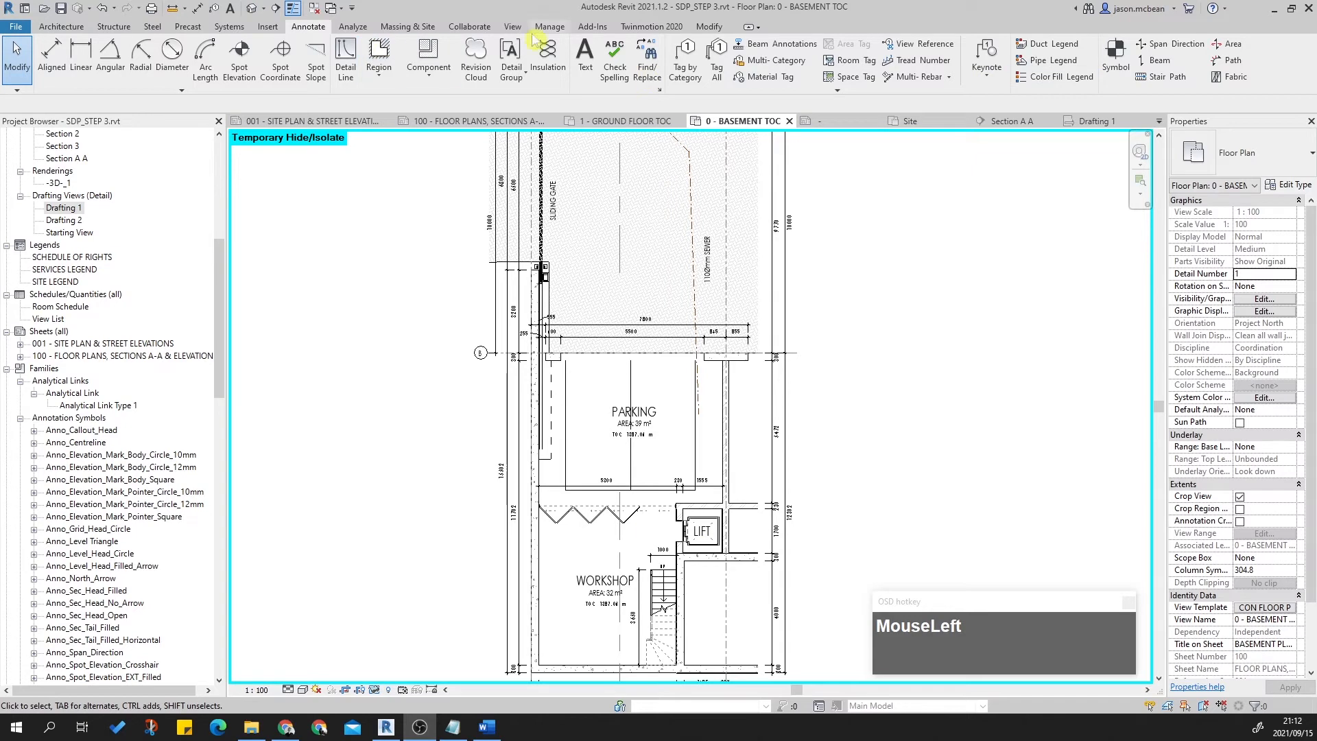
Close the inactive views, keeping the 0 - BASEMENT TOC plan open, and arrange the remaining views as tabs.
{"action": "left_click", "coordinate": [513, 27]}
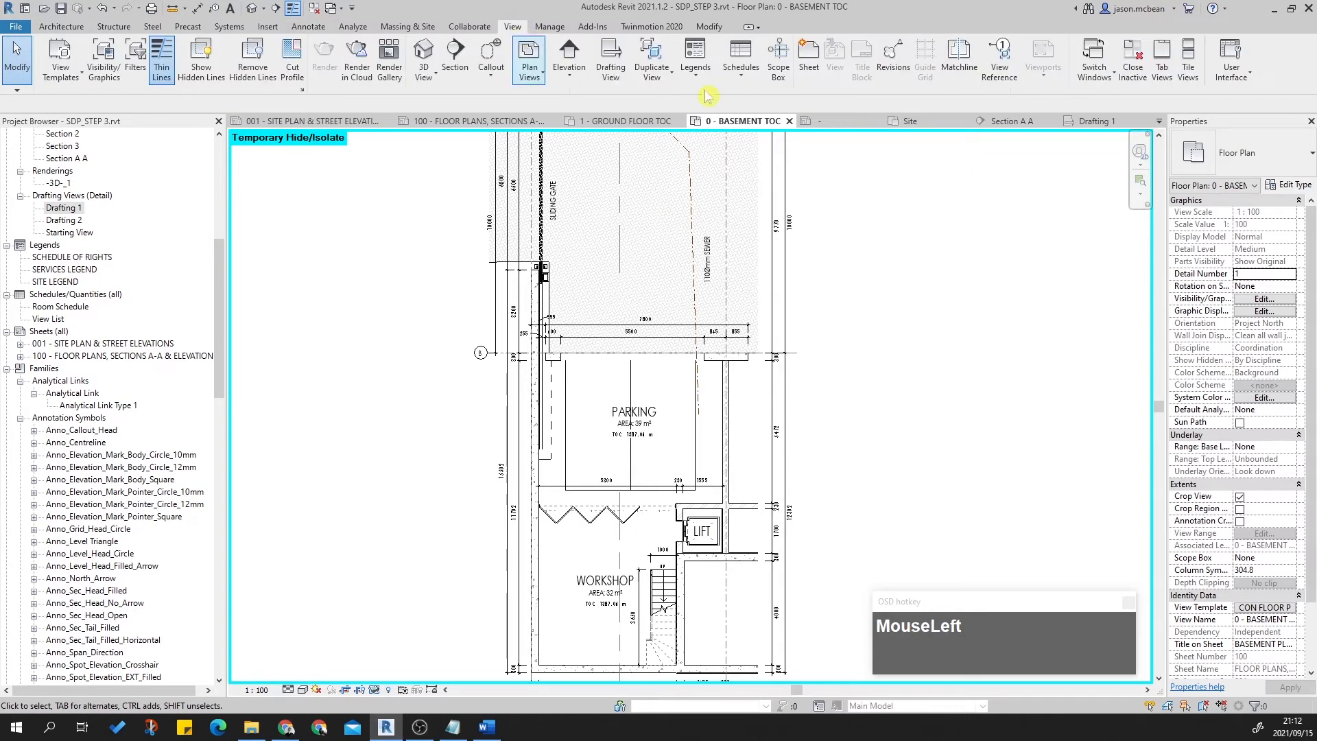
{"action": "left_click", "coordinate": [1132, 63]}
{"action": "scroll", "coordinate": [803, 343], "scroll_direction": "down", "scroll_amount": 2}
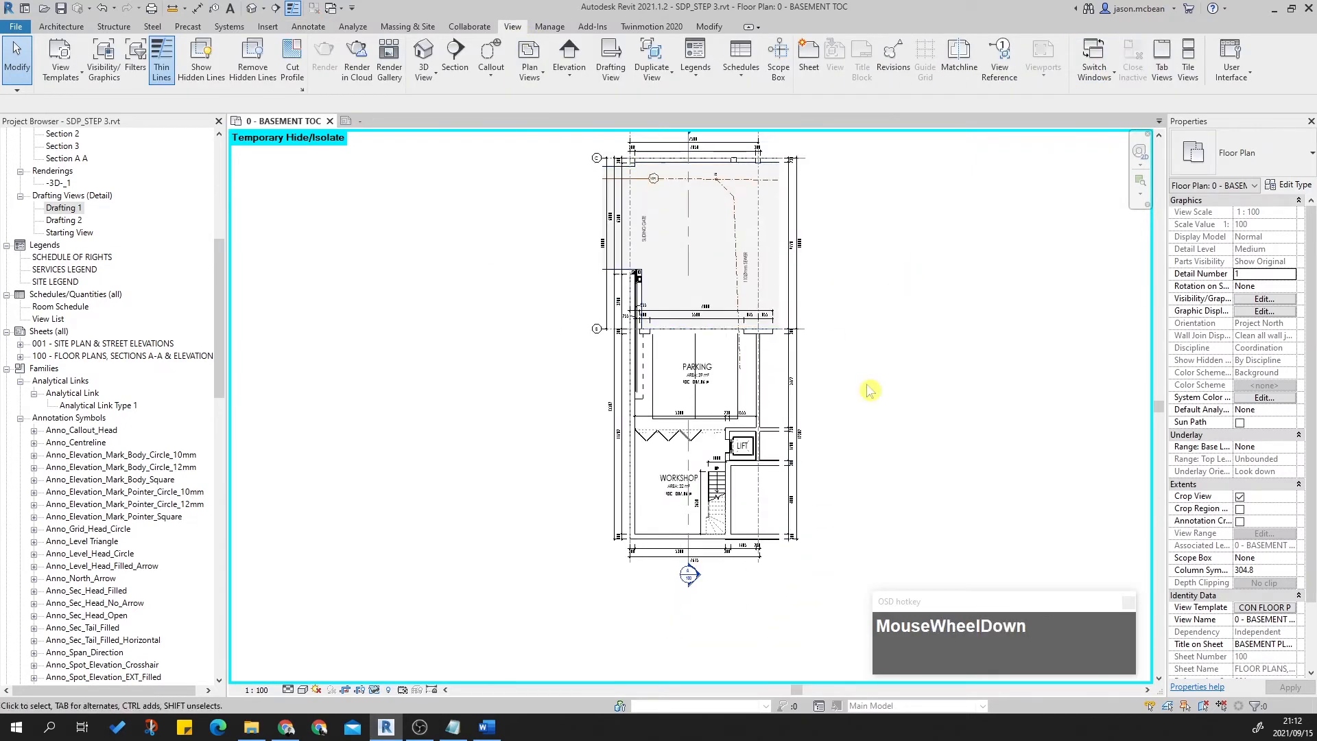
{"action": "middle_click_drag", "start_coordinate": [789, 385], "coordinate": [869, 390]}
{"action": "middle_click_drag", "start_coordinate": [863, 444], "coordinate": [729, 415]}
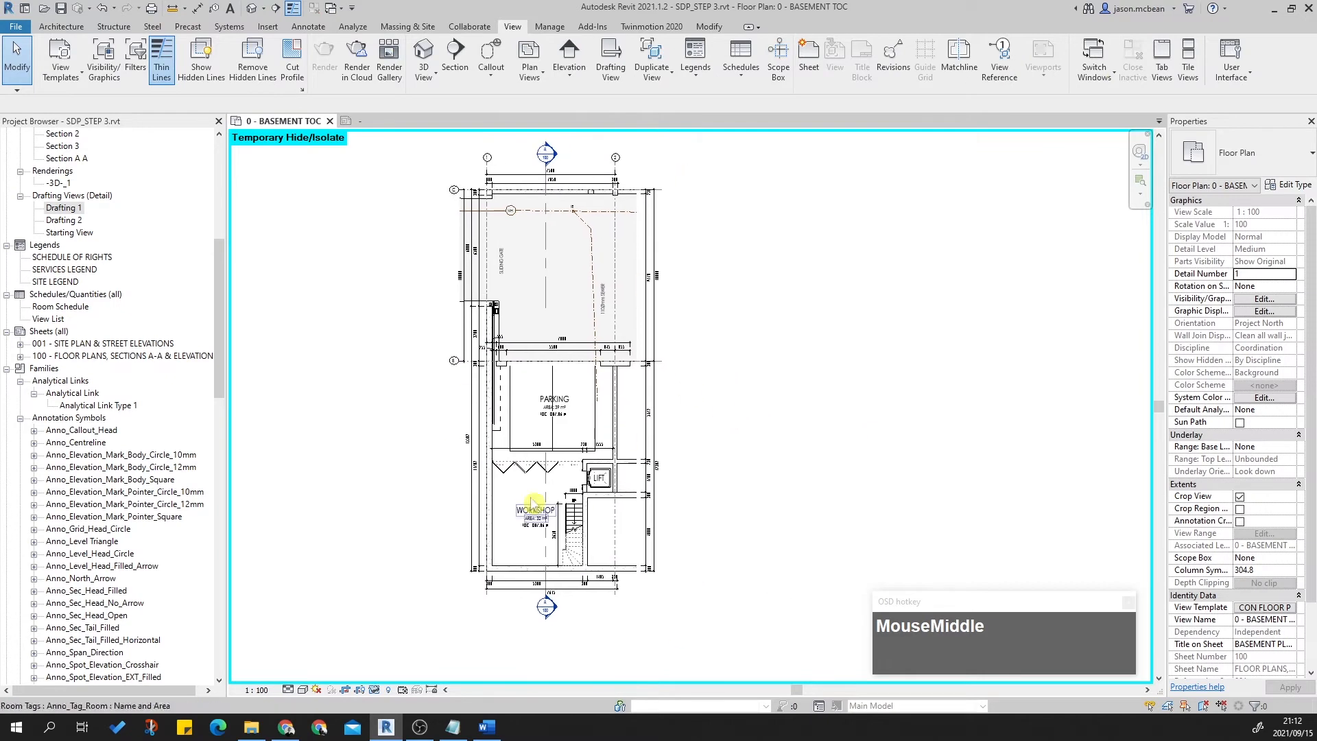
{"action": "middle_click_drag", "start_coordinate": [830, 338], "coordinate": [809, 356]}
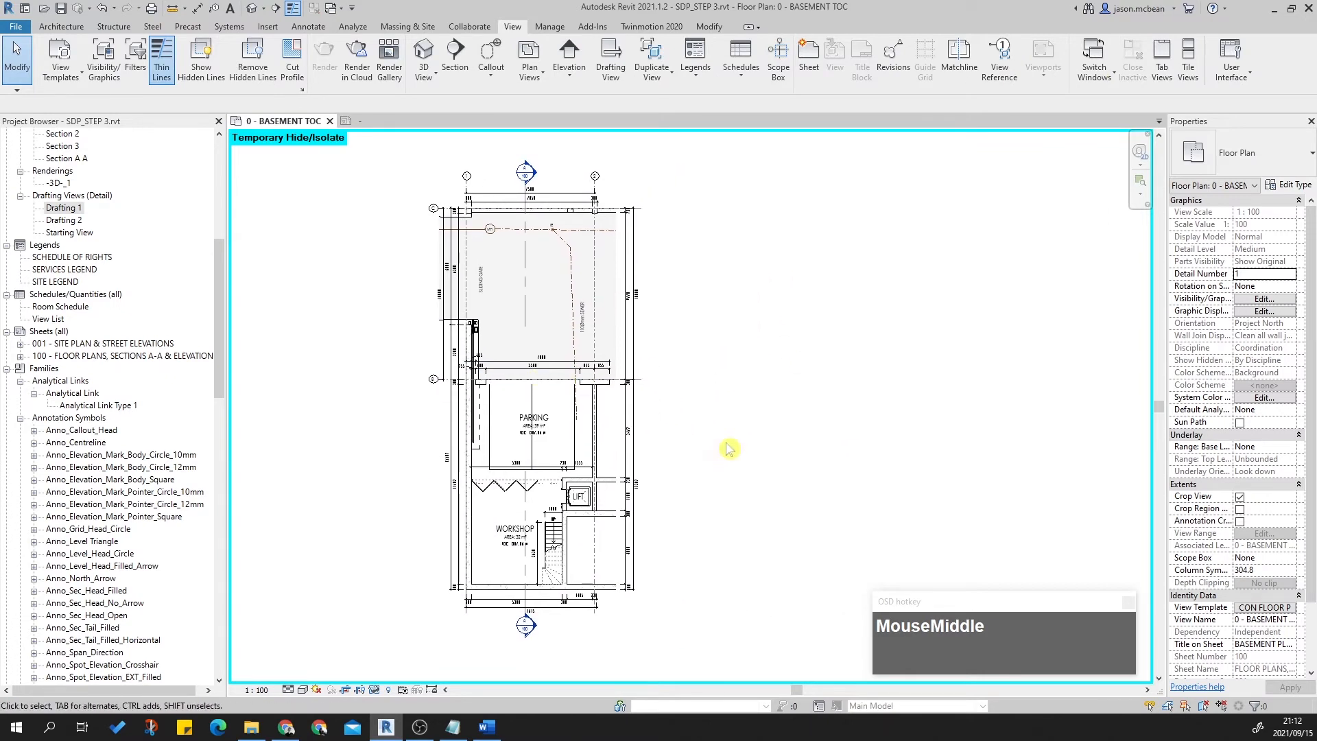
{"action": "left_click", "coordinate": [1168, 77]}
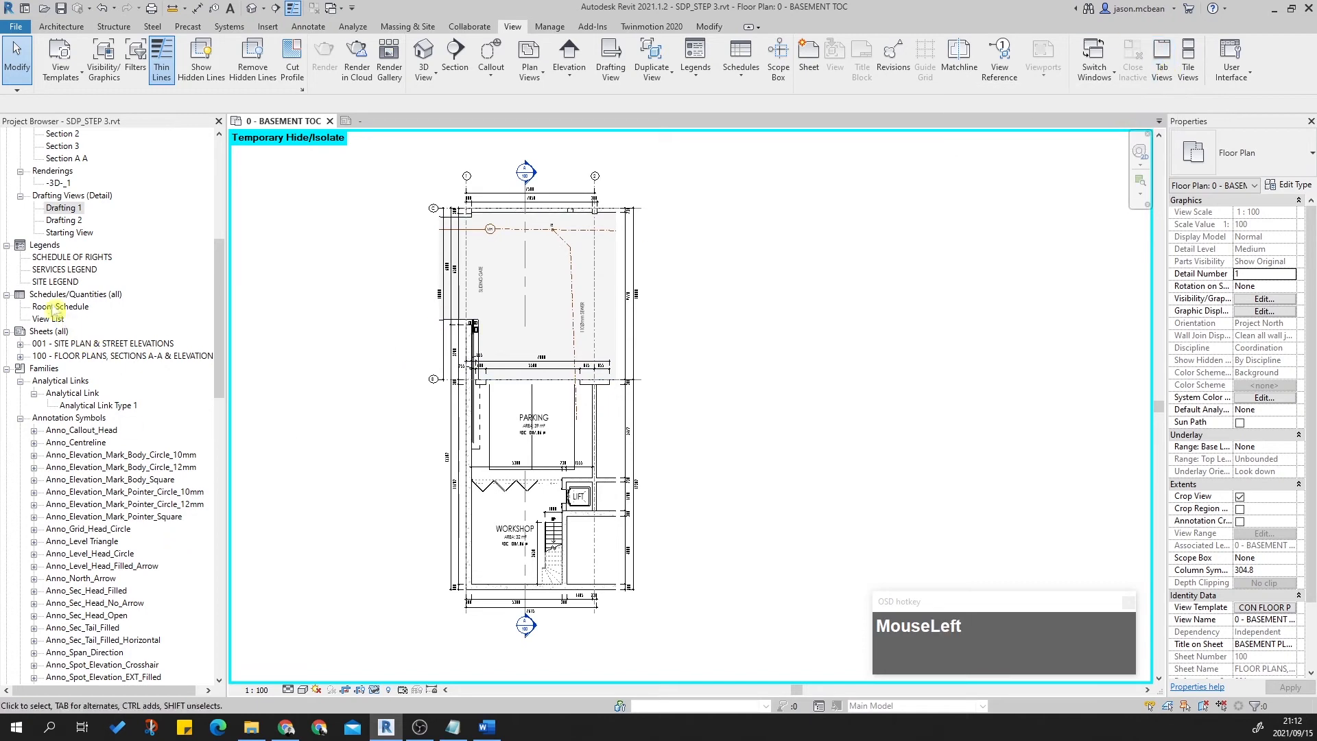
Open the Drafting 1 view containing the standard text notes.
{"action": "left_click", "coordinate": [61, 209]}
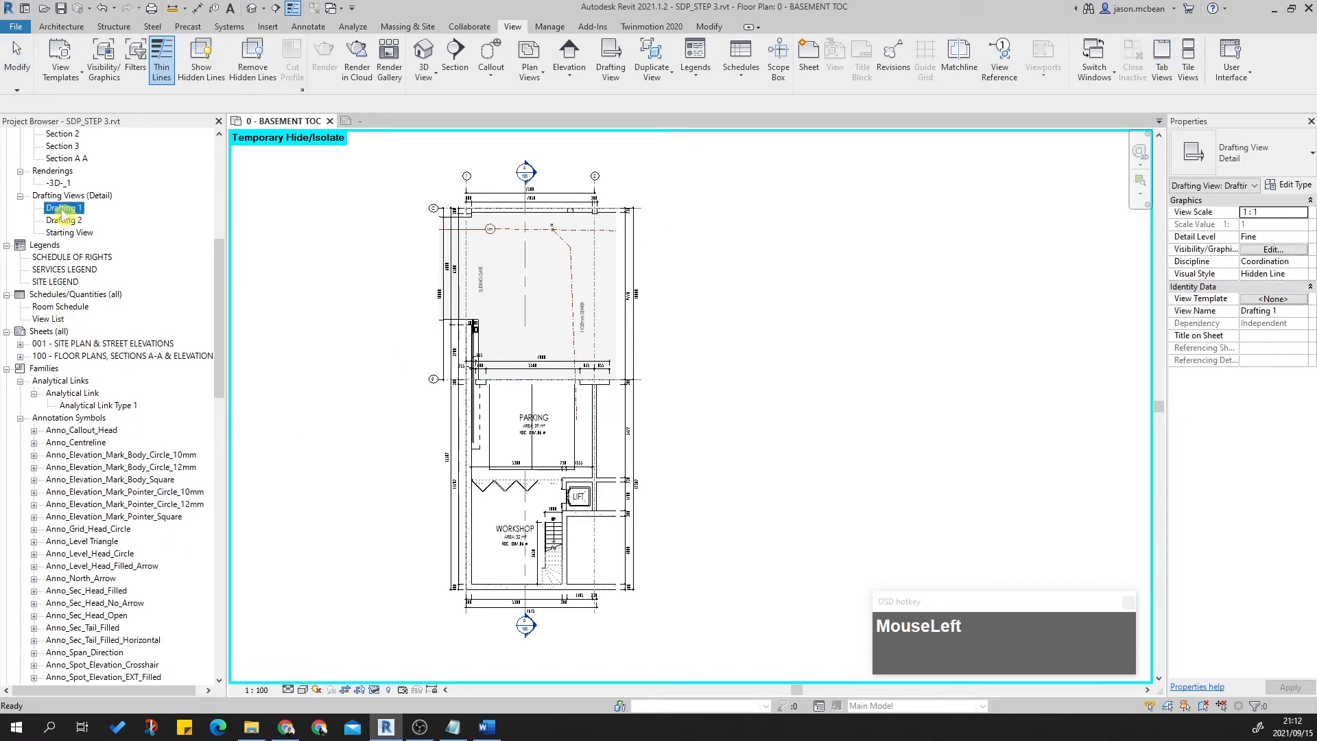
{"action": "double_click", "coordinate": [61, 208]}
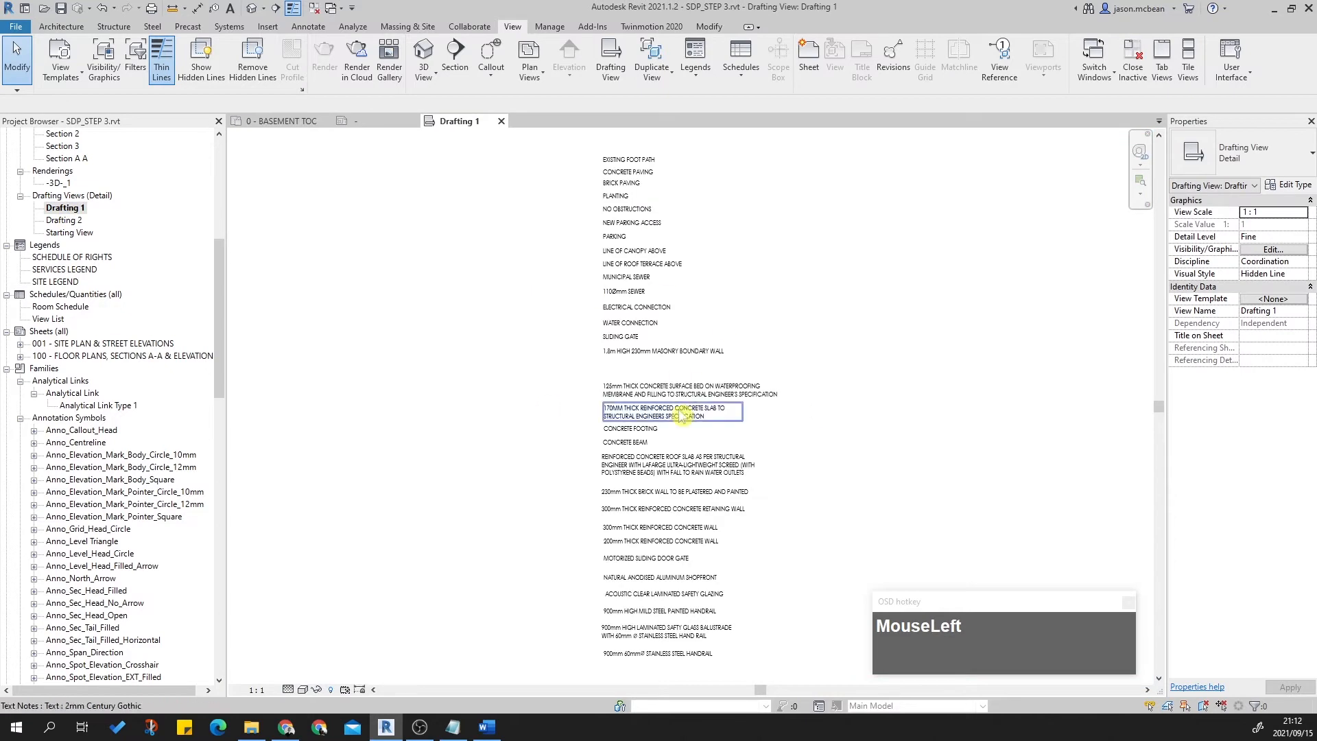
Close the Anno_Tag_Room family and return to the 0 - BASEMENT TOC floor plan.
{"action": "left_click", "coordinate": [372, 126]}
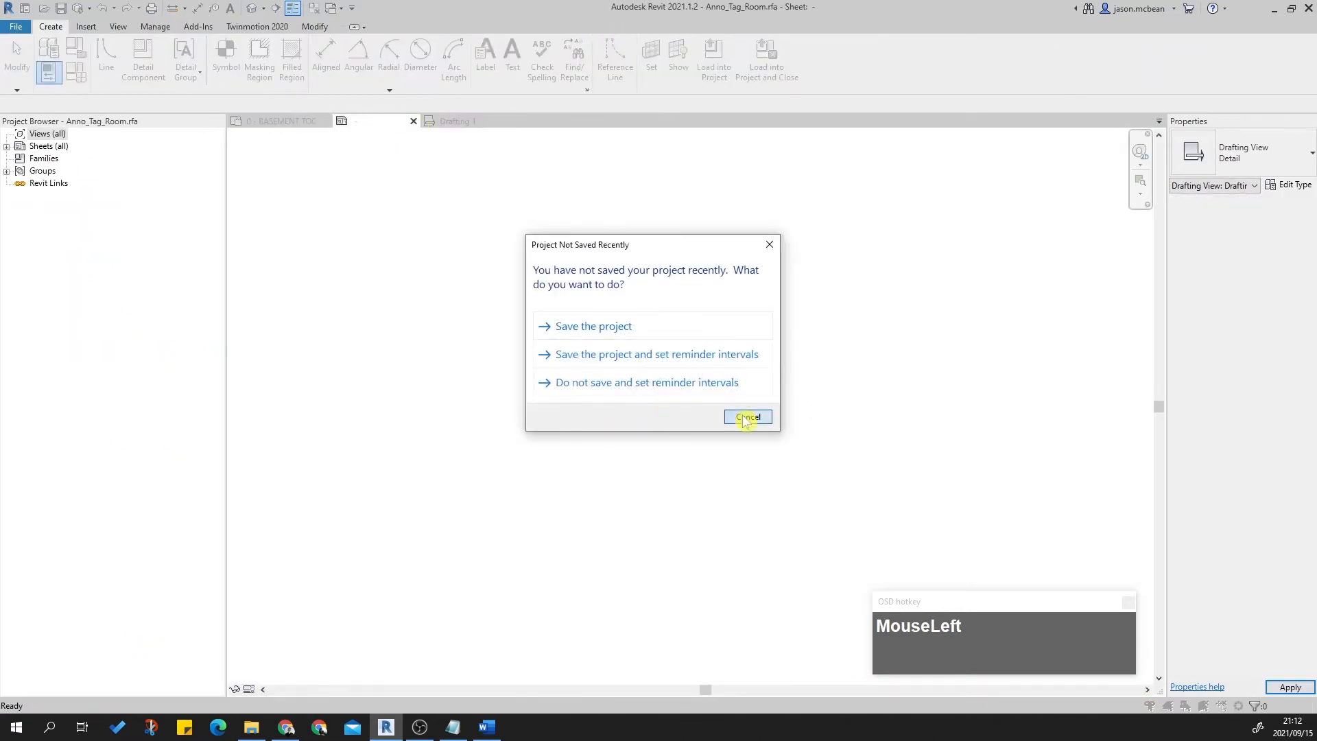
{"action": "left_click", "coordinate": [747, 417]}
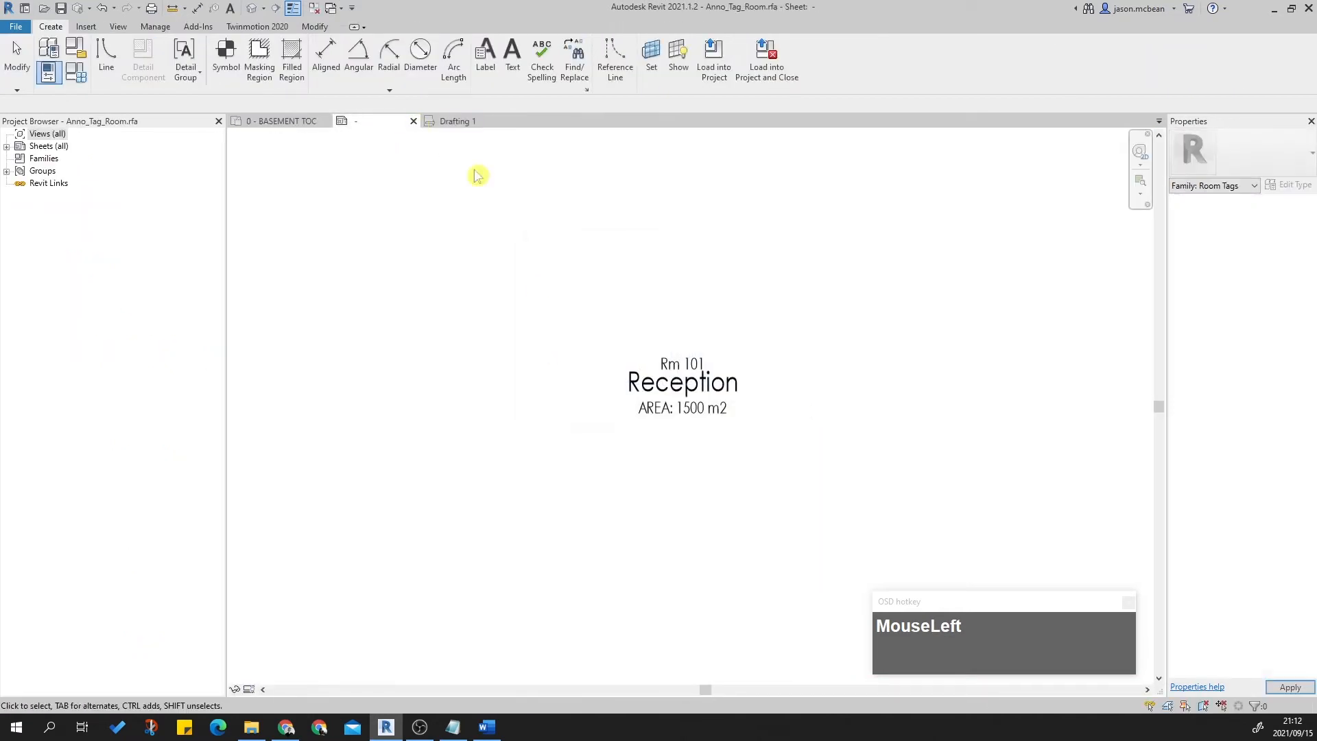
{"action": "left_click", "coordinate": [413, 121]}
{"action": "left_click", "coordinate": [754, 374]}
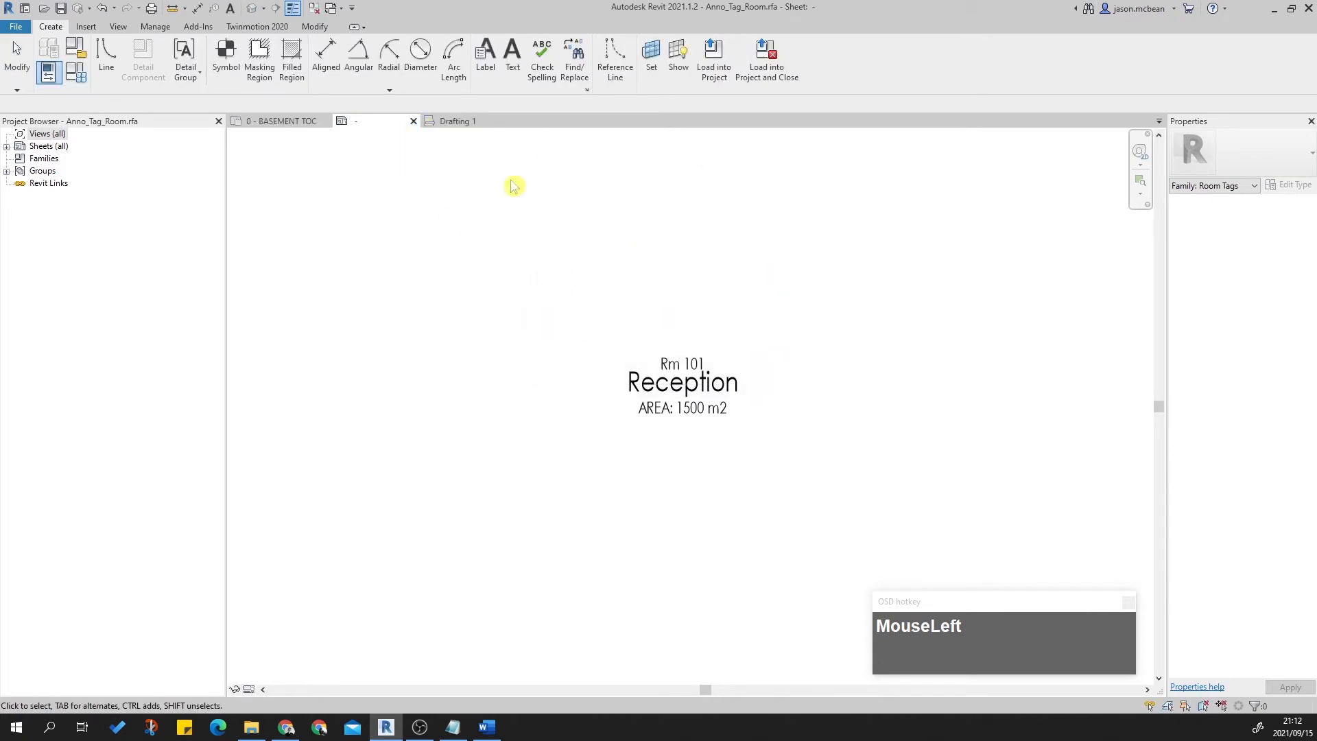
{"action": "left_click", "coordinate": [269, 121]}
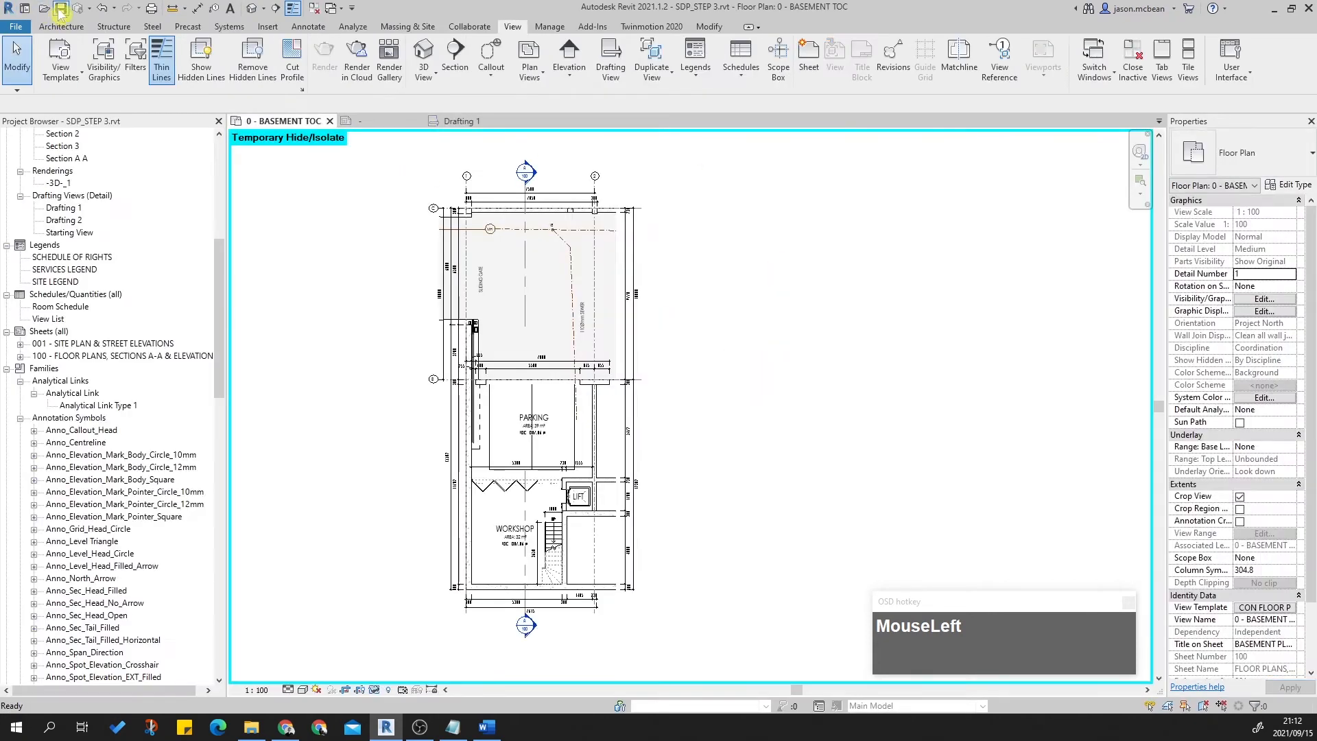
{"action": "left_click", "coordinate": [417, 122]}
{"action": "left_click", "coordinate": [606, 374]}
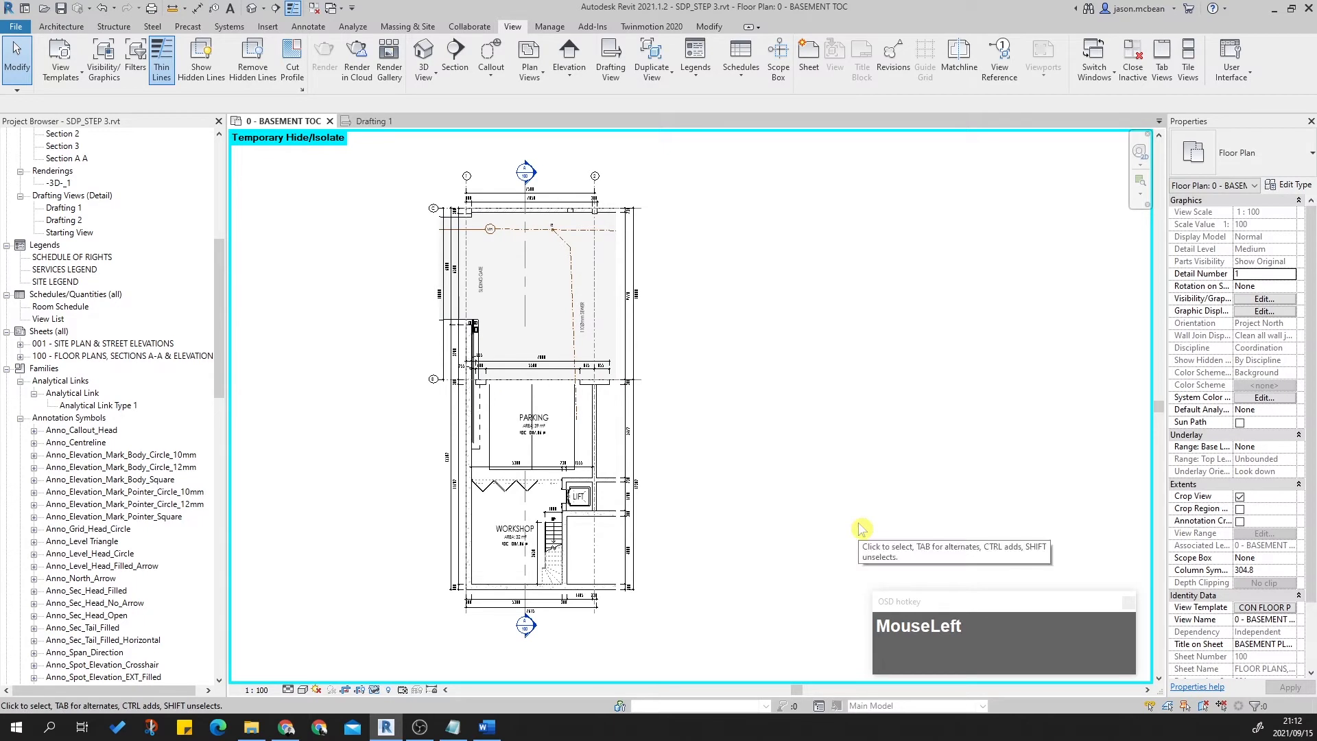
Examine the annotations on the basement plan, from the sewer line down to the parking and workshop rooms.
{"action": "middle_click_drag", "start_coordinate": [782, 514], "coordinate": [699, 426]}
{"action": "scroll", "coordinate": [670, 206], "scroll_direction": "up", "scroll_amount": 2}
{"action": "middle_click_drag", "start_coordinate": [670, 206], "coordinate": [624, 261]}
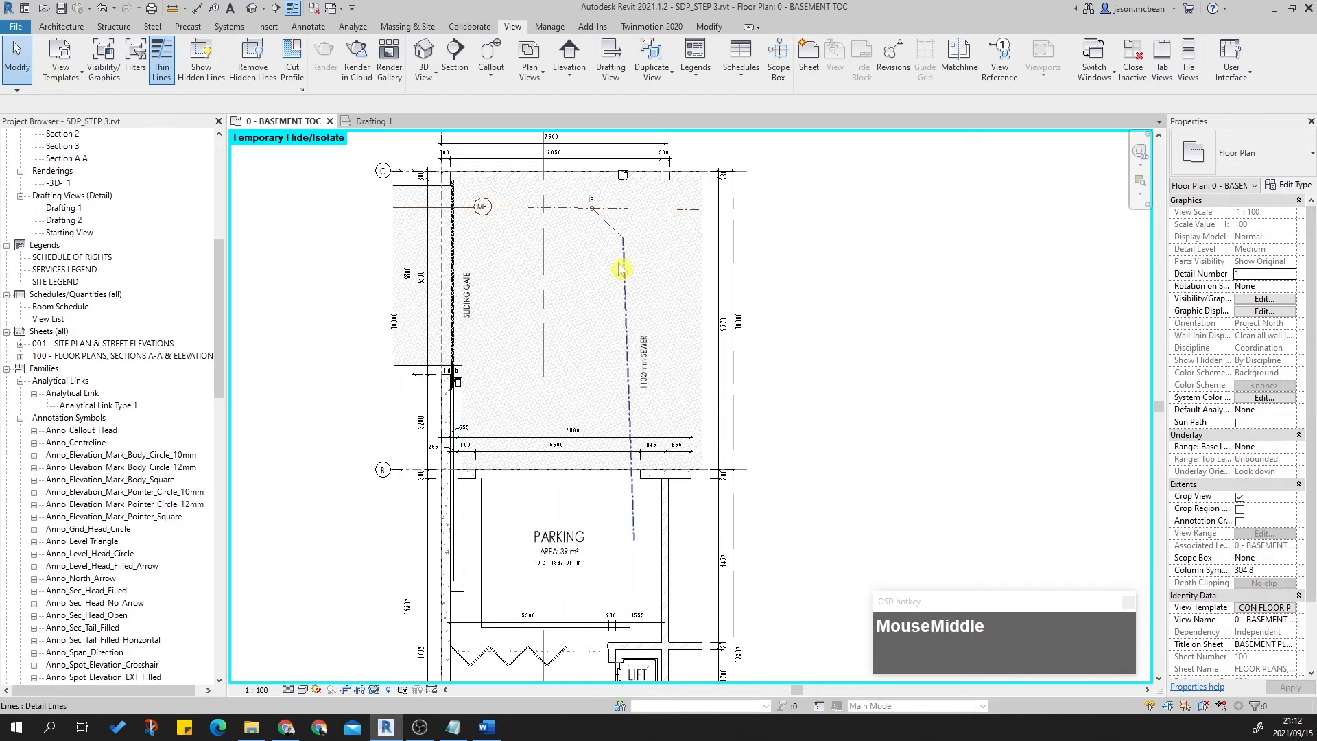
{"action": "scroll", "coordinate": [611, 397], "scroll_direction": "down", "scroll_amount": 2}
{"action": "middle_click_drag", "start_coordinate": [535, 590], "coordinate": [554, 556]}
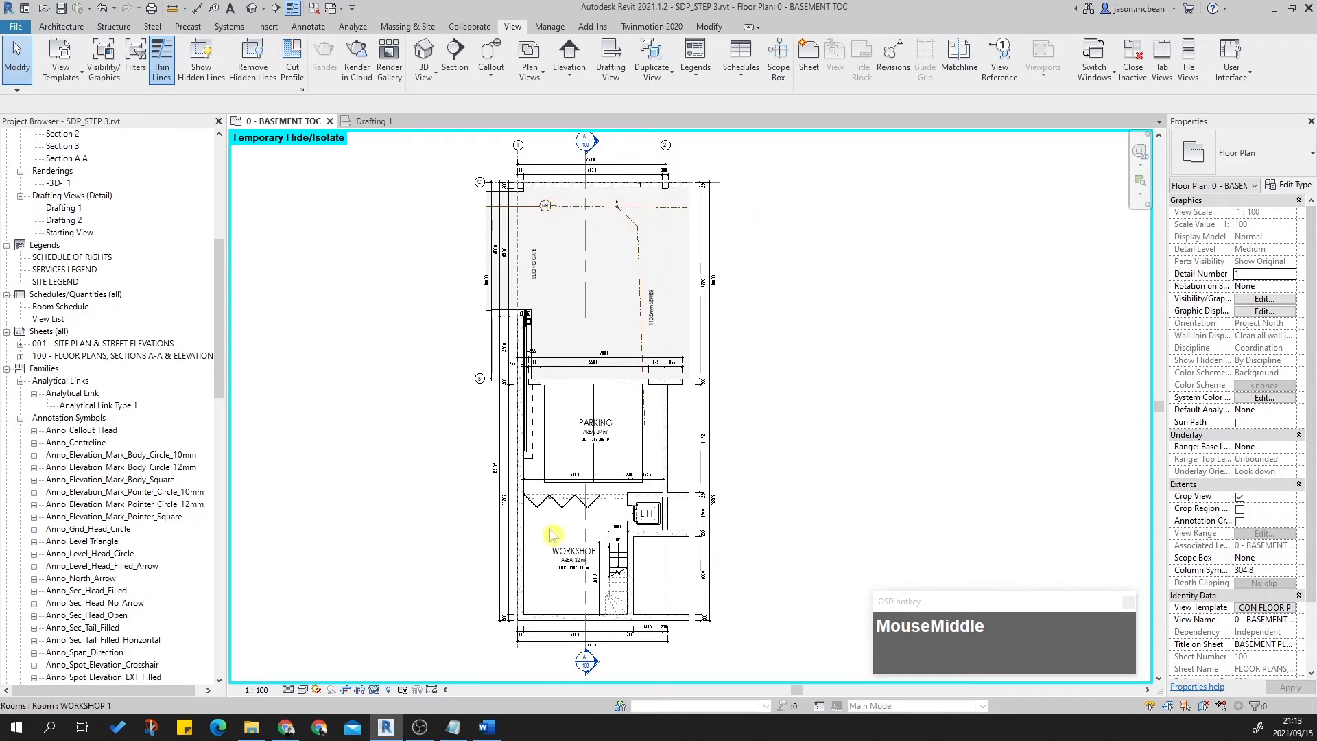
{"action": "scroll", "coordinate": [511, 421], "scroll_direction": "up", "scroll_amount": 2}
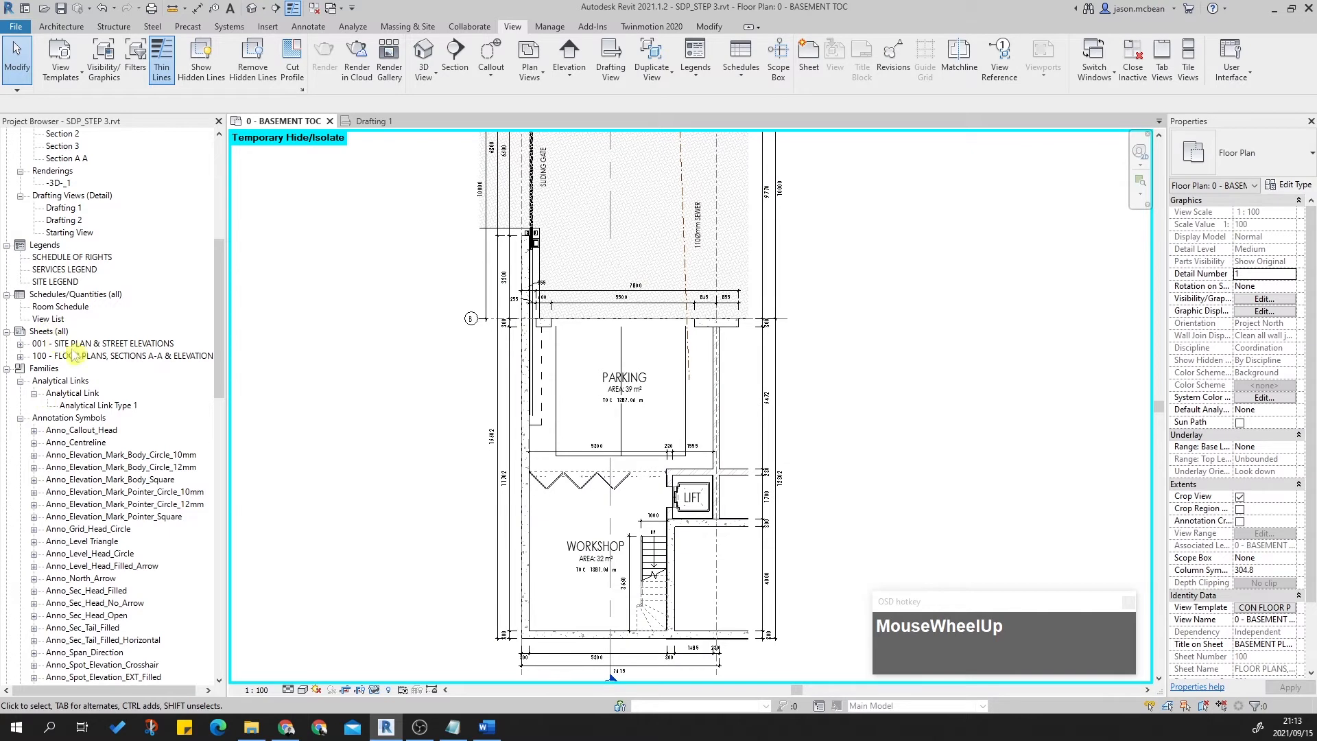
Open the 3 - SECOND FLOOR TOC floor plan.
{"action": "scroll", "coordinate": [110, 220], "scroll_direction": "up", "scroll_amount": 9}
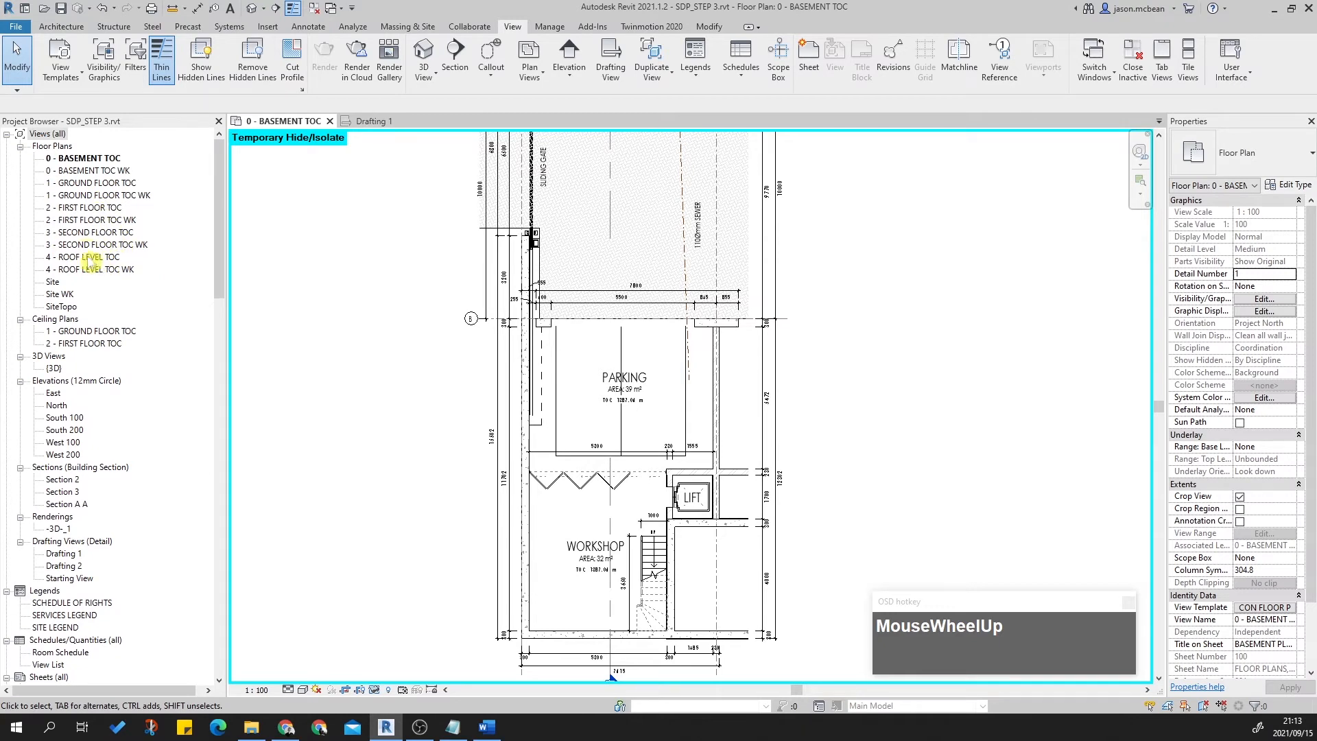
{"action": "double_click", "coordinate": [90, 245]}
{"action": "left_click", "coordinate": [92, 221]}
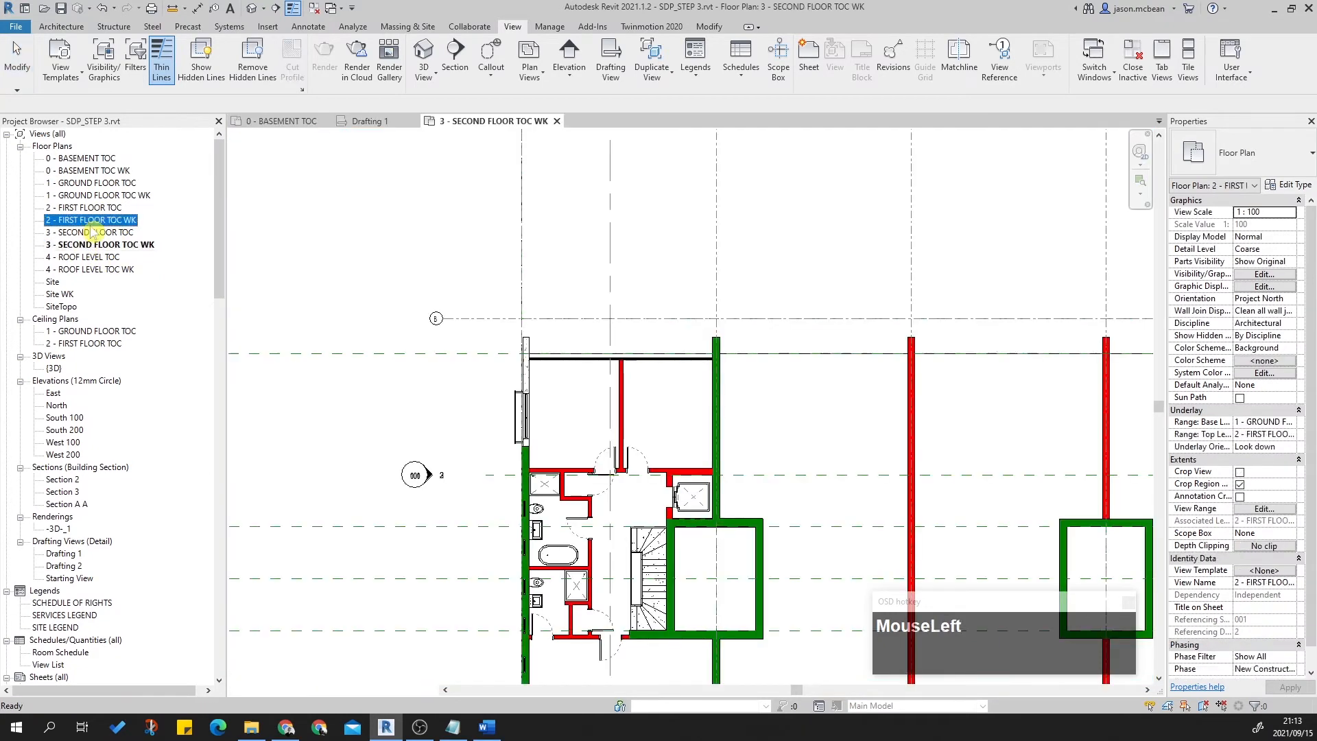
{"action": "double_click", "coordinate": [92, 233]}
Select the 115 mm partition wall between the bath and the shower room to inspect its junction with the concrete wall.
{"action": "middle_click_drag", "start_coordinate": [648, 568], "coordinate": [608, 441]}
{"action": "scroll", "coordinate": [608, 441], "scroll_direction": "up", "scroll_amount": 5}
{"action": "middle_click_drag", "start_coordinate": [616, 558], "coordinate": [641, 544]}
{"action": "scroll", "coordinate": [558, 411], "scroll_direction": "up", "scroll_amount": 4}
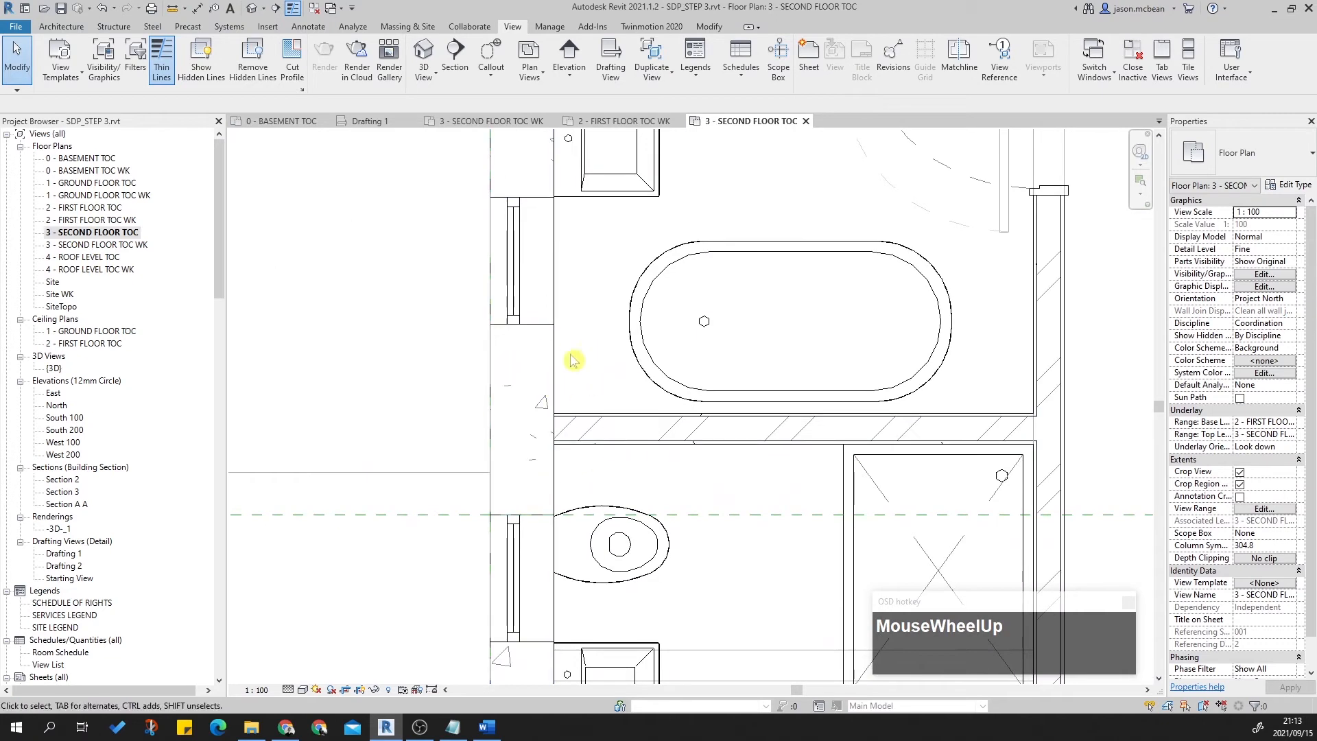
{"action": "left_click", "coordinate": [575, 441]}
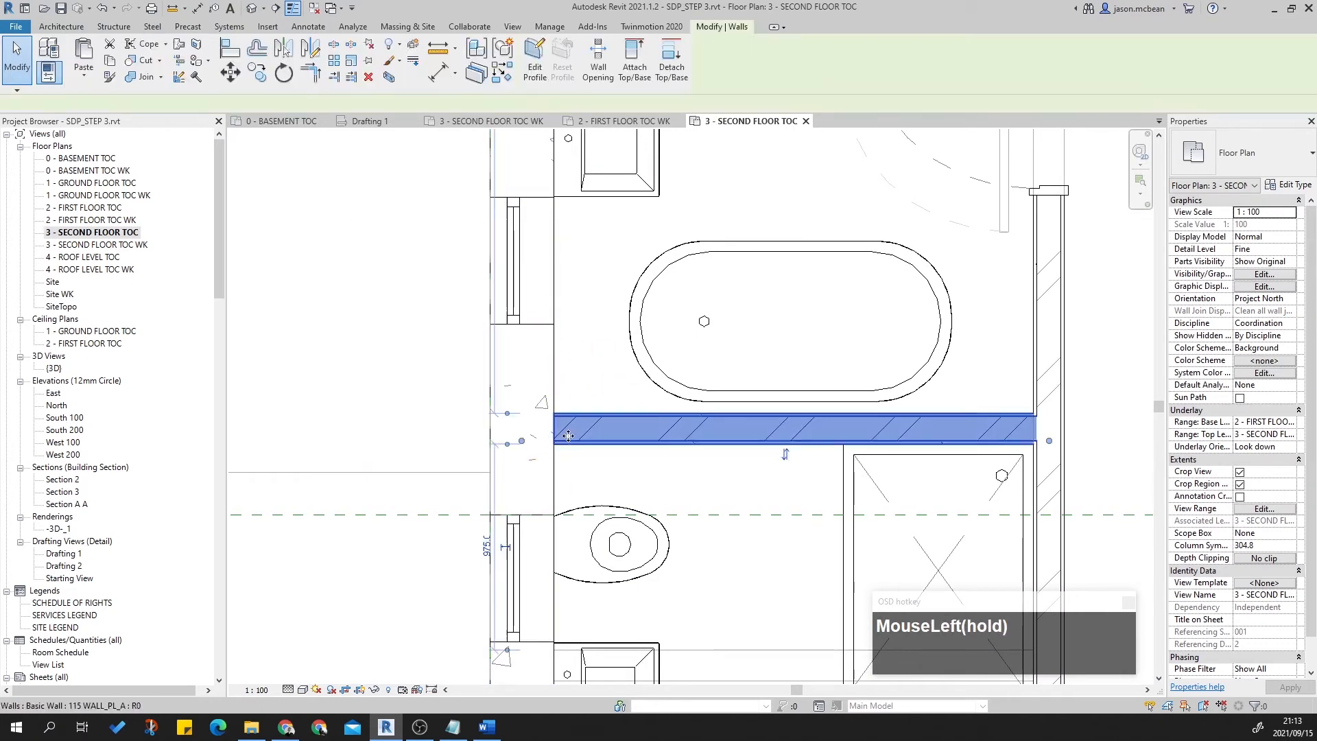
{"action": "middle_click_drag", "start_coordinate": [562, 402], "coordinate": [519, 409]}
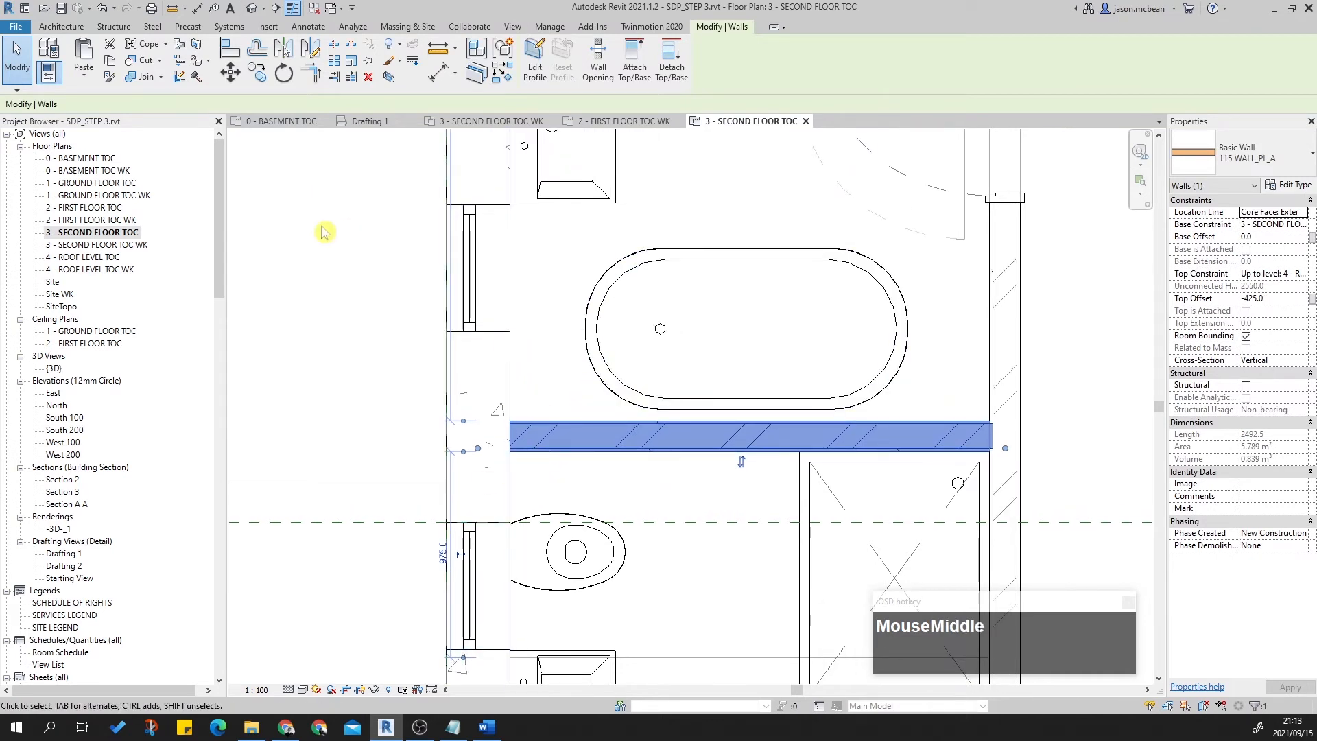
{"action": "middle_click_drag", "start_coordinate": [657, 401], "coordinate": [647, 403]}
{"action": "scroll", "coordinate": [647, 403], "scroll_direction": "up", "scroll_amount": 2}
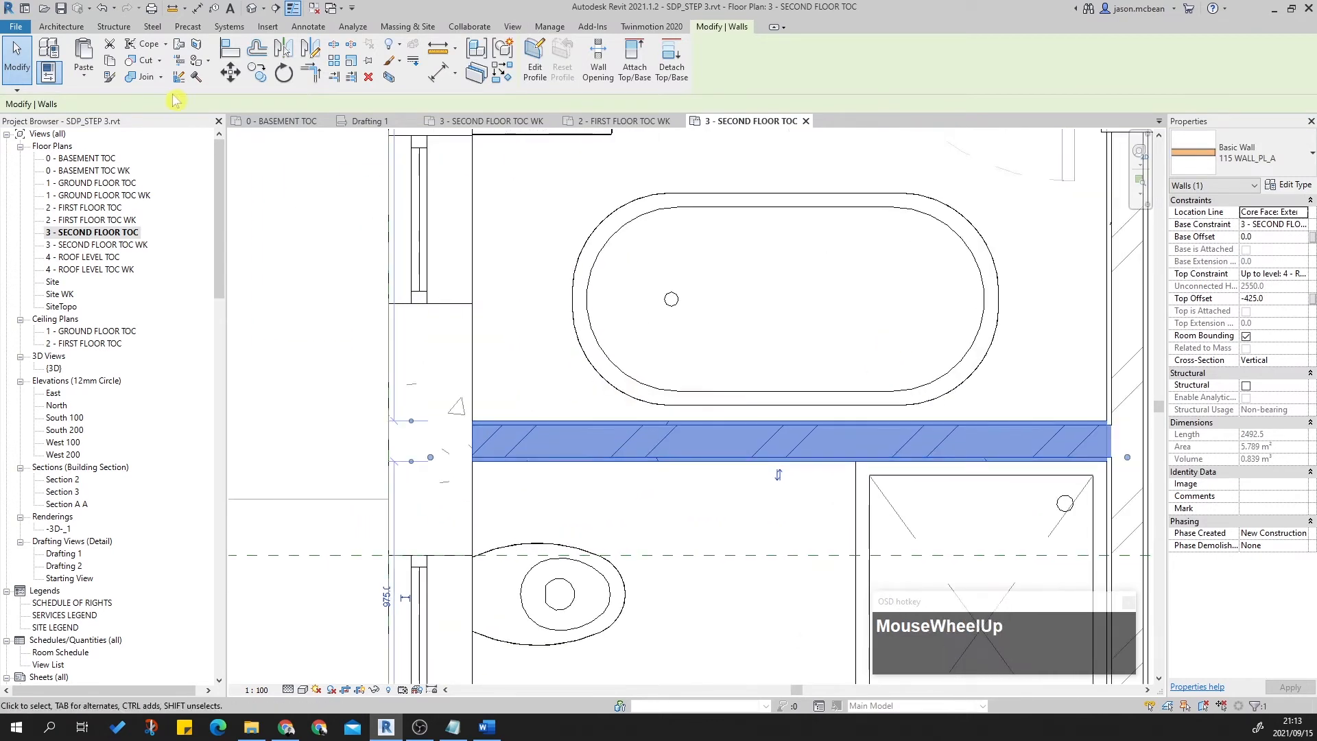
Start a filled region on the second floor plan with its boundary line style set to 5.
{"action": "left_click", "coordinate": [62, 27]}
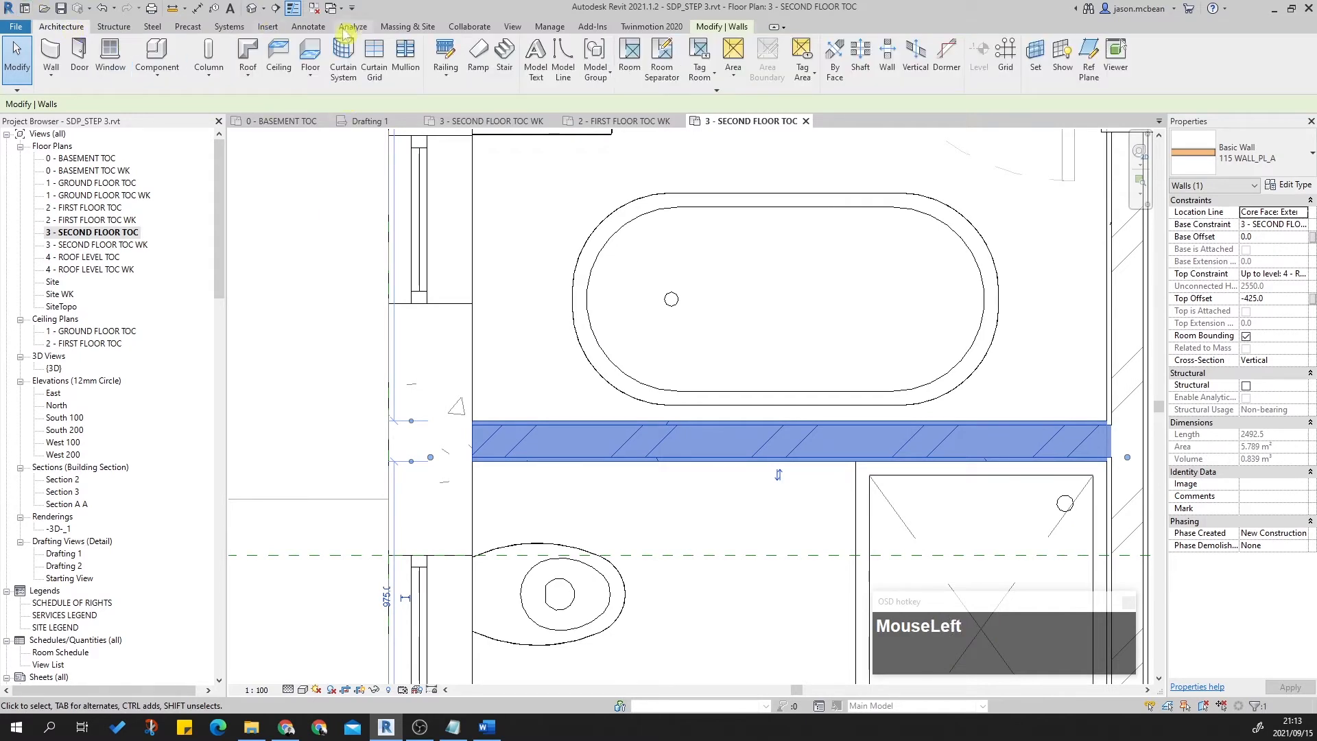
{"action": "left_click", "coordinate": [315, 29]}
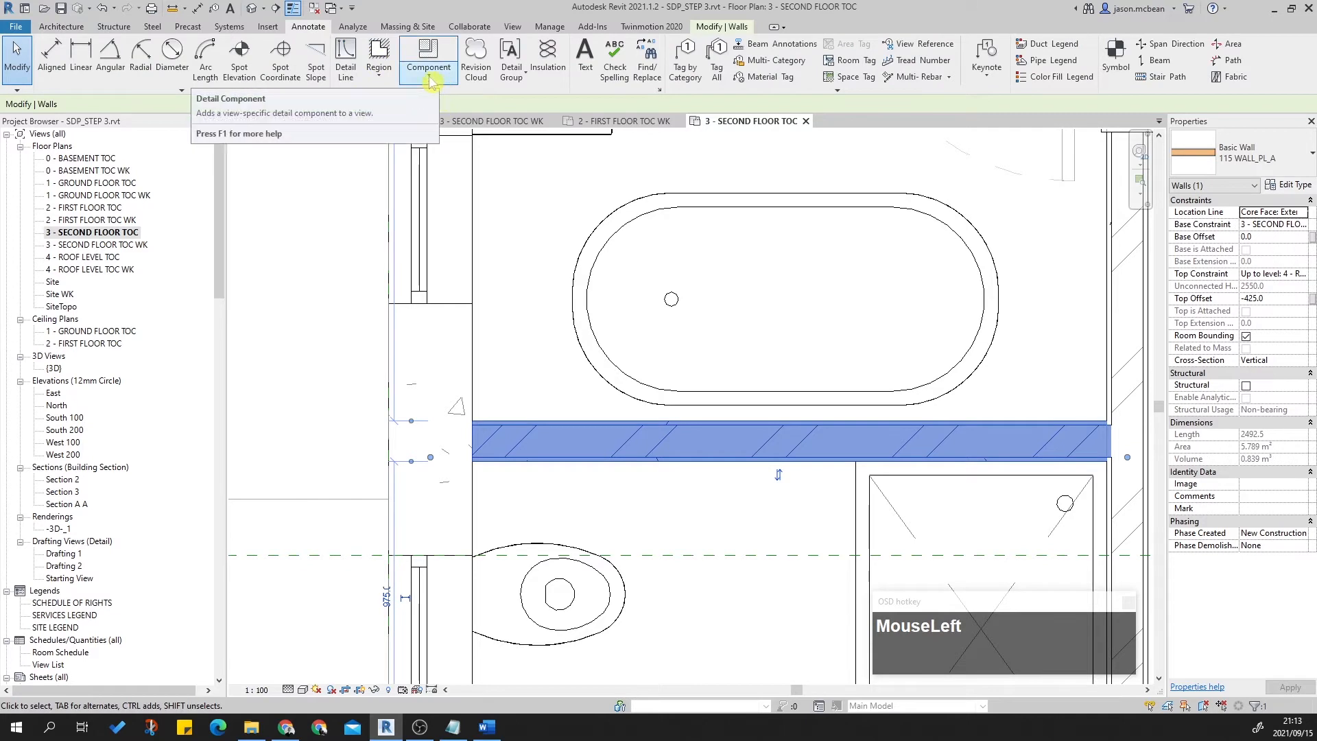
{"action": "left_click", "coordinate": [379, 72]}
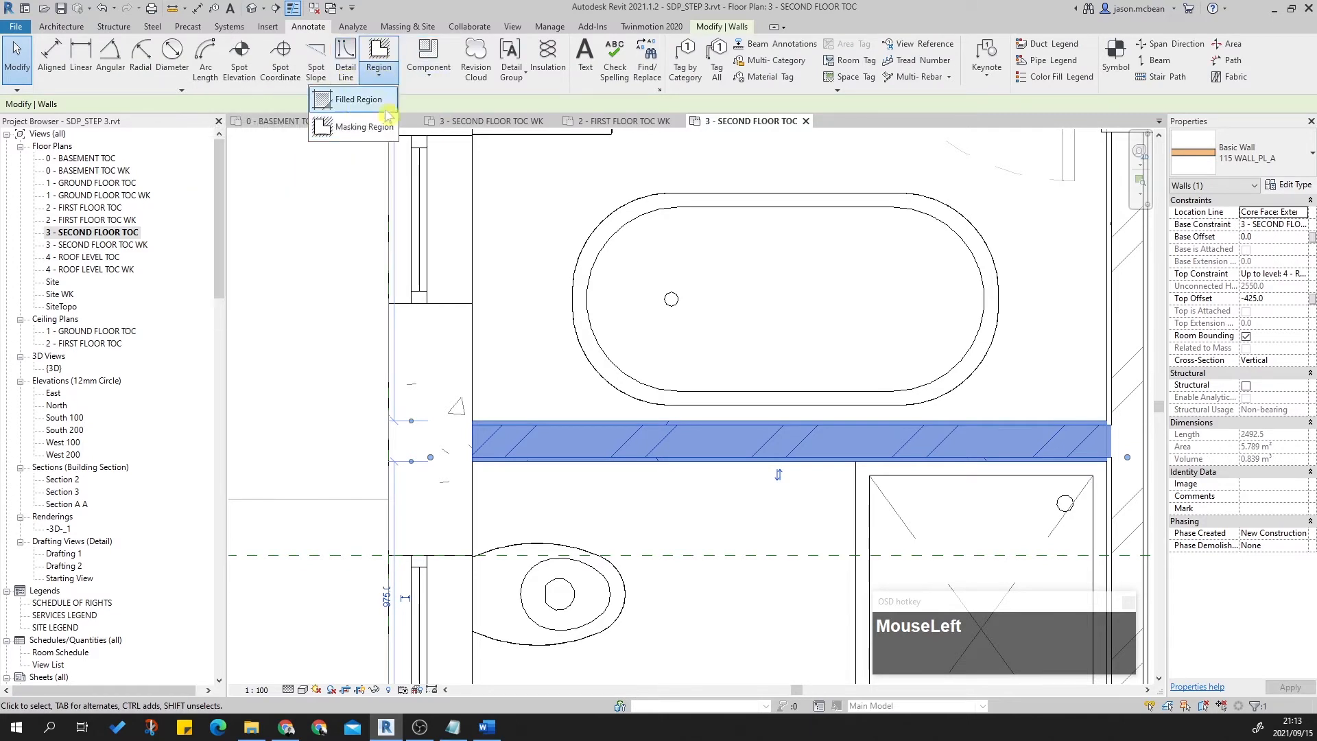
{"action": "left_click", "coordinate": [384, 99]}
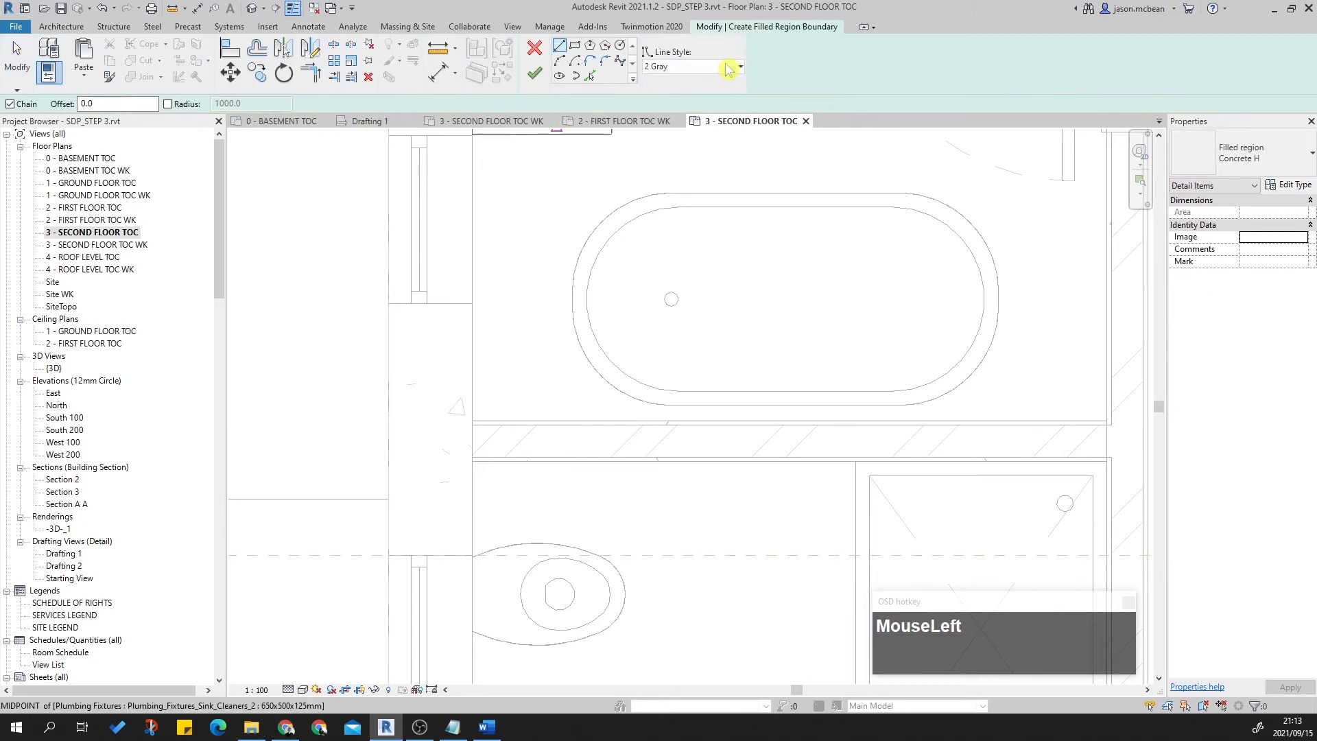
{"action": "left_click", "coordinate": [740, 66]}
{"action": "scroll", "coordinate": [686, 179], "scroll_direction": "up", "scroll_amount": 3}
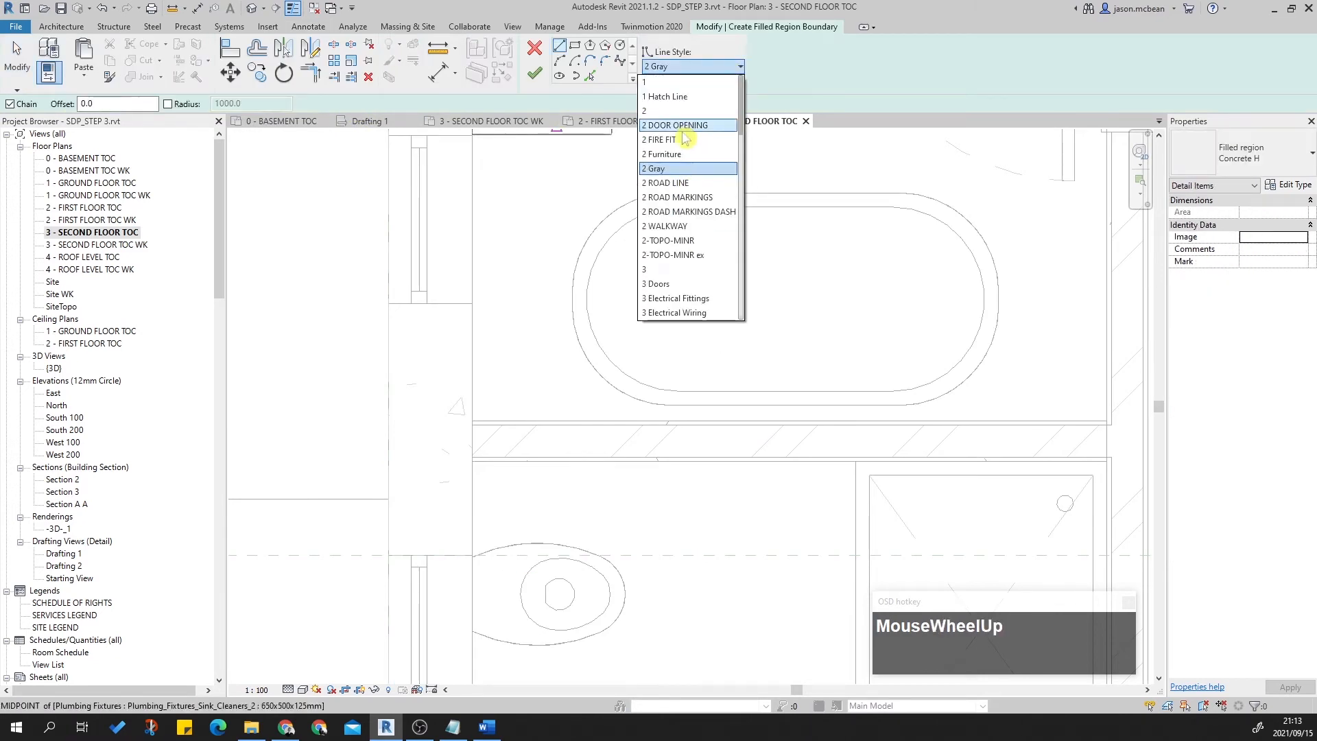
{"action": "key", "text": "5"}
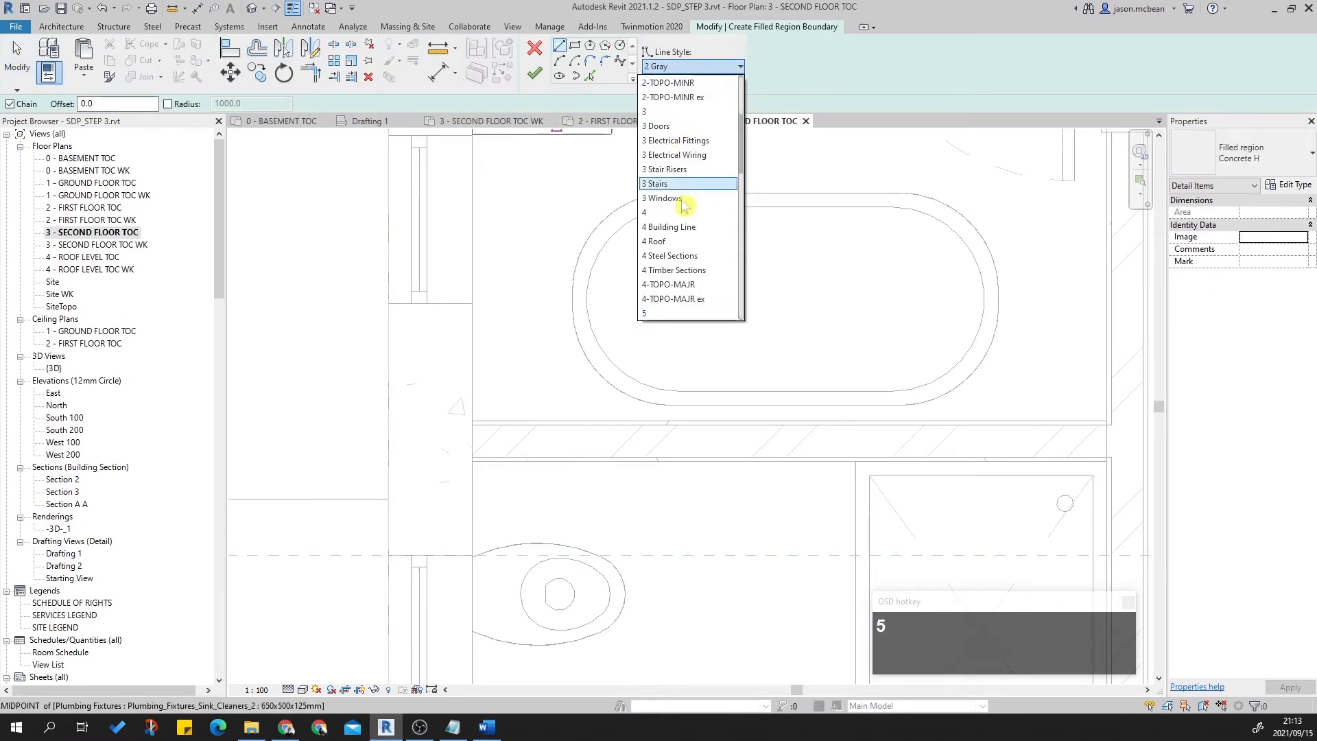
{"action": "left_click", "coordinate": [676, 314]}
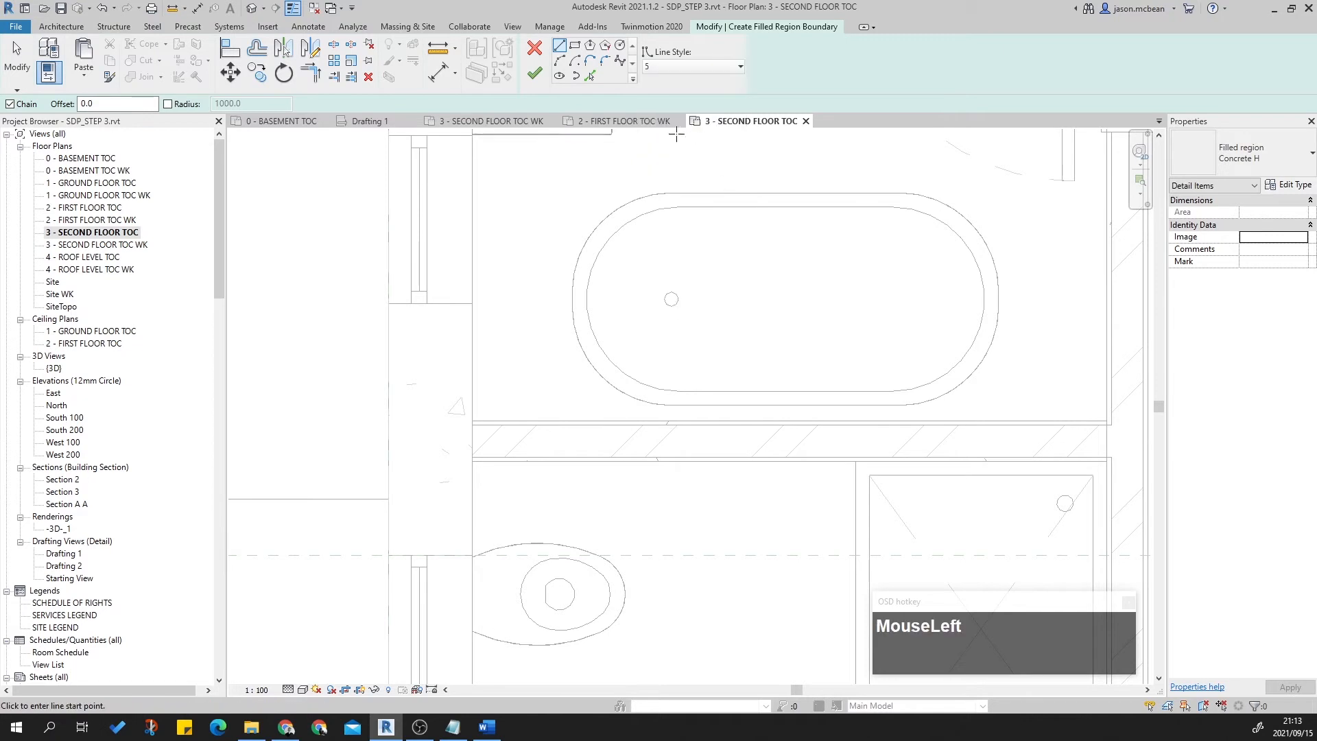
Sketch three boundary lines, about 200 mm wide and 360 mm high, around the partition wall's junction with the concrete wall.
{"action": "left_click", "coordinate": [472, 387]}
{"action": "left_click", "coordinate": [529, 387]}
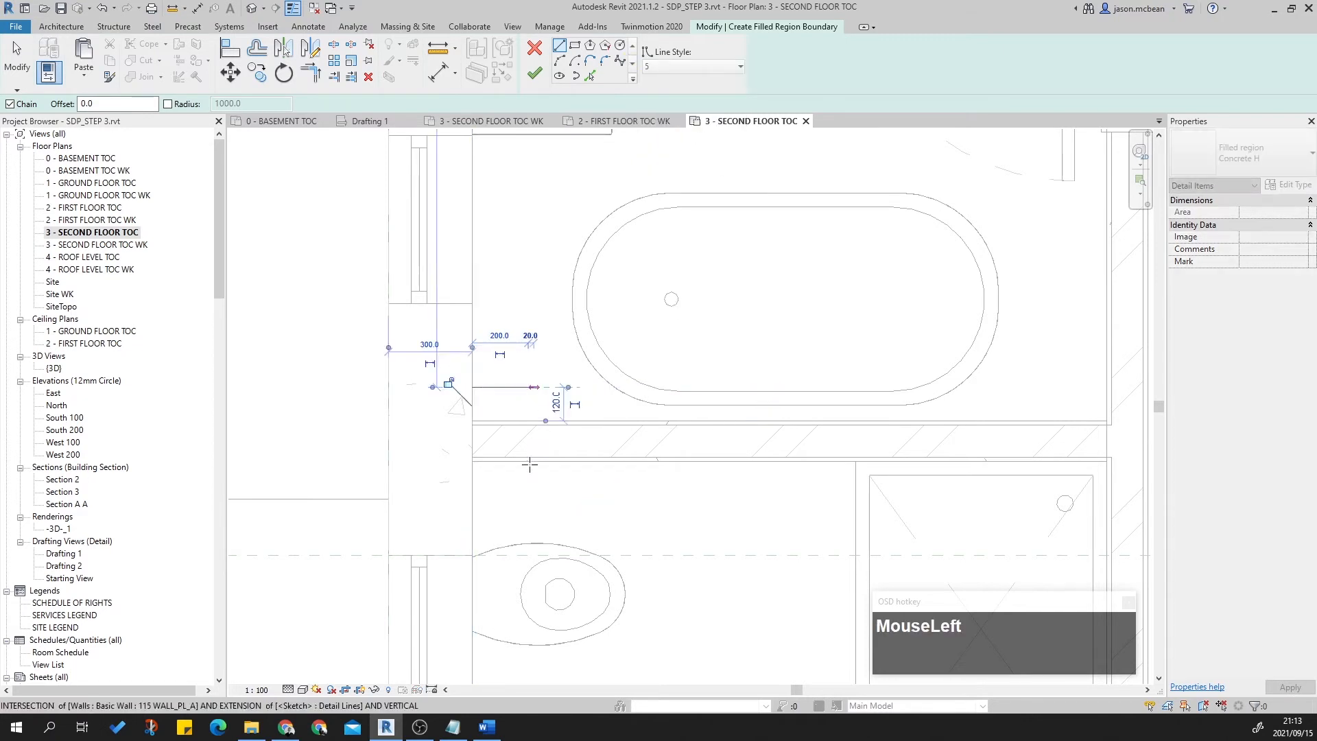
{"action": "left_click", "coordinate": [529, 488]}
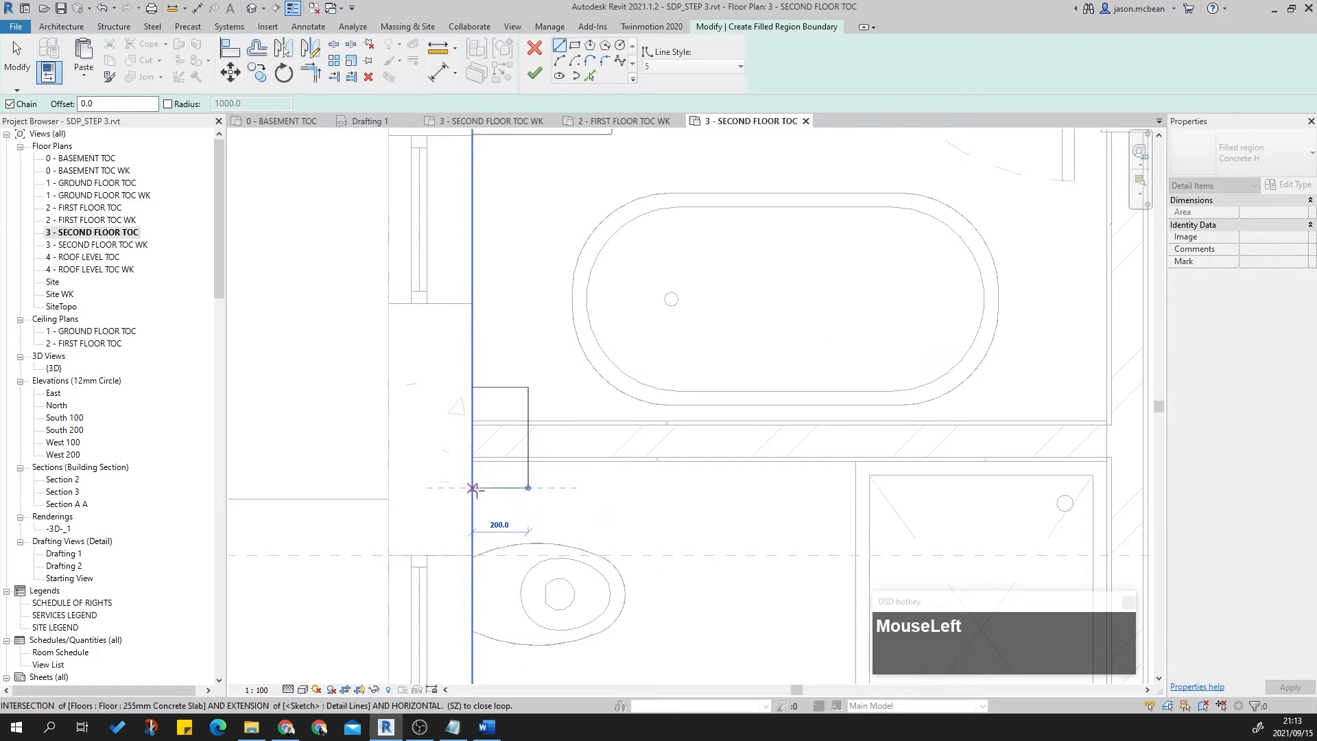
{"action": "left_click", "coordinate": [473, 488]}
{"action": "scroll", "coordinate": [562, 467], "scroll_direction": "up", "scroll_amount": 2}
{"action": "scroll", "coordinate": [559, 470], "scroll_direction": "down", "scroll_amount": 2}
{"action": "key", "text": "Escape"}
{"action": "scroll", "coordinate": [528, 499], "scroll_direction": "up", "scroll_amount": 2}
{"action": "scroll", "coordinate": [558, 470], "scroll_direction": "down", "scroll_amount": 3}
{"action": "key", "text": "Escape"}
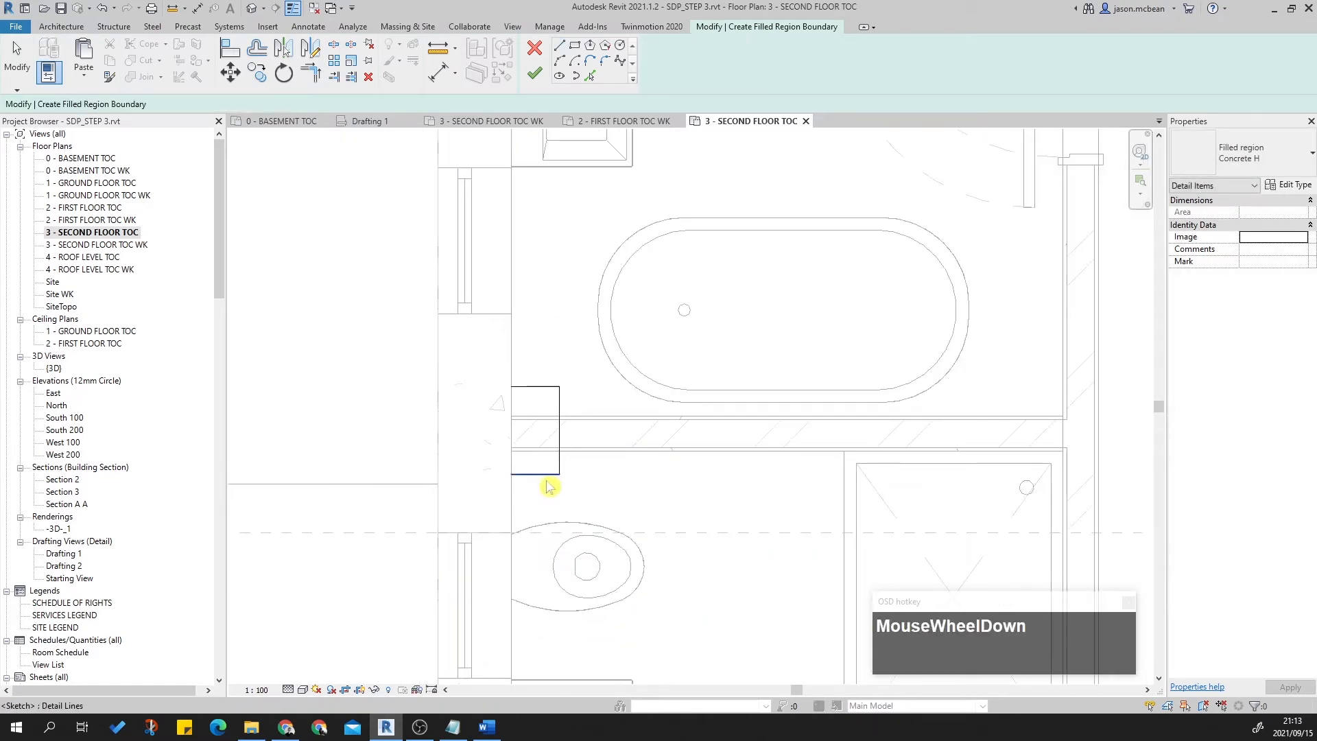
{"action": "scroll", "coordinate": [549, 487], "scroll_direction": "down", "scroll_amount": 1}
{"action": "middle_click_drag", "start_coordinate": [548, 487], "coordinate": [511, 439]}
{"action": "scroll", "coordinate": [532, 447], "scroll_direction": "up", "scroll_amount": 2}
{"action": "left_click", "coordinate": [504, 441]}
{"action": "scroll", "coordinate": [500, 441], "scroll_direction": "up", "scroll_amount": 2}
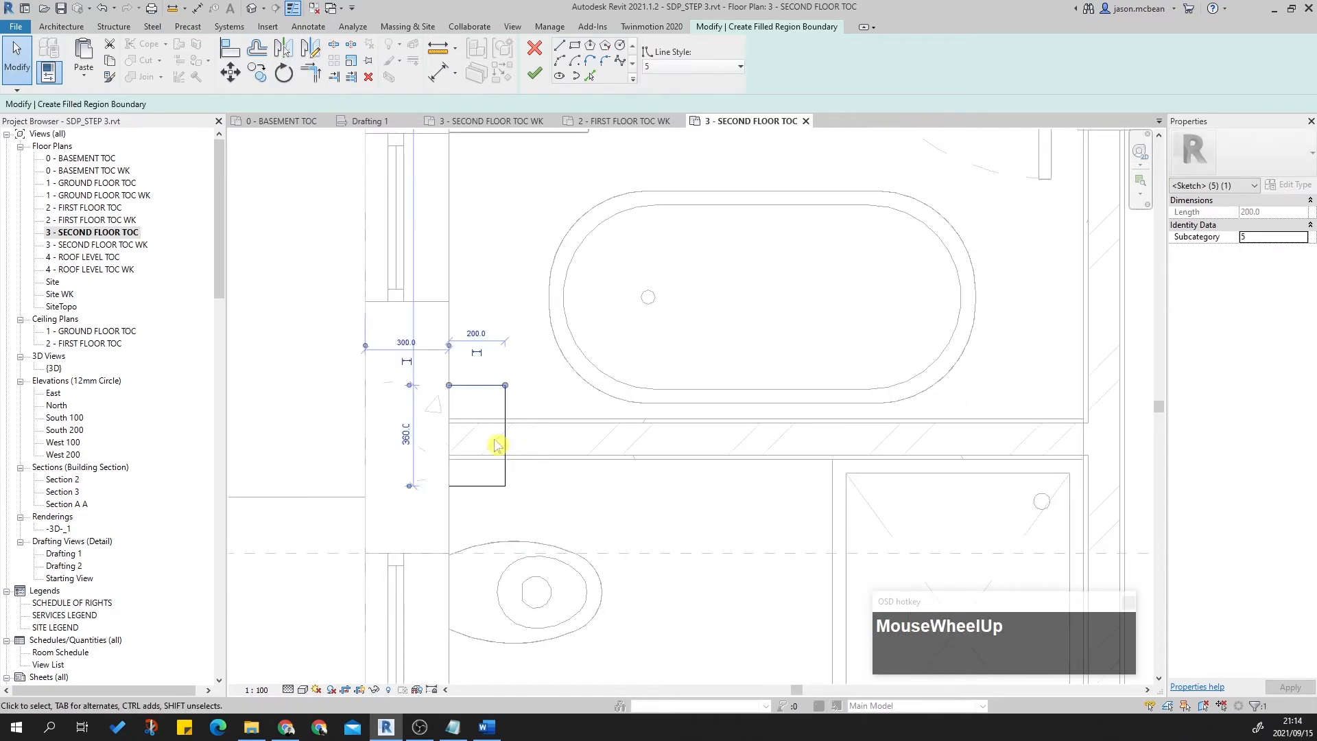
{"action": "left_click", "coordinate": [505, 449]}
{"action": "key", "text": "Escape"}
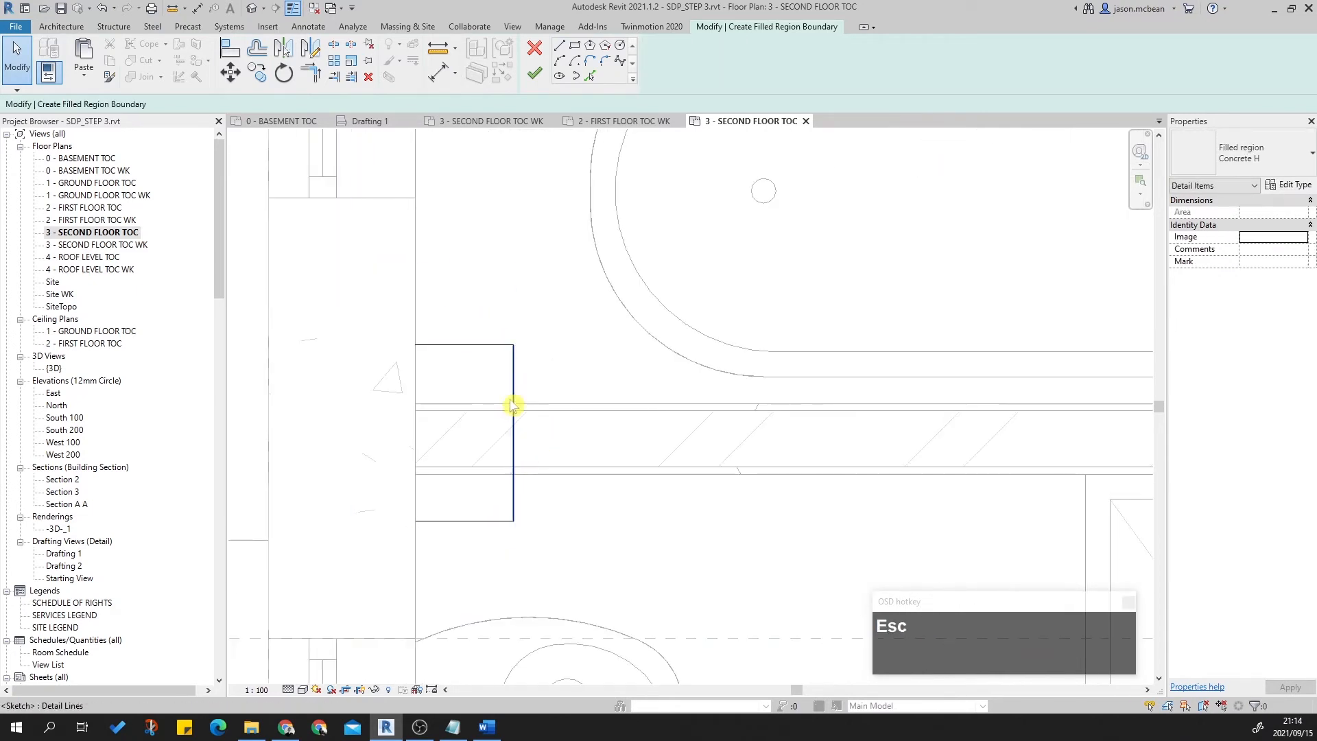
{"action": "right_click", "coordinate": [515, 404]}
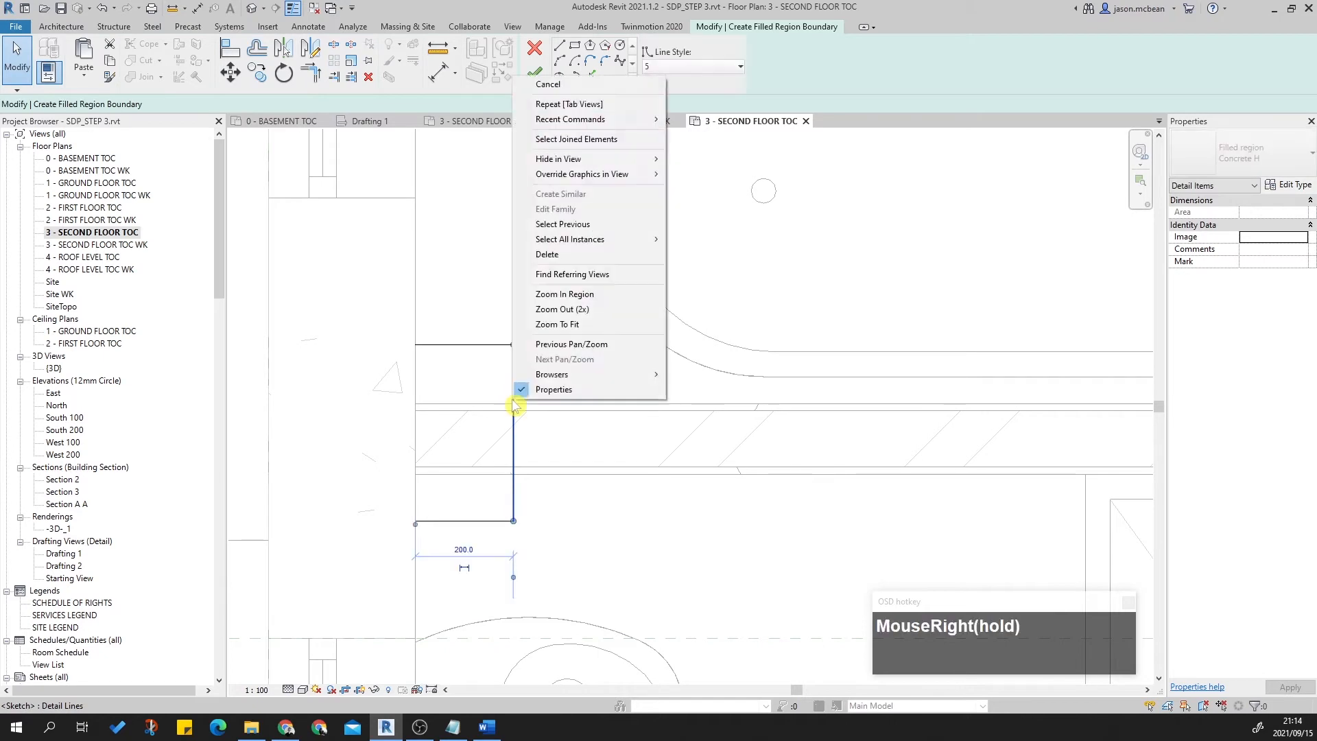
{"action": "key", "text": "Escape"}
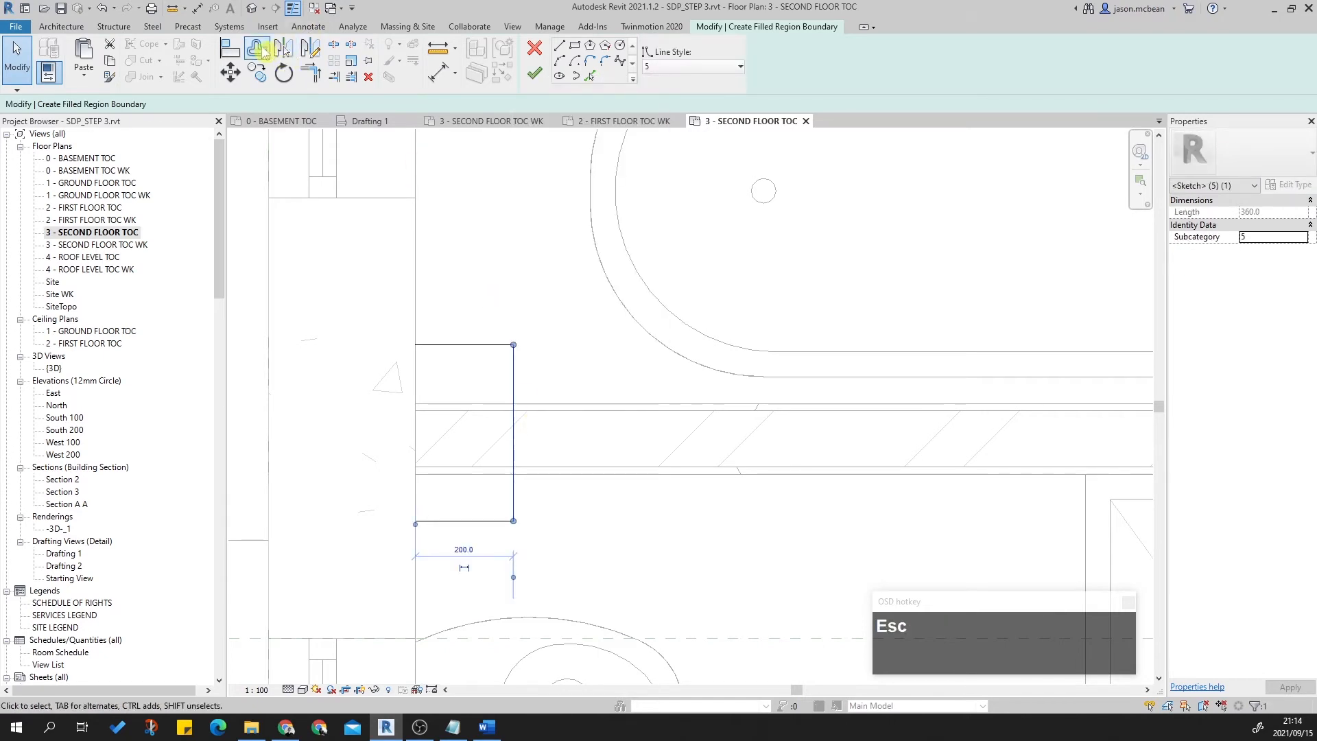
Offset the three boundary lines outward by 115 mm, keeping the originals as the inner outline.
{"action": "left_click", "coordinate": [267, 49]}
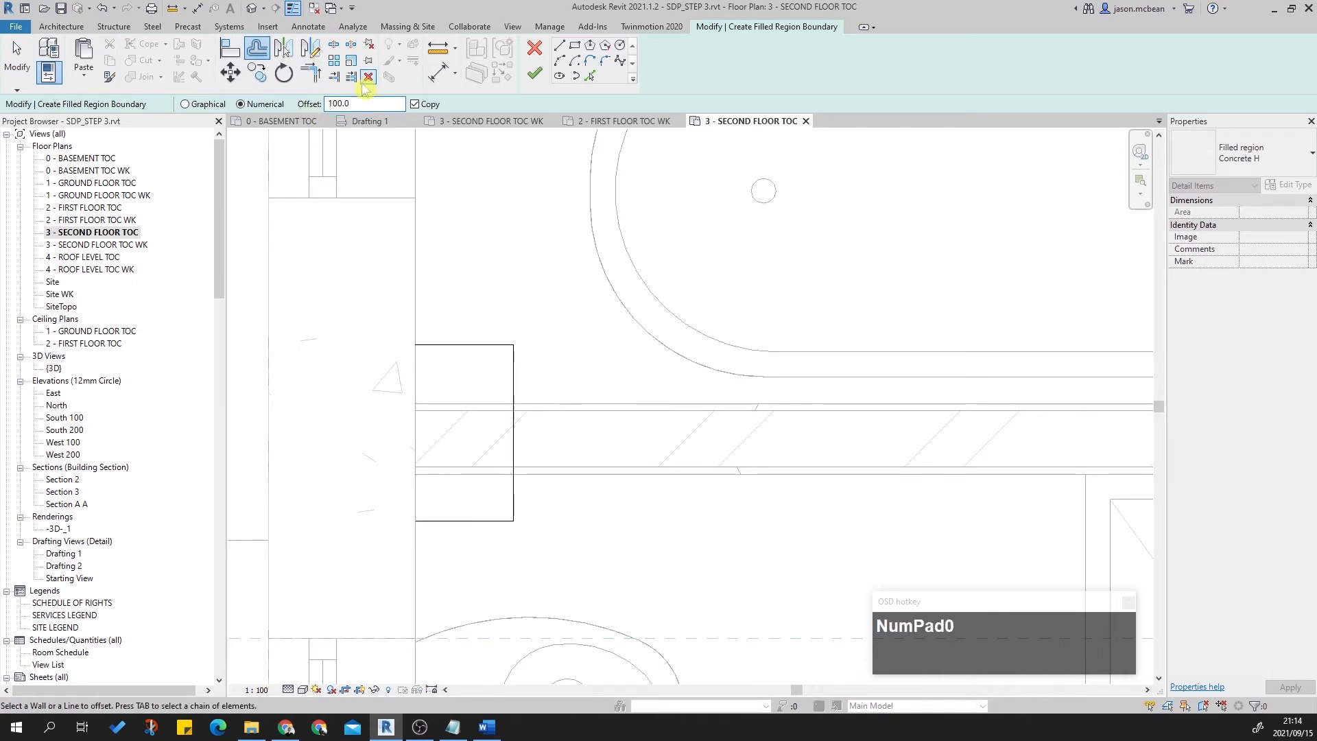
{"action": "type", "text": "115"}
{"action": "left_click", "coordinate": [512, 378]}
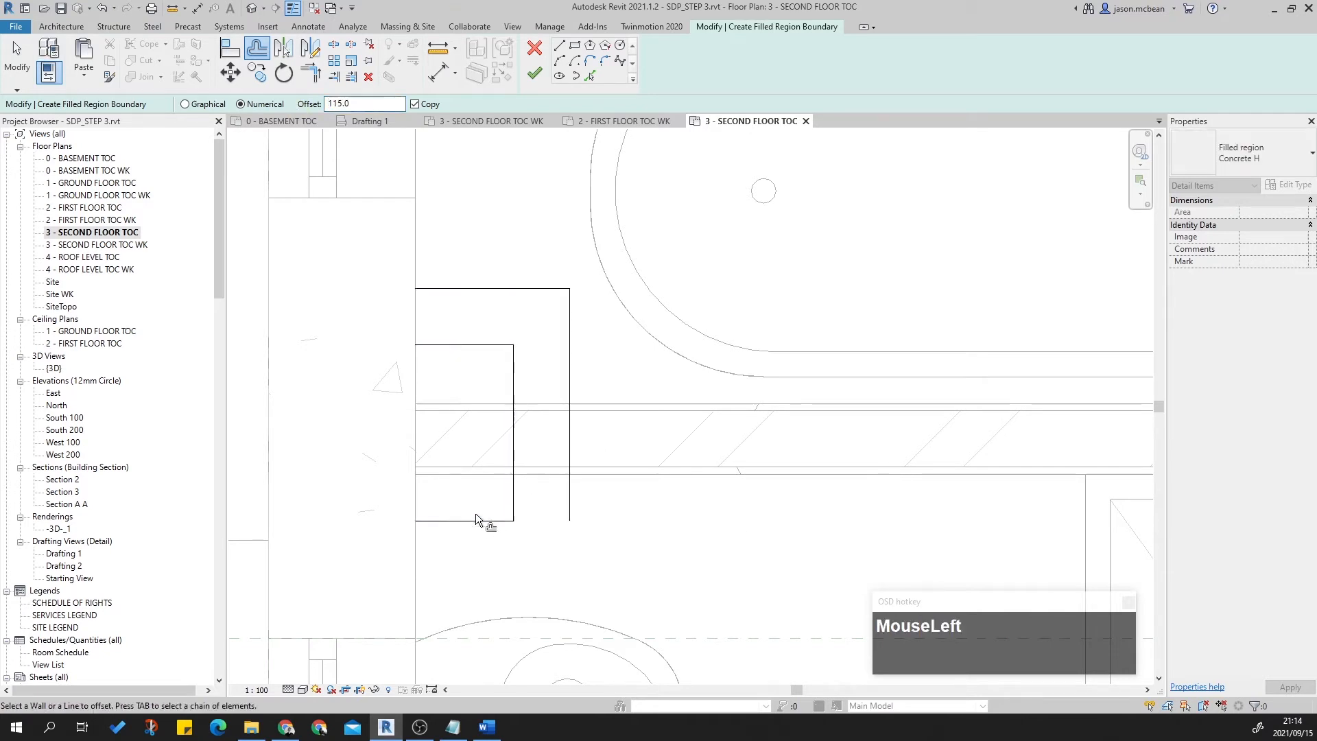
{"action": "scroll", "coordinate": [603, 482], "scroll_direction": "down", "scroll_amount": 3}
{"action": "key", "text": "Escape"}
Set the inner vertical boundary line's distance from the concrete wall face to 300 mm.
{"action": "left_click", "coordinate": [558, 444]}
{"action": "scroll", "coordinate": [554, 416], "scroll_direction": "up", "scroll_amount": 3}
{"action": "left_click", "coordinate": [512, 220]}
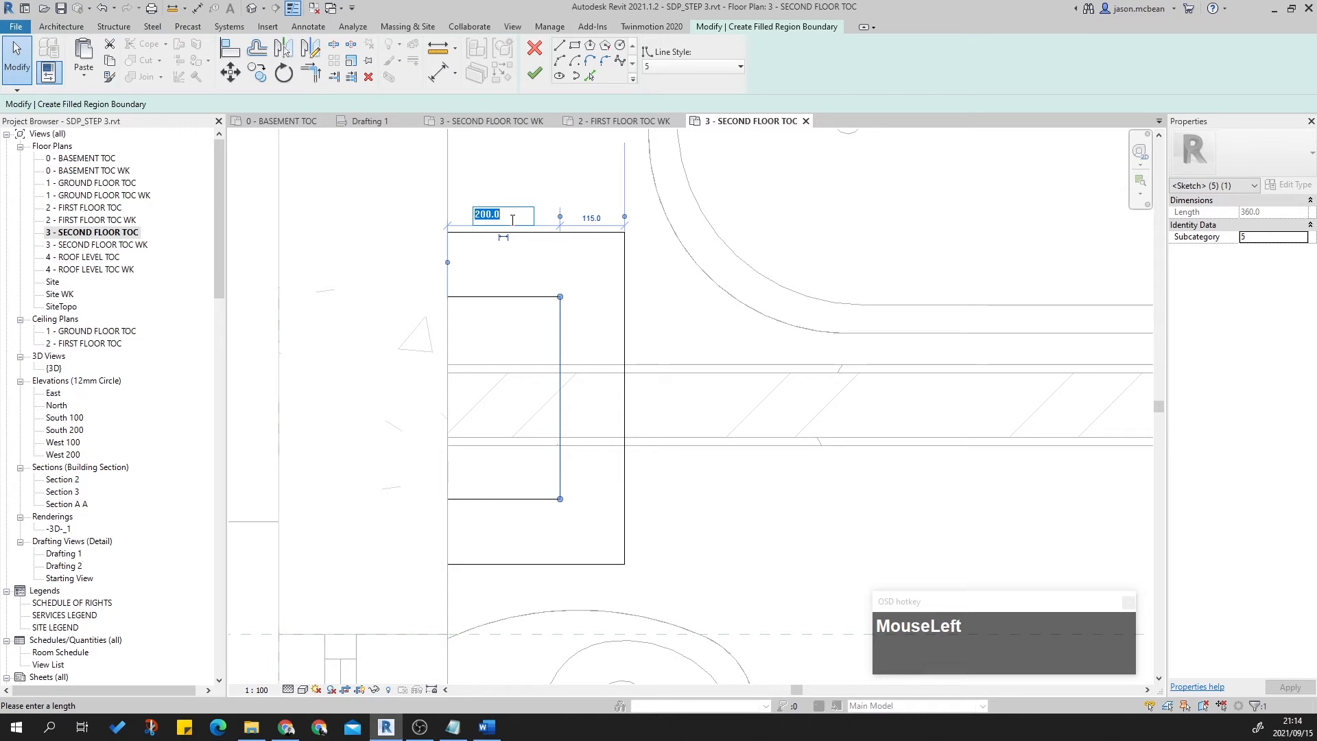
{"action": "key", "text": "Return"}
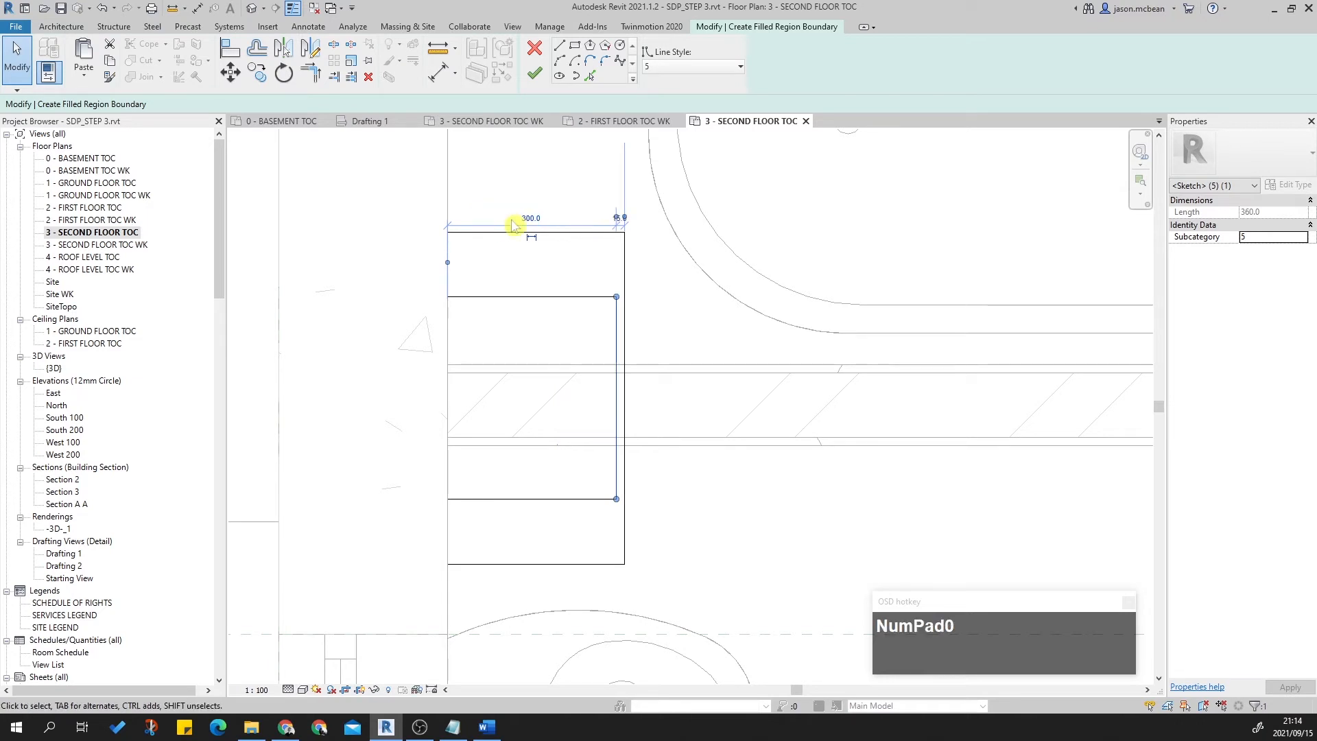
{"action": "key", "text": "Escape"}
Set the spacing between the outer and inner vertical boundary lines to 115 mm.
{"action": "left_click", "coordinate": [635, 529]}
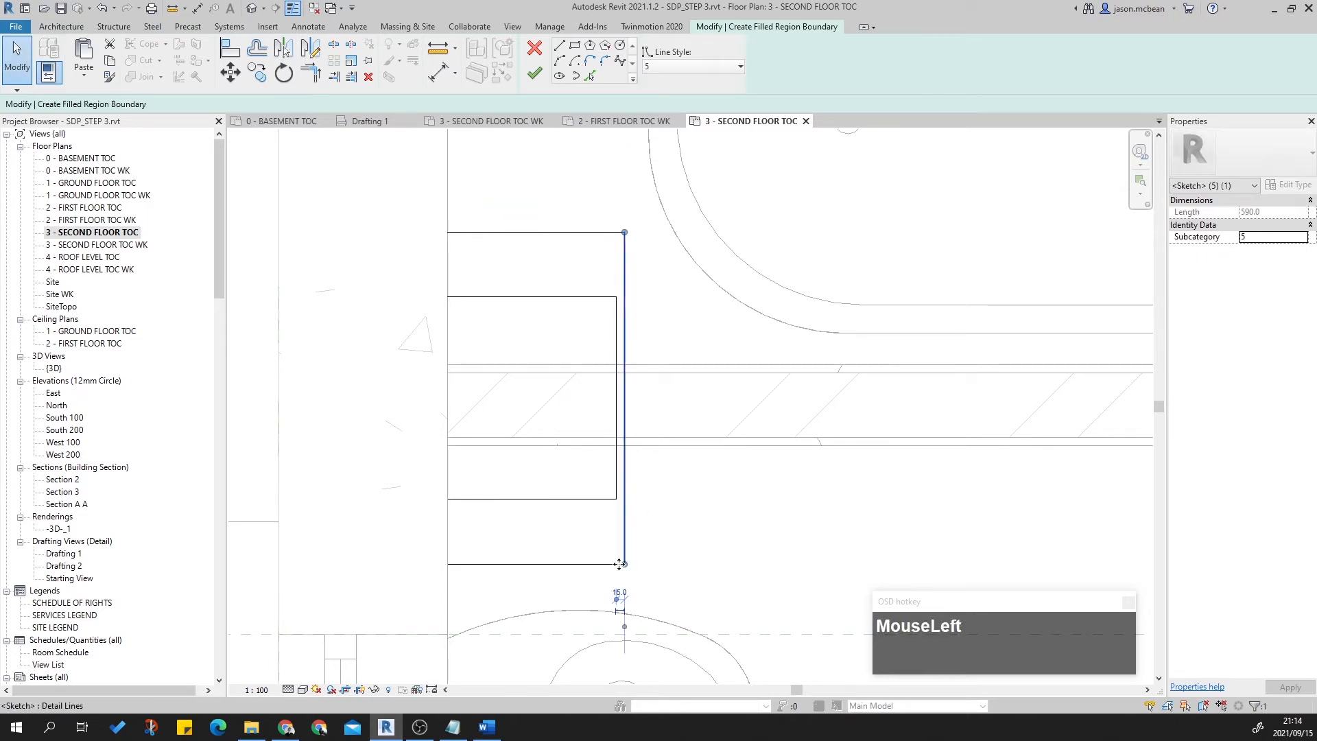
{"action": "scroll", "coordinate": [629, 579], "scroll_direction": "up", "scroll_amount": 1}
{"action": "scroll", "coordinate": [643, 495], "scroll_direction": "down", "scroll_amount": 2}
{"action": "scroll", "coordinate": [635, 524], "scroll_direction": "up", "scroll_amount": 3}
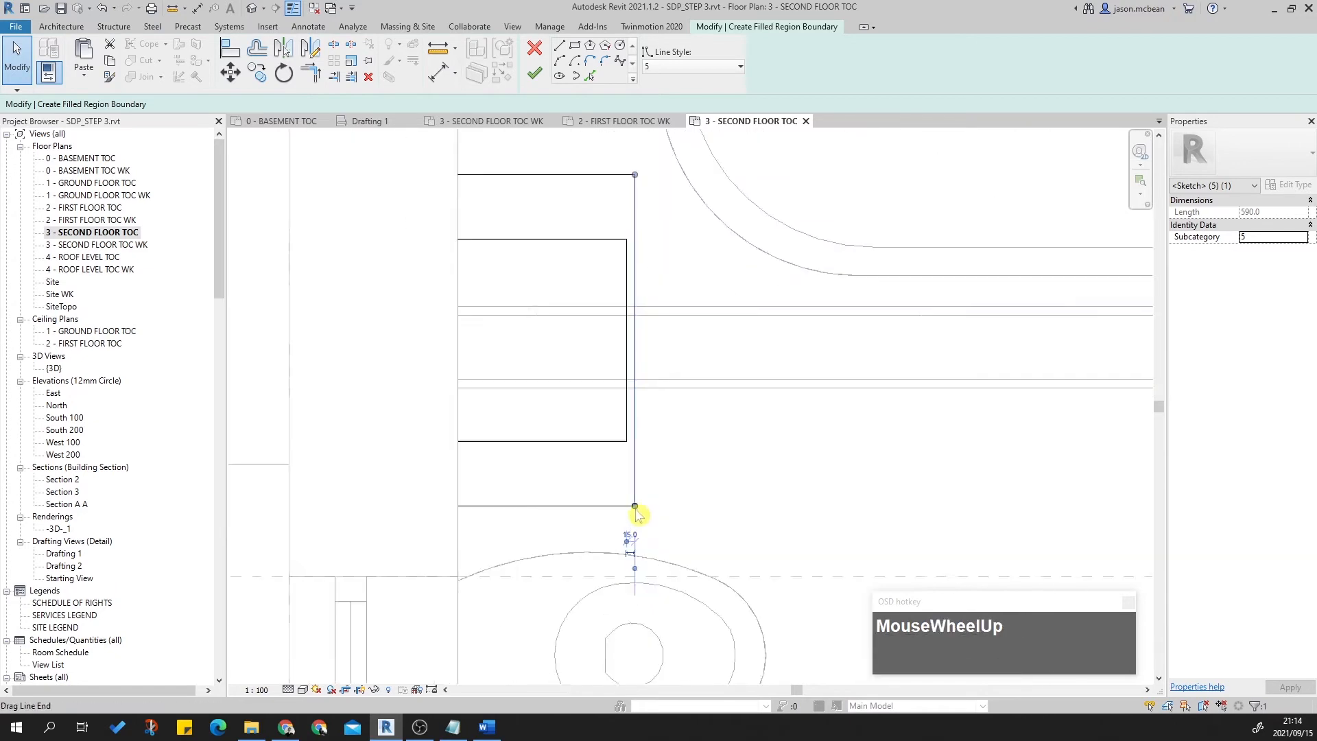
{"action": "left_click", "coordinate": [640, 584]}
{"action": "type", "text": "11"}
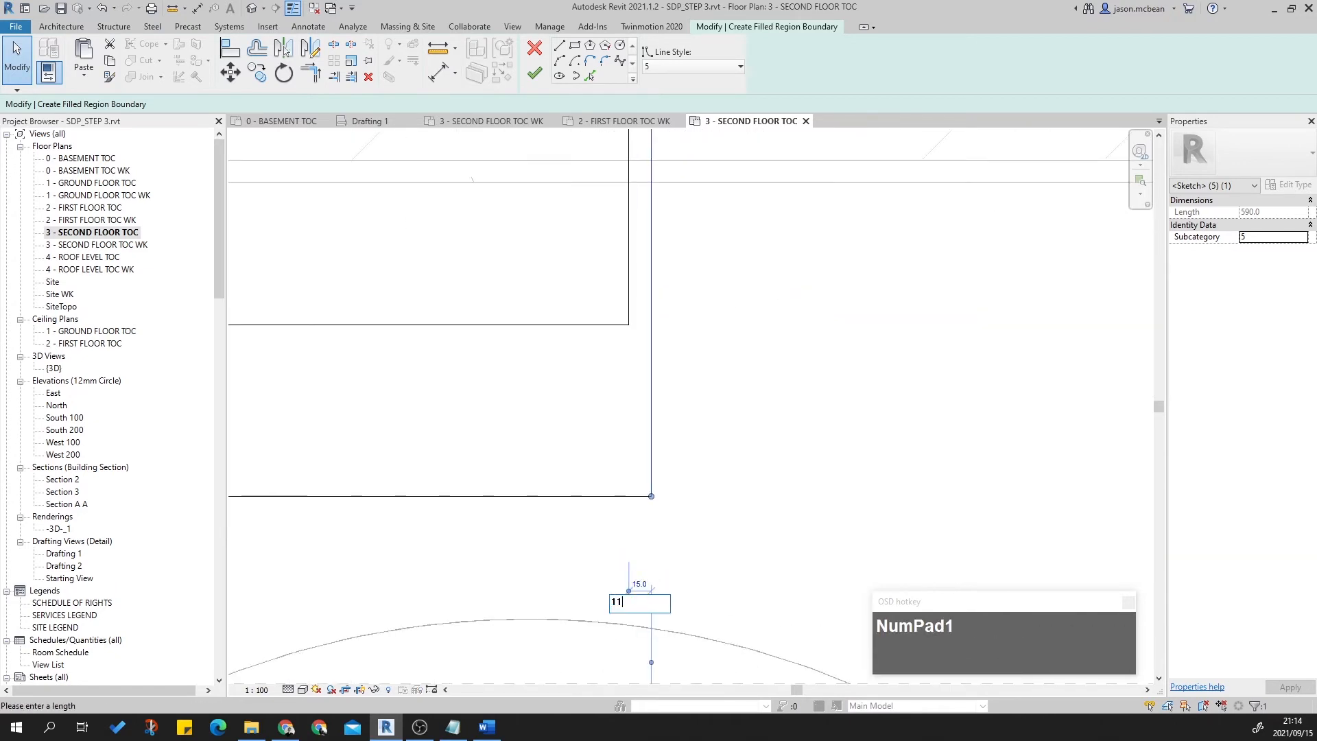
{"action": "type", "text": "5"}
{"action": "key", "text": "Return"}
{"action": "left_click", "coordinate": [755, 528]}
{"action": "scroll", "coordinate": [757, 526], "scroll_direction": "down", "scroll_amount": 5}
{"action": "key", "text": "Escape"}
{"action": "key", "text": "Escape"}
{"action": "scroll", "coordinate": [802, 385], "scroll_direction": "up", "scroll_amount": 2}
Select the inner and outer upper horizontal boundary lines together and nudge them downward four increments toward the partition wall.
{"action": "middle_click_drag", "start_coordinate": [802, 385], "coordinate": [672, 517]}
{"action": "scroll", "coordinate": [585, 390], "scroll_direction": "down", "scroll_amount": 1}
{"action": "left_click_drag", "start_coordinate": [585, 388], "coordinate": [586, 345]}
{"action": "left_click", "coordinate": [587, 331], "text": "ctrl"}
{"action": "key", "text": "Down"}
{"action": "key", "text": "Down"}
{"action": "key", "text": "Down"}
{"action": "key", "text": "Down"}
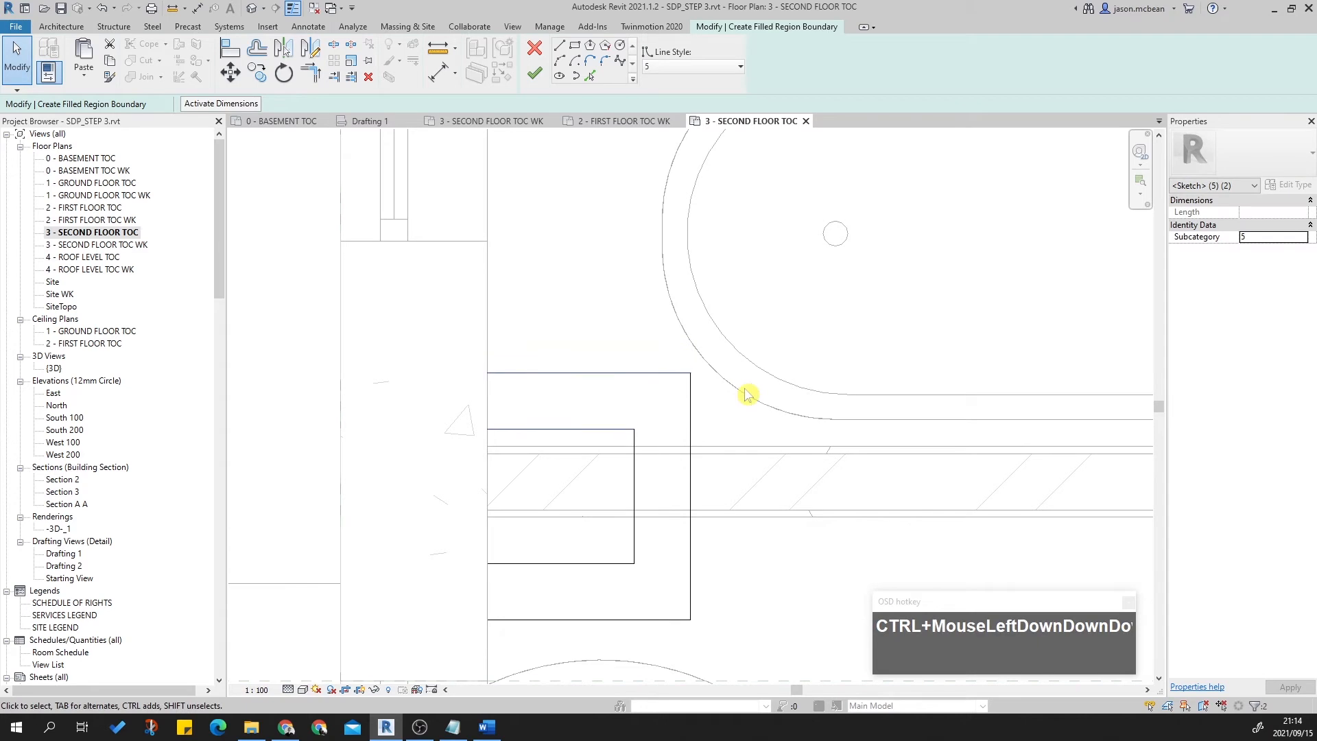
{"action": "scroll", "coordinate": [726, 429], "scroll_direction": "down", "scroll_amount": 2}
{"action": "scroll", "coordinate": [663, 430], "scroll_direction": "up", "scroll_amount": 1}
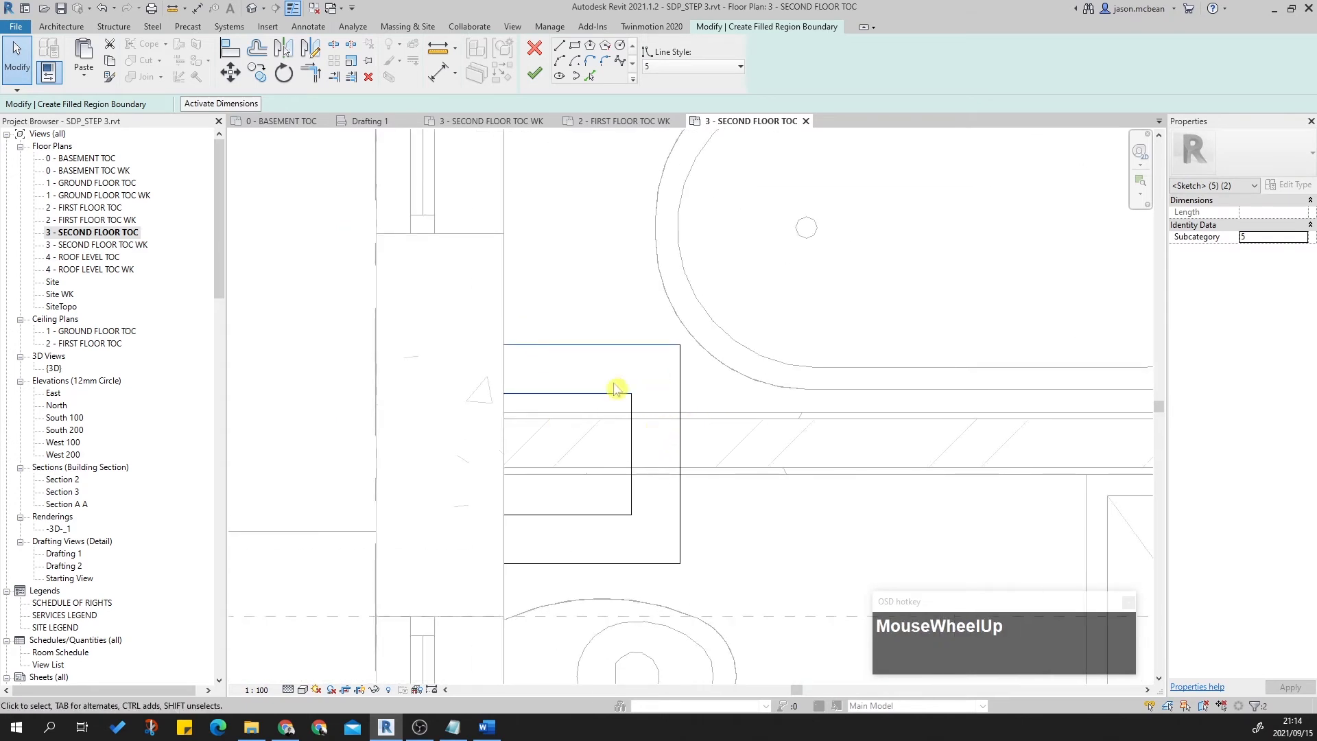
Draw two short vertical lines along the concrete wall face to close the upper and lower ends of the U-shaped boundary.
{"action": "left_click", "coordinate": [560, 55]}
{"action": "left_click", "coordinate": [480, 383]}
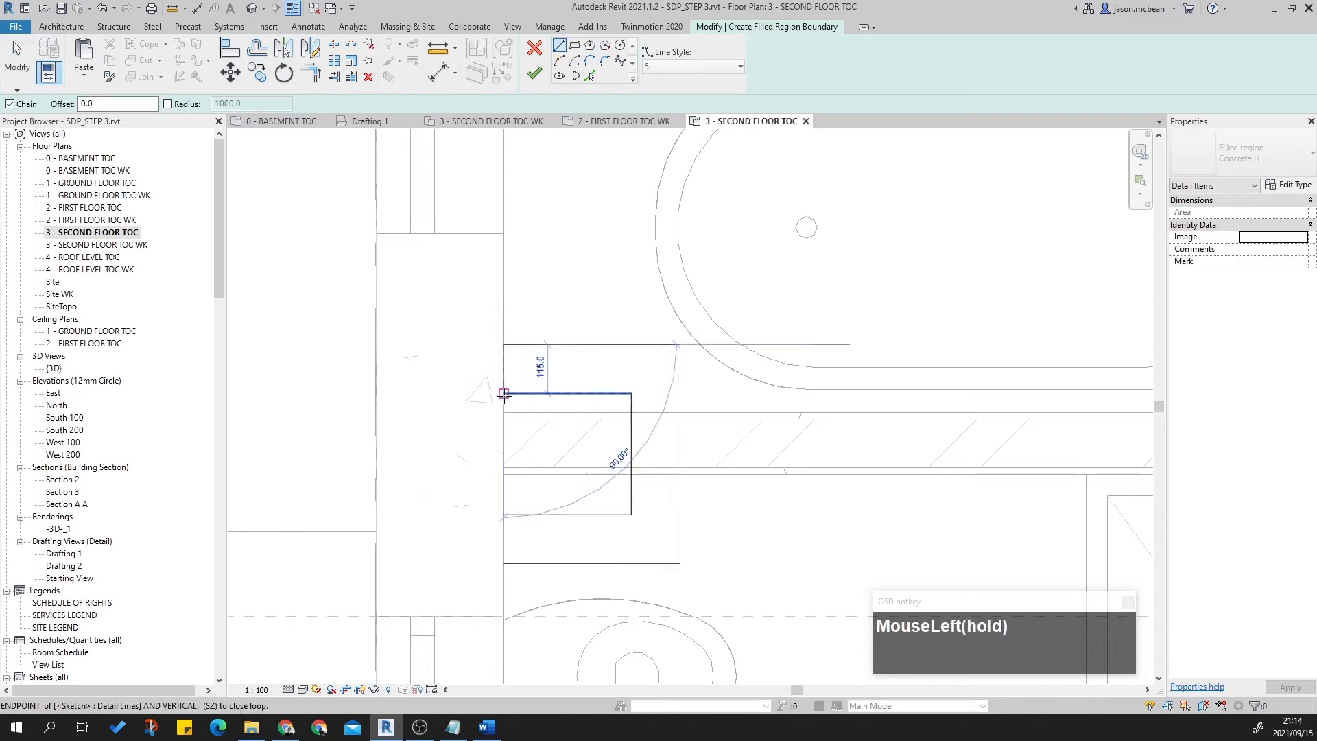
{"action": "left_click", "coordinate": [503, 393]}
{"action": "key", "text": "Escape"}
{"action": "left_click", "coordinate": [504, 515]}
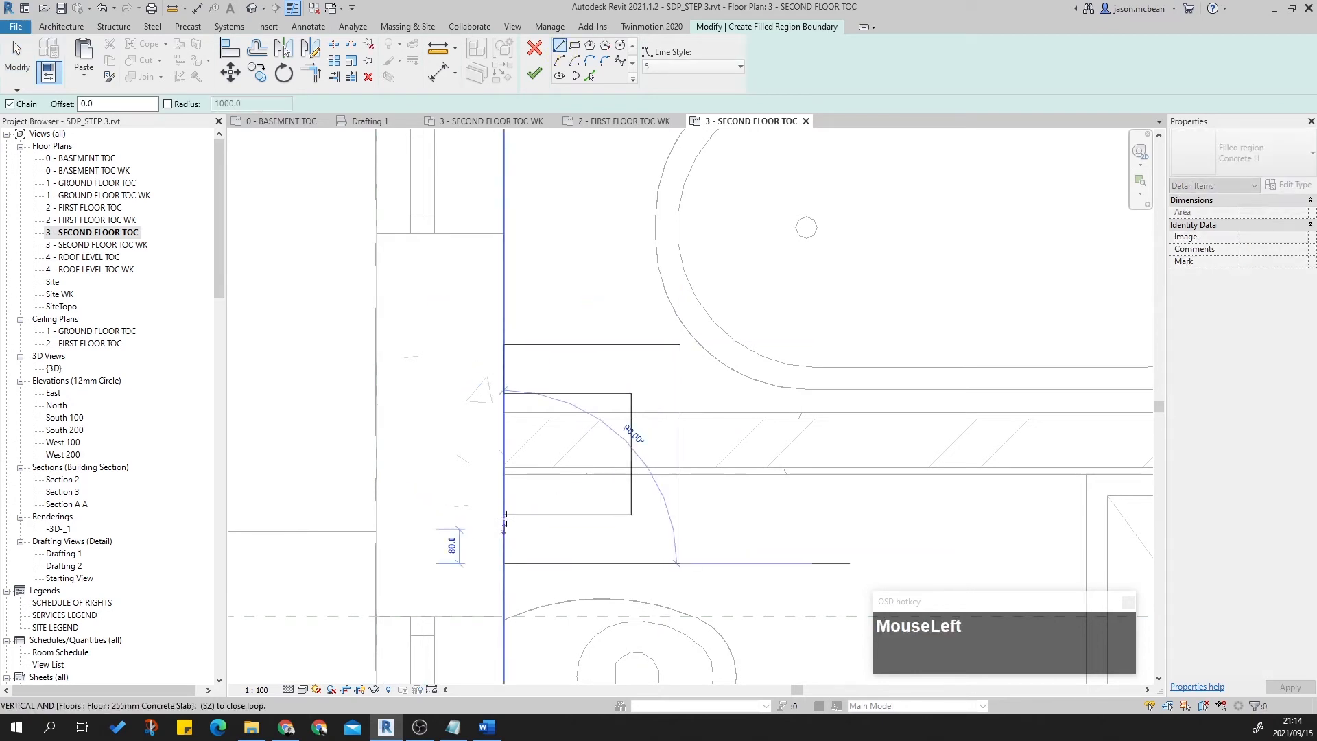
{"action": "key", "text": "Escape"}
{"action": "scroll", "coordinate": [714, 470], "scroll_direction": "down", "scroll_amount": 1}
{"action": "scroll", "coordinate": [676, 494], "scroll_direction": "up", "scroll_amount": 3}
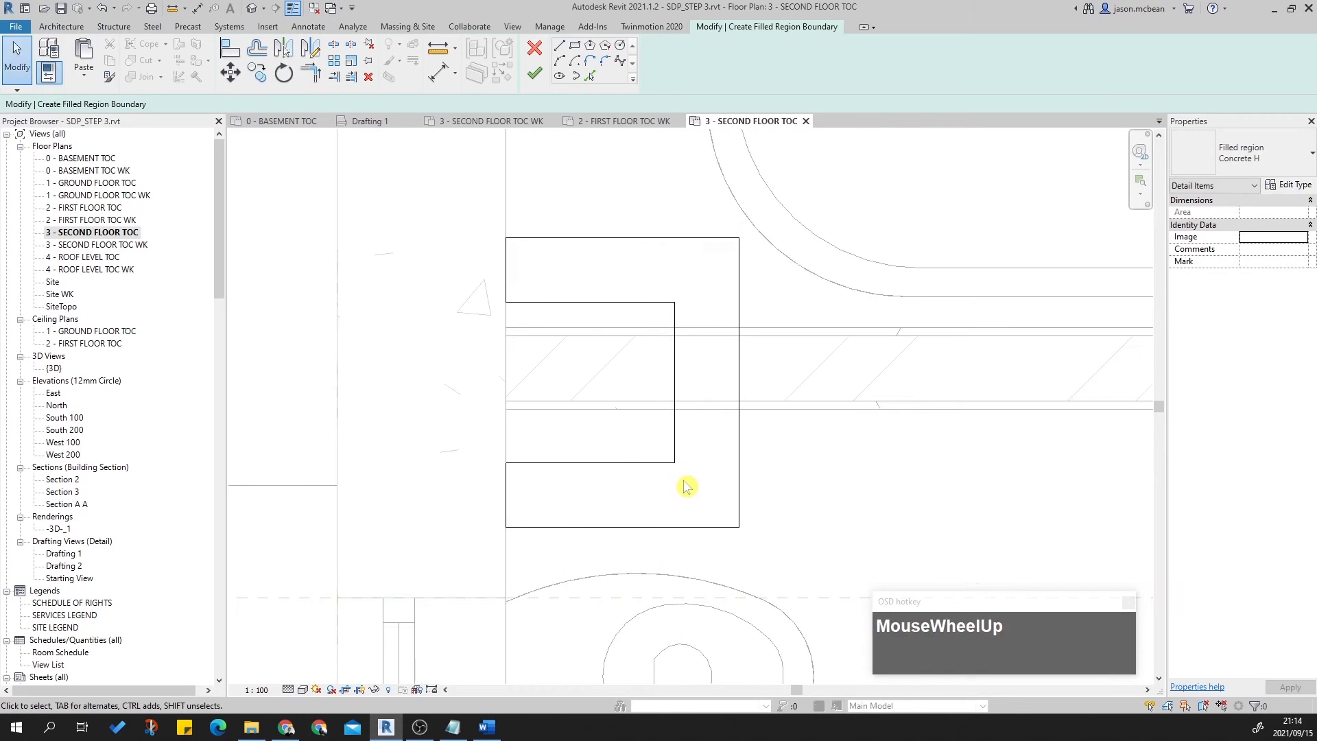
Trim the inner vertical line to the outer lower line and remove the leftover lower inner and wall-face lines, leaving an L-shaped boundary.
{"action": "key", "text": "t"}
{"action": "key", "text": "r"}
{"action": "left_click", "coordinate": [675, 462]}
{"action": "left_click", "coordinate": [705, 526]}
{"action": "key", "text": "Escape"}
{"action": "left_click", "coordinate": [658, 464]}
{"action": "key", "text": "Delete"}
{"action": "left_click_drag", "start_coordinate": [481, 437], "coordinate": [556, 563]}
{"action": "scroll", "coordinate": [672, 462], "scroll_direction": "down", "scroll_amount": 3}
{"action": "middle_click_drag", "start_coordinate": [673, 462], "coordinate": [615, 494]}
{"action": "scroll", "coordinate": [553, 461], "scroll_direction": "up", "scroll_amount": 3}
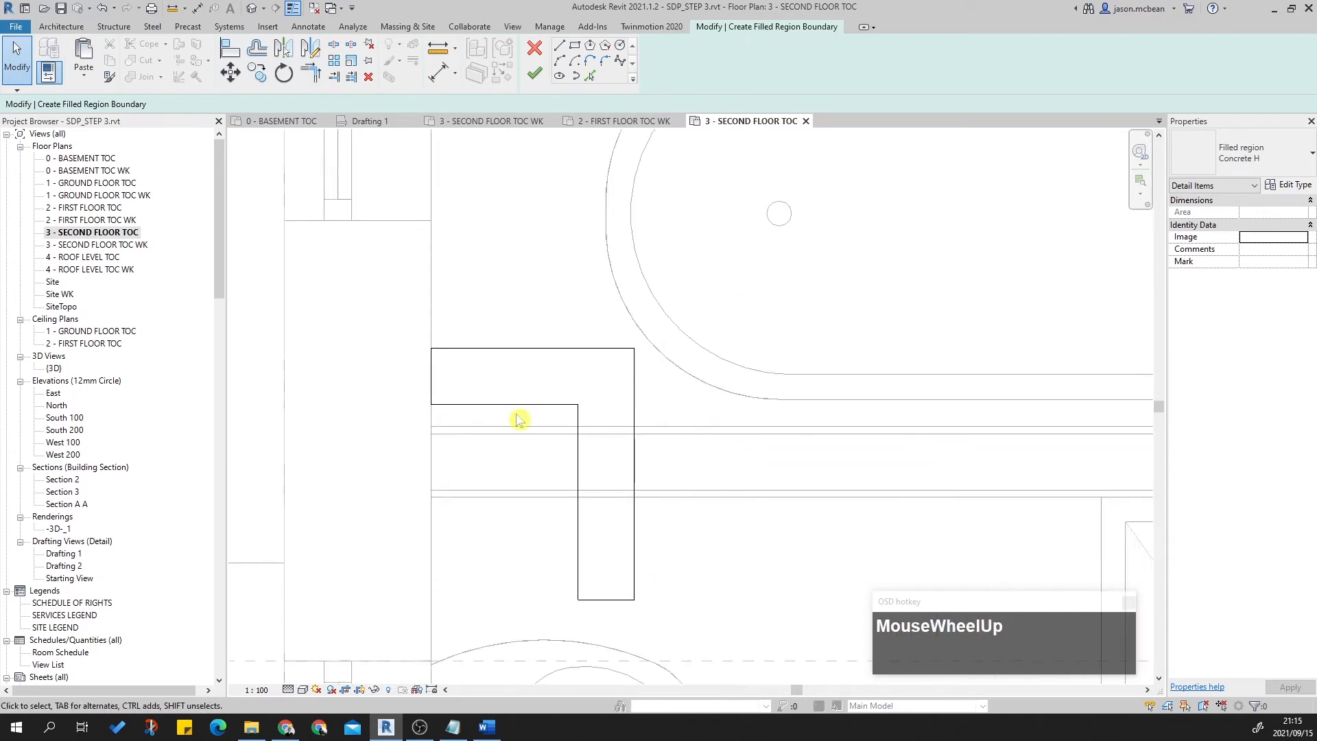
Examine the L-shaped boundary in relation to the partition wall, the bath and the toilet.
{"action": "scroll", "coordinate": [603, 473], "scroll_direction": "up", "scroll_amount": 1}
{"action": "key", "text": "Escape"}
{"action": "left_click_drag", "start_coordinate": [394, 322], "coordinate": [760, 589]}
{"action": "left_click", "coordinate": [561, 443]}
{"action": "scroll", "coordinate": [561, 443], "scroll_direction": "down", "scroll_amount": 2}
{"action": "scroll", "coordinate": [557, 411], "scroll_direction": "up", "scroll_amount": 1}
{"action": "middle_click_drag", "start_coordinate": [660, 369], "coordinate": [529, 417]}
{"action": "scroll", "coordinate": [734, 372], "scroll_direction": "down", "scroll_amount": 2}
{"action": "scroll", "coordinate": [534, 436], "scroll_direction": "up", "scroll_amount": 2}
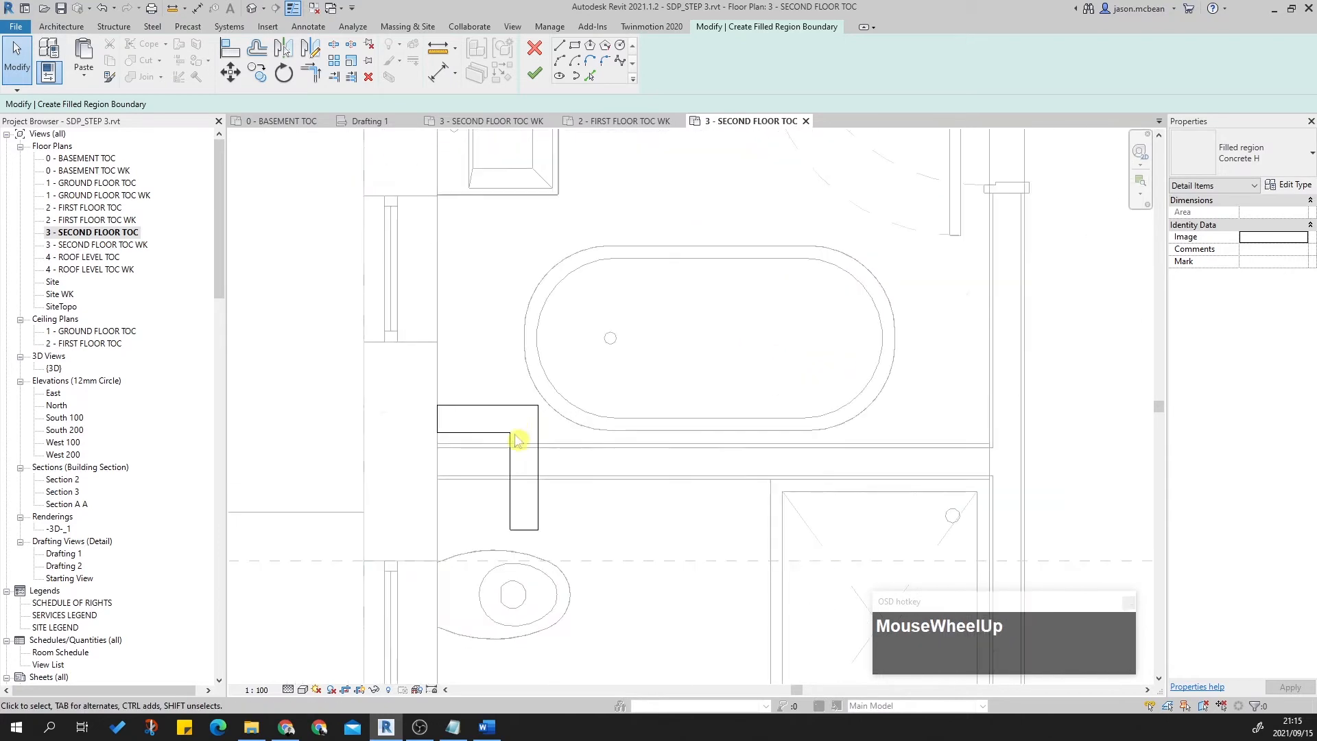
{"action": "scroll", "coordinate": [508, 428], "scroll_direction": "up", "scroll_amount": 3}
{"action": "middle_click_drag", "start_coordinate": [512, 495], "coordinate": [525, 438]}
{"action": "scroll", "coordinate": [518, 371], "scroll_direction": "down", "scroll_amount": 4}
{"action": "middle_click_drag", "start_coordinate": [600, 405], "coordinate": [544, 430]}
{"action": "scroll", "coordinate": [558, 414], "scroll_direction": "down", "scroll_amount": 1}
{"action": "scroll", "coordinate": [517, 414], "scroll_direction": "up", "scroll_amount": 1}
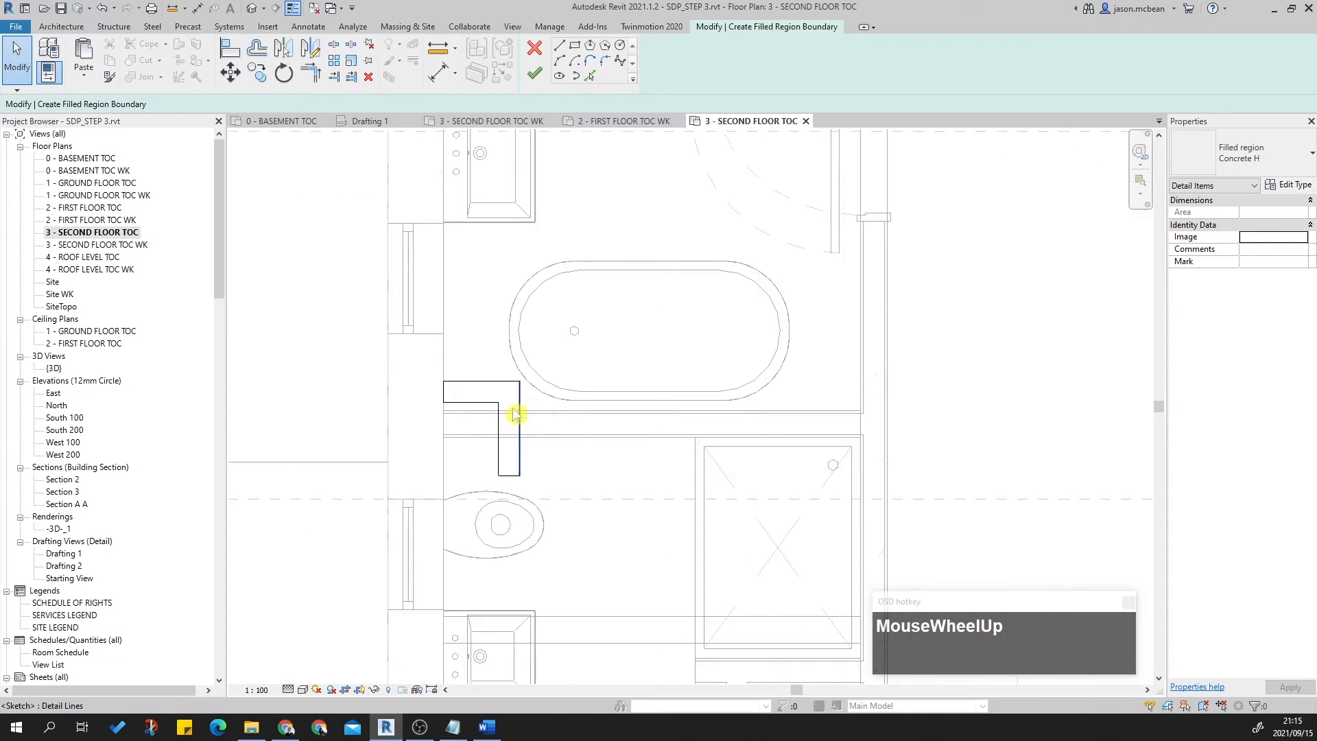
{"action": "scroll", "coordinate": [487, 388], "scroll_direction": "down", "scroll_amount": 1}
{"action": "scroll", "coordinate": [487, 388], "scroll_direction": "up", "scroll_amount": 2}
{"action": "scroll", "coordinate": [535, 432], "scroll_direction": "up", "scroll_amount": 1}
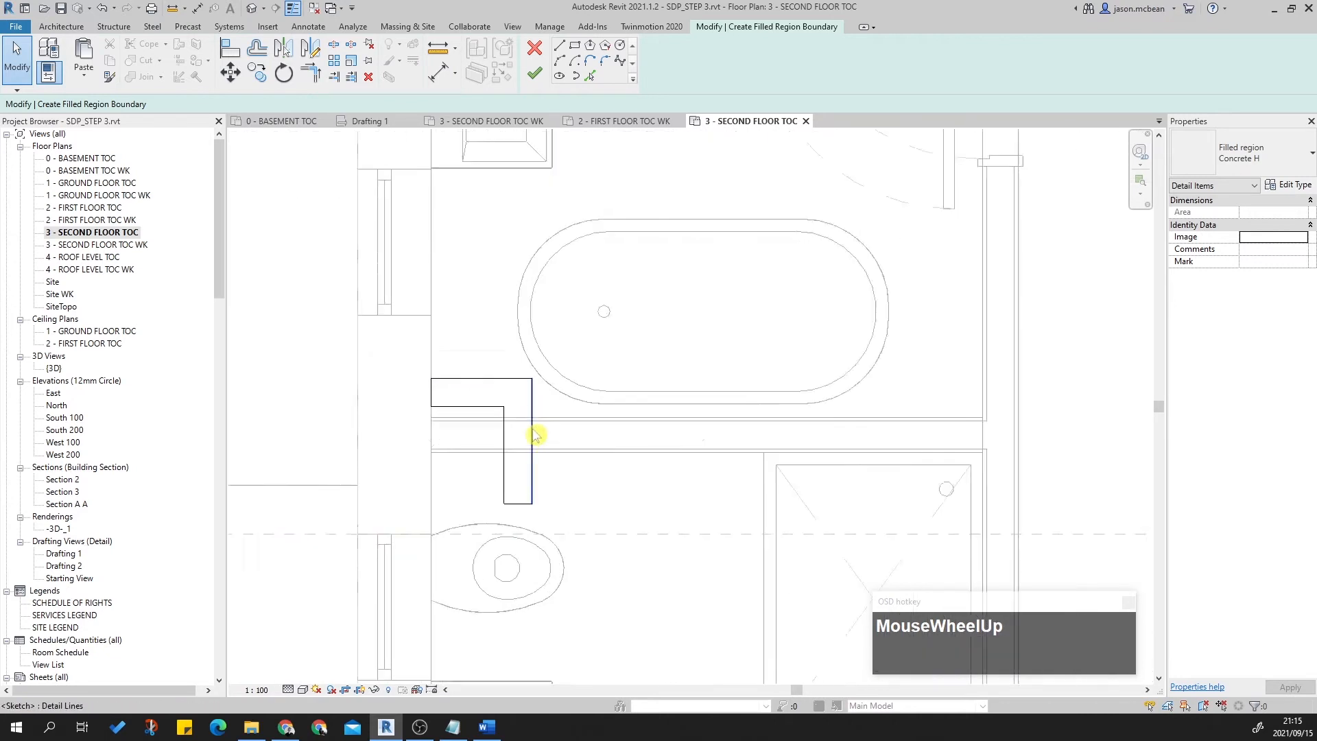
{"action": "middle_click_drag", "start_coordinate": [517, 432], "coordinate": [588, 391]}
{"action": "scroll", "coordinate": [530, 381], "scroll_direction": "up", "scroll_amount": 1}
{"action": "scroll", "coordinate": [530, 381], "scroll_direction": "down", "scroll_amount": 2}
{"action": "middle_click_drag", "start_coordinate": [561, 478], "coordinate": [568, 417]}
{"action": "scroll", "coordinate": [538, 394], "scroll_direction": "up", "scroll_amount": 2}
{"action": "middle_click_drag", "start_coordinate": [660, 343], "coordinate": [684, 342]}
{"action": "scroll", "coordinate": [647, 334], "scroll_direction": "down", "scroll_amount": 2}
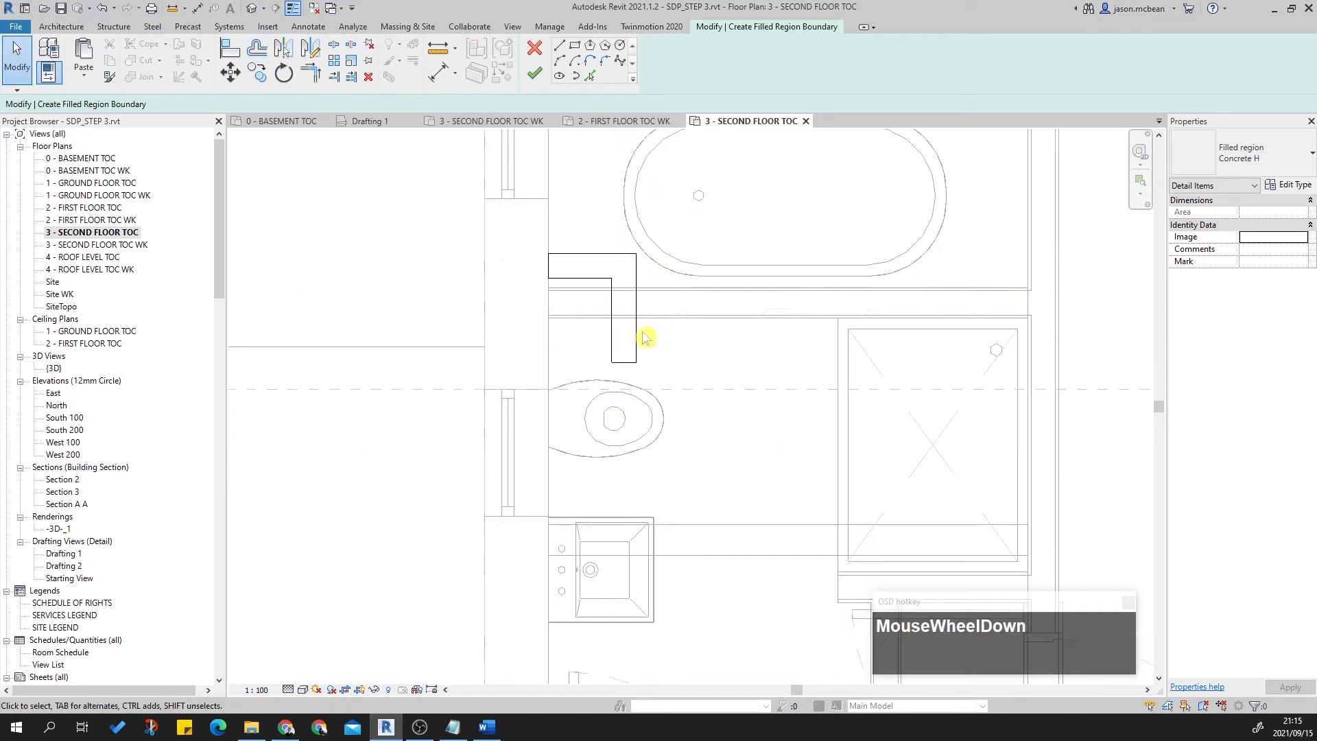
{"action": "scroll", "coordinate": [609, 376], "scroll_direction": "up", "scroll_amount": 2}
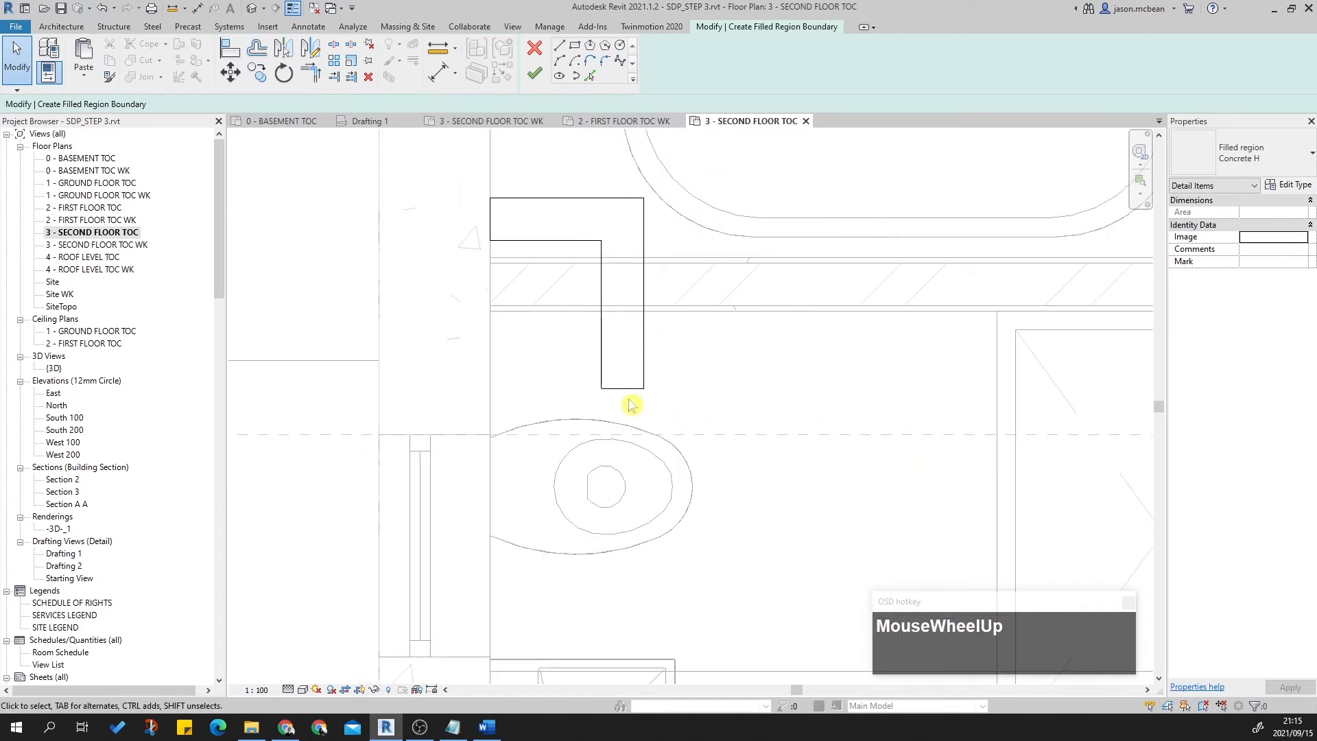
Try to set the L's short lower end line 250 mm below the inner horizontal line.
{"action": "left_click", "coordinate": [629, 397]}
{"action": "mouse_move", "coordinate": [629, 397]}
{"action": "left_mouse_down"}
{"action": "mouse_move", "coordinate": [620, 347]}
{"action": "mouse_move", "coordinate": [532, 256]}
{"action": "mouse_move", "coordinate": [547, 255]}
{"action": "left_mouse_up"}
{"action": "scroll", "coordinate": [657, 301], "scroll_direction": "up", "scroll_amount": 2}
{"action": "left_click", "coordinate": [687, 278]}
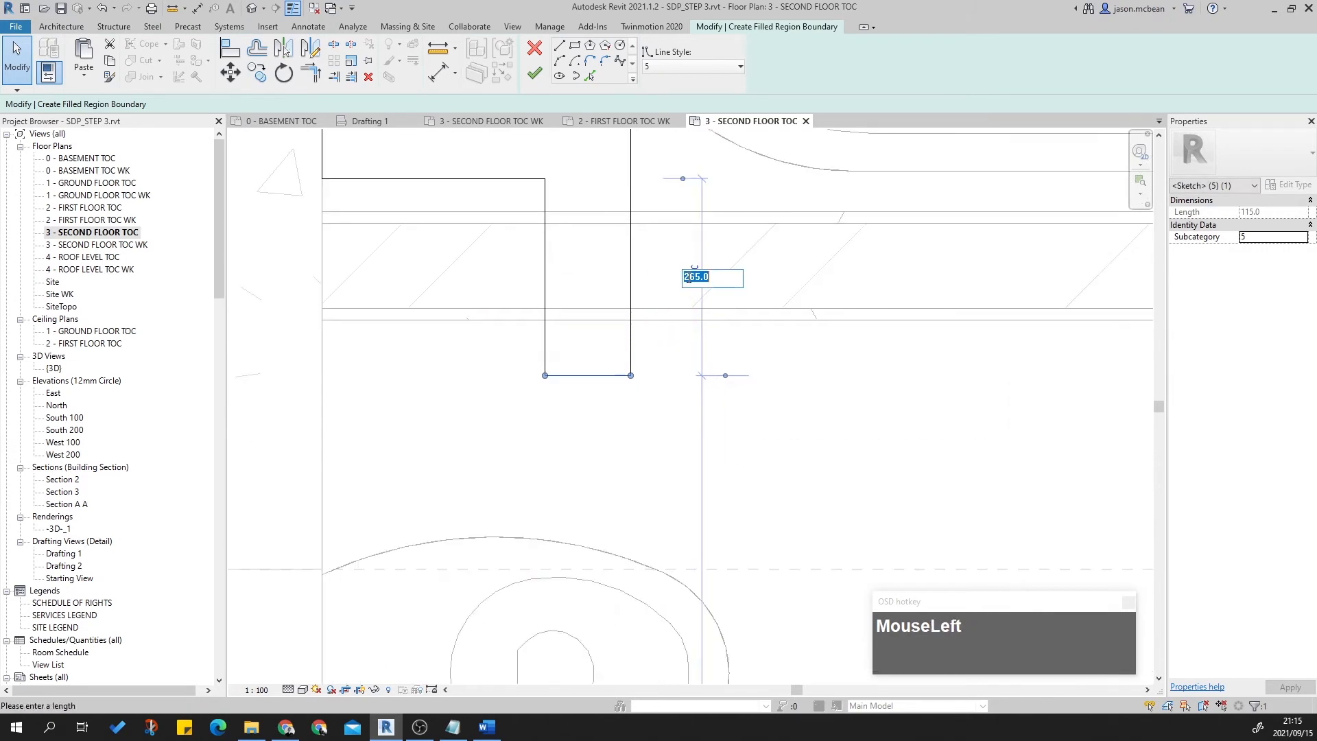
{"action": "type", "text": "250"}
{"action": "key", "text": "Return"}
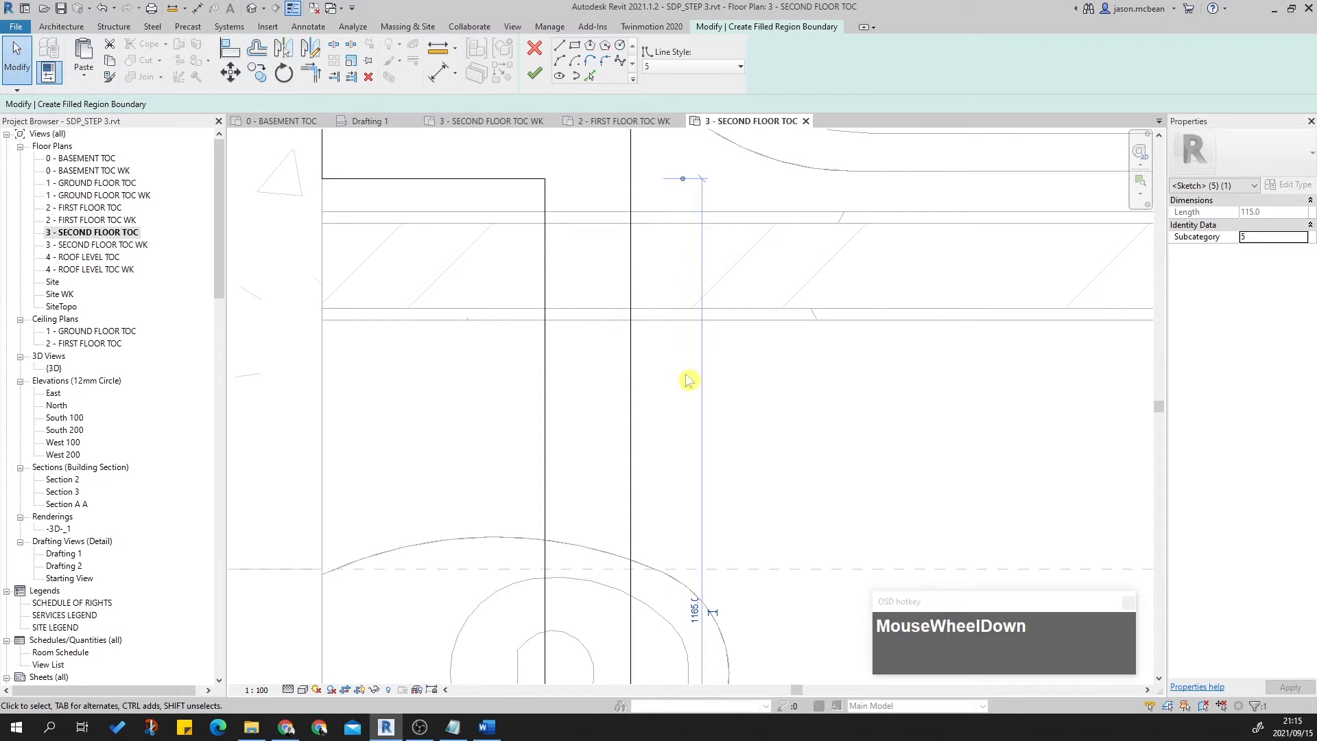
{"action": "scroll", "coordinate": [686, 375], "scroll_direction": "down", "scroll_amount": 2}
{"action": "left_click", "coordinate": [689, 476]}
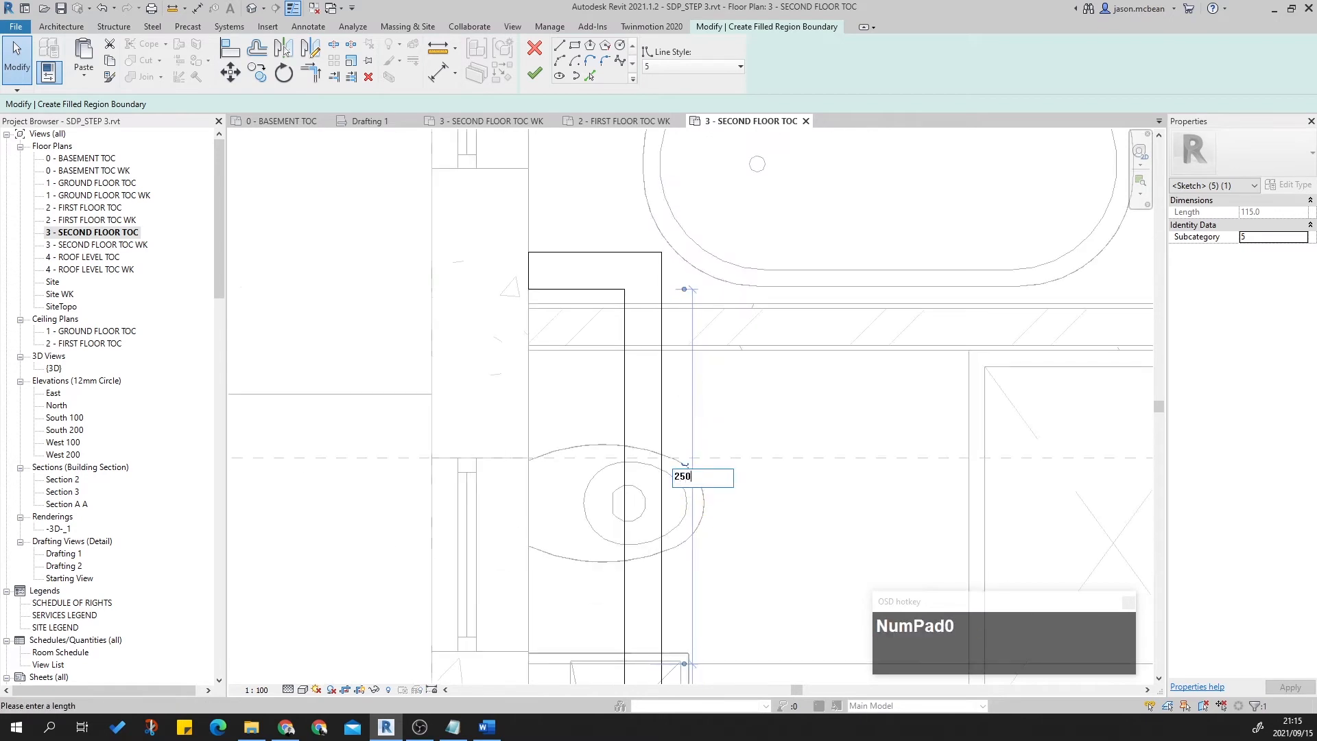
{"action": "scroll", "coordinate": [690, 473], "scroll_direction": "down", "scroll_amount": 6}
{"action": "scroll", "coordinate": [697, 536], "scroll_direction": "up", "scroll_amount": 5}
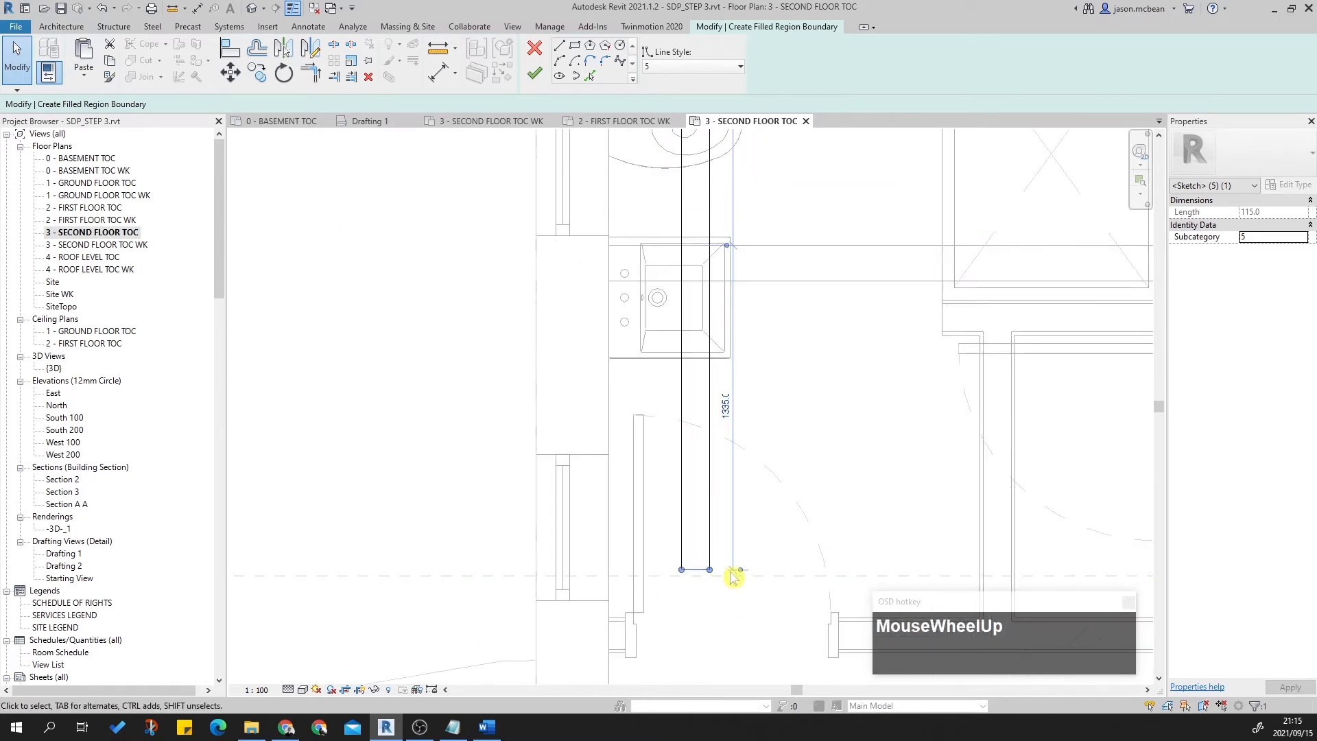
{"action": "scroll", "coordinate": [747, 553], "scroll_direction": "down", "scroll_amount": 3}
{"action": "scroll", "coordinate": [740, 374], "scroll_direction": "up", "scroll_amount": 5}
{"action": "scroll", "coordinate": [750, 392], "scroll_direction": "down", "scroll_amount": 4}
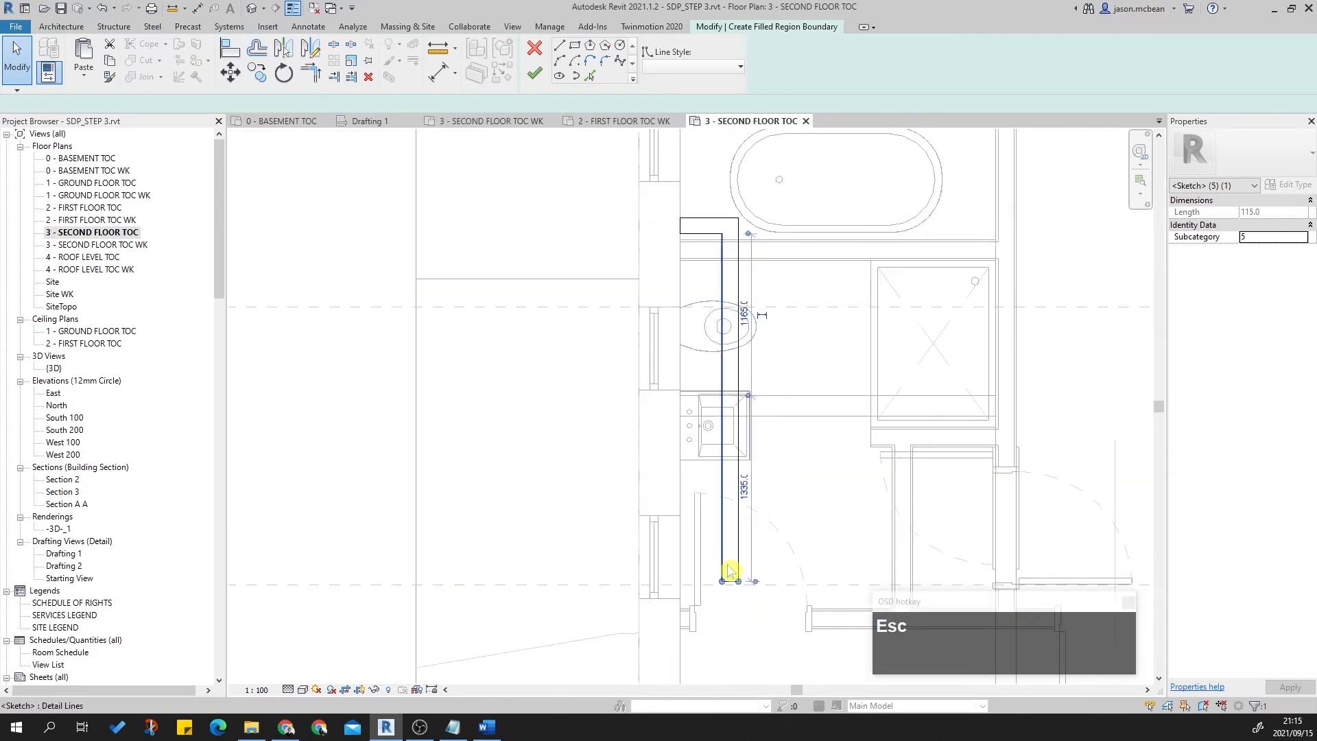
Move the L's short lower end line back up to about 345 mm below the inner horizontal line.
{"action": "left_click", "coordinate": [729, 567]}
{"action": "scroll", "coordinate": [731, 583], "scroll_direction": "up", "scroll_amount": 1}
{"action": "left_click", "coordinate": [731, 585]}
{"action": "scroll", "coordinate": [733, 589], "scroll_direction": "up", "scroll_amount": 2}
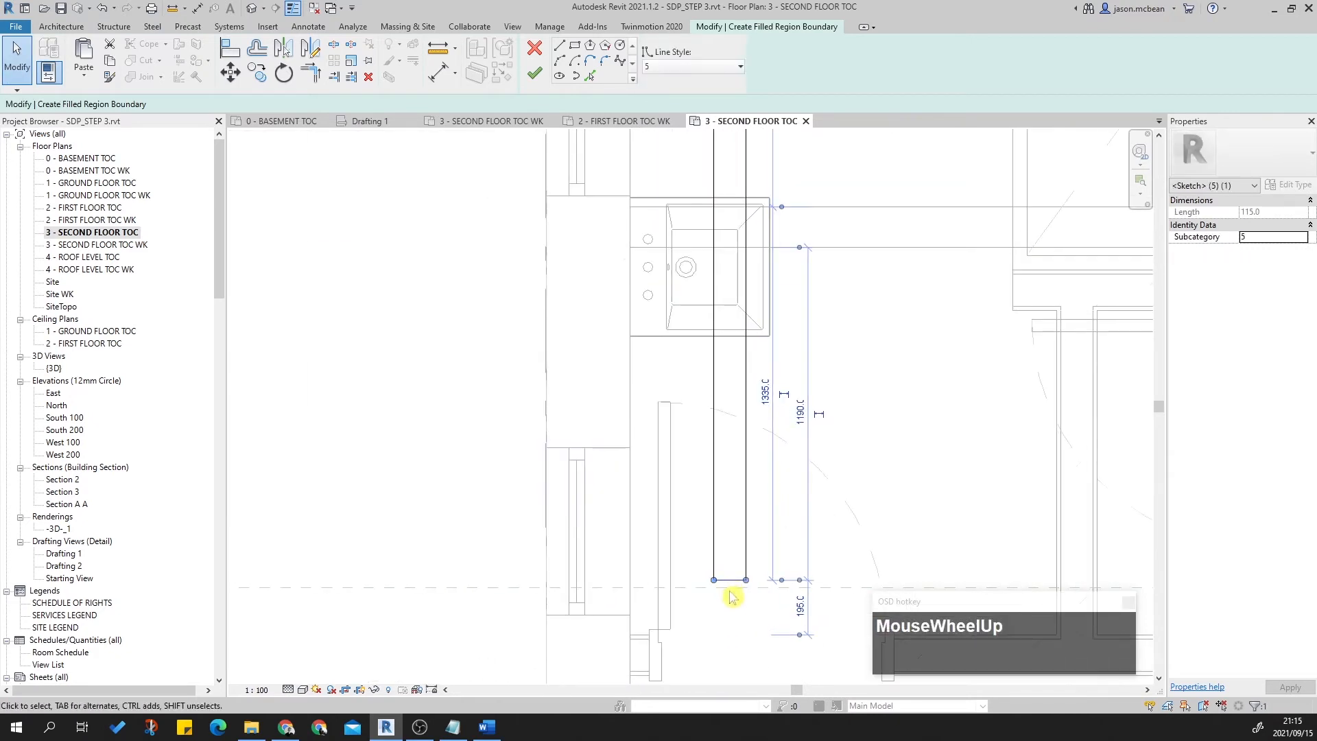
{"action": "mouse_move", "coordinate": [729, 578]}
{"action": "left_mouse_down"}
{"action": "mouse_move", "coordinate": [770, 185]}
{"action": "mouse_move", "coordinate": [758, 182]}
{"action": "mouse_move", "coordinate": [727, 470]}
{"action": "mouse_move", "coordinate": [701, 478]}
{"action": "mouse_move", "coordinate": [672, 364]}
{"action": "mouse_move", "coordinate": [673, 288]}
{"action": "left_mouse_up"}
{"action": "scroll", "coordinate": [726, 470], "scroll_direction": "up", "scroll_amount": 4}
{"action": "scroll", "coordinate": [670, 482], "scroll_direction": "down", "scroll_amount": 2}
{"action": "key", "text": "Escape"}
{"action": "scroll", "coordinate": [699, 303], "scroll_direction": "up", "scroll_amount": 2}
Set the distance from the inner horizontal line to the L's lower end line to 250 mm.
{"action": "left_click", "coordinate": [659, 284]}
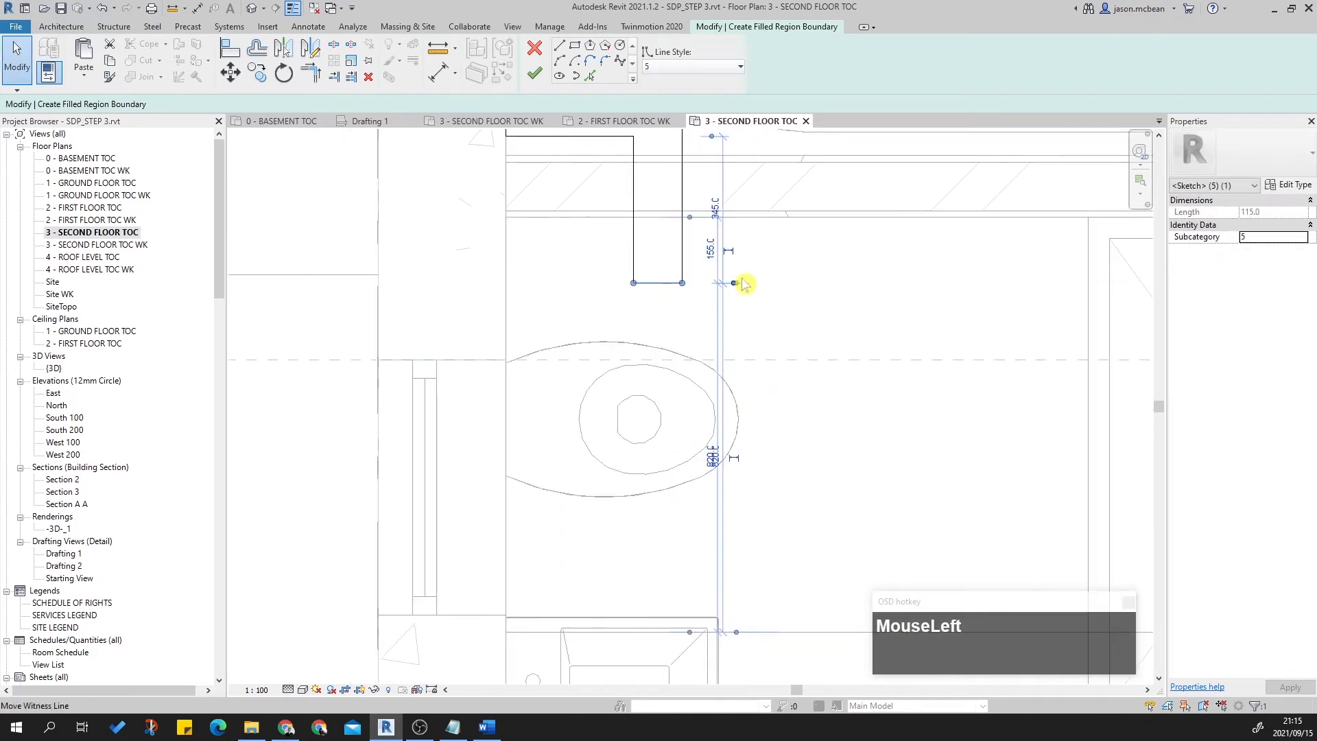
{"action": "middle_click_drag", "start_coordinate": [744, 283], "coordinate": [751, 312]}
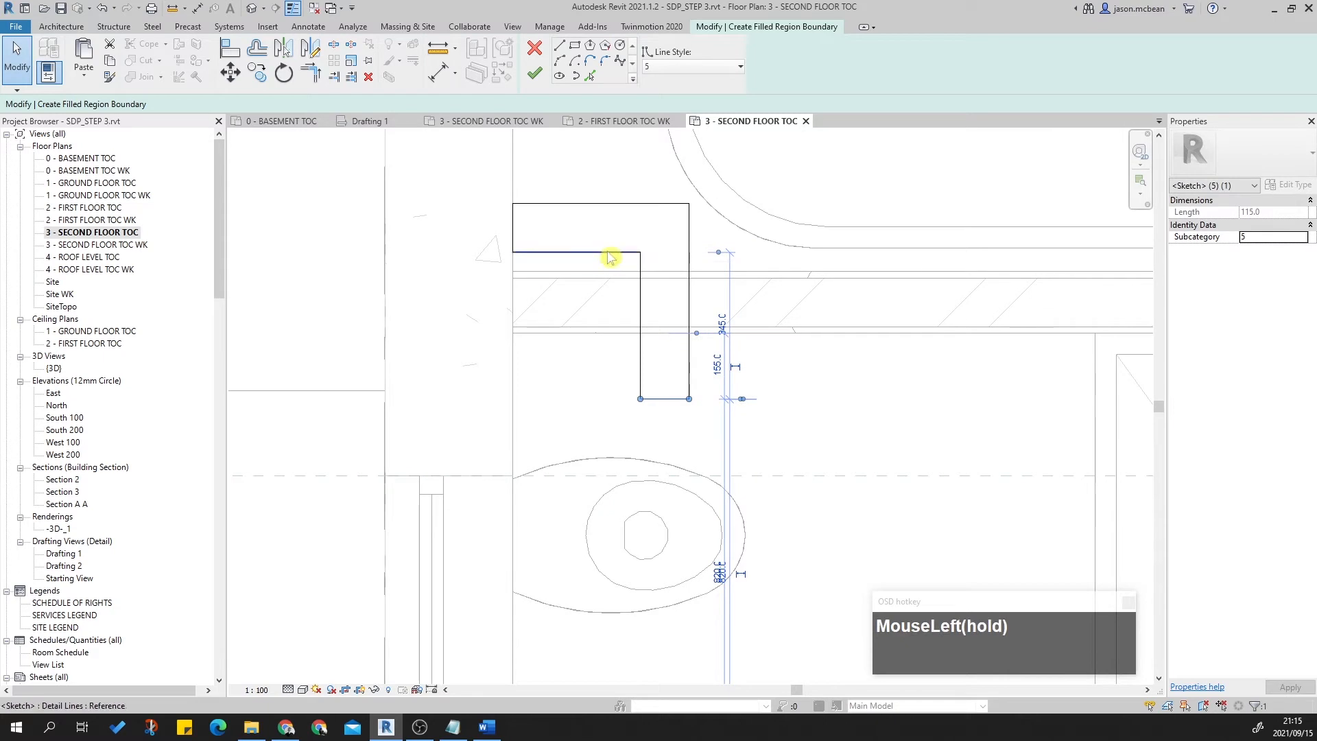
{"action": "key", "text": "Escape"}
{"action": "left_click", "coordinate": [670, 397]}
{"action": "scroll", "coordinate": [745, 339], "scroll_direction": "up", "scroll_amount": 3}
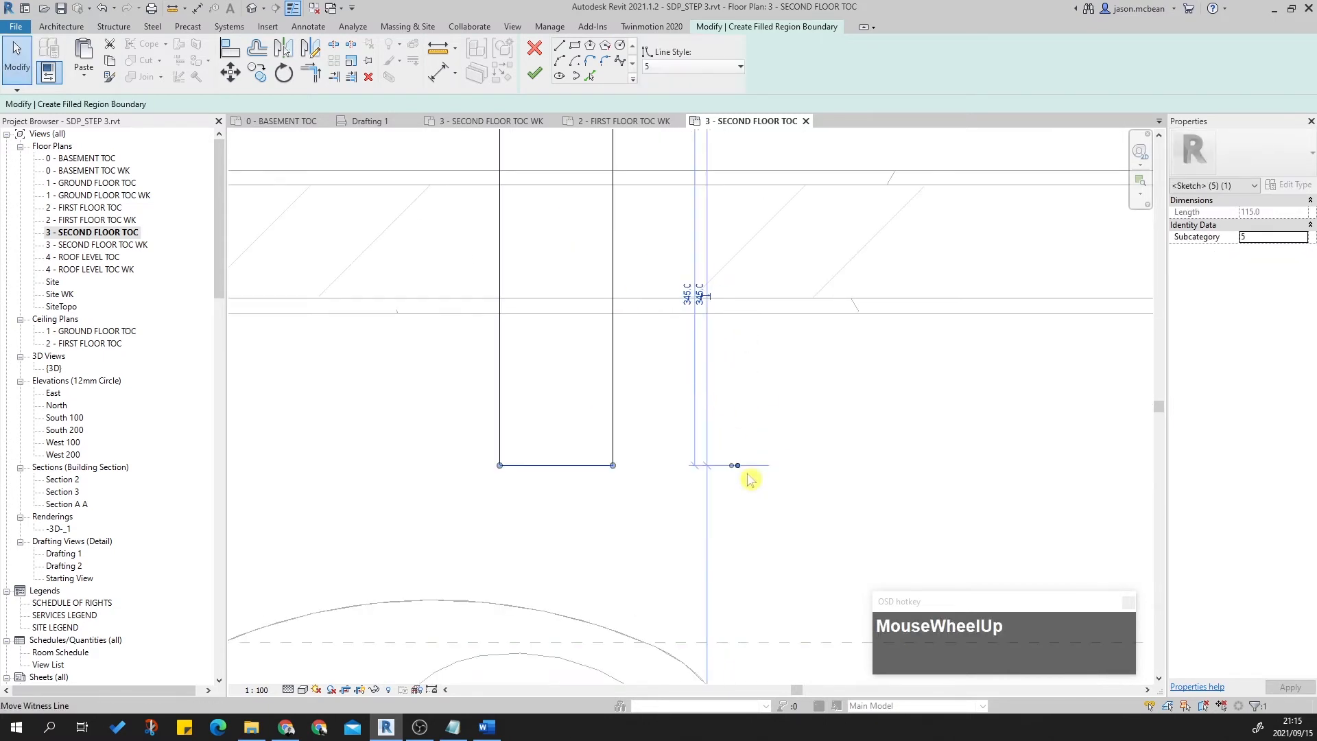
{"action": "left_click_drag", "start_coordinate": [632, 172], "coordinate": [553, 254]}
{"action": "scroll", "coordinate": [718, 432], "scroll_direction": "down", "scroll_amount": 2}
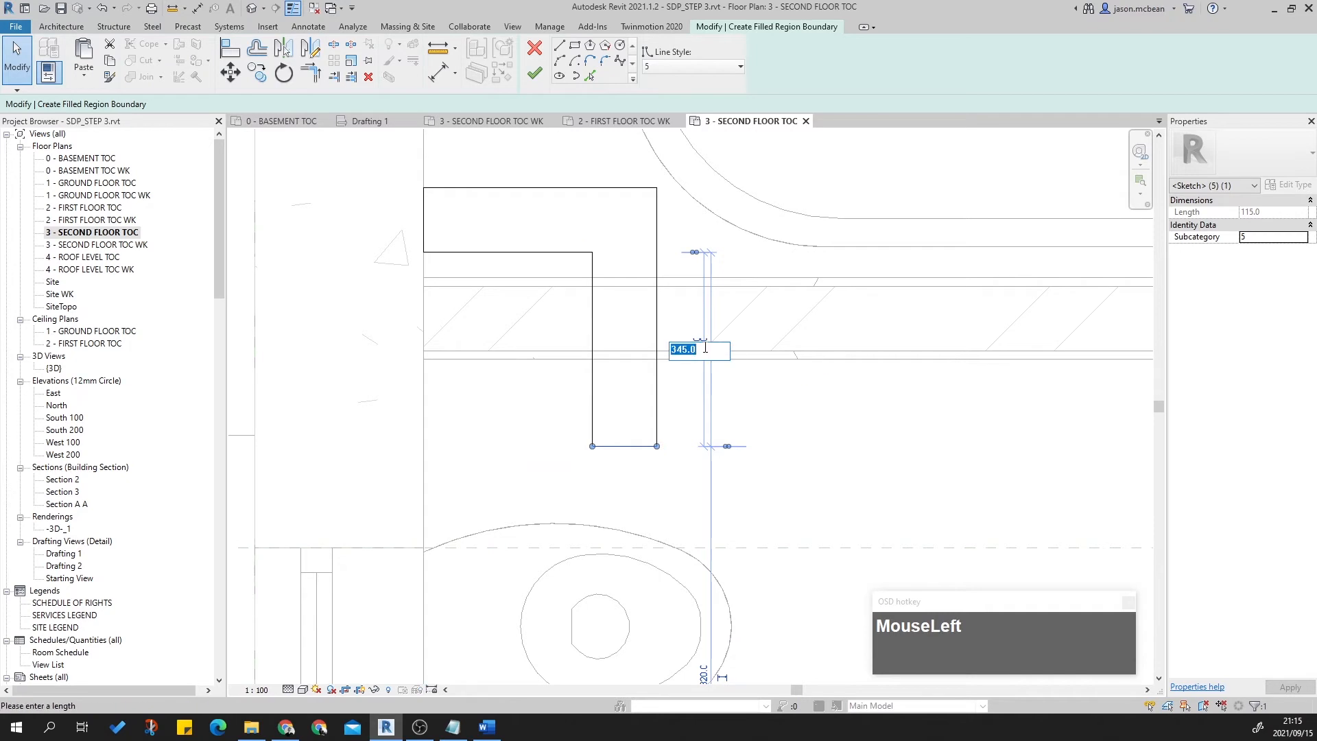
{"action": "key", "text": "Return"}
{"action": "key", "text": "Escape"}
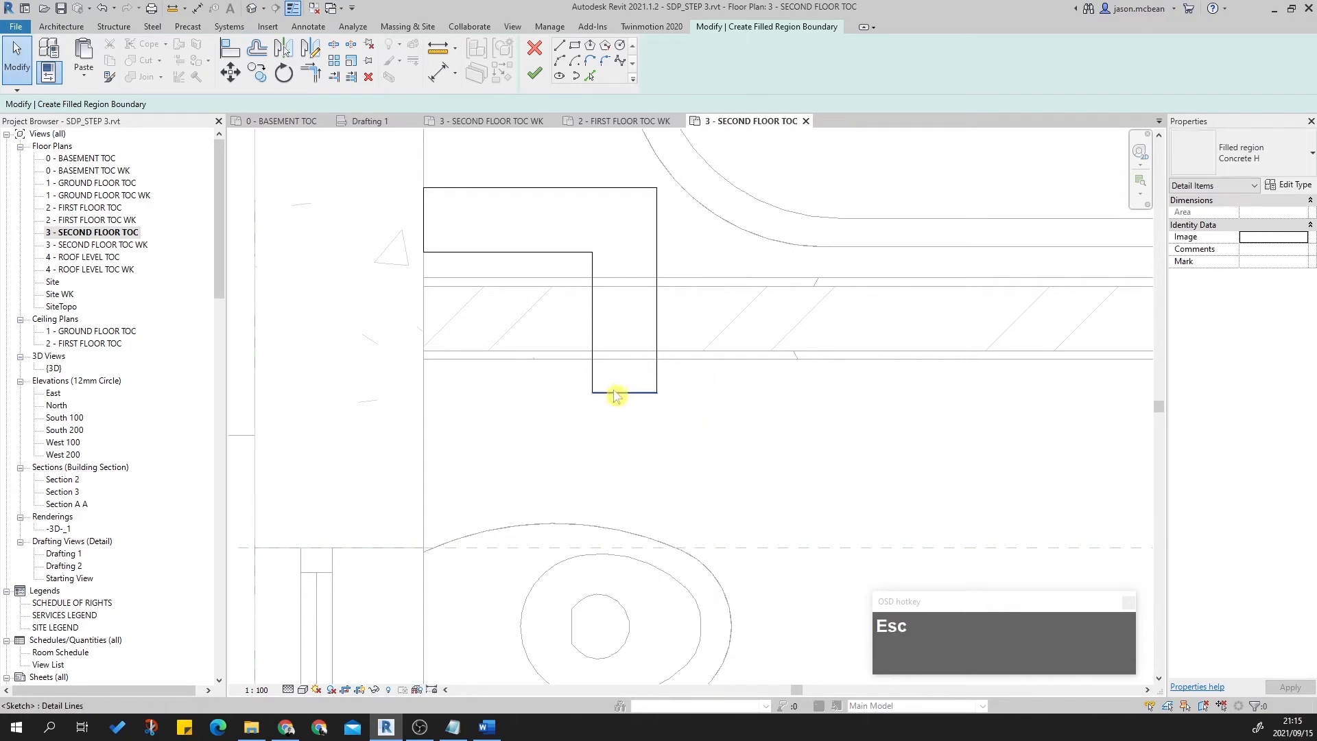
Move the whole L-shaped boundary straight down until its inner corner meets the upper core line of the partition wall.
{"action": "middle_click_drag", "start_coordinate": [618, 391], "coordinate": [682, 415]}
{"action": "scroll", "coordinate": [682, 416], "scroll_direction": "down", "scroll_amount": 2}
{"action": "scroll", "coordinate": [631, 323], "scroll_direction": "up", "scroll_amount": 2}
{"action": "left_click_drag", "start_coordinate": [441, 223], "coordinate": [820, 462]}
{"action": "left_click", "coordinate": [231, 72]}
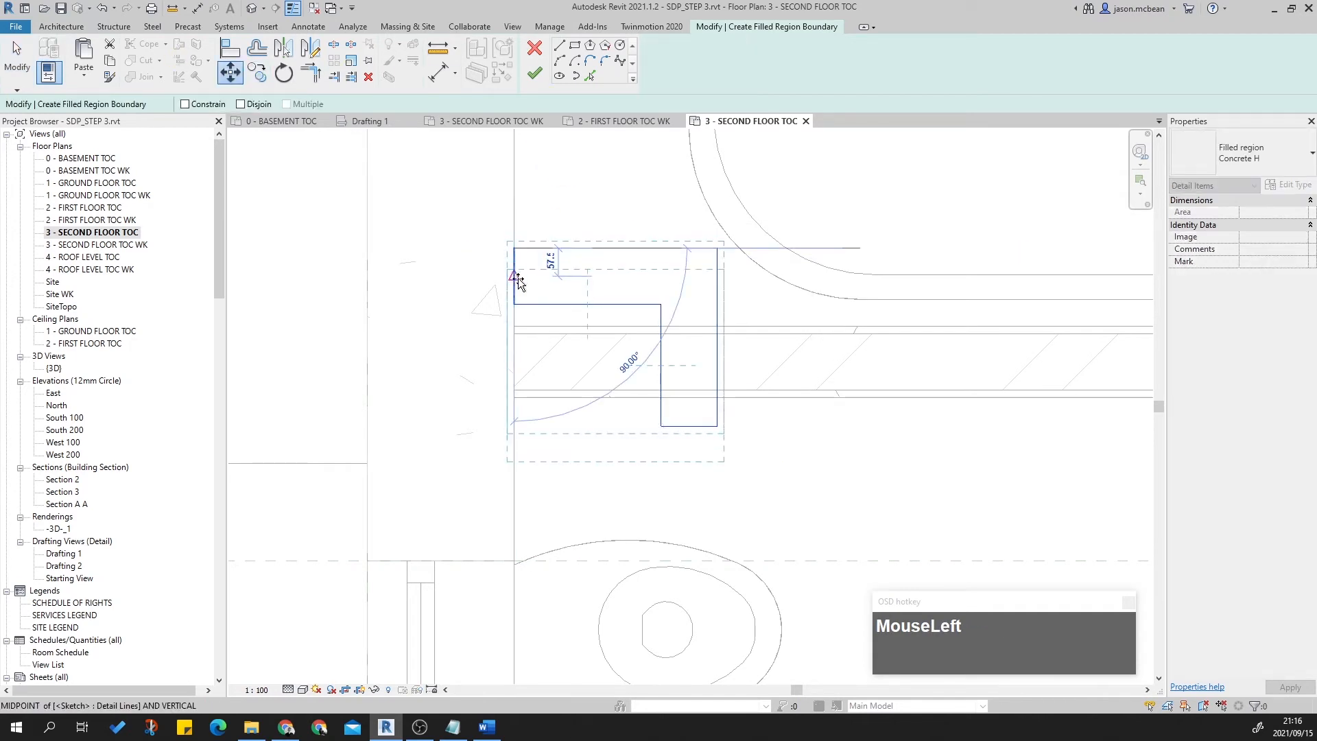
{"action": "key", "text": "Escape"}
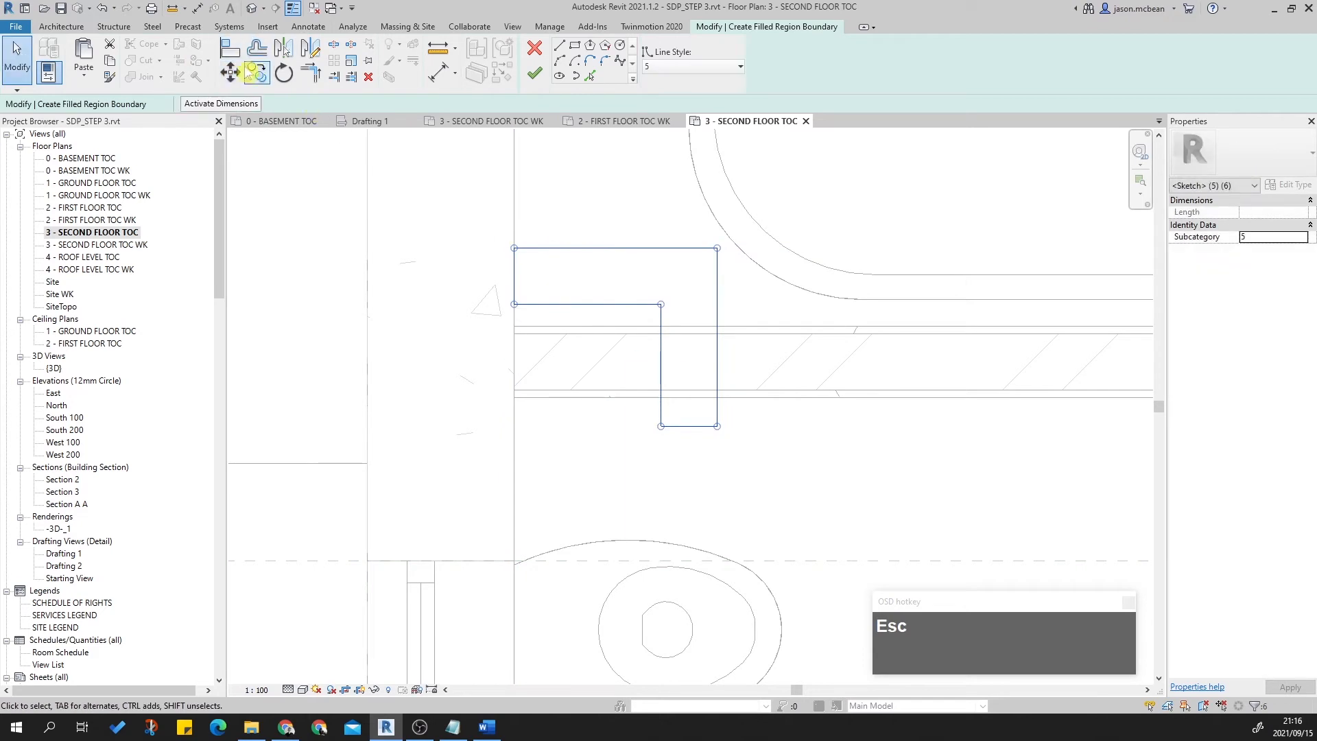
{"action": "left_click", "coordinate": [230, 72]}
{"action": "left_click", "coordinate": [661, 303]}
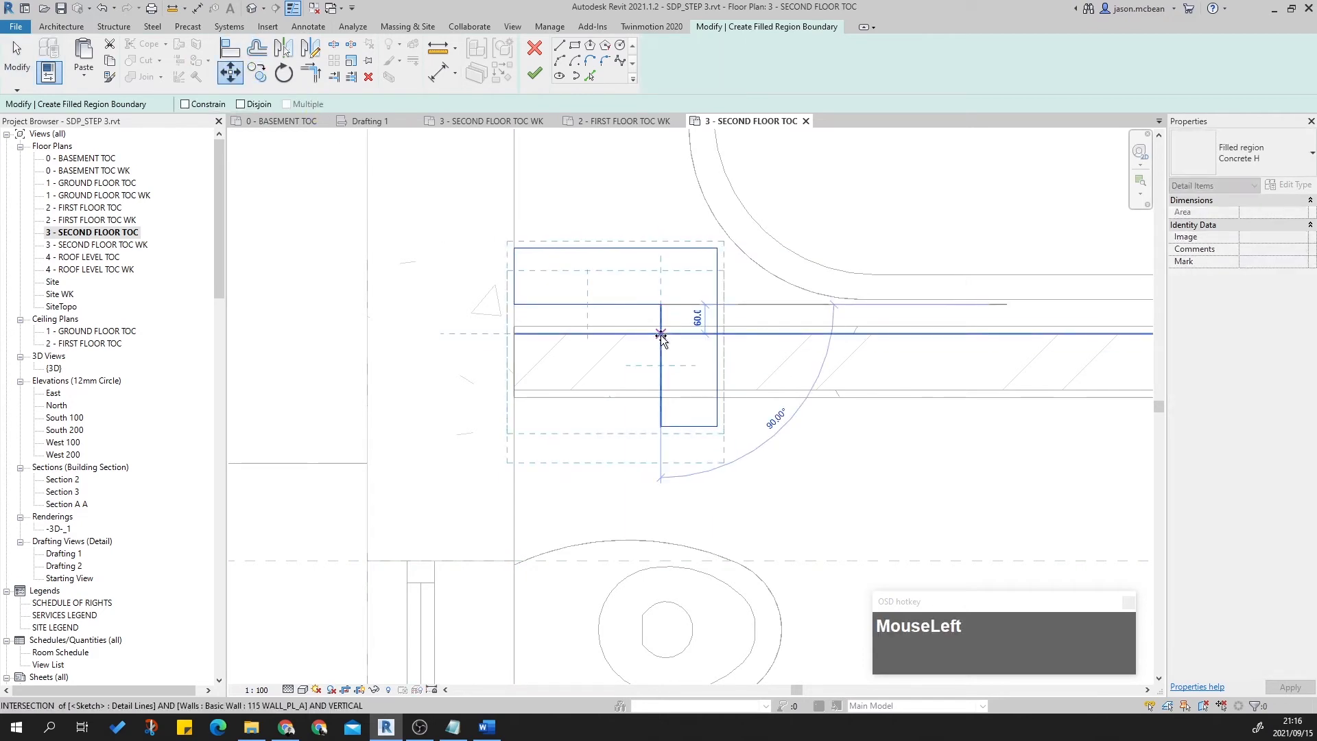
{"action": "left_click", "coordinate": [661, 333]}
{"action": "scroll", "coordinate": [780, 281], "scroll_direction": "down", "scroll_amount": 2}
{"action": "key", "text": "Escape"}
Examine the moved L-shaped boundary in relation to the bath, the toilet and the neighbouring bathrooms.
{"action": "middle_click_drag", "start_coordinate": [800, 402], "coordinate": [785, 368]}
{"action": "scroll", "coordinate": [720, 403], "scroll_direction": "down", "scroll_amount": 1}
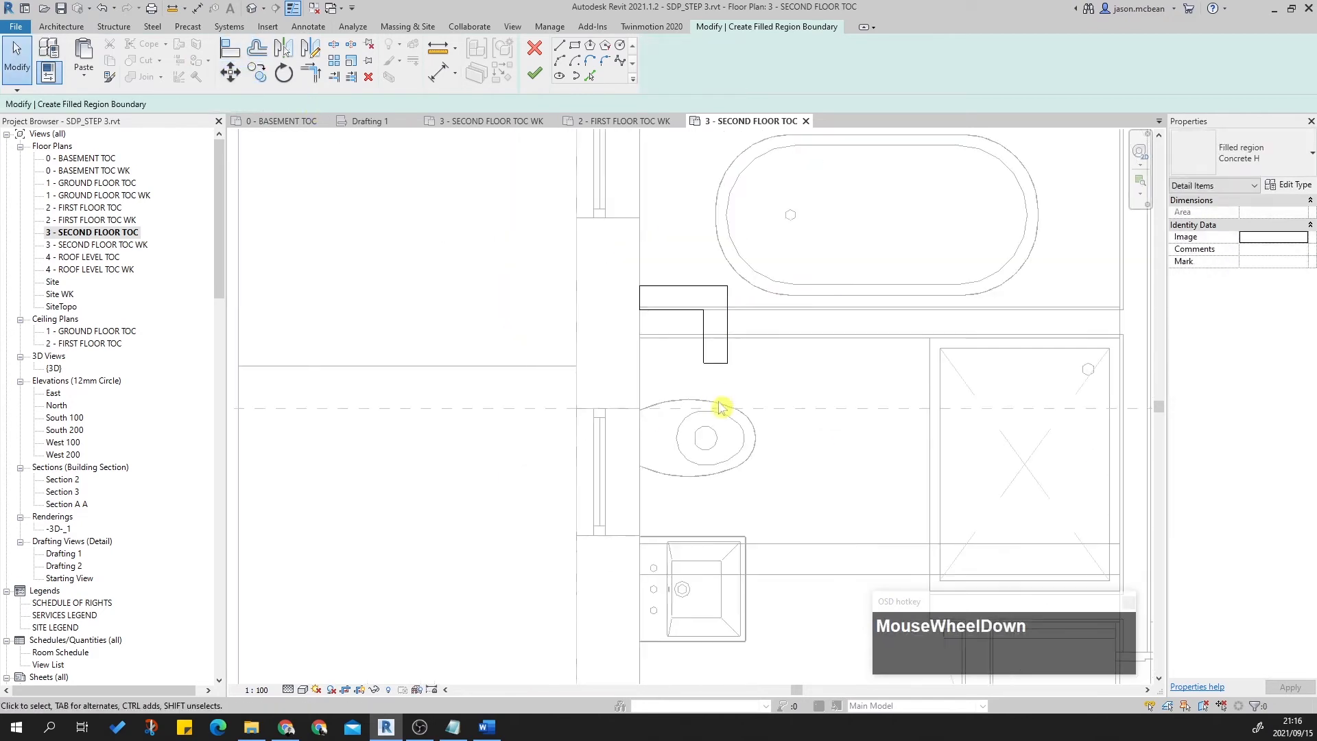
{"action": "middle_click_drag", "start_coordinate": [720, 412], "coordinate": [718, 409]}
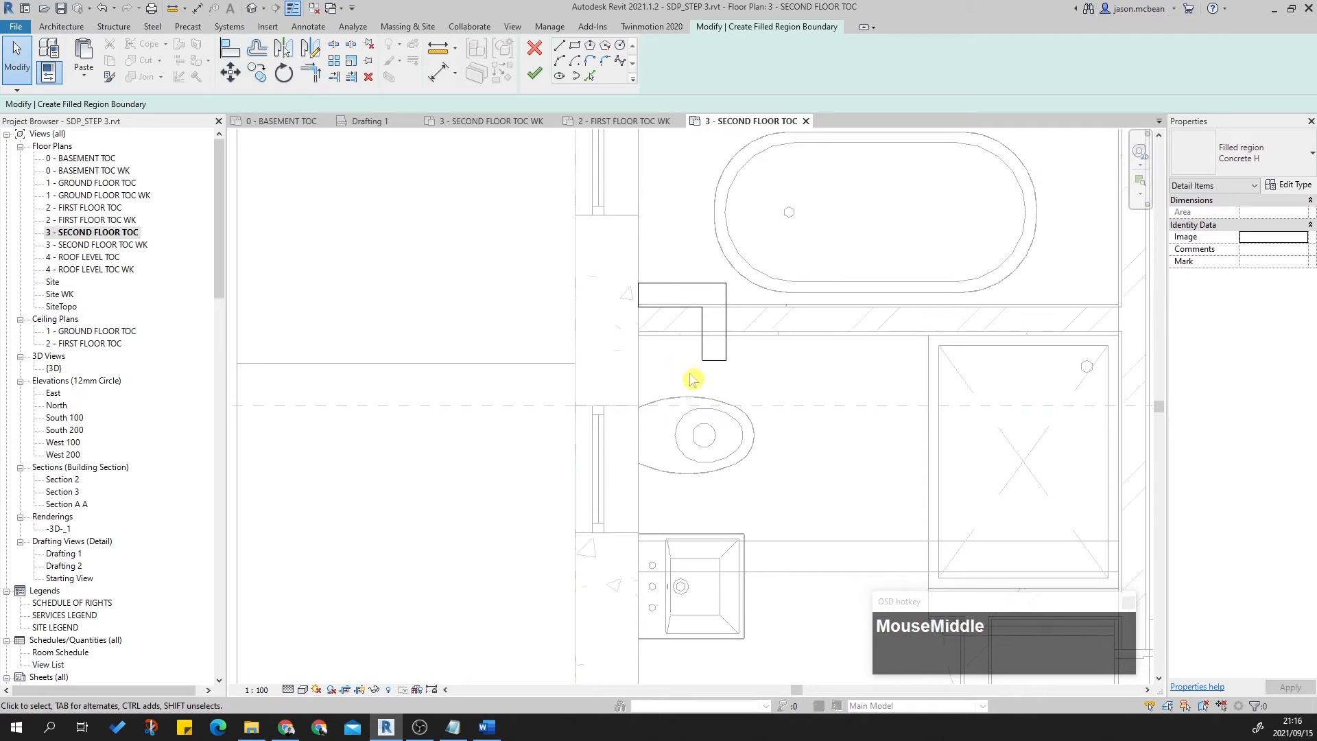
{"action": "scroll", "coordinate": [705, 508], "scroll_direction": "down", "scroll_amount": 4}
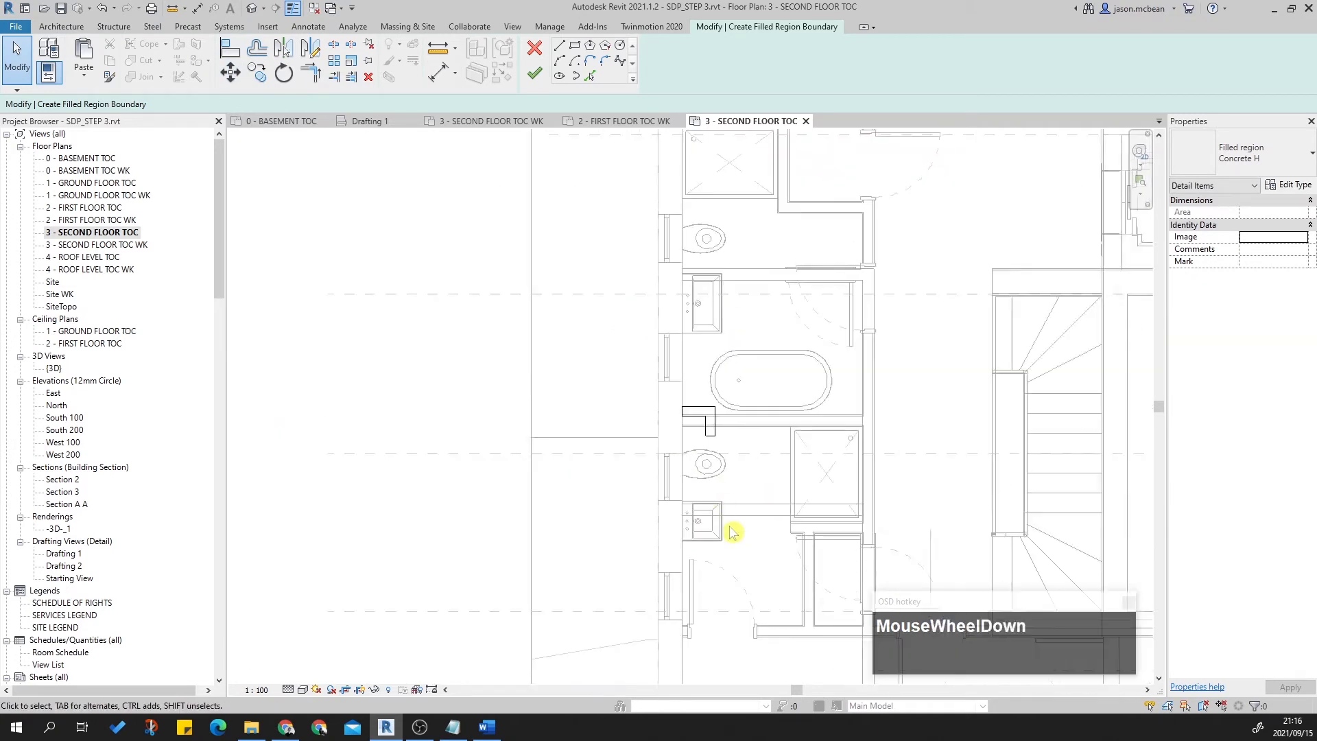
{"action": "scroll", "coordinate": [718, 506], "scroll_direction": "up", "scroll_amount": 2}
{"action": "scroll", "coordinate": [712, 454], "scroll_direction": "down", "scroll_amount": 2}
{"action": "middle_click_drag", "start_coordinate": [746, 415], "coordinate": [649, 479]}
{"action": "scroll", "coordinate": [639, 417], "scroll_direction": "up", "scroll_amount": 3}
{"action": "key", "text": "Escape"}
{"action": "scroll", "coordinate": [629, 420], "scroll_direction": "up", "scroll_amount": 2}
{"action": "scroll", "coordinate": [661, 430], "scroll_direction": "down", "scroll_amount": 2}
{"action": "scroll", "coordinate": [555, 464], "scroll_direction": "up", "scroll_amount": 1}
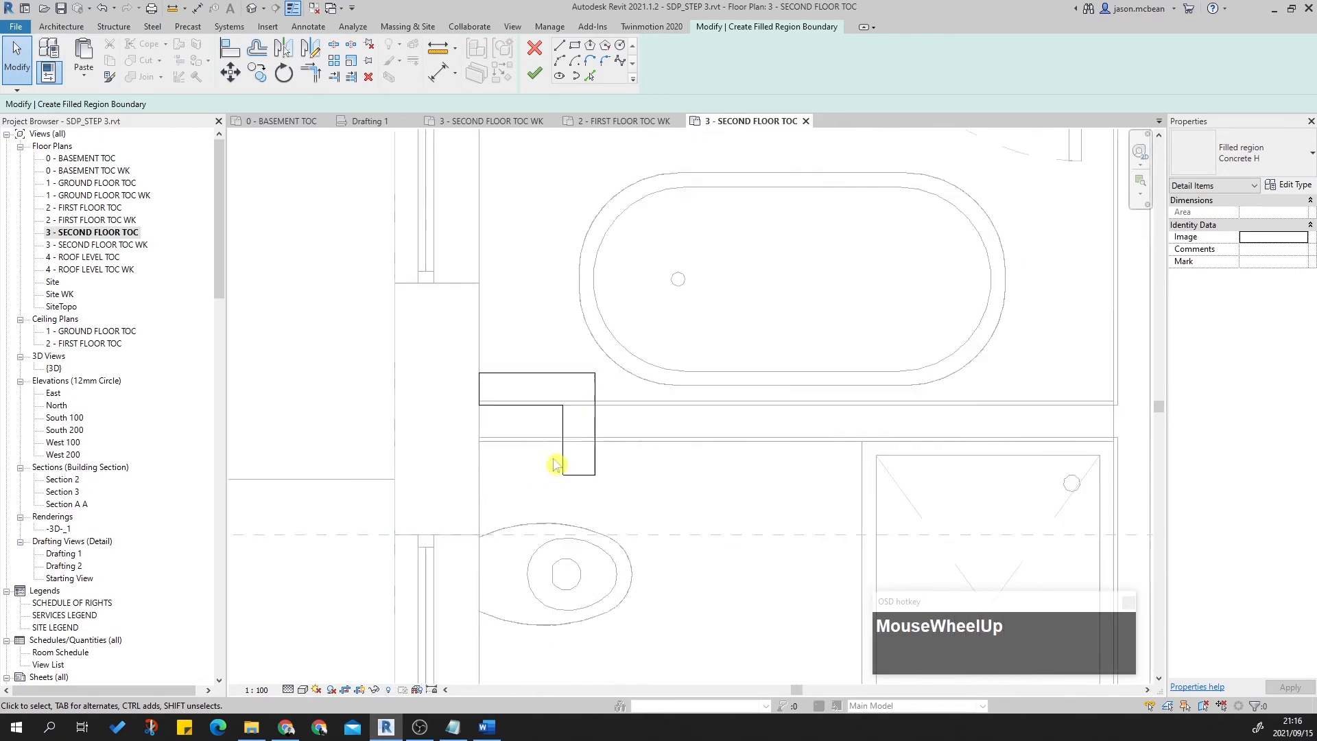
Finish the filled region's boundary sketch.
{"action": "left_click", "coordinate": [535, 77]}
{"action": "key", "text": "Escape"}
{"action": "left_click", "coordinate": [631, 434]}
{"action": "key", "text": "Escape"}
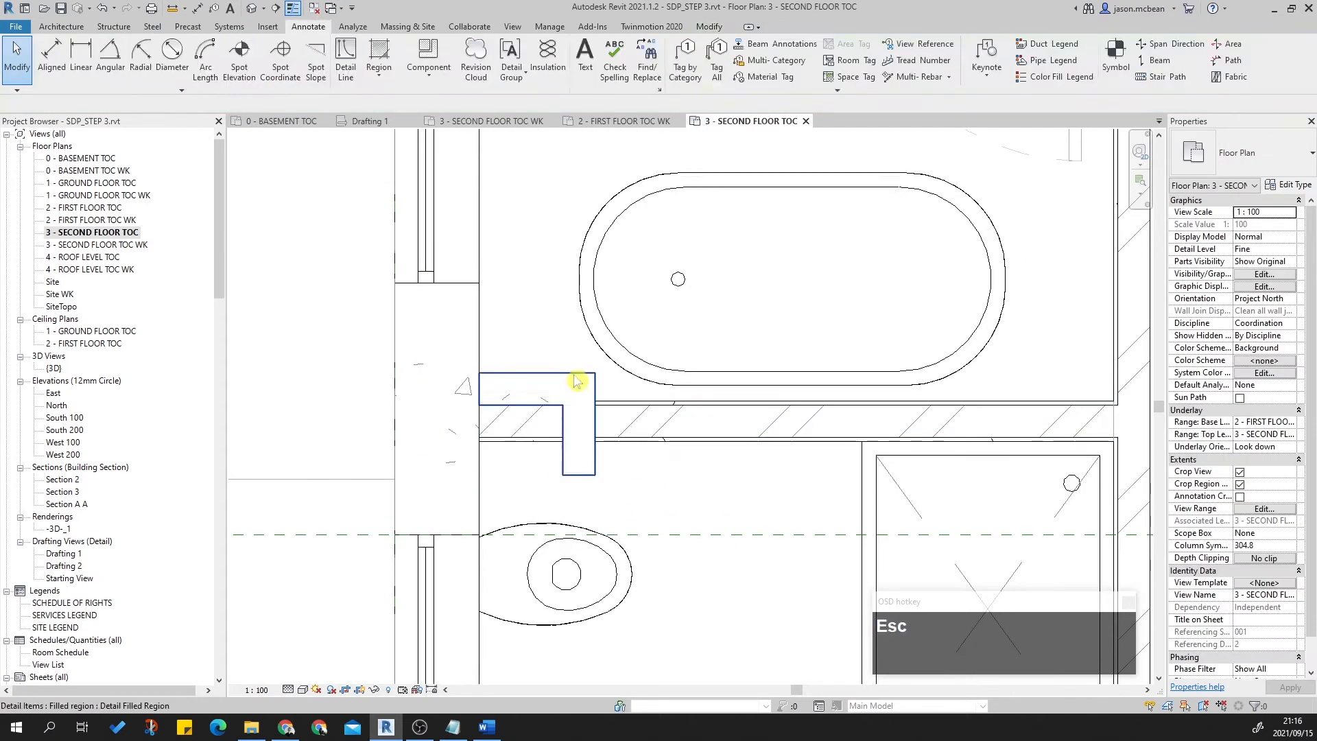
Change the L-shaped filled region's type from Concrete H to MASONARY.
{"action": "left_click", "coordinate": [576, 381]}
{"action": "left_click", "coordinate": [1266, 168]}
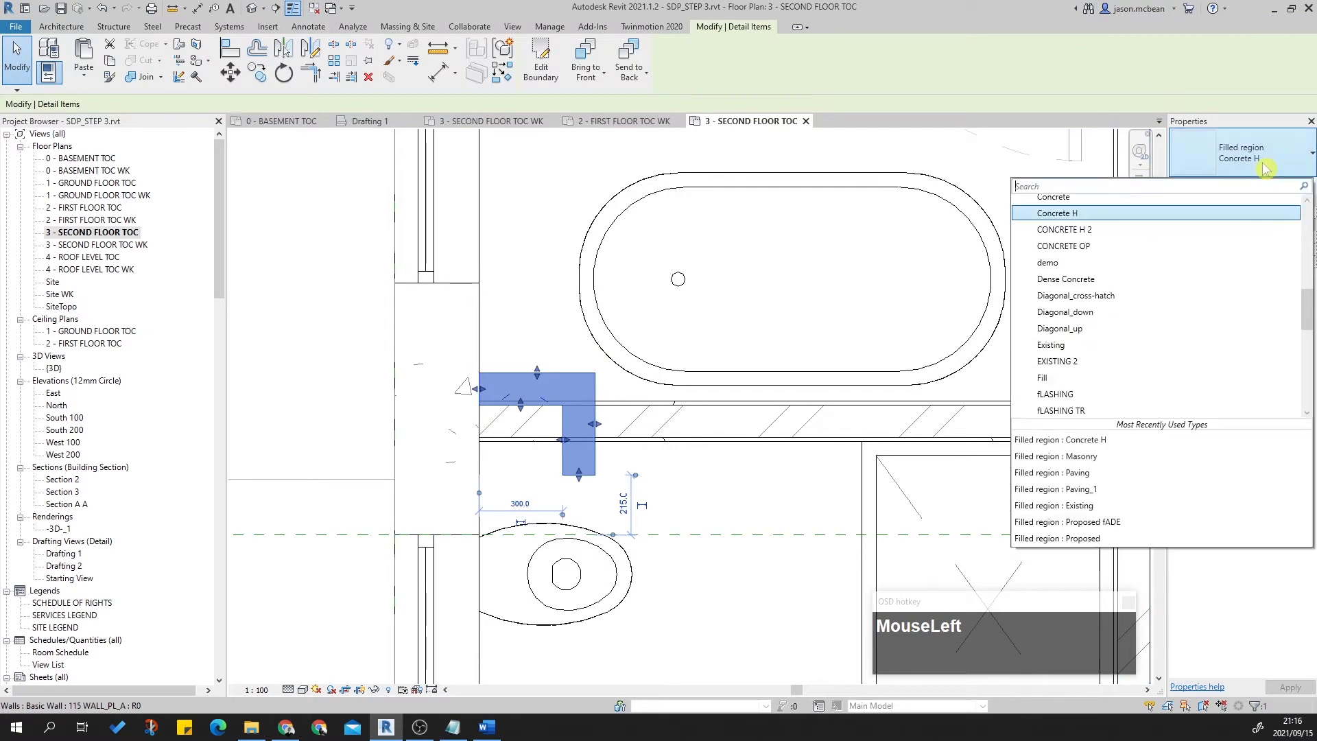
{"action": "scroll", "coordinate": [1105, 326], "scroll_direction": "up", "scroll_amount": 2}
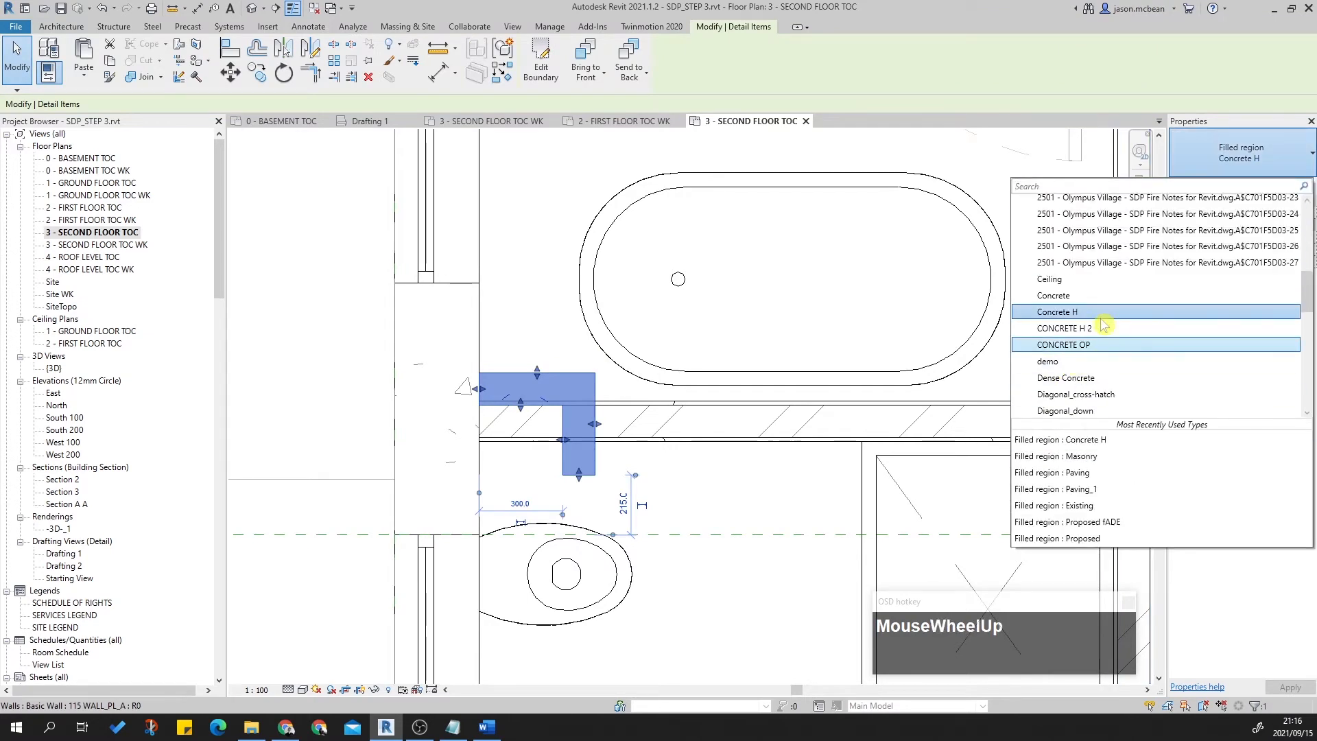
{"action": "scroll", "coordinate": [1104, 326], "scroll_direction": "down", "scroll_amount": 3}
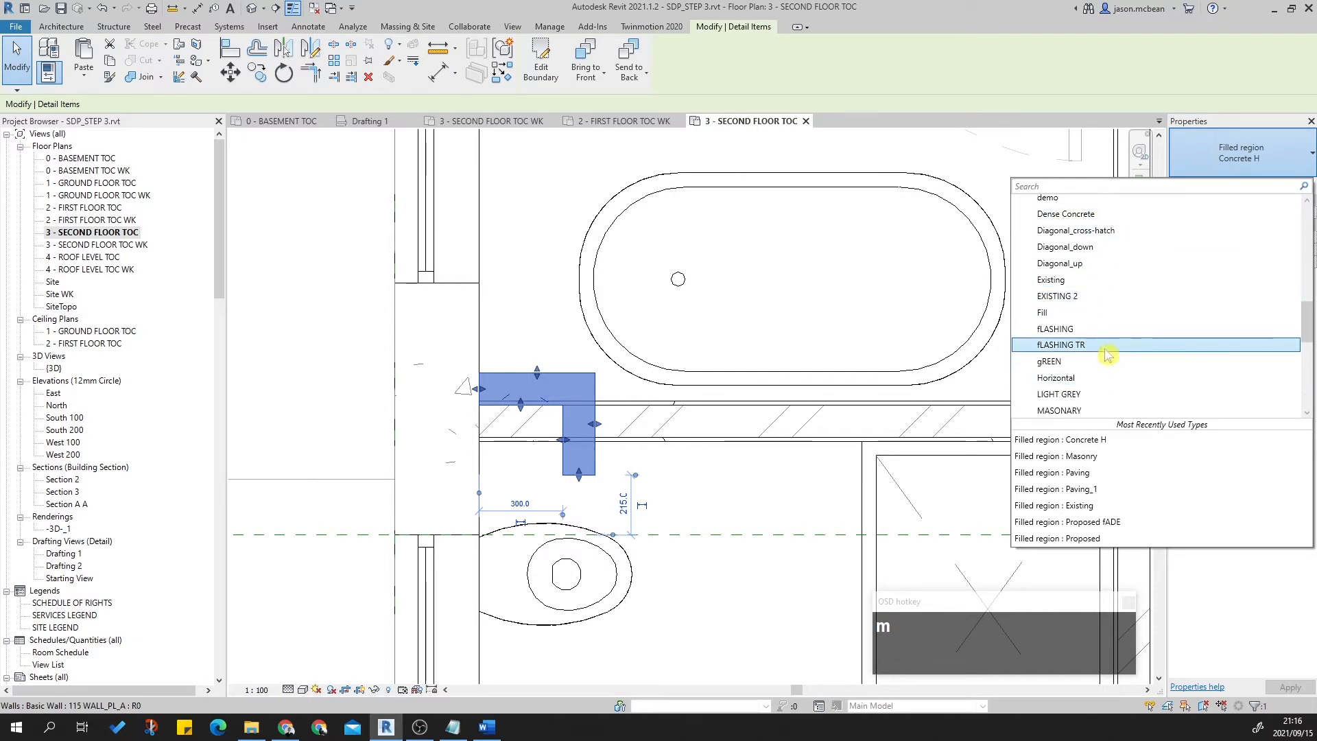
{"action": "left_click", "coordinate": [1098, 410]}
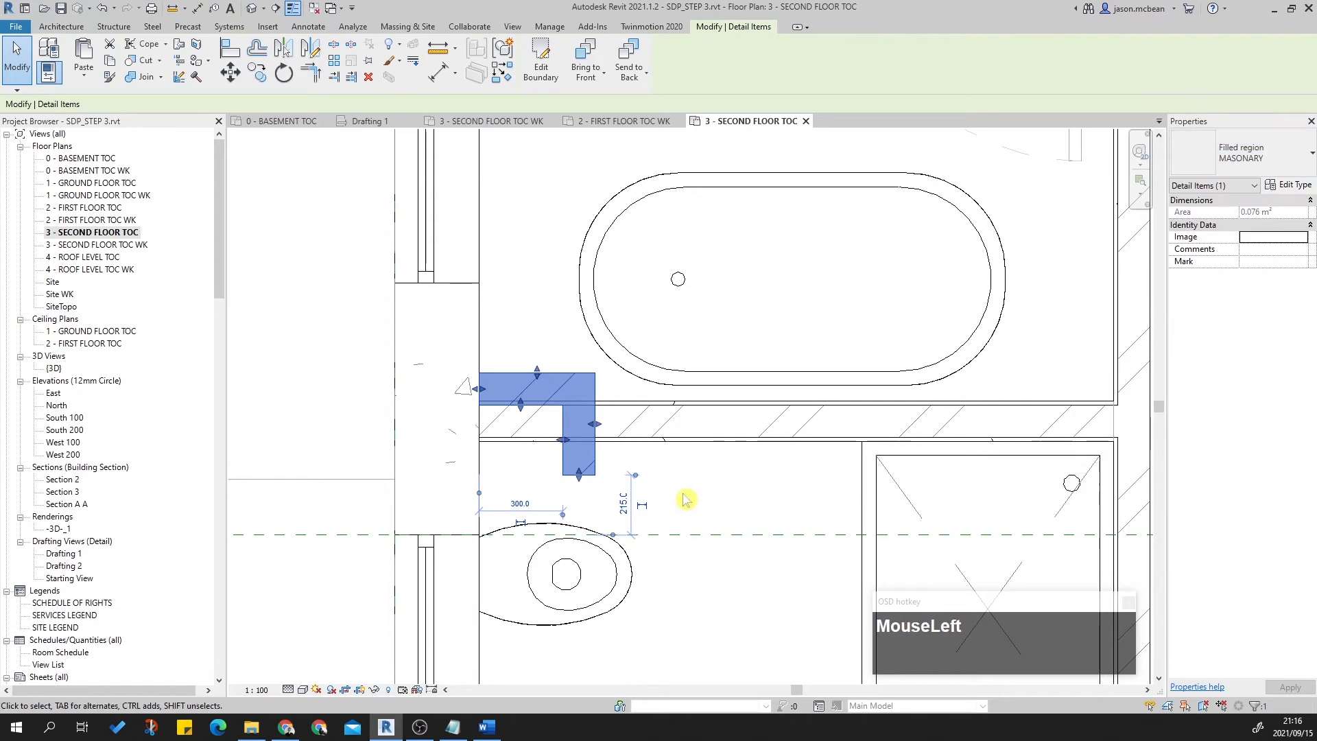
{"action": "key", "text": "Escape"}
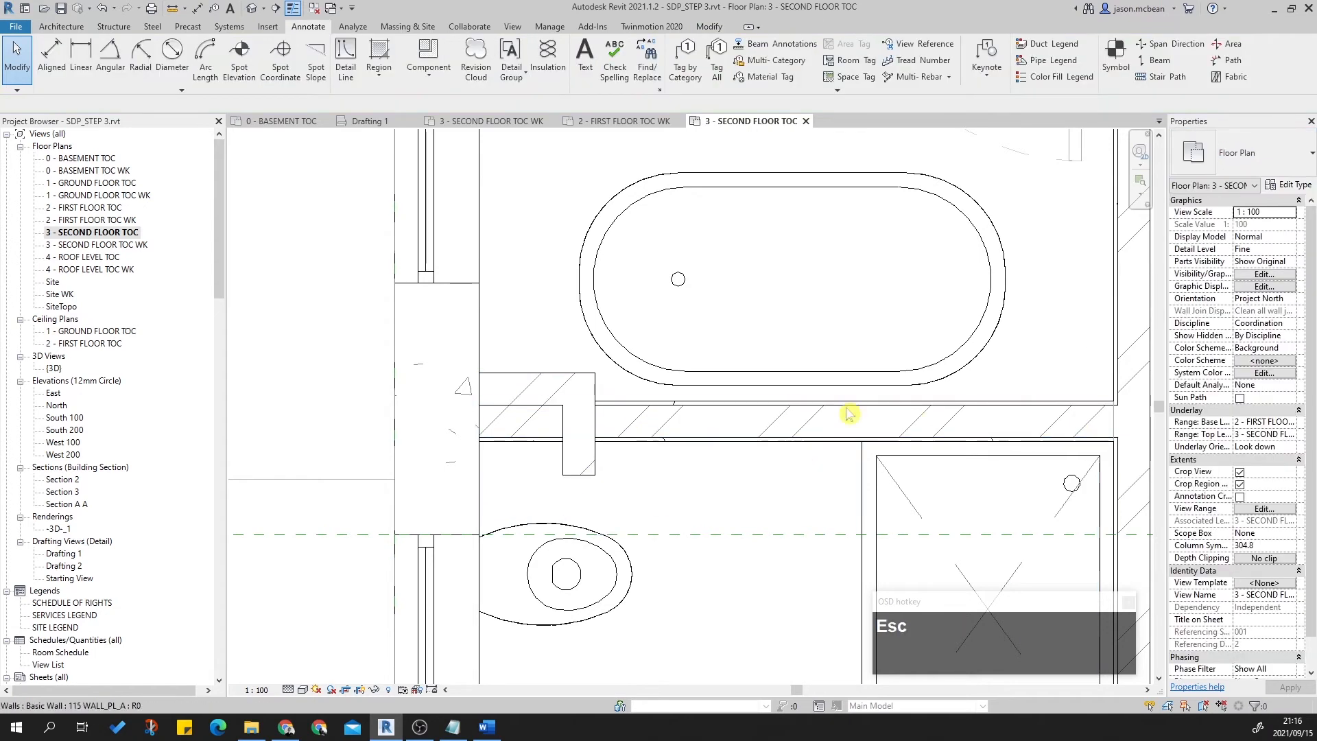
Shorten the partition wall between the bath and the toilet so its end meets the outer face of the L-shaped region.
{"action": "left_click", "coordinate": [787, 410]}
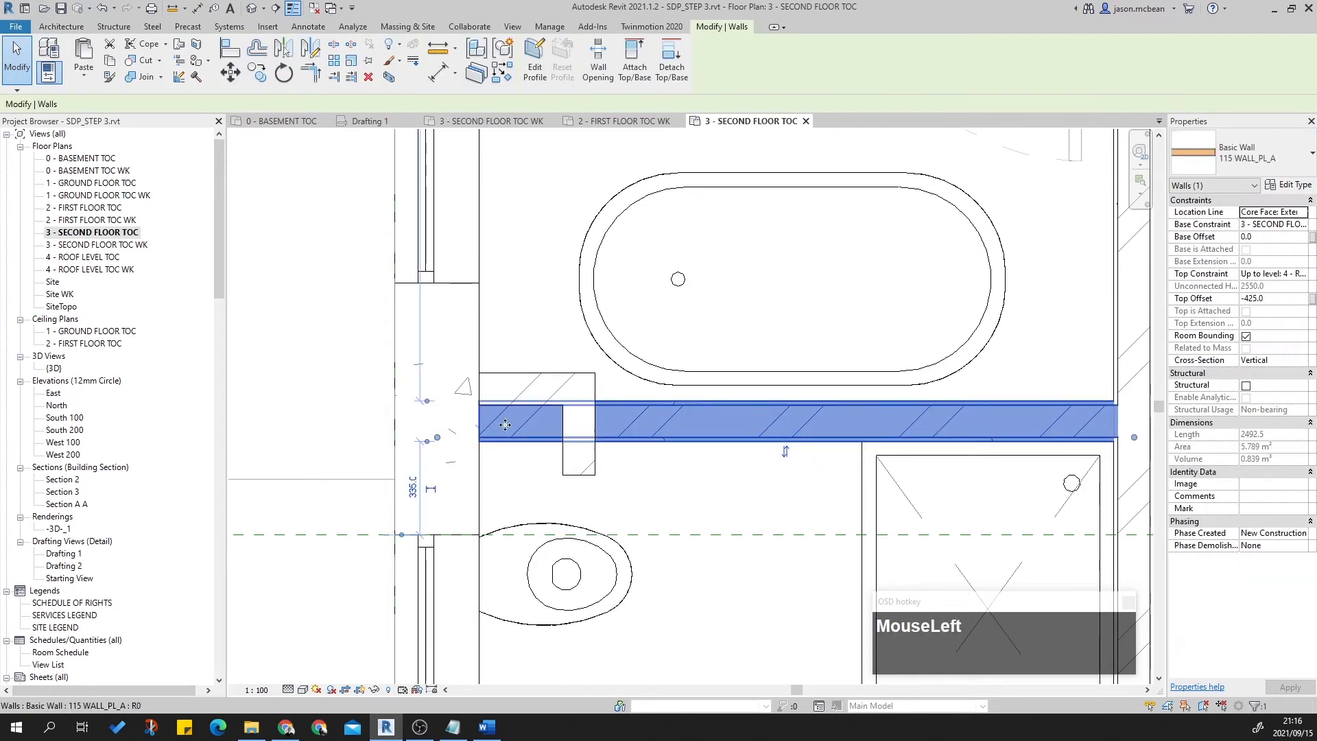
{"action": "scroll", "coordinate": [455, 442], "scroll_direction": "down", "scroll_amount": 2}
{"action": "left_click_drag", "start_coordinate": [453, 437], "coordinate": [574, 436]}
{"action": "key", "text": "Escape"}
{"action": "scroll", "coordinate": [563, 459], "scroll_direction": "up", "scroll_amount": 2}
{"action": "left_click", "coordinate": [578, 466]}
{"action": "key", "text": "Escape"}
Examine the junction of the shortened wall and the L-shaped region within the bathroom layout.
{"action": "scroll", "coordinate": [542, 463], "scroll_direction": "up", "scroll_amount": 2}
{"action": "middle_click_drag", "start_coordinate": [542, 463], "coordinate": [614, 454]}
{"action": "scroll", "coordinate": [499, 464], "scroll_direction": "down", "scroll_amount": 2}
{"action": "scroll", "coordinate": [611, 453], "scroll_direction": "up", "scroll_amount": 2}
{"action": "scroll", "coordinate": [640, 450], "scroll_direction": "down", "scroll_amount": 2}
{"action": "scroll", "coordinate": [524, 451], "scroll_direction": "down", "scroll_amount": 1}
{"action": "scroll", "coordinate": [525, 452], "scroll_direction": "down", "scroll_amount": 3}
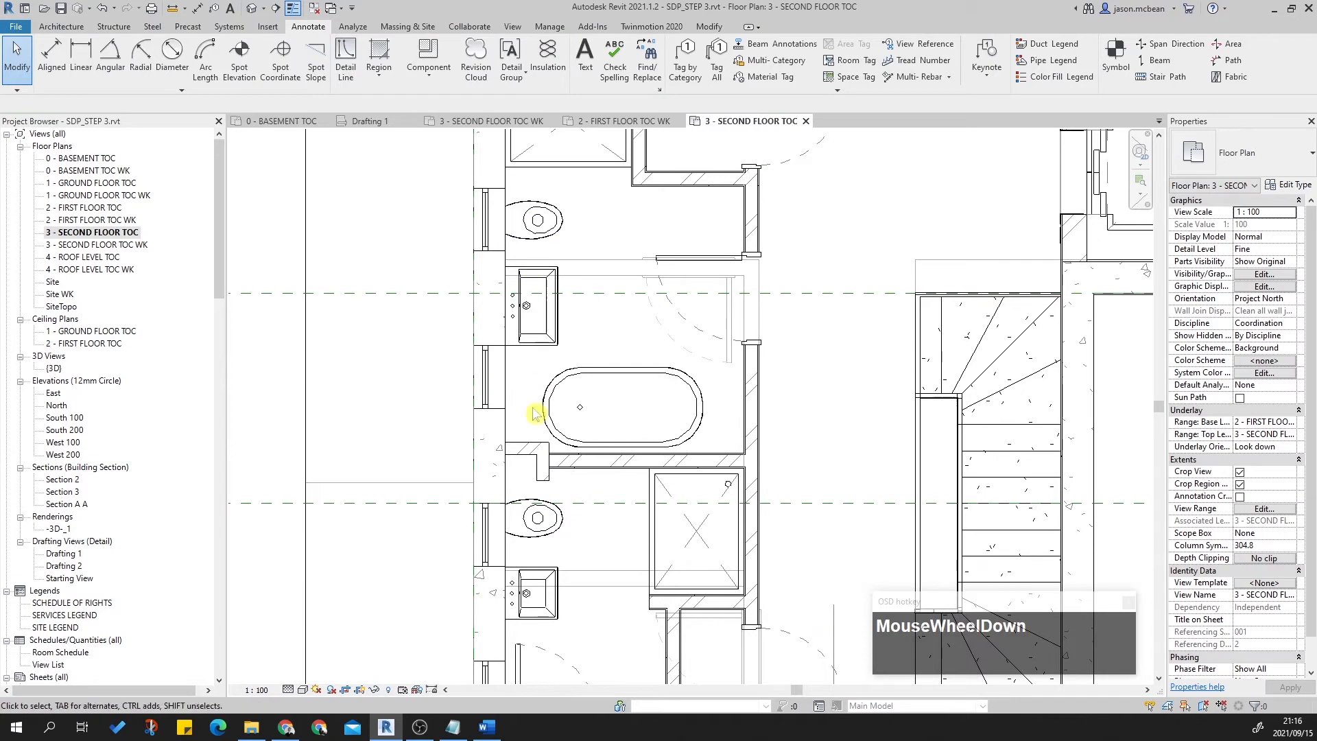
{"action": "scroll", "coordinate": [529, 470], "scroll_direction": "up", "scroll_amount": 2}
{"action": "middle_click_drag", "start_coordinate": [521, 484], "coordinate": [500, 528]}
{"action": "scroll", "coordinate": [539, 454], "scroll_direction": "down", "scroll_amount": 1}
{"action": "scroll", "coordinate": [539, 454], "scroll_direction": "up", "scroll_amount": 3}
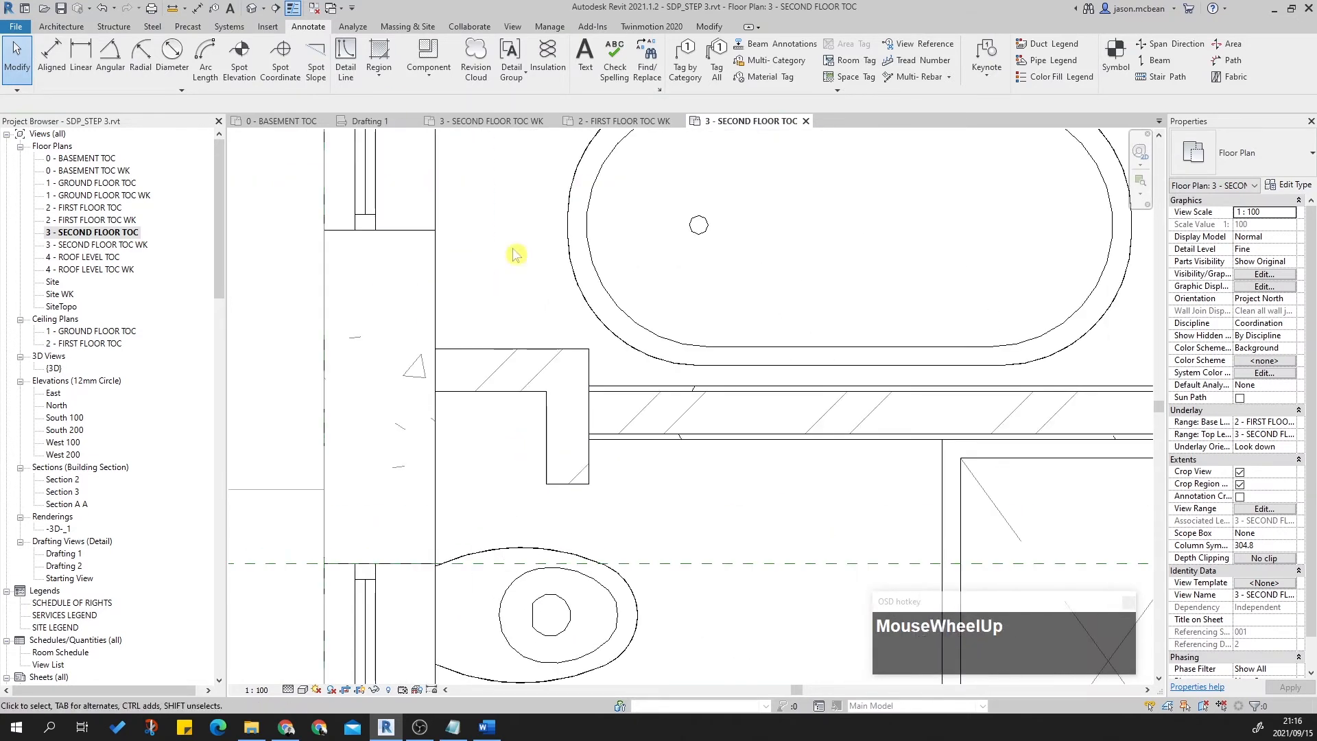
Draw a detail-line circle of 110 mm radius in the recess of the L-shaped region and reduce its radius to 55 mm.
{"action": "key", "text": "l"}
{"action": "scroll", "coordinate": [488, 432], "scroll_direction": "up", "scroll_amount": 2}
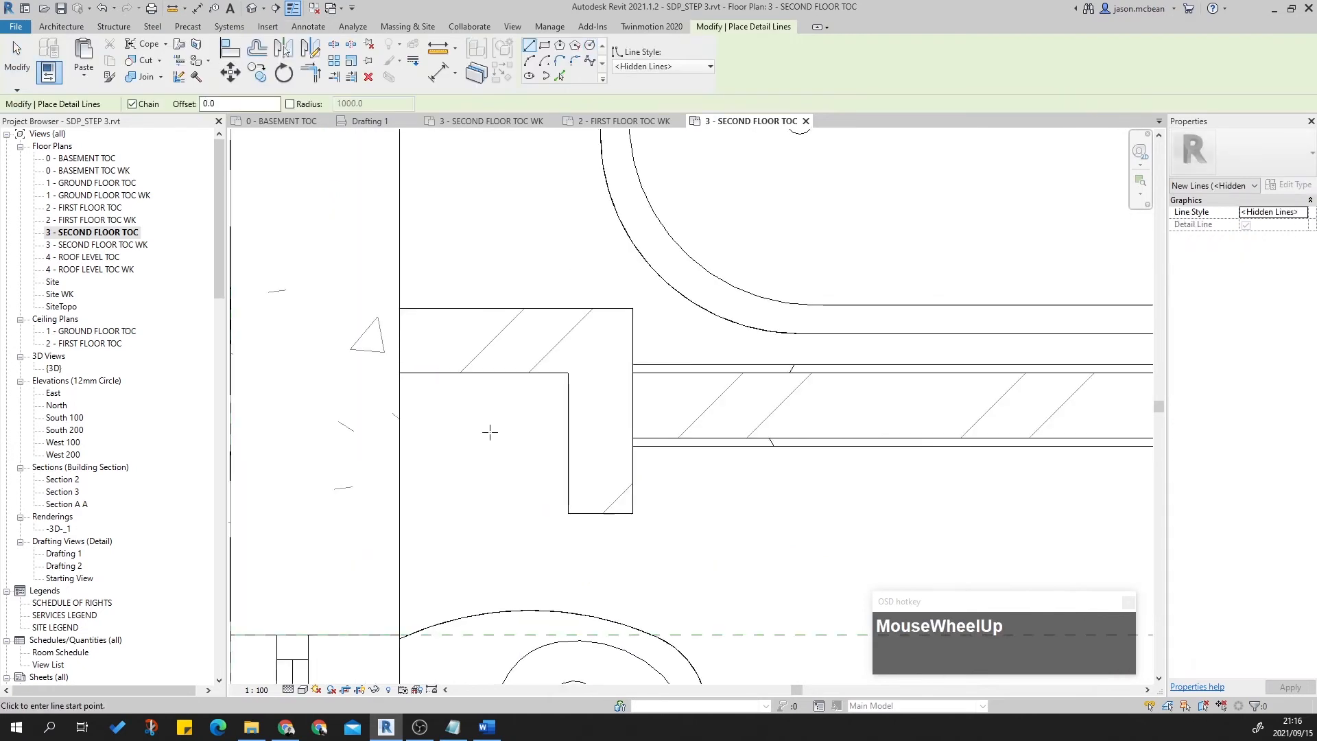
{"action": "left_click", "coordinate": [490, 432]}
{"action": "left_click", "coordinate": [589, 46]}
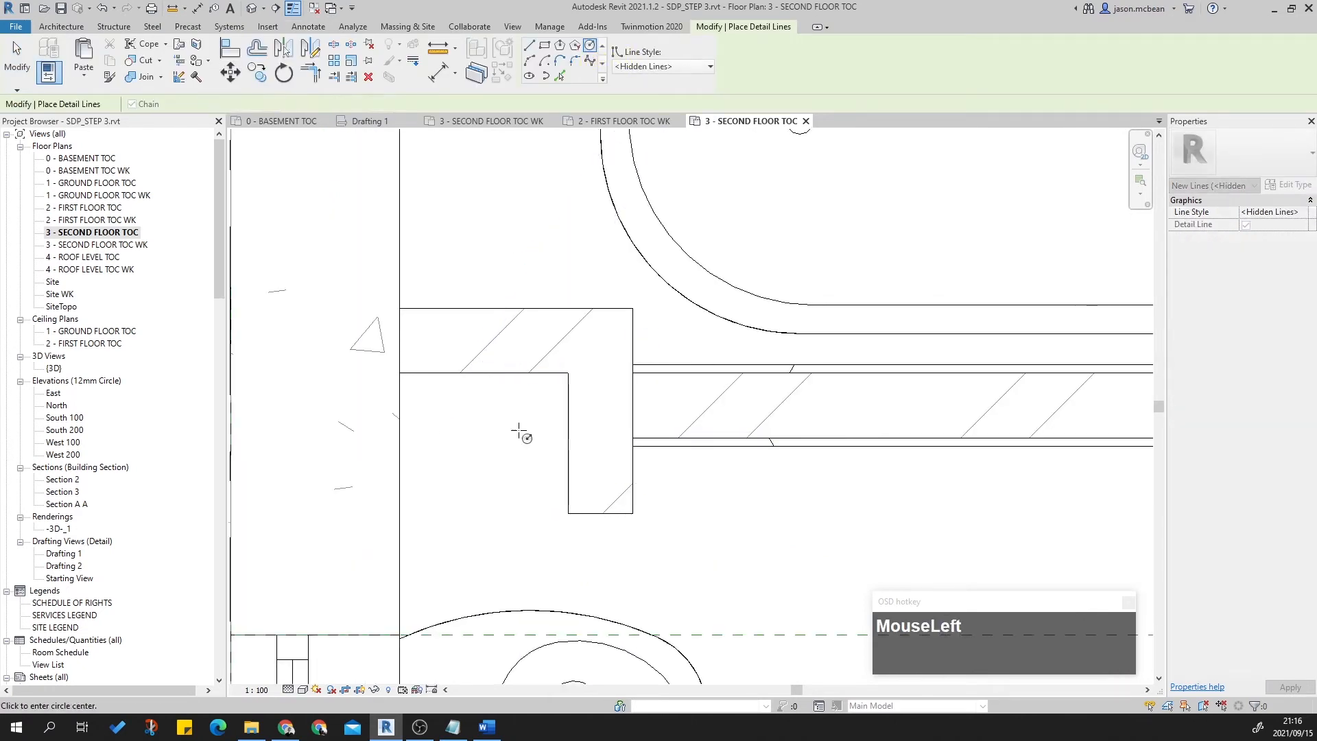
{"action": "left_click", "coordinate": [482, 427]}
{"action": "type", "text": "110"}
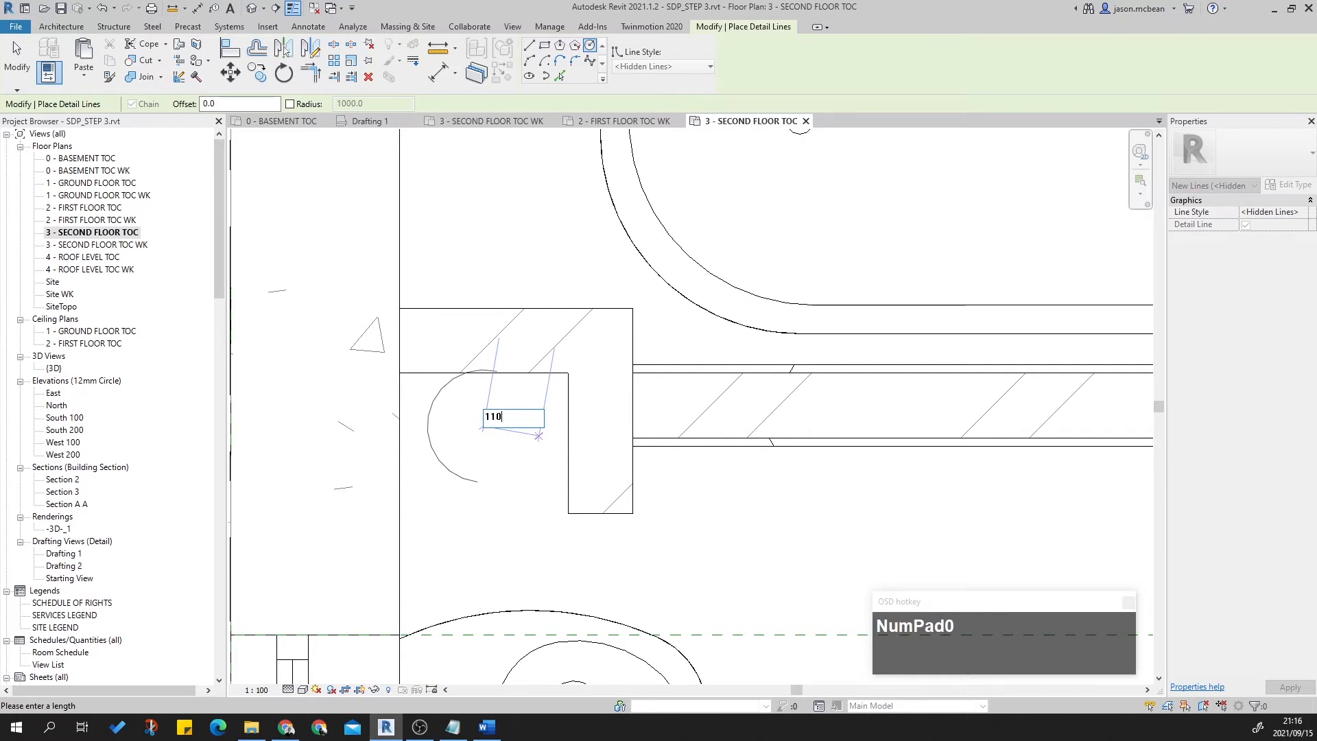
{"action": "key", "text": "Return"}
{"action": "key", "text": "Escape"}
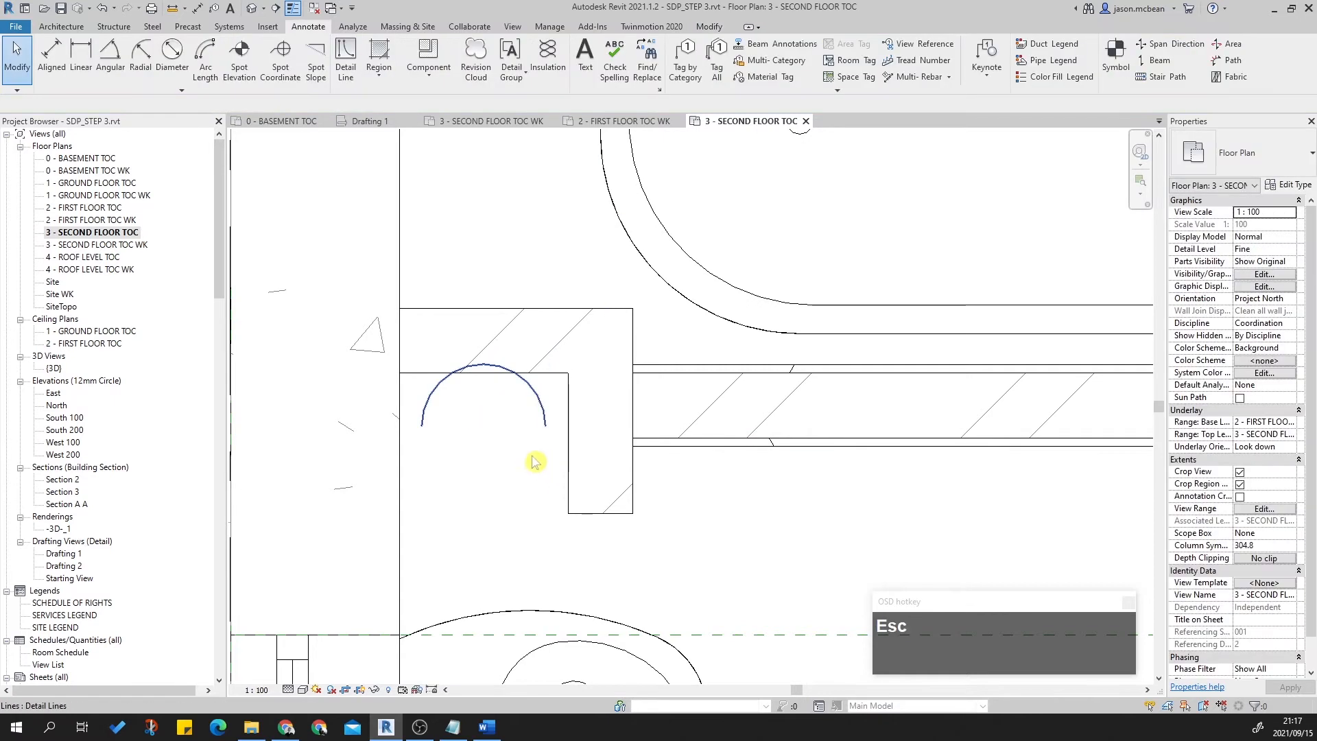
{"action": "left_click", "coordinate": [544, 410]}
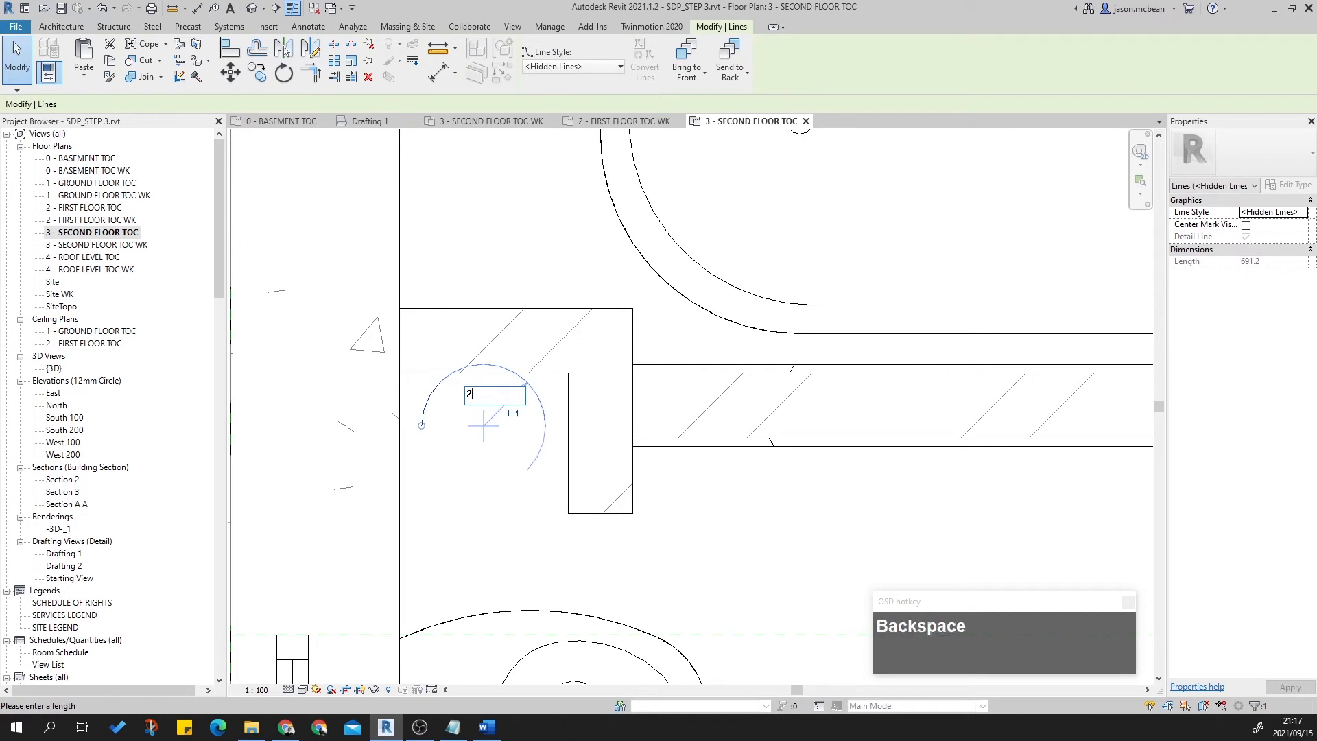
{"action": "key", "text": "Escape"}
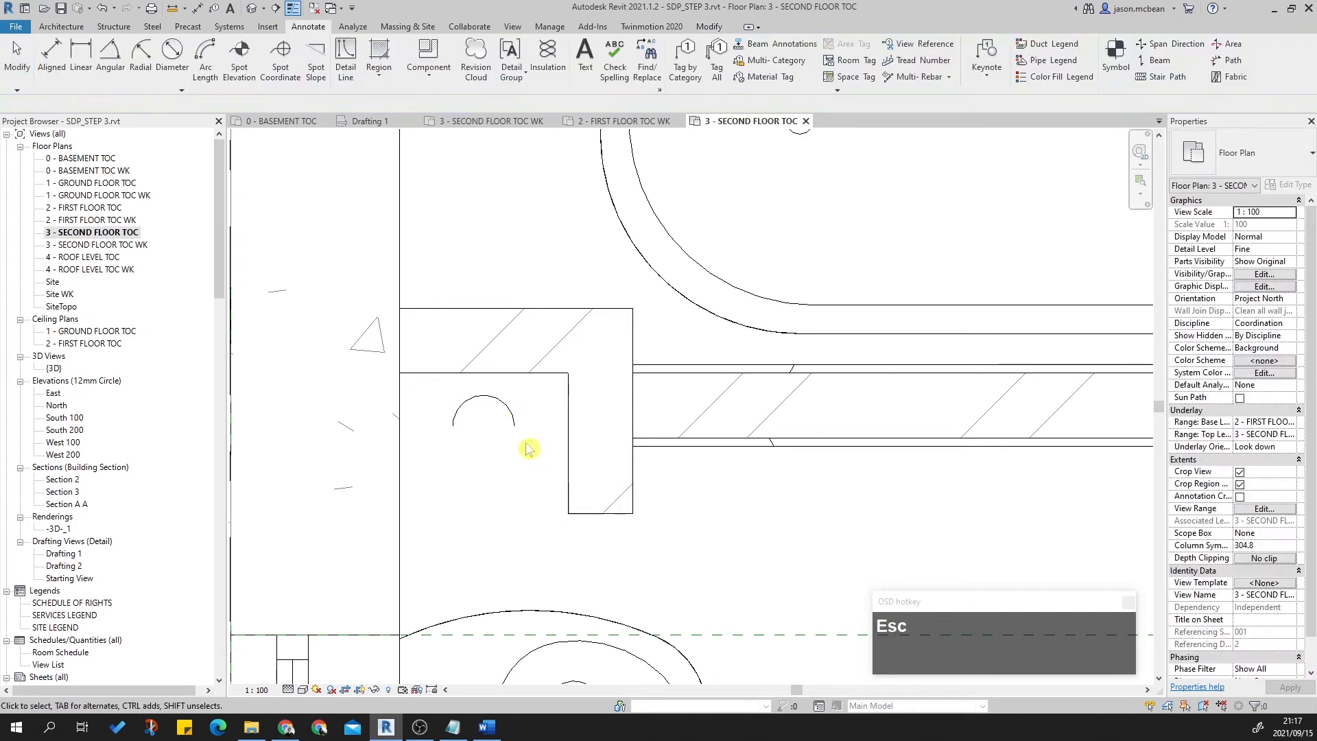
Change the line style of the circle in the L's recess to 6 Drainage.
{"action": "left_click", "coordinate": [513, 416]}
{"action": "left_click", "coordinate": [572, 452]}
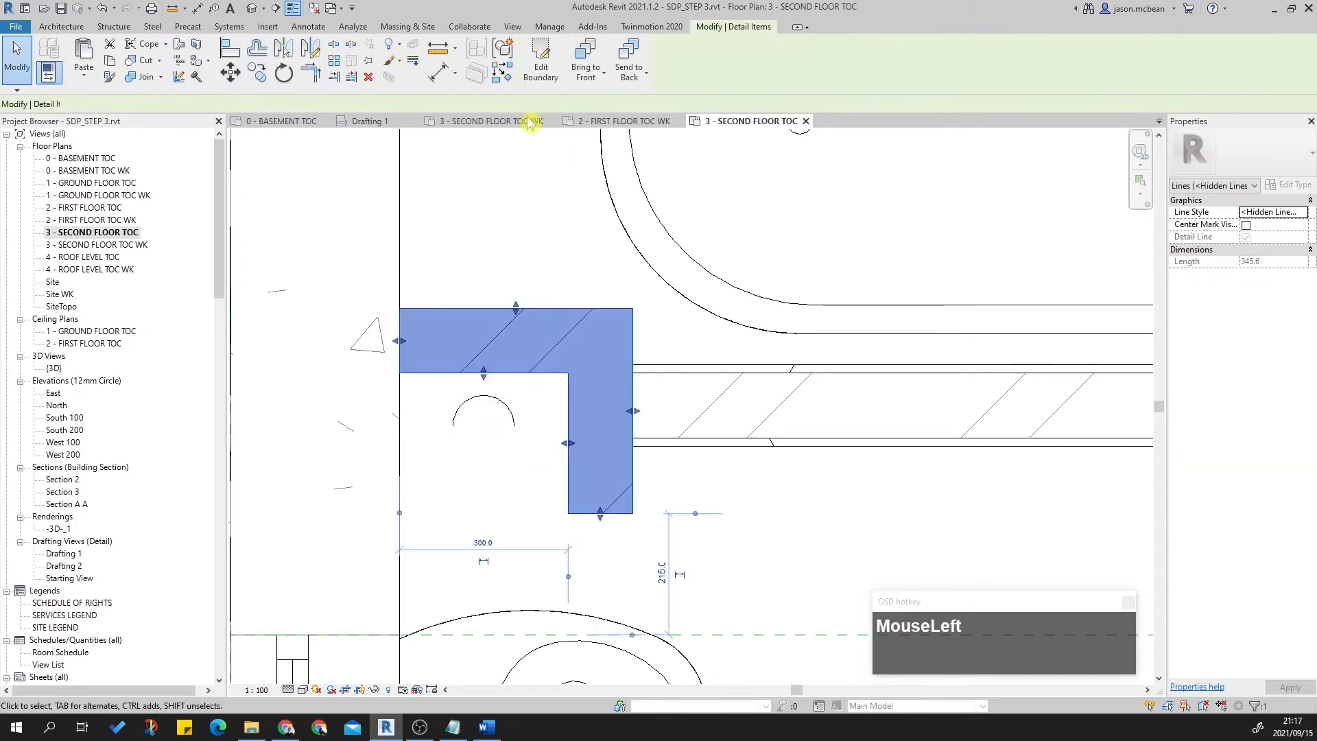
{"action": "scroll", "coordinate": [565, 457], "scroll_direction": "down", "scroll_amount": 2}
{"action": "key", "text": "Escape"}
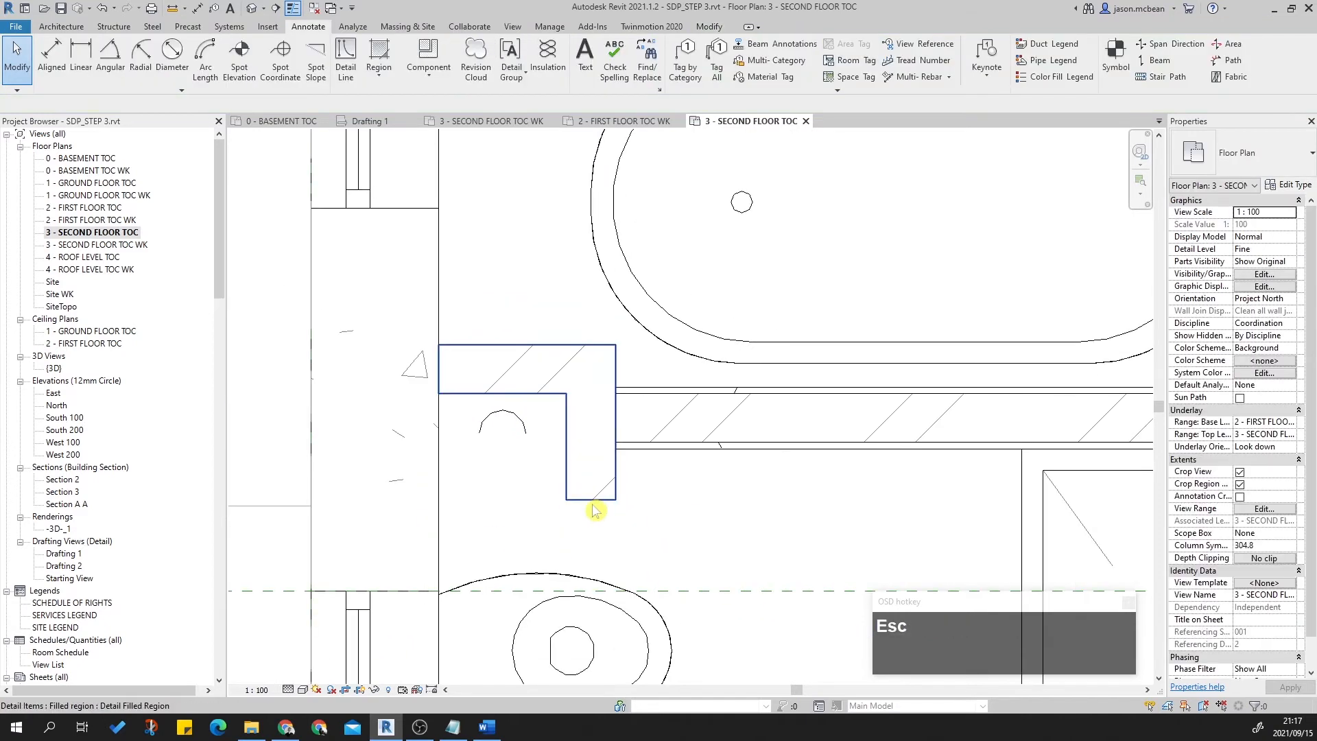
{"action": "left_click", "coordinate": [594, 510]}
{"action": "key", "text": "Escape"}
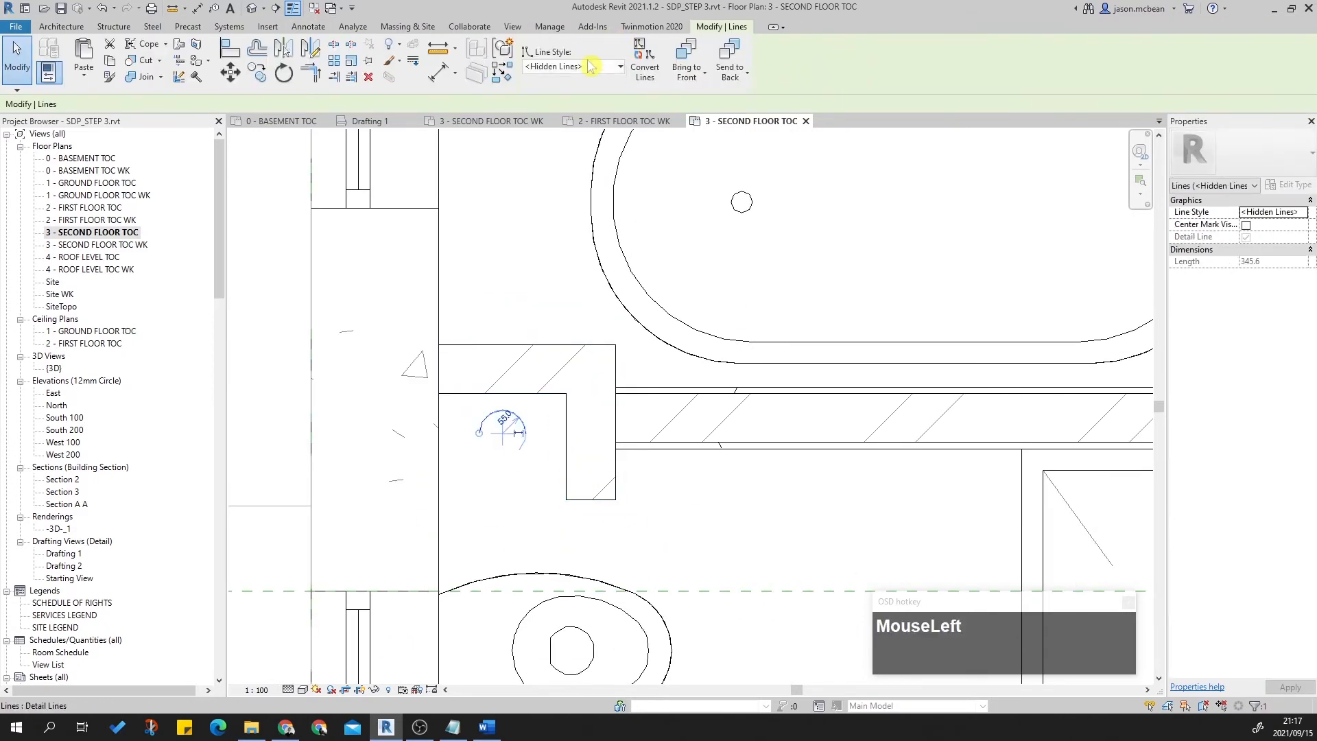
{"action": "left_click", "coordinate": [589, 66]}
{"action": "key", "text": "6"}
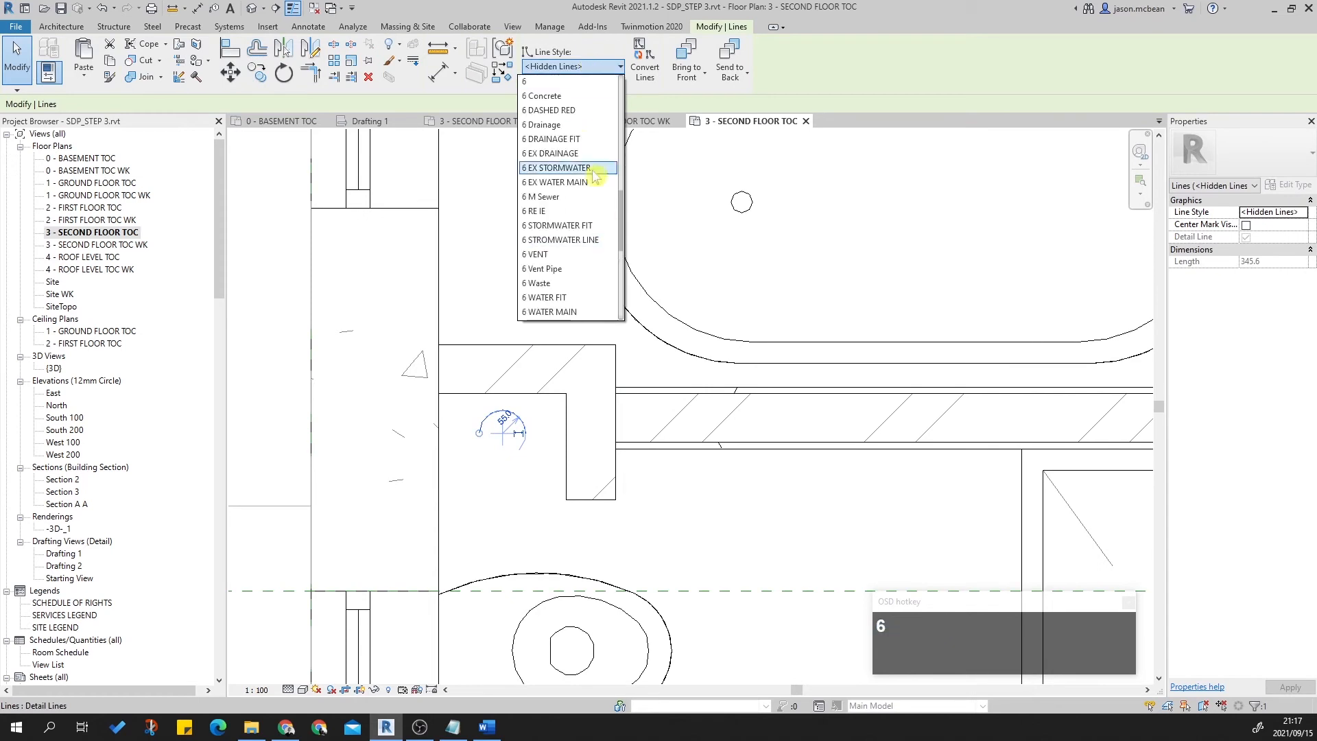
{"action": "left_click", "coordinate": [566, 124]}
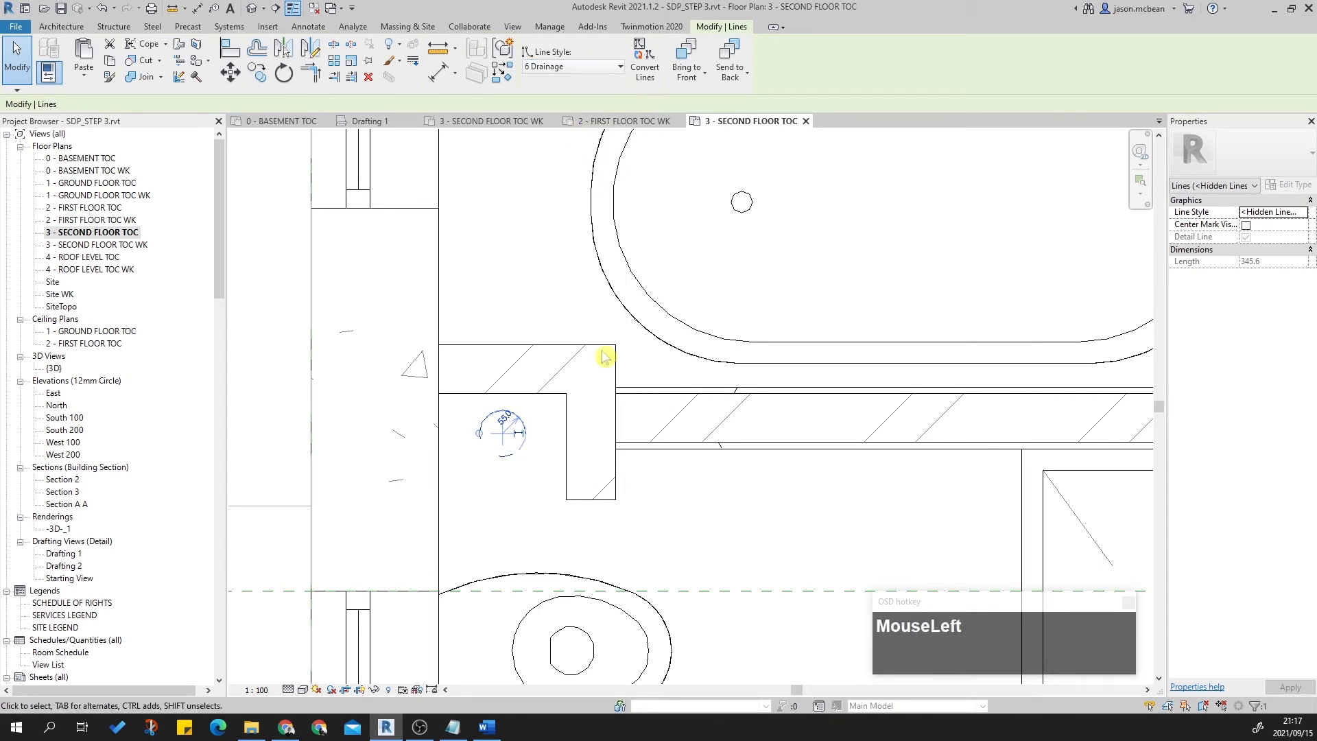
{"action": "left_click", "coordinate": [537, 484]}
Turn off thin-line display in the second floor plan so that lines show their real line weights.
{"action": "scroll", "coordinate": [513, 472], "scroll_direction": "up", "scroll_amount": 3}
{"action": "left_click", "coordinate": [293, 8]}
{"action": "scroll", "coordinate": [552, 473], "scroll_direction": "down", "scroll_amount": 3}
{"action": "key", "text": "Escape"}
Nudge the drainage circle slightly down, away from the upper leg of the L-shaped region.
{"action": "left_click", "coordinate": [552, 463]}
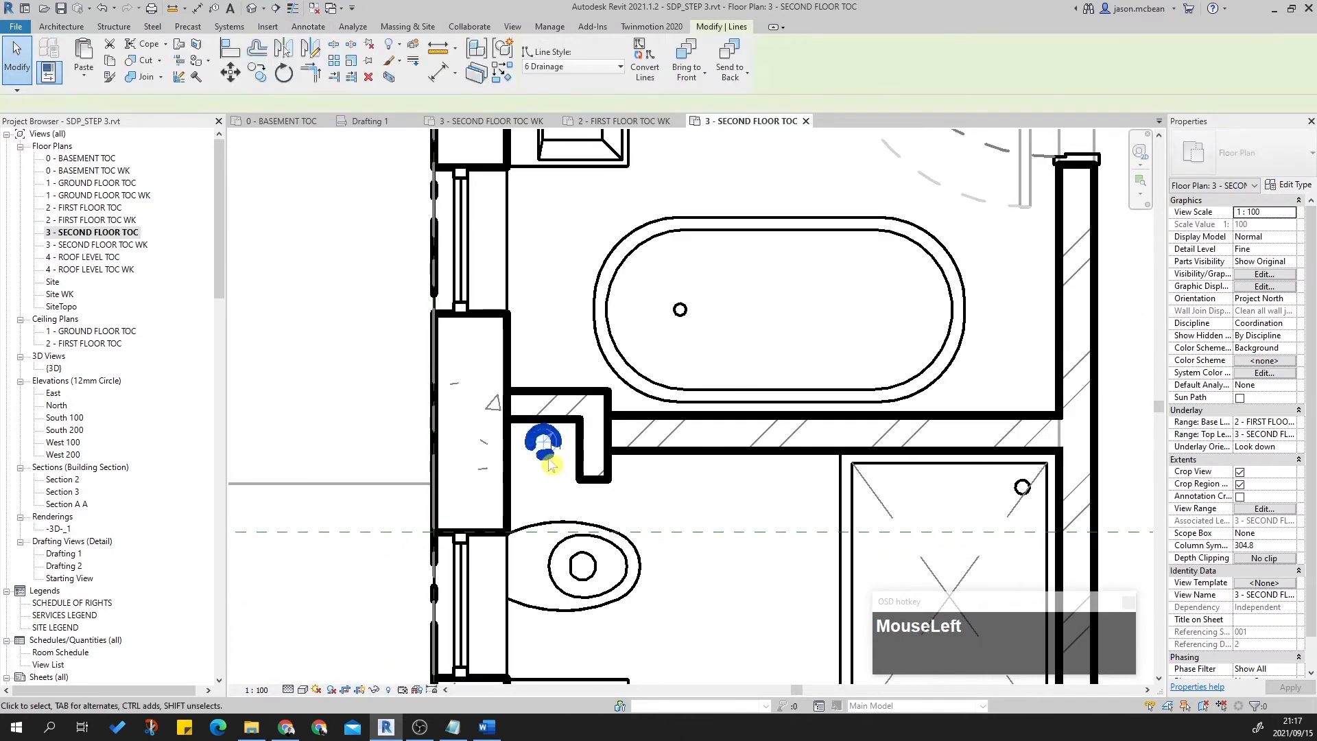
{"action": "key", "text": "Down"}
{"action": "key", "text": "Down"}
{"action": "key", "text": "Down"}
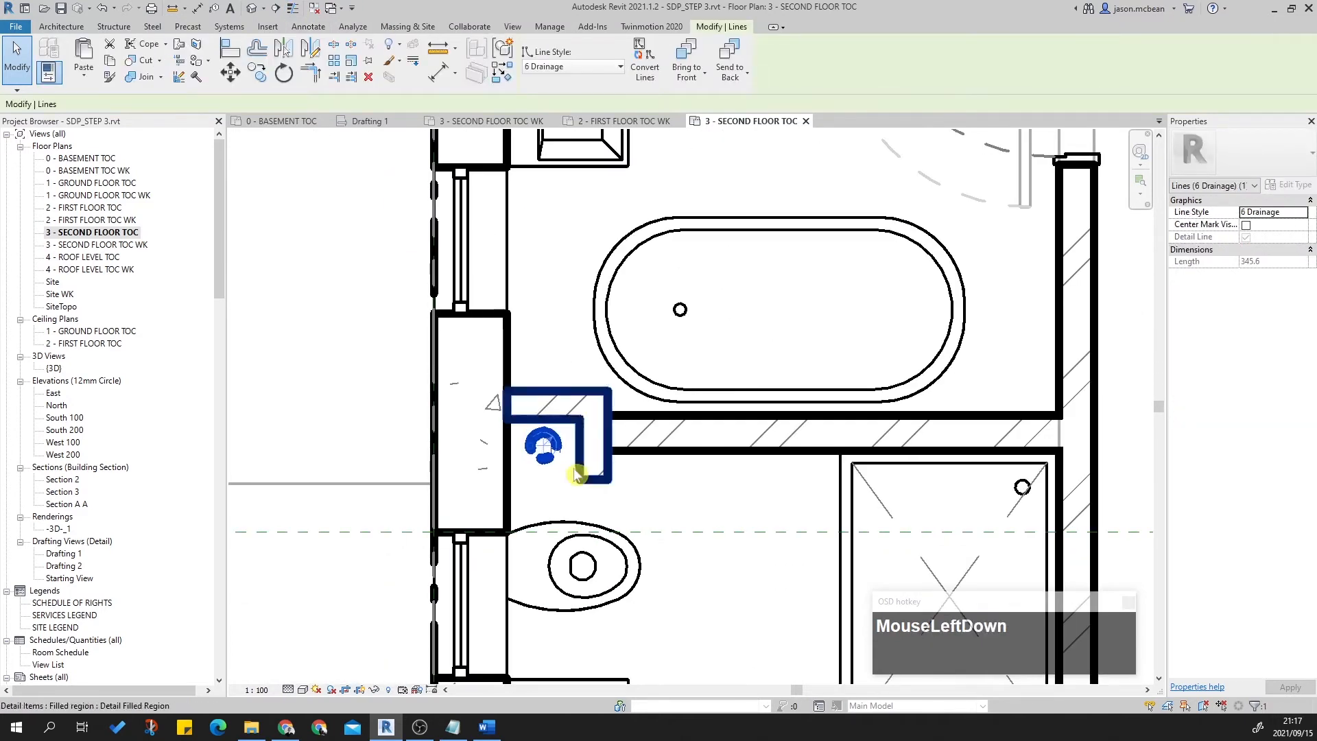
Try the 6 EX DRAINAGE line style on the circle and return it to 6 Drainage.
{"action": "left_click", "coordinate": [584, 69]}
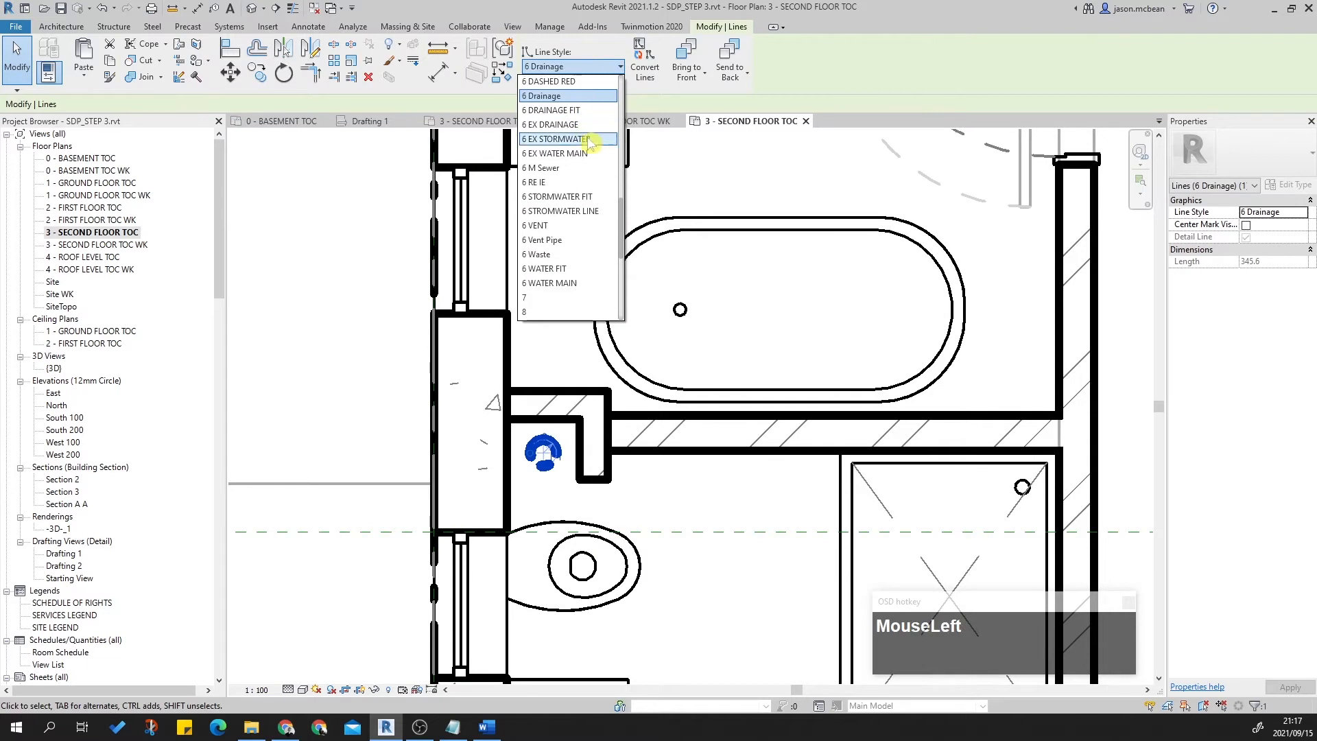
{"action": "scroll", "coordinate": [586, 150], "scroll_direction": "up", "scroll_amount": 2}
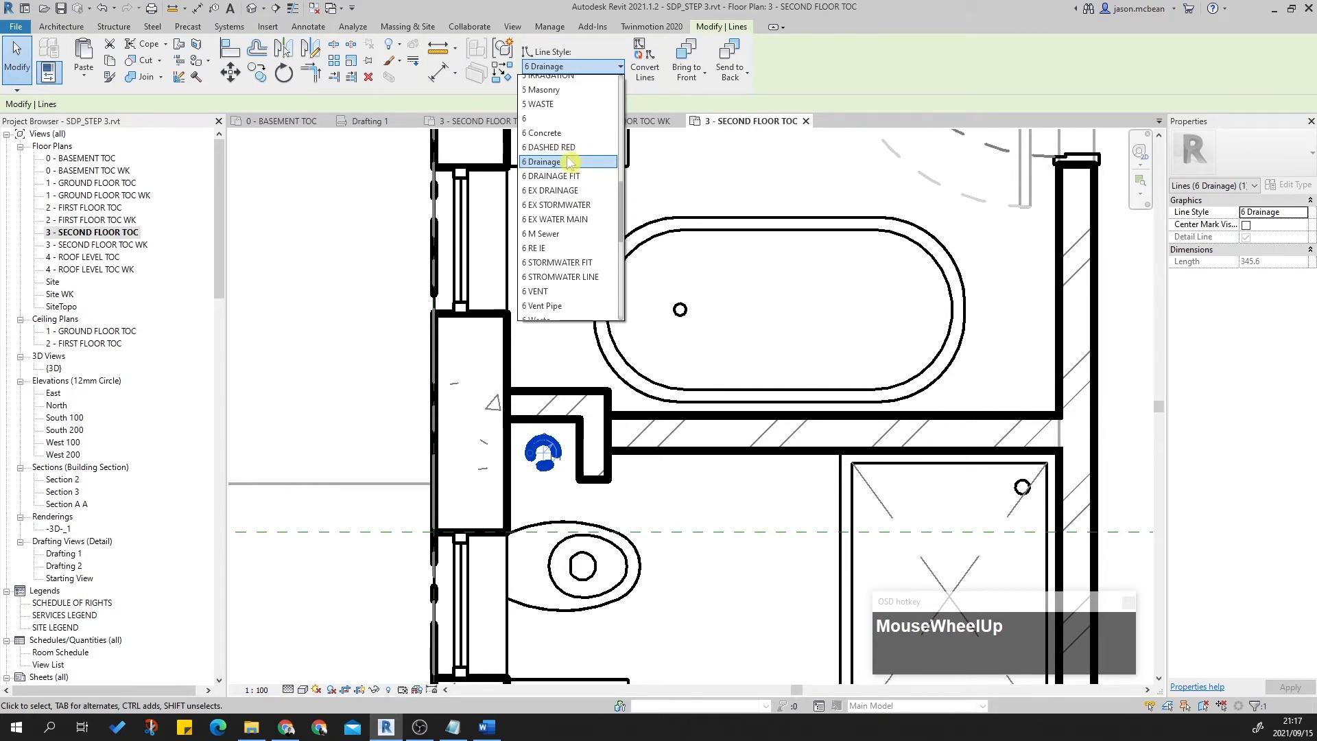
{"action": "left_click", "coordinate": [556, 190]}
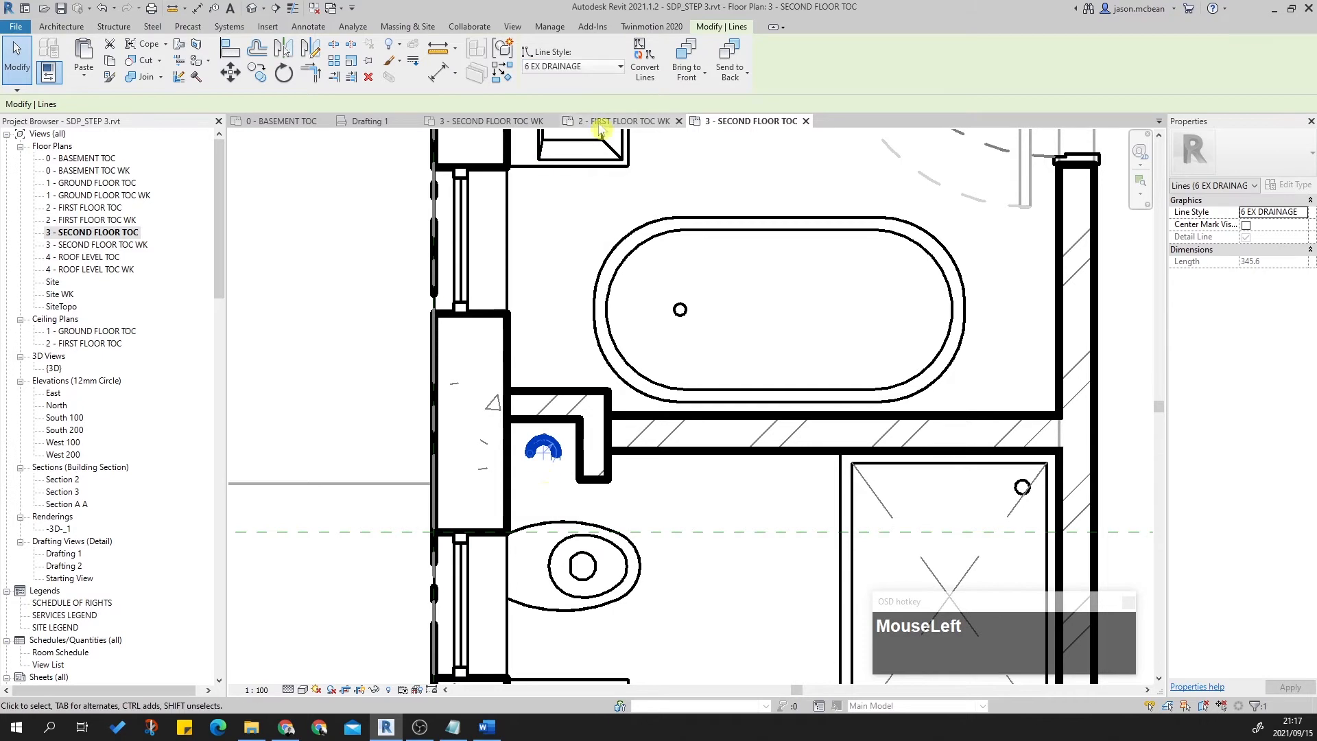
{"action": "left_click", "coordinate": [591, 66]}
{"action": "scroll", "coordinate": [571, 135], "scroll_direction": "up", "scroll_amount": 2}
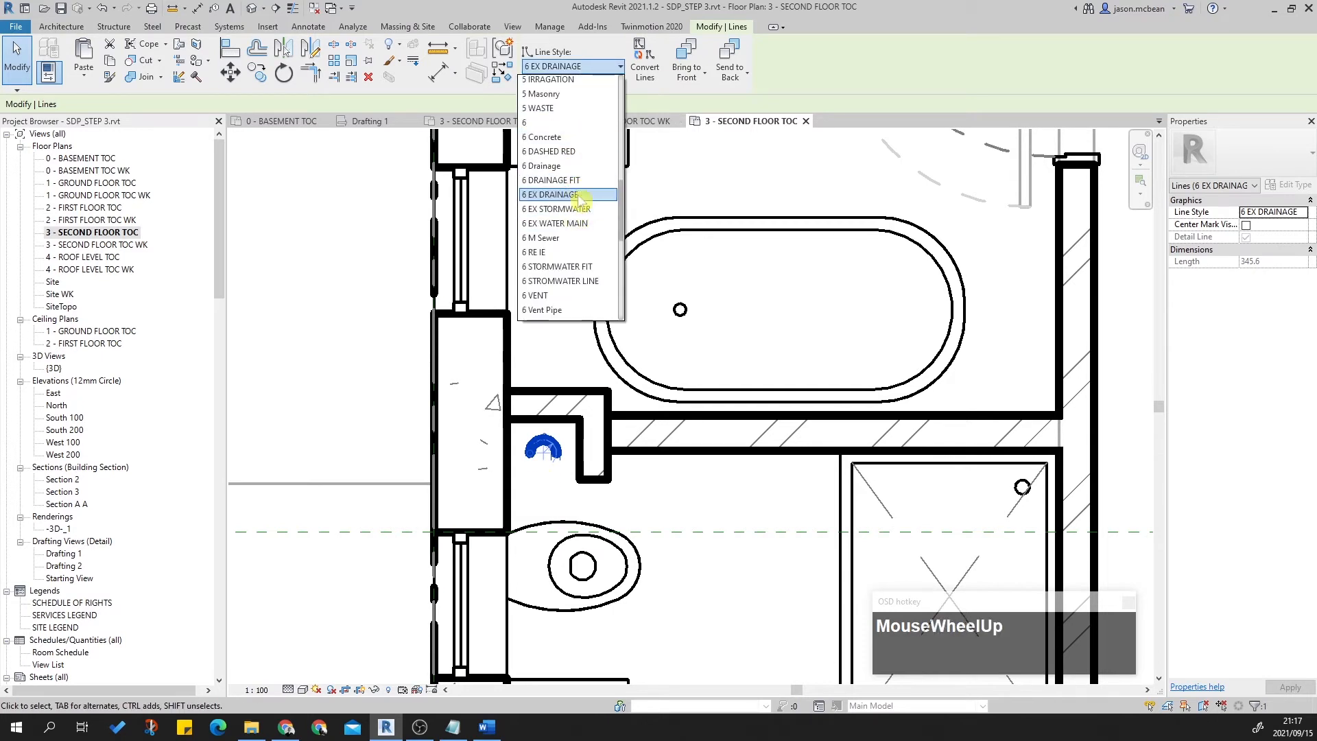
{"action": "left_click", "coordinate": [548, 166]}
{"action": "key", "text": "Escape"}
Override the drainage circle's projection line pattern to Solid for this view.
{"action": "left_click", "coordinate": [544, 446]}
{"action": "right_click", "coordinate": [543, 444]}
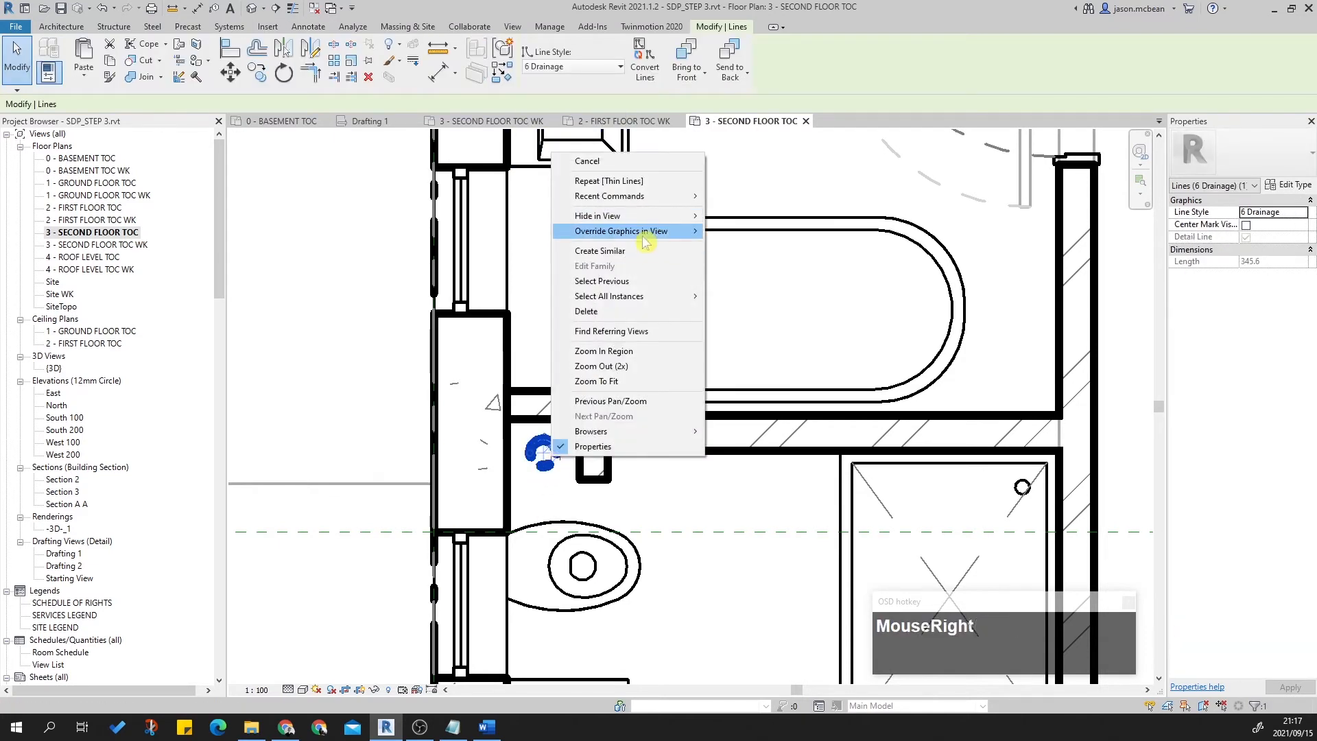
{"action": "mouse_move", "coordinate": [645, 240]}
{"action": "left_click", "coordinate": [755, 233]}
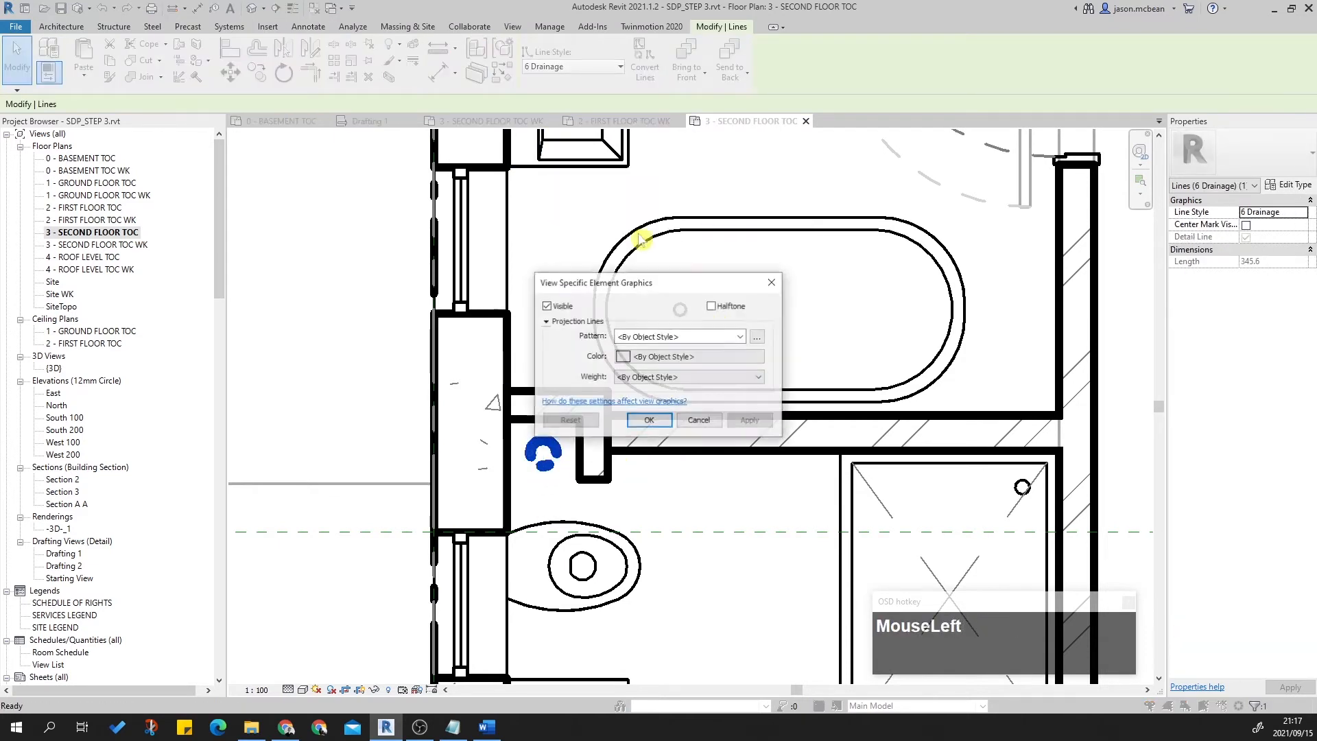
{"action": "left_click", "coordinate": [694, 335]}
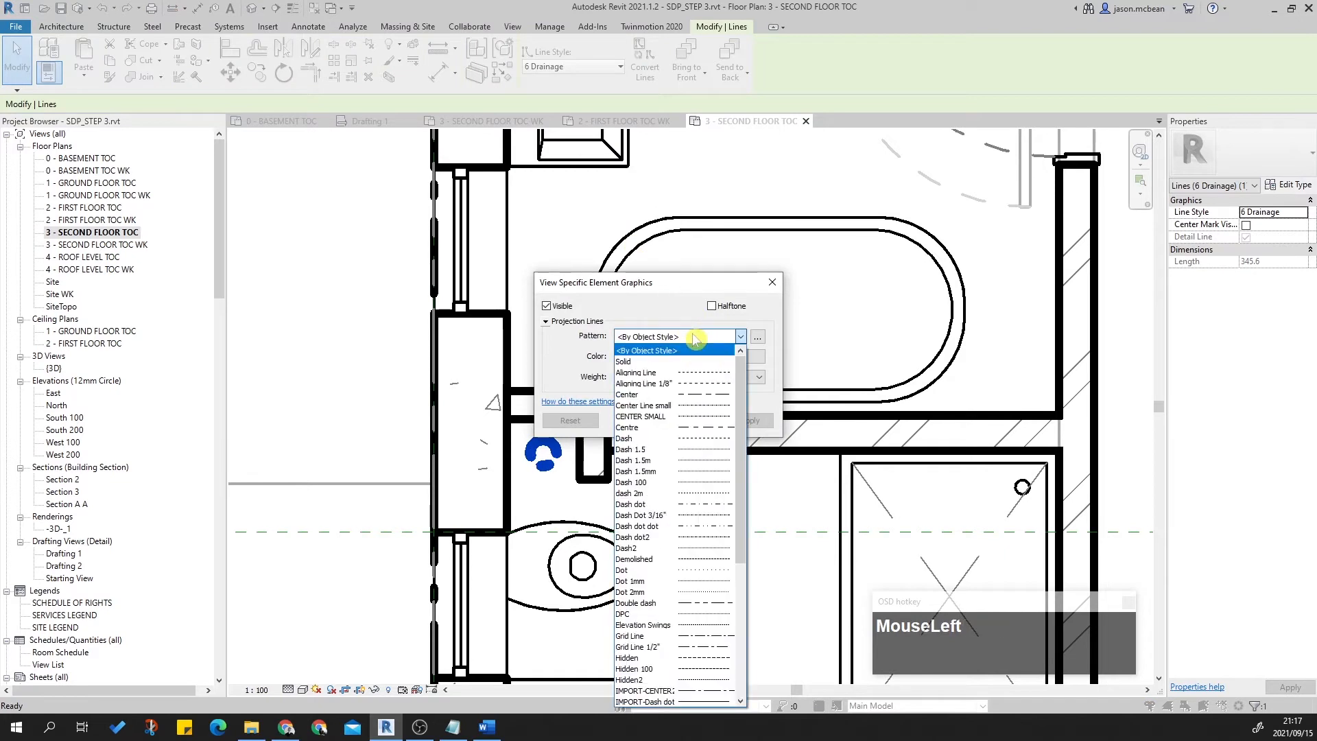
{"action": "left_click", "coordinate": [661, 362]}
{"action": "left_click", "coordinate": [650, 421]}
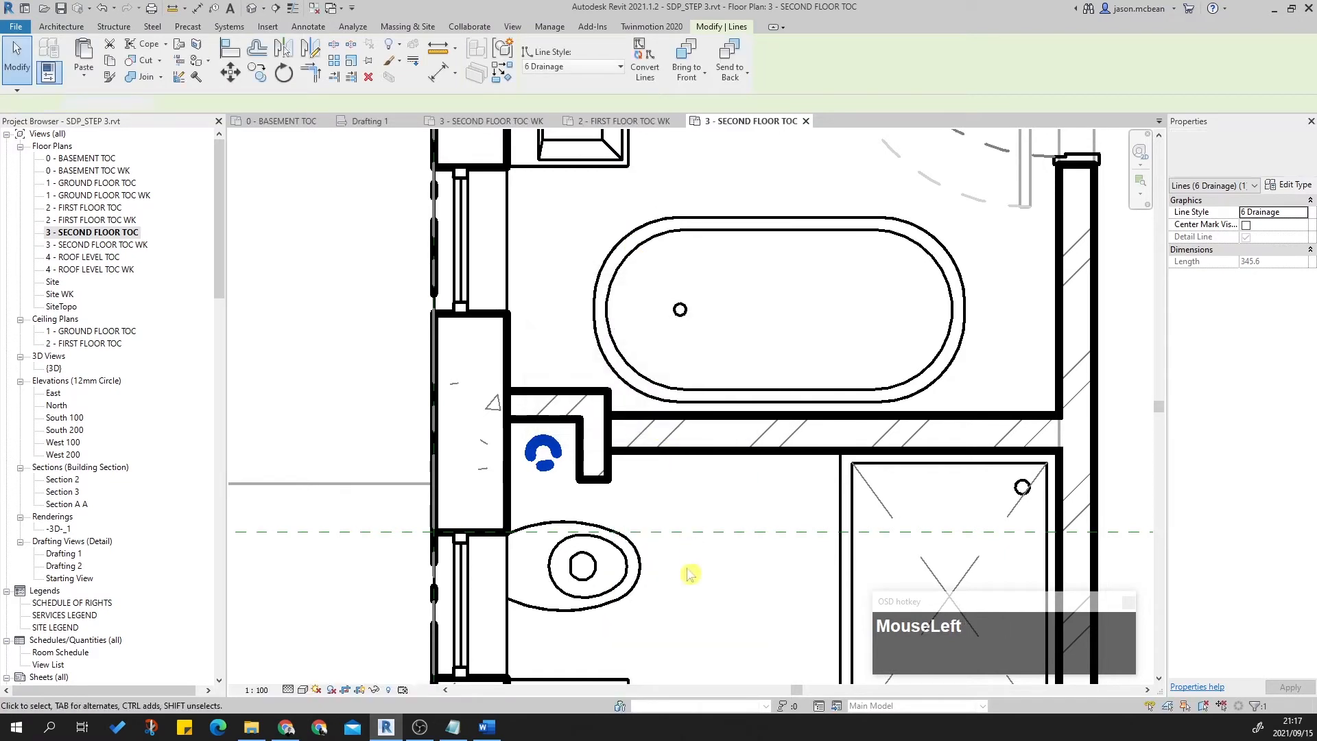
{"action": "key", "text": "Escape"}
{"action": "scroll", "coordinate": [573, 473], "scroll_direction": "up", "scroll_amount": 2}
{"action": "scroll", "coordinate": [603, 373], "scroll_direction": "up", "scroll_amount": 1}
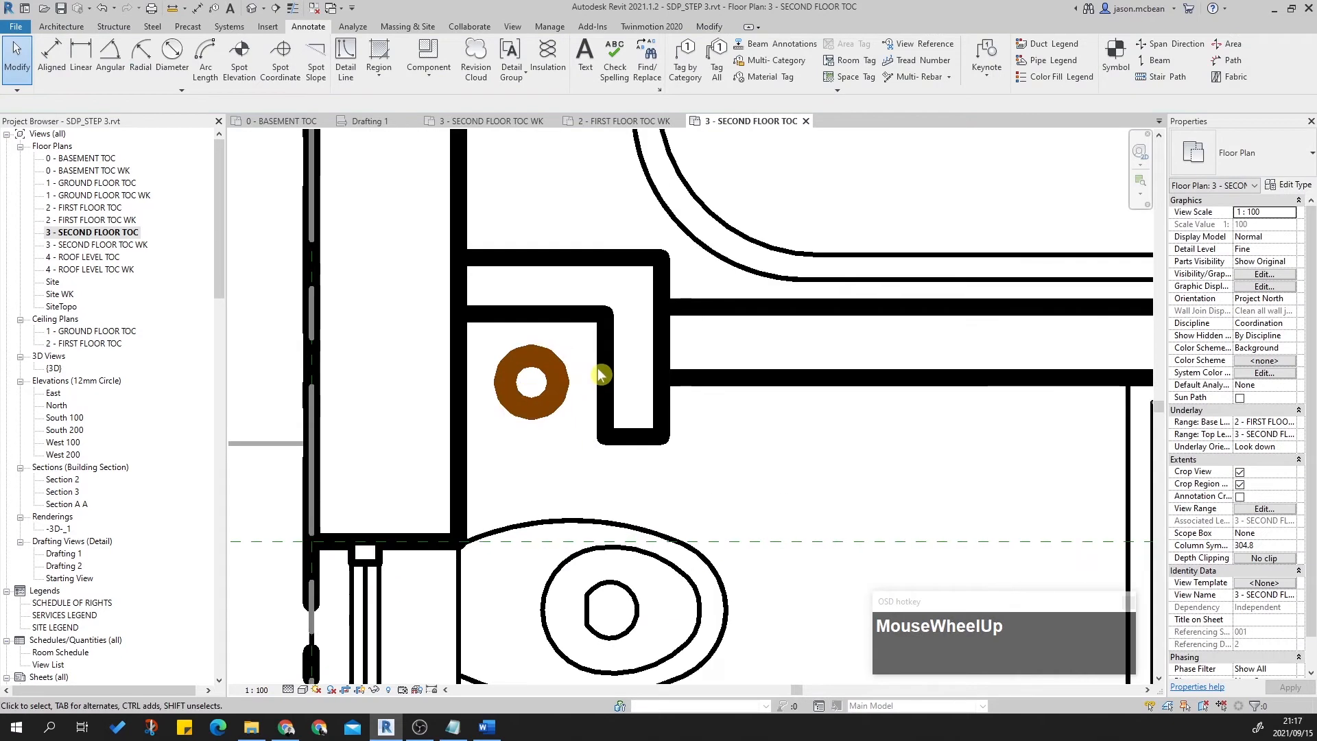
Nudge the drainage circle slightly up towards the upper leg of the L-shaped duct.
{"action": "left_click", "coordinate": [606, 375]}
{"action": "key", "text": "Escape"}
{"action": "scroll", "coordinate": [596, 435], "scroll_direction": "up", "scroll_amount": 2}
{"action": "key", "text": "Escape"}
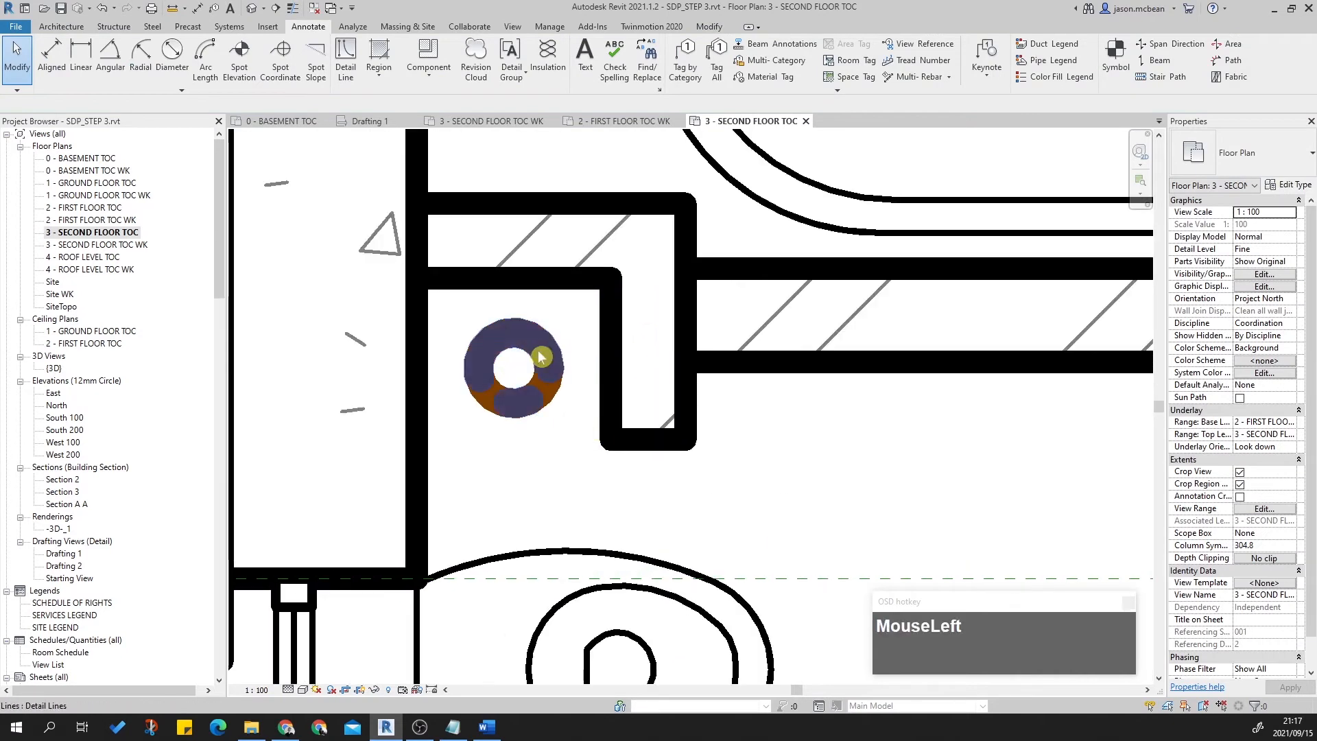
{"action": "left_click", "coordinate": [542, 353]}
{"action": "key", "text": "Up"}
{"action": "key", "text": "Up"}
{"action": "key", "text": "Up"}
{"action": "key", "text": "Up"}
{"action": "key", "text": "Left"}
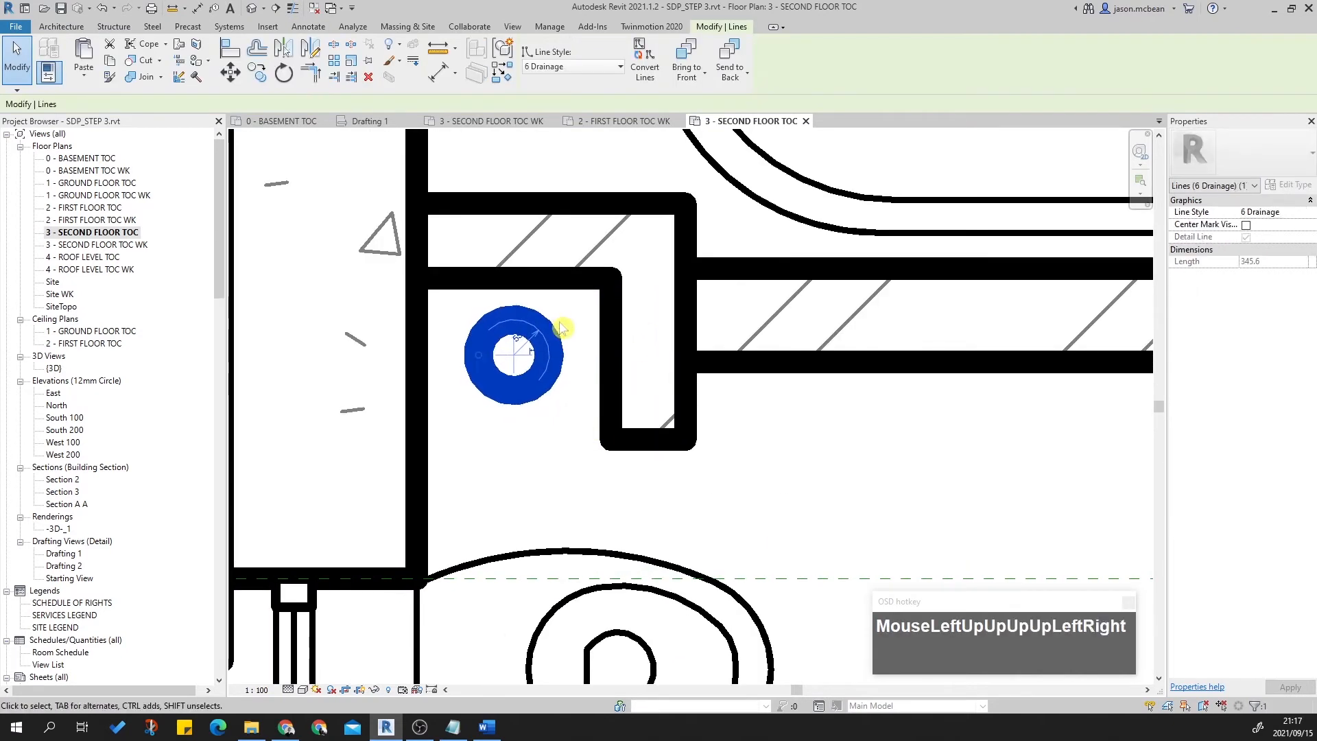
Examine the drainage circle and L-shaped duct against the surrounding bathroom walls and fixtures.
{"action": "scroll", "coordinate": [548, 384], "scroll_direction": "down", "scroll_amount": 2}
{"action": "scroll", "coordinate": [579, 408], "scroll_direction": "up", "scroll_amount": 2}
{"action": "scroll", "coordinate": [689, 322], "scroll_direction": "down", "scroll_amount": 1}
{"action": "scroll", "coordinate": [538, 403], "scroll_direction": "down", "scroll_amount": 3}
{"action": "key", "text": "Escape"}
{"action": "scroll", "coordinate": [528, 364], "scroll_direction": "up", "scroll_amount": 4}
{"action": "key", "text": "Escape"}
{"action": "scroll", "coordinate": [583, 421], "scroll_direction": "down", "scroll_amount": 3}
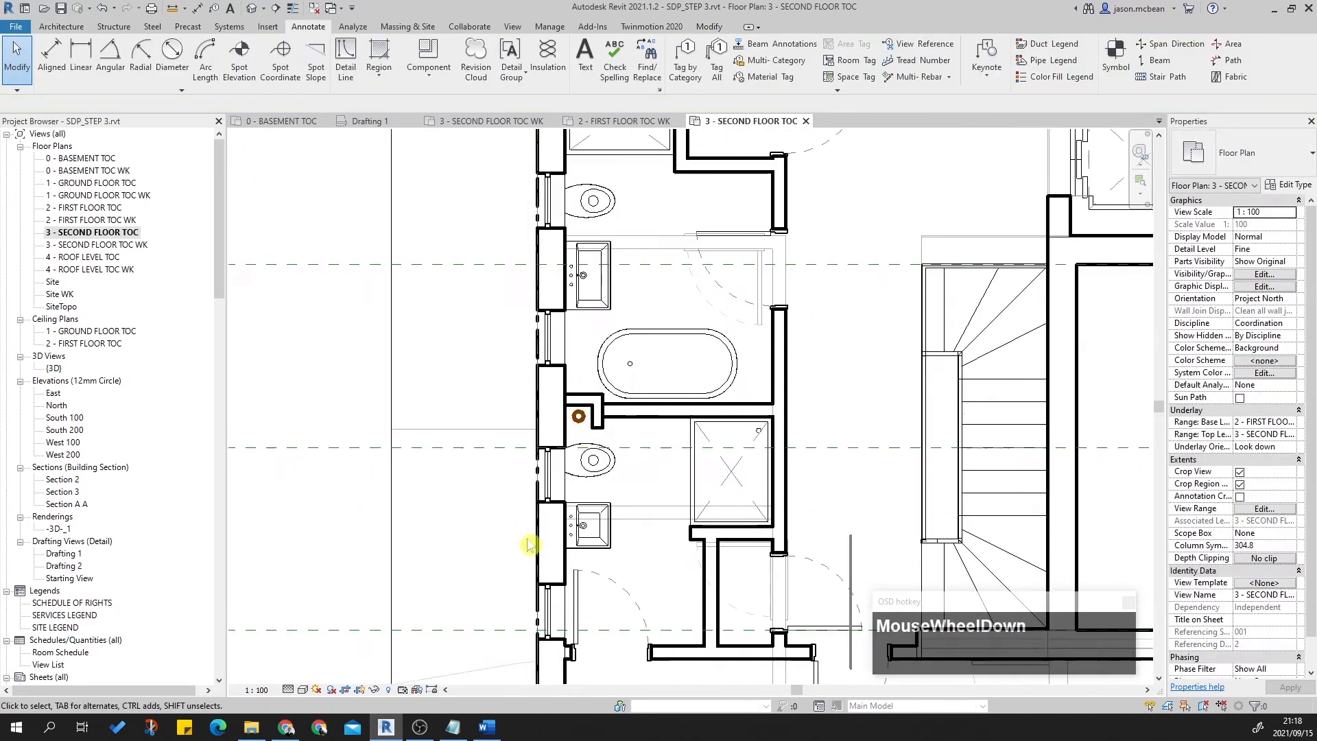
{"action": "scroll", "coordinate": [562, 384], "scroll_direction": "up", "scroll_amount": 2}
{"action": "scroll", "coordinate": [603, 420], "scroll_direction": "down", "scroll_amount": 3}
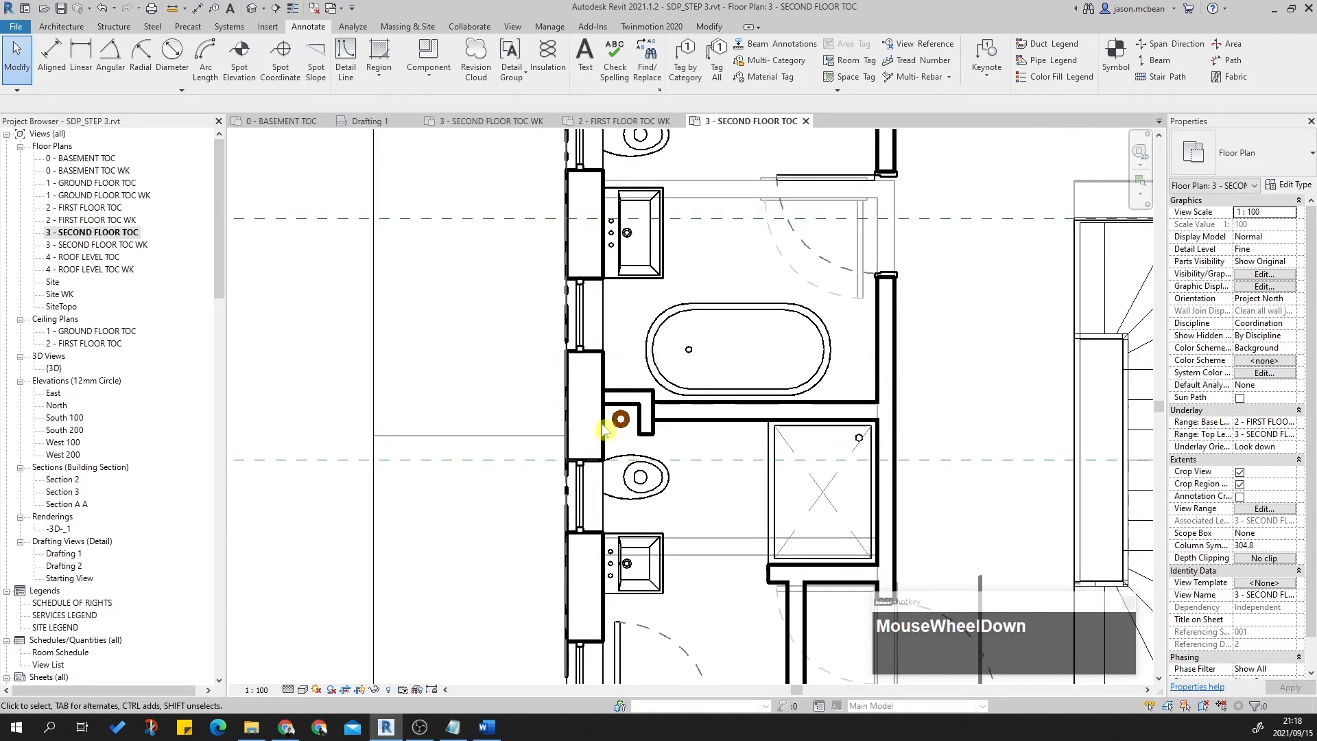
{"action": "scroll", "coordinate": [589, 431], "scroll_direction": "up", "scroll_amount": 2}
{"action": "scroll", "coordinate": [591, 426], "scroll_direction": "down", "scroll_amount": 1}
{"action": "middle_click", "coordinate": [630, 418]}
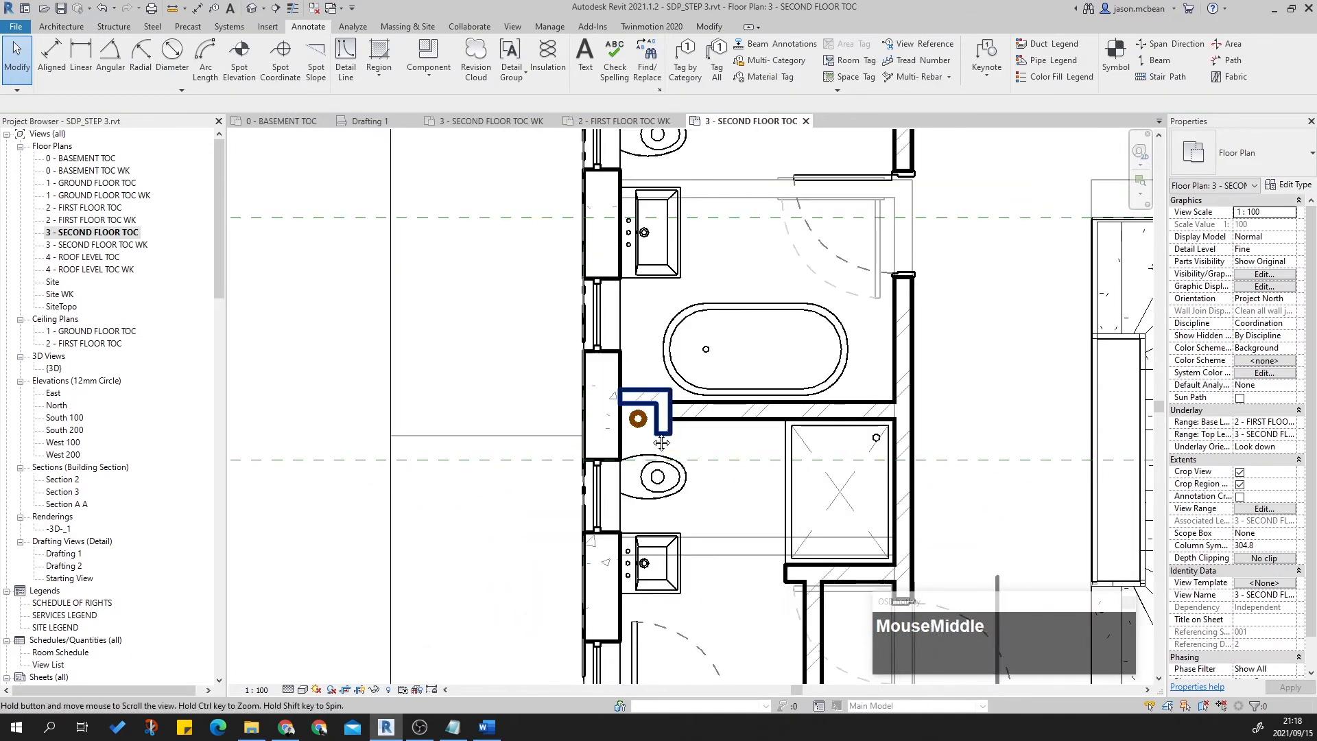
{"action": "scroll", "coordinate": [629, 420], "scroll_direction": "up", "scroll_amount": 3}
{"action": "scroll", "coordinate": [648, 439], "scroll_direction": "down", "scroll_amount": 2}
{"action": "scroll", "coordinate": [637, 423], "scroll_direction": "down", "scroll_amount": 2}
{"action": "middle_click_drag", "start_coordinate": [611, 439], "coordinate": [516, 431]}
{"action": "scroll", "coordinate": [516, 430], "scroll_direction": "up", "scroll_amount": 3}
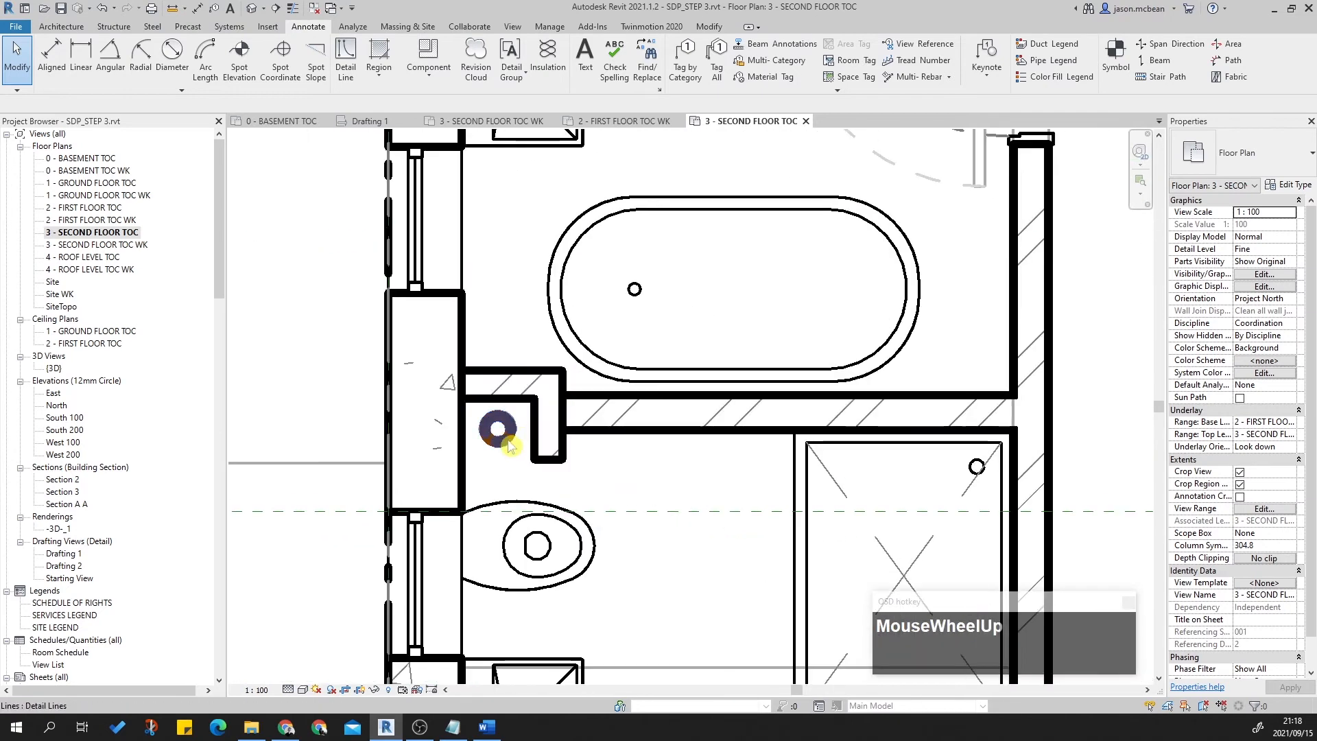
{"action": "scroll", "coordinate": [568, 416], "scroll_direction": "down", "scroll_amount": 3}
{"action": "key", "text": "Escape"}
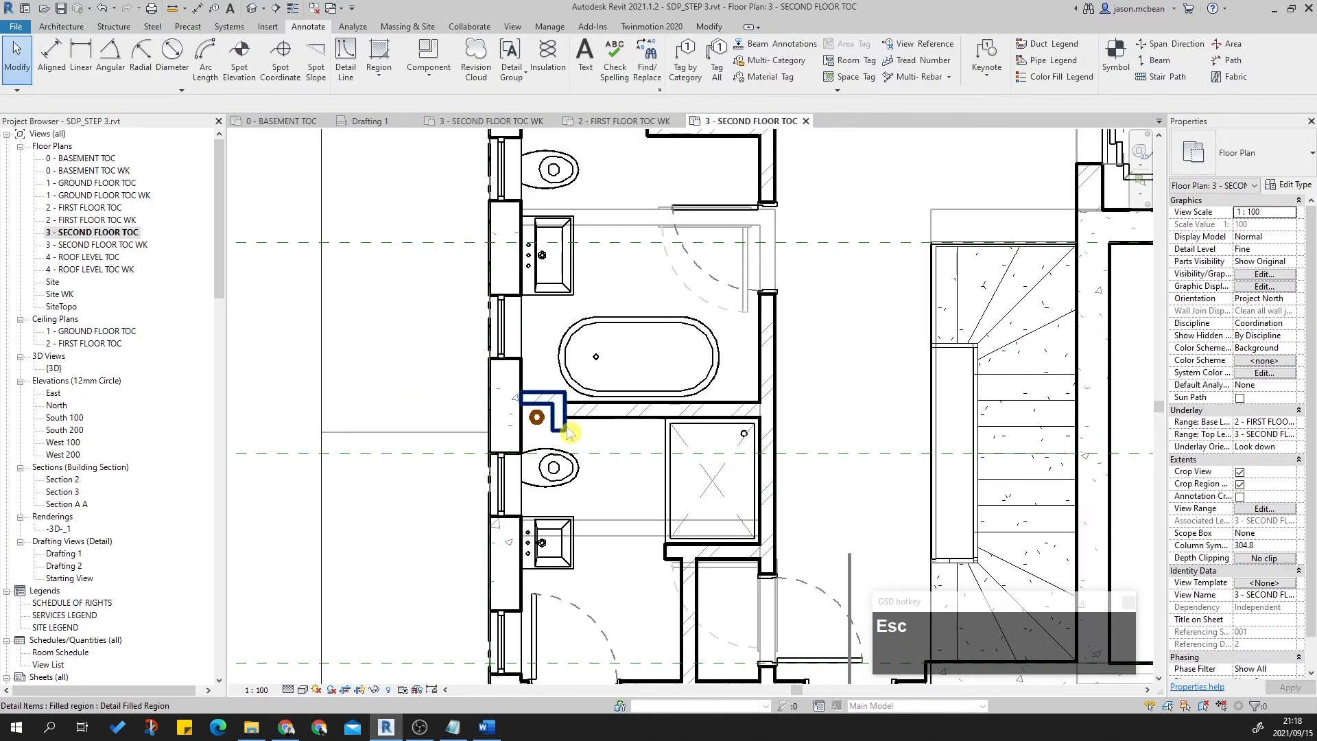
{"action": "scroll", "coordinate": [568, 432], "scroll_direction": "up", "scroll_amount": 2}
{"action": "scroll", "coordinate": [568, 431], "scroll_direction": "down", "scroll_amount": 3}
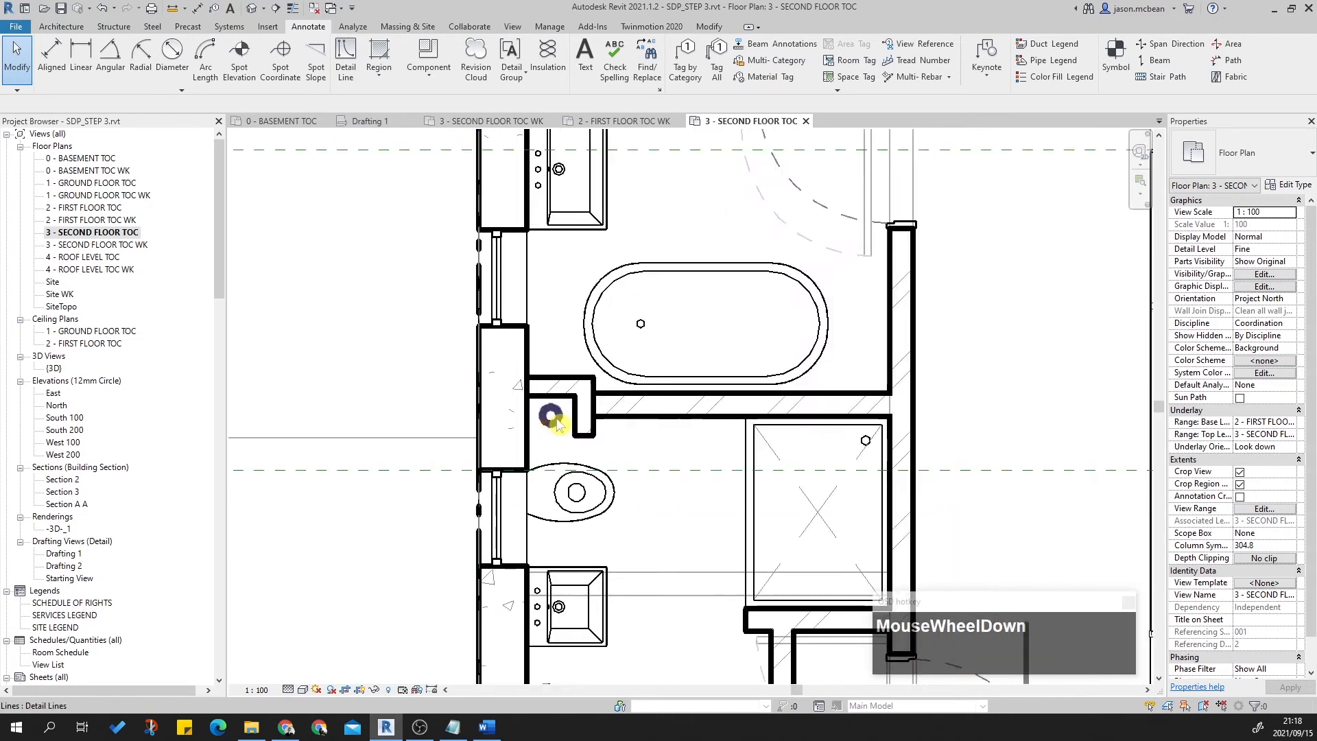
{"action": "scroll", "coordinate": [566, 431], "scroll_direction": "up", "scroll_amount": 5}
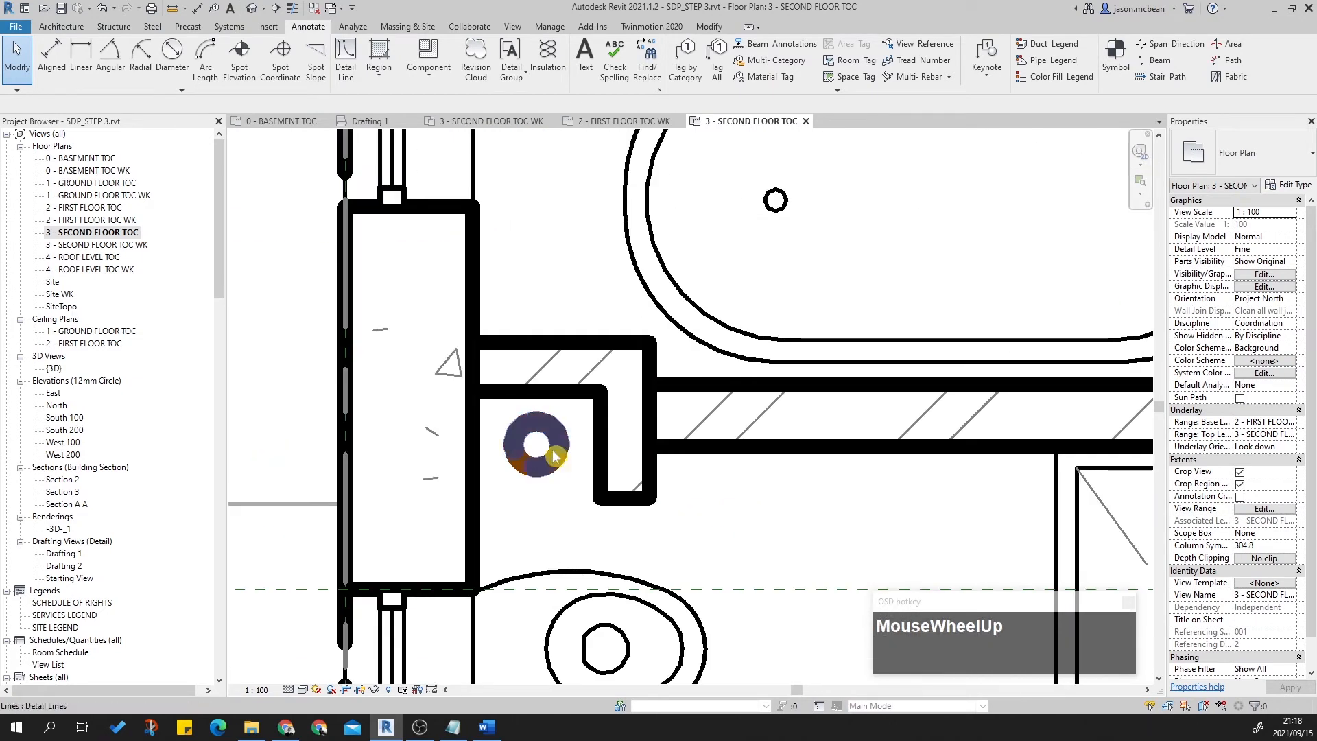
{"action": "scroll", "coordinate": [620, 516], "scroll_direction": "down", "scroll_amount": 2}
{"action": "scroll", "coordinate": [655, 469], "scroll_direction": "down", "scroll_amount": 2}
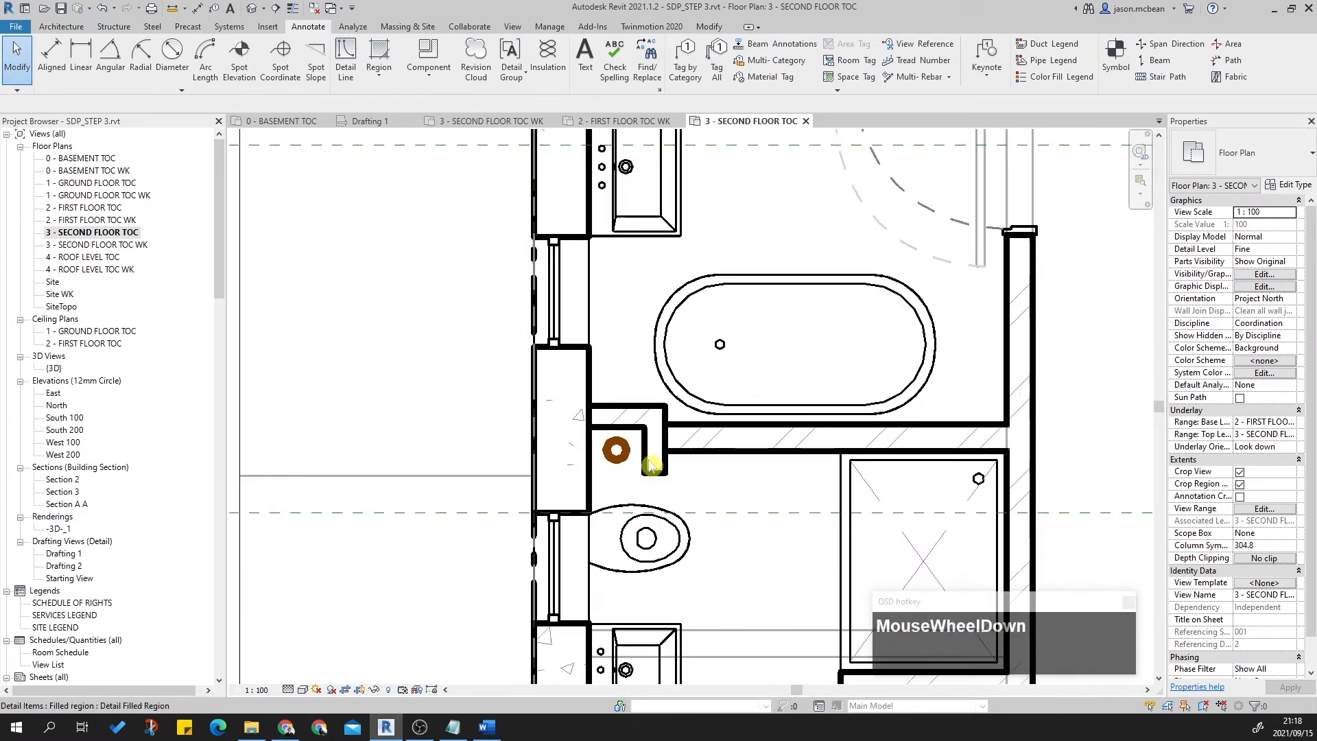
{"action": "middle_click_drag", "start_coordinate": [690, 479], "coordinate": [659, 447]}
{"action": "scroll", "coordinate": [642, 435], "scroll_direction": "up", "scroll_amount": 3}
{"action": "scroll", "coordinate": [594, 446], "scroll_direction": "down", "scroll_amount": 2}
{"action": "key", "text": "Escape"}
{"action": "scroll", "coordinate": [614, 447], "scroll_direction": "up", "scroll_amount": 3}
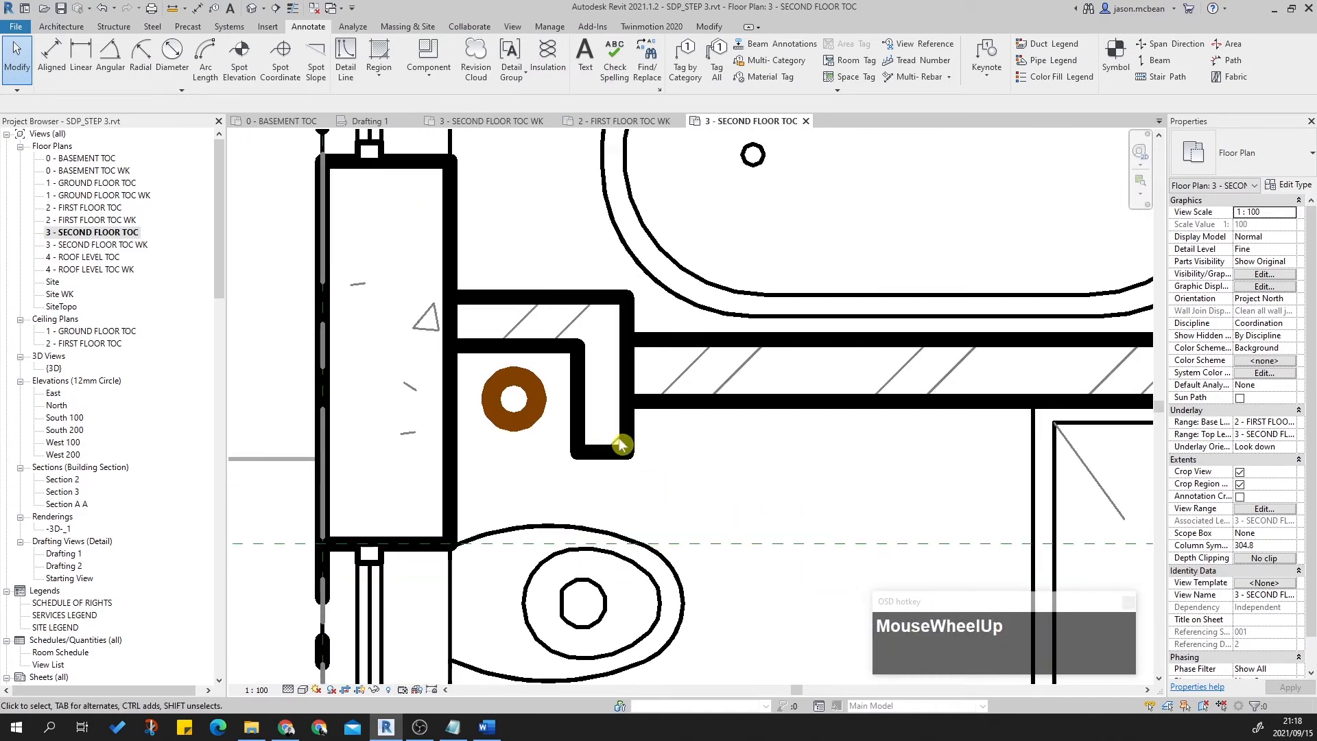
Draw a thin detail-line rectangle in line style 2 below the drainage circle, across the open side of the duct.
{"action": "key", "text": "l"}
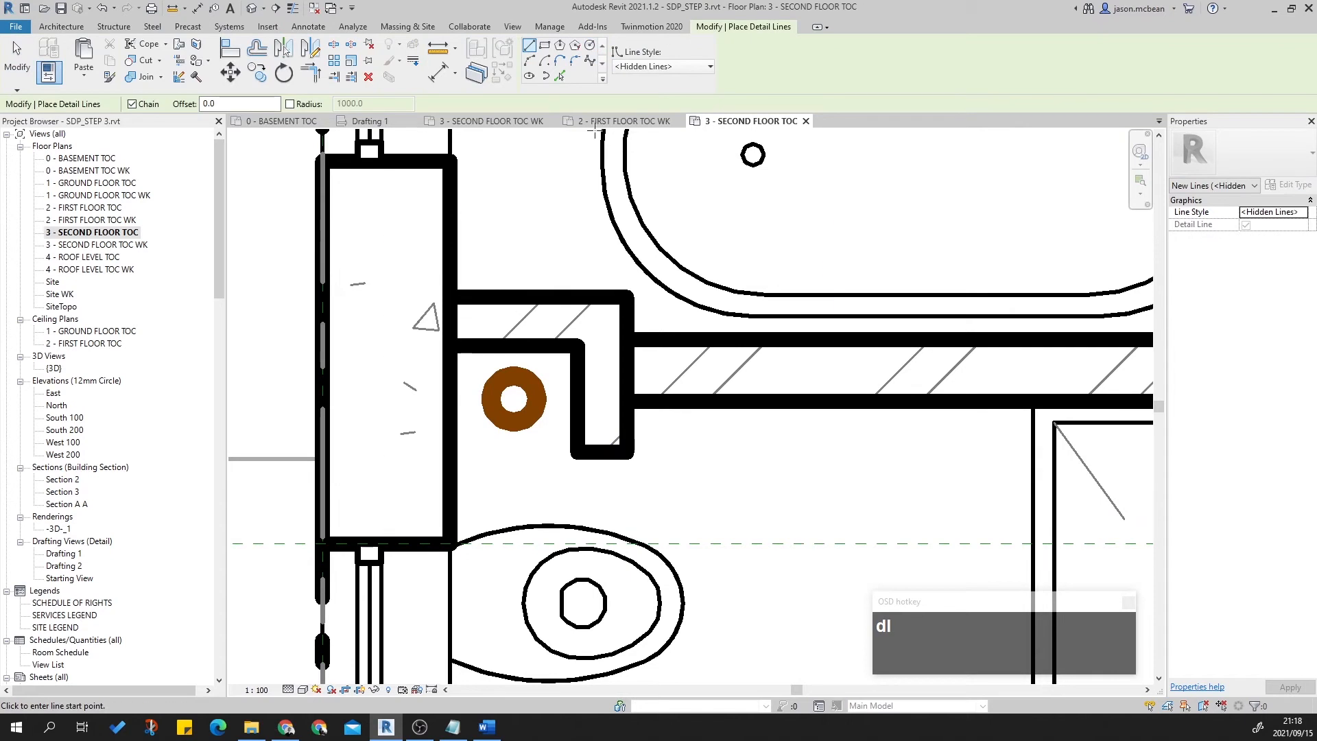
{"action": "left_click", "coordinate": [544, 47]}
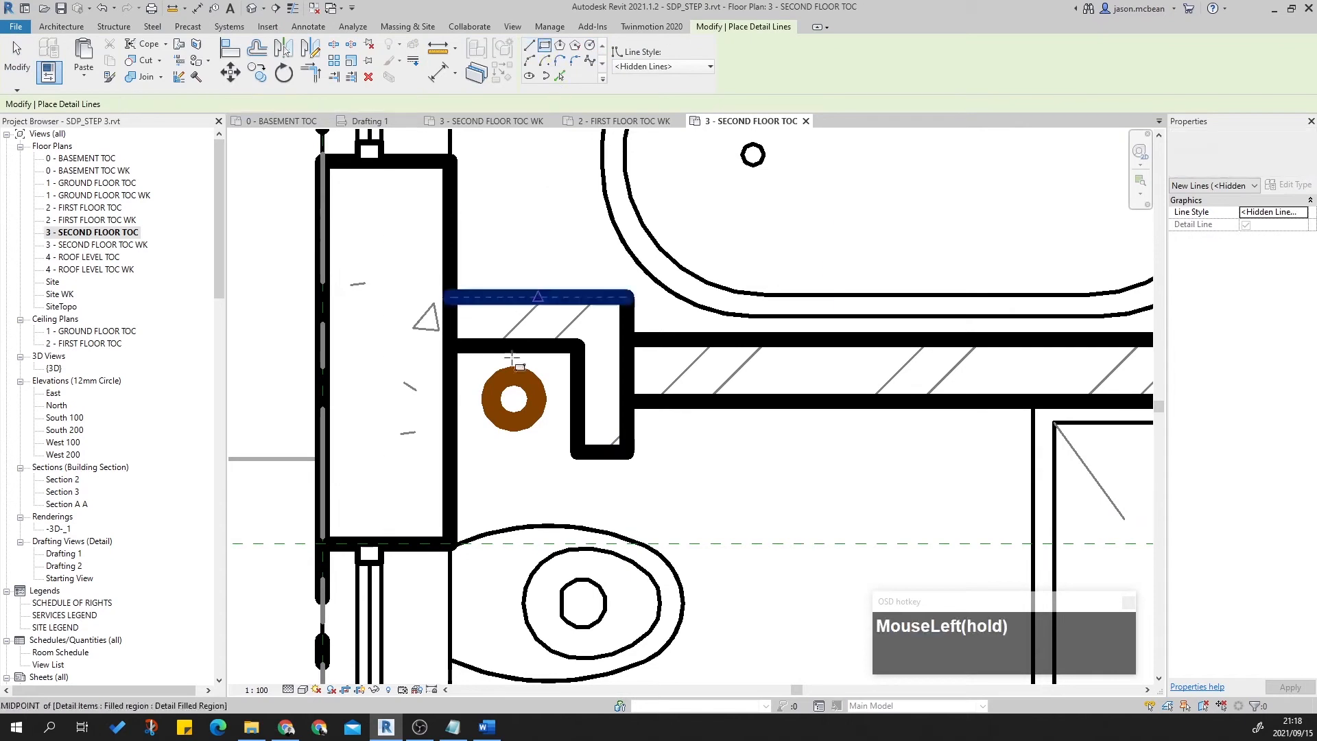
{"action": "left_click", "coordinate": [652, 67]}
{"action": "left_click", "coordinate": [651, 66]}
{"action": "left_click_drag", "start_coordinate": [655, 67], "coordinate": [651, 211]}
{"action": "scroll", "coordinate": [653, 214], "scroll_direction": "up", "scroll_amount": 10}
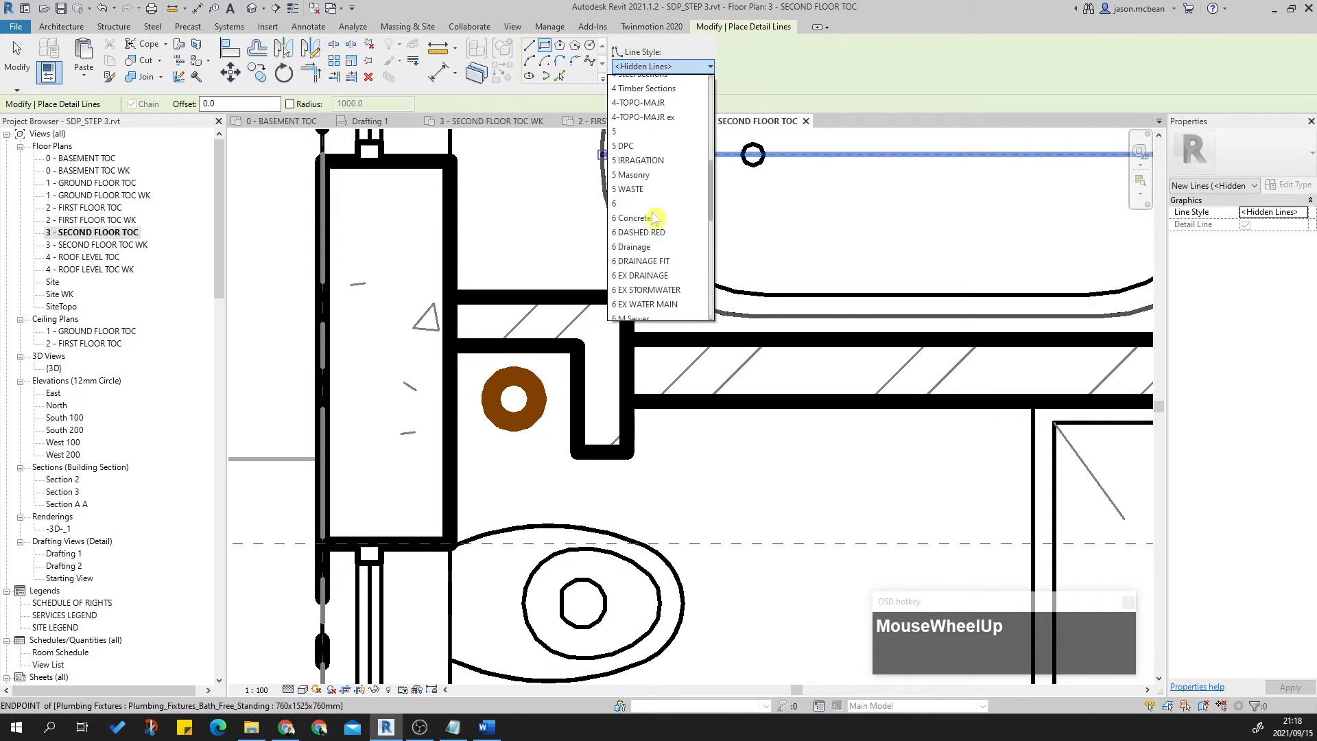
{"action": "scroll", "coordinate": [653, 216], "scroll_direction": "up", "scroll_amount": 10}
{"action": "scroll", "coordinate": [653, 216], "scroll_direction": "down", "scroll_amount": 3}
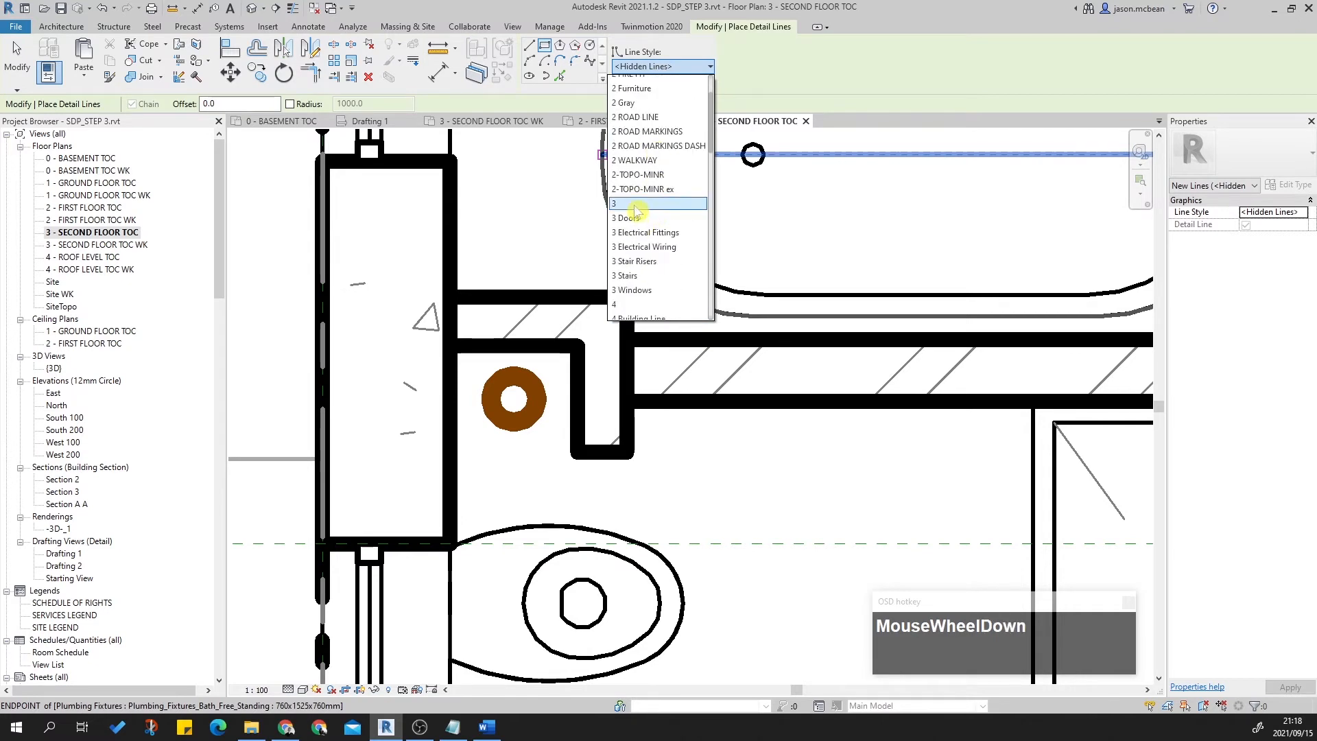
{"action": "scroll", "coordinate": [635, 205], "scroll_direction": "up", "scroll_amount": 5}
{"action": "left_click", "coordinate": [630, 113]}
{"action": "scroll", "coordinate": [468, 444], "scroll_direction": "up", "scroll_amount": 3}
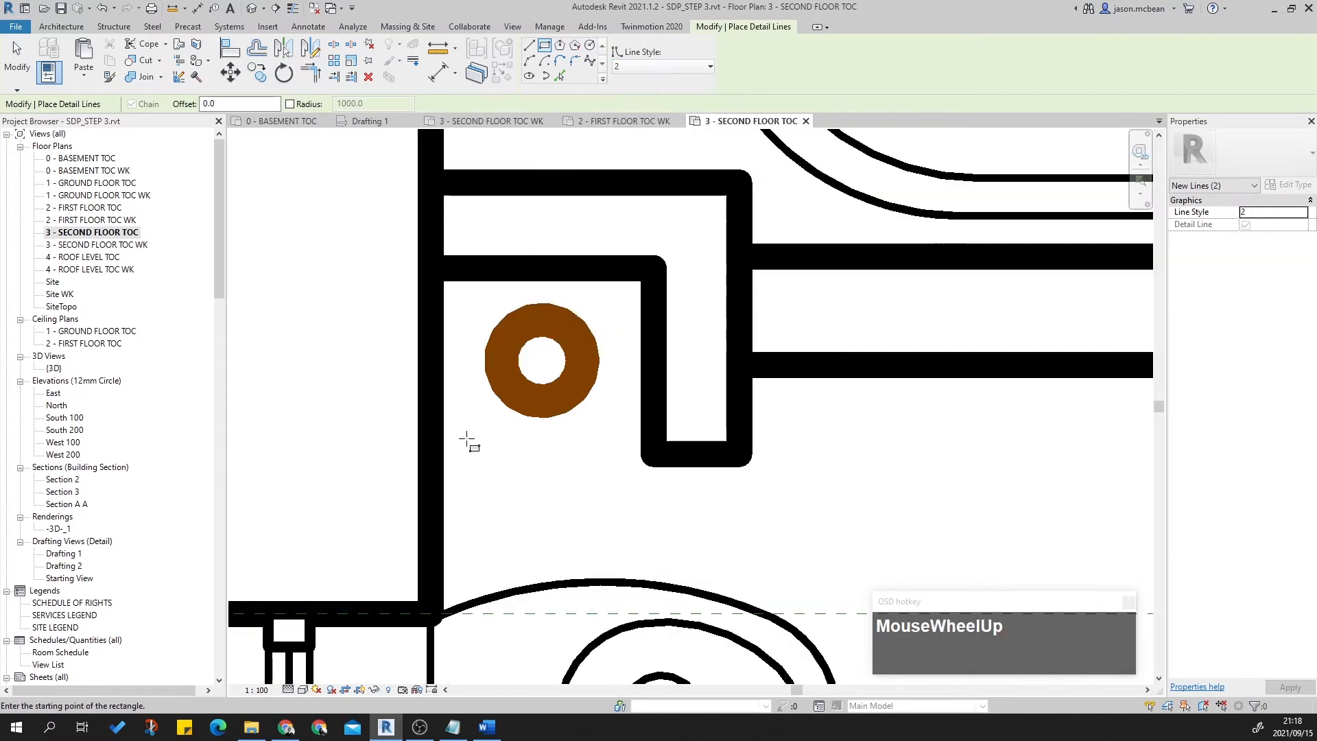
{"action": "left_click", "coordinate": [466, 441]}
{"action": "left_click", "coordinate": [592, 451]}
{"action": "scroll", "coordinate": [600, 453], "scroll_direction": "up", "scroll_amount": 3}
{"action": "key", "text": "Escape"}
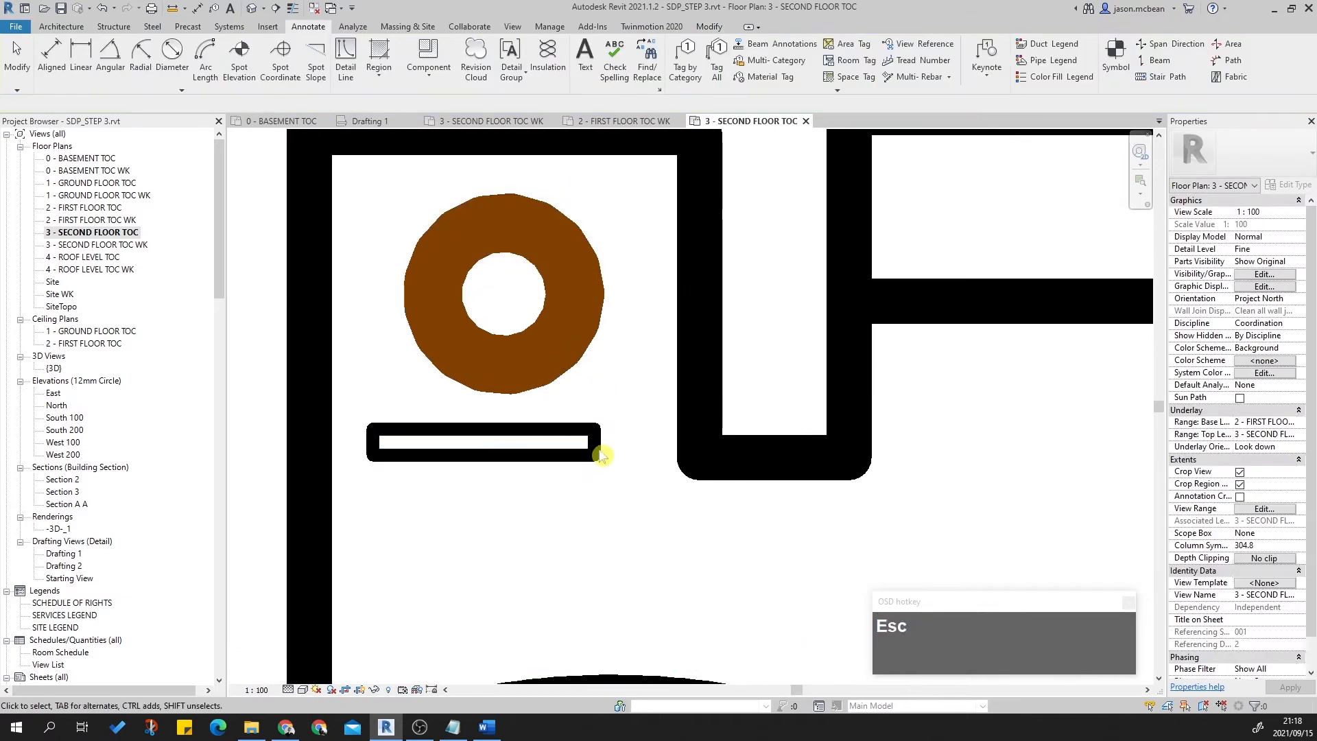
{"action": "left_click", "coordinate": [602, 454]}
{"action": "left_click_drag", "start_coordinate": [597, 454], "coordinate": [722, 444]}
{"action": "key", "text": "Escape"}
{"action": "left_click", "coordinate": [596, 446]}
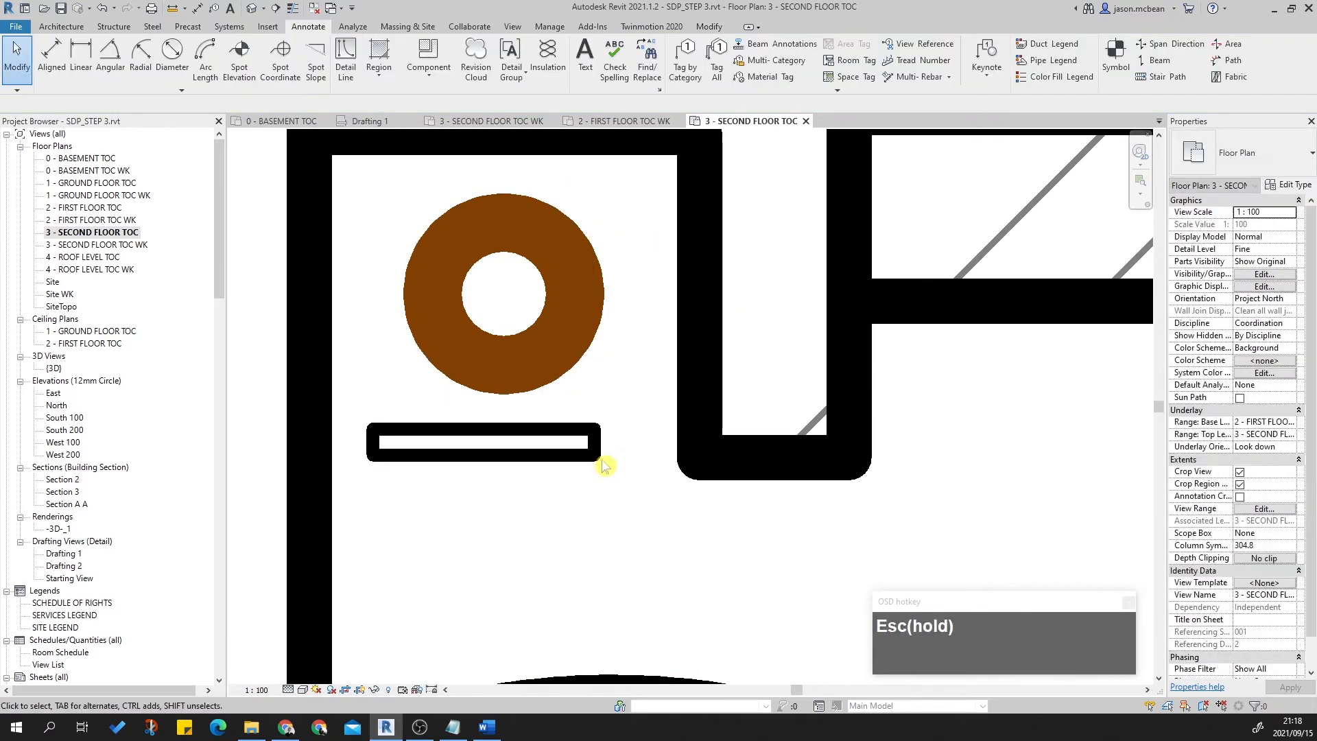
{"action": "mouse_move", "coordinate": [597, 447]}
{"action": "left_mouse_down"}
{"action": "mouse_move", "coordinate": [694, 436]}
{"action": "mouse_move", "coordinate": [658, 446]}
{"action": "left_mouse_up"}
{"action": "key", "text": "Escape"}
Align the rectangle's two short ends with the duct's vertical leg and the face of the concrete wall.
{"action": "key", "text": "a"}
{"action": "key", "text": "l"}
{"action": "left_click", "coordinate": [672, 431]}
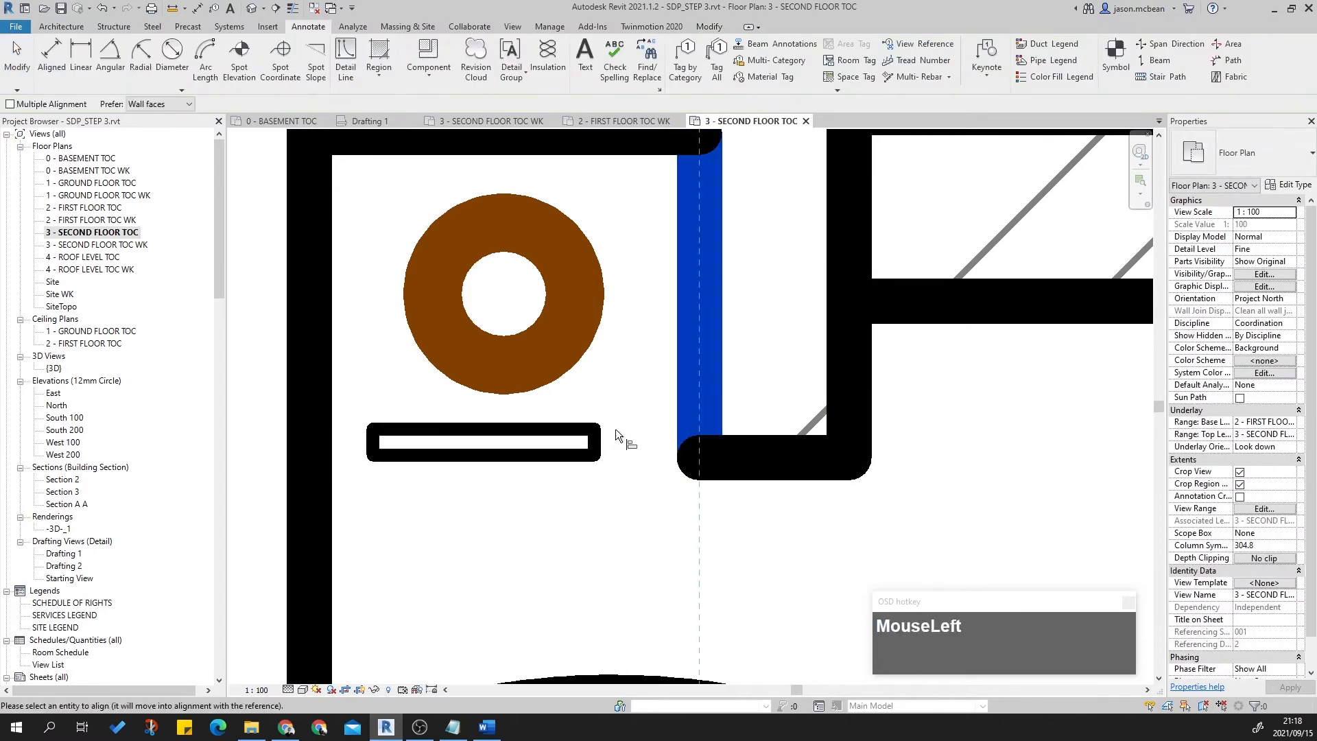
{"action": "left_click", "coordinate": [600, 452]}
{"action": "left_click", "coordinate": [308, 441]}
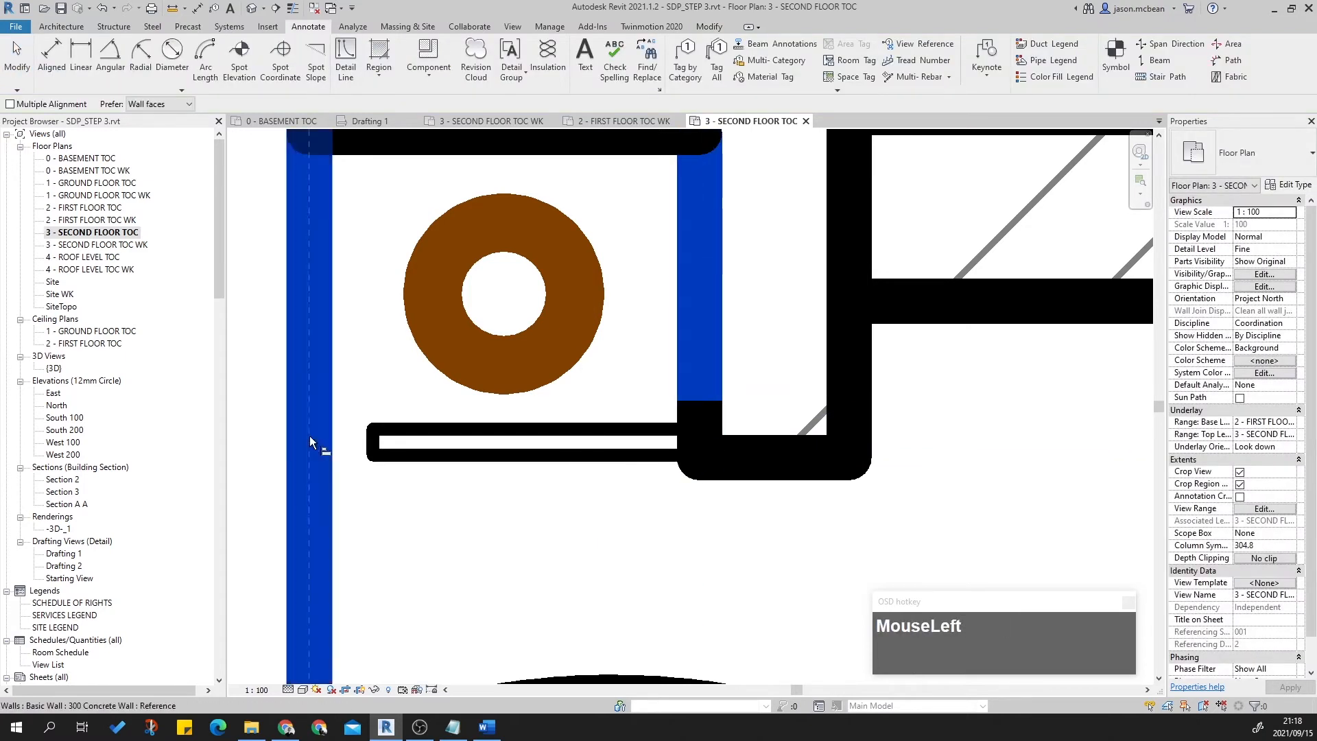
{"action": "left_click", "coordinate": [381, 442]}
{"action": "scroll", "coordinate": [388, 444], "scroll_direction": "down", "scroll_amount": 2}
{"action": "key", "text": "Escape"}
Nudge the whole rectangle vertically near the lower end of the duct leg and turn on thin-line display.
{"action": "key", "text": "Tab"}
{"action": "left_click", "coordinate": [539, 498]}
{"action": "key", "text": "Up"}
{"action": "key", "text": "Up"}
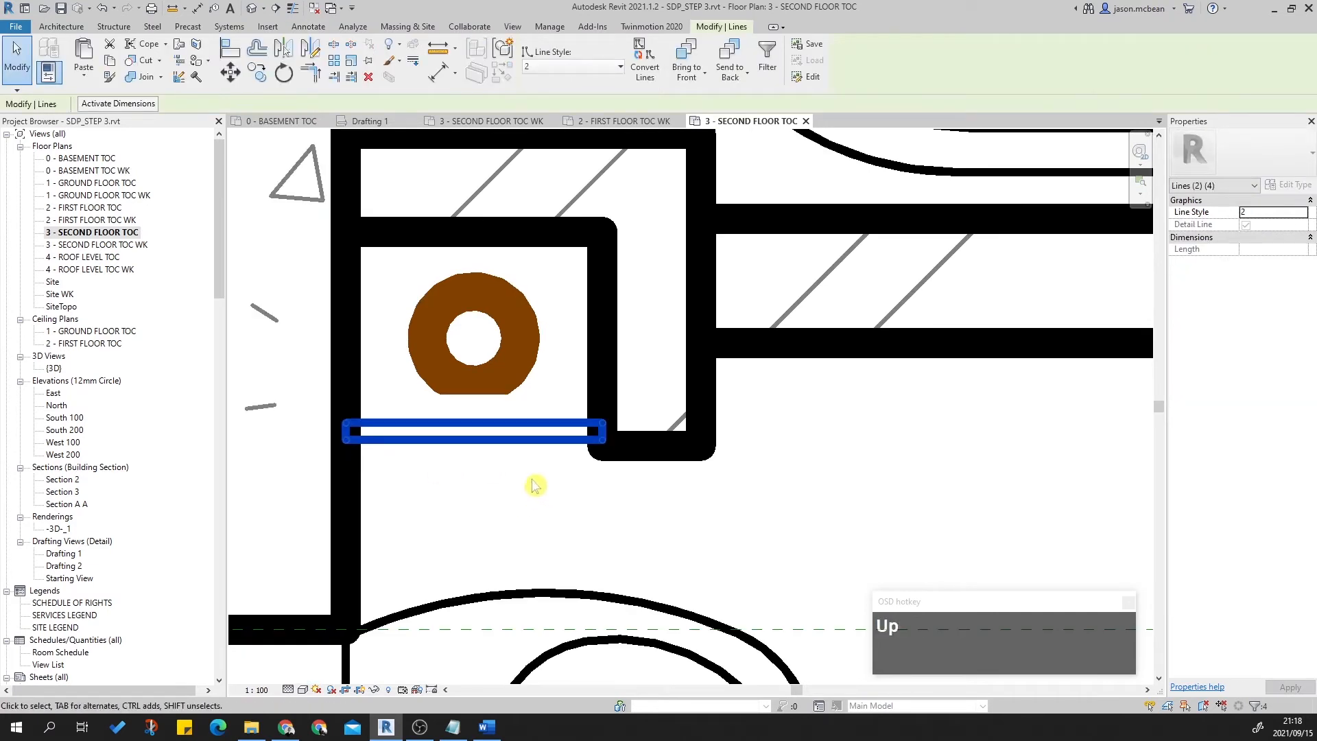
{"action": "key", "text": "Down"}
{"action": "key", "text": "Down"}
{"action": "key", "text": "Down"}
{"action": "key", "text": "Up"}
{"action": "left_click", "coordinate": [578, 456]}
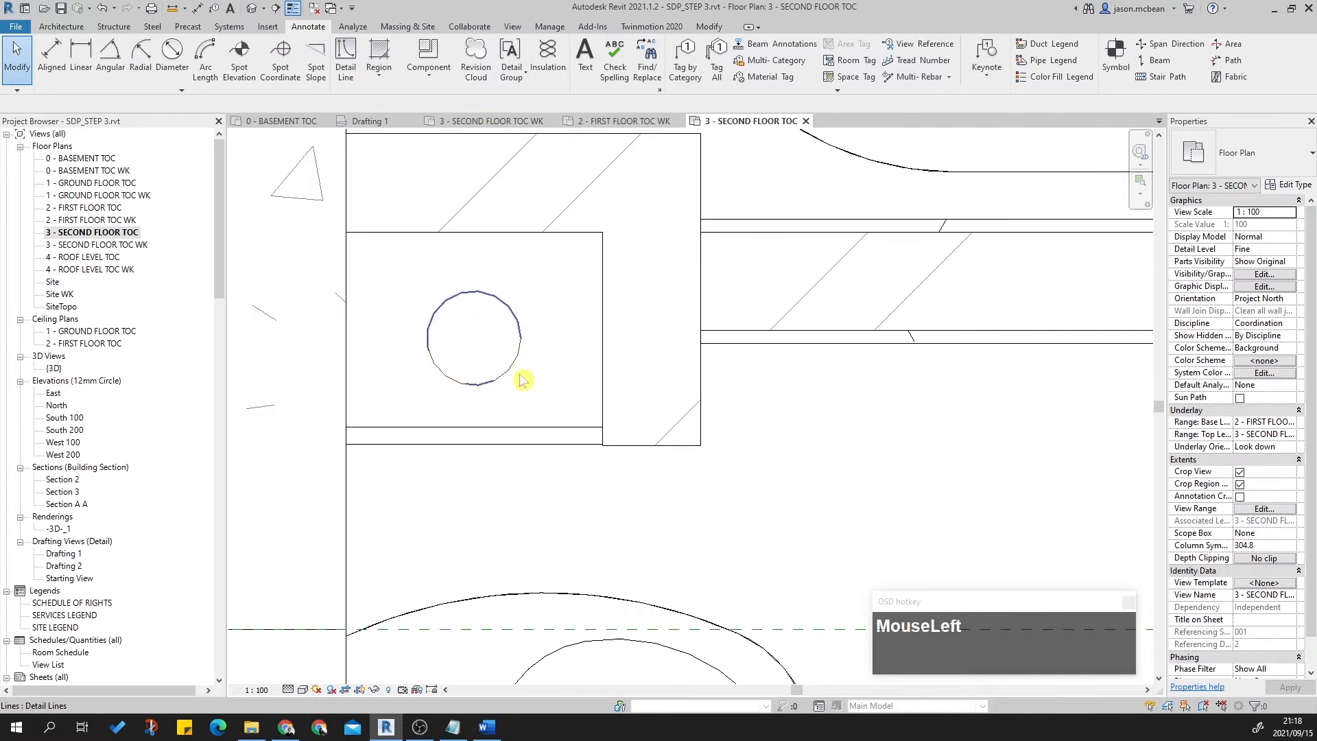
Move the rectangle from its lower corner to the duct leg's lower corner so their bottom edges line up.
{"action": "left_click", "coordinate": [505, 431]}
{"action": "scroll", "coordinate": [632, 455], "scroll_direction": "up", "scroll_amount": 2}
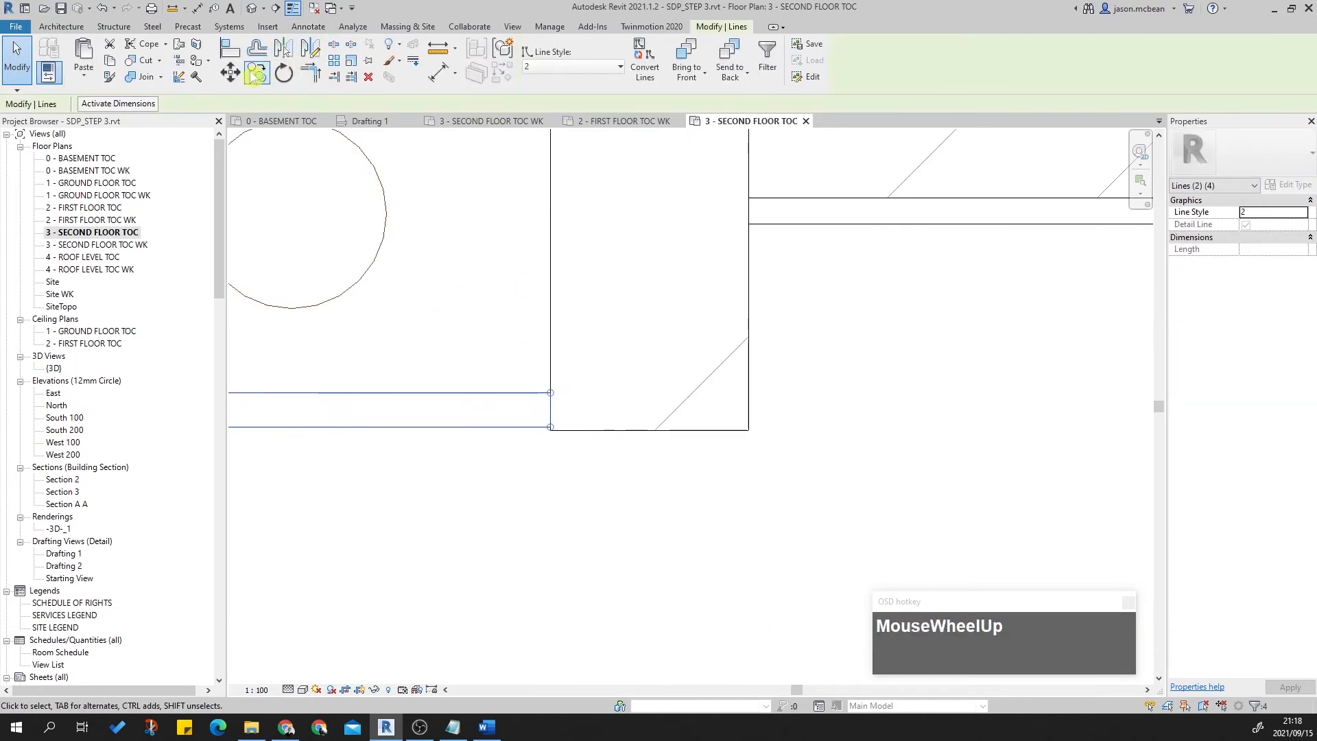
{"action": "left_click", "coordinate": [231, 72]}
{"action": "scroll", "coordinate": [521, 432], "scroll_direction": "up", "scroll_amount": 2}
{"action": "scroll", "coordinate": [574, 437], "scroll_direction": "up", "scroll_amount": 2}
{"action": "left_click", "coordinate": [606, 404]}
{"action": "scroll", "coordinate": [602, 412], "scroll_direction": "up", "scroll_amount": 2}
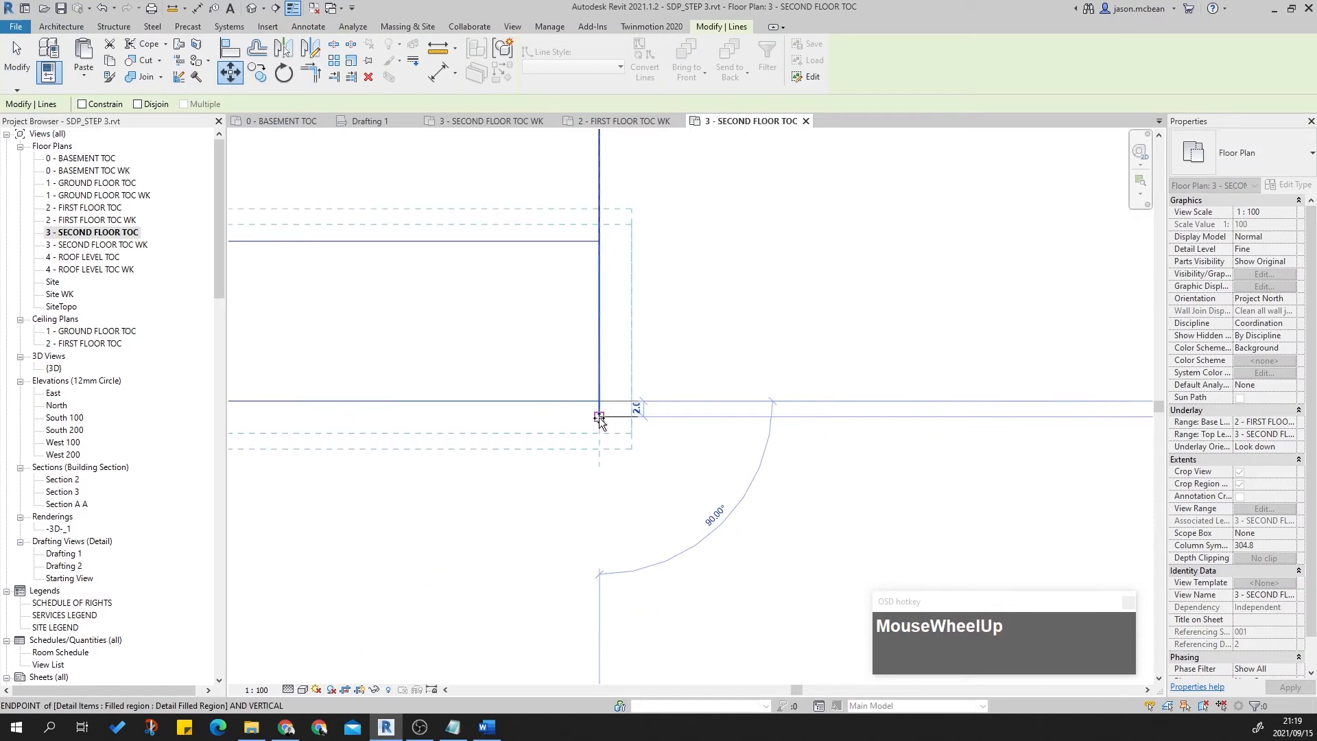
{"action": "left_click", "coordinate": [784, 423]}
{"action": "scroll", "coordinate": [792, 445], "scroll_direction": "down", "scroll_amount": 5}
{"action": "left_click", "coordinate": [770, 465]}
{"action": "middle_click_drag", "start_coordinate": [568, 438], "coordinate": [597, 453]}
{"action": "scroll", "coordinate": [498, 425], "scroll_direction": "up", "scroll_amount": 2}
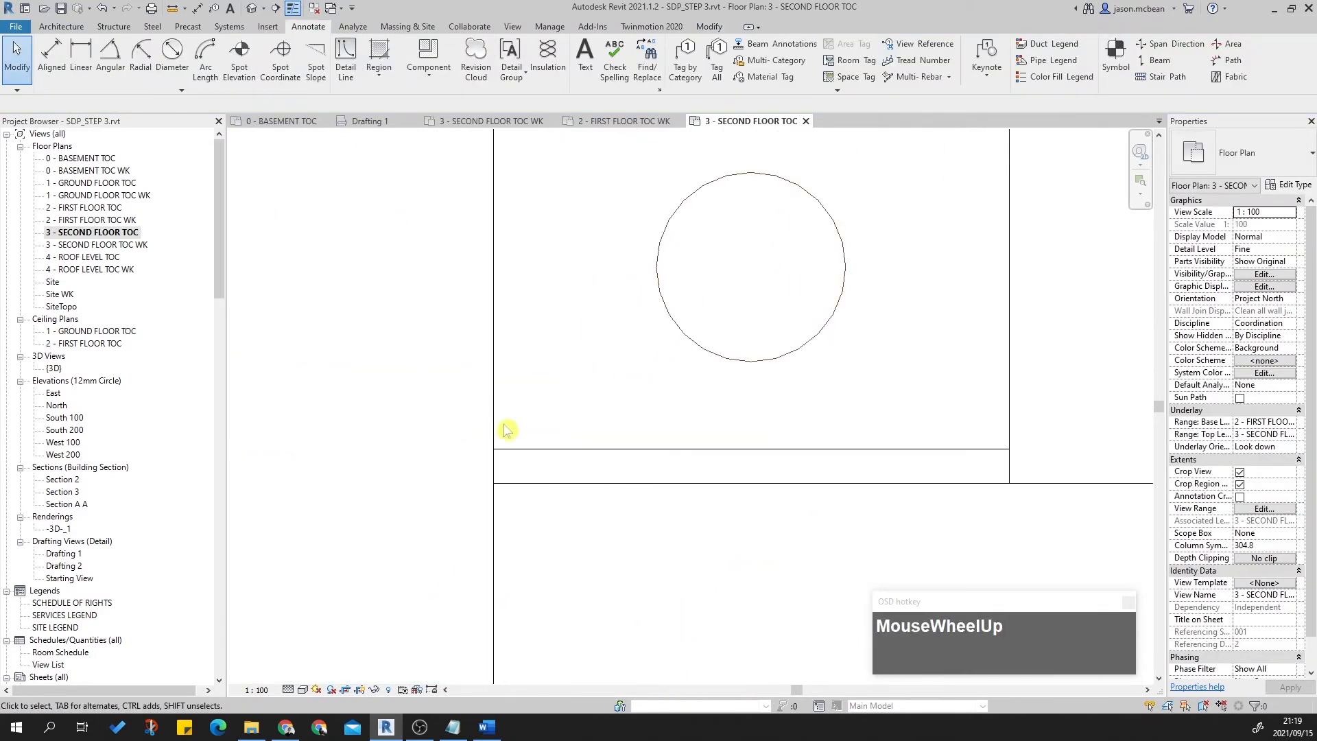
{"action": "scroll", "coordinate": [672, 491], "scroll_direction": "down", "scroll_amount": 3}
{"action": "scroll", "coordinate": [800, 505], "scroll_direction": "up", "scroll_amount": 3}
{"action": "scroll", "coordinate": [706, 490], "scroll_direction": "down", "scroll_amount": 3}
{"action": "scroll", "coordinate": [698, 491], "scroll_direction": "up", "scroll_amount": 2}
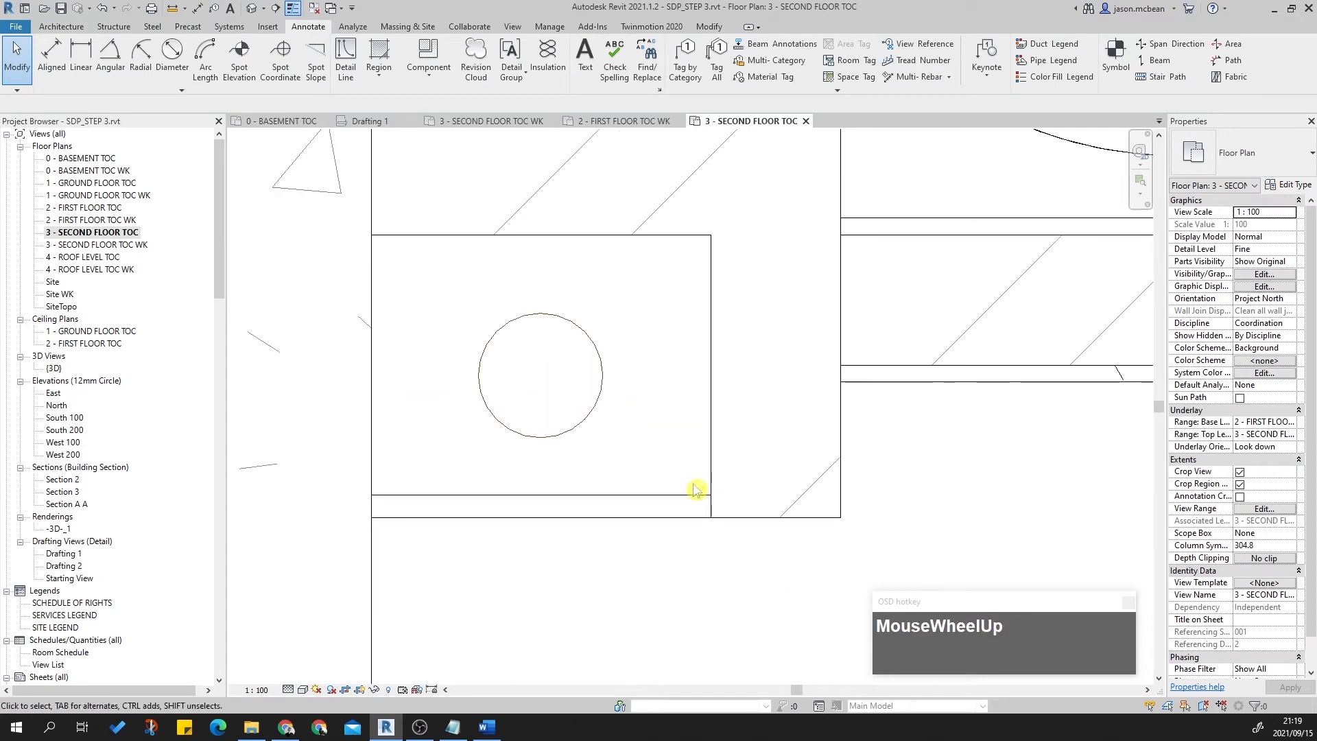
Place a Detail_Items_Timber_Stud 50x100mm detail component inside the duct, between the drainage circle and the vertical leg.
{"action": "key", "text": "Escape"}
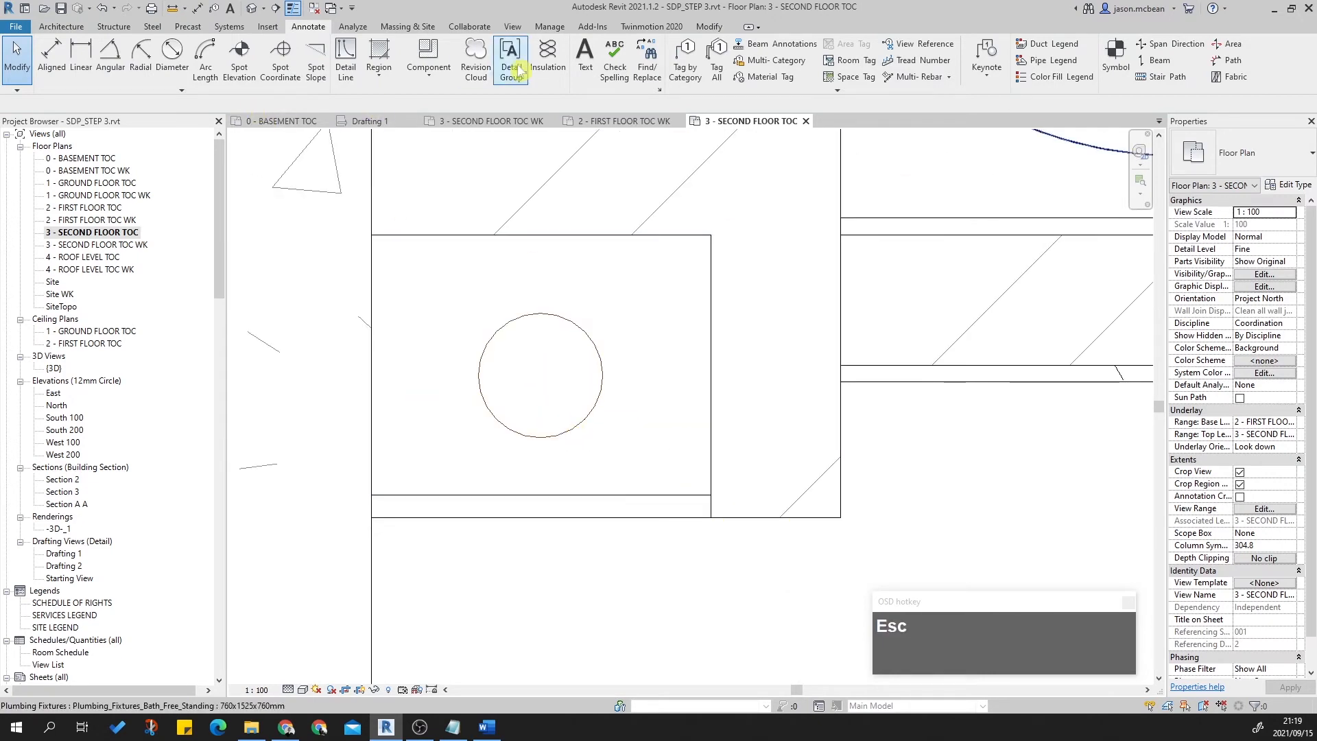
{"action": "left_click", "coordinate": [377, 53]}
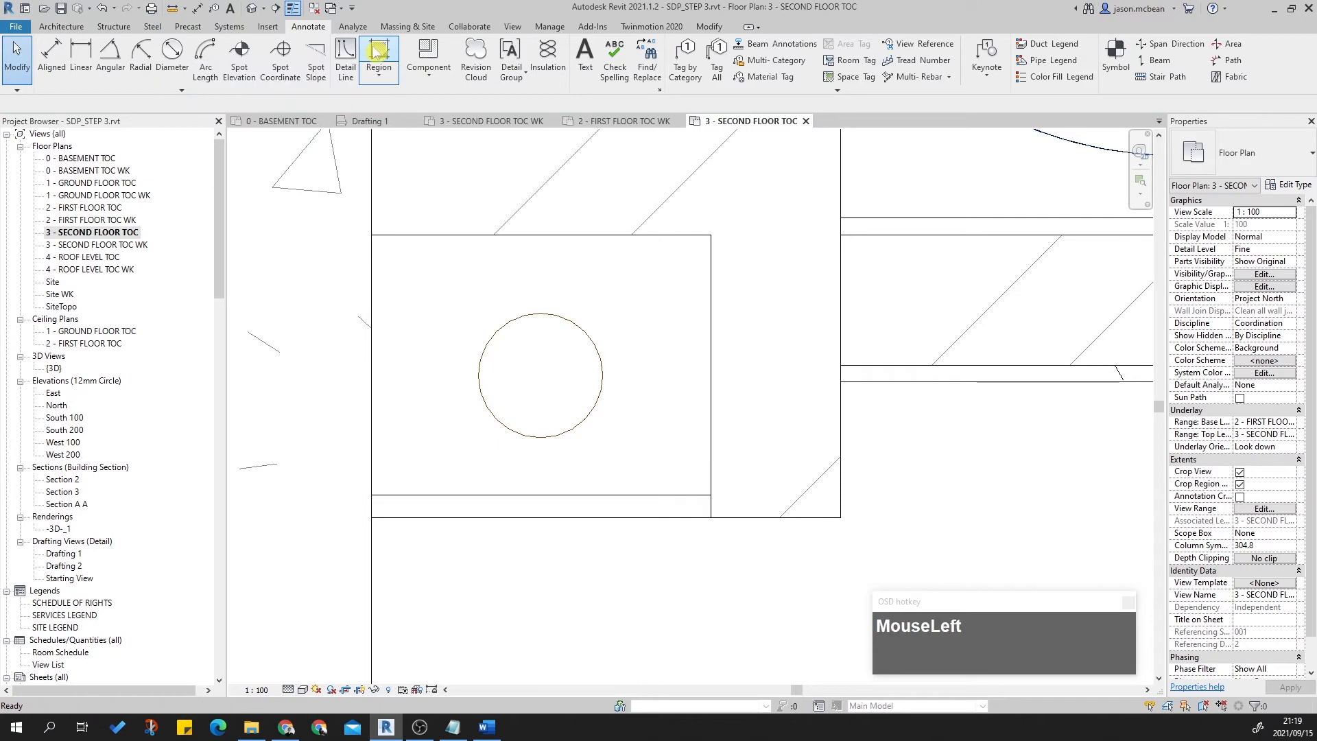
{"action": "key", "text": "Escape"}
{"action": "left_click", "coordinate": [534, 48]}
{"action": "left_click", "coordinate": [427, 55]}
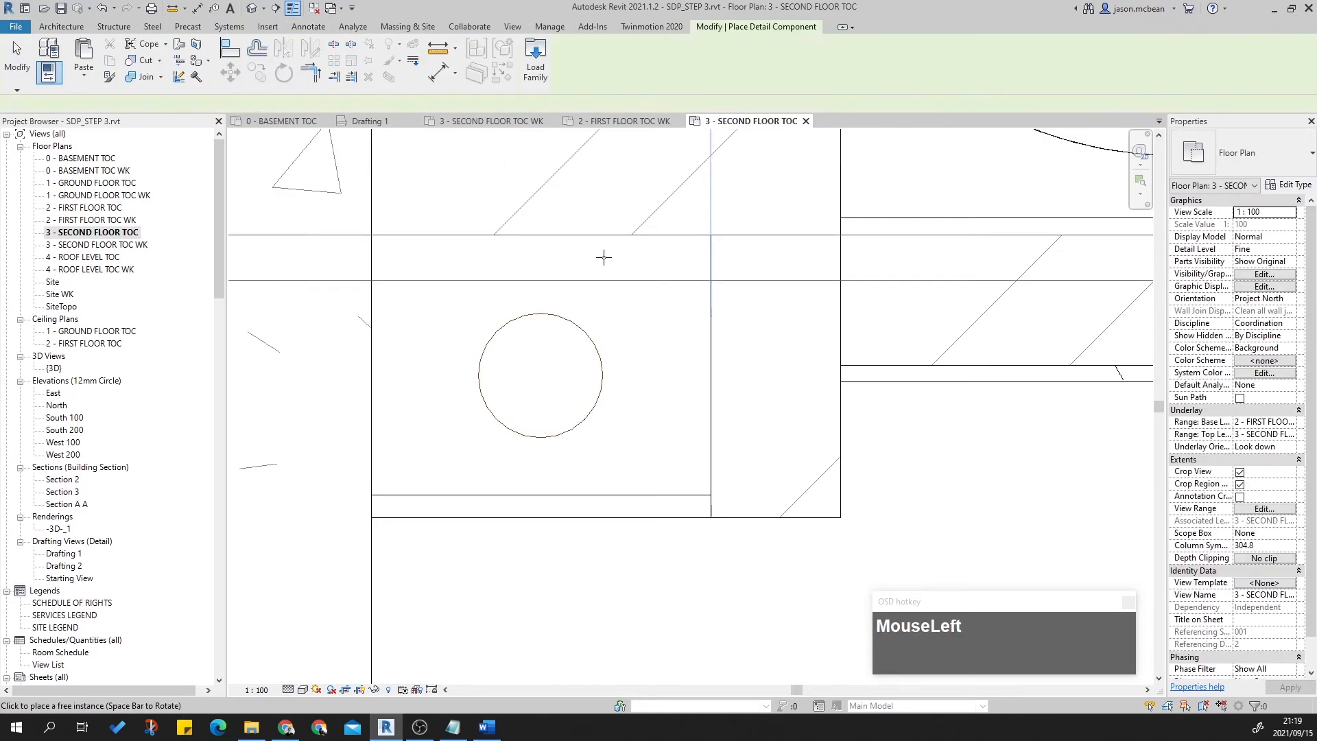
{"action": "left_click", "coordinate": [1220, 168]}
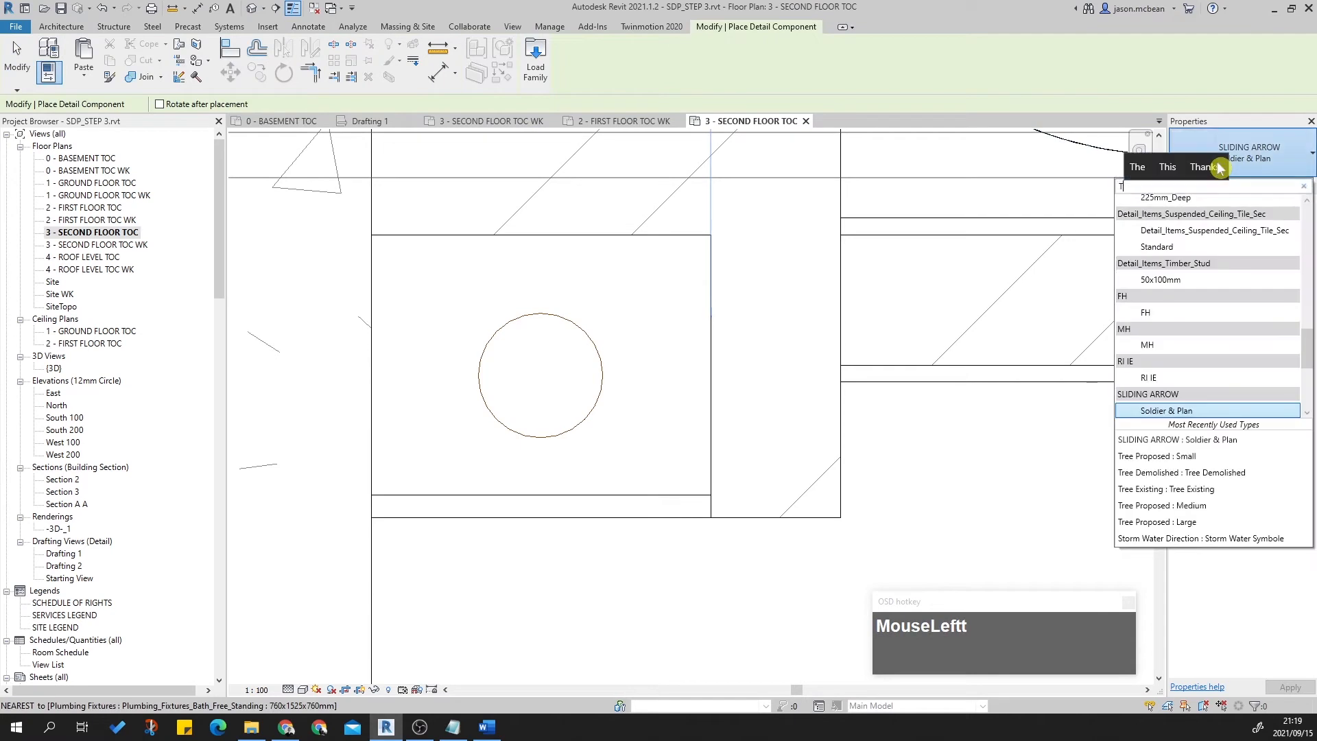
{"action": "type", "text": "T"}
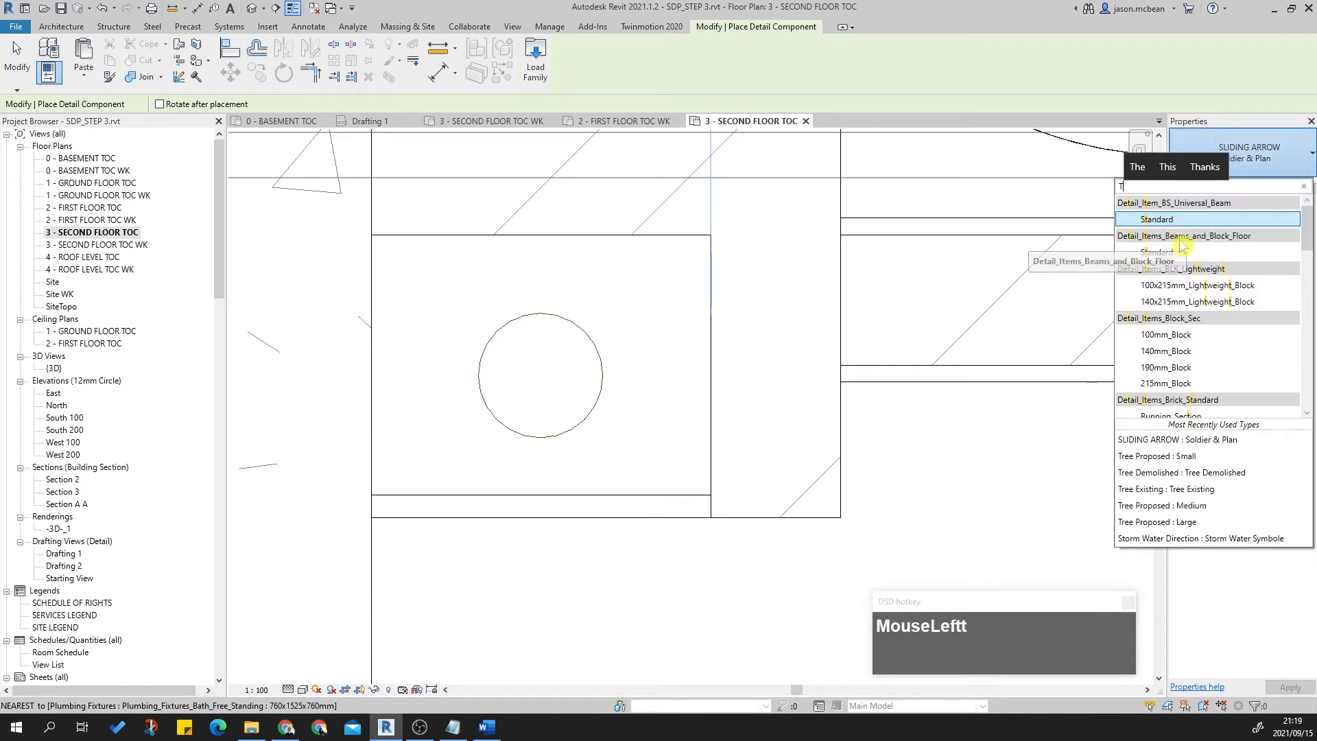
{"action": "type", "text": "IM"}
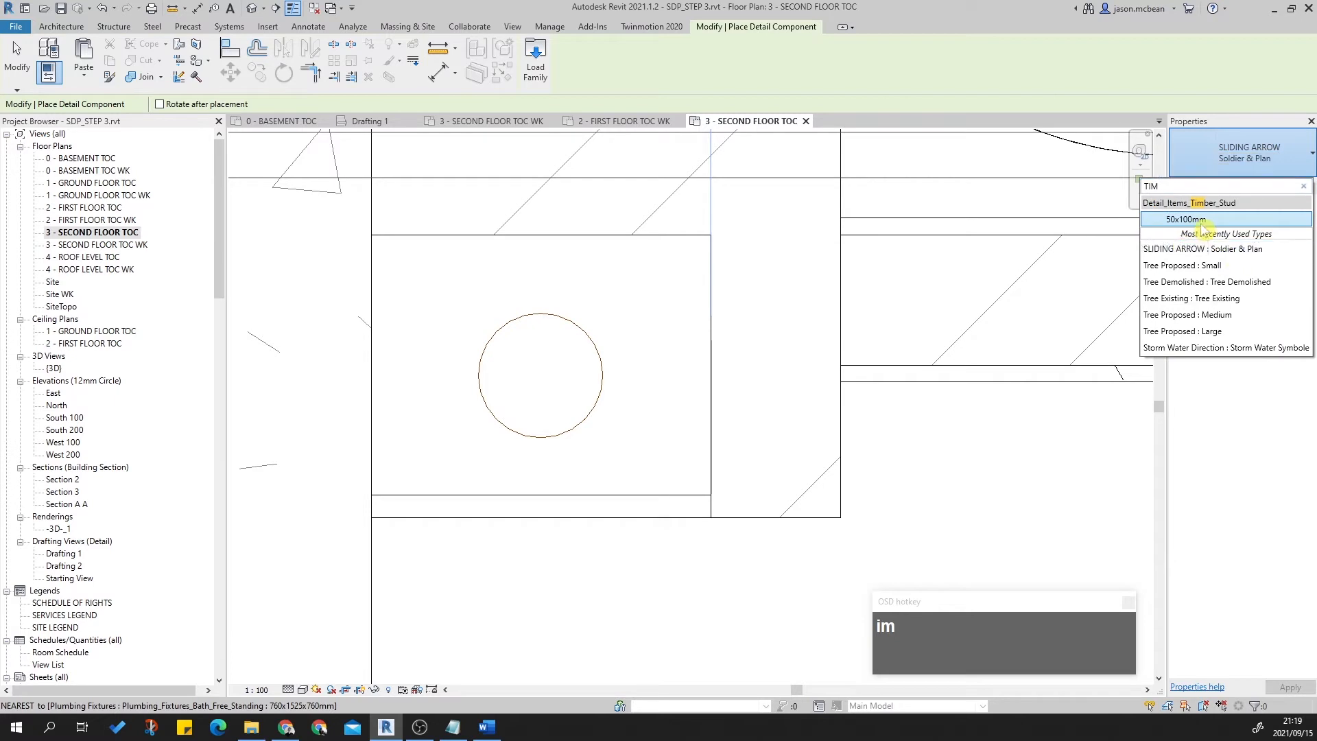
{"action": "left_click", "coordinate": [1197, 220]}
{"action": "scroll", "coordinate": [637, 434], "scroll_direction": "up", "scroll_amount": 2}
{"action": "left_click", "coordinate": [679, 314]}
{"action": "scroll", "coordinate": [720, 377], "scroll_direction": "down", "scroll_amount": 3}
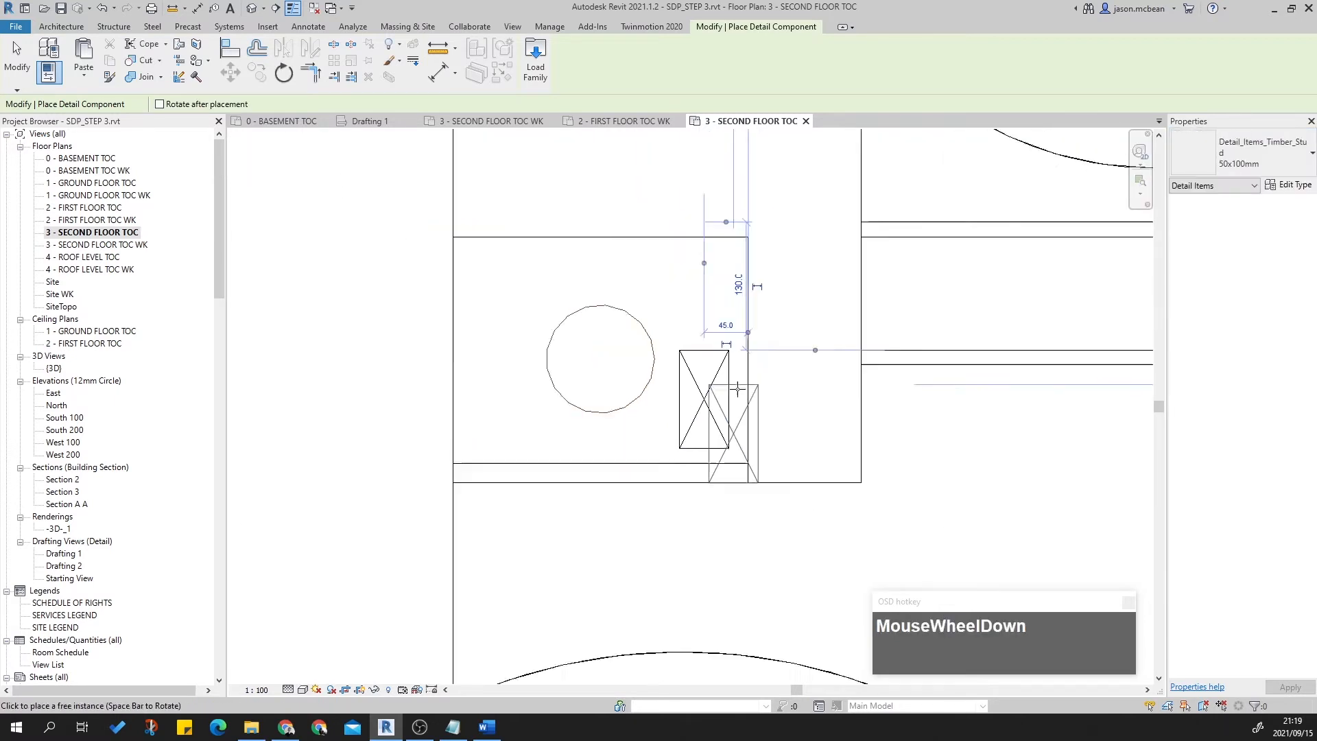
{"action": "key", "text": "Escape"}
Open the placed timber stud's family for editing and check which subcategories are available for its lines.
{"action": "left_click", "coordinate": [699, 416]}
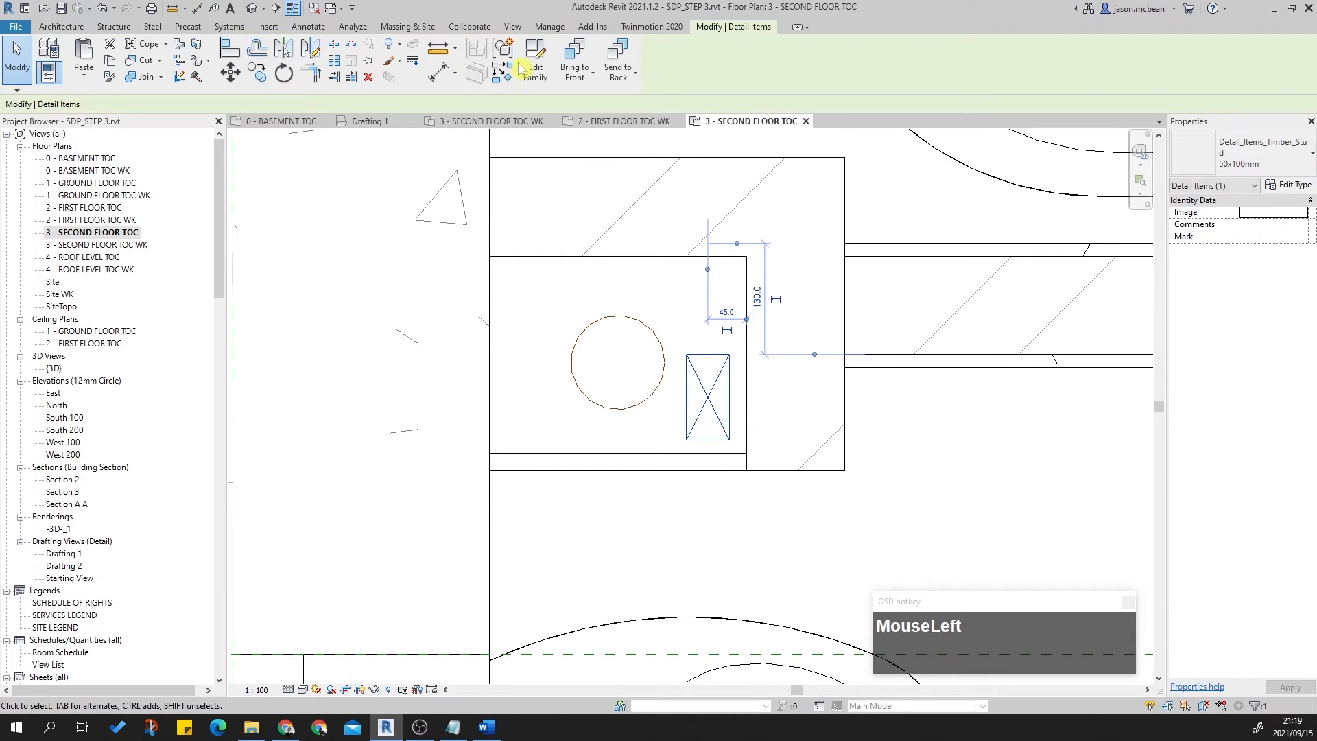
{"action": "left_click", "coordinate": [533, 64]}
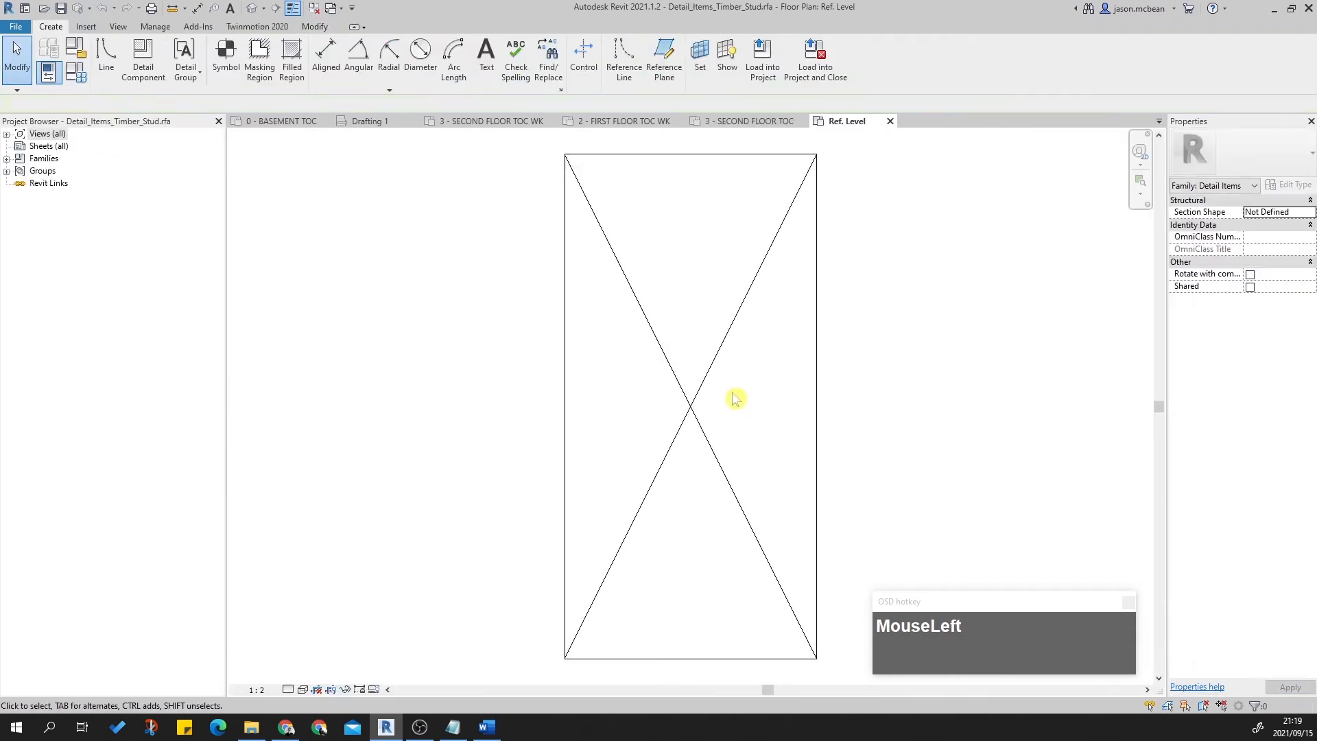
{"action": "key", "text": "Tab"}
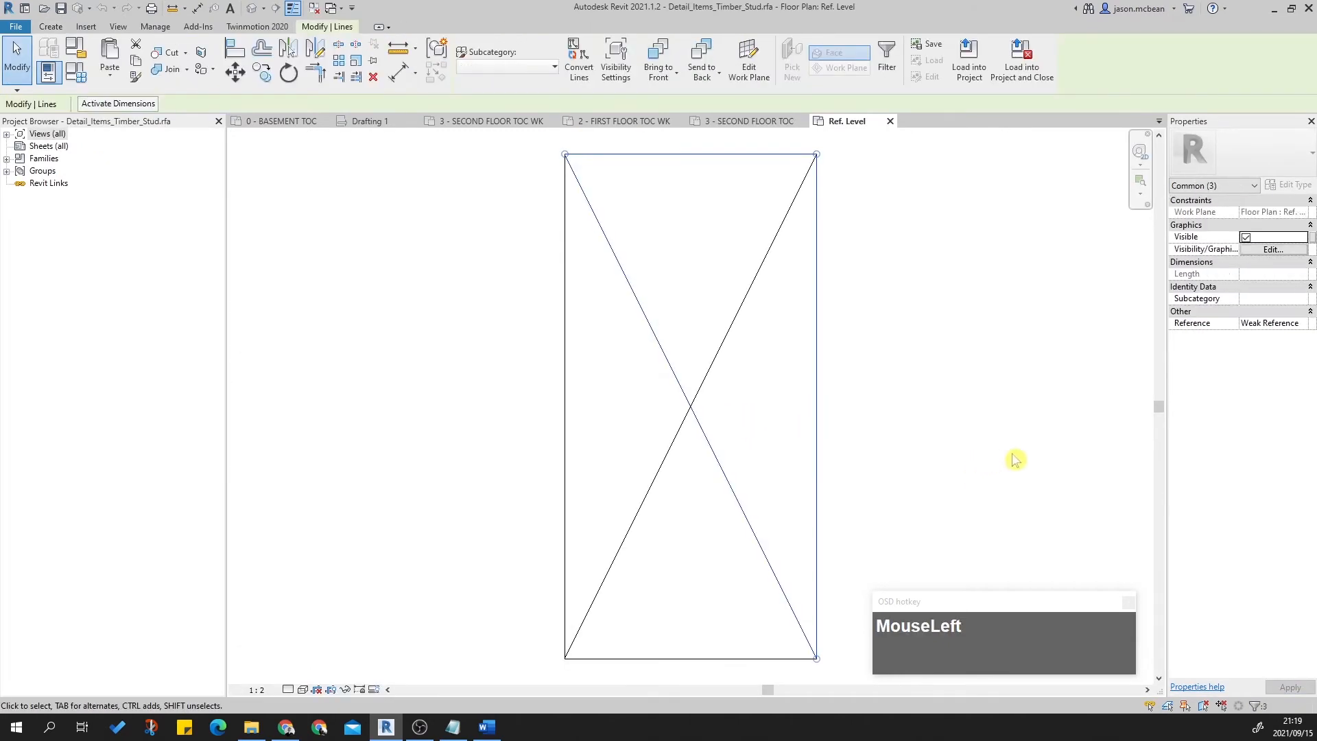
{"action": "left_click", "coordinate": [1306, 291]}
{"action": "left_click", "coordinate": [1300, 288]}
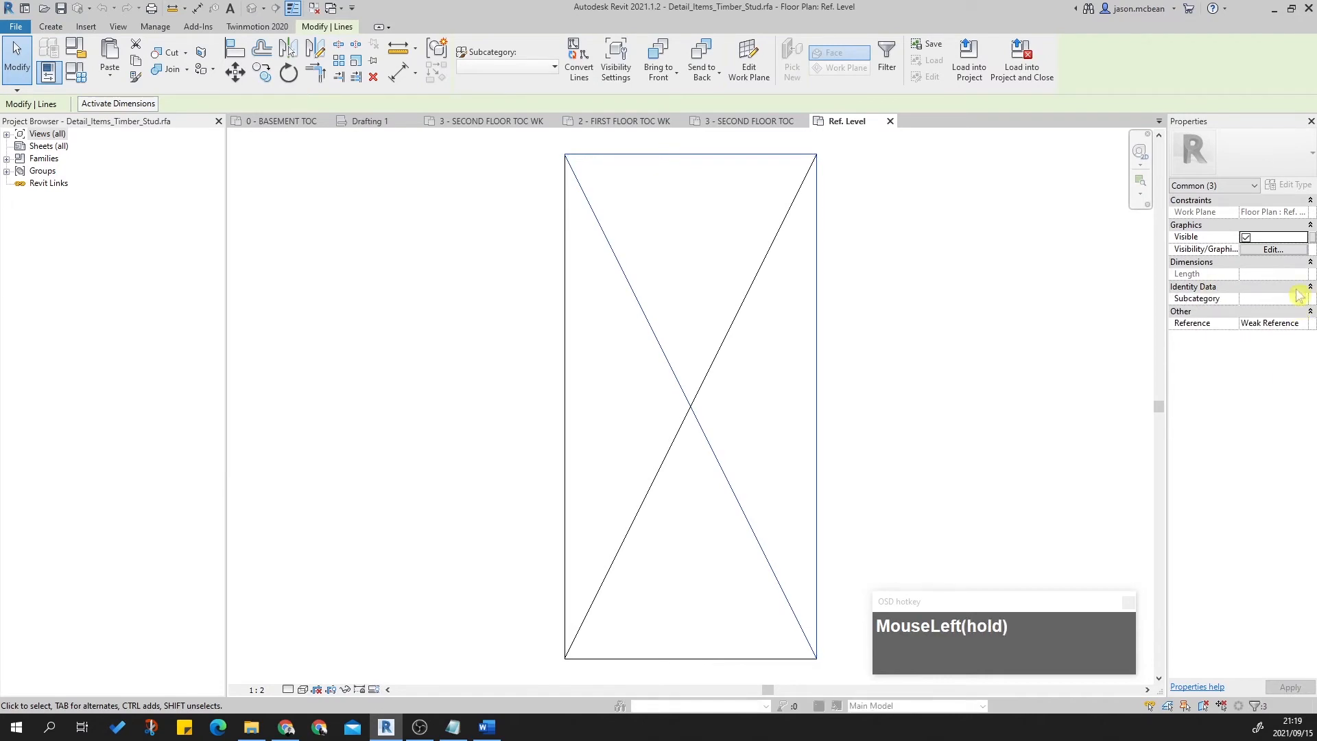
{"action": "left_click", "coordinate": [1303, 300]}
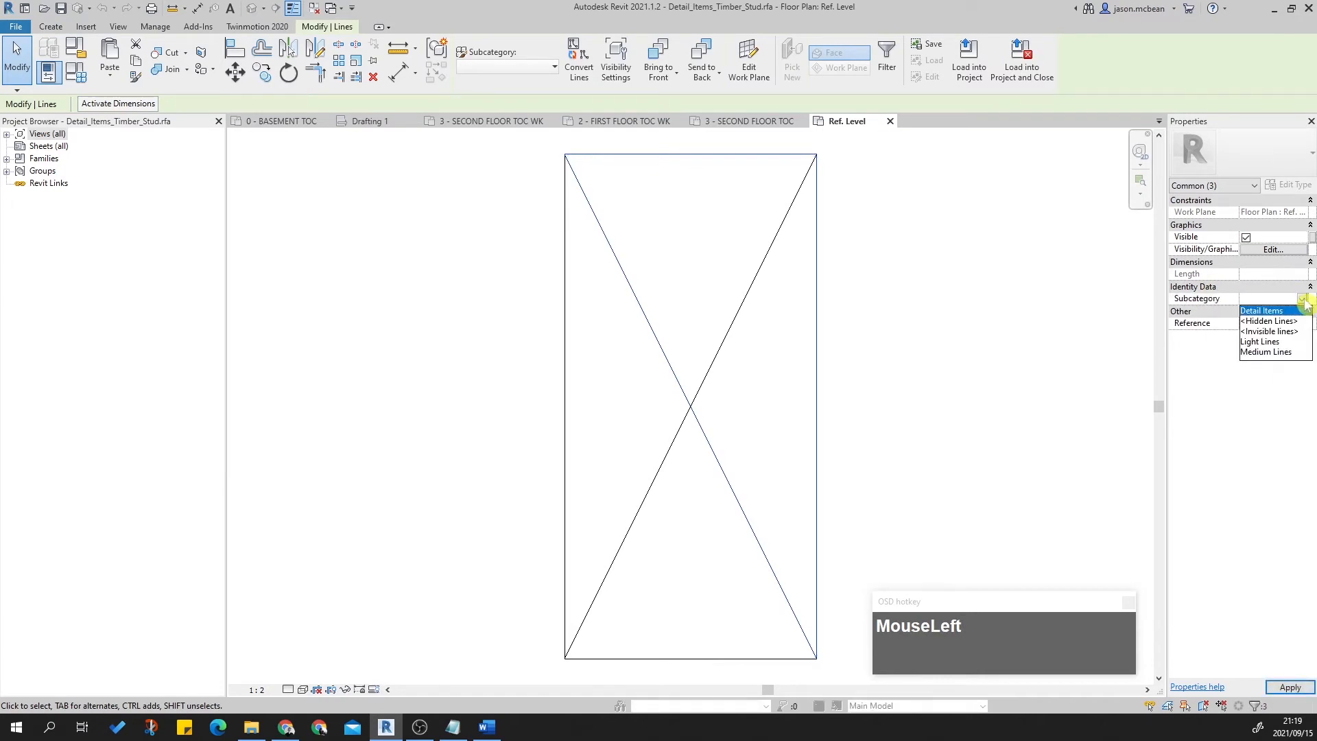
{"action": "left_click", "coordinate": [1302, 300]}
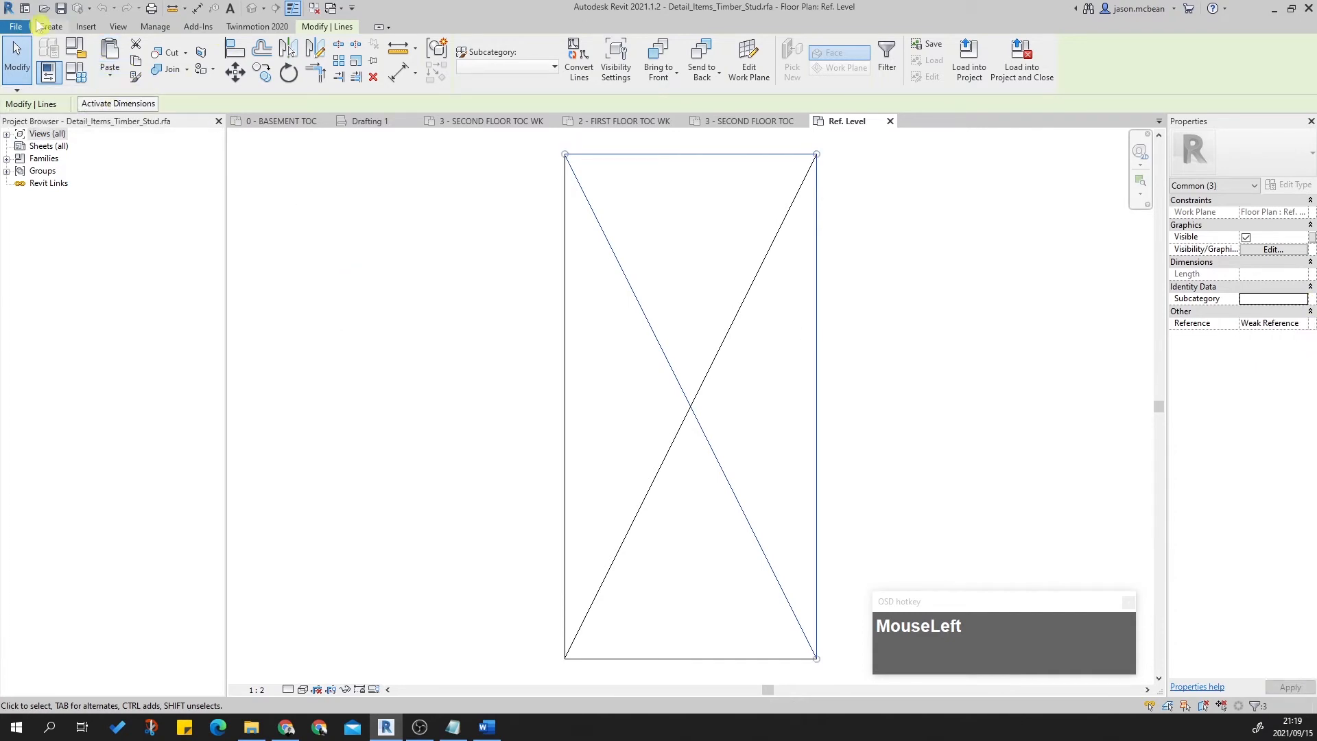
Create a Detail Items subcategory named TIMBER SEC in the family's object styles with projection line weight 4.
{"action": "left_click", "coordinate": [153, 26]}
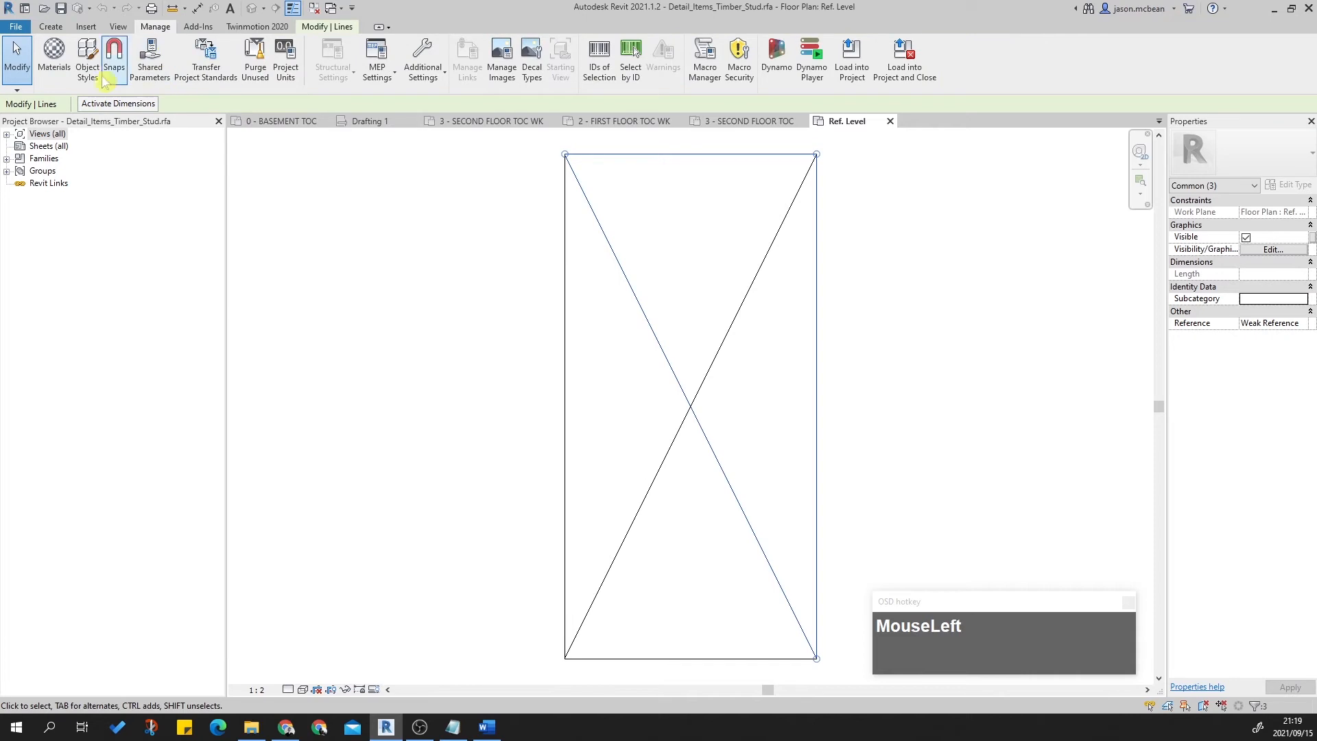
{"action": "left_click", "coordinate": [87, 59]}
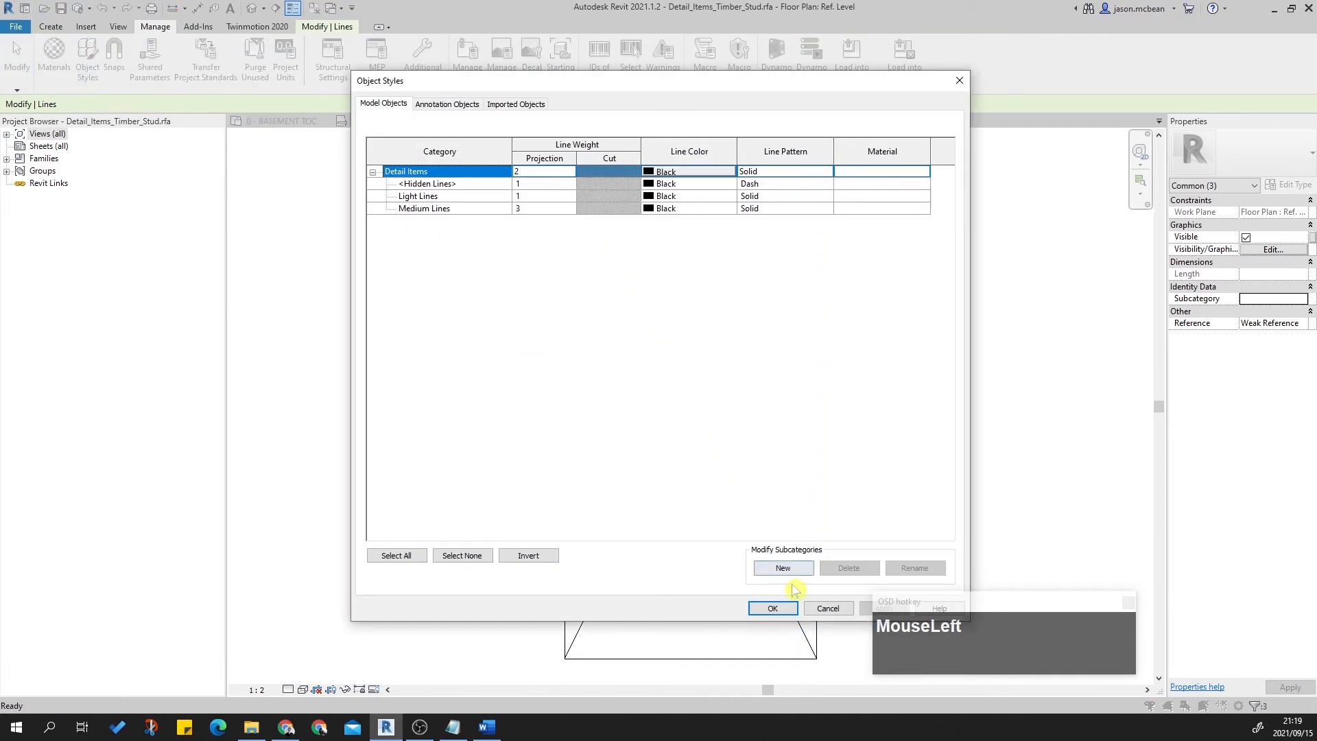
{"action": "left_click", "coordinate": [784, 568]}
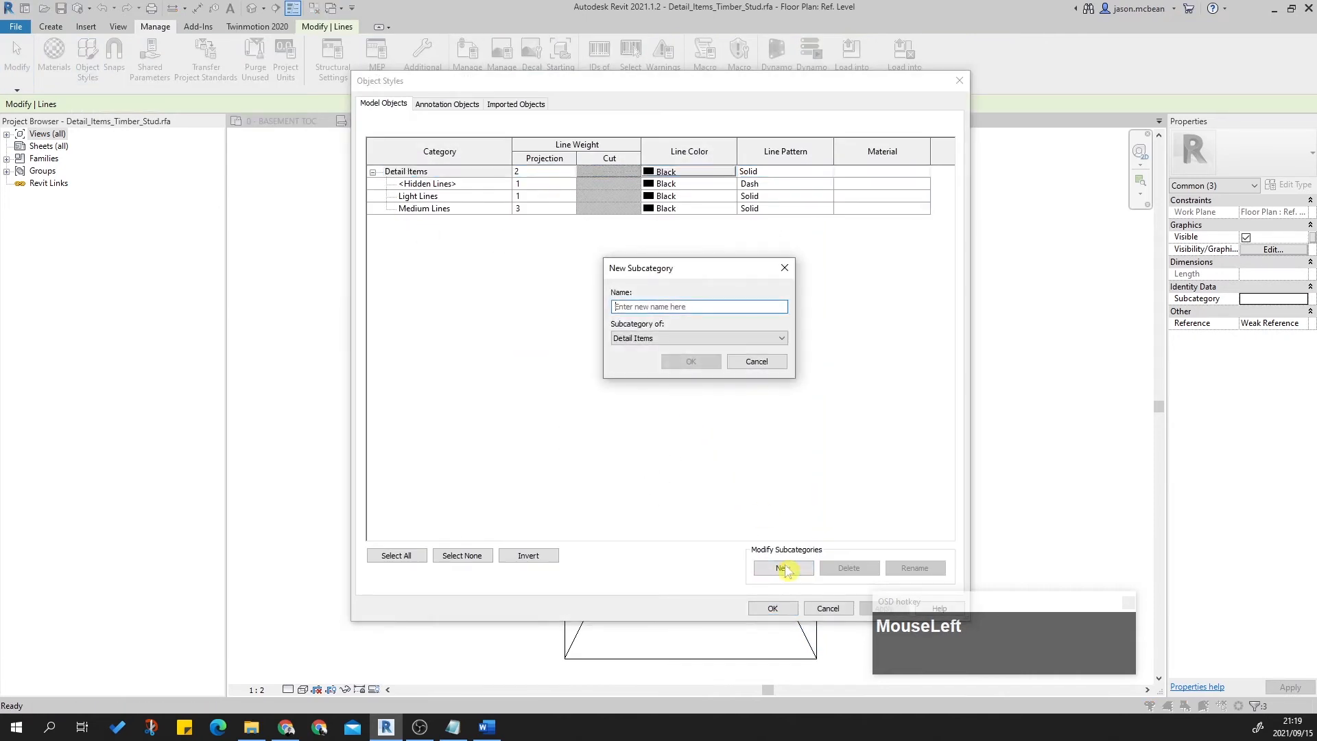
{"action": "type", "text": "TIMBER "}
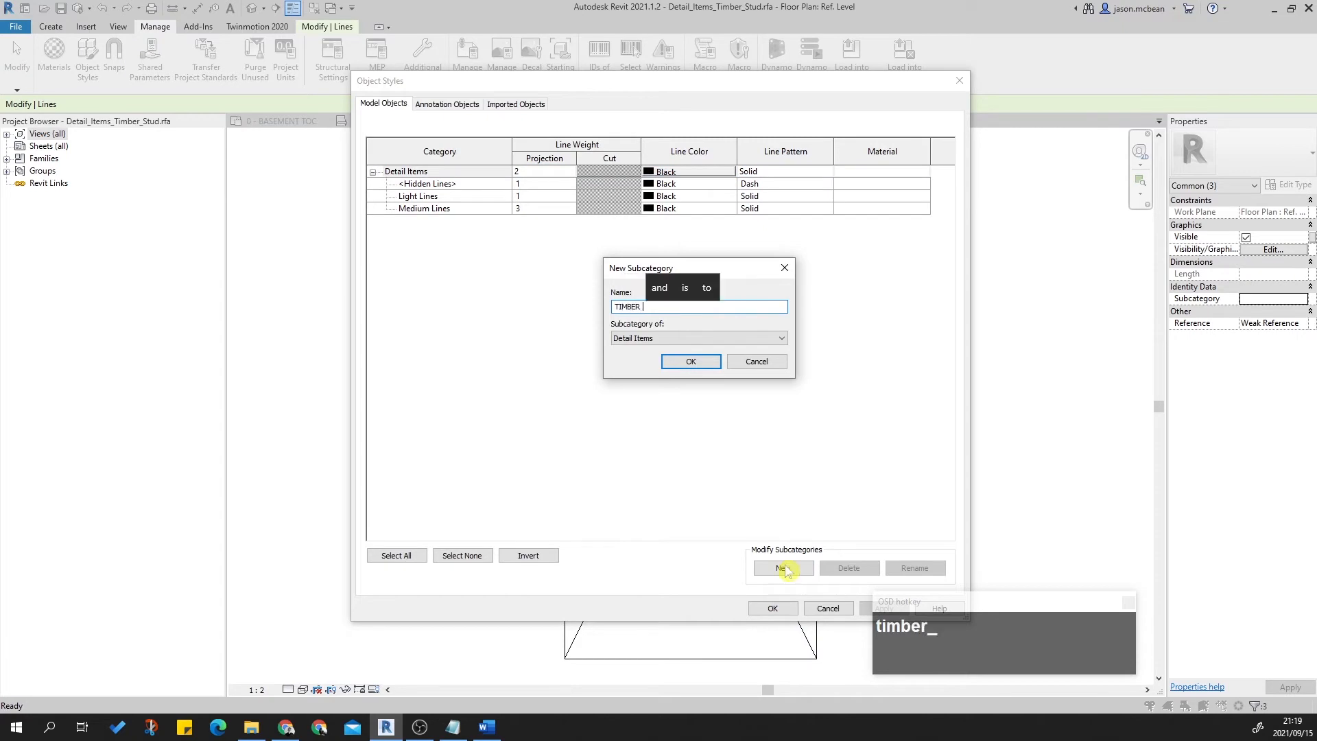
{"action": "type", "text": "SEC"}
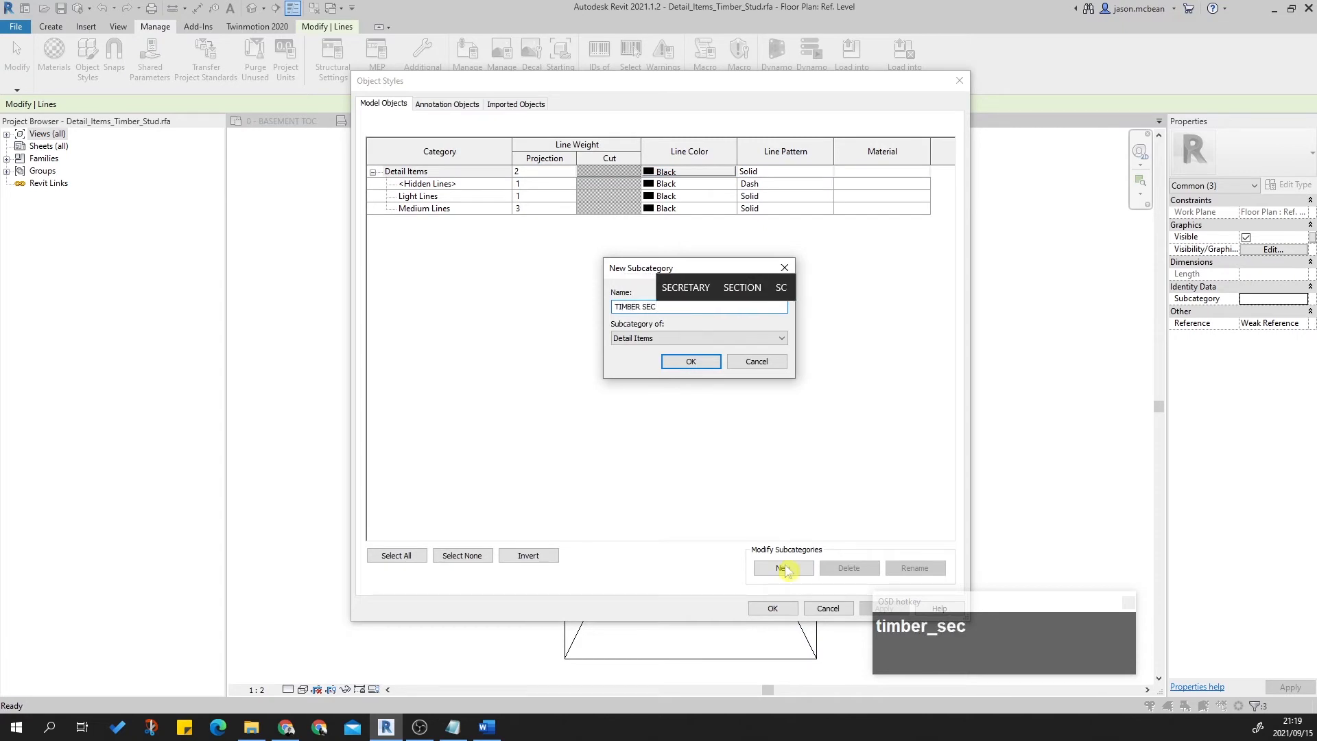
{"action": "left_click", "coordinate": [696, 362]}
{"action": "type", "text": "4"}
Add a Detail Items subcategory named HATCH LINE with line color RGB 128-128-128 and apply the object styles.
{"action": "left_click", "coordinate": [790, 569]}
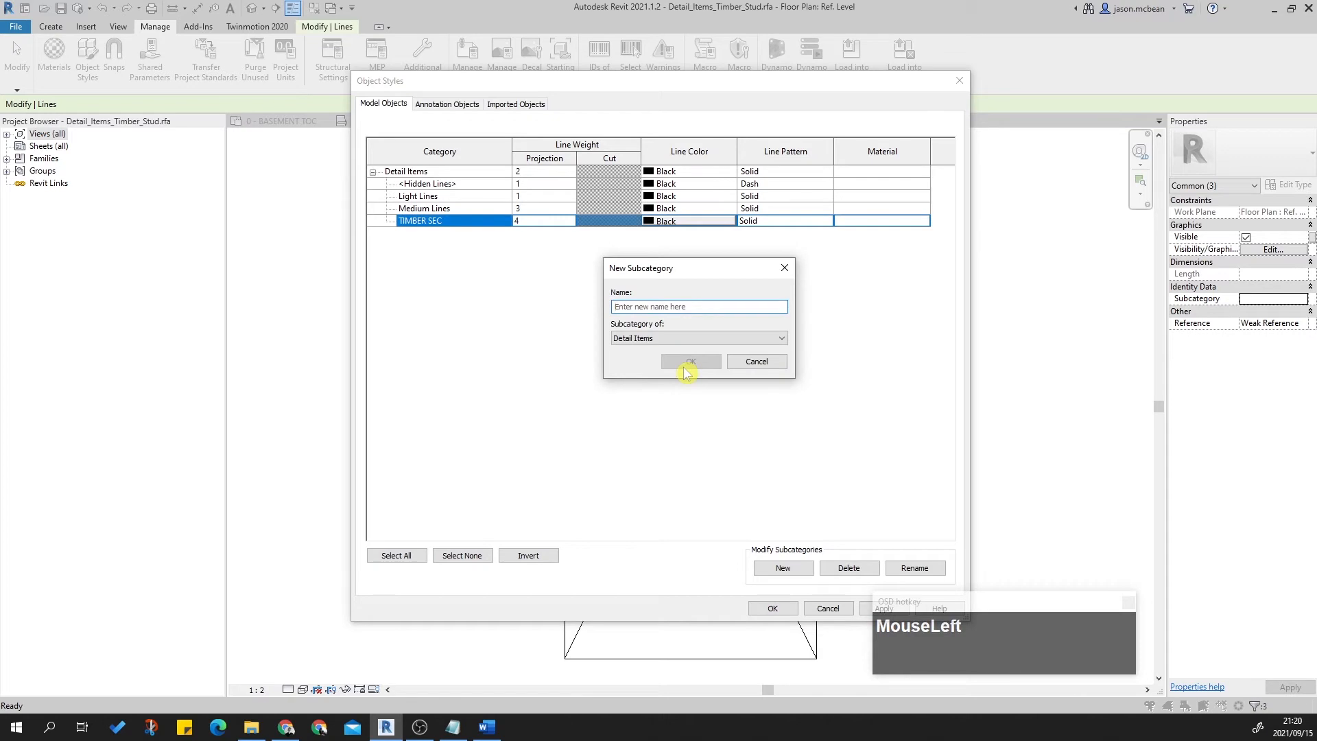
{"action": "type", "text": "HATCH"}
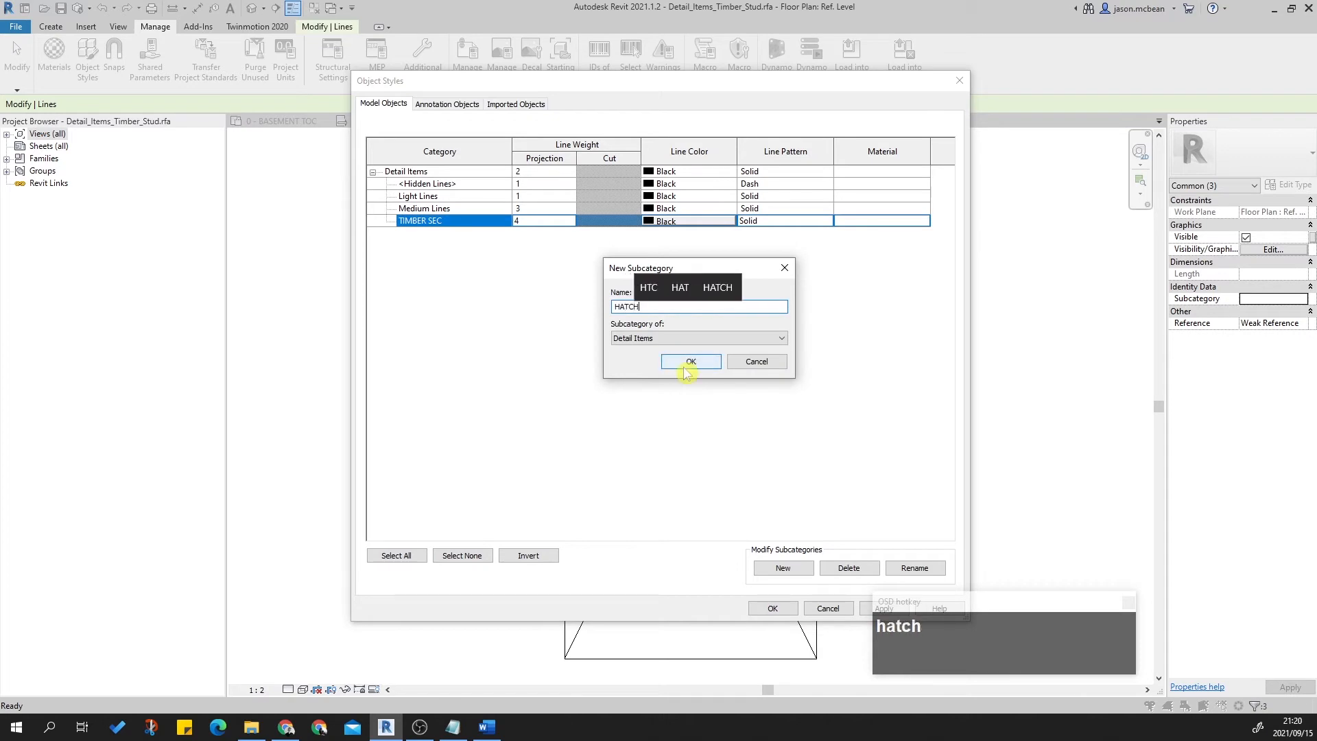
{"action": "type", "text": " LINE"}
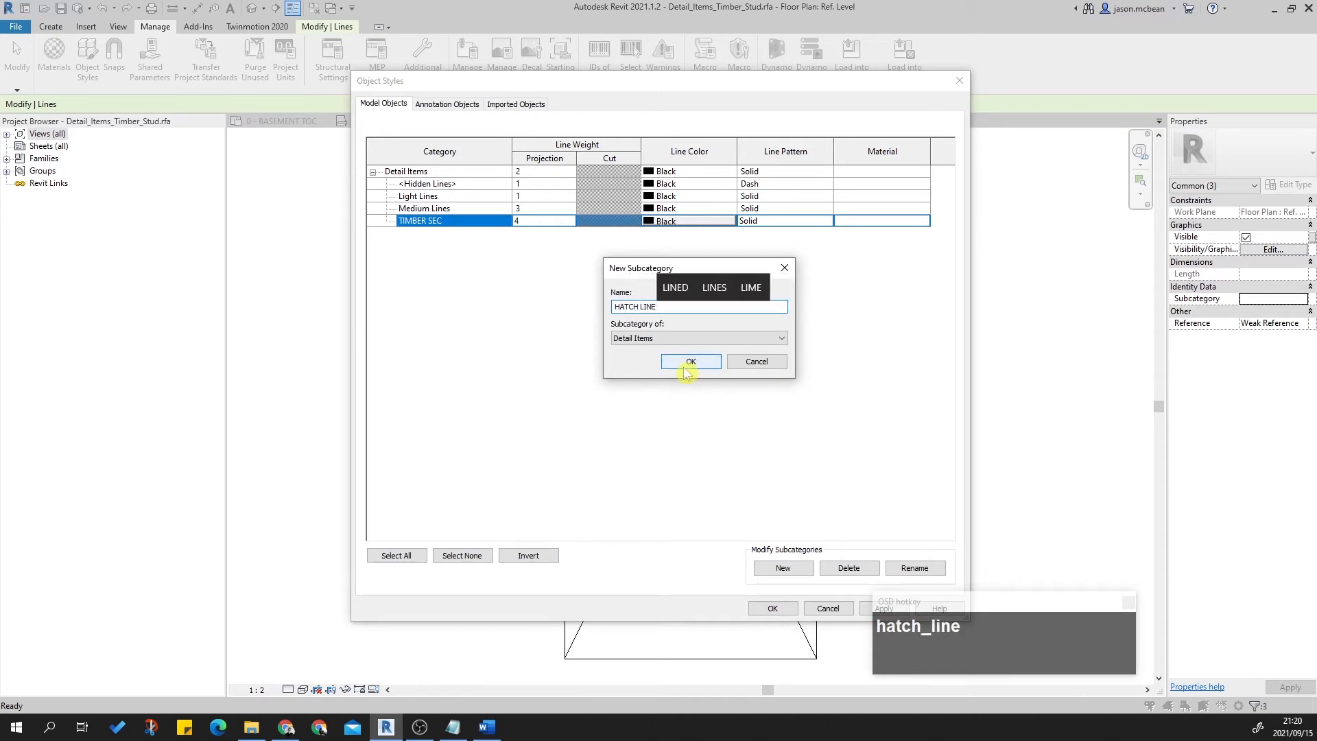
{"action": "key", "text": "Return"}
{"action": "left_click", "coordinate": [674, 198]}
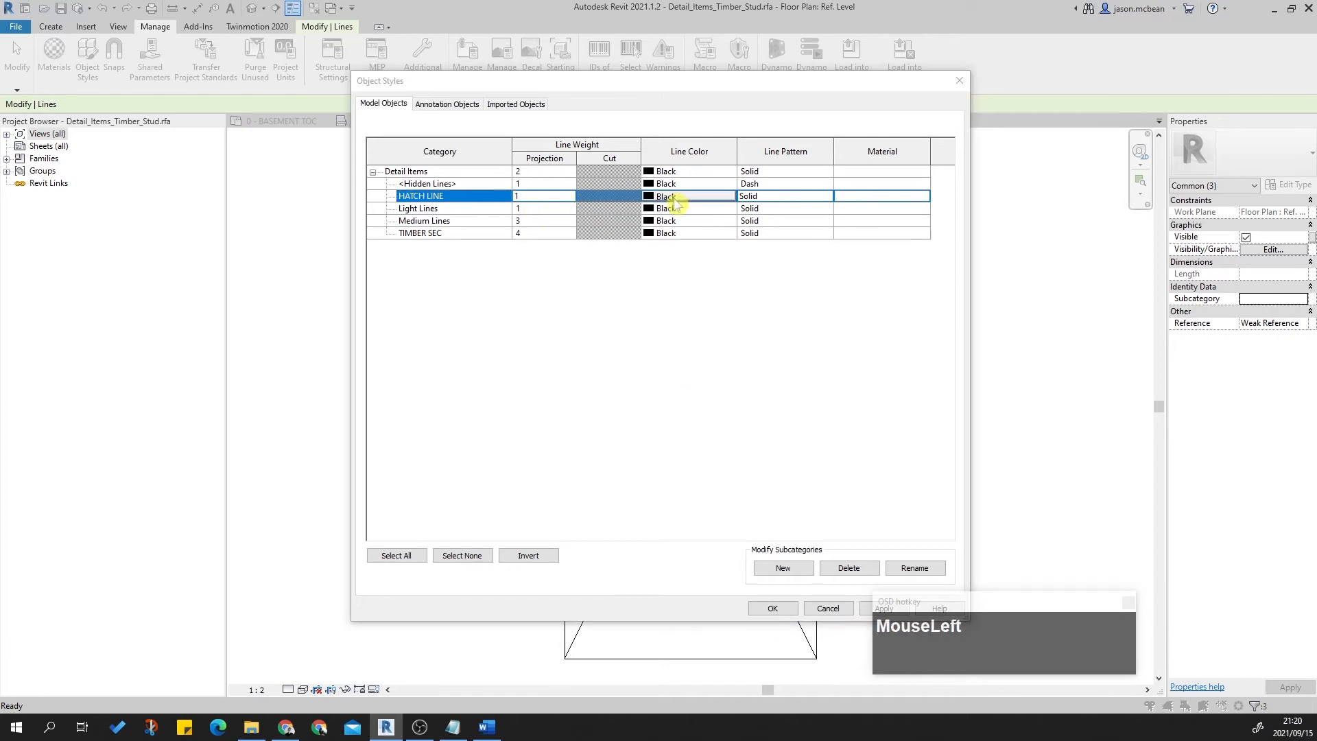
{"action": "left_click", "coordinate": [572, 329]}
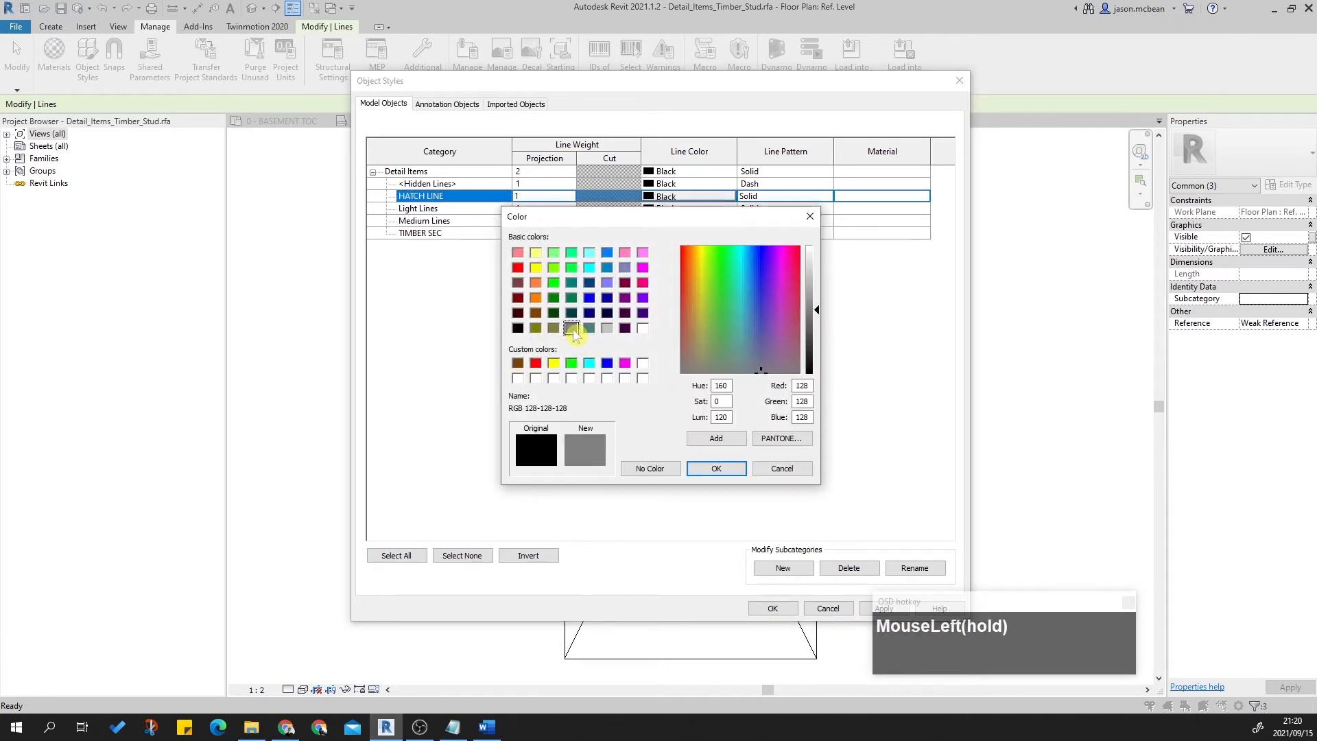
{"action": "left_click", "coordinate": [698, 474]}
{"action": "left_click", "coordinate": [827, 608]}
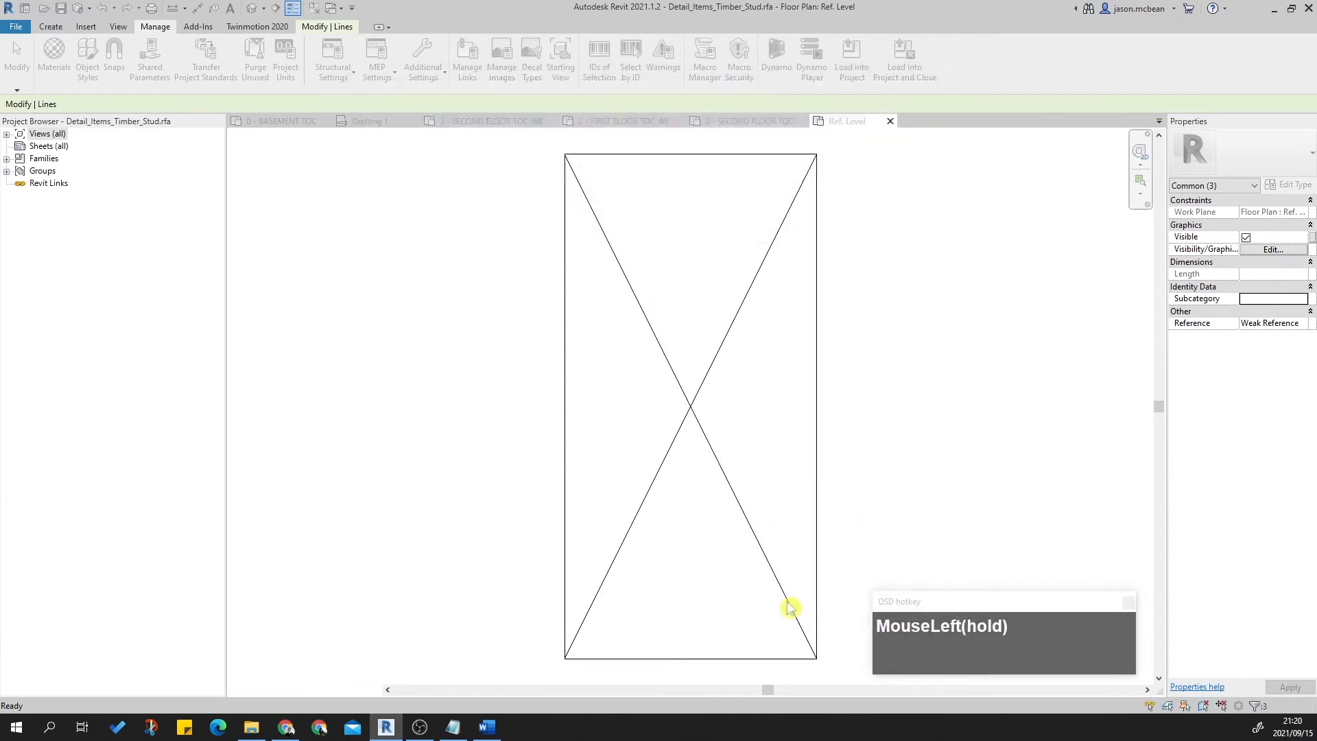
Assign the stud's two crossing diagonal lines to the HATCH LINE subcategory.
{"action": "left_click", "coordinate": [620, 400]}
{"action": "left_click_drag", "start_coordinate": [752, 442], "coordinate": [657, 371]}
{"action": "left_click", "coordinate": [1309, 288]}
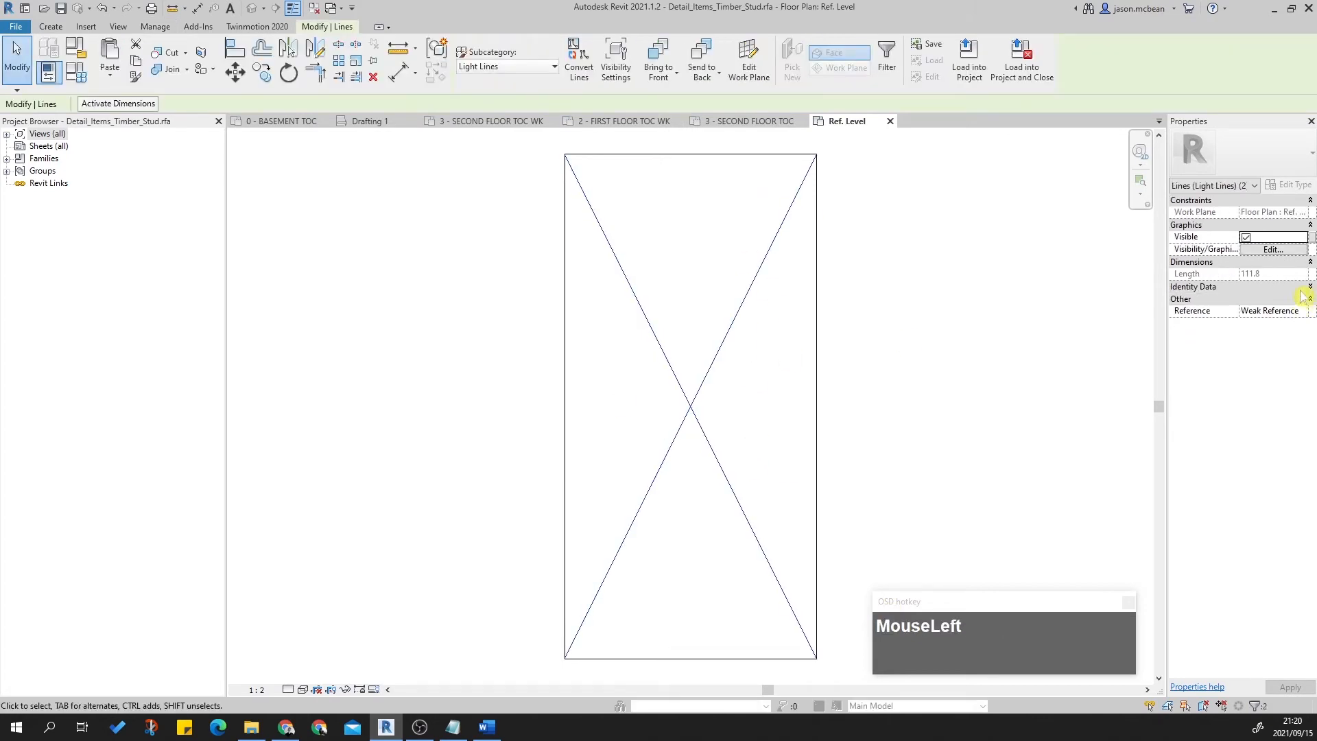
{"action": "left_click", "coordinate": [1303, 288]}
{"action": "left_click", "coordinate": [1301, 300]}
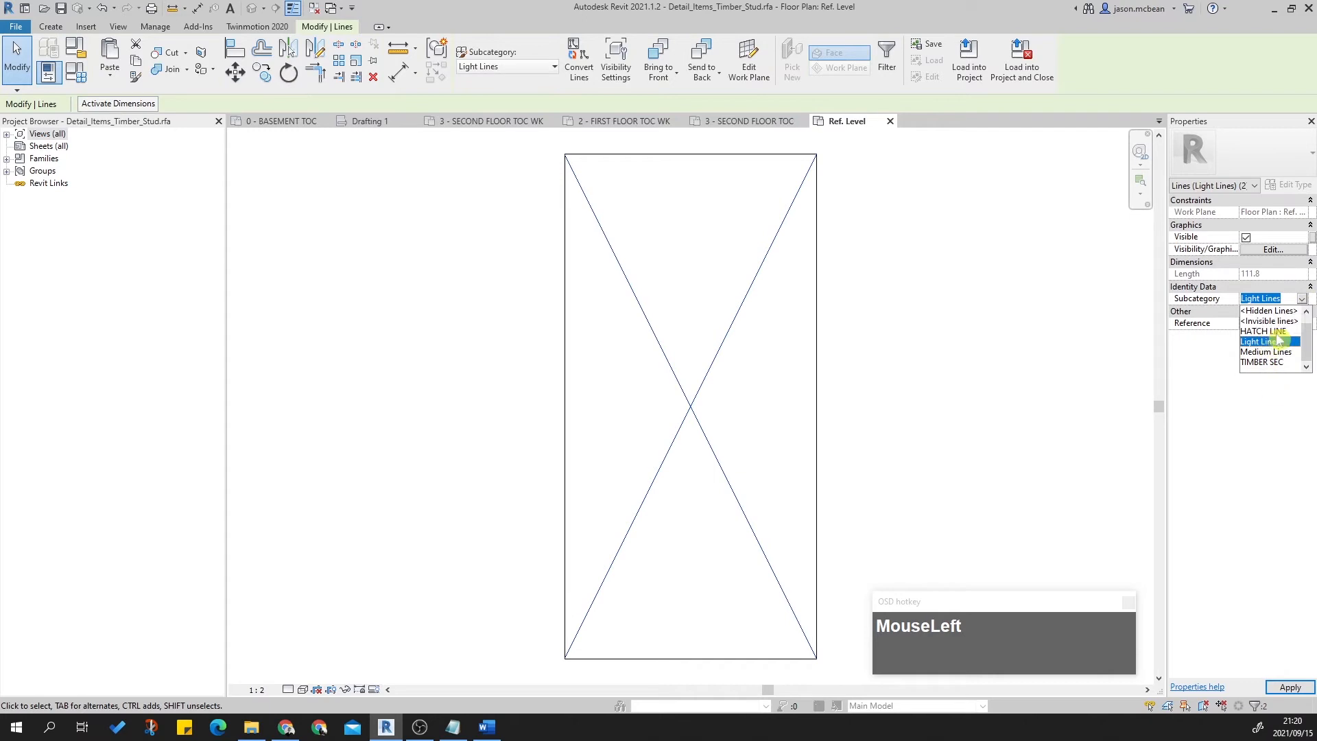
{"action": "left_click", "coordinate": [1272, 342]}
{"action": "key", "text": "Escape"}
Assign the stud's rectangular outline to the TIMBER SEC subcategory and load the edited family back into the project.
{"action": "key", "text": "Tab"}
{"action": "left_click", "coordinate": [820, 403]}
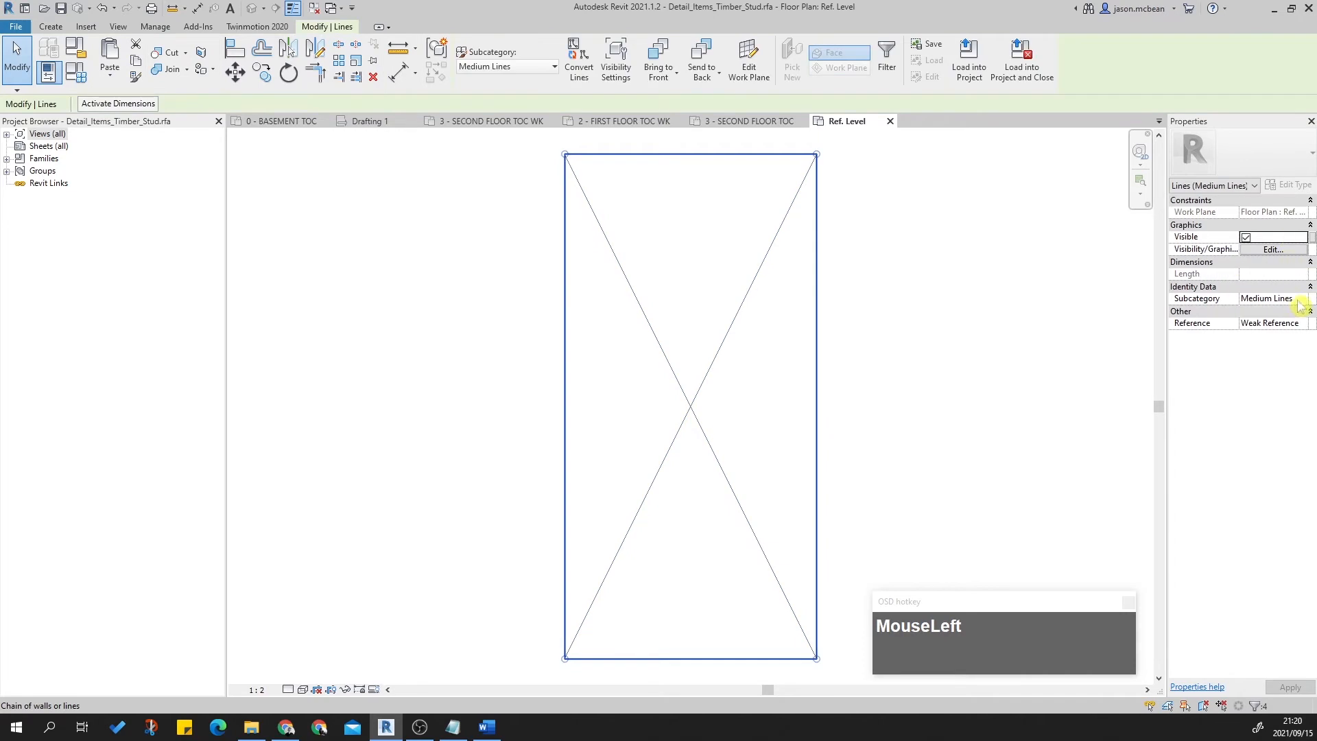
{"action": "left_click", "coordinate": [1297, 299]}
{"action": "left_click", "coordinate": [1302, 299]}
{"action": "left_click", "coordinate": [1260, 362]}
{"action": "key", "text": "Escape"}
{"action": "left_click", "coordinate": [472, 62]}
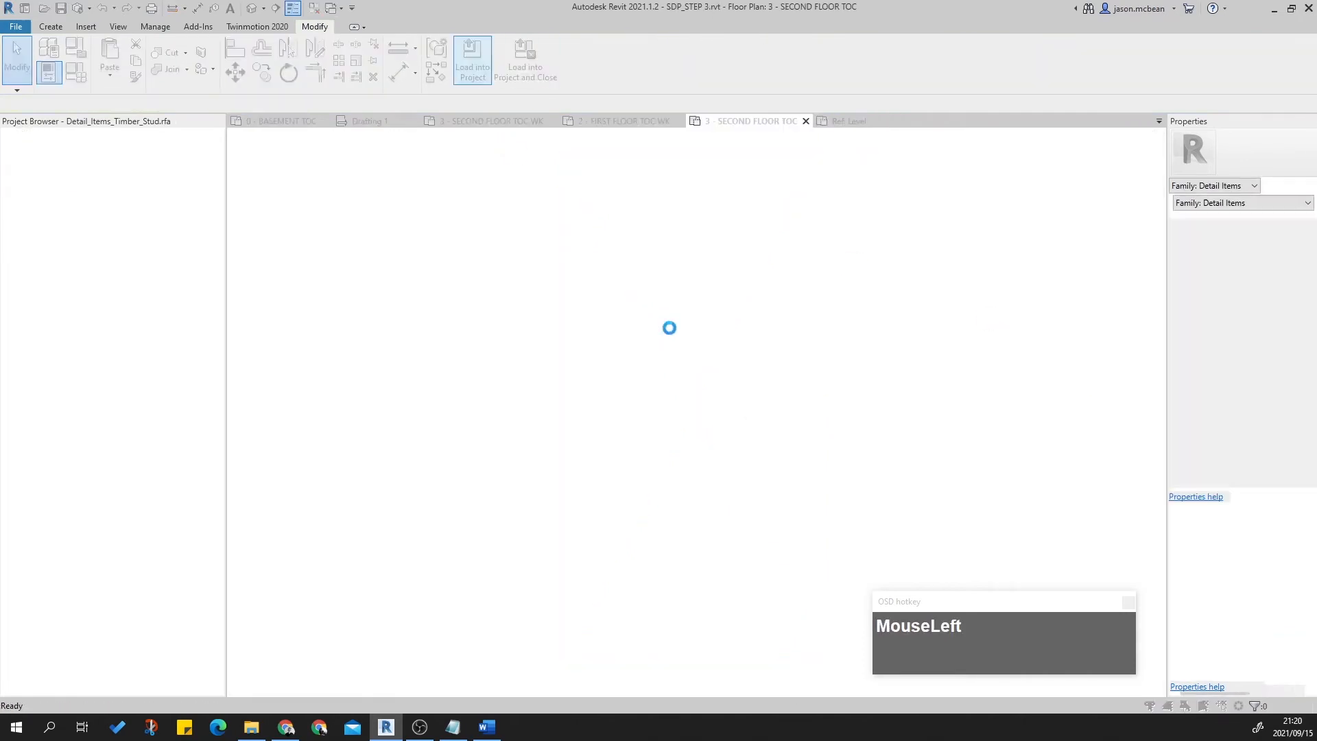
{"action": "left_click", "coordinate": [587, 362]}
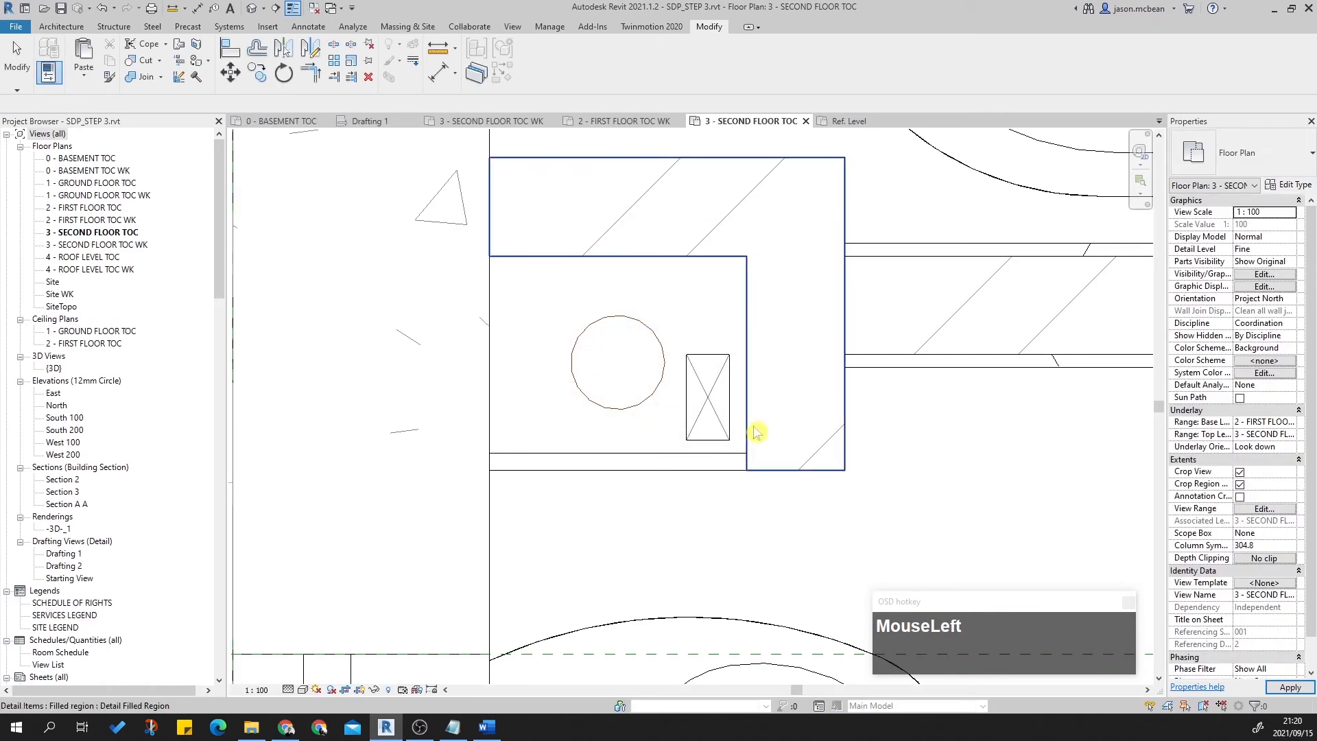
Duplicate the placed stud's type as 50x50 and set its depth to 50.
{"action": "scroll", "coordinate": [754, 432], "scroll_direction": "up", "scroll_amount": 2}
{"action": "left_click", "coordinate": [681, 391]}
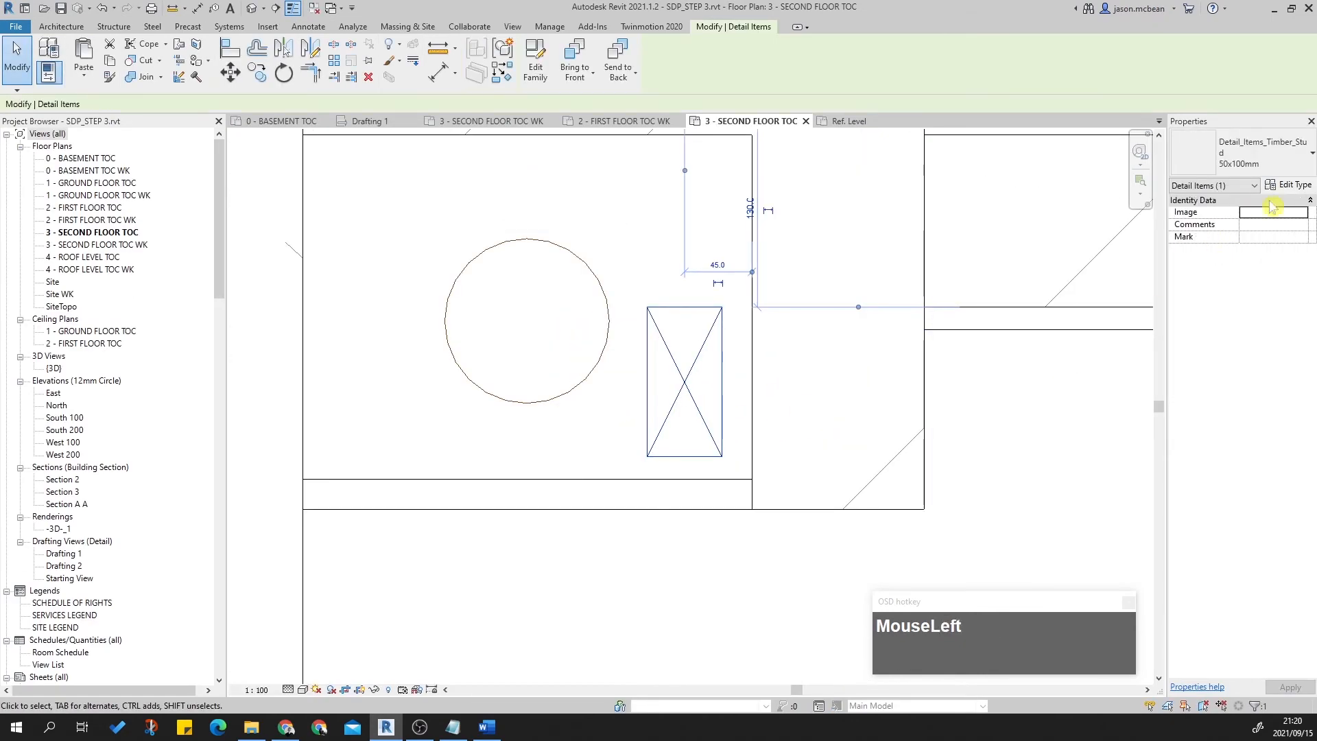
{"action": "left_click", "coordinate": [1288, 187]}
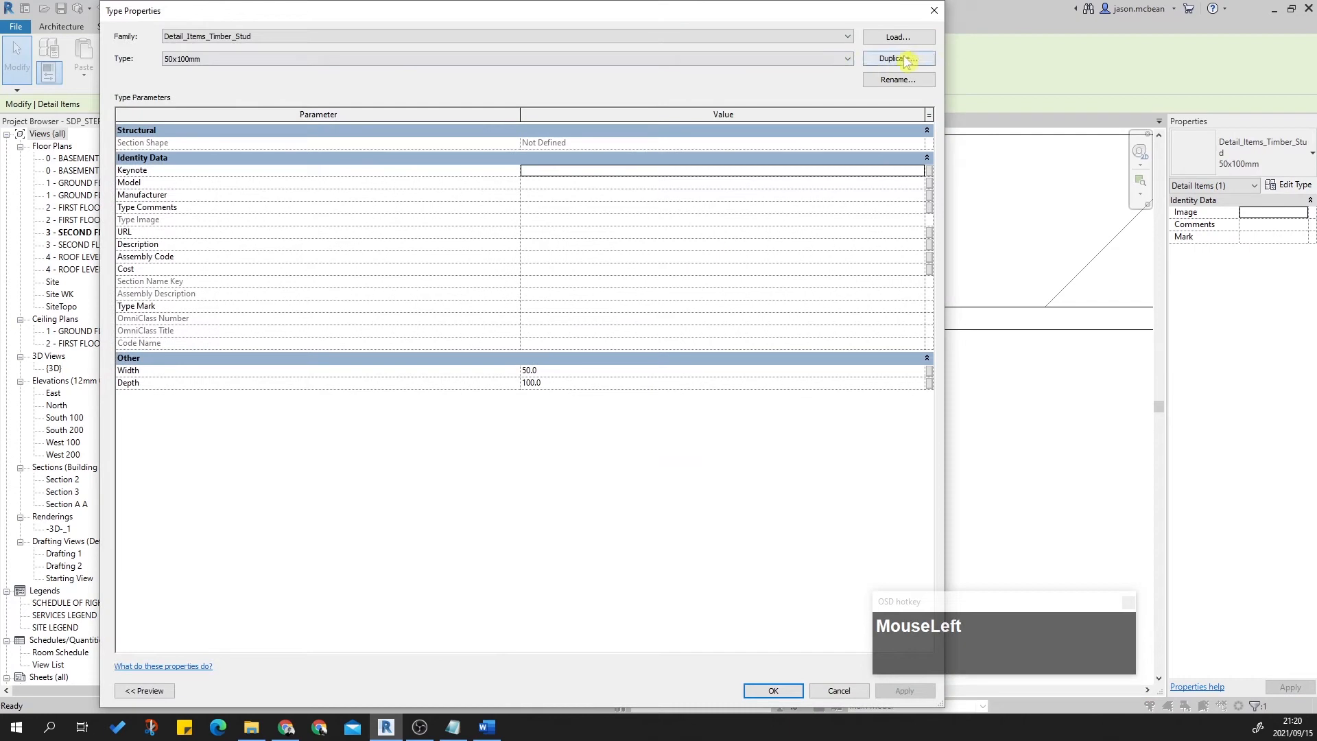
{"action": "left_click", "coordinate": [908, 59]}
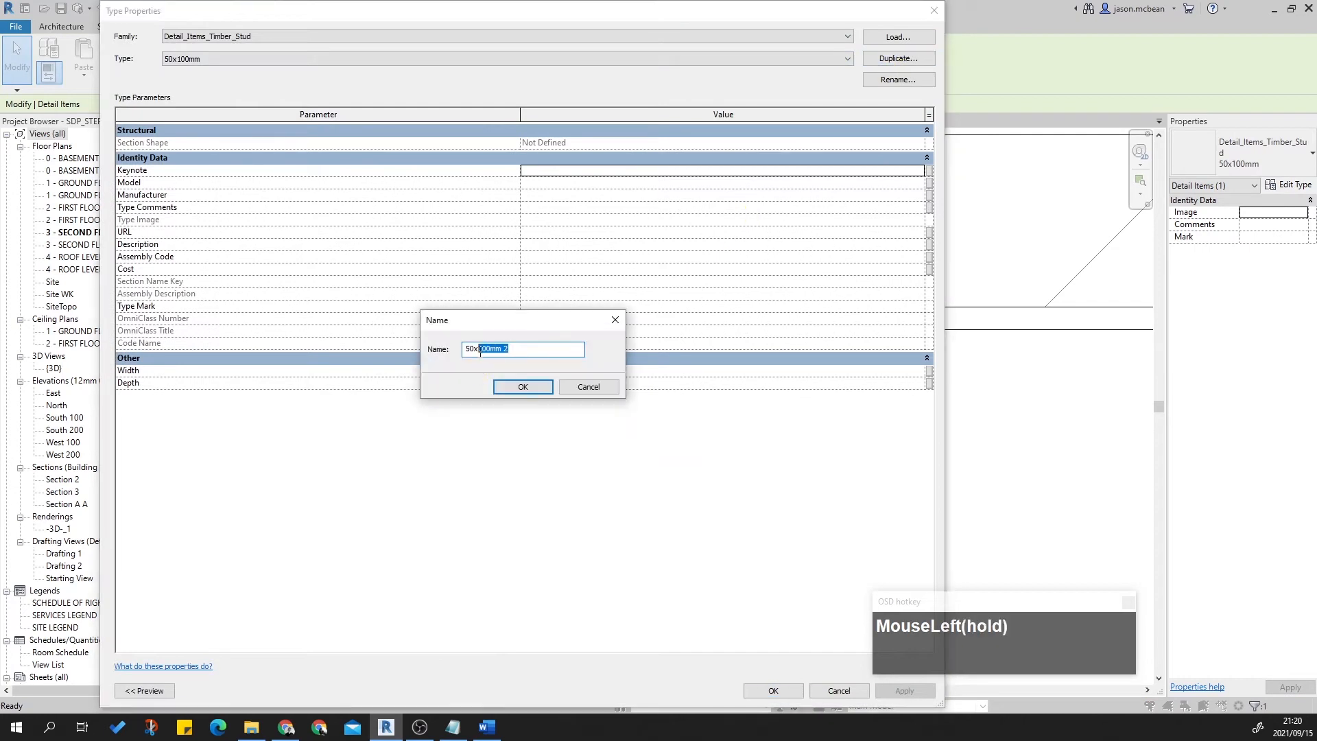
{"action": "type", "text": "50x50"}
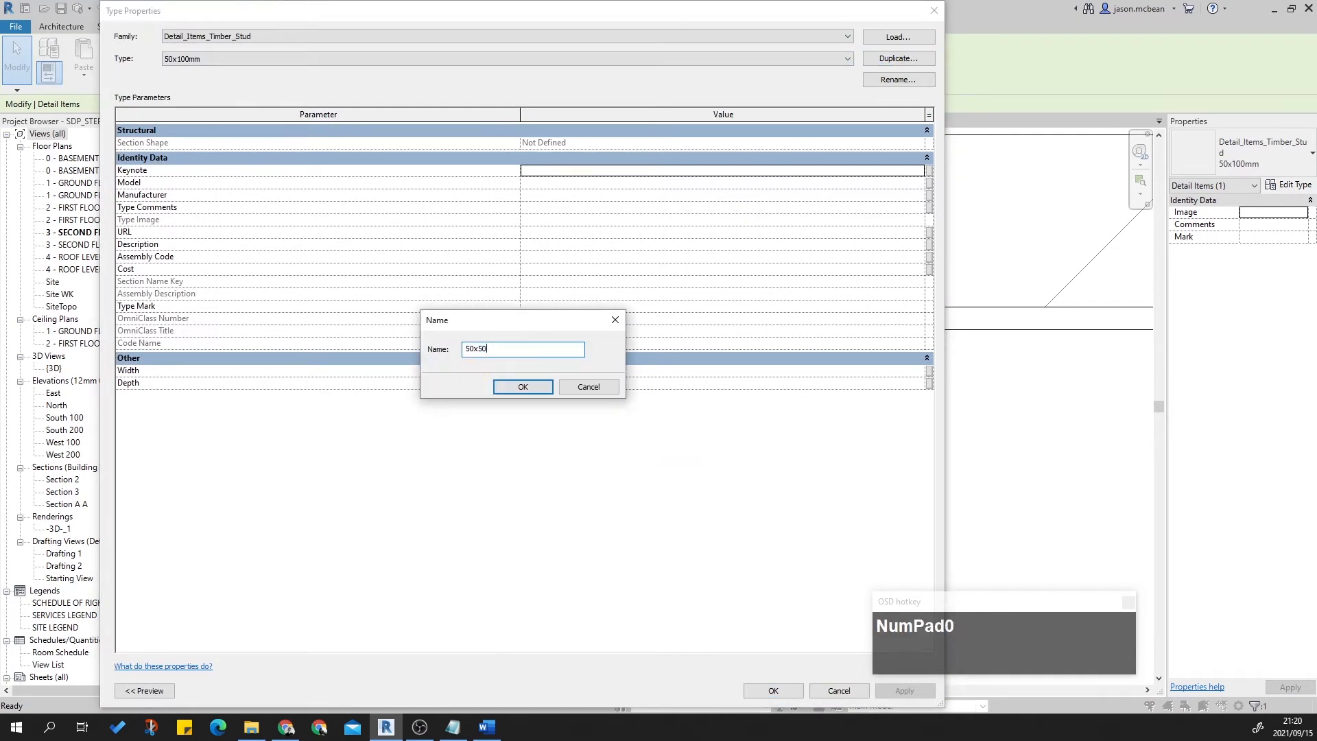
{"action": "key", "text": "Return"}
{"action": "left_click", "coordinate": [601, 385]}
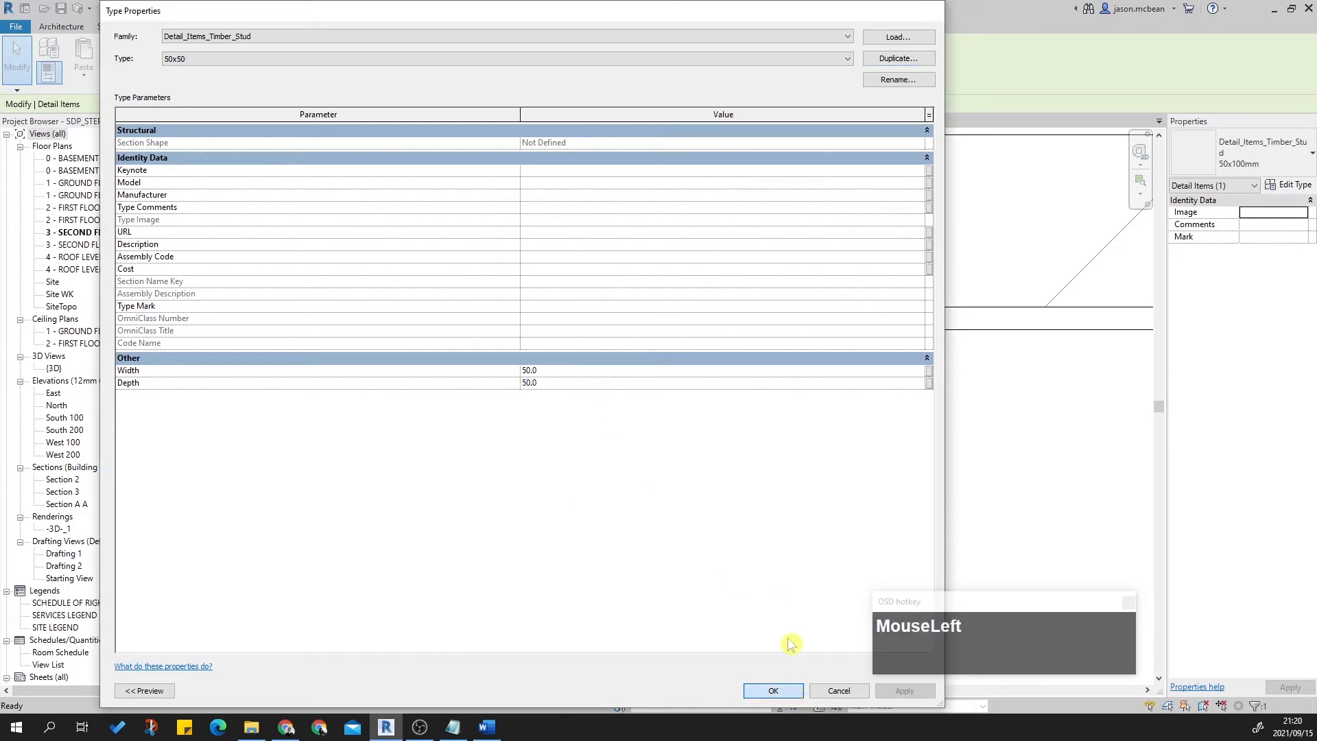
{"action": "left_click", "coordinate": [773, 690]}
{"action": "key", "text": "Escape"}
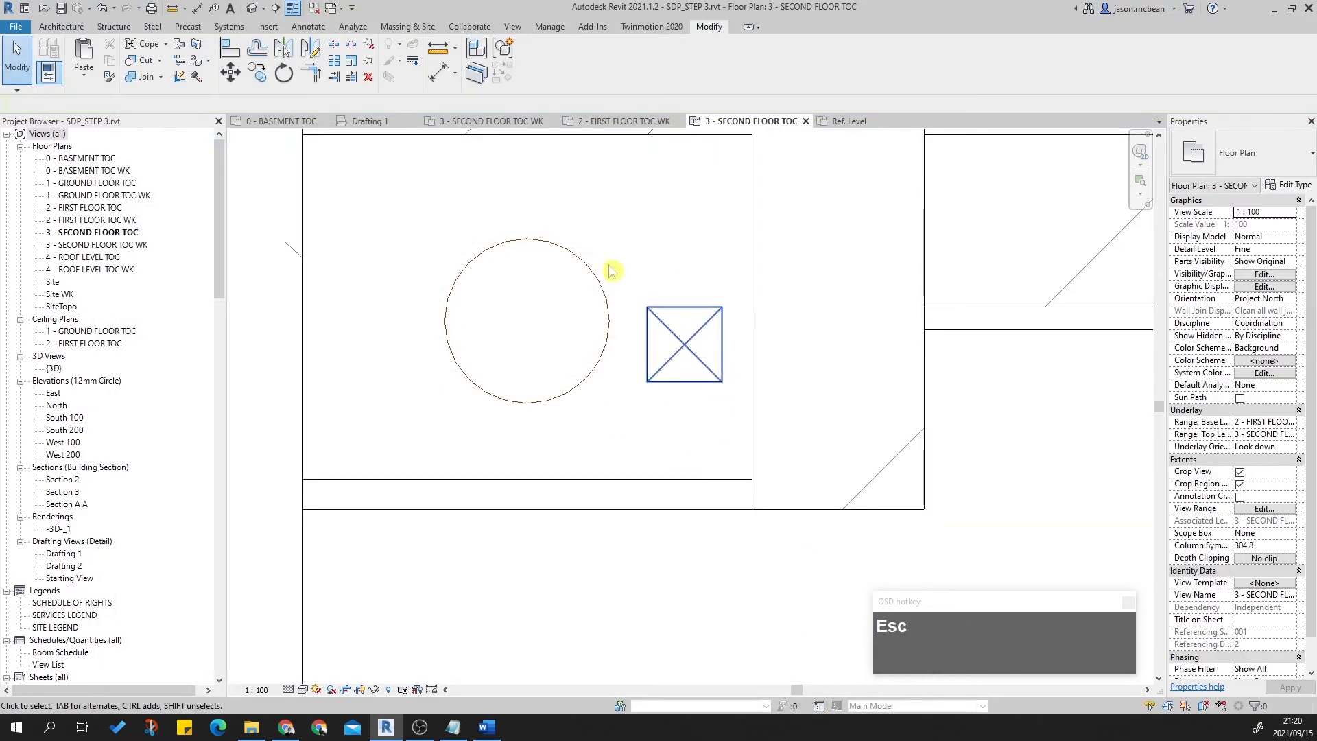
Align the 50x50 stud to the panel's inner face and to the masonry duct's inner wall face.
{"action": "key", "text": "a"}
{"action": "key", "text": "l"}
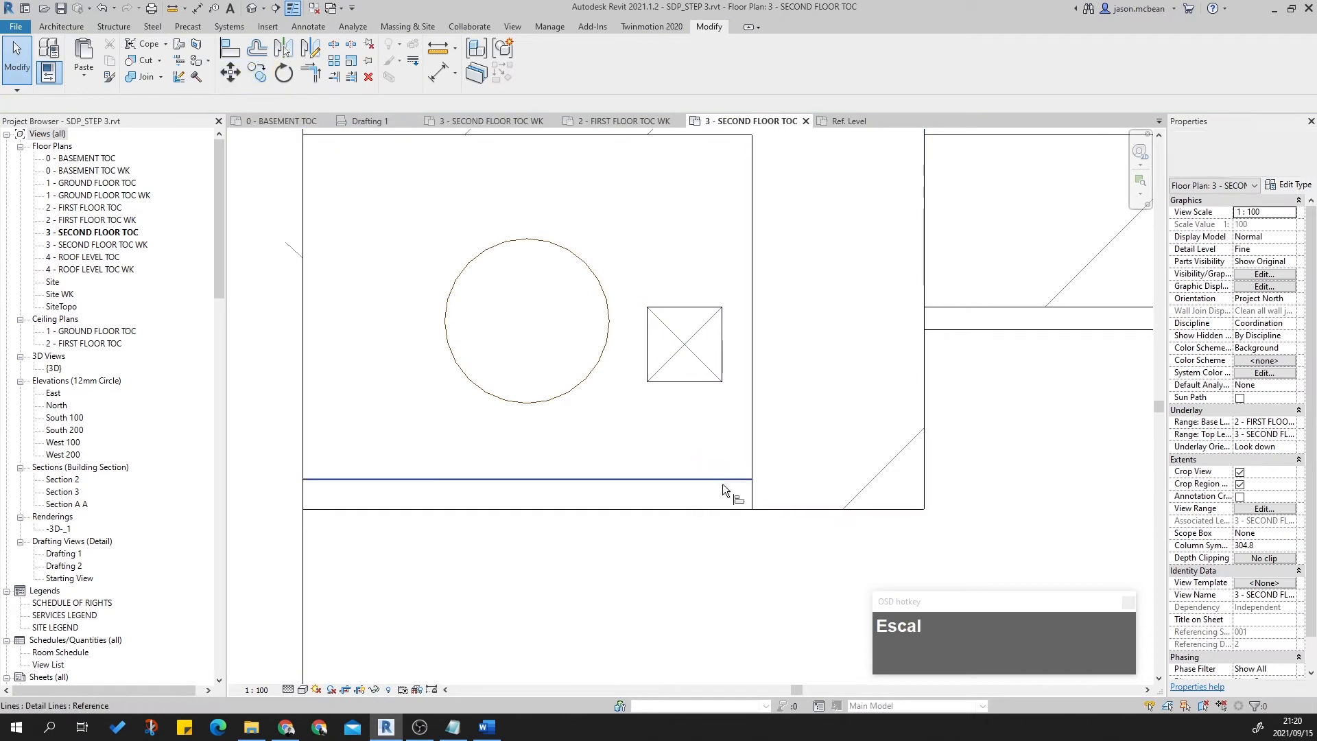
{"action": "left_click", "coordinate": [731, 479]}
{"action": "left_click", "coordinate": [701, 382]}
{"action": "left_click", "coordinate": [752, 413]}
{"action": "left_click", "coordinate": [728, 433]}
{"action": "scroll", "coordinate": [780, 413], "scroll_direction": "down", "scroll_amount": 2}
{"action": "key", "text": "Escape"}
{"action": "key", "text": "Escape"}
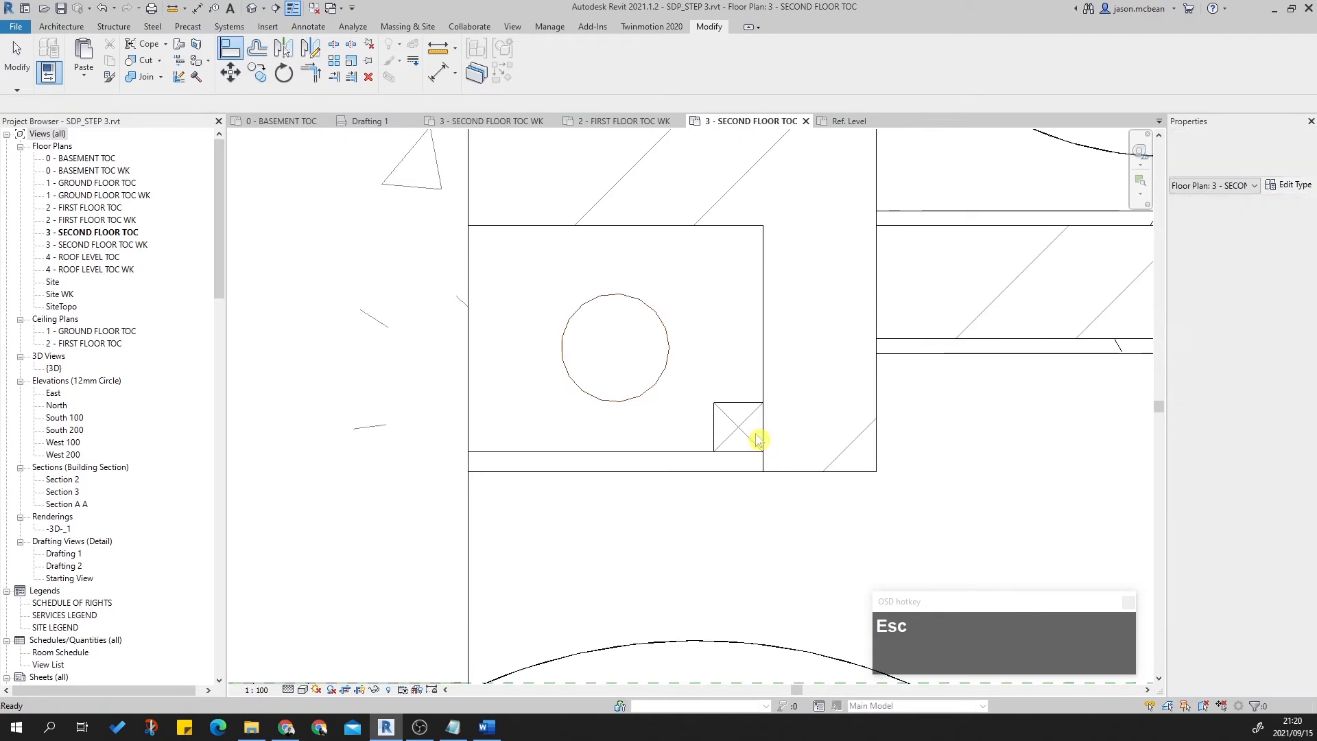
Copy the stud along the panel to its other end, against the concrete wall.
{"action": "left_click", "coordinate": [757, 443]}
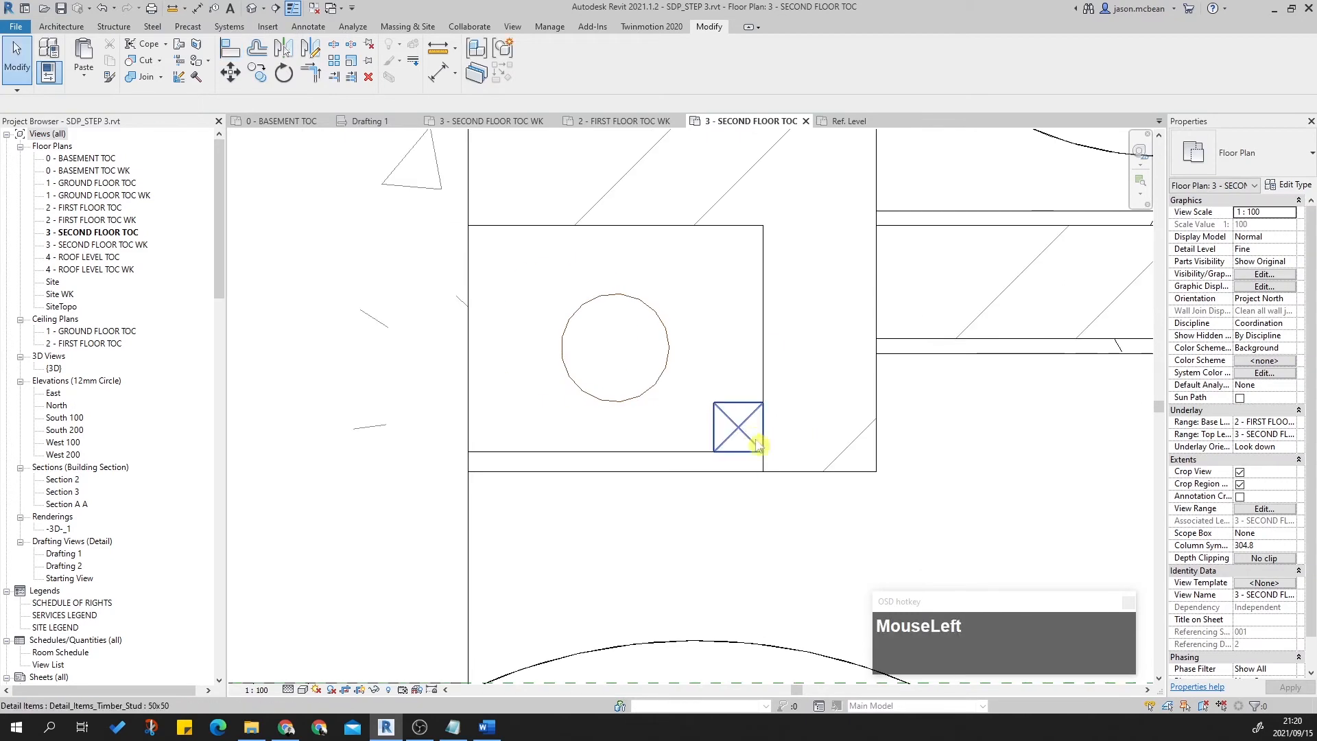
{"action": "left_click", "coordinate": [255, 72]}
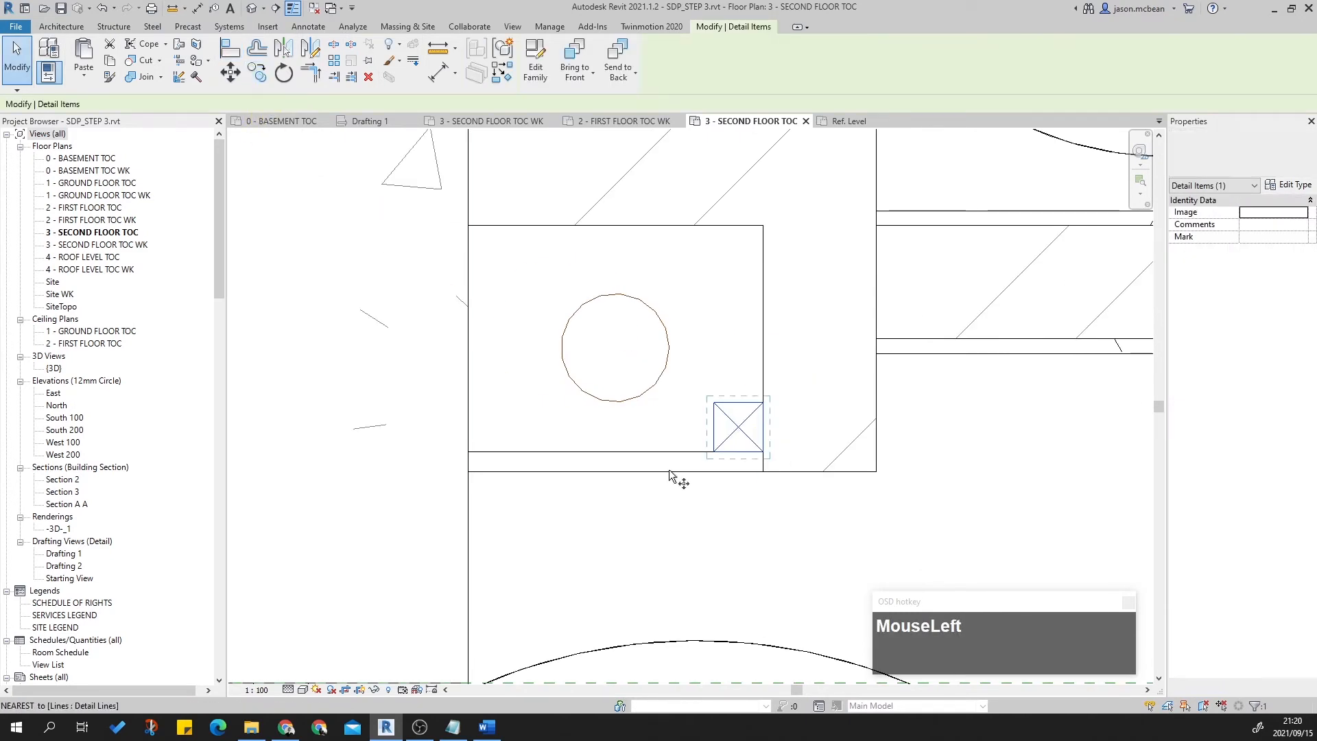
{"action": "left_click", "coordinate": [713, 451]}
{"action": "left_click", "coordinate": [467, 451]}
{"action": "key", "text": "Escape"}
{"action": "scroll", "coordinate": [594, 471], "scroll_direction": "down", "scroll_amount": 3}
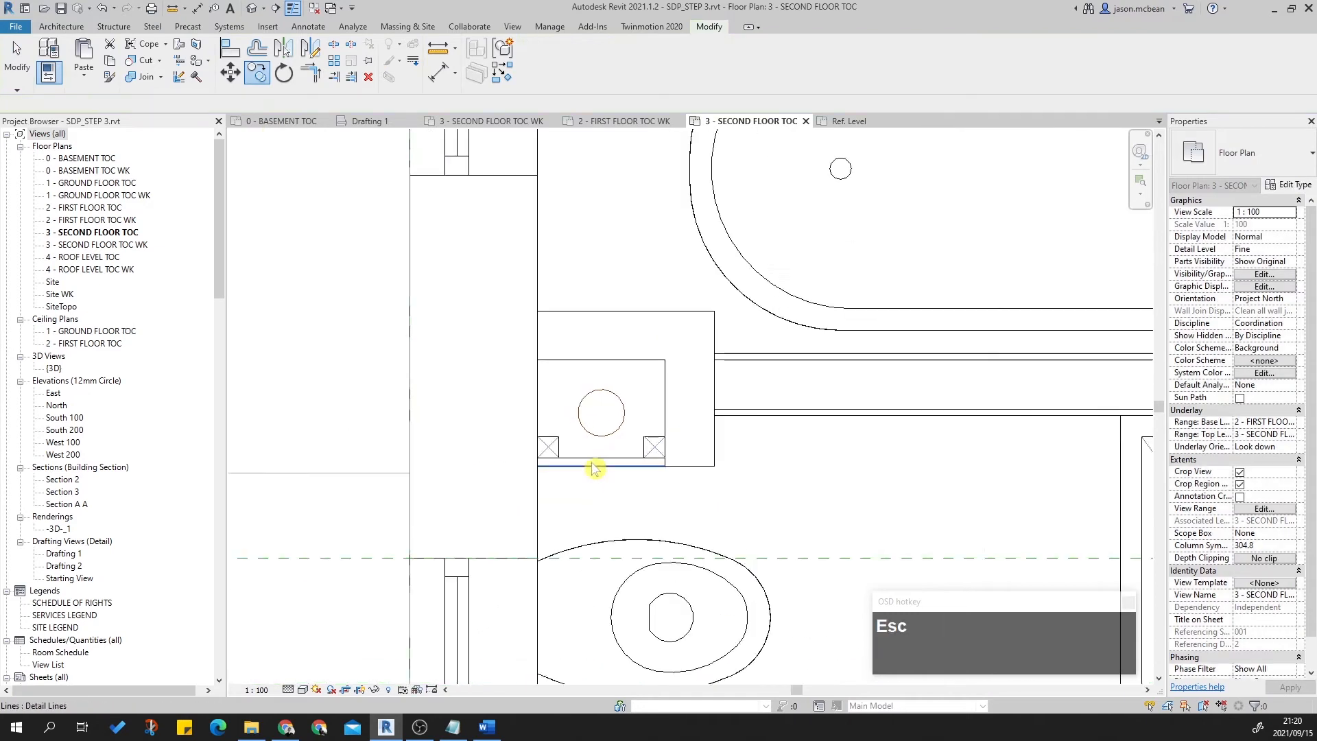
Group the masonry, pipe, panel and studs as a detail group named DRAIN DUCT and move its origin to the panel's outer corner at the concrete wall.
{"action": "middle_click_drag", "start_coordinate": [710, 502], "coordinate": [519, 451]}
{"action": "scroll", "coordinate": [367, 294], "scroll_direction": "up", "scroll_amount": 1}
{"action": "key", "text": "Escape"}
{"action": "left_click_drag", "start_coordinate": [311, 257], "coordinate": [505, 440]}
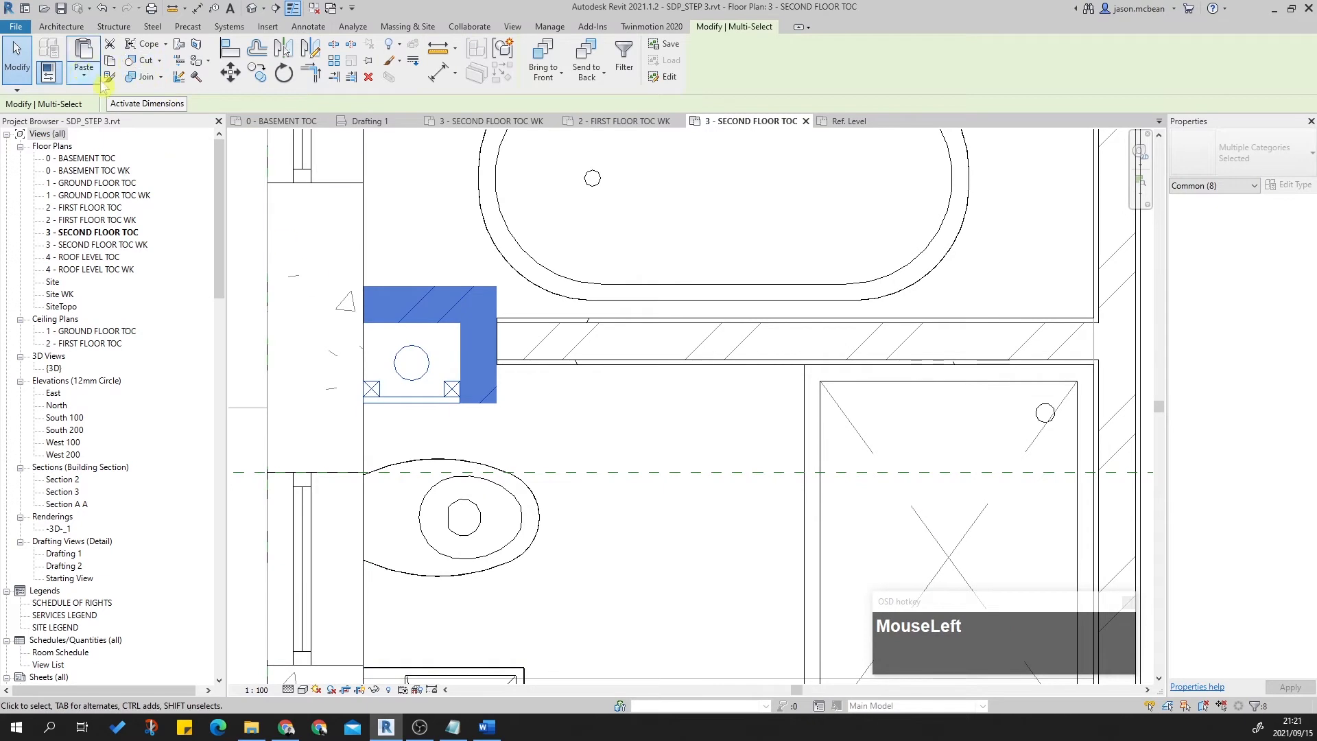
{"action": "left_click", "coordinate": [109, 60]}
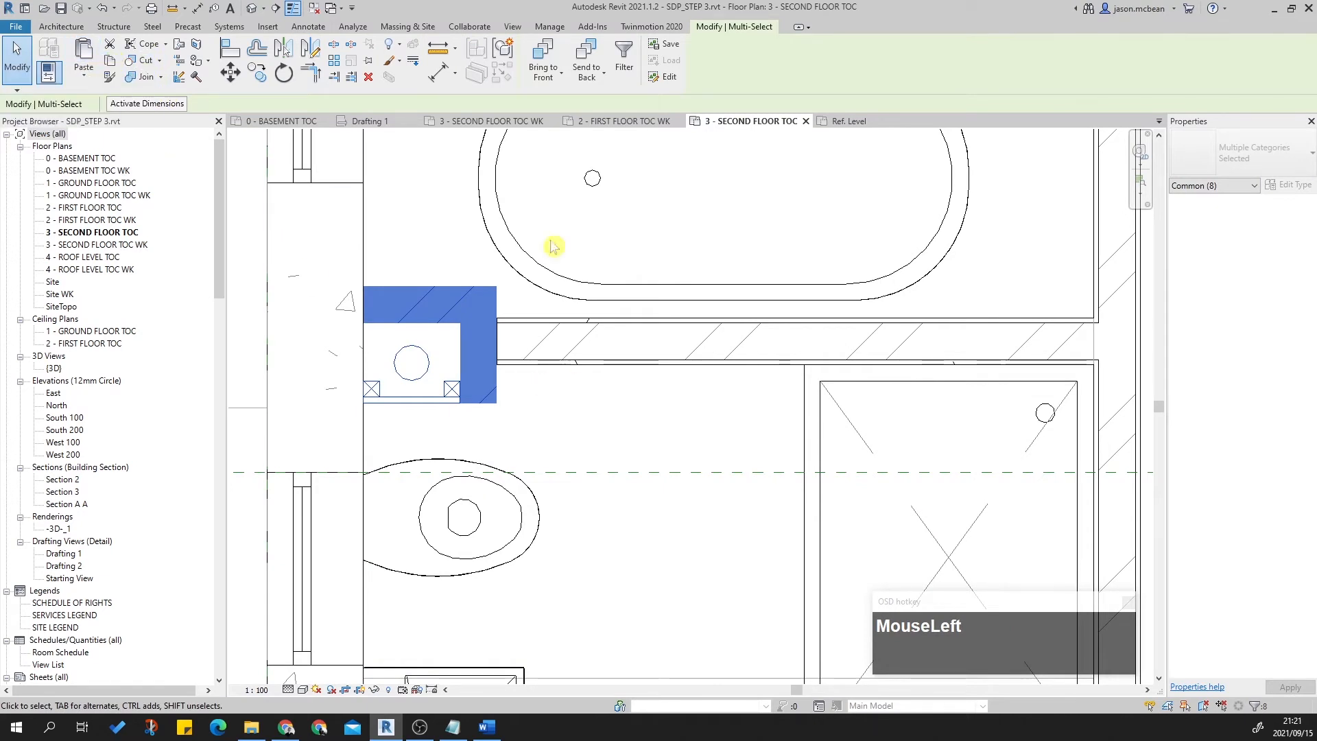
{"action": "left_click", "coordinate": [502, 60]}
{"action": "type", "text": "DRAIN DUCT"}
{"action": "key", "text": "Return"}
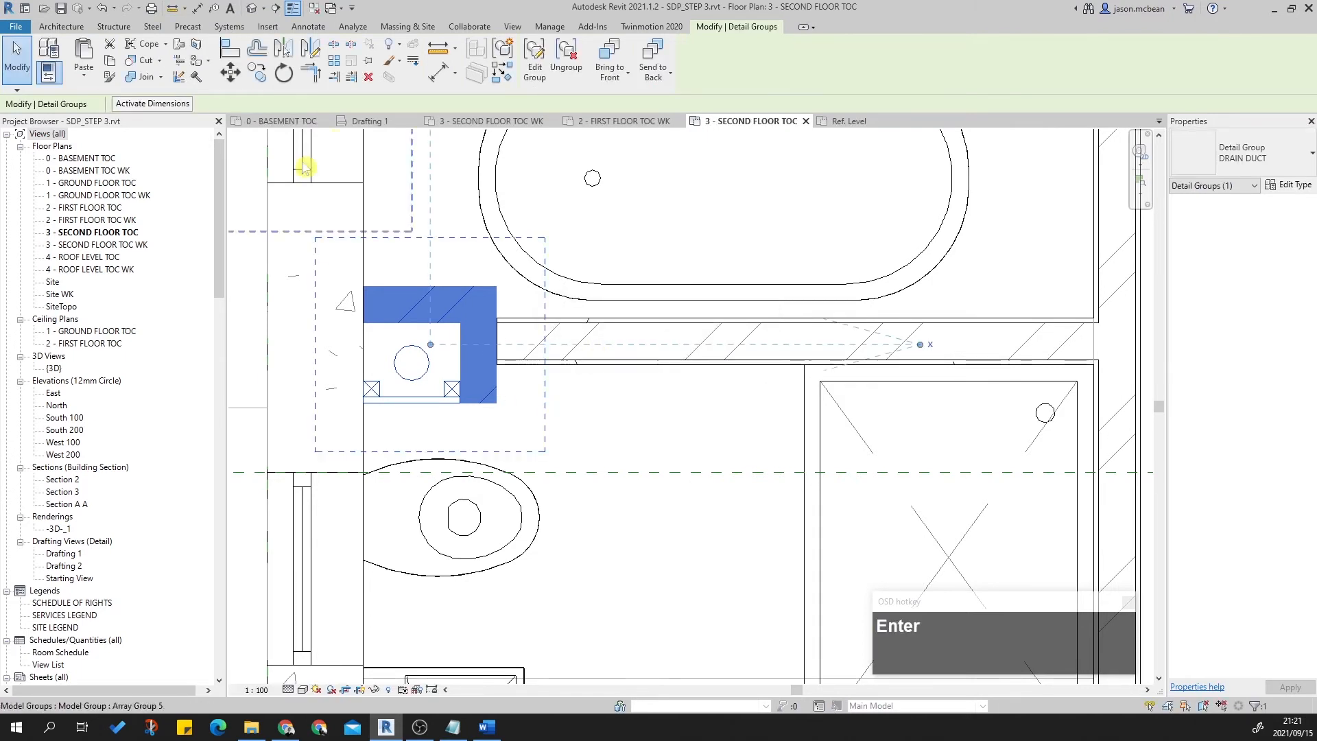
{"action": "mouse_move", "coordinate": [430, 344]}
{"action": "left_mouse_down"}
{"action": "mouse_move", "coordinate": [376, 366]}
{"action": "mouse_move", "coordinate": [371, 403]}
{"action": "mouse_move", "coordinate": [375, 302]}
{"action": "mouse_move", "coordinate": [363, 402]}
{"action": "left_mouse_up"}
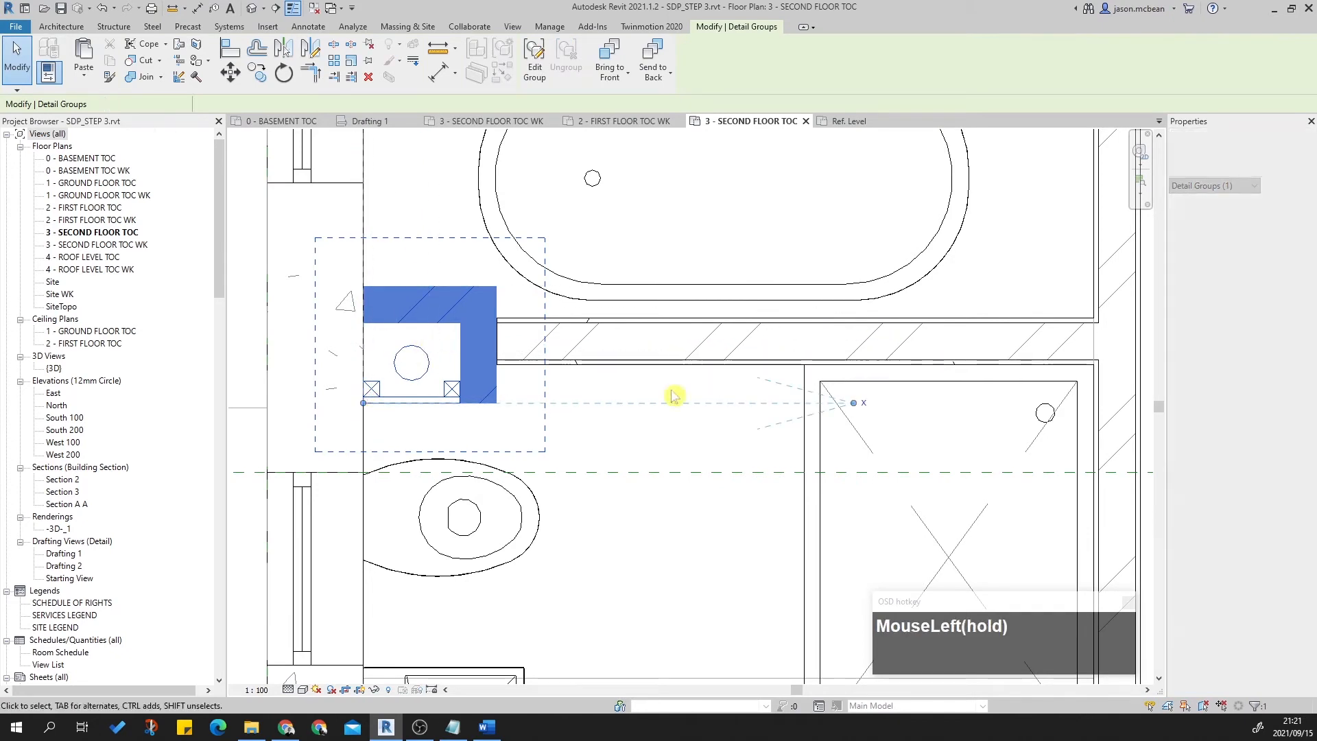
Copy the DRAIN DUCT group and paste it aligned to the 0 - BASEMENT TOC and 1 - GROUND FLOOR TOC floor plans.
{"action": "left_click", "coordinate": [111, 61]}
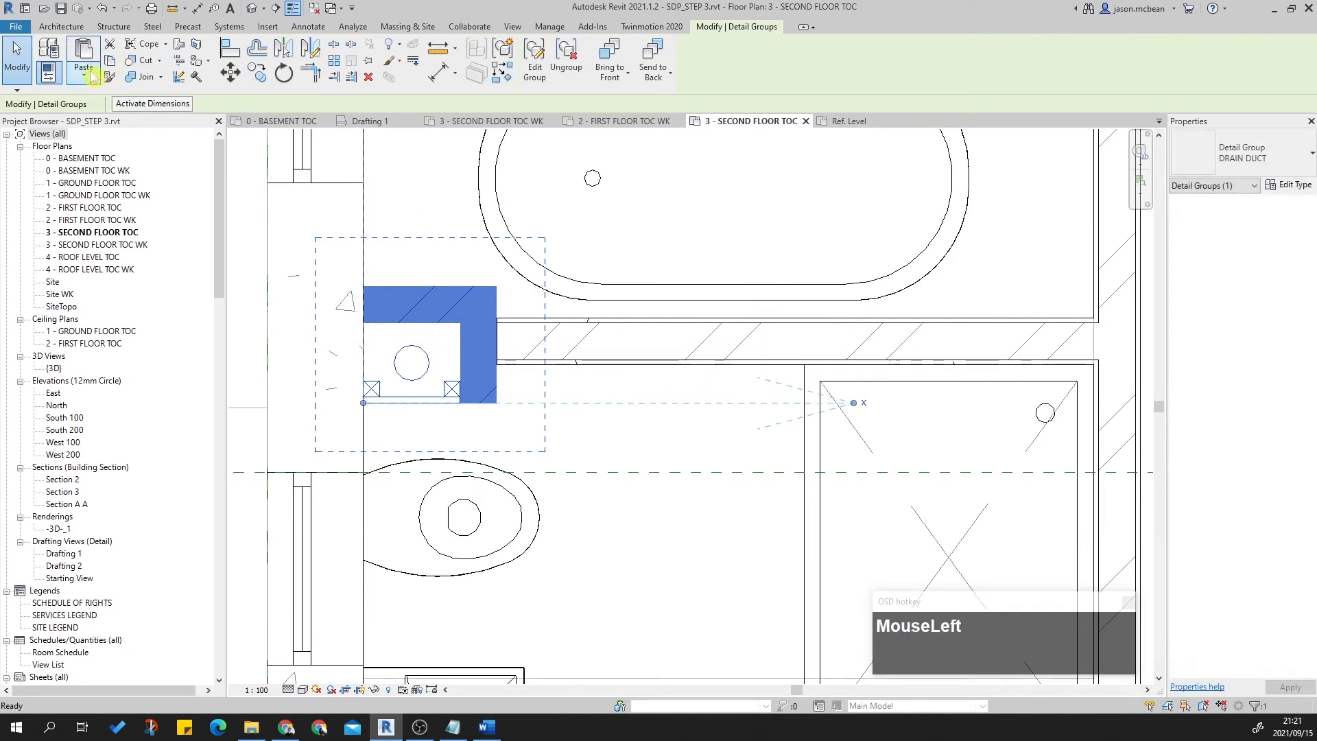
{"action": "left_click", "coordinate": [83, 72]}
{"action": "left_click", "coordinate": [71, 154]}
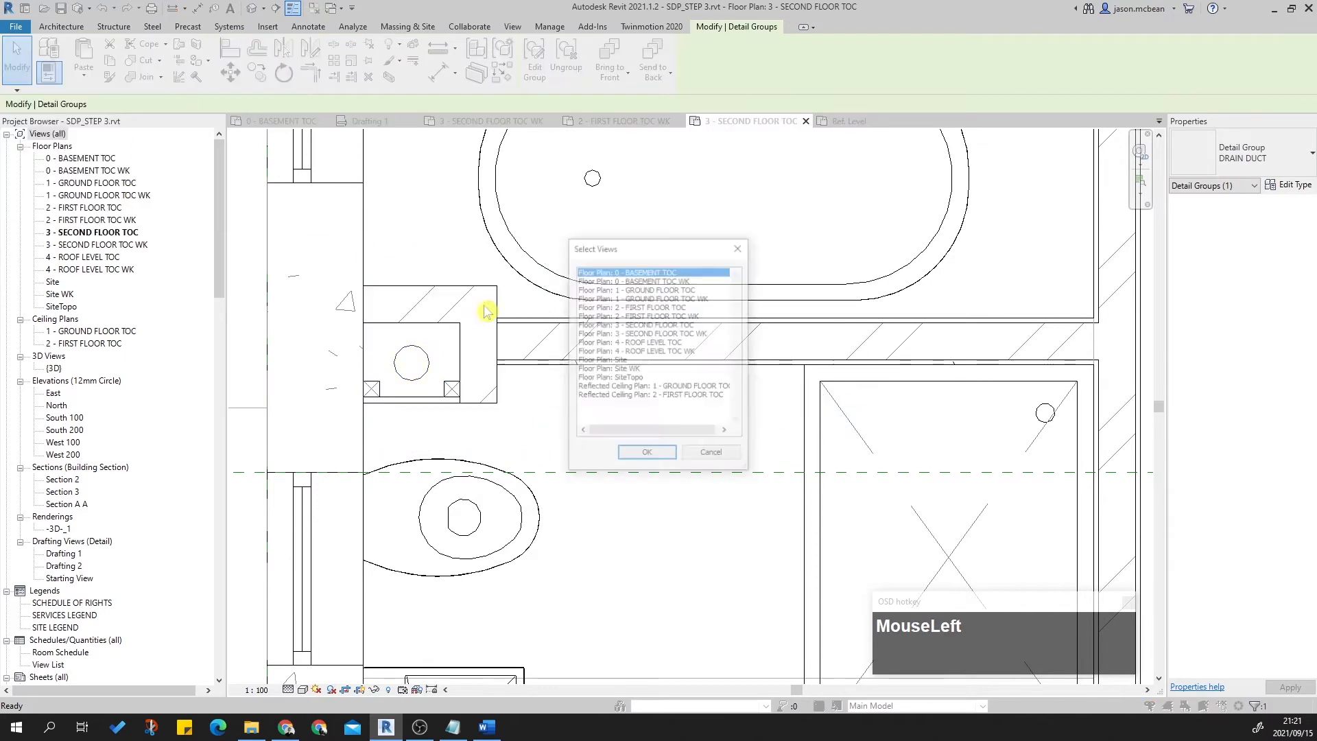
{"action": "left_click", "coordinate": [650, 290], "text": "ctrl"}
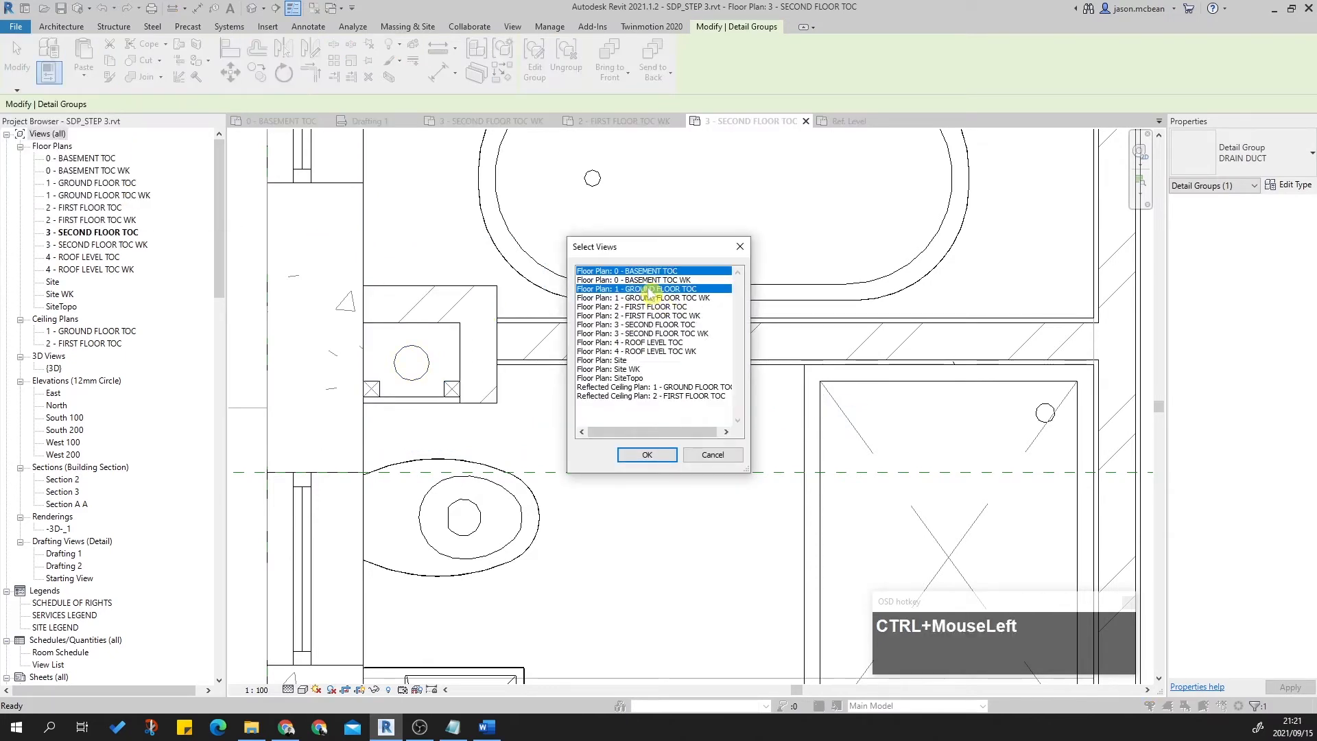
{"action": "left_click", "coordinate": [655, 463]}
{"action": "key", "text": "Escape"}
Open the 0 - BASEMENT TOC plan and examine the pasted duct on the workshop wall.
{"action": "double_click", "coordinate": [103, 159]}
{"action": "scroll", "coordinate": [544, 295], "scroll_direction": "up", "scroll_amount": 4}
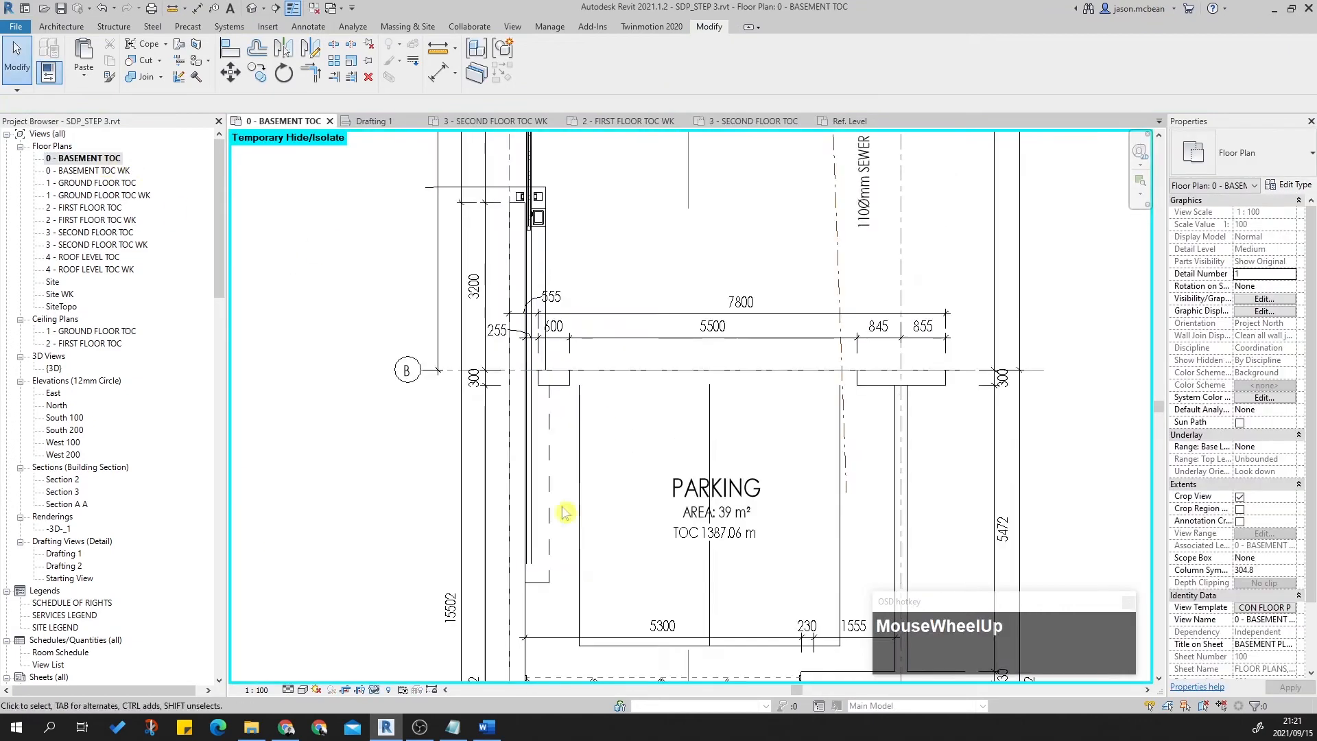
{"action": "middle_click_drag", "start_coordinate": [578, 554], "coordinate": [567, 447]}
{"action": "scroll", "coordinate": [500, 576], "scroll_direction": "up", "scroll_amount": 3}
{"action": "key", "text": "Escape"}
{"action": "scroll", "coordinate": [517, 617], "scroll_direction": "up", "scroll_amount": 2}
{"action": "scroll", "coordinate": [498, 511], "scroll_direction": "down", "scroll_amount": 2}
{"action": "scroll", "coordinate": [498, 511], "scroll_direction": "down", "scroll_amount": 3}
{"action": "middle_click_drag", "start_coordinate": [544, 493], "coordinate": [543, 464]}
{"action": "scroll", "coordinate": [537, 476], "scroll_direction": "up", "scroll_amount": 2}
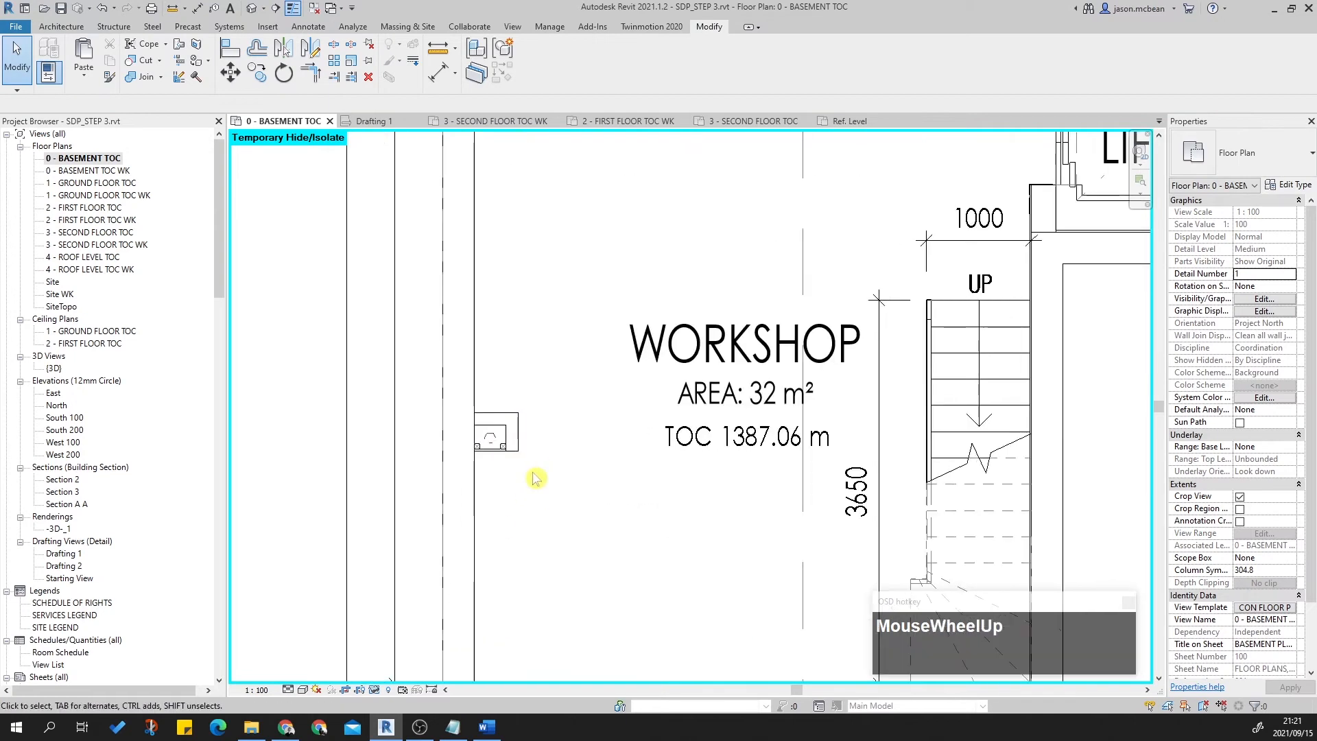
{"action": "scroll", "coordinate": [508, 507], "scroll_direction": "down", "scroll_amount": 1}
{"action": "middle_click_drag", "start_coordinate": [515, 549], "coordinate": [479, 561]}
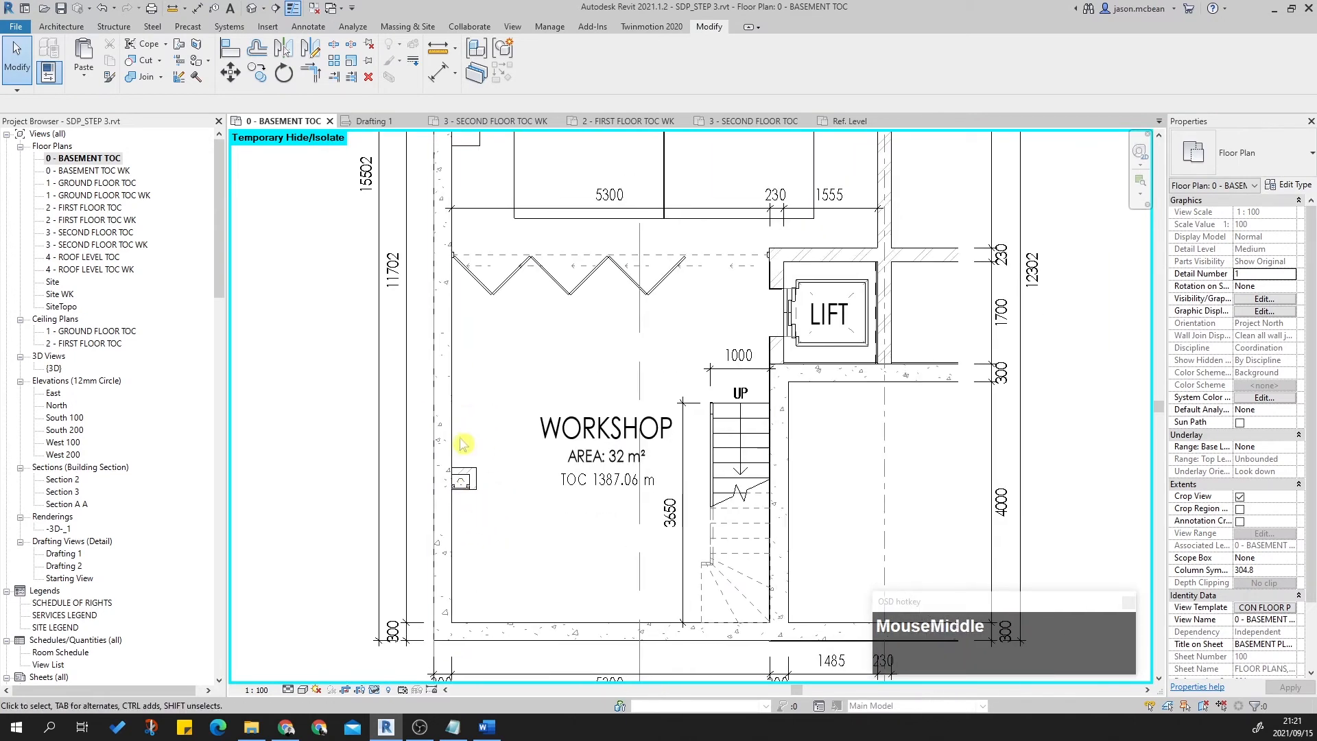
Open the 1 - GROUND FLOOR TOC plan and examine the pasted duct in the entertainment area.
{"action": "double_click", "coordinate": [104, 183]}
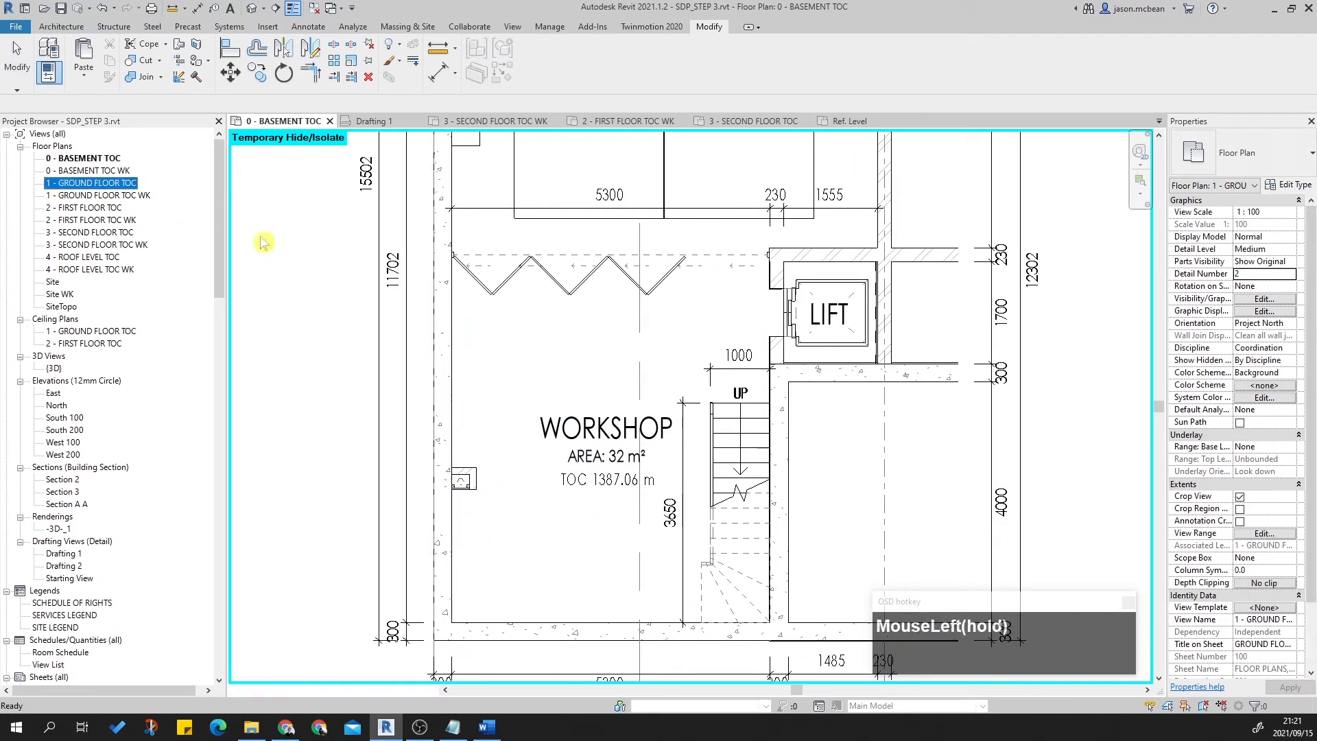
{"action": "scroll", "coordinate": [504, 484], "scroll_direction": "down", "scroll_amount": 1}
{"action": "key", "text": "Escape"}
{"action": "scroll", "coordinate": [473, 485], "scroll_direction": "up", "scroll_amount": 1}
{"action": "scroll", "coordinate": [491, 484], "scroll_direction": "up", "scroll_amount": 1}
{"action": "key", "text": "Escape"}
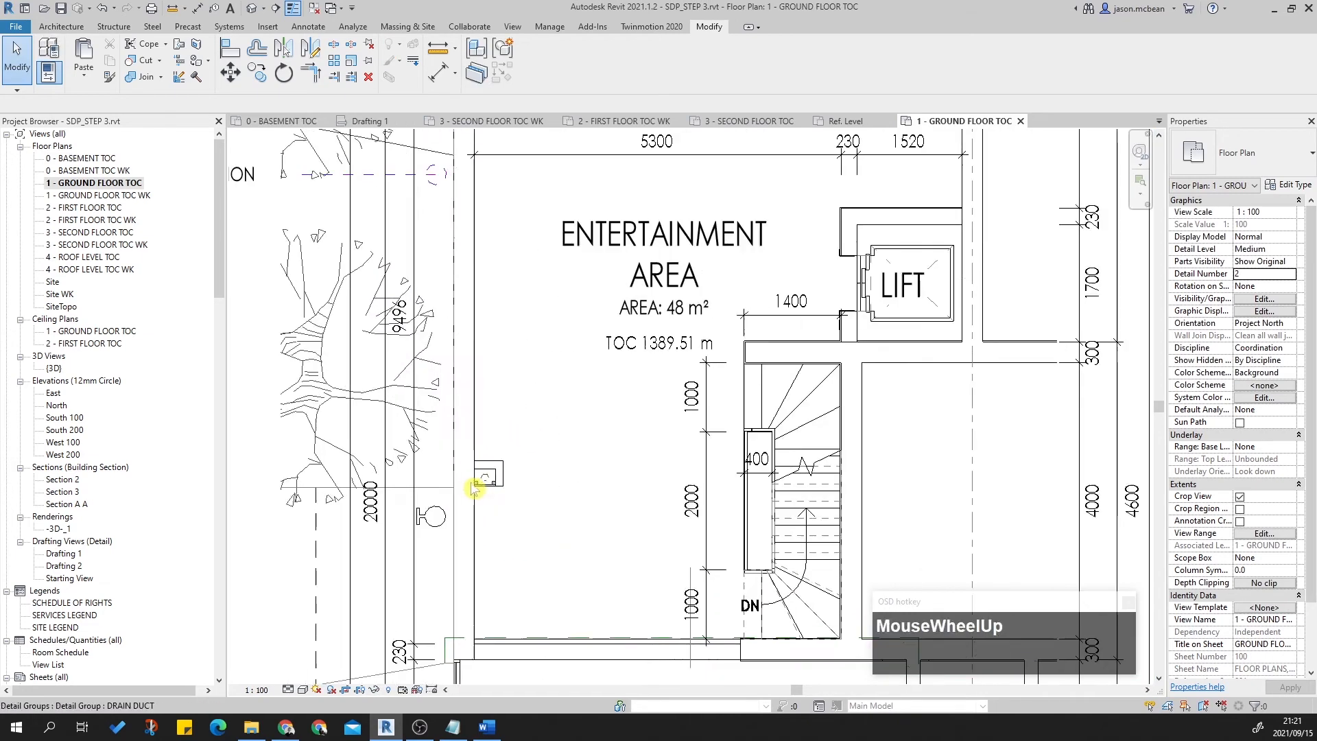
{"action": "middle_click", "coordinate": [510, 524]}
{"action": "middle_click_drag", "start_coordinate": [510, 524], "coordinate": [504, 481]}
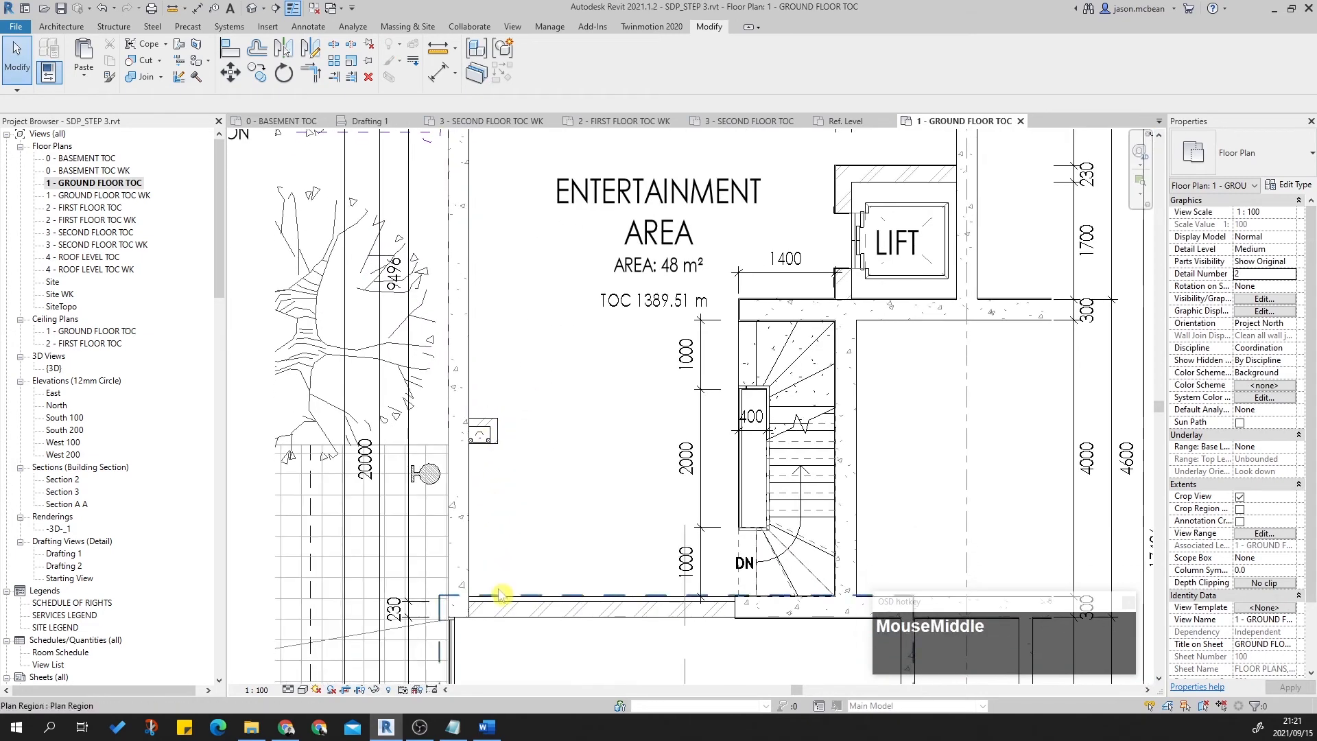
{"action": "scroll", "coordinate": [508, 491], "scroll_direction": "up", "scroll_amount": 1}
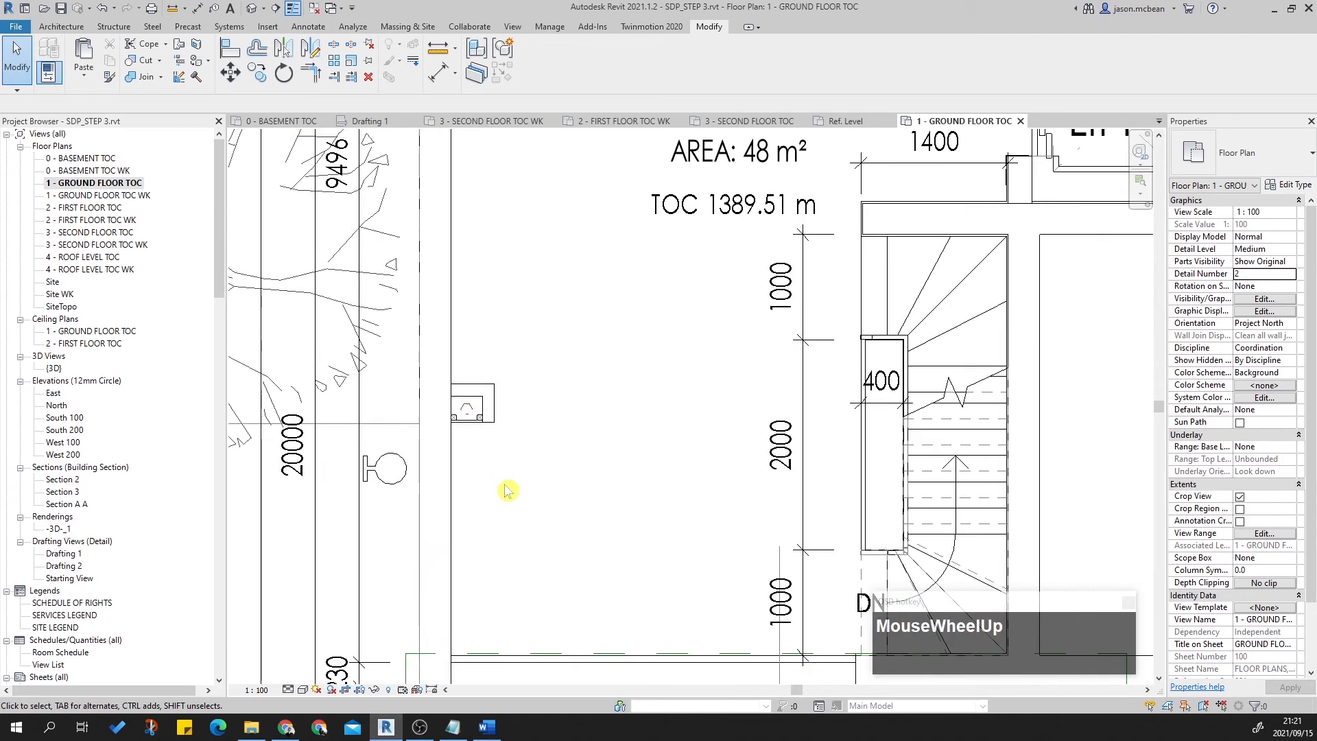
{"action": "scroll", "coordinate": [434, 368], "scroll_direction": "up", "scroll_amount": 2}
Override the duct's pipe circle by element in the ground floor plan, setting its projection line pattern to Solid.
{"action": "left_click", "coordinate": [527, 461]}
{"action": "key", "text": "Escape"}
{"action": "left_click", "coordinate": [527, 462]}
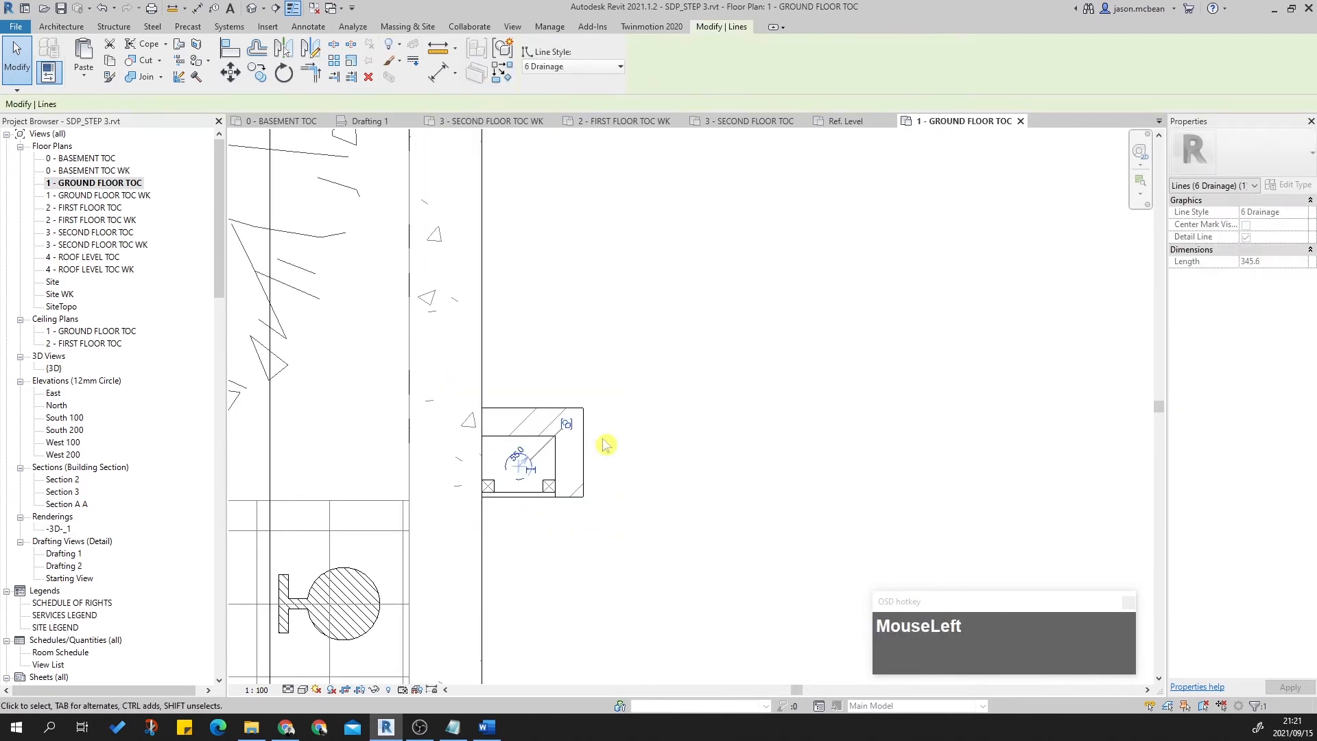
{"action": "key", "text": "Escape"}
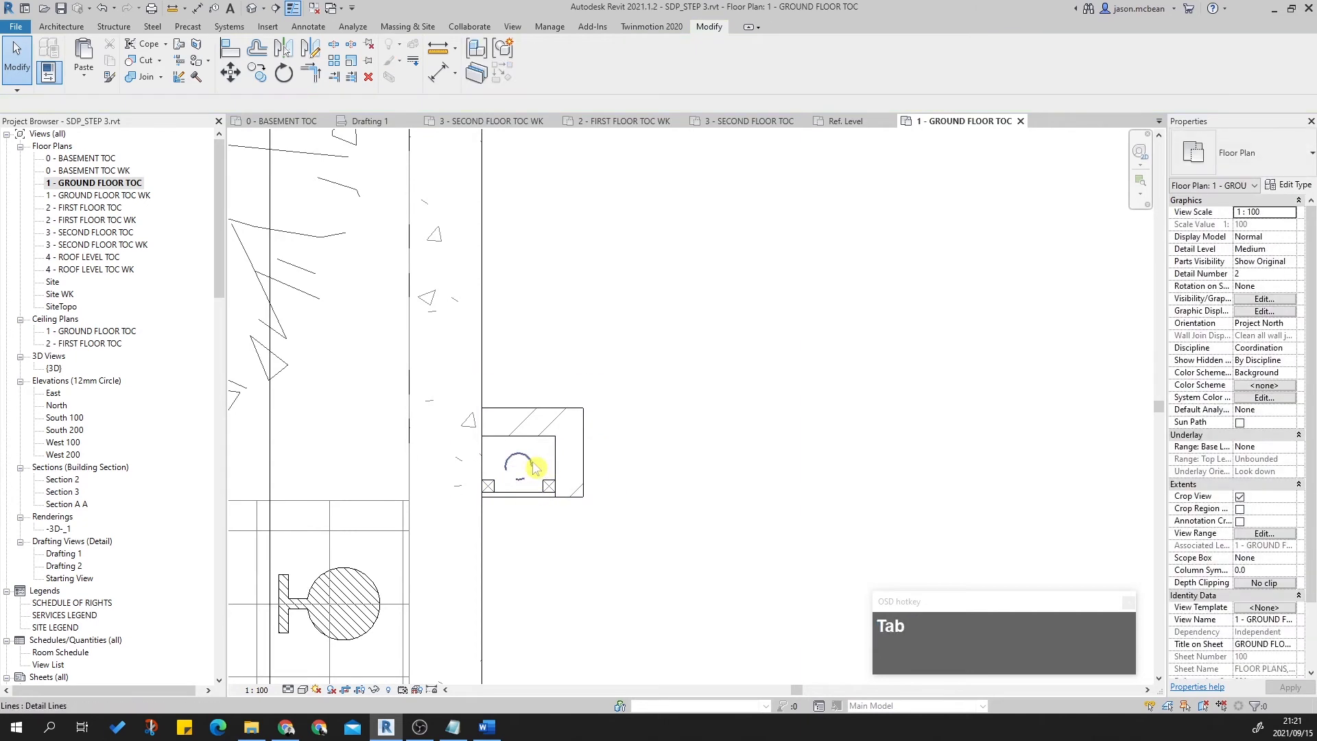
{"action": "right_click", "coordinate": [534, 467]}
{"action": "left_click", "coordinate": [620, 240]}
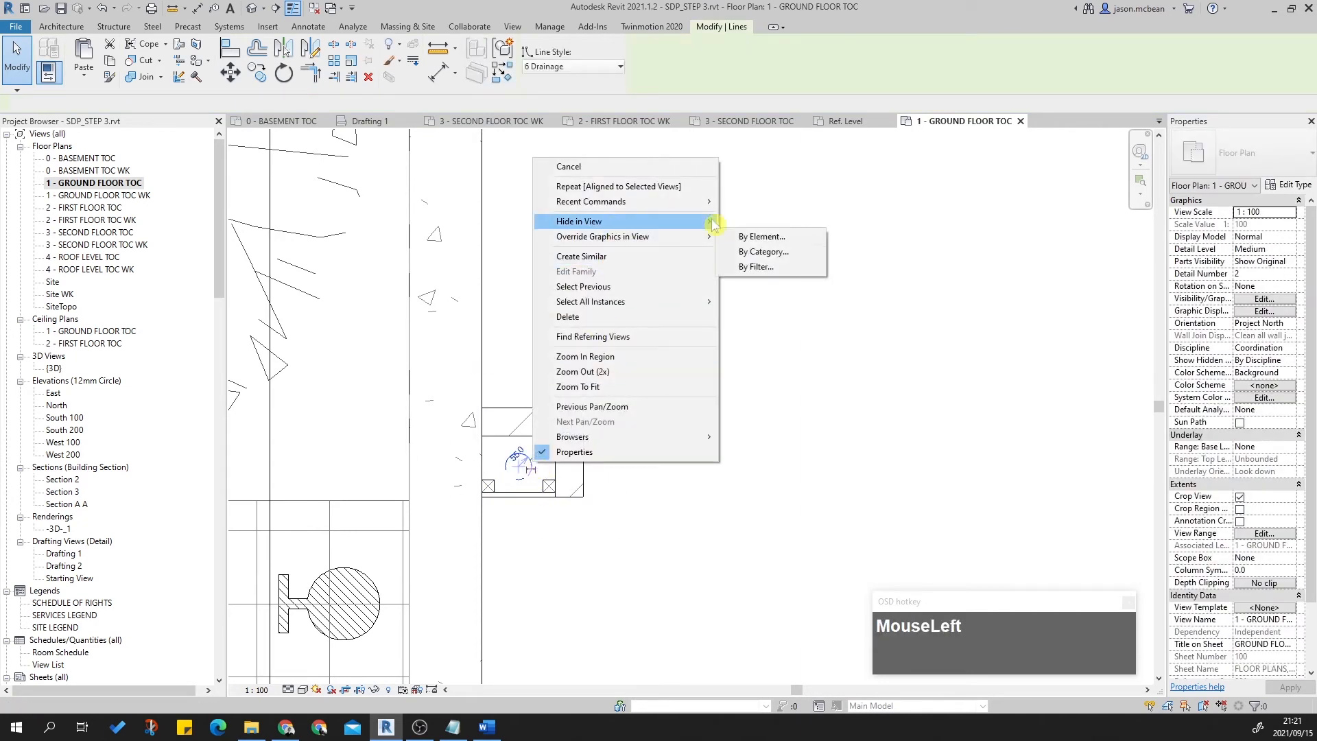
{"action": "left_click", "coordinate": [763, 236]}
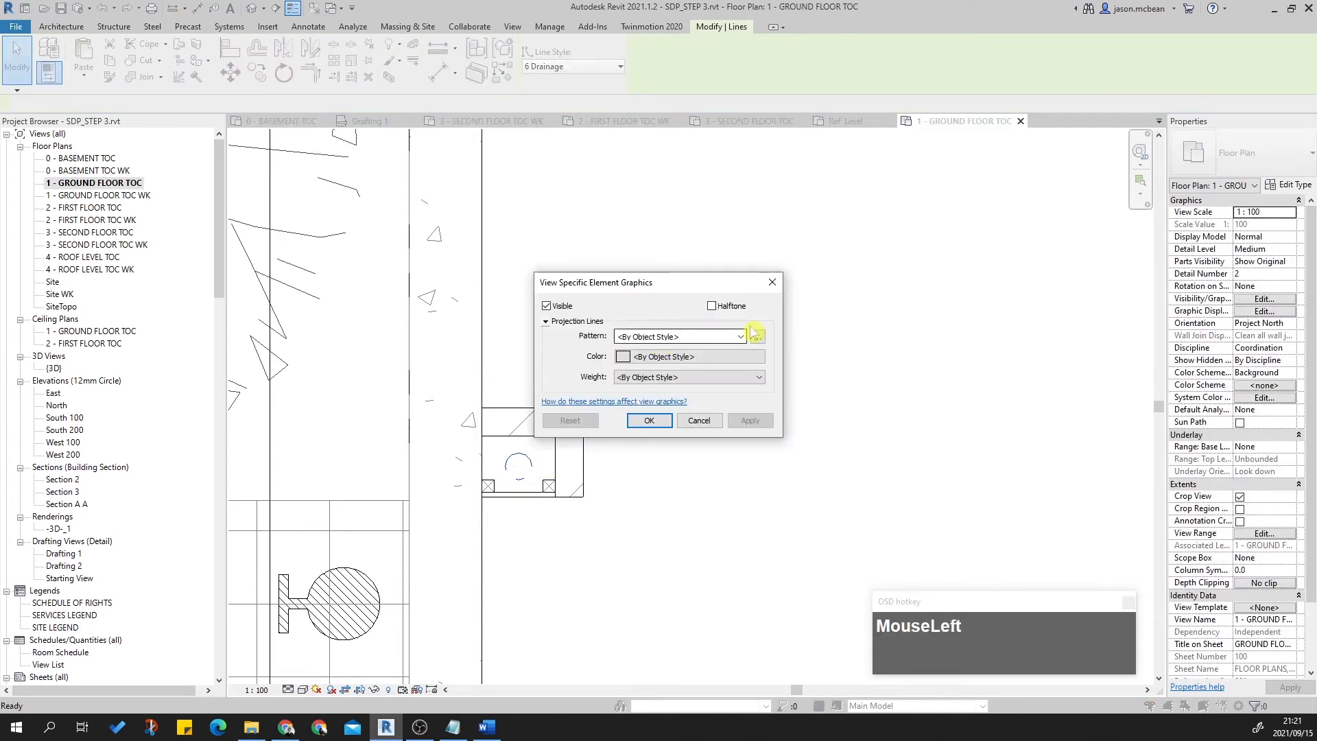
{"action": "left_click", "coordinate": [706, 336]}
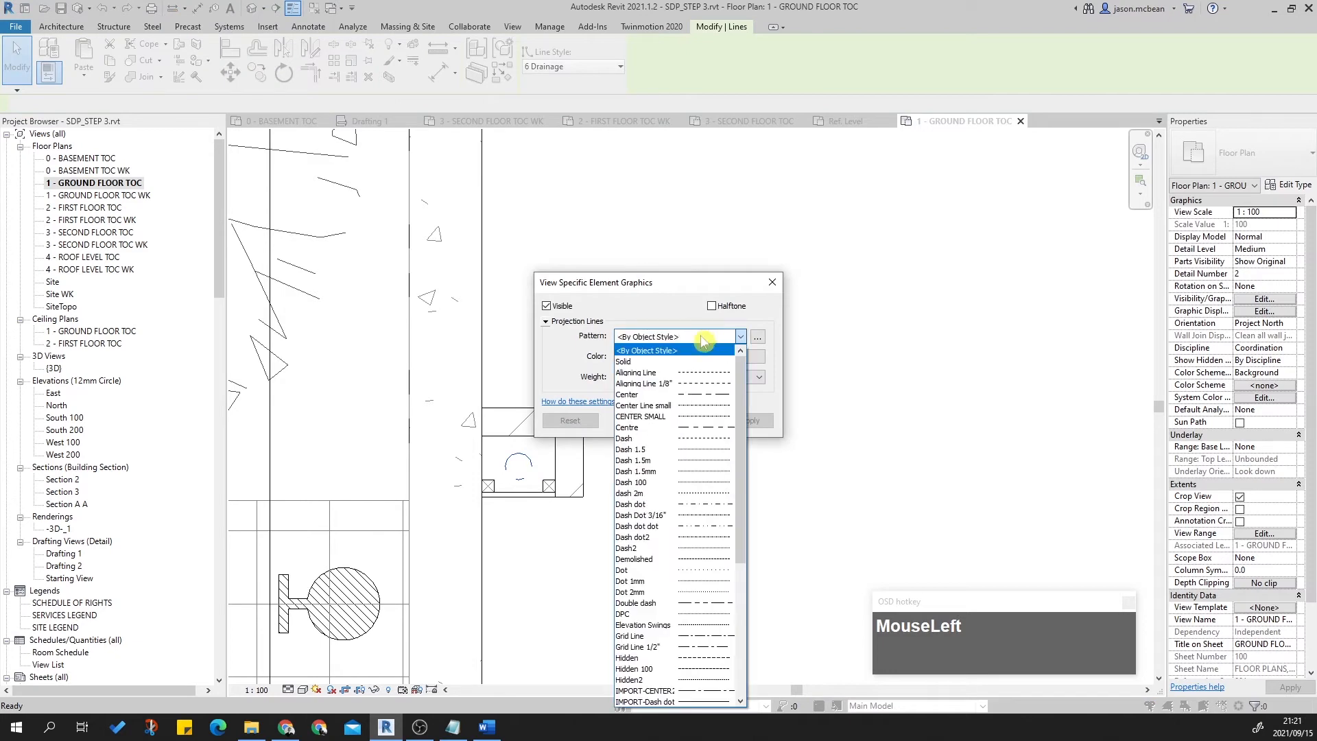
{"action": "left_click", "coordinate": [652, 362]}
{"action": "left_click", "coordinate": [750, 421]}
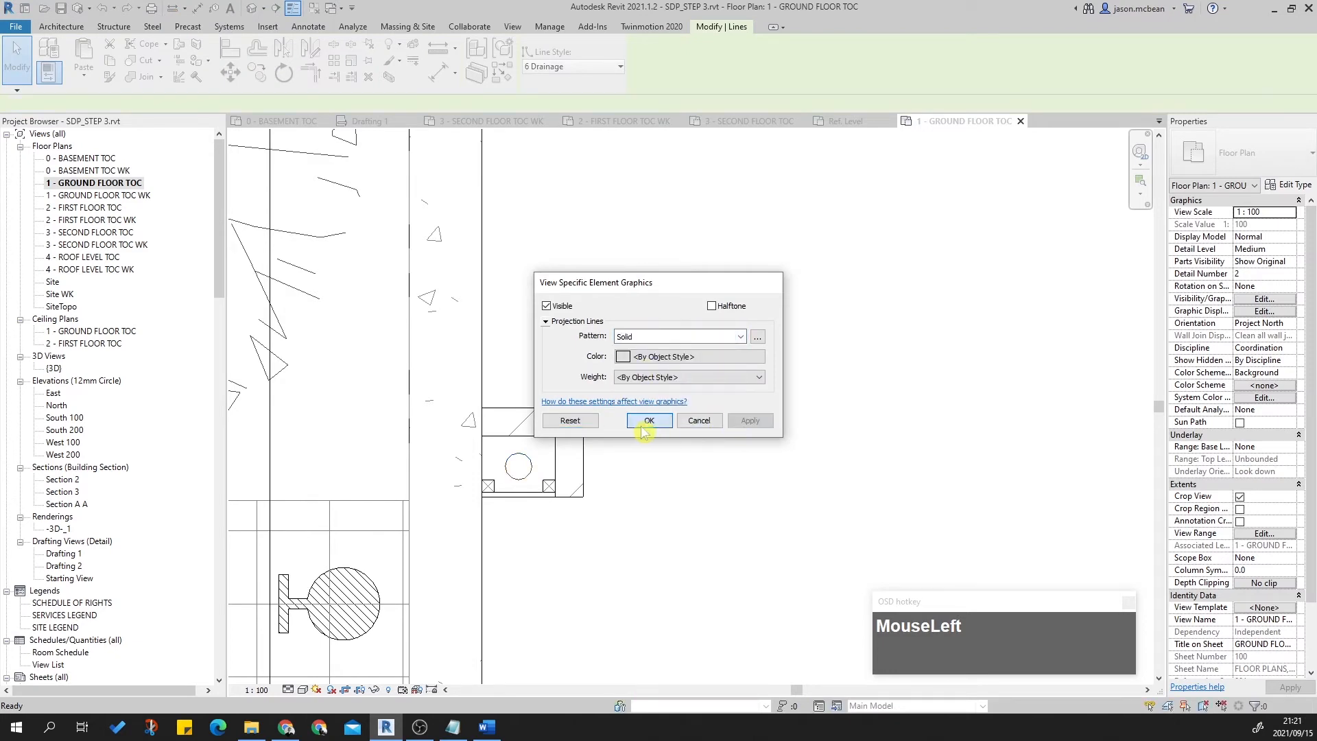
{"action": "left_click", "coordinate": [642, 426]}
Return to the 0 - BASEMENT TOC plan at the duct on the workshop wall.
{"action": "scroll", "coordinate": [602, 368], "scroll_direction": "down", "scroll_amount": 3}
{"action": "middle_click_drag", "start_coordinate": [602, 367], "coordinate": [574, 536]}
{"action": "key", "text": "Escape"}
{"action": "scroll", "coordinate": [573, 536], "scroll_direction": "down", "scroll_amount": 1}
{"action": "scroll", "coordinate": [562, 533], "scroll_direction": "up", "scroll_amount": 3}
{"action": "scroll", "coordinate": [529, 546], "scroll_direction": "down", "scroll_amount": 1}
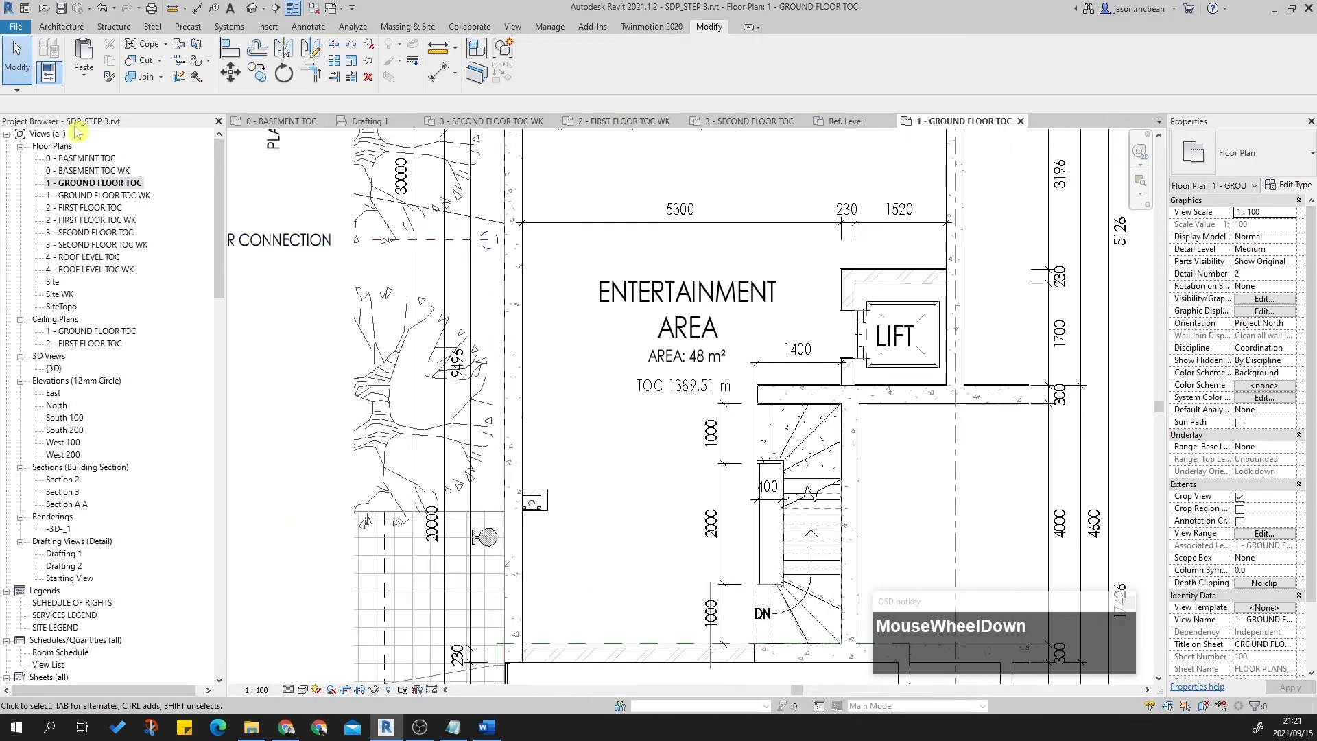
{"action": "key", "text": "Escape"}
{"action": "double_click", "coordinate": [86, 158]}
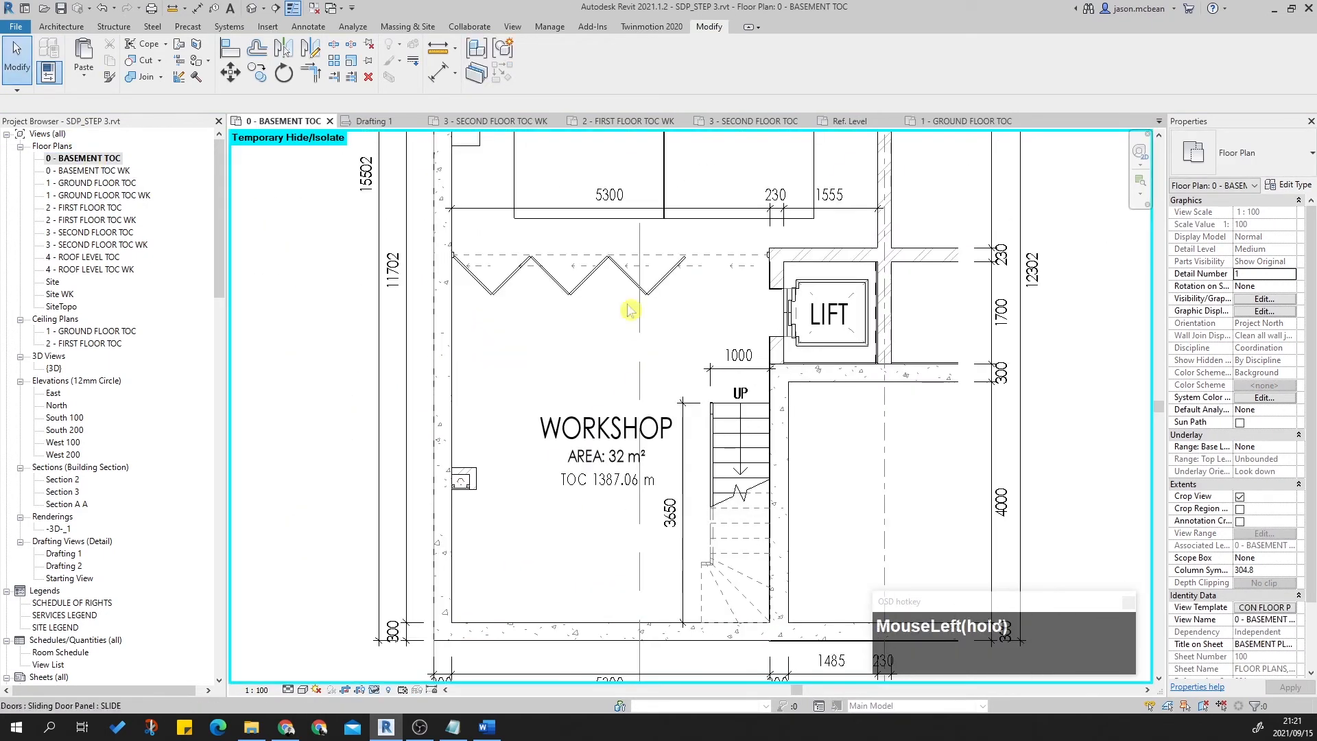
{"action": "scroll", "coordinate": [379, 427], "scroll_direction": "up", "scroll_amount": 4}
{"action": "left_click", "coordinate": [422, 389]}
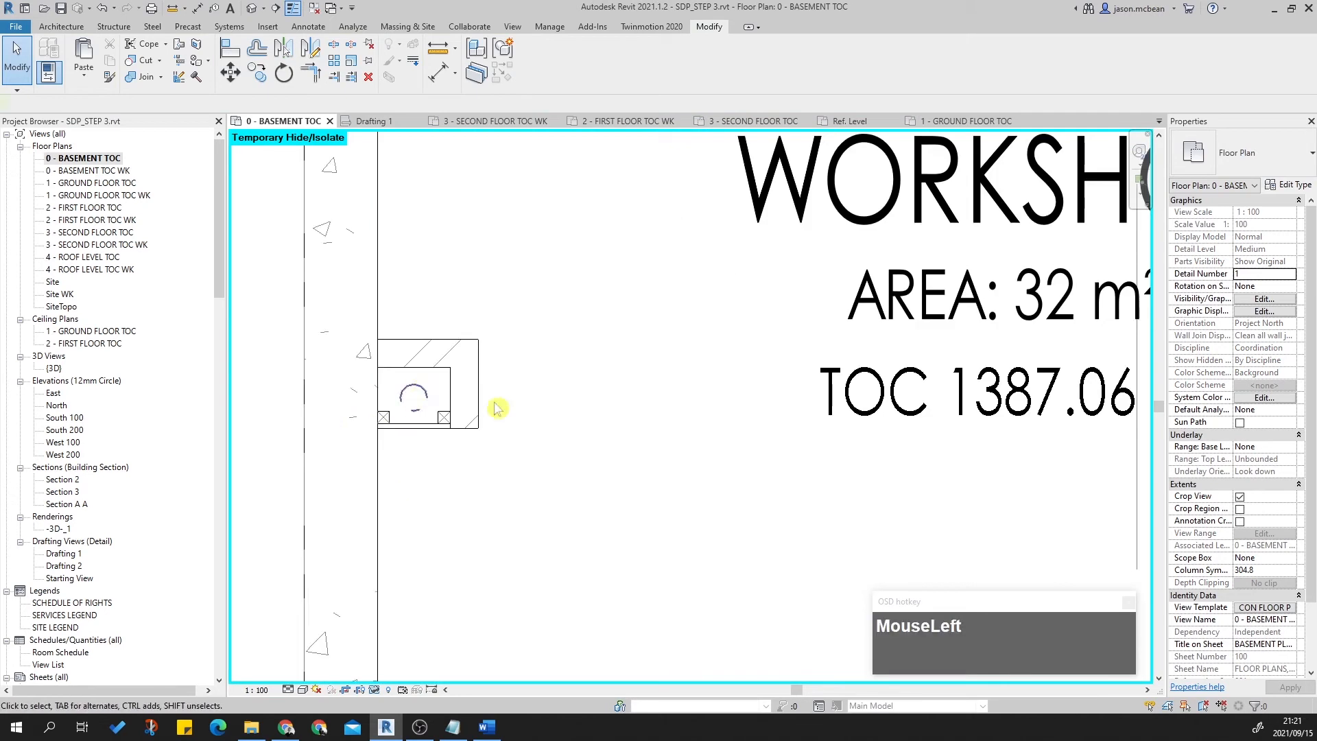
{"action": "left_click", "coordinate": [578, 67]}
{"action": "scroll", "coordinate": [589, 144], "scroll_direction": "up", "scroll_amount": 3}
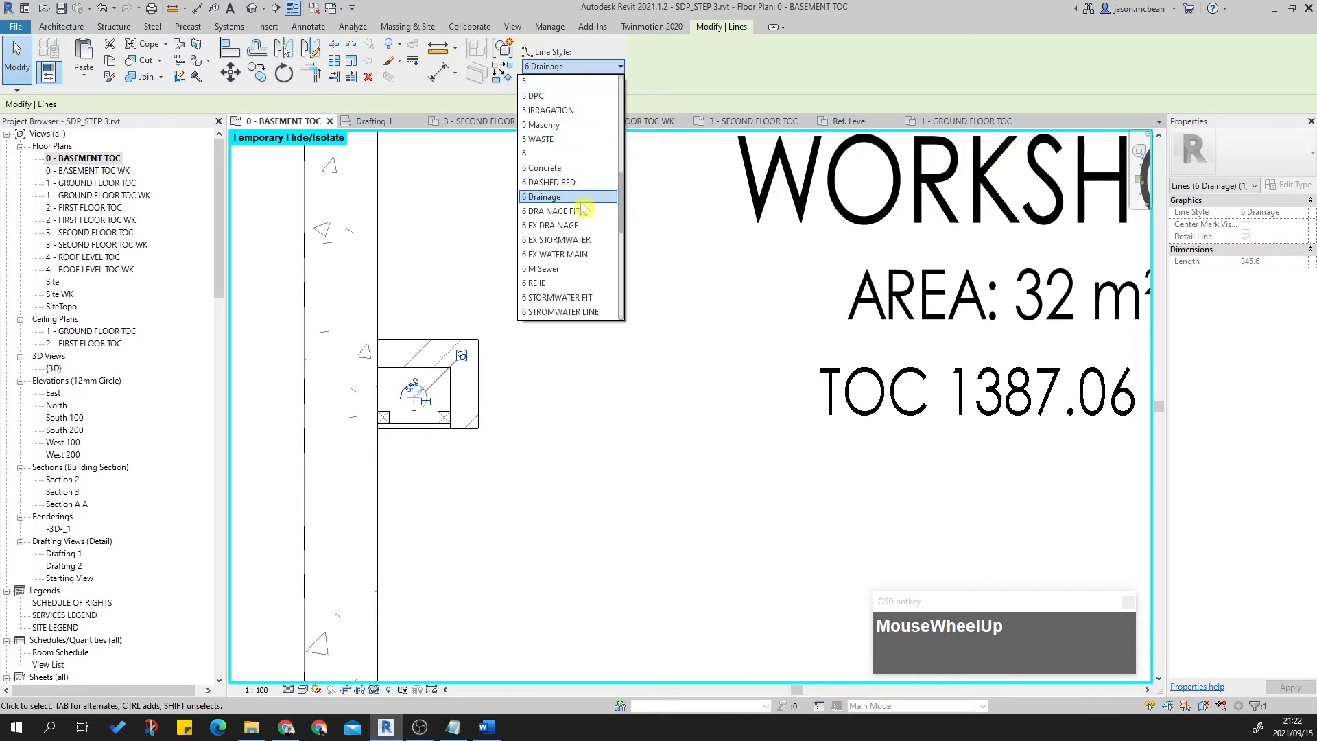
{"action": "scroll", "coordinate": [594, 154], "scroll_direction": "up", "scroll_amount": 4}
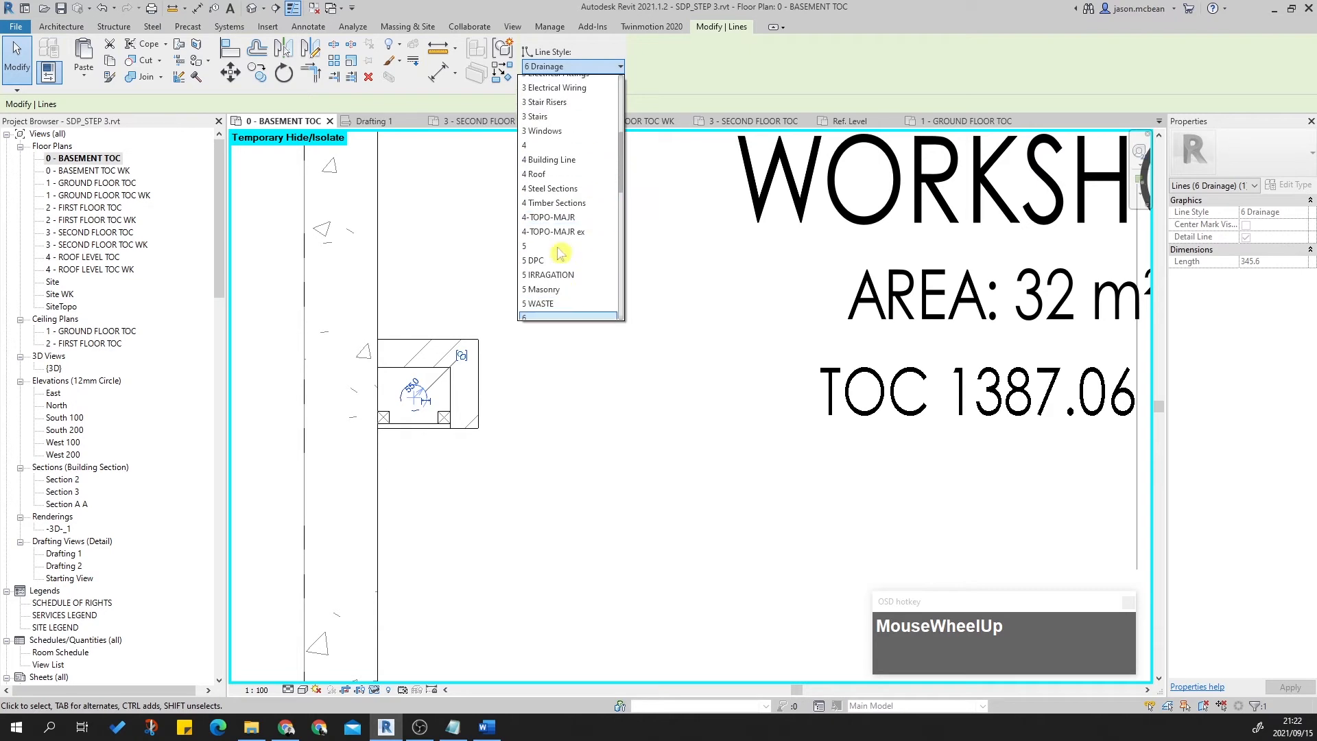
{"action": "scroll", "coordinate": [559, 254], "scroll_direction": "up", "scroll_amount": 5}
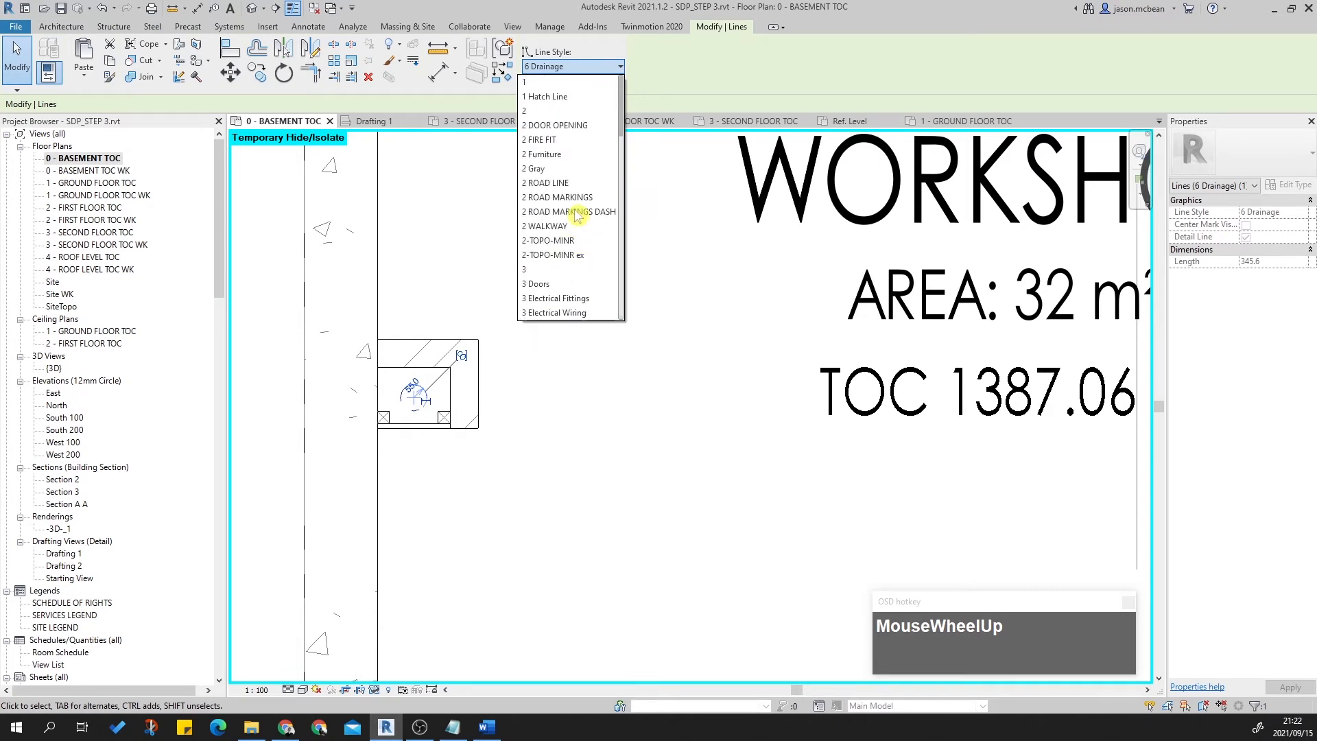
{"action": "left_click", "coordinate": [627, 420]}
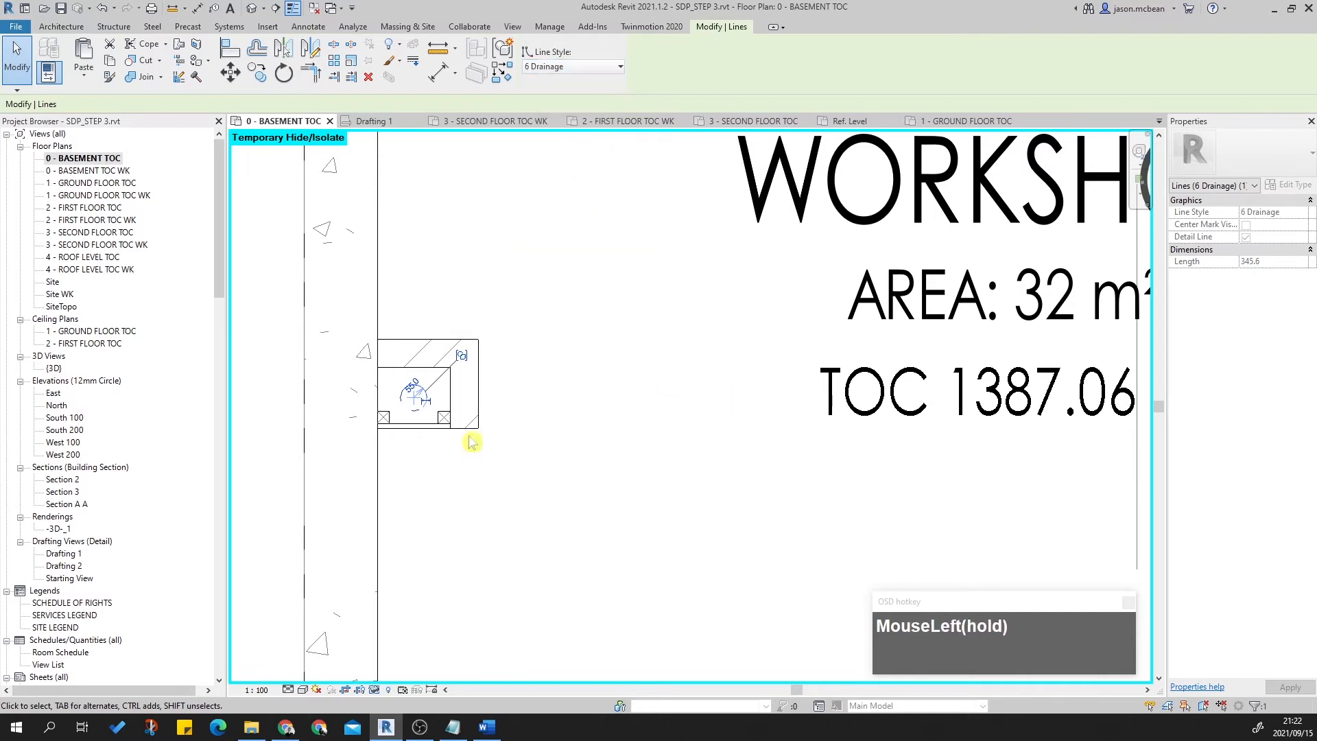
{"action": "left_click", "coordinate": [699, 435]}
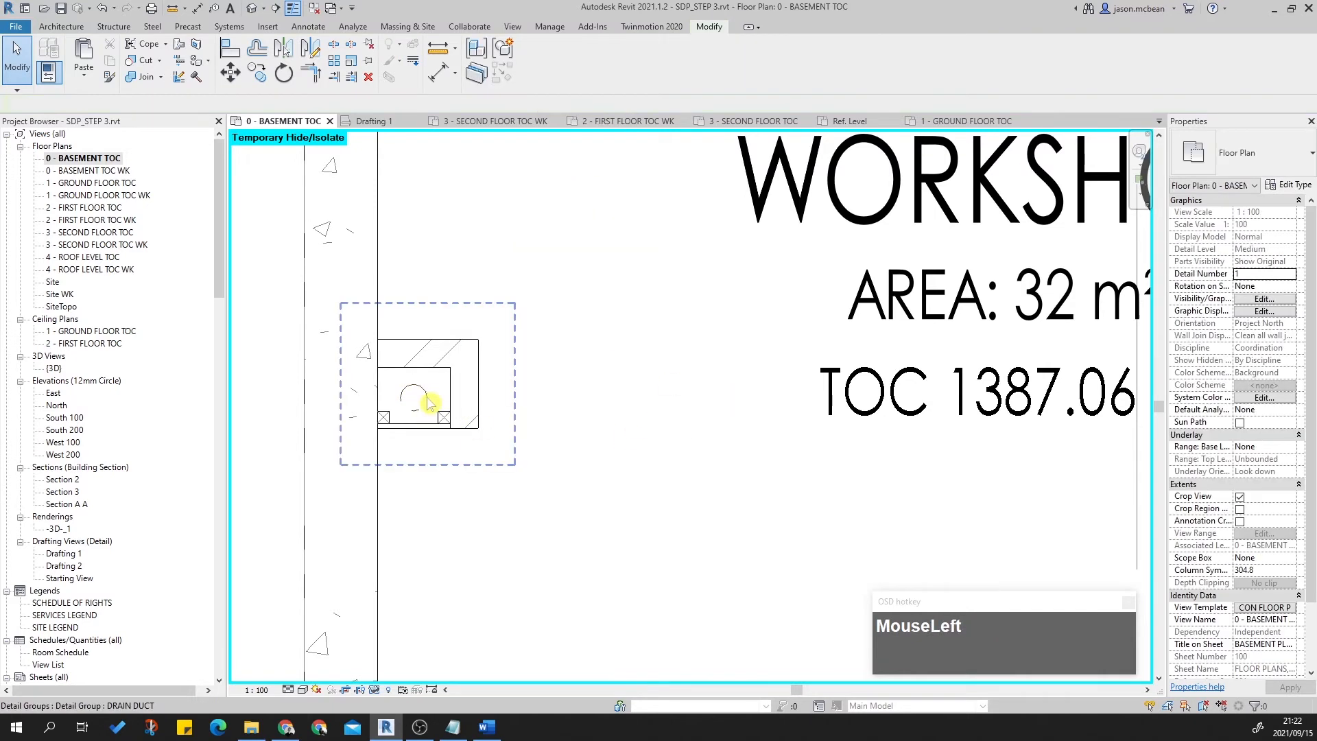
Override the duct's pipe circle by element in the basement plan, setting its projection line pattern to Solid.
{"action": "right_click", "coordinate": [426, 395]}
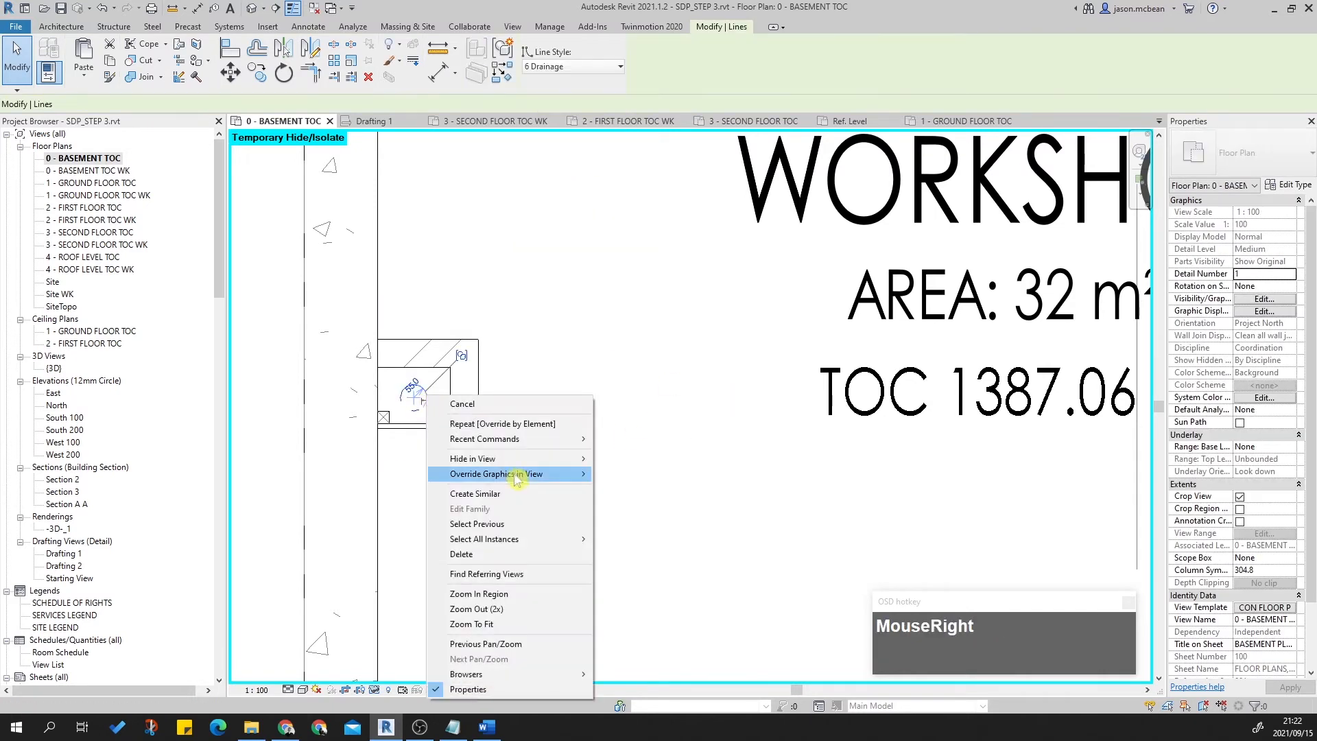
{"action": "mouse_move", "coordinate": [522, 480]}
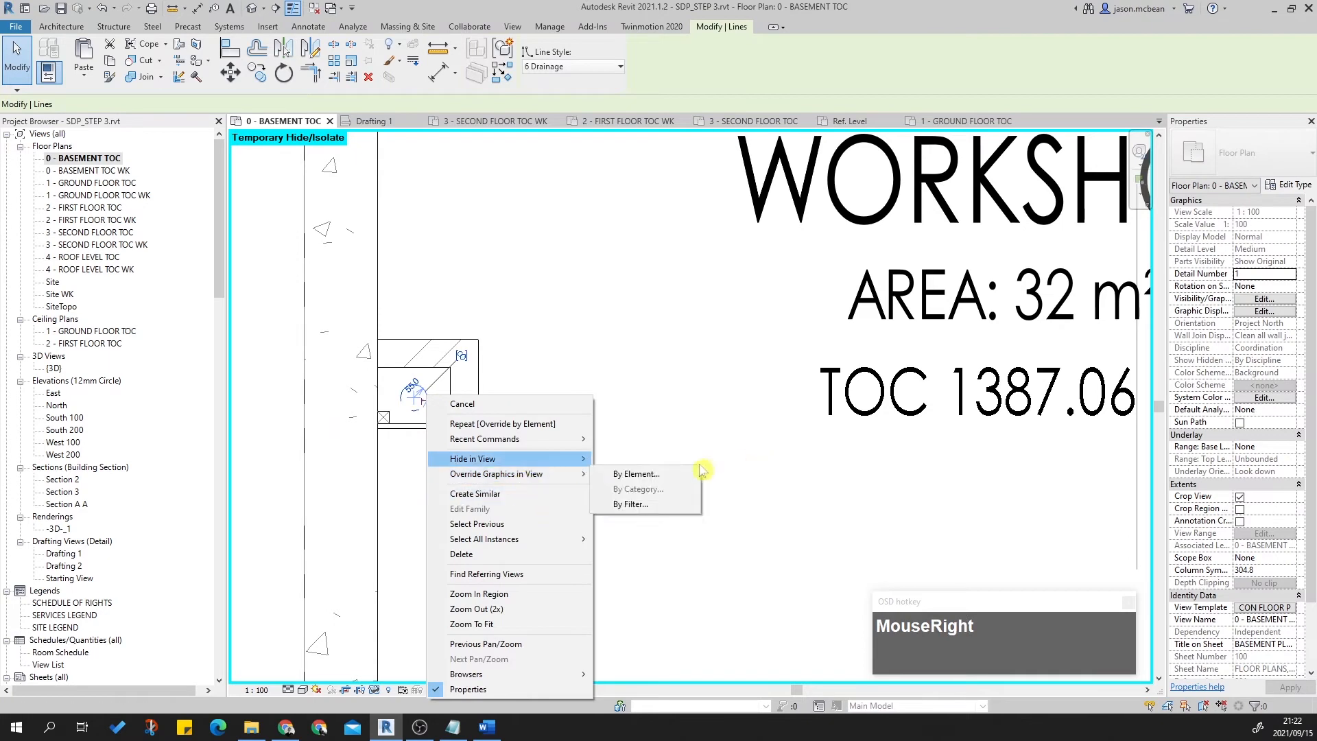
{"action": "left_click", "coordinate": [679, 474]}
{"action": "left_click", "coordinate": [706, 356]}
{"action": "left_click", "coordinate": [767, 479]}
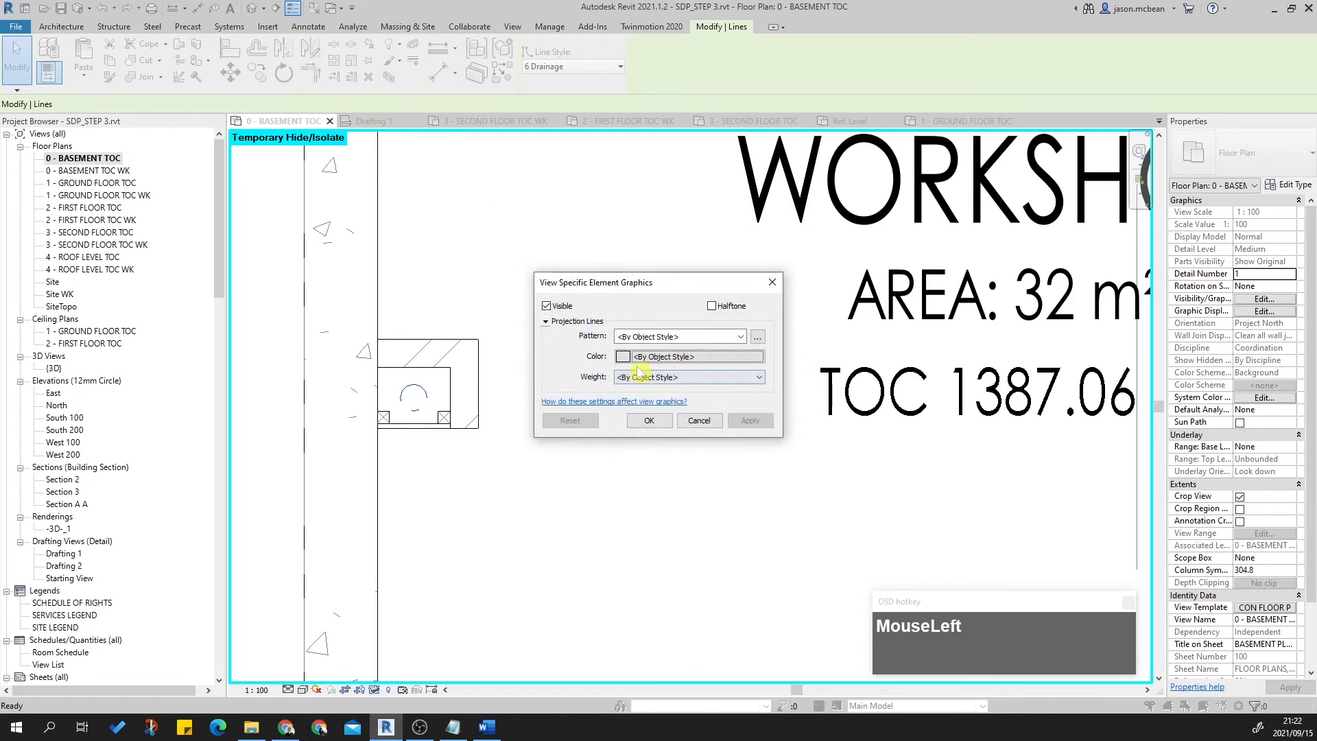
{"action": "left_click", "coordinate": [666, 336]}
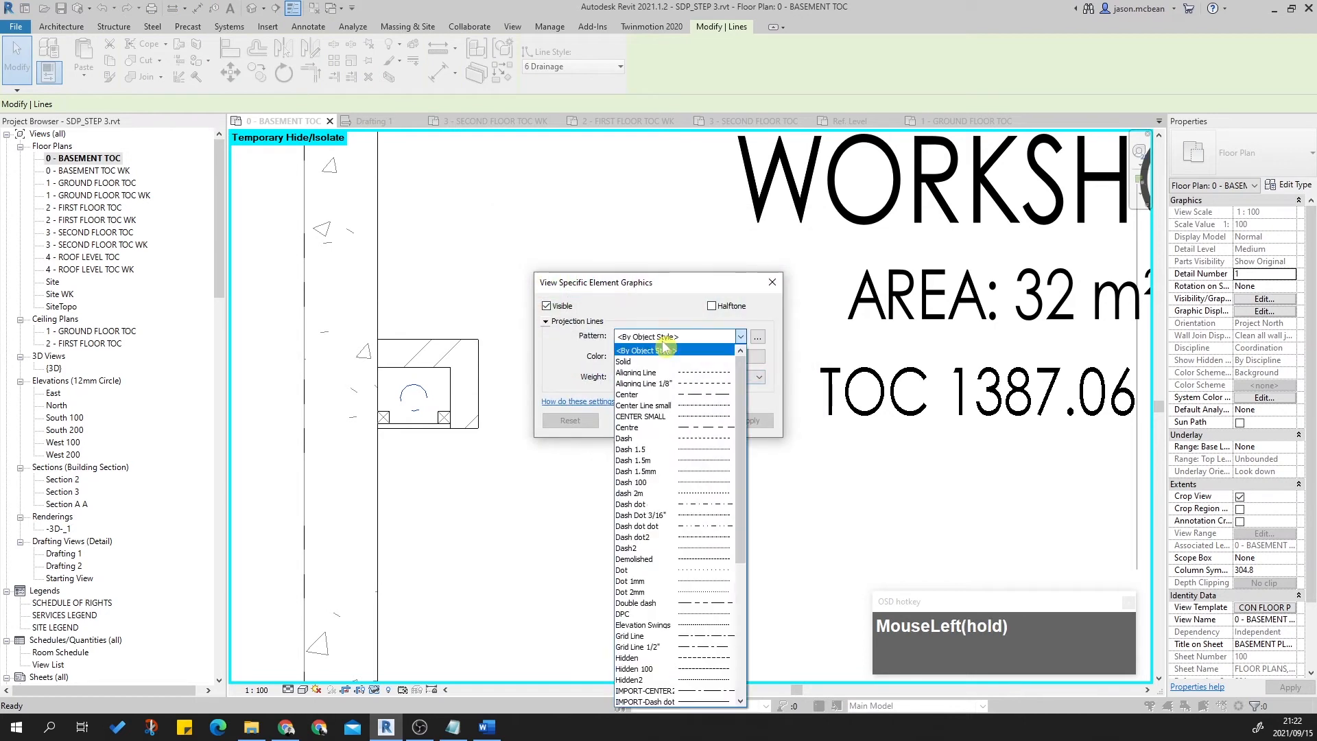
{"action": "left_click", "coordinate": [638, 361]}
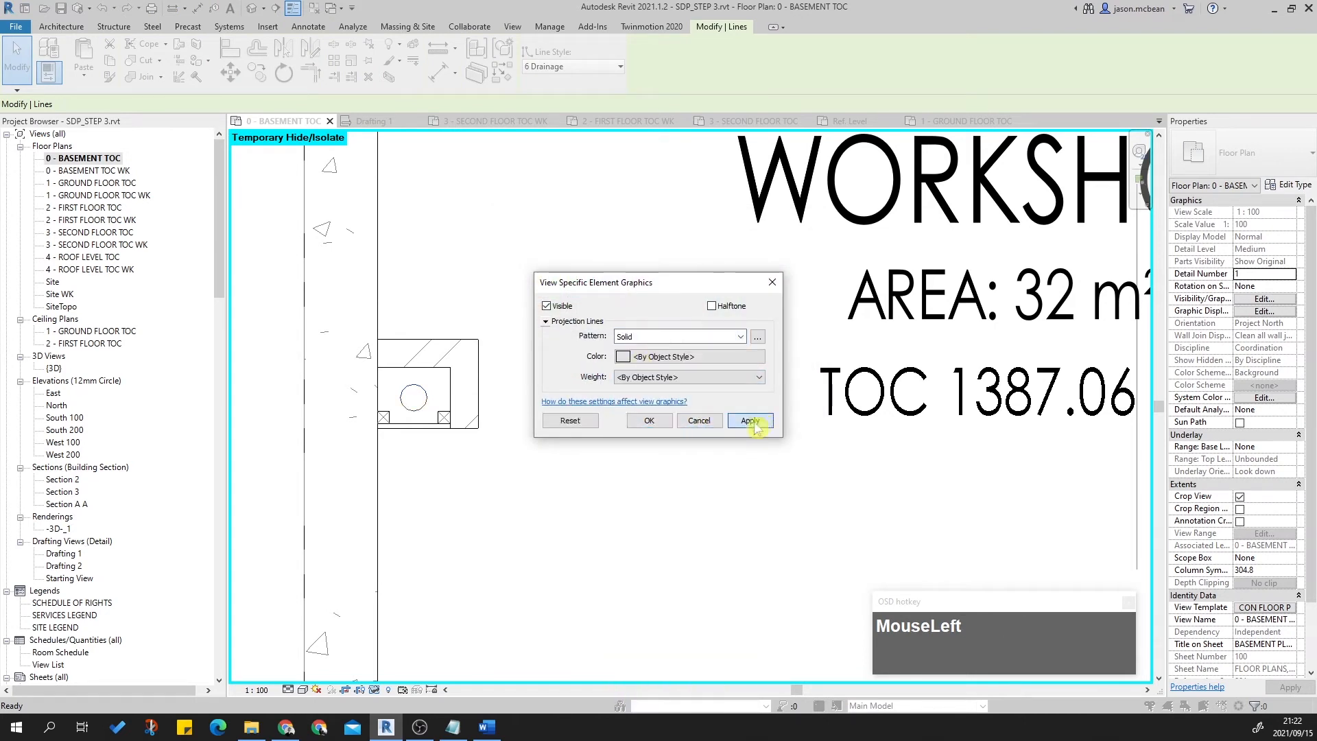
{"action": "left_click", "coordinate": [659, 427]}
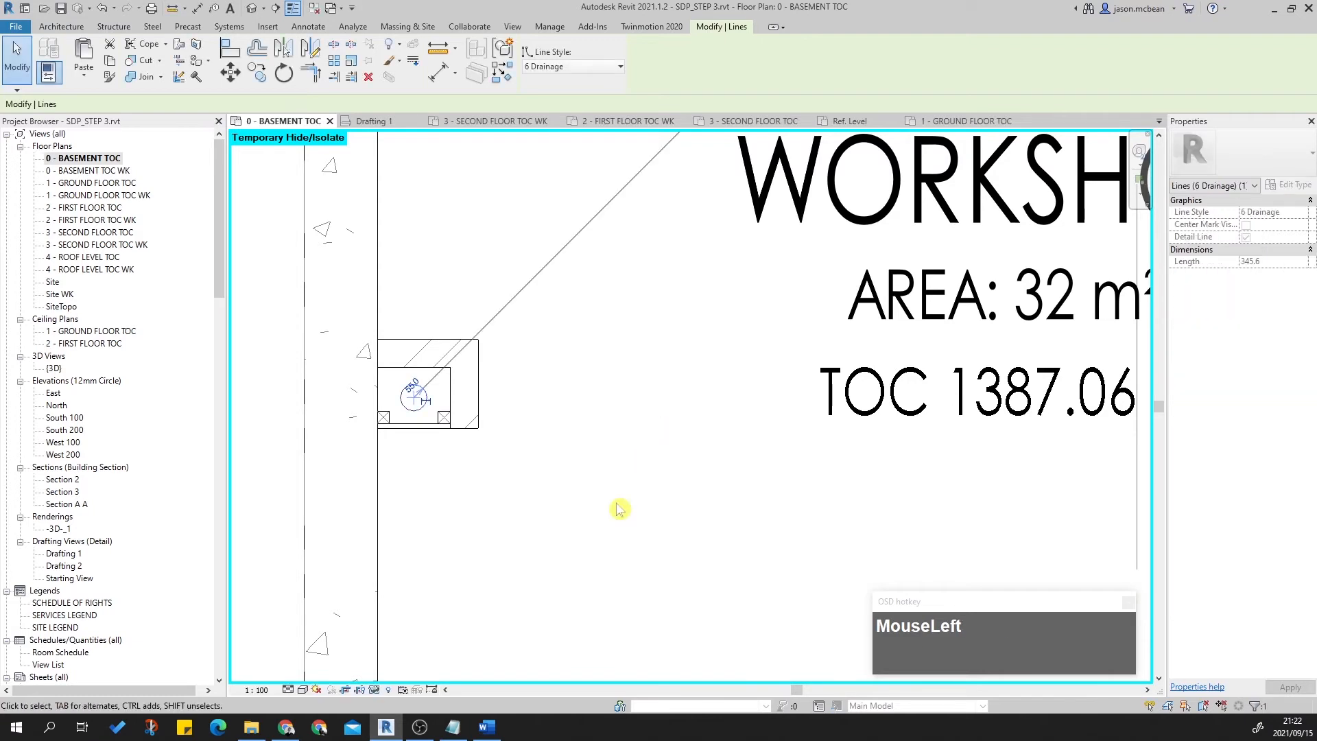
{"action": "left_click", "coordinate": [606, 451]}
{"action": "scroll", "coordinate": [494, 425], "scroll_direction": "down", "scroll_amount": 5}
{"action": "key", "text": "Escape"}
Draw a slanted detail line about 2200 mm long from the duct's pipe centre up into the workshop.
{"action": "middle_click_drag", "start_coordinate": [505, 435], "coordinate": [534, 581]}
{"action": "scroll", "coordinate": [522, 549], "scroll_direction": "down", "scroll_amount": 2}
{"action": "middle_click_drag", "start_coordinate": [500, 524], "coordinate": [494, 532]}
{"action": "scroll", "coordinate": [491, 559], "scroll_direction": "up", "scroll_amount": 2}
{"action": "scroll", "coordinate": [493, 566], "scroll_direction": "up", "scroll_amount": 3}
{"action": "scroll", "coordinate": [499, 580], "scroll_direction": "down", "scroll_amount": 1}
{"action": "key", "text": "d"}
{"action": "key", "text": "l"}
{"action": "scroll", "coordinate": [497, 570], "scroll_direction": "up", "scroll_amount": 2}
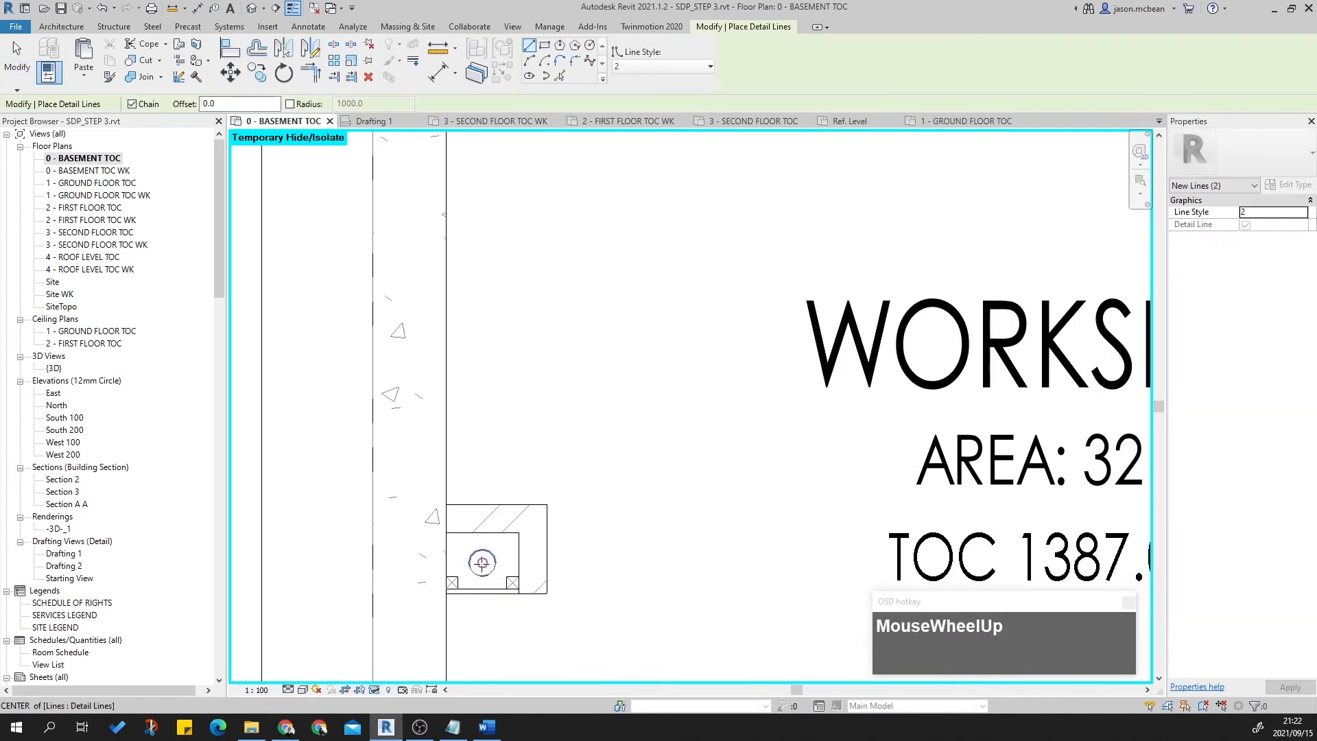
{"action": "left_click", "coordinate": [478, 555]}
{"action": "scroll", "coordinate": [603, 480], "scroll_direction": "down", "scroll_amount": 2}
{"action": "scroll", "coordinate": [602, 481], "scroll_direction": "down", "scroll_amount": 4}
{"action": "middle_click_drag", "start_coordinate": [610, 486], "coordinate": [590, 594]}
{"action": "scroll", "coordinate": [598, 522], "scroll_direction": "down", "scroll_amount": 4}
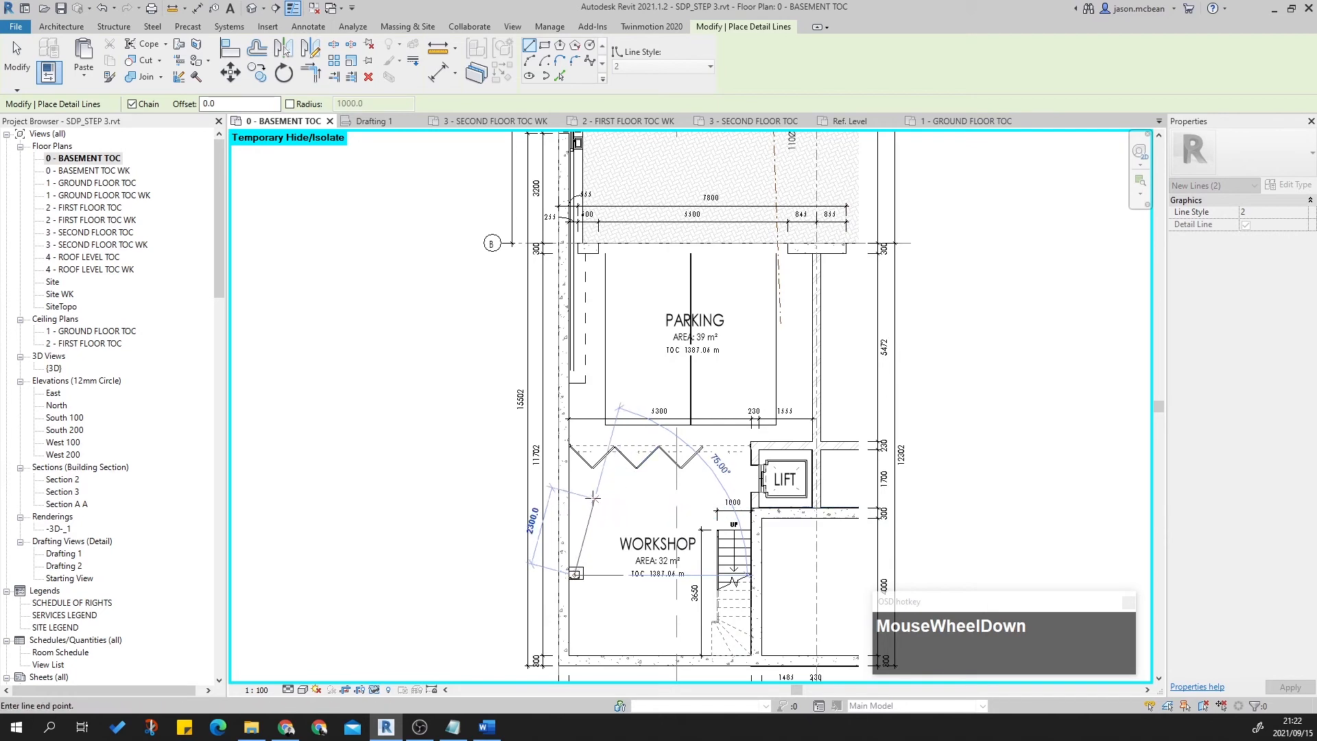
{"action": "left_click", "coordinate": [598, 502]}
{"action": "key", "text": "Escape"}
Draw a long detail line between the workshop beside the duct and the MH manhole in the driveway.
{"action": "left_click", "coordinate": [608, 541]}
{"action": "middle_click_drag", "start_coordinate": [607, 363], "coordinate": [622, 670]}
{"action": "scroll", "coordinate": [619, 304], "scroll_direction": "up", "scroll_amount": 4}
{"action": "scroll", "coordinate": [620, 303], "scroll_direction": "down", "scroll_amount": 3}
{"action": "mouse_move", "coordinate": [696, 471]}
{"action": "middle_mouse_down"}
{"action": "mouse_move", "coordinate": [703, 303]}
{"action": "mouse_move", "coordinate": [727, 234]}
{"action": "middle_mouse_up"}
{"action": "key", "text": "Escape"}
{"action": "key", "text": "Escape"}
{"action": "scroll", "coordinate": [664, 652], "scroll_direction": "up", "scroll_amount": 1}
{"action": "middle_click_drag", "start_coordinate": [665, 653], "coordinate": [676, 446]}
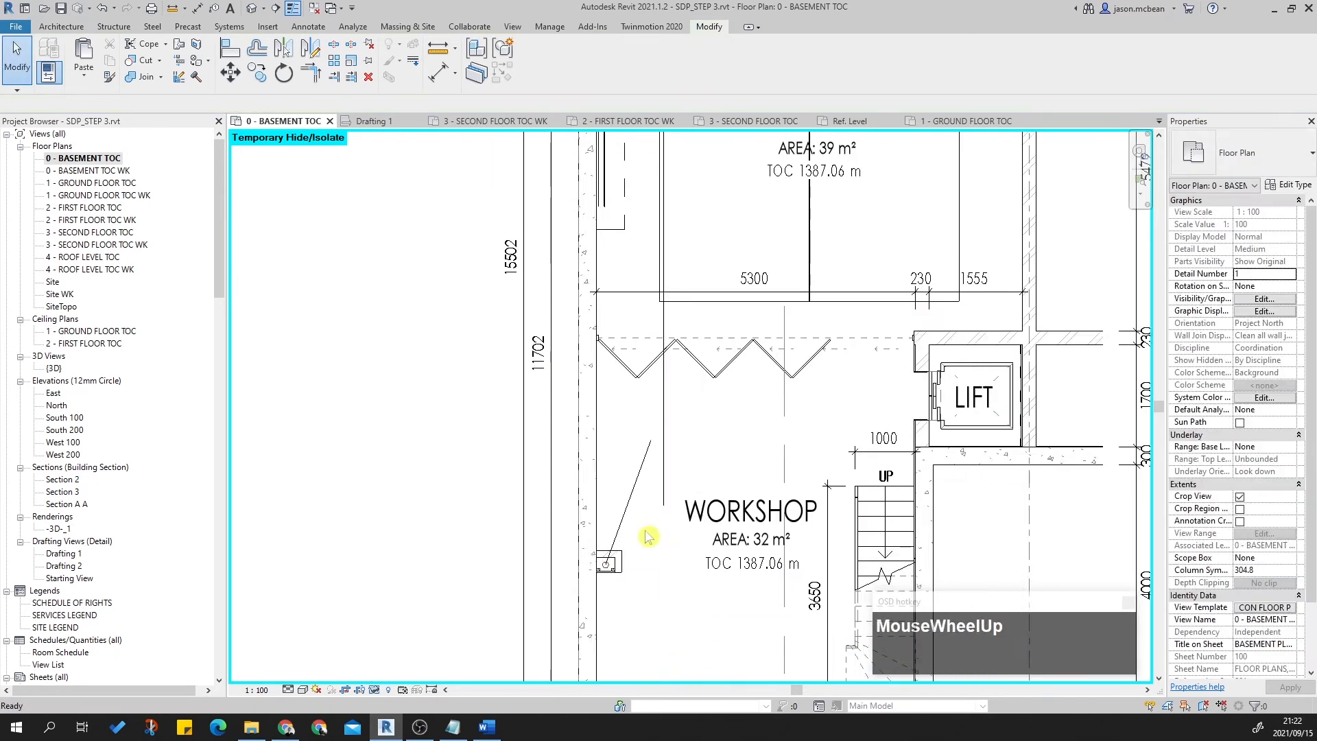
Stretch the workshop end of the long manhole line down to beside the duct.
{"action": "scroll", "coordinate": [649, 535], "scroll_direction": "up", "scroll_amount": 1}
{"action": "left_click_drag", "start_coordinate": [673, 509], "coordinate": [632, 555]}
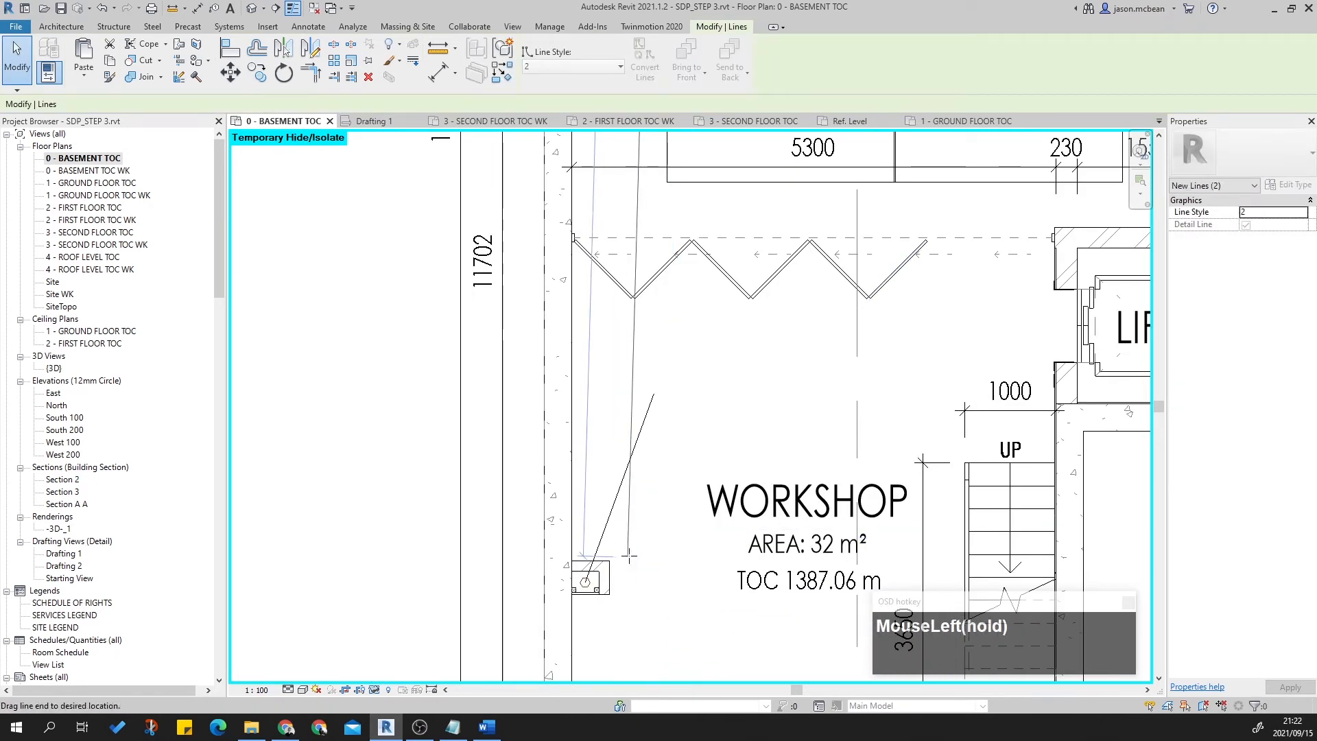
{"action": "key", "text": "Escape"}
Shorten the slanted line from the pipe centre so its free end meets the long manhole line.
{"action": "left_click", "coordinate": [617, 495]}
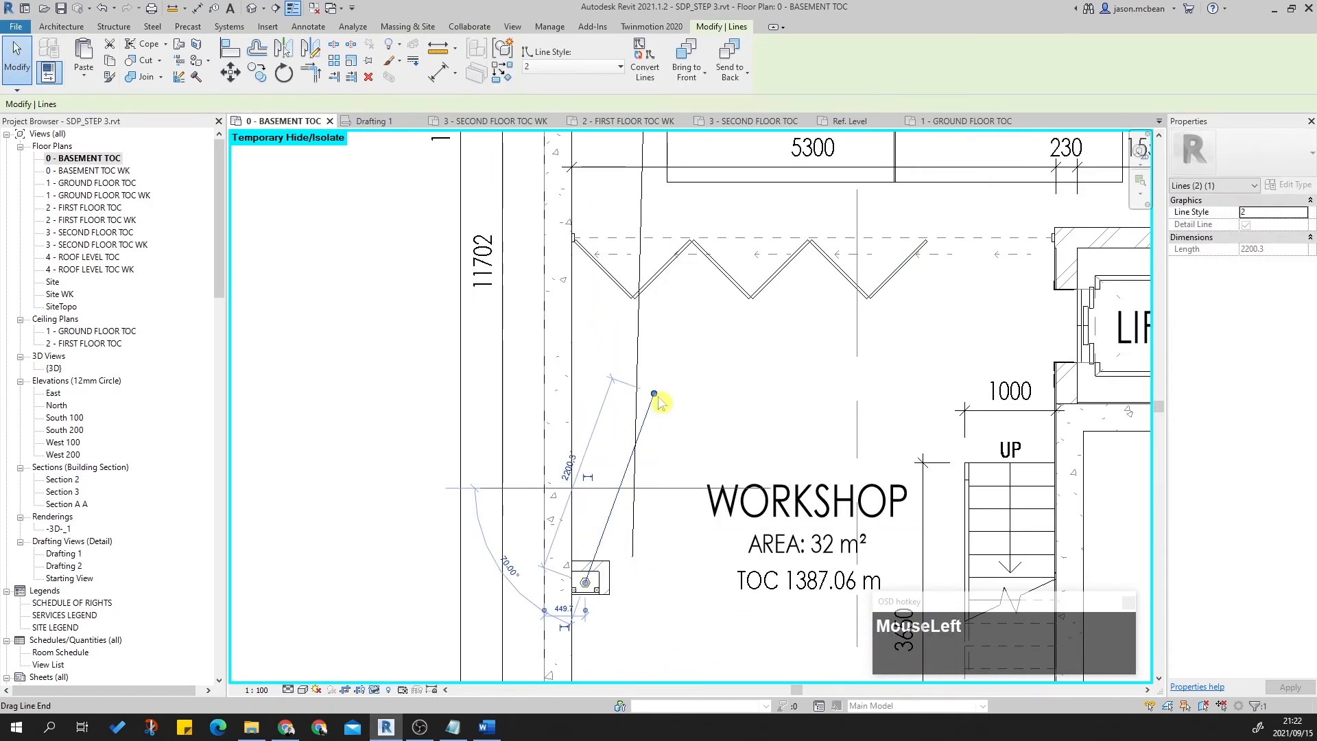
{"action": "left_click_drag", "start_coordinate": [654, 393], "coordinate": [635, 501]}
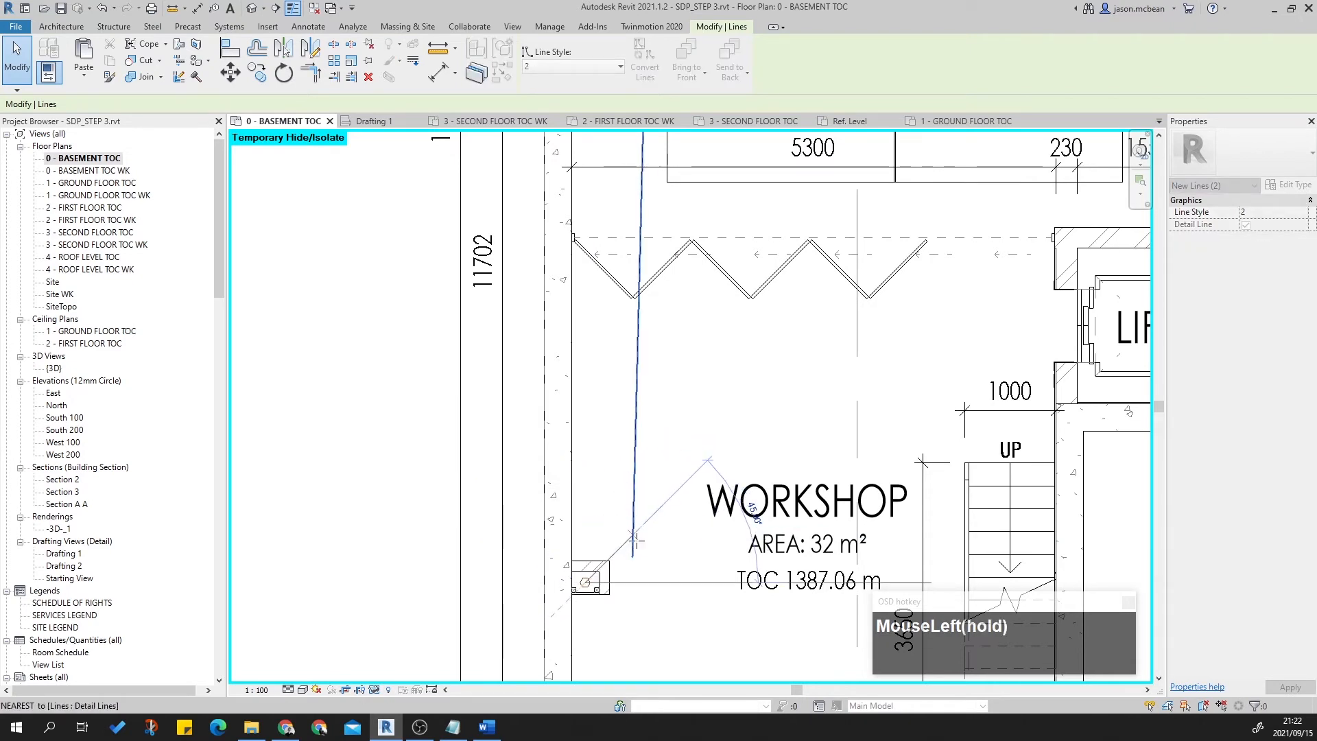
{"action": "scroll", "coordinate": [644, 592], "scroll_direction": "up", "scroll_amount": 2}
{"action": "left_click_drag", "start_coordinate": [632, 540], "coordinate": [628, 571]}
{"action": "key", "text": "Escape"}
{"action": "key", "text": "Escape"}
{"action": "left_click", "coordinate": [629, 597]}
{"action": "key", "text": "Escape"}
{"action": "scroll", "coordinate": [616, 544], "scroll_direction": "up", "scroll_amount": 1}
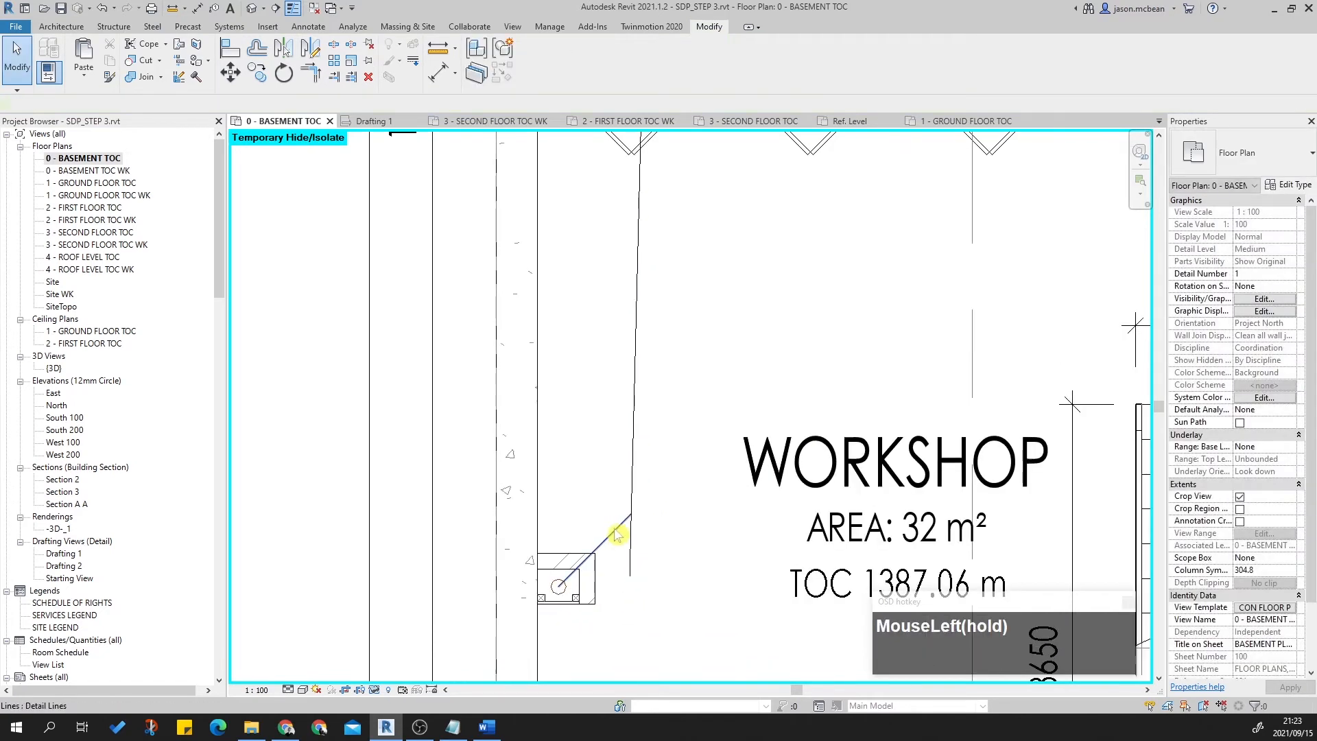
{"action": "left_click", "coordinate": [618, 535]}
{"action": "key", "text": "Escape"}
Match the short and long new lines to the existing sewer line's type, 6 Drainage.
{"action": "scroll", "coordinate": [638, 506], "scroll_direction": "down", "scroll_amount": 2}
{"action": "middle_click_drag", "start_coordinate": [638, 567], "coordinate": [655, 627]}
{"action": "key", "text": "Escape"}
{"action": "scroll", "coordinate": [638, 506], "scroll_direction": "up", "scroll_amount": 1}
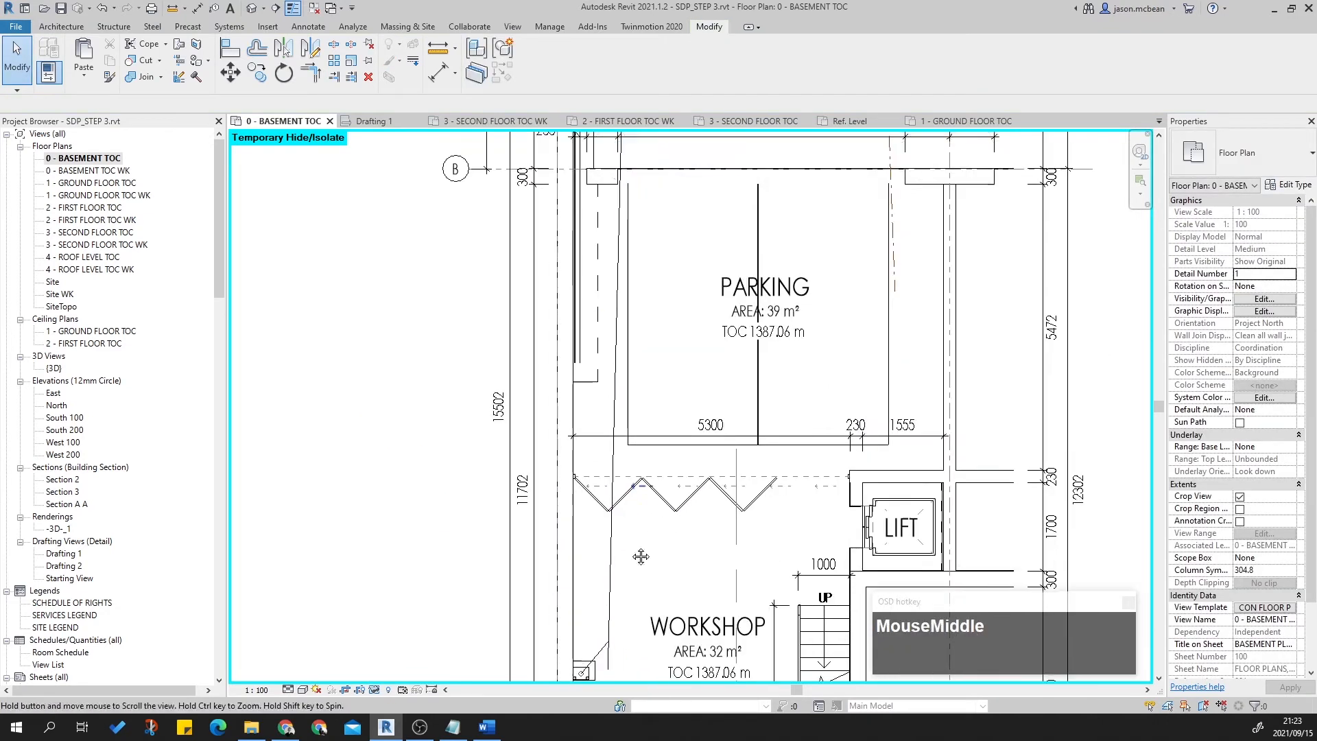
{"action": "scroll", "coordinate": [647, 447], "scroll_direction": "down", "scroll_amount": 2}
{"action": "key", "text": "a"}
{"action": "scroll", "coordinate": [814, 360], "scroll_direction": "up", "scroll_amount": 1}
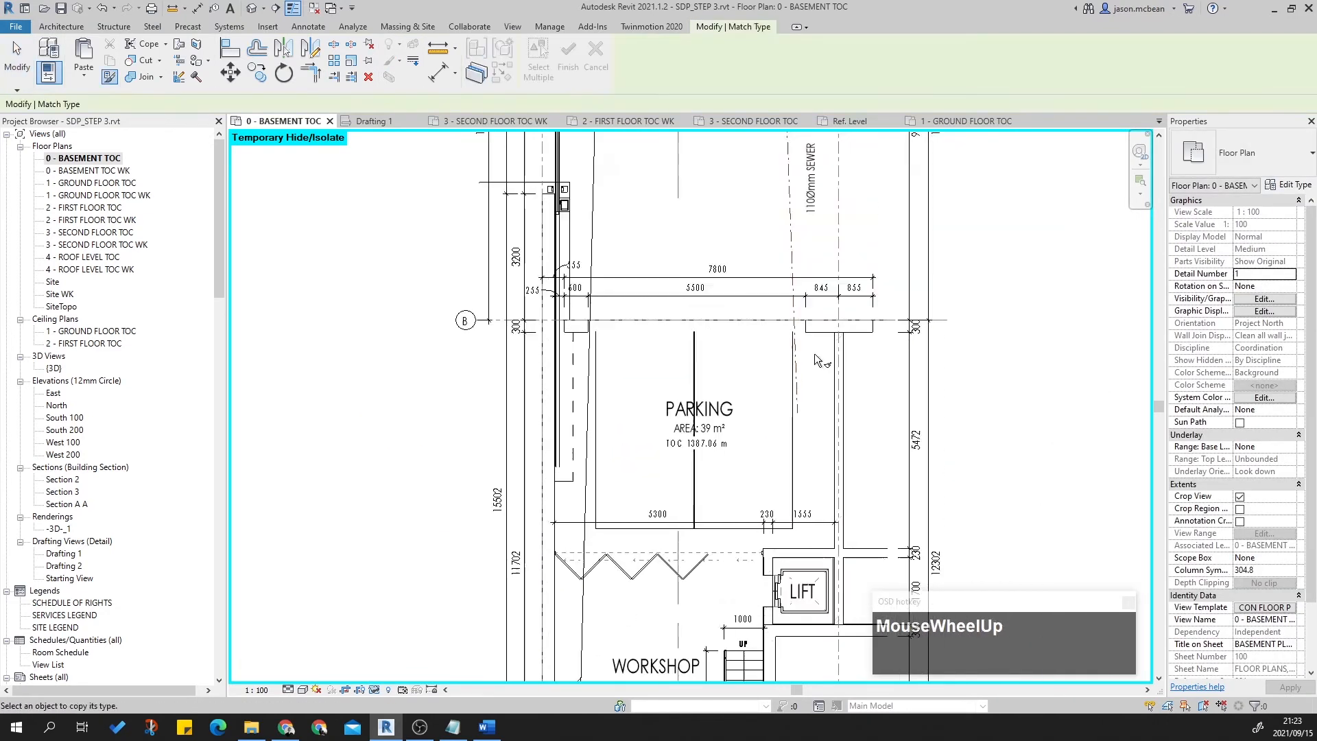
{"action": "left_click", "coordinate": [800, 383]}
{"action": "scroll", "coordinate": [808, 384], "scroll_direction": "down", "scroll_amount": 2}
{"action": "scroll", "coordinate": [632, 600], "scroll_direction": "up", "scroll_amount": 4}
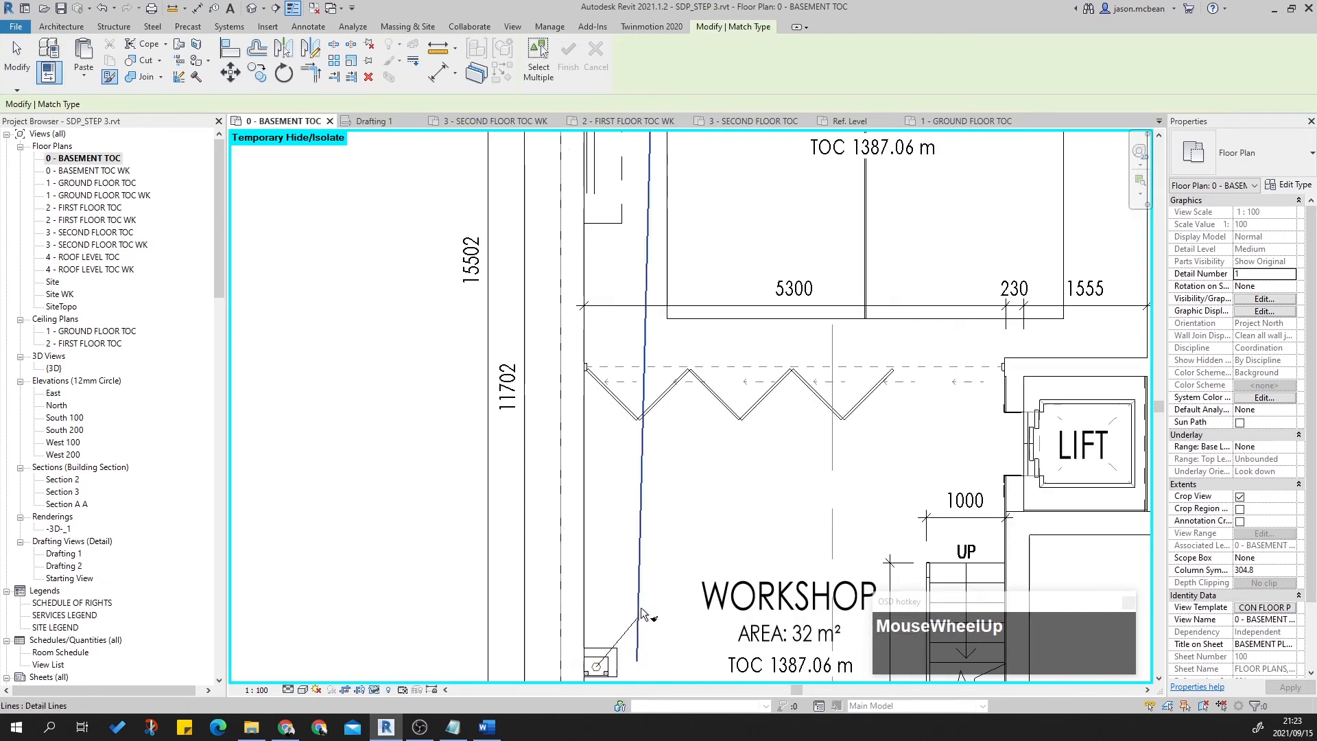
{"action": "key", "text": "Escape"}
Examine the drain duct and the new drainage run through the workshop, stacking door and parking.
{"action": "scroll", "coordinate": [669, 451], "scroll_direction": "down", "scroll_amount": 4}
{"action": "middle_click_drag", "start_coordinate": [679, 548], "coordinate": [629, 565]}
{"action": "scroll", "coordinate": [635, 553], "scroll_direction": "up", "scroll_amount": 4}
{"action": "scroll", "coordinate": [634, 545], "scroll_direction": "down", "scroll_amount": 1}
{"action": "scroll", "coordinate": [631, 517], "scroll_direction": "down", "scroll_amount": 1}
{"action": "scroll", "coordinate": [616, 527], "scroll_direction": "up", "scroll_amount": 1}
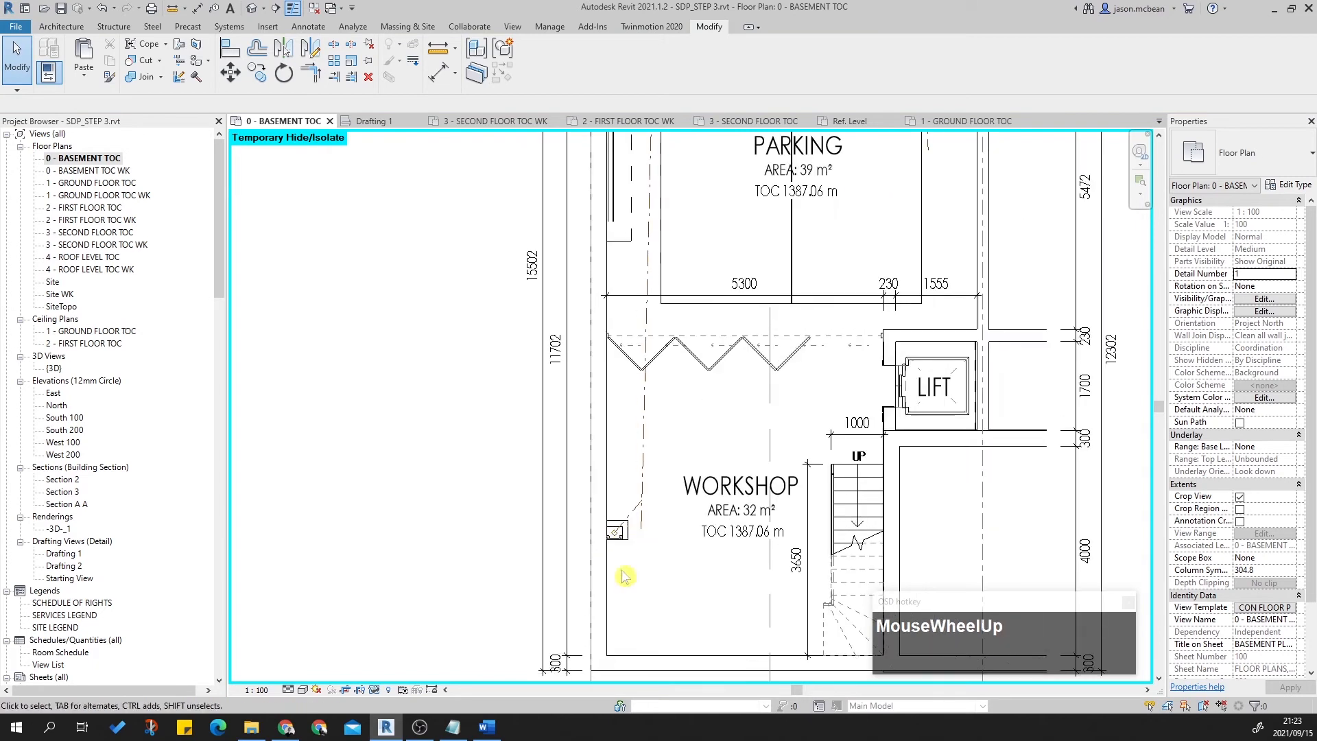
{"action": "scroll", "coordinate": [619, 565], "scroll_direction": "down", "scroll_amount": 1}
{"action": "scroll", "coordinate": [623, 590], "scroll_direction": "up", "scroll_amount": 1}
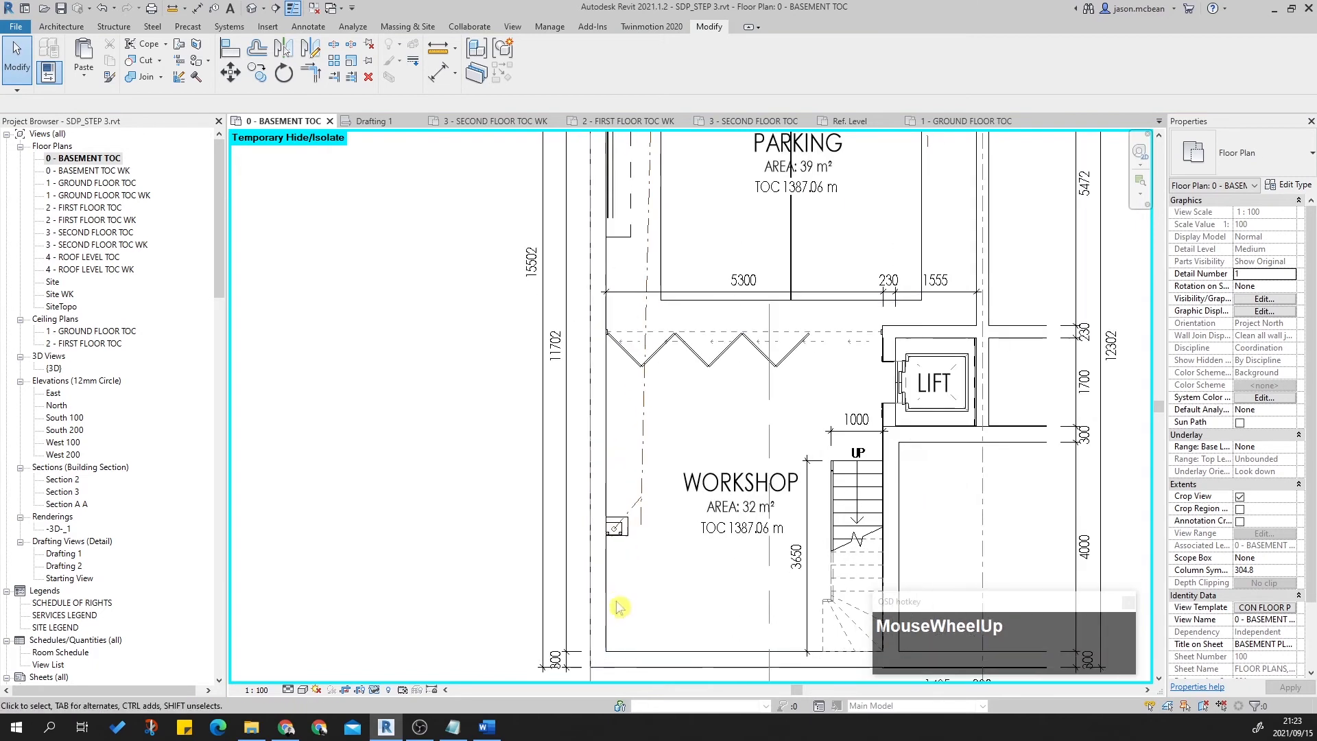
{"action": "scroll", "coordinate": [623, 579], "scroll_direction": "down", "scroll_amount": 2}
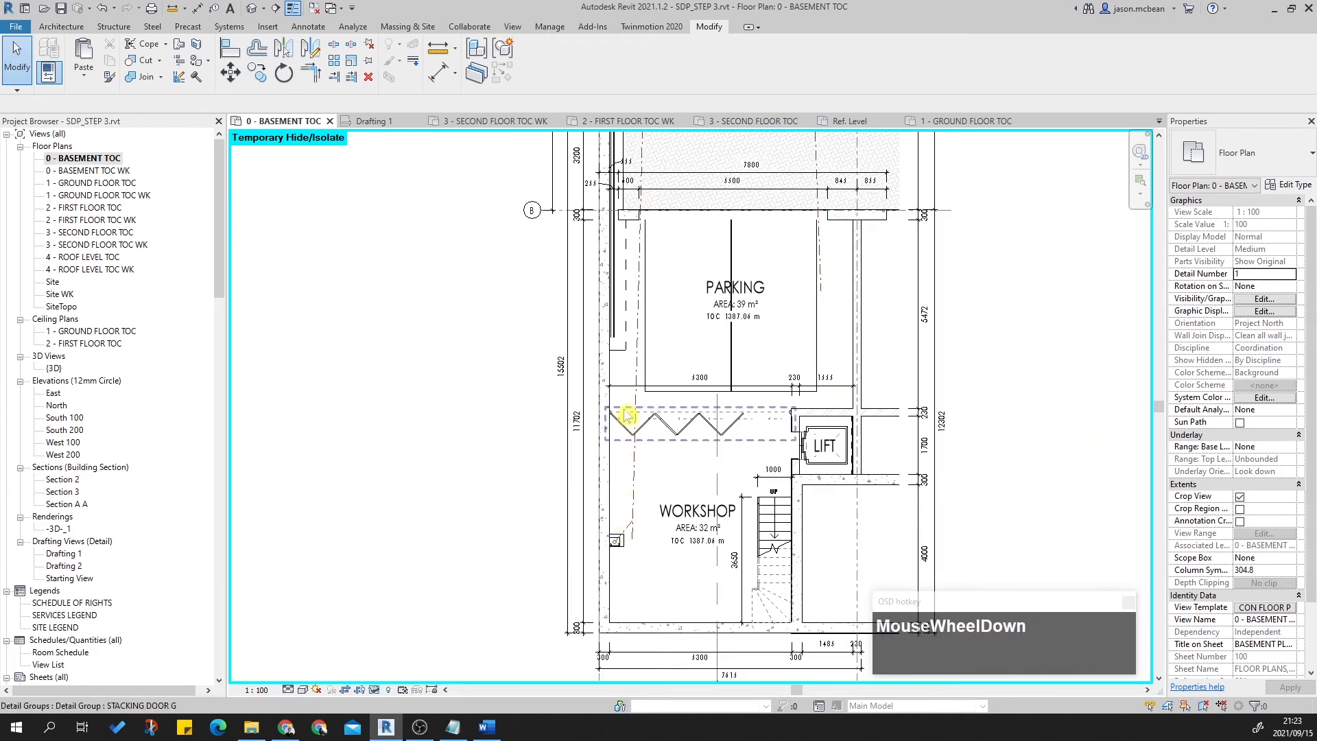
{"action": "scroll", "coordinate": [625, 402], "scroll_direction": "up", "scroll_amount": 3}
{"action": "scroll", "coordinate": [617, 670], "scroll_direction": "up", "scroll_amount": 1}
{"action": "scroll", "coordinate": [610, 514], "scroll_direction": "down", "scroll_amount": 3}
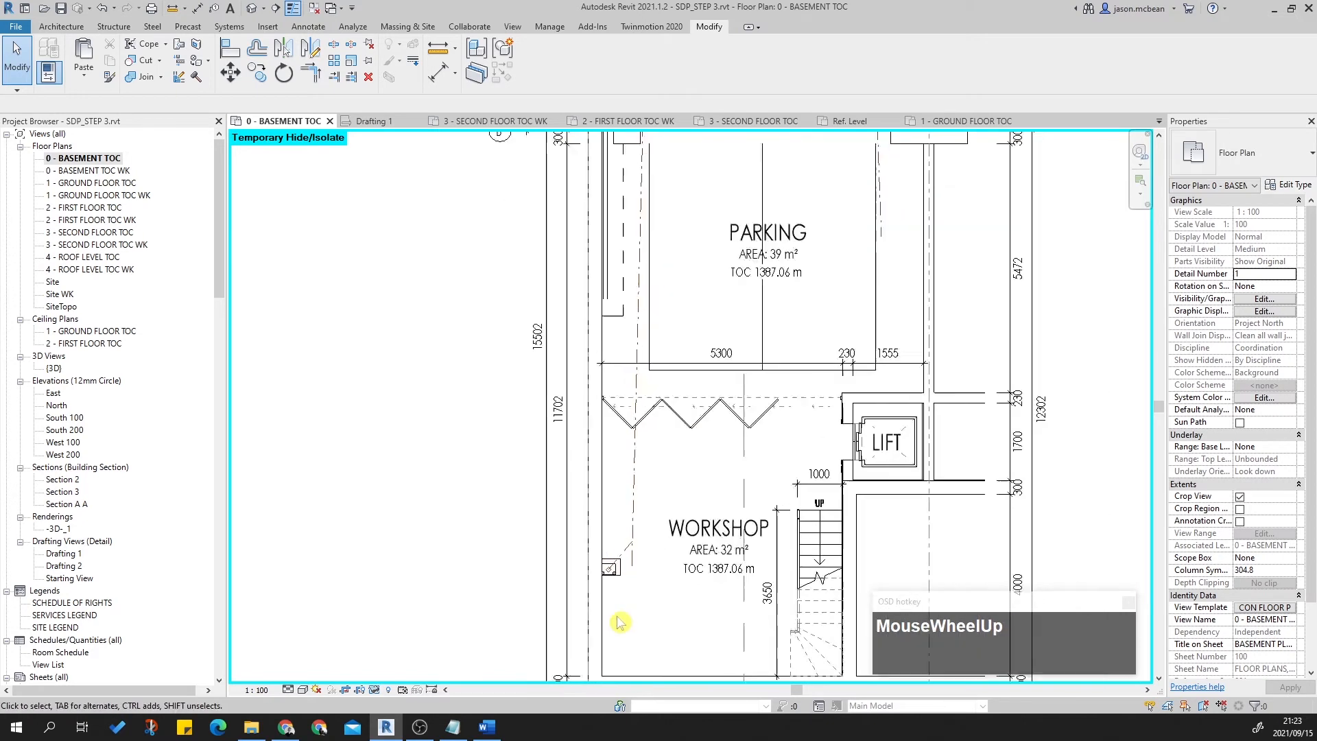
{"action": "scroll", "coordinate": [619, 623], "scroll_direction": "up", "scroll_amount": 2}
{"action": "left_click", "coordinate": [619, 545]}
{"action": "scroll", "coordinate": [617, 542], "scroll_direction": "down", "scroll_amount": 2}
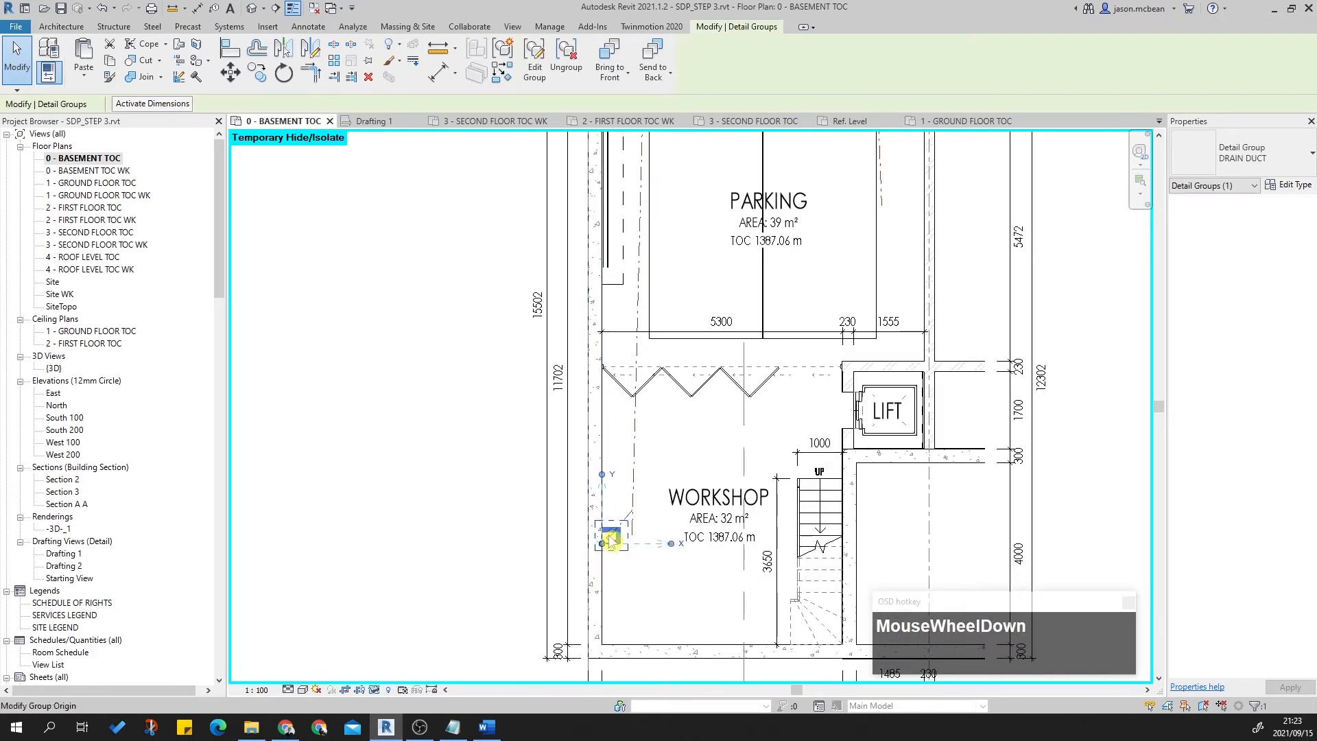
{"action": "scroll", "coordinate": [612, 367], "scroll_direction": "up", "scroll_amount": 5}
{"action": "scroll", "coordinate": [617, 389], "scroll_direction": "down", "scroll_amount": 3}
{"action": "middle_click_drag", "start_coordinate": [625, 409], "coordinate": [597, 509]}
{"action": "scroll", "coordinate": [591, 442], "scroll_direction": "up", "scroll_amount": 3}
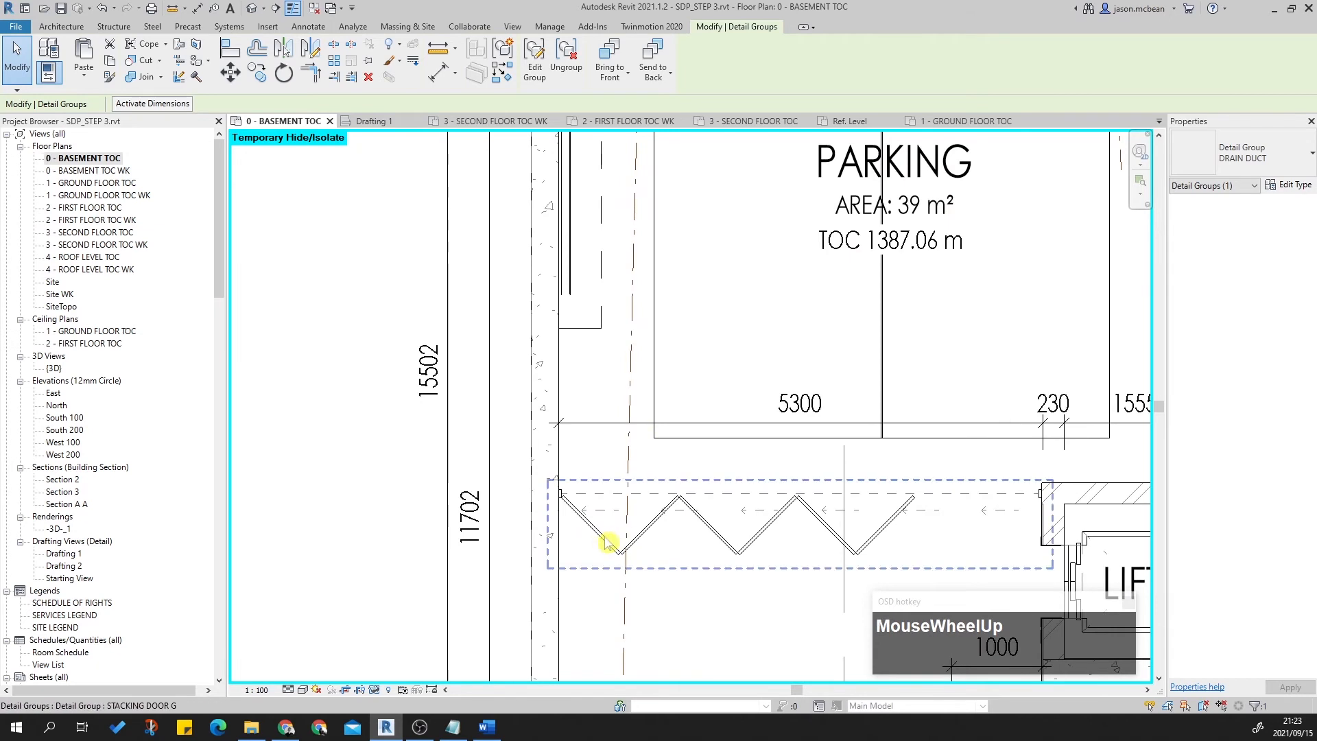
{"action": "scroll", "coordinate": [580, 549], "scroll_direction": "down", "scroll_amount": 4}
{"action": "middle_click_drag", "start_coordinate": [600, 659], "coordinate": [603, 615]}
{"action": "scroll", "coordinate": [626, 609], "scroll_direction": "up", "scroll_amount": 5}
{"action": "key", "text": "Escape"}
{"action": "left_click", "coordinate": [639, 605]}
{"action": "scroll", "coordinate": [659, 609], "scroll_direction": "down", "scroll_amount": 5}
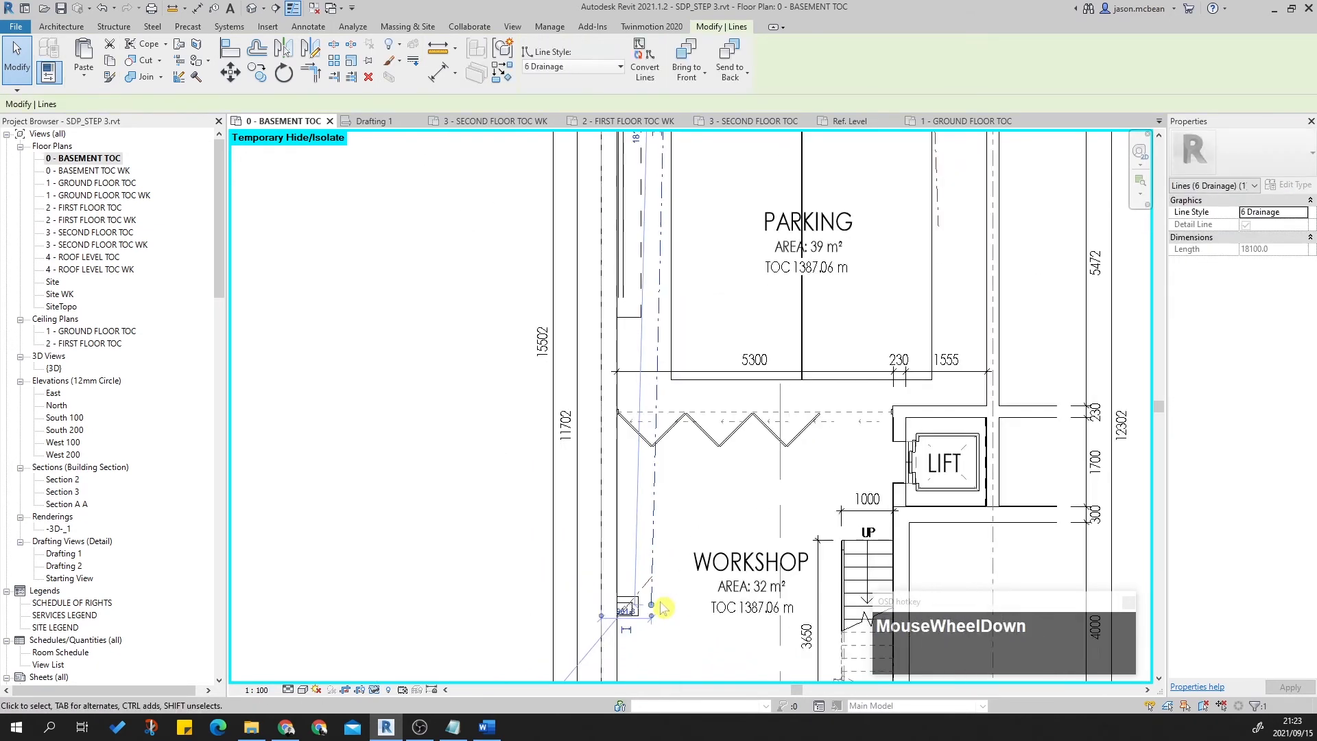
{"action": "key", "text": "Escape"}
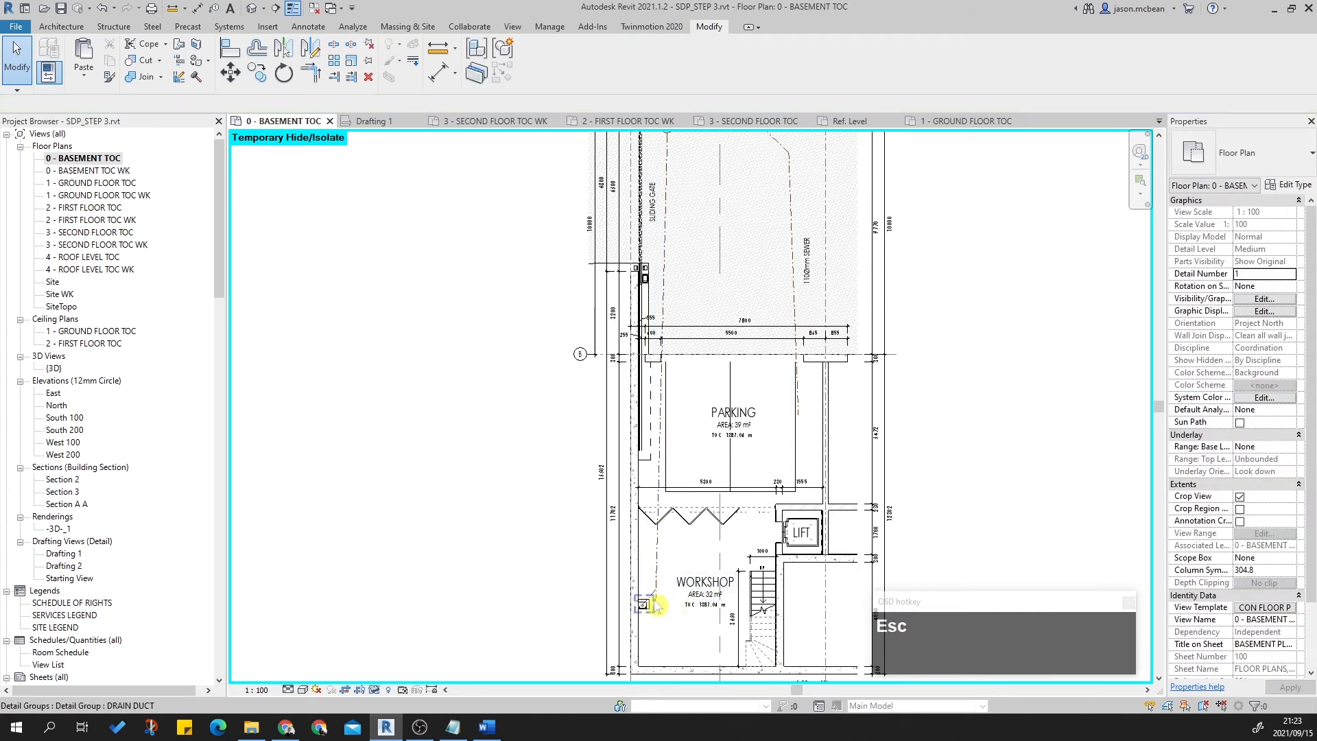
{"action": "middle_click_drag", "start_coordinate": [658, 547], "coordinate": [673, 570]}
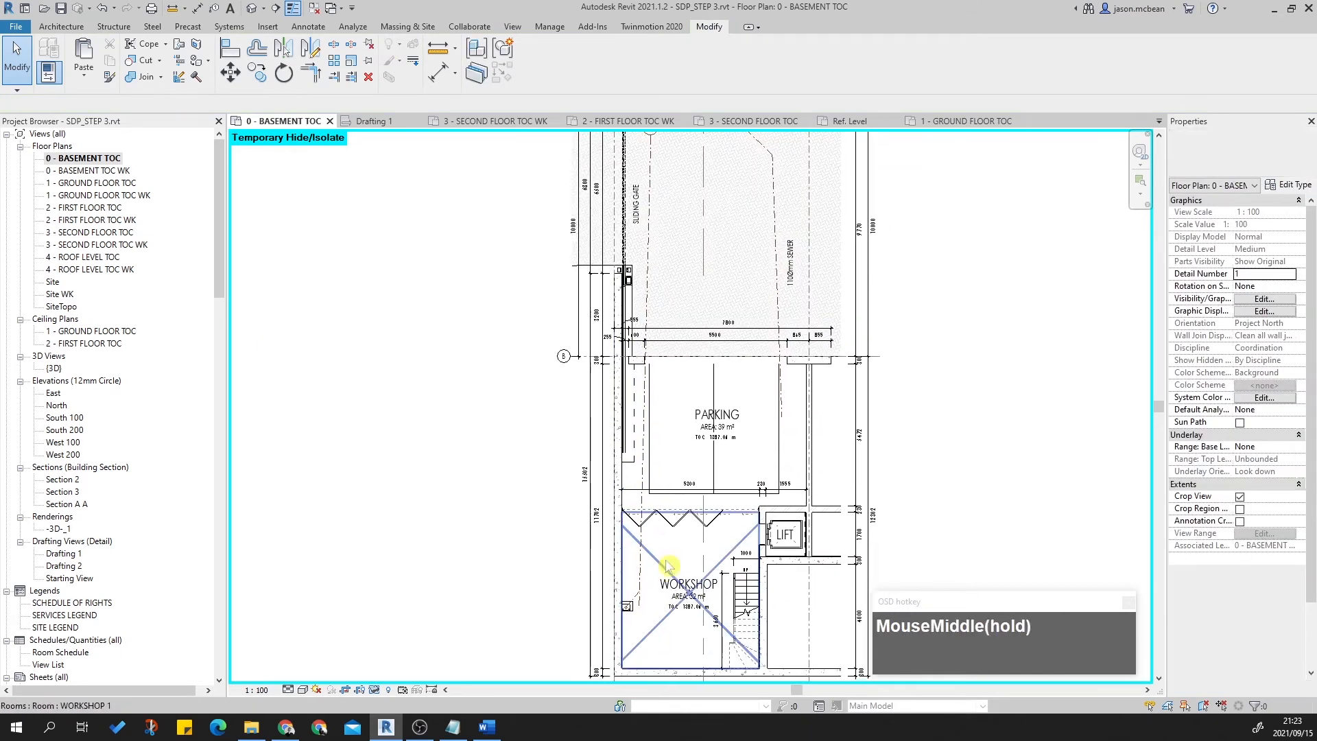
{"action": "scroll", "coordinate": [627, 607], "scroll_direction": "up", "scroll_amount": 1}
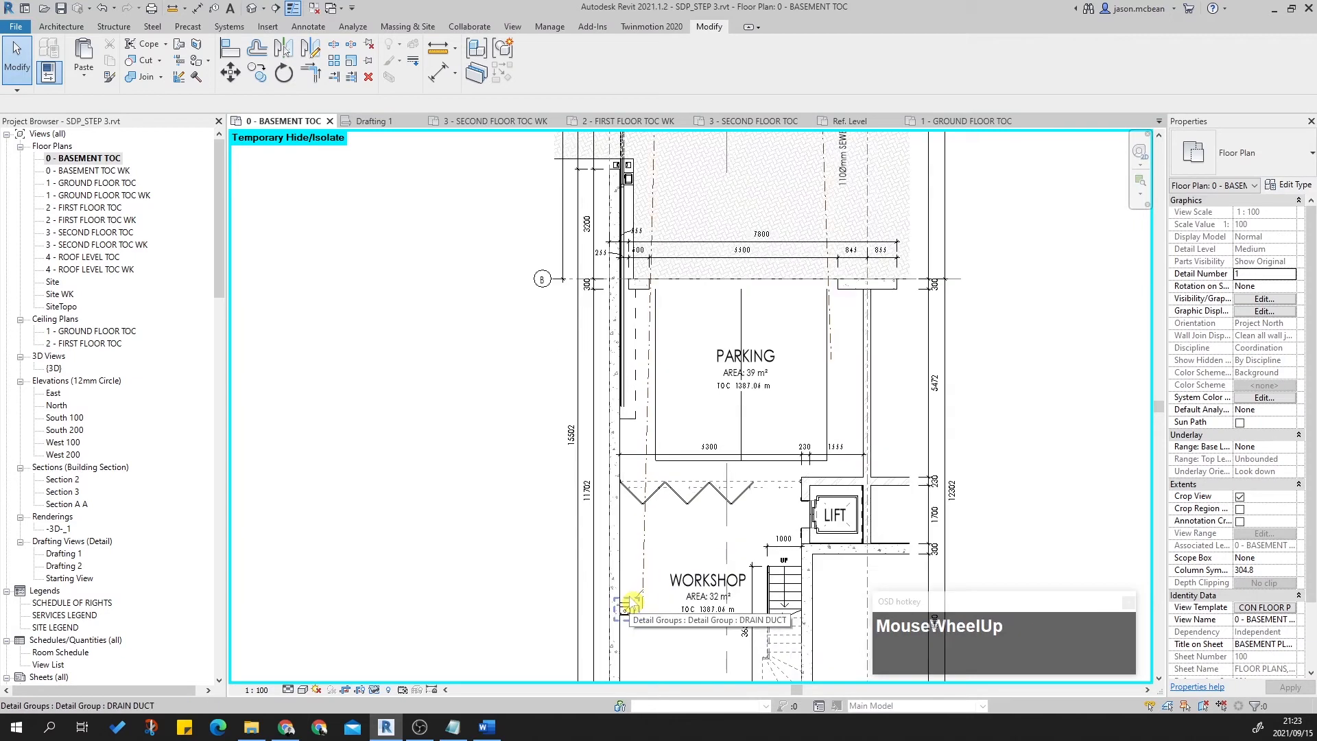
Adjust the short branch line's free end on the long drainage line at a 50° angle.
{"action": "scroll", "coordinate": [665, 603], "scroll_direction": "up", "scroll_amount": 2}
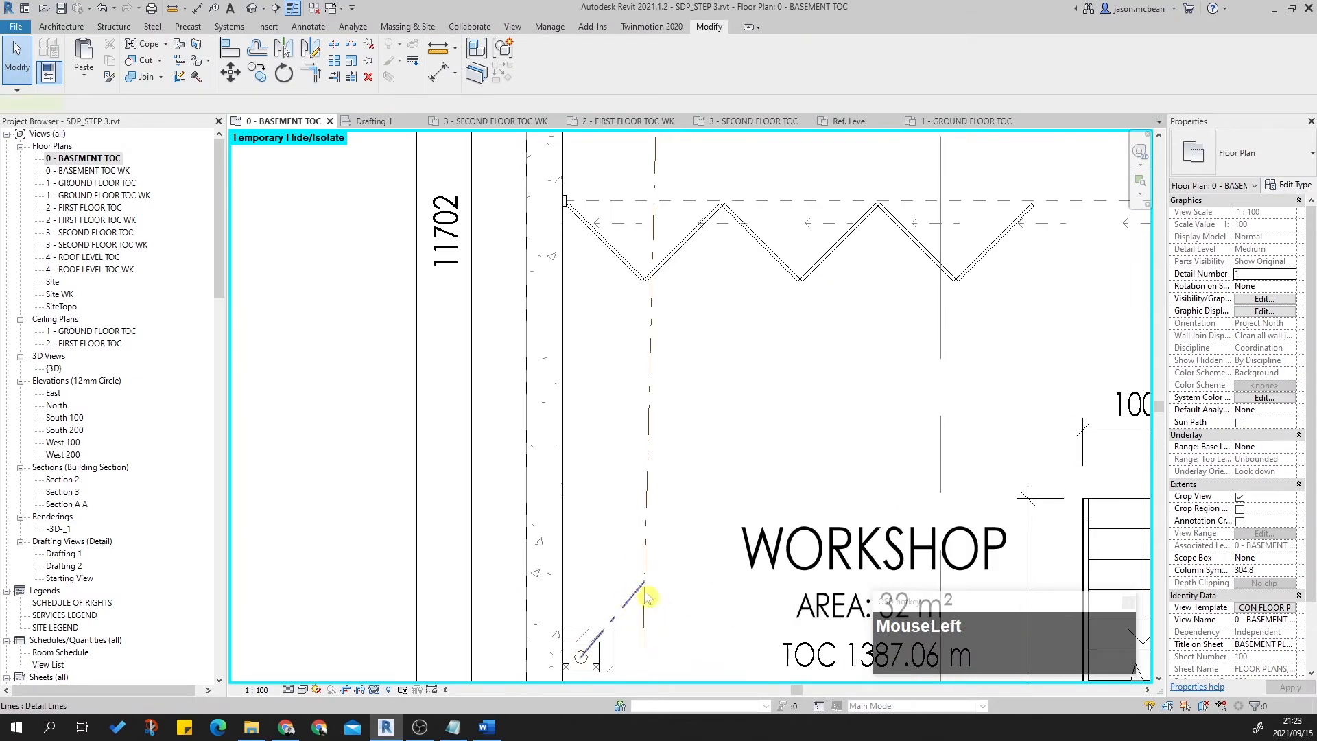
{"action": "scroll", "coordinate": [639, 586], "scroll_direction": "up", "scroll_amount": 2}
{"action": "left_click", "coordinate": [643, 571]}
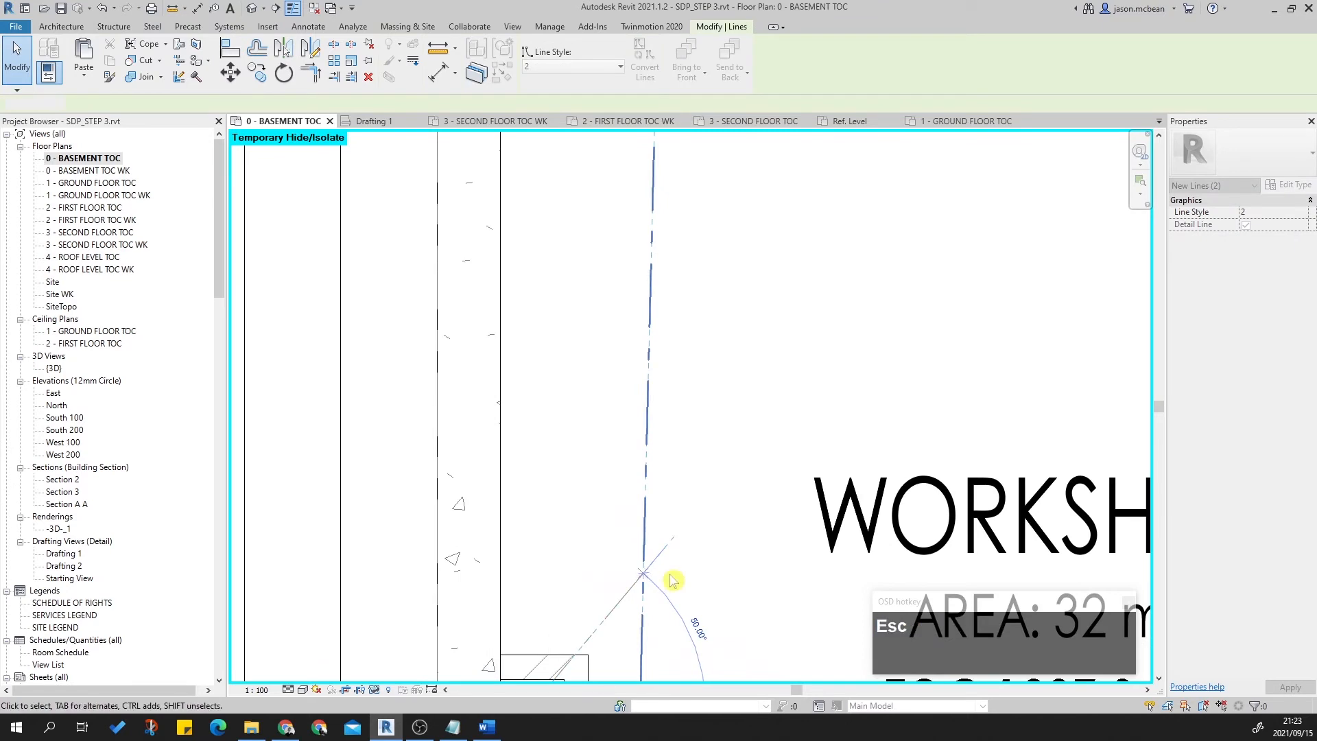
{"action": "scroll", "coordinate": [668, 575], "scroll_direction": "down", "scroll_amount": 5}
{"action": "middle_click_drag", "start_coordinate": [709, 467], "coordinate": [606, 691]}
{"action": "scroll", "coordinate": [739, 366], "scroll_direction": "down", "scroll_amount": 2}
{"action": "key", "text": "Escape"}
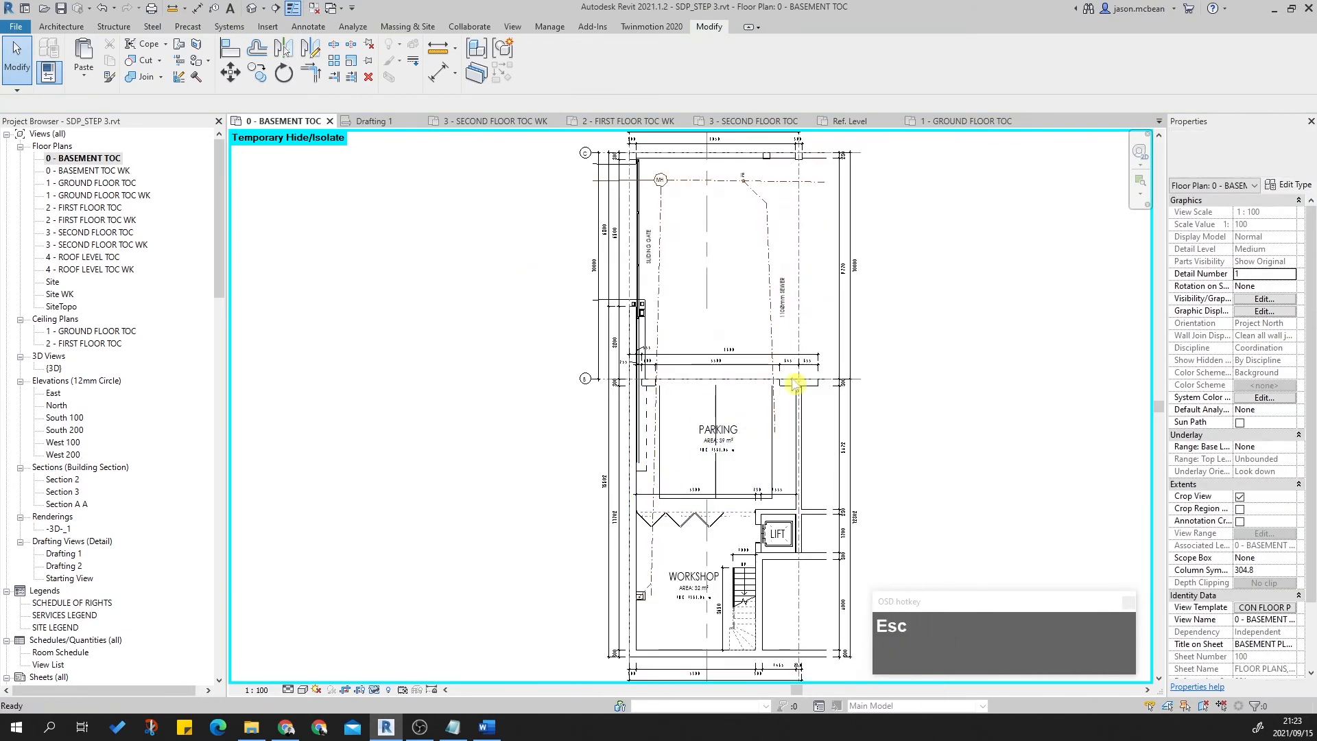
Delete the old diagonal sewer branch and the long 110Ømm sewer line it joins in the driveway.
{"action": "scroll", "coordinate": [755, 183], "scroll_direction": "up", "scroll_amount": 2}
{"action": "left_click", "coordinate": [775, 230]}
{"action": "key", "text": "Delete"}
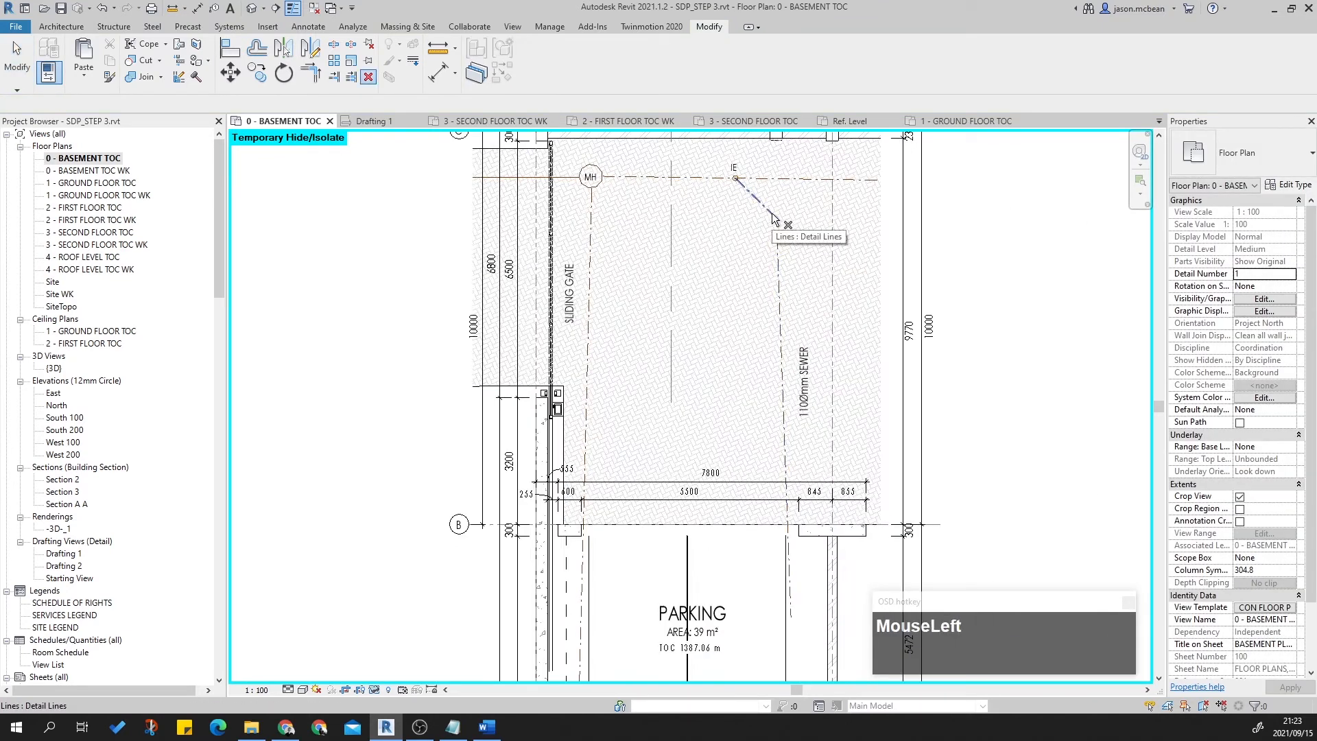
{"action": "left_click", "coordinate": [781, 241]}
{"action": "key", "text": "Delete"}
Delete the IE text and its circle on the driveway drainage line, and undo that deletion.
{"action": "scroll", "coordinate": [731, 174], "scroll_direction": "up", "scroll_amount": 2}
{"action": "left_click_drag", "start_coordinate": [715, 138], "coordinate": [791, 236]}
{"action": "key", "text": "Delete"}
{"action": "scroll", "coordinate": [793, 251], "scroll_direction": "down", "scroll_amount": 3}
{"action": "scroll", "coordinate": [793, 261], "scroll_direction": "up", "scroll_amount": 3}
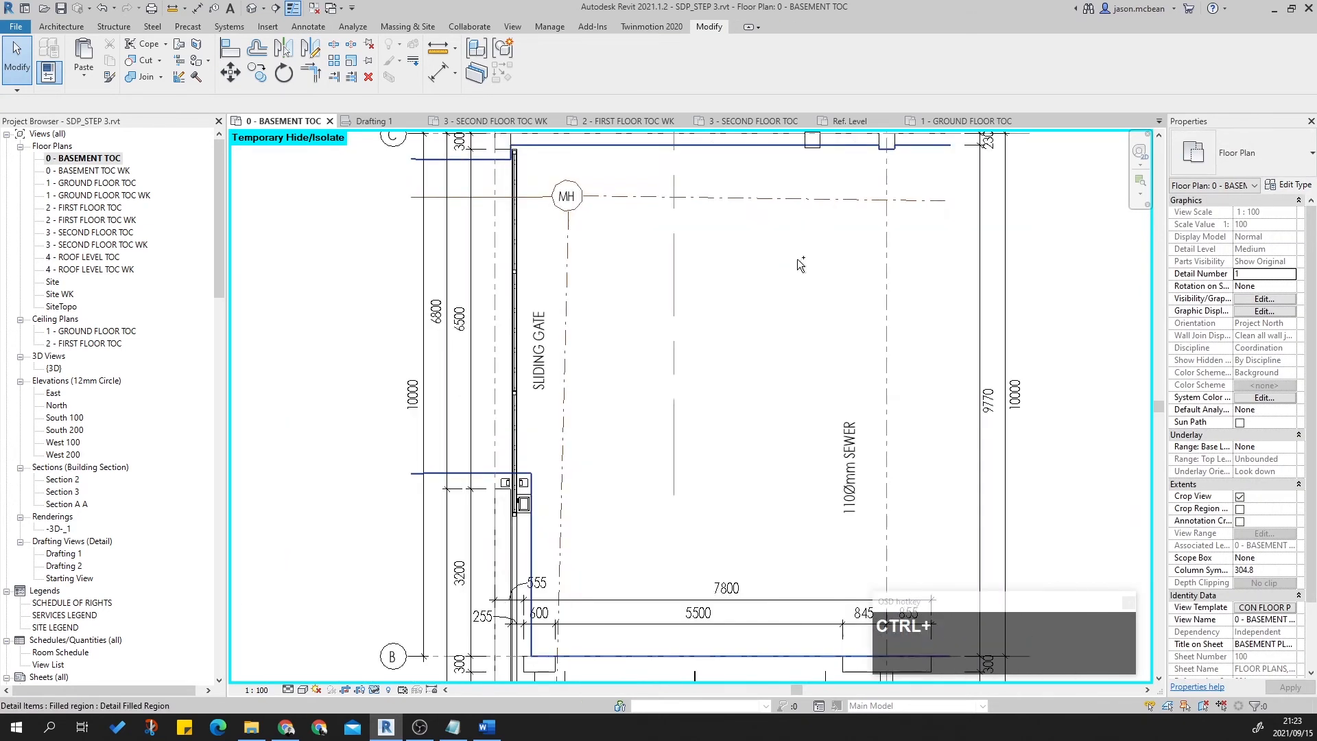
{"action": "key", "text": "ctrl+z"}
Copy the IE text and its circle to the junction of the branch and long drainage lines beside the duct.
{"action": "left_click_drag", "start_coordinate": [710, 142], "coordinate": [765, 214]}
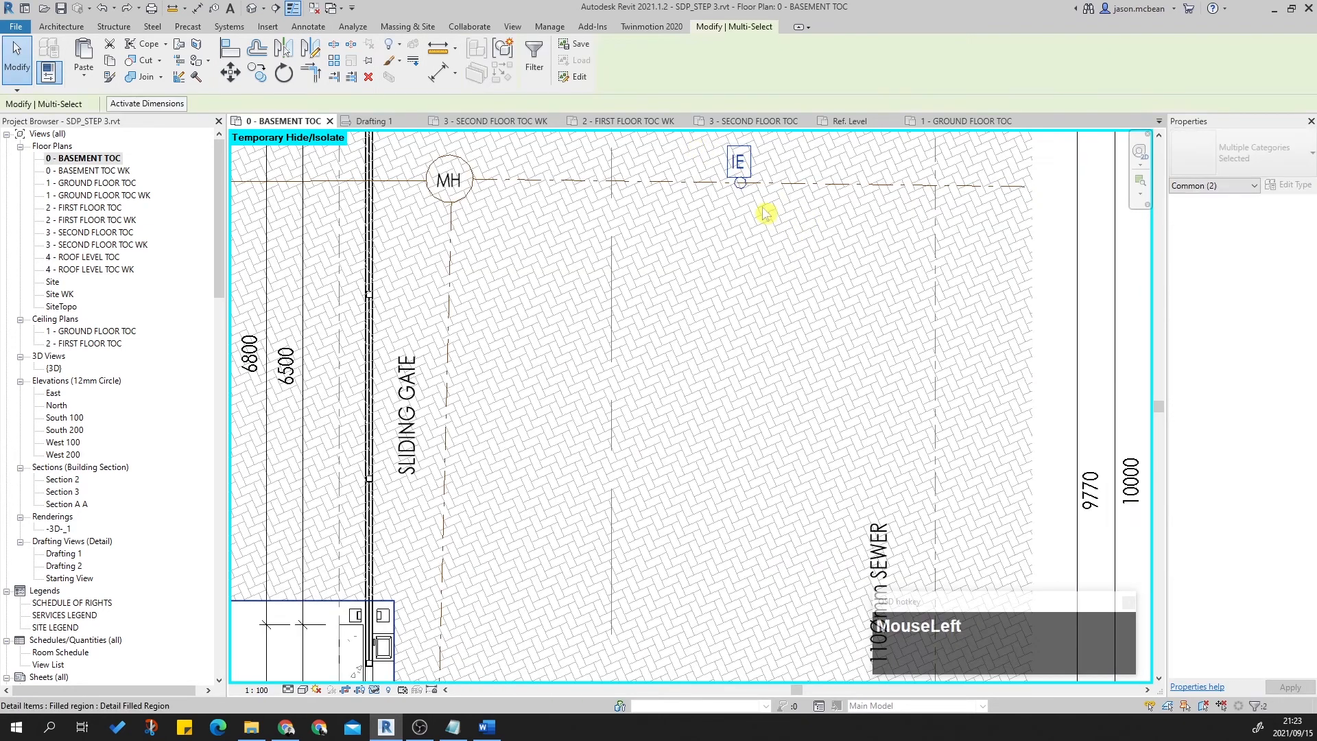
{"action": "left_click", "coordinate": [256, 73]}
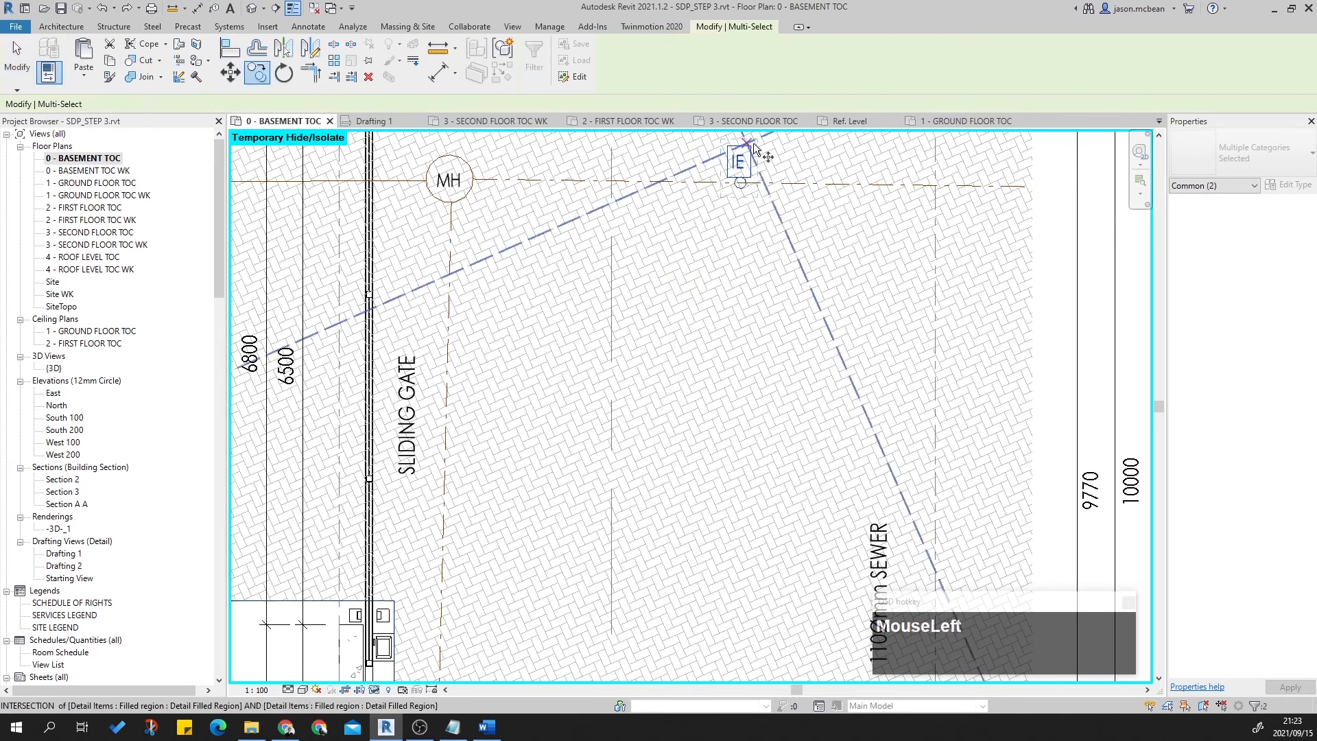
{"action": "scroll", "coordinate": [729, 226], "scroll_direction": "up", "scroll_amount": 3}
{"action": "left_click", "coordinate": [728, 220]}
{"action": "scroll", "coordinate": [853, 226], "scroll_direction": "down", "scroll_amount": 5}
{"action": "middle_click_drag", "start_coordinate": [731, 464], "coordinate": [744, 206]}
{"action": "scroll", "coordinate": [715, 528], "scroll_direction": "up", "scroll_amount": 2}
{"action": "middle_click_drag", "start_coordinate": [707, 541], "coordinate": [692, 367]}
{"action": "scroll", "coordinate": [692, 365], "scroll_direction": "up", "scroll_amount": 3}
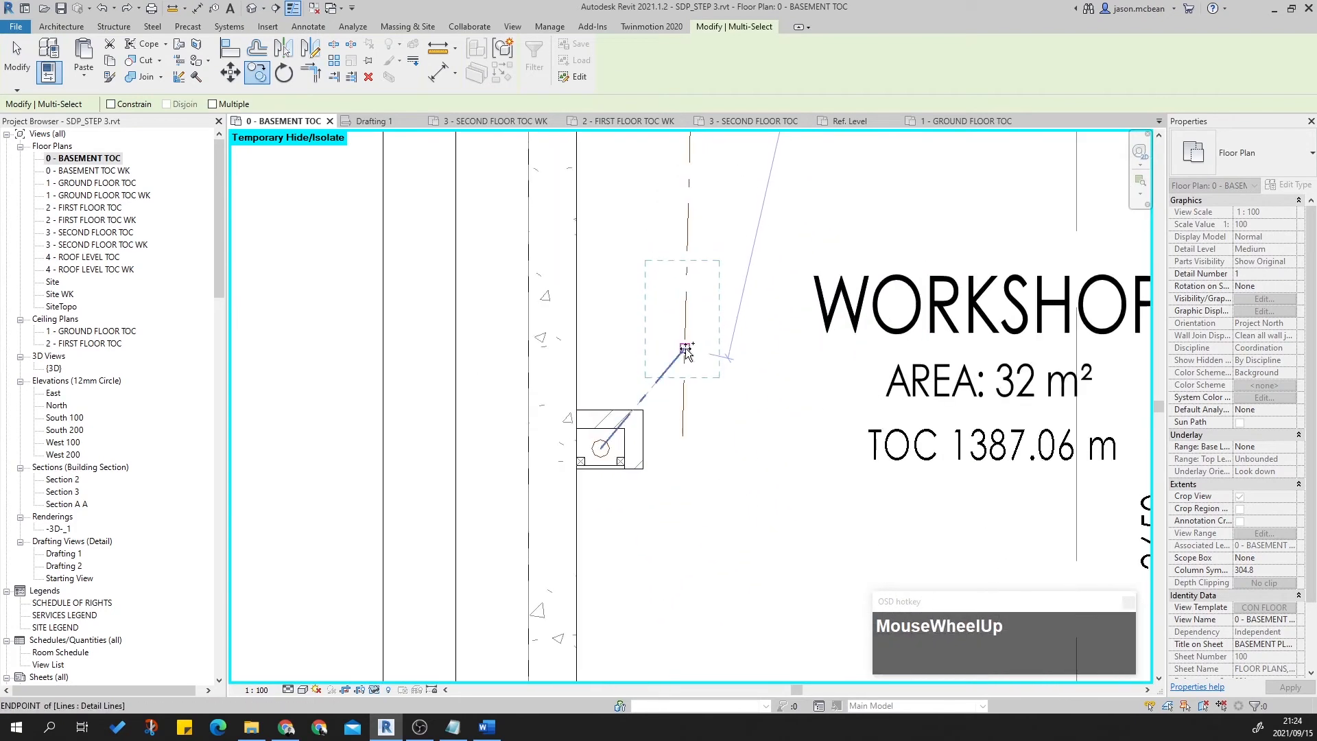
{"action": "left_click", "coordinate": [686, 351]}
{"action": "scroll", "coordinate": [720, 344], "scroll_direction": "up", "scroll_amount": 3}
{"action": "key", "text": "Escape"}
Move the copied IE text to the workshop side of the junction circle, clear of the drainage lines.
{"action": "left_click", "coordinate": [635, 294]}
{"action": "left_click_drag", "start_coordinate": [609, 220], "coordinate": [685, 271]}
{"action": "scroll", "coordinate": [693, 391], "scroll_direction": "down", "scroll_amount": 2}
{"action": "scroll", "coordinate": [690, 389], "scroll_direction": "up", "scroll_amount": 2}
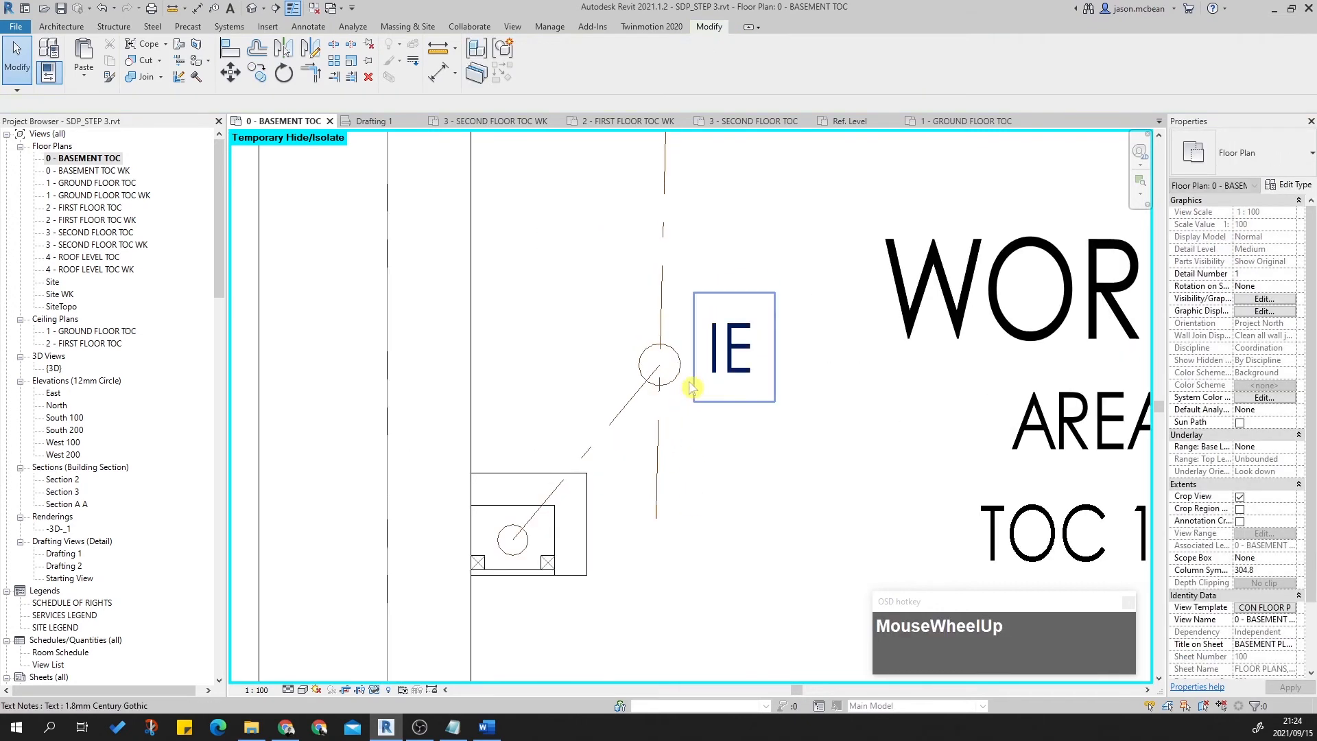
Copy the IE circle from the drainage junction to the free end of the long drainage line beside the duct.
{"action": "left_click", "coordinate": [679, 381]}
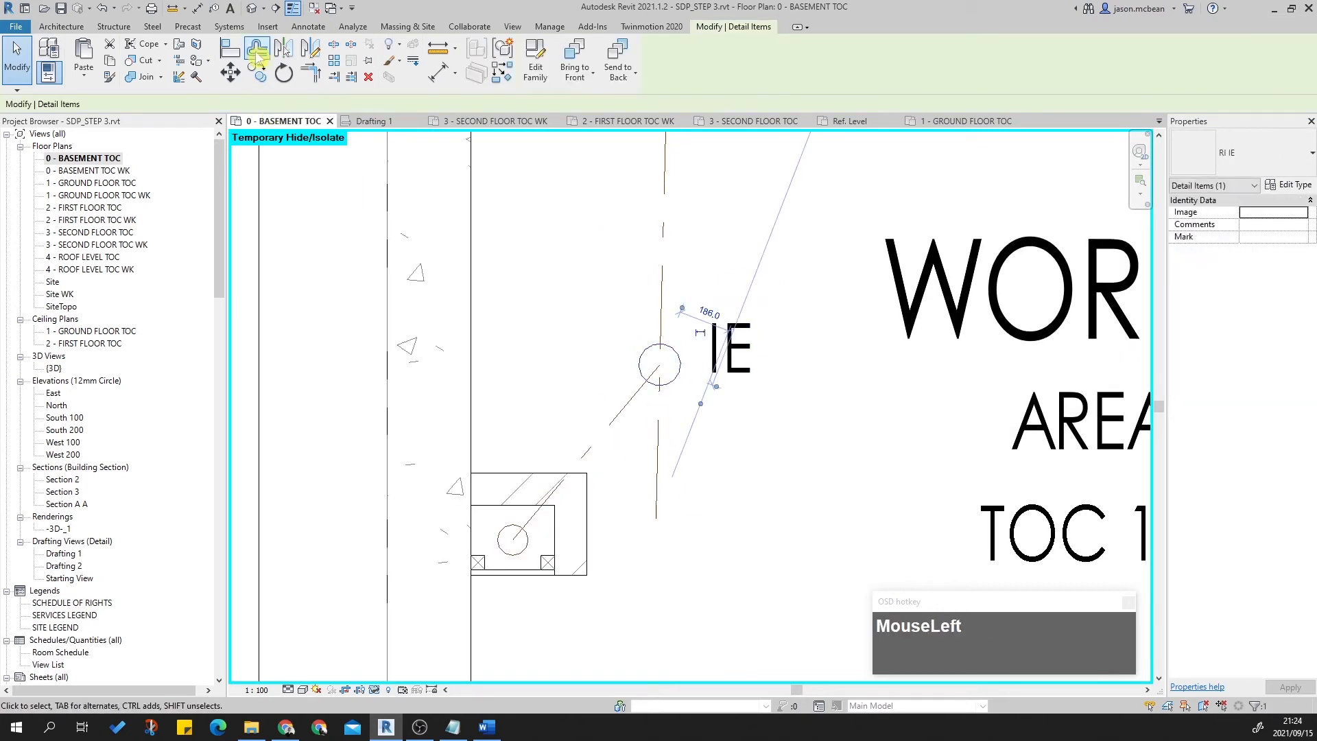
{"action": "left_click", "coordinate": [258, 76]}
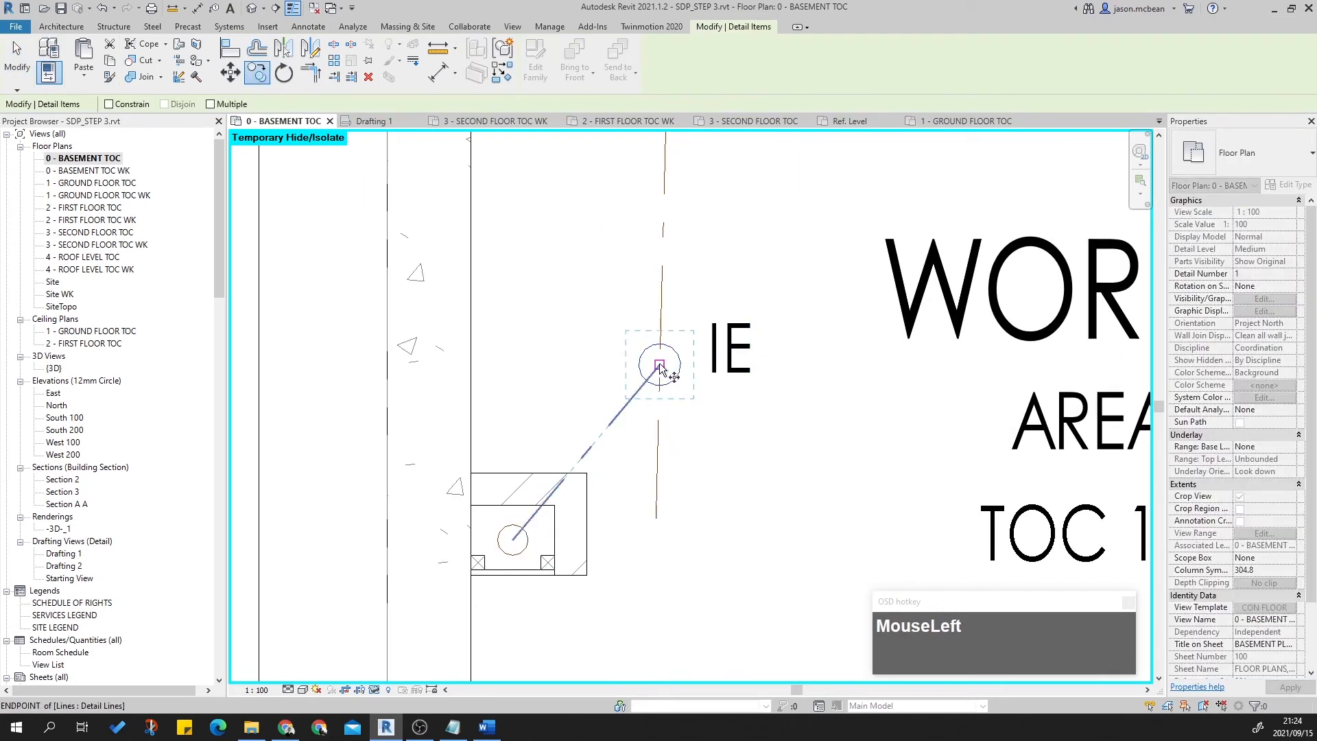
{"action": "left_click_drag", "start_coordinate": [660, 347], "coordinate": [652, 534]}
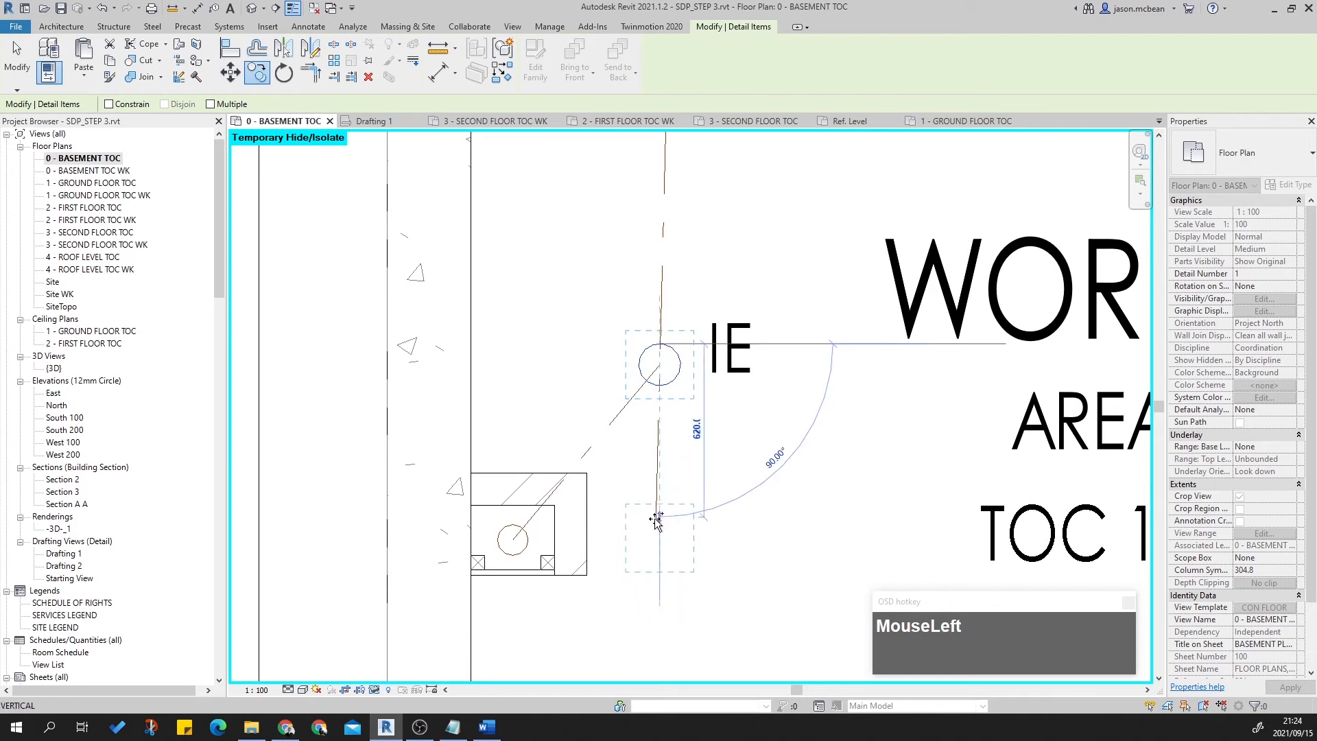
{"action": "scroll", "coordinate": [656, 522], "scroll_direction": "up", "scroll_amount": 2}
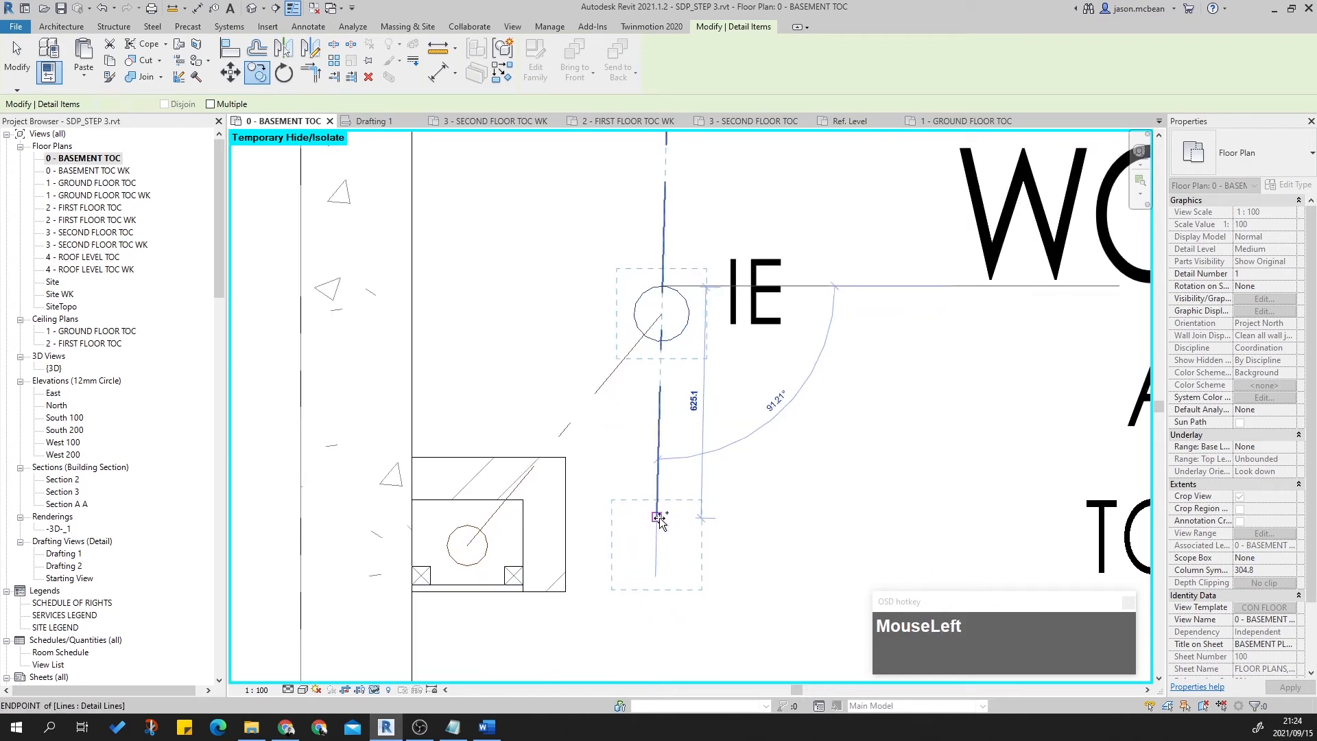
{"action": "left_click", "coordinate": [658, 520]}
{"action": "scroll", "coordinate": [676, 525], "scroll_direction": "down", "scroll_amount": 2}
{"action": "key", "text": "Escape"}
Copy the IE text beside the new end circle and change the copy's text to RE.
{"action": "left_click", "coordinate": [722, 370]}
{"action": "left_click_drag", "start_coordinate": [713, 353], "coordinate": [710, 548], "text": "ctrl"}
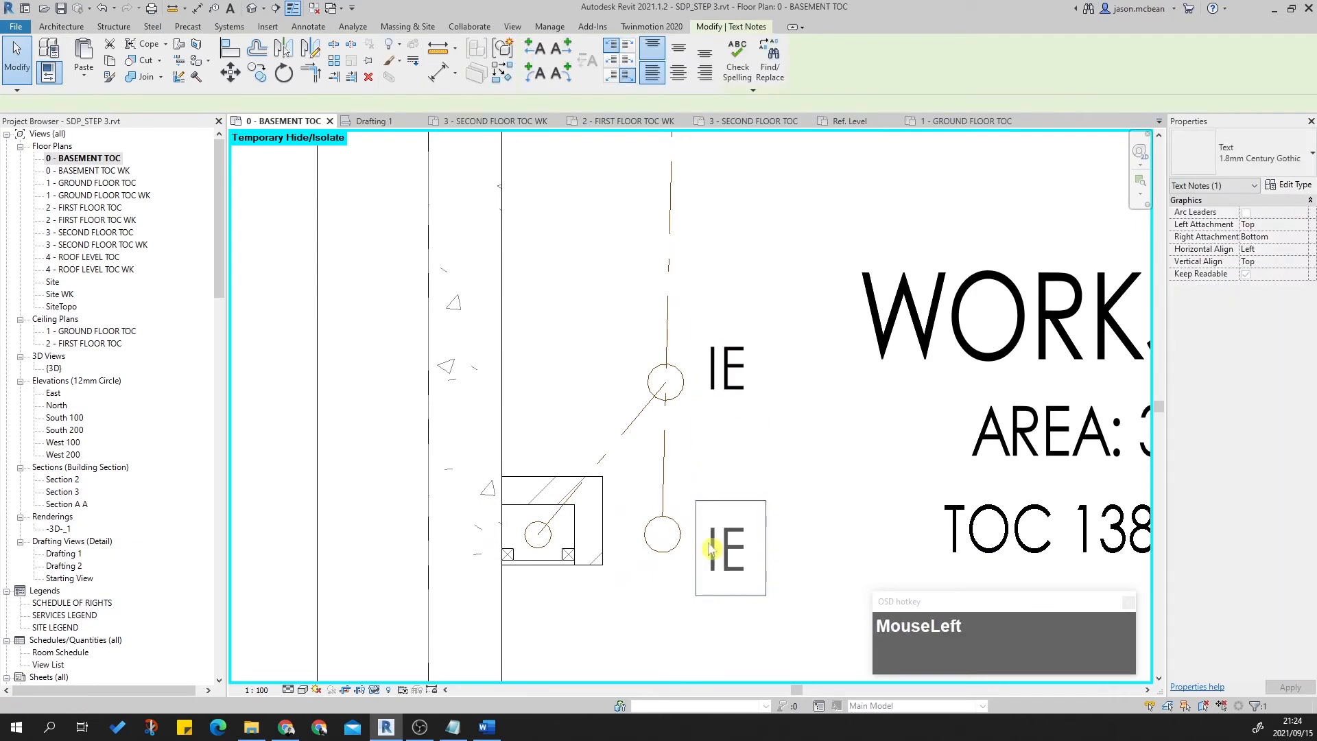
{"action": "double_click", "coordinate": [710, 549]}
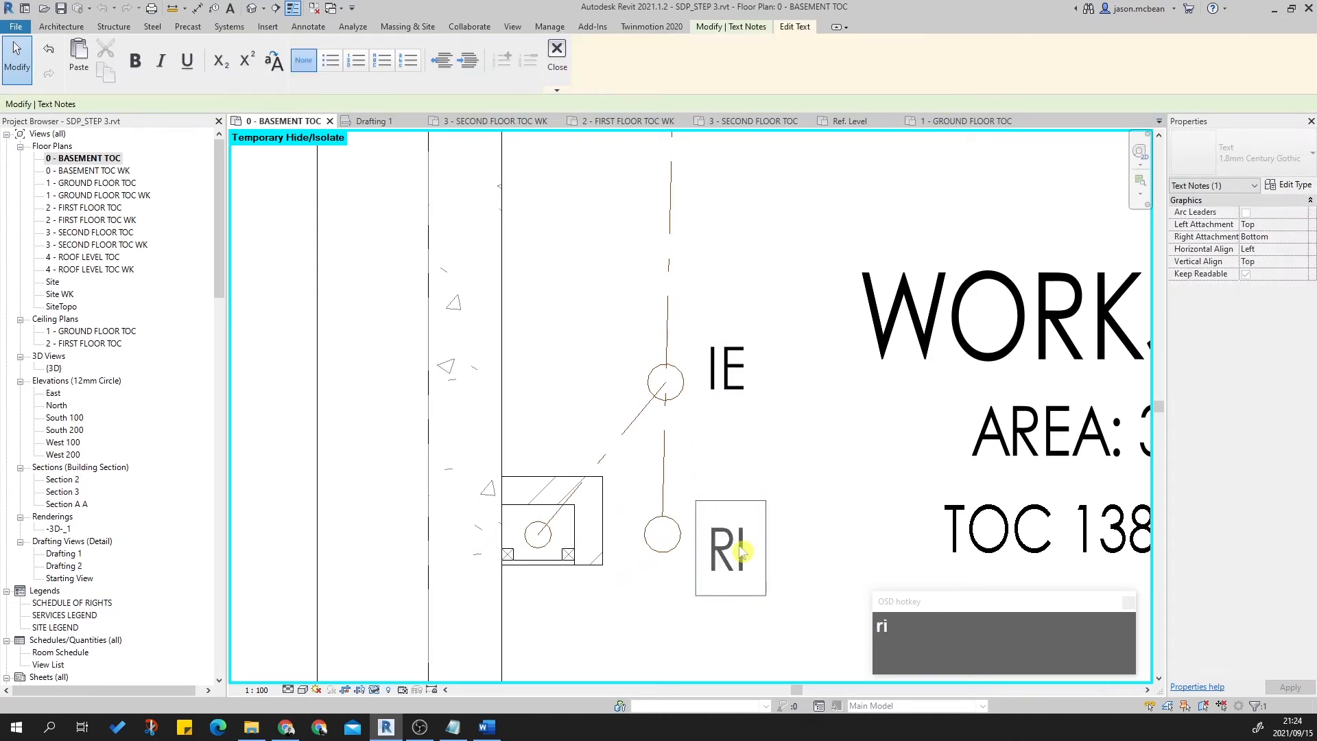
{"action": "left_click", "coordinate": [843, 526]}
{"action": "scroll", "coordinate": [823, 528], "scroll_direction": "down", "scroll_amount": 1}
{"action": "scroll", "coordinate": [775, 530], "scroll_direction": "up", "scroll_amount": 1}
{"action": "left_click", "coordinate": [789, 531]}
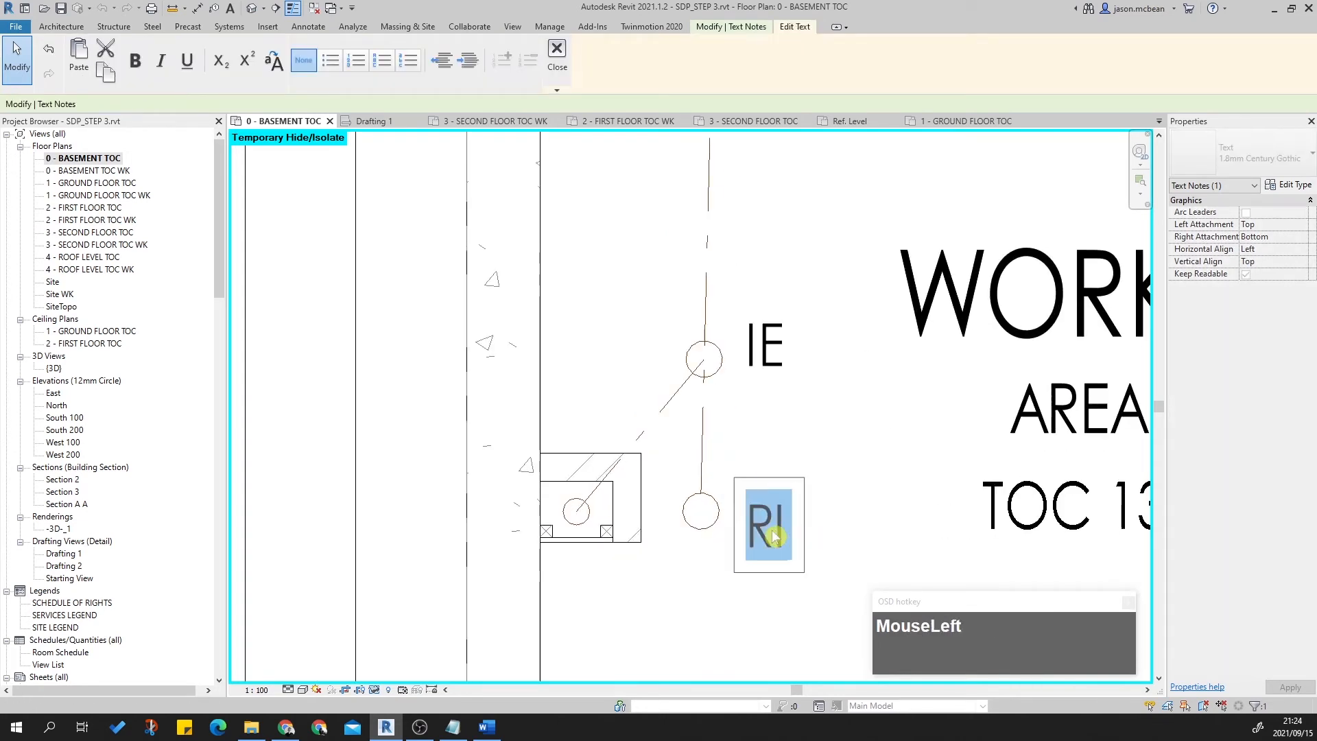
{"action": "type", "text": "re"}
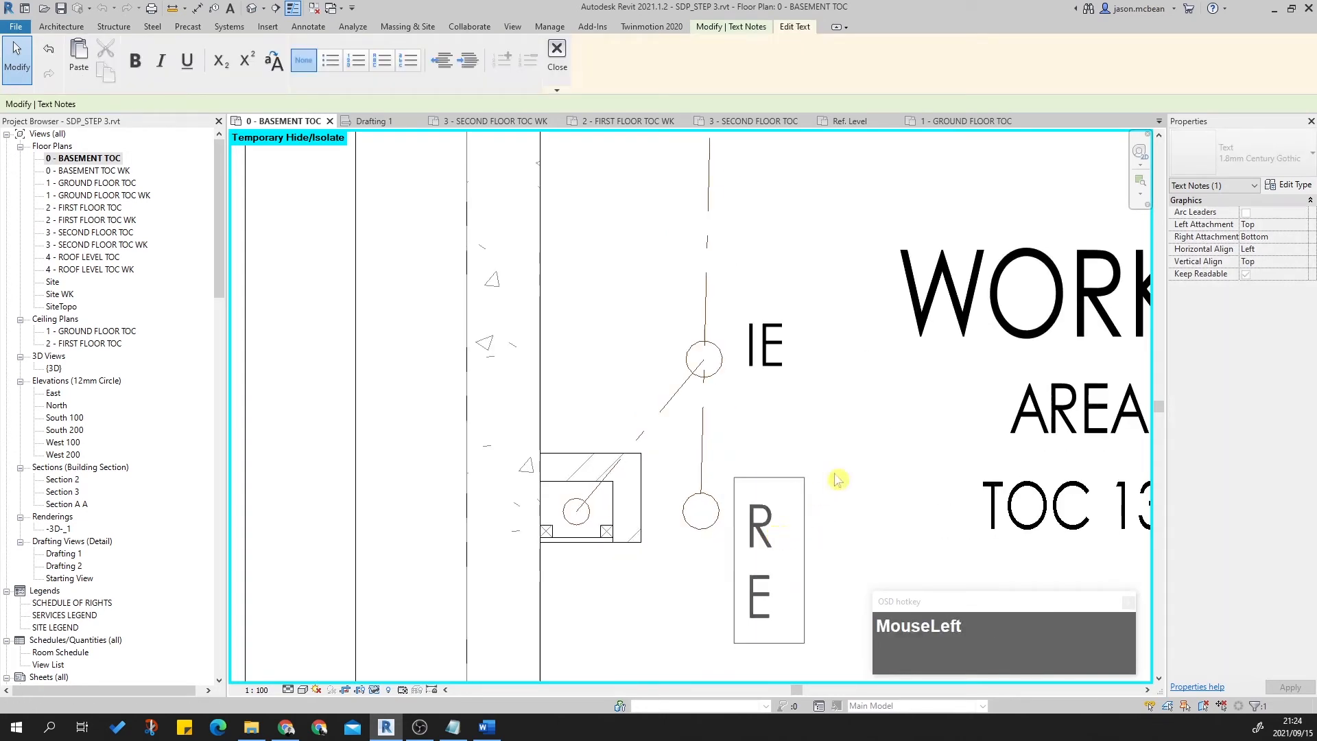
{"action": "left_click", "coordinate": [809, 542]}
{"action": "key", "text": "Escape"}
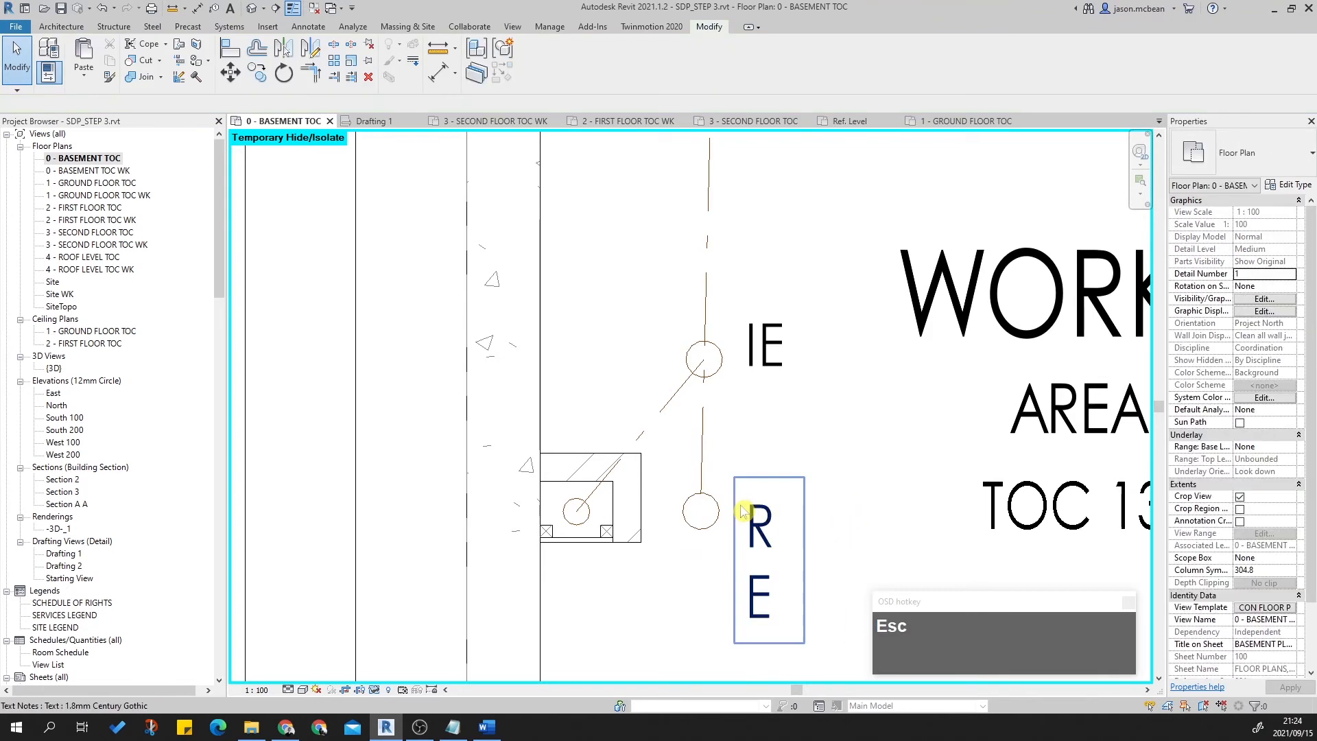
Widen the RE text note so both letters fit on one line.
{"action": "left_click", "coordinate": [787, 549]}
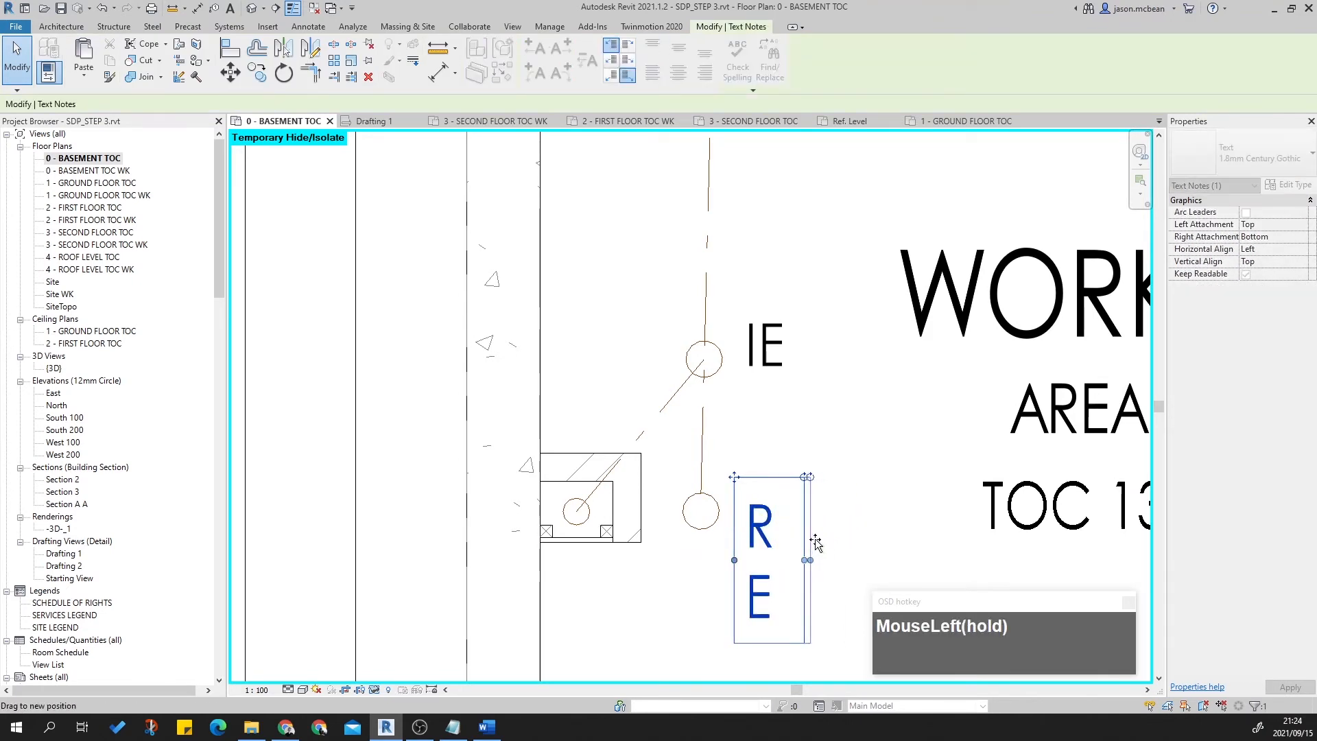
{"action": "left_click_drag", "start_coordinate": [812, 542], "coordinate": [826, 538]}
{"action": "key", "text": "Escape"}
{"action": "scroll", "coordinate": [826, 538], "scroll_direction": "down", "scroll_amount": 2}
{"action": "scroll", "coordinate": [733, 491], "scroll_direction": "up", "scroll_amount": 1}
{"action": "scroll", "coordinate": [727, 535], "scroll_direction": "down", "scroll_amount": 2}
{"action": "key", "text": "Escape"}
{"action": "scroll", "coordinate": [720, 539], "scroll_direction": "up", "scroll_amount": 1}
{"action": "scroll", "coordinate": [686, 545], "scroll_direction": "up", "scroll_amount": 3}
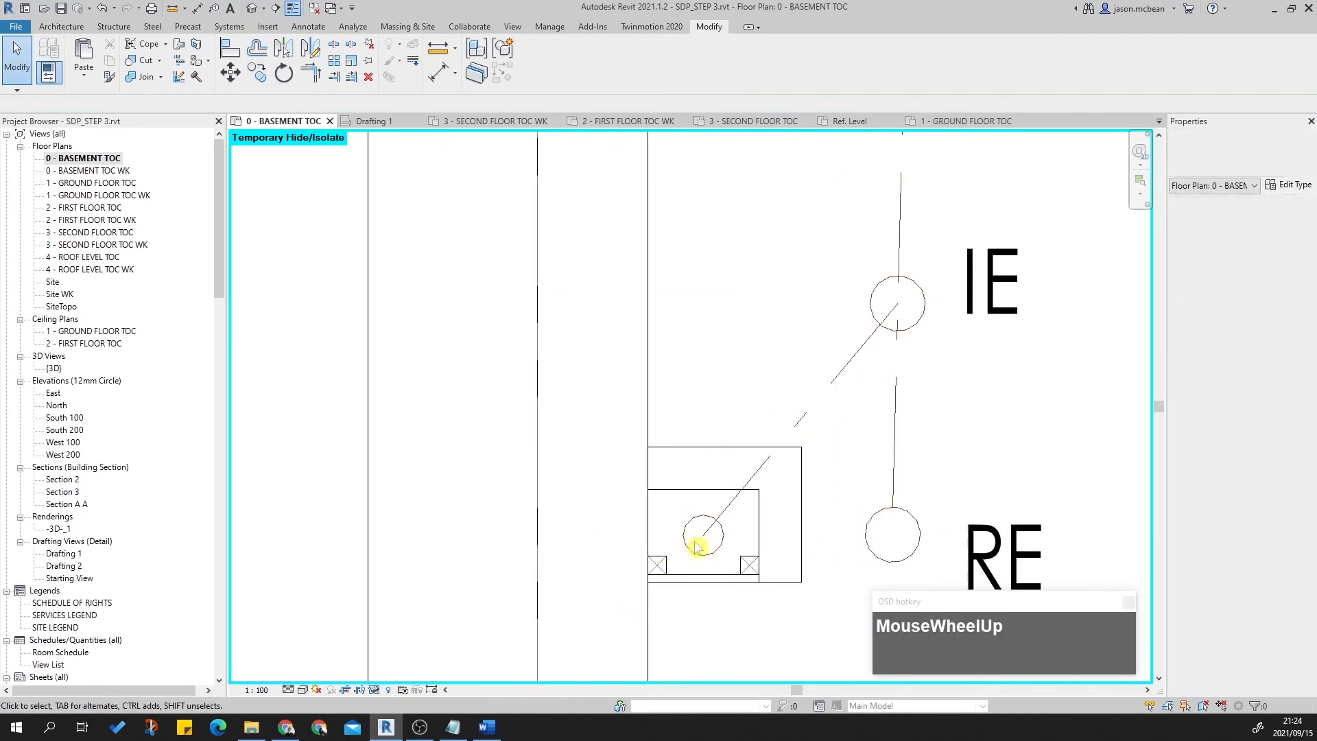
Set the RE circle's temporary offset dimension to 30 mm.
{"action": "left_click", "coordinate": [915, 523]}
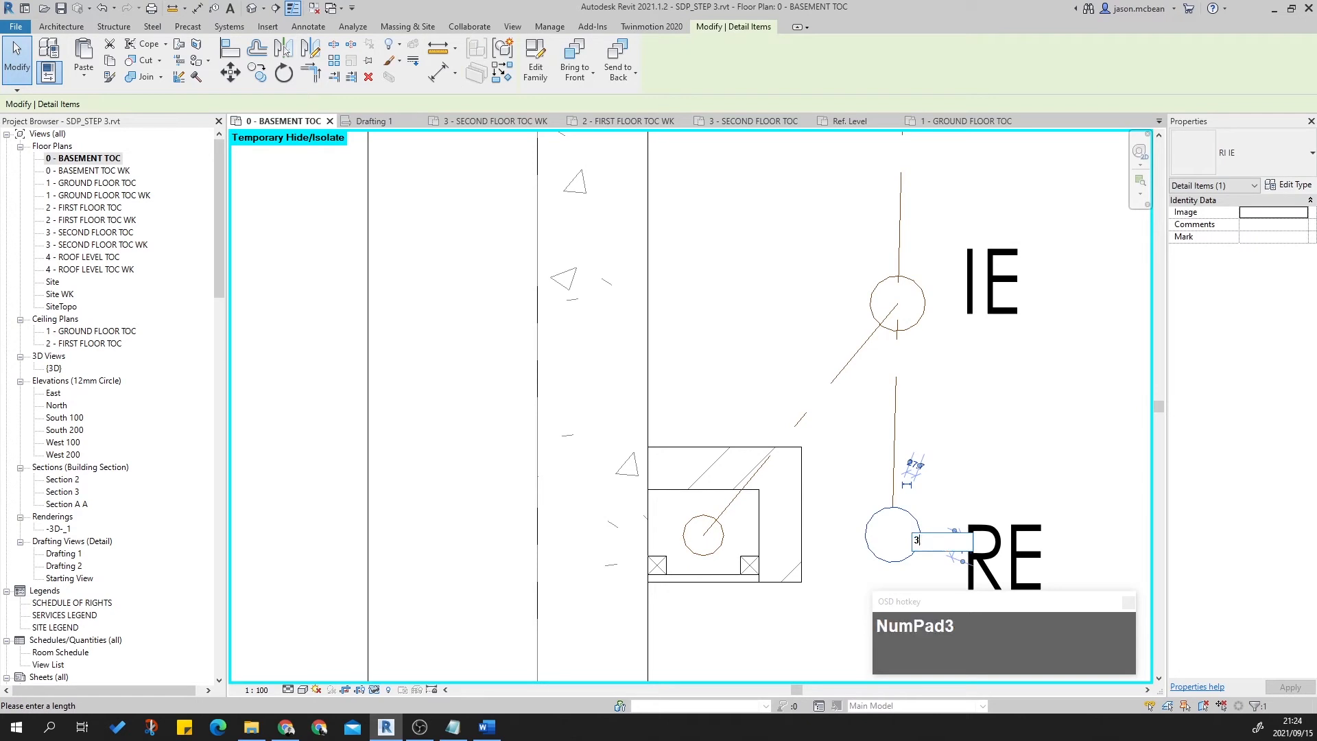
{"action": "key", "text": "Escape"}
{"action": "left_click", "coordinate": [931, 523]}
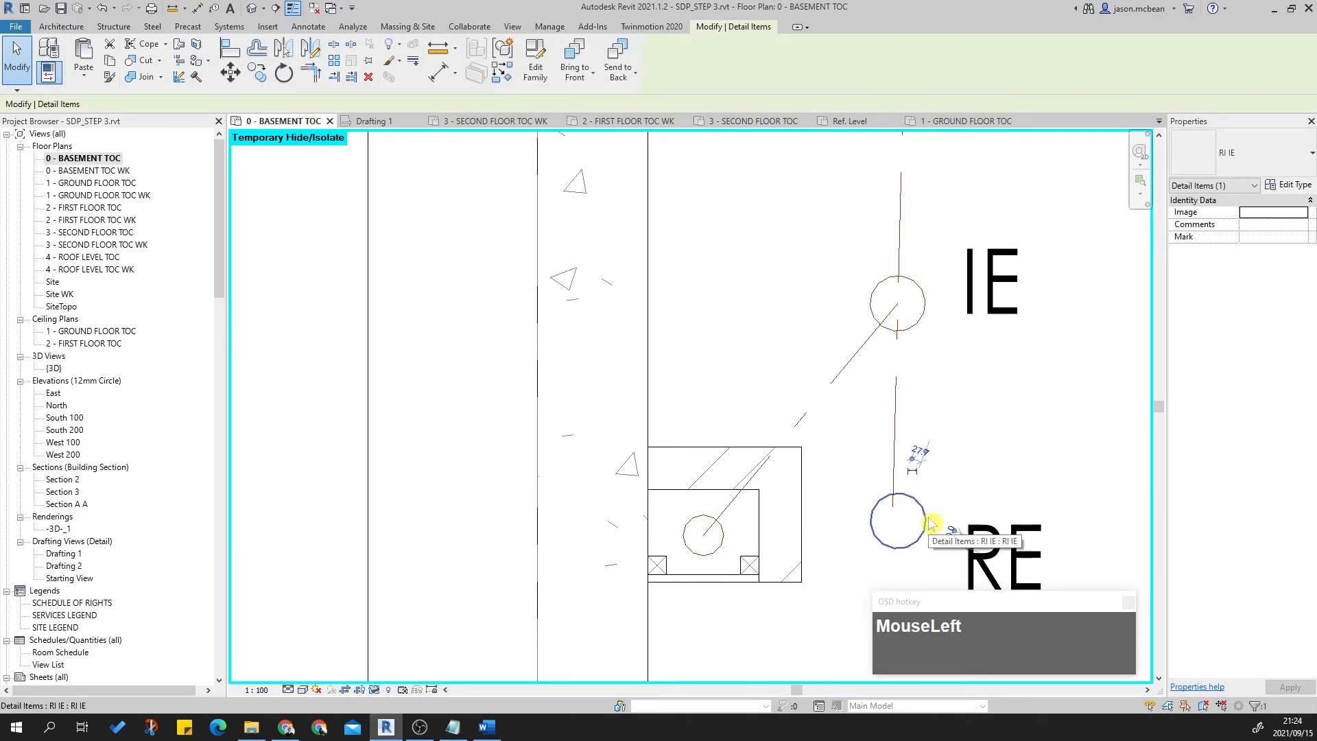
{"action": "key", "text": "Escape"}
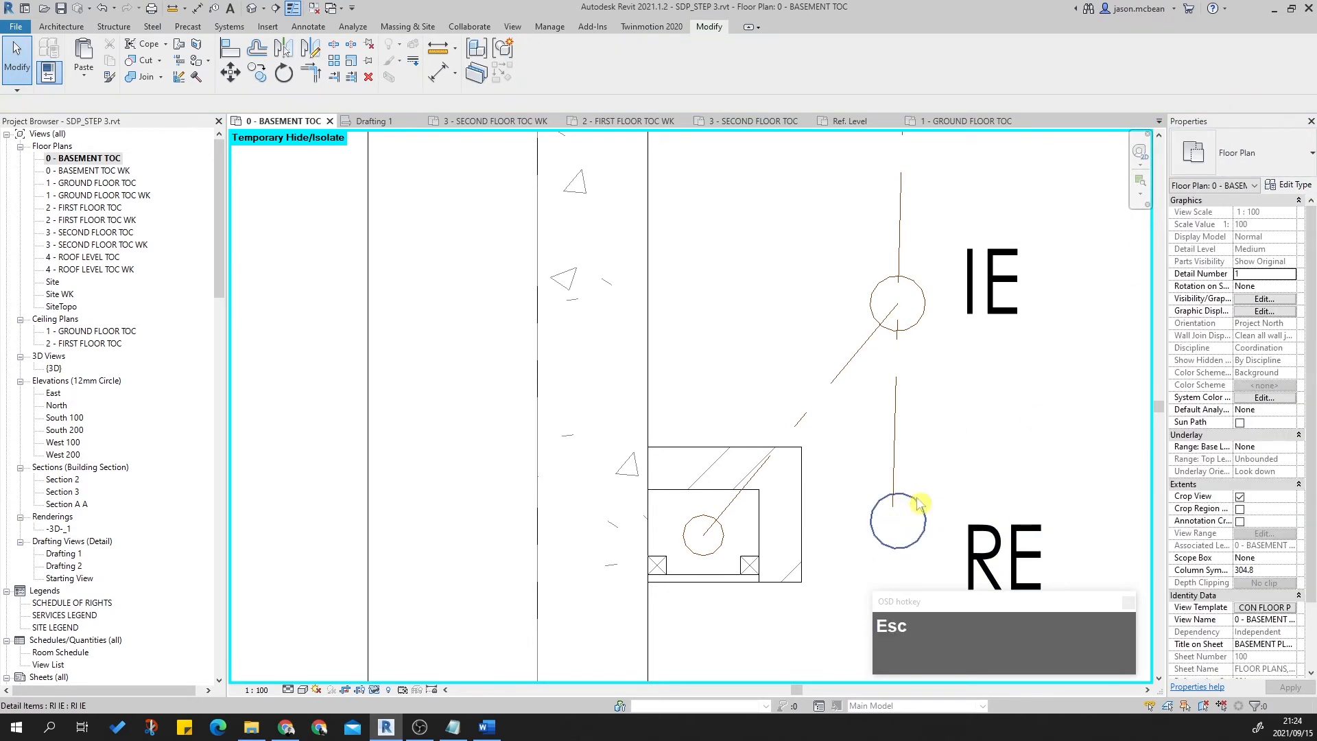
Move the RE circle so its centre sits on the end of the drainage line.
{"action": "left_click", "coordinate": [924, 530]}
{"action": "middle_click_drag", "start_coordinate": [924, 531], "coordinate": [886, 528]}
{"action": "key", "text": "space"}
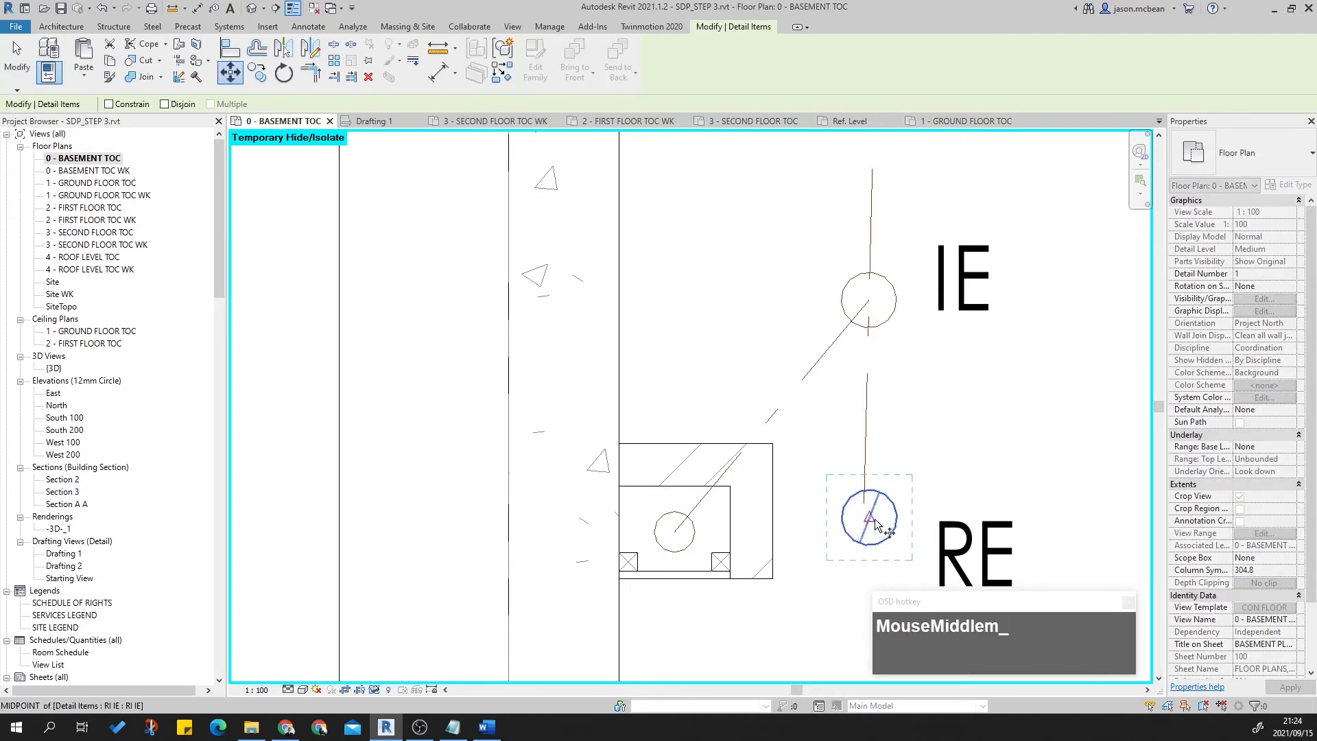
{"action": "key", "text": "Escape"}
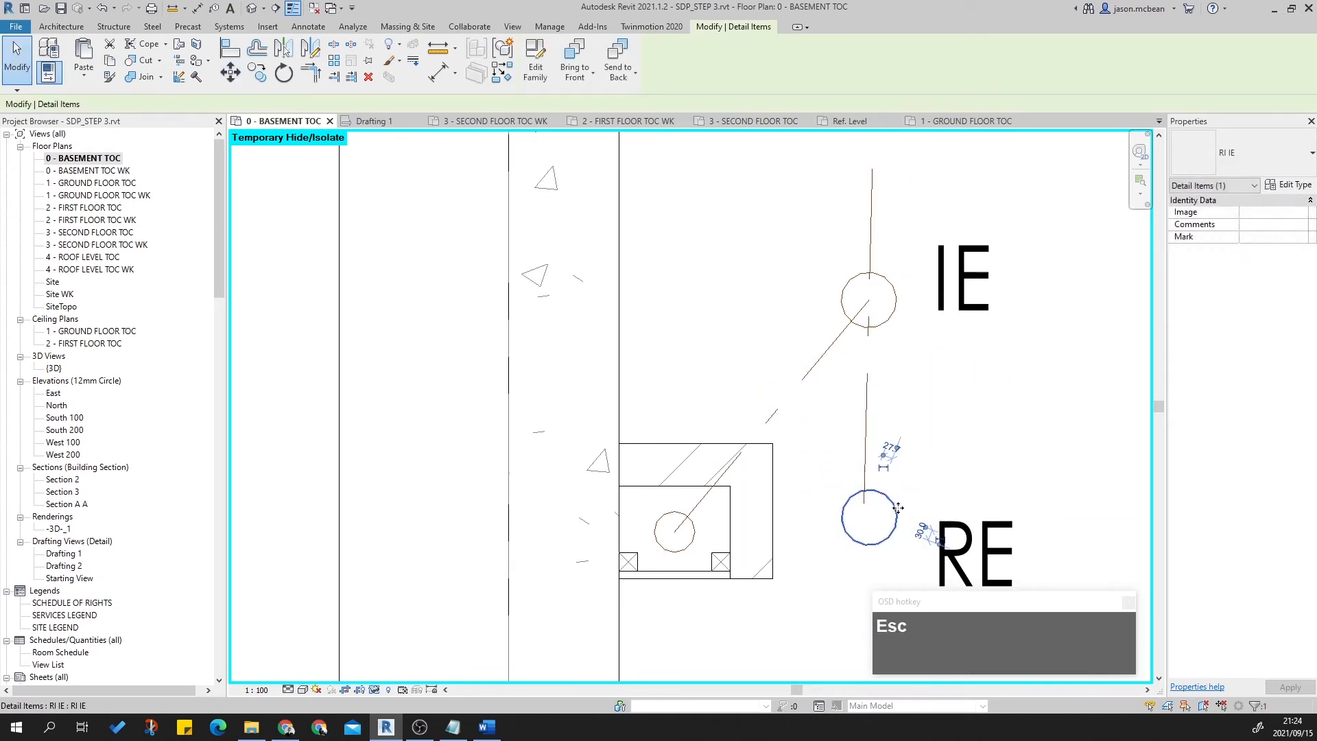
{"action": "key", "text": "space"}
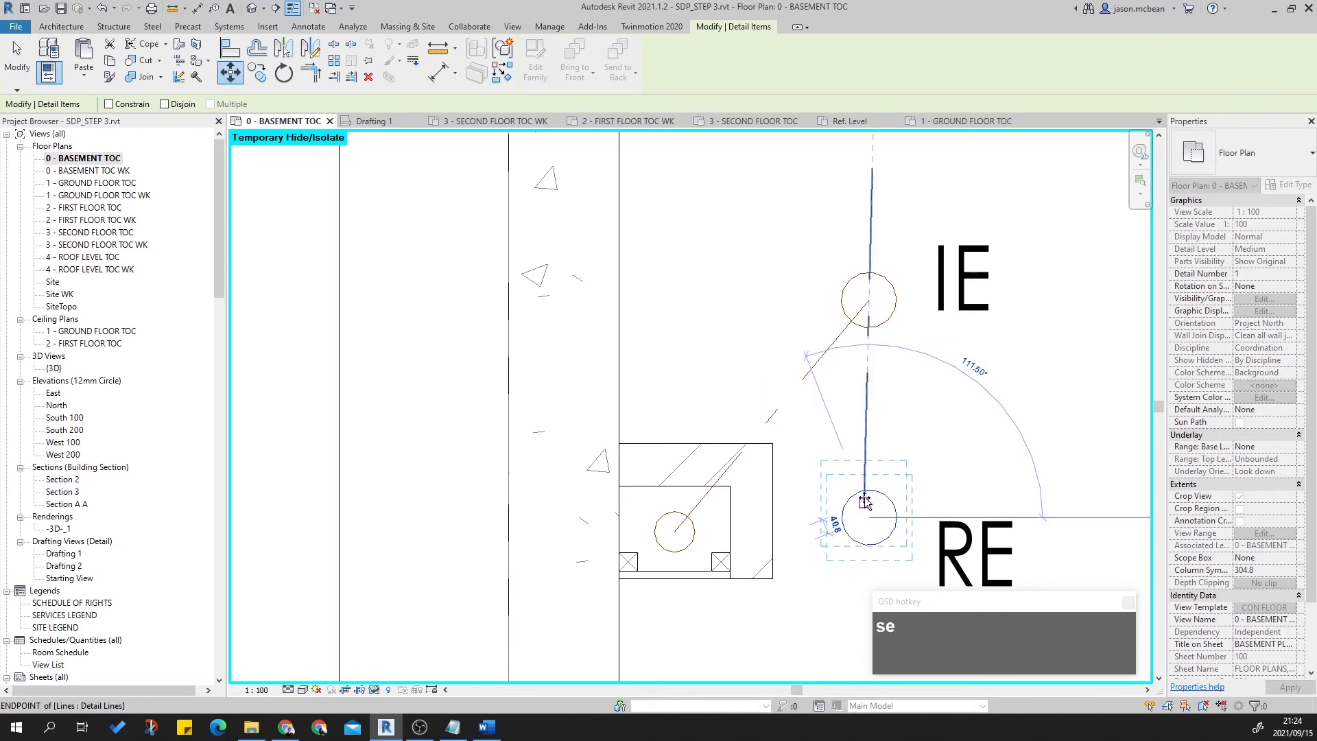
{"action": "left_click", "coordinate": [865, 501]}
{"action": "left_click", "coordinate": [899, 481]}
{"action": "scroll", "coordinate": [899, 478], "scroll_direction": "down", "scroll_amount": 2}
{"action": "scroll", "coordinate": [890, 499], "scroll_direction": "down", "scroll_amount": 2}
{"action": "middle_click_drag", "start_coordinate": [920, 476], "coordinate": [832, 563]}
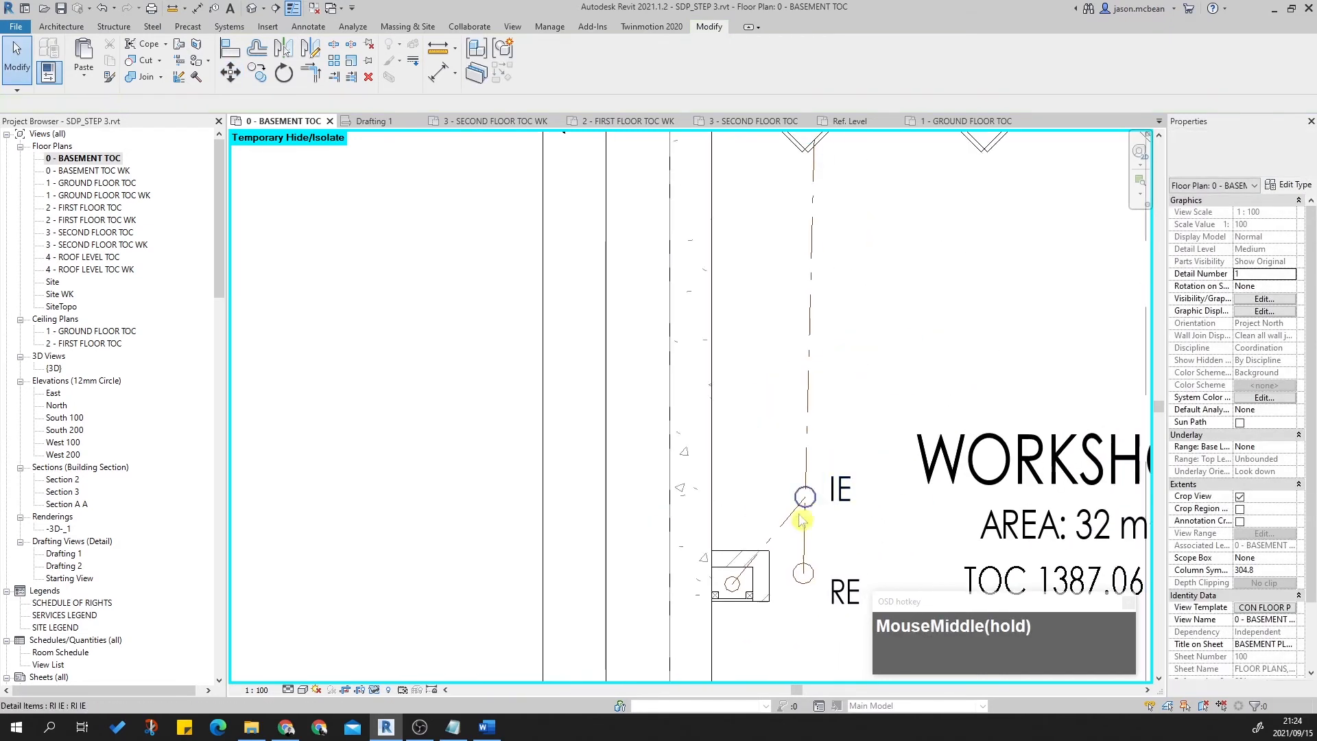
Move the IE circle along the long drainage line, away from the RE circle, and reattach the duct branch's end to its centre.
{"action": "scroll", "coordinate": [823, 506], "scroll_direction": "up", "scroll_amount": 3}
{"action": "left_click", "coordinate": [824, 482]}
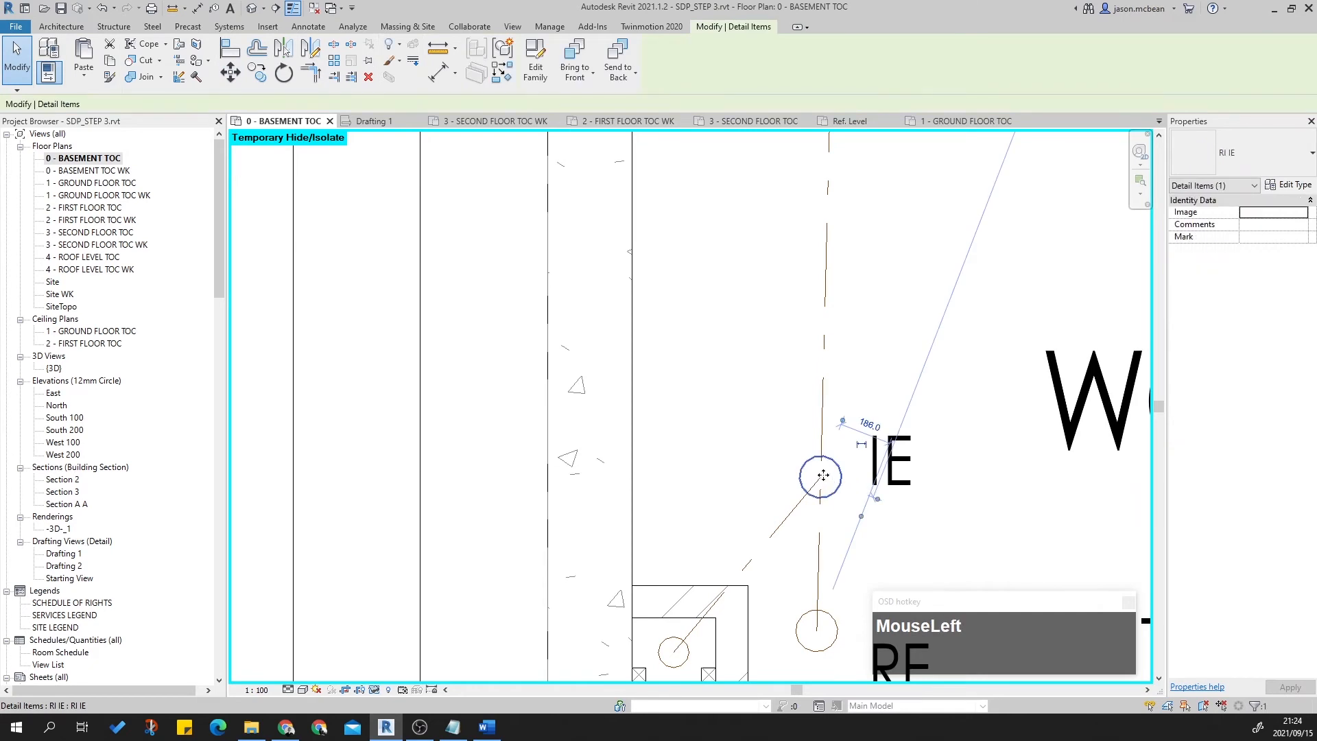
{"action": "left_click_drag", "start_coordinate": [835, 403], "coordinate": [817, 390]}
{"action": "key", "text": "Escape"}
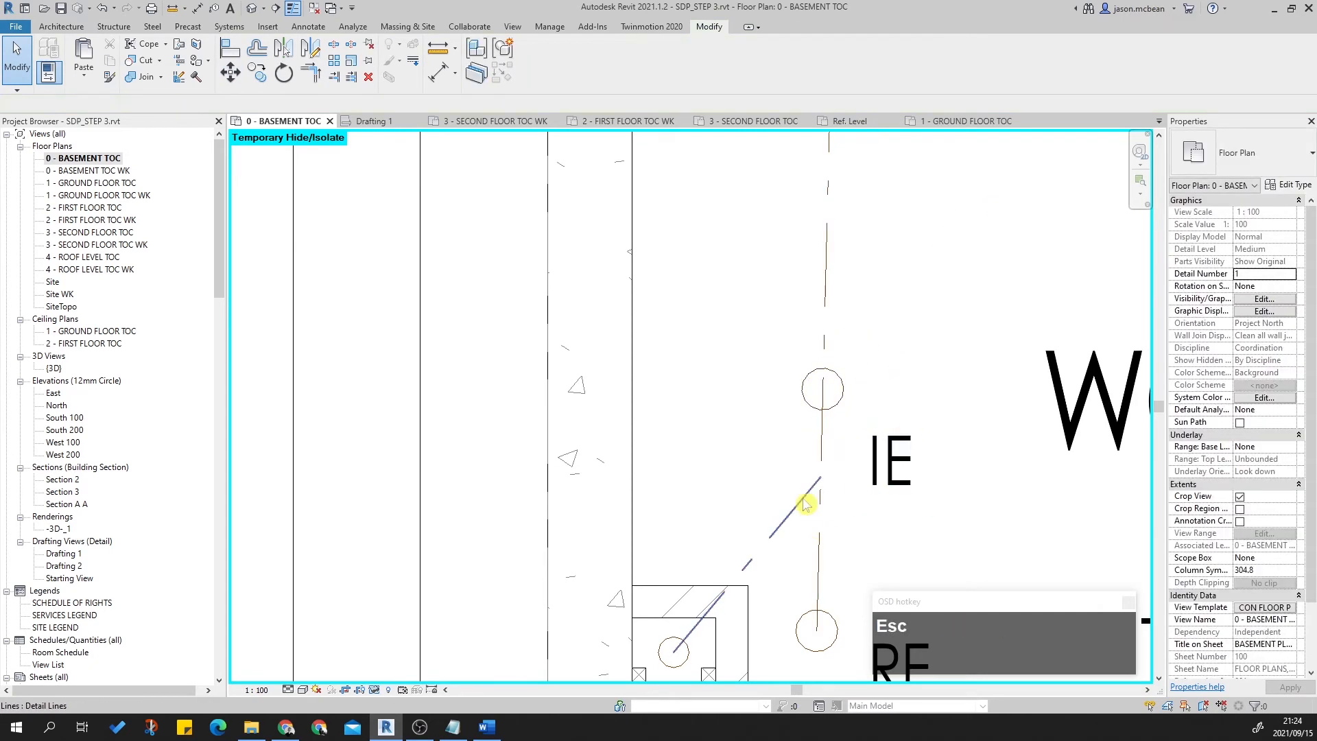
{"action": "left_click", "coordinate": [818, 486]}
{"action": "left_click_drag", "start_coordinate": [820, 478], "coordinate": [822, 389]}
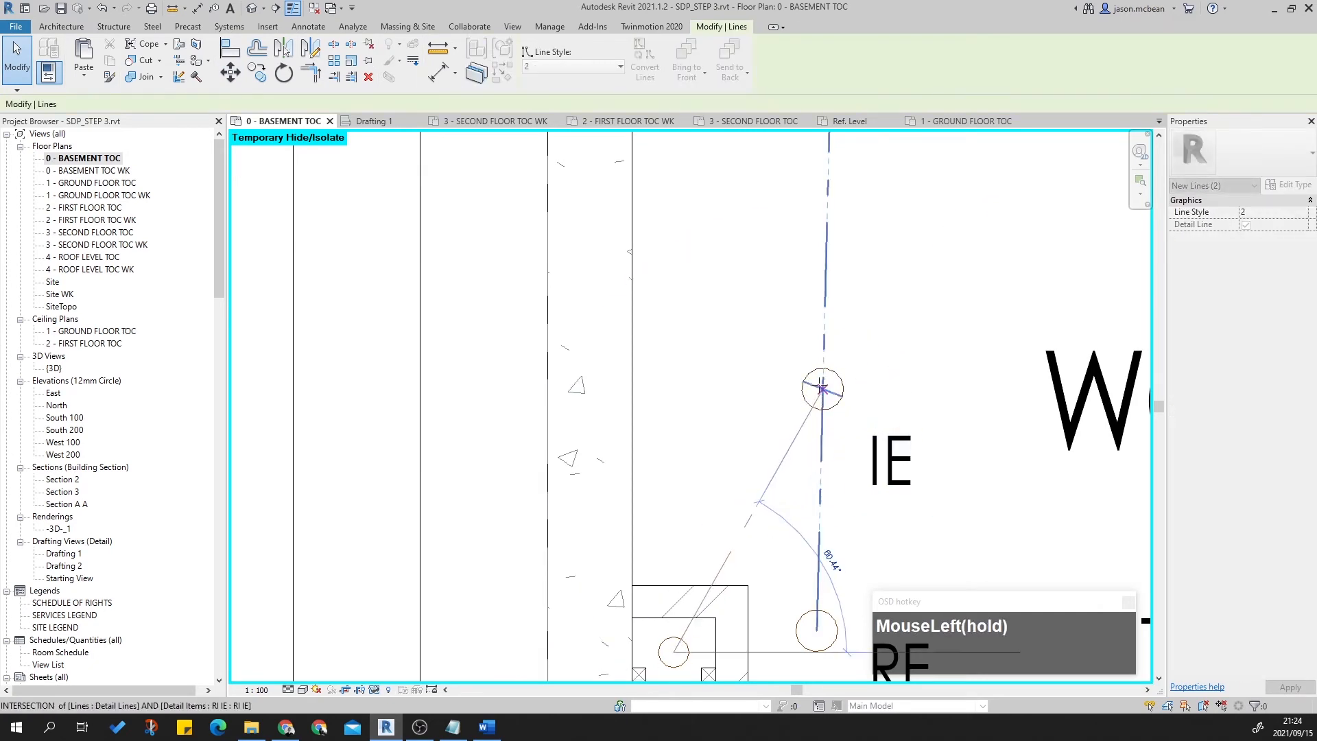
{"action": "key", "text": "Escape"}
Shift the IE circle and branch end slightly back towards the RE circle, and move the IE text beside the circle.
{"action": "left_click", "coordinate": [878, 456]}
{"action": "key", "text": "Escape"}
{"action": "left_click", "coordinate": [807, 415]}
{"action": "left_click_drag", "start_coordinate": [823, 390], "coordinate": [834, 461]}
{"action": "key", "text": "Escape"}
{"action": "left_click", "coordinate": [837, 405]}
{"action": "left_click", "coordinate": [892, 472]}
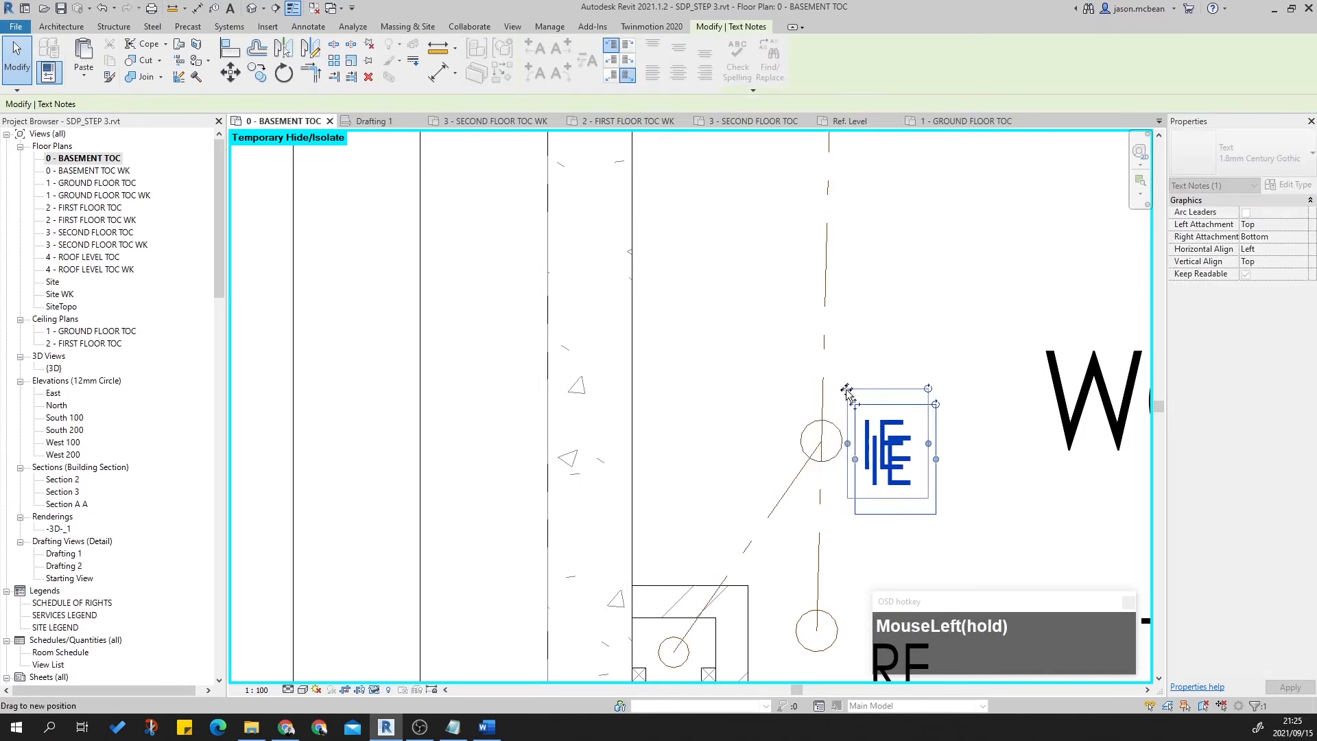
{"action": "left_click_drag", "start_coordinate": [846, 390], "coordinate": [846, 389]}
{"action": "key", "text": "Escape"}
Reposition the annotation beside the drainage run farther along from the workshop.
{"action": "scroll", "coordinate": [846, 390], "scroll_direction": "down", "scroll_amount": 4}
{"action": "middle_click_drag", "start_coordinate": [935, 350], "coordinate": [803, 553]}
{"action": "scroll", "coordinate": [1015, 307], "scroll_direction": "down", "scroll_amount": 1}
{"action": "middle_click_drag", "start_coordinate": [1015, 306], "coordinate": [901, 568]}
{"action": "key", "text": "Escape"}
{"action": "left_click", "coordinate": [899, 367]}
{"action": "left_click_drag", "start_coordinate": [898, 403], "coordinate": [725, 439]}
{"action": "scroll", "coordinate": [725, 390], "scroll_direction": "up", "scroll_amount": 2}
{"action": "left_click_drag", "start_coordinate": [722, 365], "coordinate": [732, 373]}
{"action": "key", "text": "Escape"}
{"action": "scroll", "coordinate": [731, 373], "scroll_direction": "down", "scroll_amount": 2}
{"action": "scroll", "coordinate": [748, 387], "scroll_direction": "up", "scroll_amount": 3}
{"action": "key", "text": "Tab"}
{"action": "left_click", "coordinate": [753, 391]}
{"action": "left_click_drag", "start_coordinate": [738, 350], "coordinate": [728, 348]}
{"action": "left_click", "coordinate": [870, 389]}
Examine the drainage run and inspection points across the workshop and parking areas of the basement plan.
{"action": "scroll", "coordinate": [870, 389], "scroll_direction": "down", "scroll_amount": 1}
{"action": "scroll", "coordinate": [870, 389], "scroll_direction": "down", "scroll_amount": 2}
{"action": "middle_click_drag", "start_coordinate": [870, 390], "coordinate": [891, 346]}
{"action": "scroll", "coordinate": [860, 511], "scroll_direction": "down", "scroll_amount": 2}
{"action": "middle_click_drag", "start_coordinate": [861, 511], "coordinate": [731, 507]}
{"action": "scroll", "coordinate": [740, 542], "scroll_direction": "up", "scroll_amount": 5}
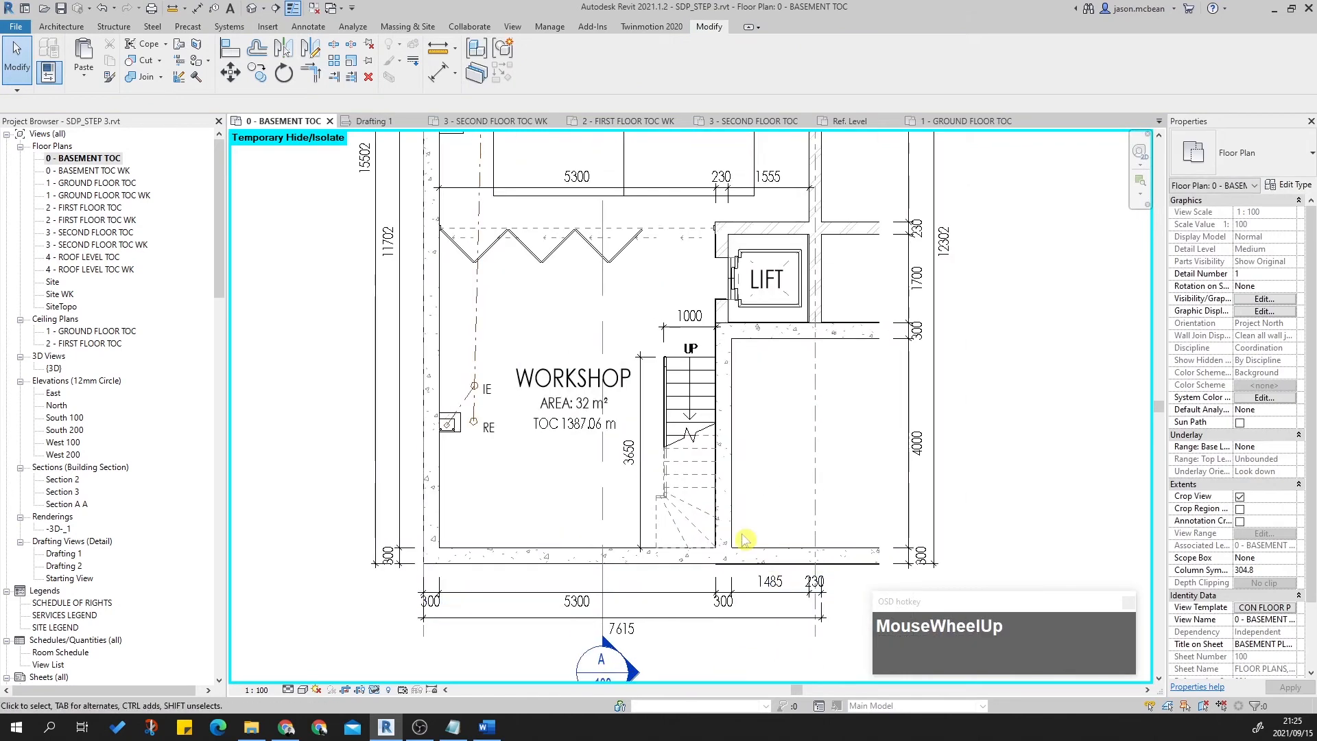
{"action": "scroll", "coordinate": [621, 544], "scroll_direction": "down", "scroll_amount": 3}
{"action": "scroll", "coordinate": [604, 548], "scroll_direction": "up", "scroll_amount": 7}
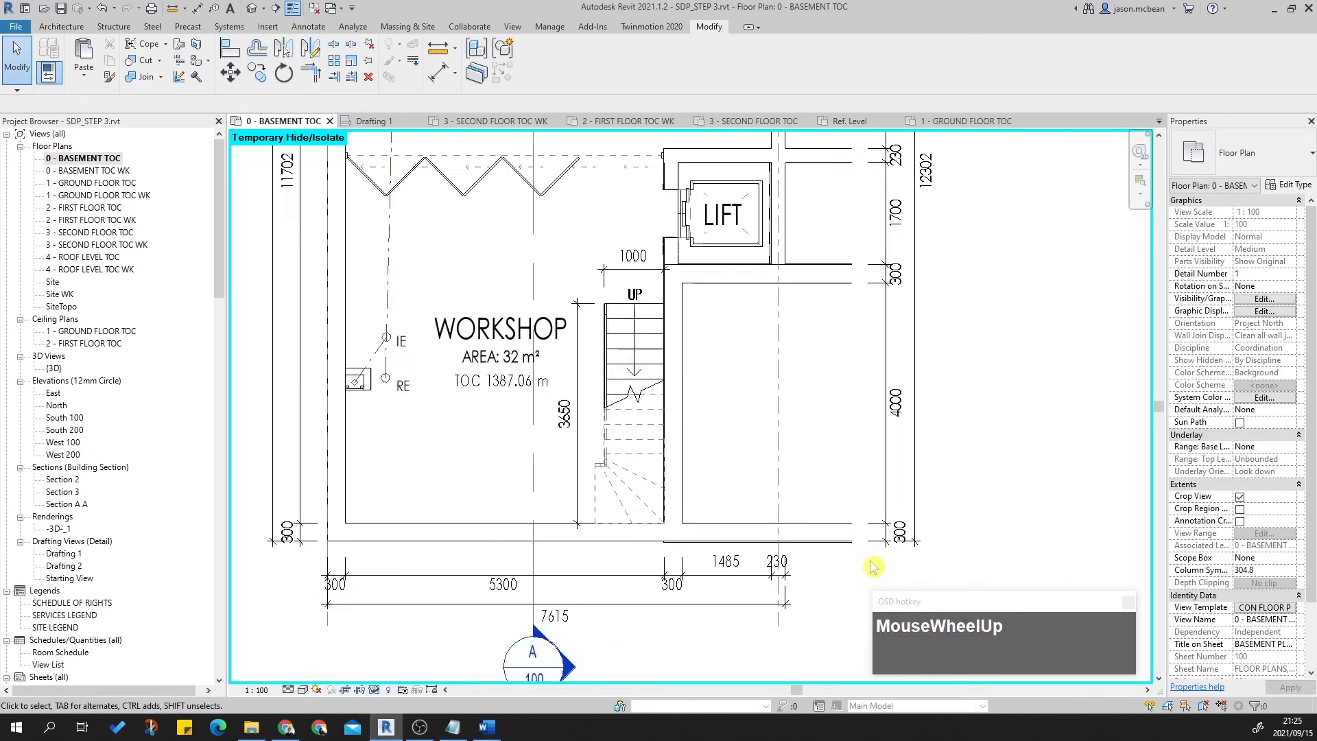
{"action": "scroll", "coordinate": [970, 529], "scroll_direction": "down", "scroll_amount": 2}
{"action": "scroll", "coordinate": [517, 353], "scroll_direction": "down", "scroll_amount": 2}
{"action": "middle_click_drag", "start_coordinate": [517, 352], "coordinate": [549, 529]}
{"action": "scroll", "coordinate": [604, 408], "scroll_direction": "down", "scroll_amount": 2}
{"action": "scroll", "coordinate": [604, 408], "scroll_direction": "up", "scroll_amount": 2}
{"action": "middle_click_drag", "start_coordinate": [648, 504], "coordinate": [609, 447]}
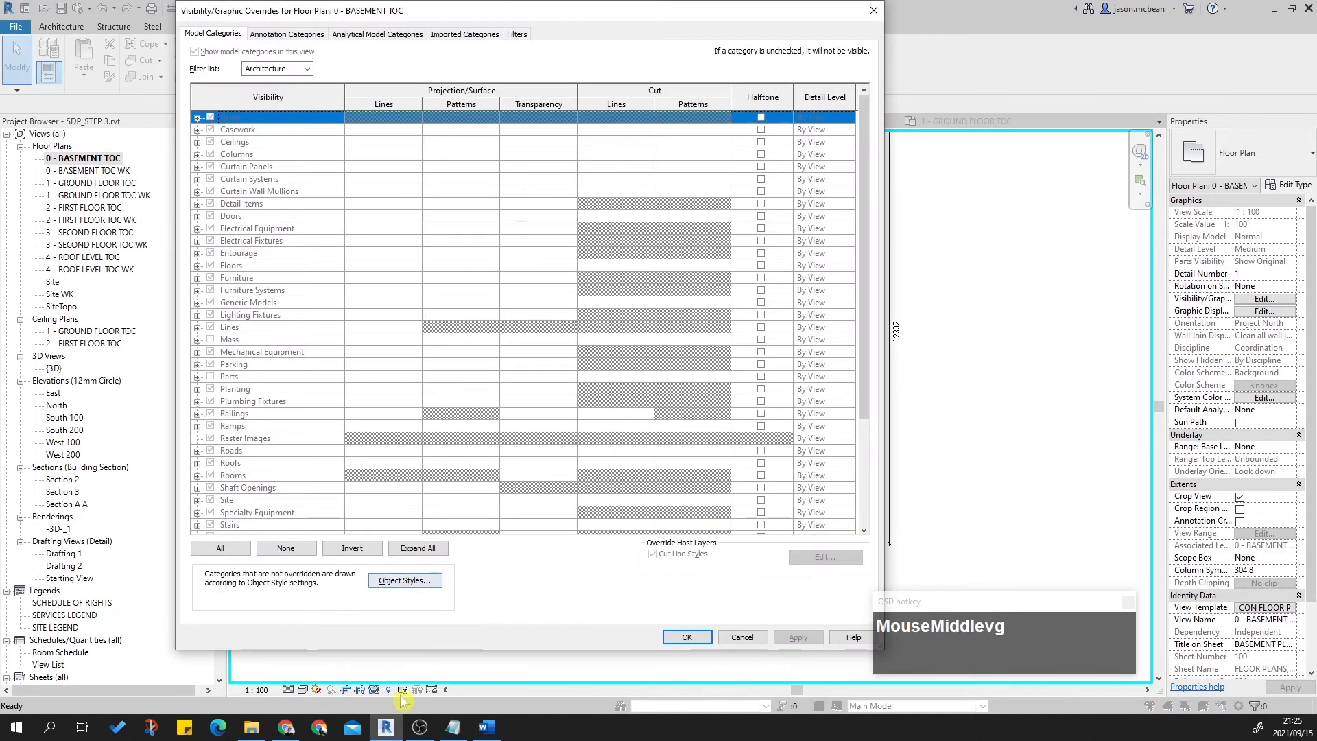
Leave the visibility overrides unchanged and reset the temporary hide/isolate in the basement plan.
{"action": "key", "text": "Escape"}
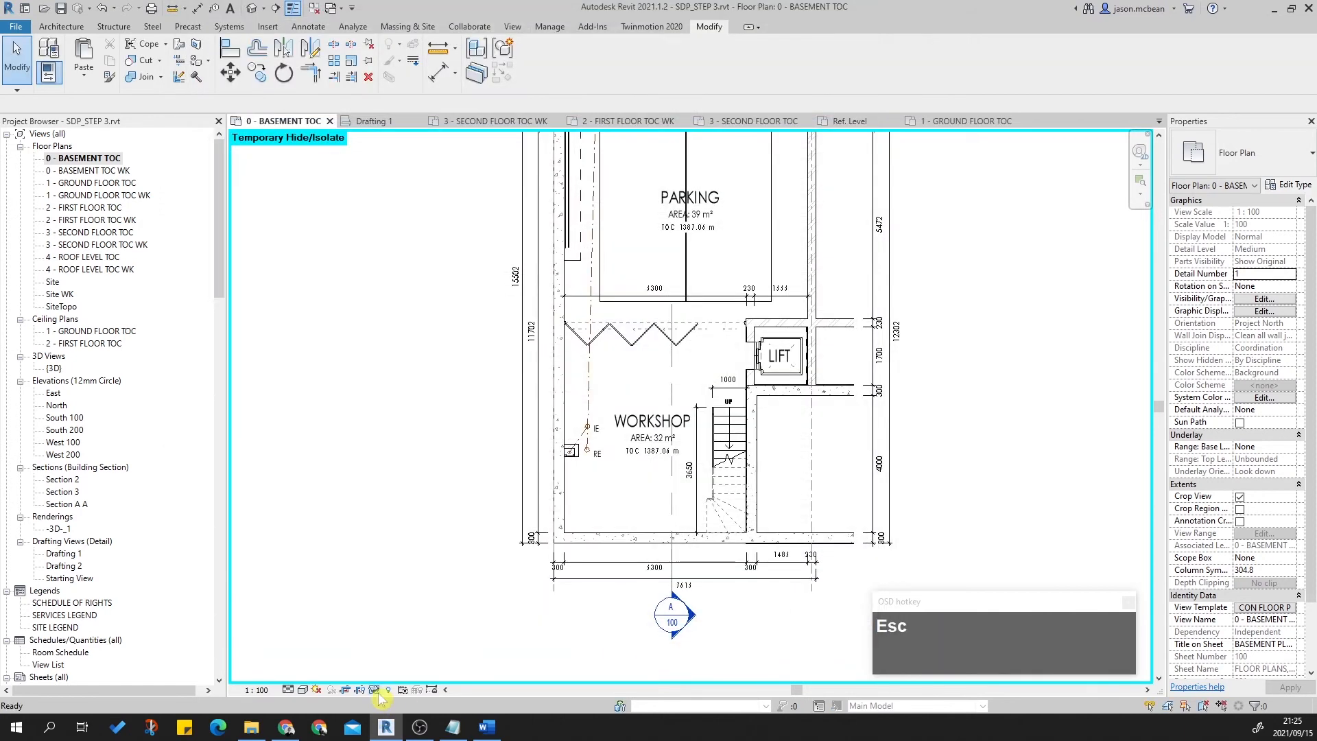
{"action": "left_click", "coordinate": [374, 689]}
{"action": "left_click", "coordinate": [420, 676]}
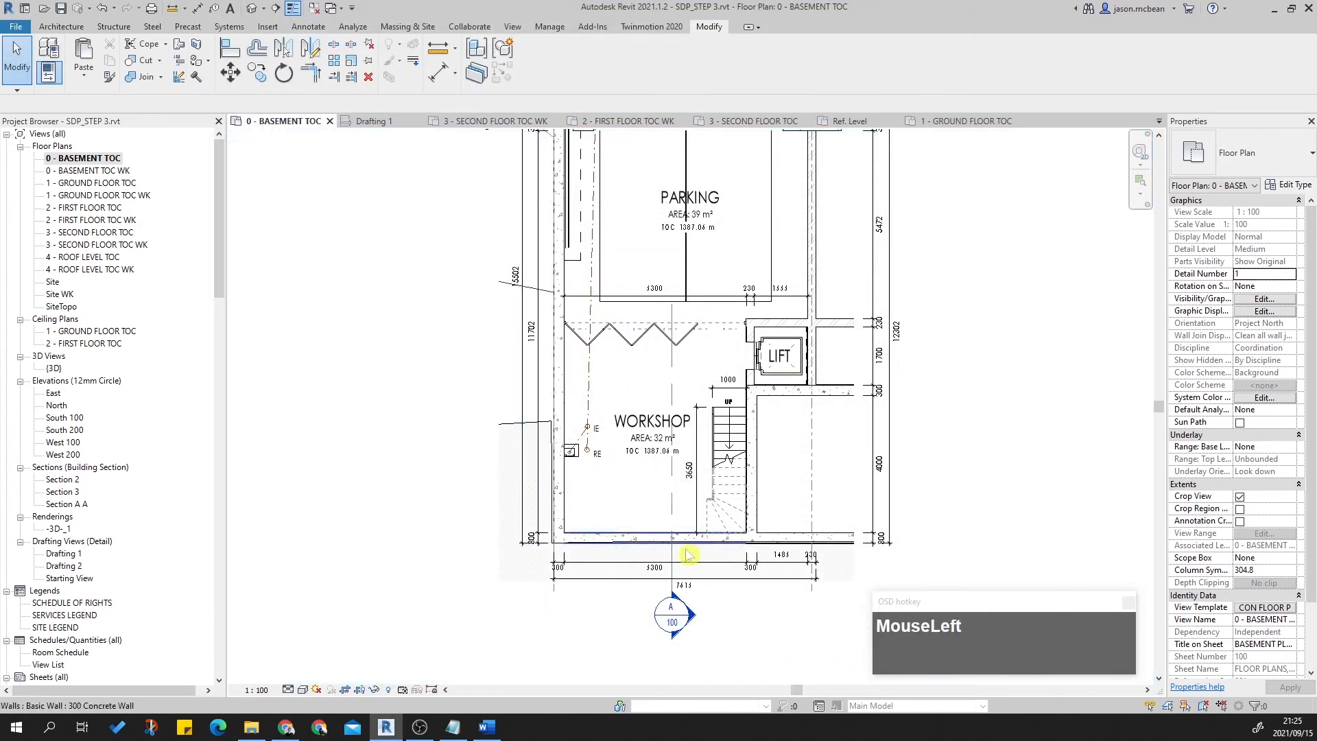
Examine the topography and the outer walls around the basement's workshop and parking areas.
{"action": "scroll", "coordinate": [686, 548], "scroll_direction": "up", "scroll_amount": 2}
{"action": "scroll", "coordinate": [441, 446], "scroll_direction": "up", "scroll_amount": 2}
{"action": "left_click", "coordinate": [460, 382]}
{"action": "scroll", "coordinate": [752, 558], "scroll_direction": "down", "scroll_amount": 3}
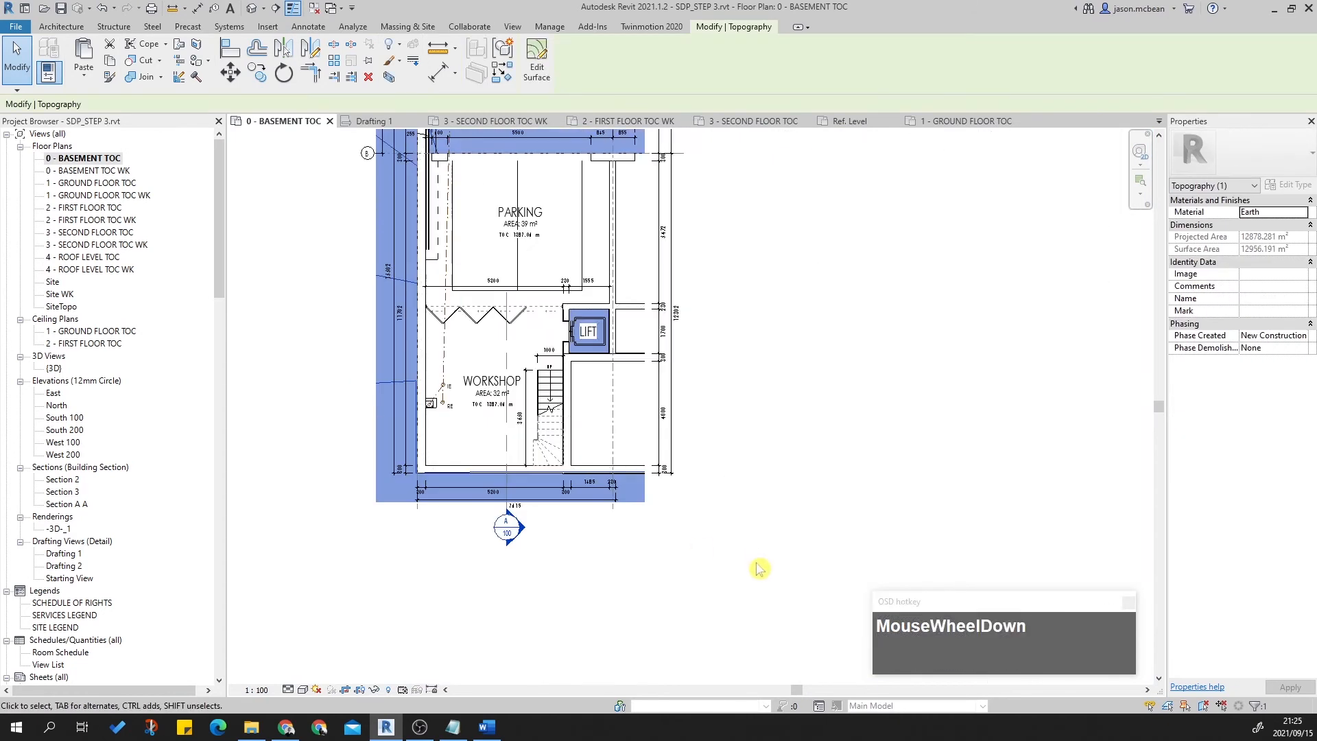
{"action": "left_click", "coordinate": [602, 488]}
{"action": "scroll", "coordinate": [602, 487], "scroll_direction": "up", "scroll_amount": 3}
{"action": "scroll", "coordinate": [592, 491], "scroll_direction": "down", "scroll_amount": 3}
{"action": "middle_click_drag", "start_coordinate": [591, 491], "coordinate": [585, 598]}
{"action": "scroll", "coordinate": [508, 447], "scroll_direction": "up", "scroll_amount": 3}
{"action": "middle_click_drag", "start_coordinate": [560, 178], "coordinate": [542, 354]}
{"action": "scroll", "coordinate": [521, 377], "scroll_direction": "down", "scroll_amount": 3}
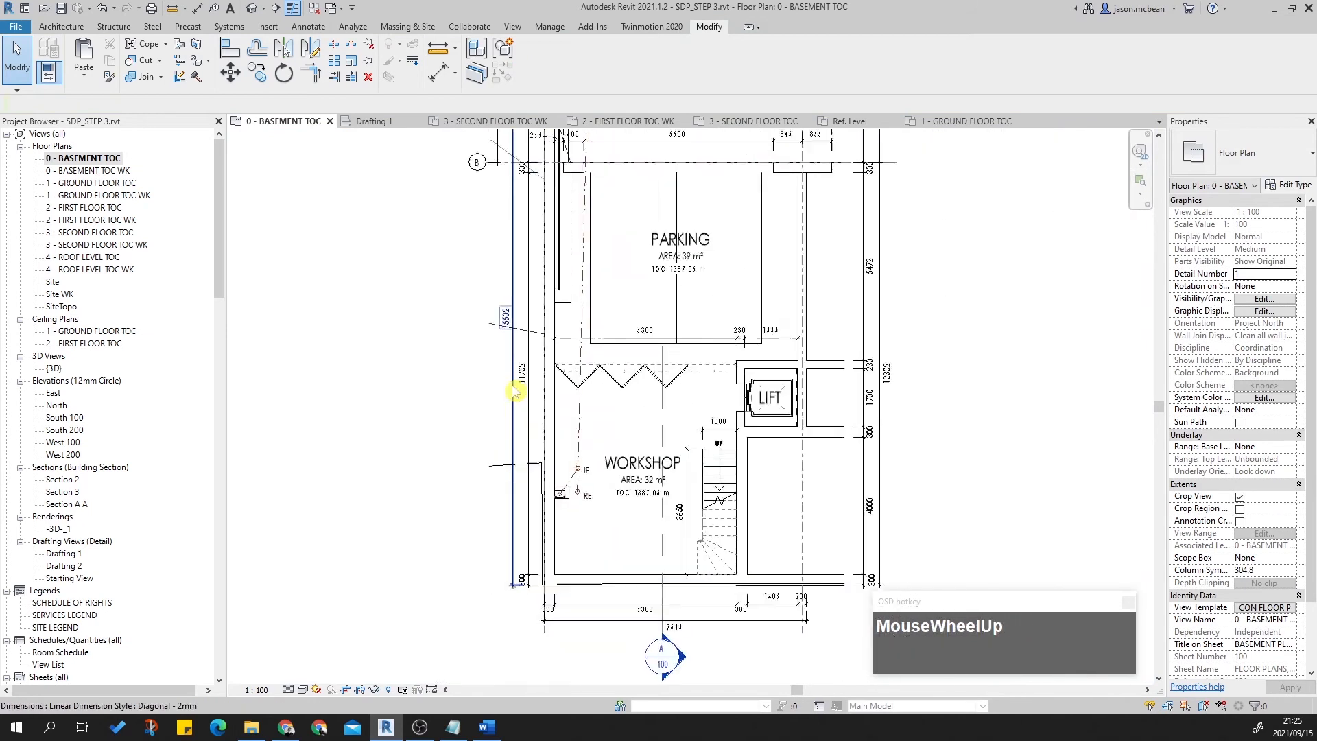
Start a detail line with the line style 5 DPC.
{"action": "scroll", "coordinate": [556, 418], "scroll_direction": "up", "scroll_amount": 2}
{"action": "left_click", "coordinate": [686, 68]}
{"action": "scroll", "coordinate": [672, 195], "scroll_direction": "up", "scroll_amount": 2}
{"action": "scroll", "coordinate": [672, 194], "scroll_direction": "down", "scroll_amount": 2}
{"action": "scroll", "coordinate": [675, 192], "scroll_direction": "down", "scroll_amount": 5}
{"action": "scroll", "coordinate": [682, 206], "scroll_direction": "down", "scroll_amount": 2}
{"action": "scroll", "coordinate": [683, 190], "scroll_direction": "up", "scroll_amount": 5}
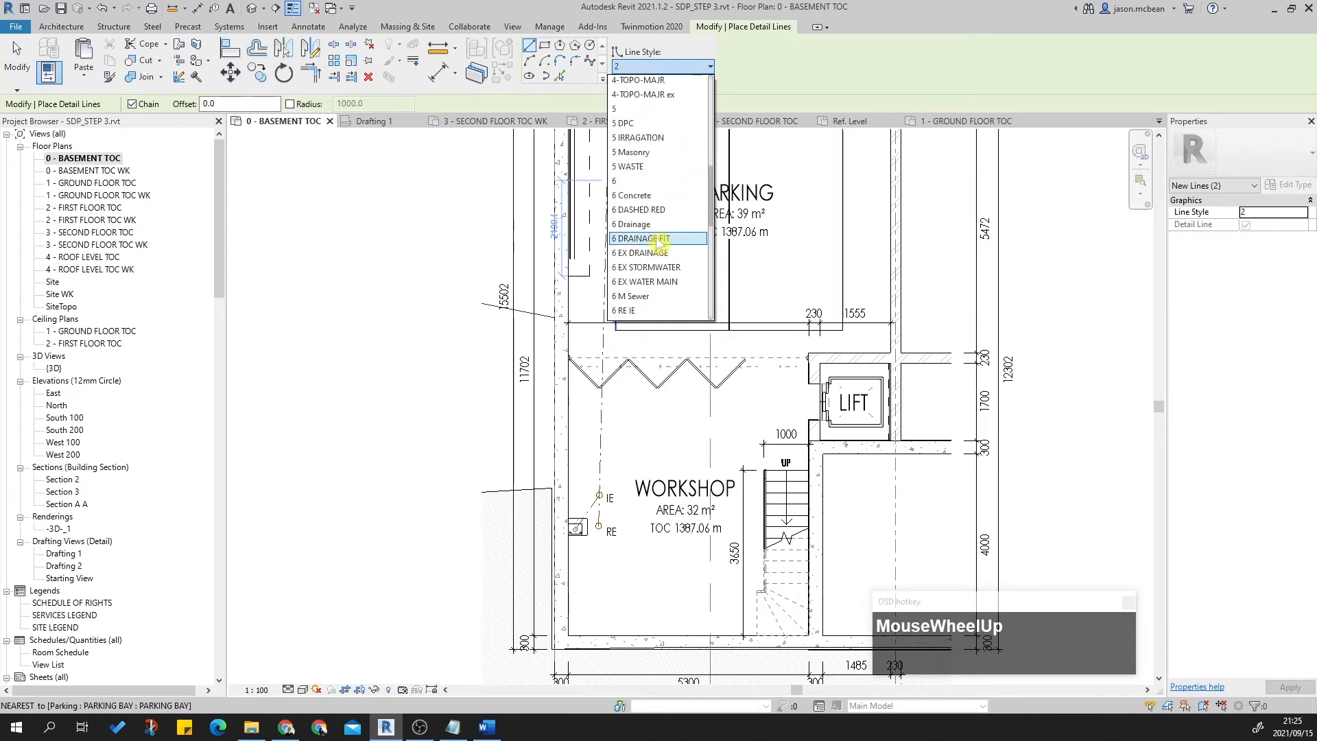
{"action": "left_click", "coordinate": [635, 123]}
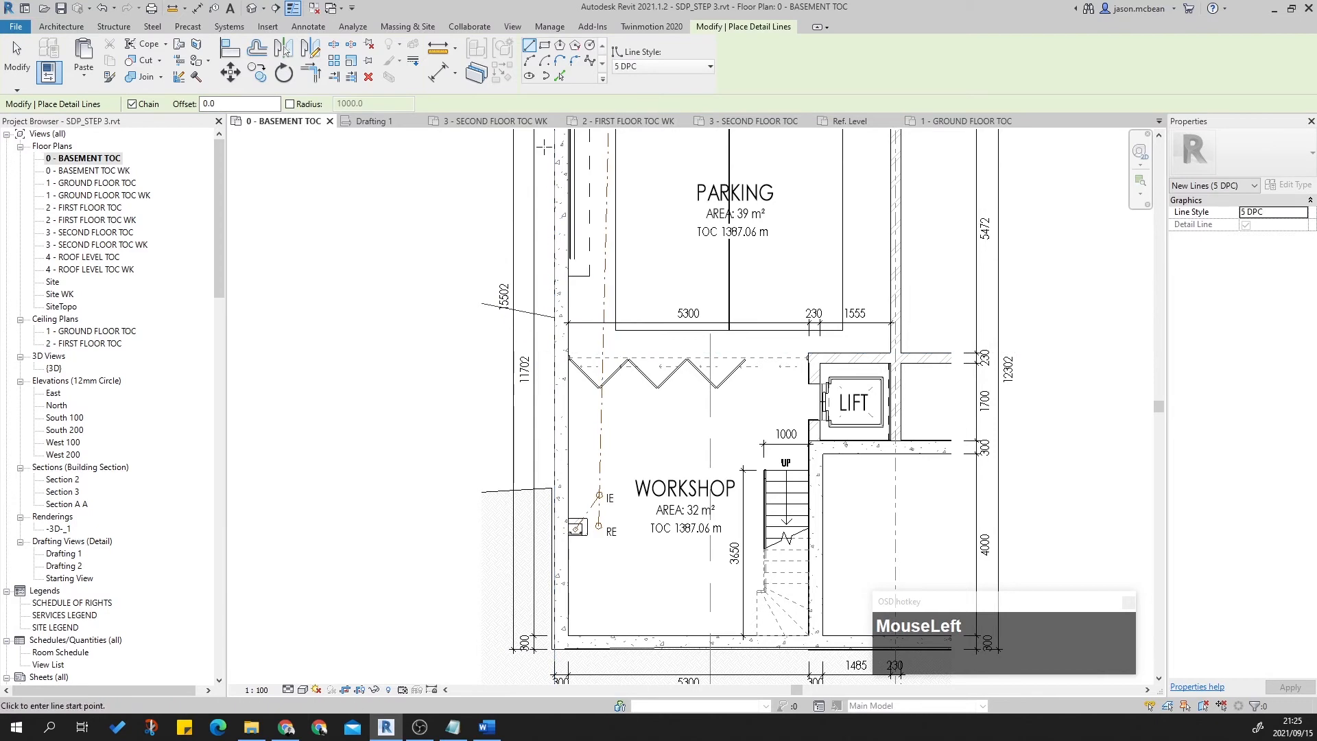
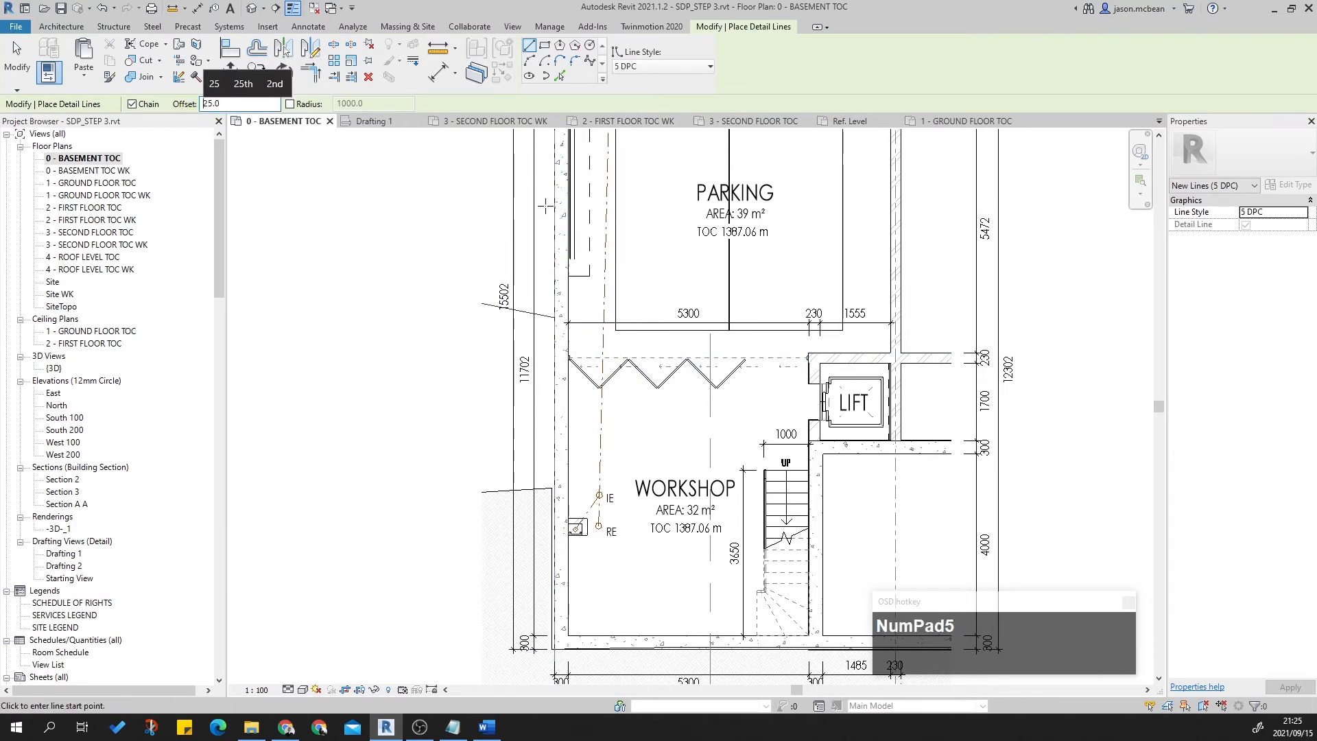
Draw the DPC detail line with a 25 mm offset along the outer faces of the basement's long side wall and workshop end wall.
{"action": "left_click", "coordinate": [551, 205]}
{"action": "middle_click_drag", "start_coordinate": [546, 416], "coordinate": [527, 237]}
{"action": "scroll", "coordinate": [555, 501], "scroll_direction": "up", "scroll_amount": 3}
{"action": "scroll", "coordinate": [506, 415], "scroll_direction": "up", "scroll_amount": 4}
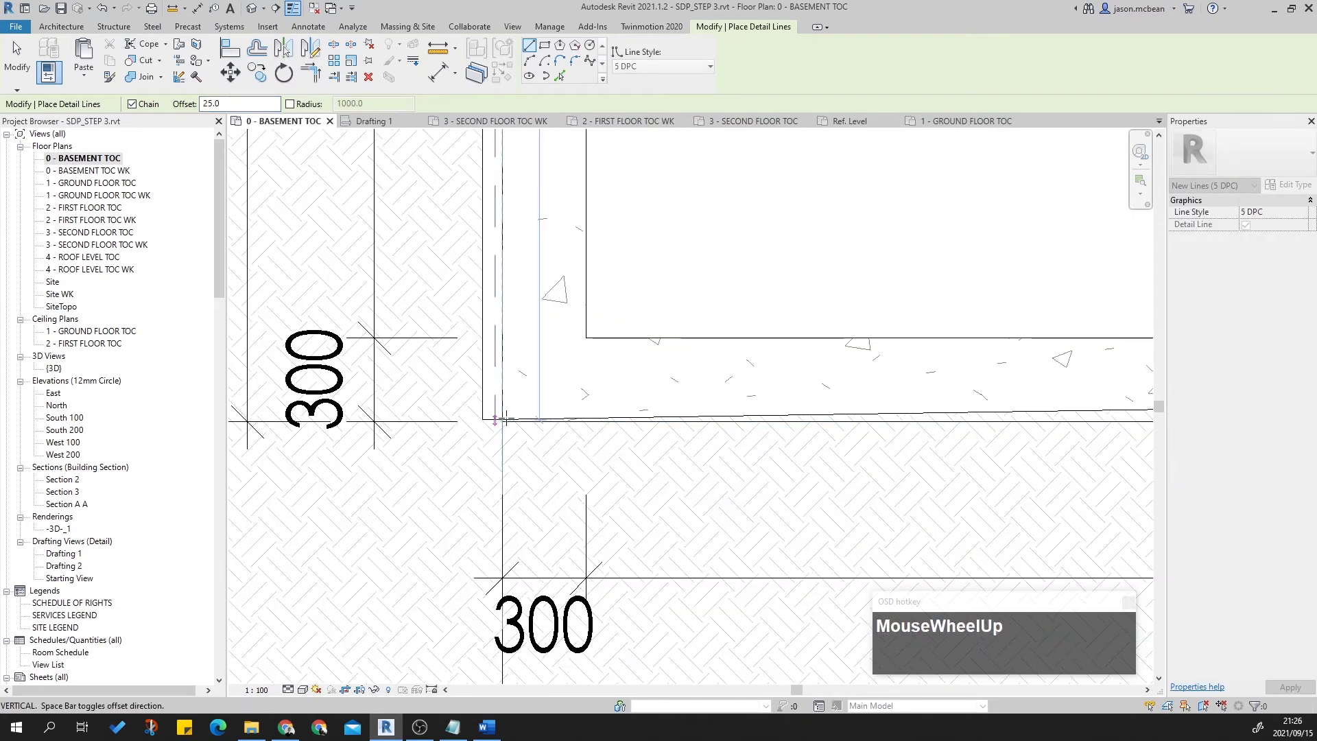
{"action": "scroll", "coordinate": [502, 425], "scroll_direction": "up", "scroll_amount": 2}
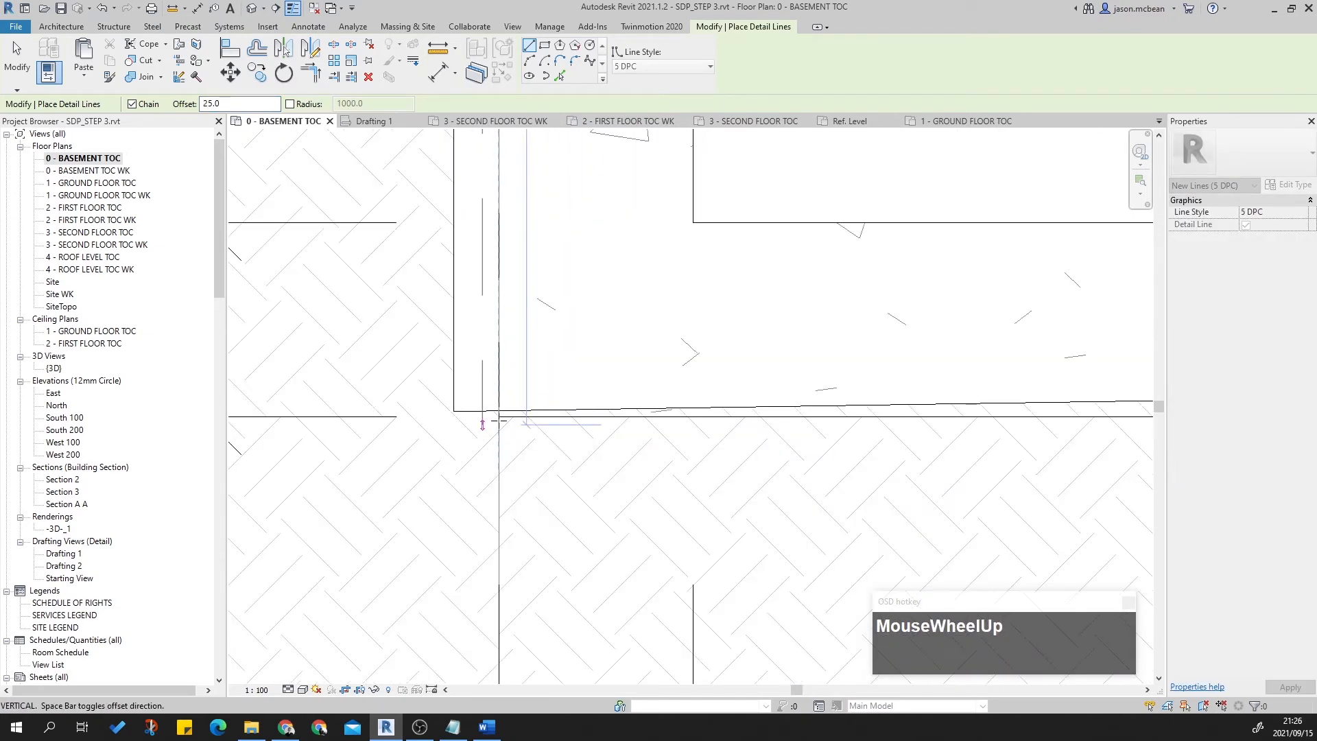
{"action": "left_click", "coordinate": [495, 417]}
{"action": "scroll", "coordinate": [611, 473], "scroll_direction": "down", "scroll_amount": 3}
{"action": "middle_click_drag", "start_coordinate": [713, 441], "coordinate": [413, 408]}
{"action": "scroll", "coordinate": [414, 408], "scroll_direction": "down", "scroll_amount": 3}
{"action": "middle_click_drag", "start_coordinate": [686, 412], "coordinate": [510, 411]}
{"action": "scroll", "coordinate": [714, 410], "scroll_direction": "up", "scroll_amount": 4}
{"action": "left_click", "coordinate": [714, 410]}
{"action": "scroll", "coordinate": [782, 426], "scroll_direction": "down", "scroll_amount": 5}
{"action": "scroll", "coordinate": [725, 267], "scroll_direction": "up", "scroll_amount": 1}
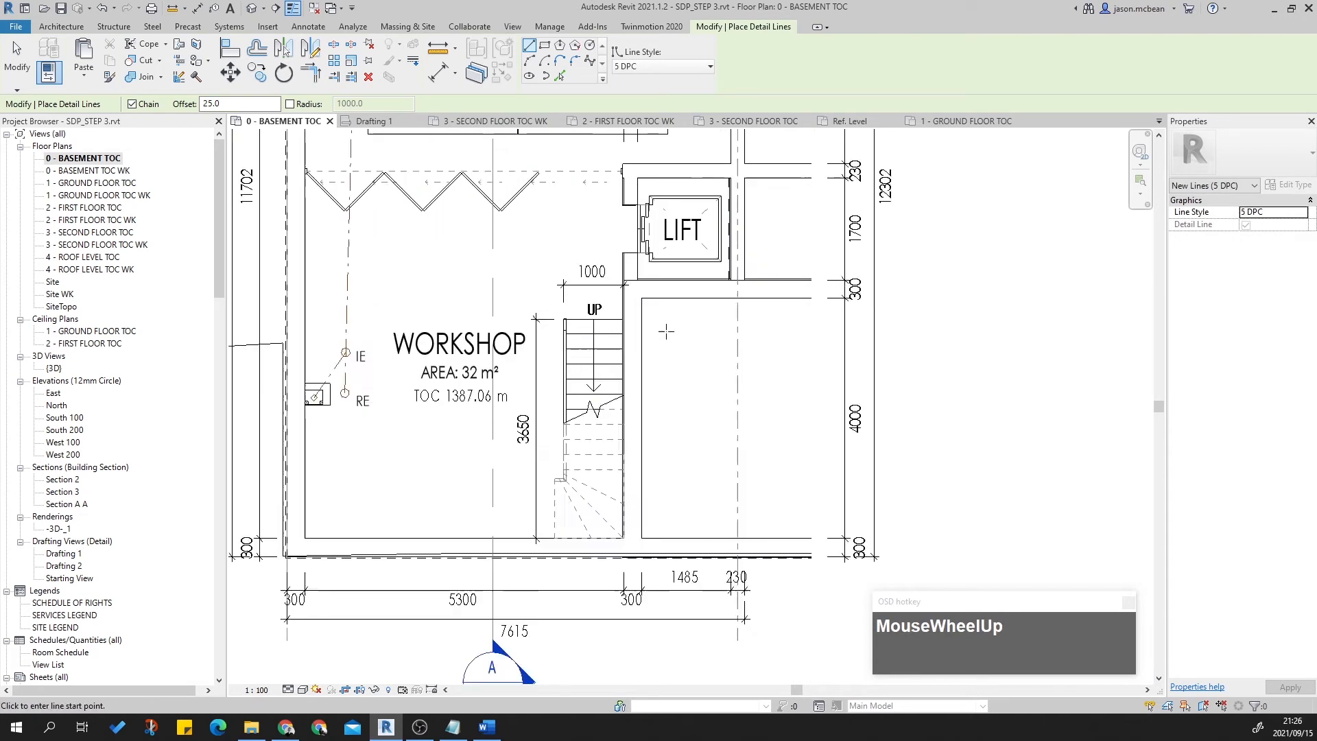
Draw the DPC detail line with a 25 mm offset along the inner faces of the room beside the lift and stairs.
{"action": "scroll", "coordinate": [725, 267], "scroll_direction": "up", "scroll_amount": 3}
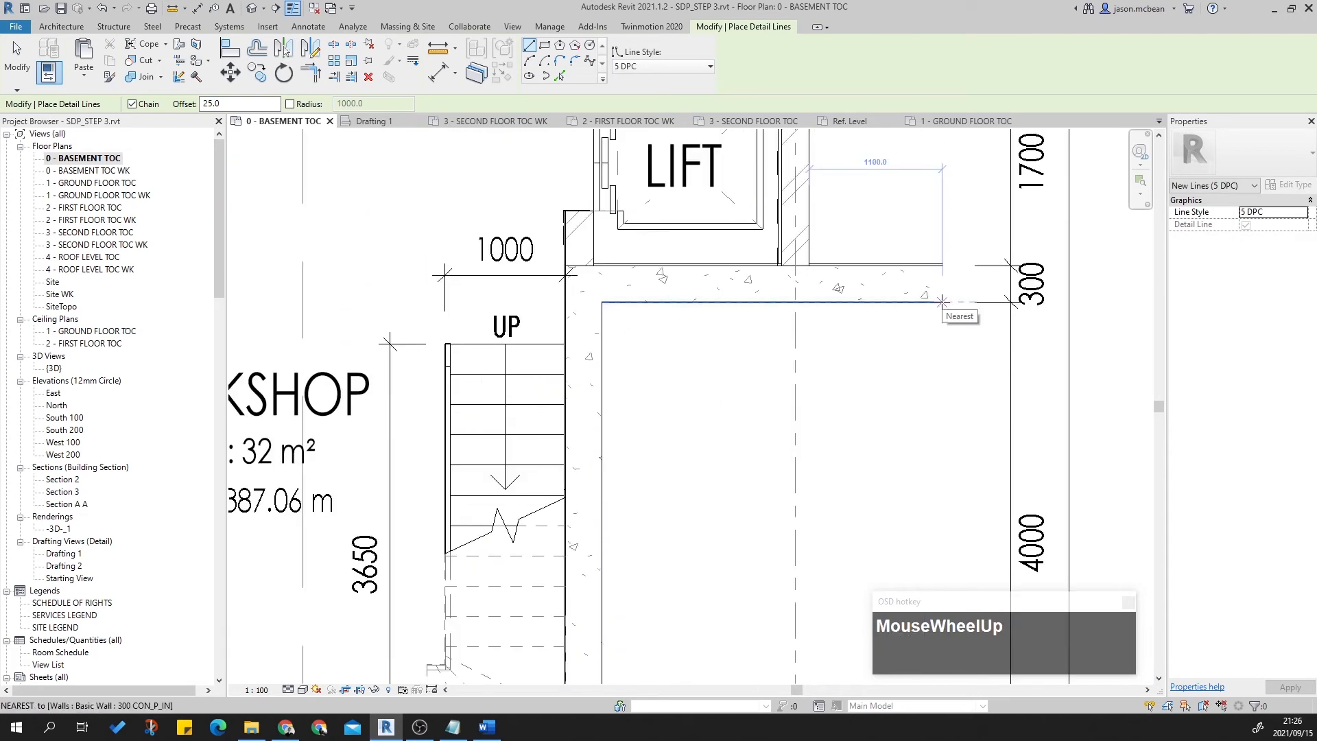
{"action": "left_click", "coordinate": [942, 301]}
{"action": "left_click", "coordinate": [602, 301]}
{"action": "scroll", "coordinate": [611, 397], "scroll_direction": "down", "scroll_amount": 2}
{"action": "middle_click_drag", "start_coordinate": [640, 472], "coordinate": [606, 220]}
{"action": "scroll", "coordinate": [561, 376], "scroll_direction": "up", "scroll_amount": 2}
{"action": "left_click", "coordinate": [580, 364]}
{"action": "left_click", "coordinate": [915, 362]}
{"action": "scroll", "coordinate": [914, 332], "scroll_direction": "down", "scroll_amount": 3}
{"action": "key", "text": "Escape"}
{"action": "key", "text": "Escape"}
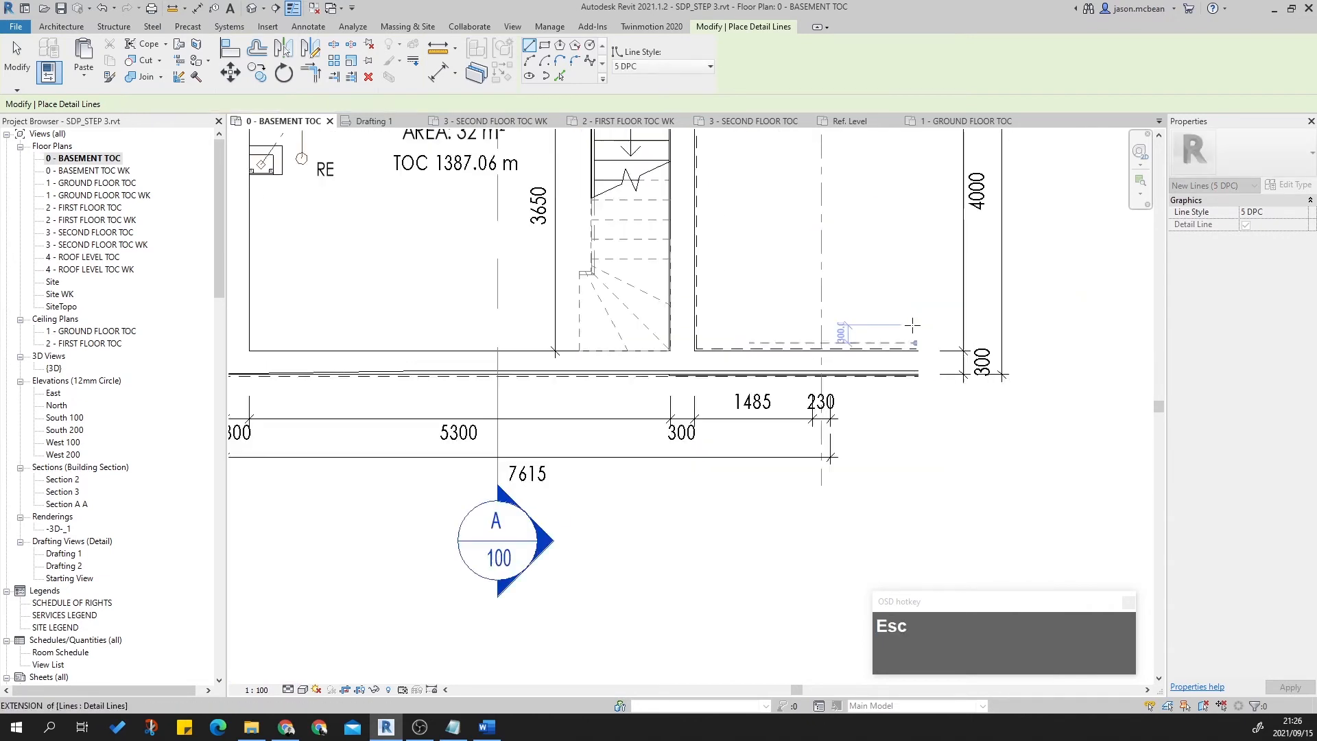
Turn off the thin lines display in the basement plan.
{"action": "scroll", "coordinate": [559, 309], "scroll_direction": "up", "scroll_amount": 2}
{"action": "middle_click_drag", "start_coordinate": [506, 203], "coordinate": [512, 314]}
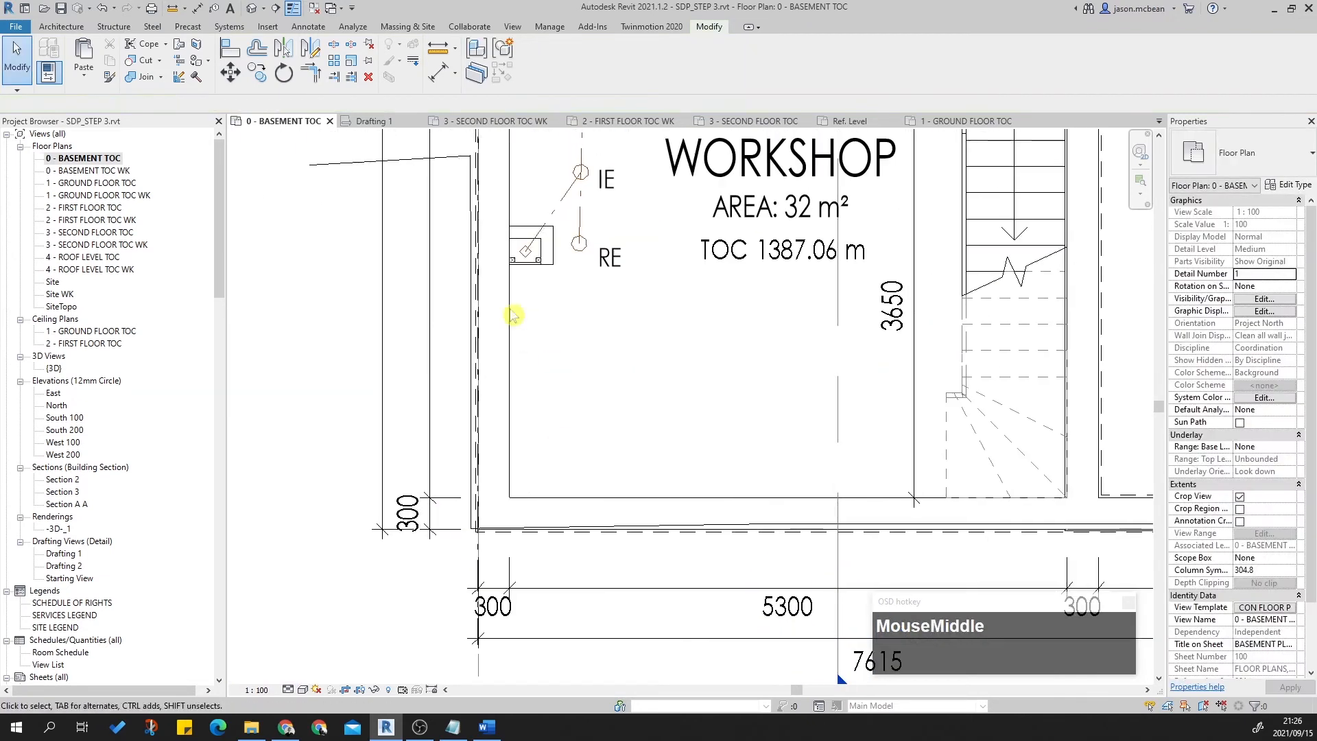
{"action": "left_click", "coordinate": [293, 8]}
{"action": "scroll", "coordinate": [603, 499], "scroll_direction": "up", "scroll_amount": 3}
{"action": "scroll", "coordinate": [549, 318], "scroll_direction": "down", "scroll_amount": 4}
{"action": "scroll", "coordinate": [496, 226], "scroll_direction": "up", "scroll_amount": 5}
{"action": "scroll", "coordinate": [501, 233], "scroll_direction": "up", "scroll_amount": 2}
{"action": "key", "text": "Tab"}
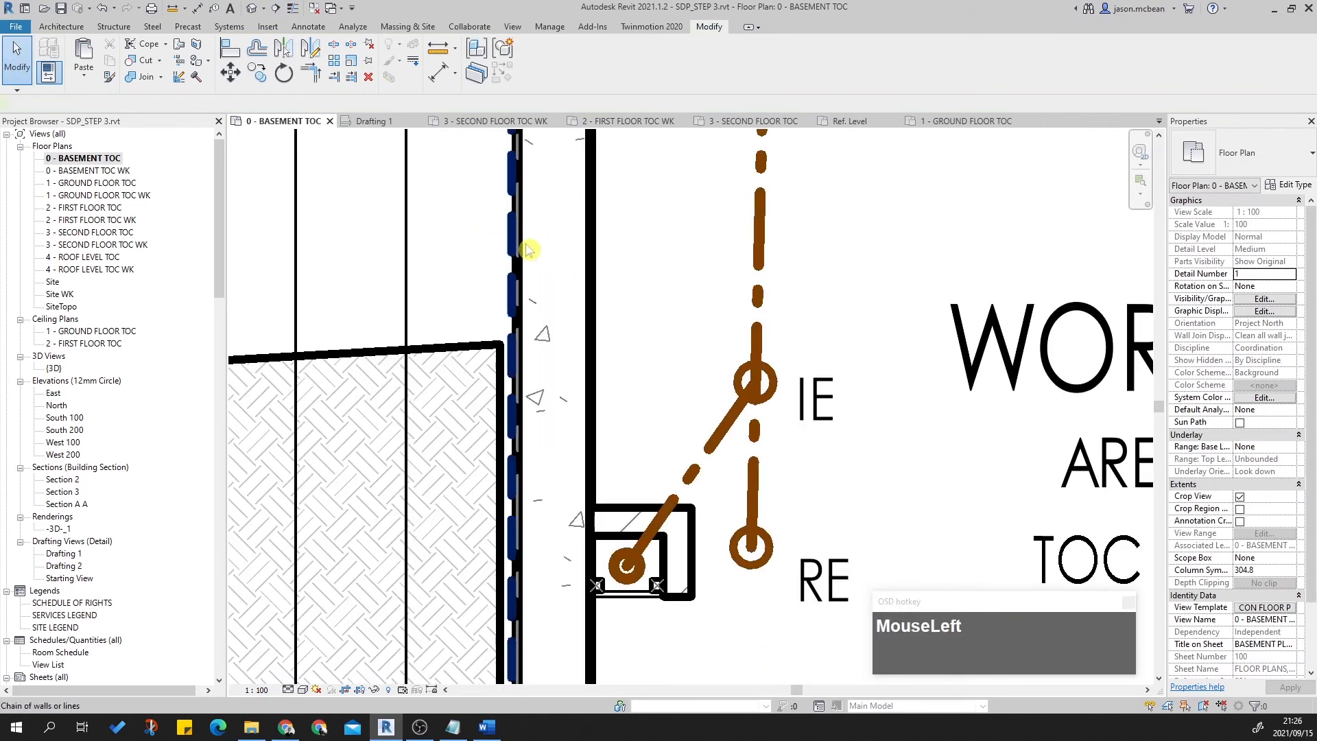
Set up a numerical offset of 10 mm for the DPC line chain along the outer walls.
{"action": "left_click", "coordinate": [509, 246]}
{"action": "scroll", "coordinate": [630, 269], "scroll_direction": "down", "scroll_amount": 2}
{"action": "left_click", "coordinate": [259, 48]}
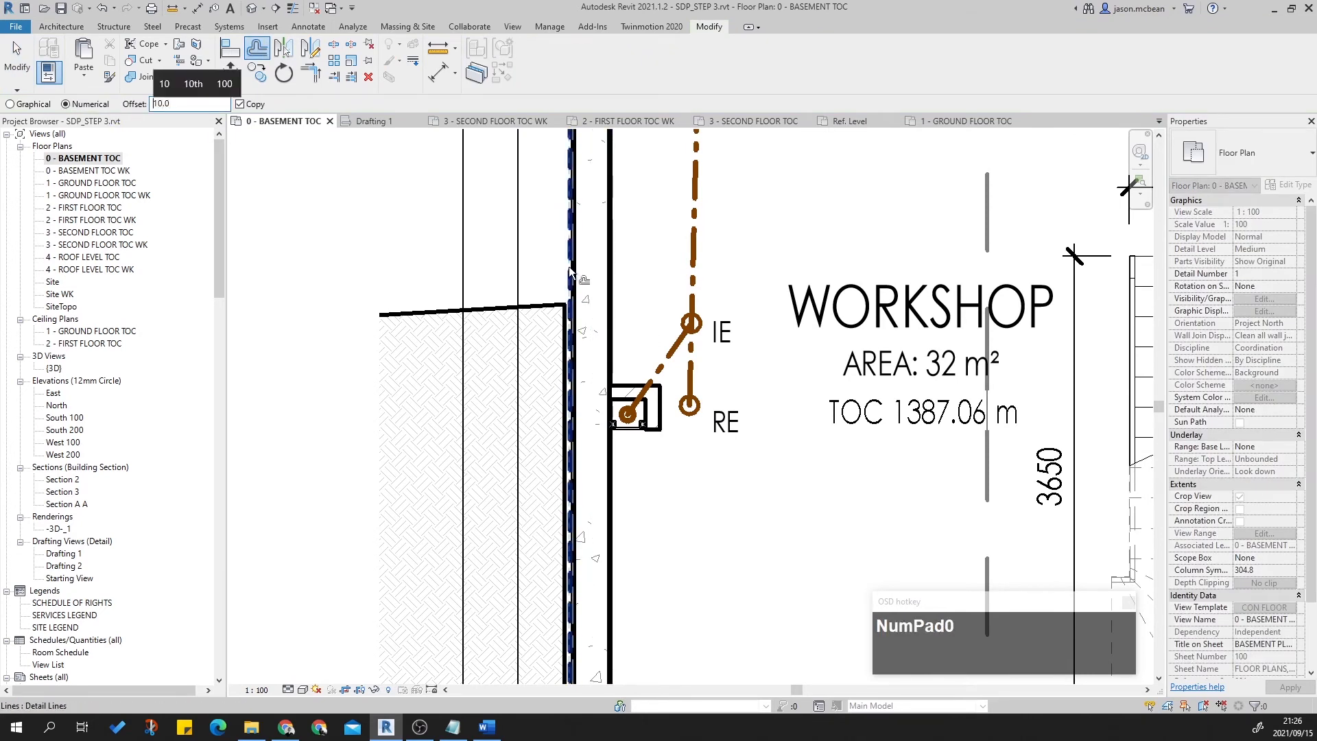
{"action": "key", "text": "Tab"}
{"action": "scroll", "coordinate": [570, 271], "scroll_direction": "down", "scroll_amount": 1}
{"action": "scroll", "coordinate": [569, 271], "scroll_direction": "down", "scroll_amount": 2}
{"action": "scroll", "coordinate": [554, 607], "scroll_direction": "up", "scroll_amount": 5}
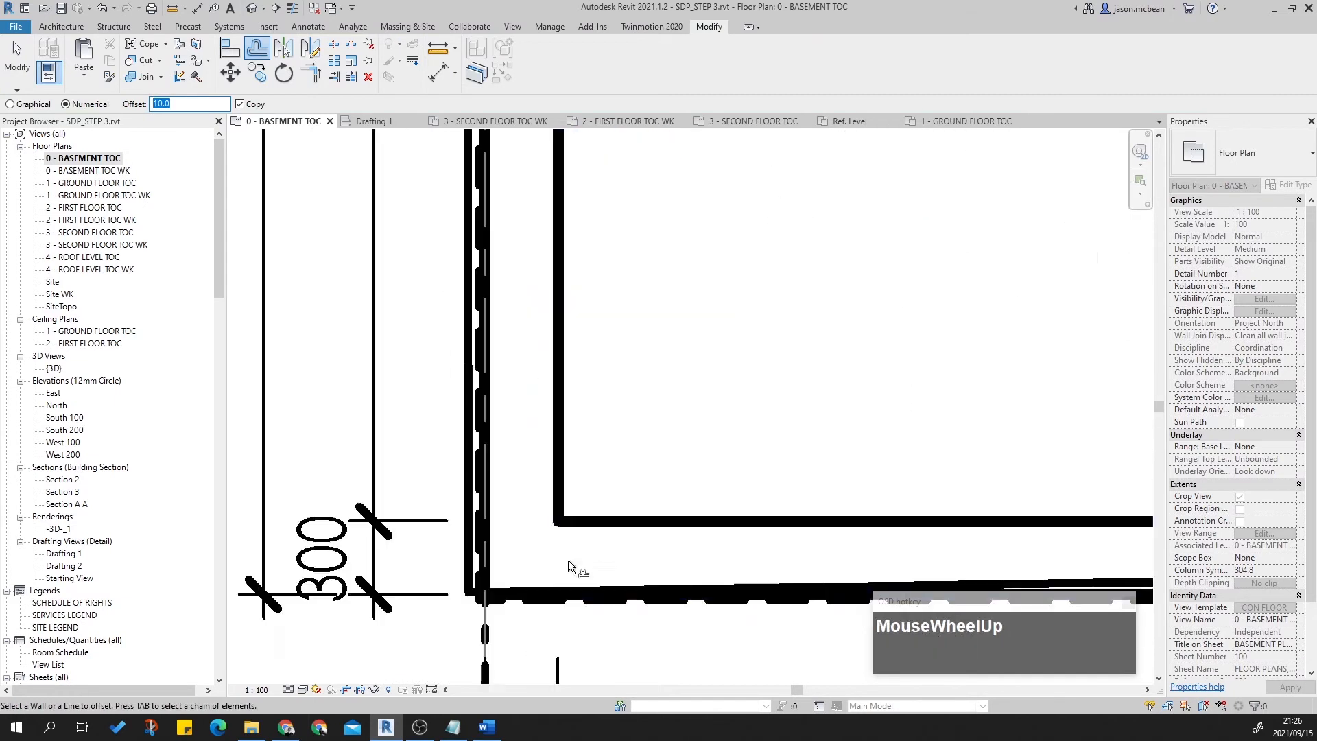
Try to offset the DPC chains along the outer walls and in the room beside the stairs by 10 mm as copies.
{"action": "left_click", "coordinate": [554, 606]}
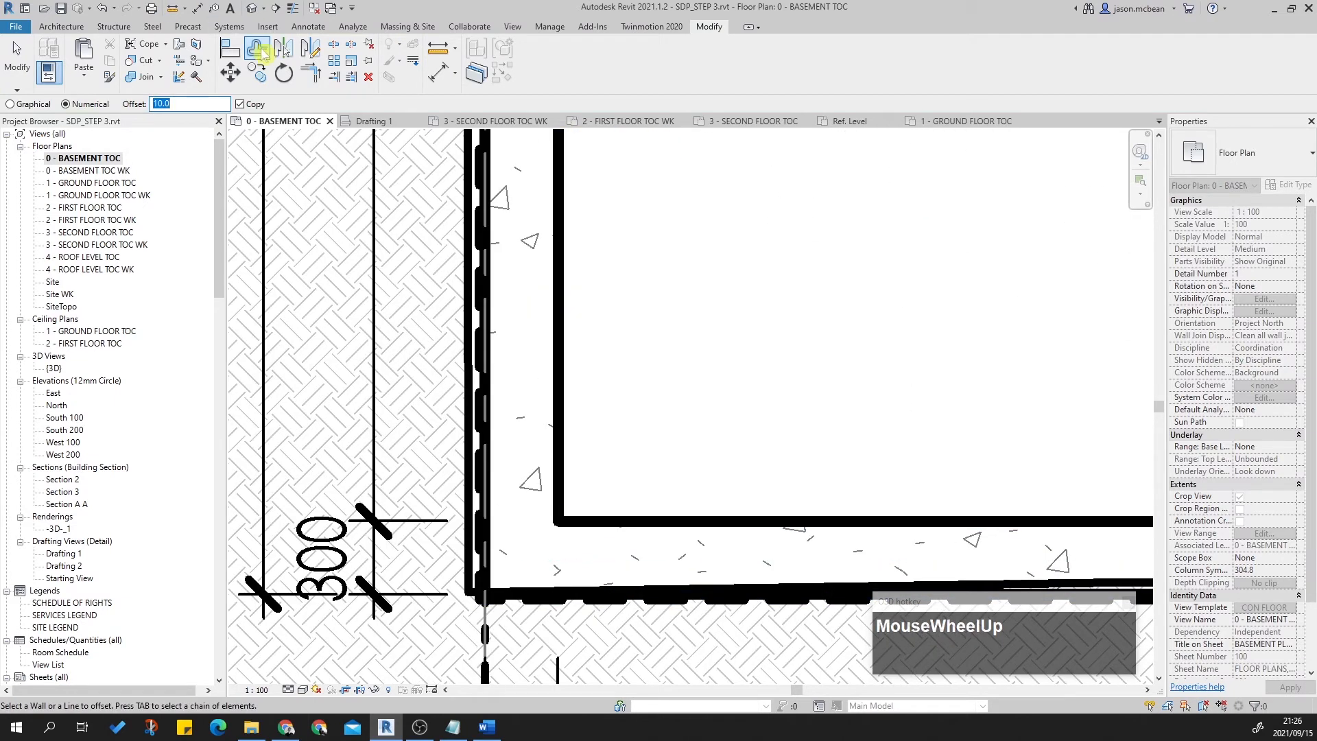
{"action": "key", "text": "Tab"}
{"action": "left_click", "coordinate": [549, 607]}
{"action": "scroll", "coordinate": [574, 312], "scroll_direction": "down", "scroll_amount": 2}
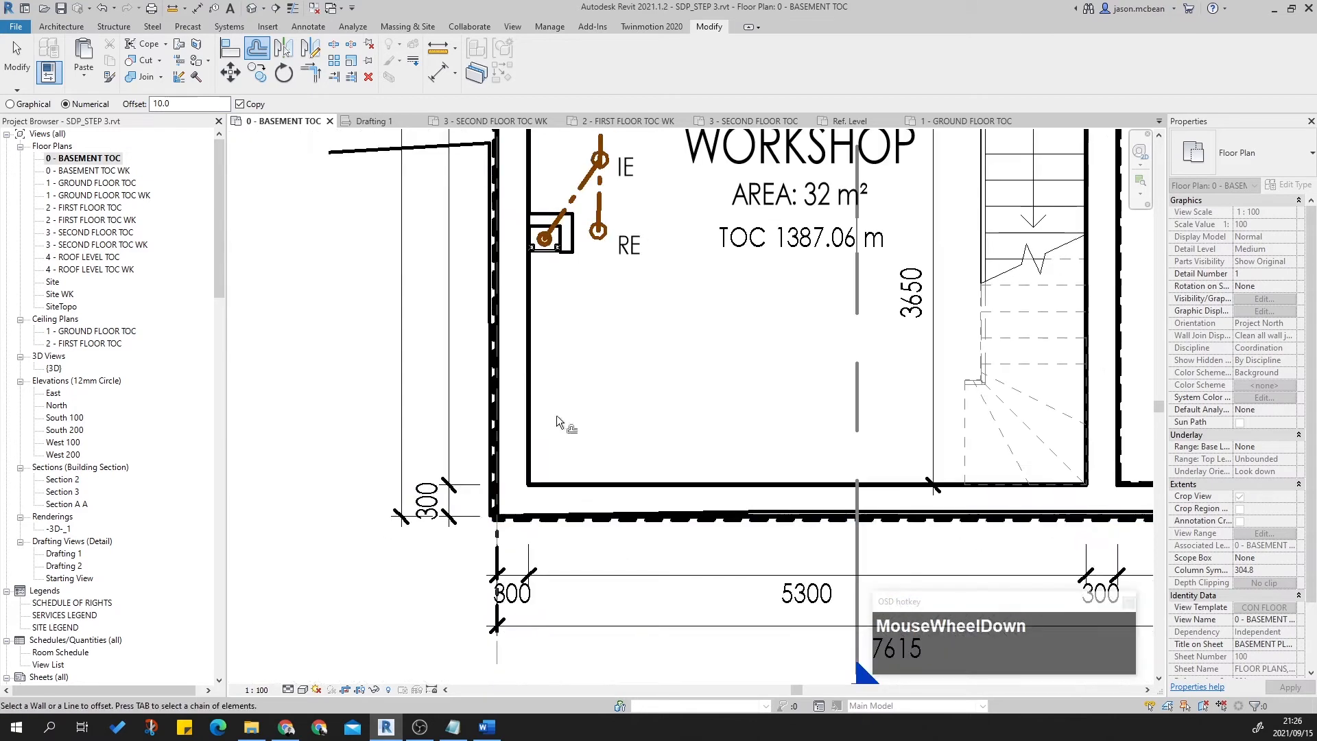
{"action": "scroll", "coordinate": [703, 260], "scroll_direction": "down", "scroll_amount": 2}
{"action": "scroll", "coordinate": [872, 322], "scroll_direction": "up", "scroll_amount": 2}
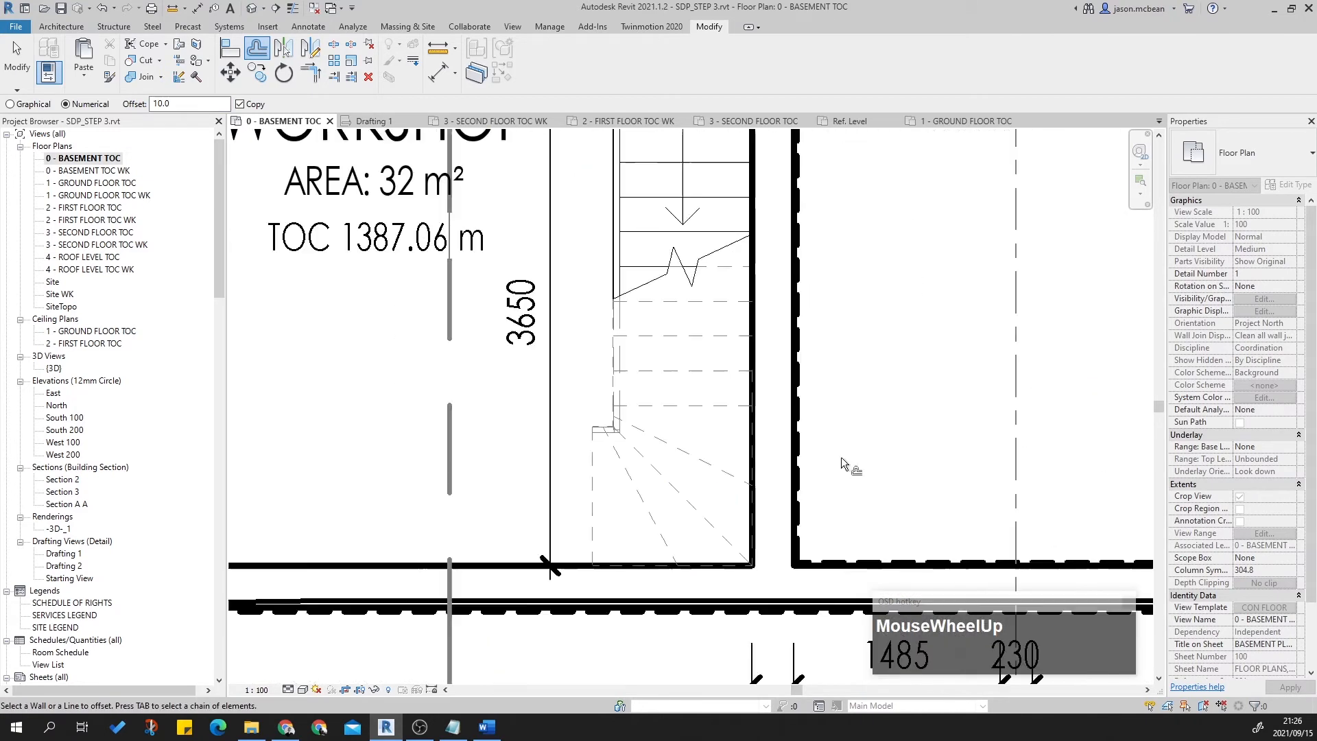
{"action": "key", "text": "Tab"}
{"action": "left_click", "coordinate": [877, 418]}
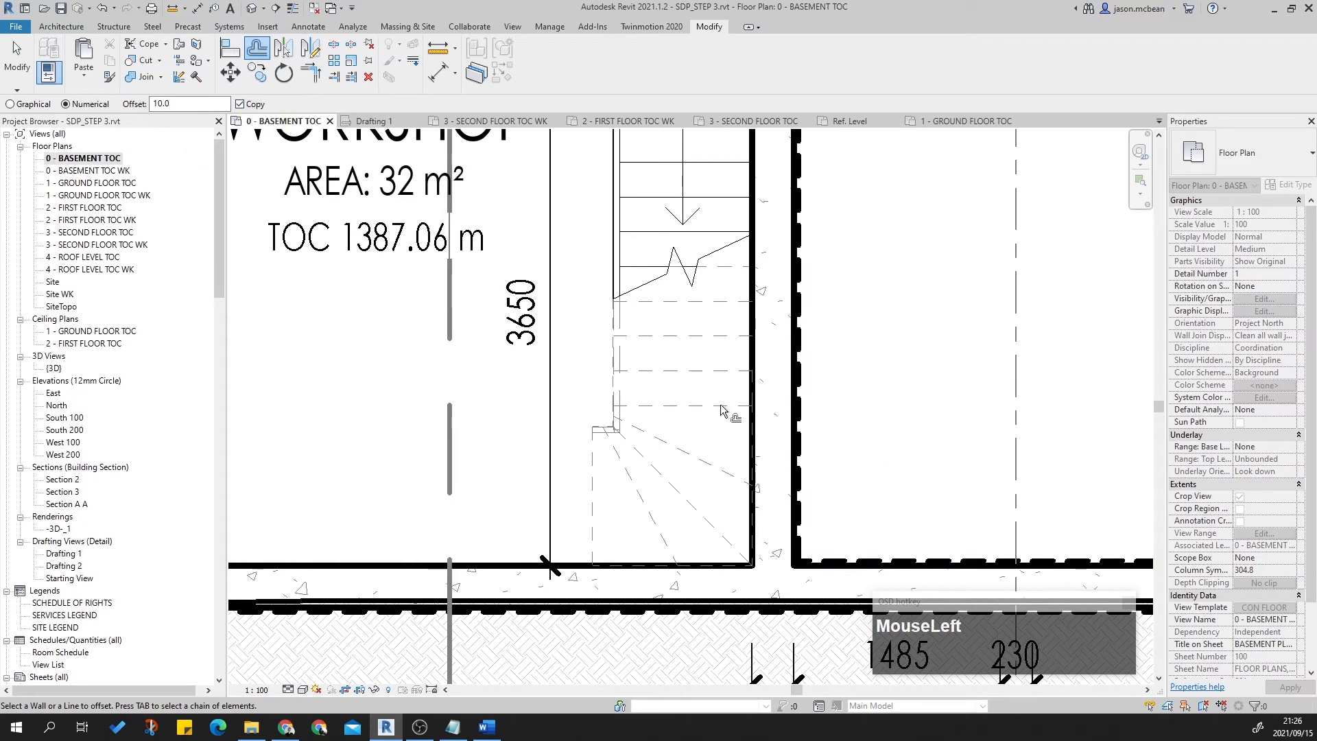
{"action": "key", "text": "ctrl+z"}
{"action": "key", "text": "ctrl+z"}
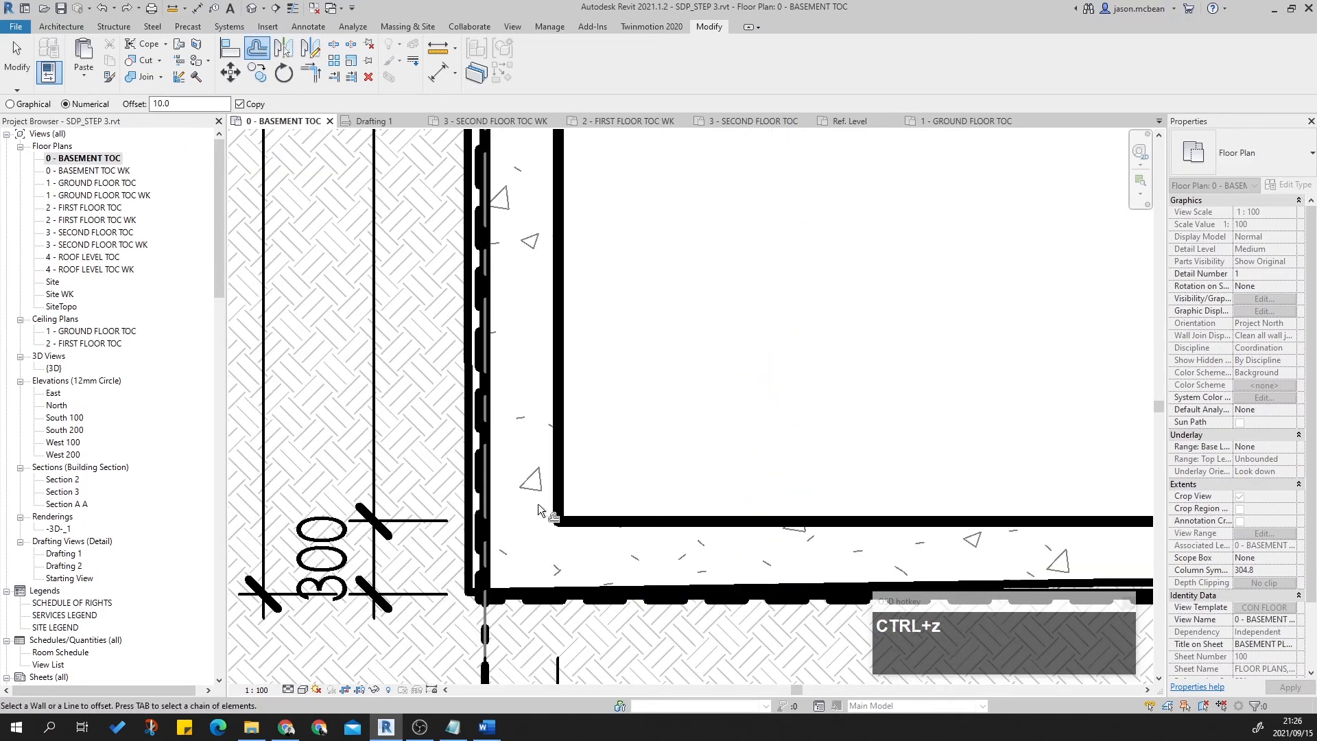
Offset the outer-wall DPC chain and the DPC line in the room beside the stairs by 10 mm without making copies.
{"action": "left_click", "coordinate": [239, 104]}
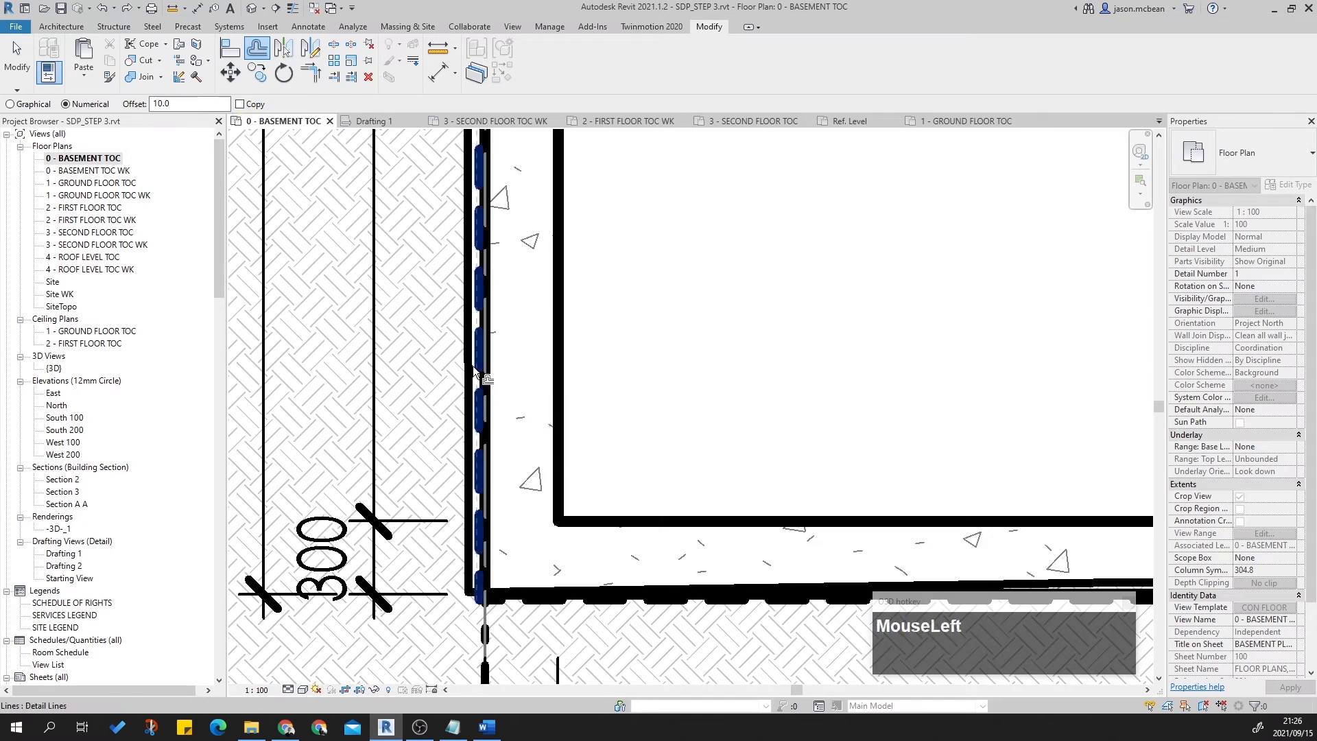
{"action": "key", "text": "Tab"}
{"action": "left_click", "coordinate": [478, 360]}
{"action": "scroll", "coordinate": [286, 434], "scroll_direction": "down", "scroll_amount": 3}
{"action": "scroll", "coordinate": [569, 471], "scroll_direction": "up", "scroll_amount": 4}
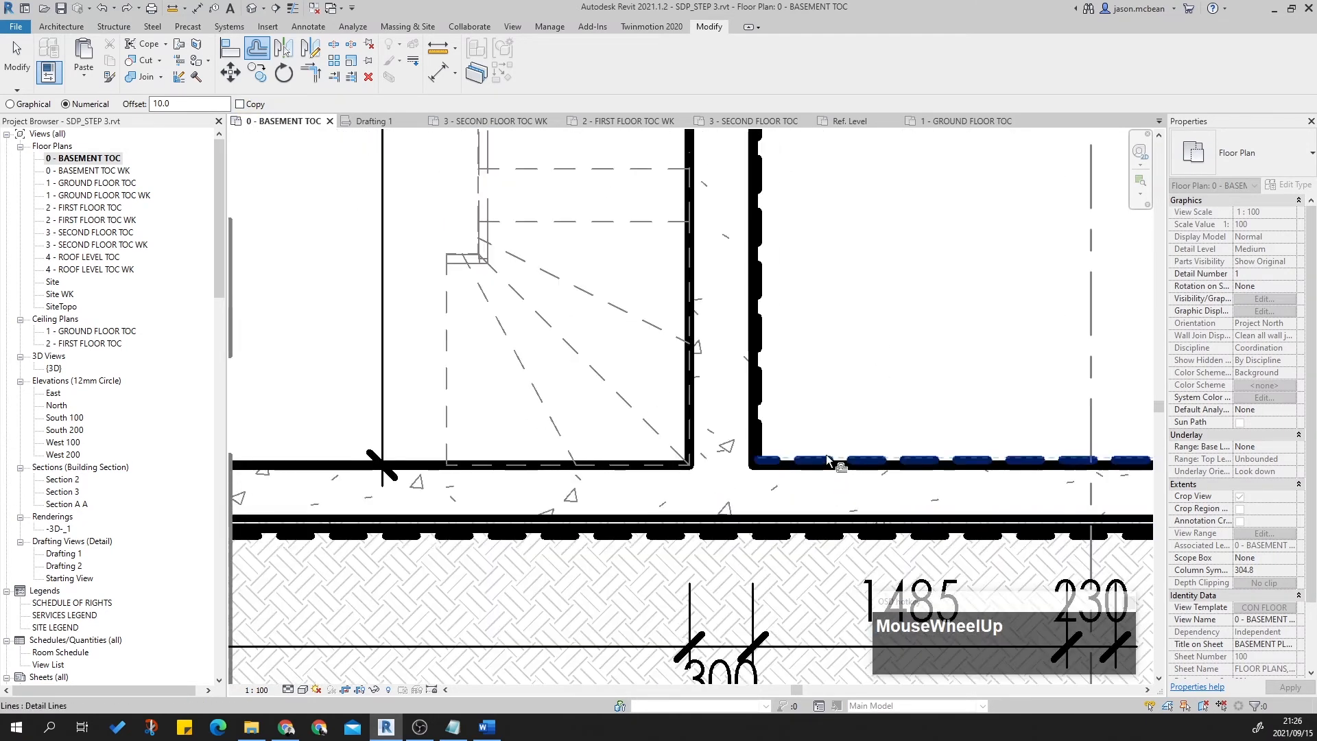
{"action": "left_click", "coordinate": [833, 460]}
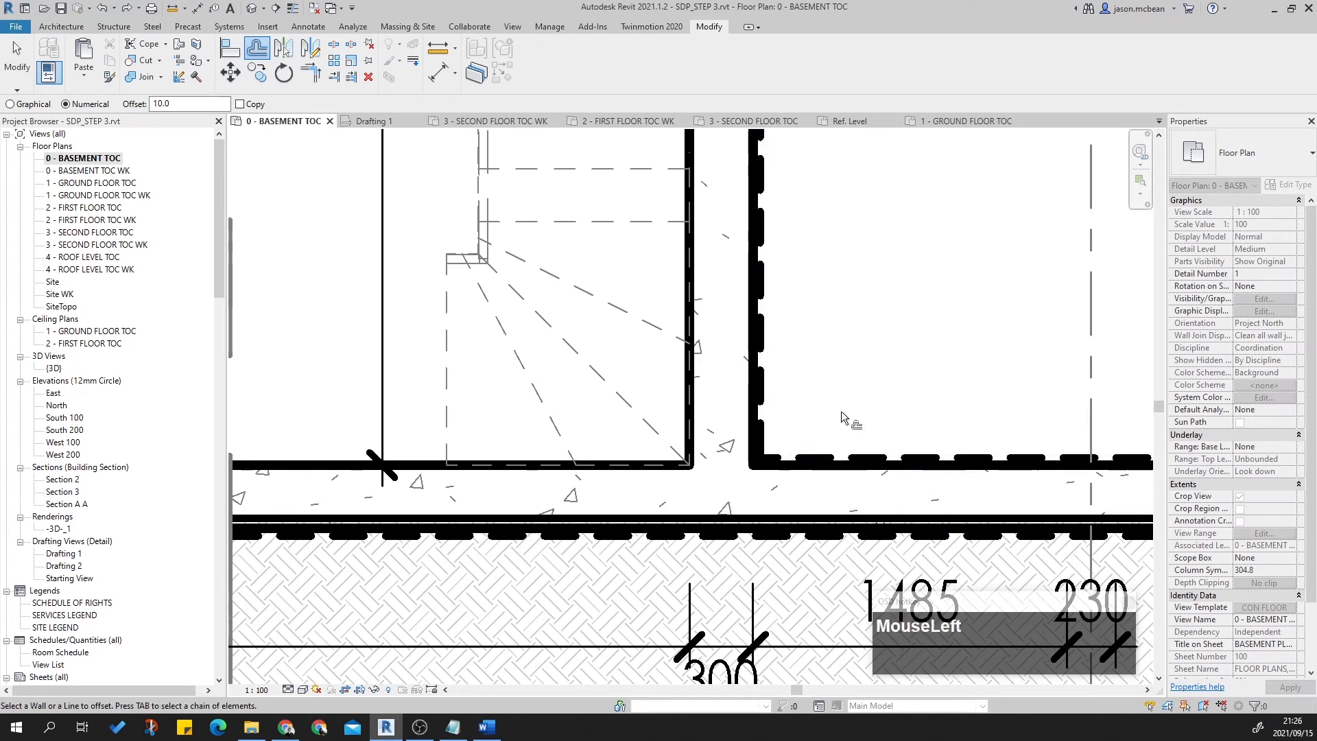
{"action": "scroll", "coordinate": [842, 417], "scroll_direction": "up", "scroll_amount": 4}
{"action": "key", "text": "Escape"}
{"action": "left_click", "coordinate": [796, 439]}
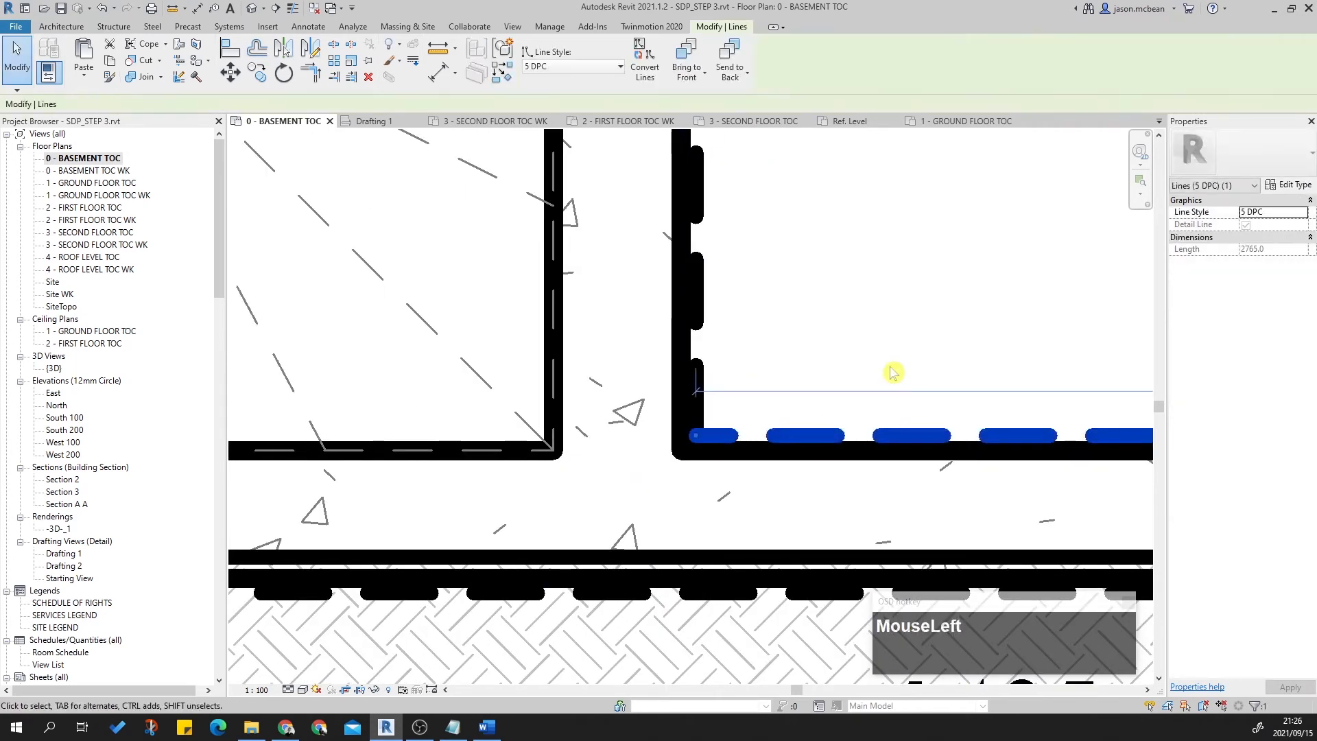
{"action": "left_click", "coordinate": [892, 378]}
Stretch the open end of the DPC line farther along the long outer side wall.
{"action": "scroll", "coordinate": [842, 367], "scroll_direction": "down", "scroll_amount": 6}
{"action": "middle_click_drag", "start_coordinate": [610, 411], "coordinate": [648, 679]}
{"action": "scroll", "coordinate": [535, 332], "scroll_direction": "up", "scroll_amount": 3}
{"action": "middle_click_drag", "start_coordinate": [511, 288], "coordinate": [554, 552]}
{"action": "scroll", "coordinate": [563, 479], "scroll_direction": "up", "scroll_amount": 3}
{"action": "left_click", "coordinate": [552, 463]}
{"action": "scroll", "coordinate": [554, 458], "scroll_direction": "up", "scroll_amount": 2}
{"action": "left_click", "coordinate": [561, 456]}
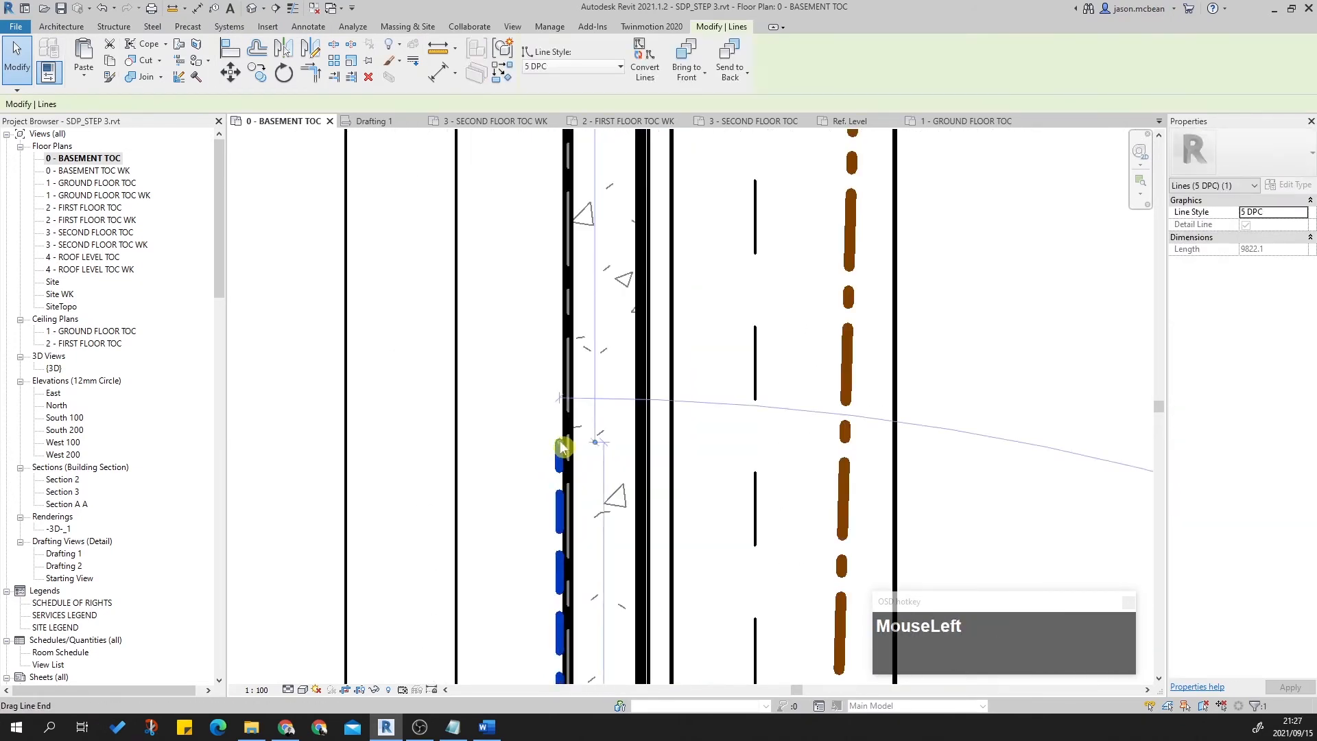
{"action": "left_click_drag", "start_coordinate": [560, 442], "coordinate": [559, 397]}
{"action": "left_click", "coordinate": [554, 395]}
Shorten the side wall's DPC line so its open end lies beside the parking area, near where the sloping ground line meets the wall.
{"action": "scroll", "coordinate": [555, 394], "scroll_direction": "down", "scroll_amount": 5}
{"action": "middle_click_drag", "start_coordinate": [628, 507], "coordinate": [641, 372]}
{"action": "scroll", "coordinate": [572, 424], "scroll_direction": "up", "scroll_amount": 4}
{"action": "middle_click_drag", "start_coordinate": [549, 318], "coordinate": [574, 447]}
{"action": "scroll", "coordinate": [573, 448], "scroll_direction": "up", "scroll_amount": 1}
{"action": "scroll", "coordinate": [572, 446], "scroll_direction": "down", "scroll_amount": 4}
{"action": "scroll", "coordinate": [572, 527], "scroll_direction": "up", "scroll_amount": 3}
{"action": "scroll", "coordinate": [585, 347], "scroll_direction": "up", "scroll_amount": 3}
{"action": "scroll", "coordinate": [608, 338], "scroll_direction": "down", "scroll_amount": 4}
{"action": "middle_click_drag", "start_coordinate": [608, 371], "coordinate": [594, 433]}
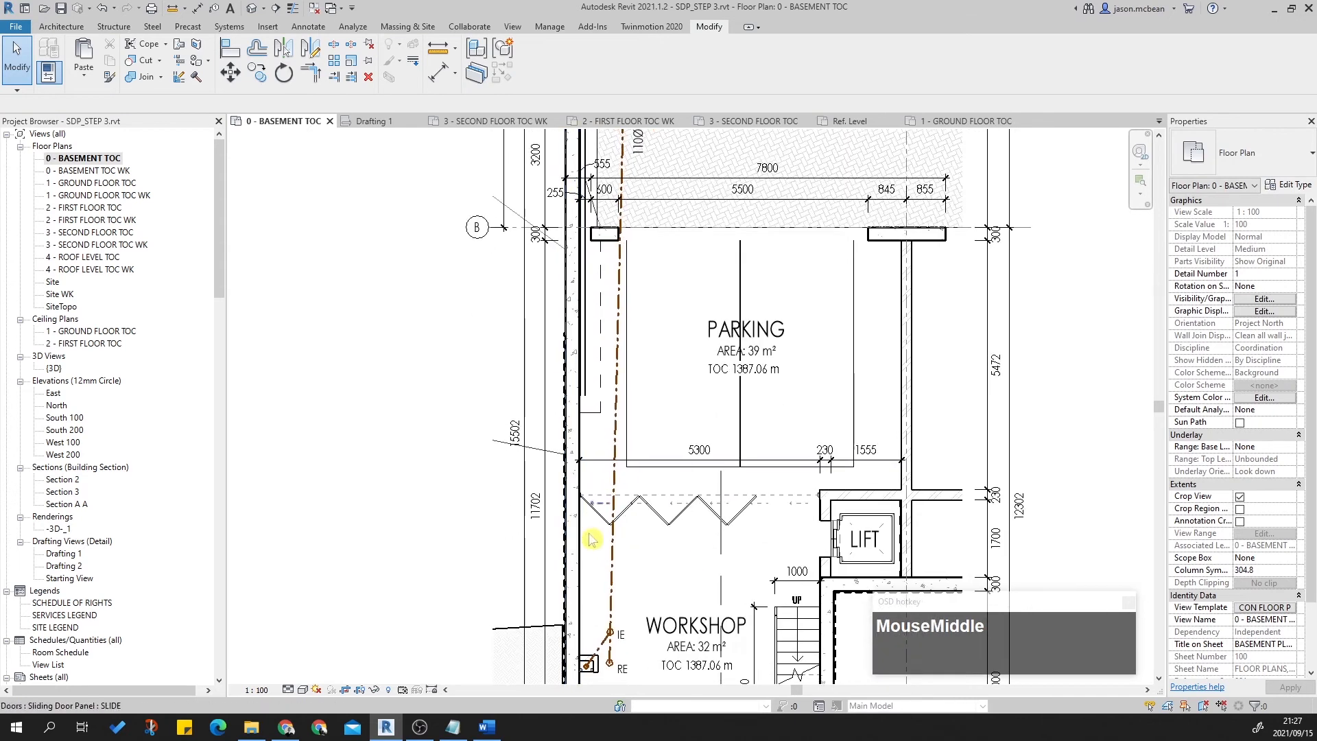
{"action": "scroll", "coordinate": [564, 354], "scroll_direction": "up", "scroll_amount": 4}
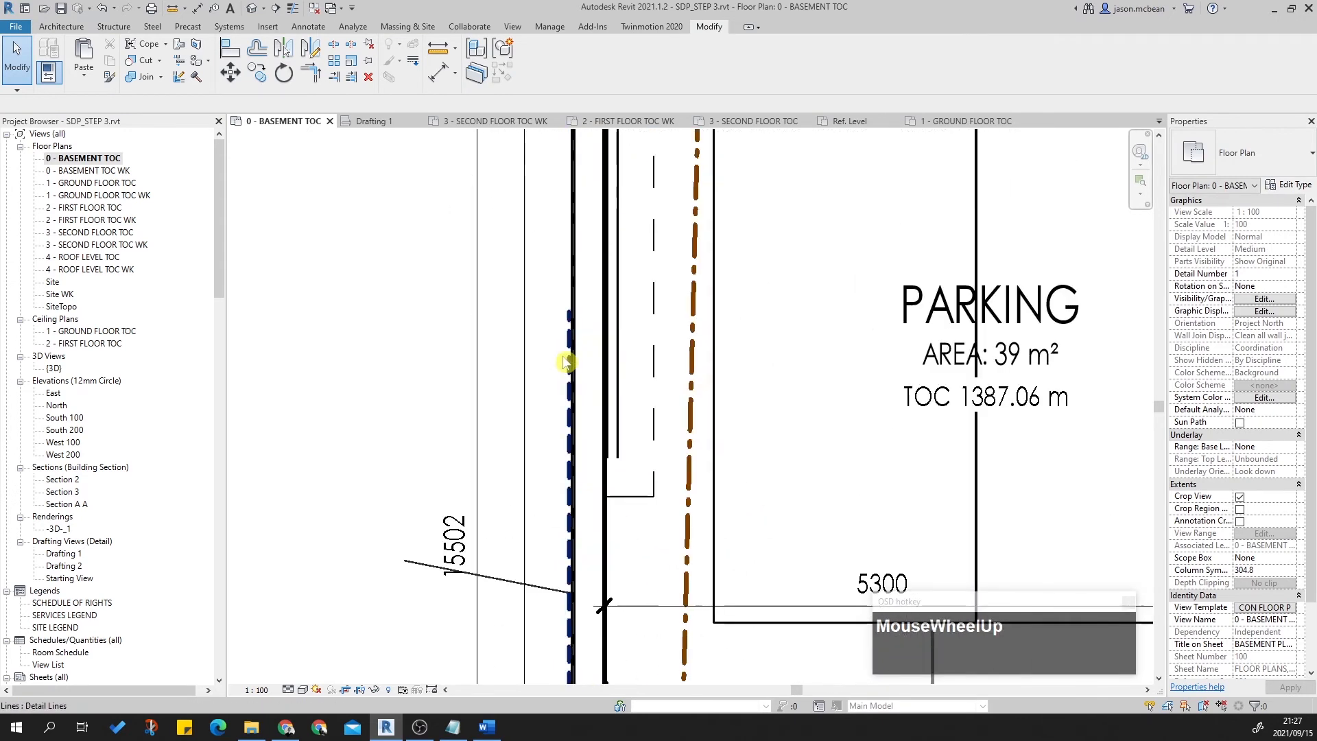
{"action": "left_click", "coordinate": [573, 323]}
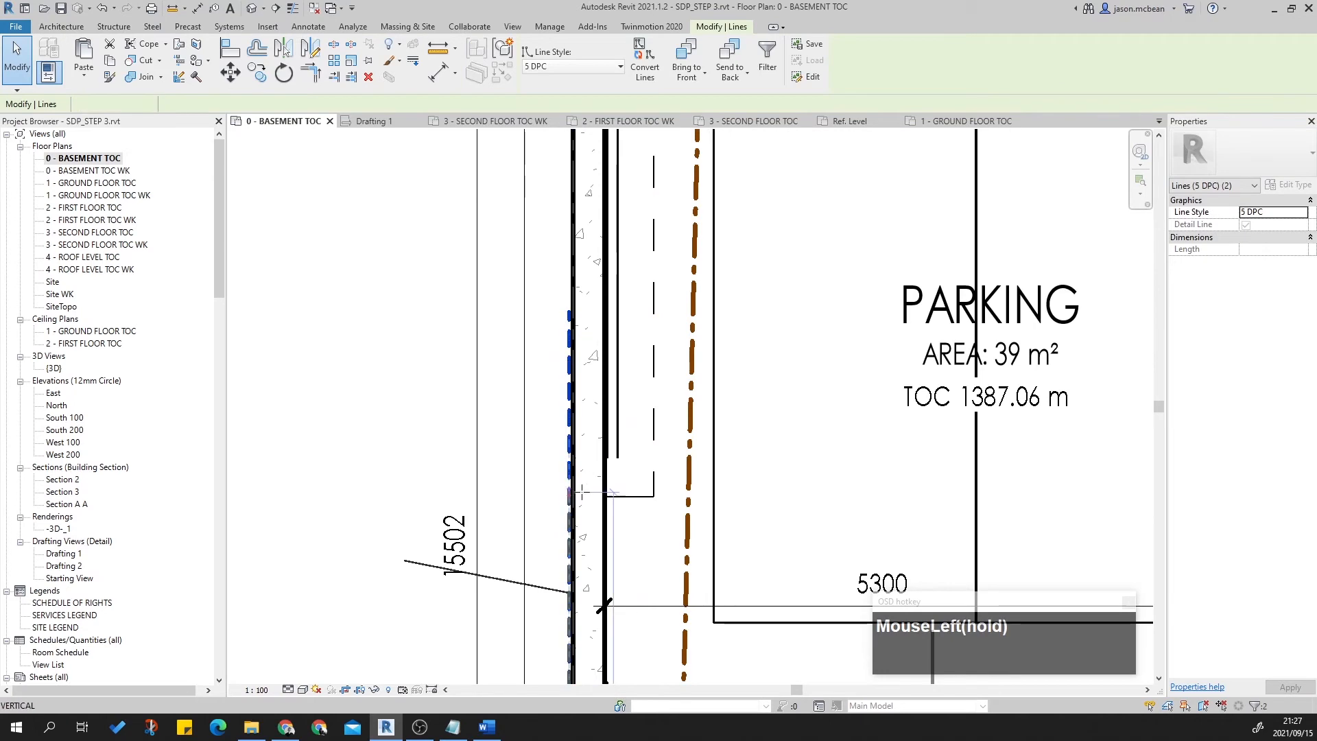
{"action": "scroll", "coordinate": [580, 479], "scroll_direction": "down", "scroll_amount": 3}
{"action": "middle_click_drag", "start_coordinate": [604, 508], "coordinate": [623, 415]}
{"action": "scroll", "coordinate": [559, 494], "scroll_direction": "up", "scroll_amount": 2}
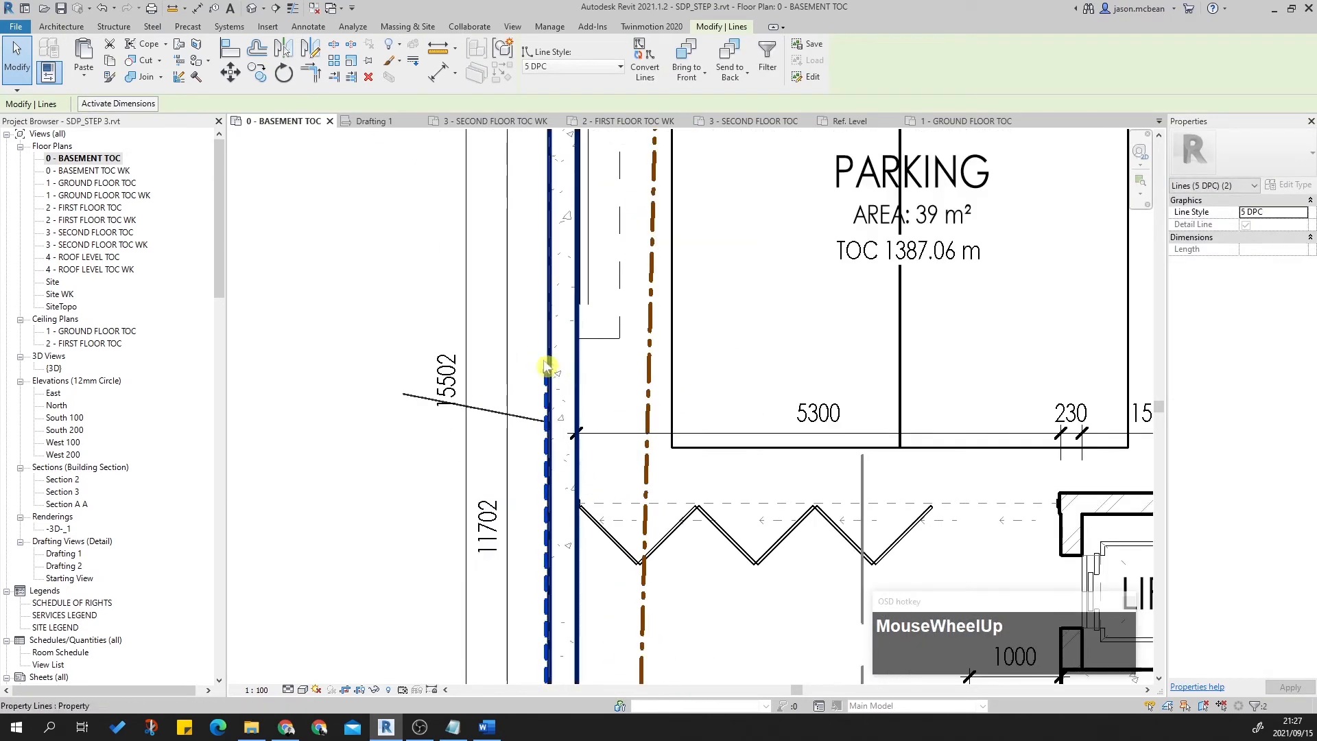
Extend the side wall's DPC line end slightly to just below the end of the dashed duct outline.
{"action": "scroll", "coordinate": [559, 366], "scroll_direction": "up", "scroll_amount": 3}
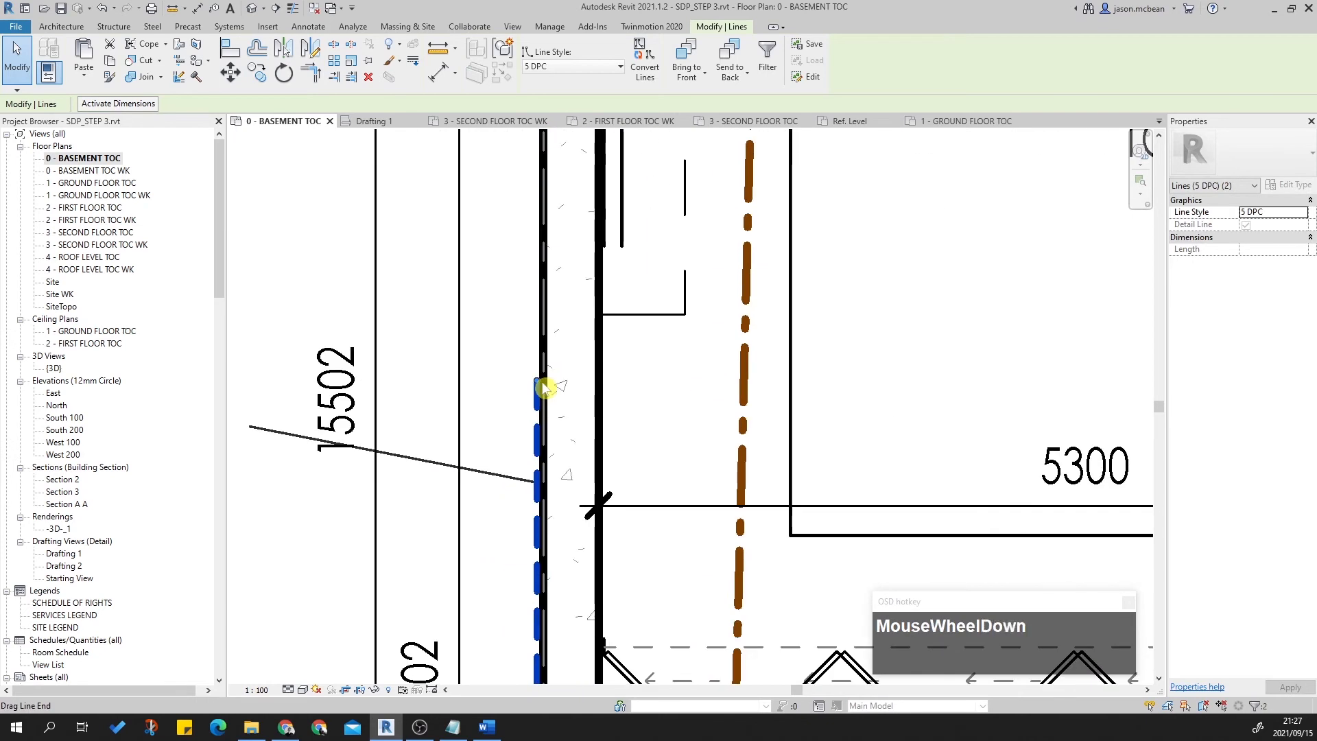
{"action": "scroll", "coordinate": [546, 385], "scroll_direction": "down", "scroll_amount": 3}
{"action": "right_click", "coordinate": [541, 382]}
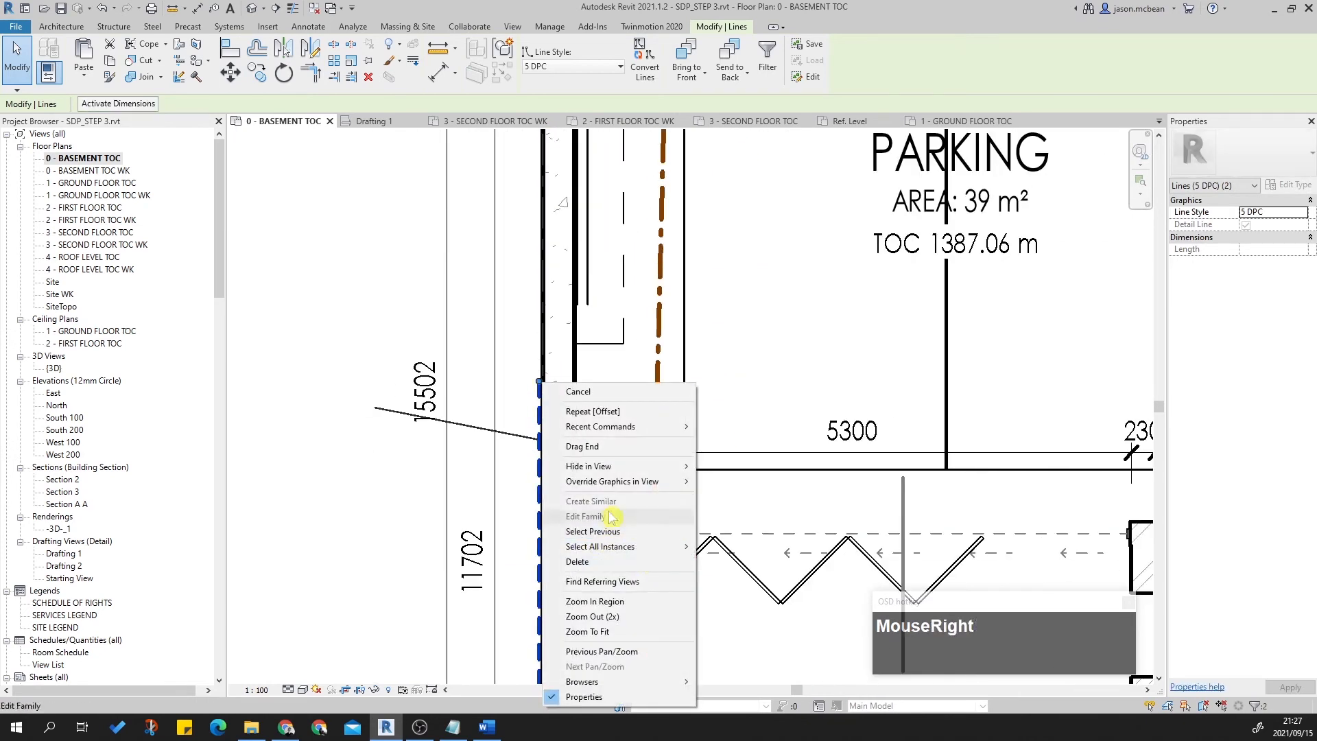
{"action": "mouse_move", "coordinate": [597, 484]}
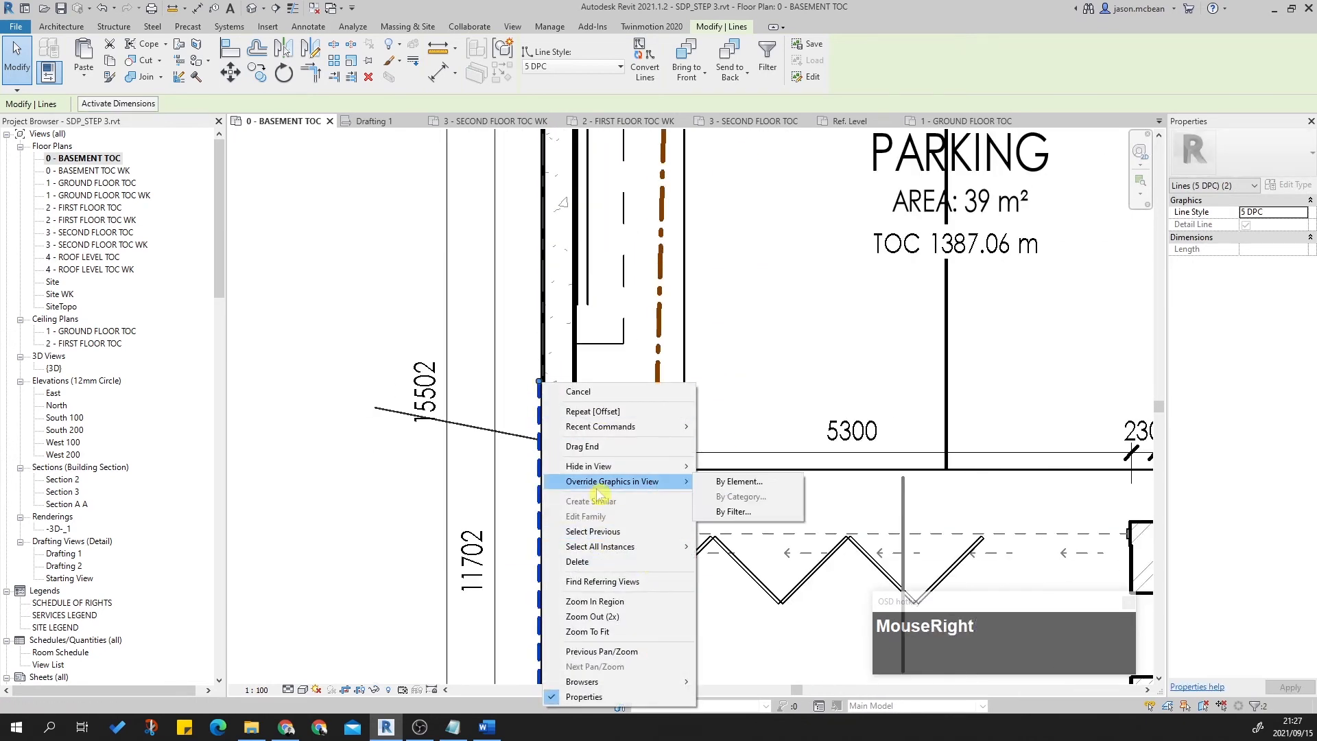
{"action": "scroll", "coordinate": [805, 394], "scroll_direction": "down", "scroll_amount": 4}
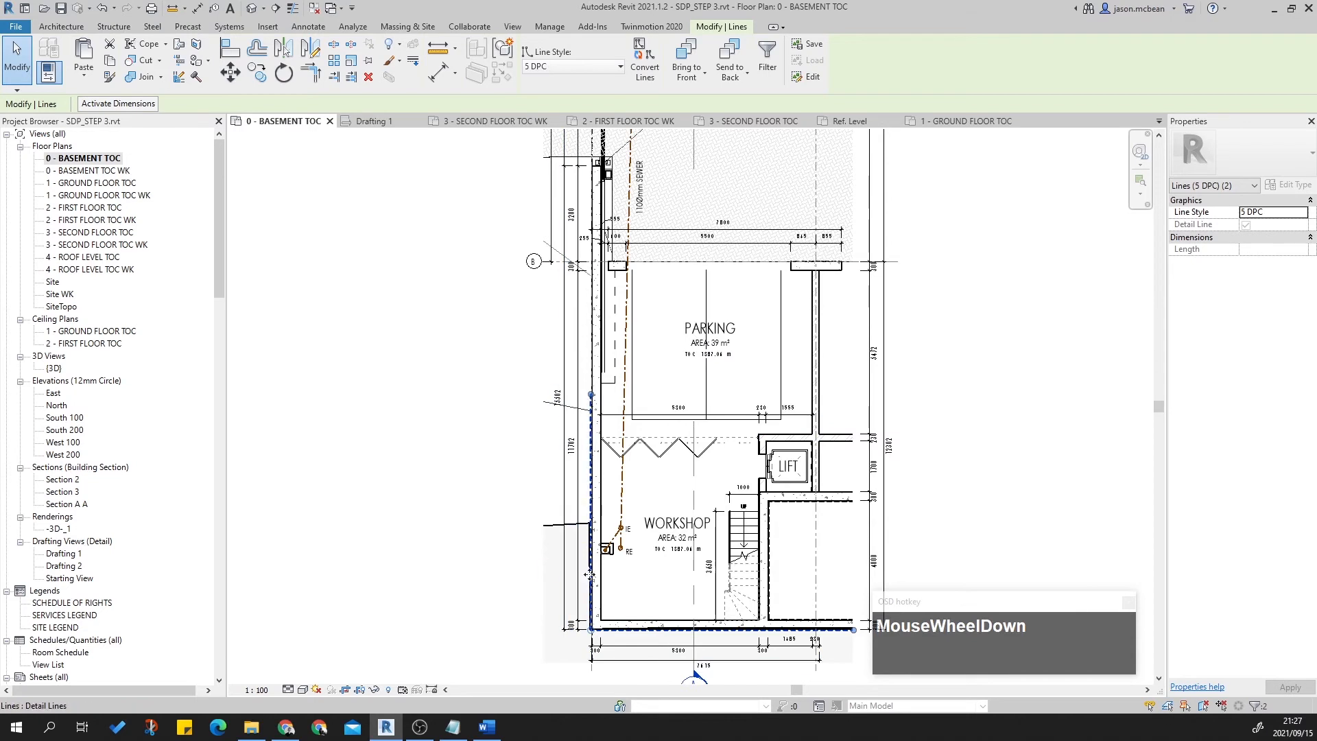
{"action": "scroll", "coordinate": [585, 412], "scroll_direction": "up", "scroll_amount": 5}
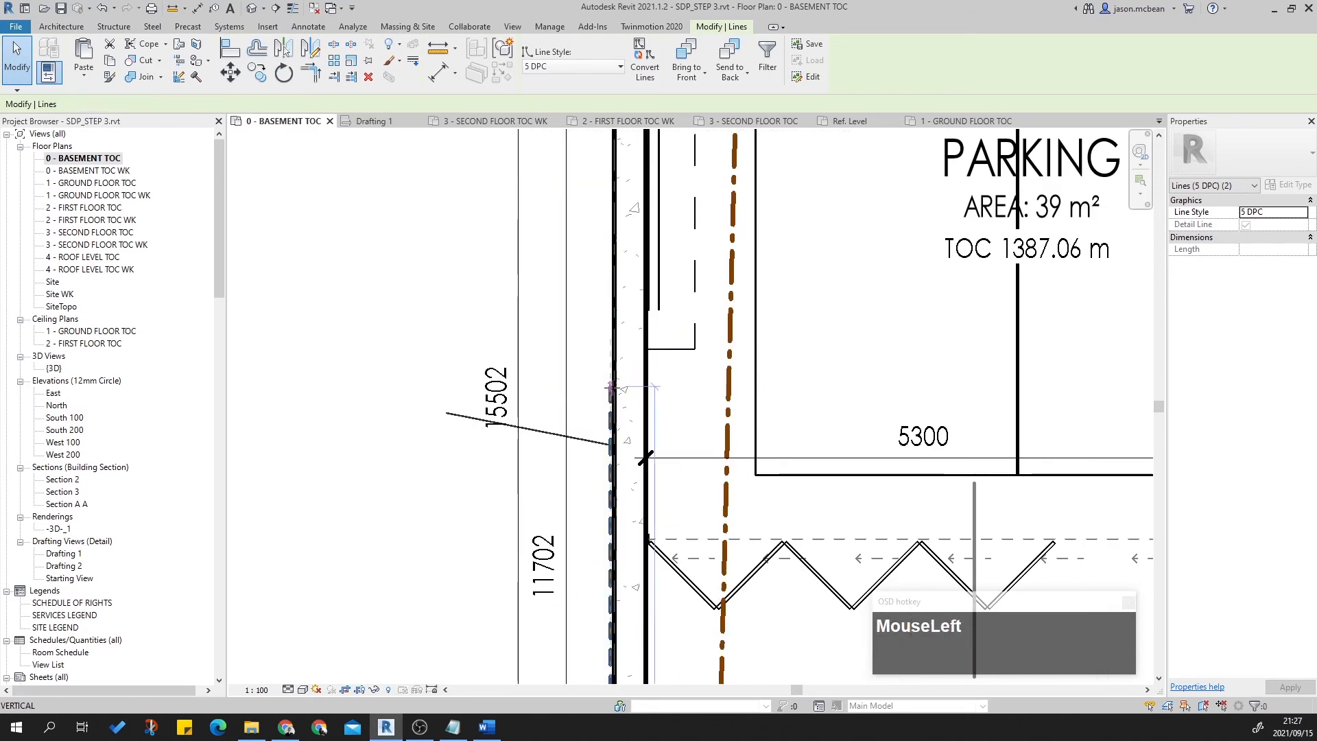
{"action": "left_click_drag", "start_coordinate": [615, 392], "coordinate": [615, 357]}
{"action": "scroll", "coordinate": [618, 374], "scroll_direction": "down", "scroll_amount": 5}
{"action": "key", "text": "Escape"}
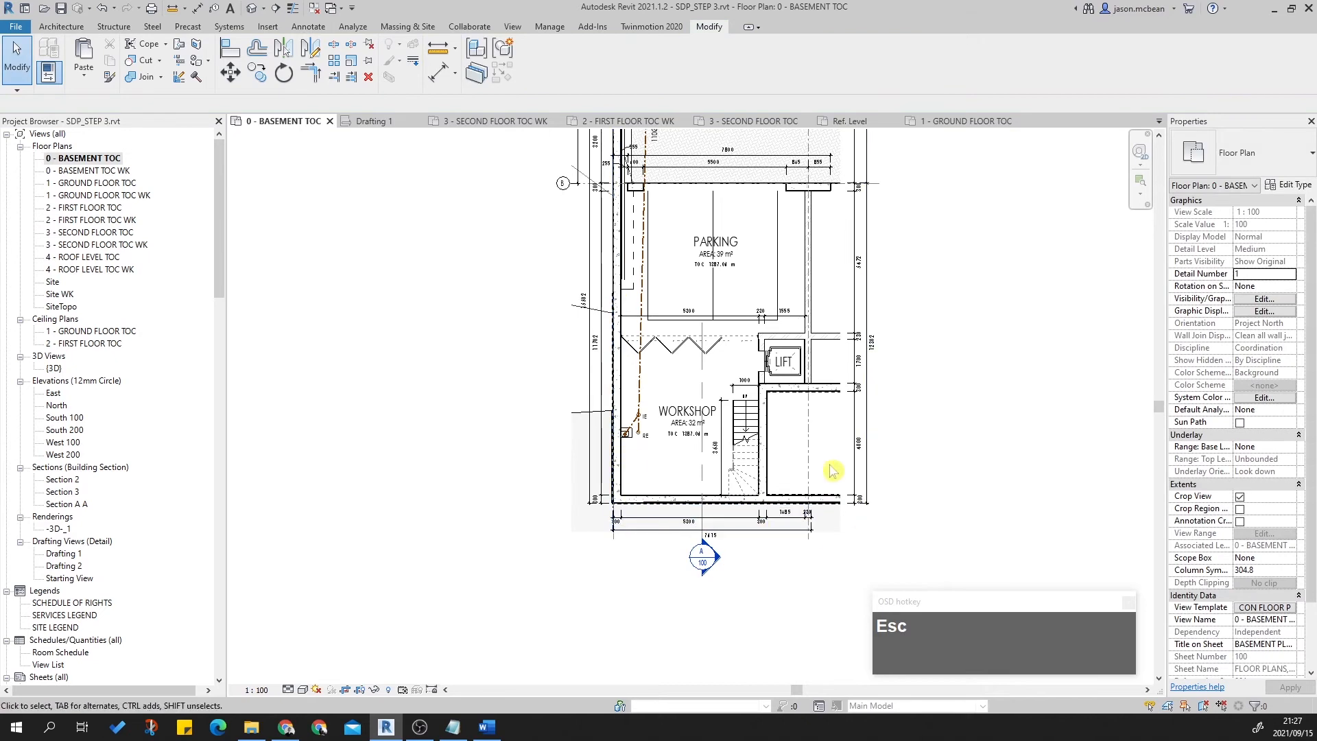
Examine the DPC line's open end beside the parking area and its run around the workshop and adjacent room.
{"action": "scroll", "coordinate": [638, 294], "scroll_direction": "up", "scroll_amount": 4}
{"action": "scroll", "coordinate": [676, 434], "scroll_direction": "down", "scroll_amount": 1}
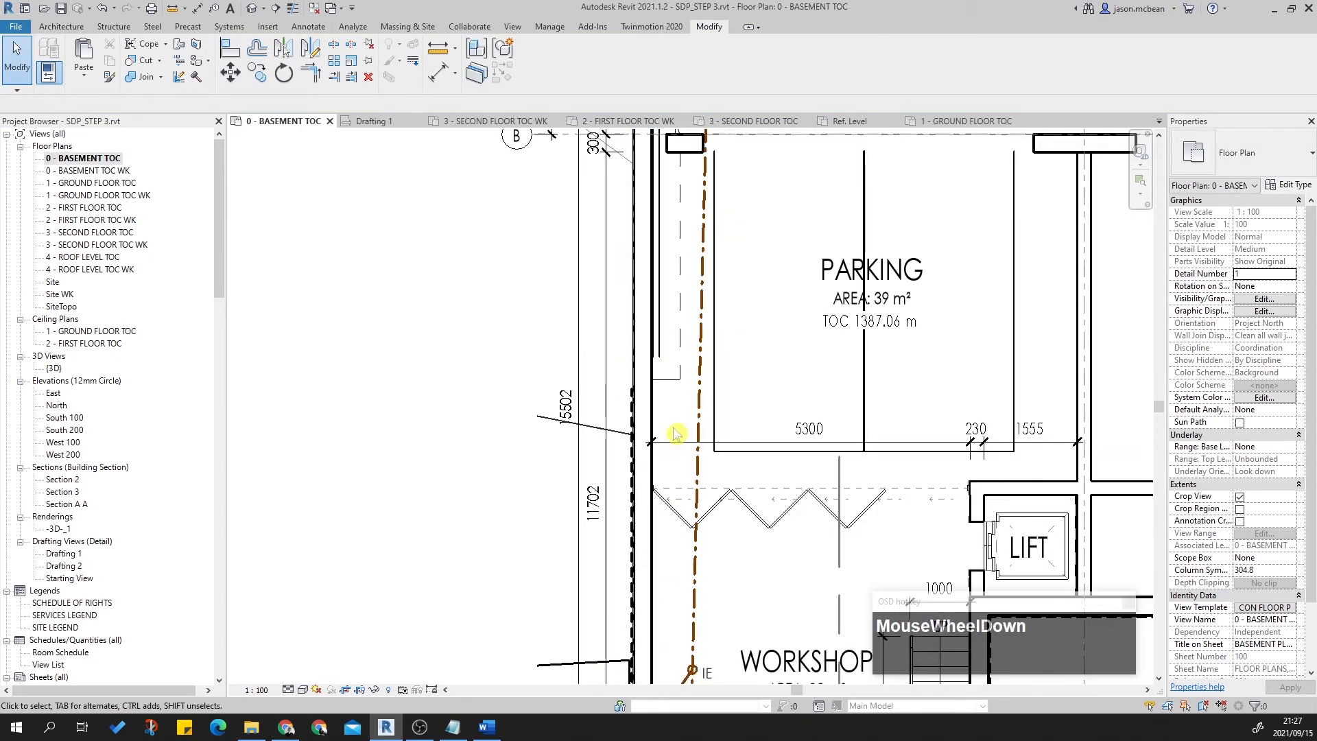
{"action": "scroll", "coordinate": [628, 397], "scroll_direction": "up", "scroll_amount": 2}
{"action": "left_click", "coordinate": [630, 396]}
{"action": "scroll", "coordinate": [629, 414], "scroll_direction": "up", "scroll_amount": 2}
{"action": "key", "text": "Escape"}
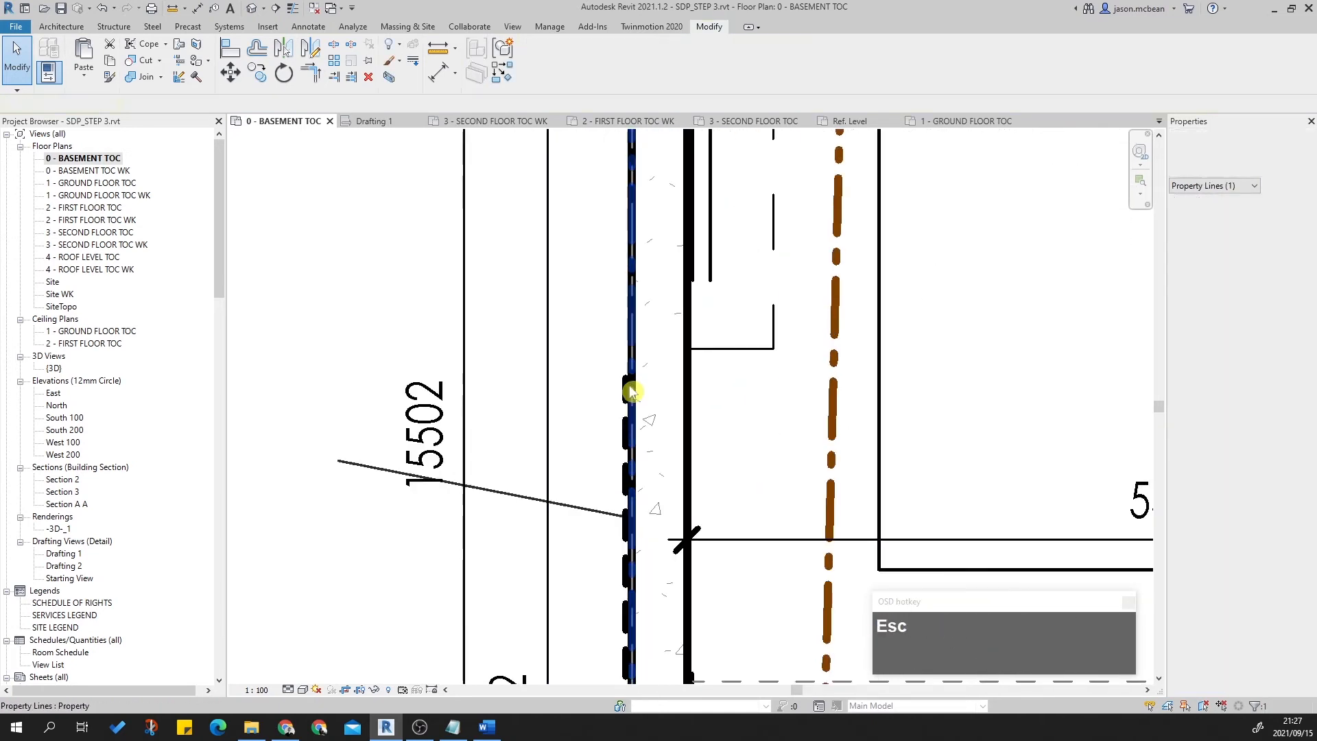
{"action": "key", "text": "Tab"}
{"action": "left_click", "coordinate": [626, 385]}
{"action": "key", "text": "Escape"}
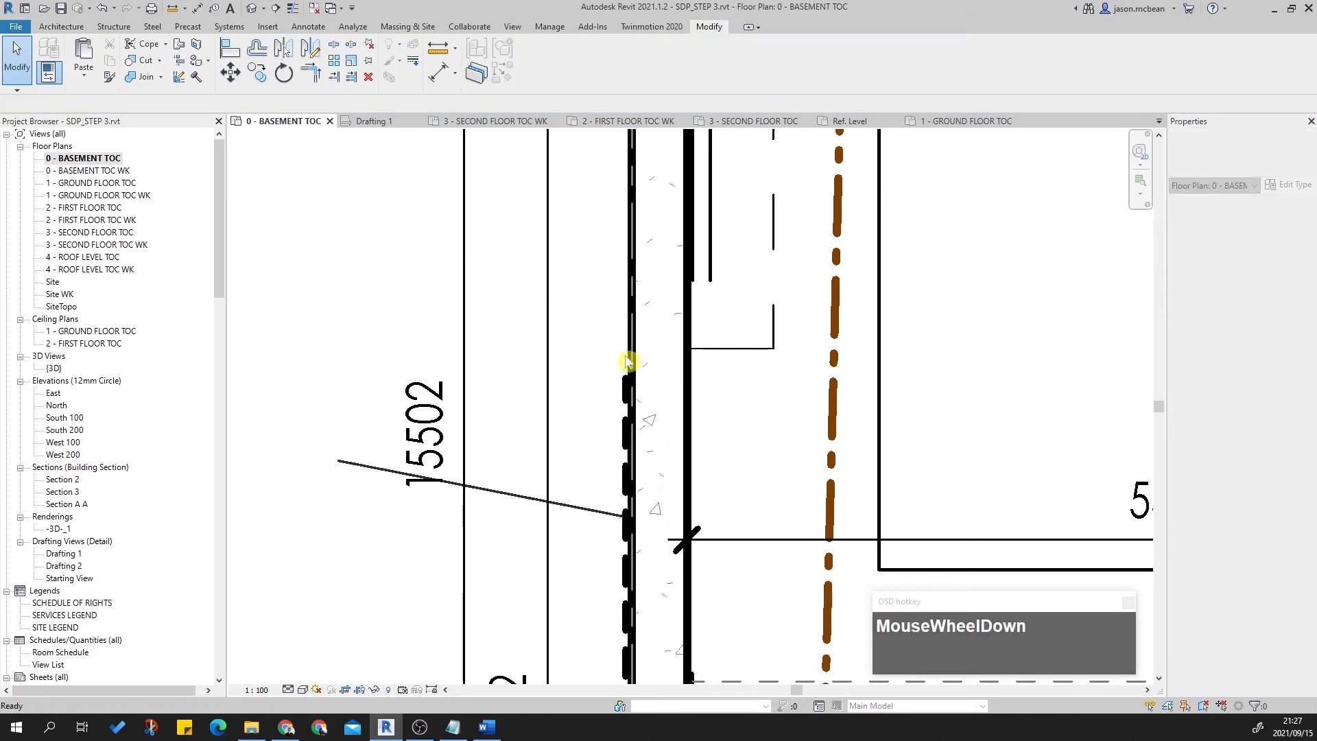
{"action": "scroll", "coordinate": [626, 359], "scroll_direction": "down", "scroll_amount": 3}
{"action": "key", "text": "Escape"}
{"action": "scroll", "coordinate": [628, 326], "scroll_direction": "up", "scroll_amount": 1}
{"action": "scroll", "coordinate": [603, 267], "scroll_direction": "up", "scroll_amount": 3}
{"action": "scroll", "coordinate": [604, 265], "scroll_direction": "down", "scroll_amount": 2}
{"action": "middle_click_drag", "start_coordinate": [589, 359], "coordinate": [562, 233]}
{"action": "scroll", "coordinate": [564, 235], "scroll_direction": "down", "scroll_amount": 3}
{"action": "scroll", "coordinate": [788, 439], "scroll_direction": "up", "scroll_amount": 4}
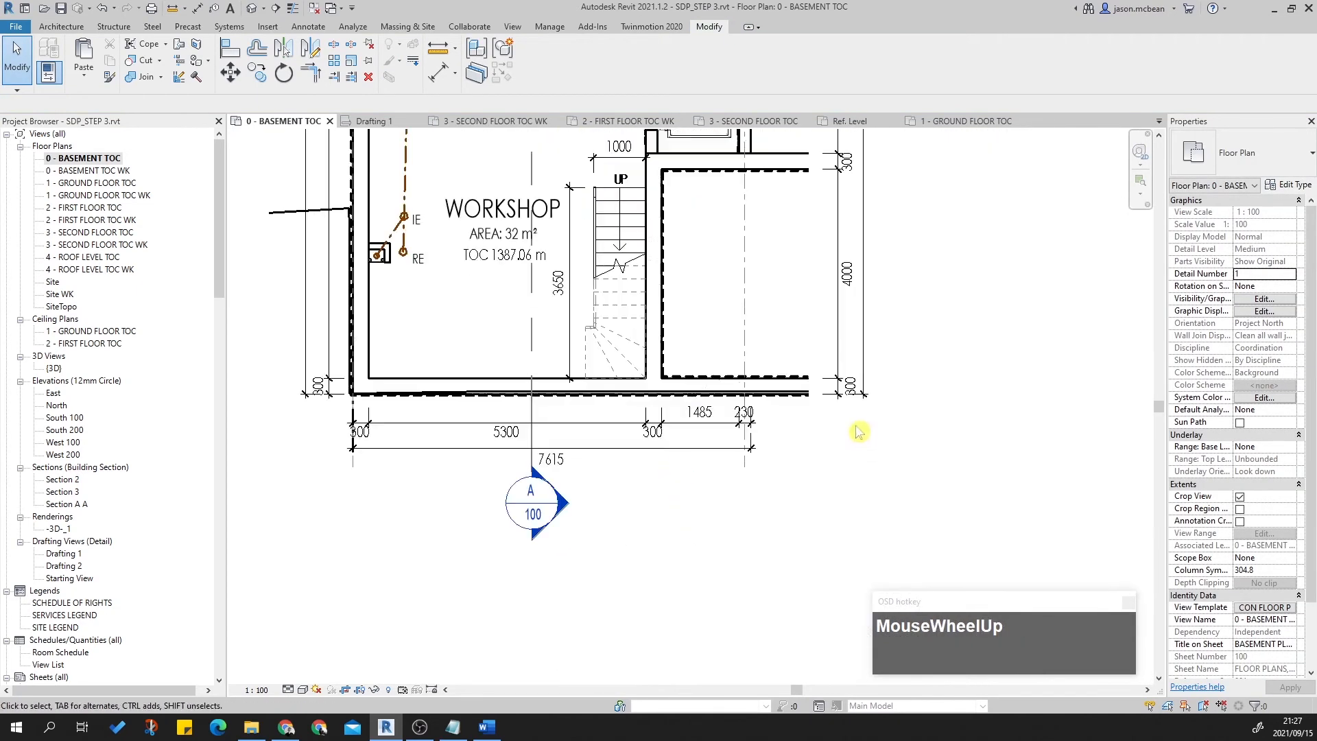
{"action": "middle_click_drag", "start_coordinate": [332, 214], "coordinate": [493, 273]}
{"action": "scroll", "coordinate": [412, 275], "scroll_direction": "down", "scroll_amount": 3}
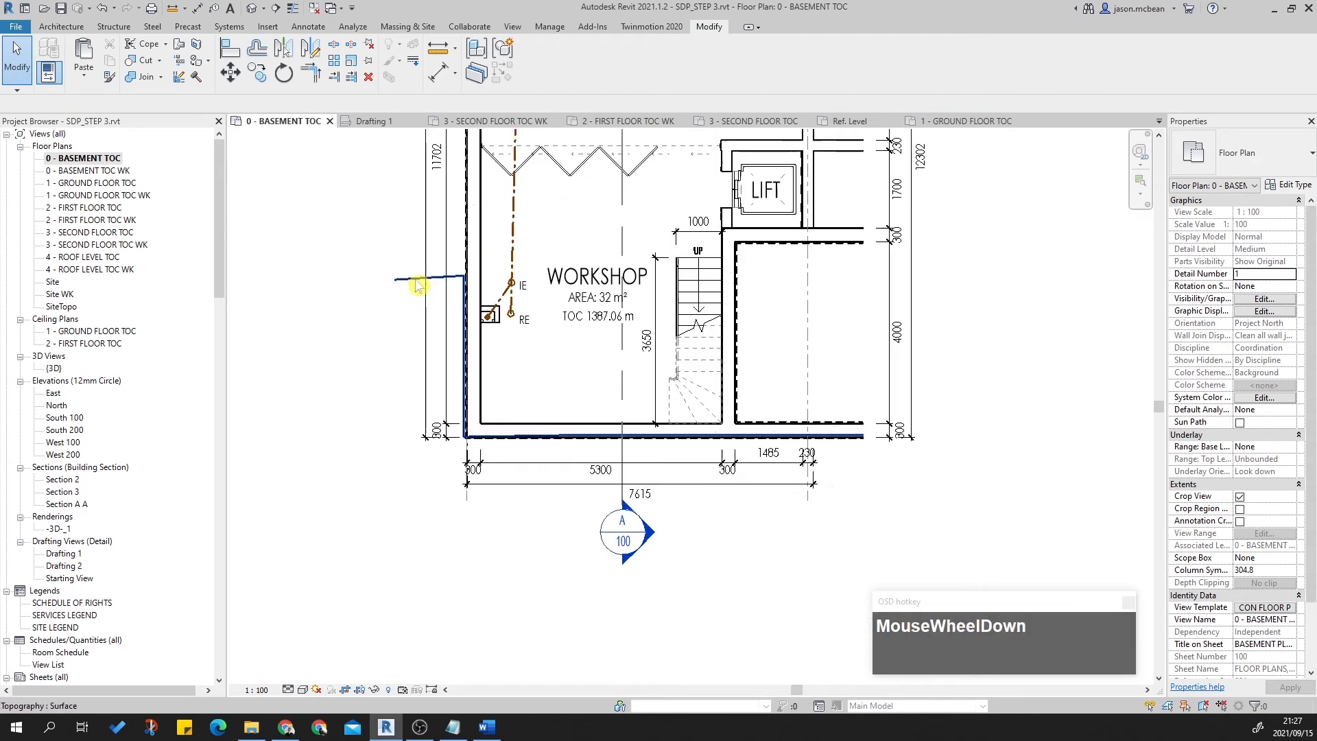
Start a filled region on the basement plan and choose the Fill type for it.
{"action": "left_click", "coordinate": [70, 29]}
{"action": "left_click", "coordinate": [309, 27]}
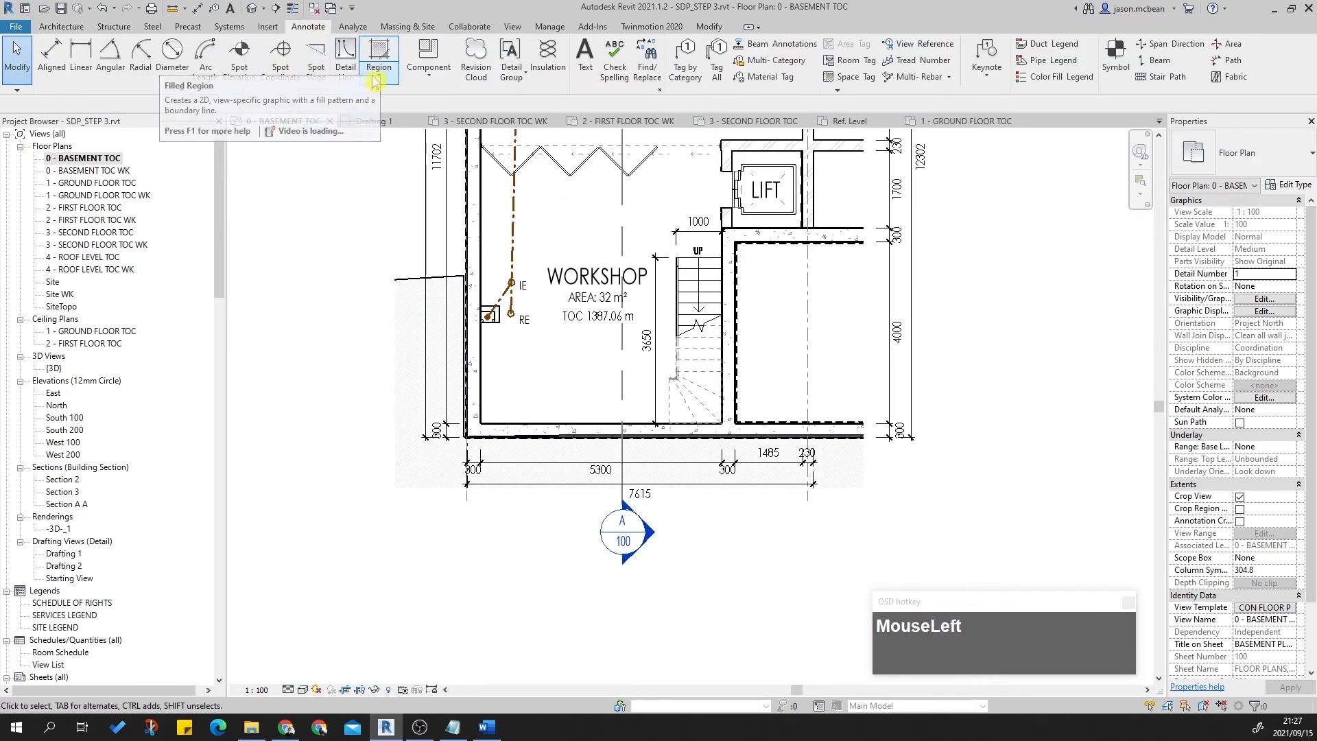
{"action": "left_click", "coordinate": [380, 53]}
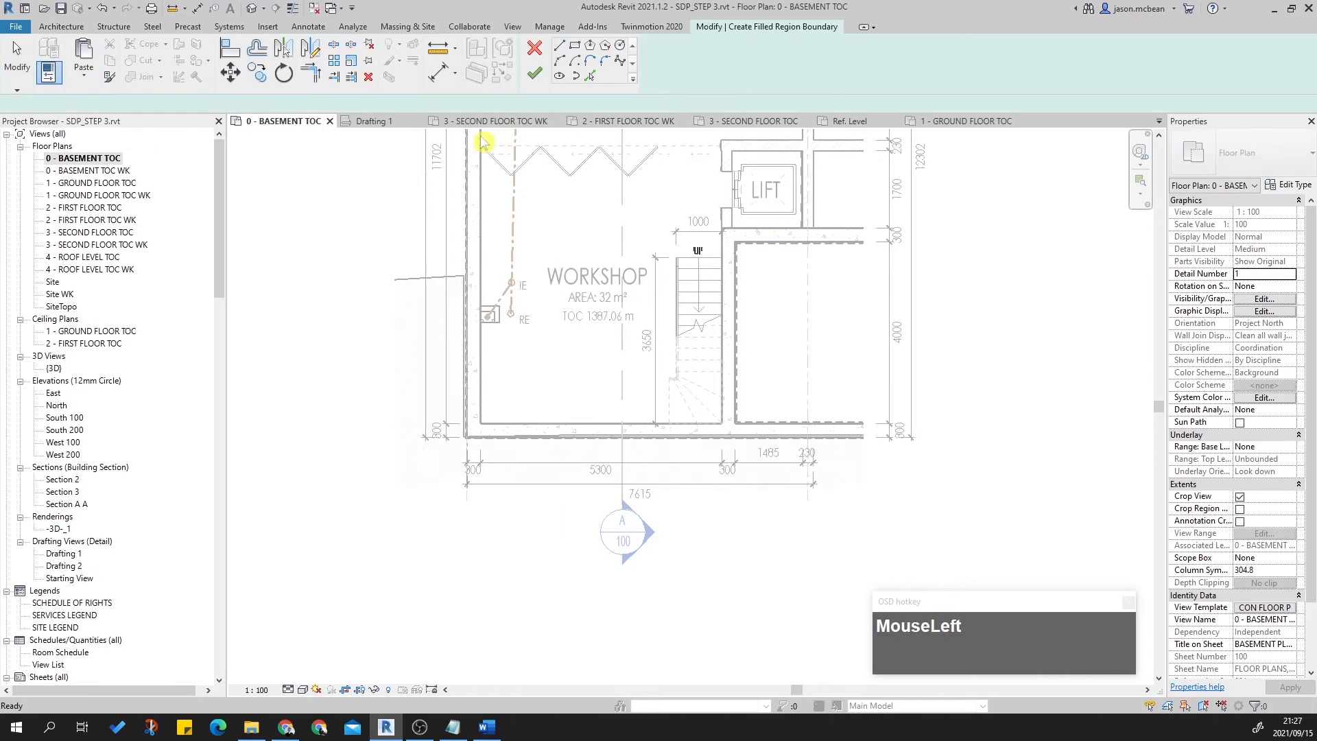
{"action": "left_click", "coordinate": [1289, 165]}
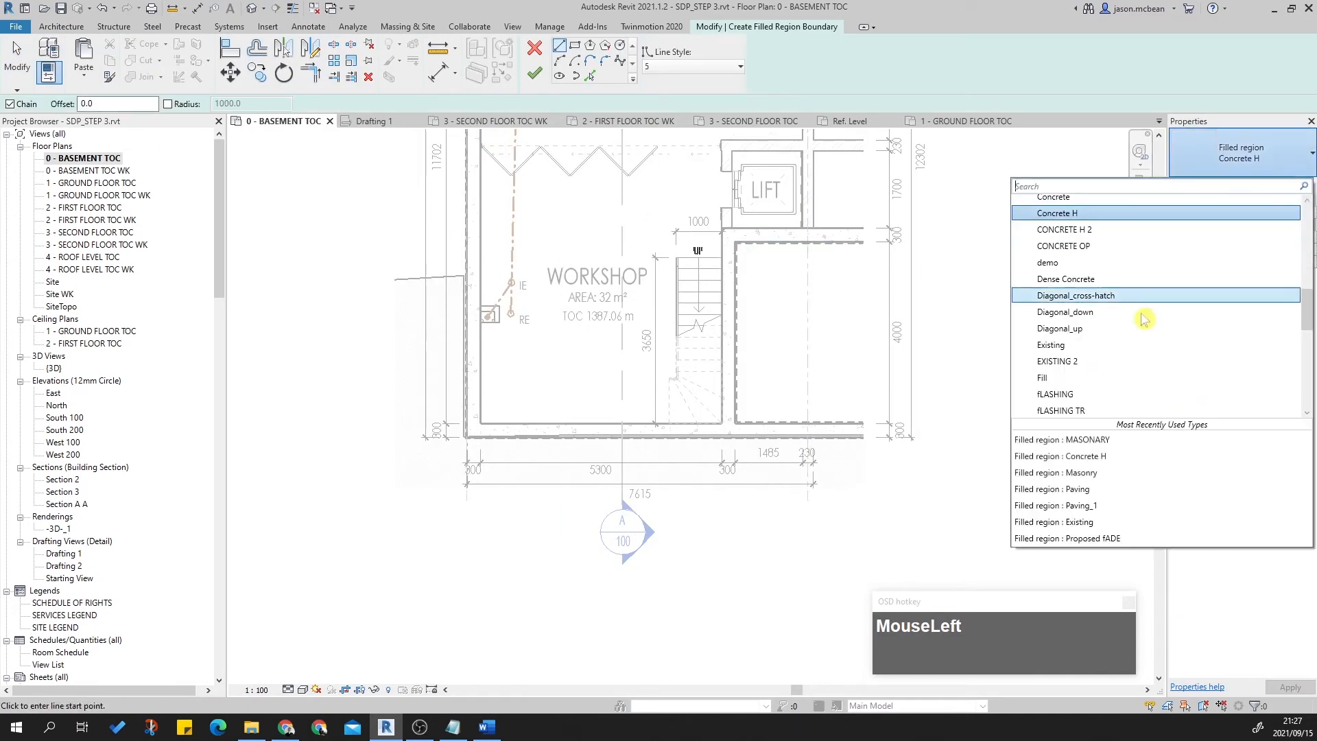
{"action": "left_click", "coordinate": [1080, 401]}
Turn on thin lines and pick the two property lines along the workshop's outer walls as region boundary lines.
{"action": "scroll", "coordinate": [464, 330], "scroll_direction": "up", "scroll_amount": 8}
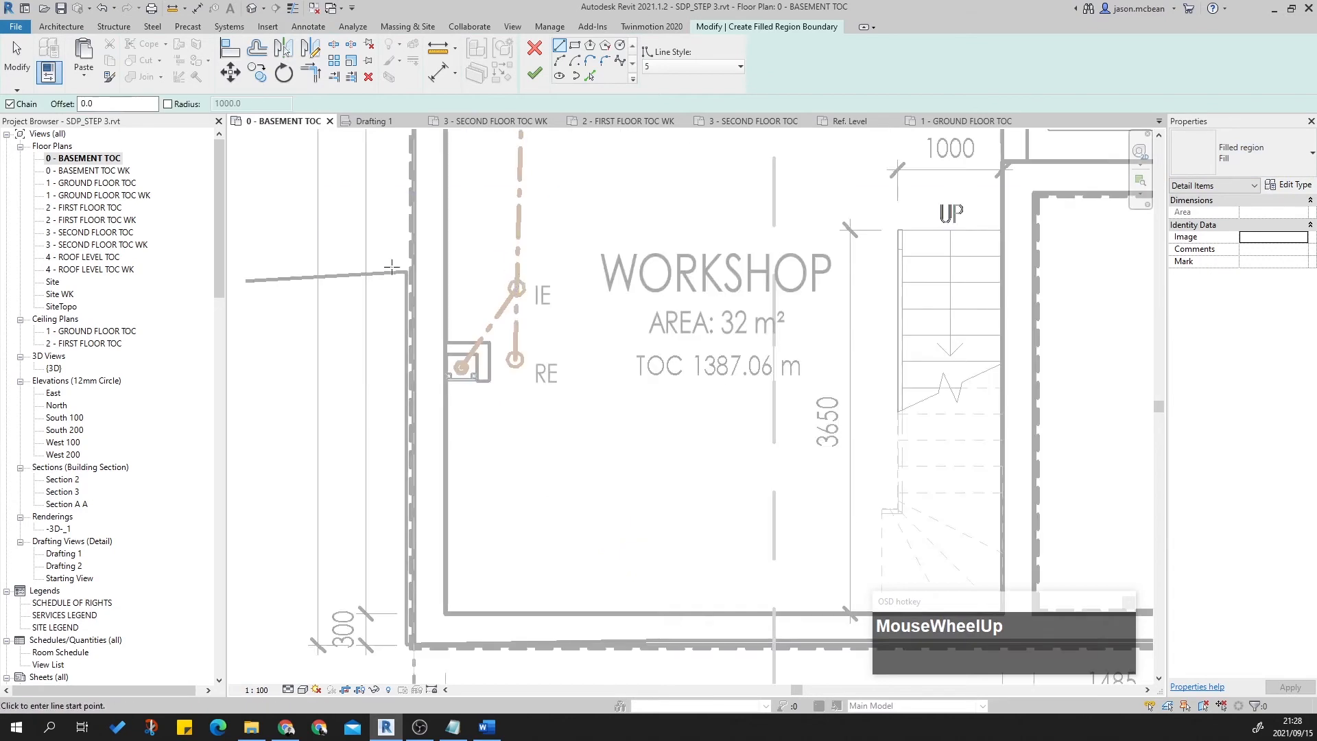
{"action": "left_click", "coordinate": [590, 75]}
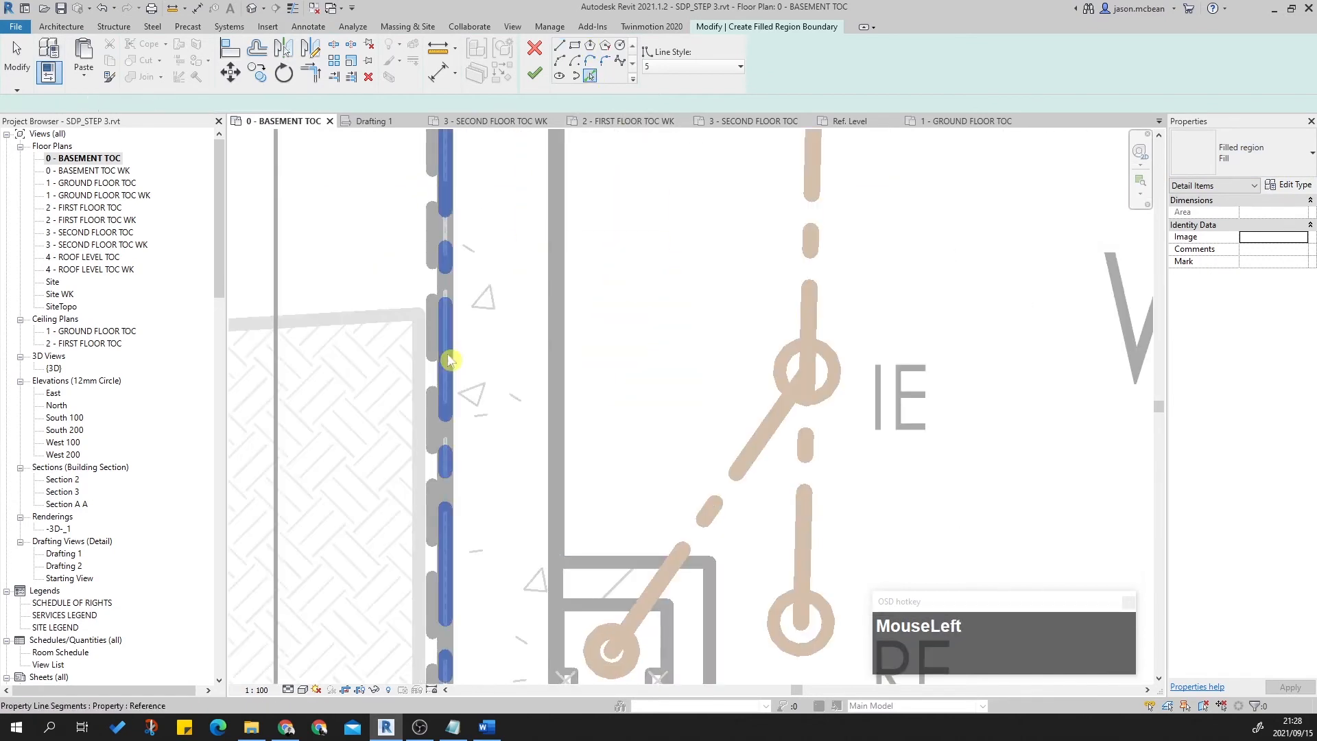
{"action": "scroll", "coordinate": [471, 206], "scroll_direction": "down", "scroll_amount": 8}
{"action": "scroll", "coordinate": [490, 539], "scroll_direction": "up", "scroll_amount": 6}
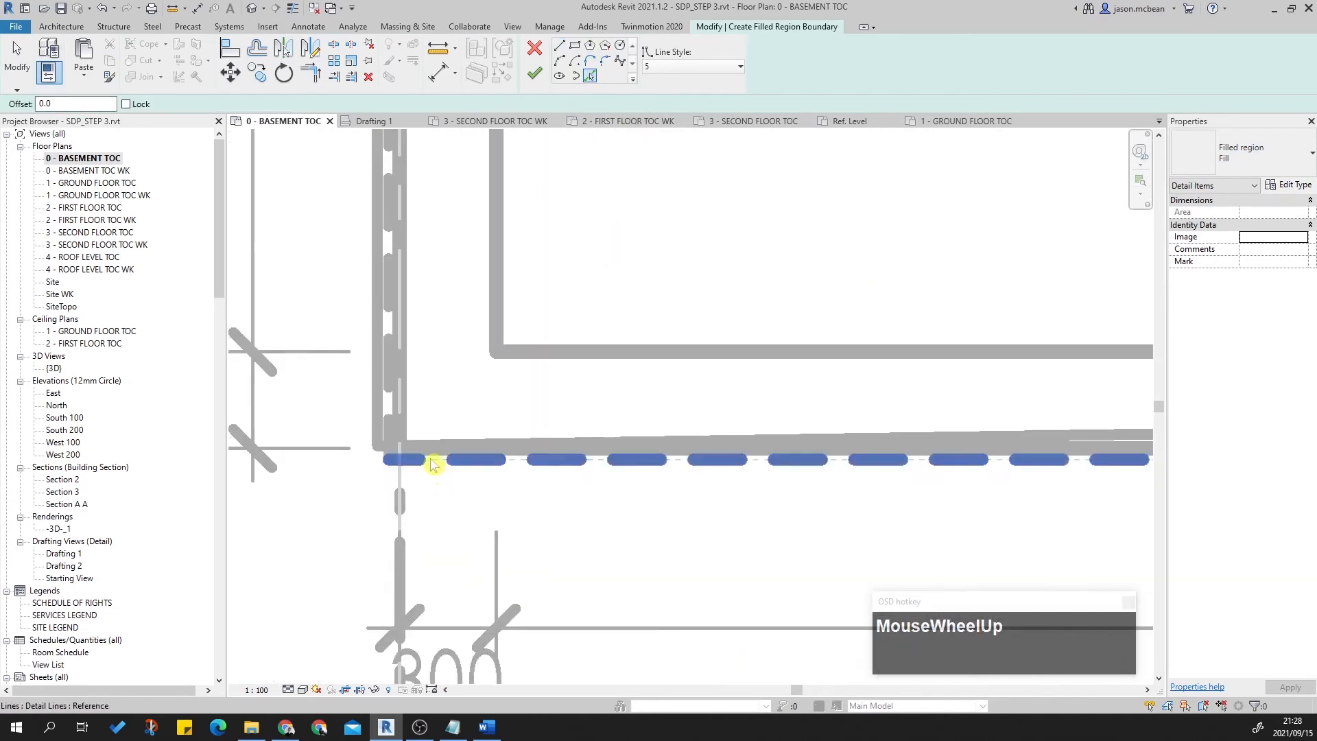
{"action": "left_click", "coordinate": [293, 8]}
{"action": "scroll", "coordinate": [461, 447], "scroll_direction": "up", "scroll_amount": 3}
{"action": "key", "text": "Tab"}
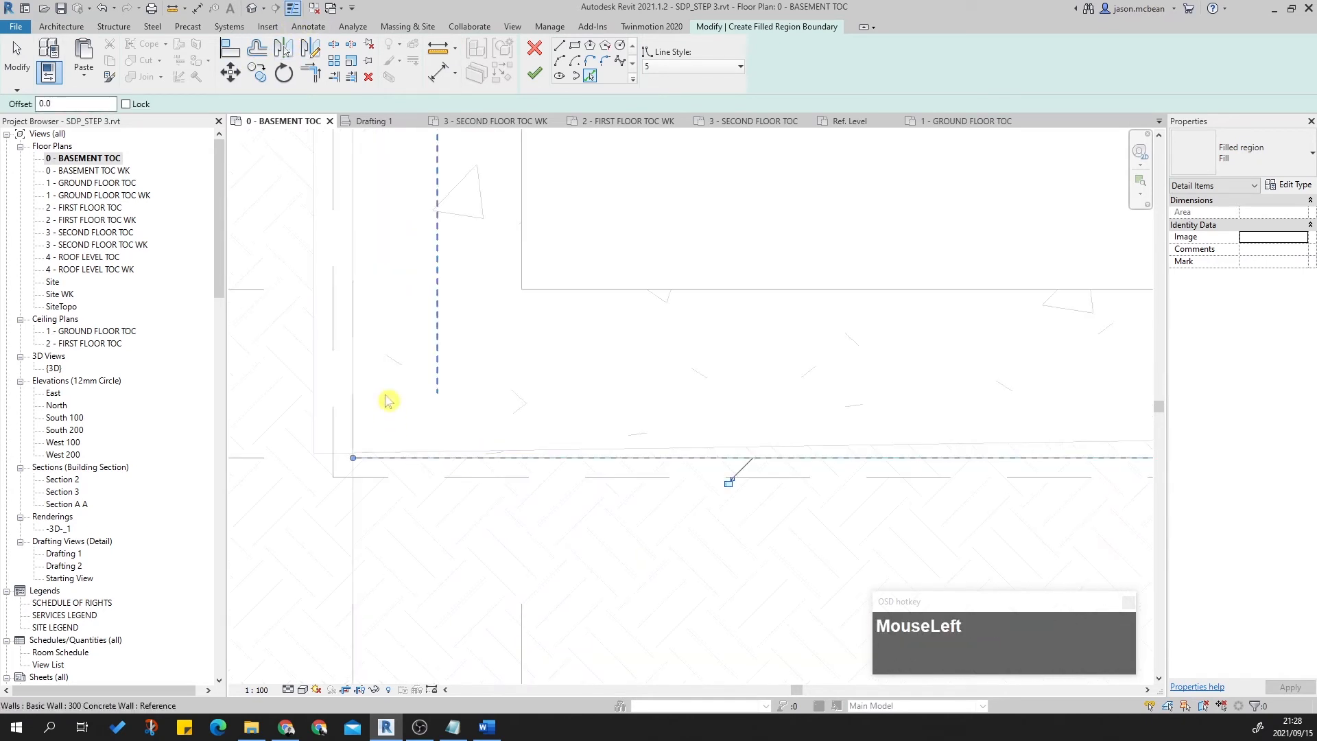
{"action": "left_click", "coordinate": [354, 384]}
{"action": "scroll", "coordinate": [547, 373], "scroll_direction": "down", "scroll_amount": 3}
{"action": "key", "text": "Escape"}
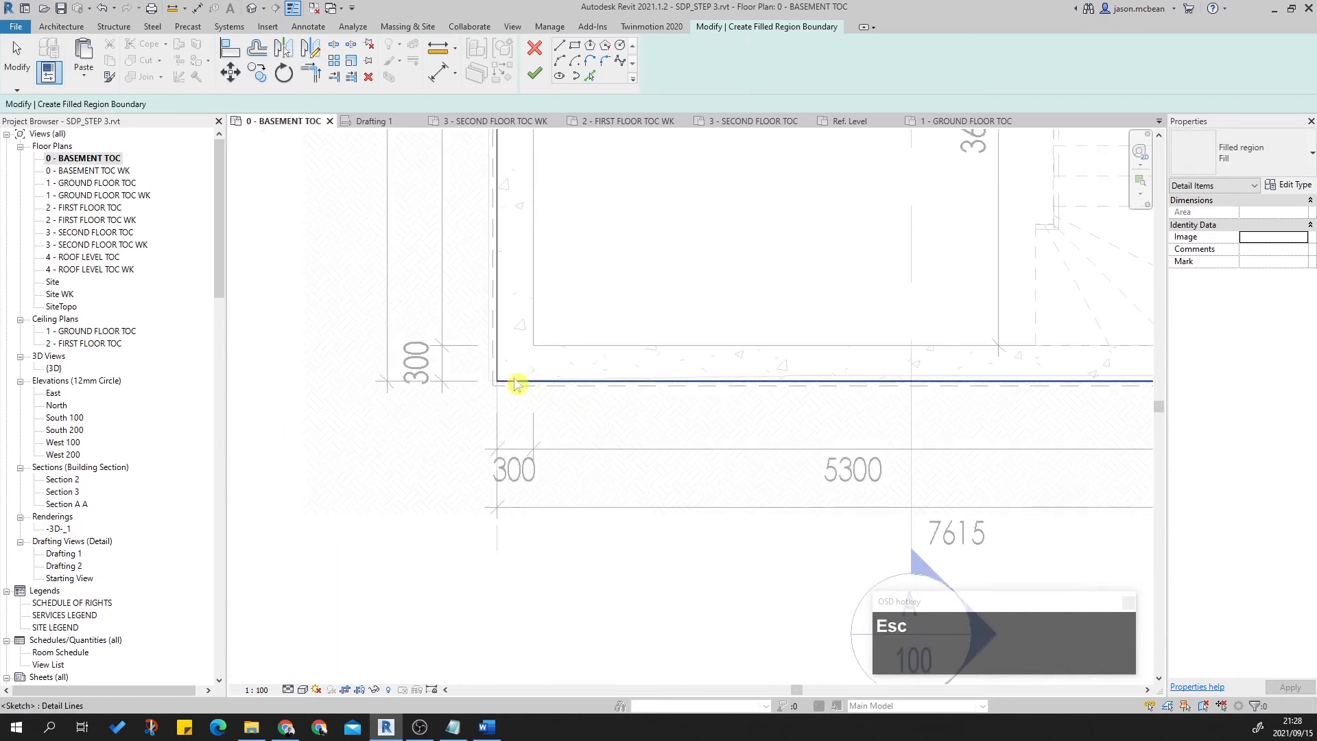
Set the line style of the two picked boundary lines to 6.
{"action": "left_click", "coordinate": [515, 381]}
{"action": "left_click", "coordinate": [498, 352], "text": "ctrl"}
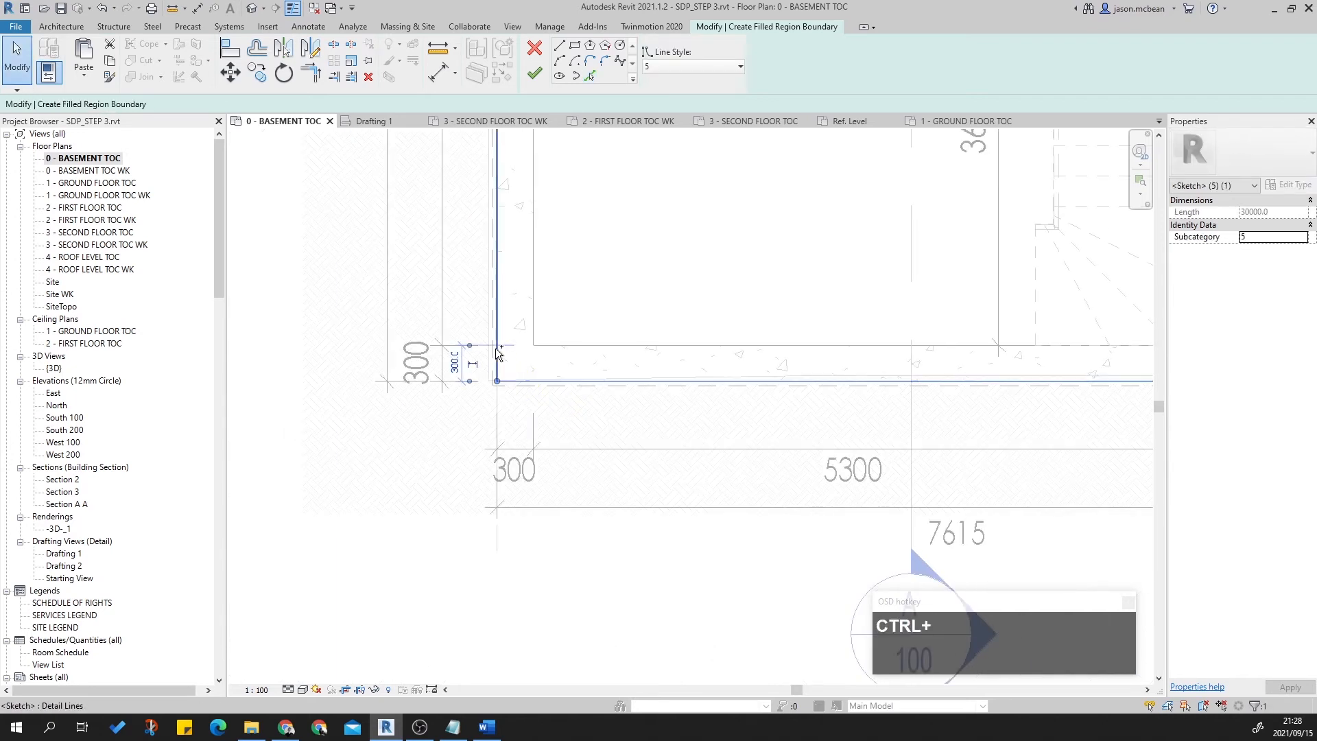
{"action": "left_click", "coordinate": [694, 68]}
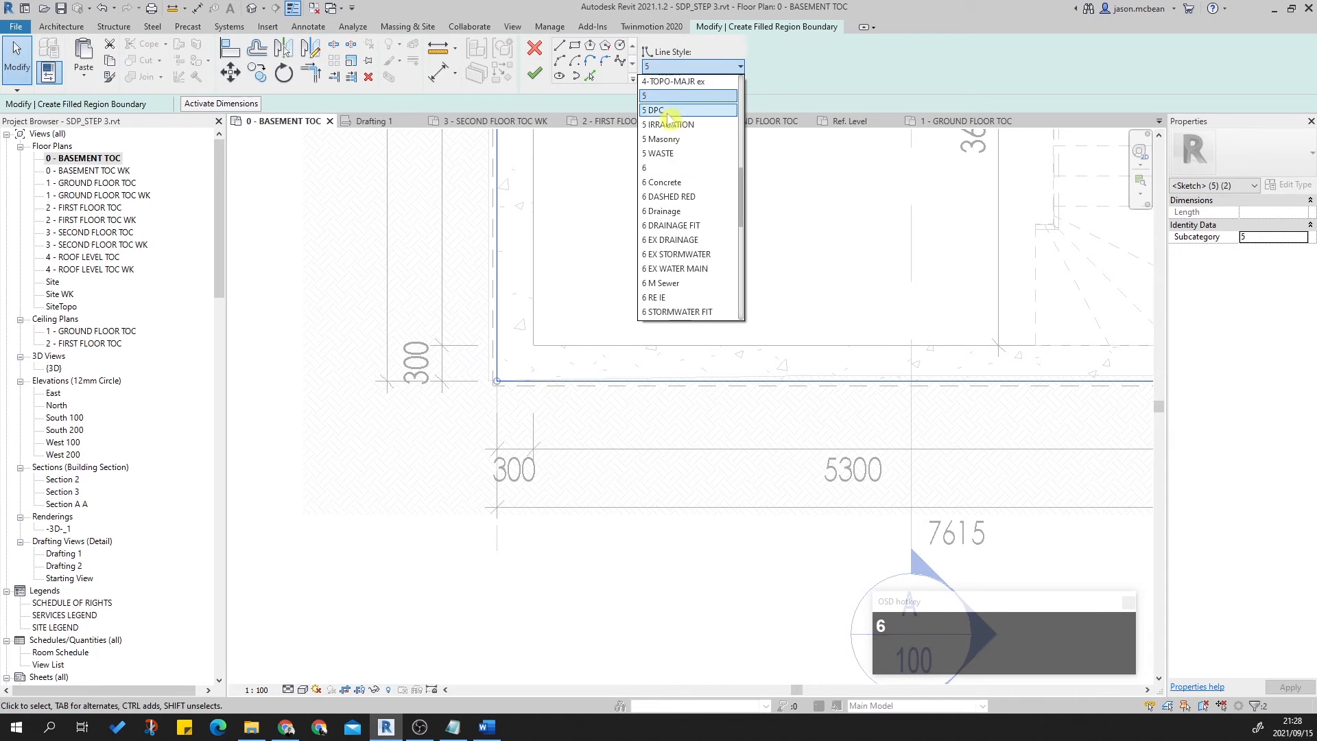
{"action": "left_click", "coordinate": [648, 165]}
{"action": "scroll", "coordinate": [610, 408], "scroll_direction": "down", "scroll_amount": 4}
{"action": "scroll", "coordinate": [608, 403], "scroll_direction": "down", "scroll_amount": 2}
{"action": "key", "text": "Escape"}
Offset both boundary lines 500 mm outward from the workshop walls without keeping copies.
{"action": "scroll", "coordinate": [588, 305], "scroll_direction": "up", "scroll_amount": 7}
{"action": "key", "text": "Escape"}
{"action": "middle_click_drag", "start_coordinate": [543, 198], "coordinate": [605, 274]}
{"action": "scroll", "coordinate": [518, 276], "scroll_direction": "down", "scroll_amount": 4}
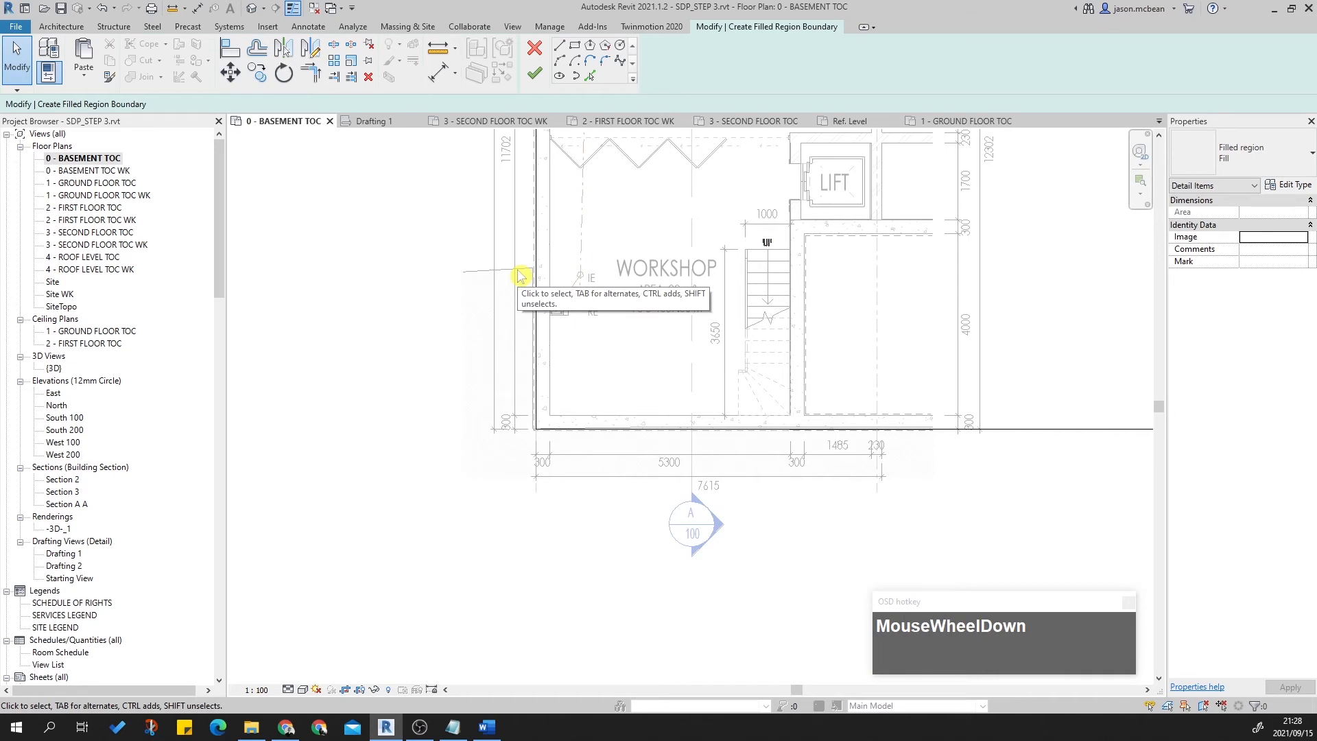
{"action": "scroll", "coordinate": [519, 275], "scroll_direction": "up", "scroll_amount": 2}
{"action": "scroll", "coordinate": [485, 250], "scroll_direction": "down", "scroll_amount": 1}
{"action": "scroll", "coordinate": [494, 367], "scroll_direction": "down", "scroll_amount": 1}
{"action": "scroll", "coordinate": [493, 369], "scroll_direction": "up", "scroll_amount": 1}
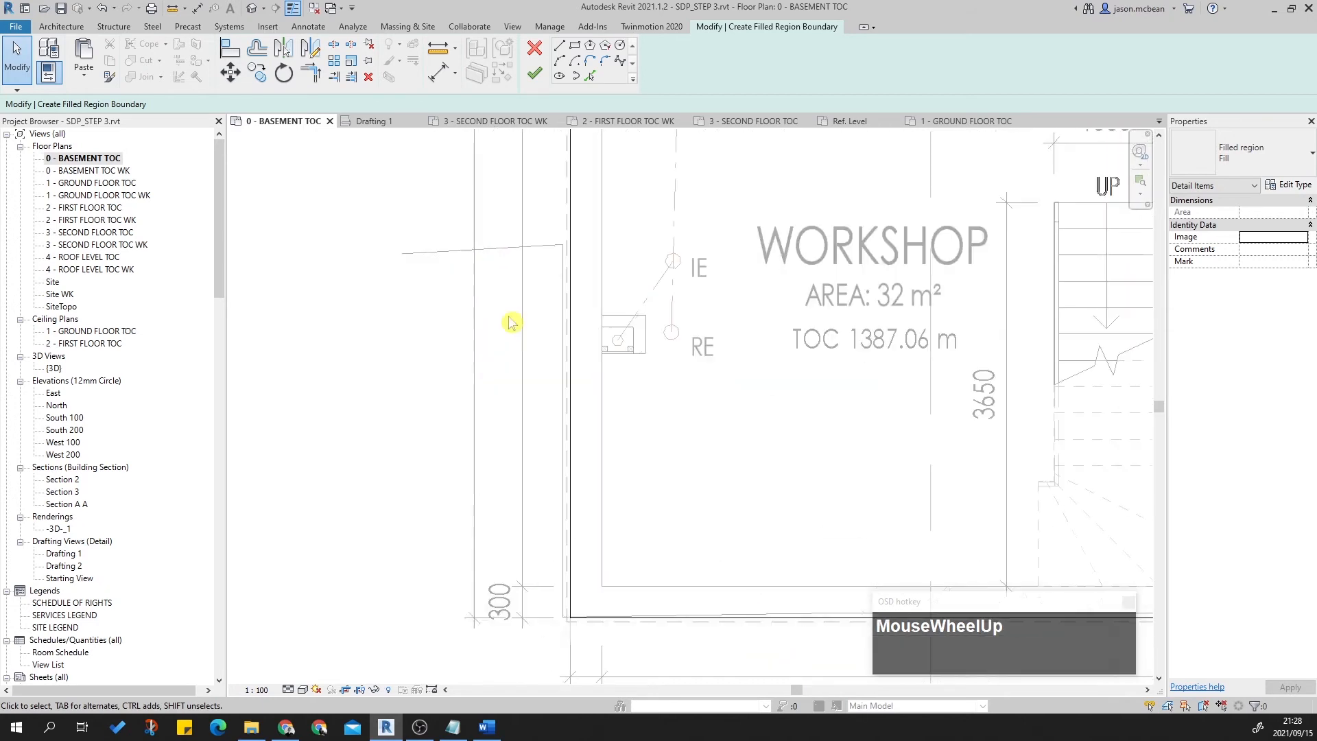
{"action": "left_click", "coordinate": [240, 50]}
{"action": "left_click", "coordinate": [257, 52]}
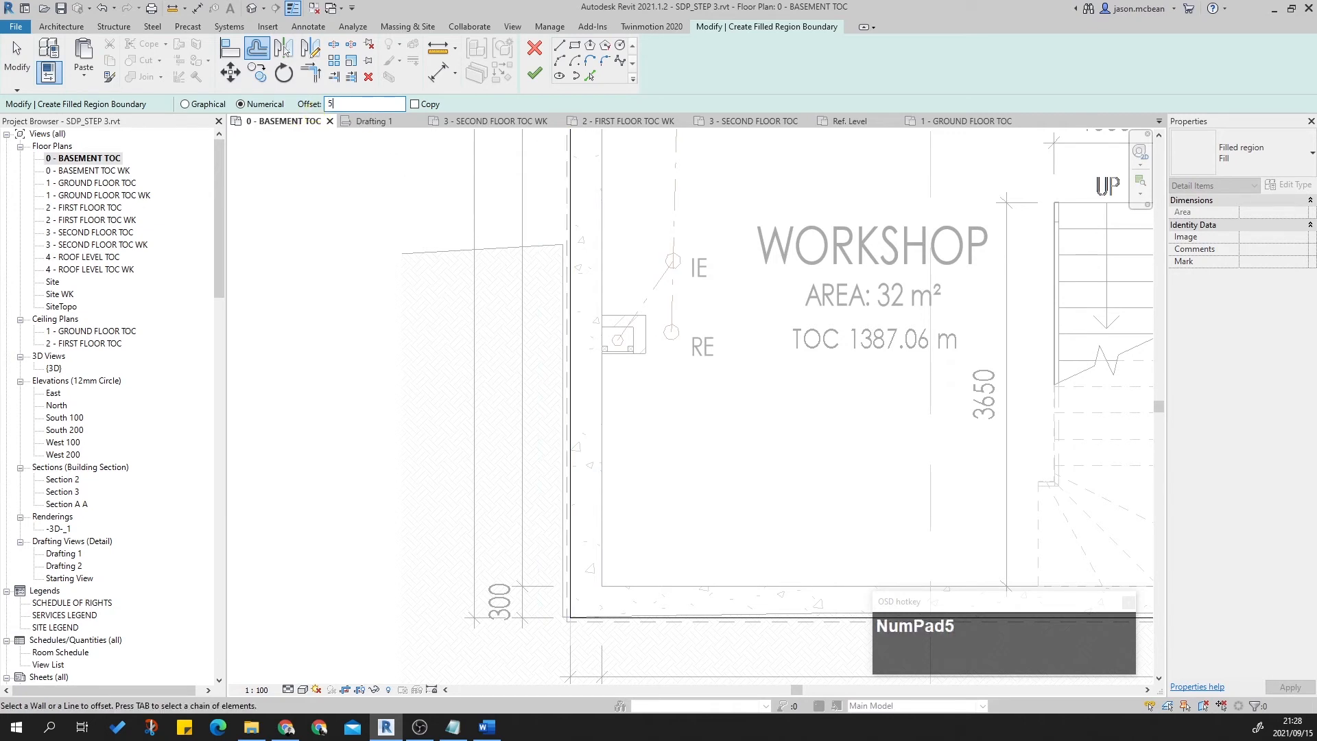
{"action": "left_click", "coordinate": [562, 335]}
{"action": "scroll", "coordinate": [612, 538], "scroll_direction": "up", "scroll_amount": 2}
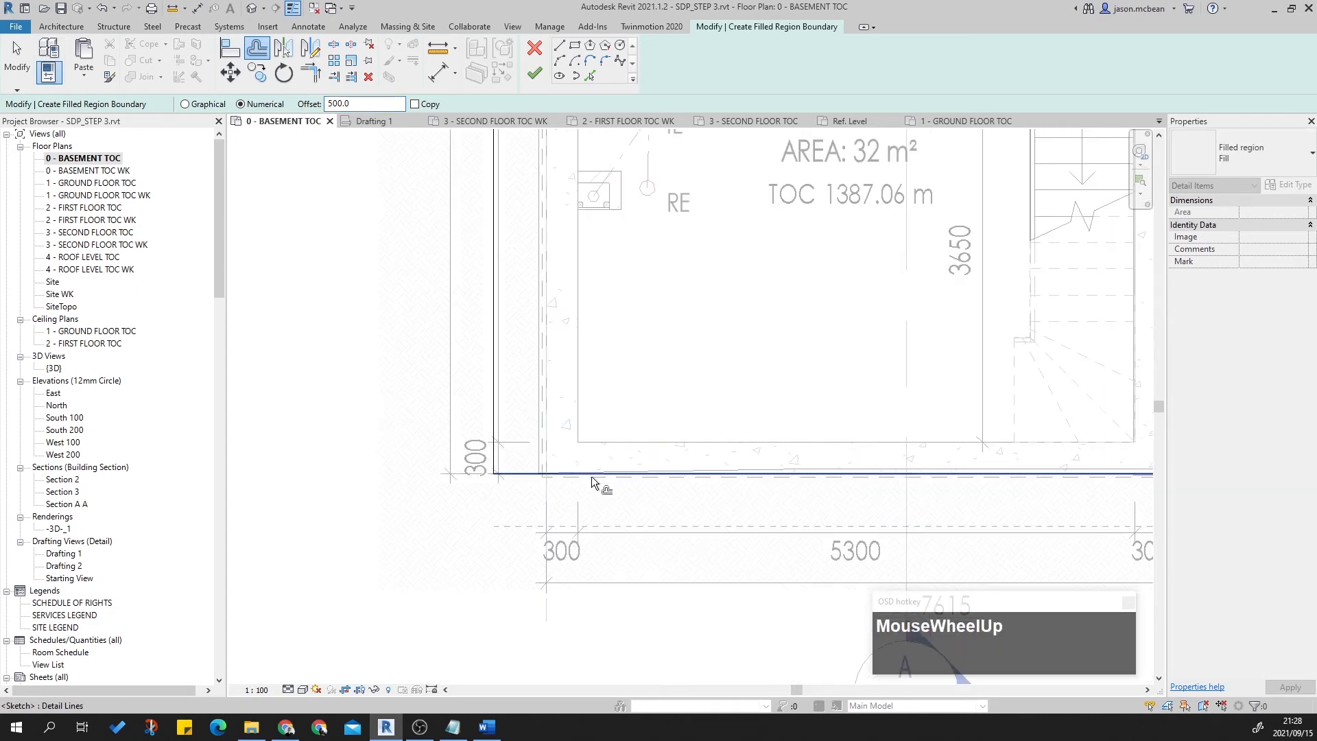
{"action": "left_click", "coordinate": [582, 475]}
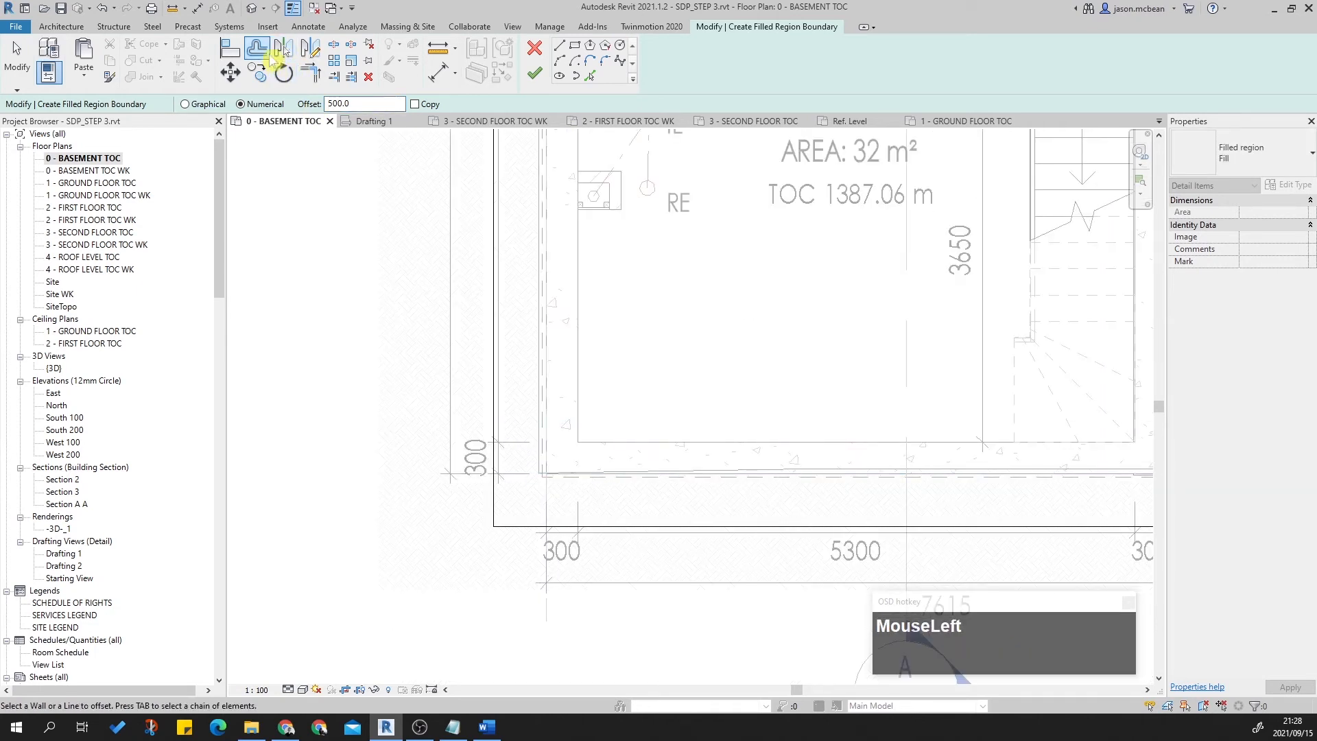
Copy the chain of two outer boundary lines back inward to the wall line with a 500 mm offset.
{"action": "left_click", "coordinate": [414, 103]}
{"action": "key", "text": "Tab"}
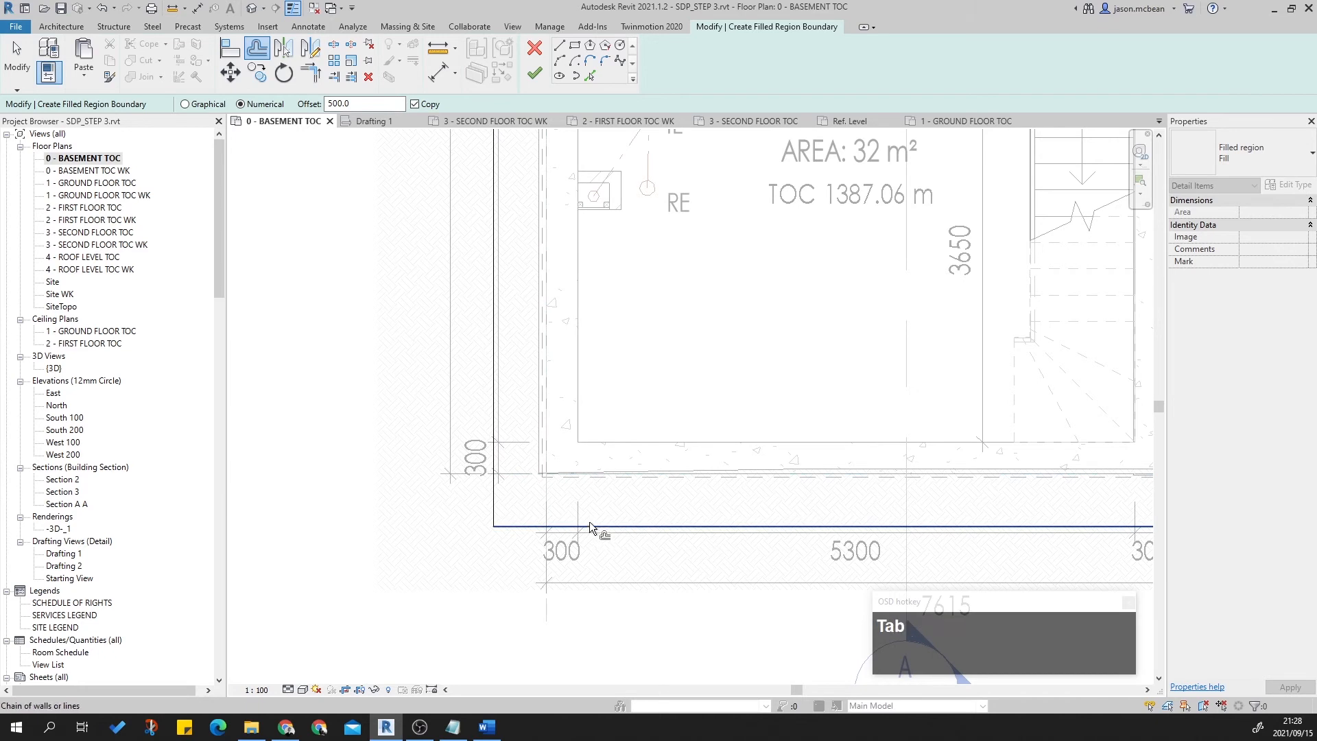
{"action": "left_click", "coordinate": [601, 523]}
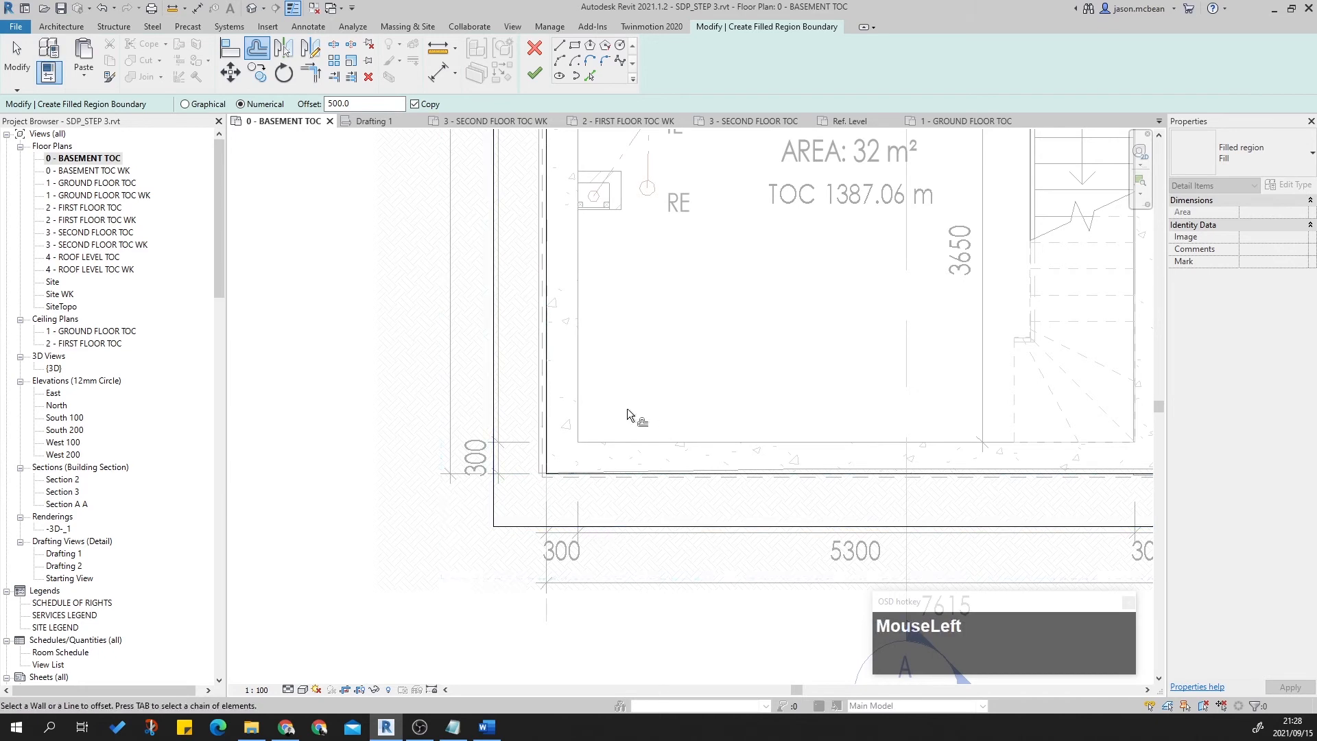
{"action": "key", "text": "Escape"}
Set the line style of the two outer boundary lines to 3.
{"action": "scroll", "coordinate": [652, 500], "scroll_direction": "down", "scroll_amount": 5}
{"action": "left_click", "coordinate": [727, 477]}
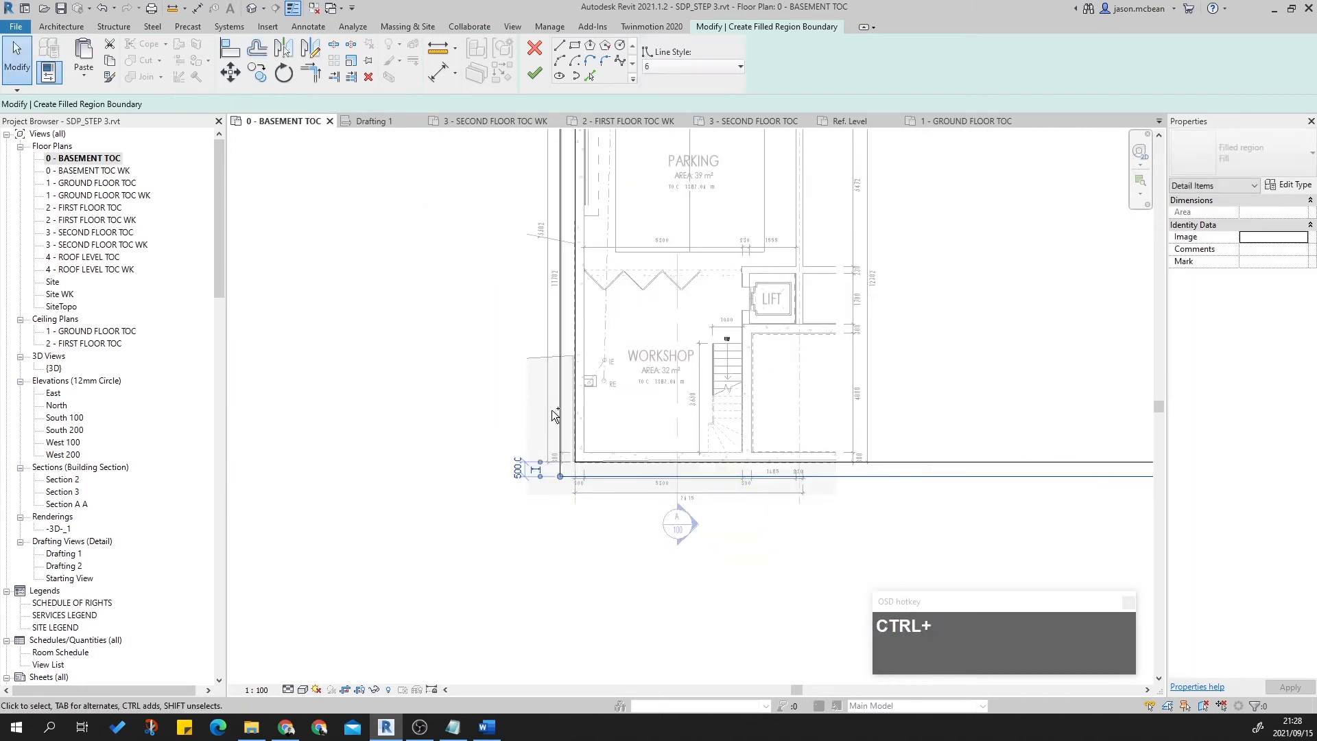
{"action": "left_click", "coordinate": [561, 456], "text": "ctrl"}
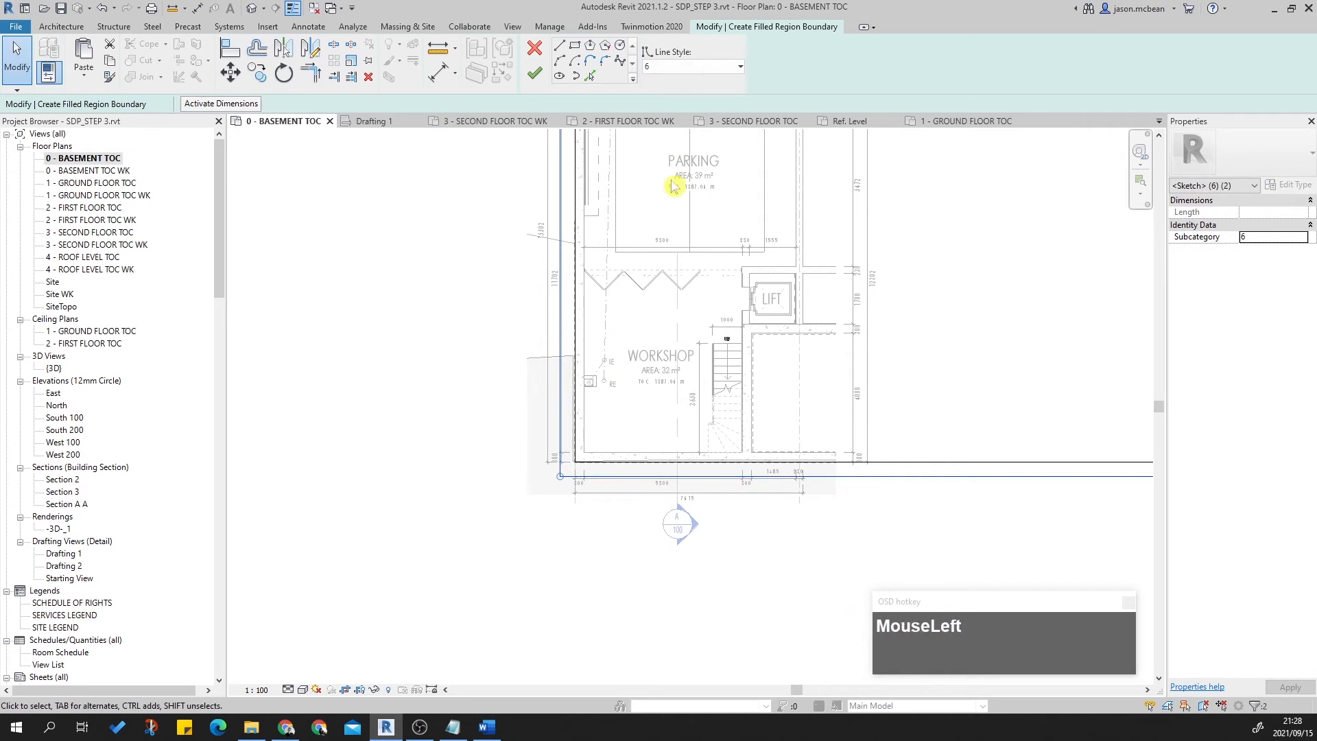
{"action": "left_click", "coordinate": [687, 66]}
{"action": "scroll", "coordinate": [679, 241], "scroll_direction": "up", "scroll_amount": 10}
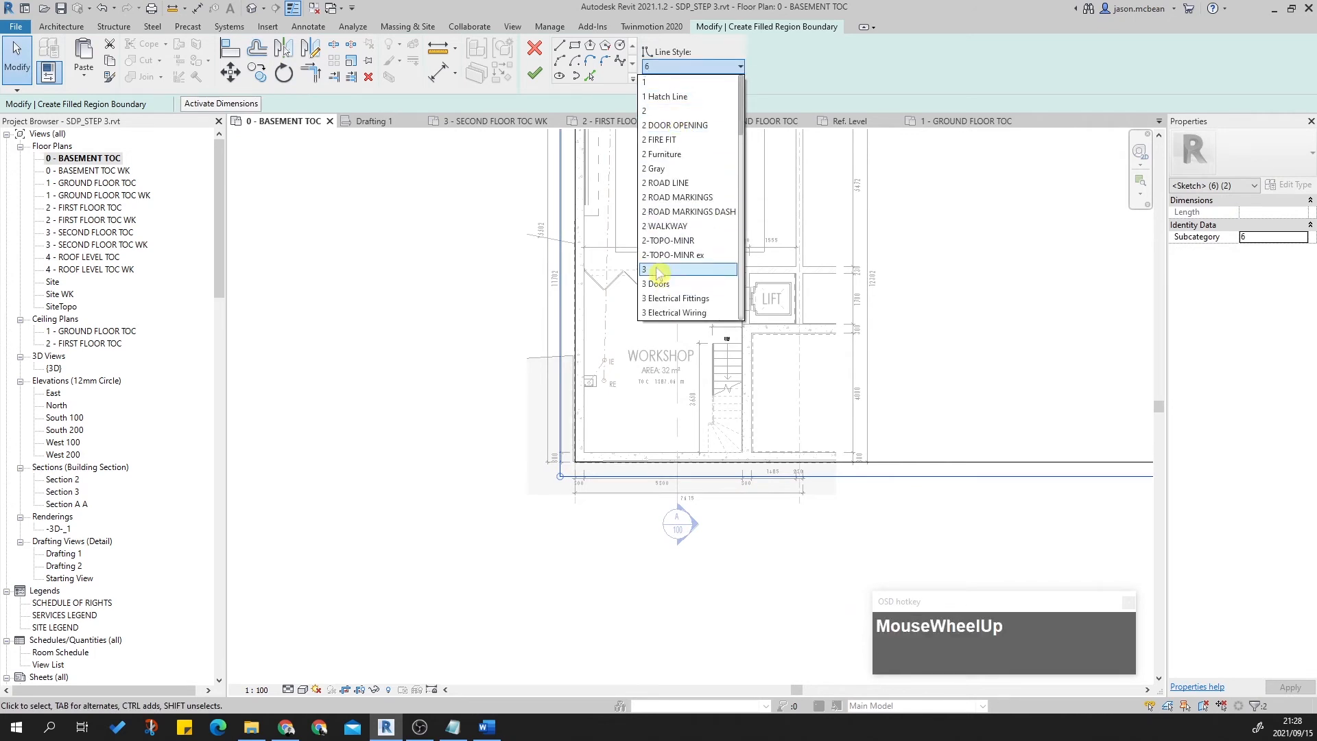
{"action": "left_click", "coordinate": [699, 296]}
Draw a boundary line along the sloping ground line from the outer boundary line across to the workshop's side wall.
{"action": "scroll", "coordinate": [597, 359], "scroll_direction": "up", "scroll_amount": 5}
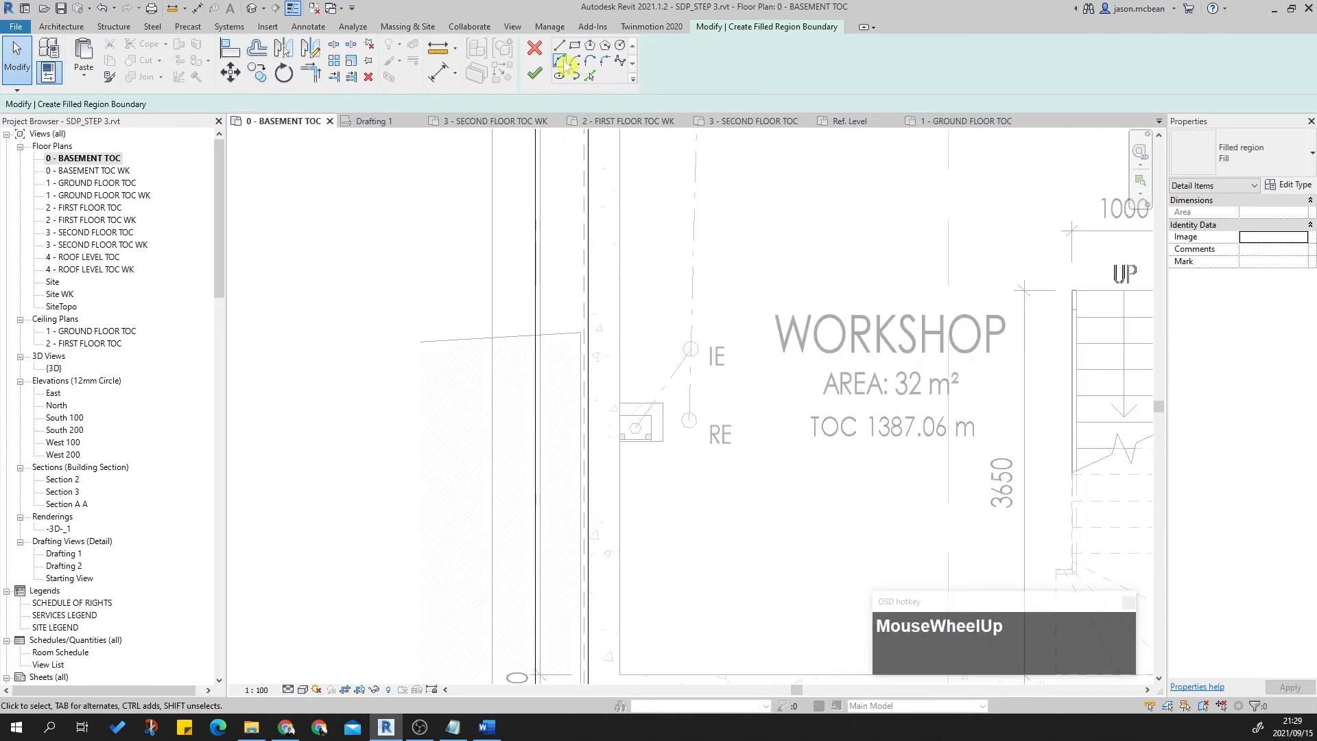
{"action": "scroll", "coordinate": [542, 317], "scroll_direction": "up", "scroll_amount": 3}
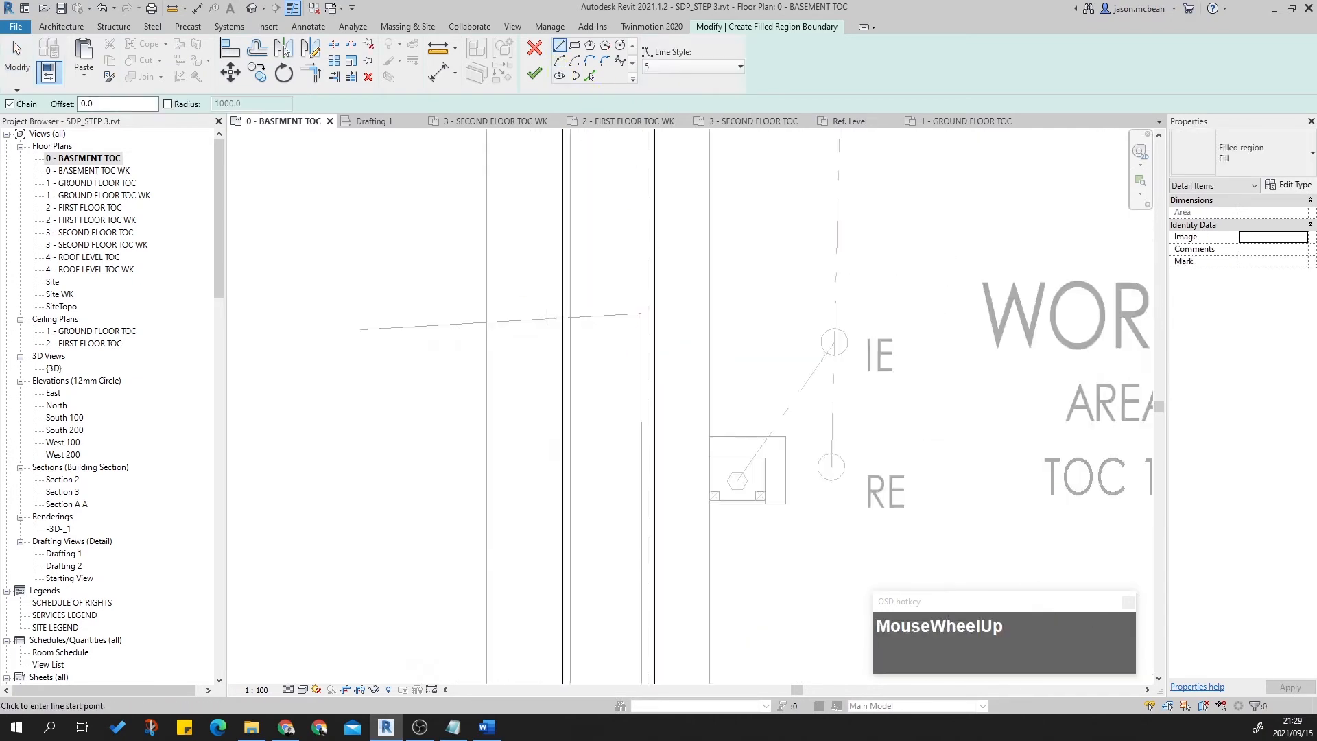
{"action": "left_click", "coordinate": [561, 317]}
{"action": "left_click", "coordinate": [683, 308]}
{"action": "key", "text": "Escape"}
Draw a short closing line across the two long boundary lines just past the crop edge of the room beside the stairs.
{"action": "scroll", "coordinate": [676, 318], "scroll_direction": "down", "scroll_amount": 5}
{"action": "scroll", "coordinate": [645, 341], "scroll_direction": "down", "scroll_amount": 4}
{"action": "scroll", "coordinate": [971, 482], "scroll_direction": "up", "scroll_amount": 5}
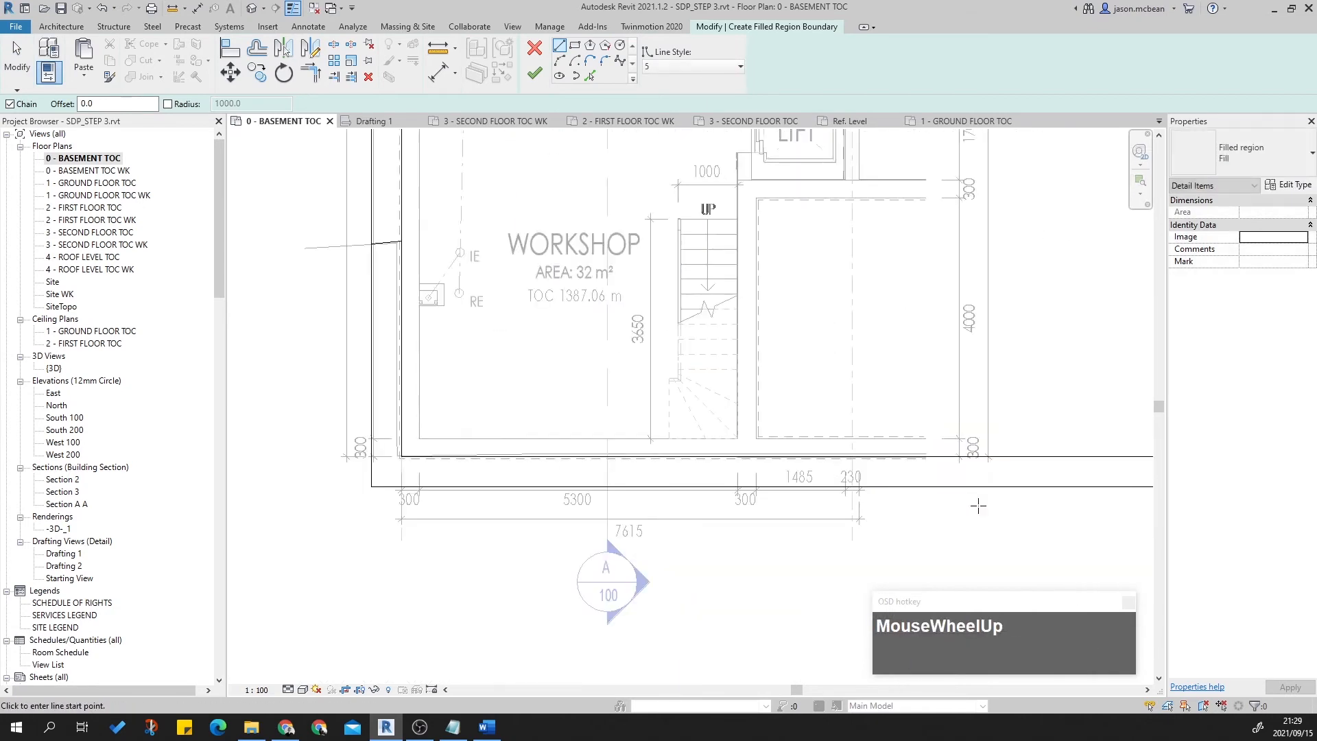
{"action": "left_click", "coordinate": [932, 481]}
{"action": "left_click", "coordinate": [933, 441]}
{"action": "key", "text": "Escape"}
Trim both long boundary lines to corners with the short closing line beyond the room beside the stairs.
{"action": "scroll", "coordinate": [950, 463], "scroll_direction": "up", "scroll_amount": 2}
{"action": "key", "text": "Escape"}
{"action": "scroll", "coordinate": [949, 473], "scroll_direction": "down", "scroll_amount": 2}
{"action": "key", "text": "r"}
{"action": "left_click", "coordinate": [930, 460]}
{"action": "left_click", "coordinate": [924, 442]}
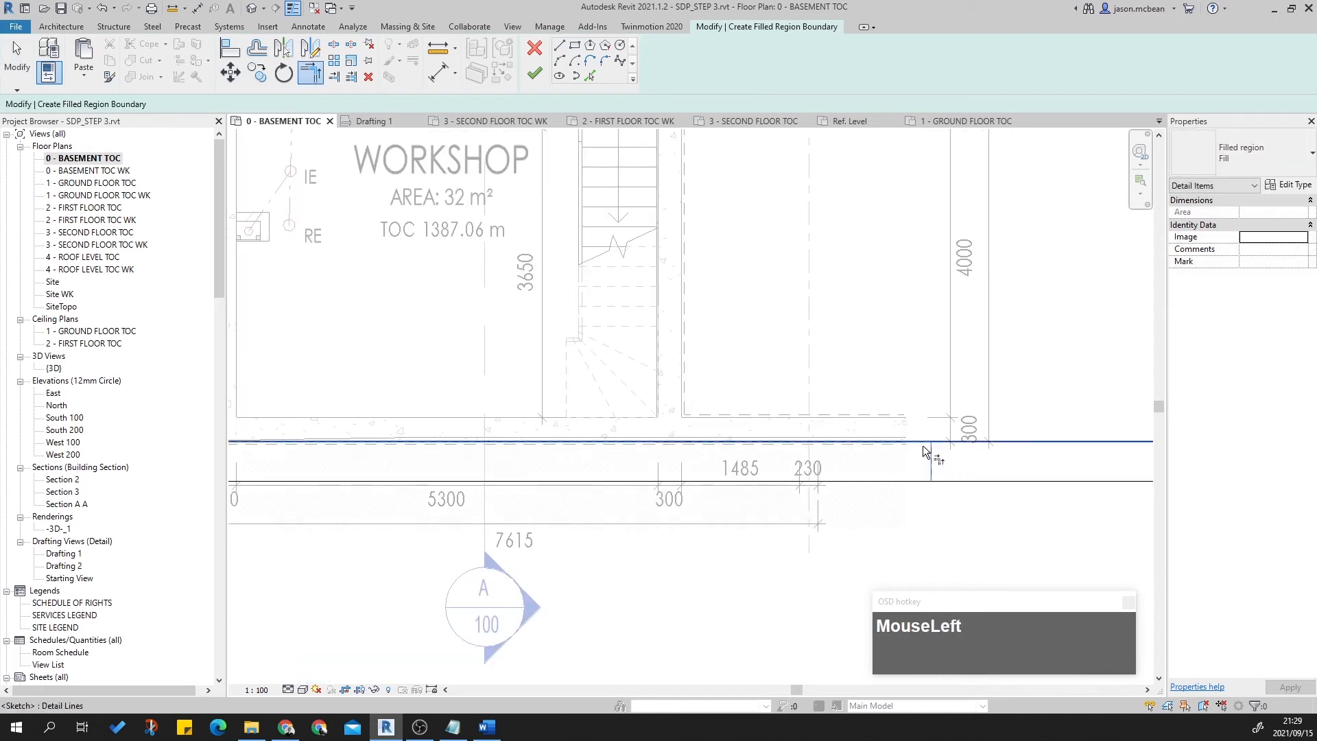
{"action": "left_click", "coordinate": [930, 461]}
{"action": "left_click", "coordinate": [926, 480]}
{"action": "scroll", "coordinate": [980, 484], "scroll_direction": "down", "scroll_amount": 1}
{"action": "scroll", "coordinate": [981, 483], "scroll_direction": "down", "scroll_amount": 2}
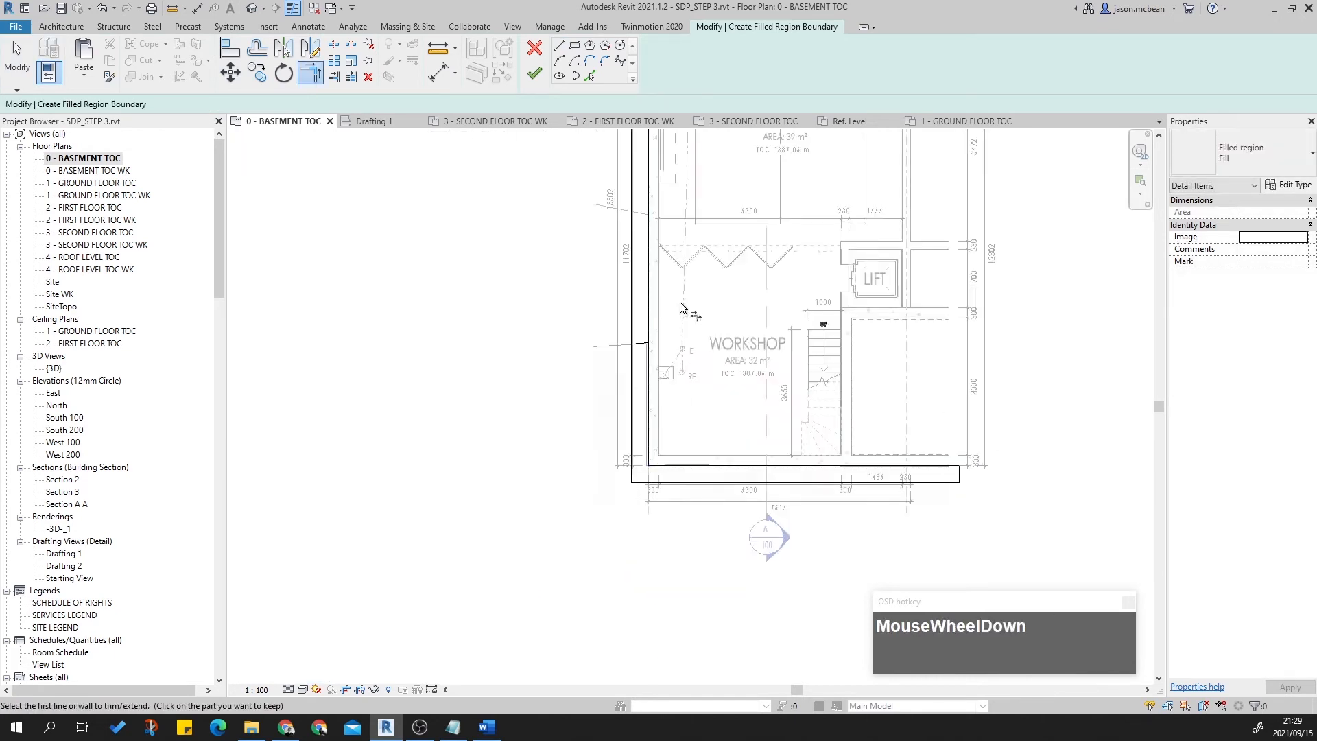
Trim the outer side boundary line to a corner with the sloping line beside the workshop.
{"action": "scroll", "coordinate": [573, 387], "scroll_direction": "up", "scroll_amount": 2}
{"action": "left_click", "coordinate": [567, 407]}
{"action": "left_click", "coordinate": [583, 389]}
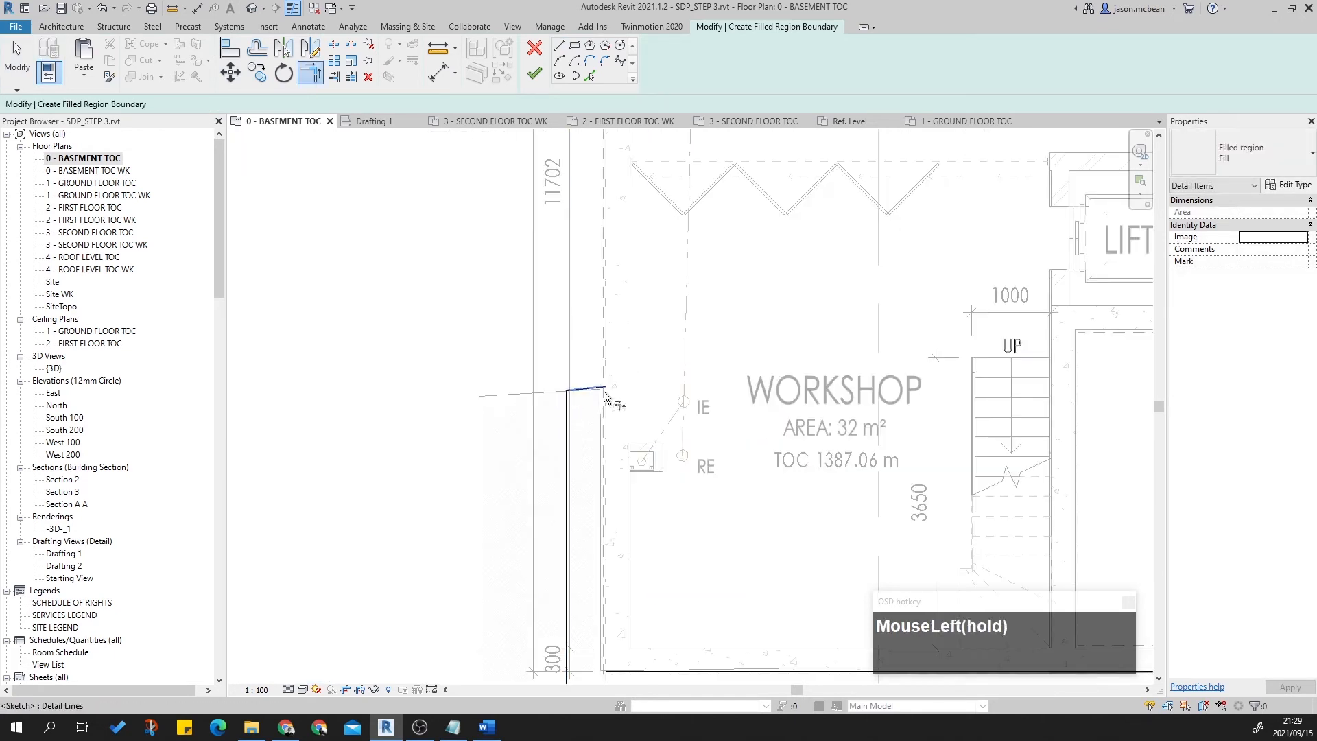
{"action": "scroll", "coordinate": [584, 408], "scroll_direction": "down", "scroll_amount": 2}
{"action": "key", "text": "Escape"}
Set the line style of the outer boundary lines, the short closing line and the sloping line to 3.
{"action": "left_click", "coordinate": [575, 442]}
{"action": "left_click", "coordinate": [948, 557], "text": "ctrl"}
{"action": "scroll", "coordinate": [947, 557], "scroll_direction": "up", "scroll_amount": 1}
{"action": "left_click", "coordinate": [459, 350], "text": "ctrl"}
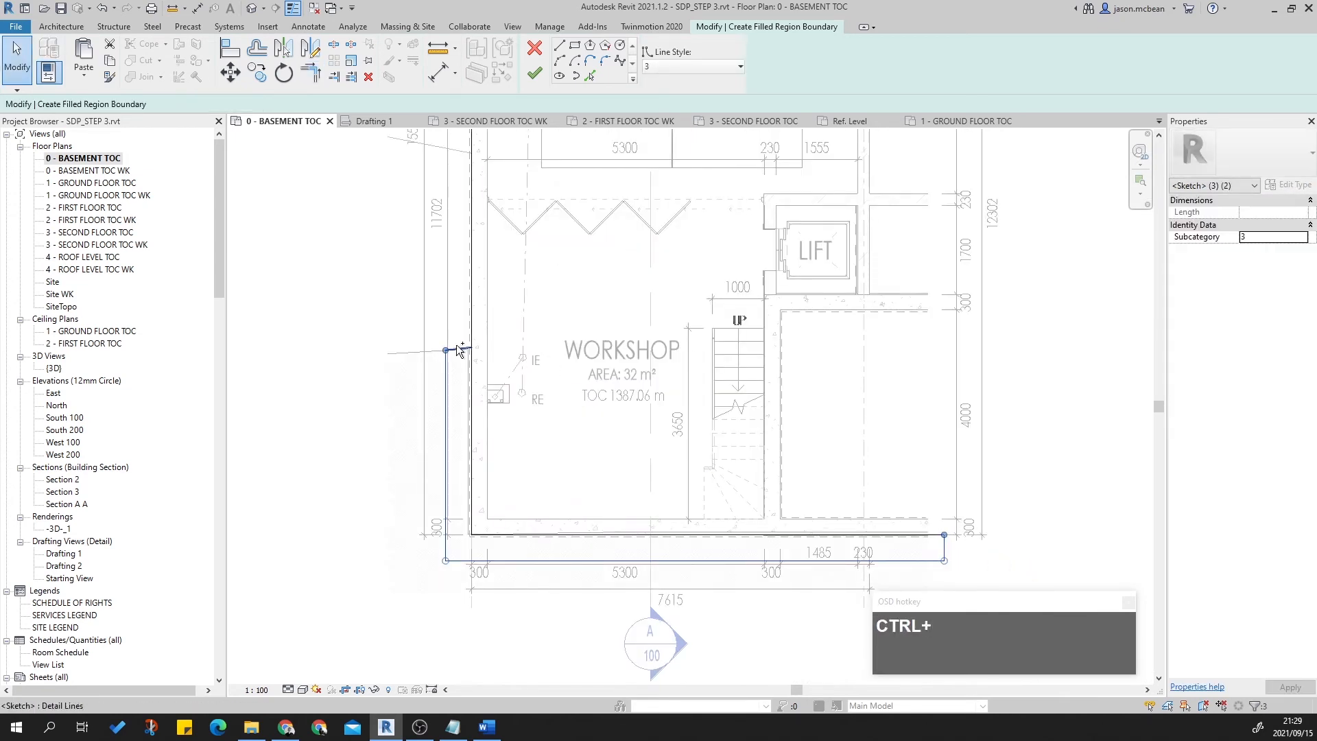
{"action": "left_click", "coordinate": [695, 67]}
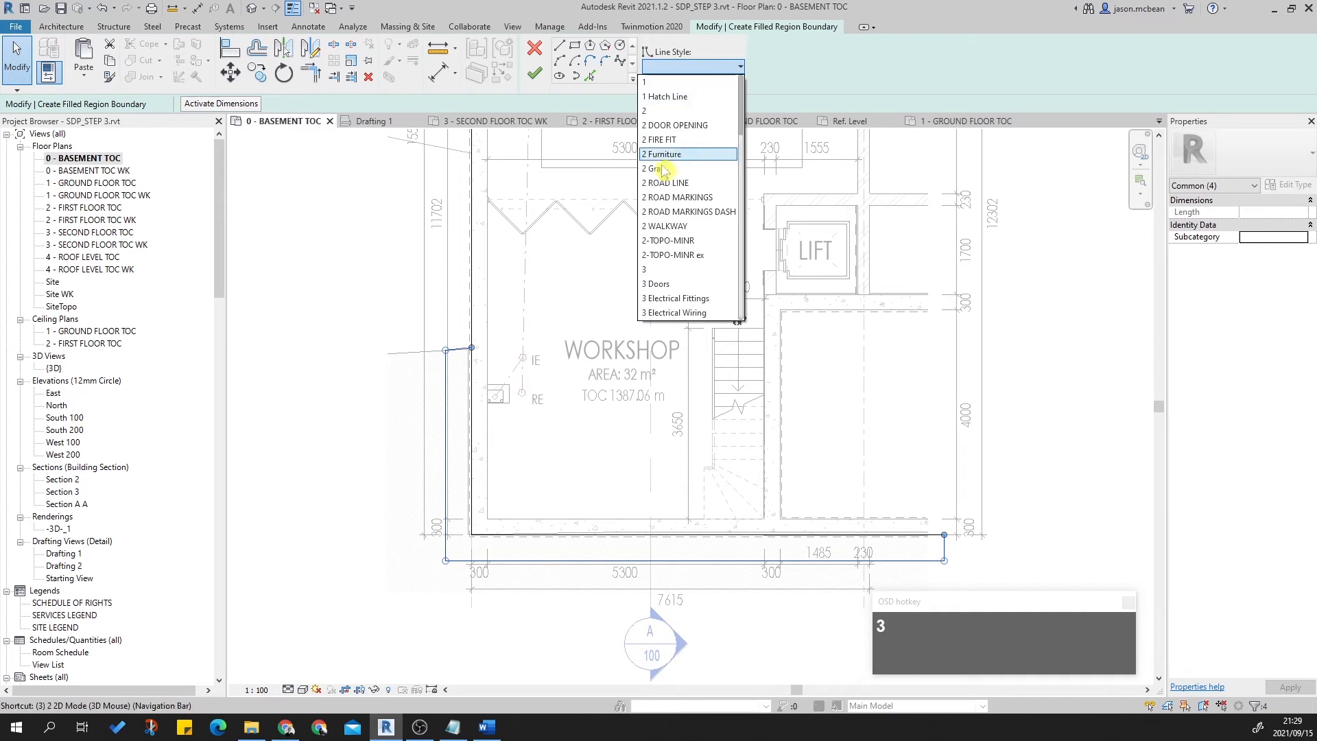
{"action": "left_click", "coordinate": [658, 269]}
{"action": "key", "text": "Escape"}
Trim the wall-side boundary line to a corner with the sloping line and finish the filled region.
{"action": "left_click", "coordinate": [534, 73]}
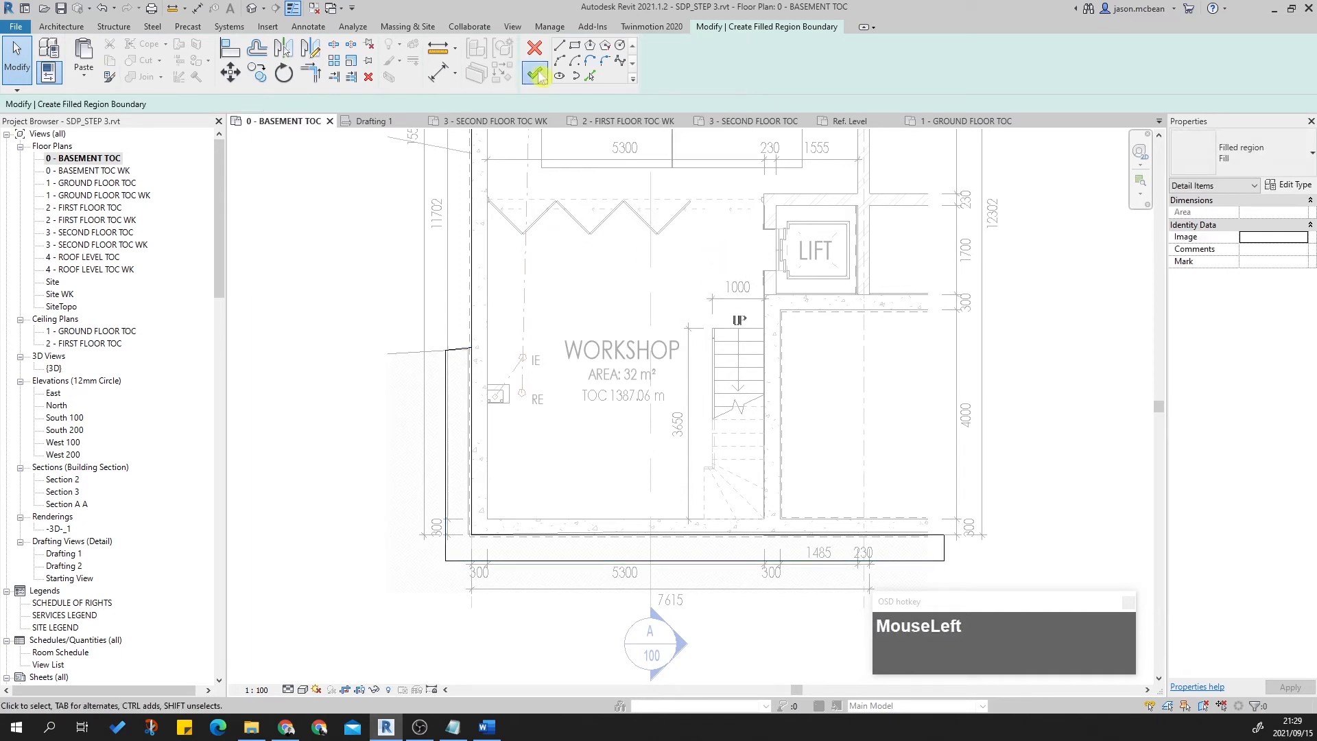
{"action": "scroll", "coordinate": [587, 449], "scroll_direction": "down", "scroll_amount": 1}
{"action": "scroll", "coordinate": [544, 382], "scroll_direction": "up", "scroll_amount": 3}
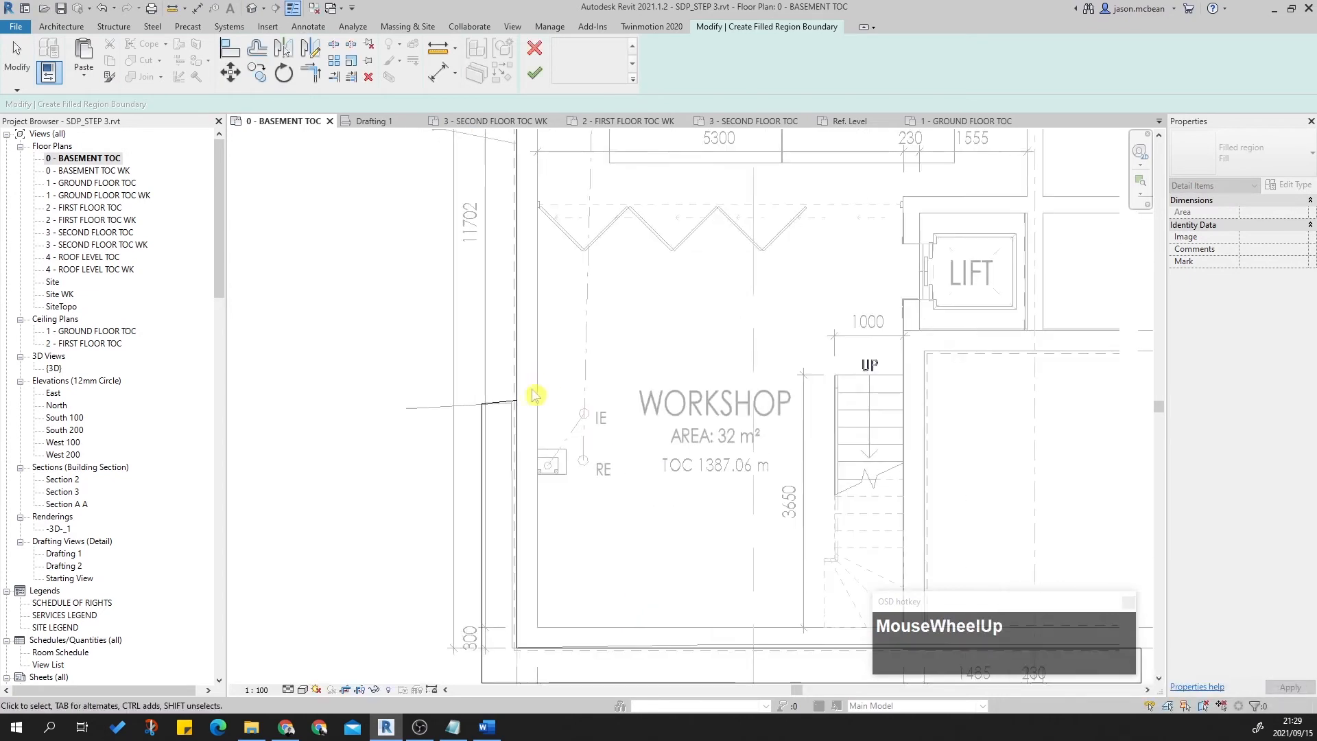
{"action": "key", "text": "Escape"}
{"action": "left_click", "coordinate": [491, 414]}
{"action": "left_click", "coordinate": [505, 425]}
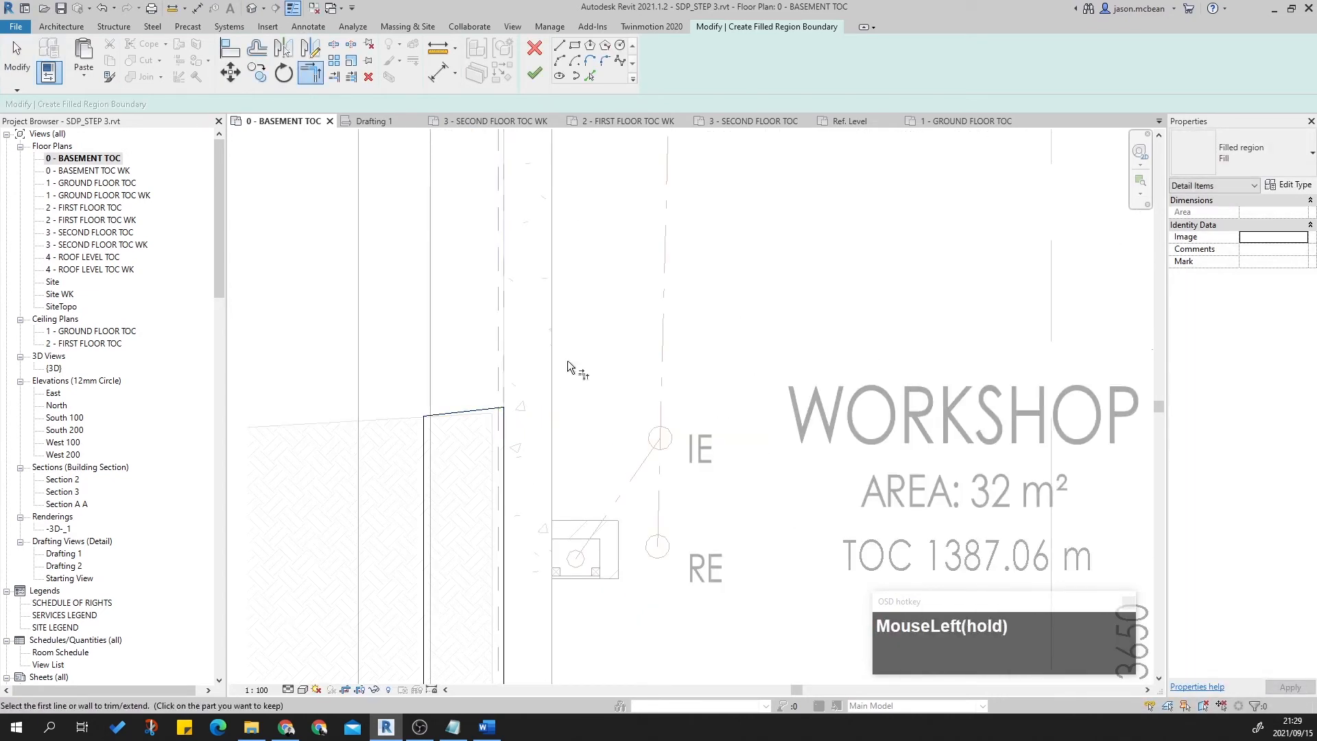
{"action": "scroll", "coordinate": [586, 439], "scroll_direction": "down", "scroll_amount": 4}
{"action": "scroll", "coordinate": [808, 468], "scroll_direction": "up", "scroll_amount": 2}
{"action": "key", "text": "Escape"}
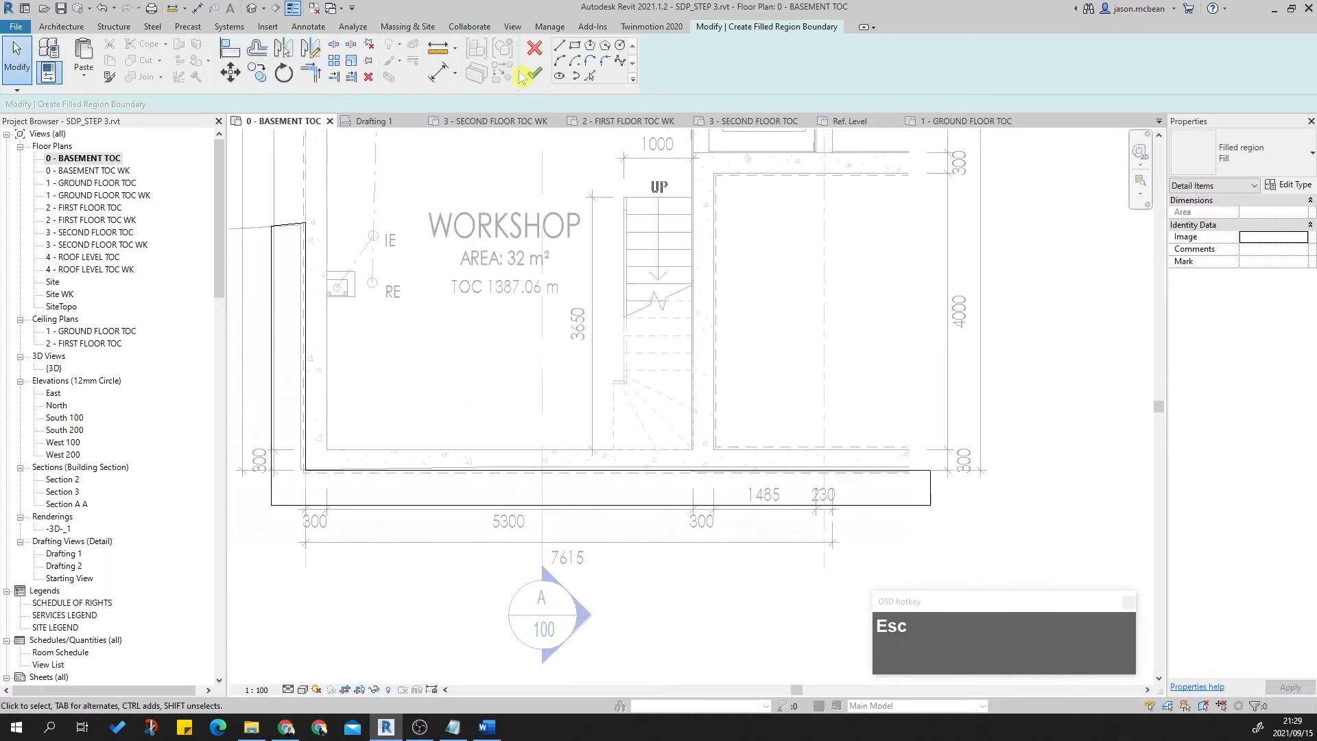
{"action": "left_click", "coordinate": [534, 73]}
{"action": "key", "text": "Escape"}
Select the filled region and nudge its sloping end edge toward the existing ground line beside the workshop.
{"action": "middle_click_drag", "start_coordinate": [657, 327], "coordinate": [671, 327]}
{"action": "scroll", "coordinate": [456, 241], "scroll_direction": "up", "scroll_amount": 3}
{"action": "key", "text": "Escape"}
{"action": "scroll", "coordinate": [403, 183], "scroll_direction": "up", "scroll_amount": 2}
{"action": "middle_click_drag", "start_coordinate": [404, 183], "coordinate": [529, 306]}
{"action": "left_click", "coordinate": [559, 322]}
{"action": "scroll", "coordinate": [565, 294], "scroll_direction": "up", "scroll_amount": 1}
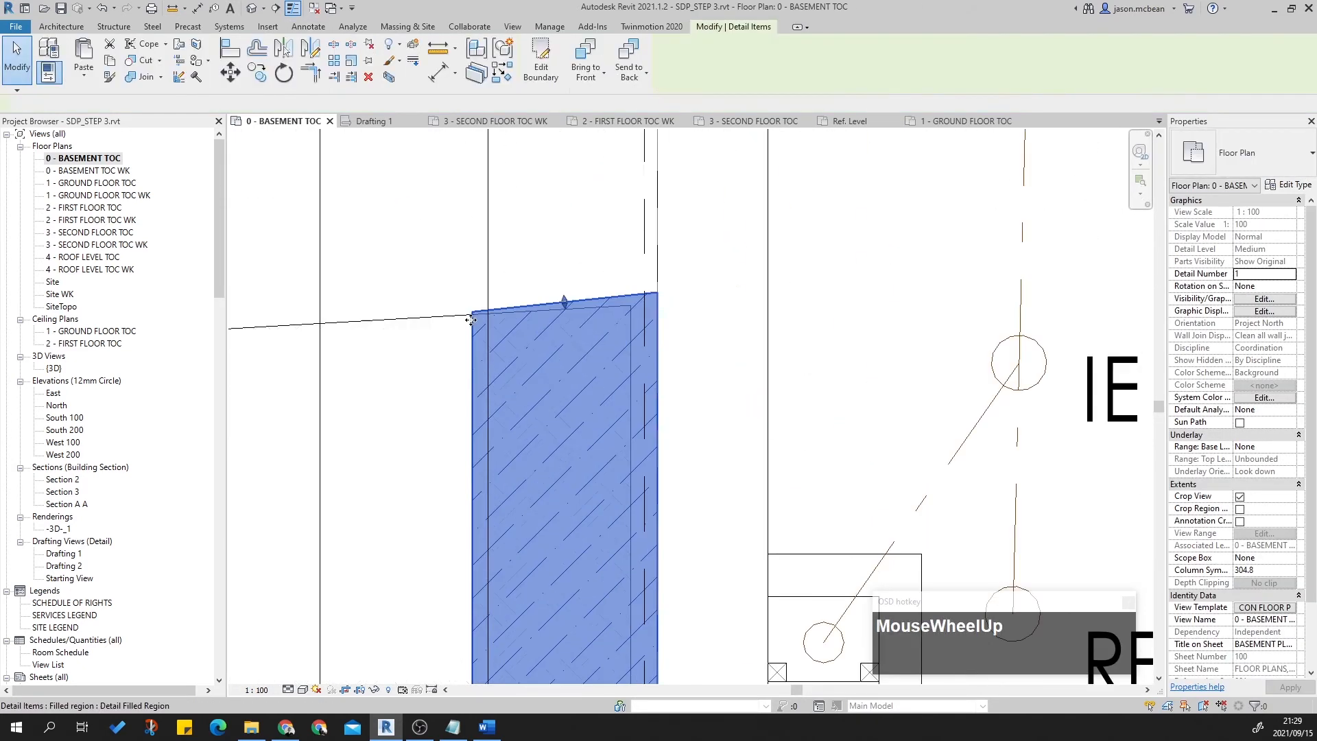
{"action": "left_click_drag", "start_coordinate": [564, 296], "coordinate": [566, 315]}
{"action": "key", "text": "Escape"}
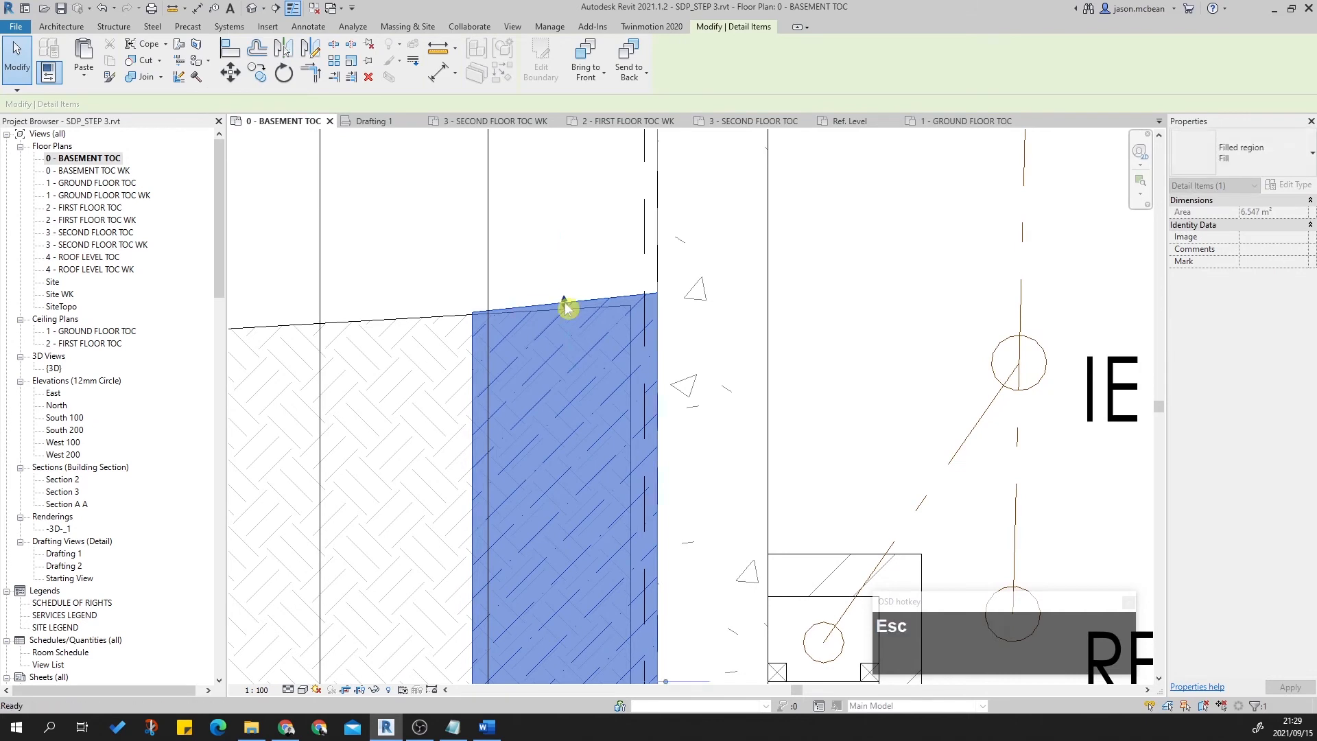
{"action": "scroll", "coordinate": [558, 331], "scroll_direction": "down", "scroll_amount": 3}
{"action": "scroll", "coordinate": [494, 334], "scroll_direction": "down", "scroll_amount": 3}
{"action": "key", "text": "Escape"}
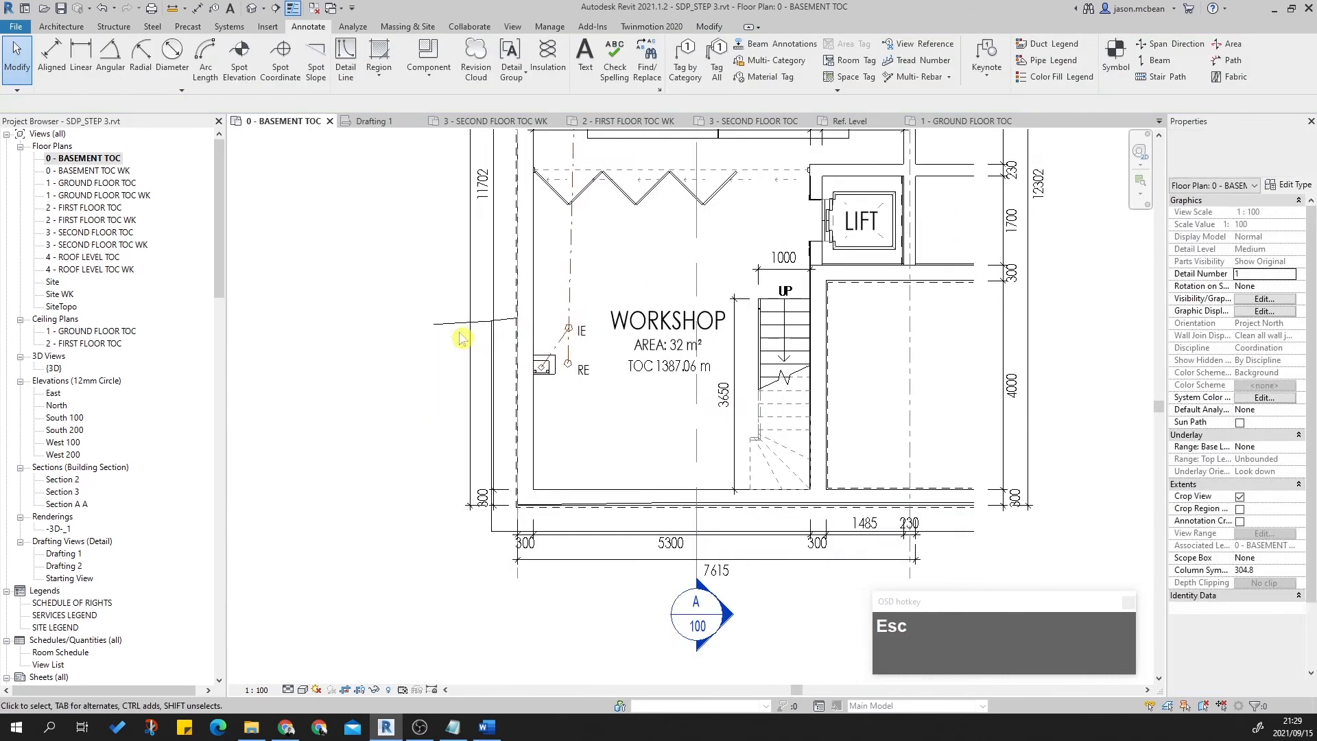
Turn off thin lines so the basement plan displays its true line weights.
{"action": "scroll", "coordinate": [640, 499], "scroll_direction": "up", "scroll_amount": 2}
{"action": "key", "text": "Escape"}
{"action": "scroll", "coordinate": [969, 450], "scroll_direction": "up", "scroll_amount": 3}
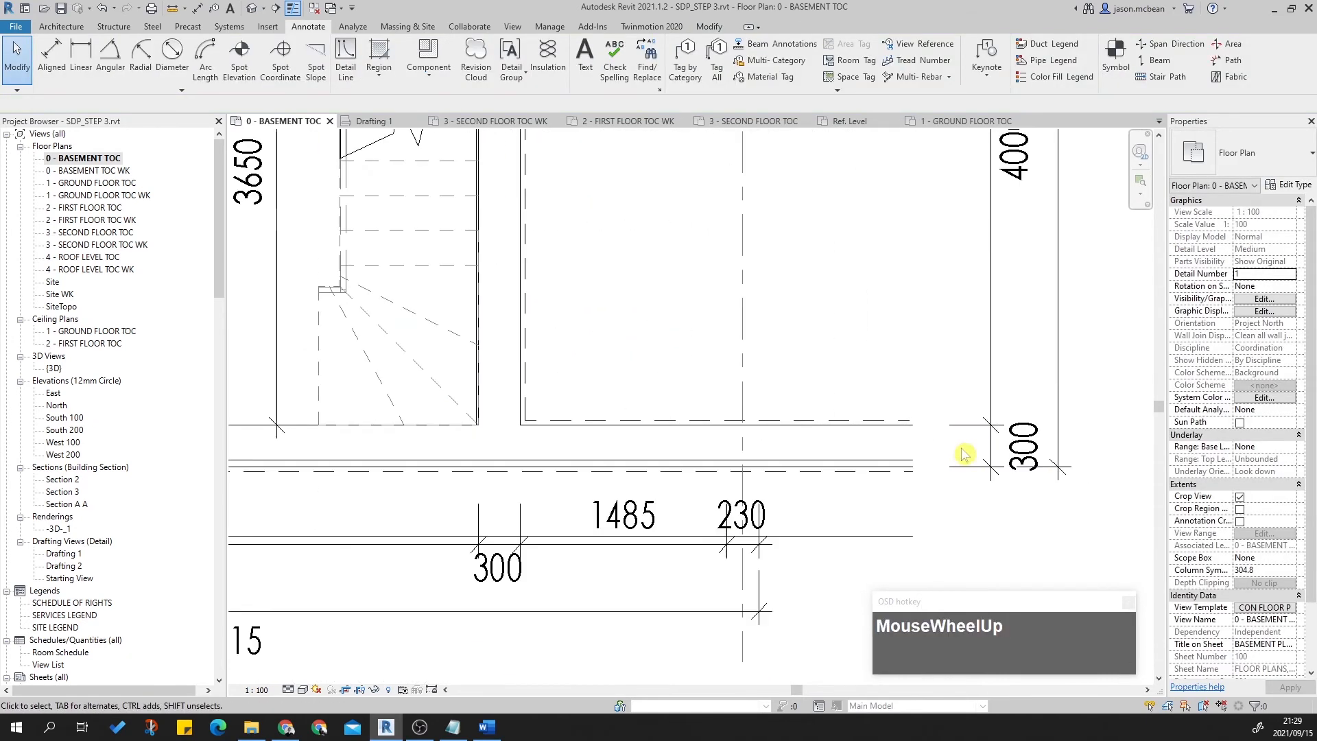
{"action": "left_click", "coordinate": [294, 10]}
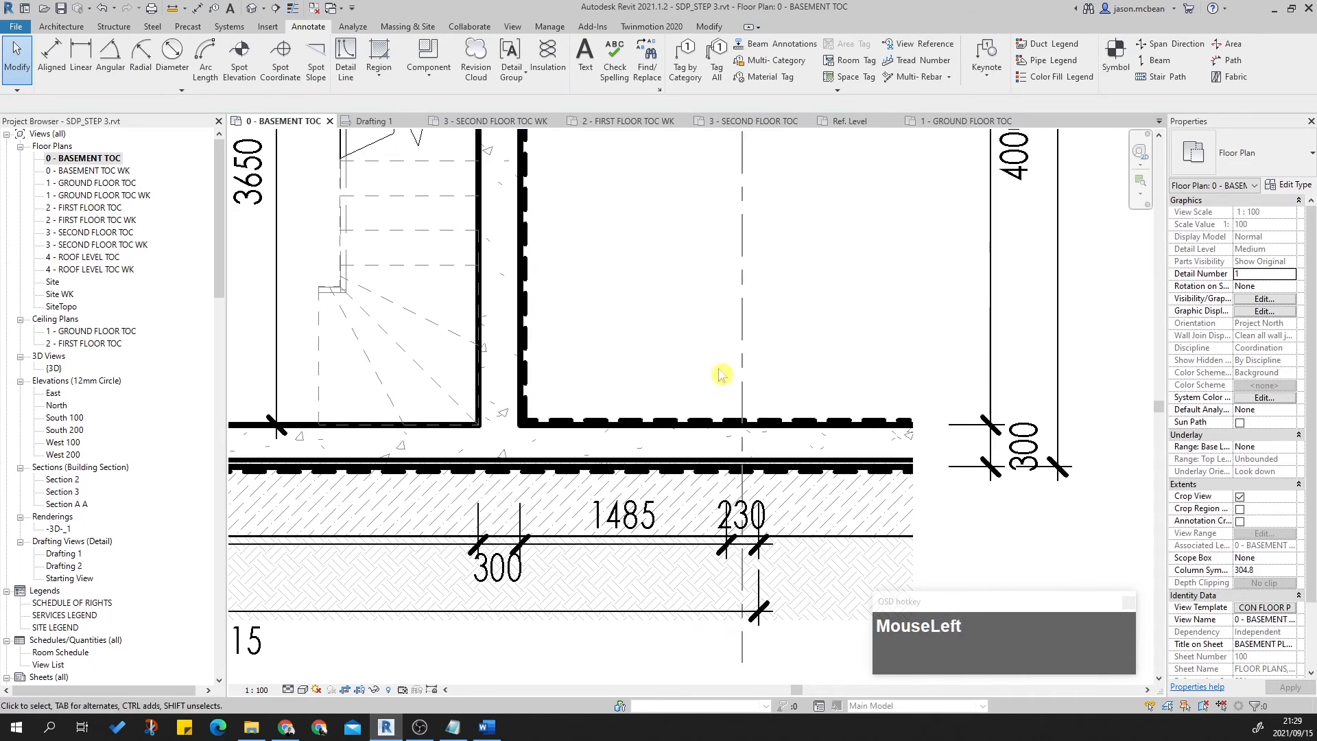
{"action": "scroll", "coordinate": [955, 461], "scroll_direction": "down", "scroll_amount": 3}
{"action": "key", "text": "Escape"}
Examine the ground surface line and the filled region along the workshop's lower wall and beside its sloping end.
{"action": "mouse_move", "coordinate": [464, 386]}
{"action": "middle_mouse_down"}
{"action": "mouse_move", "coordinate": [559, 470]}
{"action": "mouse_move", "coordinate": [570, 458]}
{"action": "middle_mouse_up"}
{"action": "scroll", "coordinate": [828, 649], "scroll_direction": "up", "scroll_amount": 4}
{"action": "scroll", "coordinate": [850, 331], "scroll_direction": "down", "scroll_amount": 2}
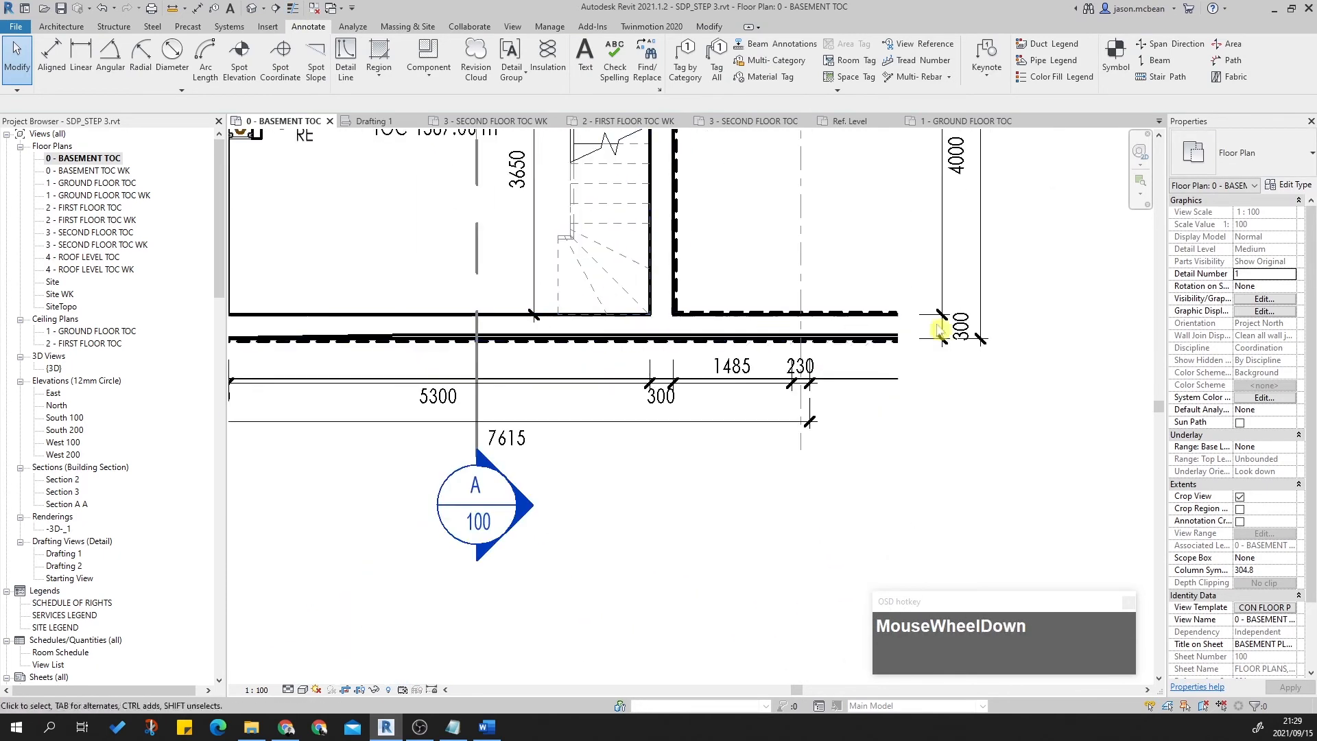
{"action": "scroll", "coordinate": [849, 368], "scroll_direction": "up", "scroll_amount": 3}
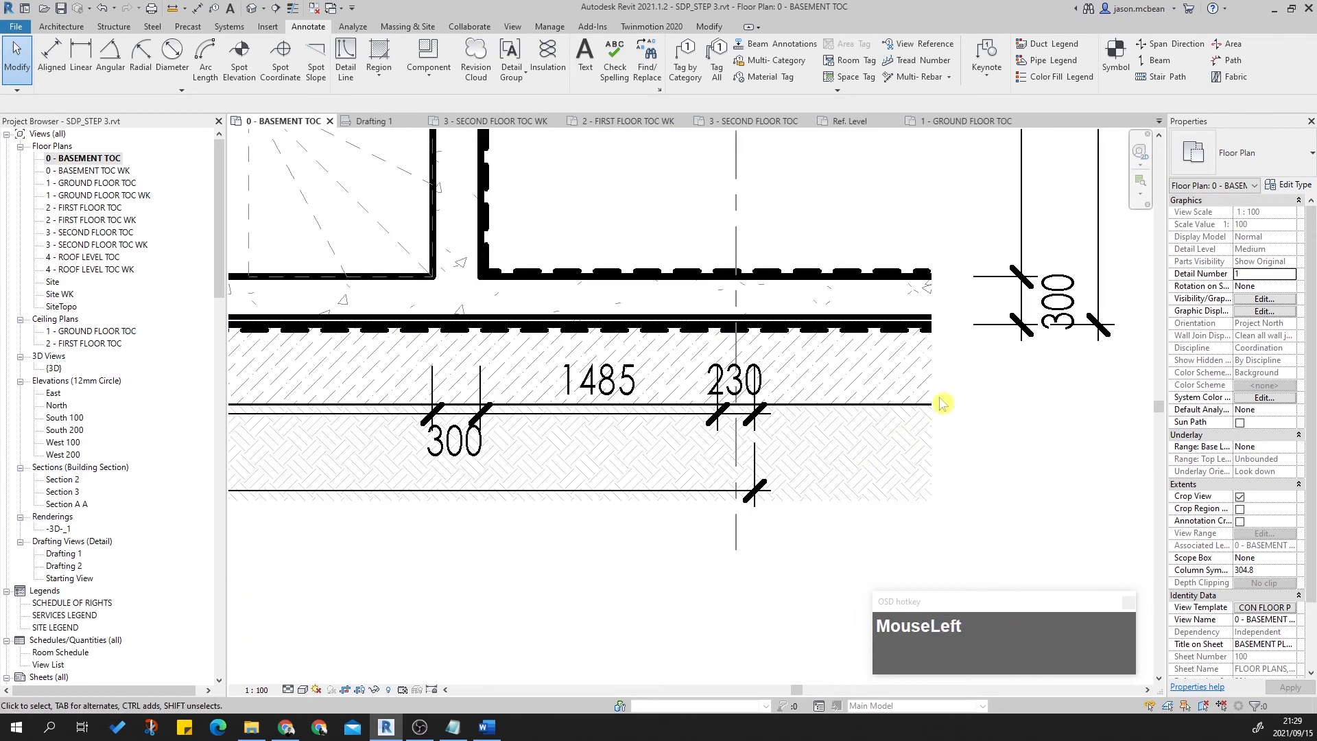
{"action": "scroll", "coordinate": [943, 404], "scroll_direction": "down", "scroll_amount": 3}
{"action": "middle_click_drag", "start_coordinate": [487, 360], "coordinate": [1026, 451]}
{"action": "scroll", "coordinate": [972, 430], "scroll_direction": "down", "scroll_amount": 2}
{"action": "key", "text": "Escape"}
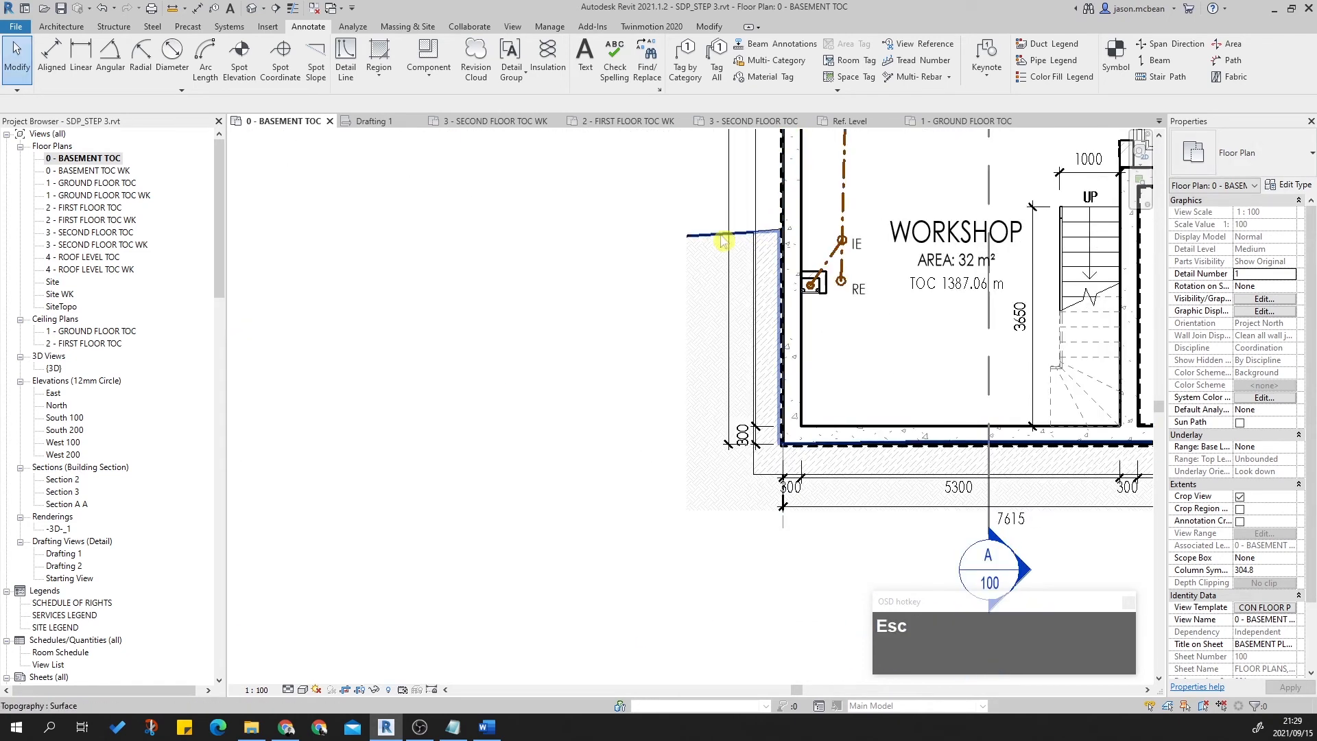
{"action": "left_click", "coordinate": [723, 241]}
{"action": "scroll", "coordinate": [716, 244], "scroll_direction": "down", "scroll_amount": 2}
{"action": "left_click", "coordinate": [597, 356]}
{"action": "scroll", "coordinate": [1074, 381], "scroll_direction": "up", "scroll_amount": 1}
{"action": "scroll", "coordinate": [871, 334], "scroll_direction": "up", "scroll_amount": 2}
{"action": "scroll", "coordinate": [754, 339], "scroll_direction": "up", "scroll_amount": 2}
{"action": "scroll", "coordinate": [954, 339], "scroll_direction": "down", "scroll_amount": 2}
{"action": "scroll", "coordinate": [953, 339], "scroll_direction": "up", "scroll_amount": 2}
{"action": "scroll", "coordinate": [640, 350], "scroll_direction": "up", "scroll_amount": 2}
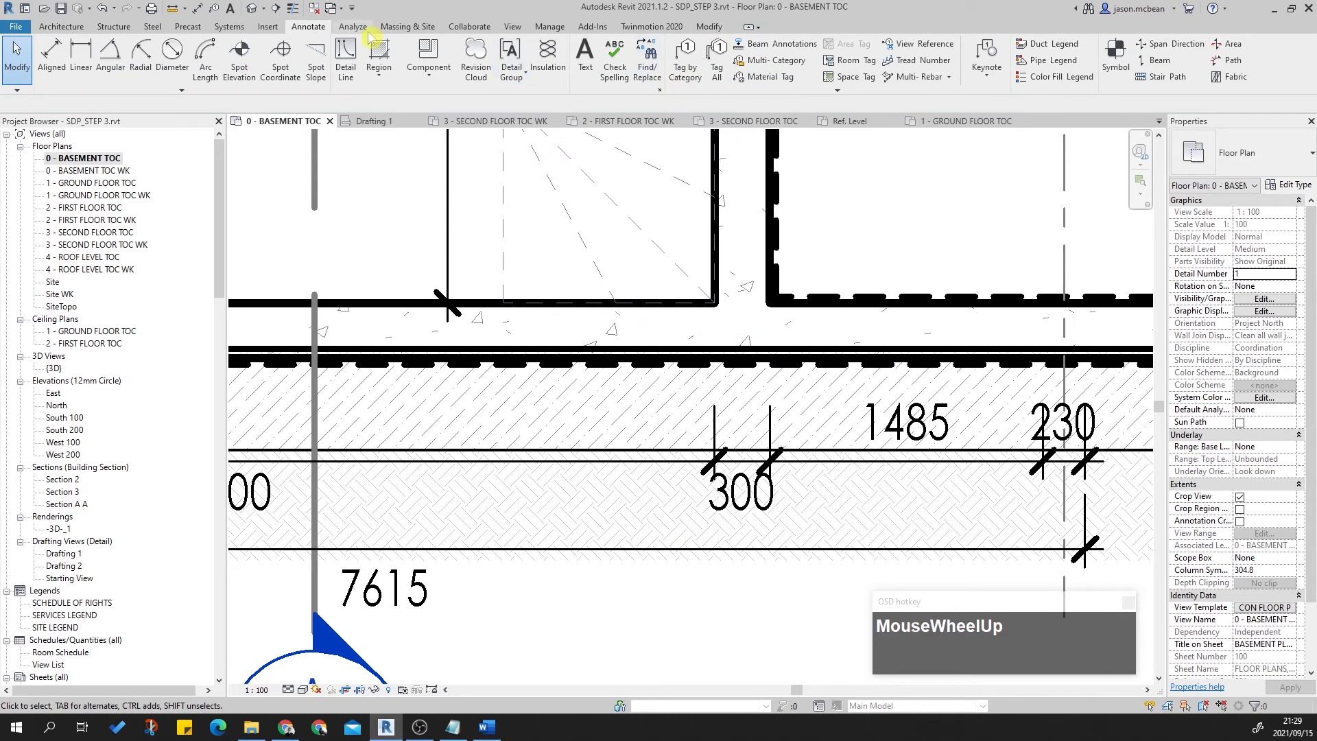
Try to hide the ground surface line along the workshop's lower wall using Linework with the <Invisible lines> style.
{"action": "left_click", "coordinate": [709, 27]}
{"action": "left_click", "coordinate": [414, 62]}
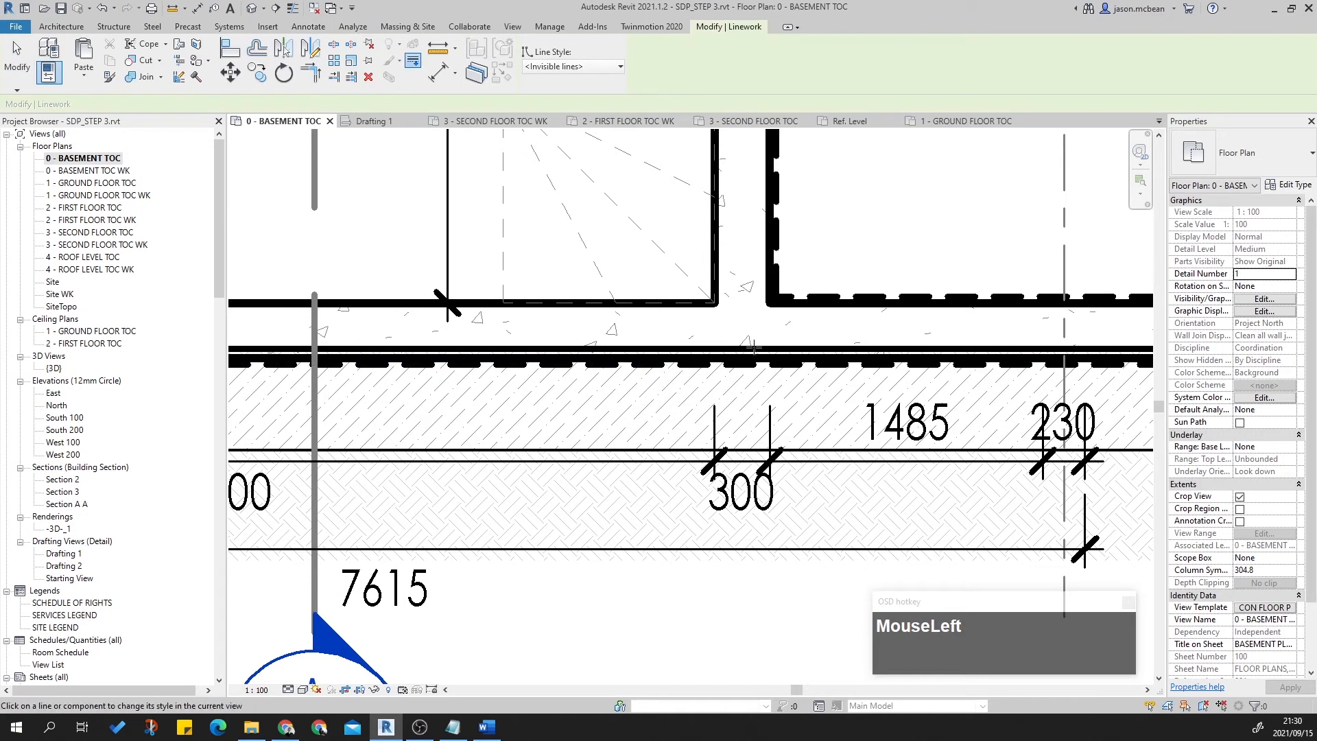
{"action": "scroll", "coordinate": [740, 348], "scroll_direction": "down", "scroll_amount": 3}
{"action": "scroll", "coordinate": [999, 350], "scroll_direction": "up", "scroll_amount": 5}
{"action": "left_click", "coordinate": [1043, 357]}
{"action": "scroll", "coordinate": [1045, 364], "scroll_direction": "down", "scroll_amount": 3}
{"action": "key", "text": "Escape"}
{"action": "left_click", "coordinate": [1060, 360]}
{"action": "scroll", "coordinate": [1082, 376], "scroll_direction": "down", "scroll_amount": 1}
{"action": "key", "text": "Escape"}
{"action": "left_click", "coordinate": [1072, 440]}
{"action": "key", "text": "Escape"}
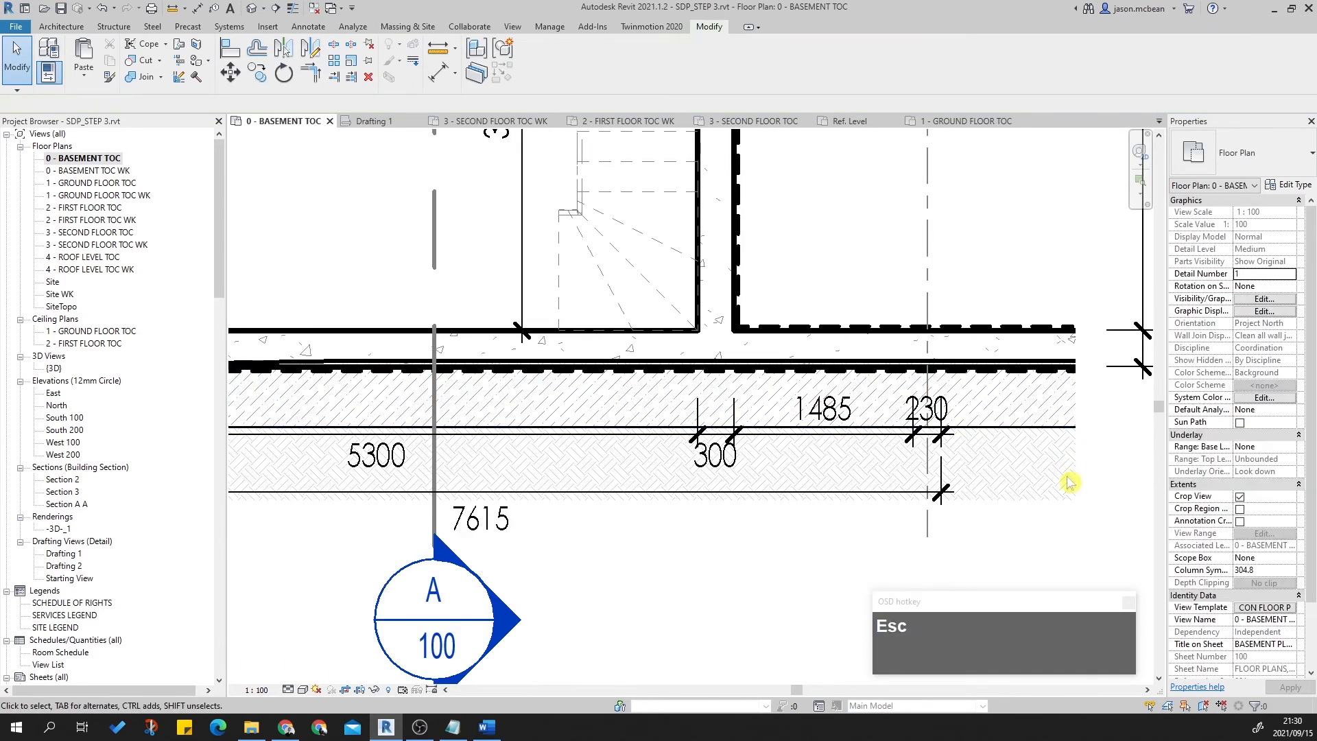
{"action": "key", "text": "Tab"}
{"action": "scroll", "coordinate": [1073, 443], "scroll_direction": "down", "scroll_amount": 2}
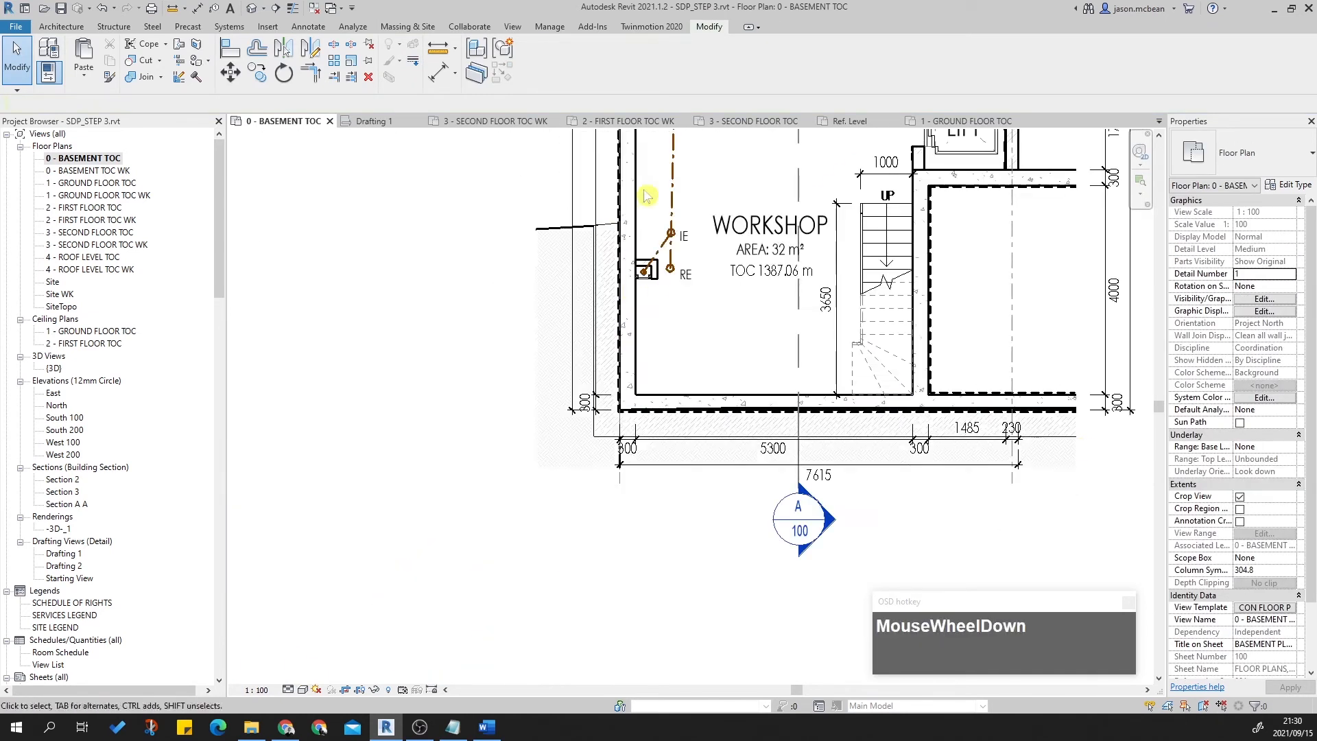
{"action": "scroll", "coordinate": [566, 238], "scroll_direction": "up", "scroll_amount": 2}
{"action": "left_click", "coordinate": [538, 249]}
{"action": "scroll", "coordinate": [994, 435], "scroll_direction": "up", "scroll_amount": 2}
{"action": "scroll", "coordinate": [970, 402], "scroll_direction": "down", "scroll_amount": 3}
{"action": "middle_click_drag", "start_coordinate": [970, 402], "coordinate": [961, 461]}
{"action": "scroll", "coordinate": [969, 526], "scroll_direction": "up", "scroll_amount": 1}
{"action": "scroll", "coordinate": [969, 527], "scroll_direction": "up", "scroll_amount": 1}
{"action": "scroll", "coordinate": [945, 525], "scroll_direction": "down", "scroll_amount": 1}
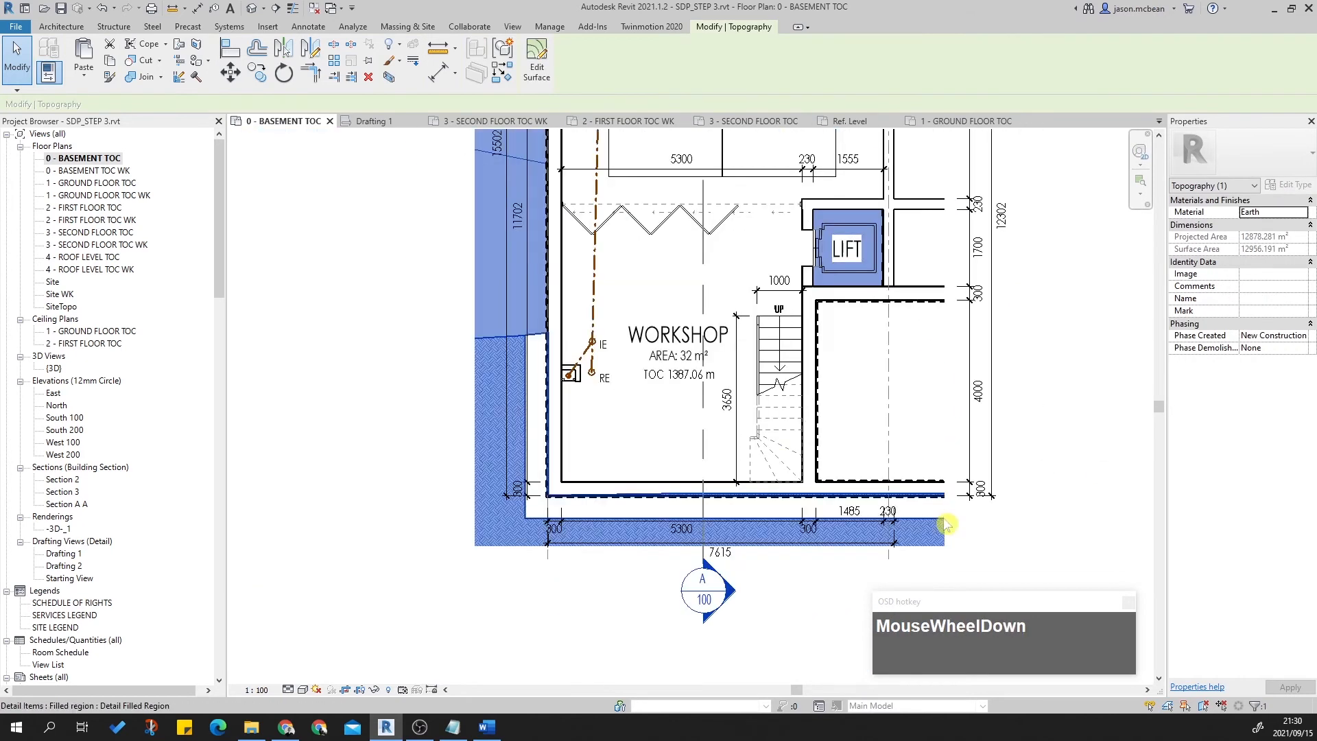
{"action": "left_click", "coordinate": [537, 63]}
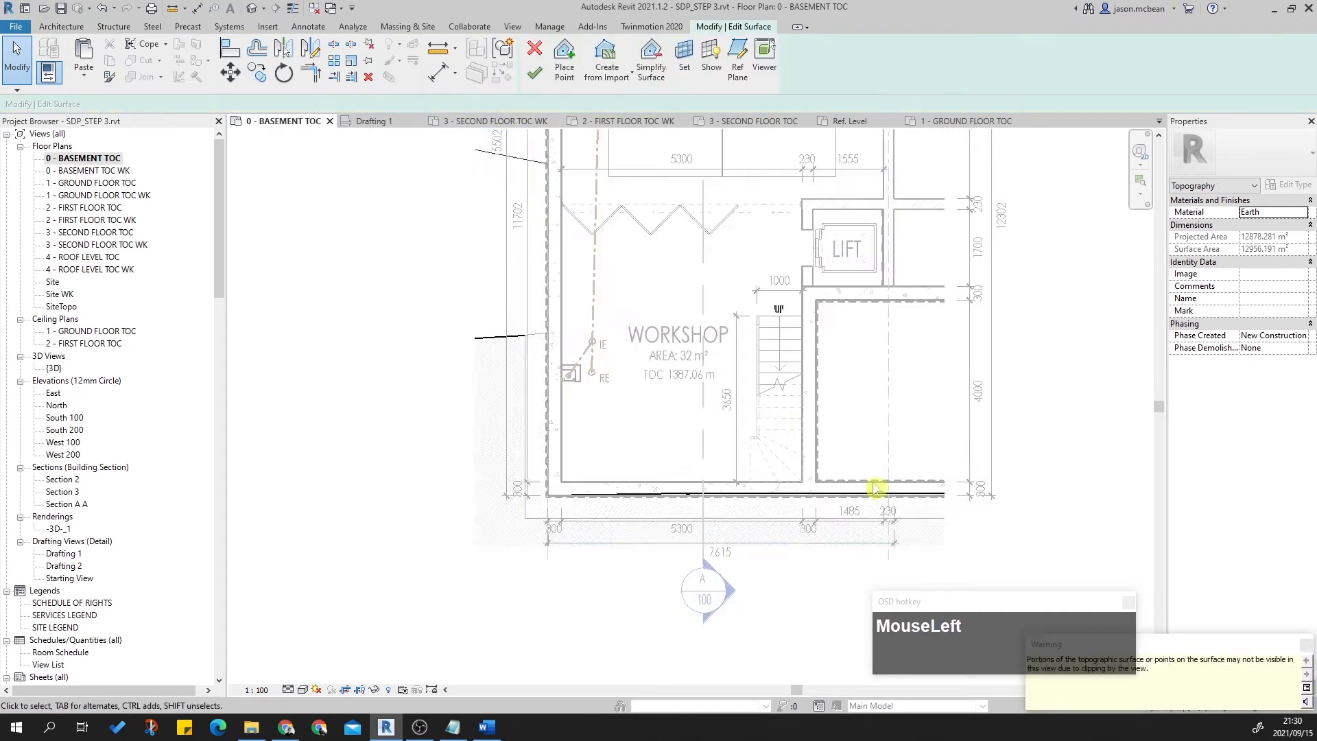
{"action": "scroll", "coordinate": [700, 461], "scroll_direction": "up", "scroll_amount": 1}
{"action": "scroll", "coordinate": [618, 417], "scroll_direction": "down", "scroll_amount": 2}
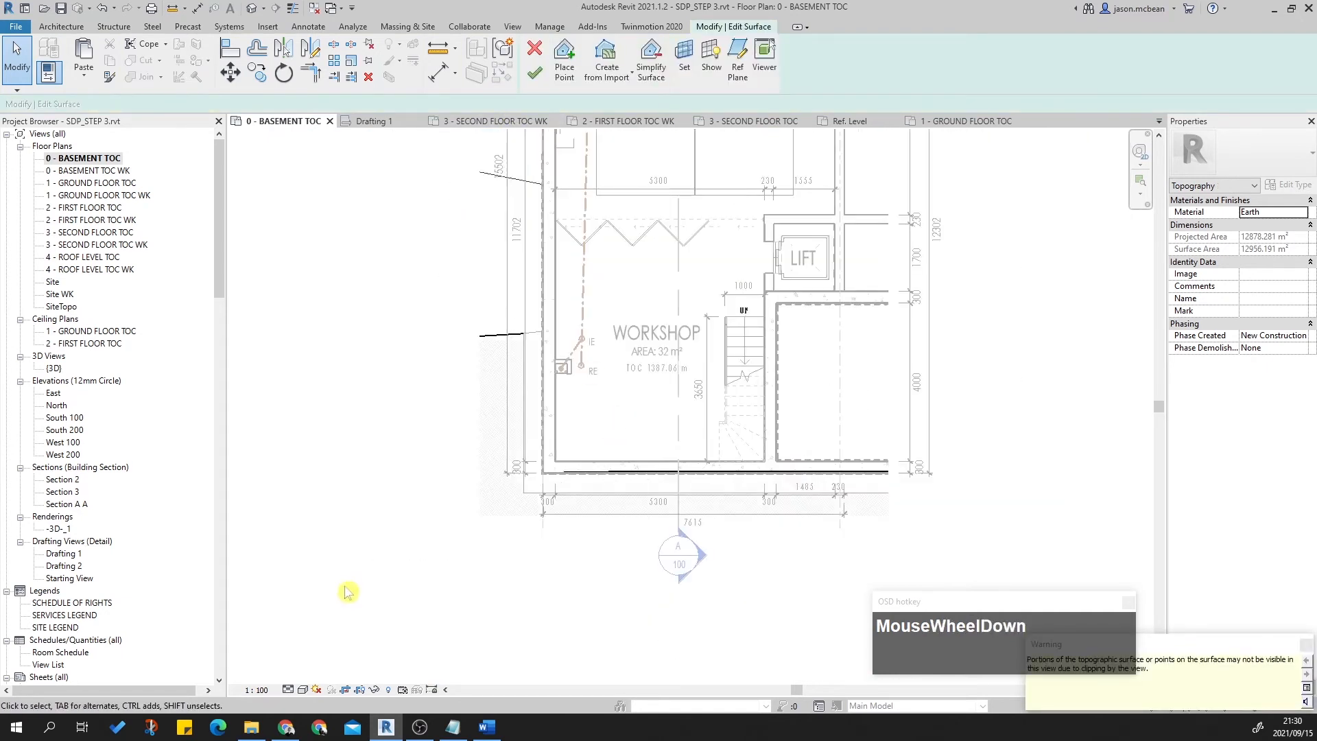
{"action": "left_click", "coordinate": [304, 690]}
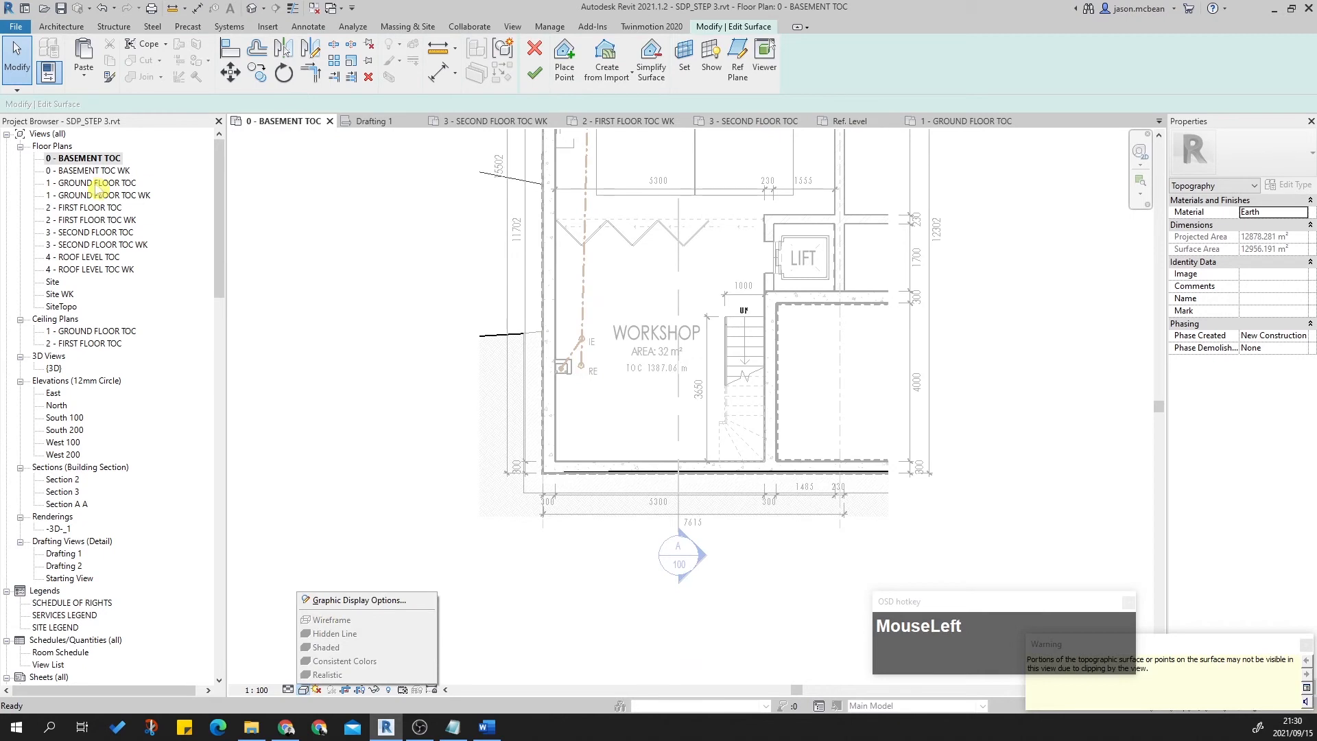
{"action": "double_click", "coordinate": [93, 171]}
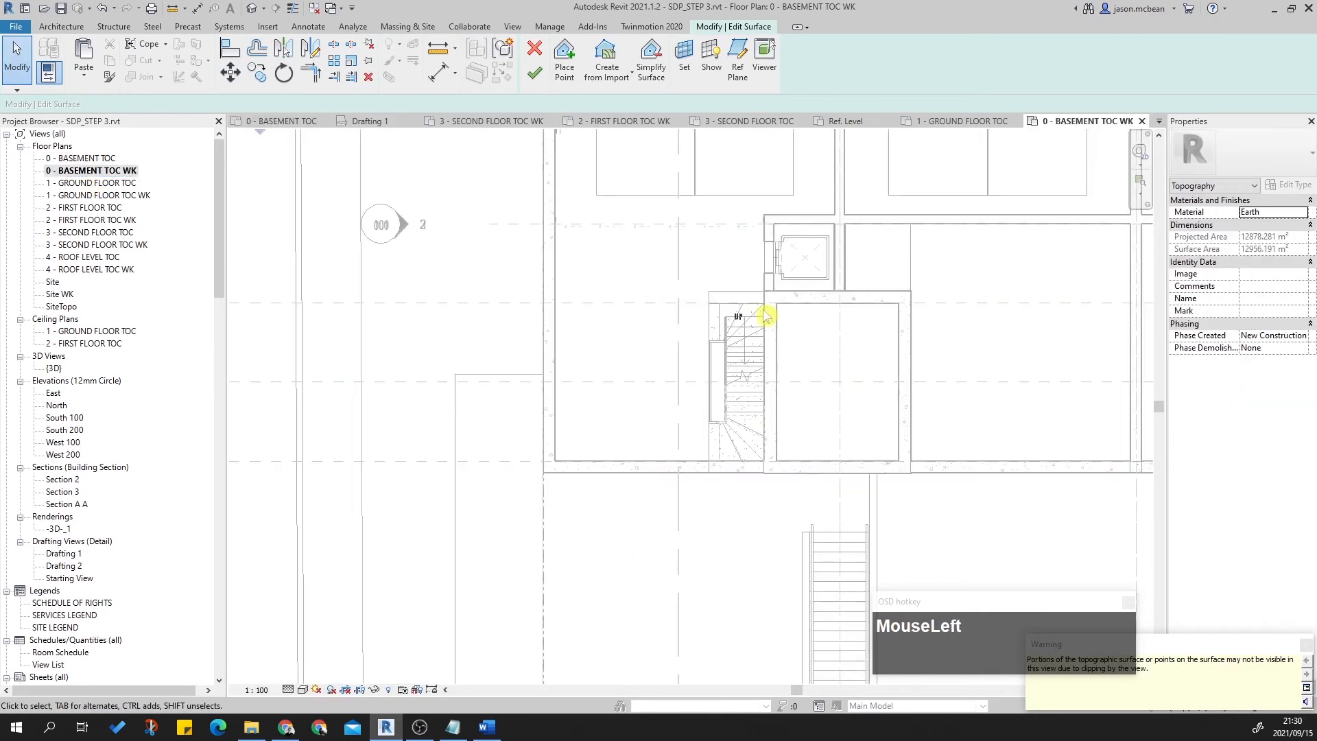
{"action": "scroll", "coordinate": [334, 320], "scroll_direction": "down", "scroll_amount": 3}
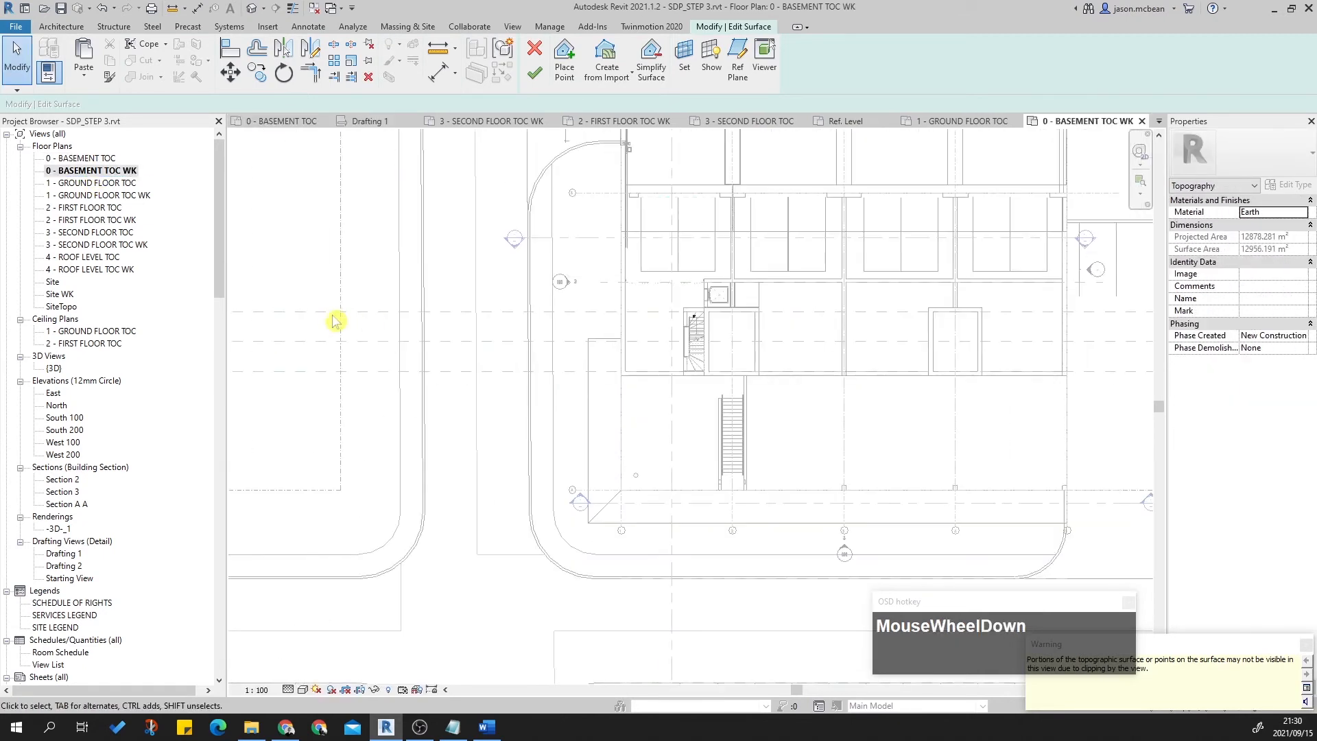
{"action": "double_click", "coordinate": [60, 294]}
{"action": "scroll", "coordinate": [665, 473], "scroll_direction": "up", "scroll_amount": 3}
{"action": "scroll", "coordinate": [665, 473], "scroll_direction": "up", "scroll_amount": 3}
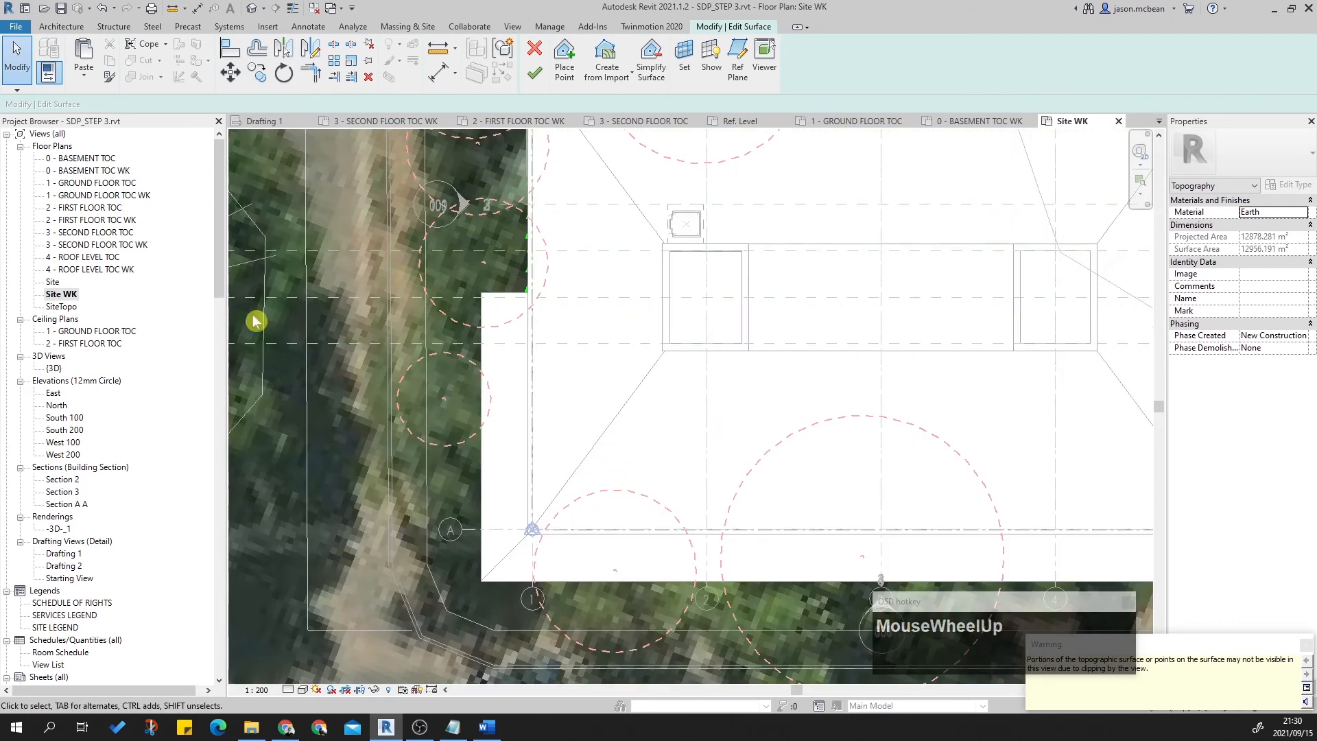
{"action": "double_click", "coordinate": [86, 171]}
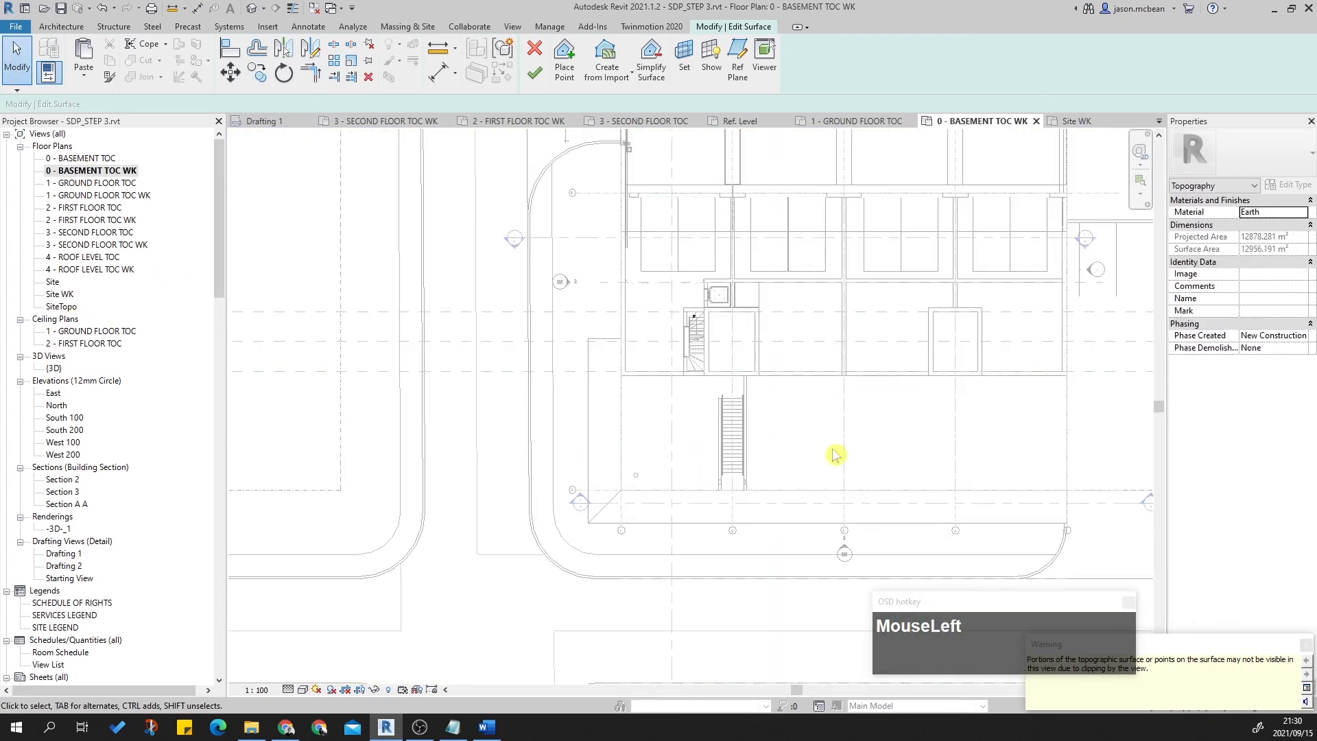
{"action": "key", "text": "Escape"}
{"action": "left_click", "coordinate": [542, 67]}
{"action": "key", "text": "Escape"}
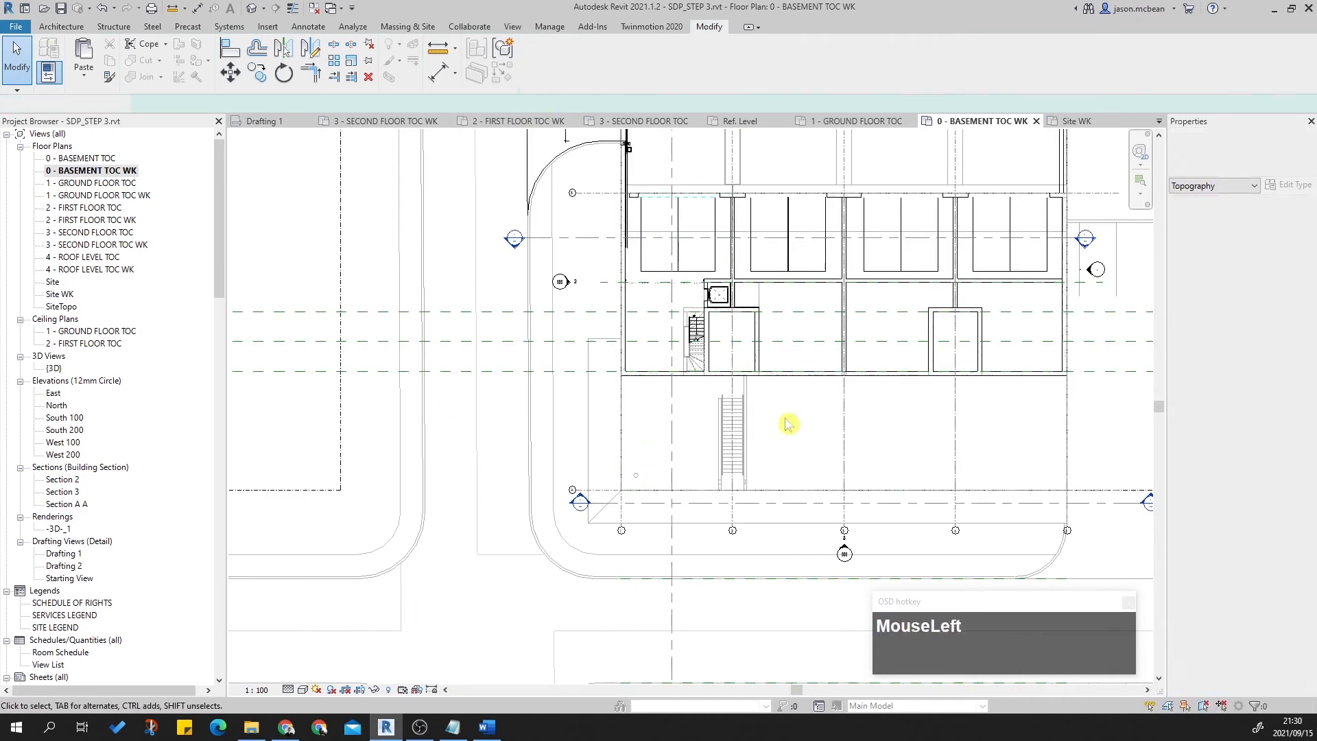
{"action": "scroll", "coordinate": [507, 398], "scroll_direction": "down", "scroll_amount": 3}
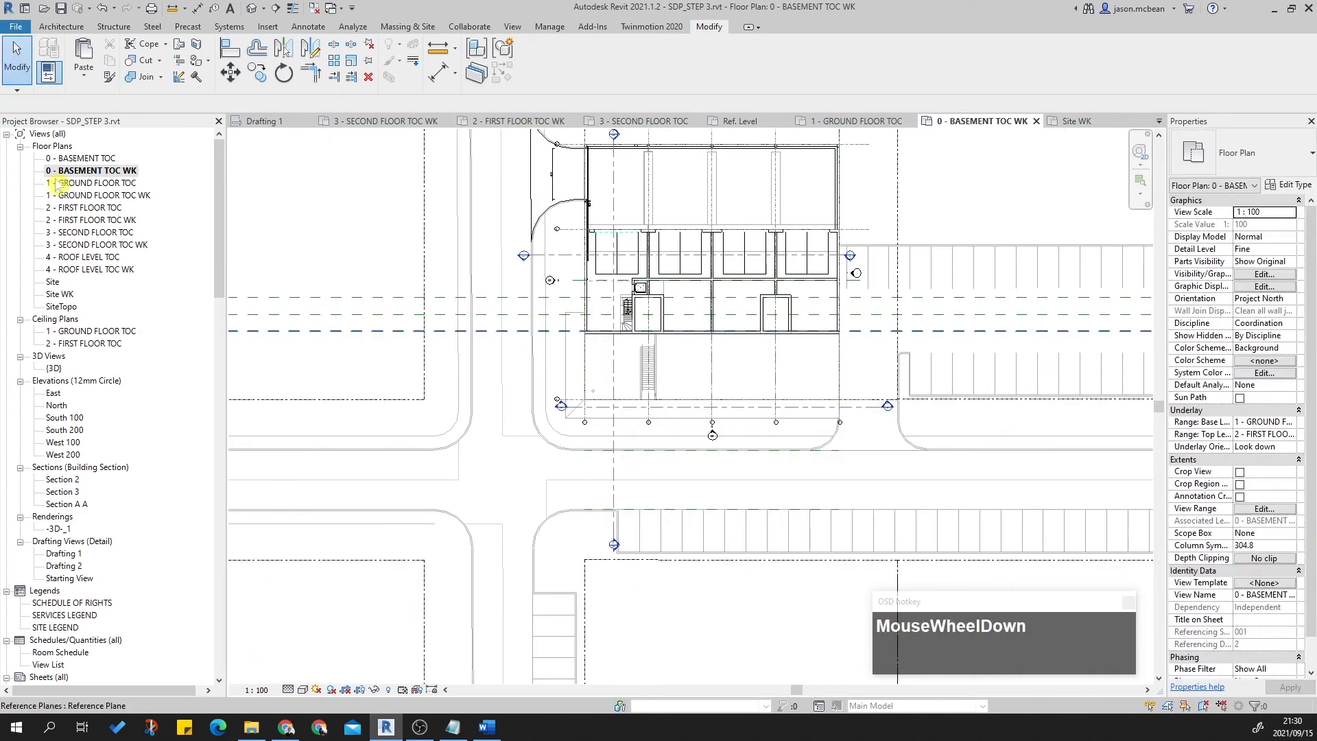
{"action": "double_click", "coordinate": [78, 159]}
Examine the filled region around the workshop walls and where its sloping end meets the ground surface line.
{"action": "scroll", "coordinate": [775, 446], "scroll_direction": "up", "scroll_amount": 2}
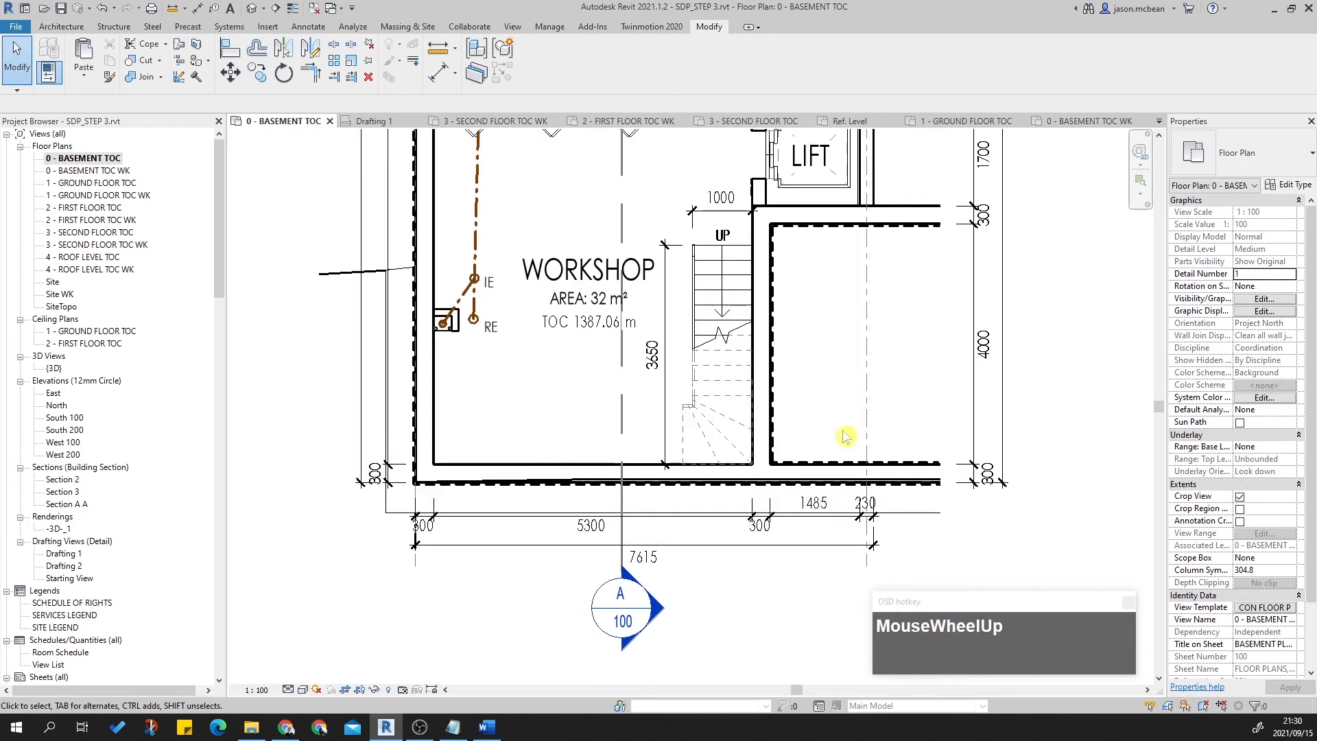
{"action": "key", "text": "Escape"}
{"action": "scroll", "coordinate": [830, 515], "scroll_direction": "down", "scroll_amount": 2}
{"action": "scroll", "coordinate": [873, 500], "scroll_direction": "up", "scroll_amount": 2}
{"action": "scroll", "coordinate": [919, 466], "scroll_direction": "down", "scroll_amount": 1}
{"action": "scroll", "coordinate": [585, 453], "scroll_direction": "up", "scroll_amount": 2}
{"action": "scroll", "coordinate": [524, 441], "scroll_direction": "up", "scroll_amount": 1}
{"action": "key", "text": "Escape"}
{"action": "scroll", "coordinate": [528, 446], "scroll_direction": "down", "scroll_amount": 1}
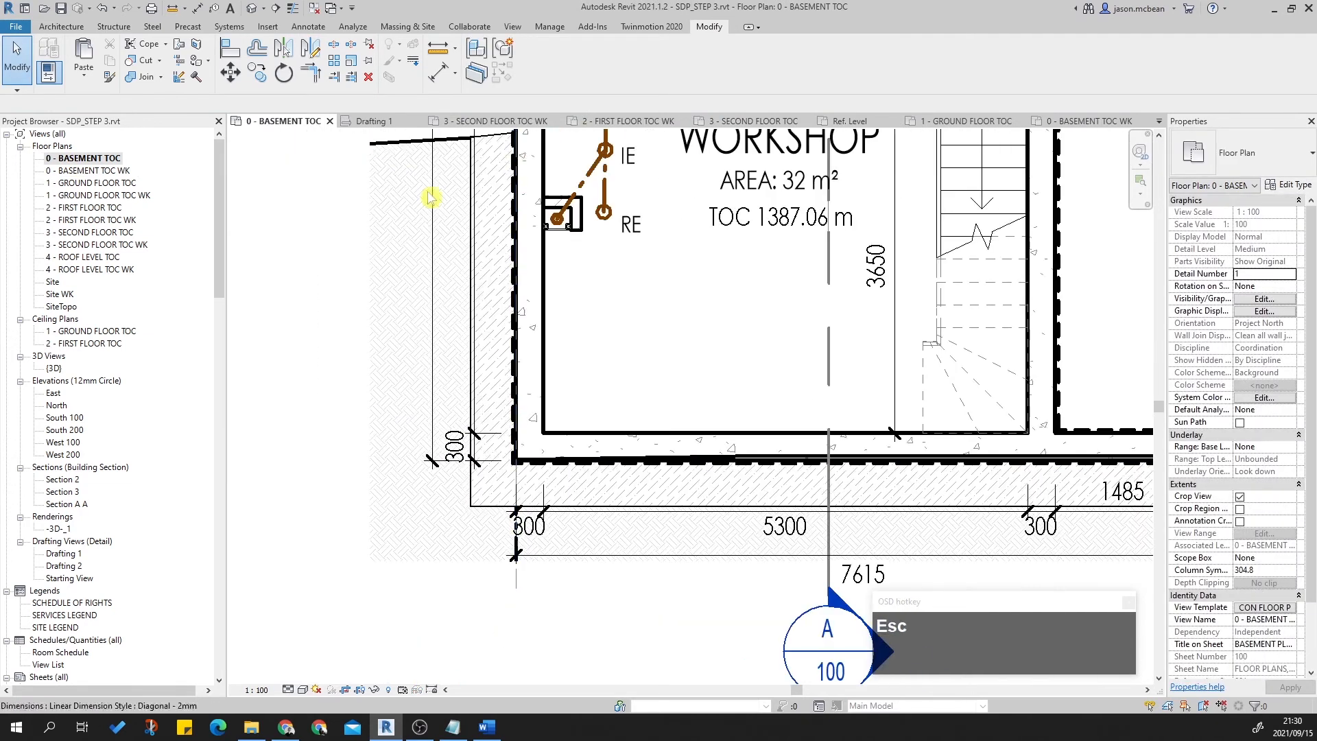
{"action": "left_click", "coordinate": [400, 158]}
{"action": "scroll", "coordinate": [782, 205], "scroll_direction": "down", "scroll_amount": 2}
{"action": "middle_click_drag", "start_coordinate": [782, 206], "coordinate": [522, 357]}
{"action": "key", "text": "Escape"}
{"action": "middle_click_drag", "start_coordinate": [440, 294], "coordinate": [455, 411]}
{"action": "scroll", "coordinate": [369, 451], "scroll_direction": "up", "scroll_amount": 3}
{"action": "scroll", "coordinate": [369, 451], "scroll_direction": "up", "scroll_amount": 2}
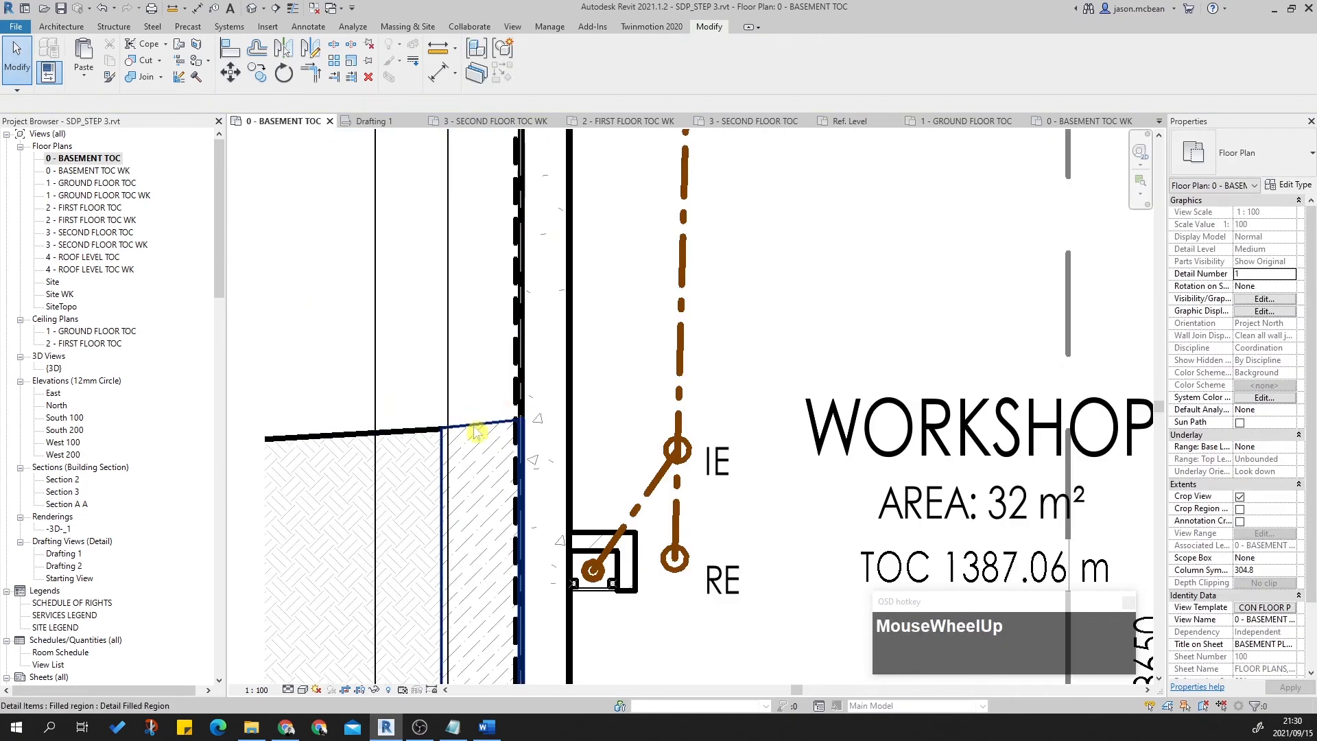
Edit the filled region's boundary, set the sloping end line's style to 5 and finish the boundary.
{"action": "left_click", "coordinate": [473, 429]}
{"action": "left_click", "coordinate": [540, 63]}
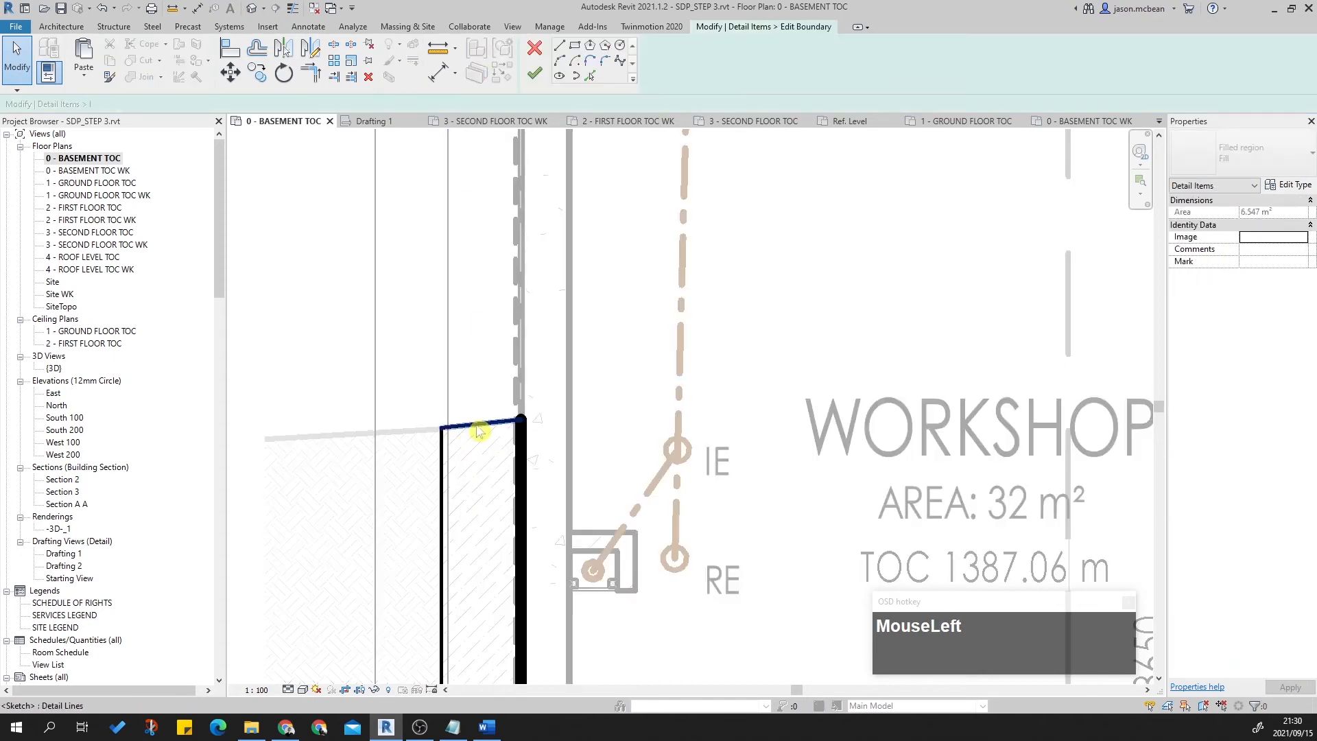
{"action": "left_click", "coordinate": [671, 68]}
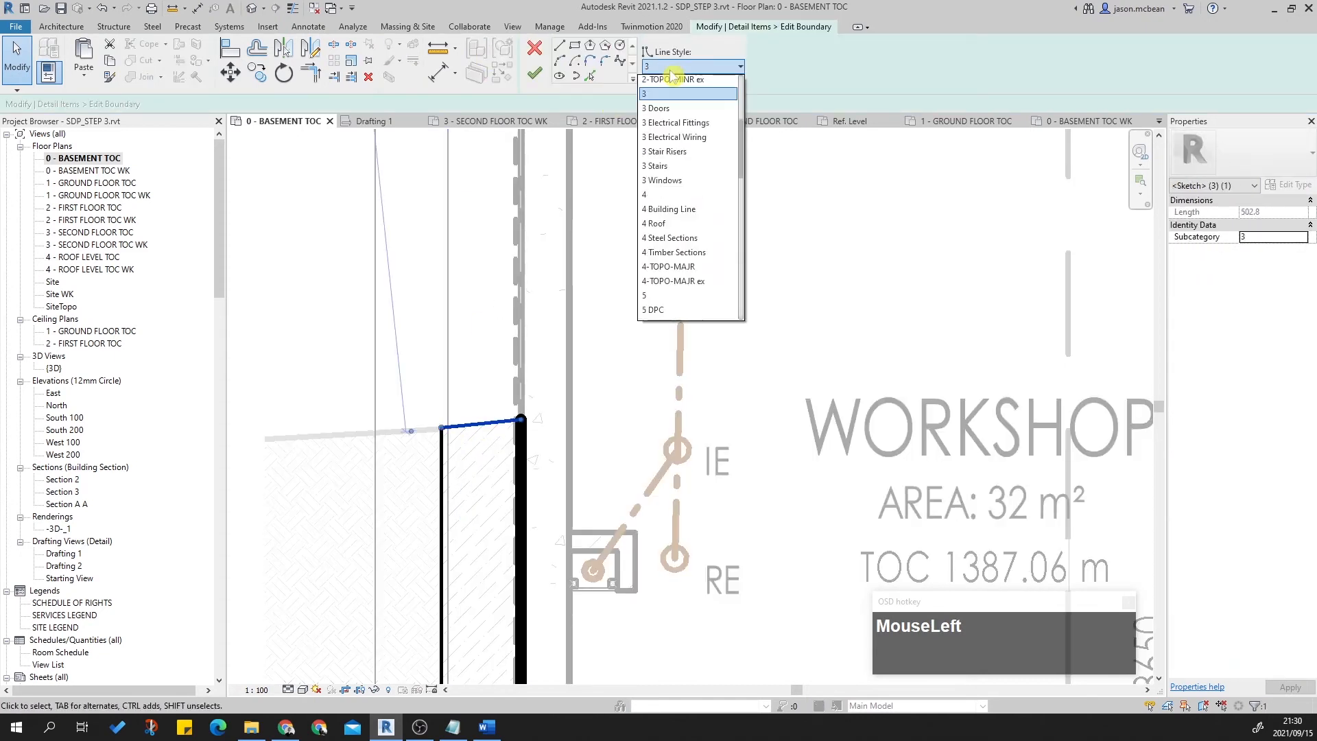
{"action": "key", "text": "6"}
{"action": "left_click", "coordinate": [652, 314]}
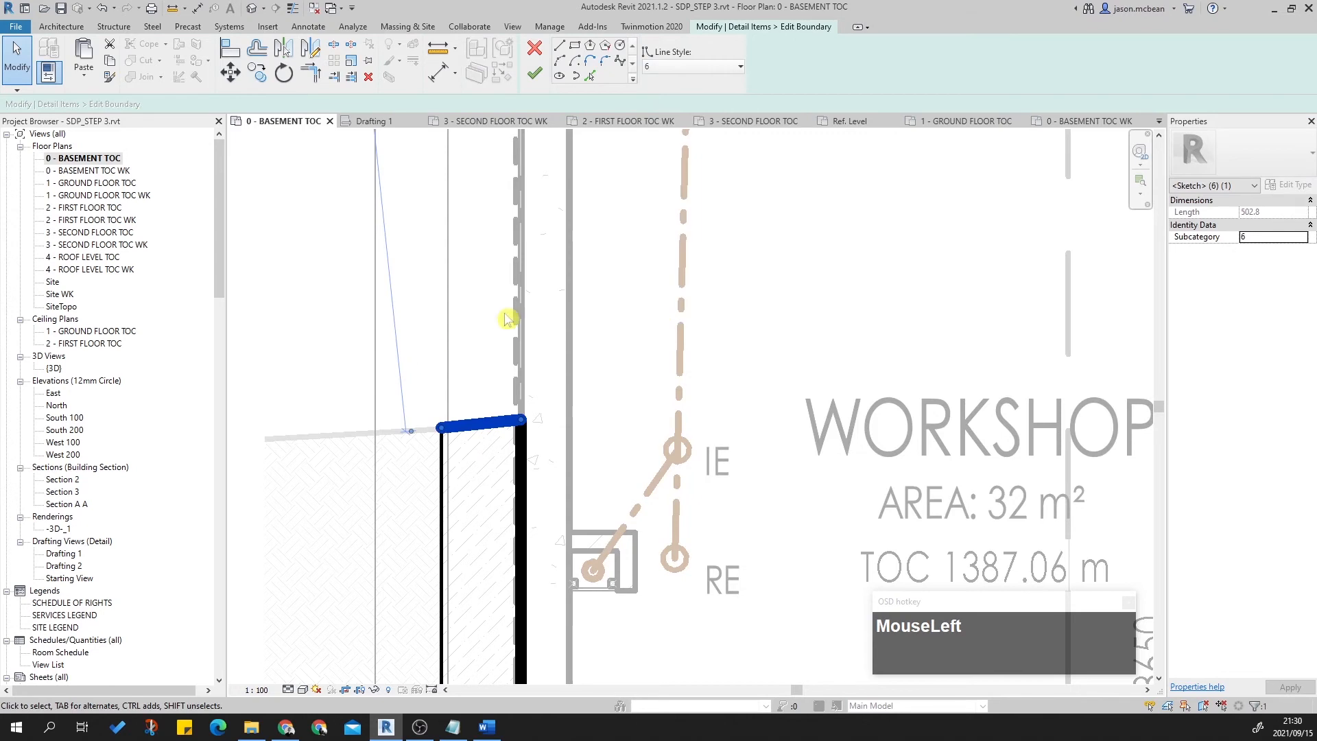
{"action": "left_click", "coordinate": [677, 74]}
{"action": "scroll", "coordinate": [674, 170], "scroll_direction": "up", "scroll_amount": 1}
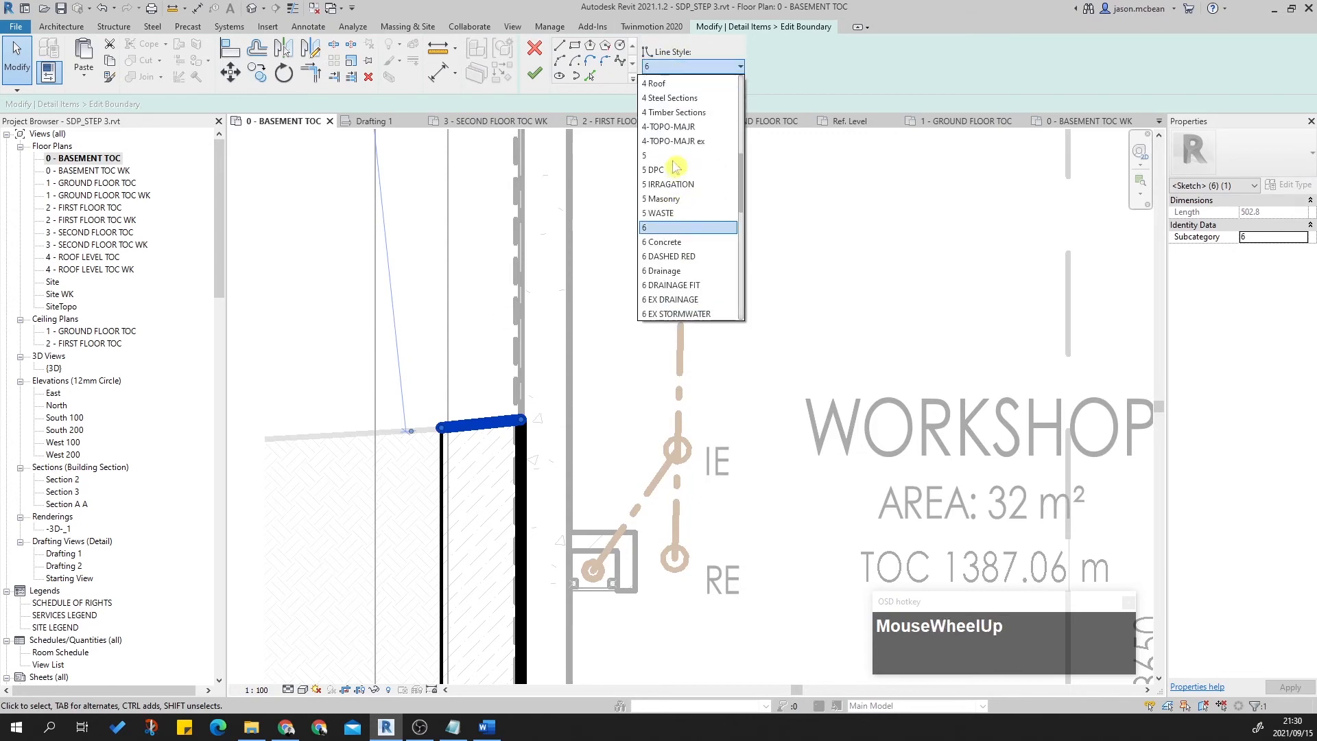
{"action": "left_click", "coordinate": [657, 163]}
{"action": "key", "text": "Escape"}
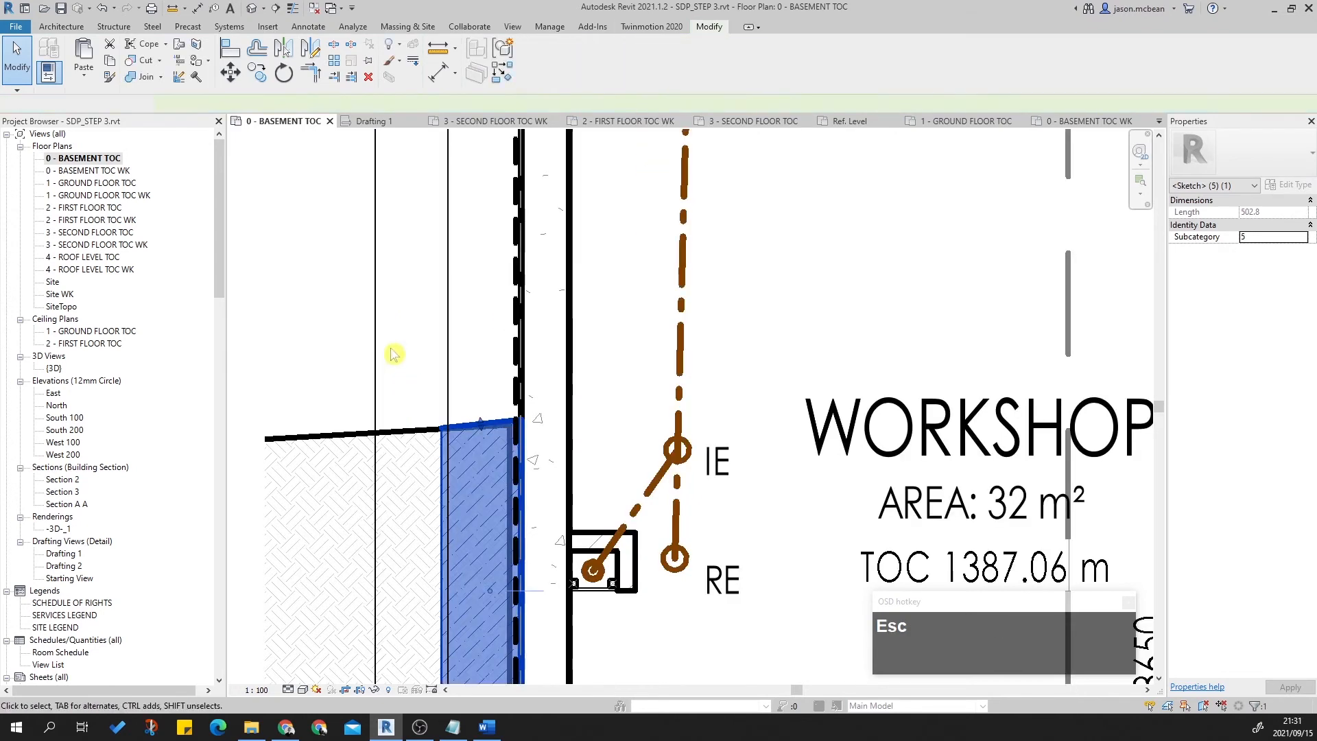
Reopen the filled region's boundary, check how the sloping line meets the ground line, and finish the boundary.
{"action": "scroll", "coordinate": [470, 416], "scroll_direction": "up", "scroll_amount": 3}
{"action": "left_click", "coordinate": [470, 399]}
{"action": "scroll", "coordinate": [473, 405], "scroll_direction": "up", "scroll_amount": 2}
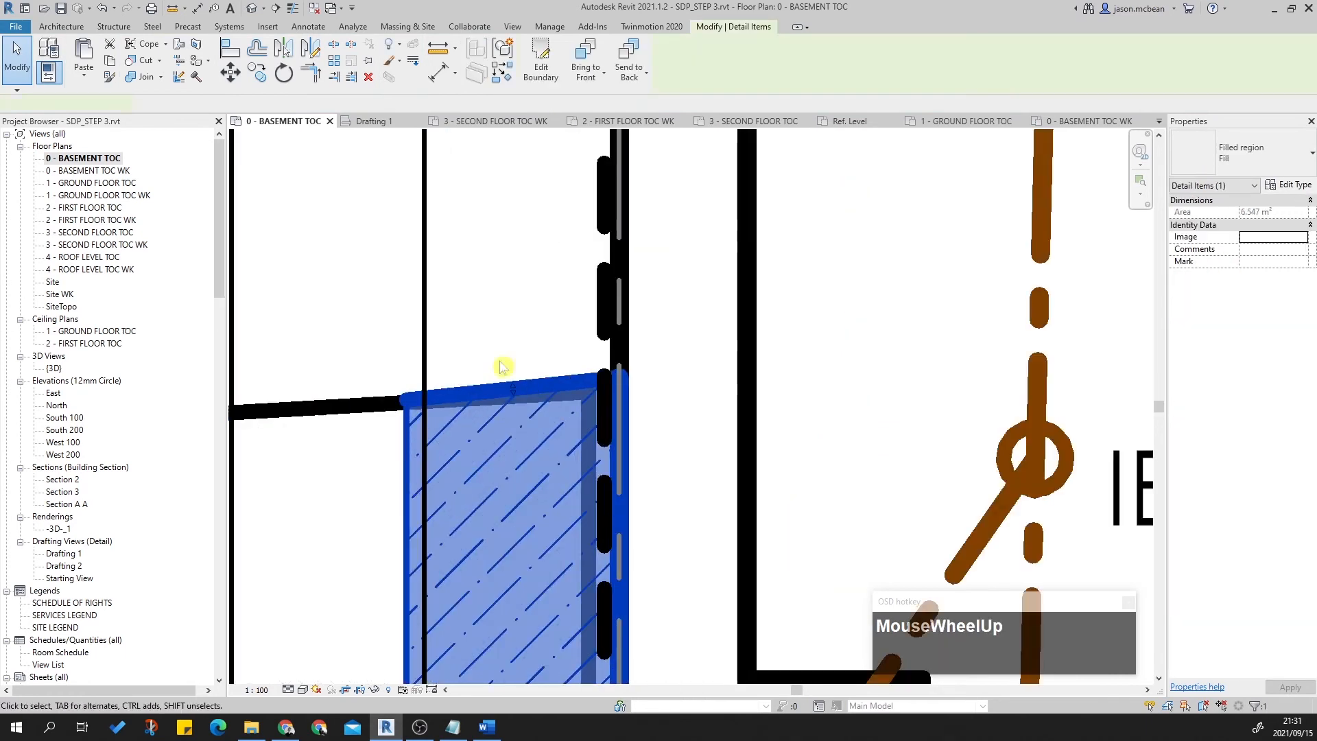
{"action": "double_click", "coordinate": [445, 401]}
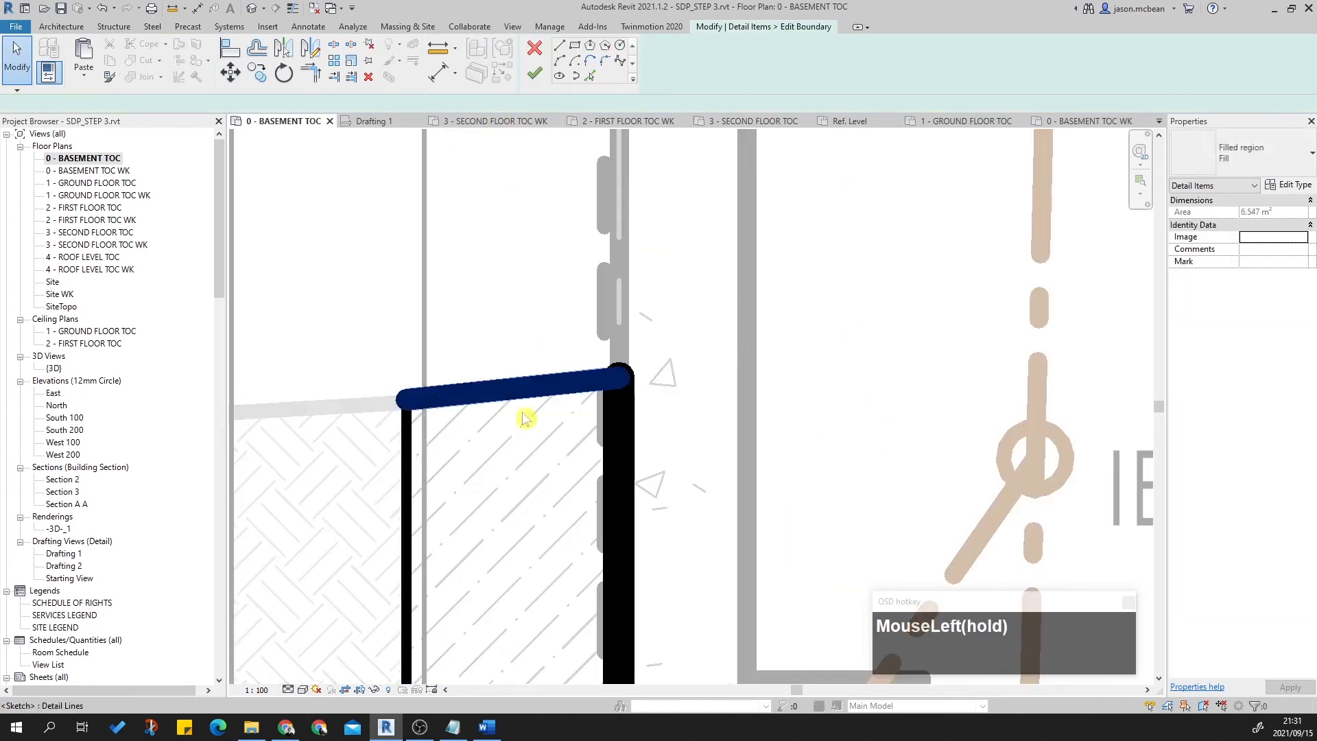
{"action": "left_click", "coordinate": [462, 408]}
{"action": "scroll", "coordinate": [405, 405], "scroll_direction": "up", "scroll_amount": 5}
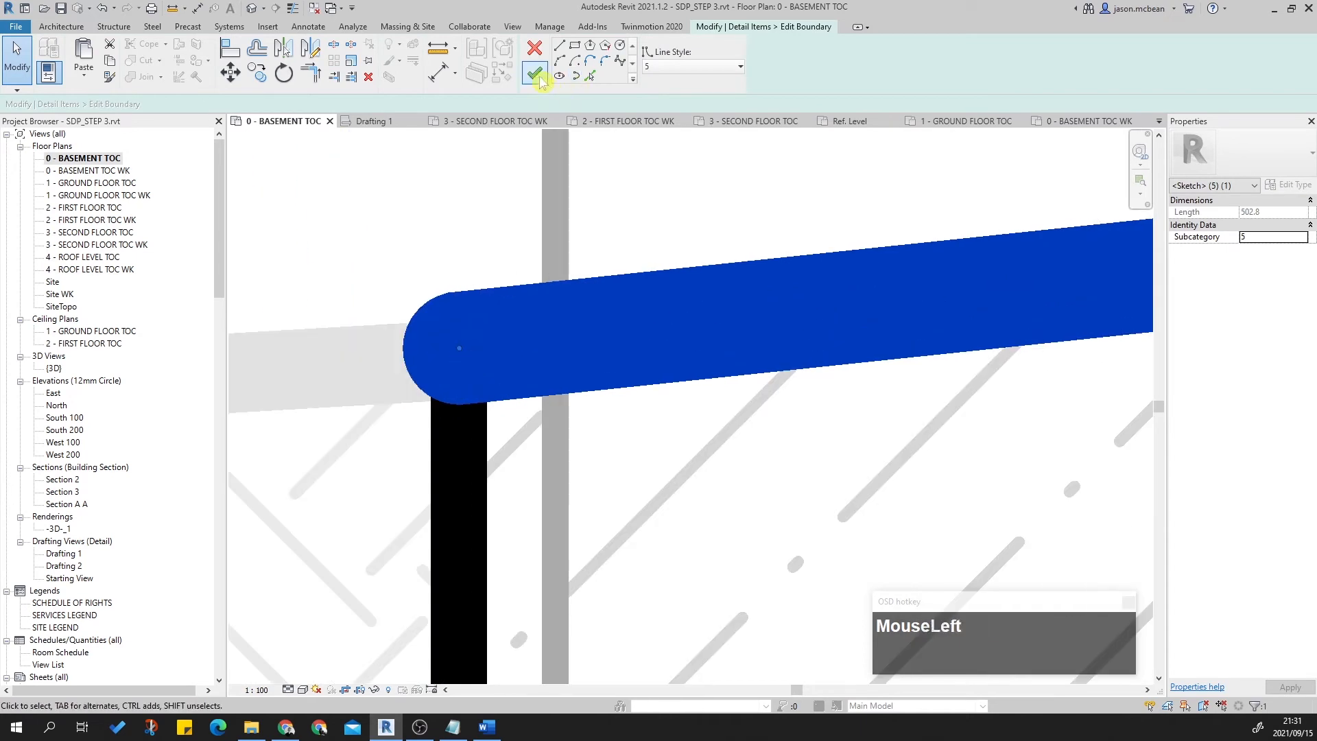
{"action": "left_click", "coordinate": [535, 73]}
Review the basement plan around the parking area, the workshop walls, the lift and the walls of the adjoining enclosed space.
{"action": "scroll", "coordinate": [664, 373], "scroll_direction": "down", "scroll_amount": 6}
{"action": "scroll", "coordinate": [539, 446], "scroll_direction": "down", "scroll_amount": 3}
{"action": "middle_click_drag", "start_coordinate": [535, 621], "coordinate": [460, 398]}
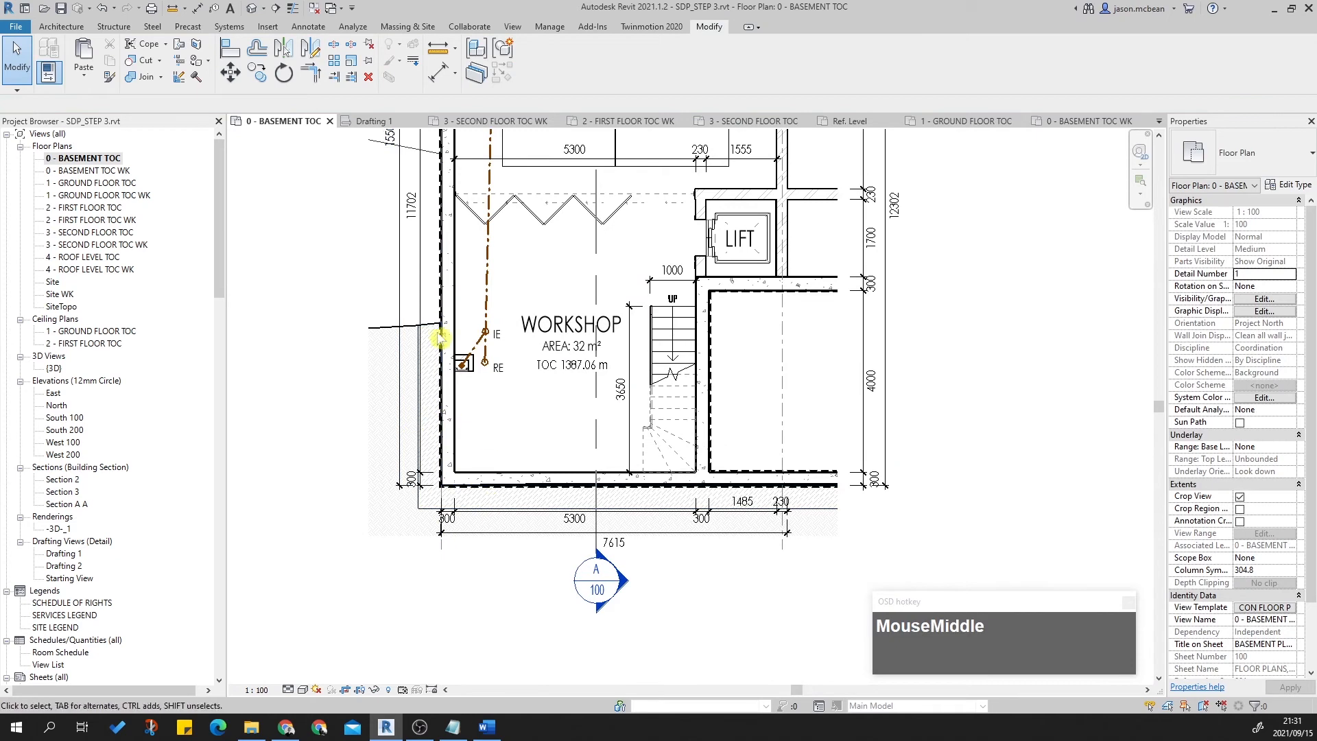
{"action": "middle_click_drag", "start_coordinate": [754, 117], "coordinate": [755, 523]}
{"action": "scroll", "coordinate": [685, 229], "scroll_direction": "down", "scroll_amount": 3}
{"action": "mouse_move", "coordinate": [686, 229]}
{"action": "middle_mouse_down"}
{"action": "mouse_move", "coordinate": [688, 432]}
{"action": "mouse_move", "coordinate": [688, 272]}
{"action": "mouse_move", "coordinate": [674, 245]}
{"action": "middle_mouse_up"}
{"action": "scroll", "coordinate": [618, 457], "scroll_direction": "up", "scroll_amount": 1}
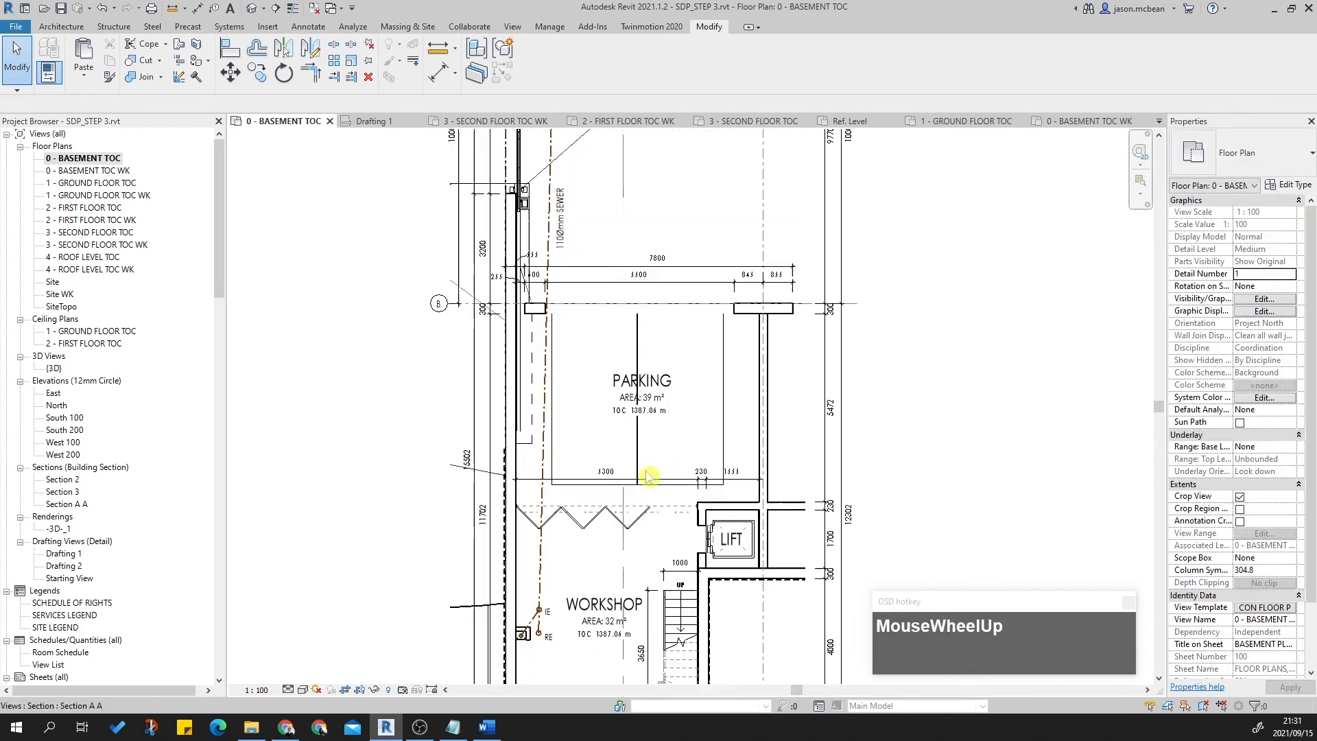
{"action": "middle_click_drag", "start_coordinate": [672, 495], "coordinate": [670, 343]}
{"action": "scroll", "coordinate": [543, 595], "scroll_direction": "up", "scroll_amount": 2}
{"action": "scroll", "coordinate": [571, 436], "scroll_direction": "up", "scroll_amount": 4}
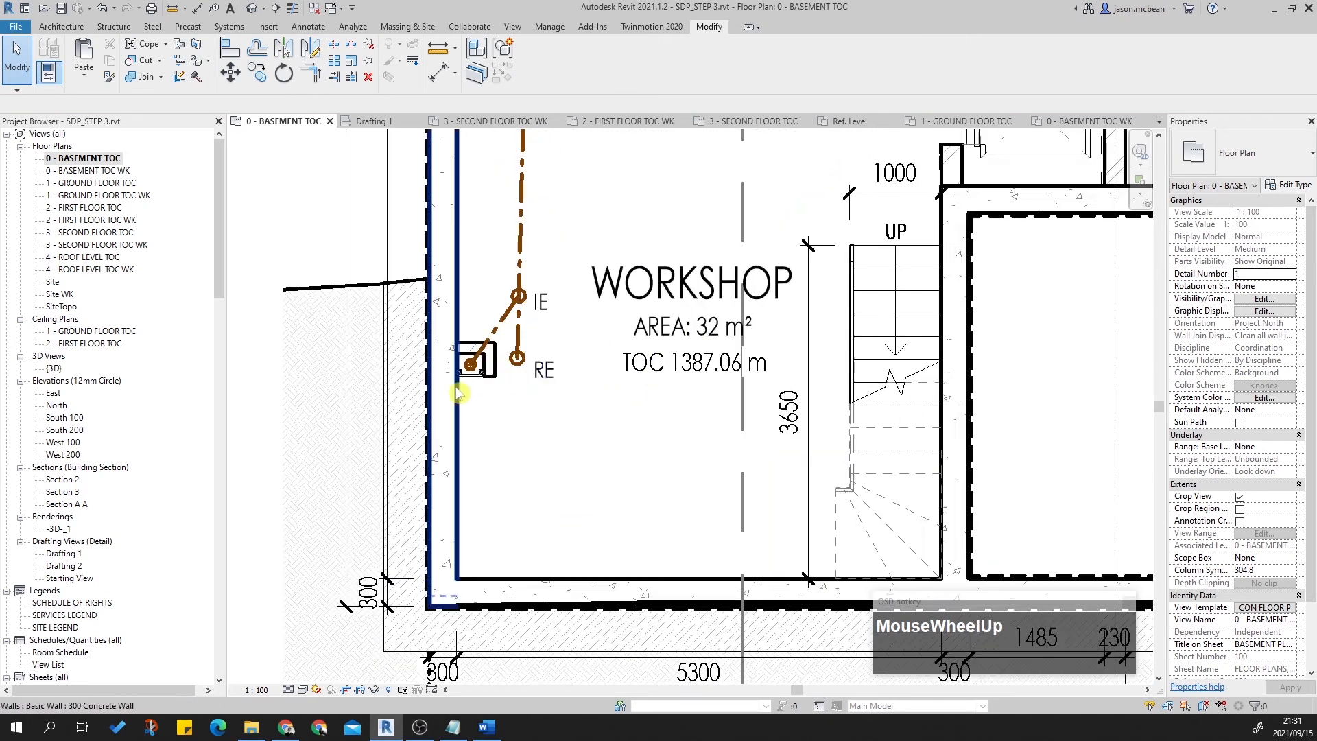
{"action": "scroll", "coordinate": [546, 502], "scroll_direction": "down", "scroll_amount": 4}
{"action": "middle_click_drag", "start_coordinate": [805, 323], "coordinate": [597, 377]}
{"action": "scroll", "coordinate": [596, 378], "scroll_direction": "up", "scroll_amount": 2}
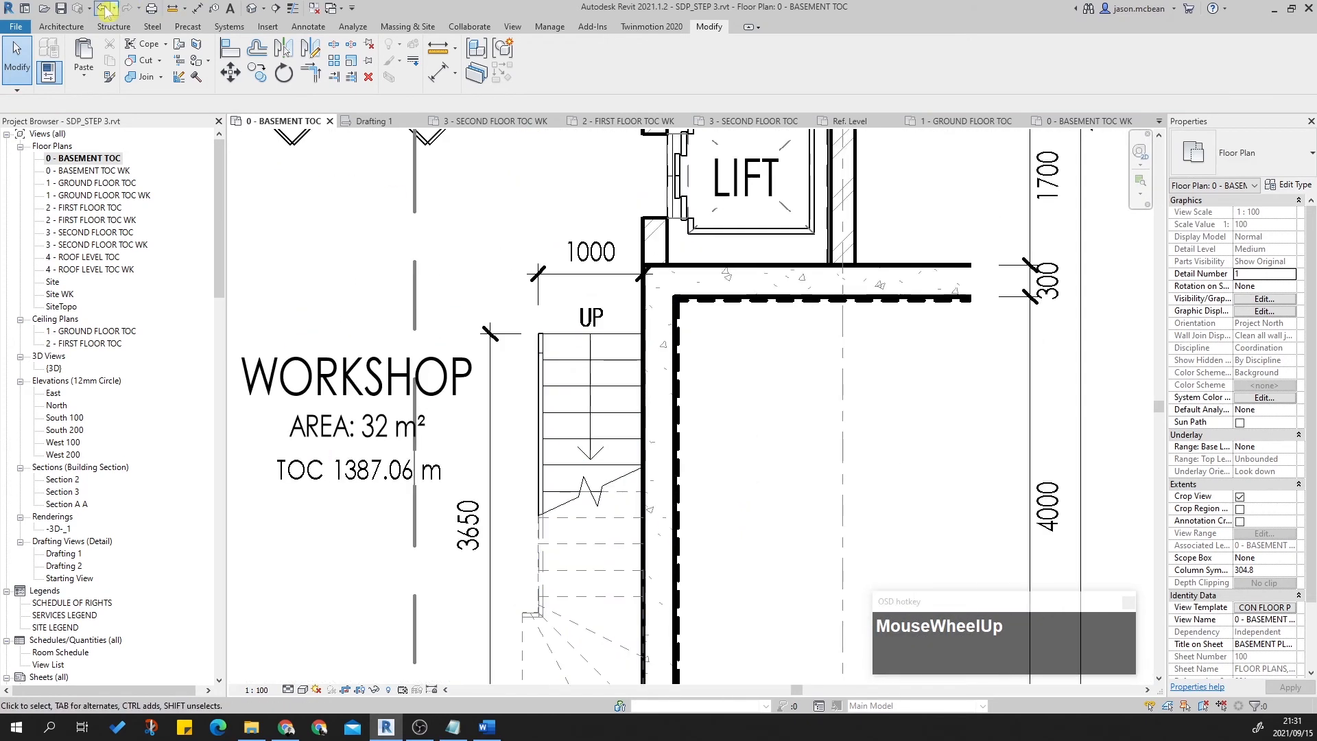
{"action": "left_click", "coordinate": [310, 27]}
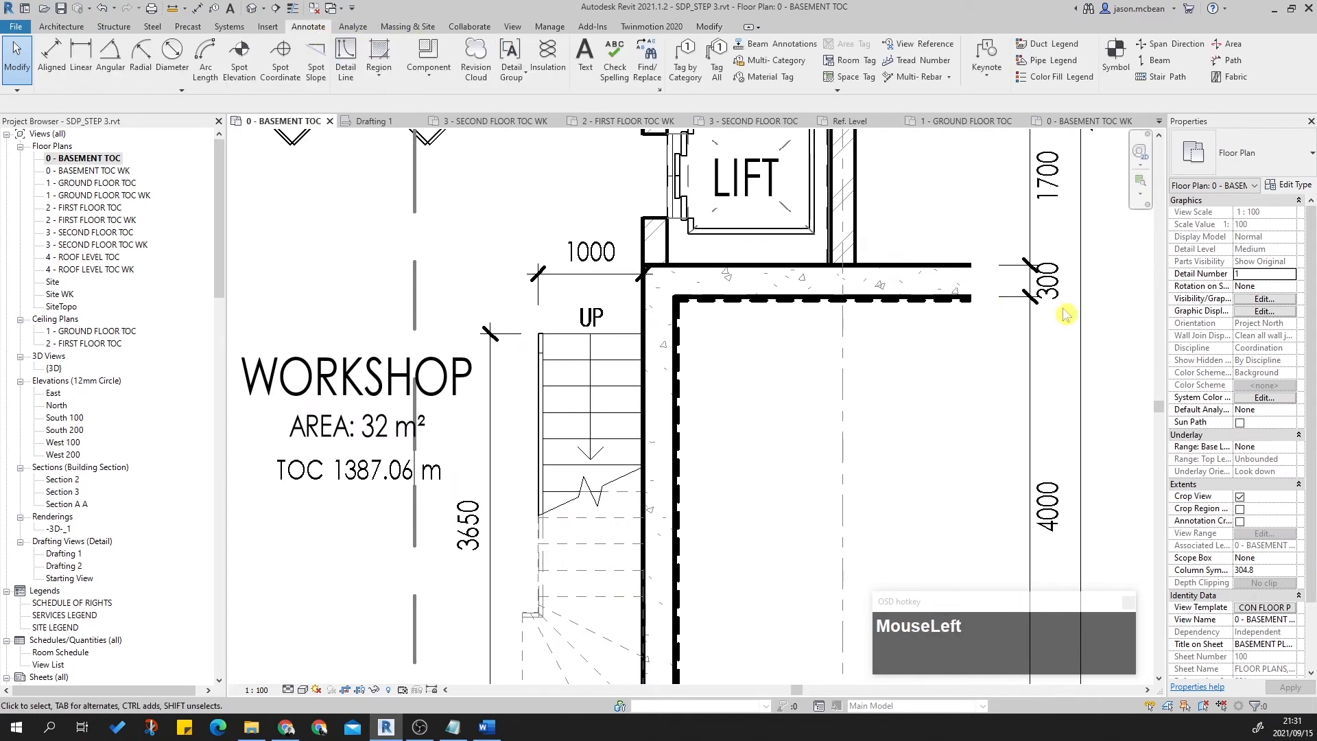
Place tread/riser numbers on the workshop stair, using the Riser tag type with the All display rule.
{"action": "middle_click_drag", "start_coordinate": [736, 426], "coordinate": [853, 421]}
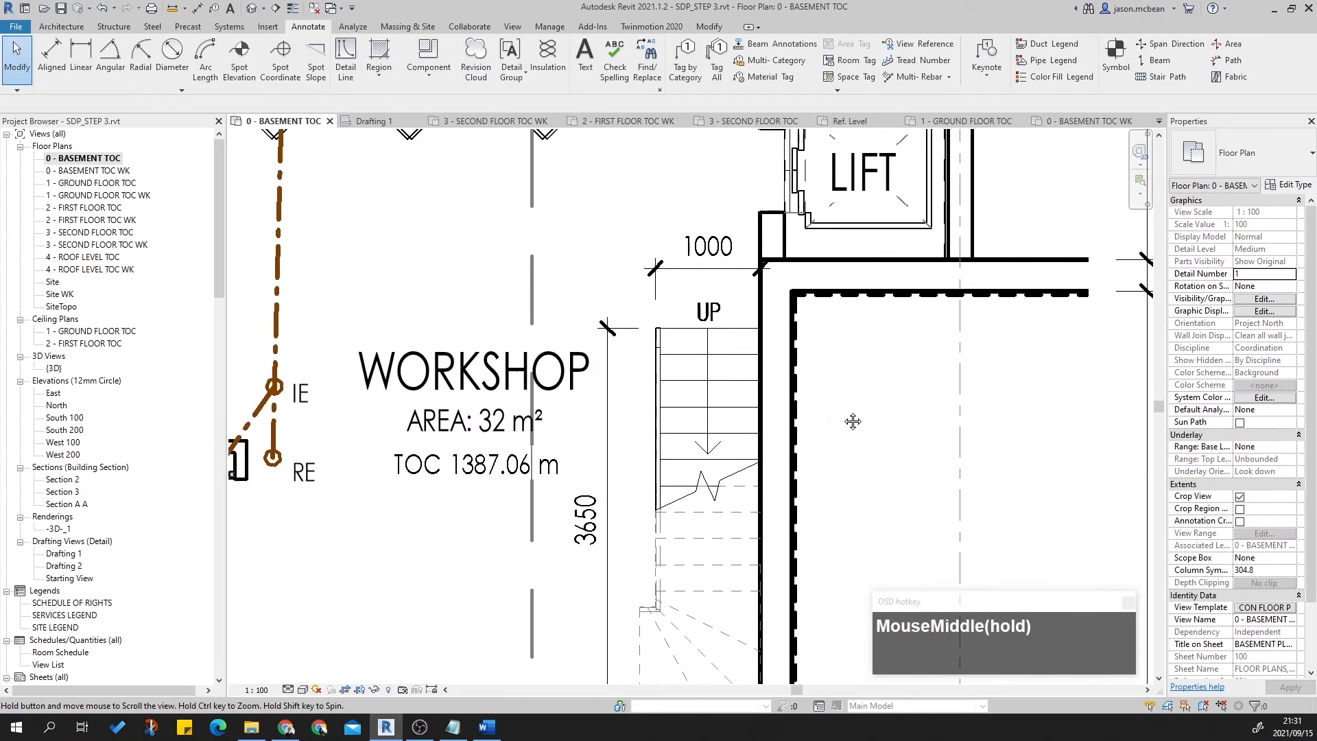
{"action": "left_click", "coordinate": [919, 61]}
{"action": "left_click", "coordinate": [758, 333]}
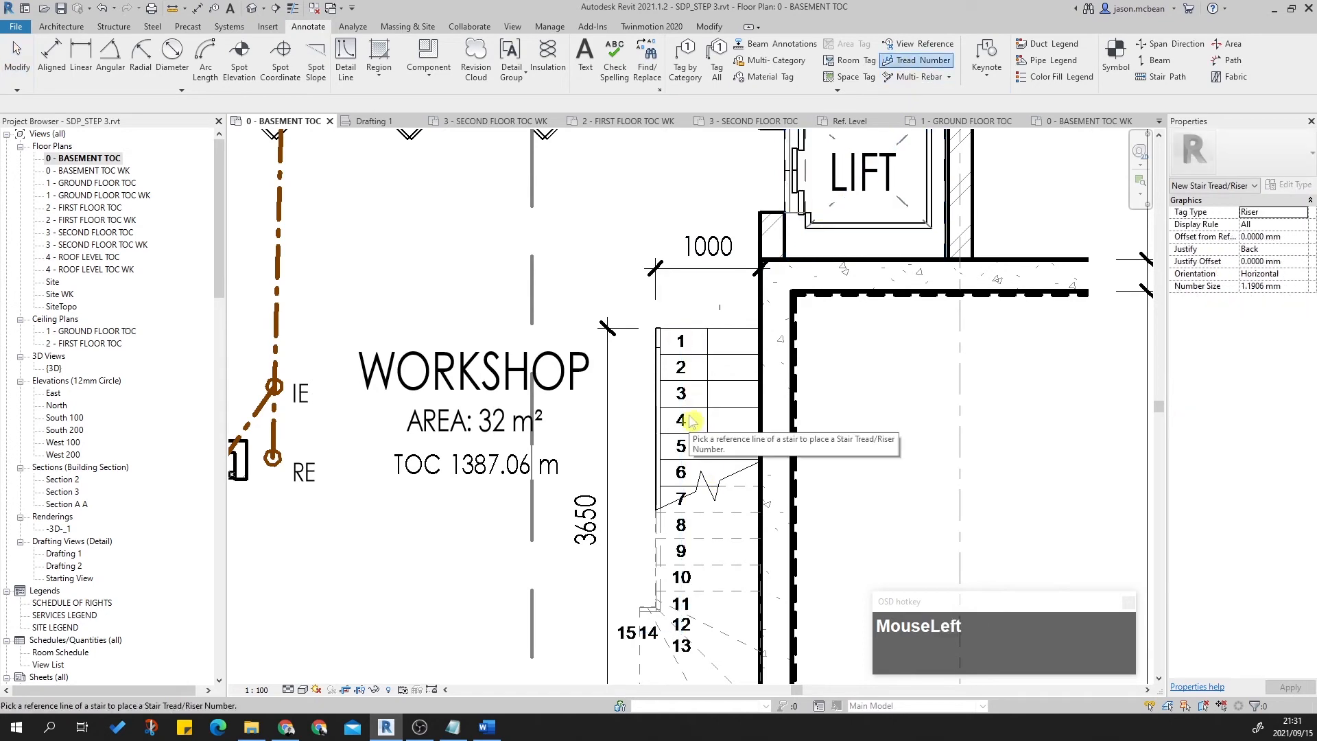
{"action": "middle_click_drag", "start_coordinate": [692, 405], "coordinate": [708, 329]}
{"action": "key", "text": "Escape"}
Select the stair's riser numbers and check how they sit along the straight flight and around the winders.
{"action": "left_click", "coordinate": [694, 286]}
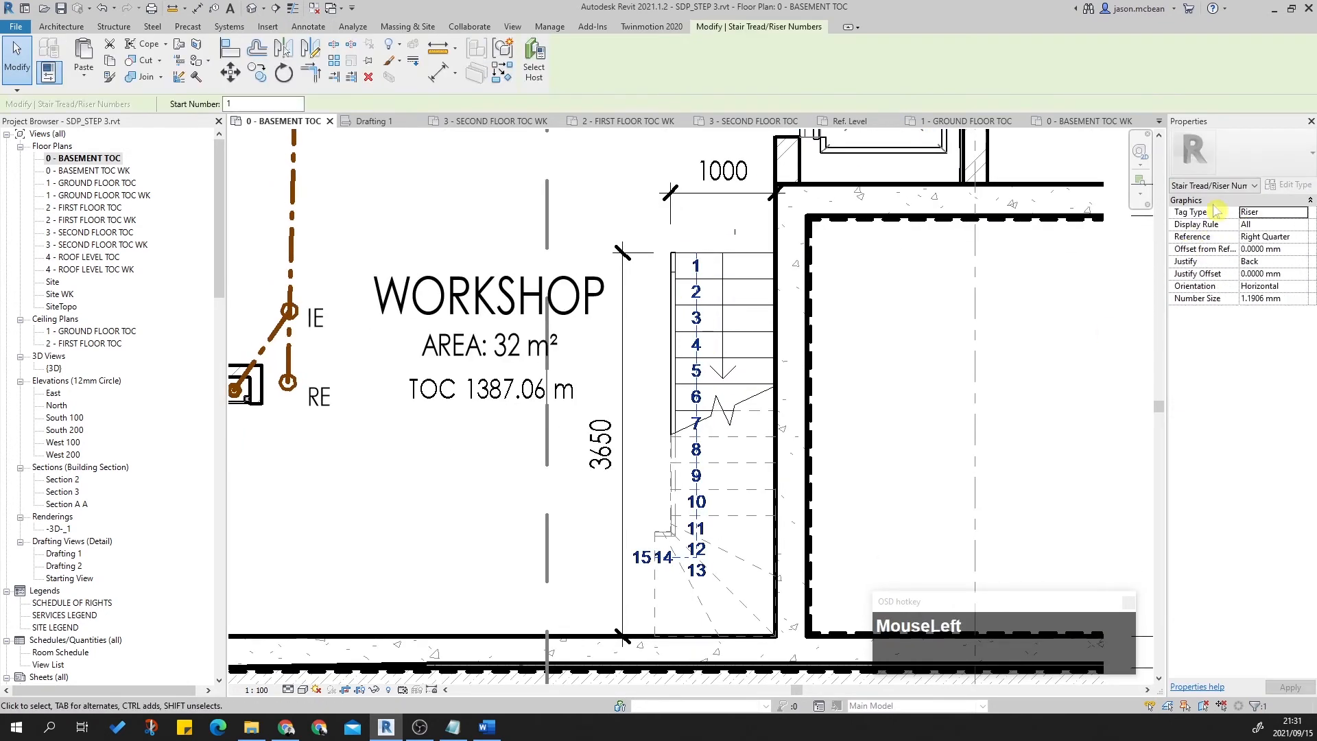
{"action": "scroll", "coordinate": [699, 567], "scroll_direction": "up", "scroll_amount": 5}
{"action": "key", "text": "Escape"}
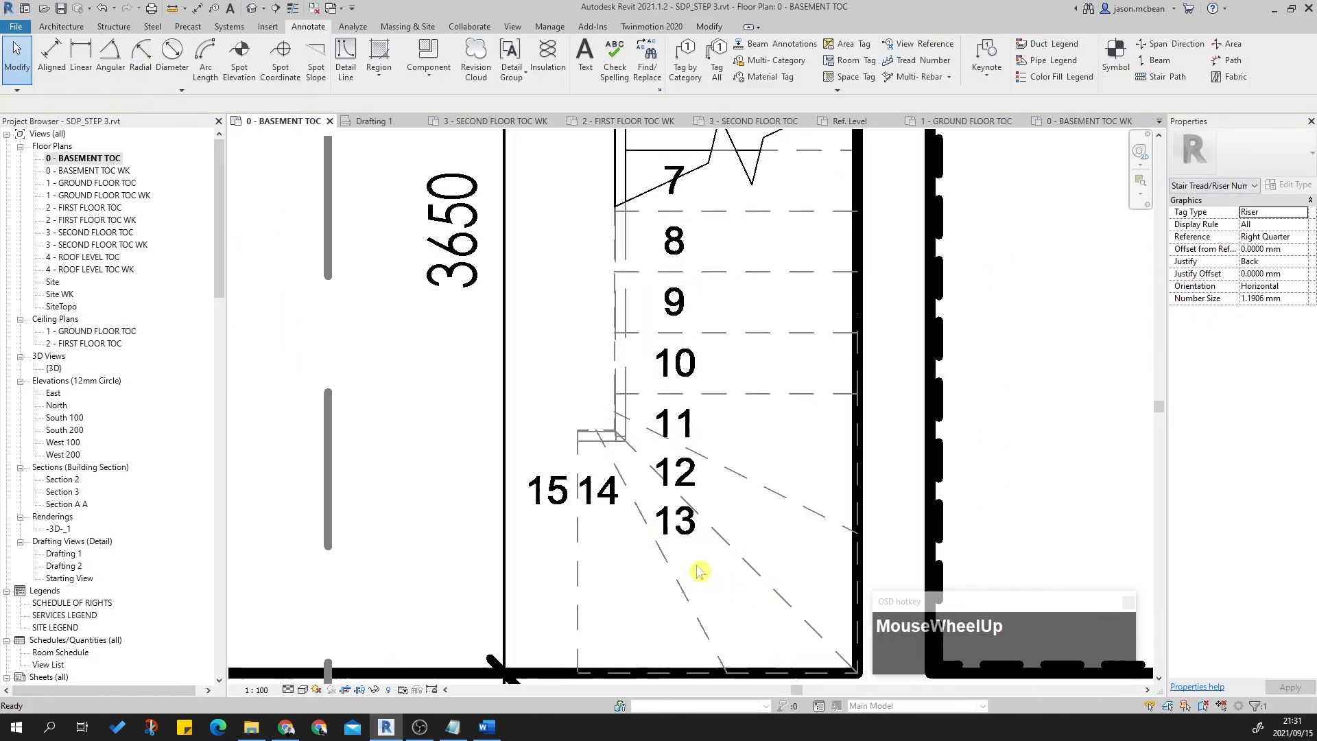
{"action": "left_click", "coordinate": [619, 492]}
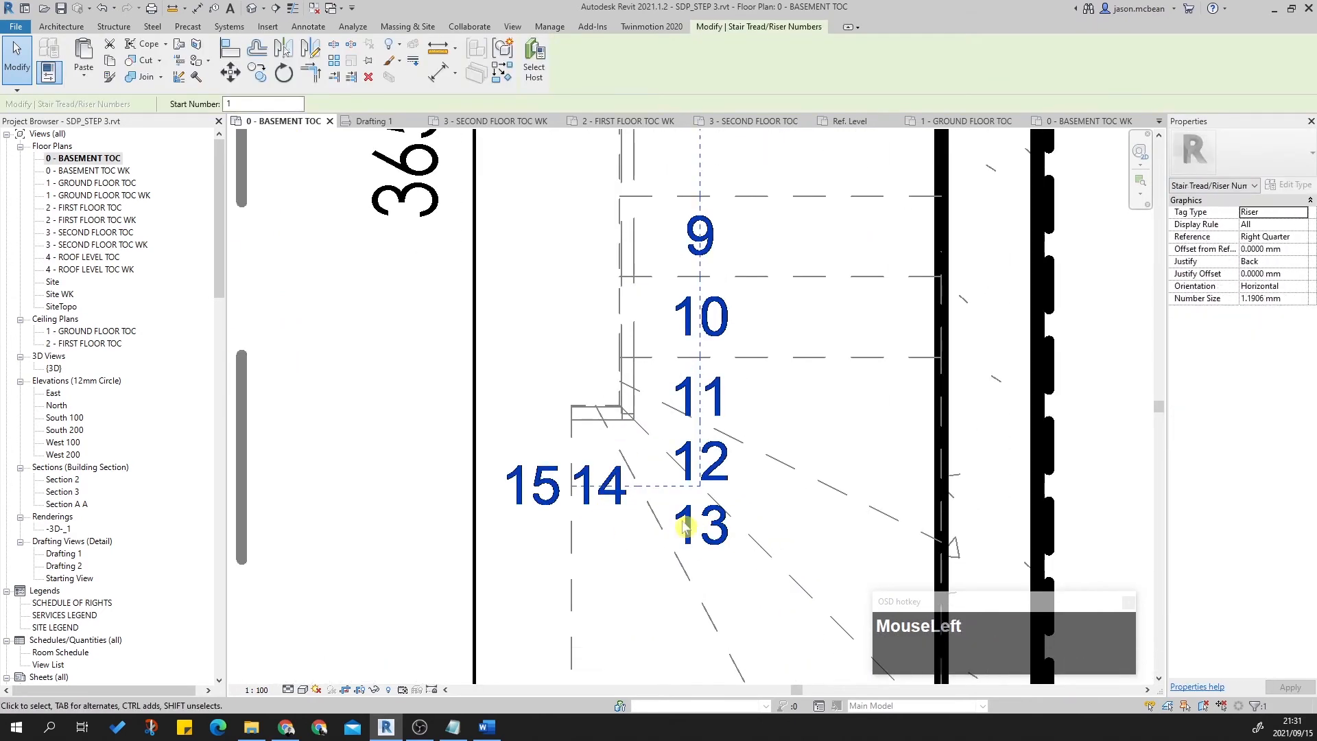
{"action": "scroll", "coordinate": [607, 473], "scroll_direction": "down", "scroll_amount": 2}
{"action": "scroll", "coordinate": [624, 504], "scroll_direction": "down", "scroll_amount": 3}
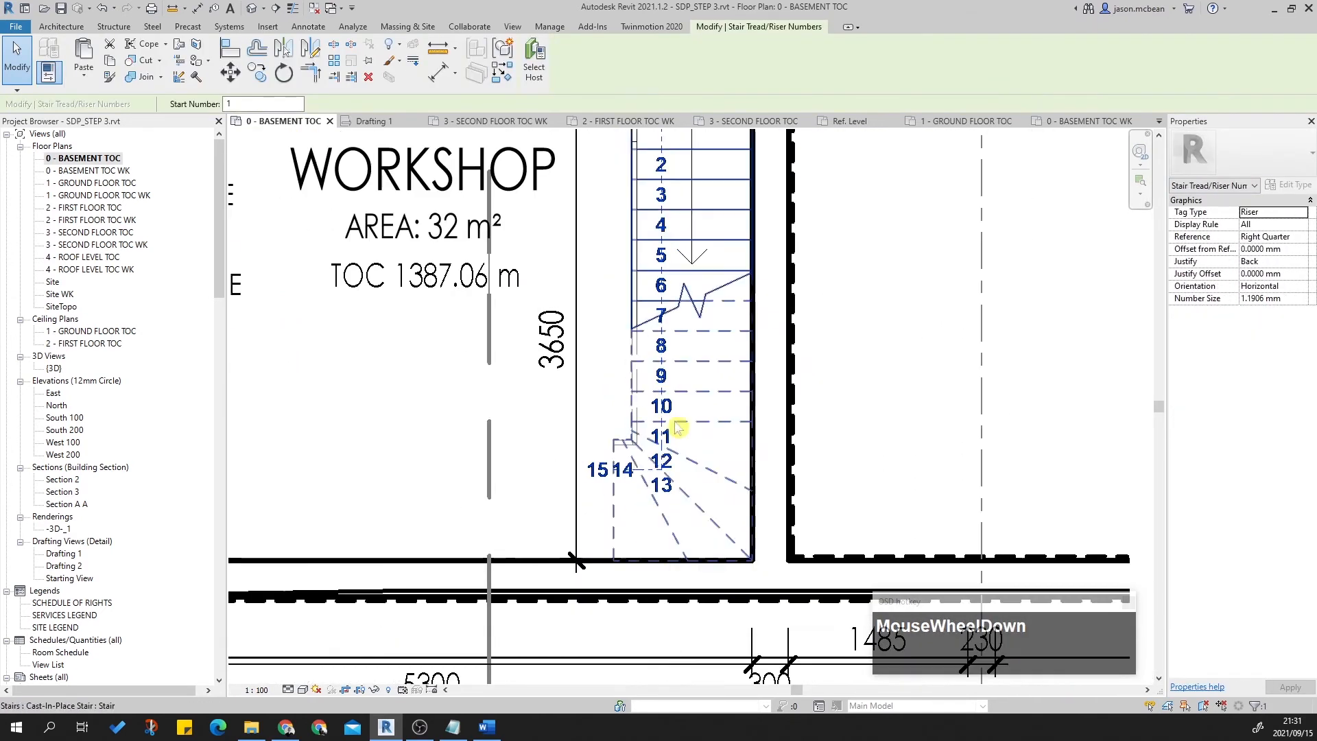
{"action": "middle_click_drag", "start_coordinate": [679, 200], "coordinate": [639, 345]}
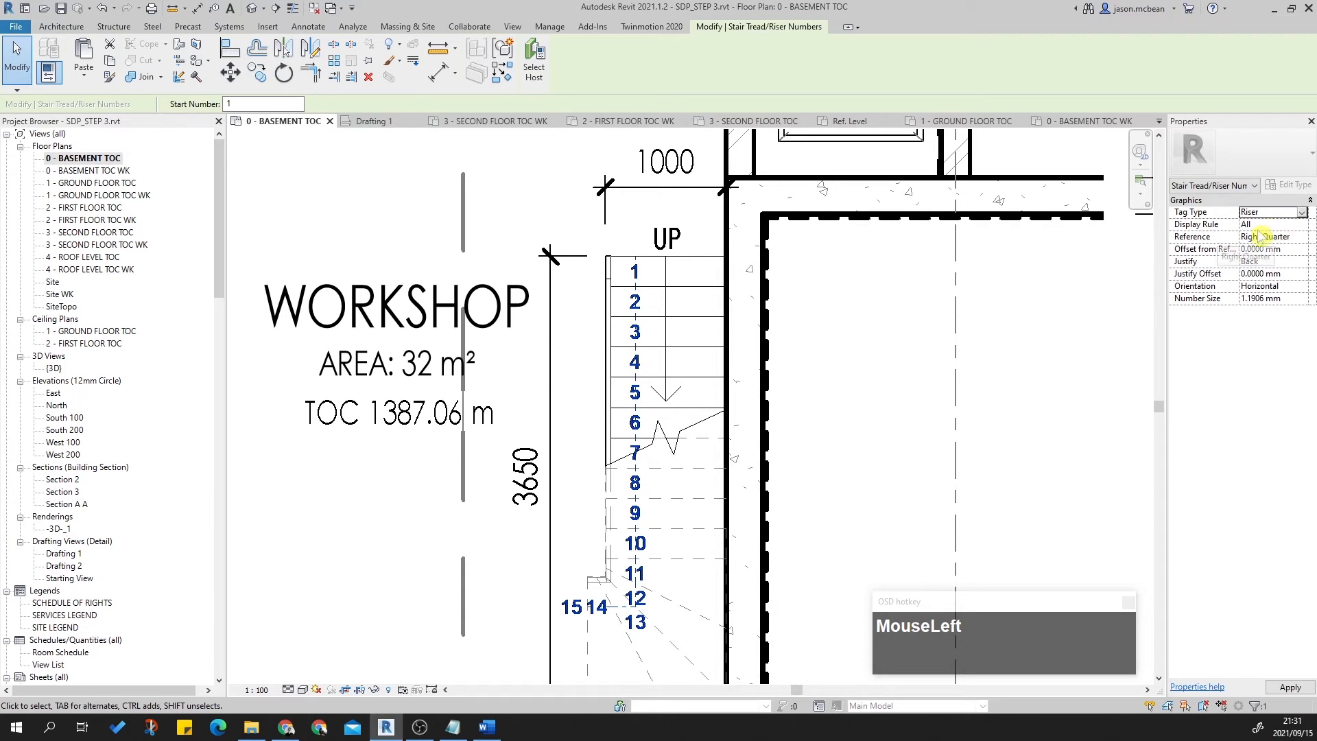
Try Left and Left Quarter as the reference for the stair's riser numbers and check their positions on the winders.
{"action": "left_click", "coordinate": [1303, 240]}
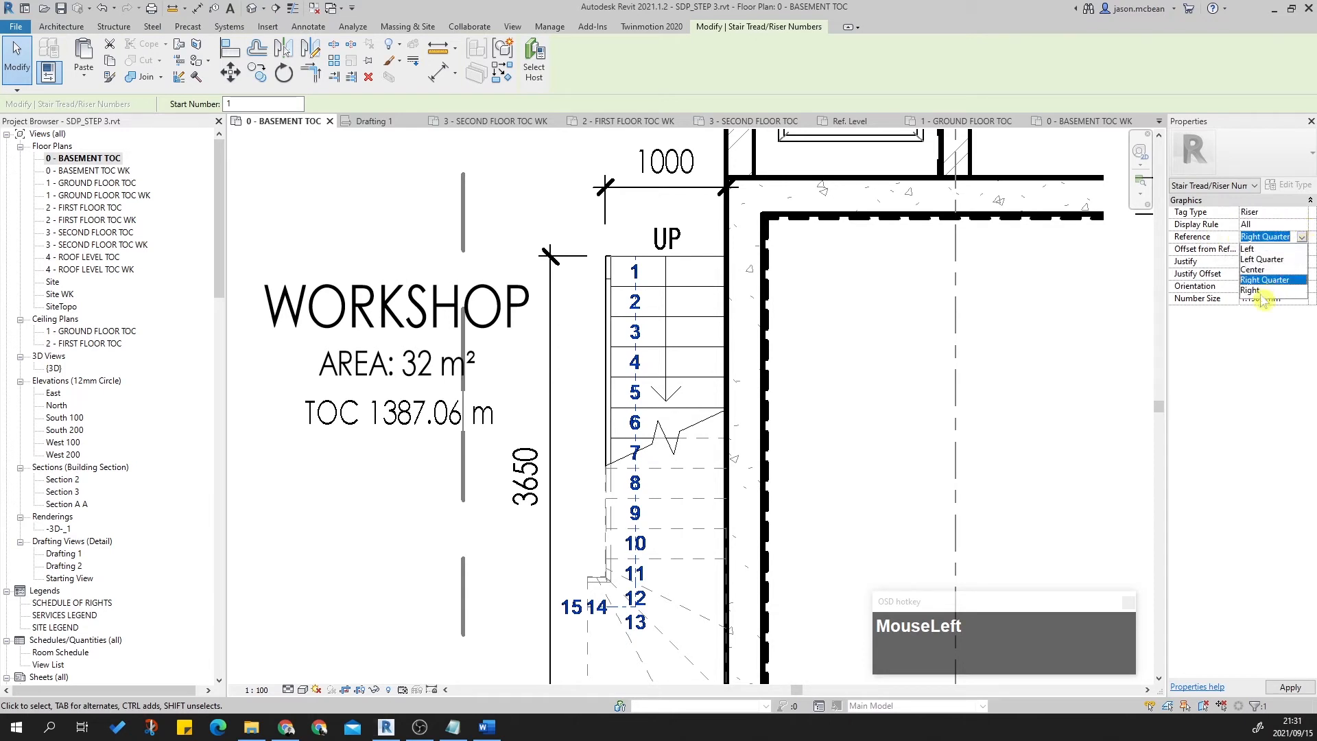
{"action": "left_click", "coordinate": [1255, 250]}
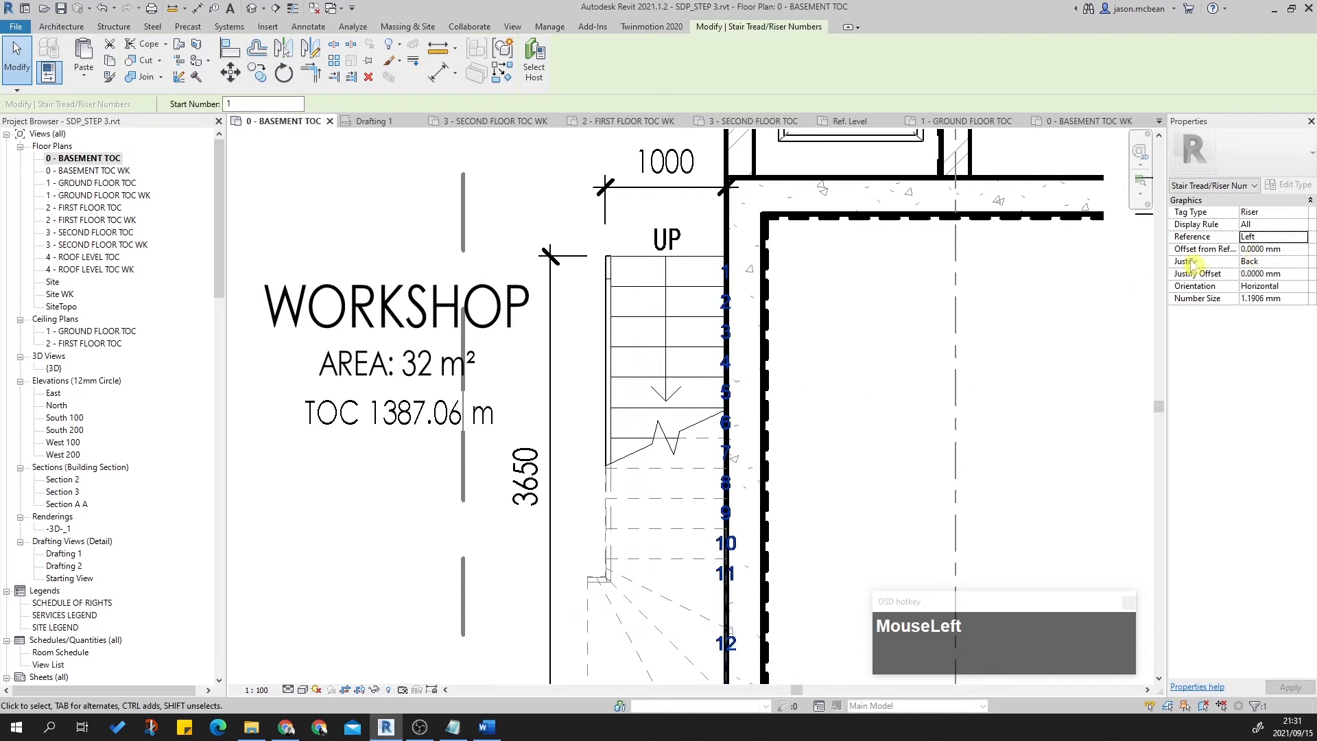
{"action": "left_click", "coordinate": [1301, 240]}
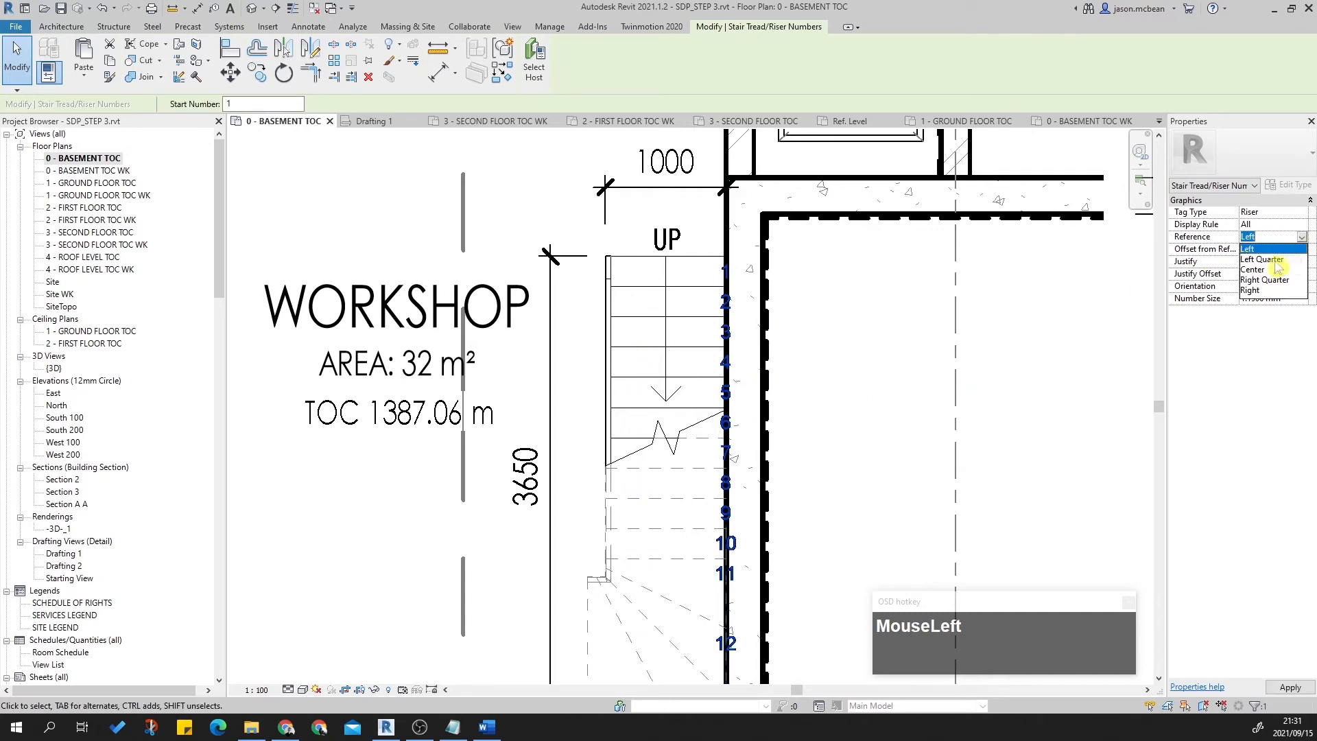
{"action": "left_click", "coordinate": [1261, 259]}
{"action": "scroll", "coordinate": [919, 370], "scroll_direction": "down", "scroll_amount": 1}
{"action": "scroll", "coordinate": [771, 576], "scroll_direction": "up", "scroll_amount": 1}
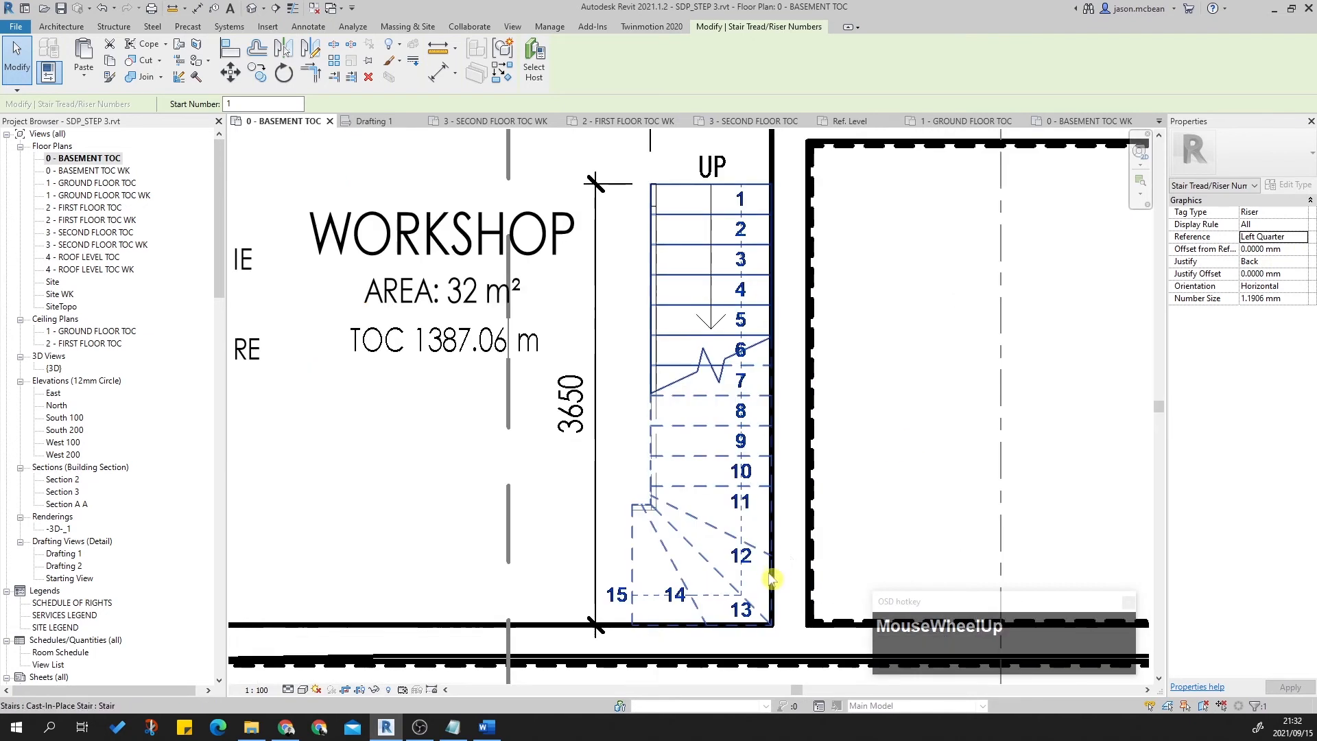
{"action": "middle_click_drag", "start_coordinate": [771, 576], "coordinate": [779, 500]}
{"action": "key", "text": "Escape"}
{"action": "scroll", "coordinate": [735, 506], "scroll_direction": "down", "scroll_amount": 2}
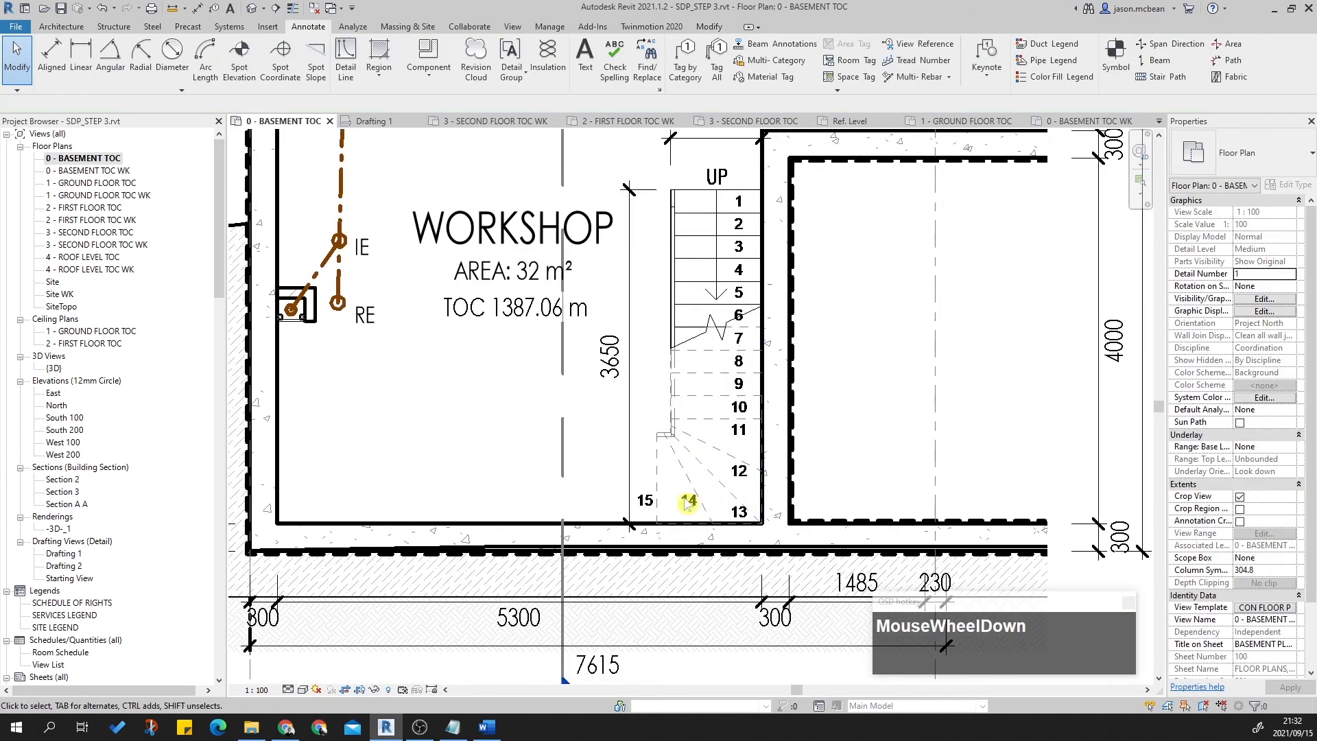
Set the riser numbers' size to 1.5 mm and check their display rule and tag type options.
{"action": "left_click", "coordinate": [740, 205]}
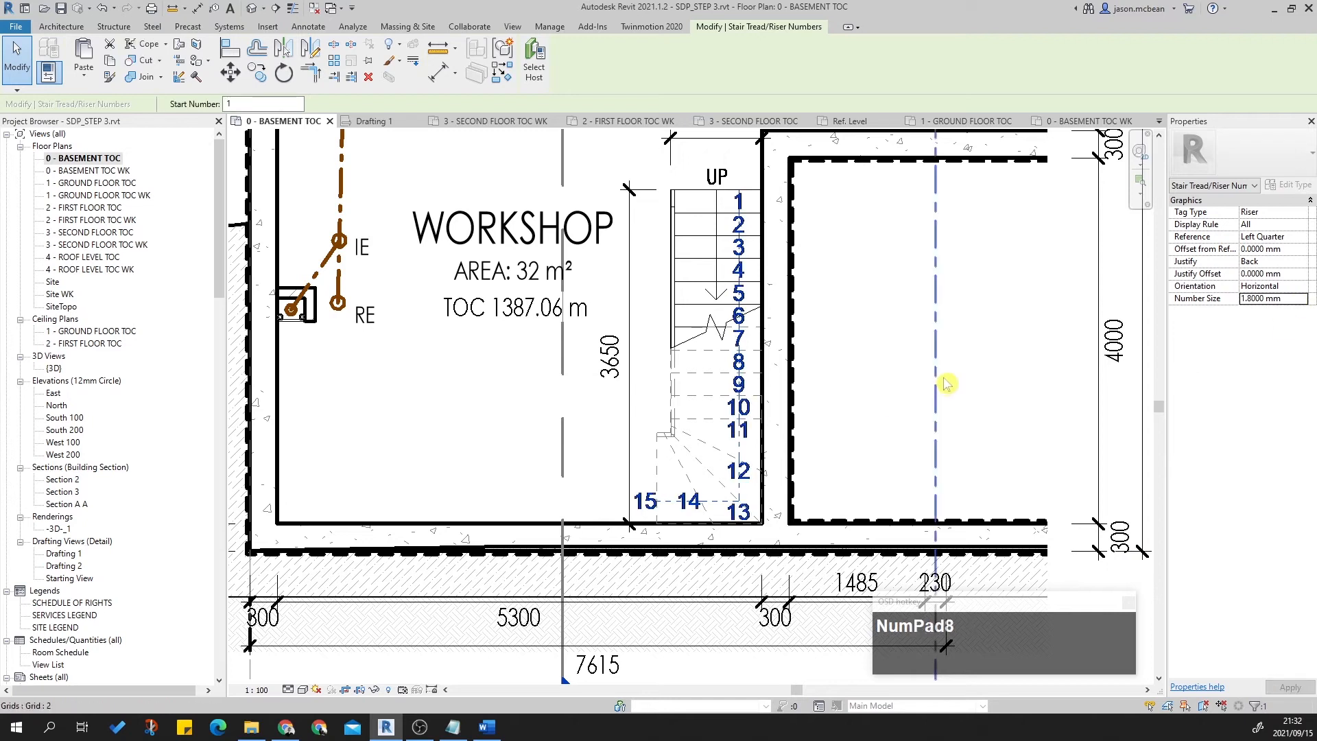
{"action": "left_click", "coordinate": [1293, 302]}
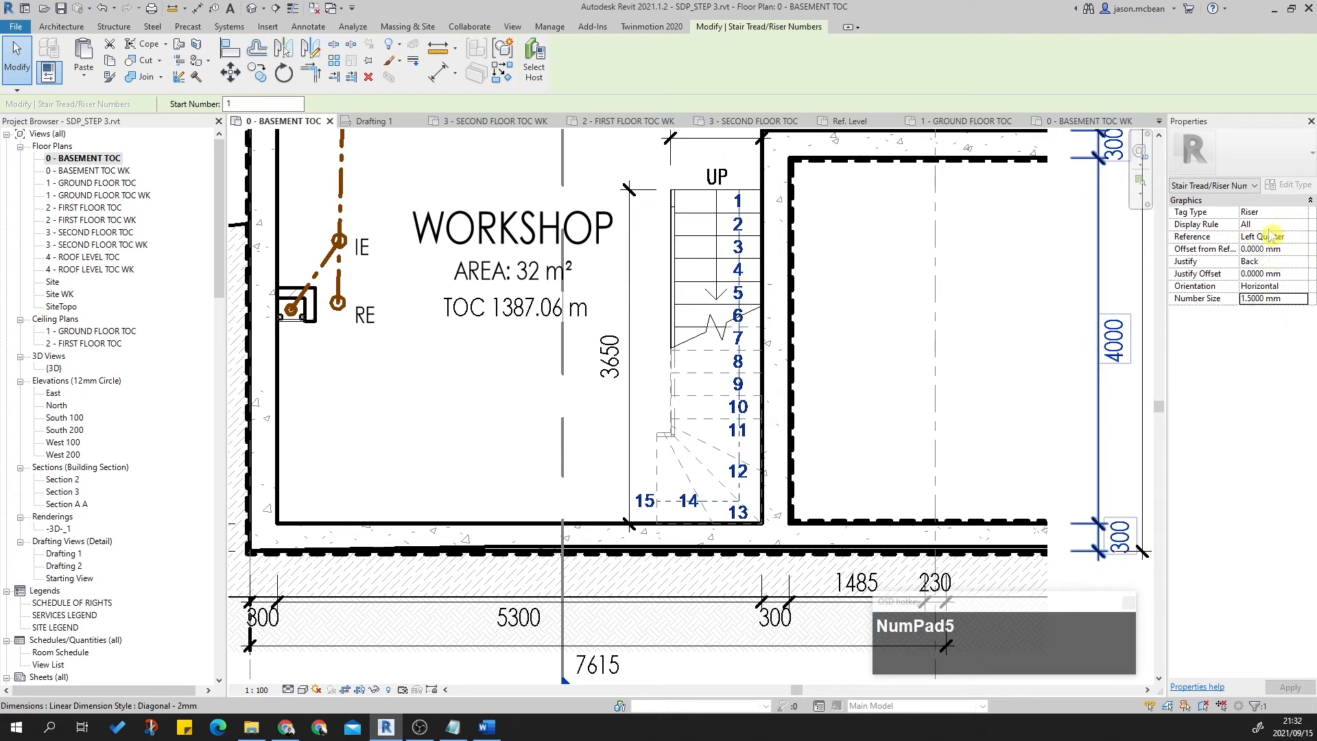
{"action": "left_click", "coordinate": [1302, 226]}
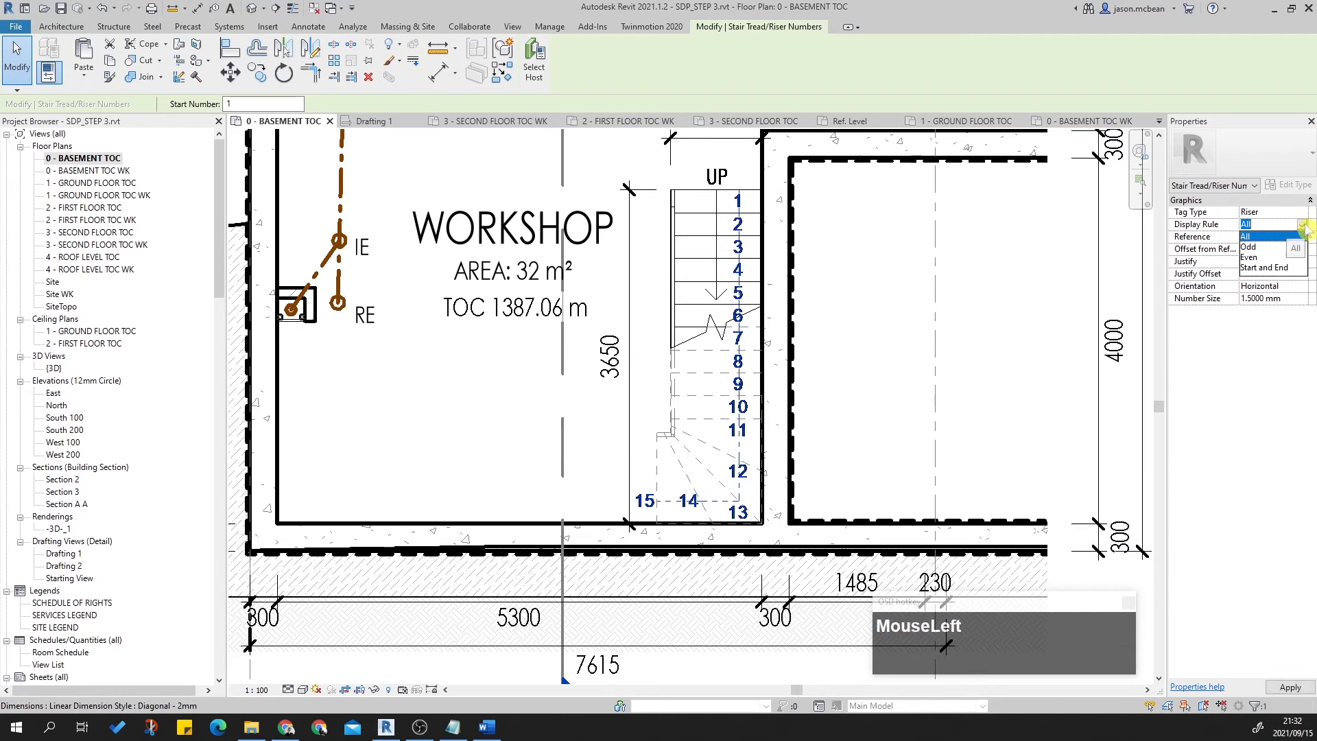
{"action": "left_click", "coordinate": [1302, 213]}
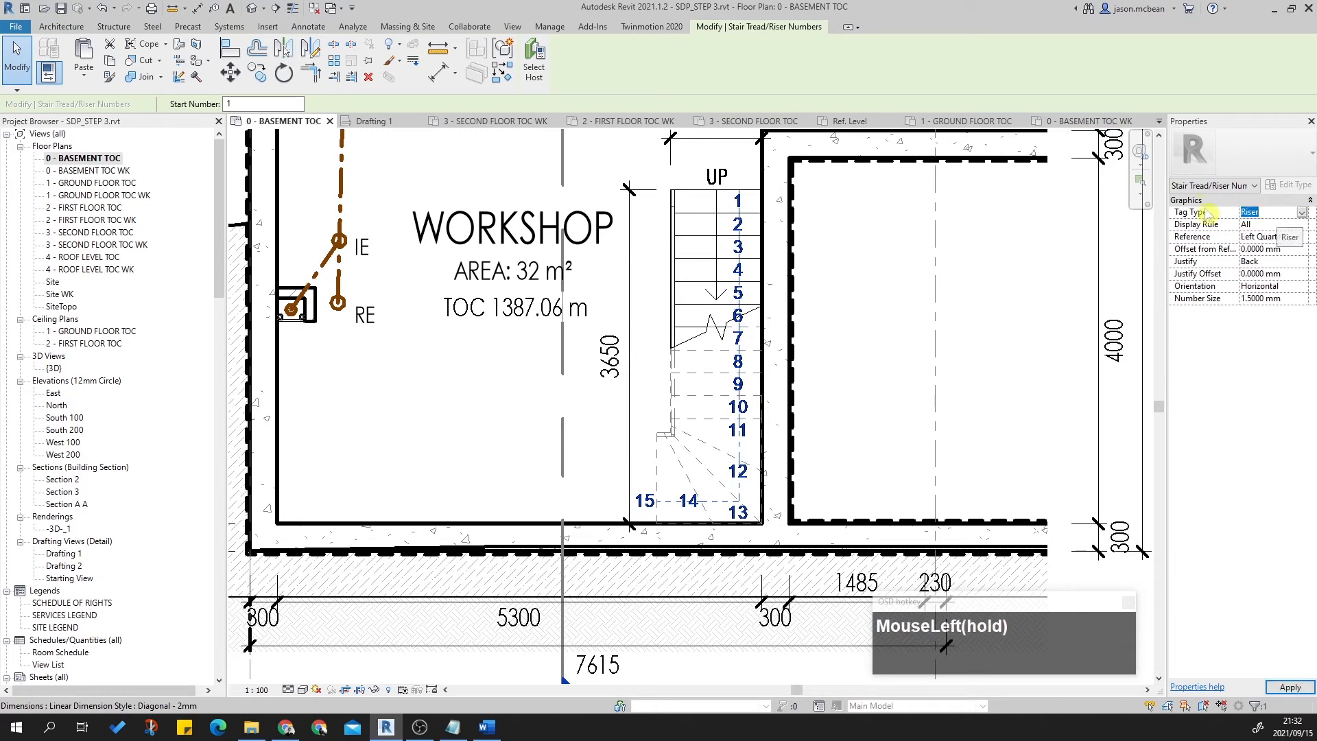
{"action": "left_click", "coordinate": [1248, 186]}
{"action": "left_click", "coordinate": [1248, 186]}
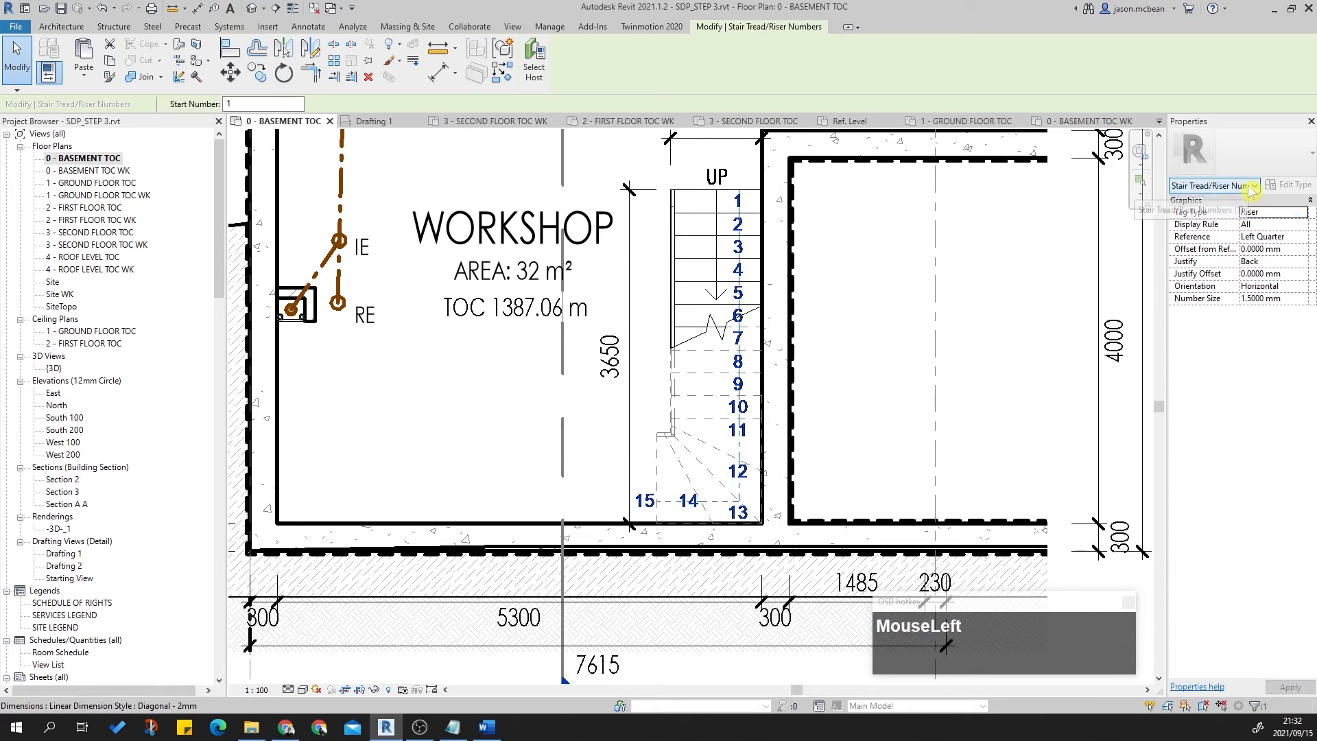
{"action": "key", "text": "Escape"}
Set the riser numbers' reference to Left and their offset from reference to -50 mm.
{"action": "scroll", "coordinate": [873, 355], "scroll_direction": "down", "scroll_amount": 3}
{"action": "scroll", "coordinate": [882, 322], "scroll_direction": "up", "scroll_amount": 1}
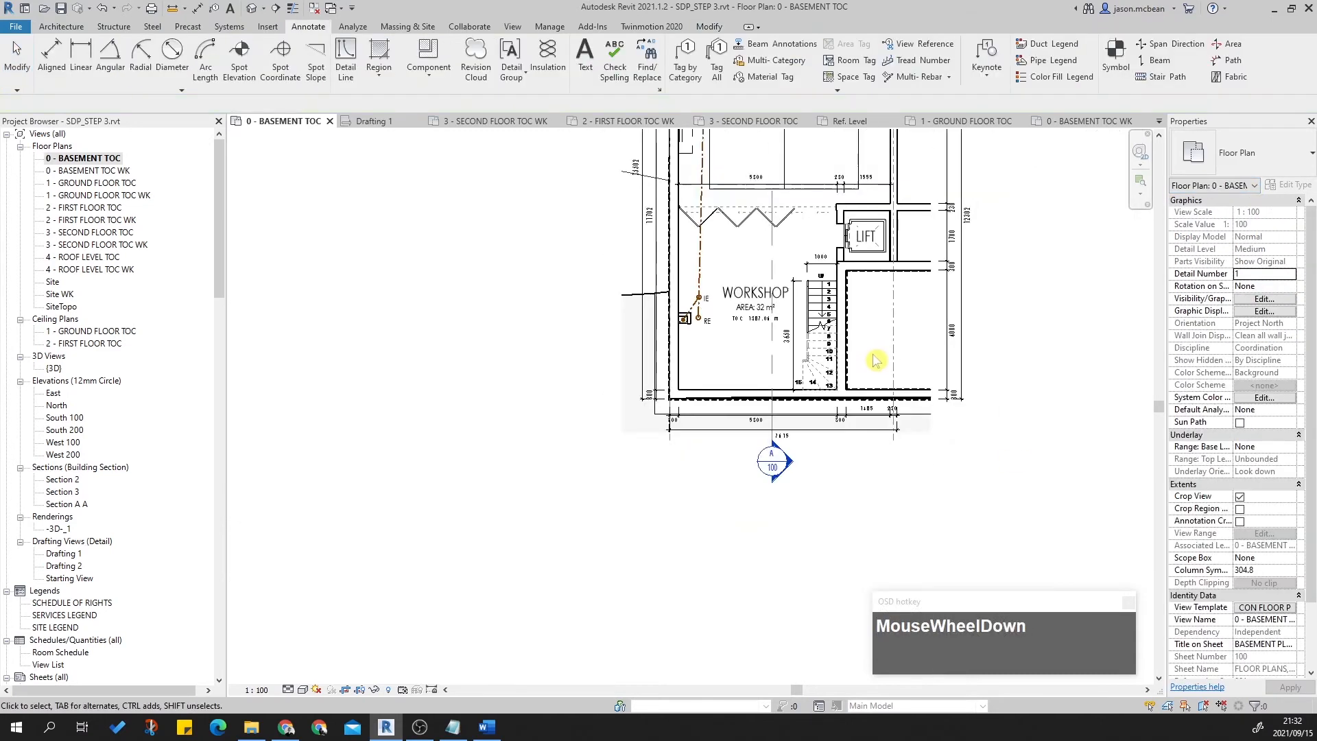
{"action": "middle_click_drag", "start_coordinate": [881, 322], "coordinate": [862, 400]}
{"action": "scroll", "coordinate": [782, 363], "scroll_direction": "up", "scroll_amount": 3}
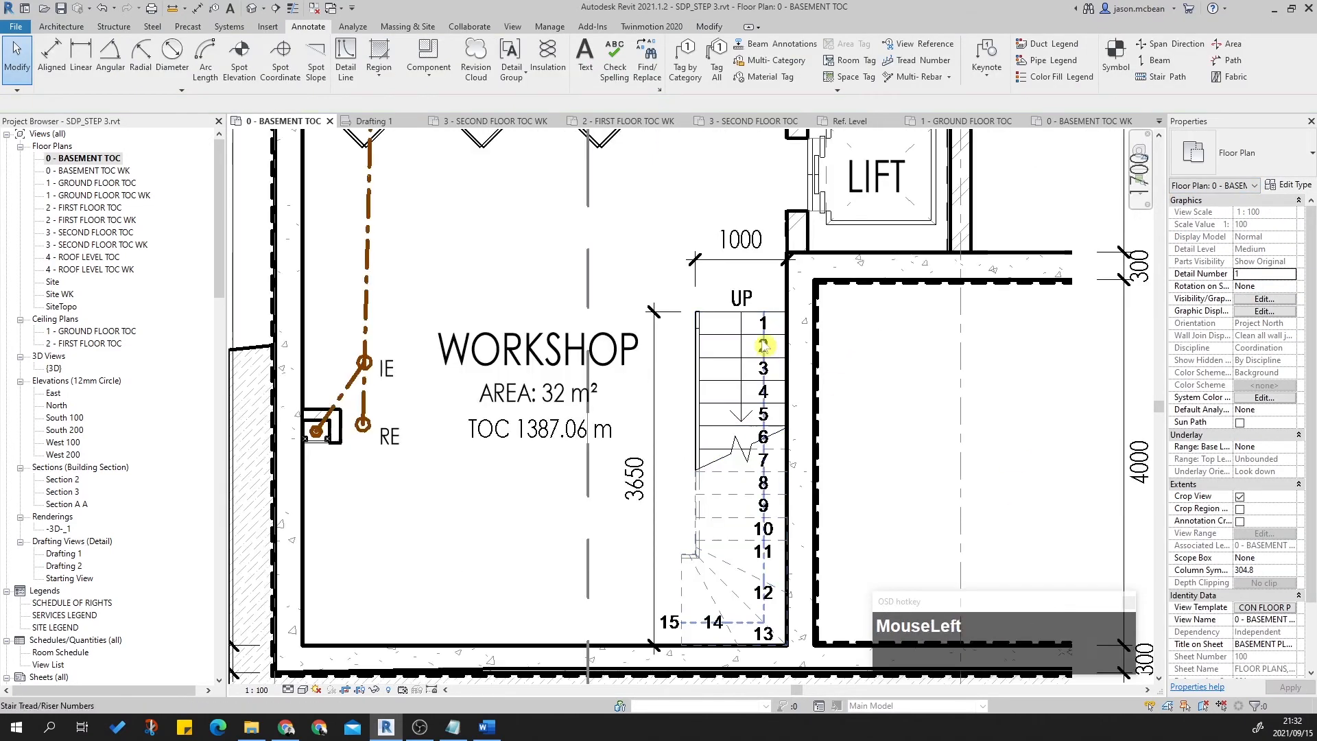
{"action": "left_click", "coordinate": [763, 345]}
{"action": "left_click", "coordinate": [1301, 212]}
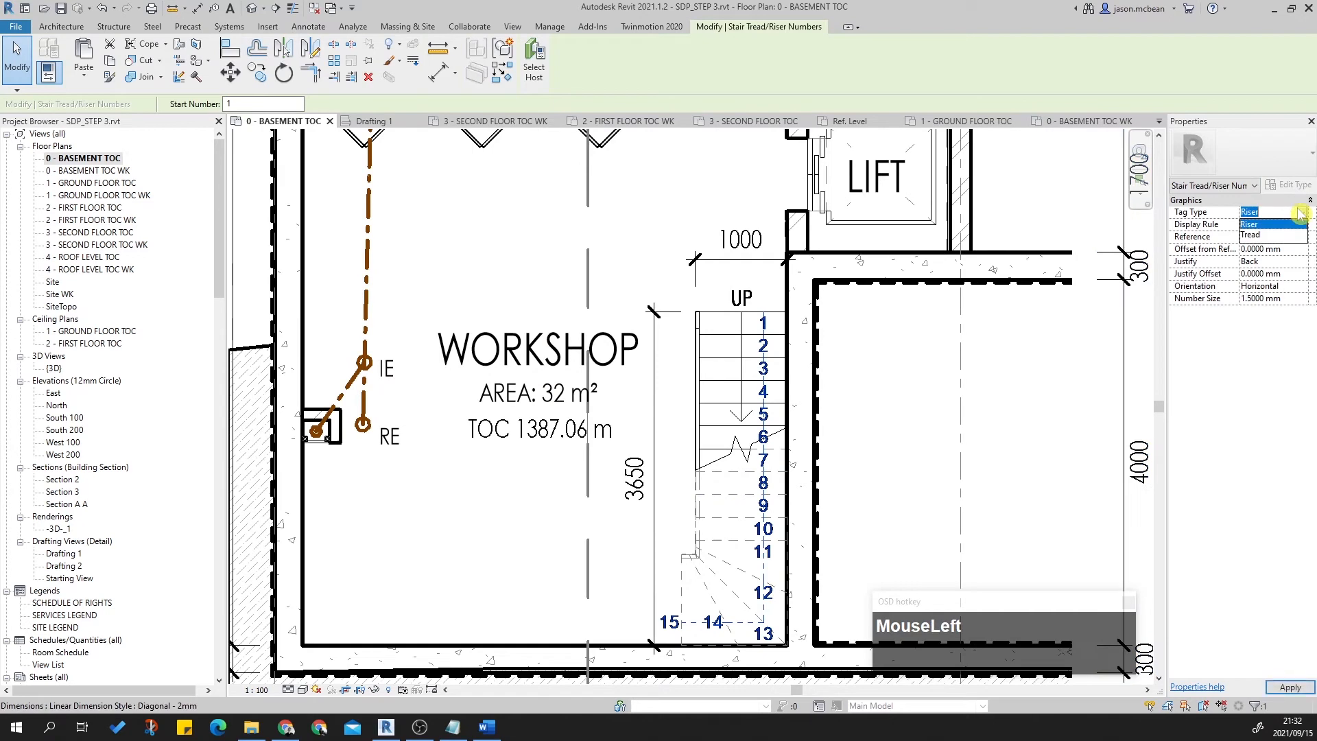
{"action": "left_click", "coordinate": [1306, 237]}
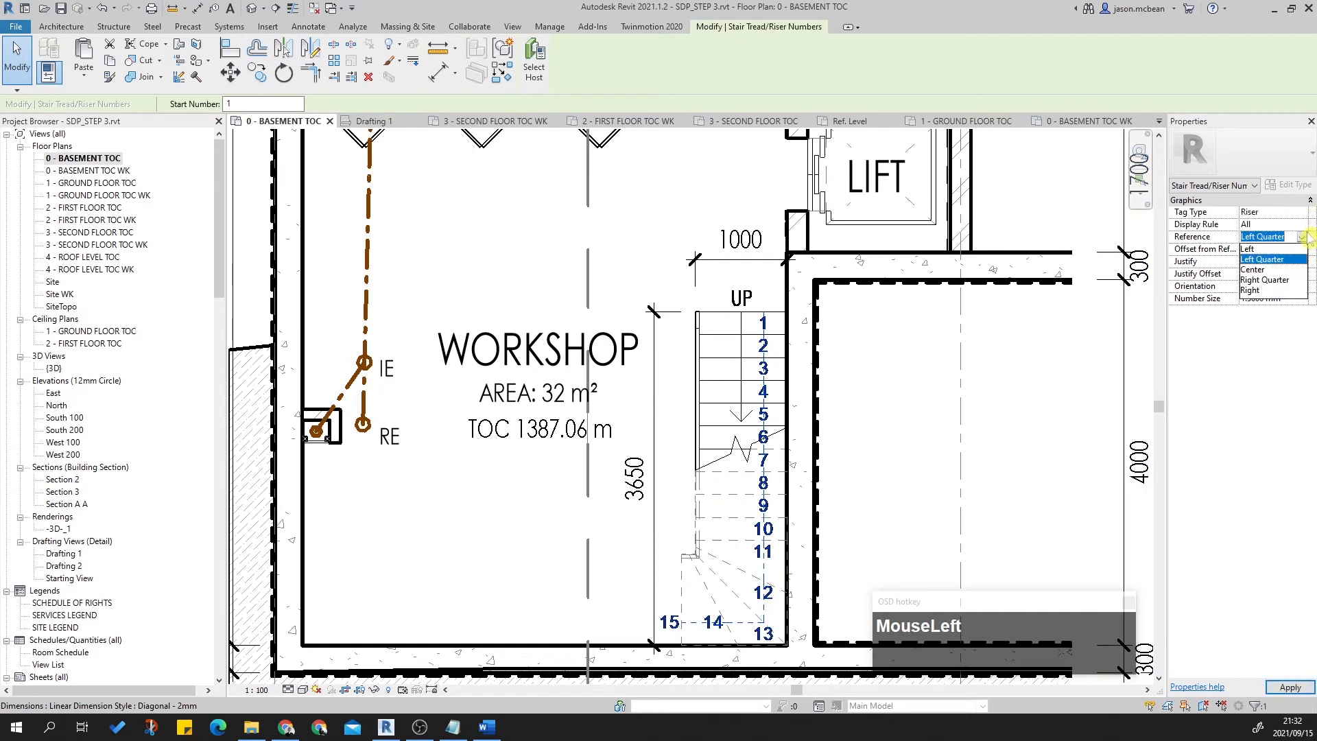
{"action": "left_click", "coordinate": [1249, 248]}
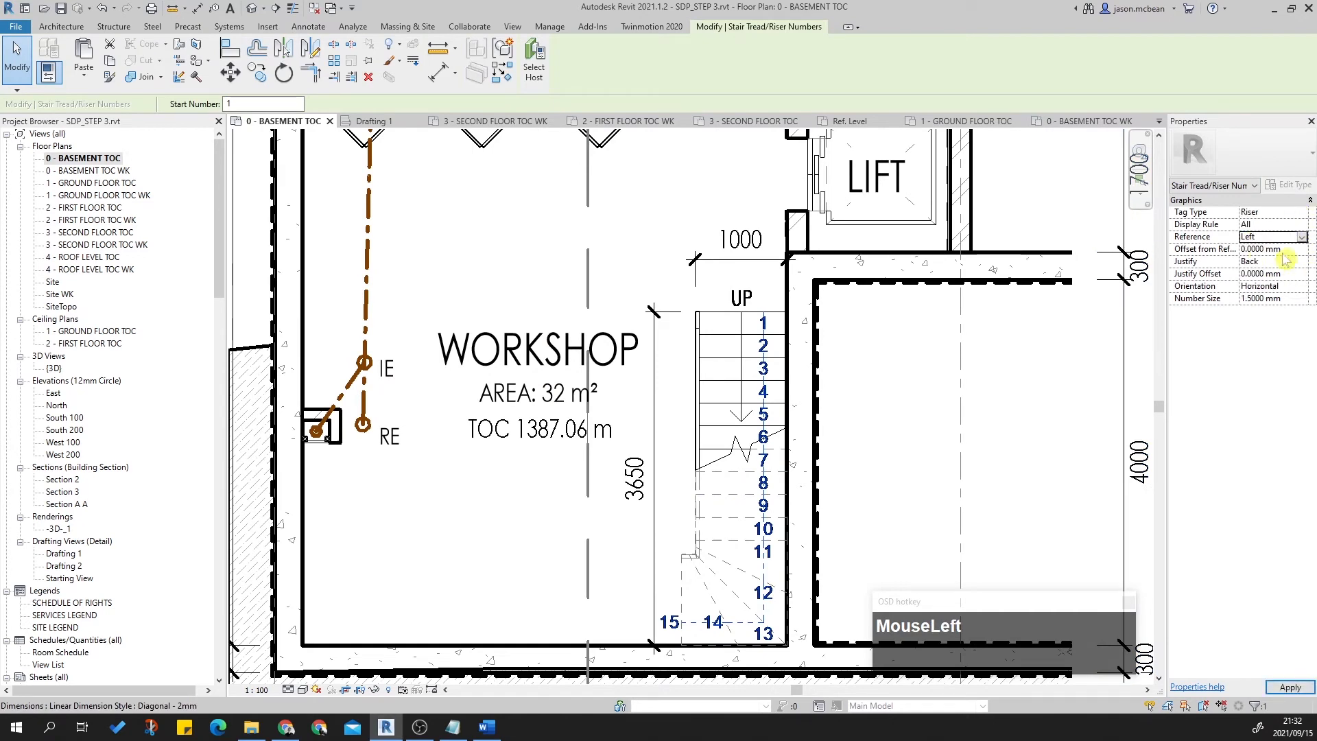
{"action": "left_click", "coordinate": [1296, 249]}
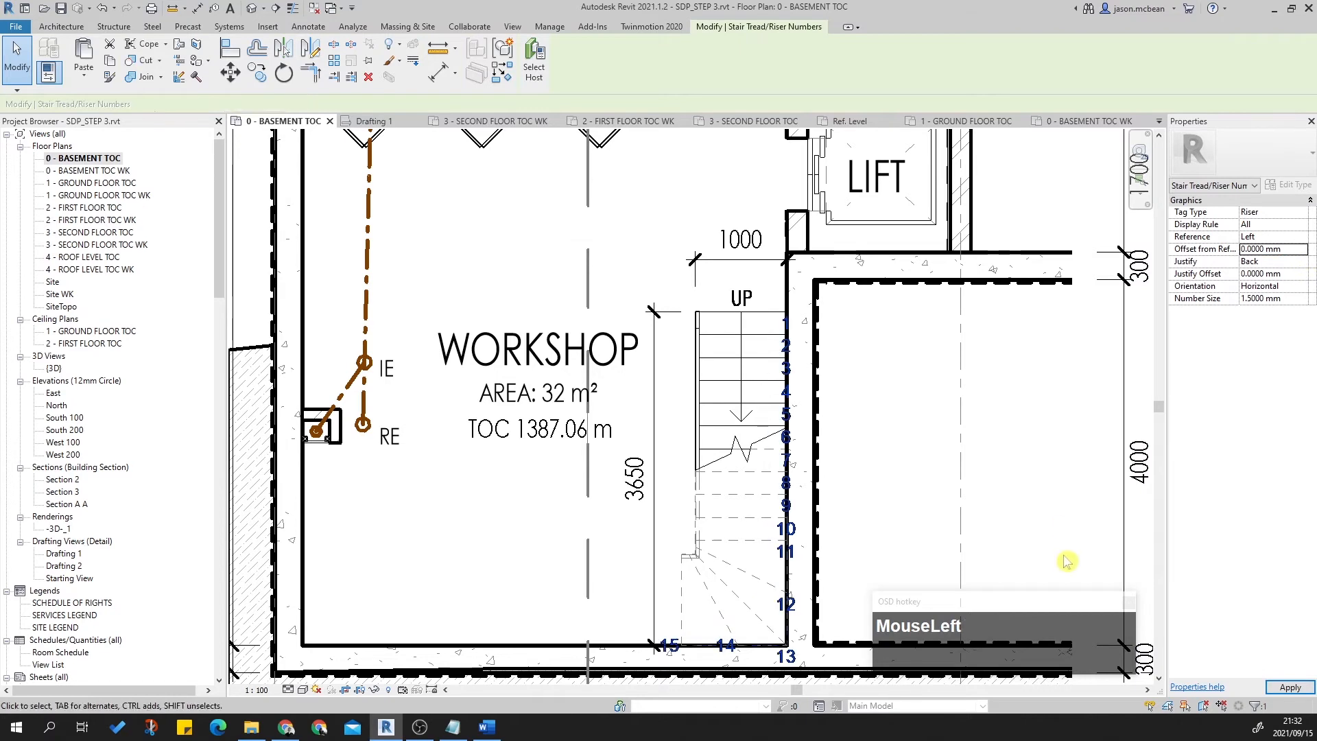
{"action": "left_click", "coordinate": [1288, 262]}
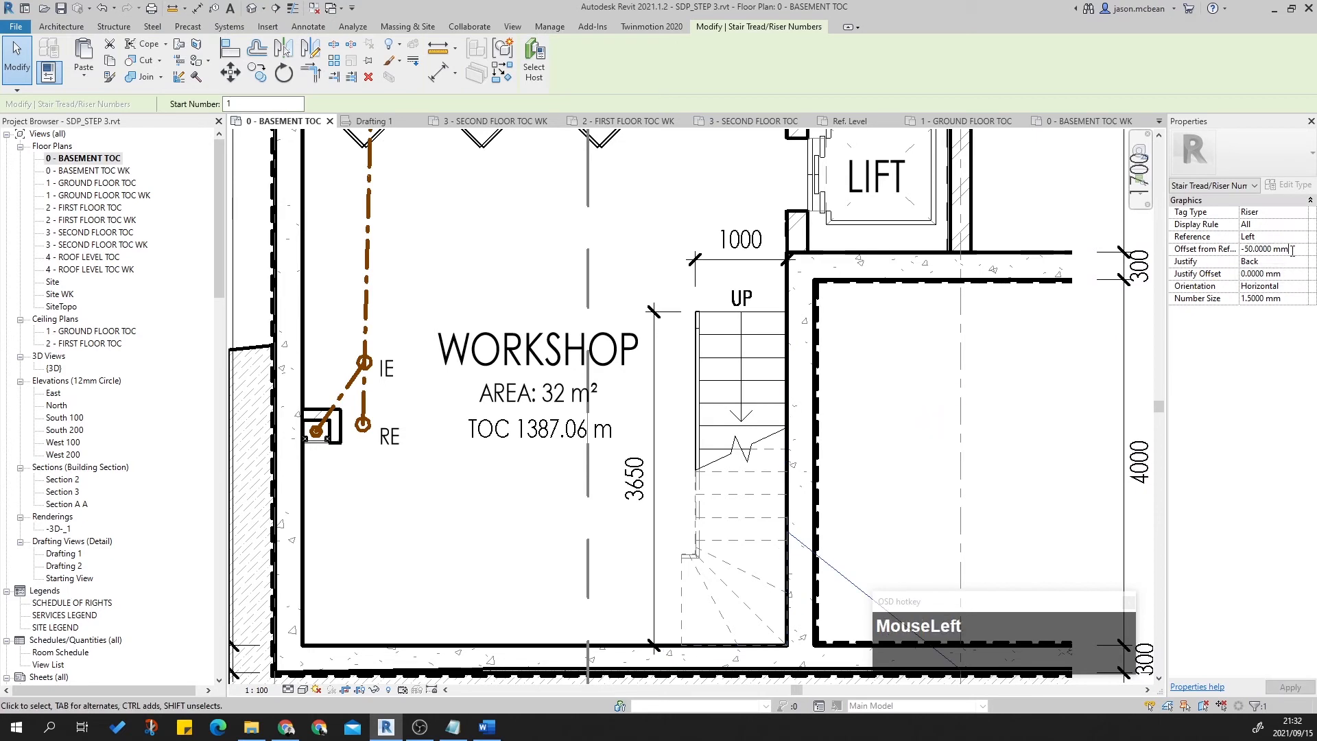
Set the basement stair riser numbers' offset from reference to 50 mm.
{"action": "type", "text": "50"}
{"action": "key", "text": "Return"}
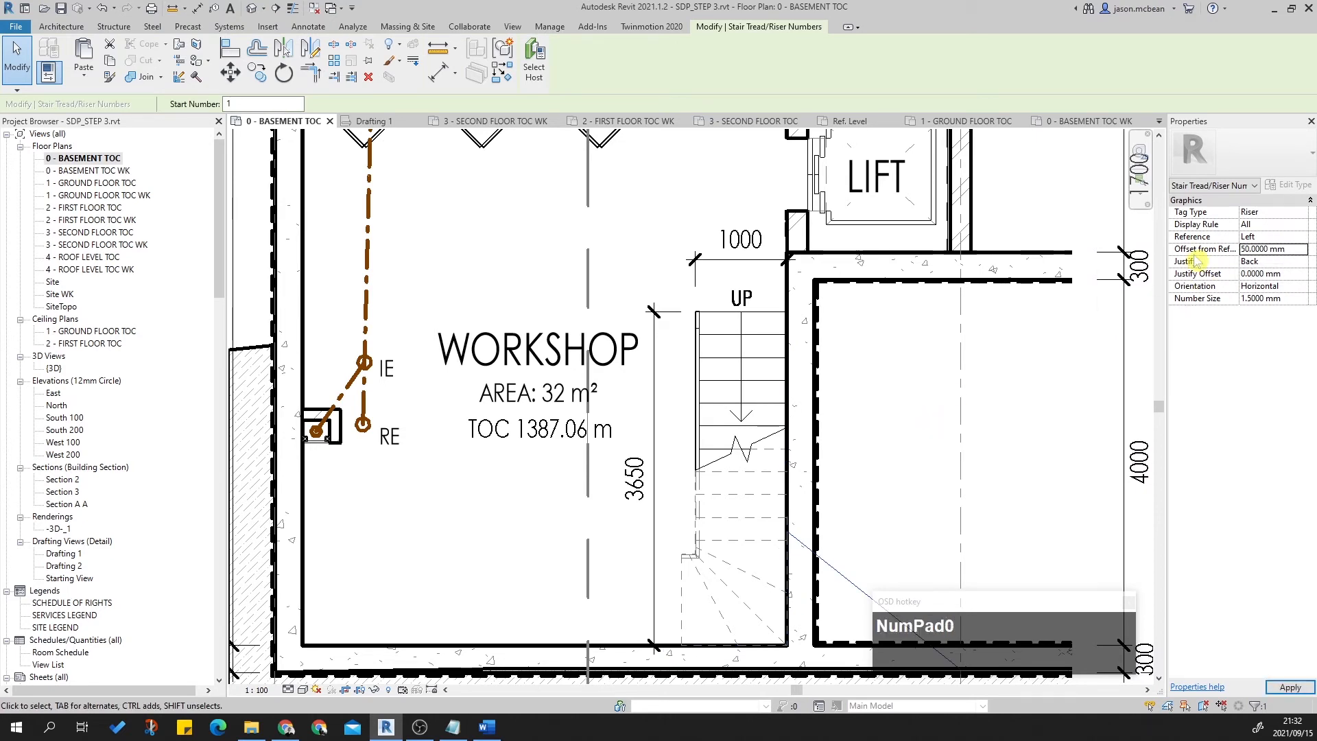
{"action": "scroll", "coordinate": [904, 399], "scroll_direction": "down", "scroll_amount": 2}
{"action": "scroll", "coordinate": [882, 403], "scroll_direction": "up", "scroll_amount": 1}
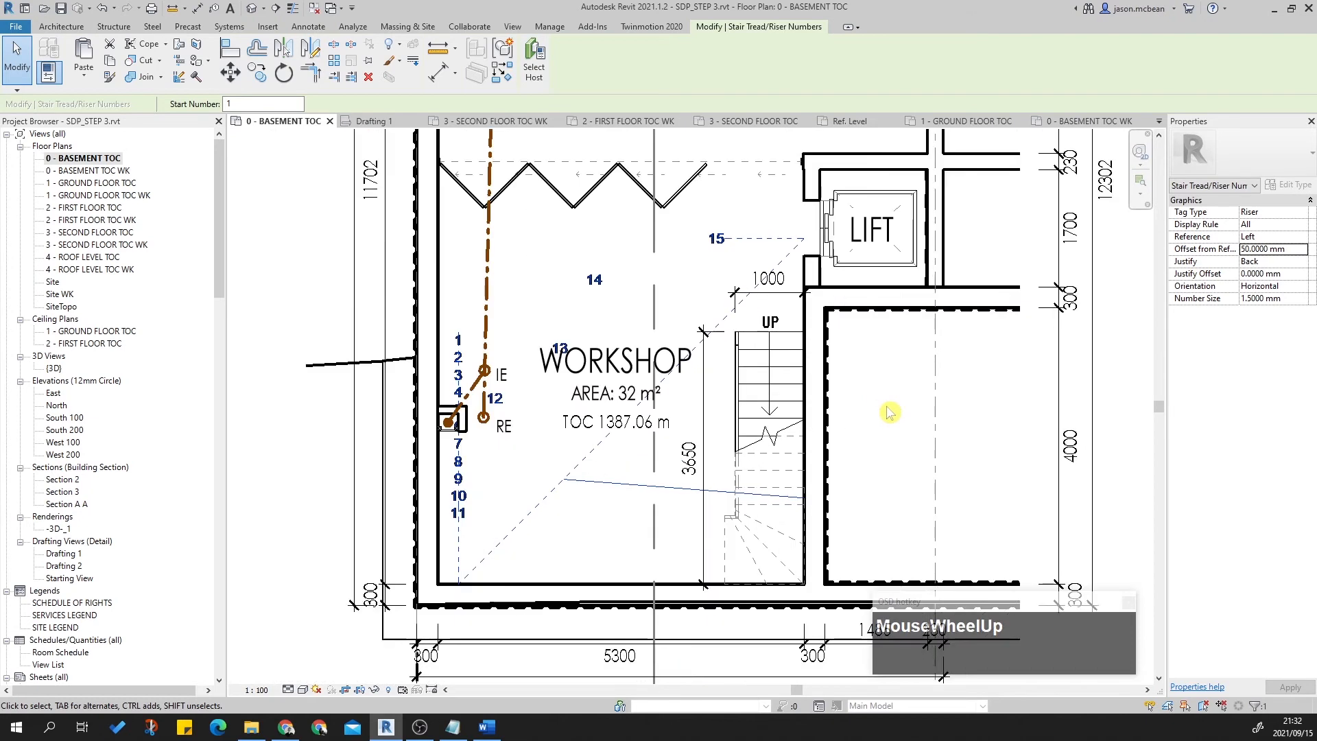
Set the basement stair riser numbers' offset from reference to 1.5 mm.
{"action": "left_click", "coordinate": [1295, 248]}
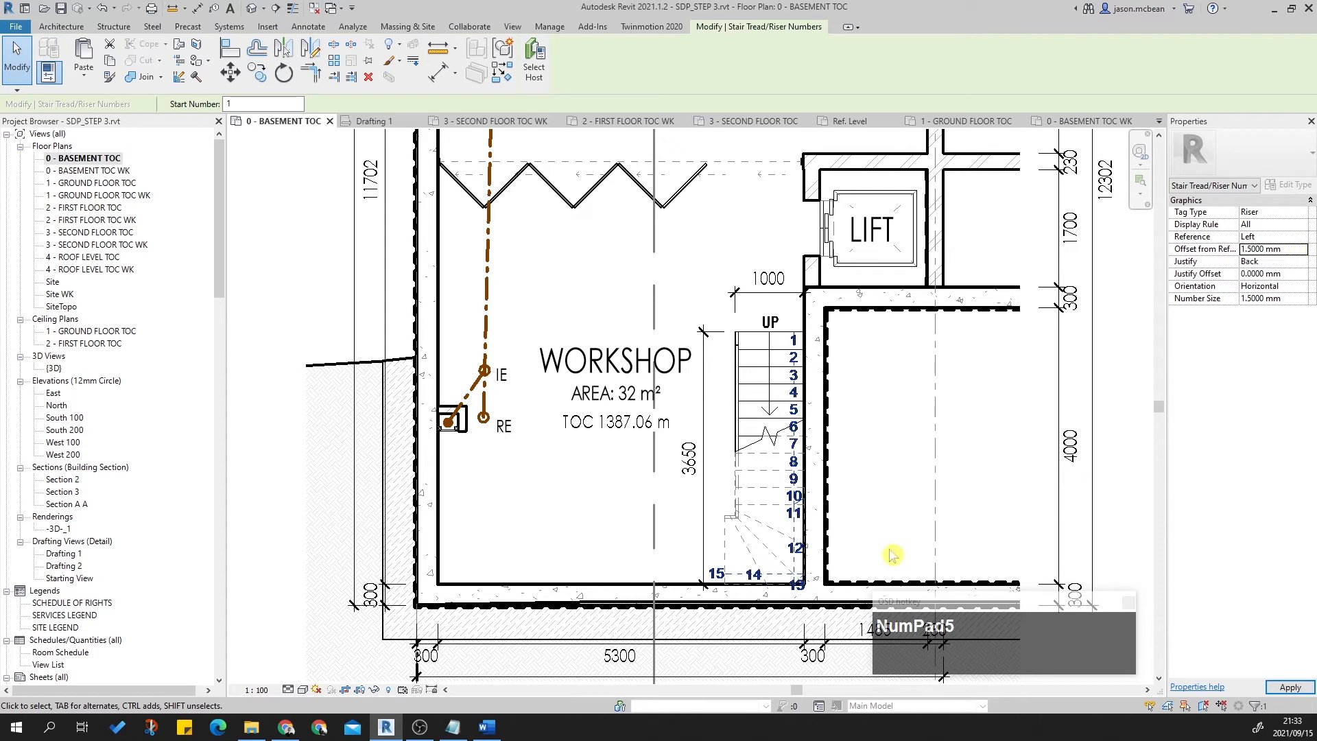
{"action": "scroll", "coordinate": [804, 549], "scroll_direction": "up", "scroll_amount": 3}
{"action": "scroll", "coordinate": [804, 548], "scroll_direction": "up", "scroll_amount": 1}
{"action": "scroll", "coordinate": [755, 569], "scroll_direction": "down", "scroll_amount": 1}
{"action": "scroll", "coordinate": [754, 569], "scroll_direction": "down", "scroll_amount": 3}
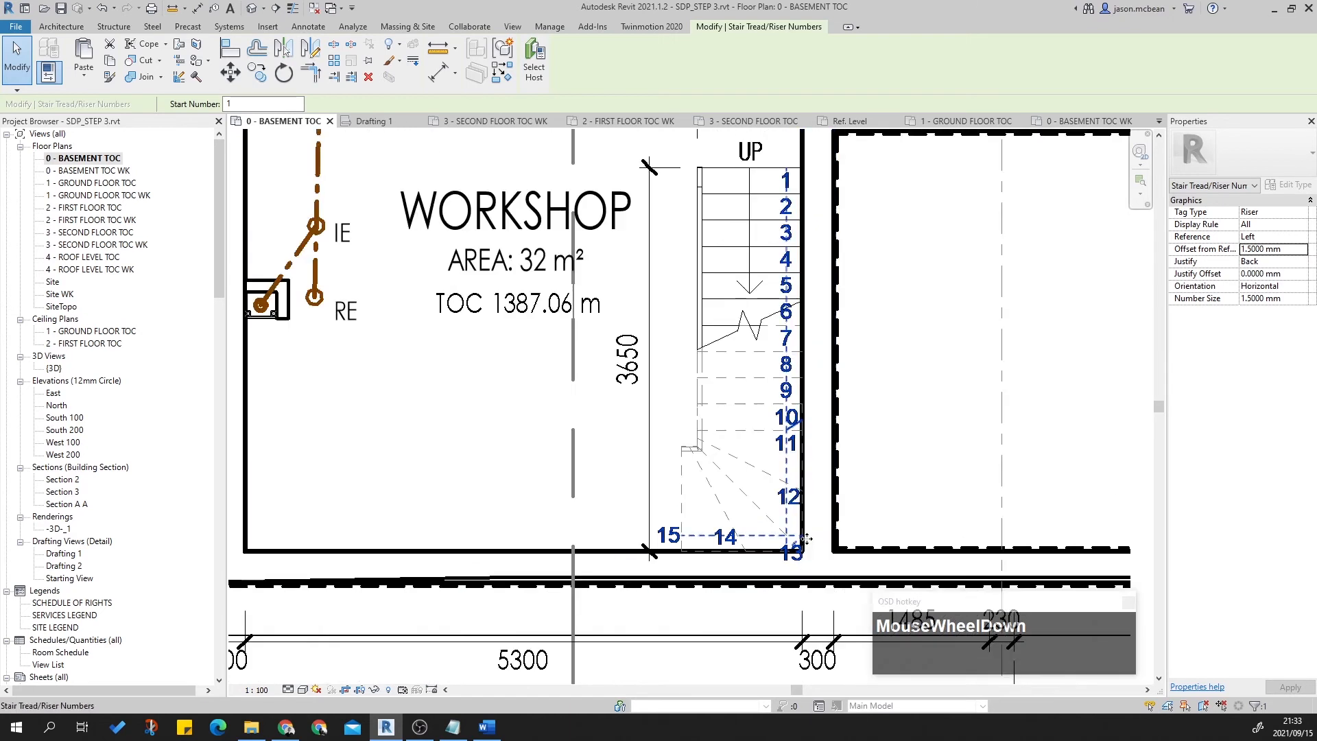
{"action": "scroll", "coordinate": [793, 538], "scroll_direction": "up", "scroll_amount": 2}
{"action": "scroll", "coordinate": [809, 492], "scroll_direction": "down", "scroll_amount": 1}
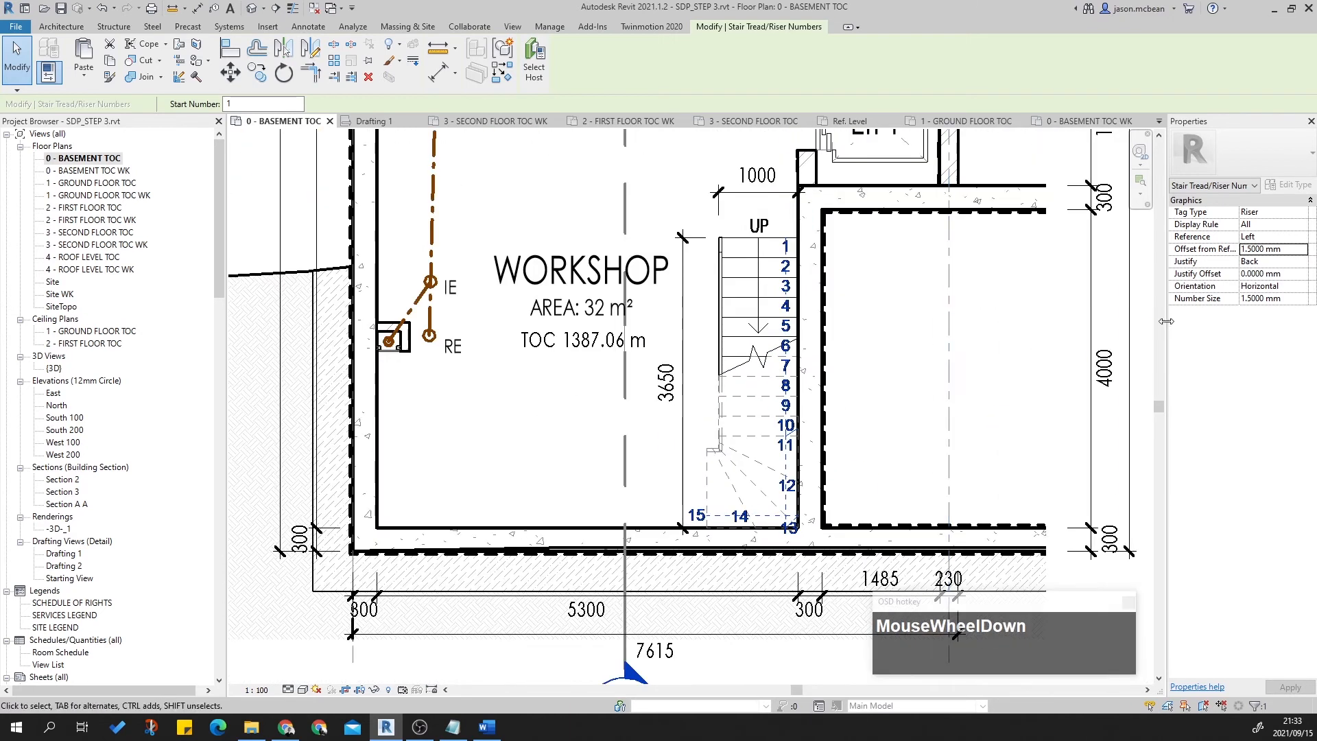
Change the reference of the basement stair riser numbers to Left Quarter and check them against the stair path.
{"action": "left_click", "coordinate": [1305, 240]}
{"action": "left_click", "coordinate": [1281, 260]}
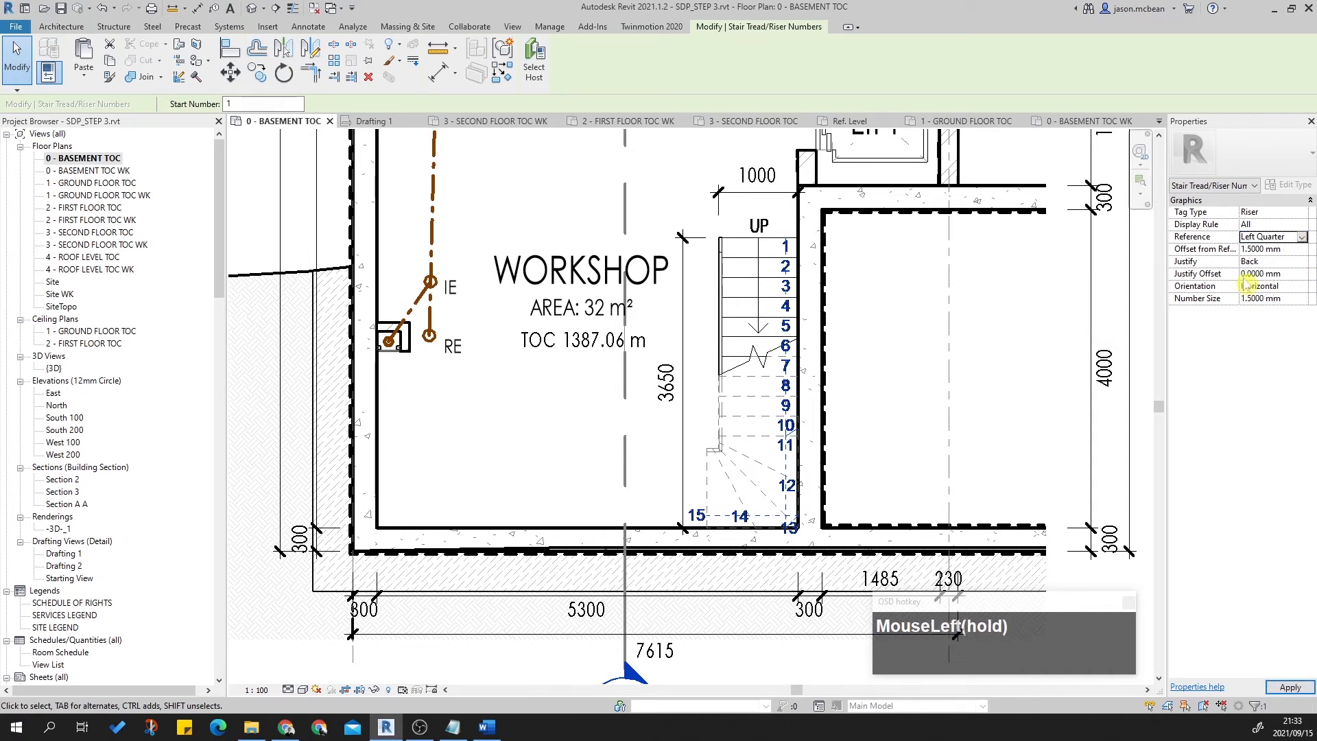
{"action": "scroll", "coordinate": [848, 466], "scroll_direction": "up", "scroll_amount": 3}
{"action": "key", "text": "Escape"}
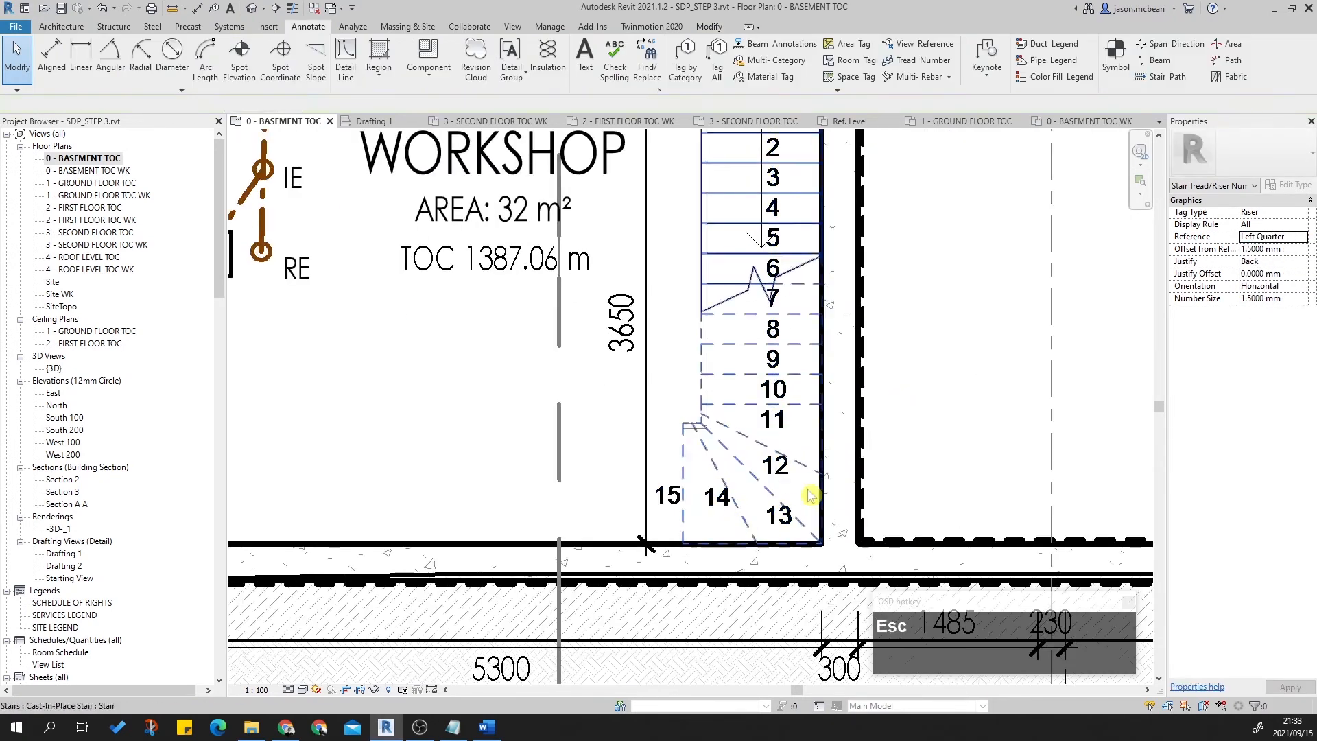
{"action": "scroll", "coordinate": [798, 447], "scroll_direction": "down", "scroll_amount": 4}
{"action": "scroll", "coordinate": [748, 380], "scroll_direction": "up", "scroll_amount": 2}
{"action": "left_click", "coordinate": [746, 379]}
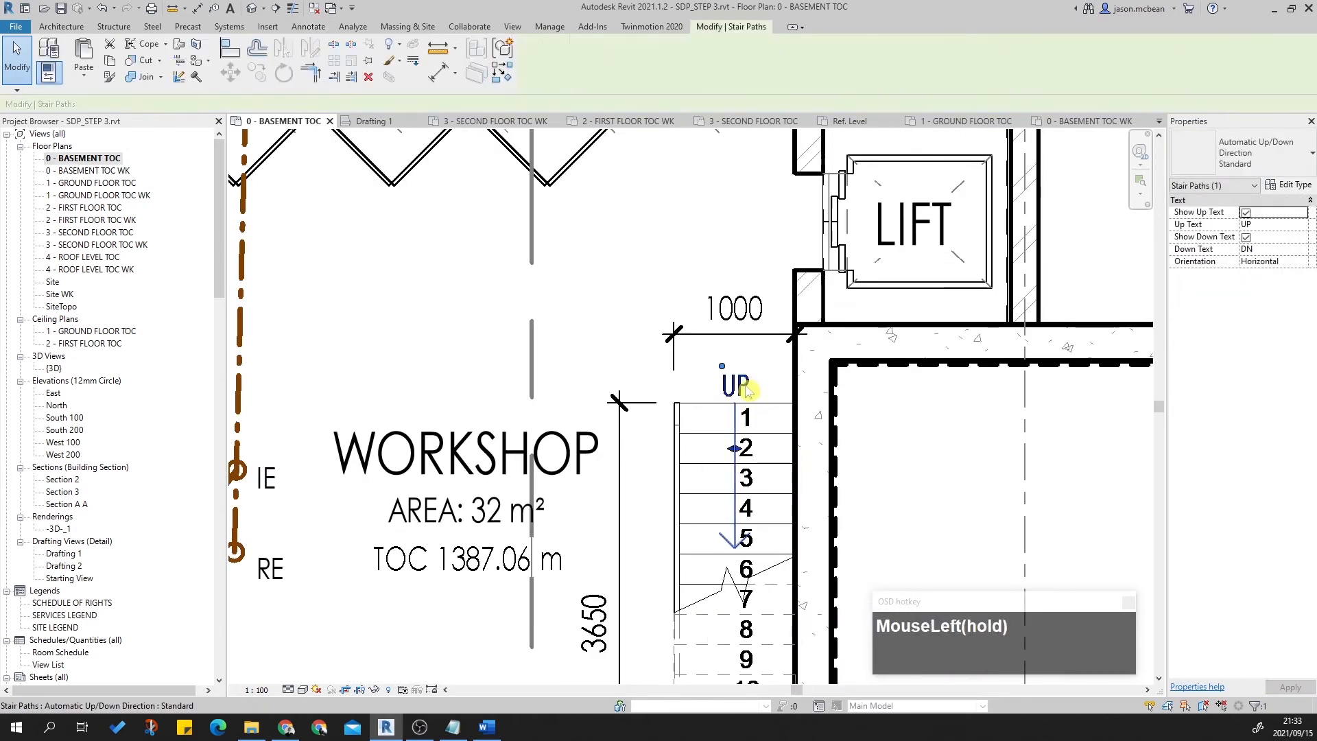
{"action": "scroll", "coordinate": [843, 466], "scroll_direction": "down", "scroll_amount": 5}
{"action": "scroll", "coordinate": [856, 474], "scroll_direction": "up", "scroll_amount": 2}
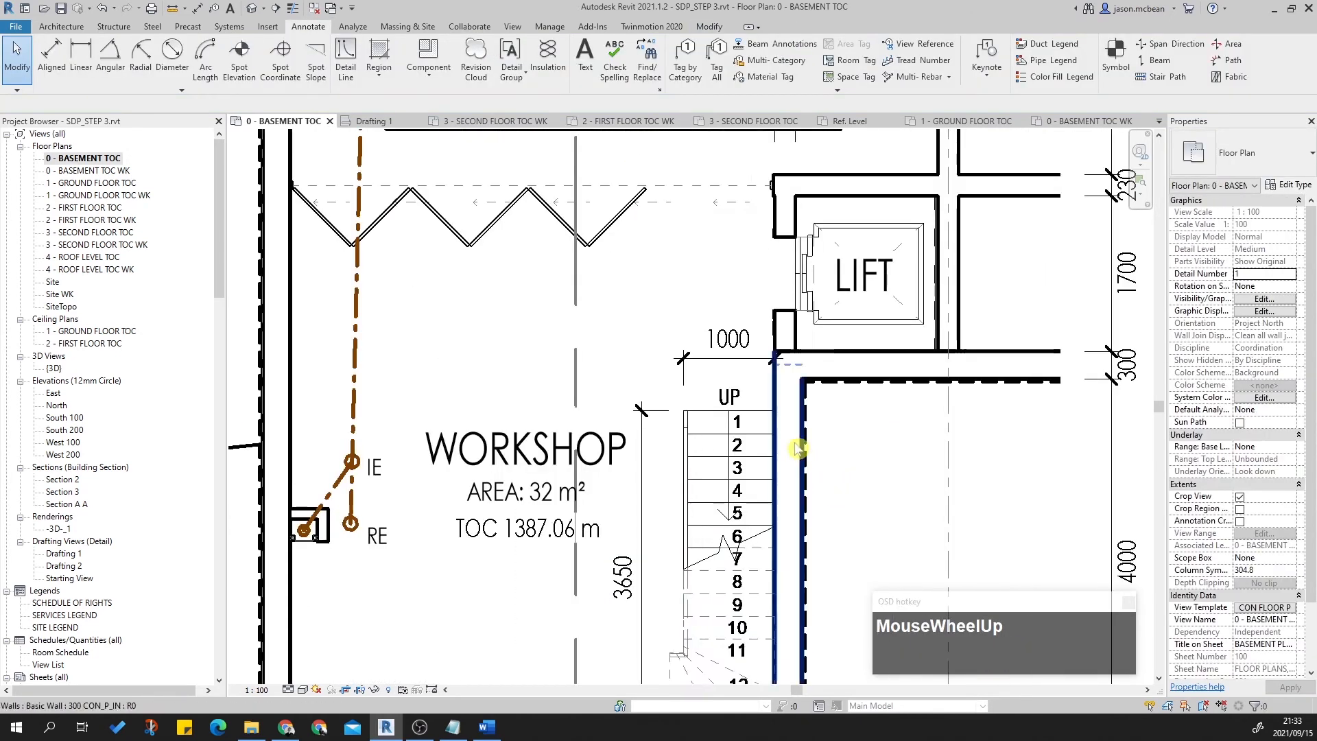
Set the riser numbers' reference to Left and their offset from reference to 3 mm, then deselect them.
{"action": "left_click", "coordinate": [737, 425]}
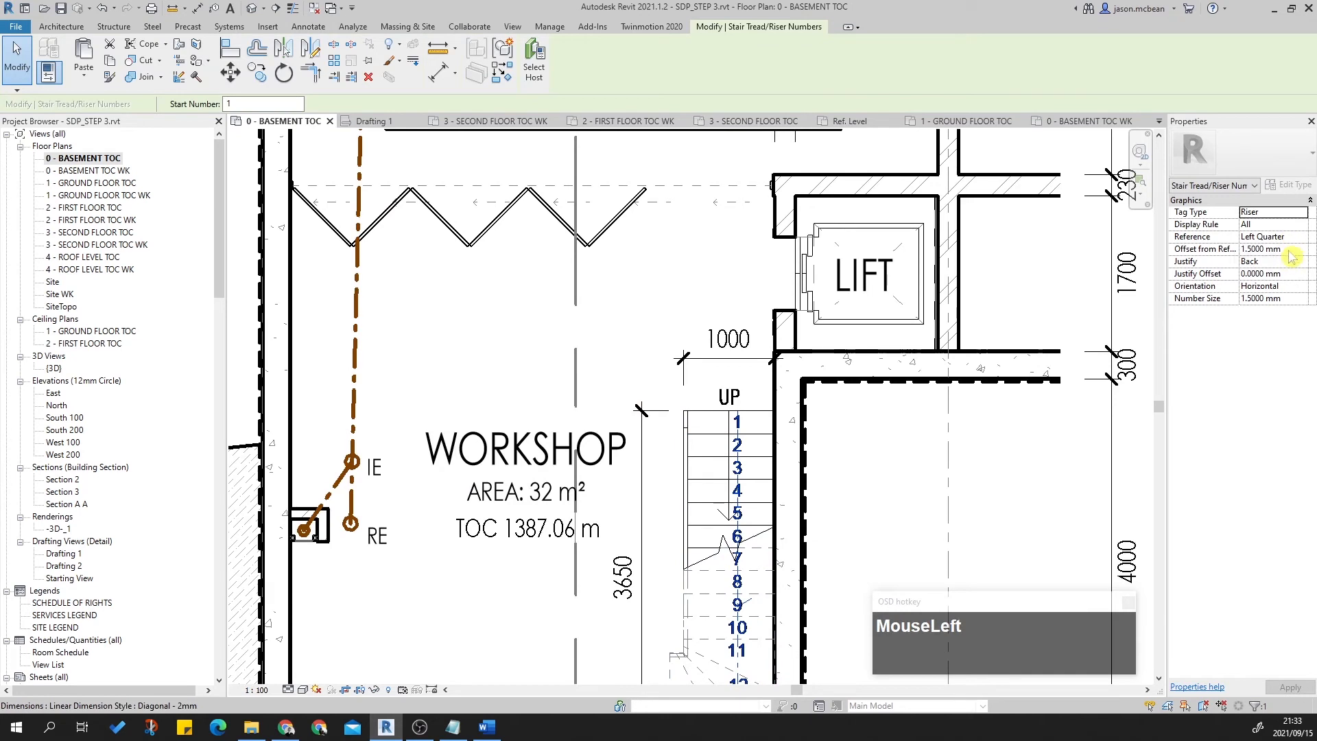
{"action": "left_click", "coordinate": [1303, 212]}
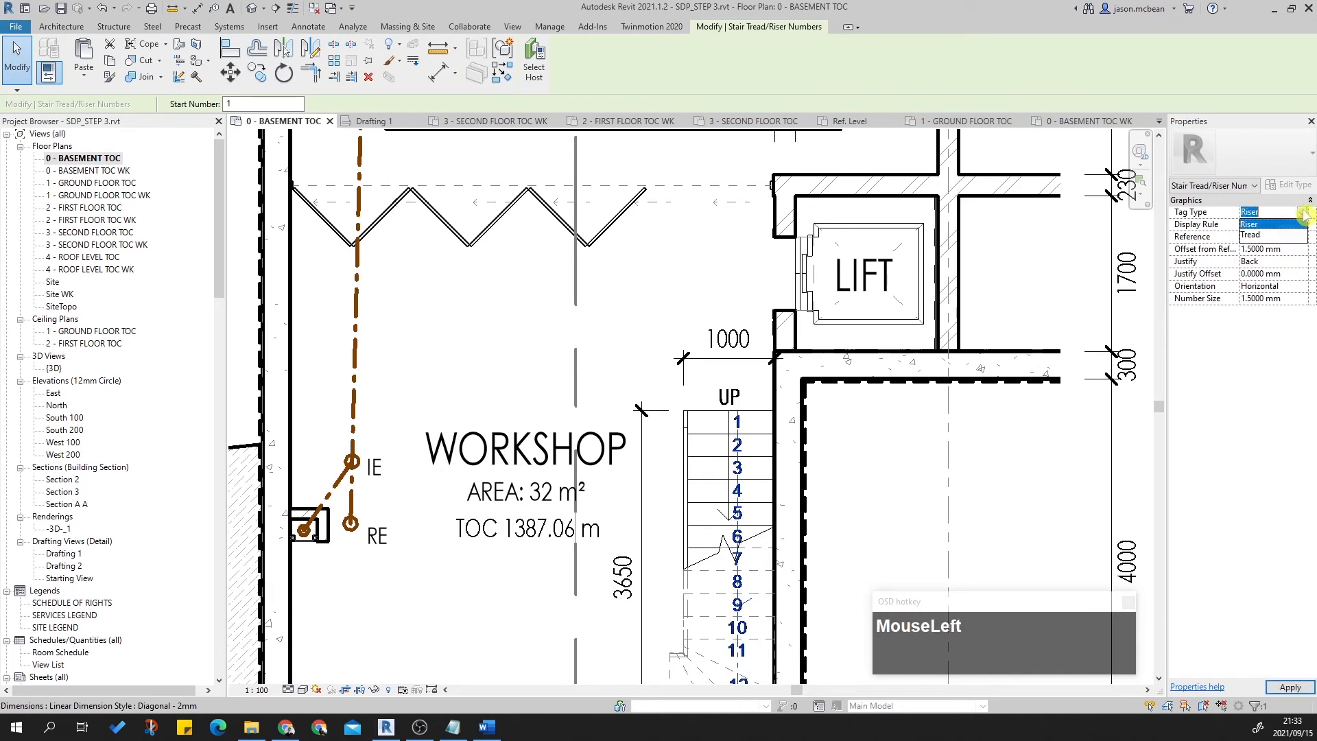
{"action": "left_click", "coordinate": [1304, 237]}
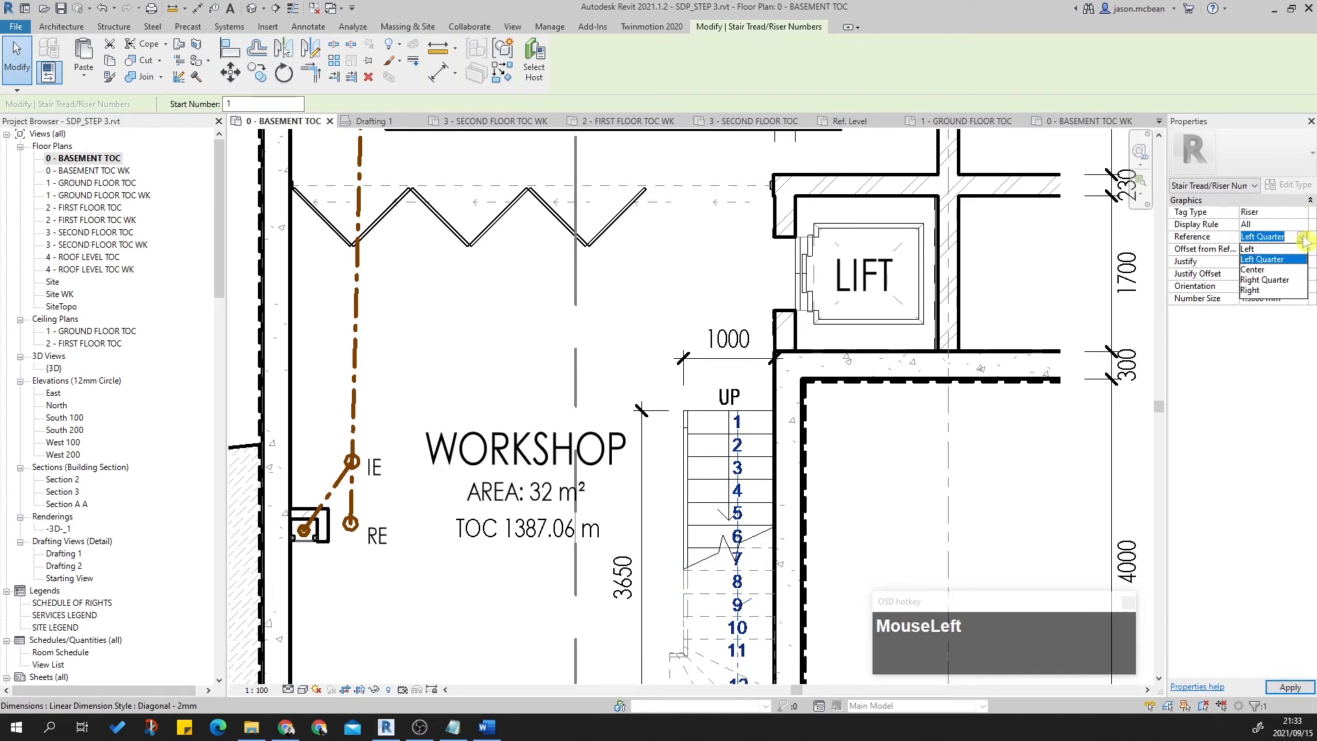
{"action": "left_click", "coordinate": [1255, 249]}
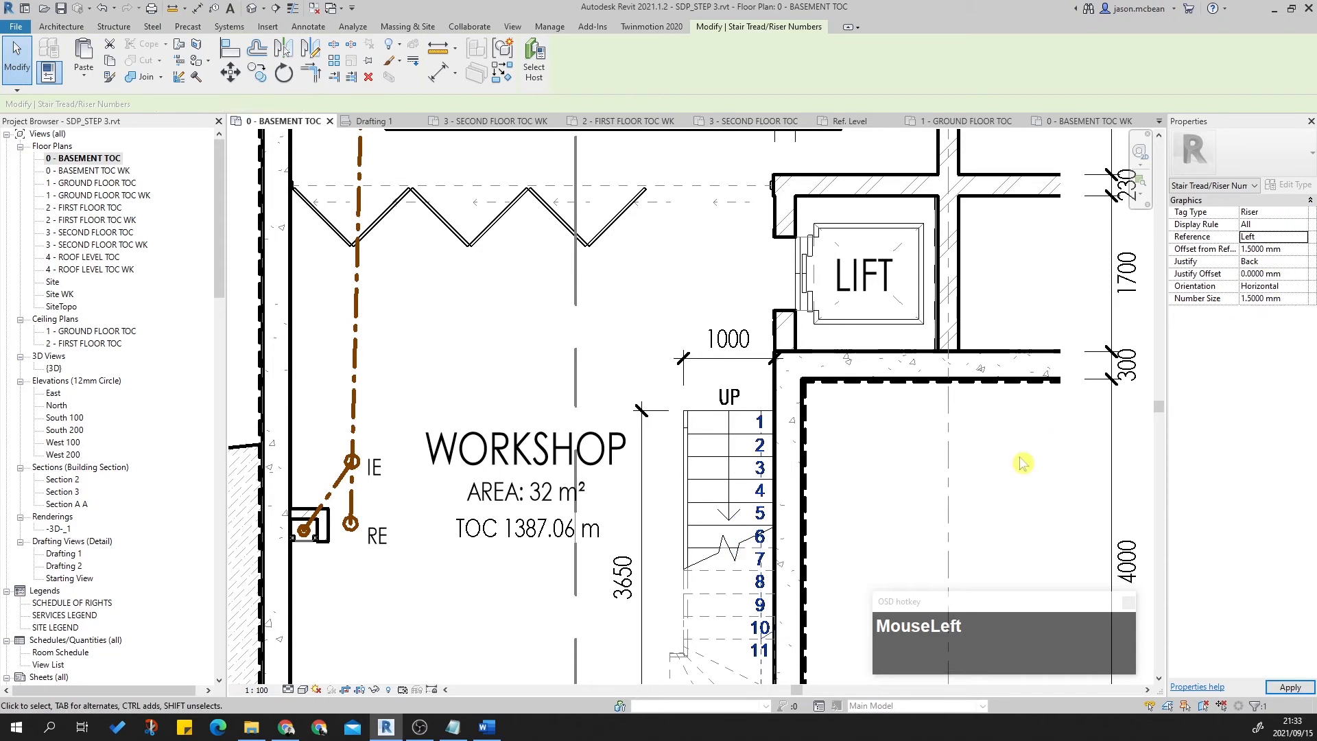
{"action": "scroll", "coordinate": [949, 530], "scroll_direction": "down", "scroll_amount": 2}
{"action": "middle_click_drag", "start_coordinate": [949, 530], "coordinate": [949, 494]}
{"action": "scroll", "coordinate": [950, 494], "scroll_direction": "up", "scroll_amount": 1}
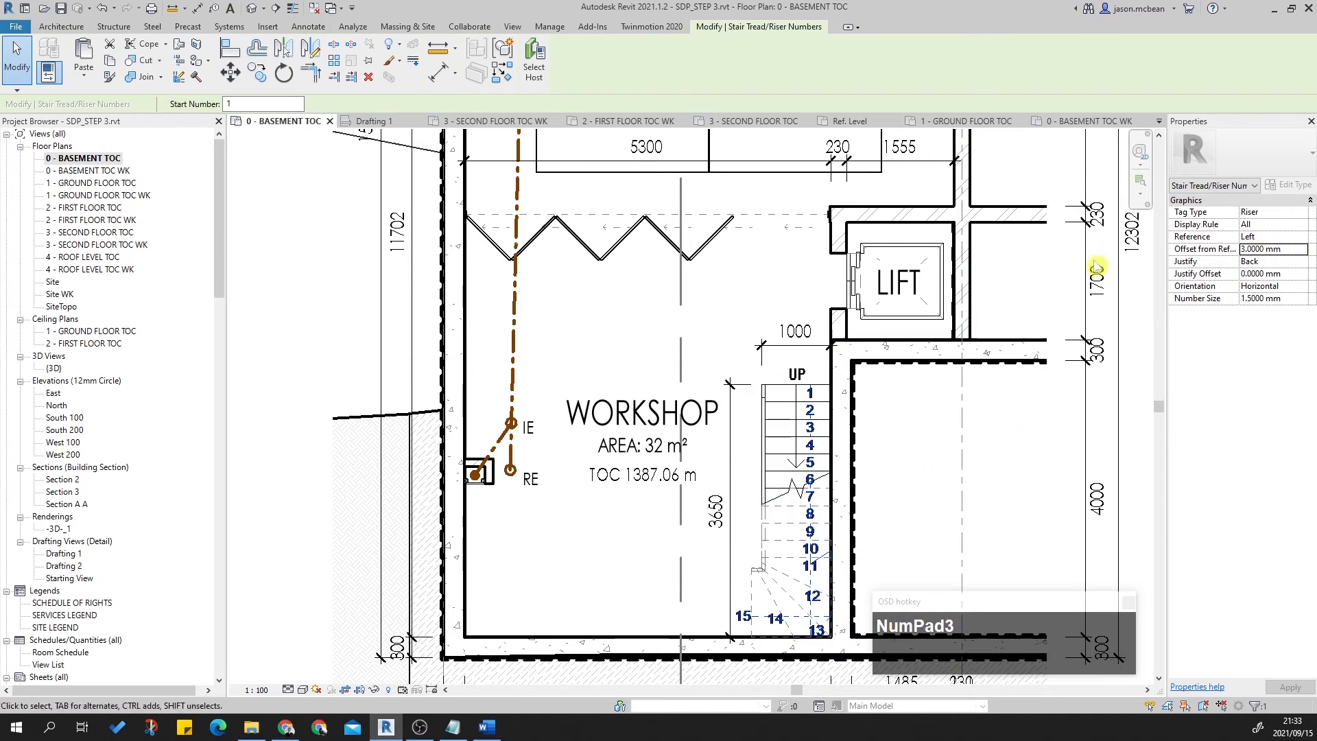
{"action": "left_click", "coordinate": [621, 239]}
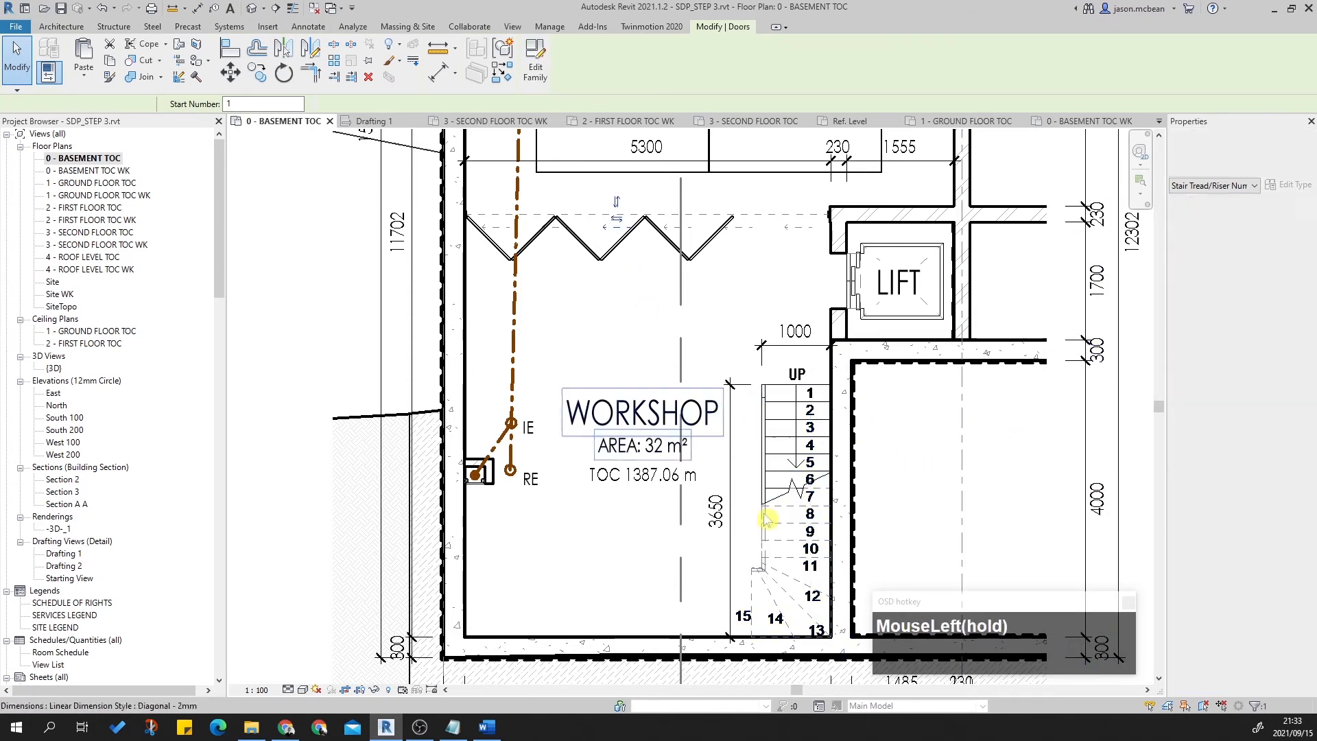
{"action": "scroll", "coordinate": [841, 638], "scroll_direction": "up", "scroll_amount": 2}
{"action": "key", "text": "Escape"}
{"action": "scroll", "coordinate": [805, 563], "scroll_direction": "down", "scroll_amount": 2}
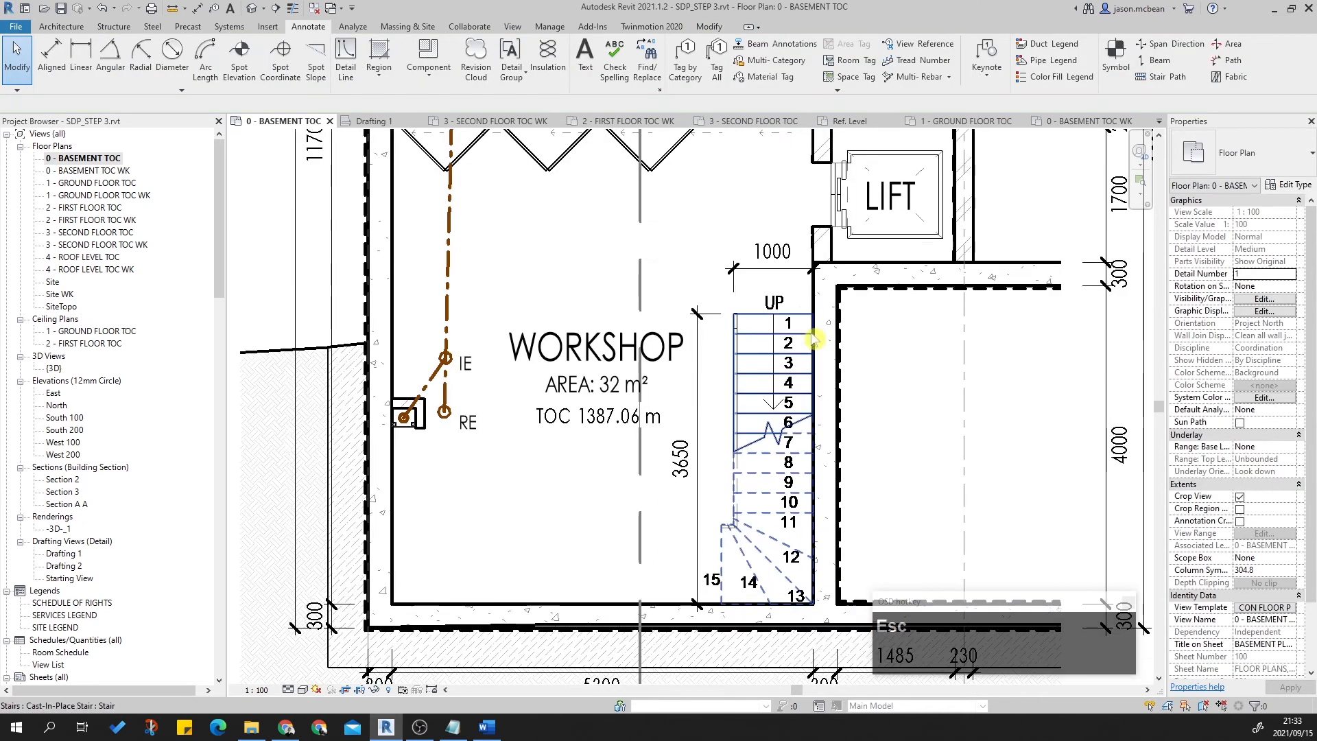
Examine the riser numbering on the workshop stair in the basement plan and the stair's own properties.
{"action": "scroll", "coordinate": [802, 552], "scroll_direction": "down", "scroll_amount": 2}
{"action": "middle_click_drag", "start_coordinate": [802, 551], "coordinate": [788, 522]}
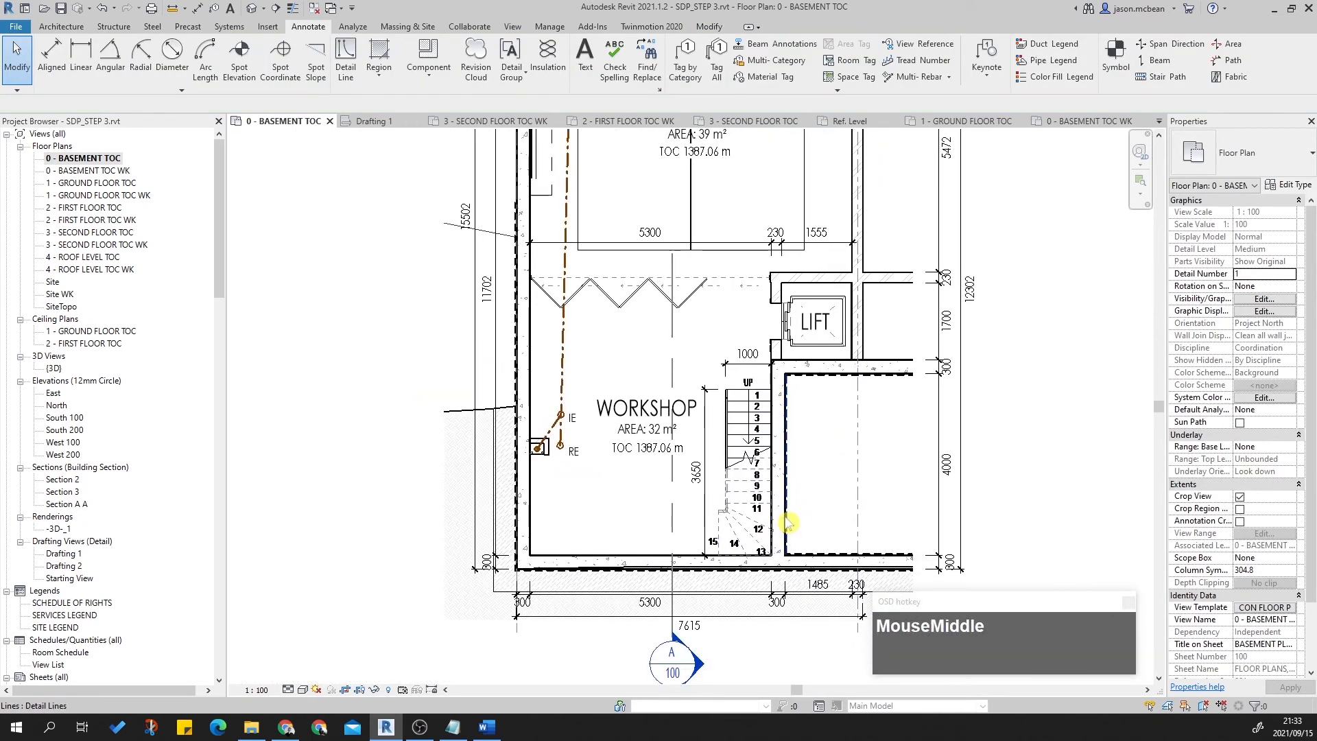
{"action": "scroll", "coordinate": [765, 538], "scroll_direction": "up", "scroll_amount": 2}
{"action": "middle_click", "coordinate": [771, 515]}
{"action": "middle_click", "coordinate": [772, 515]}
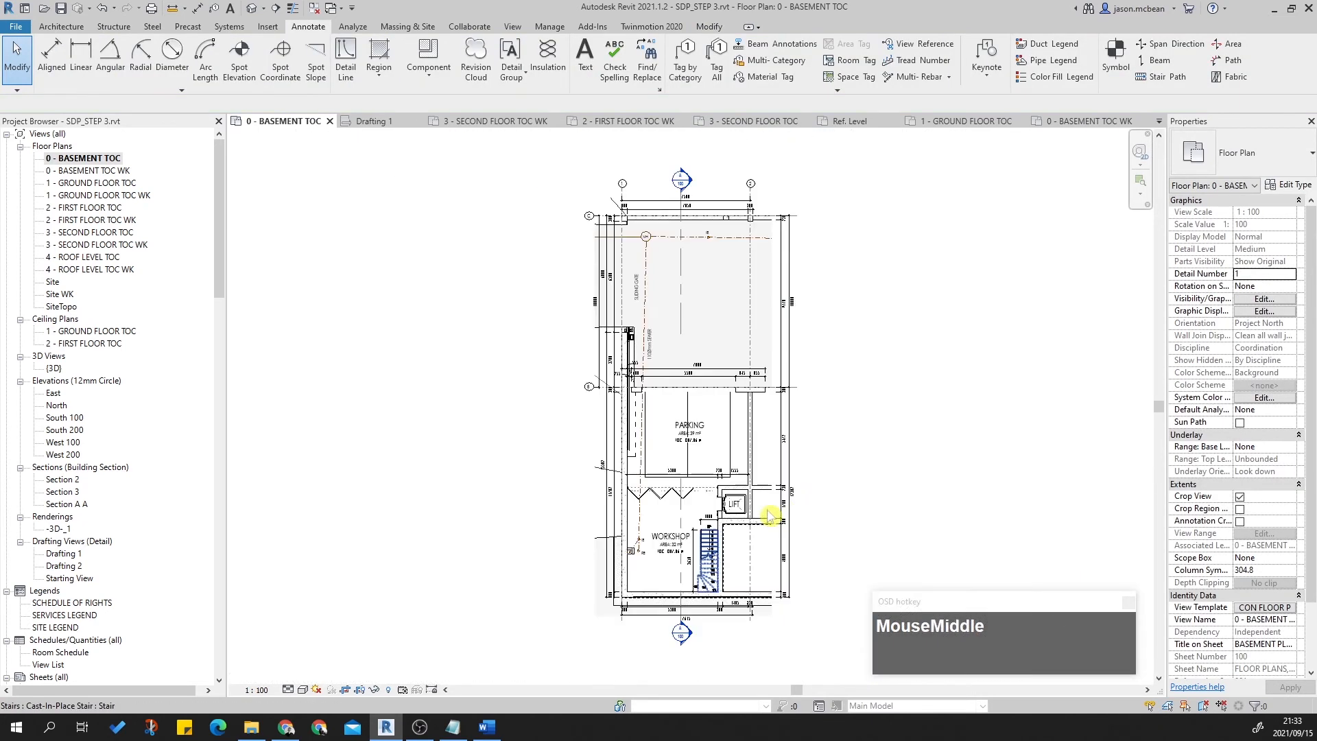
{"action": "scroll", "coordinate": [710, 568], "scroll_direction": "up", "scroll_amount": 5}
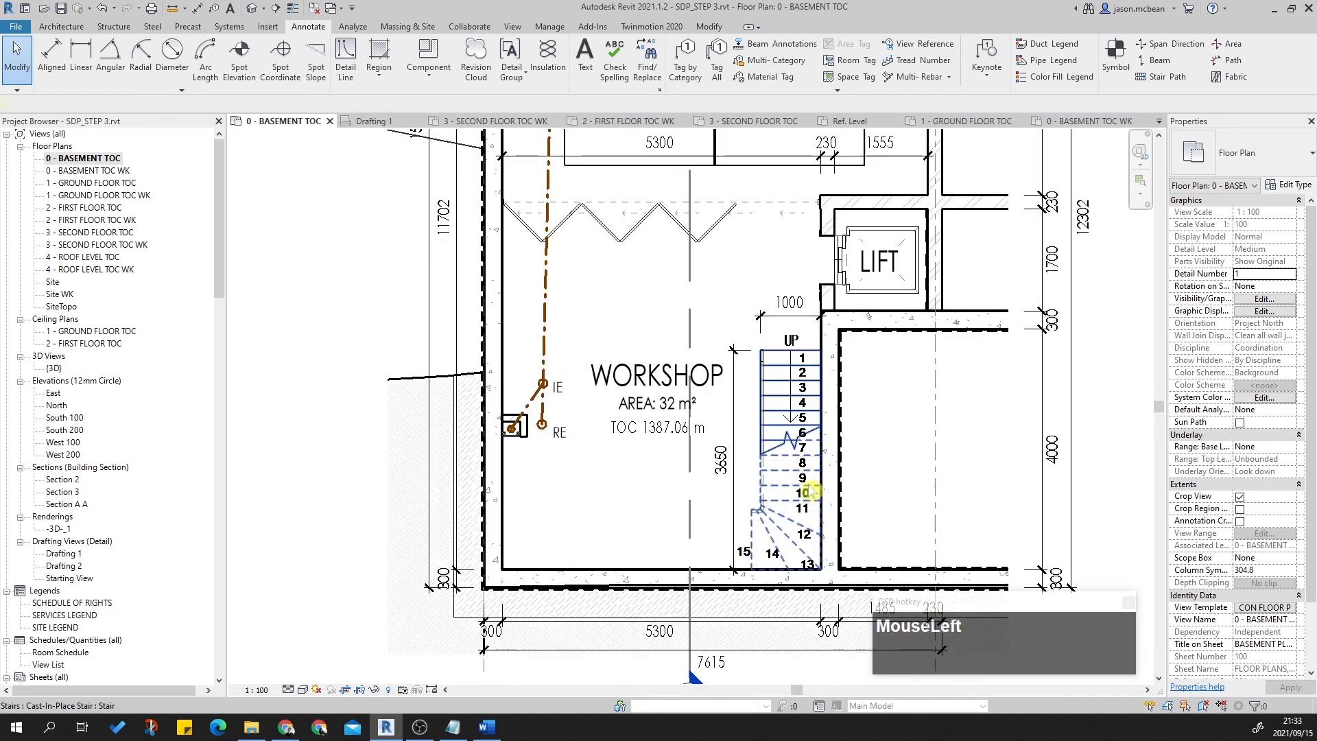
{"action": "left_click", "coordinate": [804, 476]}
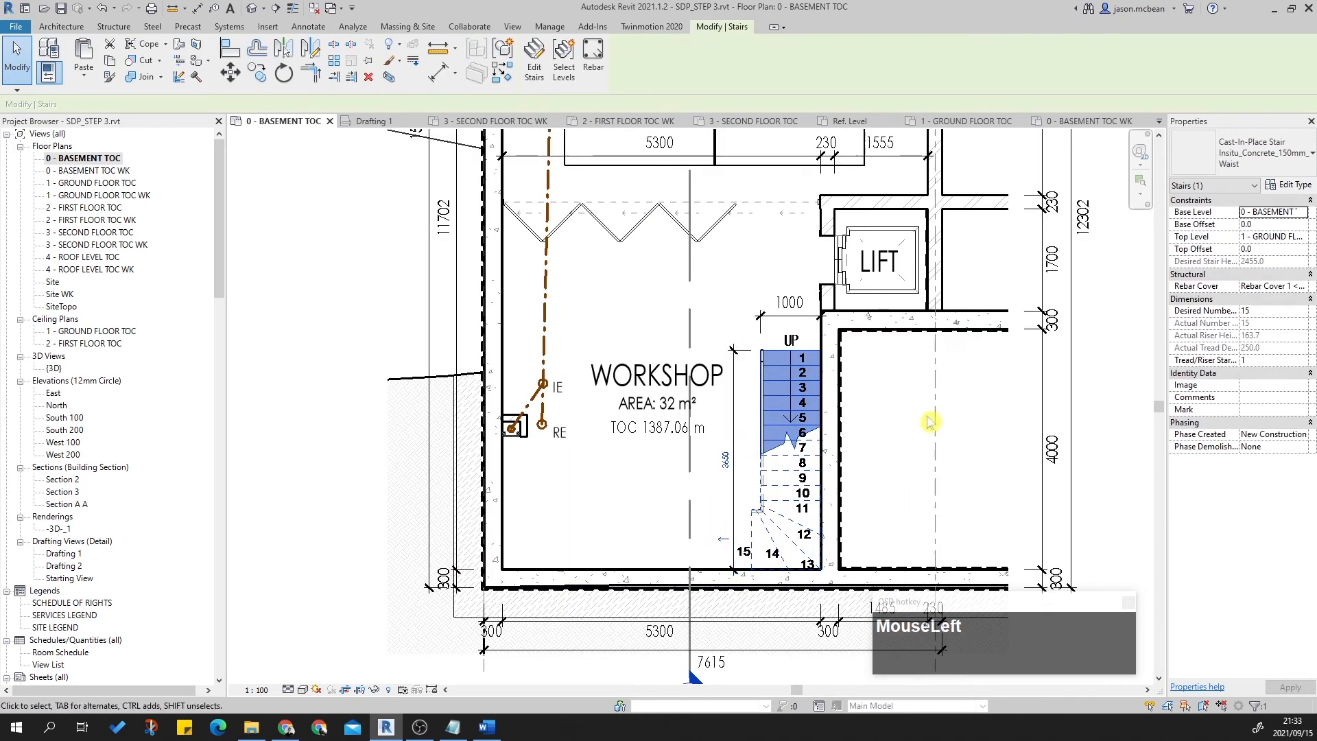
{"action": "scroll", "coordinate": [735, 527], "scroll_direction": "up", "scroll_amount": 1}
{"action": "scroll", "coordinate": [721, 500], "scroll_direction": "down", "scroll_amount": 2}
{"action": "middle_click_drag", "start_coordinate": [869, 529], "coordinate": [845, 656]}
{"action": "key", "text": "Escape"}
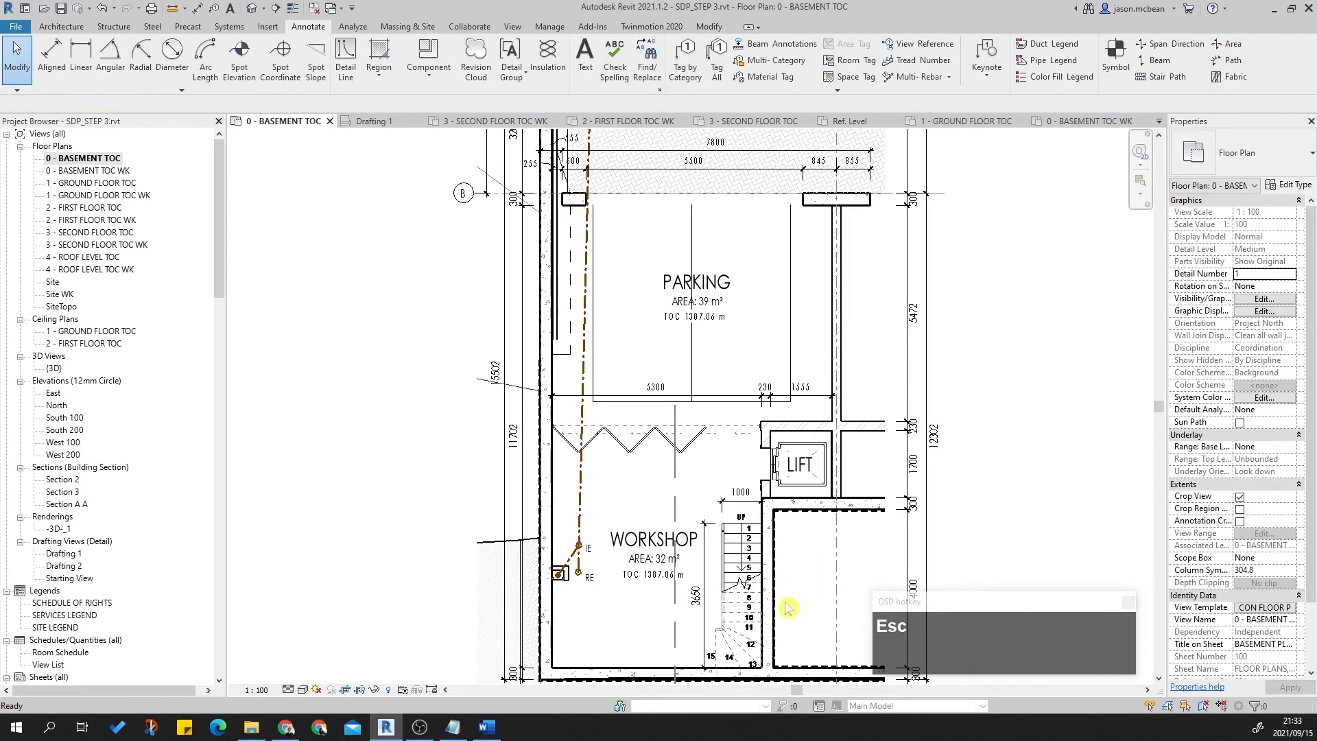
Review the basement plan from the workshop and parking up to the sliding gate and boundary wall area.
{"action": "middle_click_drag", "start_coordinate": [986, 427], "coordinate": [840, 500]}
{"action": "scroll", "coordinate": [834, 325], "scroll_direction": "down", "scroll_amount": 2}
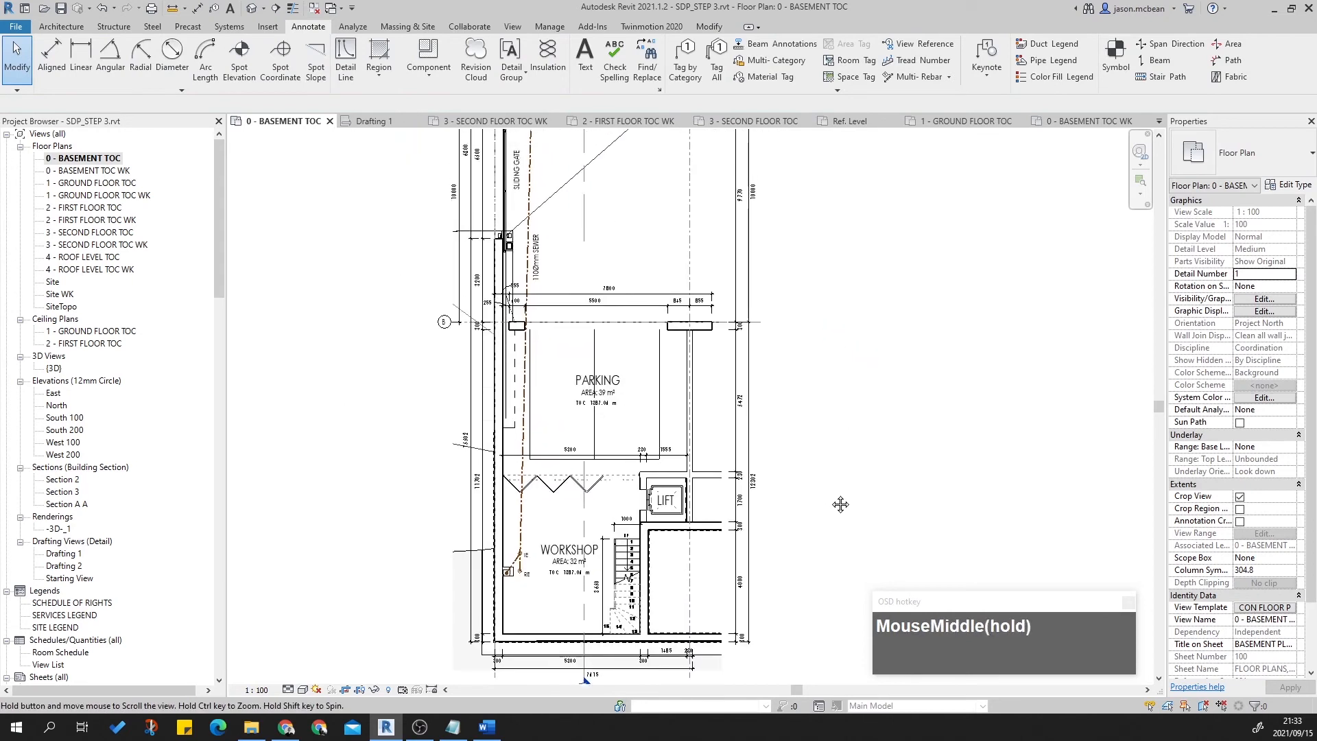
{"action": "middle_click_drag", "start_coordinate": [773, 367], "coordinate": [811, 515]}
{"action": "scroll", "coordinate": [493, 281], "scroll_direction": "up", "scroll_amount": 2}
{"action": "scroll", "coordinate": [632, 256], "scroll_direction": "down", "scroll_amount": 2}
{"action": "scroll", "coordinate": [688, 212], "scroll_direction": "up", "scroll_amount": 2}
{"action": "scroll", "coordinate": [688, 256], "scroll_direction": "down", "scroll_amount": 2}
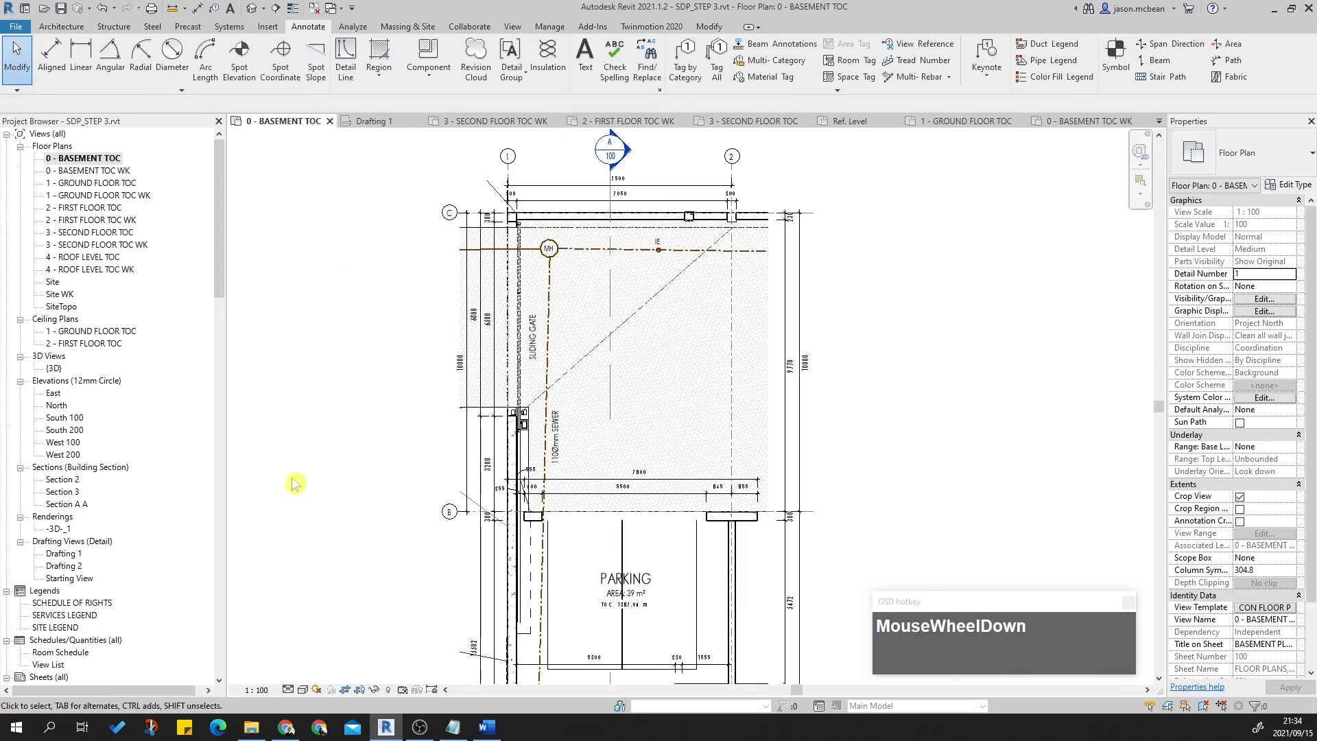
{"action": "key", "text": "Escape"}
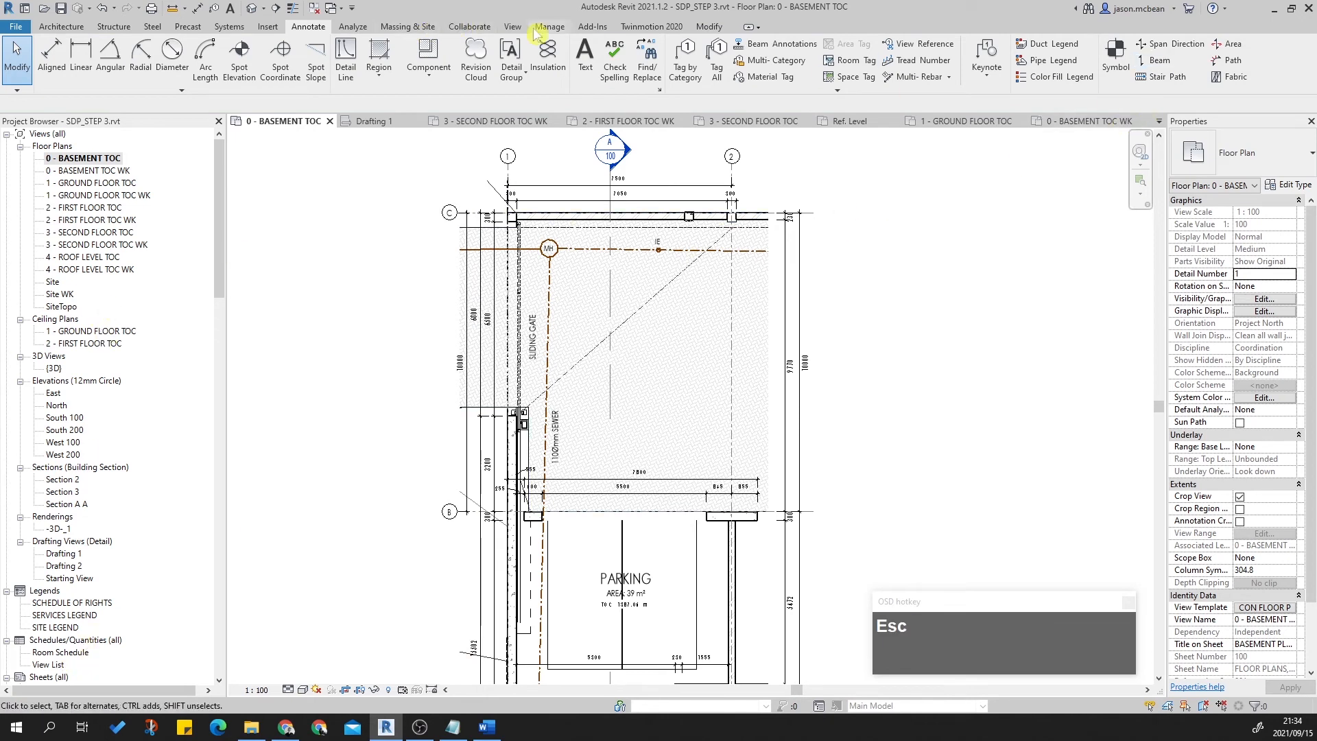
Close all inactive views and the Detail_Items_Timber_Stud family without saving its changes.
{"action": "left_click", "coordinate": [513, 27]}
{"action": "left_click", "coordinate": [1119, 60]}
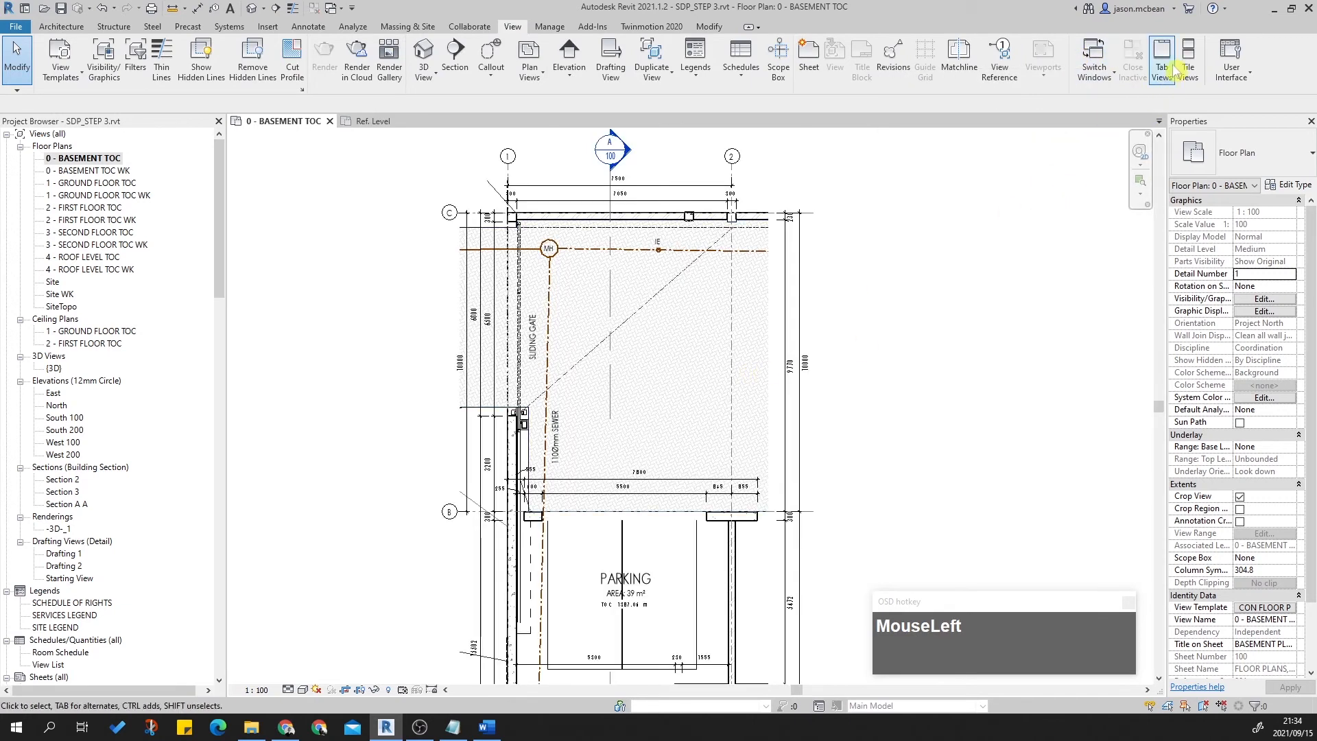
{"action": "left_click", "coordinate": [375, 122]}
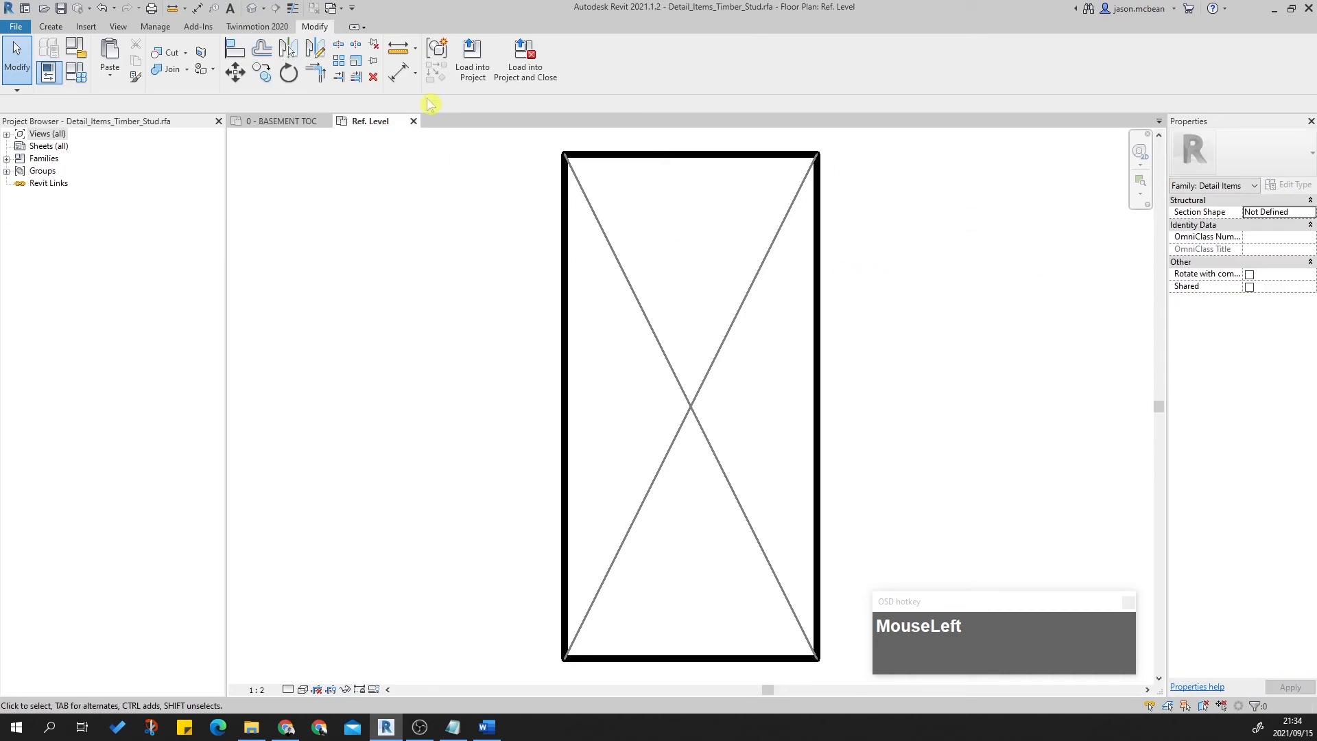
{"action": "left_click", "coordinate": [414, 122]}
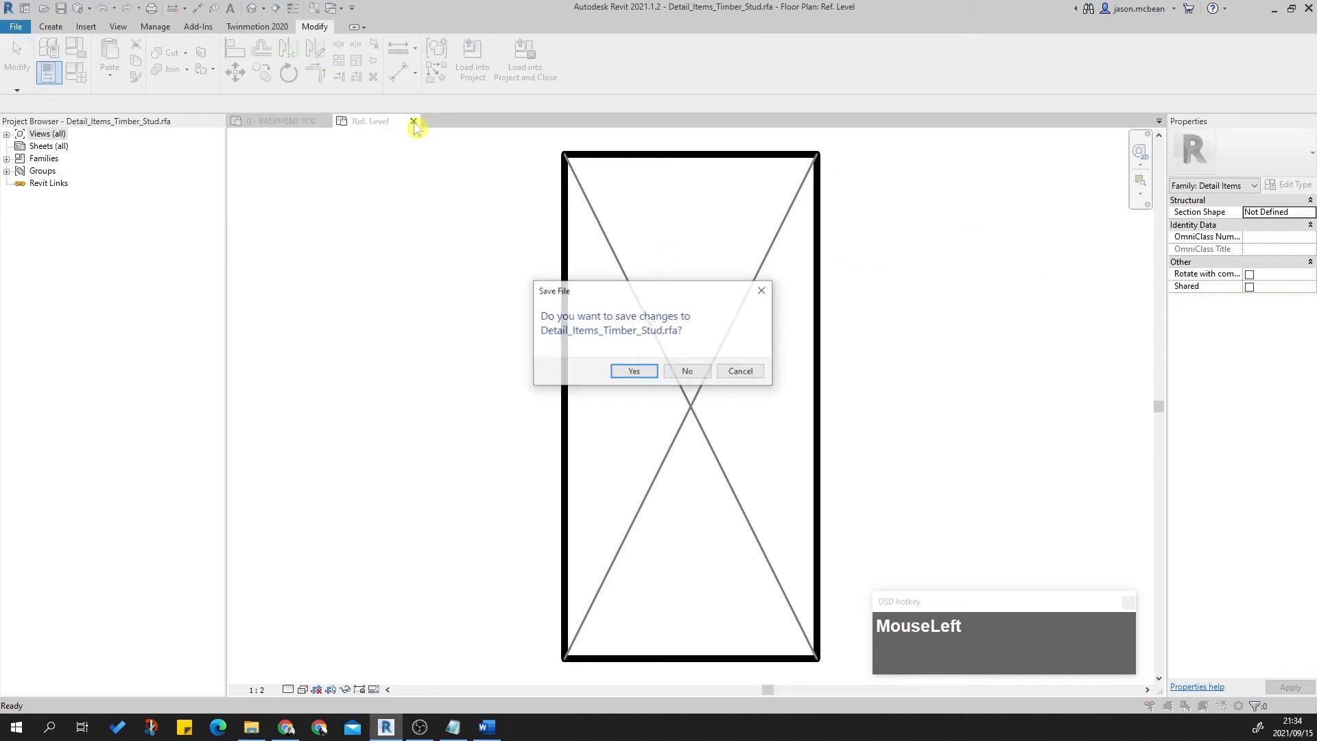
{"action": "left_click", "coordinate": [686, 374]}
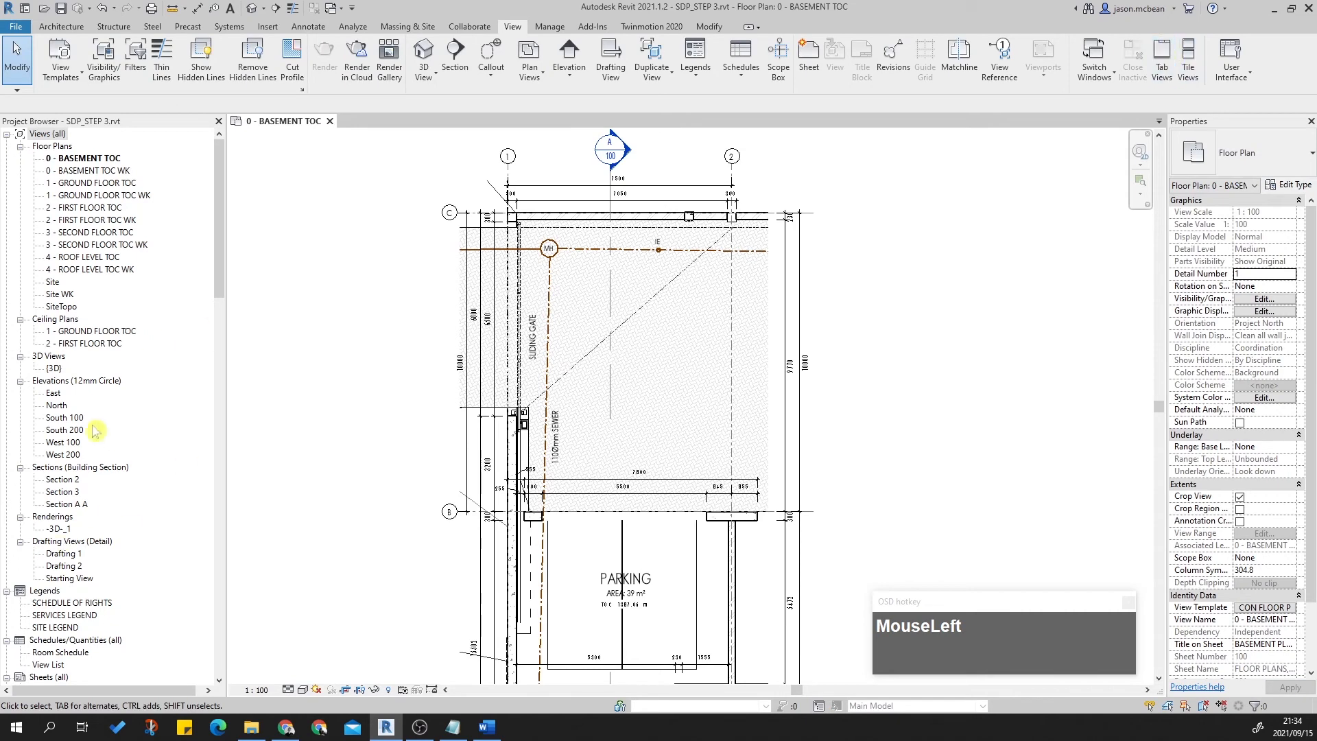
Open the Drafting 1 view and tile it beside the basement plan.
{"action": "scroll", "coordinate": [72, 578], "scroll_direction": "down", "scroll_amount": 2}
{"action": "double_click", "coordinate": [68, 480]}
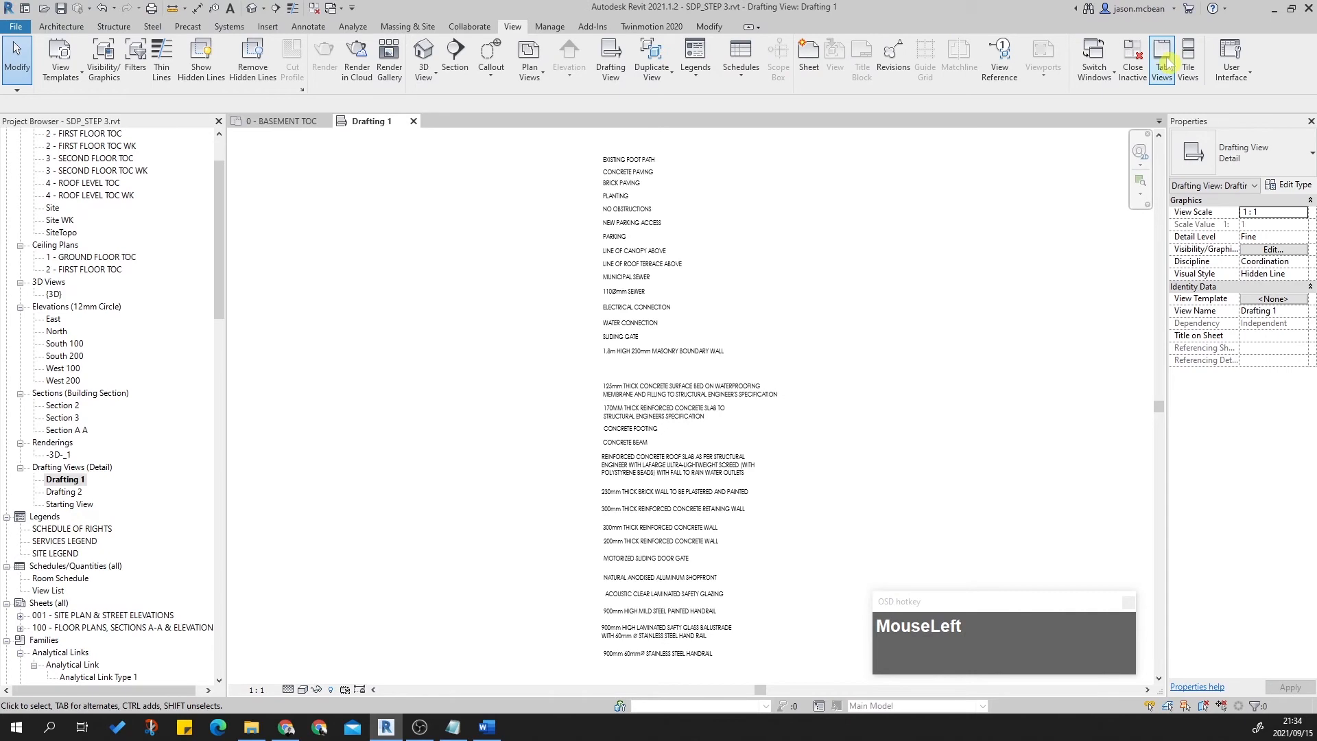
{"action": "left_click", "coordinate": [1187, 63]}
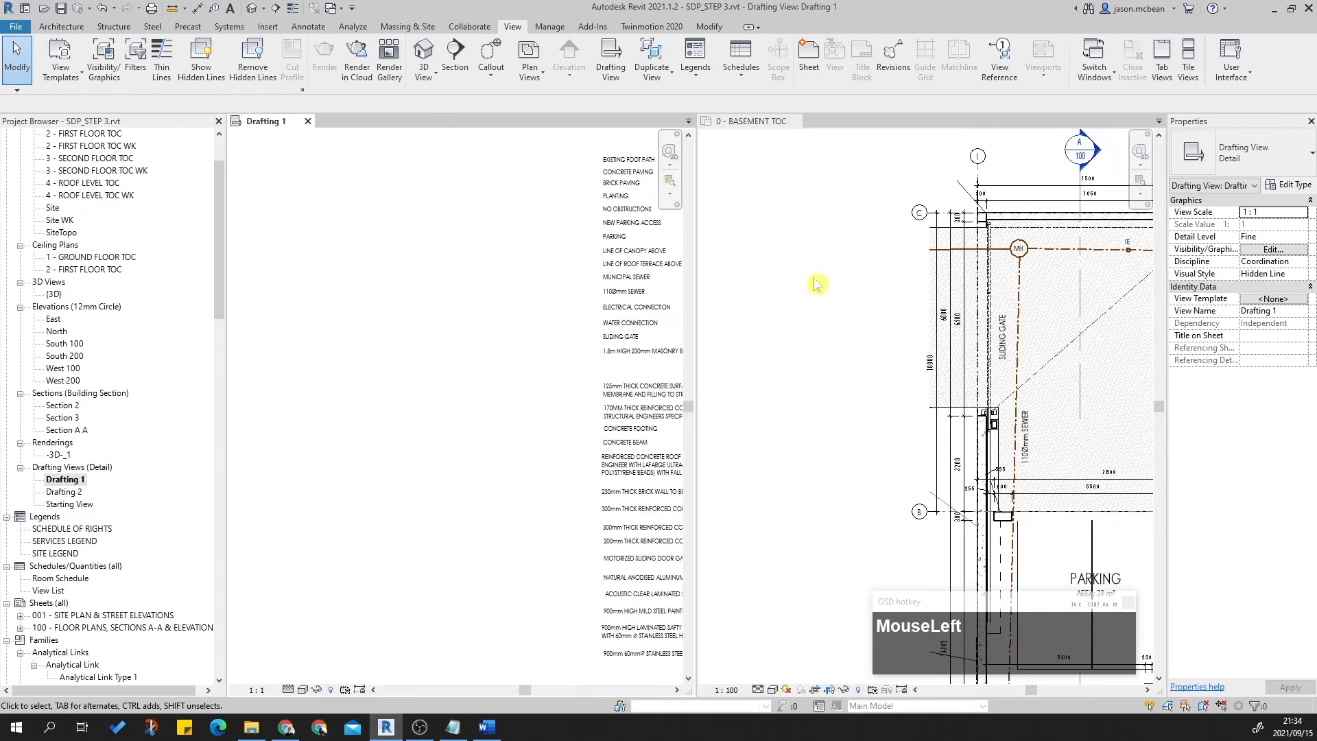
{"action": "left_click", "coordinate": [796, 201]}
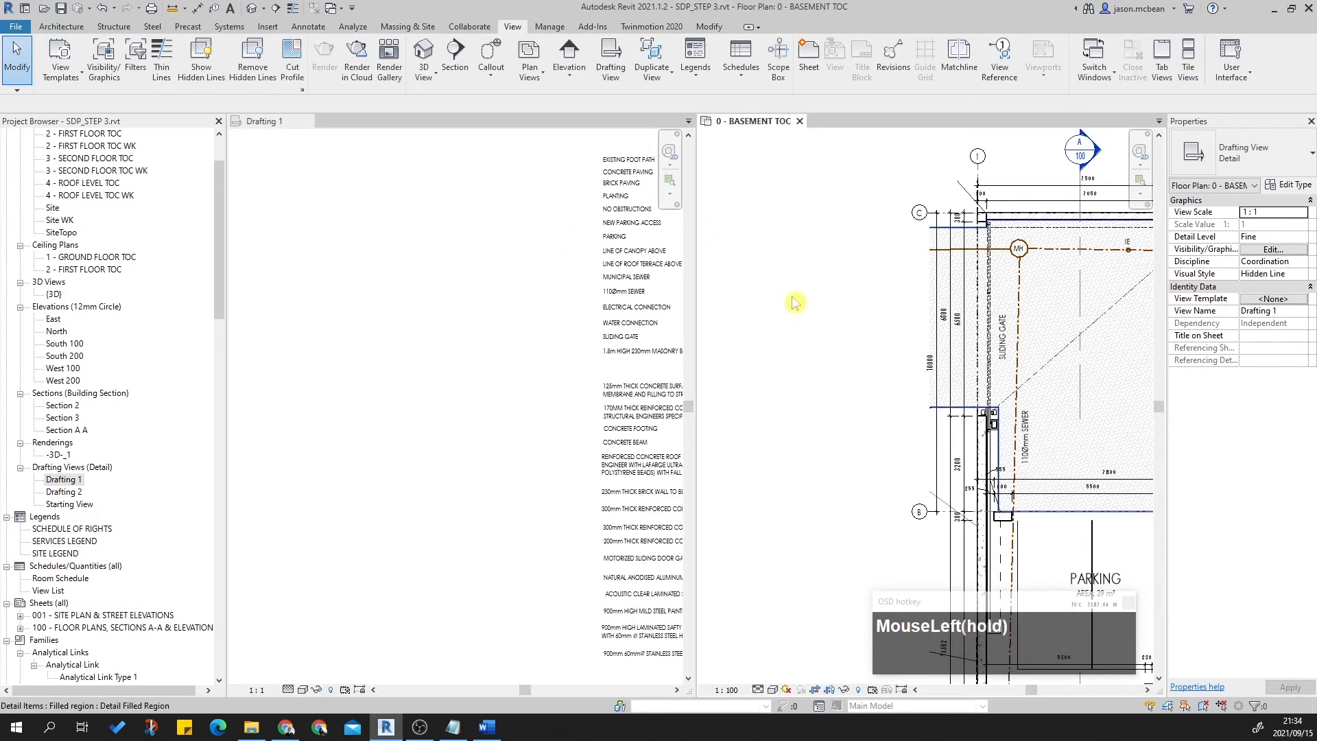
Copy the "1.8m HIGH 230mm MASONRY BOUNDARY WALL" note from the Drafting 1 view.
{"action": "scroll", "coordinate": [917, 330], "scroll_direction": "up", "scroll_amount": 3}
{"action": "middle_click_drag", "start_coordinate": [917, 329], "coordinate": [873, 234]}
{"action": "scroll", "coordinate": [873, 234], "scroll_direction": "up", "scroll_amount": 2}
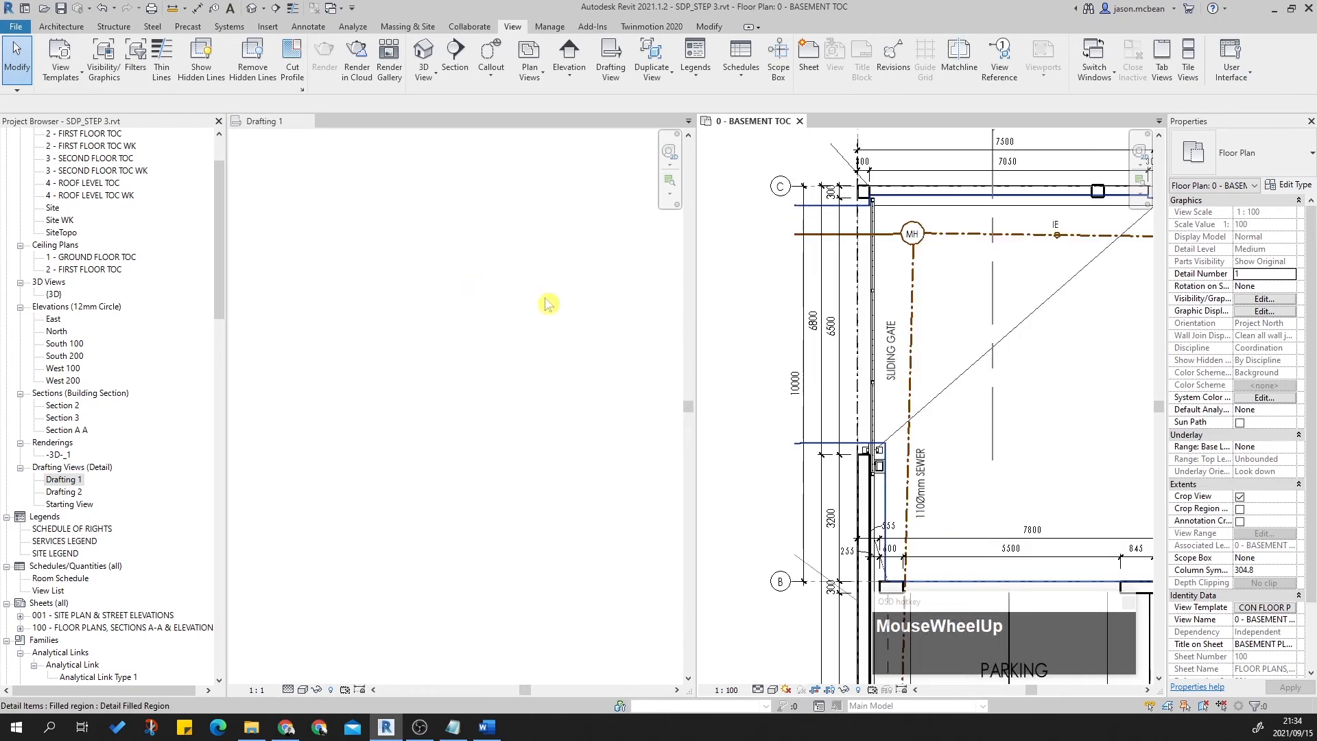
{"action": "middle_click", "coordinate": [285, 379]}
{"action": "scroll", "coordinate": [498, 341], "scroll_direction": "down", "scroll_amount": 1}
{"action": "scroll", "coordinate": [498, 341], "scroll_direction": "up", "scroll_amount": 3}
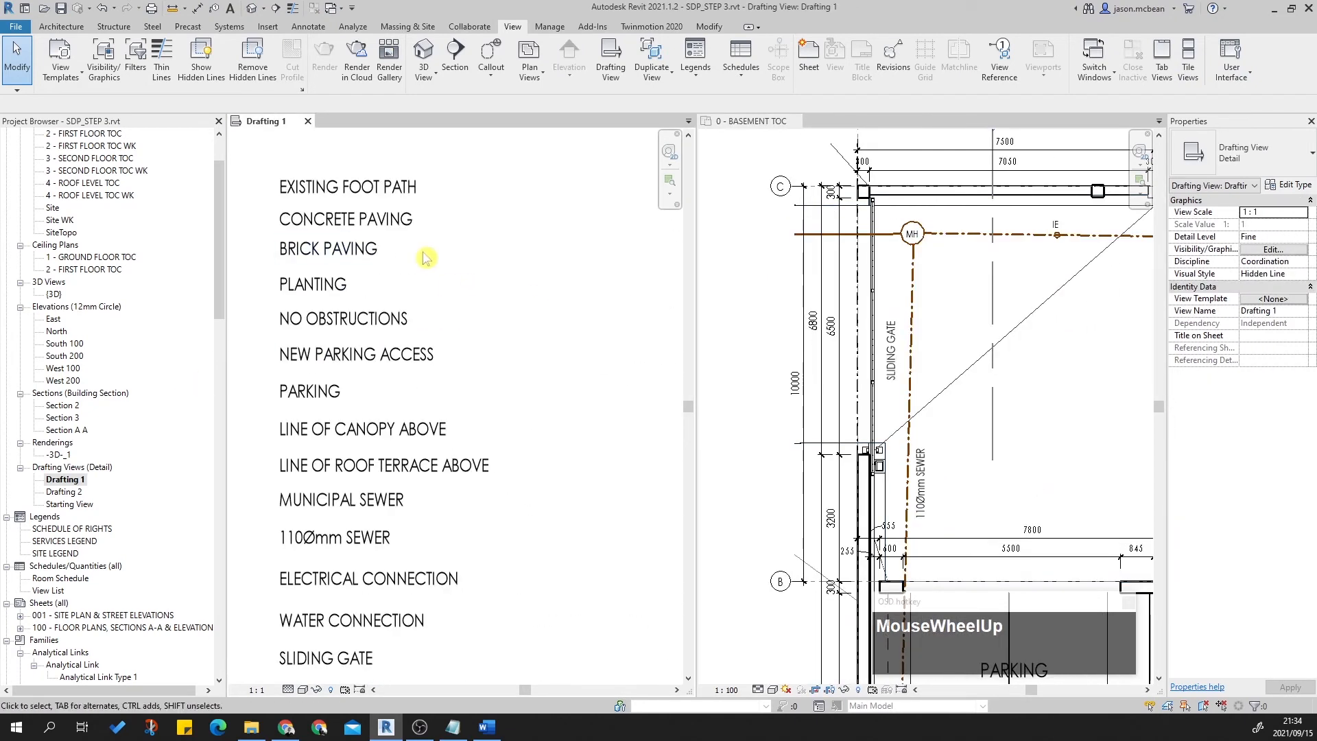
{"action": "middle_click_drag", "start_coordinate": [463, 434], "coordinate": [519, 368]}
{"action": "middle_click_drag", "start_coordinate": [500, 532], "coordinate": [500, 440]}
{"action": "left_click", "coordinate": [466, 525]}
{"action": "key", "text": "ctrl+c"}
Paste the boundary wall note into the basement plan, just above the wall on grid C between grids 1 and 2.
{"action": "middle_click_drag", "start_coordinate": [974, 199], "coordinate": [751, 390]}
{"action": "key", "text": "ctrl+v"}
{"action": "middle_click_drag", "start_coordinate": [850, 343], "coordinate": [872, 403]}
{"action": "scroll", "coordinate": [872, 402], "scroll_direction": "up", "scroll_amount": 2}
{"action": "left_click", "coordinate": [967, 432]}
{"action": "middle_click_drag", "start_coordinate": [967, 432], "coordinate": [1029, 429]}
{"action": "scroll", "coordinate": [948, 398], "scroll_direction": "down", "scroll_amount": 1}
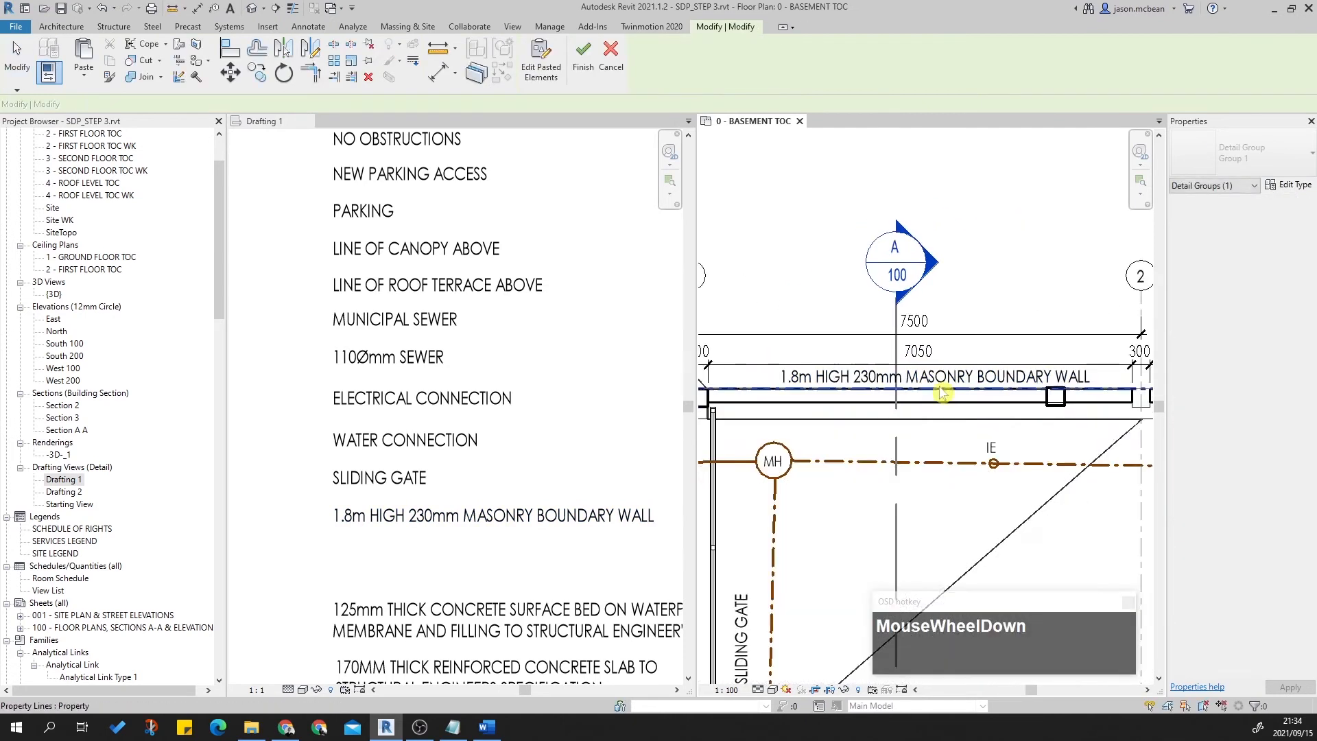
Nudge the pasted boundary wall note left along the wall on grid C and deselect it.
{"action": "left_click", "coordinate": [950, 381]}
{"action": "key", "text": "Left"}
{"action": "key", "text": "Left"}
{"action": "key", "text": "Left"}
{"action": "key", "text": "Left"}
{"action": "key", "text": "Left"}
{"action": "key", "text": "Left"}
{"action": "key", "text": "Left"}
{"action": "key", "text": "Left"}
{"action": "key", "text": "Left"}
{"action": "key", "text": "Left"}
{"action": "key", "text": "Escape"}
{"action": "scroll", "coordinate": [929, 458], "scroll_direction": "down", "scroll_amount": 2}
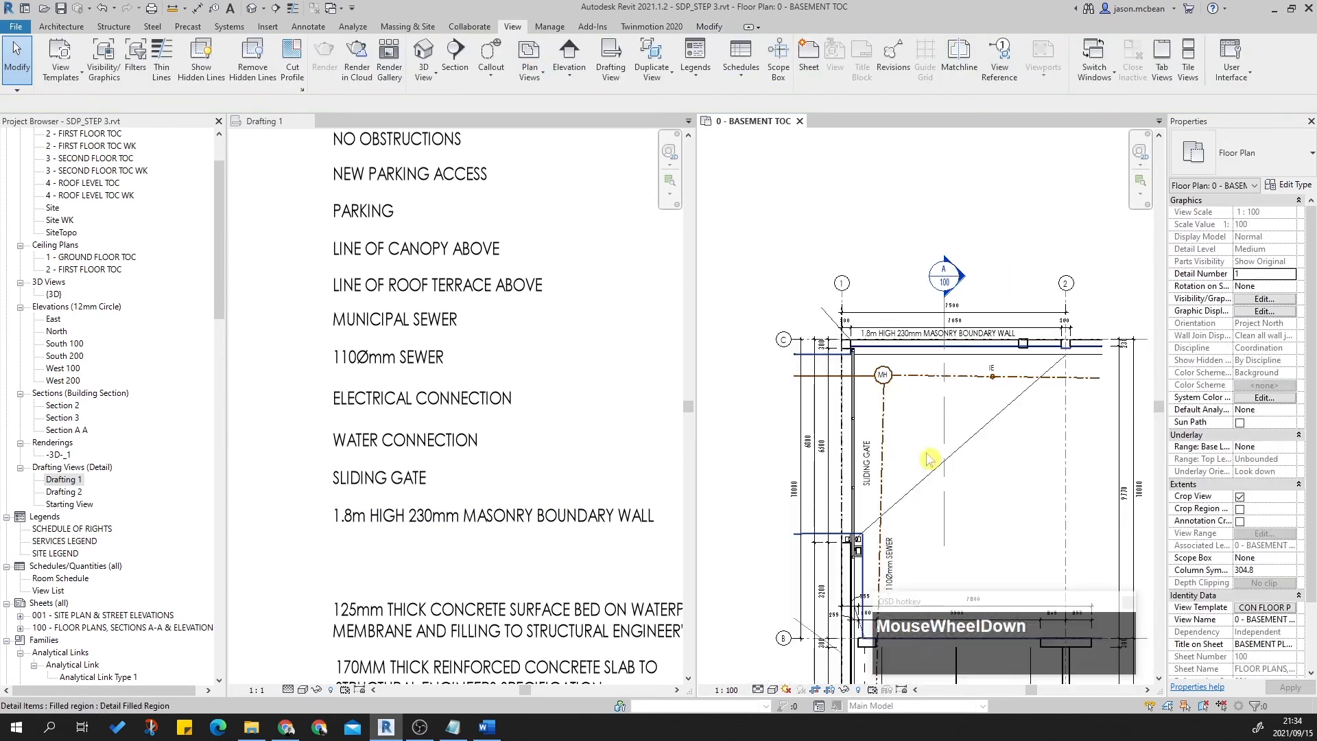
Nudge the 7500 and 7050/300 dimension strings above the grid C wall slightly up, away from the boundary wall note.
{"action": "key", "text": "Escape"}
{"action": "scroll", "coordinate": [588, 358], "scroll_direction": "up", "scroll_amount": 2}
{"action": "scroll", "coordinate": [1005, 332], "scroll_direction": "up", "scroll_amount": 2}
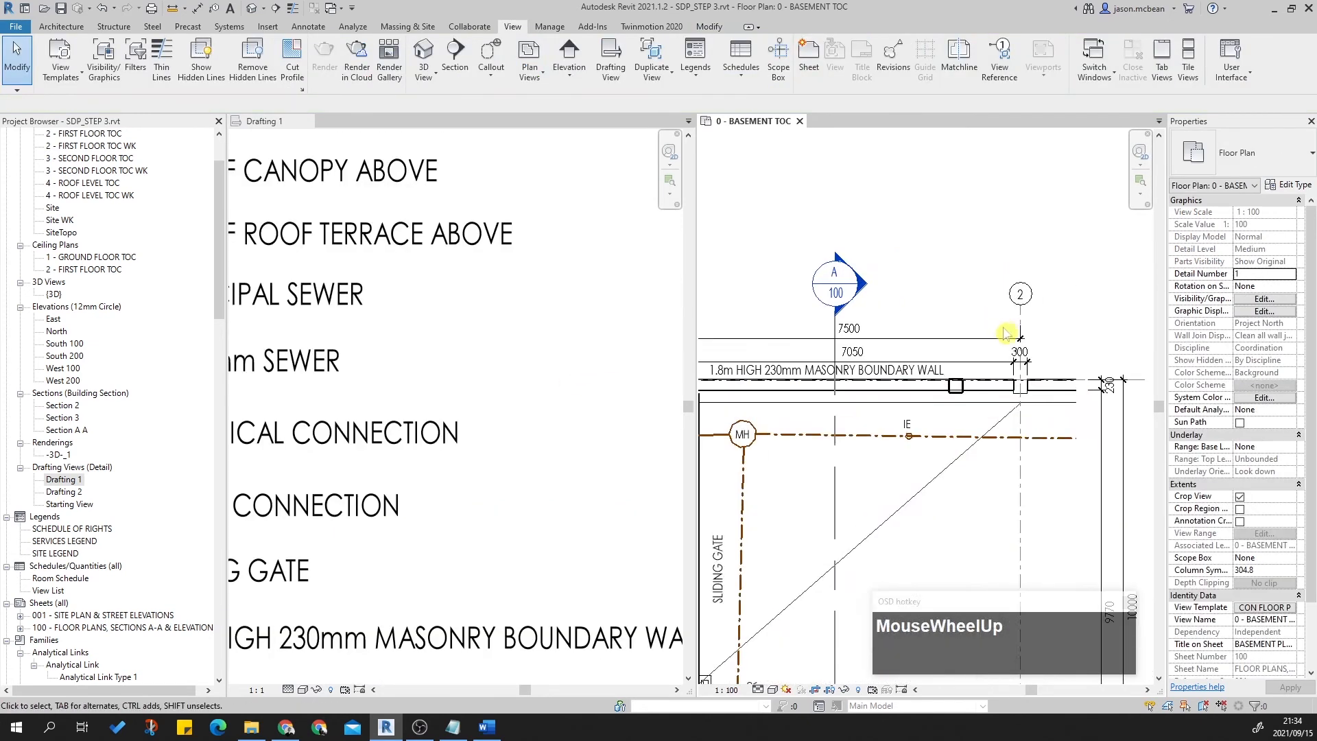
{"action": "left_click", "coordinate": [970, 338], "text": "ctrl"}
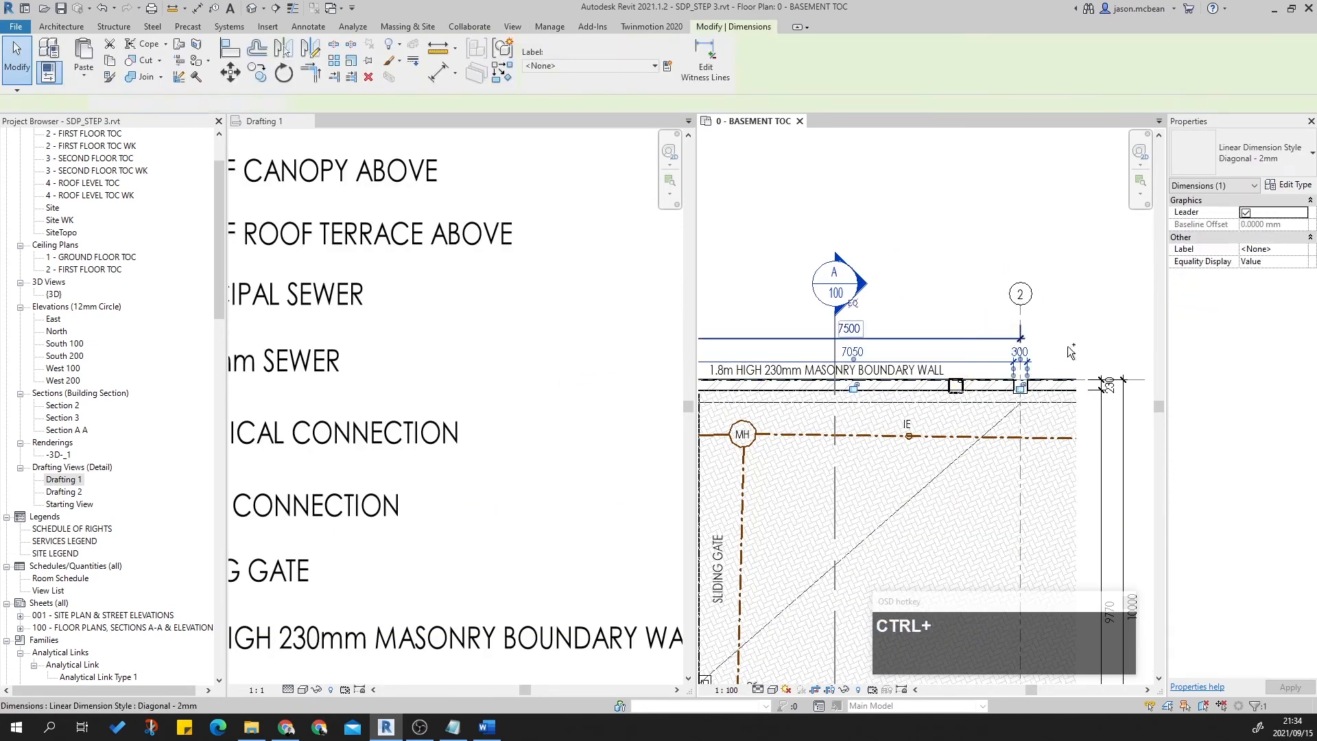
{"action": "scroll", "coordinate": [1008, 350], "scroll_direction": "up", "scroll_amount": 2}
{"action": "left_click", "coordinate": [1076, 324]}
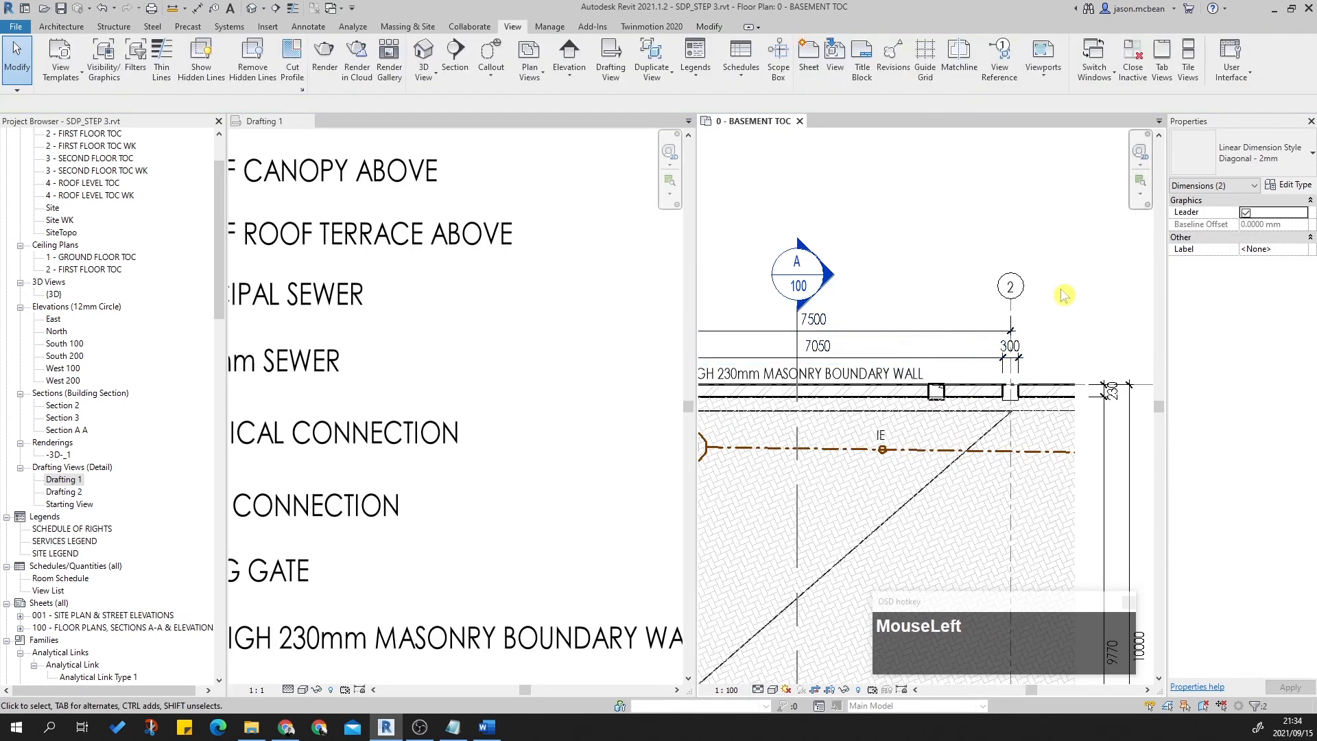
{"action": "scroll", "coordinate": [993, 411], "scroll_direction": "down", "scroll_amount": 2}
{"action": "middle_click_drag", "start_coordinate": [993, 411], "coordinate": [960, 446]}
{"action": "key", "text": "Escape"}
{"action": "middle_click_drag", "start_coordinate": [1094, 418], "coordinate": [1057, 388]}
Copy the "BRICK PAVING" note from the Drafting 1 view.
{"action": "left_click", "coordinate": [503, 288]}
{"action": "scroll", "coordinate": [515, 411], "scroll_direction": "down", "scroll_amount": 2}
{"action": "middle_click_drag", "start_coordinate": [515, 414], "coordinate": [538, 413]}
{"action": "middle_click_drag", "start_coordinate": [499, 291], "coordinate": [491, 471]}
{"action": "left_click", "coordinate": [420, 325]}
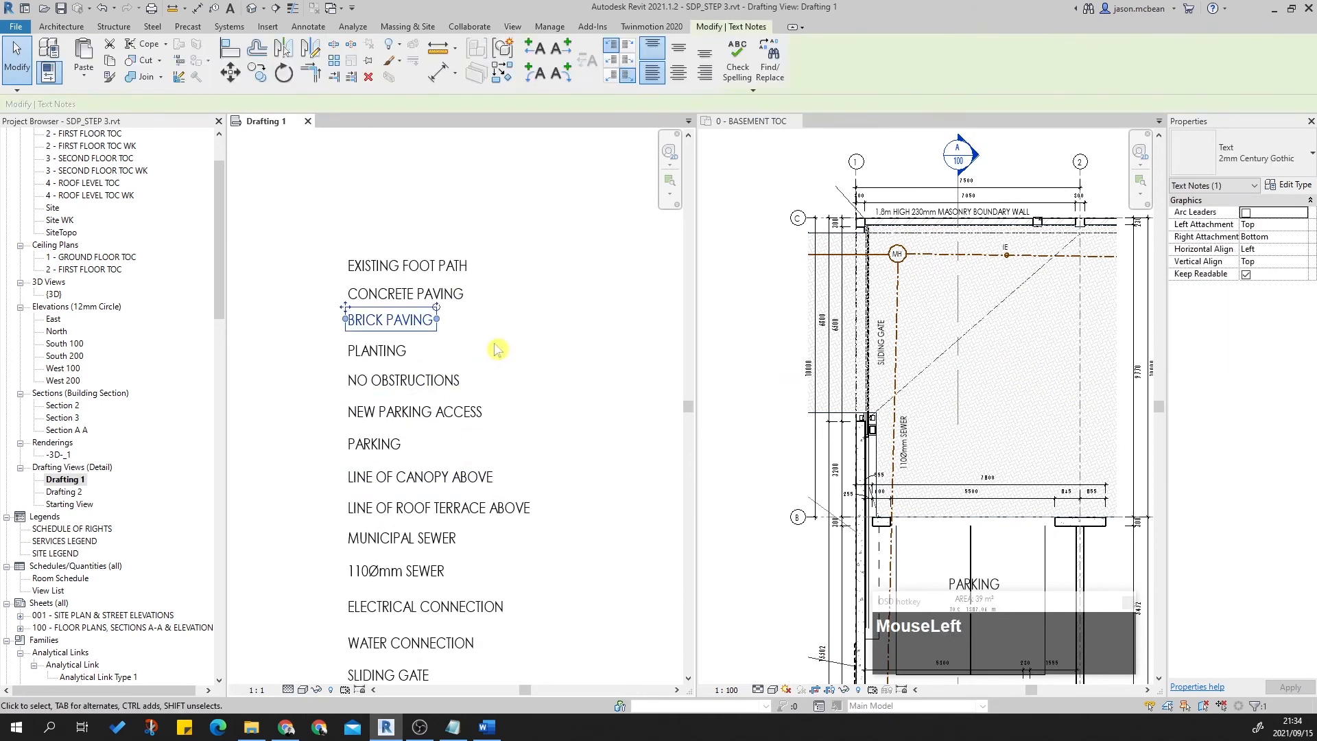
{"action": "key", "text": "ctrl+c"}
{"action": "left_click", "coordinate": [566, 363]}
{"action": "middle_click_drag", "start_coordinate": [559, 452], "coordinate": [563, 399]}
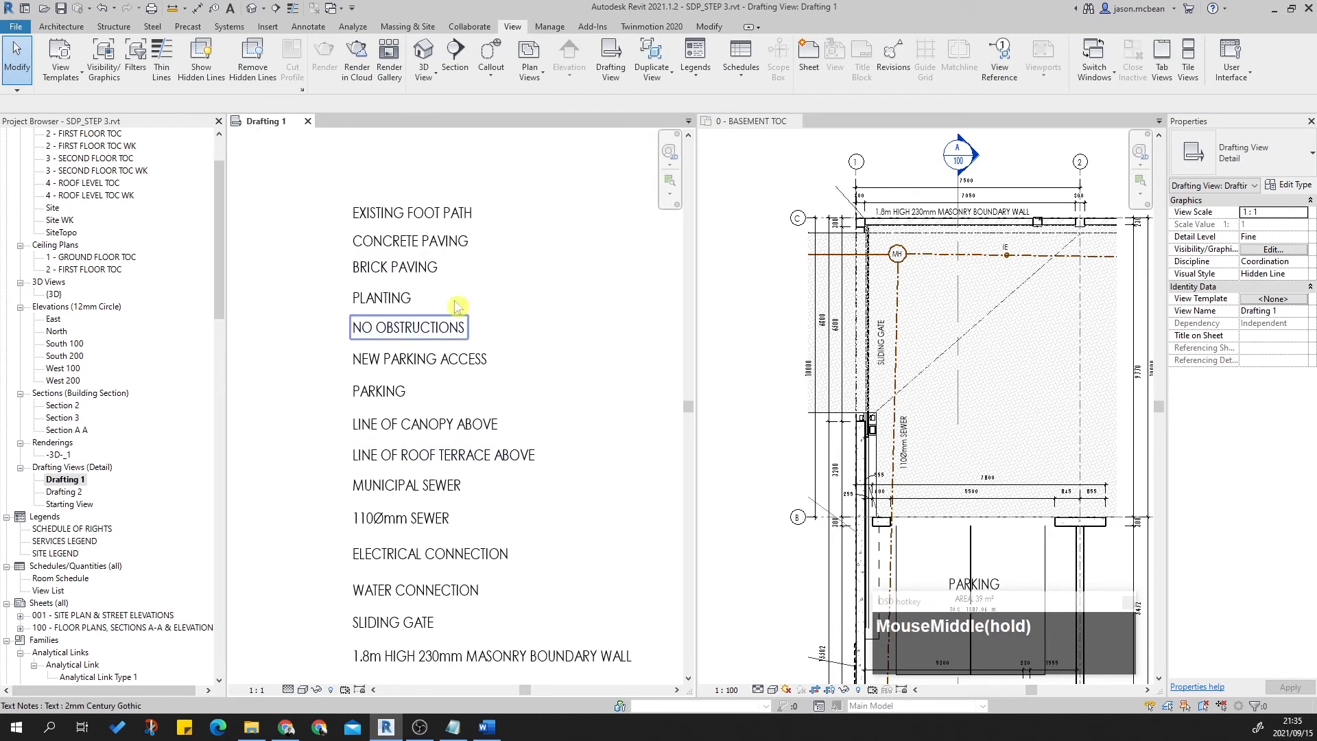
{"action": "left_click", "coordinate": [442, 267]}
{"action": "key", "text": "ctrl+c"}
Paste the "BRICK PAVING" note into the hatched paving area of the basement plan, between section line A and grid 2.
{"action": "left_click", "coordinate": [990, 364]}
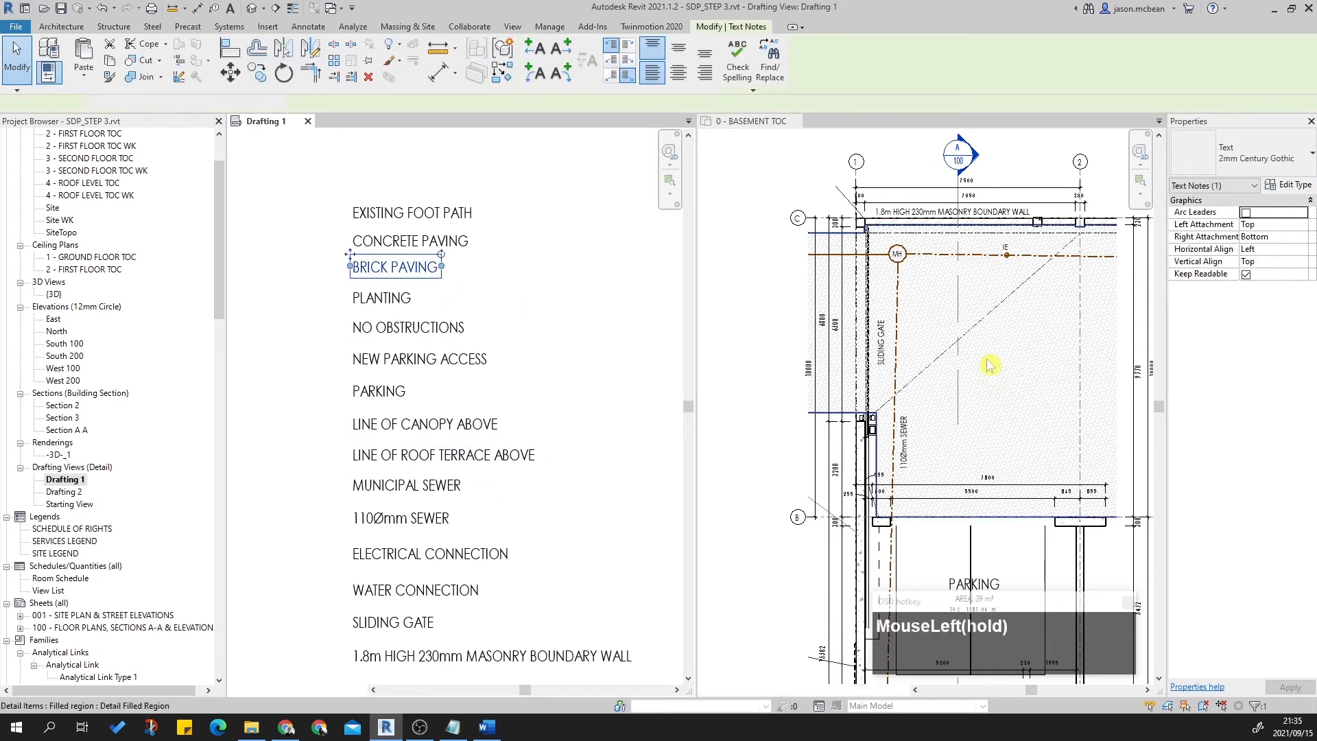
{"action": "key", "text": "ctrl+v"}
{"action": "left_click", "coordinate": [1020, 409]}
{"action": "key", "text": "Escape"}
Find and copy the "MOTORIZED SLIDING DOOR GATE" note in the Drafting 1 view.
{"action": "middle_click_drag", "start_coordinate": [1052, 430], "coordinate": [930, 372]}
{"action": "scroll", "coordinate": [930, 372], "scroll_direction": "down", "scroll_amount": 2}
{"action": "middle_click_drag", "start_coordinate": [870, 496], "coordinate": [926, 469]}
{"action": "scroll", "coordinate": [891, 392], "scroll_direction": "up", "scroll_amount": 2}
{"action": "scroll", "coordinate": [891, 393], "scroll_direction": "down", "scroll_amount": 1}
{"action": "scroll", "coordinate": [866, 426], "scroll_direction": "up", "scroll_amount": 2}
{"action": "middle_click_drag", "start_coordinate": [867, 425], "coordinate": [858, 481]}
{"action": "left_click", "coordinate": [465, 379]}
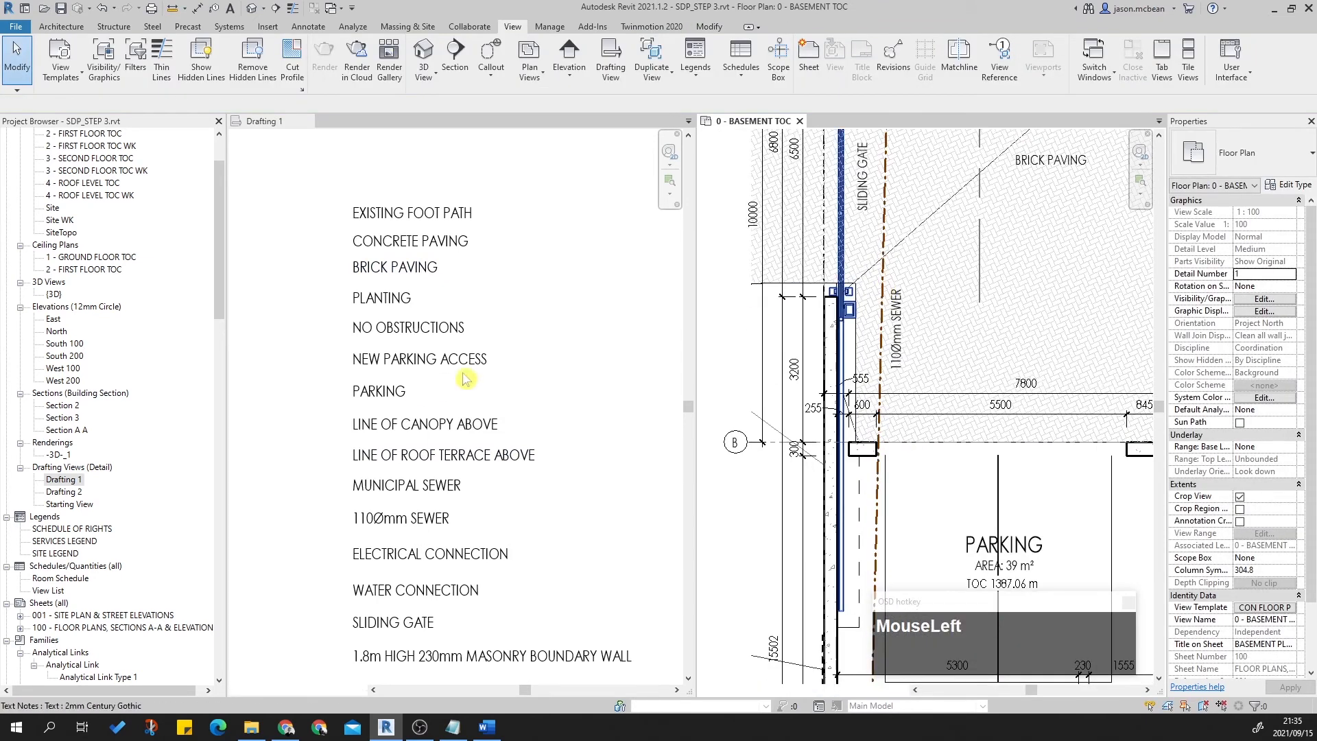
{"action": "scroll", "coordinate": [465, 378], "scroll_direction": "down", "scroll_amount": 4}
{"action": "scroll", "coordinate": [479, 536], "scroll_direction": "up", "scroll_amount": 5}
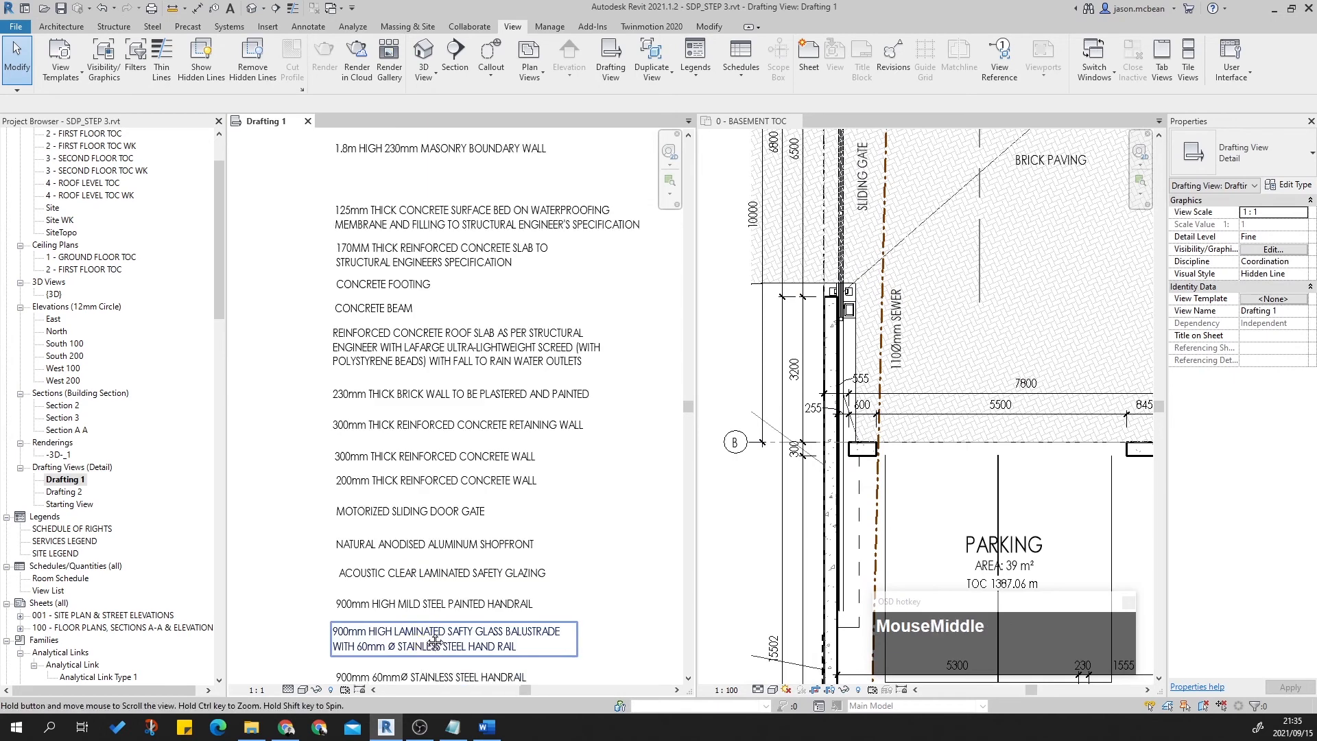
{"action": "middle_click_drag", "start_coordinate": [422, 648], "coordinate": [431, 527]}
{"action": "middle_click_drag", "start_coordinate": [477, 288], "coordinate": [384, 347]}
{"action": "scroll", "coordinate": [446, 527], "scroll_direction": "down", "scroll_amount": 2}
{"action": "middle_click_drag", "start_coordinate": [446, 526], "coordinate": [463, 428]}
{"action": "scroll", "coordinate": [454, 516], "scroll_direction": "up", "scroll_amount": 3}
{"action": "left_click", "coordinate": [454, 516]}
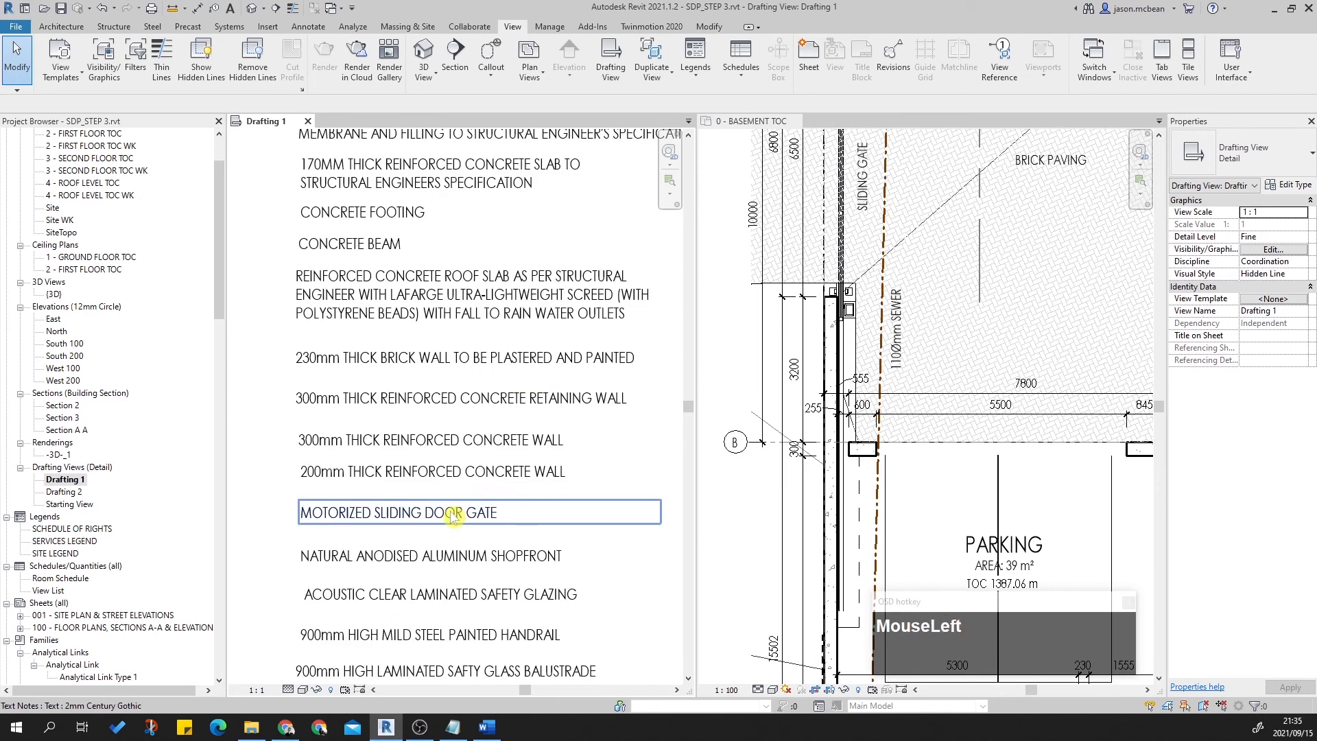
{"action": "key", "text": "ctrl+c"}
Paste the "MOTORIZED SLIDING DOOR GATE" note into the paved area of the basement plan.
{"action": "left_click", "coordinate": [946, 363]}
{"action": "key", "text": "ctrl+v"}
{"action": "left_click", "coordinate": [954, 342]}
{"action": "middle_click_drag", "start_coordinate": [1133, 332], "coordinate": [951, 379]}
{"action": "key", "text": "Escape"}
Rotate the pasted gate note to read vertically and move it beside the sliding gate along grid 1.
{"action": "scroll", "coordinate": [954, 379], "scroll_direction": "down", "scroll_amount": 2}
{"action": "key", "text": "Tab"}
{"action": "left_click", "coordinate": [936, 384]}
{"action": "left_click_drag", "start_coordinate": [1022, 387], "coordinate": [895, 336]}
{"action": "left_click_drag", "start_coordinate": [891, 442], "coordinate": [796, 326]}
Delete the old "SLIDING GATE" label and shift the "MOTORIZED SLIDING DOOR GATE" note left into its place beside the gate.
{"action": "scroll", "coordinate": [767, 276], "scroll_direction": "up", "scroll_amount": 1}
{"action": "key", "text": "Escape"}
{"action": "key", "text": "Tab"}
{"action": "key", "text": "Tab"}
{"action": "left_click", "coordinate": [775, 288]}
{"action": "key", "text": "Delete"}
{"action": "left_click", "coordinate": [816, 330]}
{"action": "left_click_drag", "start_coordinate": [804, 335], "coordinate": [760, 334]}
{"action": "scroll", "coordinate": [767, 336], "scroll_direction": "down", "scroll_amount": 3}
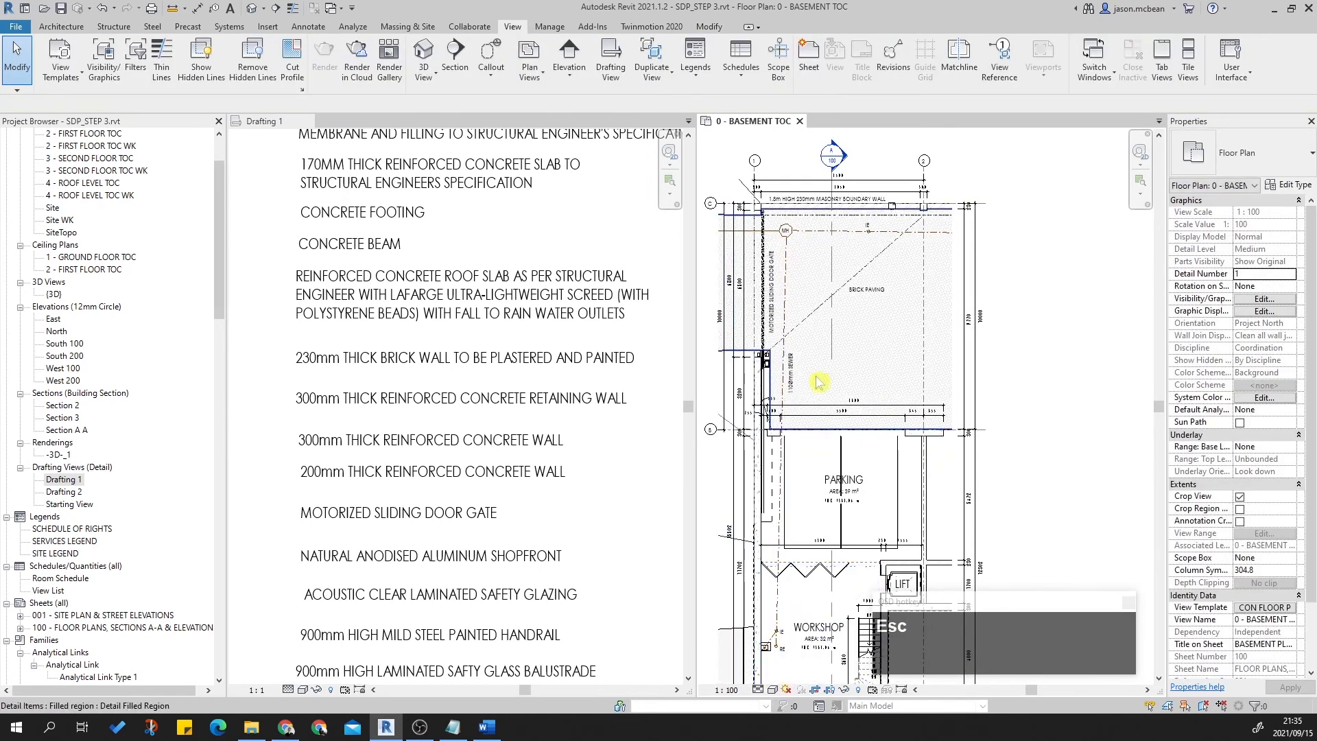
Delete the IE label and its marker from the sewer line between section line A and grid 2.
{"action": "scroll", "coordinate": [883, 221], "scroll_direction": "up", "scroll_amount": 5}
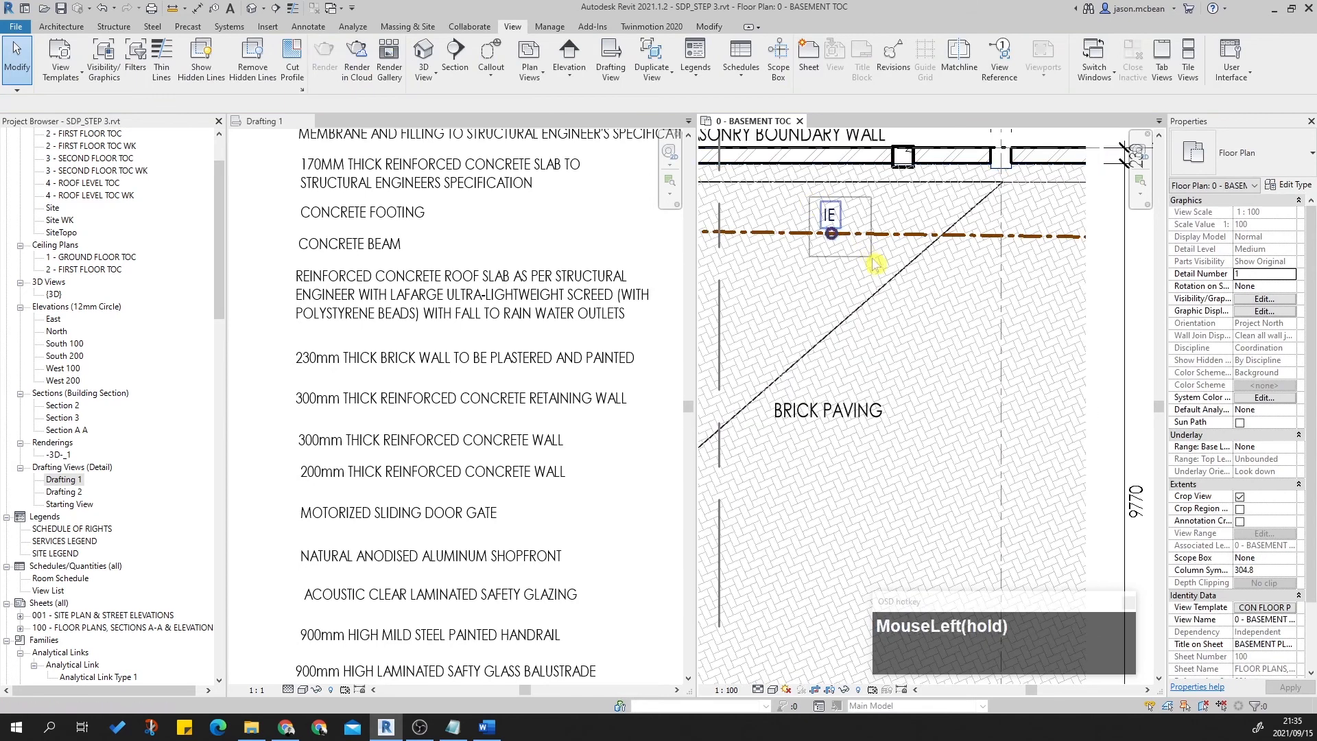
{"action": "scroll", "coordinate": [871, 258], "scroll_direction": "down", "scroll_amount": 3}
{"action": "middle_click_drag", "start_coordinate": [871, 258], "coordinate": [841, 368]}
{"action": "scroll", "coordinate": [841, 368], "scroll_direction": "up", "scroll_amount": 2}
{"action": "scroll", "coordinate": [840, 369], "scroll_direction": "up", "scroll_amount": 2}
{"action": "scroll", "coordinate": [999, 220], "scroll_direction": "down", "scroll_amount": 2}
{"action": "middle_click_drag", "start_coordinate": [999, 220], "coordinate": [914, 315]}
{"action": "scroll", "coordinate": [925, 273], "scroll_direction": "down", "scroll_amount": 1}
{"action": "scroll", "coordinate": [924, 273], "scroll_direction": "down", "scroll_amount": 1}
{"action": "scroll", "coordinate": [925, 274], "scroll_direction": "up", "scroll_amount": 1}
{"action": "scroll", "coordinate": [925, 274], "scroll_direction": "down", "scroll_amount": 1}
{"action": "middle_click_drag", "start_coordinate": [1086, 380], "coordinate": [1027, 406]}
{"action": "middle_click_drag", "start_coordinate": [879, 408], "coordinate": [895, 618]}
{"action": "scroll", "coordinate": [895, 617], "scroll_direction": "up", "scroll_amount": 2}
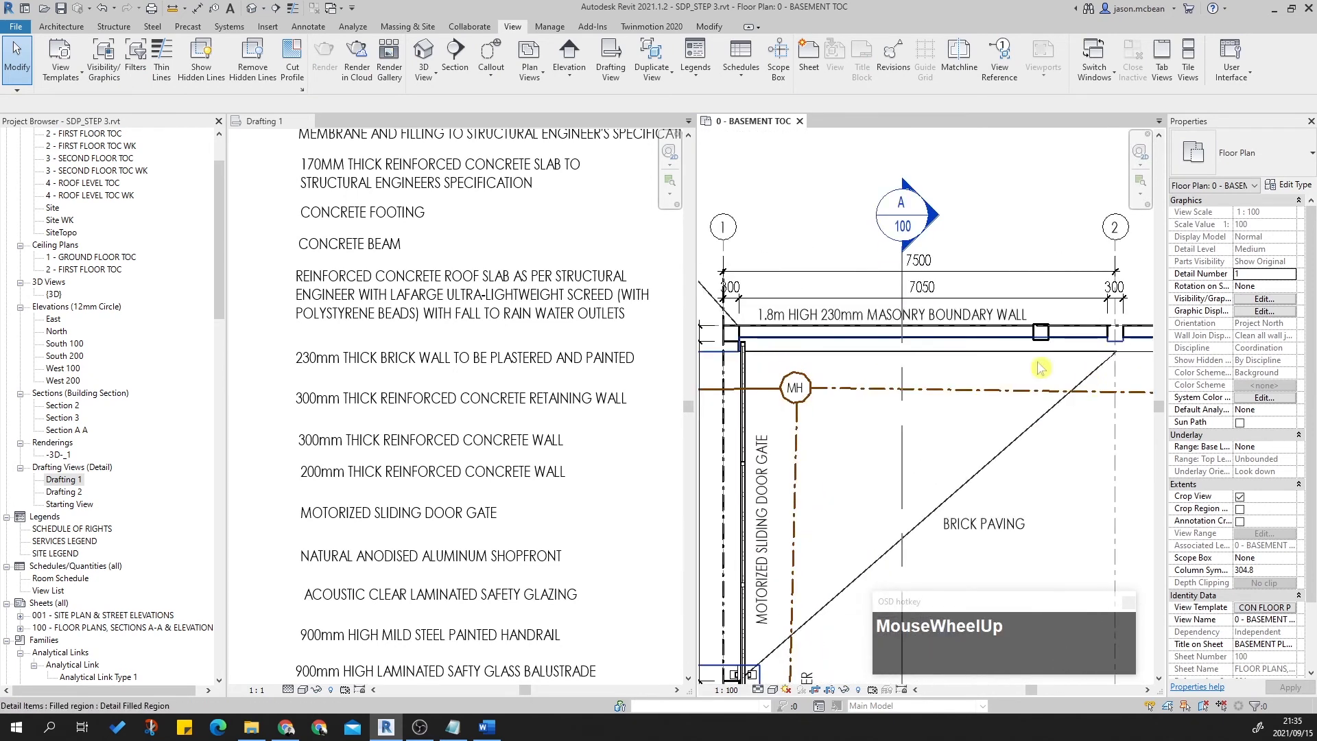
{"action": "scroll", "coordinate": [699, 373], "scroll_direction": "down", "scroll_amount": 1}
Look through the Drafting 1 notes and copy the "CONCRETE FOOTING" note.
{"action": "left_click", "coordinate": [471, 282]}
{"action": "scroll", "coordinate": [473, 288], "scroll_direction": "down", "scroll_amount": 1}
{"action": "left_click", "coordinate": [575, 430]}
{"action": "scroll", "coordinate": [482, 292], "scroll_direction": "up", "scroll_amount": 1}
{"action": "middle_click_drag", "start_coordinate": [482, 291], "coordinate": [467, 332]}
{"action": "key", "text": "Escape"}
{"action": "scroll", "coordinate": [507, 254], "scroll_direction": "down", "scroll_amount": 1}
{"action": "middle_click_drag", "start_coordinate": [456, 230], "coordinate": [447, 474]}
{"action": "scroll", "coordinate": [447, 494], "scroll_direction": "up", "scroll_amount": 2}
{"action": "key", "text": "Escape"}
{"action": "middle_click_drag", "start_coordinate": [447, 206], "coordinate": [447, 292]}
{"action": "scroll", "coordinate": [446, 293], "scroll_direction": "down", "scroll_amount": 1}
{"action": "key", "text": "Escape"}
{"action": "scroll", "coordinate": [444, 552], "scroll_direction": "up", "scroll_amount": 2}
{"action": "middle_click_drag", "start_coordinate": [443, 561], "coordinate": [470, 391]}
{"action": "scroll", "coordinate": [467, 391], "scroll_direction": "down", "scroll_amount": 1}
{"action": "scroll", "coordinate": [444, 450], "scroll_direction": "up", "scroll_amount": 1}
{"action": "left_click", "coordinate": [442, 446]}
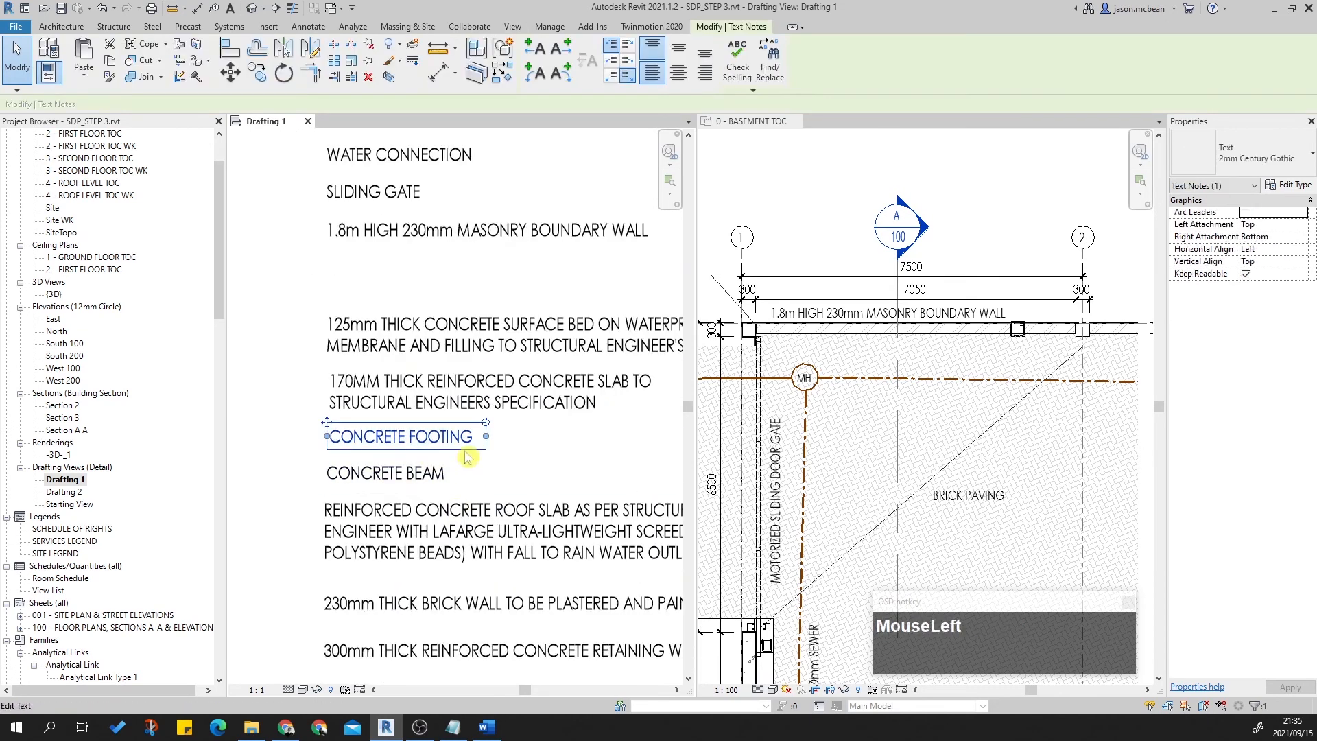
{"action": "key", "text": "o"}
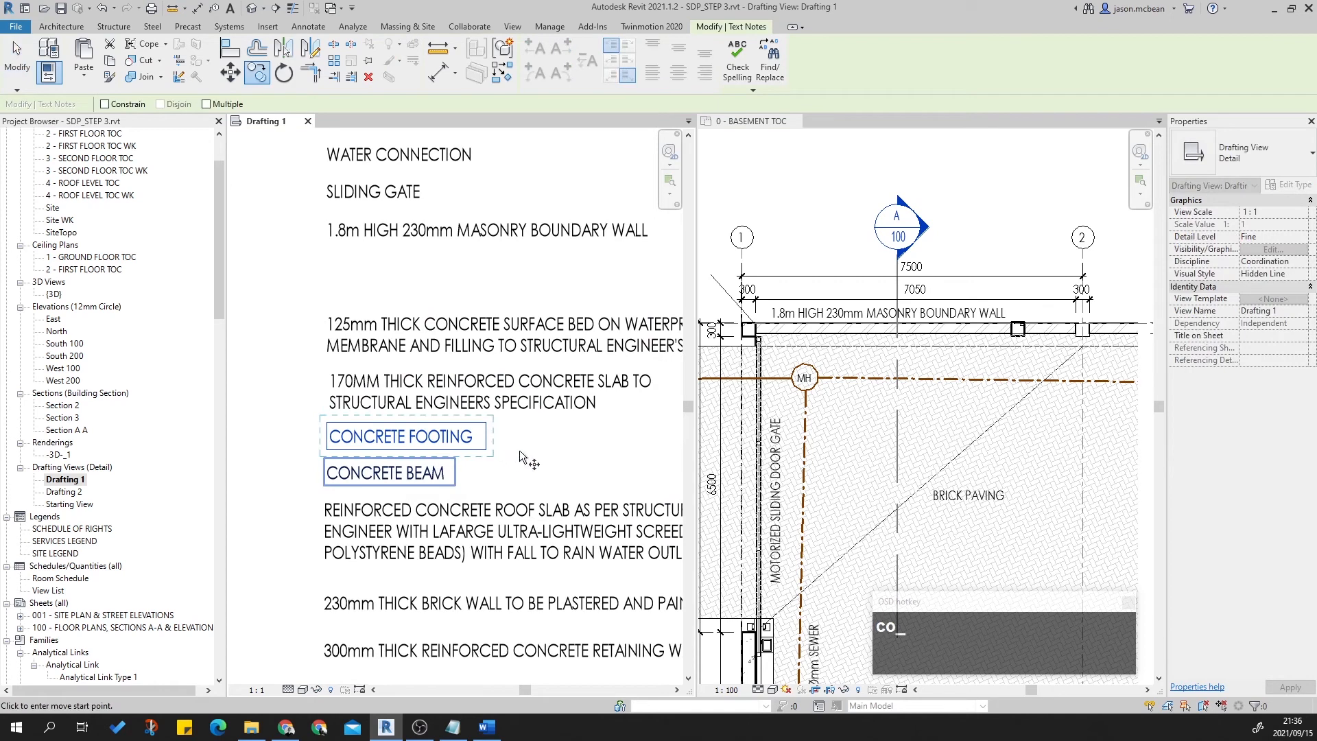
{"action": "key", "text": "Escape"}
{"action": "left_click", "coordinate": [489, 454]}
{"action": "key", "text": "ctrl+c"}
Paste the "CONCRETE FOOTING" note into the basement plan above the grid 2 bubble.
{"action": "left_click", "coordinate": [1020, 226]}
{"action": "key", "text": "ctrl+v"}
{"action": "left_click", "coordinate": [1052, 208]}
{"action": "scroll", "coordinate": [1046, 209], "scroll_direction": "up", "scroll_amount": 2}
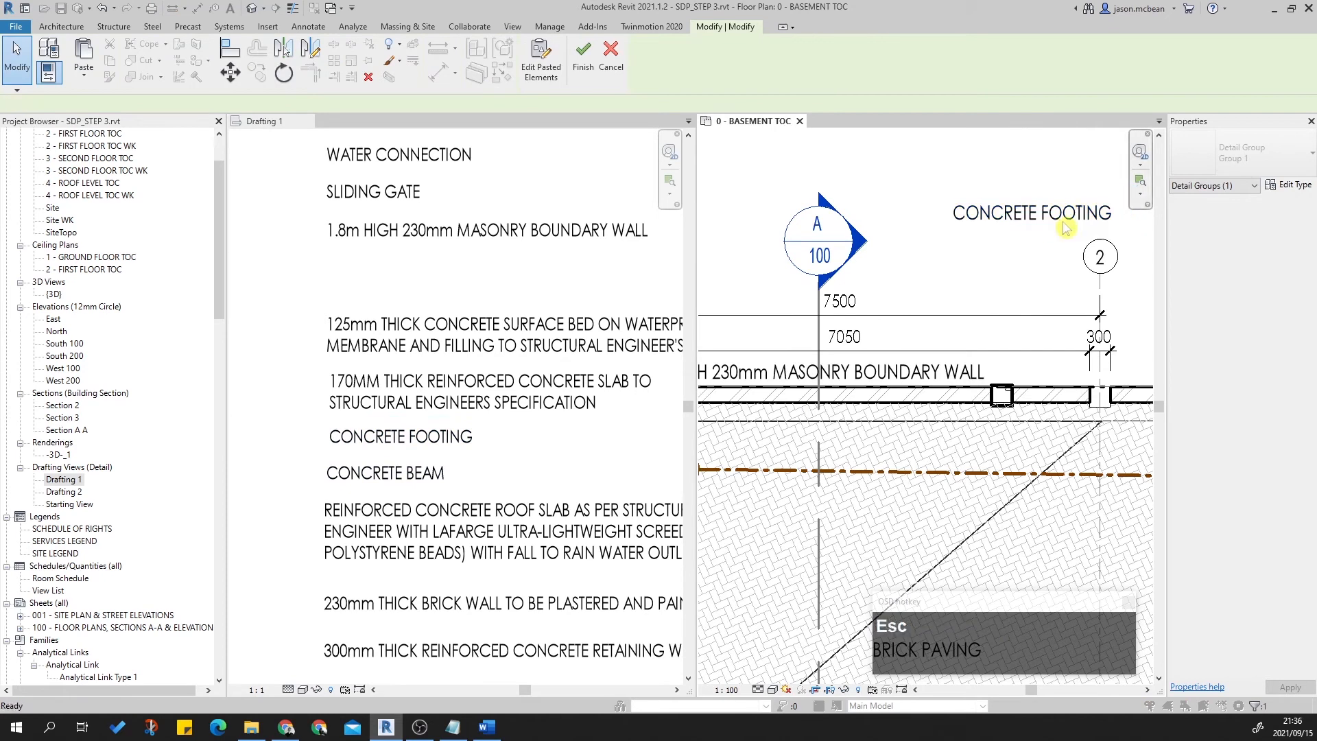
{"action": "left_click", "coordinate": [1051, 248]}
Change the pasted footing note's text to "CONCRETE COLUMN".
{"action": "double_click", "coordinate": [1043, 217]}
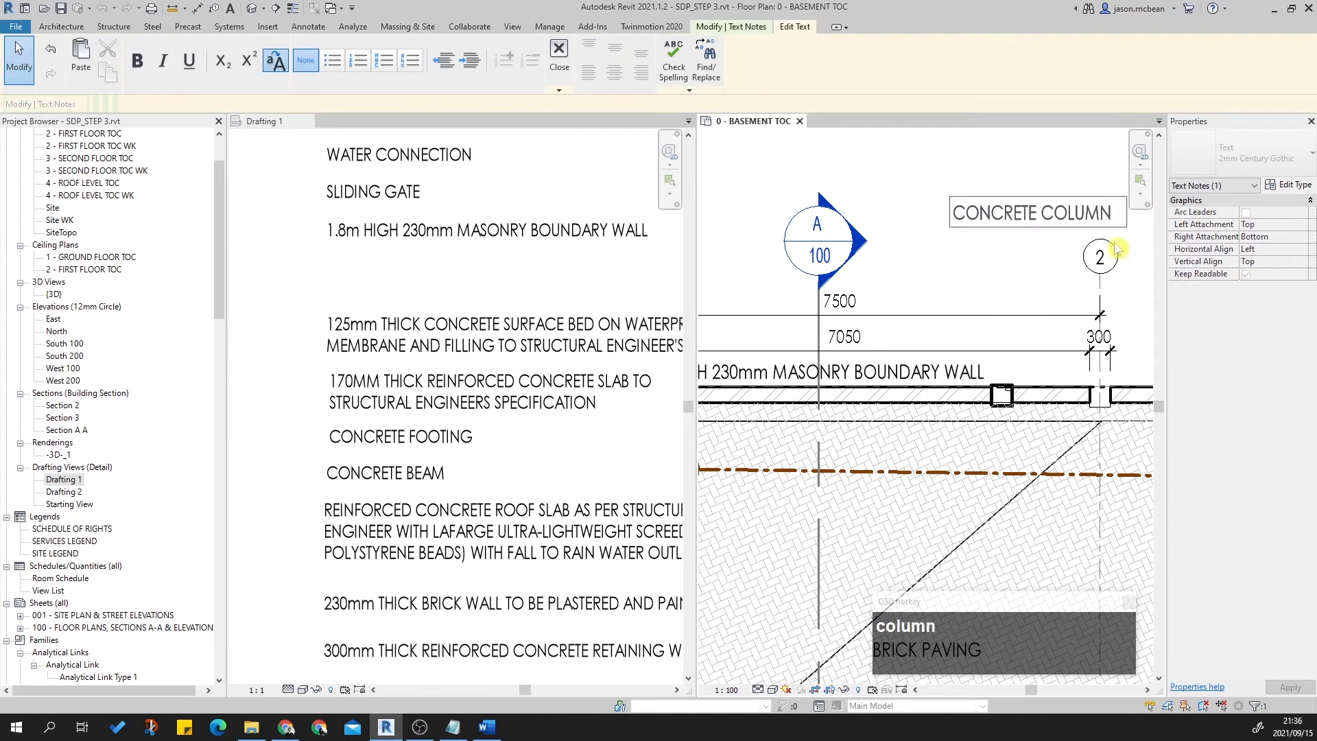
{"action": "scroll", "coordinate": [1001, 282], "scroll_direction": "down", "scroll_amount": 2}
{"action": "left_click", "coordinate": [1015, 284]}
{"action": "key", "text": "Escape"}
{"action": "left_click", "coordinate": [1021, 249]}
{"action": "left_click", "coordinate": [737, 59]}
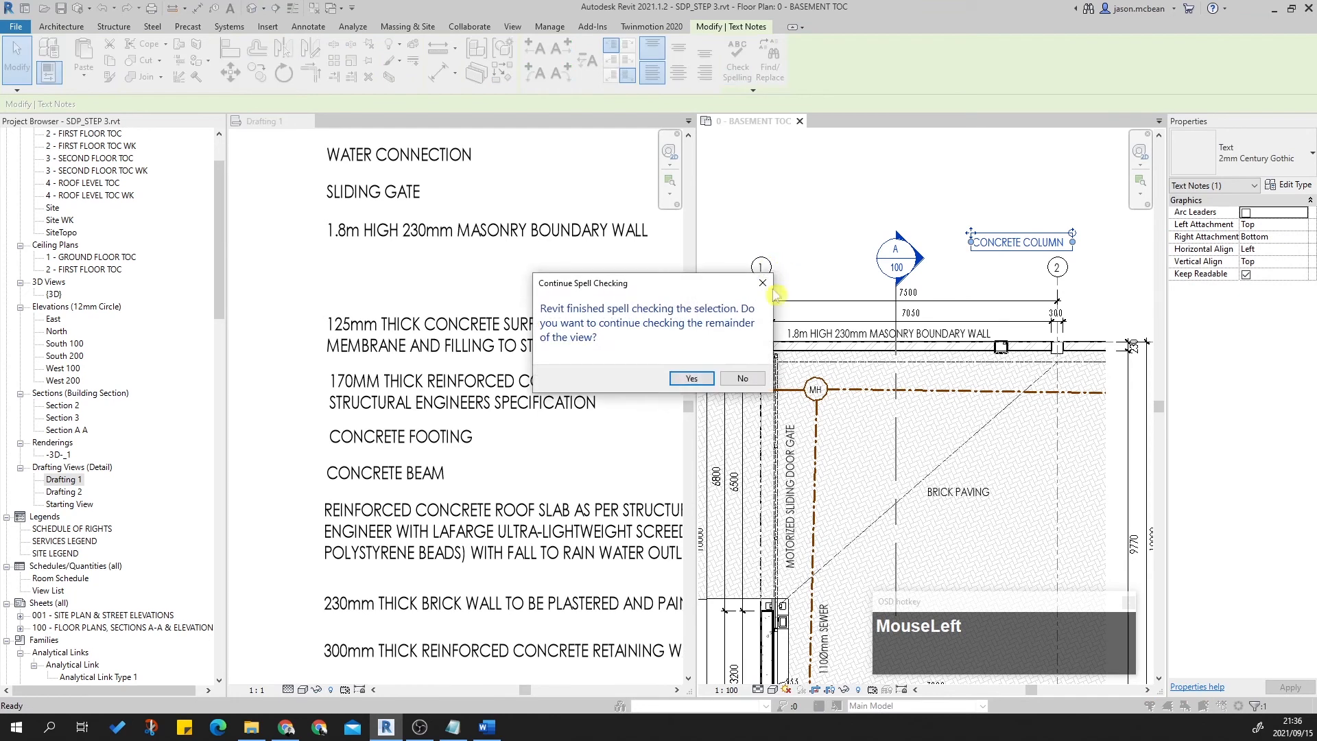
{"action": "left_click", "coordinate": [690, 379]}
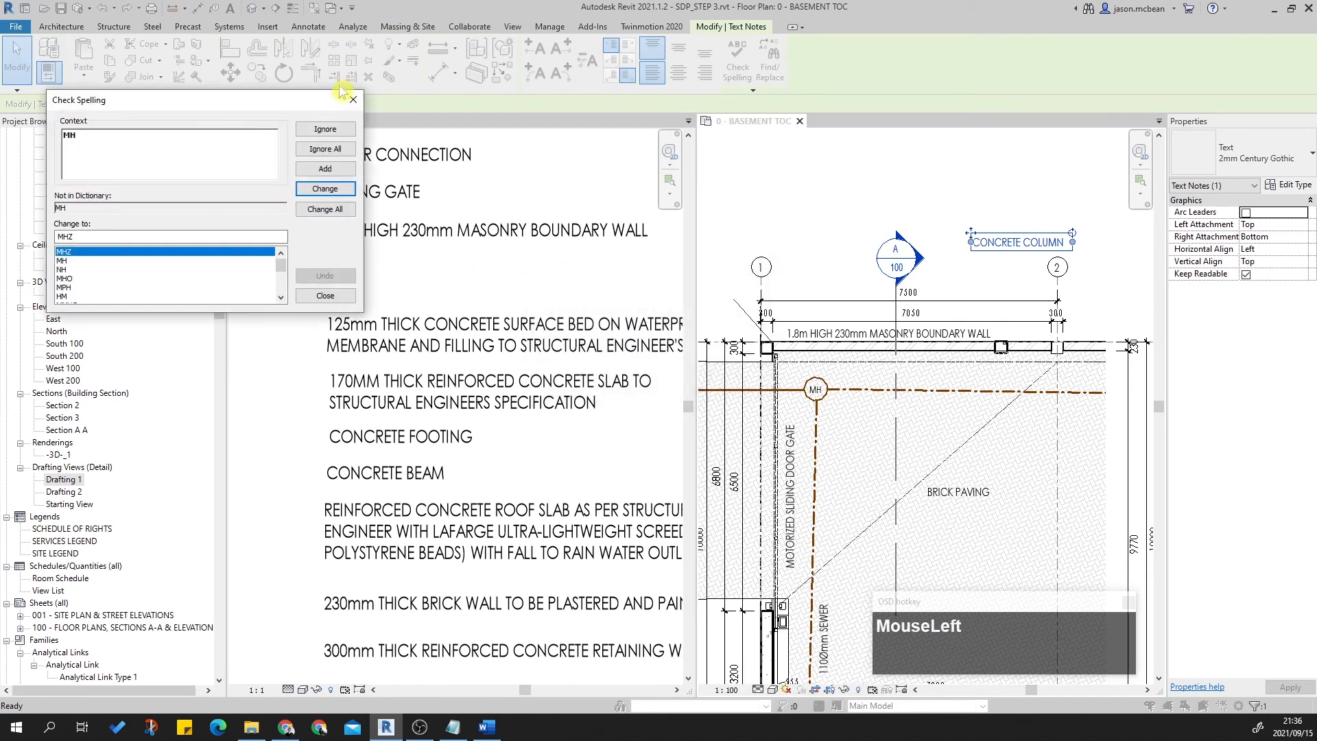
{"action": "left_click", "coordinate": [353, 103]}
{"action": "key", "text": "Escape"}
Move the "CONCRETE COLUMN" note below the grid C wall, beside grid line 2.
{"action": "scroll", "coordinate": [1049, 261], "scroll_direction": "up", "scroll_amount": 2}
{"action": "left_click", "coordinate": [976, 241]}
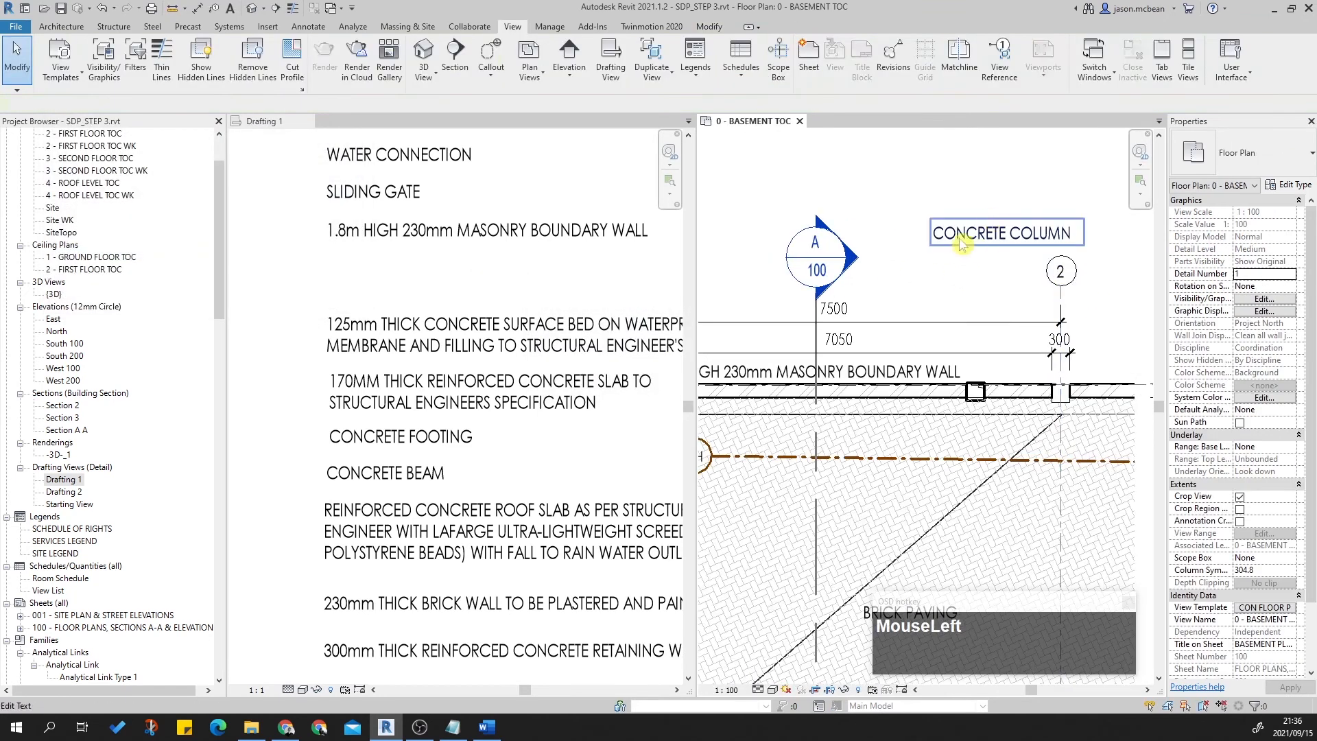
{"action": "left_click_drag", "start_coordinate": [933, 224], "coordinate": [998, 428]}
Add a left leader to the "CONCRETE COLUMN" note and point its arrow at the column in the grid C wall.
{"action": "left_click", "coordinate": [534, 50]}
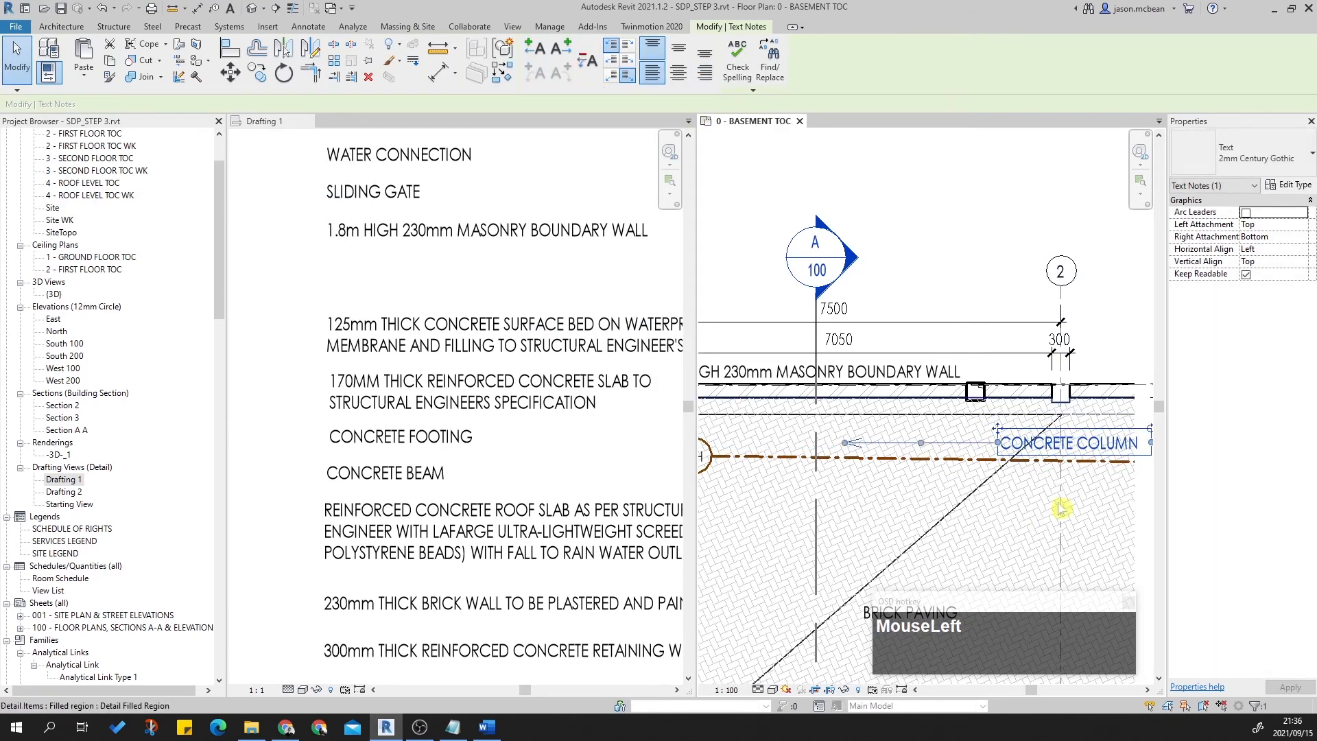
{"action": "scroll", "coordinate": [946, 507], "scroll_direction": "up", "scroll_amount": 1}
{"action": "left_click_drag", "start_coordinate": [791, 409], "coordinate": [991, 407]}
{"action": "scroll", "coordinate": [991, 407], "scroll_direction": "down", "scroll_amount": 3}
{"action": "key", "text": "Escape"}
Check the size of the concrete column that the note's leader points to.
{"action": "middle_click_drag", "start_coordinate": [958, 441], "coordinate": [946, 363]}
{"action": "scroll", "coordinate": [1045, 434], "scroll_direction": "down", "scroll_amount": 1}
{"action": "scroll", "coordinate": [912, 384], "scroll_direction": "up", "scroll_amount": 2}
{"action": "scroll", "coordinate": [909, 383], "scroll_direction": "down", "scroll_amount": 1}
{"action": "scroll", "coordinate": [958, 358], "scroll_direction": "up", "scroll_amount": 1}
{"action": "scroll", "coordinate": [958, 358], "scroll_direction": "down", "scroll_amount": 2}
{"action": "scroll", "coordinate": [928, 376], "scroll_direction": "up", "scroll_amount": 3}
{"action": "key", "text": "Escape"}
{"action": "key", "text": "Tab"}
{"action": "double_click", "coordinate": [917, 400]}
{"action": "key", "text": "Escape"}
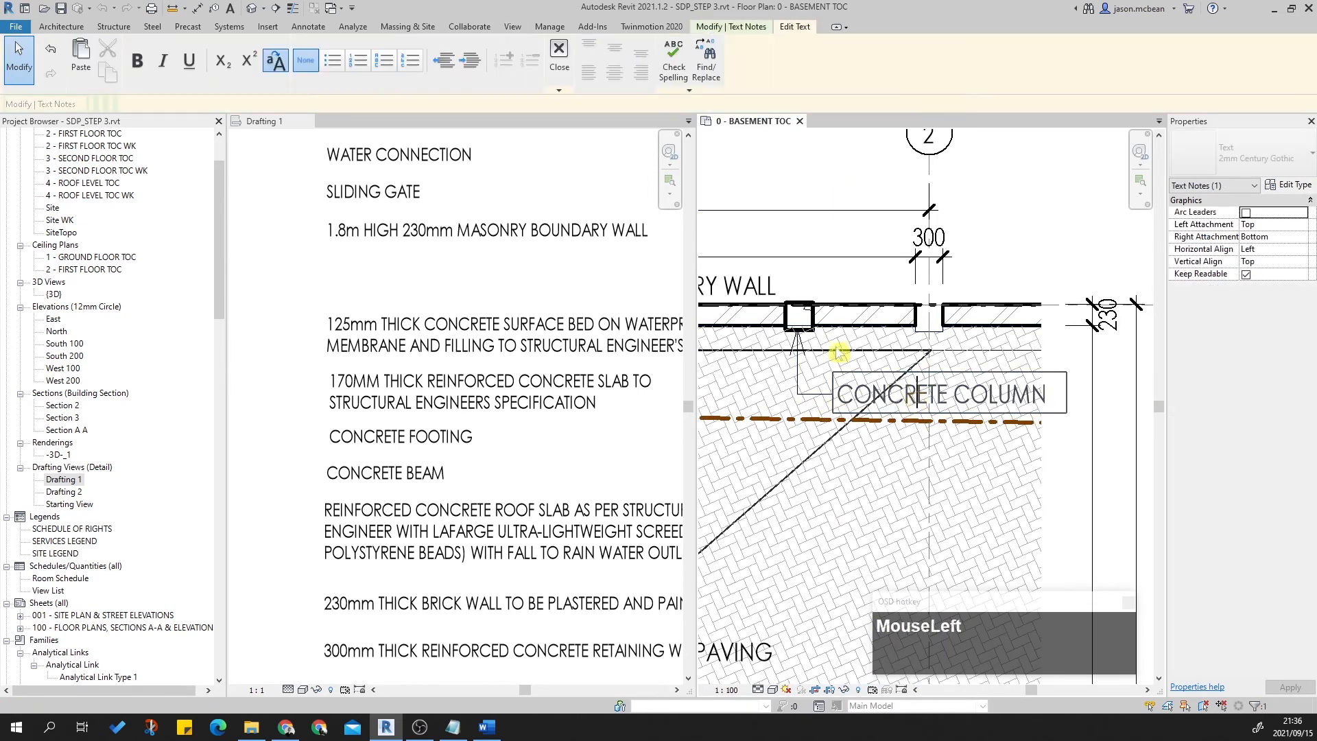
{"action": "key", "text": "Escape"}
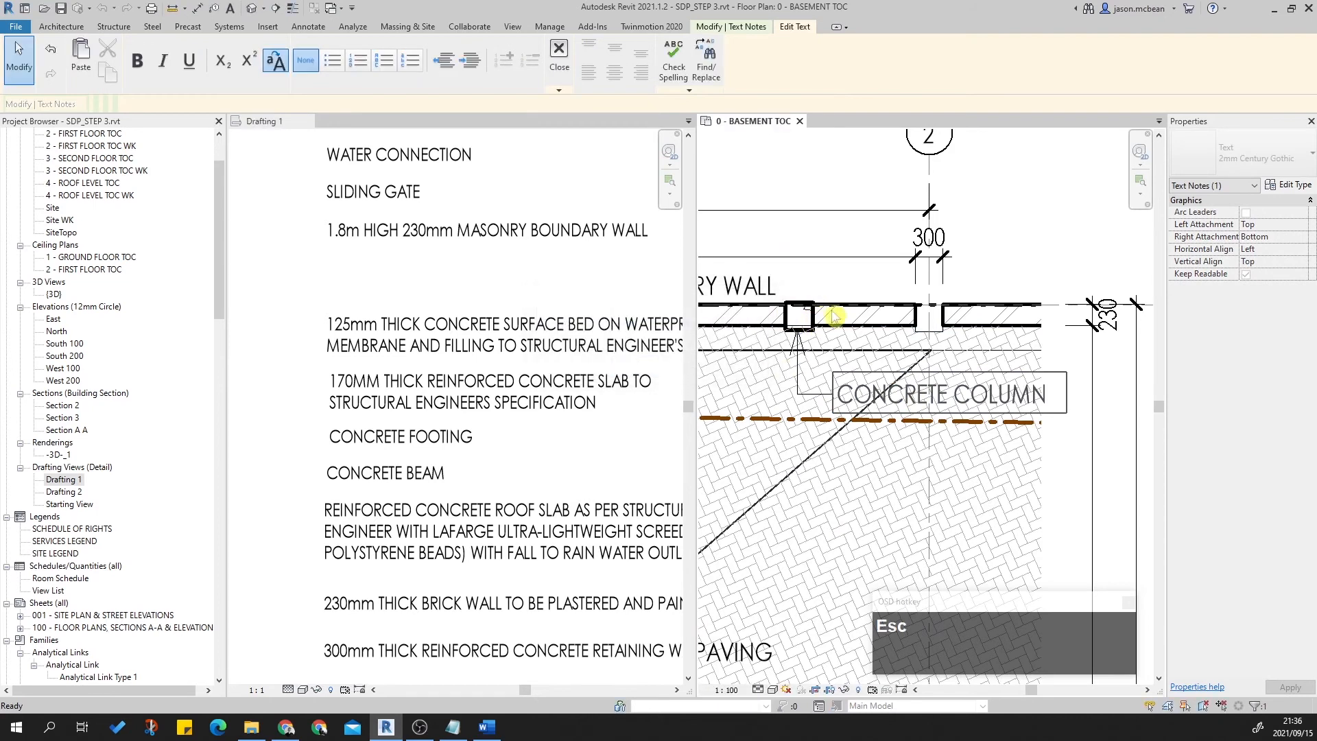
{"action": "left_click", "coordinate": [864, 292]}
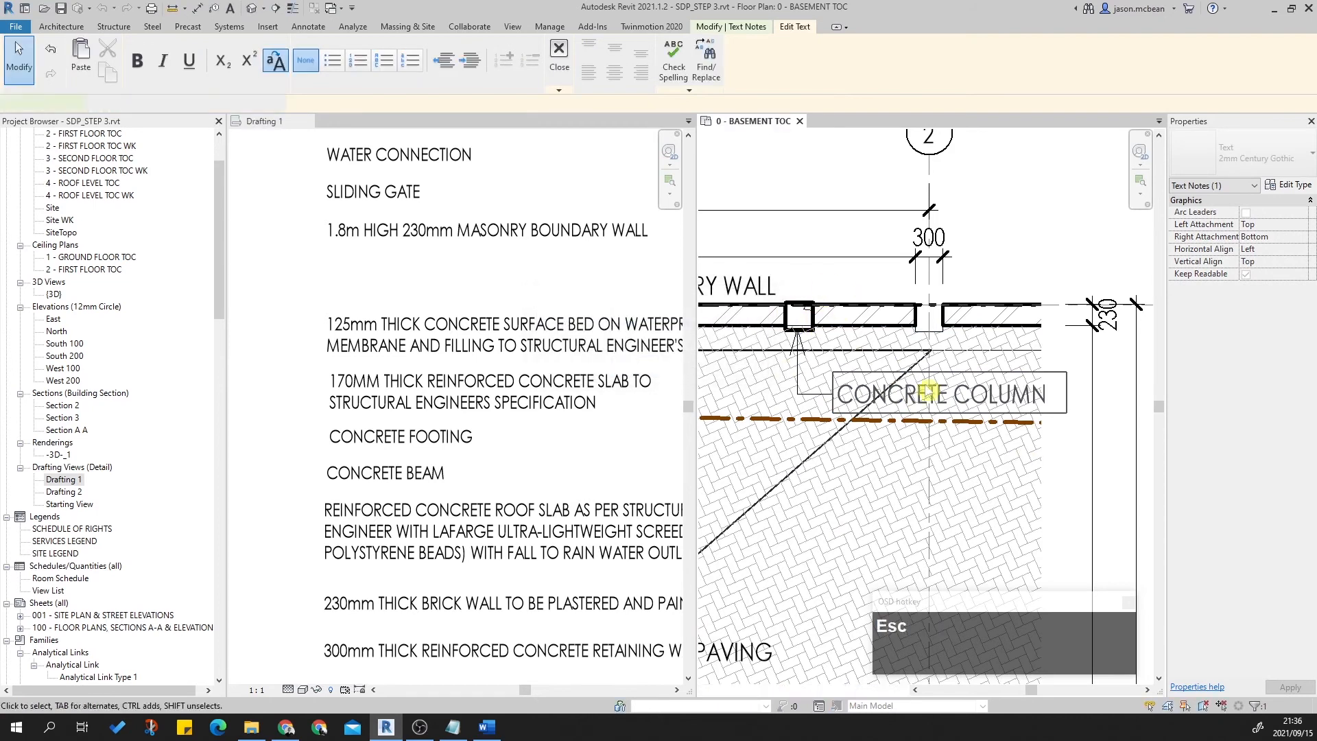
{"action": "left_click", "coordinate": [815, 323]}
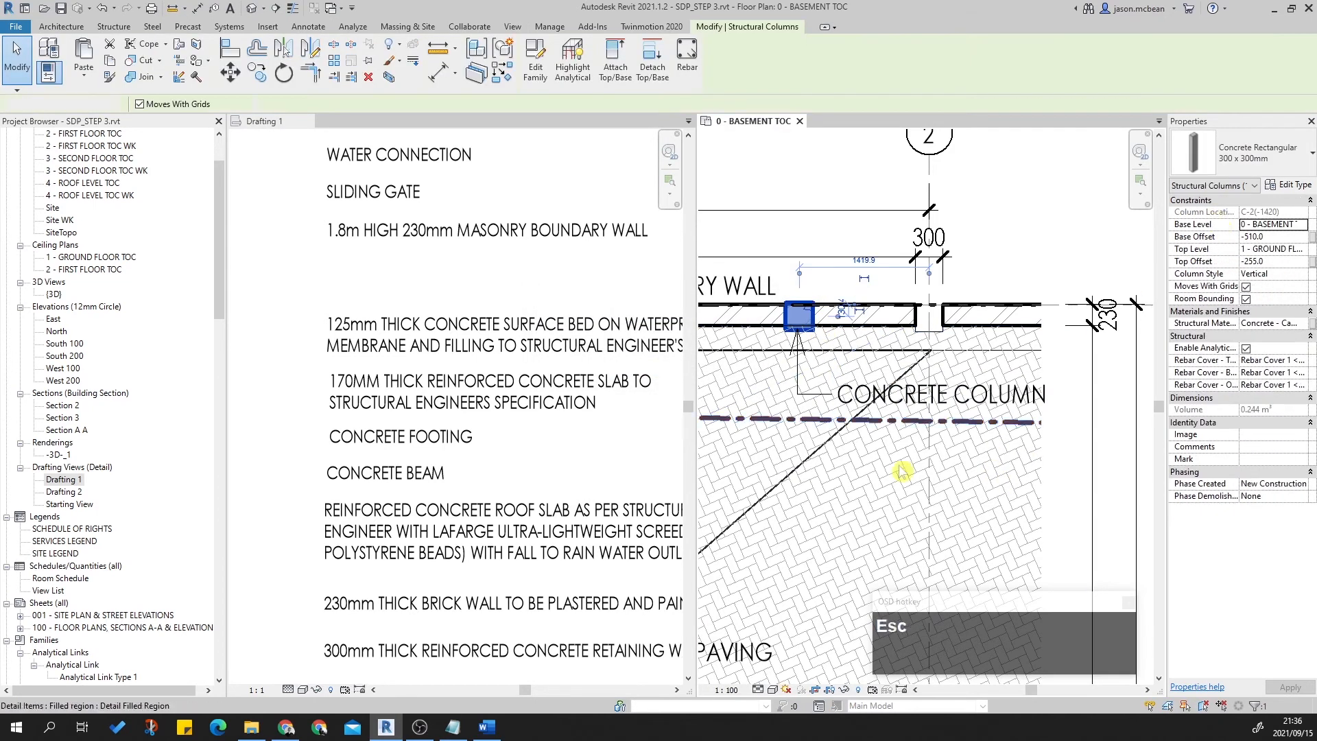
{"action": "key", "text": "Escape"}
Add "300 X 300mm" in front of "CONCRETE COLUMN" in the column note.
{"action": "double_click", "coordinate": [885, 398]}
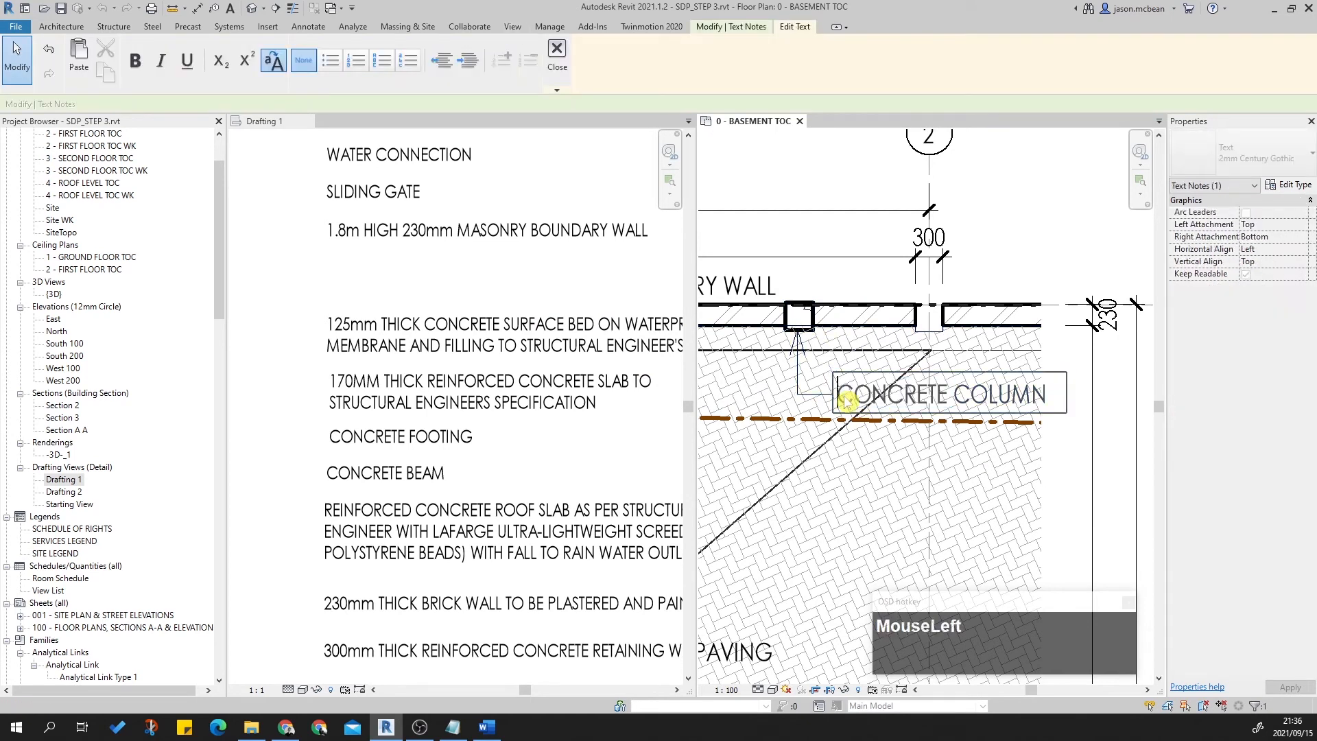
{"action": "type", "text": "300"}
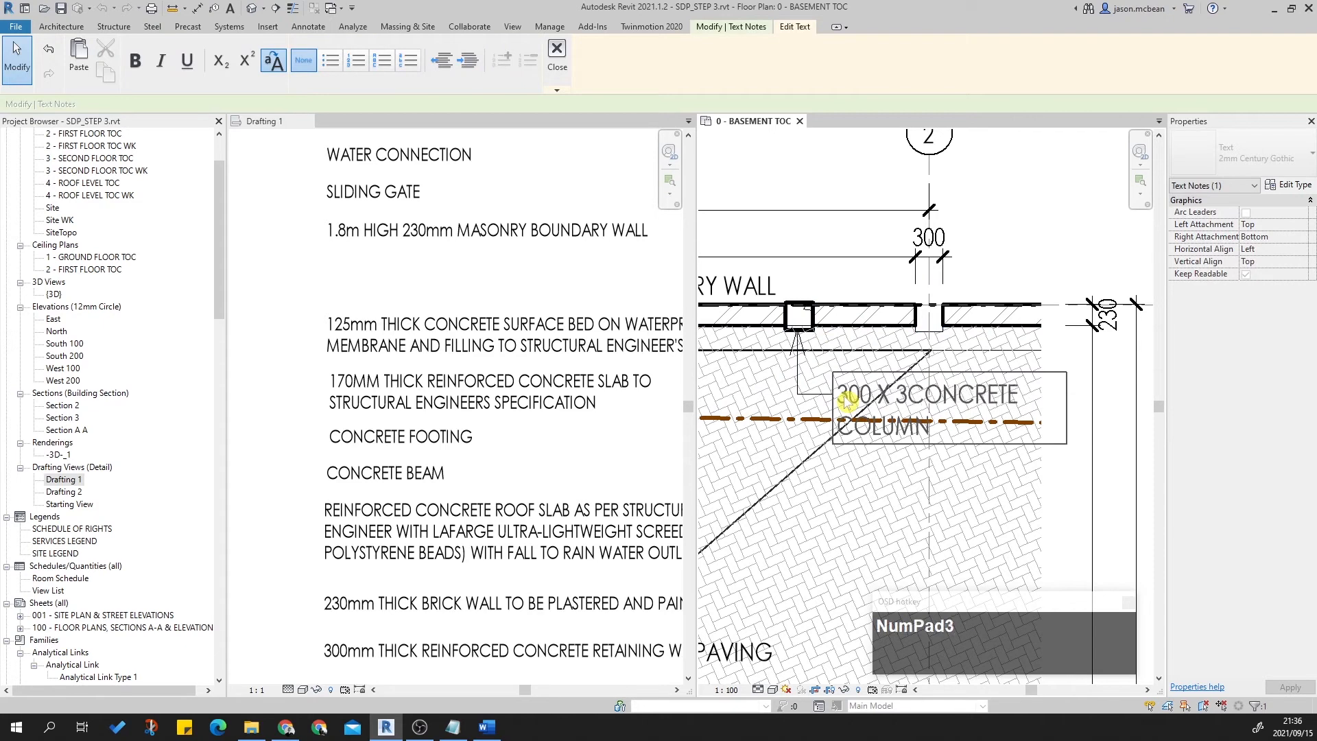
{"action": "type", "text": "X 300MM"}
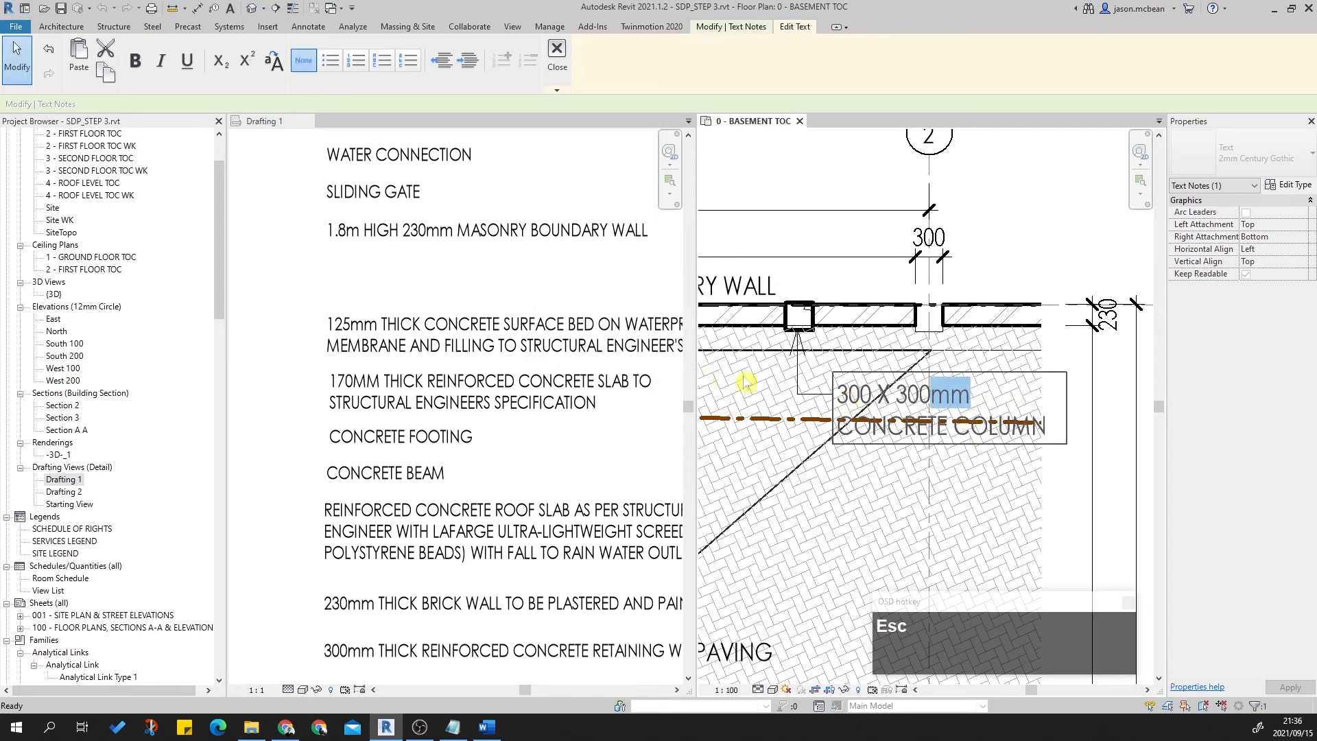
{"action": "left_click", "coordinate": [1020, 445]}
Widen the column note's text box until "300 X 300mm CONCRETE COLUMN" fits on one line.
{"action": "left_click_drag", "start_coordinate": [1066, 421], "coordinate": [1138, 410]}
{"action": "middle_click_drag", "start_coordinate": [1139, 409], "coordinate": [1063, 412]}
{"action": "scroll", "coordinate": [1130, 409], "scroll_direction": "down", "scroll_amount": 2}
{"action": "left_click_drag", "start_coordinate": [1066, 408], "coordinate": [1036, 406]}
{"action": "scroll", "coordinate": [1096, 409], "scroll_direction": "down", "scroll_amount": 1}
{"action": "scroll", "coordinate": [981, 409], "scroll_direction": "down", "scroll_amount": 2}
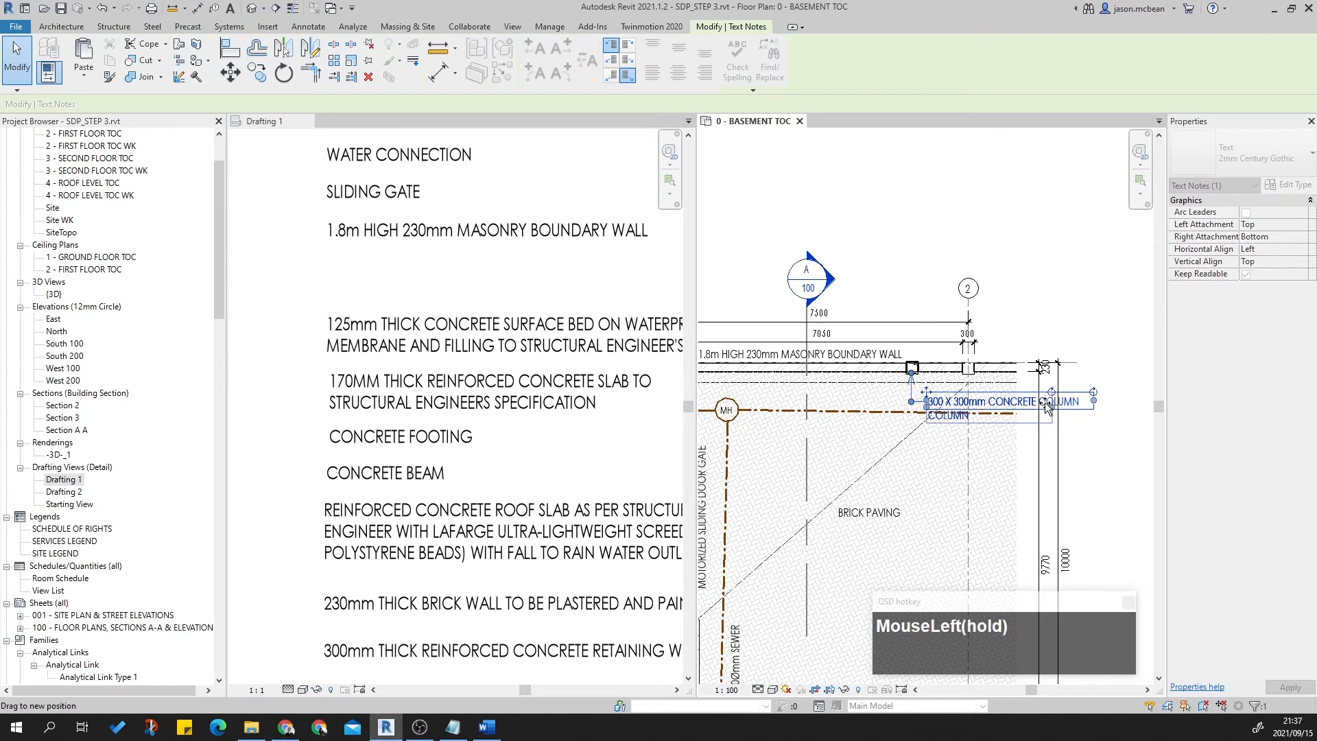
{"action": "left_click_drag", "start_coordinate": [1120, 401], "coordinate": [1122, 401]}
{"action": "key", "text": "Escape"}
{"action": "scroll", "coordinate": [1050, 412], "scroll_direction": "down", "scroll_amount": 1}
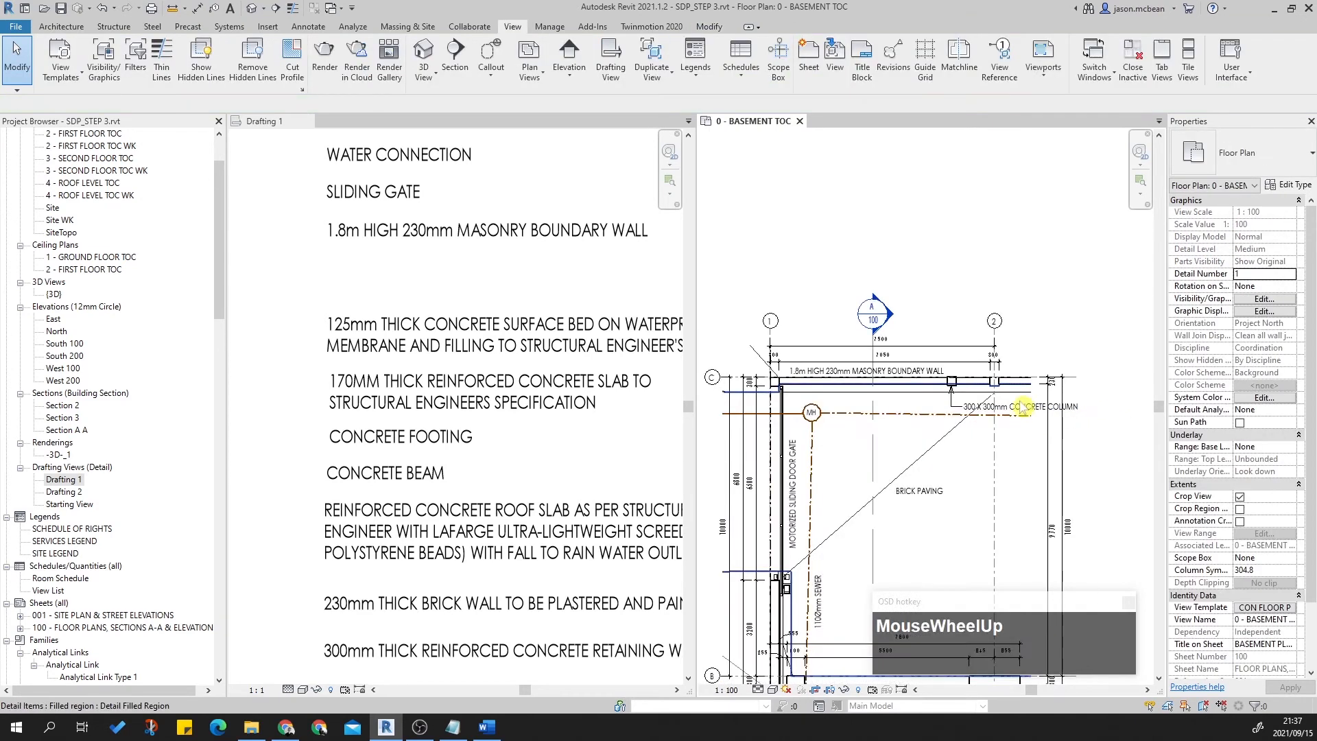
Move the column note below the grid C wall to the space between grid 1 and the column, and narrow its text box to the text.
{"action": "scroll", "coordinate": [1008, 402], "scroll_direction": "up", "scroll_amount": 1}
{"action": "left_click", "coordinate": [1022, 416]}
{"action": "left_click", "coordinate": [1086, 411]}
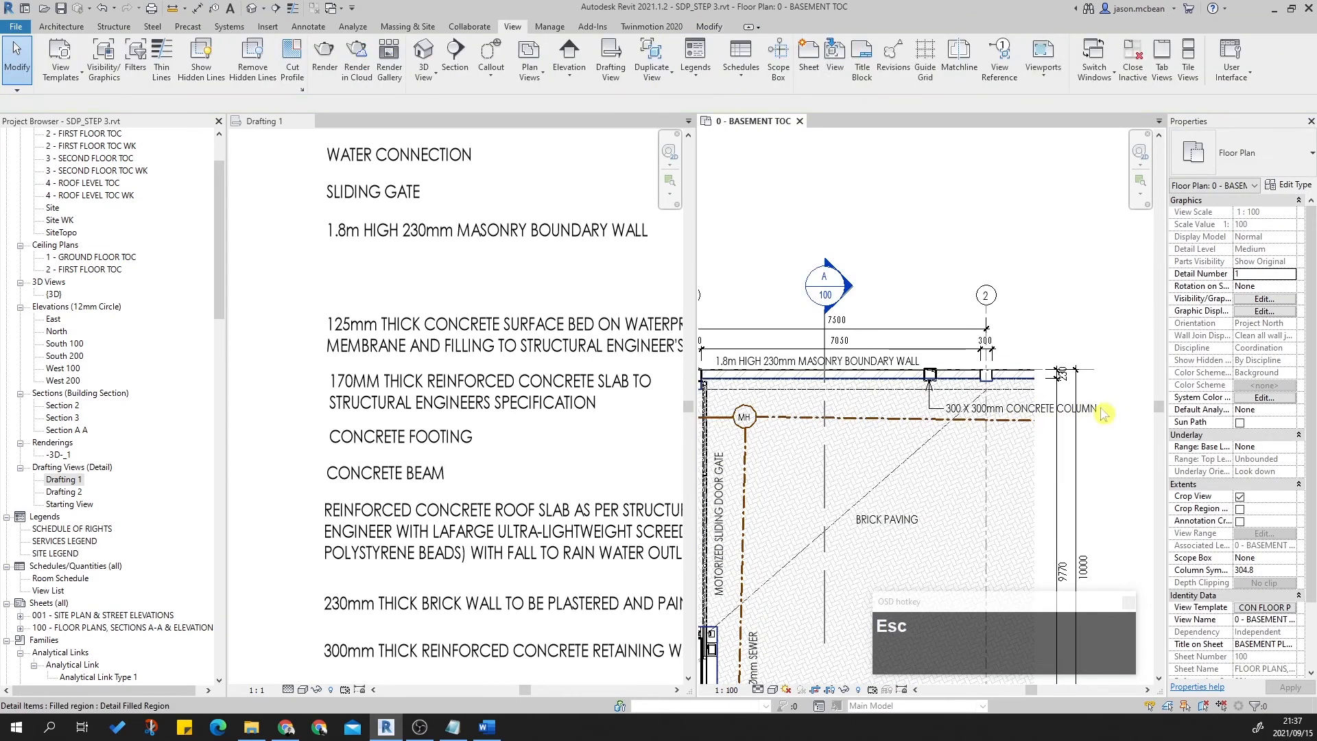
{"action": "scroll", "coordinate": [970, 409], "scroll_direction": "up", "scroll_amount": 2}
{"action": "key", "text": "Escape"}
{"action": "key", "text": "Tab"}
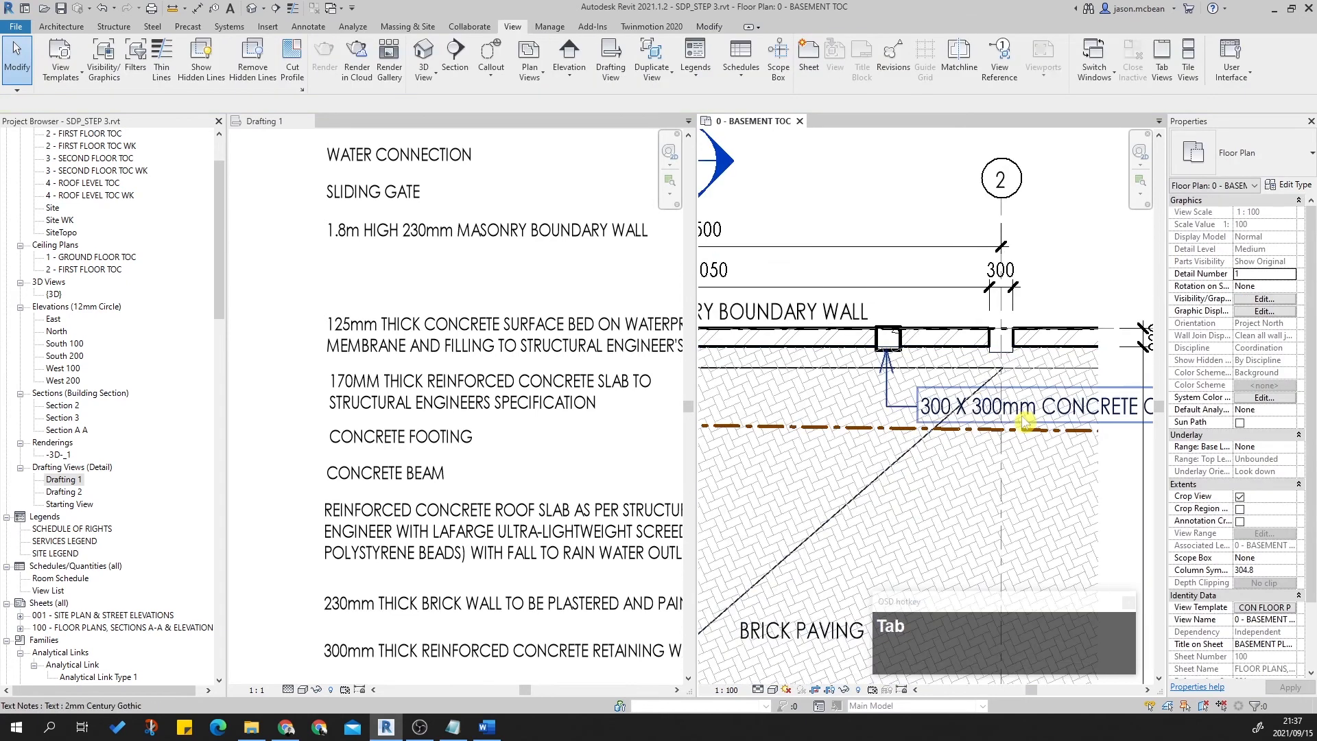
{"action": "left_click", "coordinate": [1022, 418]}
{"action": "scroll", "coordinate": [931, 411], "scroll_direction": "down", "scroll_amount": 1}
{"action": "left_click_drag", "start_coordinate": [923, 395], "coordinate": [802, 377]}
{"action": "scroll", "coordinate": [932, 399], "scroll_direction": "down", "scroll_amount": 2}
{"action": "scroll", "coordinate": [793, 392], "scroll_direction": "up", "scroll_amount": 2}
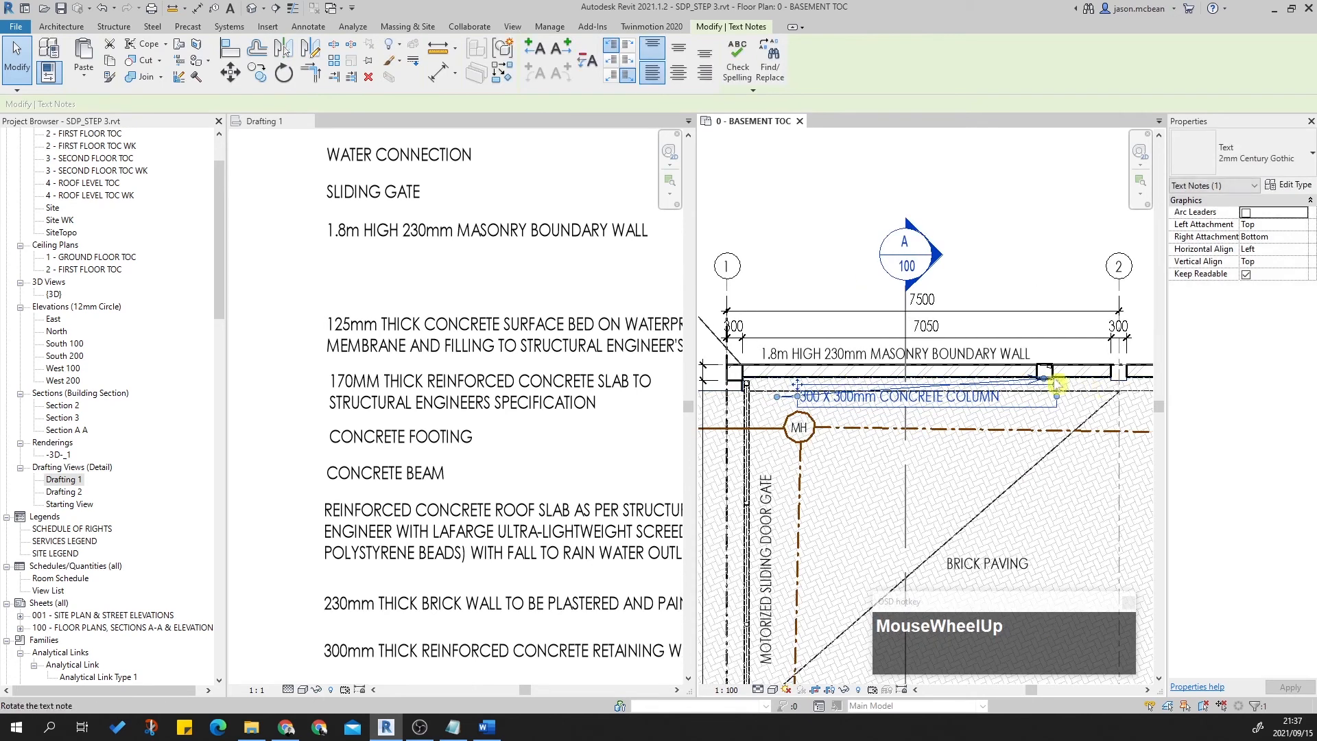
{"action": "left_click_drag", "start_coordinate": [1057, 398], "coordinate": [1007, 397]}
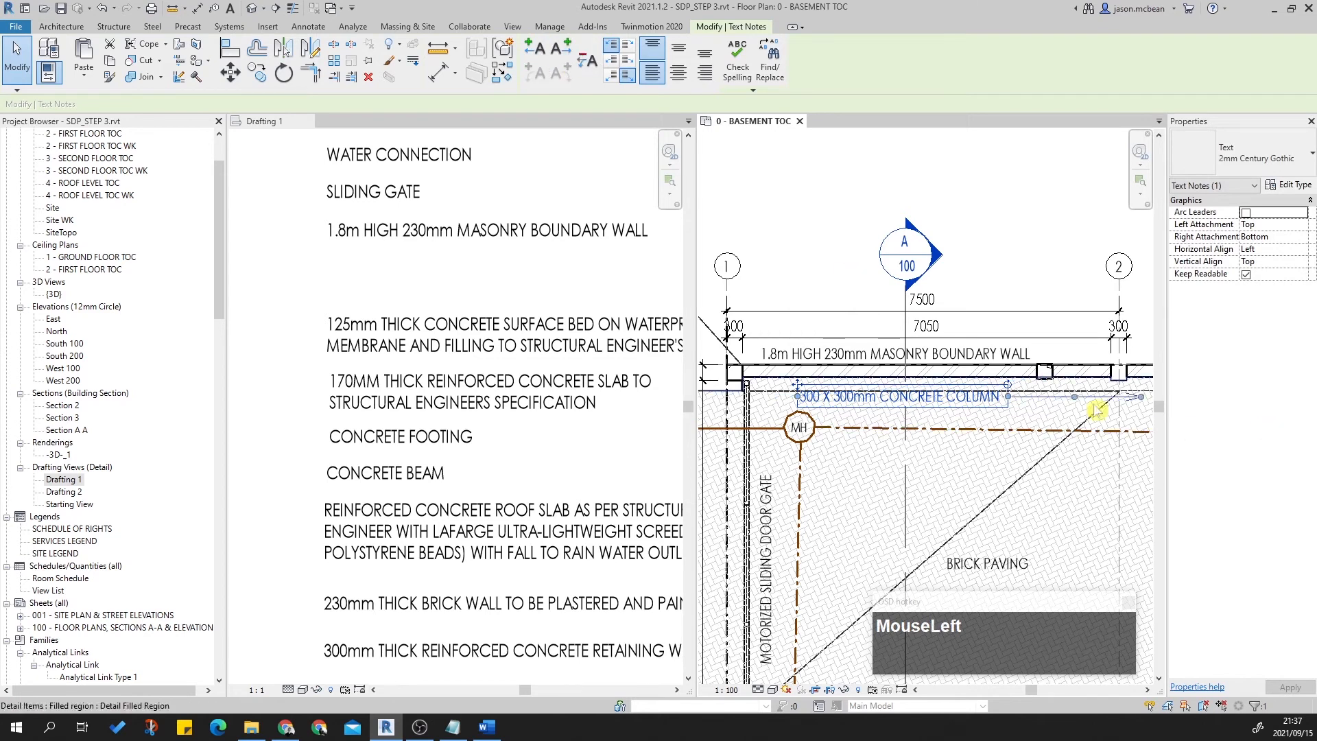
Move the leader end of the "300 X 300mm CONCRETE COLUMN" note so its arrow points up at the column on the boundary wall.
{"action": "left_click_drag", "start_coordinate": [1142, 402], "coordinate": [1043, 402]}
{"action": "scroll", "coordinate": [1042, 403], "scroll_direction": "up", "scroll_amount": 3}
{"action": "scroll", "coordinate": [1029, 408], "scroll_direction": "down", "scroll_amount": 3}
{"action": "key", "text": "Left"}
{"action": "key", "text": "Up"}
{"action": "scroll", "coordinate": [1027, 404], "scroll_direction": "down", "scroll_amount": 3}
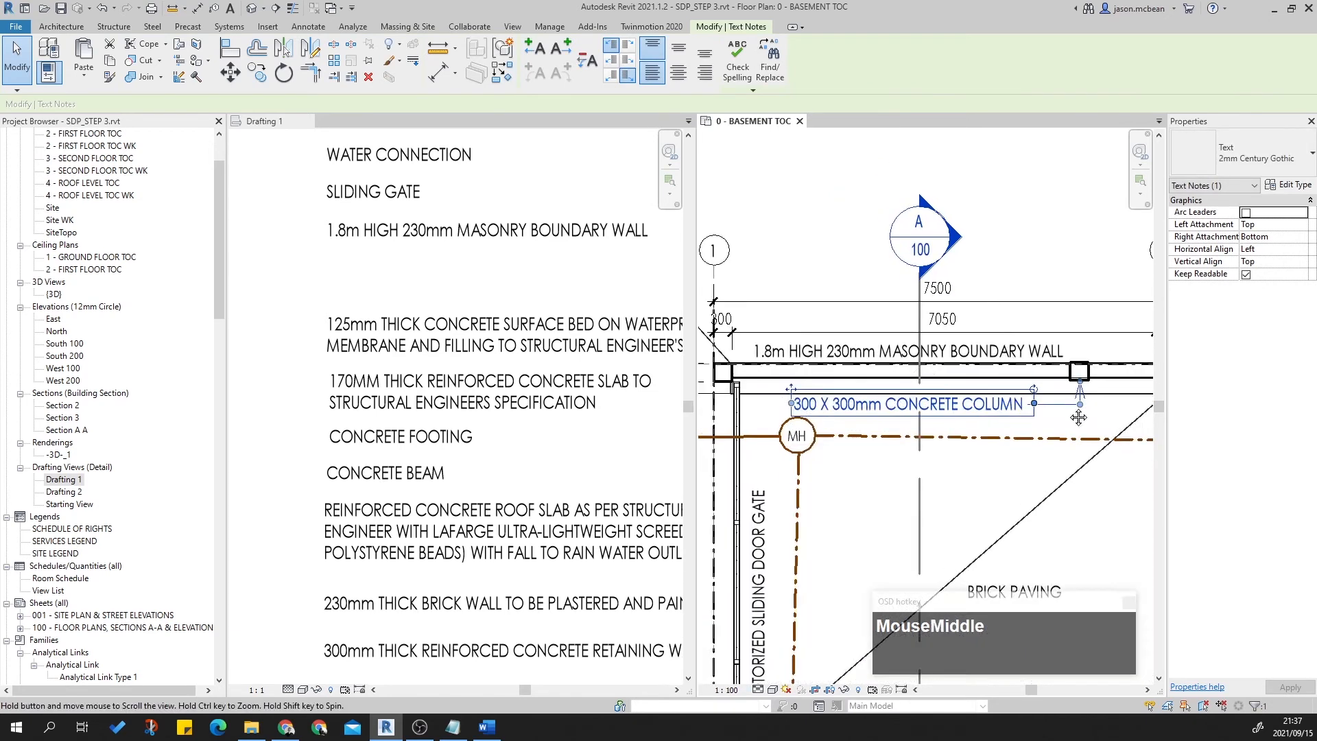
{"action": "key", "text": "Escape"}
{"action": "scroll", "coordinate": [857, 405], "scroll_direction": "down", "scroll_amount": 2}
{"action": "scroll", "coordinate": [891, 395], "scroll_direction": "up", "scroll_amount": 2}
{"action": "scroll", "coordinate": [921, 400], "scroll_direction": "down", "scroll_amount": 1}
{"action": "key", "text": "Escape"}
{"action": "key", "text": "Tab"}
{"action": "middle_click_drag", "start_coordinate": [923, 445], "coordinate": [887, 400]}
{"action": "scroll", "coordinate": [888, 400], "scroll_direction": "down", "scroll_amount": 1}
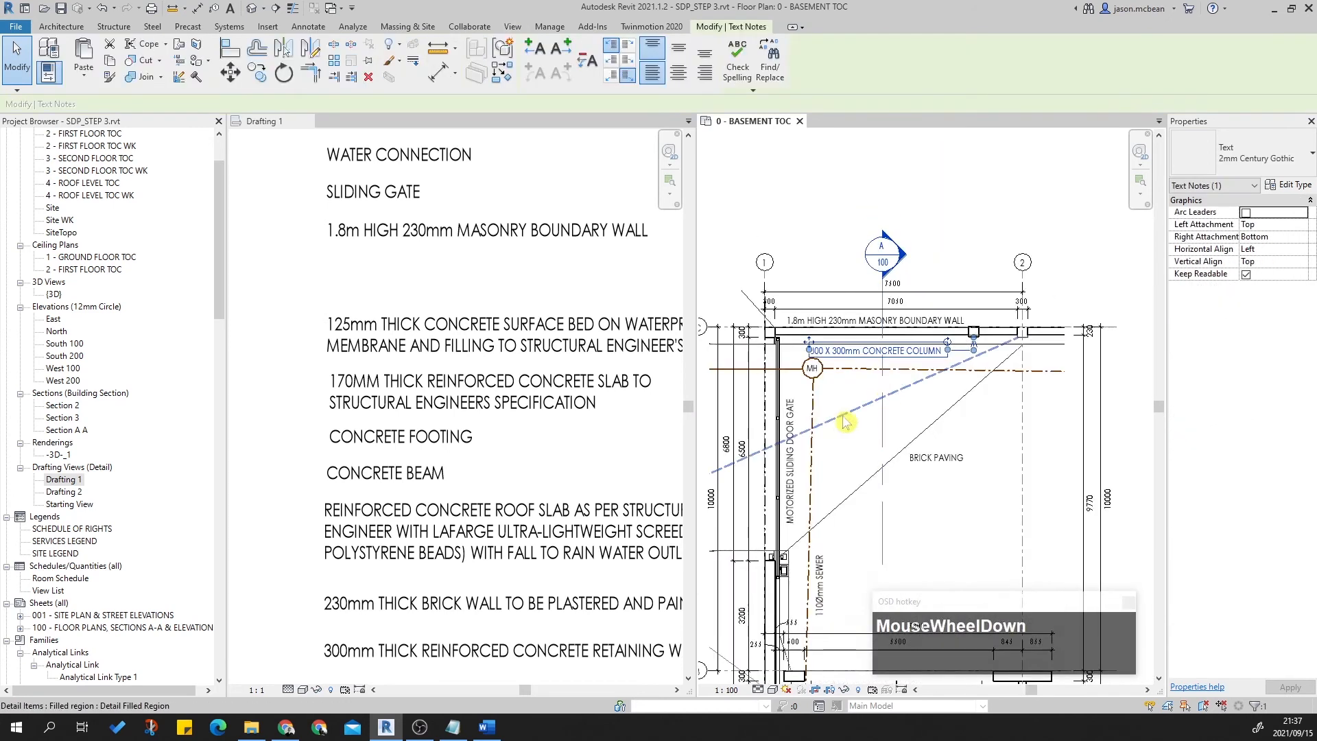
Copy the "125mm THICK CONCRETE SURFACE BED ON WATERPROOFING MEMBRANE..." note from Drafting 1 and paste it below the PARKING room tag in the basement plan.
{"action": "left_click", "coordinate": [478, 394]}
{"action": "key", "text": "Escape"}
{"action": "scroll", "coordinate": [439, 363], "scroll_direction": "down", "scroll_amount": 3}
{"action": "middle_click_drag", "start_coordinate": [441, 270], "coordinate": [435, 382]}
{"action": "scroll", "coordinate": [427, 281], "scroll_direction": "up", "scroll_amount": 2}
{"action": "middle_click_drag", "start_coordinate": [427, 223], "coordinate": [430, 270]}
{"action": "scroll", "coordinate": [400, 297], "scroll_direction": "up", "scroll_amount": 1}
{"action": "scroll", "coordinate": [397, 299], "scroll_direction": "down", "scroll_amount": 5}
{"action": "middle_click_drag", "start_coordinate": [486, 481], "coordinate": [453, 229]}
{"action": "scroll", "coordinate": [404, 306], "scroll_direction": "up", "scroll_amount": 3}
{"action": "middle_click_drag", "start_coordinate": [429, 324], "coordinate": [469, 632]}
{"action": "left_click", "coordinate": [426, 417]}
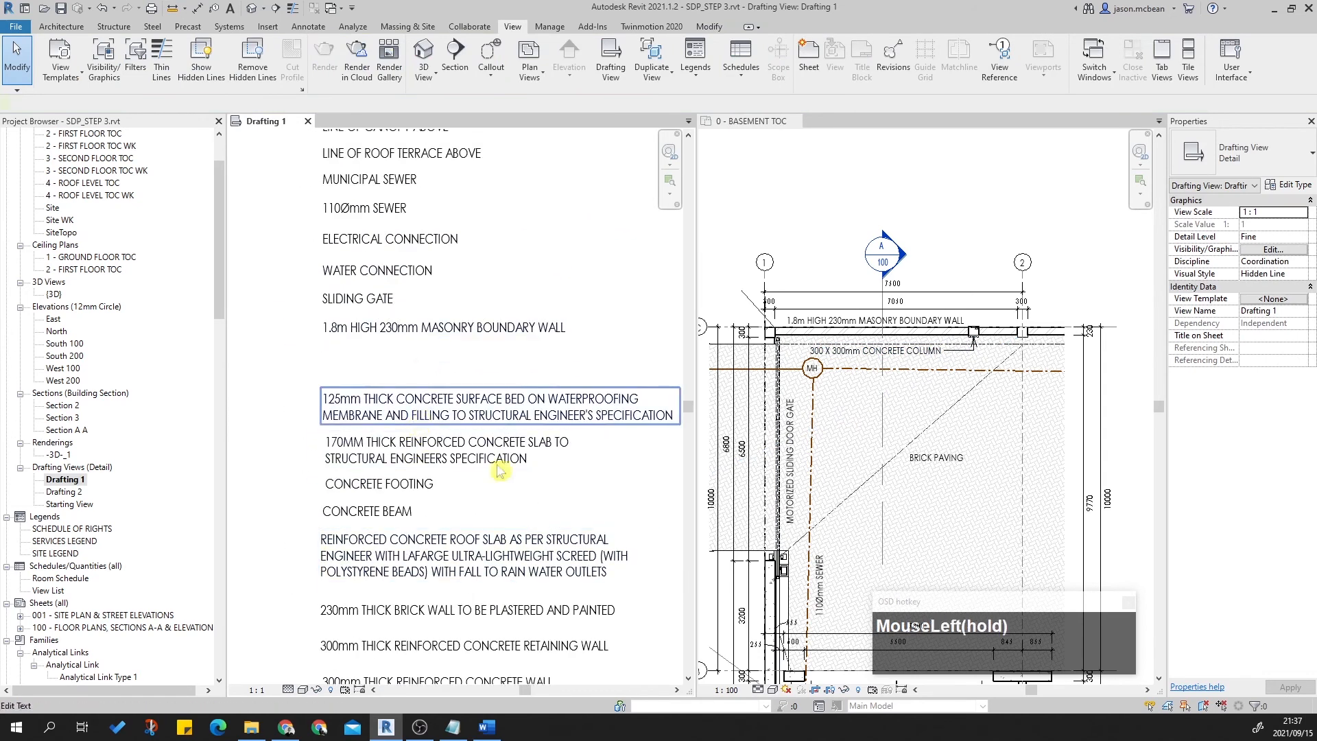
{"action": "key", "text": "ctrl+c"}
{"action": "middle_click_drag", "start_coordinate": [937, 517], "coordinate": [923, 185]}
{"action": "key", "text": "ctrl+v"}
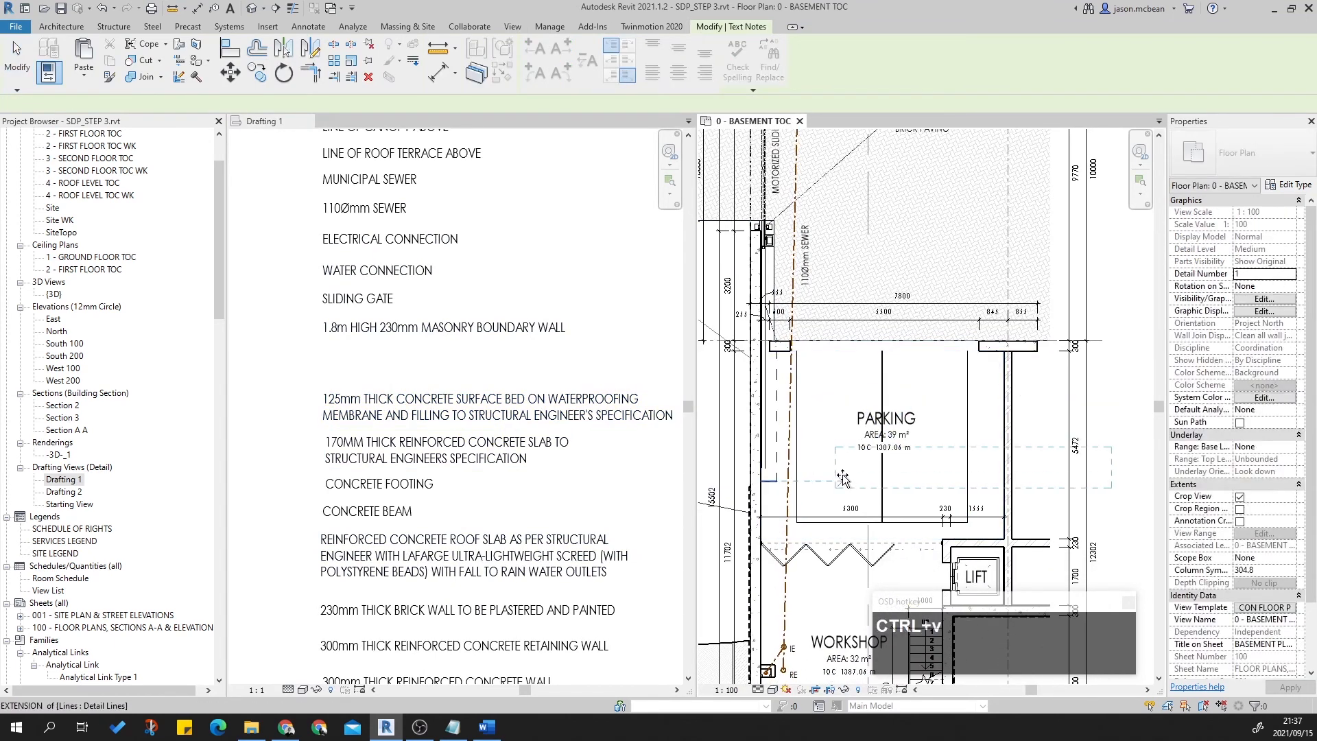
{"action": "left_click", "coordinate": [899, 470]}
Shorten the pasted surface bed note to "125mm THICK CONCRETE SURFACE BED".
{"action": "scroll", "coordinate": [901, 471], "scroll_direction": "up", "scroll_amount": 2}
{"action": "scroll", "coordinate": [902, 471], "scroll_direction": "down", "scroll_amount": 1}
{"action": "scroll", "coordinate": [860, 456], "scroll_direction": "down", "scroll_amount": 1}
{"action": "left_click", "coordinate": [861, 457]}
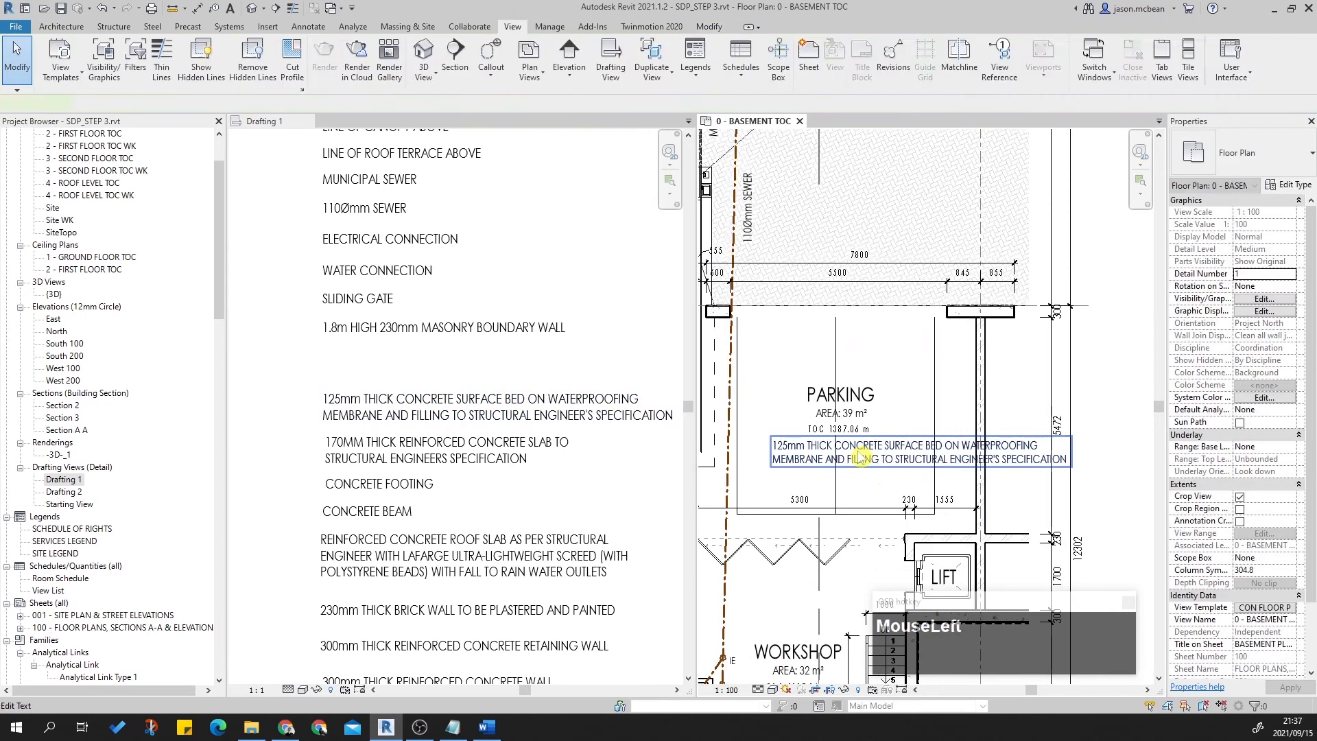
{"action": "double_click", "coordinate": [978, 458]}
{"action": "left_click_drag", "start_coordinate": [953, 452], "coordinate": [1113, 481]}
{"action": "key", "text": "Delete"}
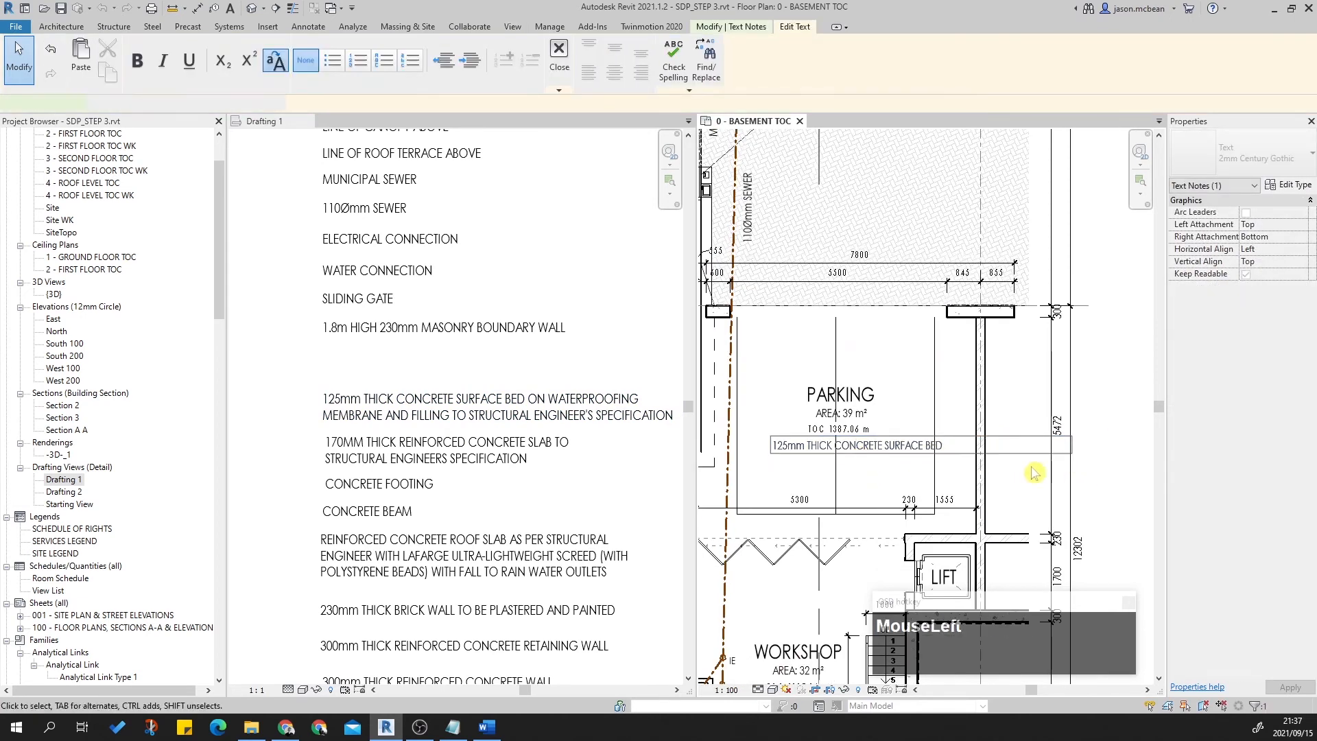
{"action": "left_click", "coordinate": [1110, 479]}
Narrow the surface bed note's text box to its text and move it below the PARKING room tag's TOC level.
{"action": "left_click_drag", "start_coordinate": [957, 446], "coordinate": [952, 449]}
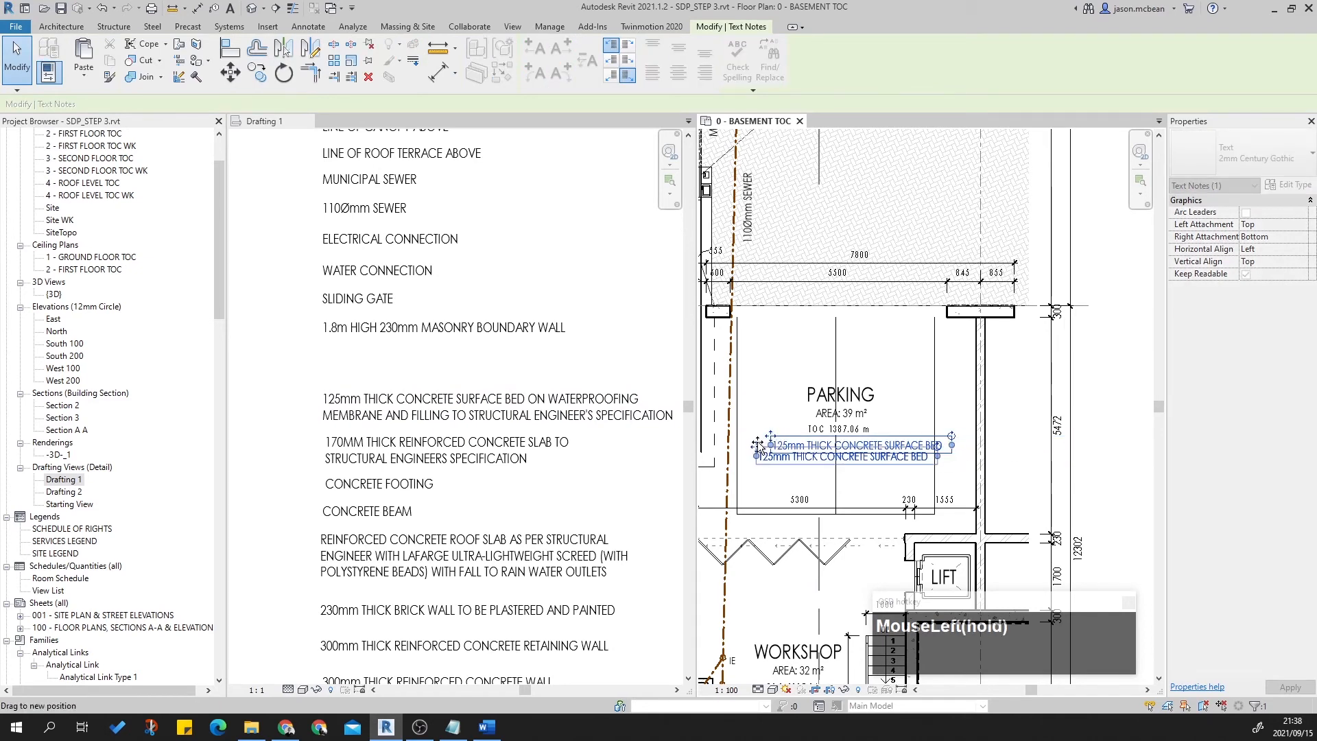
{"action": "left_click_drag", "start_coordinate": [757, 446], "coordinate": [756, 442]}
{"action": "left_click", "coordinate": [882, 432]}
{"action": "scroll", "coordinate": [882, 446], "scroll_direction": "down", "scroll_amount": 1}
{"action": "scroll", "coordinate": [882, 453], "scroll_direction": "up", "scroll_amount": 1}
{"action": "left_click", "coordinate": [861, 447]}
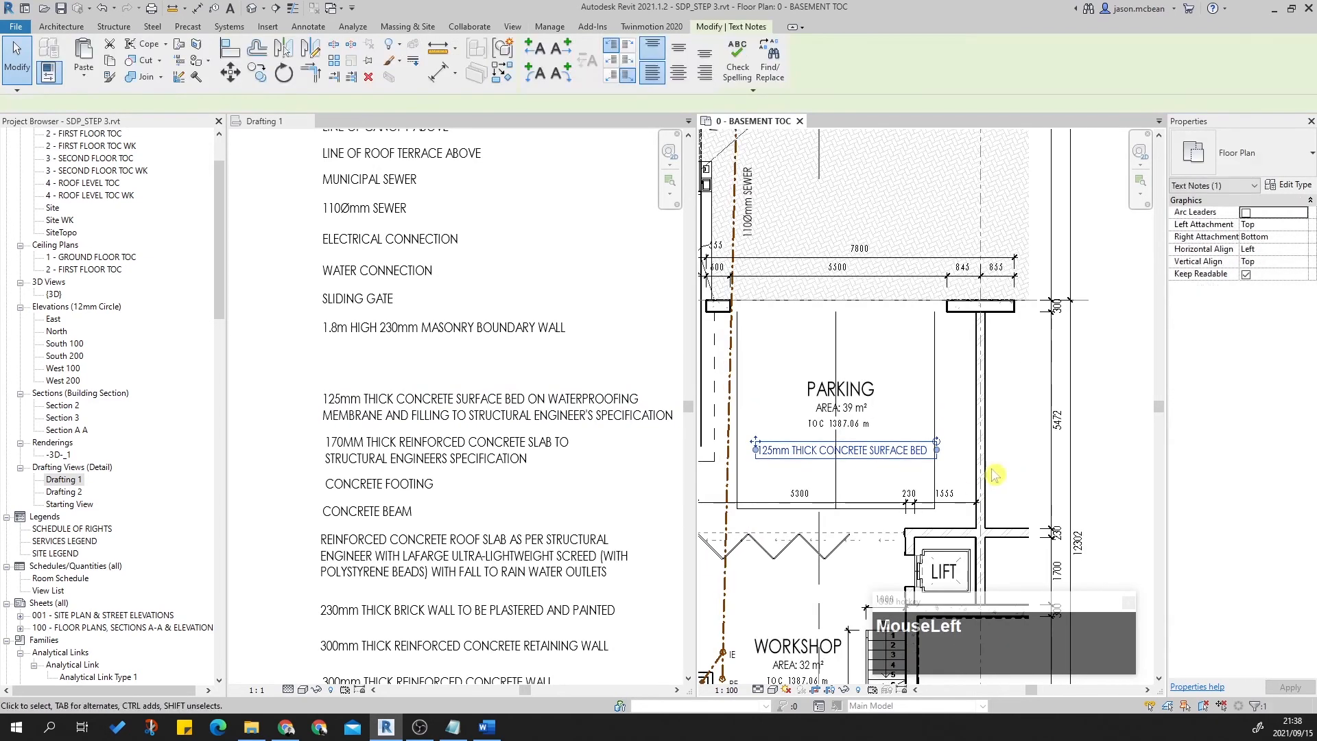
{"action": "scroll", "coordinate": [974, 472], "scroll_direction": "down", "scroll_amount": 2}
{"action": "key", "text": "Escape"}
{"action": "scroll", "coordinate": [906, 474], "scroll_direction": "up", "scroll_amount": 3}
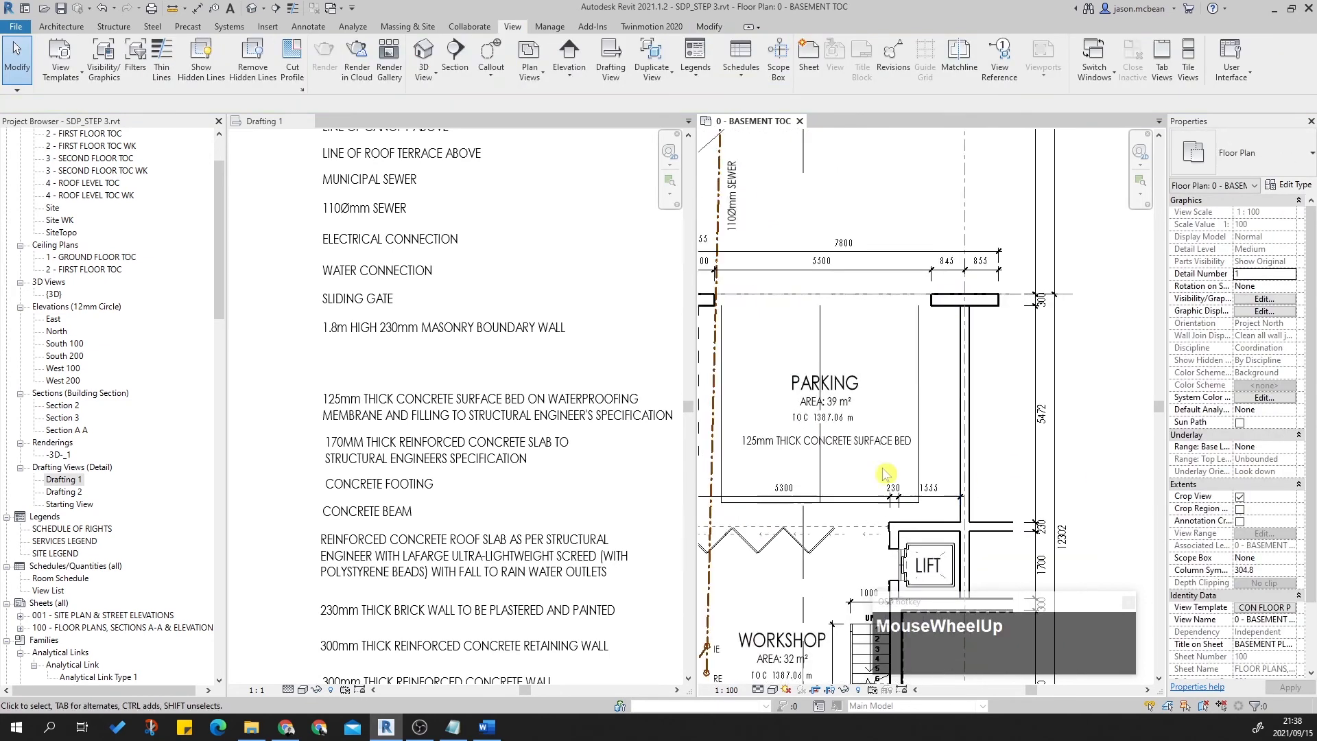
{"action": "scroll", "coordinate": [895, 451], "scroll_direction": "down", "scroll_amount": 2}
{"action": "middle_click_drag", "start_coordinate": [895, 450], "coordinate": [896, 357]}
{"action": "key", "text": "Escape"}
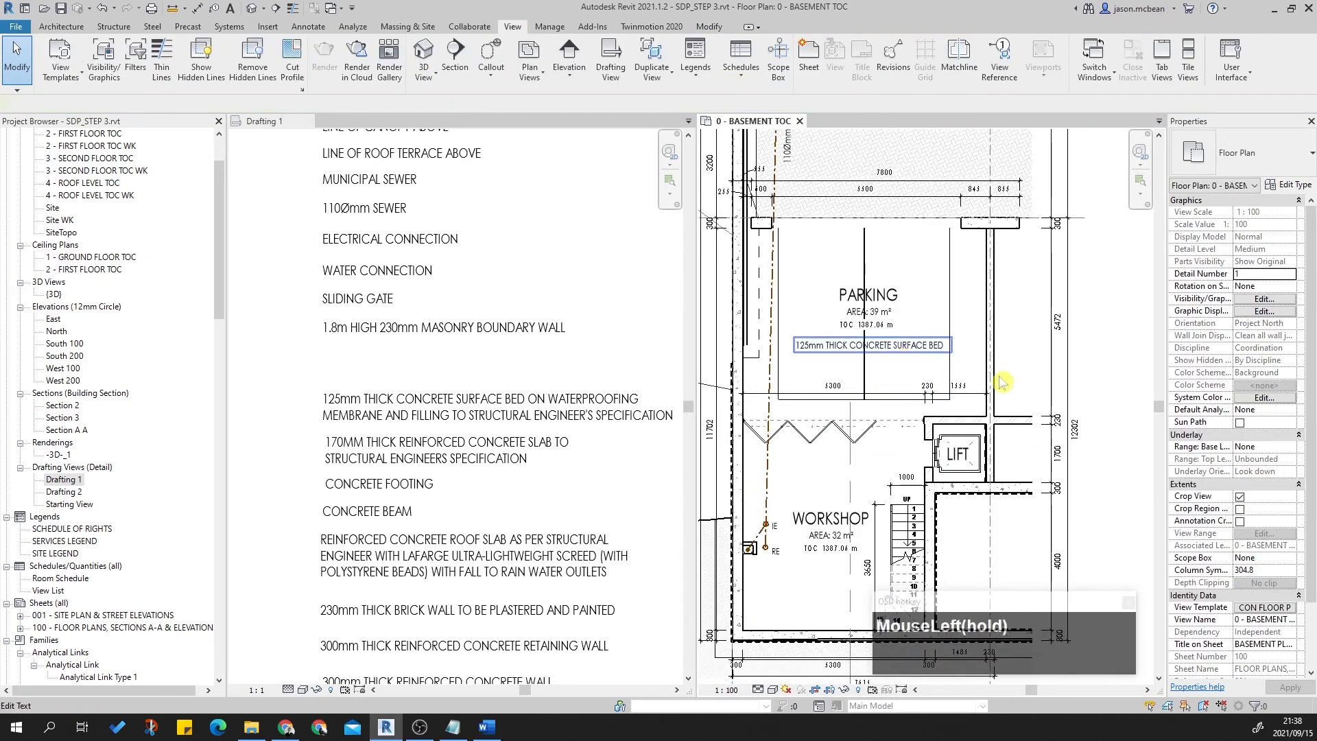
{"action": "key", "text": "Escape"}
{"action": "key", "text": "Escape"}
Copy the "230mm THICK BRICK WALL TO BE PLASTERED AND PAINTED" note from Drafting 1, paste it beside the parking's wall on grid 2, and narrow its text box.
{"action": "middle_click", "coordinate": [420, 325]}
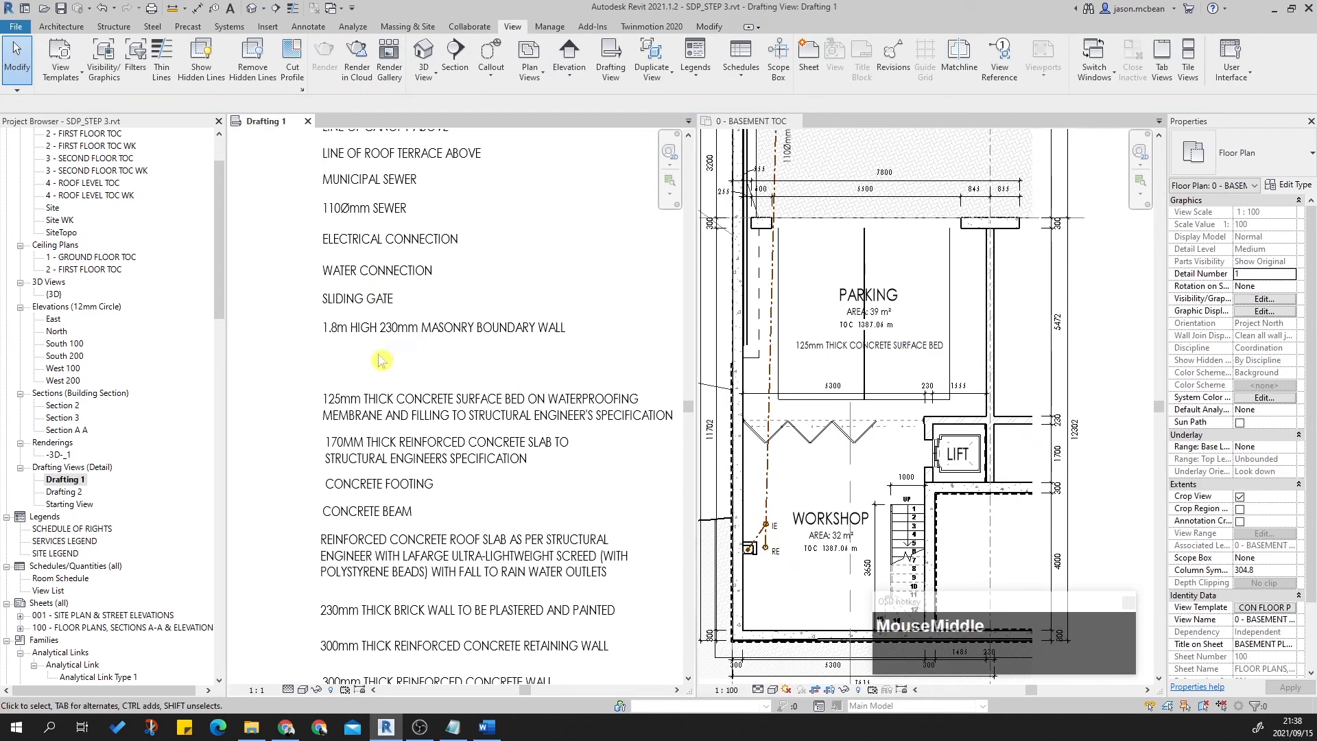
{"action": "middle_click_drag", "start_coordinate": [412, 511], "coordinate": [406, 365]}
{"action": "left_click", "coordinate": [427, 461]}
{"action": "left_click", "coordinate": [383, 444]}
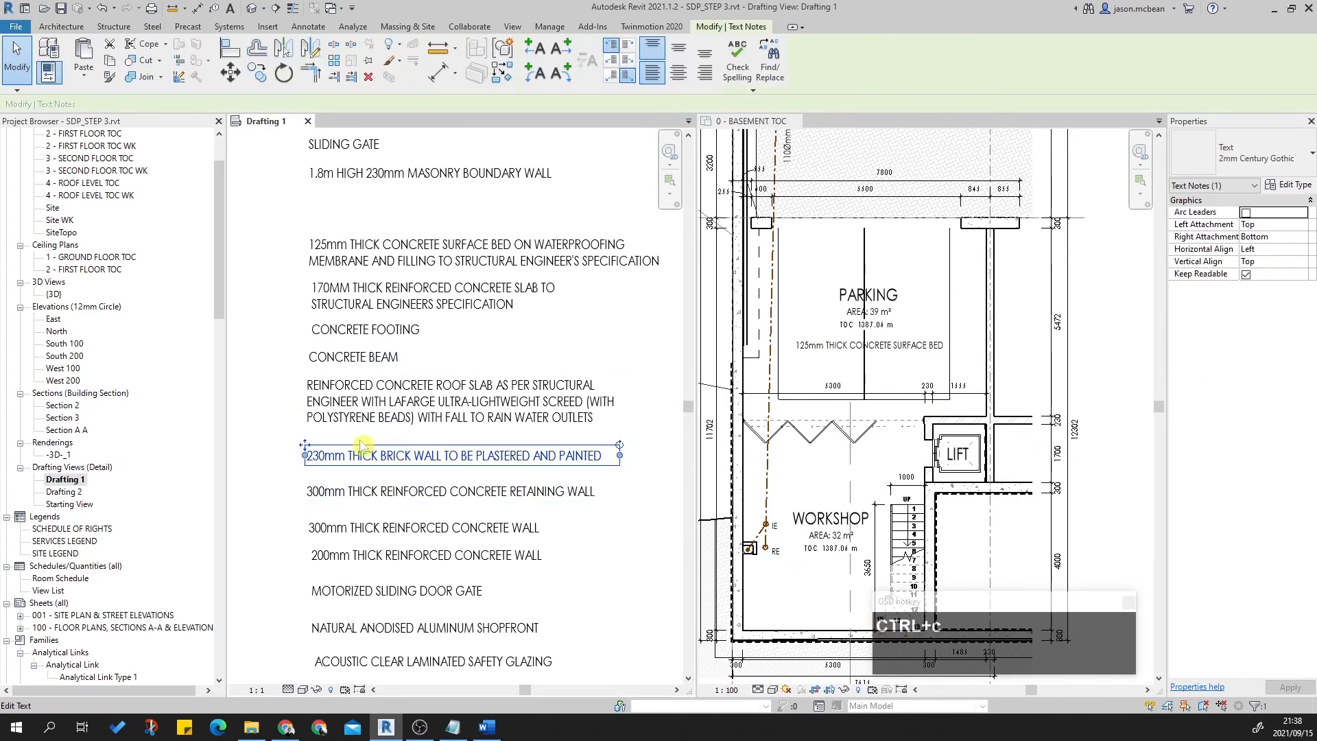
{"action": "left_click", "coordinate": [1020, 382]}
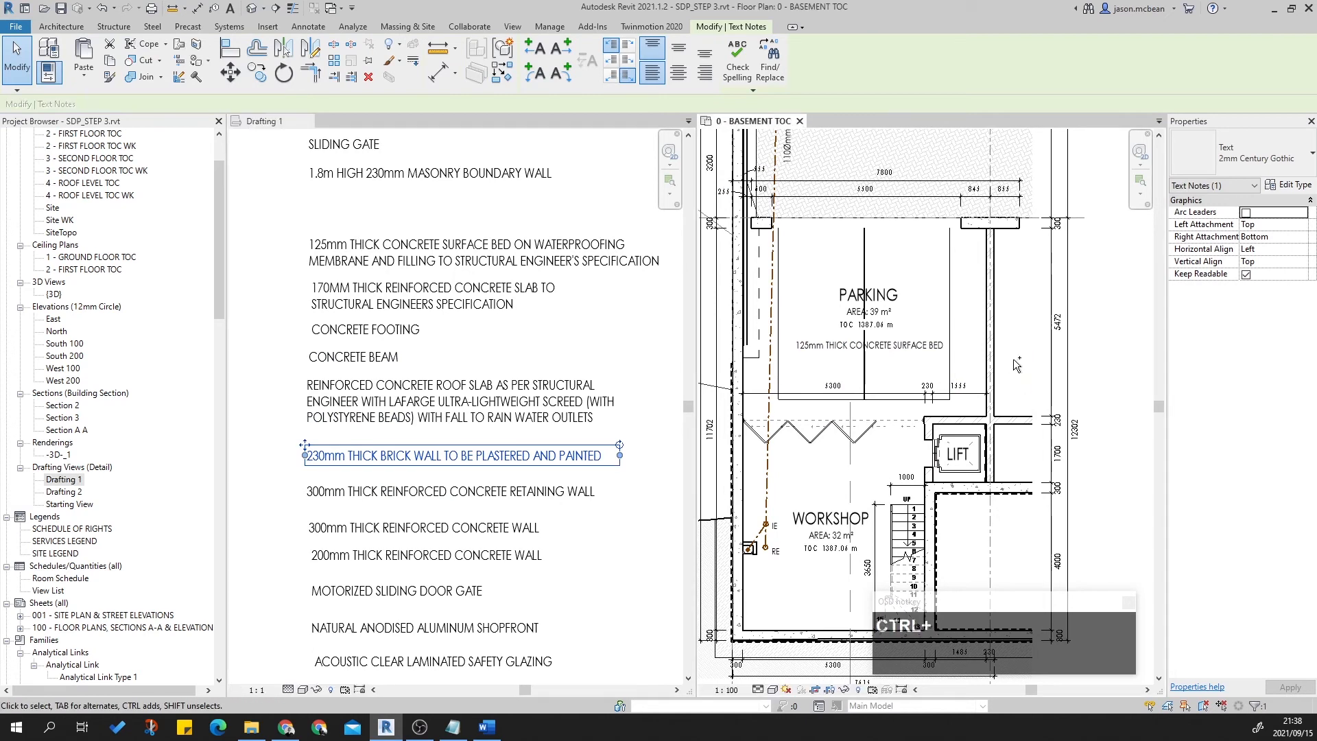
{"action": "left_click", "coordinate": [1013, 362]}
{"action": "scroll", "coordinate": [993, 364], "scroll_direction": "down", "scroll_amount": 3}
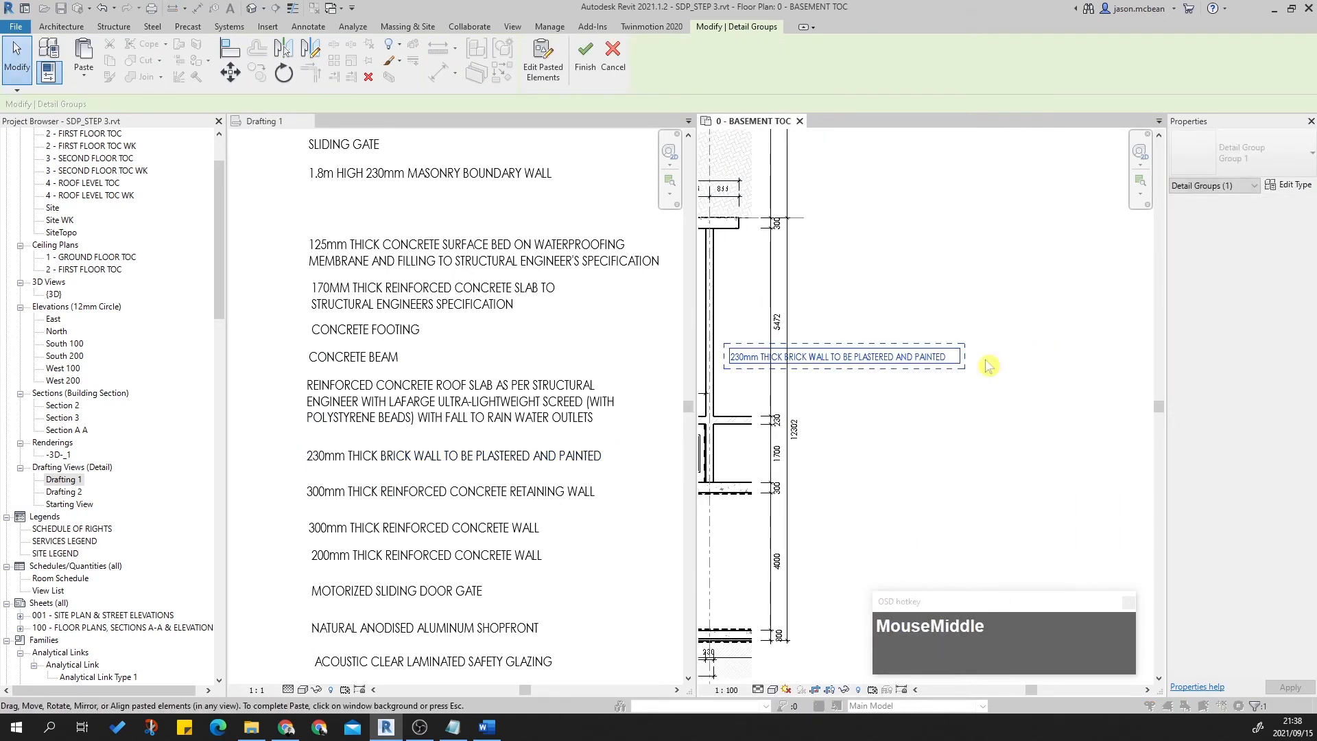
{"action": "key", "text": "Escape"}
{"action": "left_click", "coordinate": [960, 357]}
{"action": "left_click_drag", "start_coordinate": [969, 354], "coordinate": [896, 297]}
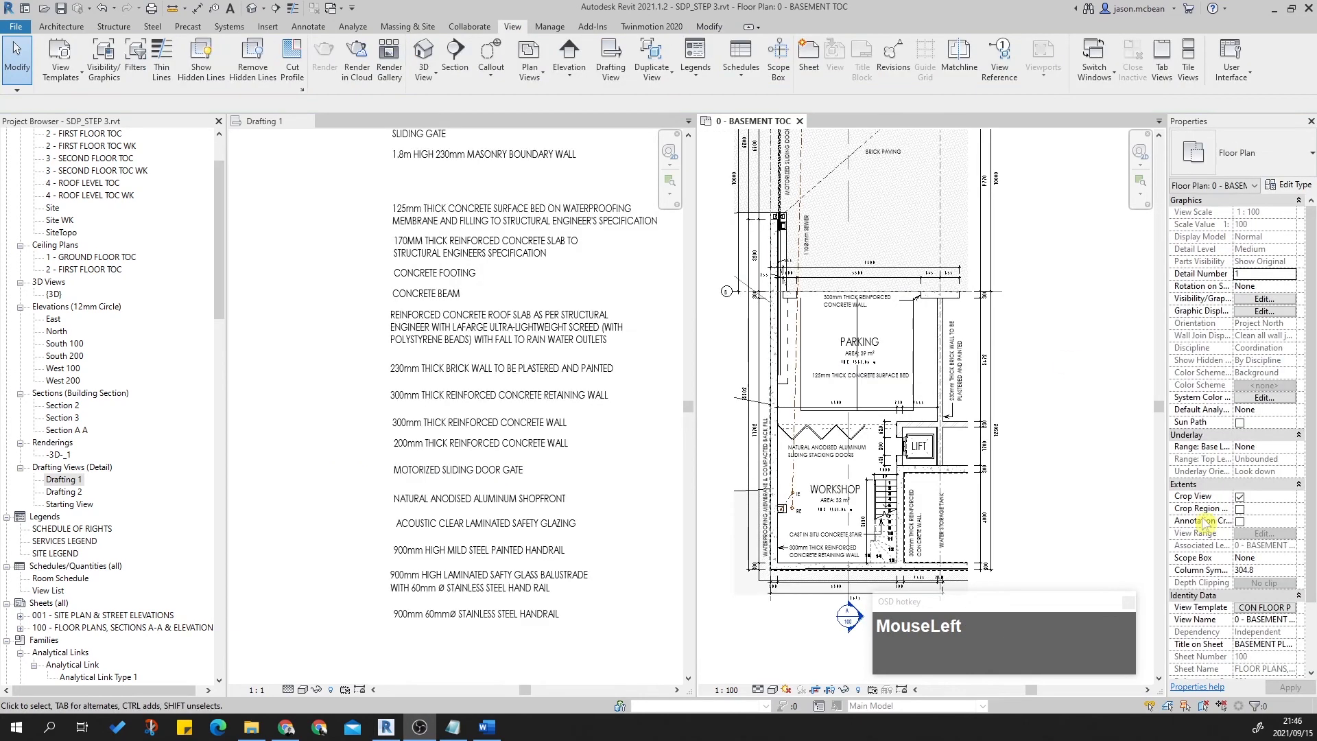
Review the notes placed in the parking, workshop and yard areas of the basement plan, and the views and sheets in the project browser.
{"action": "scroll", "coordinate": [857, 535], "scroll_direction": "up", "scroll_amount": 5}
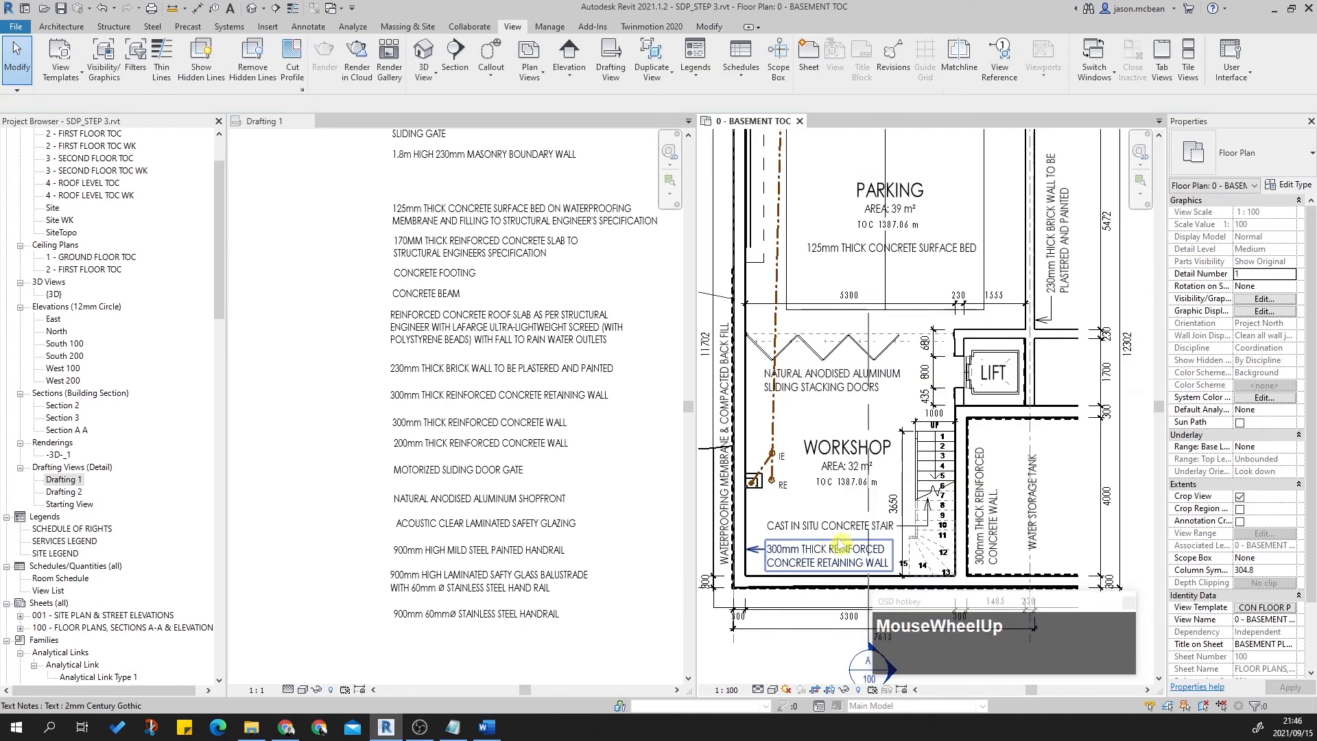
{"action": "middle_click_drag", "start_coordinate": [867, 549], "coordinate": [940, 403]}
{"action": "scroll", "coordinate": [976, 376], "scroll_direction": "down", "scroll_amount": 2}
{"action": "scroll", "coordinate": [939, 403], "scroll_direction": "down", "scroll_amount": 1}
{"action": "middle_click_drag", "start_coordinate": [948, 348], "coordinate": [931, 451]}
{"action": "scroll", "coordinate": [858, 337], "scroll_direction": "down", "scroll_amount": 3}
{"action": "middle_click_drag", "start_coordinate": [951, 363], "coordinate": [921, 480]}
{"action": "middle_click_drag", "start_coordinate": [1028, 438], "coordinate": [1017, 368]}
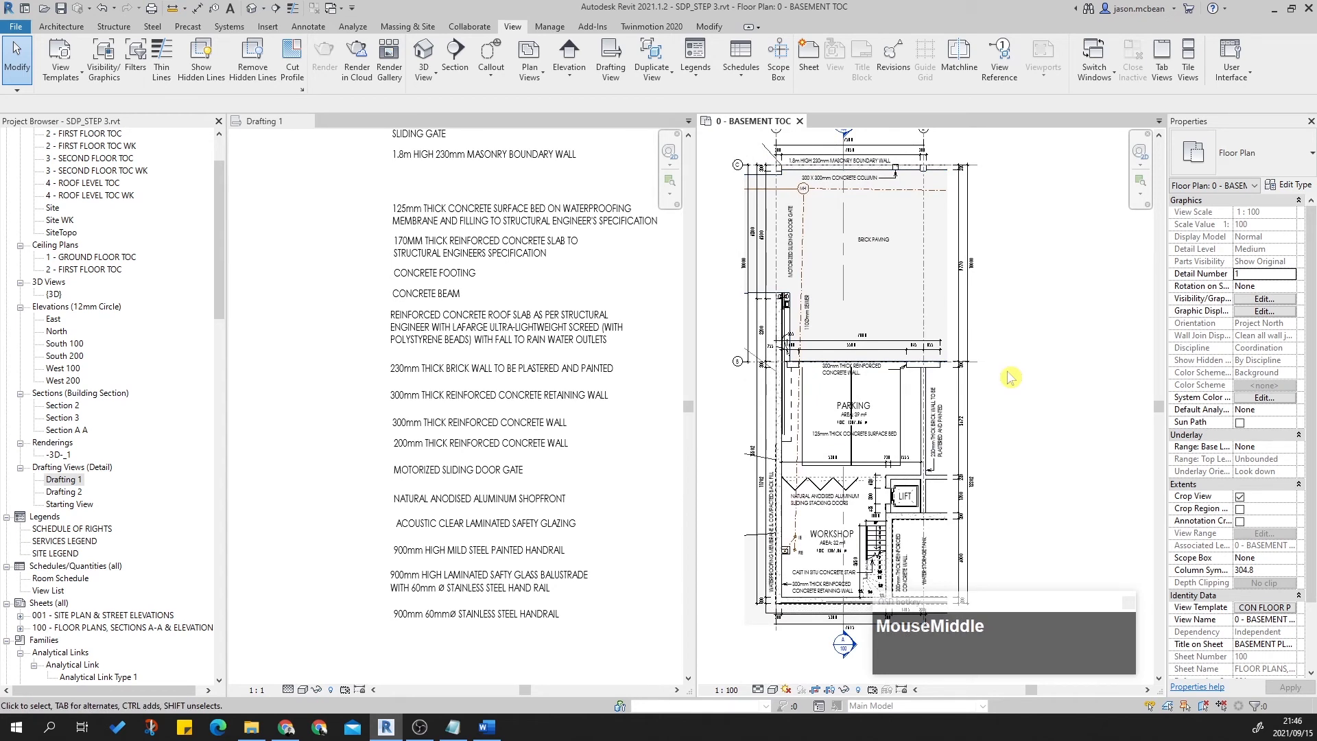
{"action": "scroll", "coordinate": [878, 495], "scroll_direction": "up", "scroll_amount": 2}
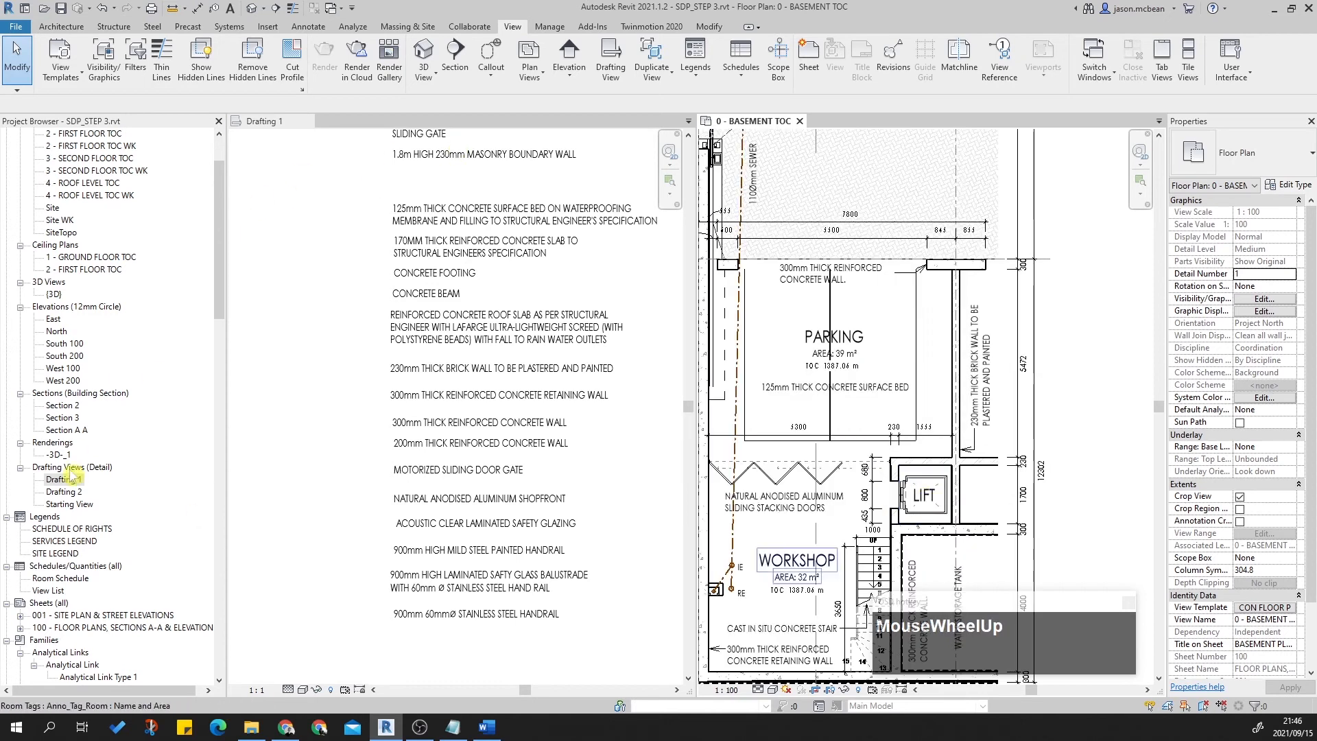
{"action": "scroll", "coordinate": [65, 606], "scroll_direction": "down", "scroll_amount": 2}
{"action": "scroll", "coordinate": [69, 542], "scroll_direction": "down", "scroll_amount": 2}
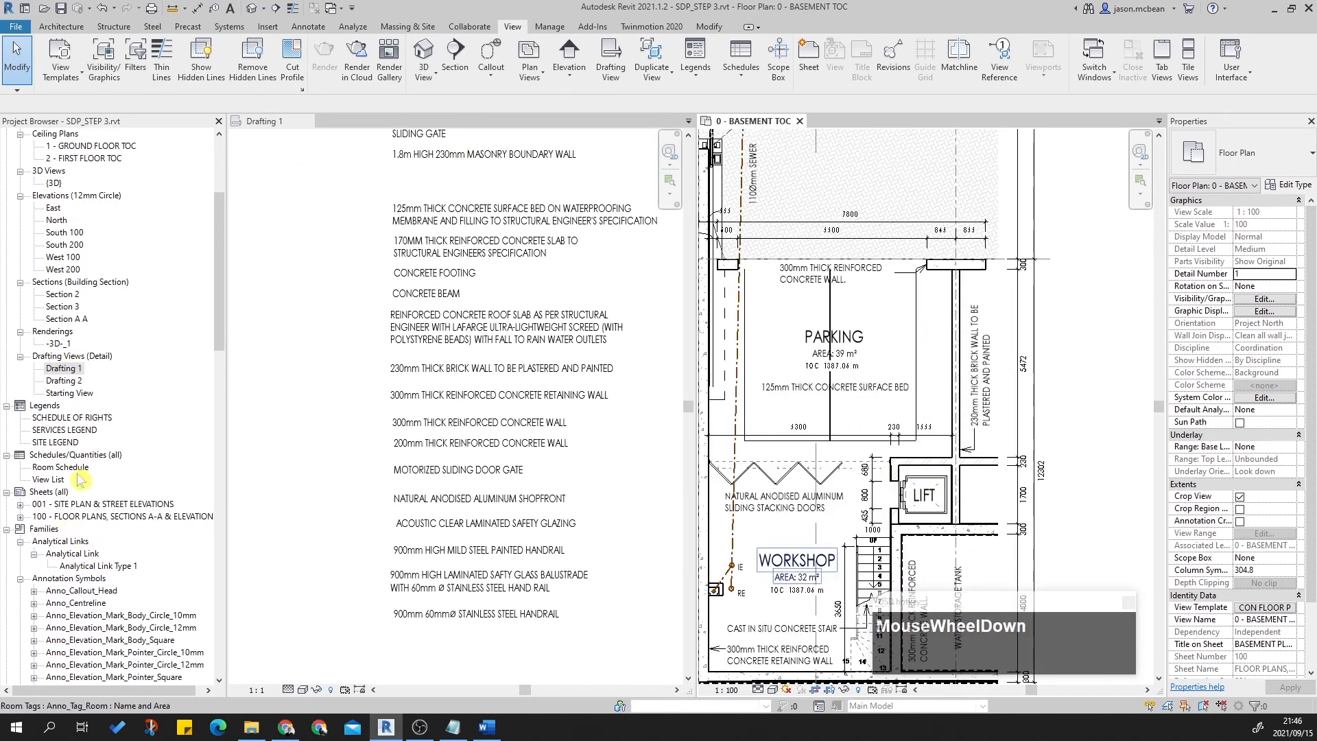
{"action": "scroll", "coordinate": [66, 453], "scroll_direction": "down", "scroll_amount": 4}
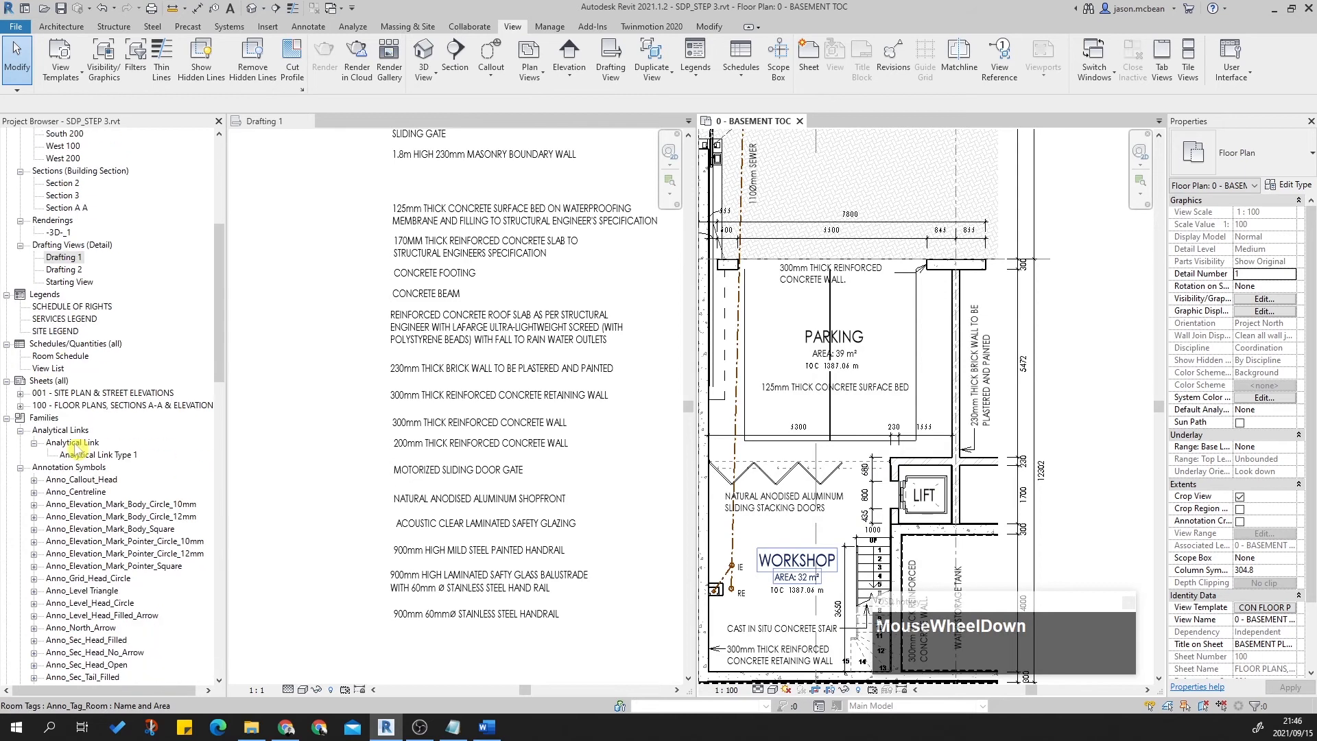
{"action": "scroll", "coordinate": [922, 483], "scroll_direction": "down", "scroll_amount": 4}
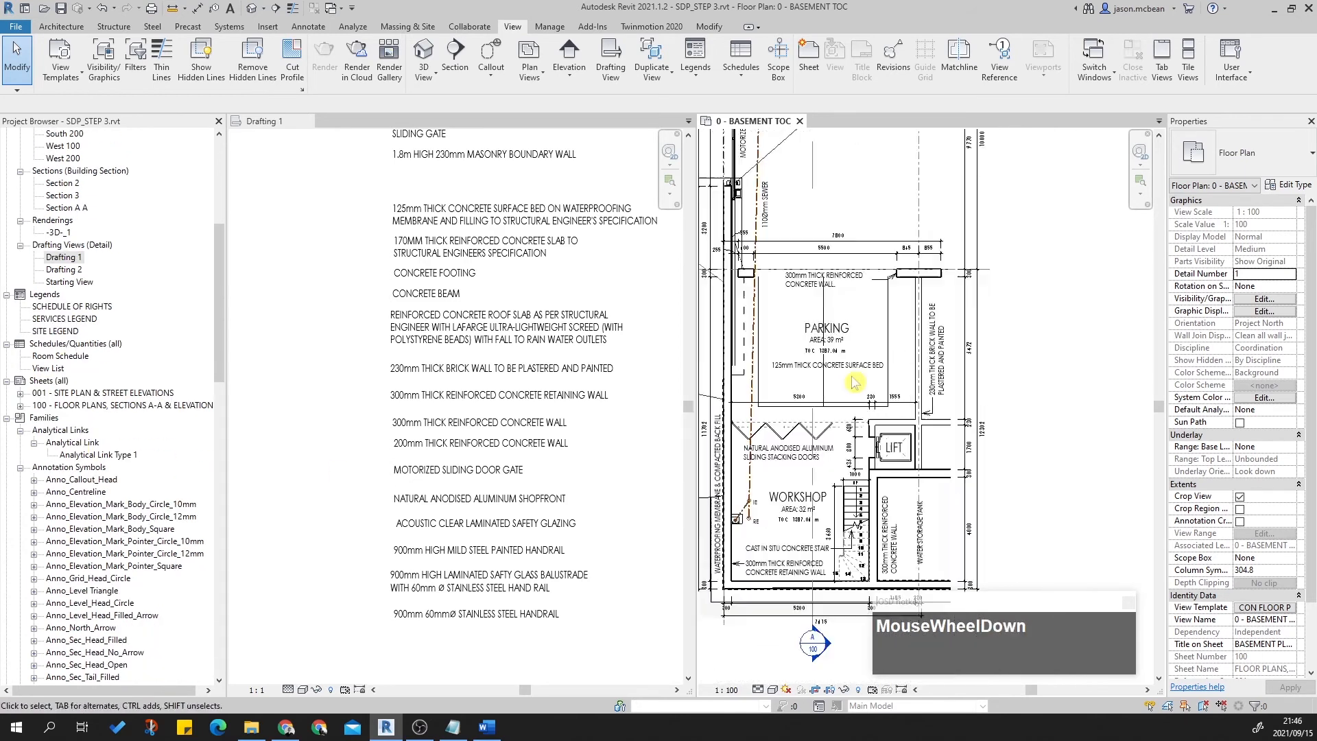
Examine the notes for the workshop's stair, retaining wall and water storage tank on the basement plan.
{"action": "middle_click_drag", "start_coordinate": [946, 405], "coordinate": [925, 347]}
{"action": "scroll", "coordinate": [967, 489], "scroll_direction": "up", "scroll_amount": 4}
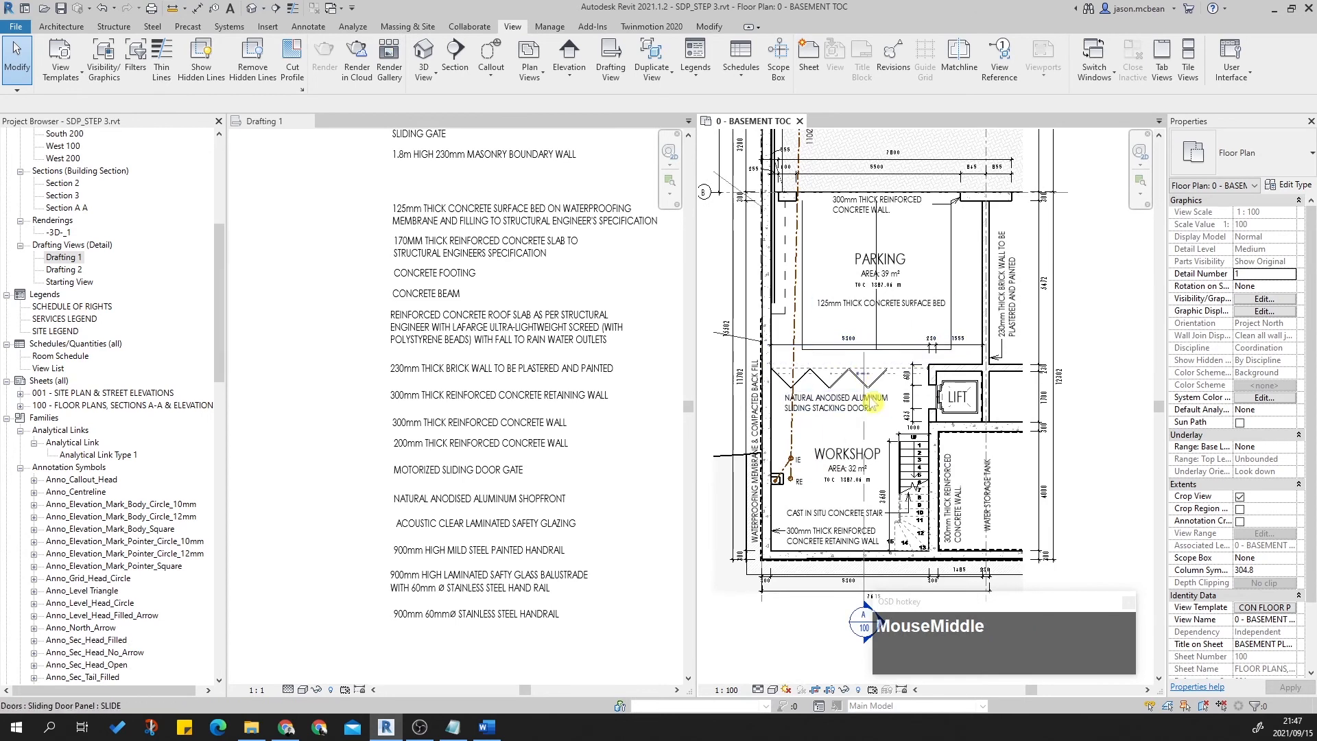
{"action": "scroll", "coordinate": [874, 402], "scroll_direction": "up", "scroll_amount": 3}
{"action": "middle_click_drag", "start_coordinate": [881, 412], "coordinate": [938, 267]}
{"action": "scroll", "coordinate": [938, 268], "scroll_direction": "down", "scroll_amount": 2}
{"action": "scroll", "coordinate": [1007, 410], "scroll_direction": "up", "scroll_amount": 2}
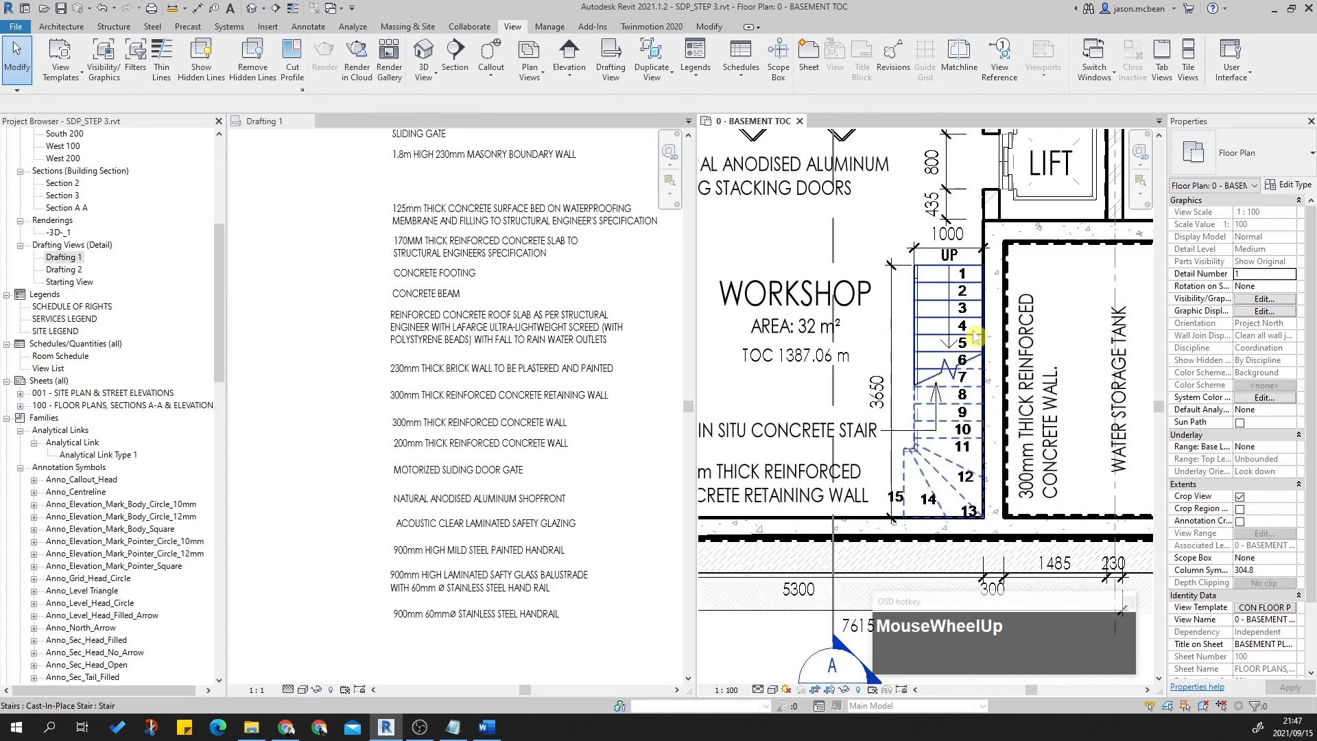
{"action": "scroll", "coordinate": [966, 276], "scroll_direction": "down", "scroll_amount": 1}
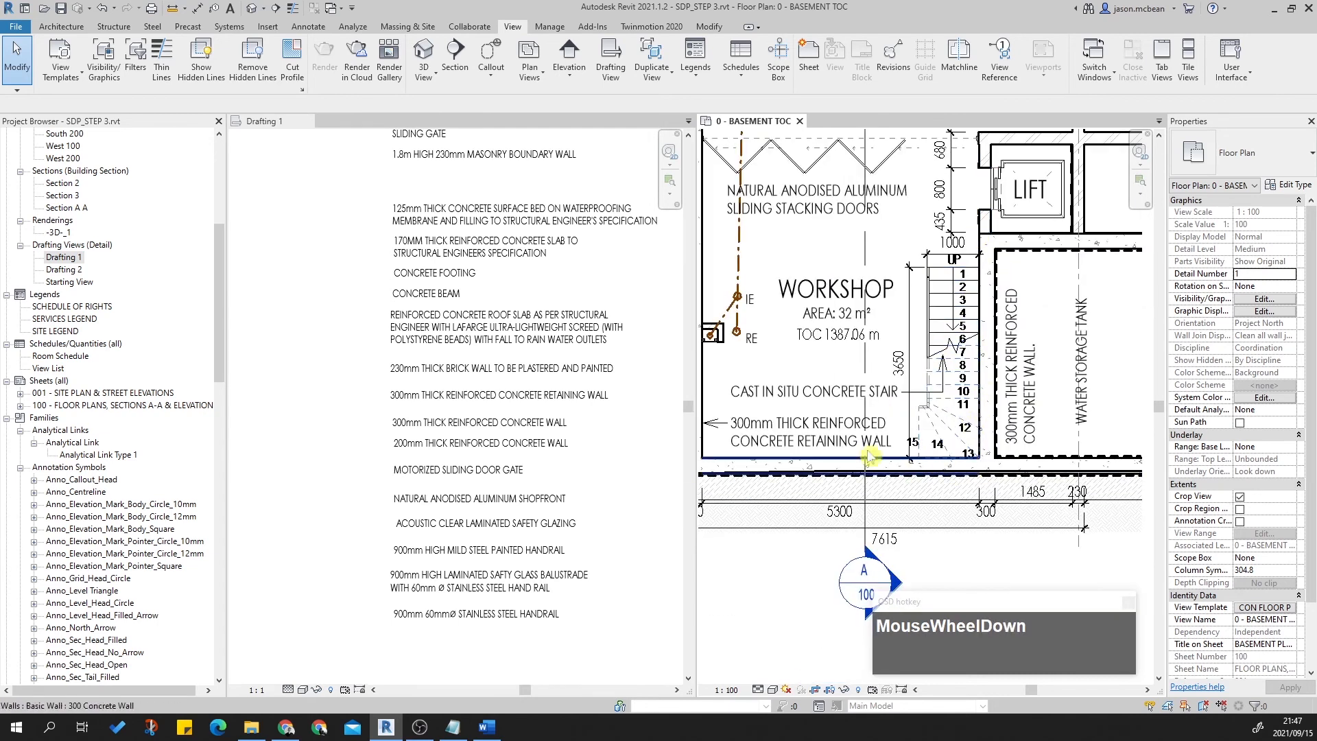
{"action": "scroll", "coordinate": [1004, 393], "scroll_direction": "down", "scroll_amount": 2}
{"action": "scroll", "coordinate": [988, 389], "scroll_direction": "down", "scroll_amount": 2}
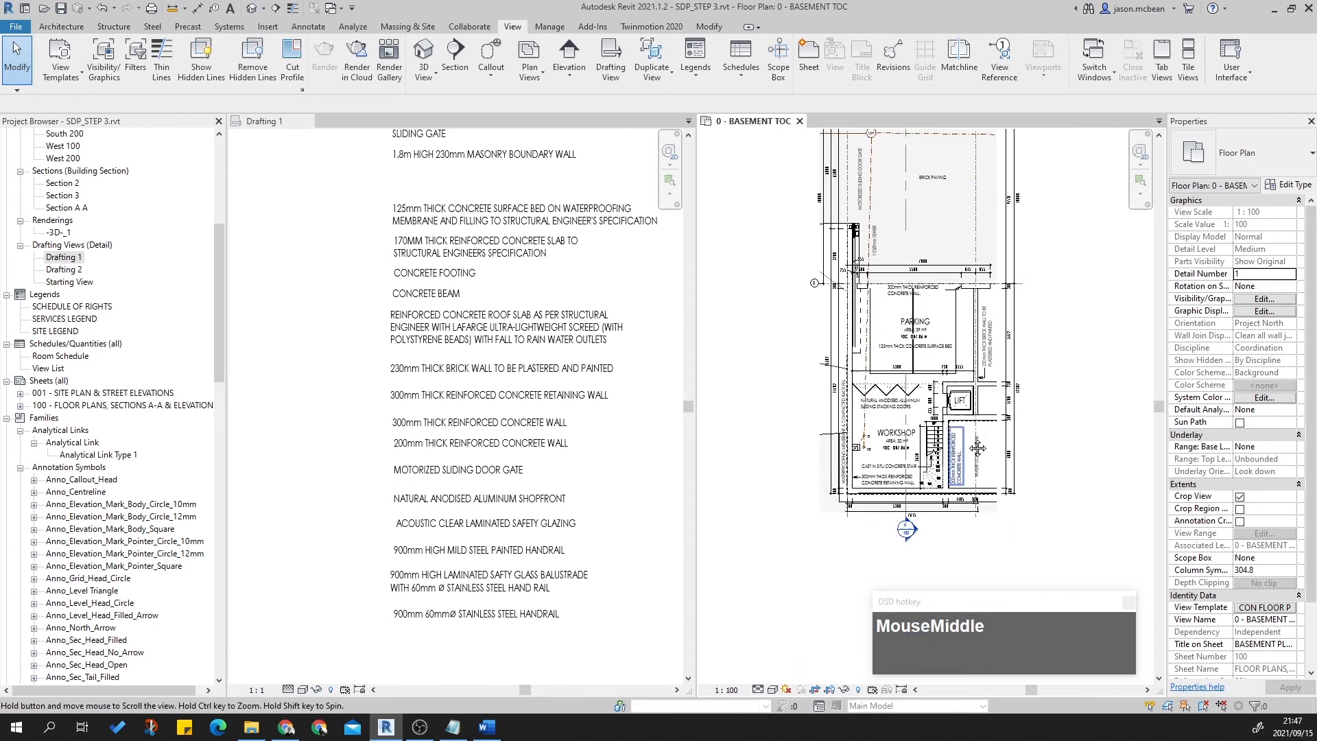
{"action": "middle_click_drag", "start_coordinate": [1075, 287], "coordinate": [1085, 391]}
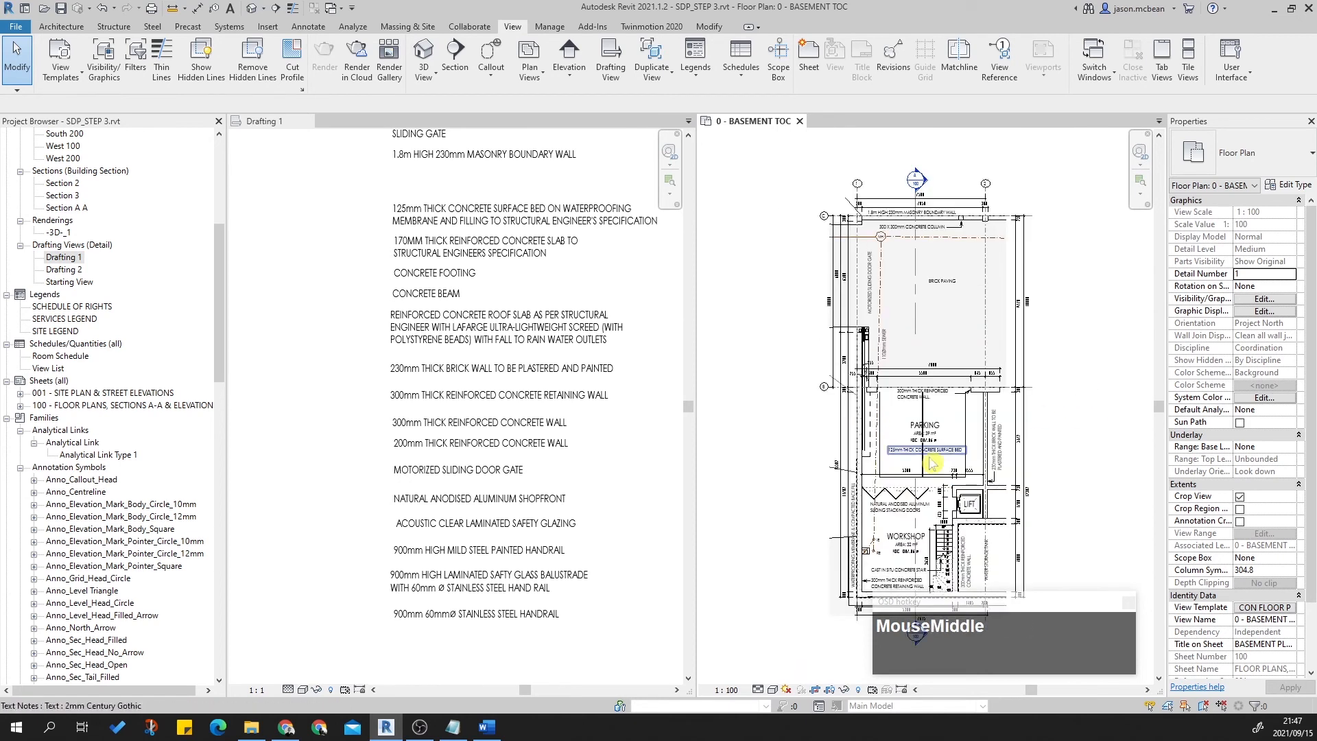
Inspect the brick wall note's leader and the walls around the lift.
{"action": "scroll", "coordinate": [931, 463], "scroll_direction": "up", "scroll_amount": 2}
{"action": "middle_click_drag", "start_coordinate": [932, 464], "coordinate": [1008, 249]}
{"action": "scroll", "coordinate": [998, 236], "scroll_direction": "up", "scroll_amount": 3}
{"action": "scroll", "coordinate": [1008, 230], "scroll_direction": "down", "scroll_amount": 1}
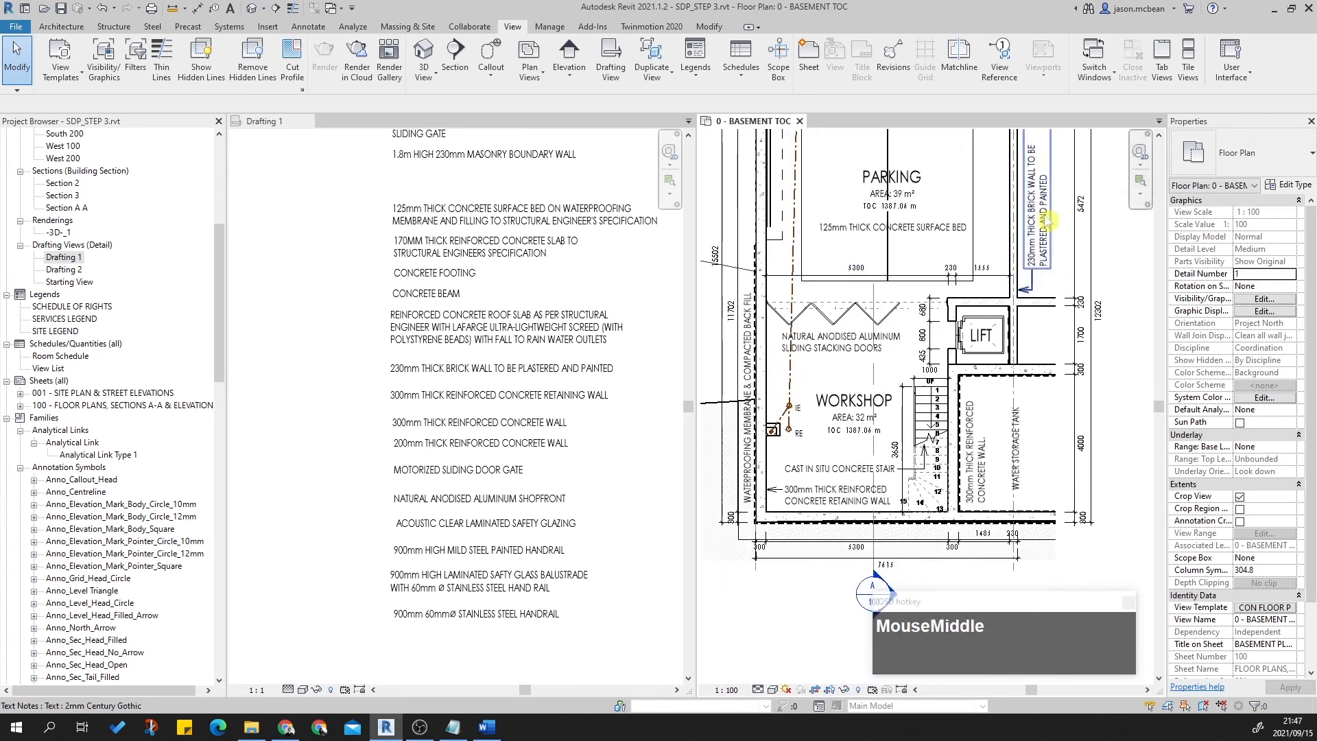
{"action": "scroll", "coordinate": [1028, 319], "scroll_direction": "up", "scroll_amount": 3}
{"action": "scroll", "coordinate": [1028, 319], "scroll_direction": "down", "scroll_amount": 2}
{"action": "middle_click_drag", "start_coordinate": [1028, 319], "coordinate": [1024, 322]}
{"action": "scroll", "coordinate": [1022, 324], "scroll_direction": "up", "scroll_amount": 2}
{"action": "scroll", "coordinate": [1022, 324], "scroll_direction": "up", "scroll_amount": 2}
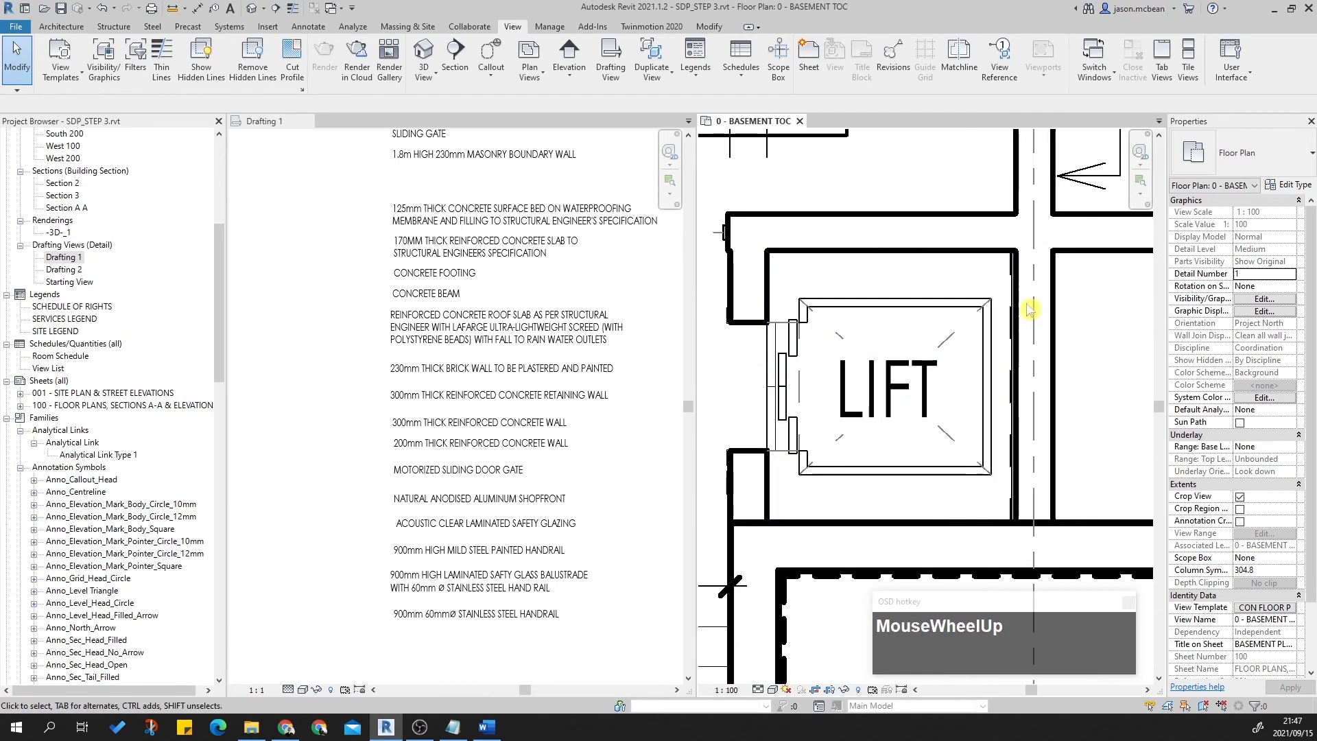
{"action": "scroll", "coordinate": [1015, 388], "scroll_direction": "down", "scroll_amount": 2}
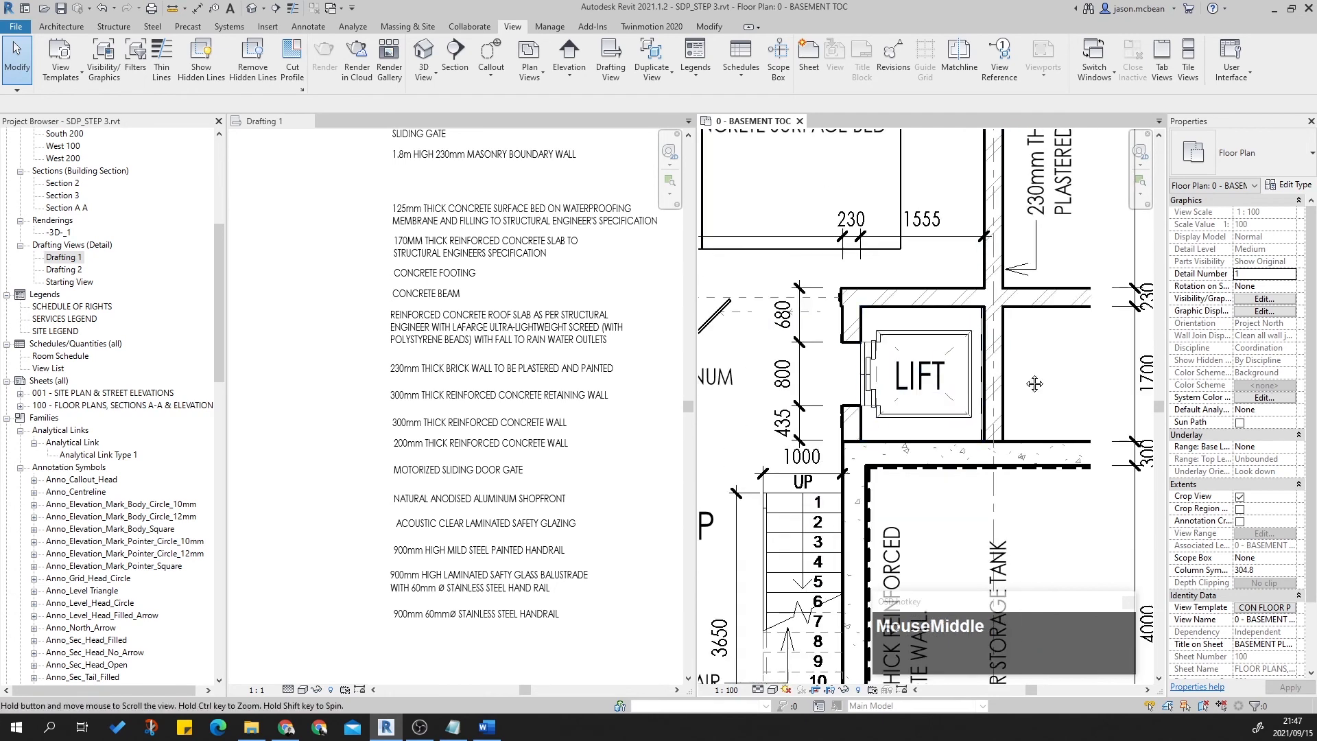
{"action": "middle_click_drag", "start_coordinate": [1022, 375], "coordinate": [1046, 298]}
{"action": "scroll", "coordinate": [1046, 294], "scroll_direction": "down", "scroll_amount": 2}
{"action": "scroll", "coordinate": [1033, 304], "scroll_direction": "up", "scroll_amount": 1}
{"action": "scroll", "coordinate": [1032, 306], "scroll_direction": "down", "scroll_amount": 2}
{"action": "middle_click_drag", "start_coordinate": [1001, 439], "coordinate": [996, 387]}
{"action": "scroll", "coordinate": [996, 387], "scroll_direction": "down", "scroll_amount": 2}
Look over the whole basement plan for elements that still need a note, ending at the parking entrance.
{"action": "middle_click_drag", "start_coordinate": [971, 295], "coordinate": [1035, 334]}
{"action": "scroll", "coordinate": [996, 404], "scroll_direction": "up", "scroll_amount": 2}
{"action": "scroll", "coordinate": [985, 397], "scroll_direction": "up", "scroll_amount": 2}
{"action": "scroll", "coordinate": [947, 410], "scroll_direction": "down", "scroll_amount": 2}
{"action": "middle_click_drag", "start_coordinate": [841, 308], "coordinate": [877, 340]}
{"action": "scroll", "coordinate": [876, 340], "scroll_direction": "down", "scroll_amount": 2}
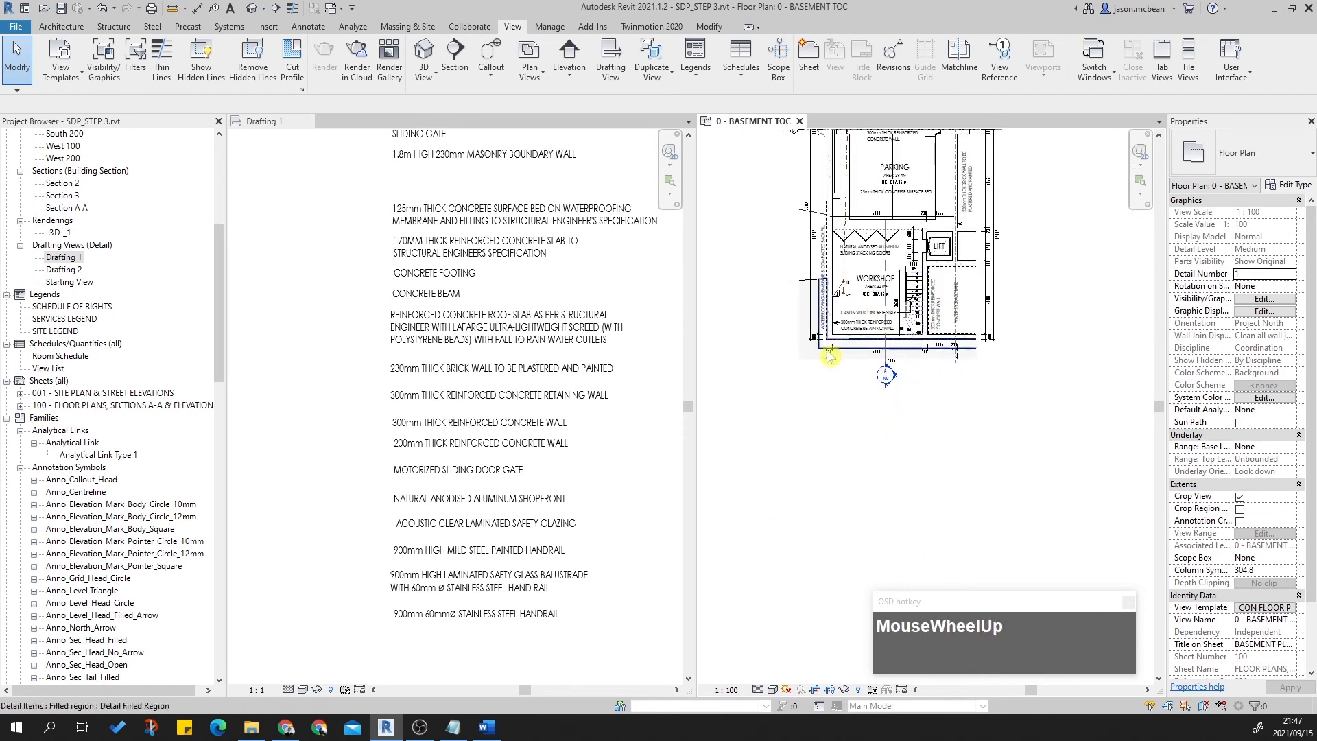
{"action": "scroll", "coordinate": [876, 339], "scroll_direction": "up", "scroll_amount": 3}
{"action": "middle_click", "coordinate": [977, 457]}
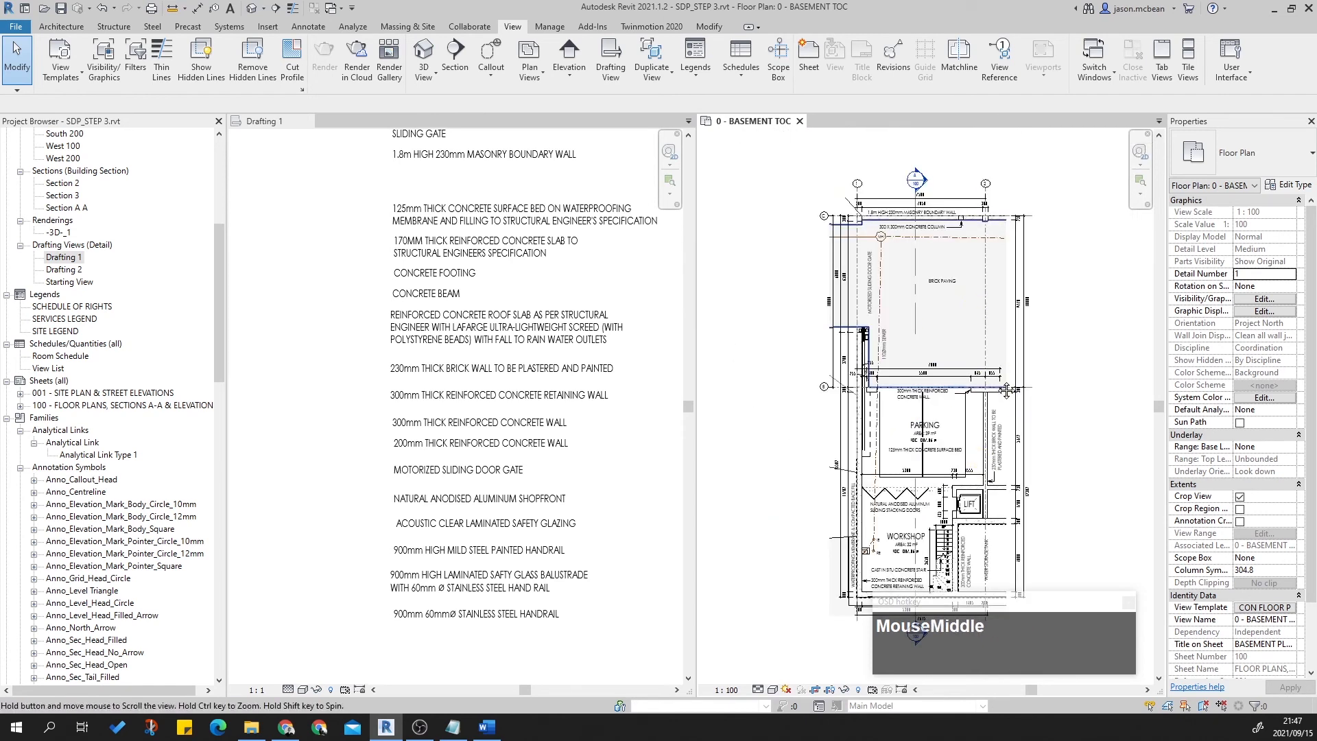
{"action": "middle_click_drag", "start_coordinate": [999, 388], "coordinate": [988, 411]}
{"action": "scroll", "coordinate": [857, 411], "scroll_direction": "up", "scroll_amount": 3}
{"action": "middle_click_drag", "start_coordinate": [942, 488], "coordinate": [881, 427]}
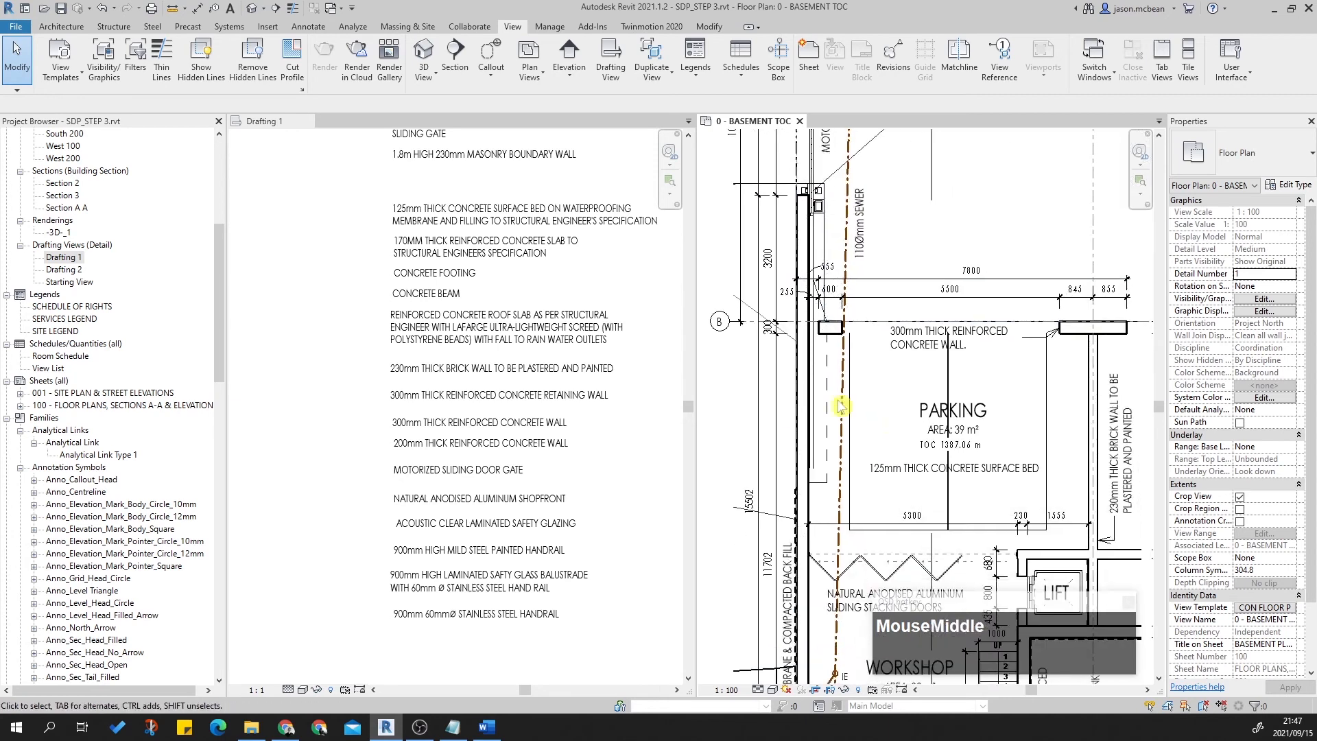
Inspect the dashed hidden line that runs along the parking's side wall below the grid B pier.
{"action": "scroll", "coordinate": [882, 428], "scroll_direction": "up", "scroll_amount": 2}
{"action": "left_click", "coordinate": [882, 433]}
{"action": "left_click", "coordinate": [870, 410]}
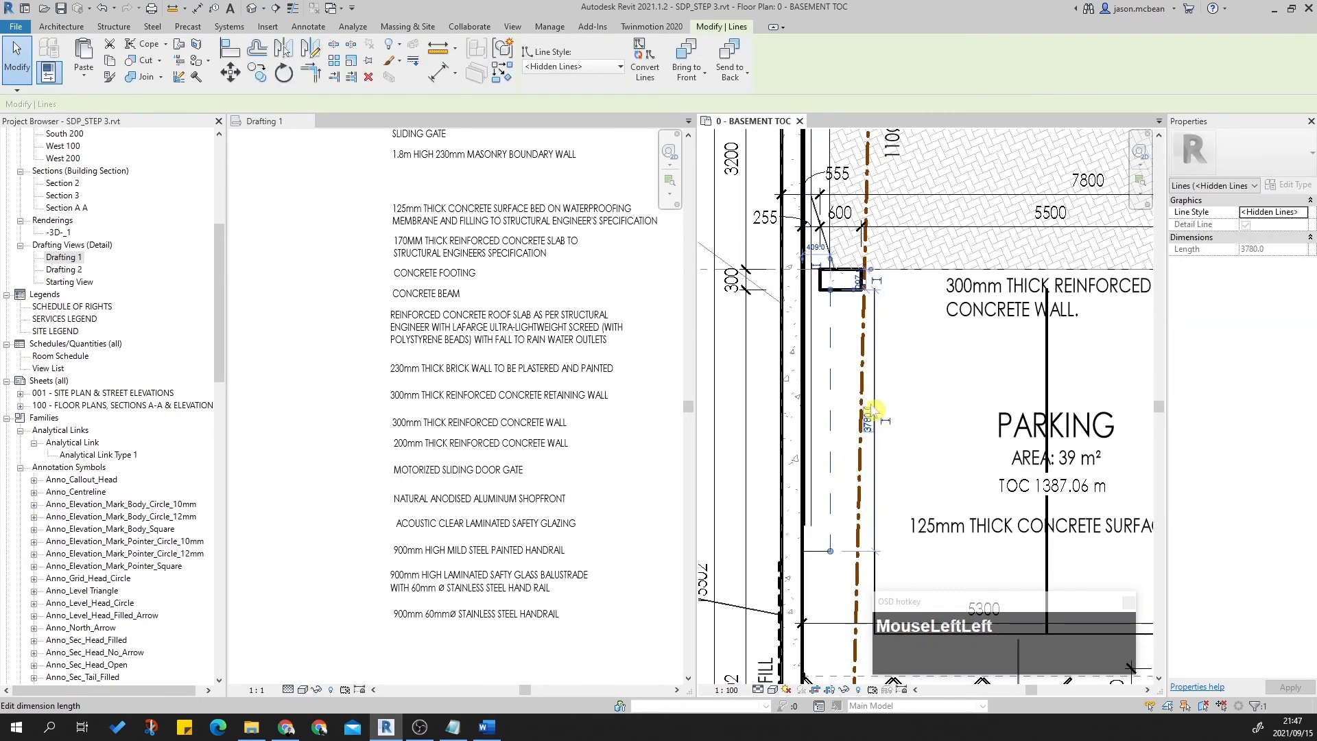
{"action": "scroll", "coordinate": [916, 404], "scroll_direction": "down", "scroll_amount": 2}
{"action": "left_click", "coordinate": [860, 406]}
{"action": "scroll", "coordinate": [860, 406], "scroll_direction": "up", "scroll_amount": 1}
{"action": "left_click", "coordinate": [843, 390]}
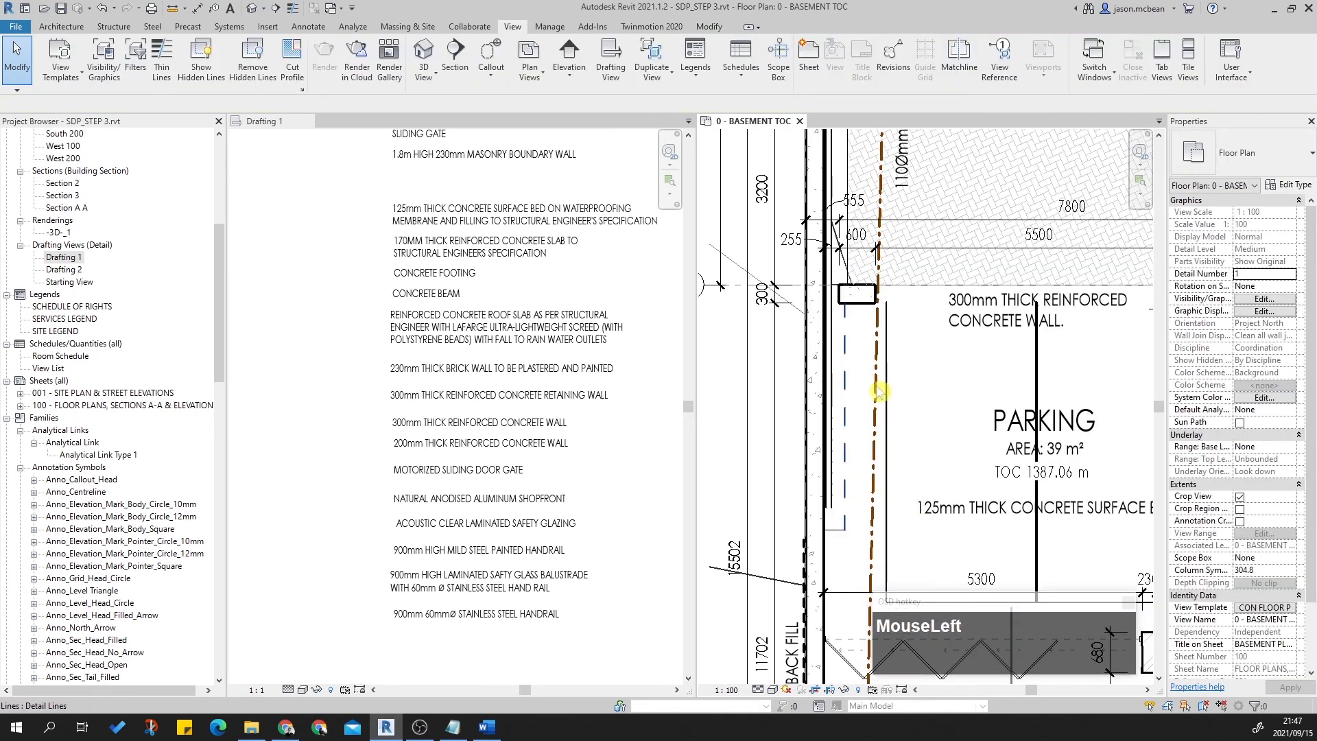
{"action": "key", "text": "Right"}
Copy the NATURAL ANODISED ALUMINUM SLIDING STACKING DOORS note from the workshop entrance up into the parking area.
{"action": "middle_click_drag", "start_coordinate": [981, 503], "coordinate": [895, 335]}
{"action": "scroll", "coordinate": [889, 329], "scroll_direction": "down", "scroll_amount": 1}
{"action": "key", "text": "Escape"}
{"action": "left_click", "coordinate": [873, 500]}
{"action": "key", "text": "c"}
{"action": "left_click", "coordinate": [871, 492]}
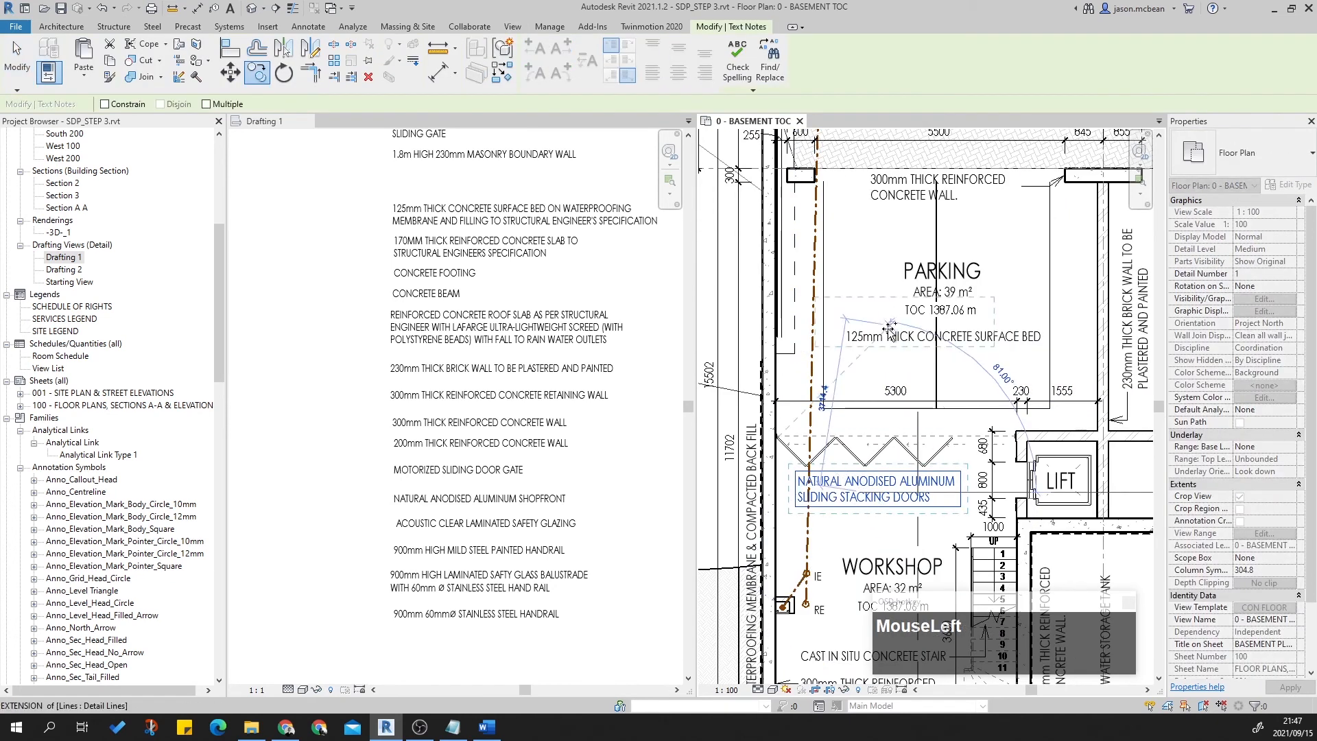
{"action": "left_click", "coordinate": [871, 303]}
Replace the text of the copied note in the parking with STEEL MESH GATE ENCLOSURE.
{"action": "key", "text": "Escape"}
{"action": "double_click", "coordinate": [871, 303]}
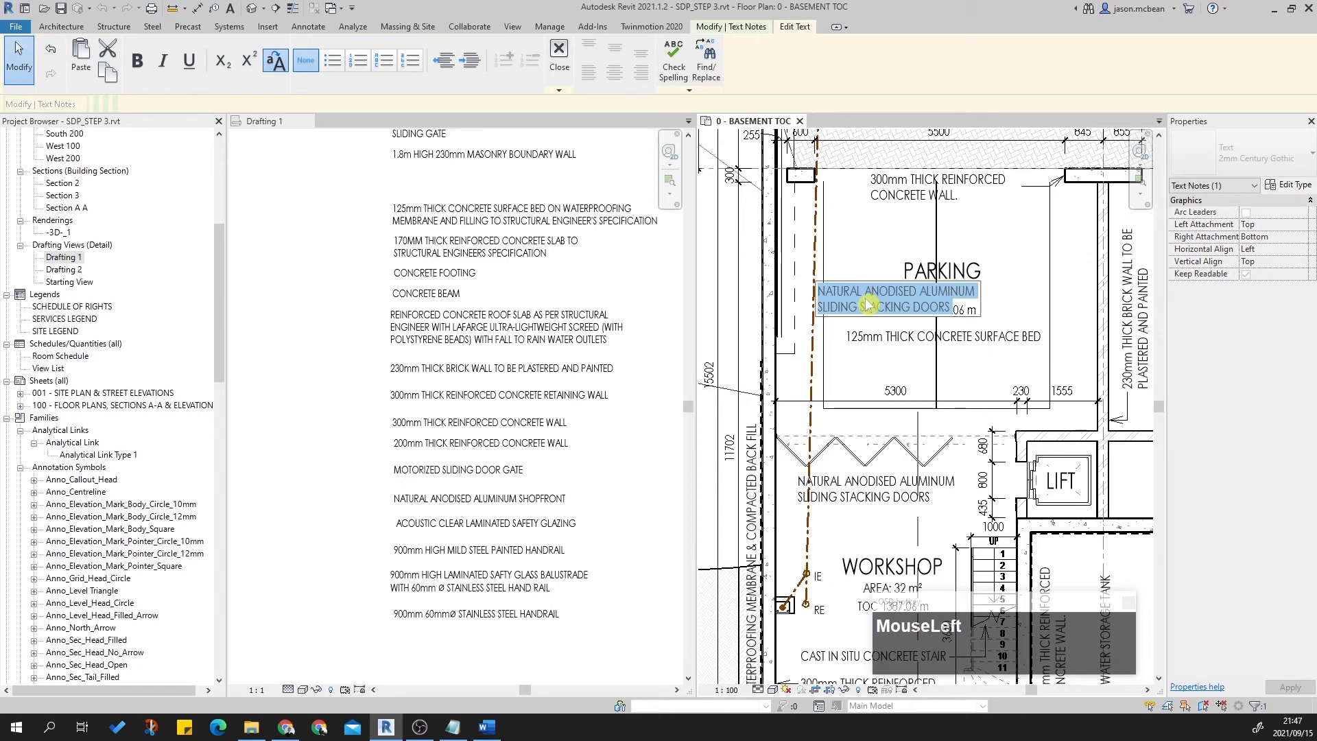
{"action": "type", "text": "STEEL MESH GATE ENCLOSURE"}
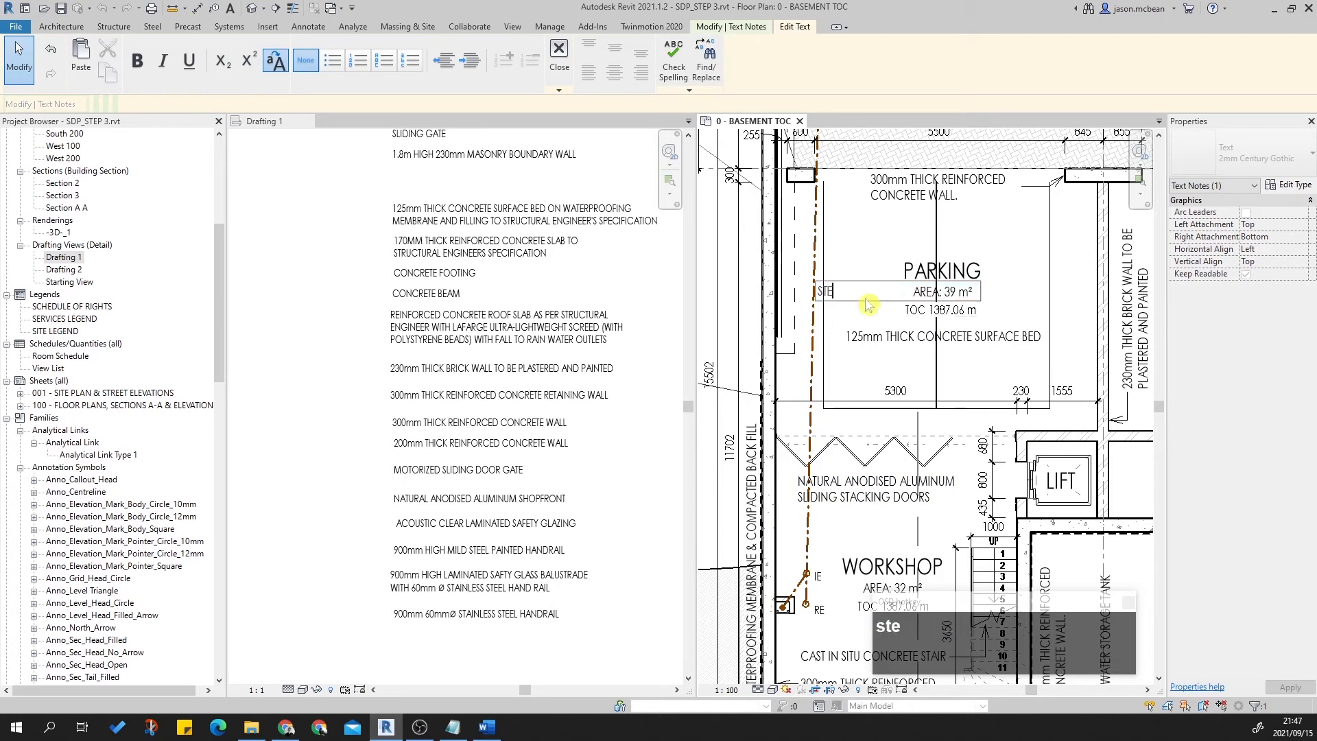
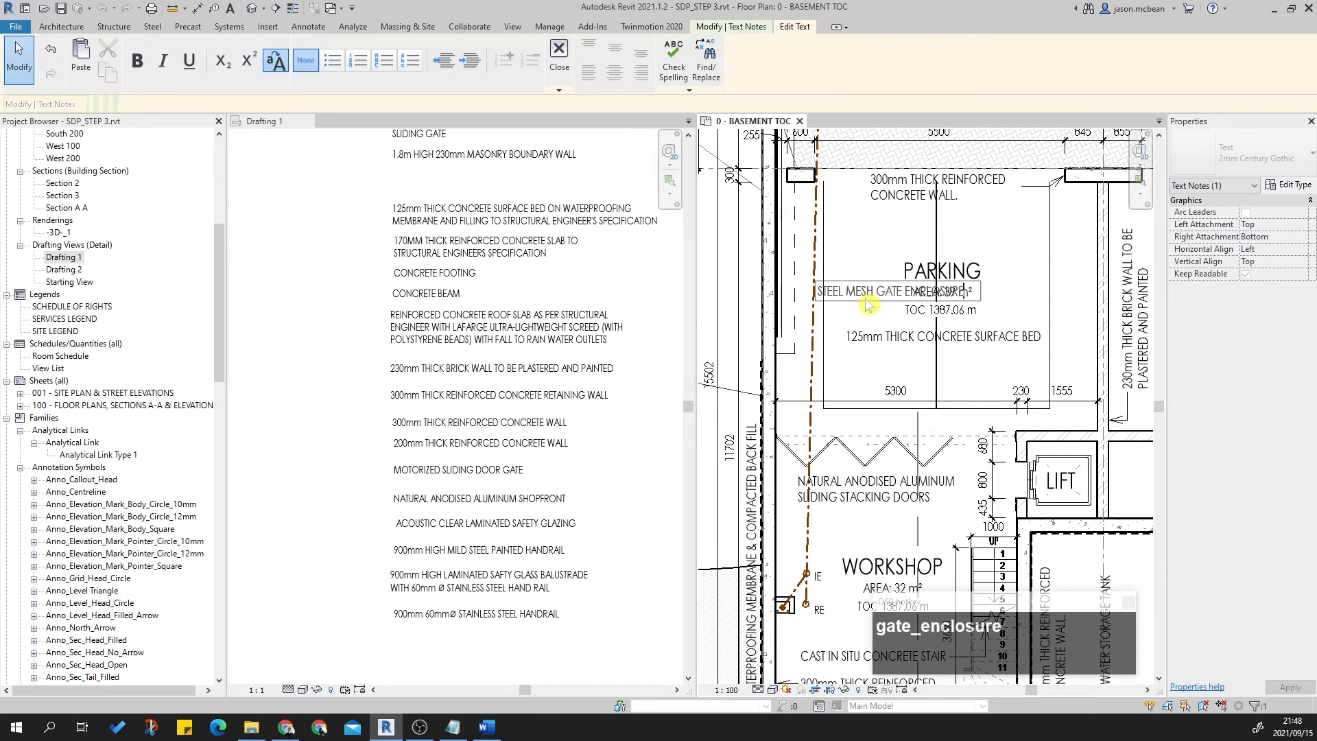
{"action": "left_click", "coordinate": [1003, 306]}
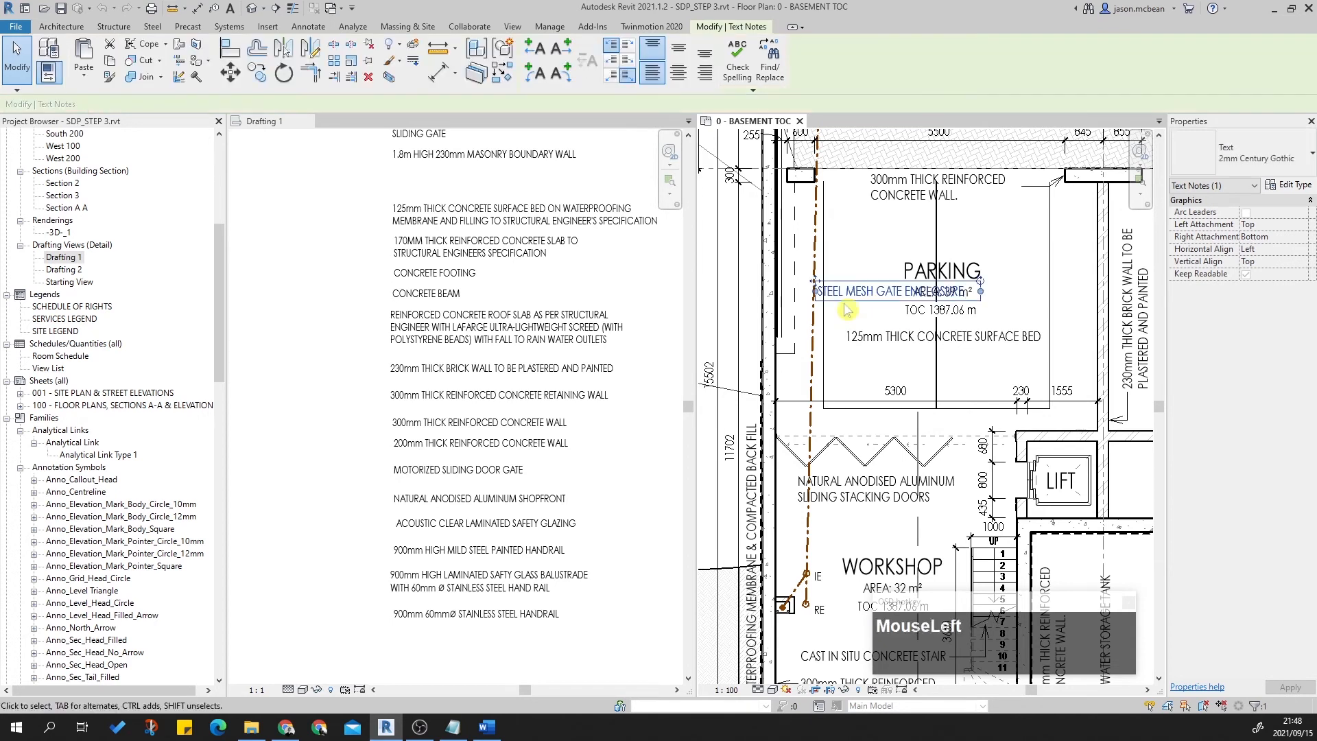
Rotate the STEEL MESH GATE ENCLOSURE note to read vertically and place it beside the dashed line along the parking's side wall.
{"action": "left_click", "coordinate": [755, 69]}
{"action": "left_click", "coordinate": [756, 378]}
{"action": "key", "text": "Escape"}
{"action": "left_click", "coordinate": [882, 290]}
{"action": "left_click_drag", "start_coordinate": [980, 281], "coordinate": [897, 257]}
{"action": "left_click_drag", "start_coordinate": [883, 371], "coordinate": [798, 351]}
{"action": "key", "text": "Escape"}
Check the placement of the STEEL MESH GATE ENCLOSURE note against the dashed line, the sewer line and the whole basement plan.
{"action": "scroll", "coordinate": [858, 335], "scroll_direction": "down", "scroll_amount": 2}
{"action": "middle_click_drag", "start_coordinate": [857, 336], "coordinate": [793, 245]}
{"action": "scroll", "coordinate": [794, 245], "scroll_direction": "up", "scroll_amount": 2}
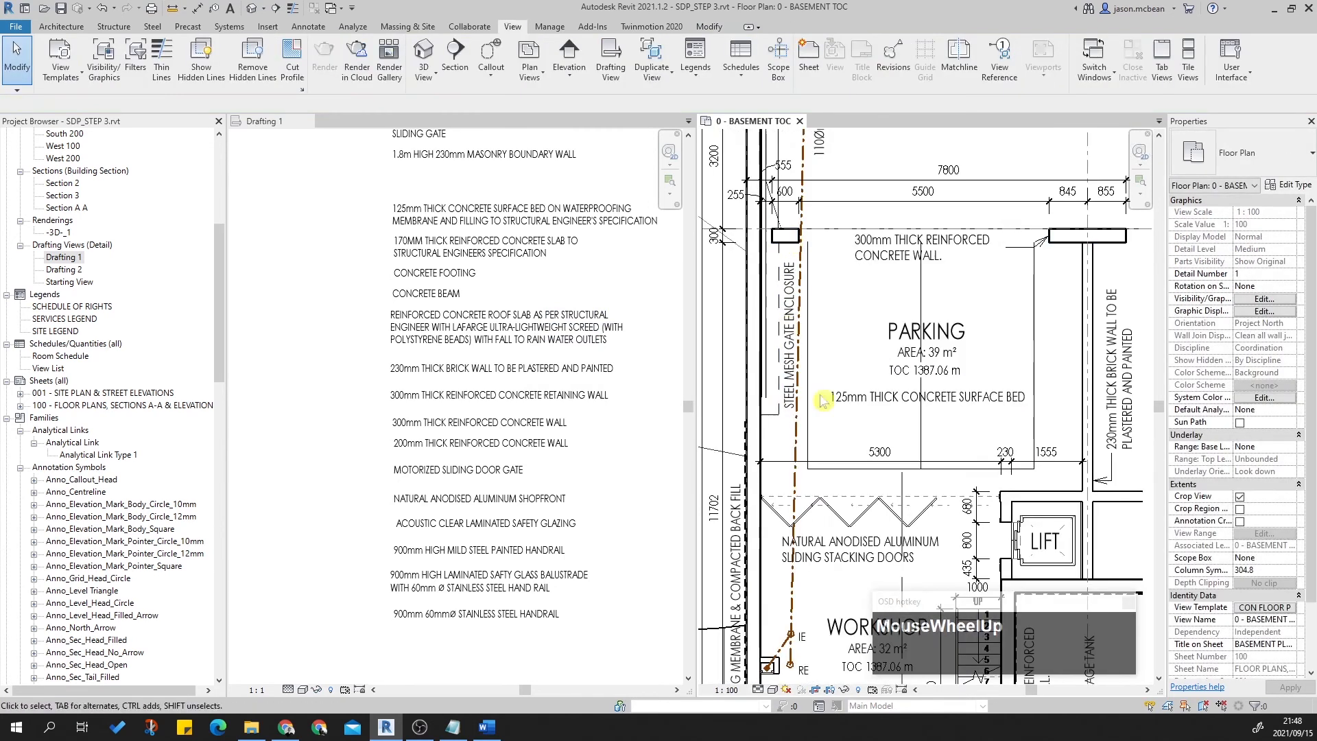
{"action": "scroll", "coordinate": [790, 317], "scroll_direction": "up", "scroll_amount": 2}
{"action": "scroll", "coordinate": [790, 317], "scroll_direction": "up", "scroll_amount": 2}
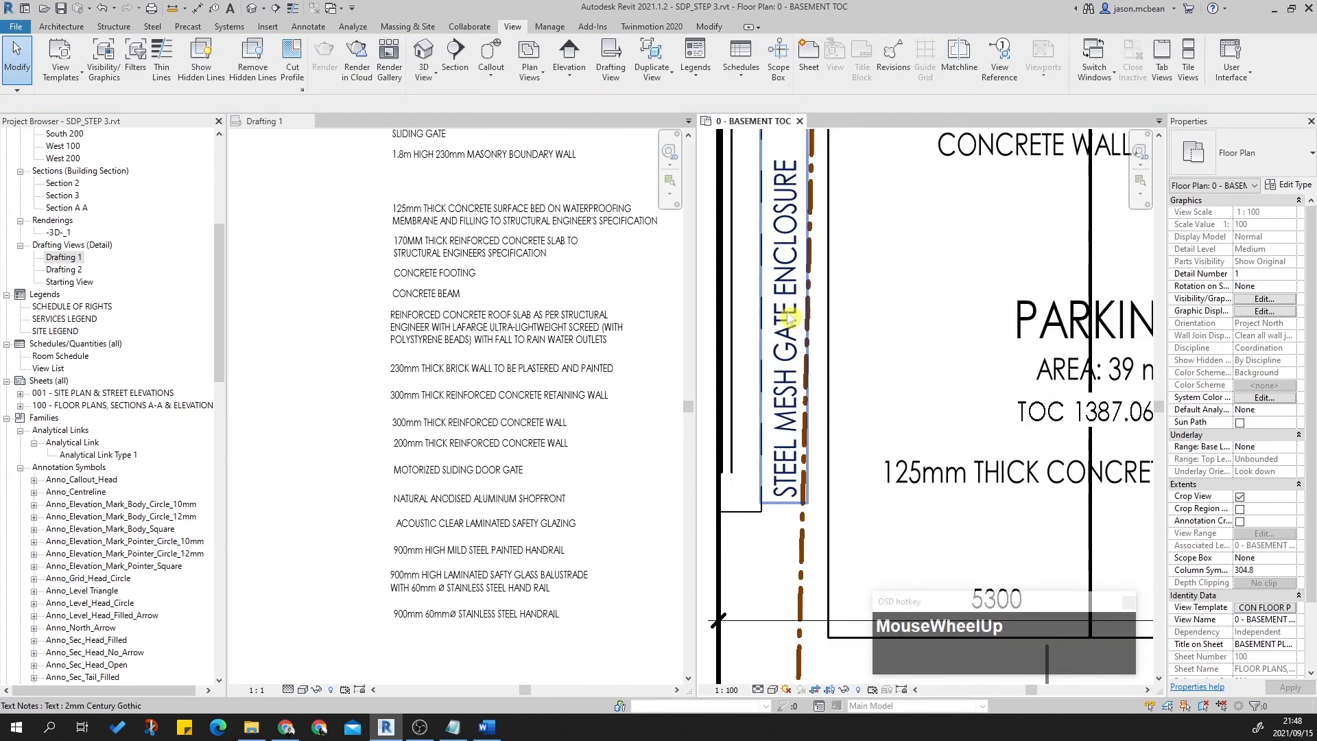
{"action": "scroll", "coordinate": [801, 268], "scroll_direction": "down", "scroll_amount": 3}
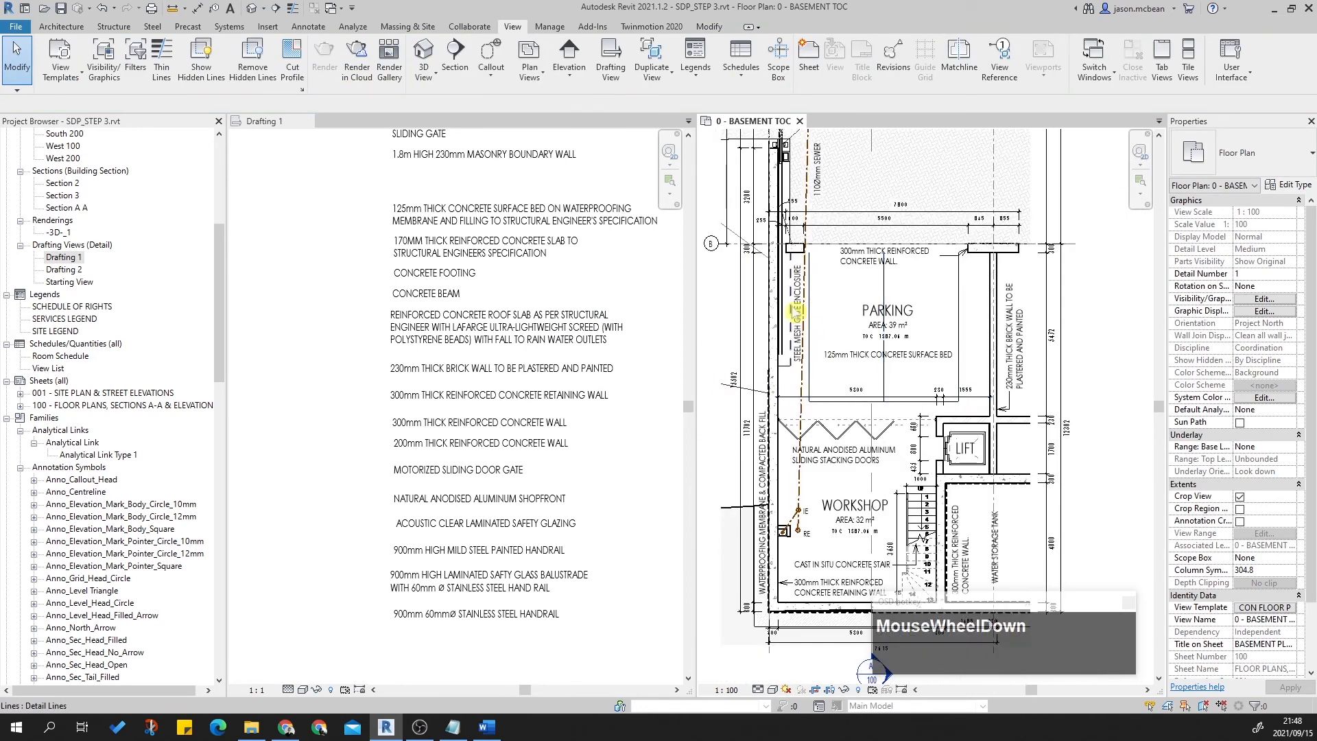
{"action": "scroll", "coordinate": [823, 362], "scroll_direction": "up", "scroll_amount": 1}
{"action": "middle_click_drag", "start_coordinate": [823, 361], "coordinate": [833, 364]}
{"action": "scroll", "coordinate": [833, 364], "scroll_direction": "up", "scroll_amount": 2}
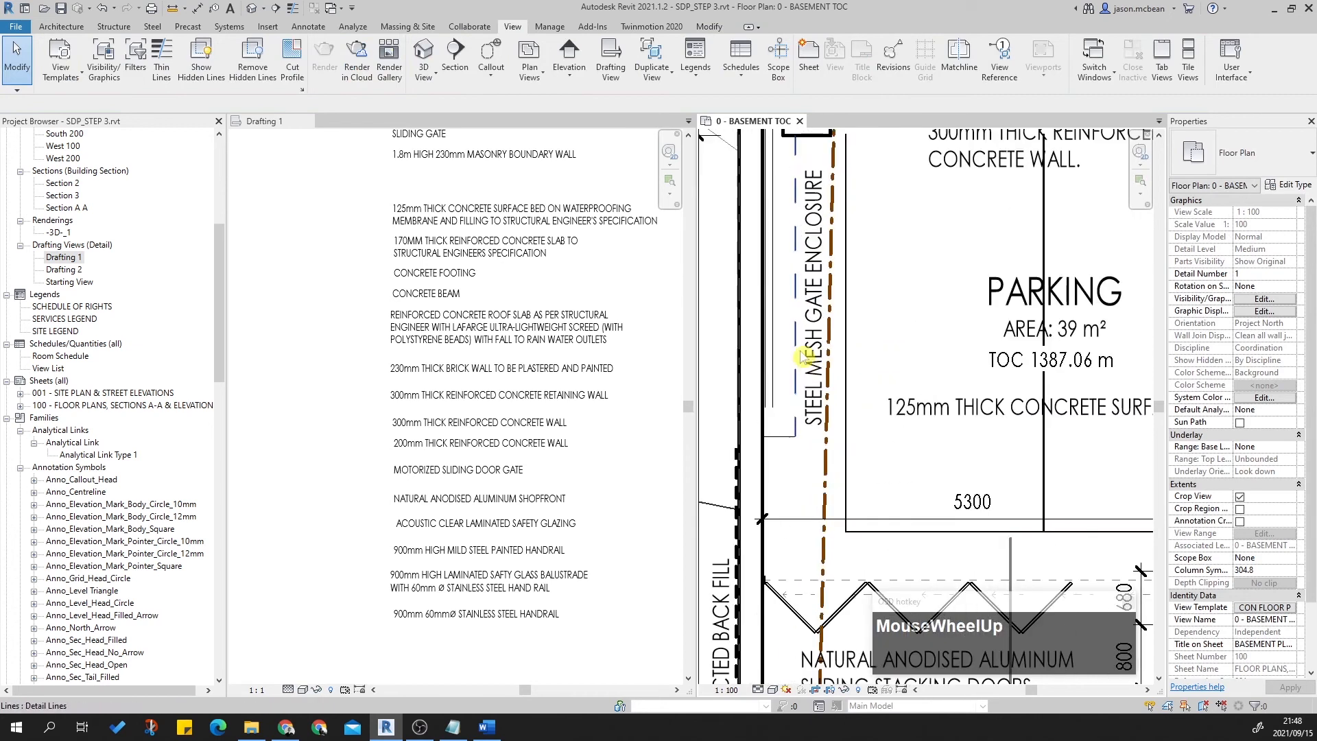
{"action": "scroll", "coordinate": [857, 362], "scroll_direction": "down", "scroll_amount": 2}
{"action": "scroll", "coordinate": [834, 319], "scroll_direction": "up", "scroll_amount": 3}
{"action": "scroll", "coordinate": [830, 315], "scroll_direction": "down", "scroll_amount": 3}
{"action": "scroll", "coordinate": [831, 315], "scroll_direction": "down", "scroll_amount": 1}
{"action": "middle_click", "coordinate": [964, 271]}
{"action": "middle_click", "coordinate": [964, 271]}
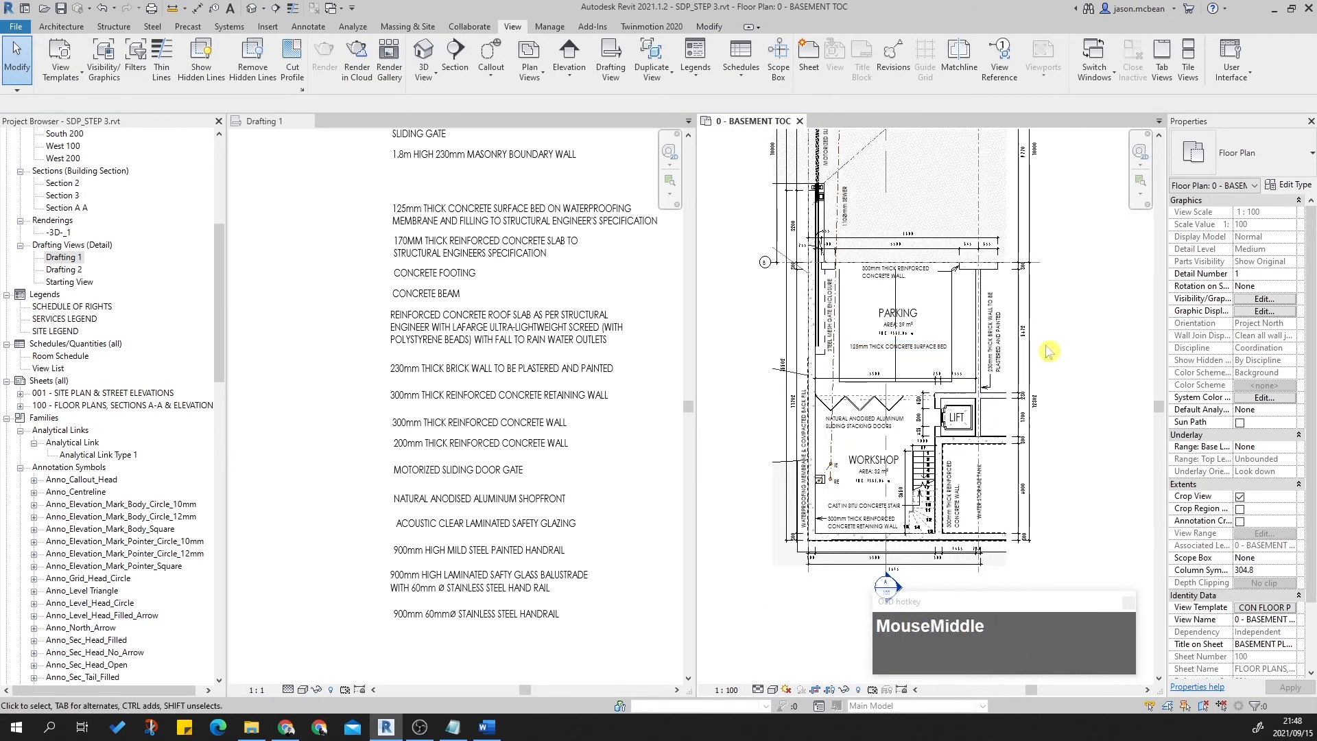
Open sheet 100 - FLOOR PLANS, SECTIONS A-A & ELEVATIONS and bring its basement plan viewport into view.
{"action": "scroll", "coordinate": [110, 449], "scroll_direction": "up", "scroll_amount": 2}
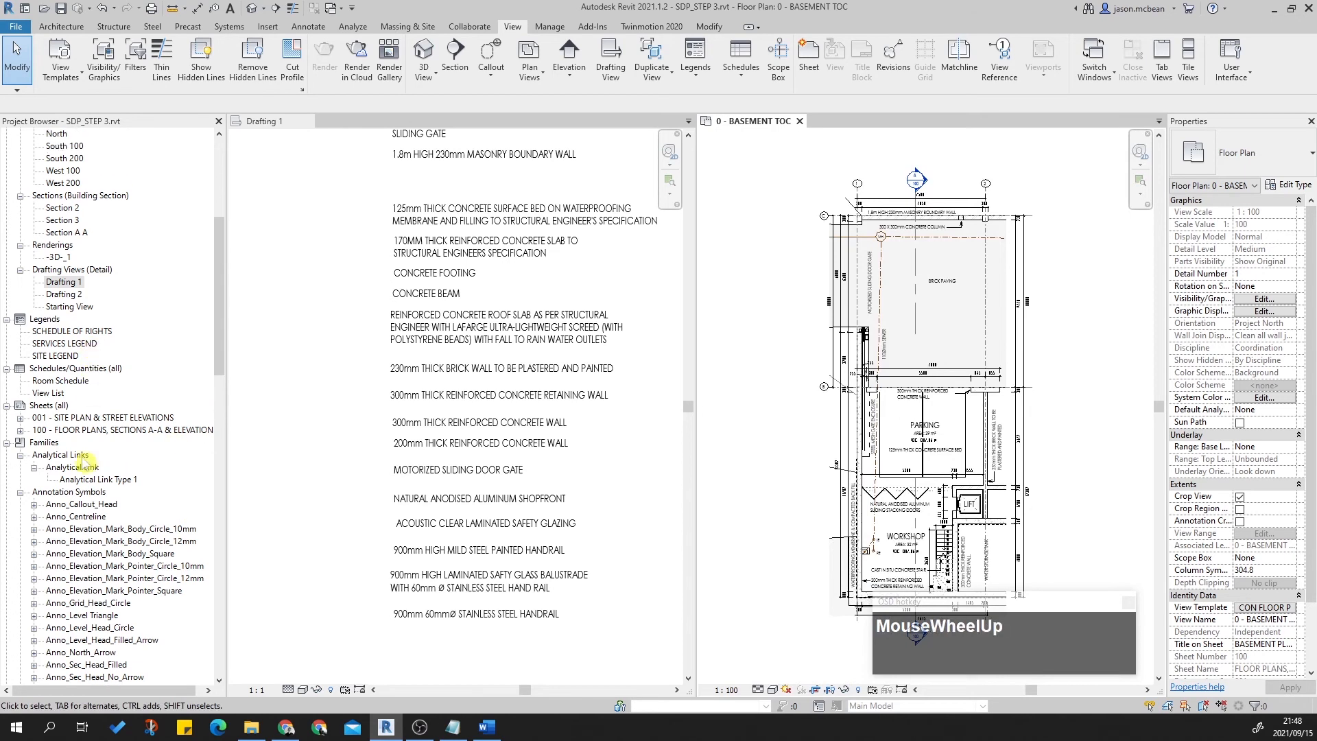
{"action": "double_click", "coordinate": [82, 431]}
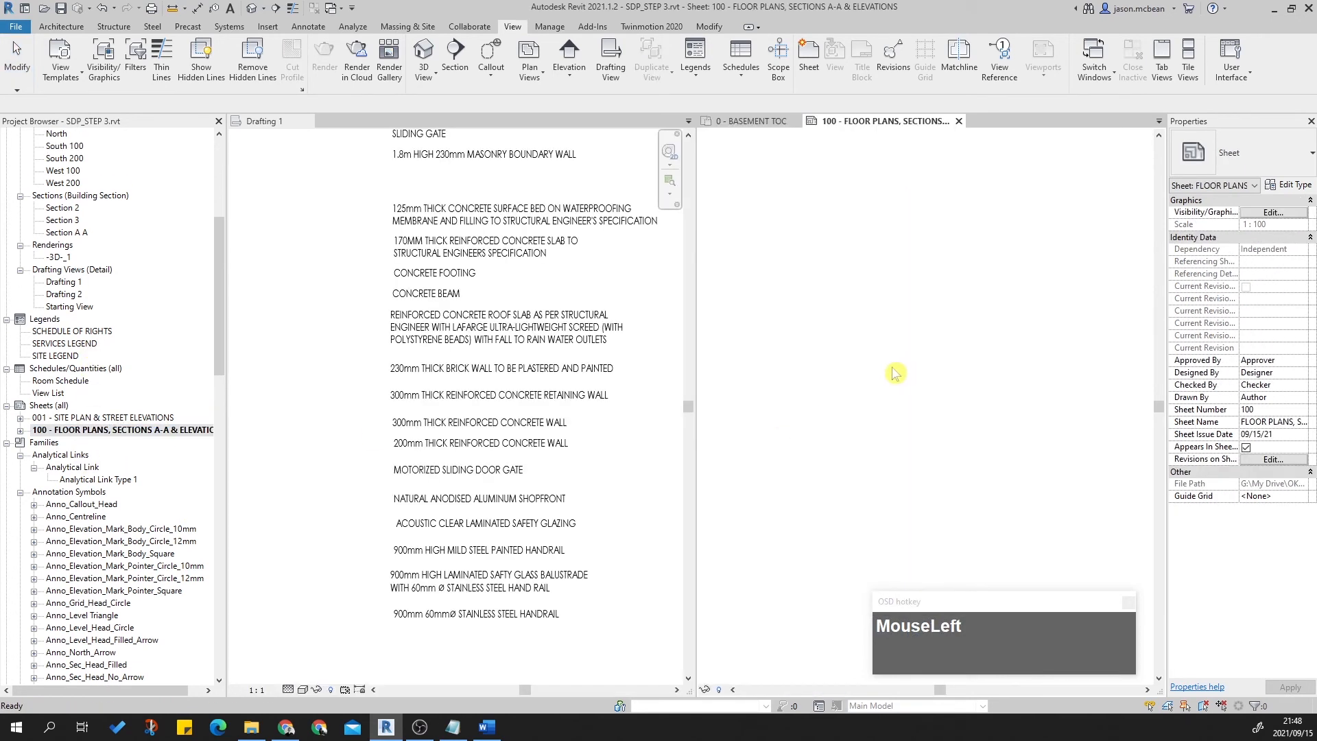
{"action": "scroll", "coordinate": [847, 514], "scroll_direction": "up", "scroll_amount": 3}
{"action": "middle_click_drag", "start_coordinate": [770, 479], "coordinate": [1053, 488]}
{"action": "scroll", "coordinate": [1029, 401], "scroll_direction": "up", "scroll_amount": 3}
{"action": "key", "text": "Escape"}
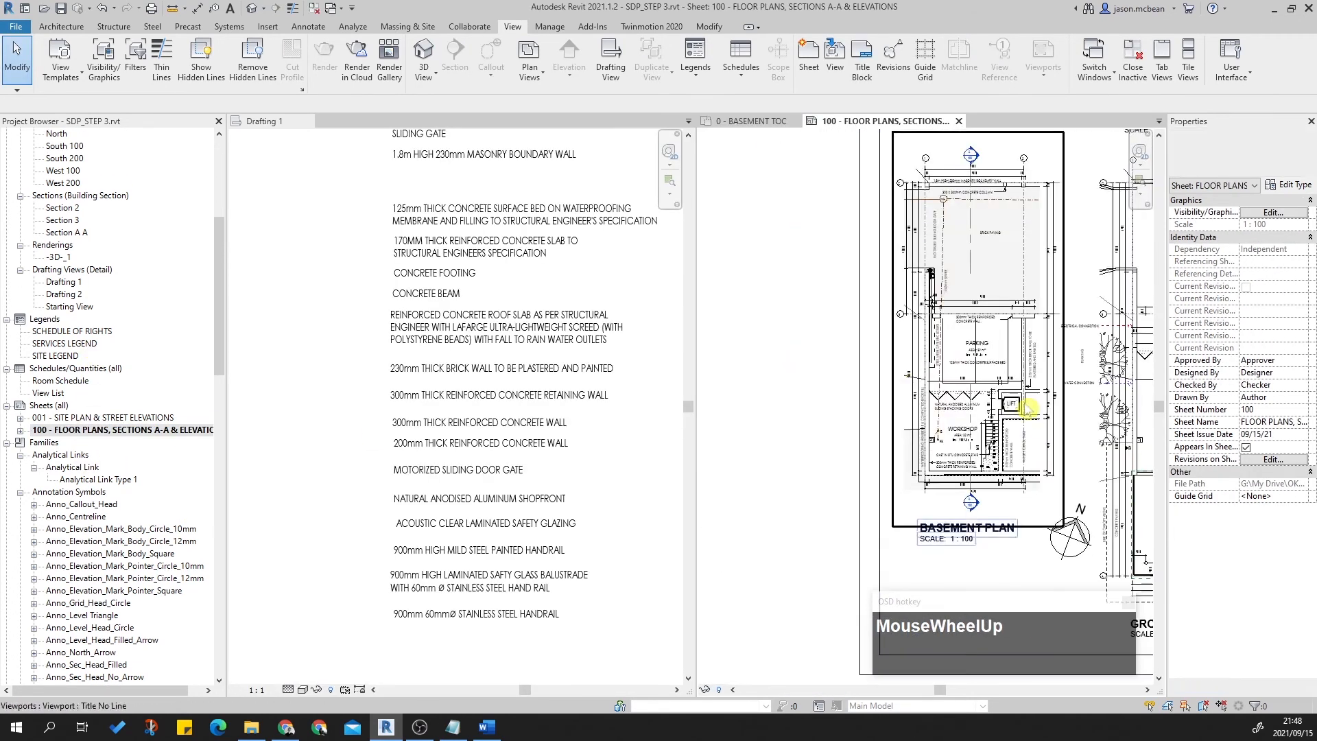
{"action": "scroll", "coordinate": [960, 302], "scroll_direction": "down", "scroll_amount": 2}
{"action": "middle_click_drag", "start_coordinate": [949, 299], "coordinate": [885, 213]}
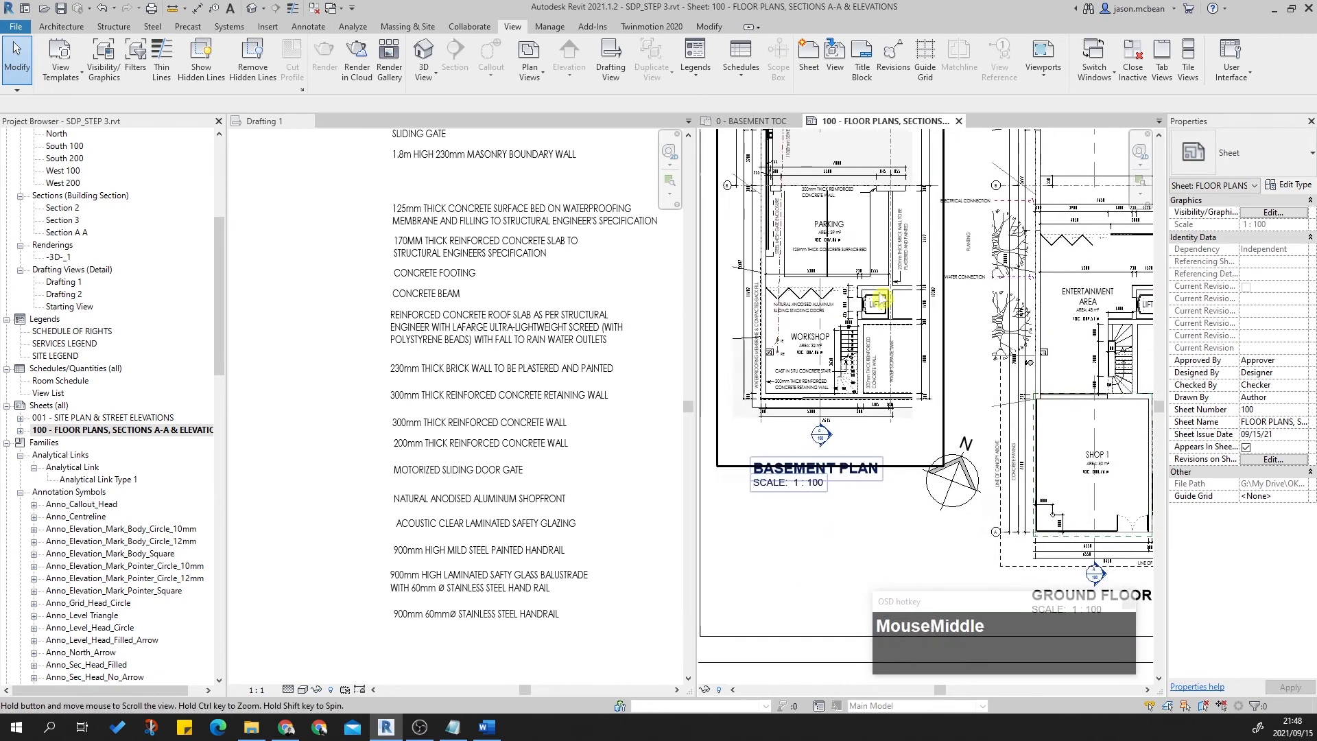
{"action": "key", "text": "Escape"}
{"action": "scroll", "coordinate": [795, 505], "scroll_direction": "up", "scroll_amount": 2}
{"action": "left_click", "coordinate": [772, 472]}
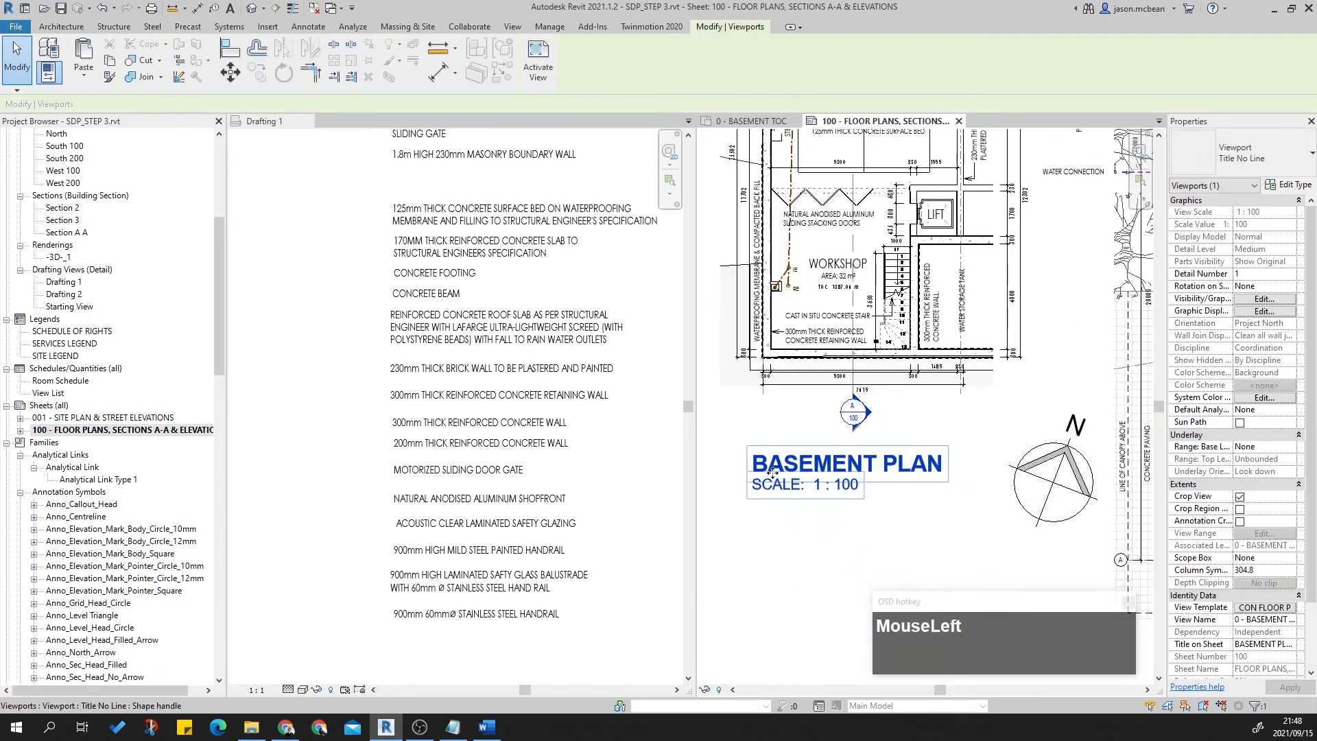
Examine how the workshop, retaining wall, stair and water storage tank notes read on the sheet's basement plan.
{"action": "scroll", "coordinate": [829, 494], "scroll_direction": "down", "scroll_amount": 1}
{"action": "scroll", "coordinate": [776, 341], "scroll_direction": "up", "scroll_amount": 3}
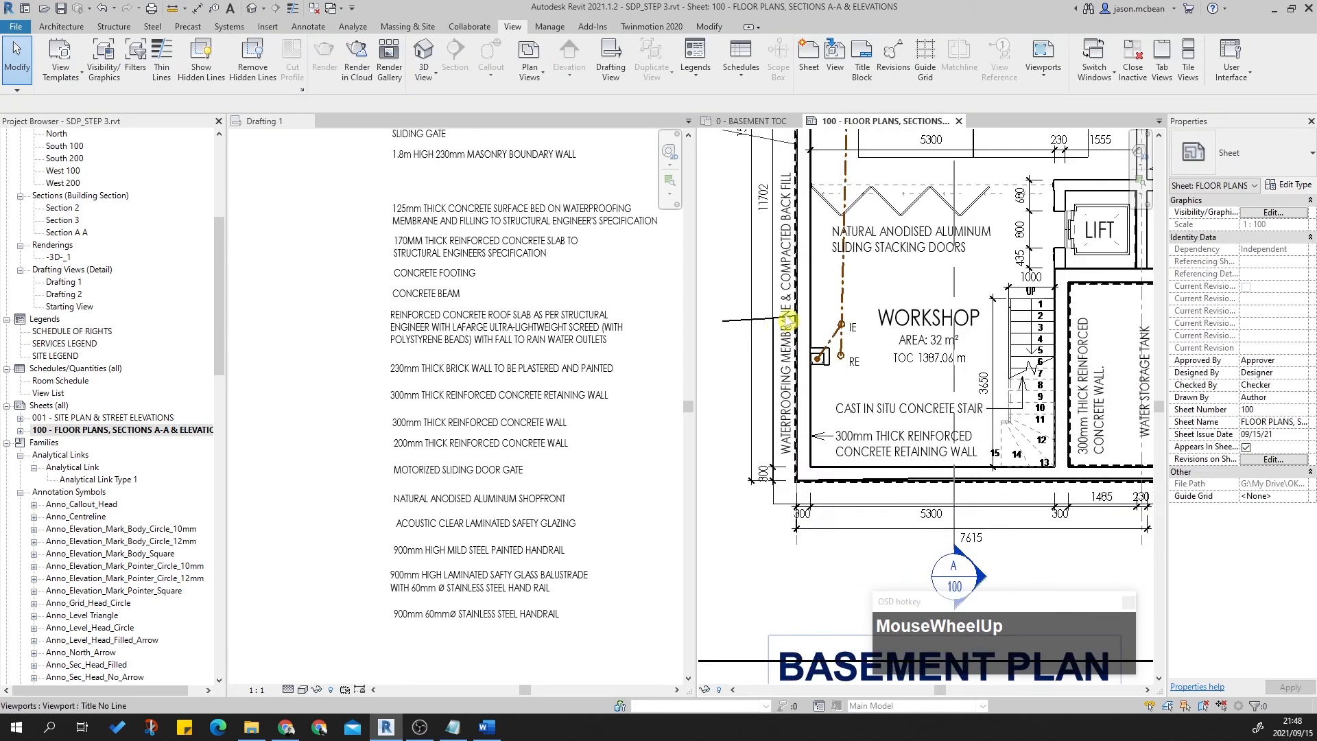
{"action": "scroll", "coordinate": [768, 370], "scroll_direction": "up", "scroll_amount": 2}
{"action": "scroll", "coordinate": [808, 330], "scroll_direction": "down", "scroll_amount": 1}
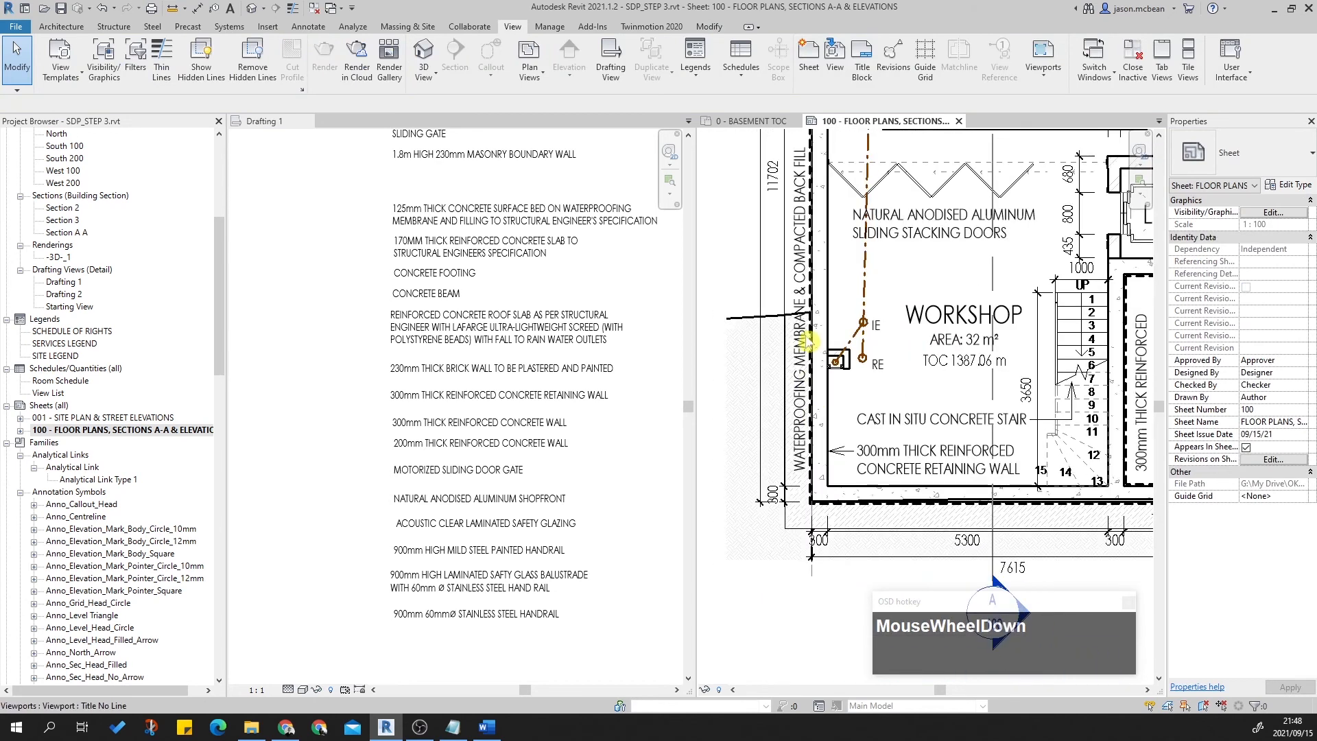
{"action": "scroll", "coordinate": [808, 258], "scroll_direction": "down", "scroll_amount": 2}
{"action": "middle_click_drag", "start_coordinate": [973, 471], "coordinate": [914, 500]}
{"action": "key", "text": "Escape"}
{"action": "scroll", "coordinate": [907, 412], "scroll_direction": "up", "scroll_amount": 2}
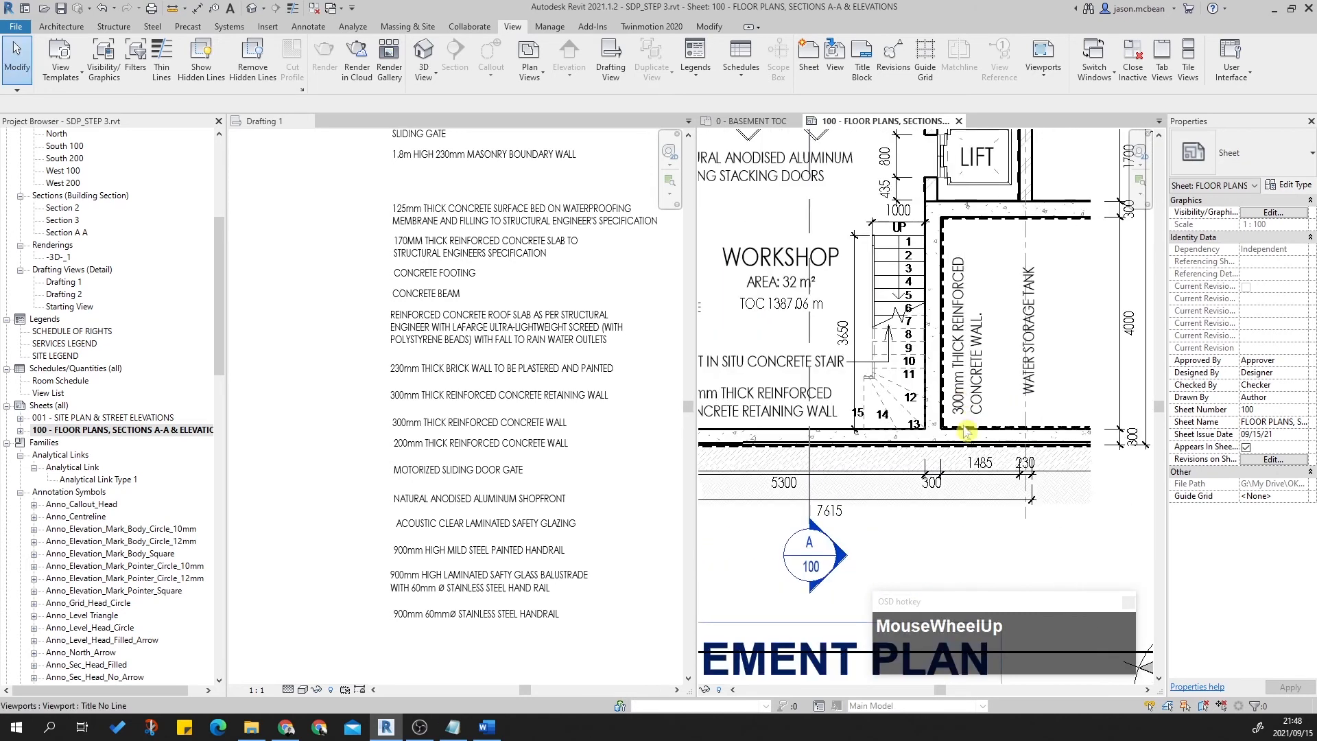
{"action": "scroll", "coordinate": [1001, 418], "scroll_direction": "down", "scroll_amount": 1}
{"action": "key", "text": "Escape"}
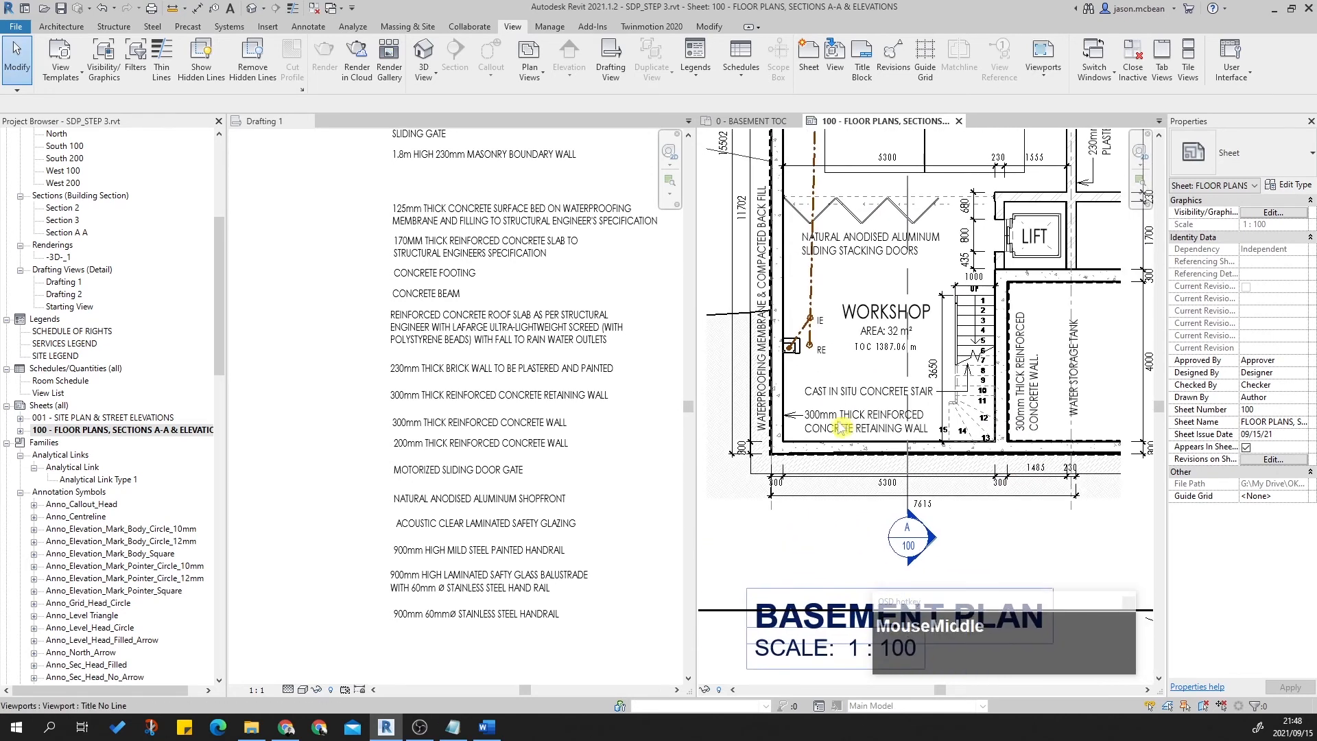
{"action": "scroll", "coordinate": [825, 429], "scroll_direction": "up", "scroll_amount": 2}
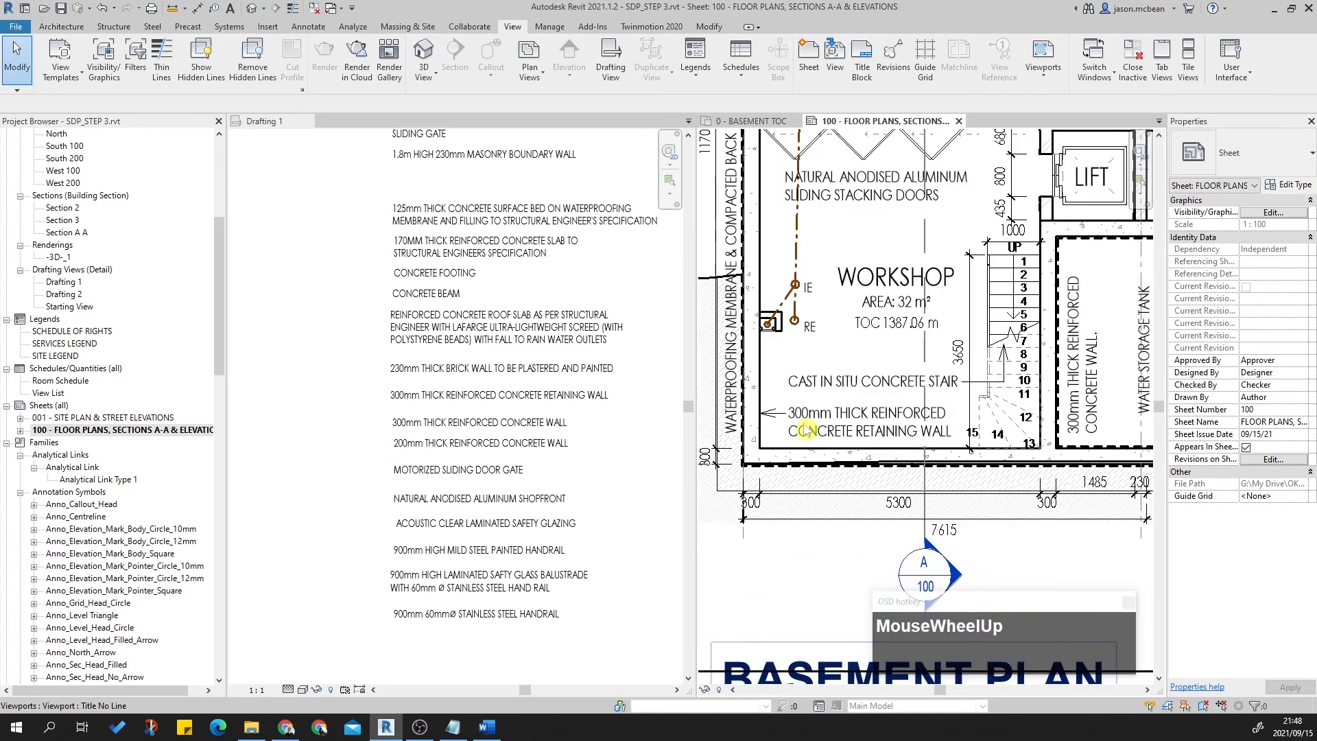
{"action": "scroll", "coordinate": [806, 411], "scroll_direction": "down", "scroll_amount": 2}
{"action": "scroll", "coordinate": [837, 309], "scroll_direction": "up", "scroll_amount": 2}
{"action": "middle_click_drag", "start_coordinate": [867, 206], "coordinate": [867, 370]}
{"action": "scroll", "coordinate": [868, 370], "scroll_direction": "down", "scroll_amount": 1}
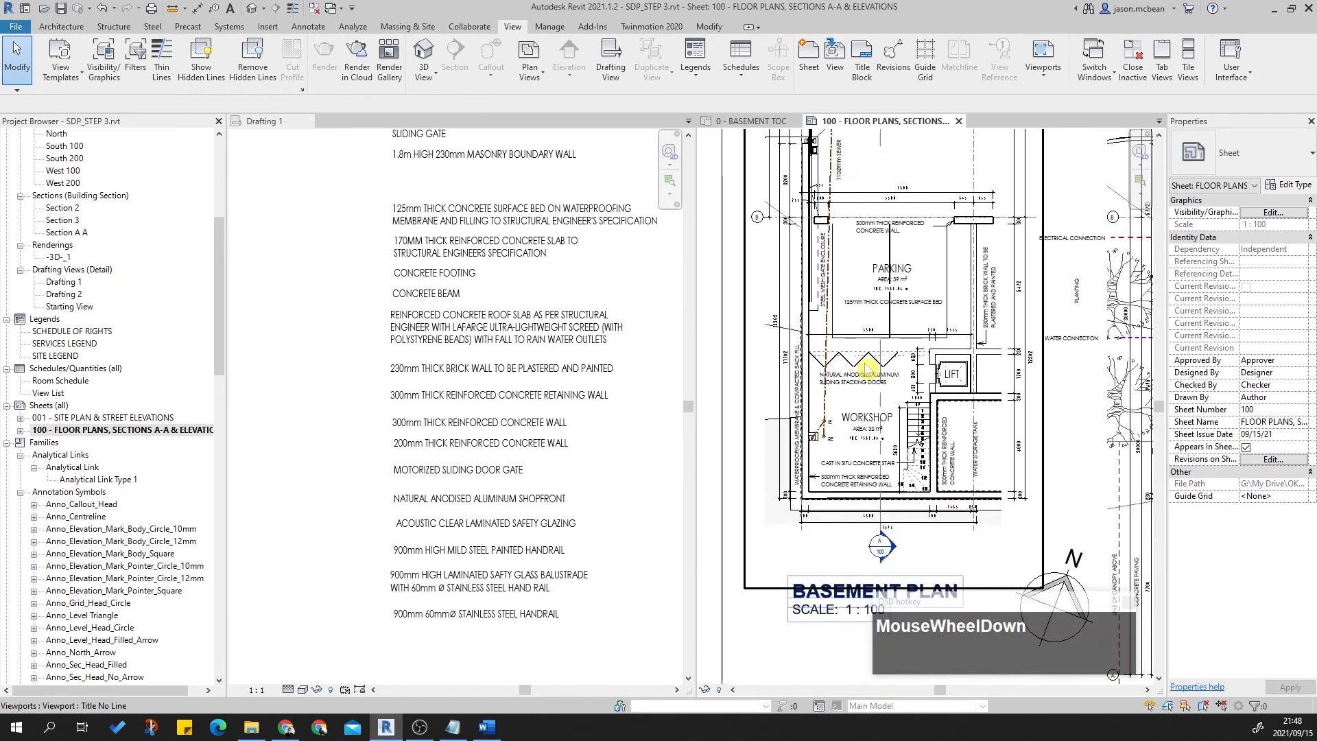
{"action": "scroll", "coordinate": [868, 368], "scroll_direction": "down", "scroll_amount": 1}
{"action": "key", "text": "Escape"}
{"action": "middle_click", "coordinate": [912, 358]}
{"action": "key", "text": "Escape"}
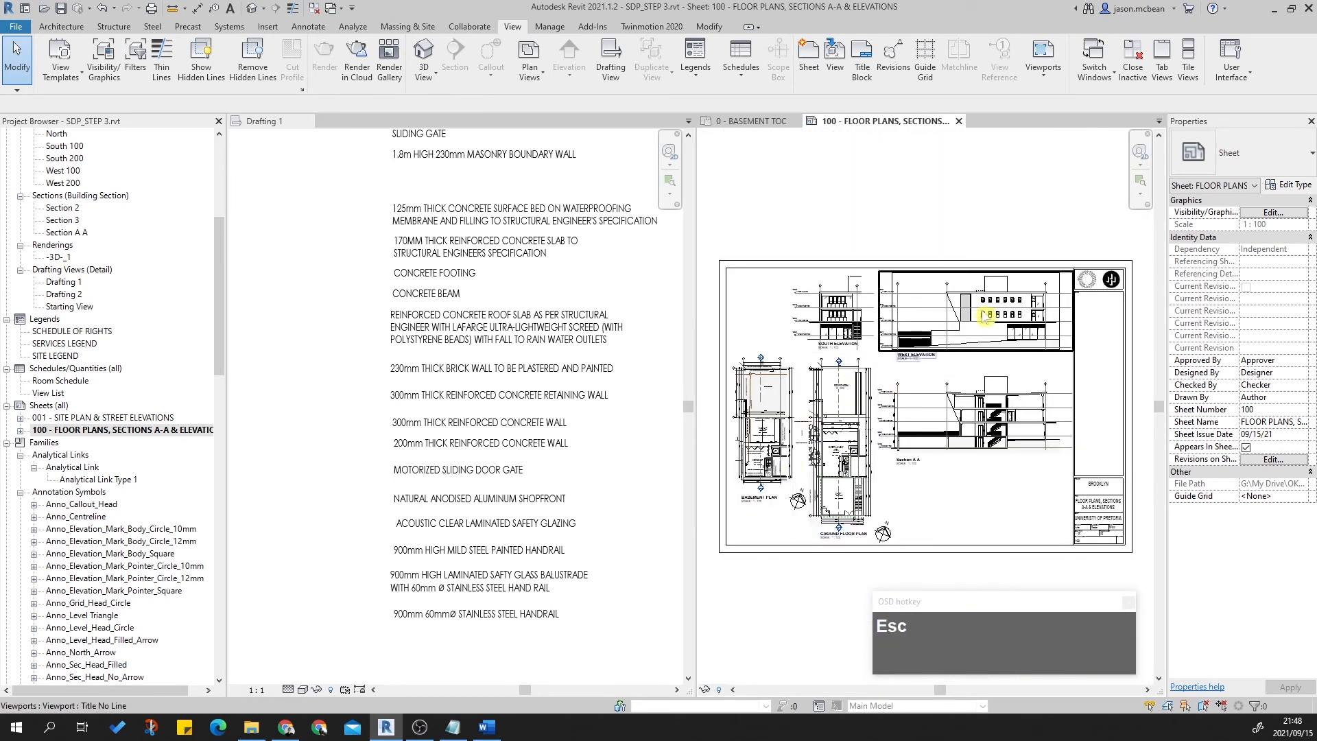
Examine the ground floor plan on the sheet, from Shop 1 and the entertainment area's stair up to the roof garden.
{"action": "scroll", "coordinate": [1032, 322], "scroll_direction": "up", "scroll_amount": 2}
{"action": "middle_click_drag", "start_coordinate": [1032, 323], "coordinate": [1029, 275]}
{"action": "scroll", "coordinate": [1027, 398], "scroll_direction": "up", "scroll_amount": 3}
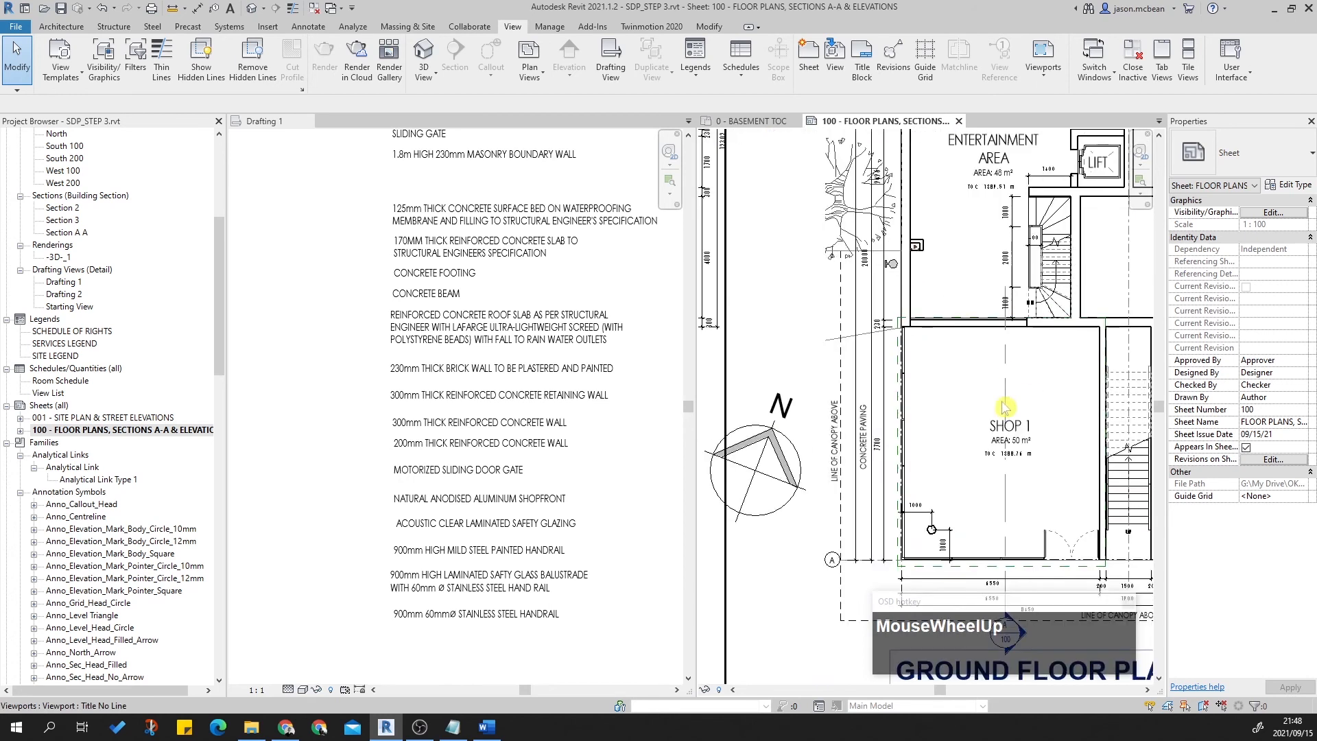
{"action": "scroll", "coordinate": [1010, 362], "scroll_direction": "down", "scroll_amount": 2}
{"action": "middle_click_drag", "start_coordinate": [1010, 363], "coordinate": [958, 453]}
{"action": "scroll", "coordinate": [942, 361], "scroll_direction": "up", "scroll_amount": 4}
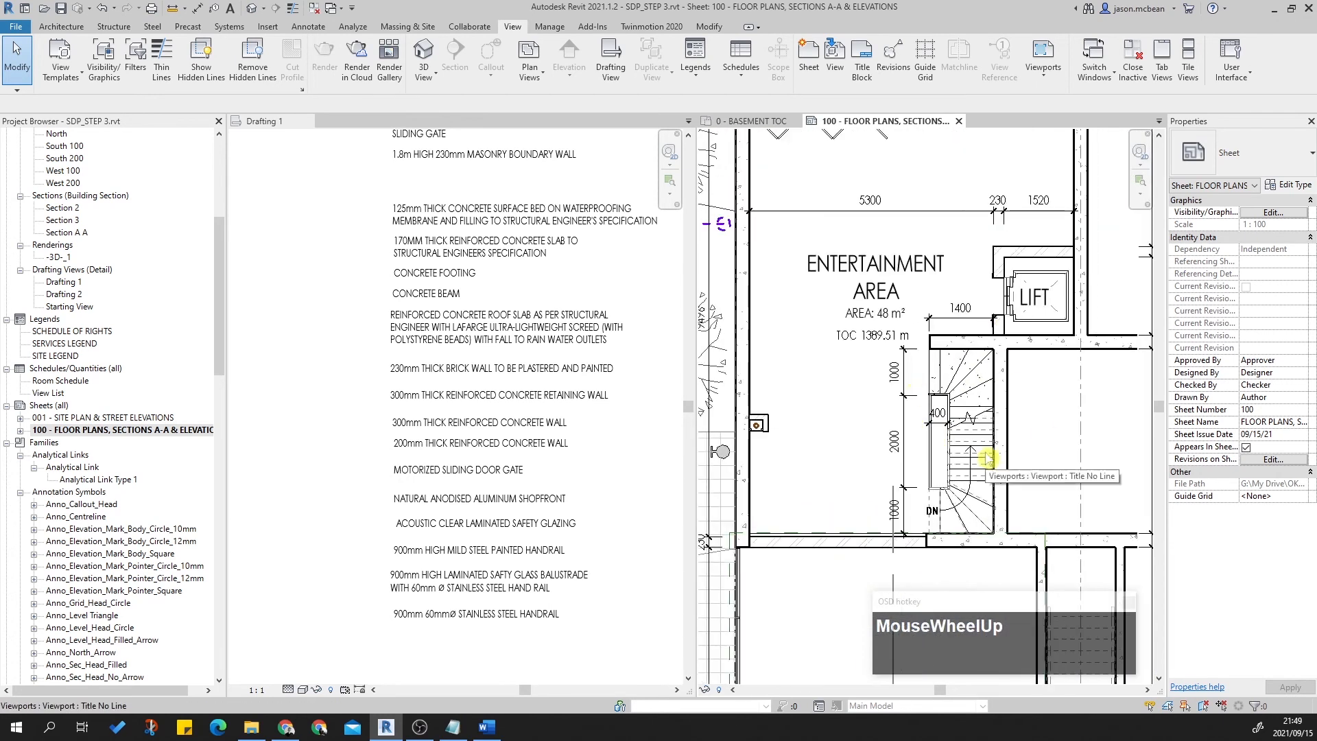
{"action": "middle_click_drag", "start_coordinate": [945, 403], "coordinate": [889, 370]}
{"action": "middle_click_drag", "start_coordinate": [958, 394], "coordinate": [911, 408]}
{"action": "scroll", "coordinate": [904, 444], "scroll_direction": "down", "scroll_amount": 3}
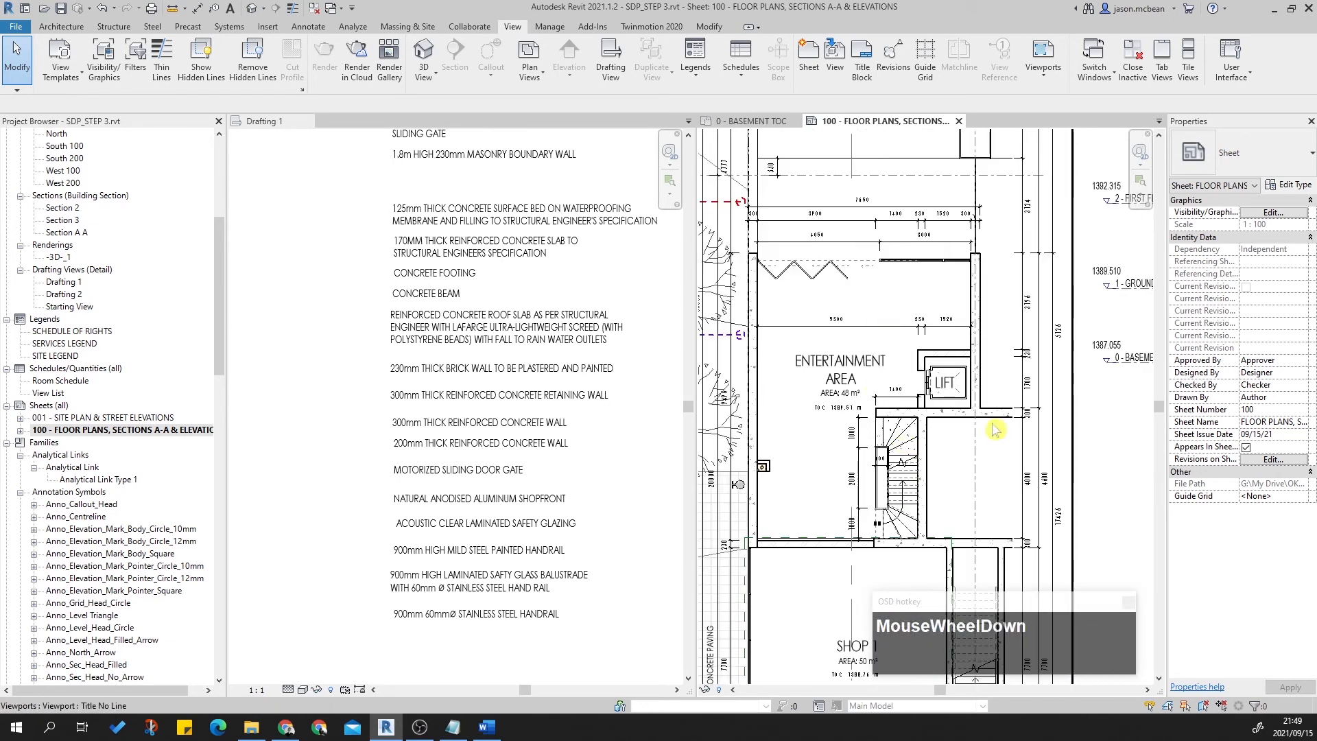
{"action": "middle_click_drag", "start_coordinate": [876, 287], "coordinate": [992, 483]}
{"action": "scroll", "coordinate": [938, 309], "scroll_direction": "down", "scroll_amount": 4}
{"action": "middle_click_drag", "start_coordinate": [914, 218], "coordinate": [885, 281]}
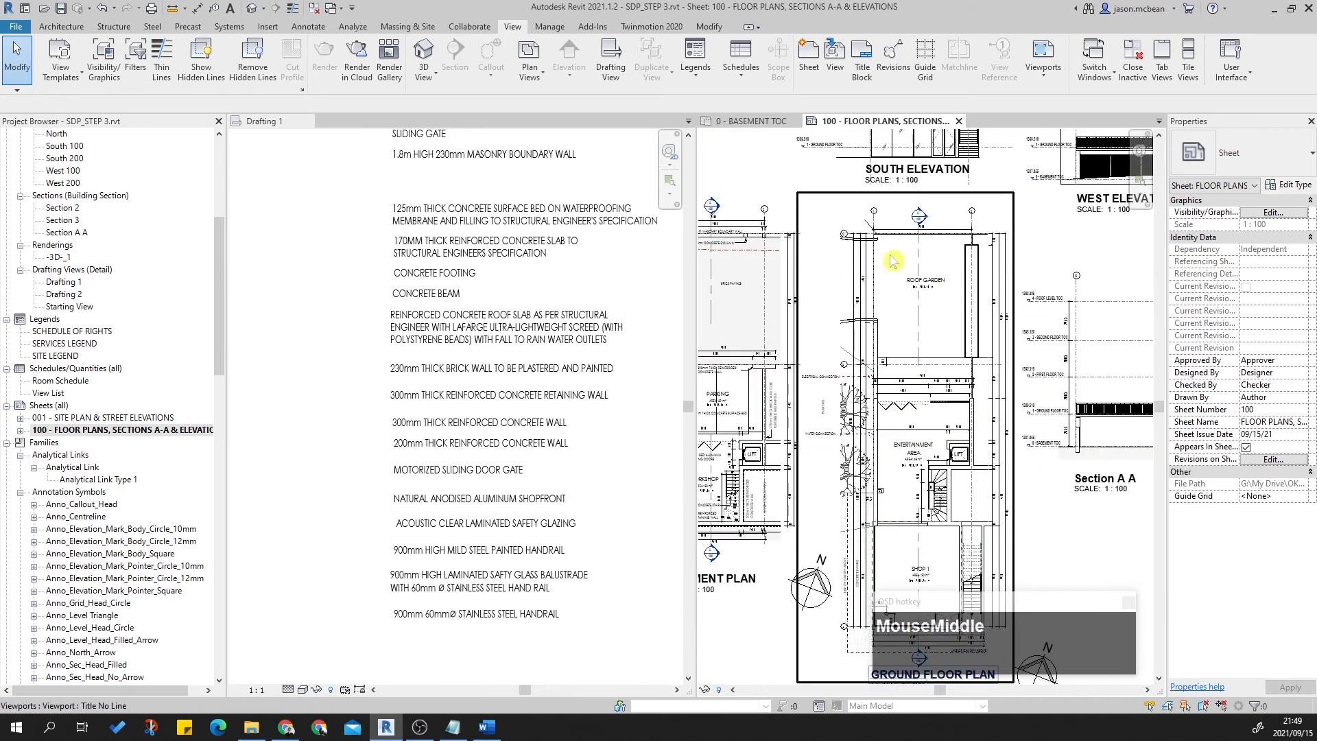
Inspect Shop 1's corner column, the walls near the lift and the rest of the ground floor plan for elements needing notes.
{"action": "scroll", "coordinate": [984, 355], "scroll_direction": "up", "scroll_amount": 4}
{"action": "scroll", "coordinate": [937, 301], "scroll_direction": "down", "scroll_amount": 3}
{"action": "middle_click_drag", "start_coordinate": [923, 431], "coordinate": [973, 319]}
{"action": "scroll", "coordinate": [971, 317], "scroll_direction": "down", "scroll_amount": 3}
{"action": "scroll", "coordinate": [936, 429], "scroll_direction": "up", "scroll_amount": 5}
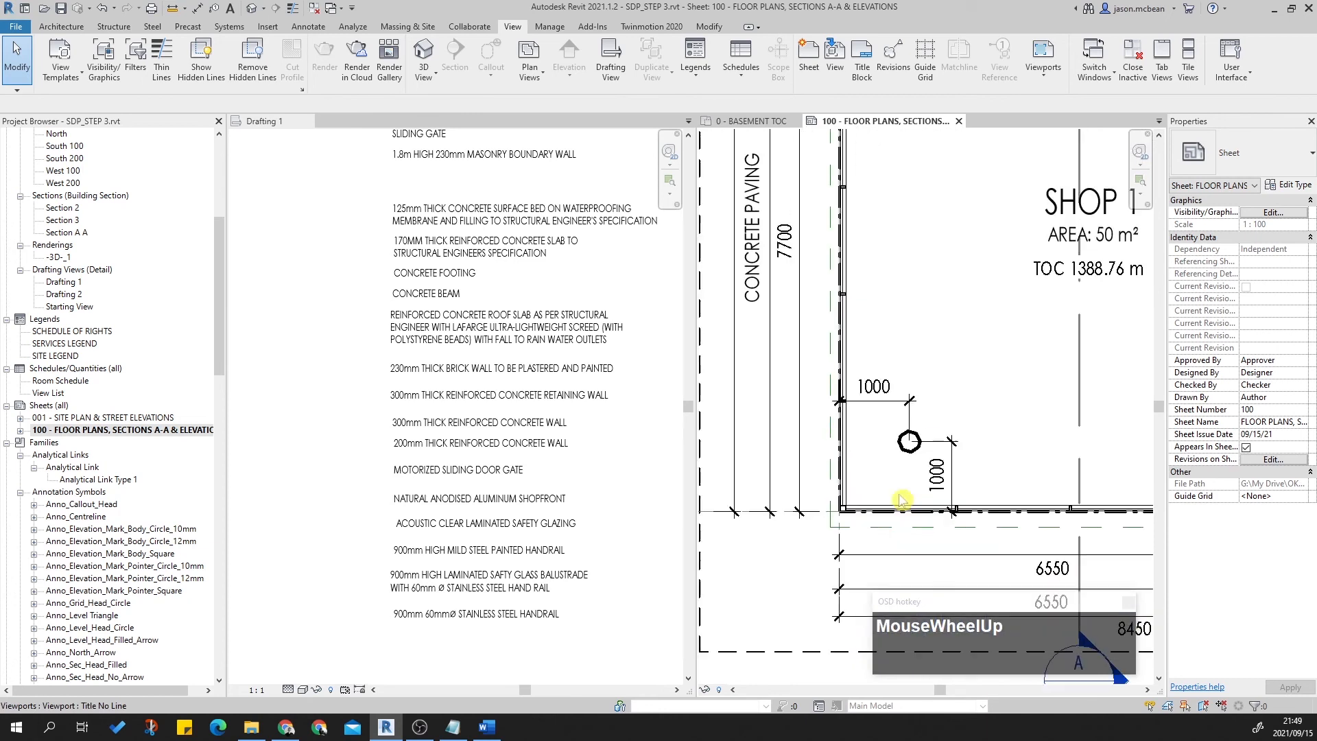
{"action": "scroll", "coordinate": [919, 460], "scroll_direction": "down", "scroll_amount": 1}
{"action": "middle_click_drag", "start_coordinate": [919, 460], "coordinate": [919, 405]}
{"action": "scroll", "coordinate": [926, 411], "scroll_direction": "down", "scroll_amount": 2}
{"action": "scroll", "coordinate": [942, 420], "scroll_direction": "up", "scroll_amount": 5}
{"action": "scroll", "coordinate": [939, 414], "scroll_direction": "up", "scroll_amount": 5}
{"action": "scroll", "coordinate": [916, 350], "scroll_direction": "down", "scroll_amount": 5}
{"action": "middle_click_drag", "start_coordinate": [953, 343], "coordinate": [948, 428]}
{"action": "scroll", "coordinate": [943, 425], "scroll_direction": "down", "scroll_amount": 1}
{"action": "scroll", "coordinate": [945, 428], "scroll_direction": "down", "scroll_amount": 1}
{"action": "middle_click_drag", "start_coordinate": [876, 371], "coordinate": [917, 494]}
{"action": "scroll", "coordinate": [942, 360], "scroll_direction": "down", "scroll_amount": 1}
{"action": "middle_click_drag", "start_coordinate": [942, 364], "coordinate": [964, 464]}
{"action": "scroll", "coordinate": [979, 432], "scroll_direction": "up", "scroll_amount": 2}
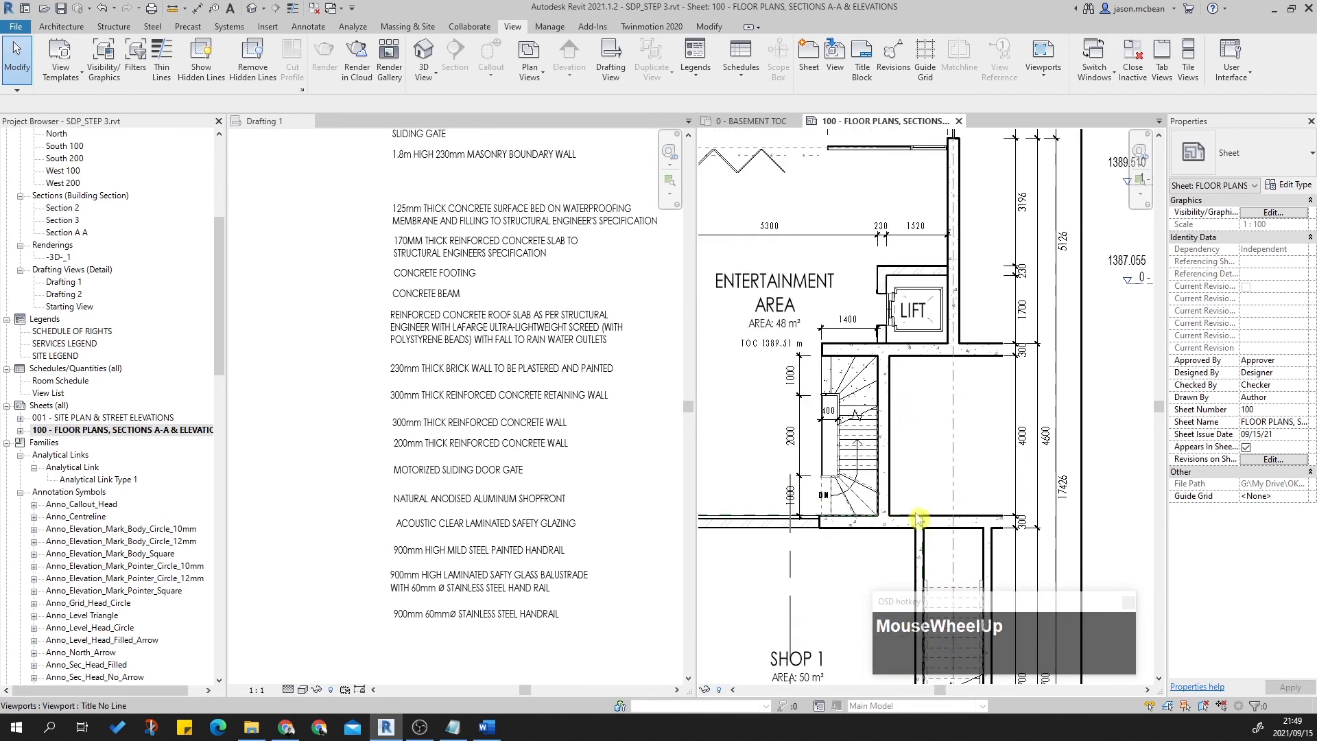
{"action": "scroll", "coordinate": [967, 172], "scroll_direction": "down", "scroll_amount": 2}
{"action": "middle_click_drag", "start_coordinate": [967, 171], "coordinate": [966, 354]}
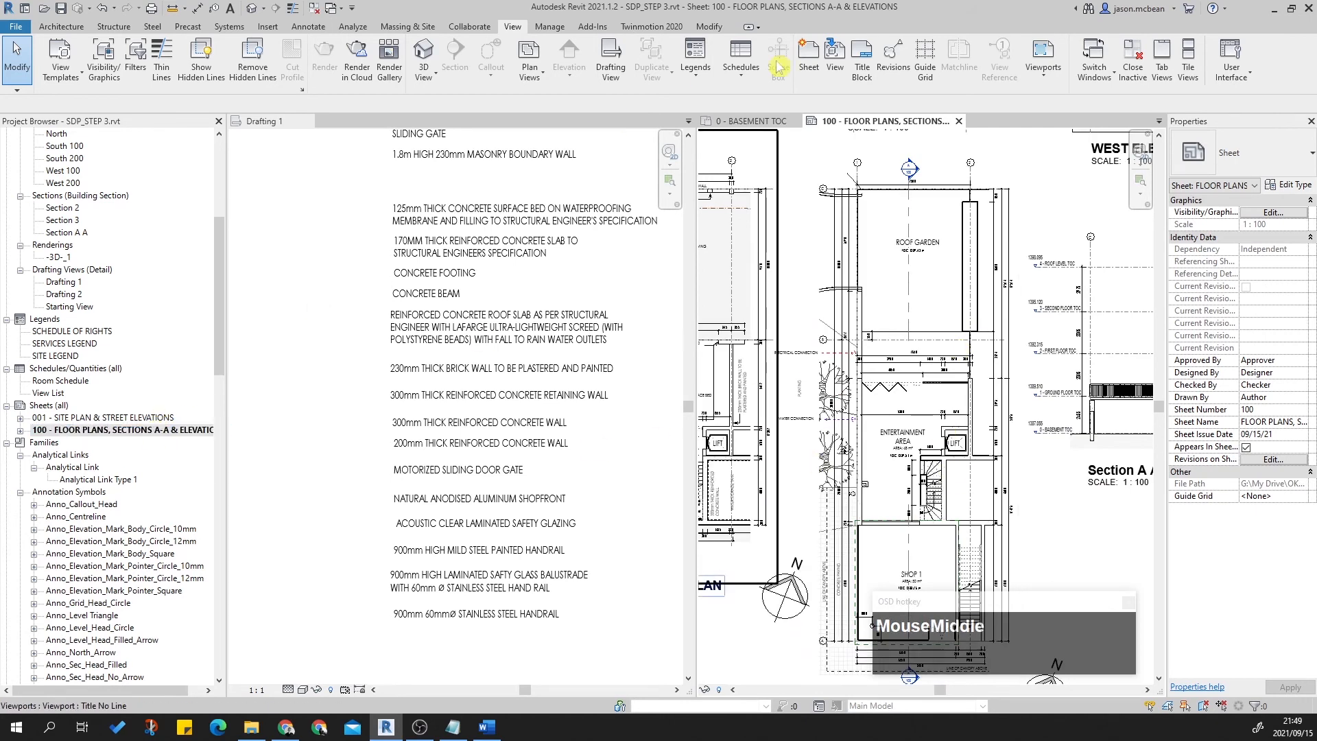
Combine the tiled views into one tabbed window and open the 1 - GROUND FLOOR TOC plan at the entertainment area.
{"action": "left_click", "coordinate": [1168, 77]}
{"action": "scroll", "coordinate": [825, 340], "scroll_direction": "down", "scroll_amount": 1}
{"action": "scroll", "coordinate": [825, 339], "scroll_direction": "down", "scroll_amount": 2}
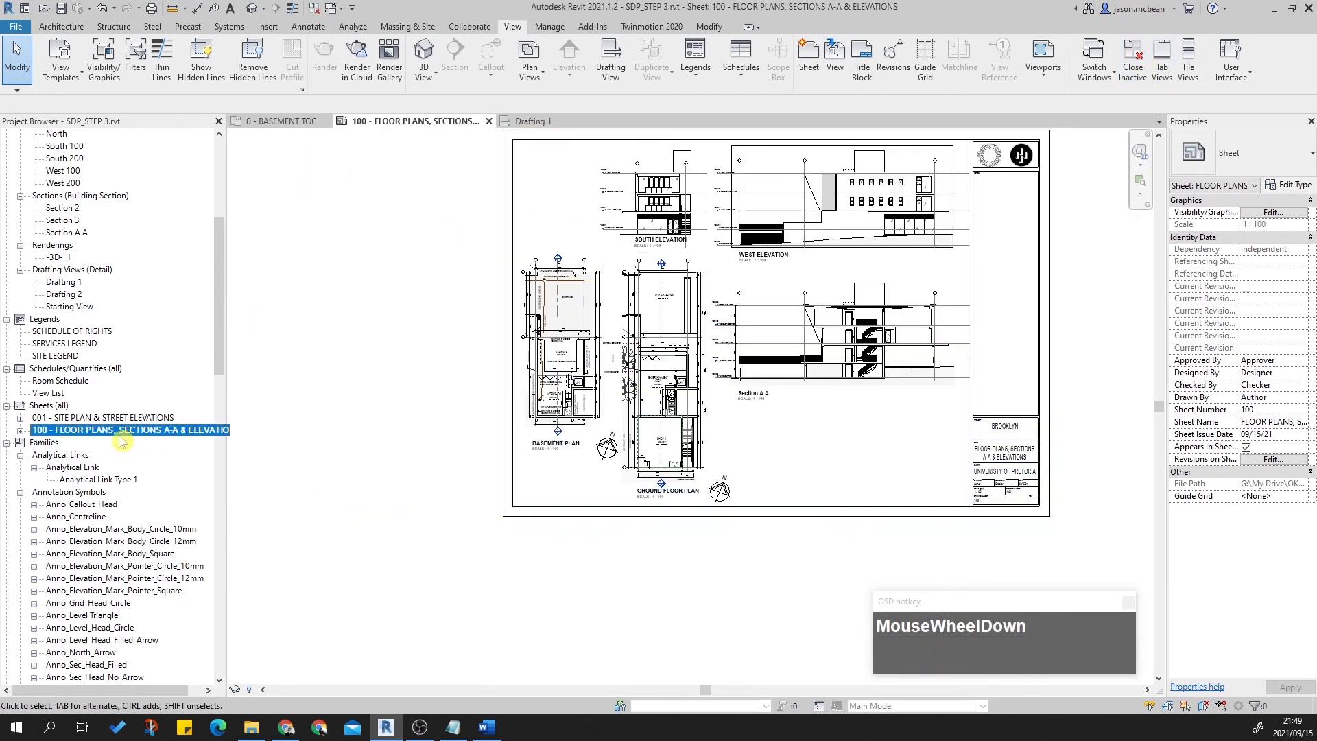
{"action": "scroll", "coordinate": [89, 226], "scroll_direction": "up", "scroll_amount": 7}
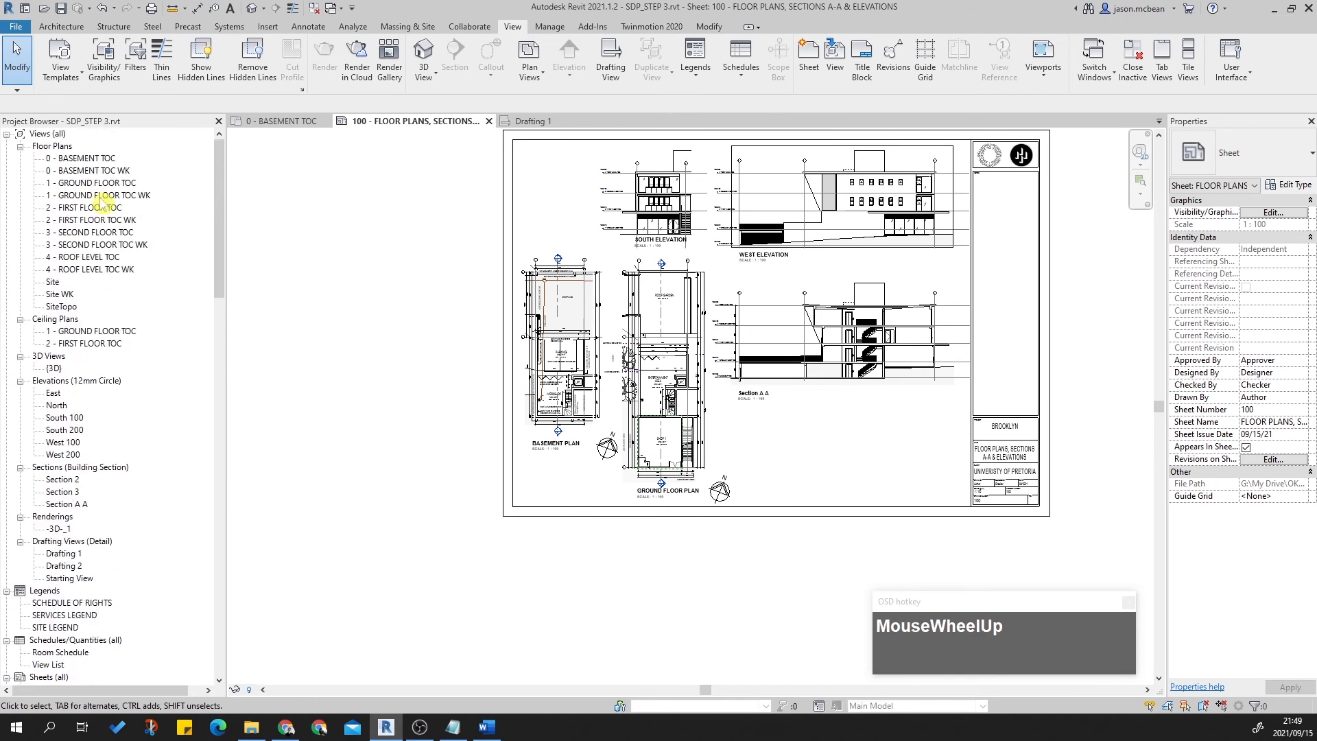
{"action": "double_click", "coordinate": [100, 184]}
{"action": "middle_click_drag", "start_coordinate": [867, 352], "coordinate": [785, 300]}
{"action": "scroll", "coordinate": [599, 327], "scroll_direction": "up", "scroll_amount": 4}
{"action": "middle_click_drag", "start_coordinate": [599, 326], "coordinate": [693, 333]}
{"action": "scroll", "coordinate": [779, 256], "scroll_direction": "up", "scroll_amount": 3}
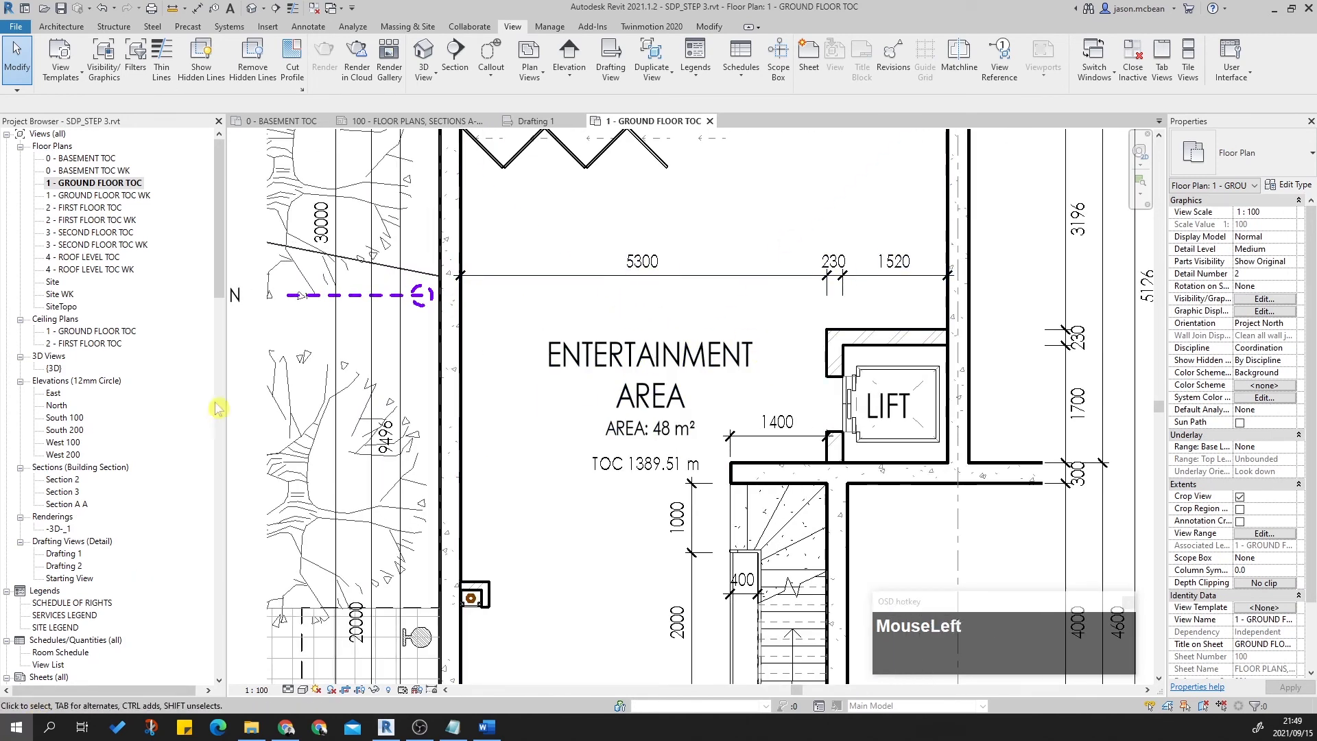
Switch to AutoCAD and locate the MECHANICAL & ELECTRICAL symbols in the AutoCAD Drawing Blocks drawing.
{"action": "key", "text": "super"}
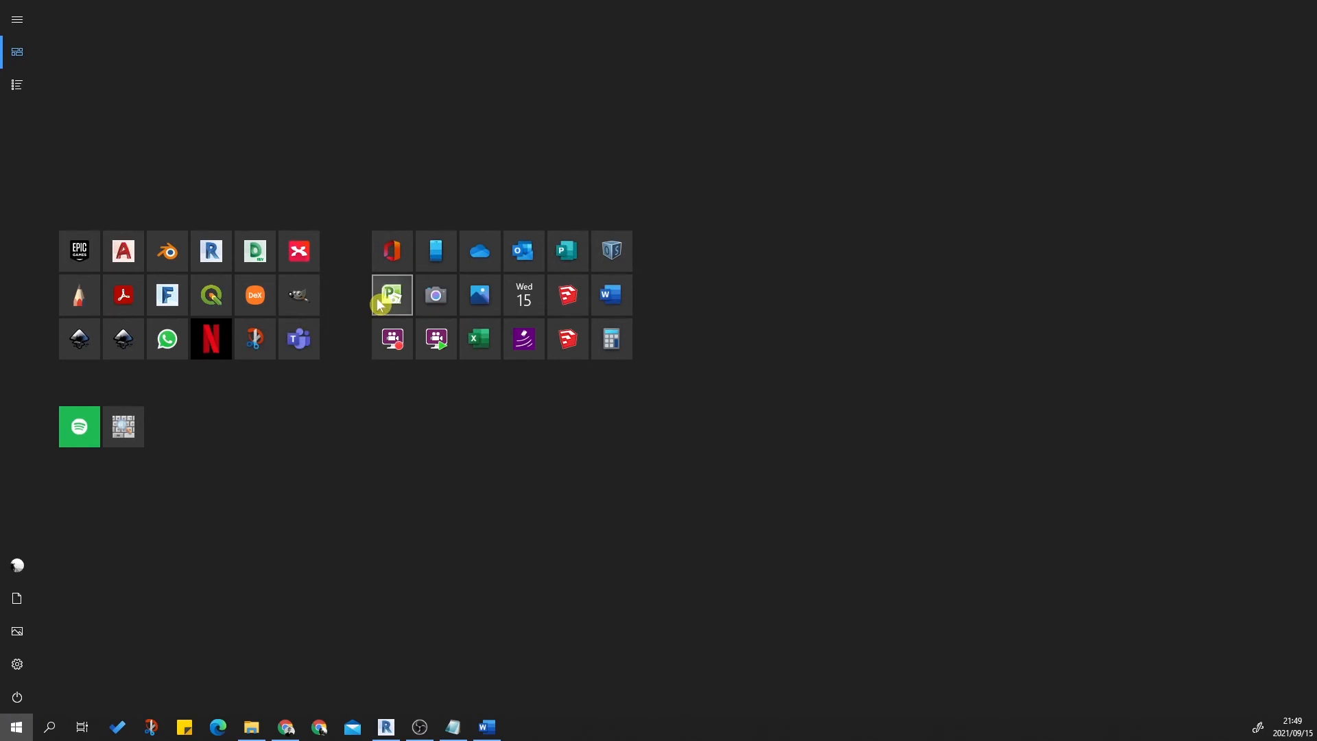
{"action": "left_click", "coordinate": [137, 253]}
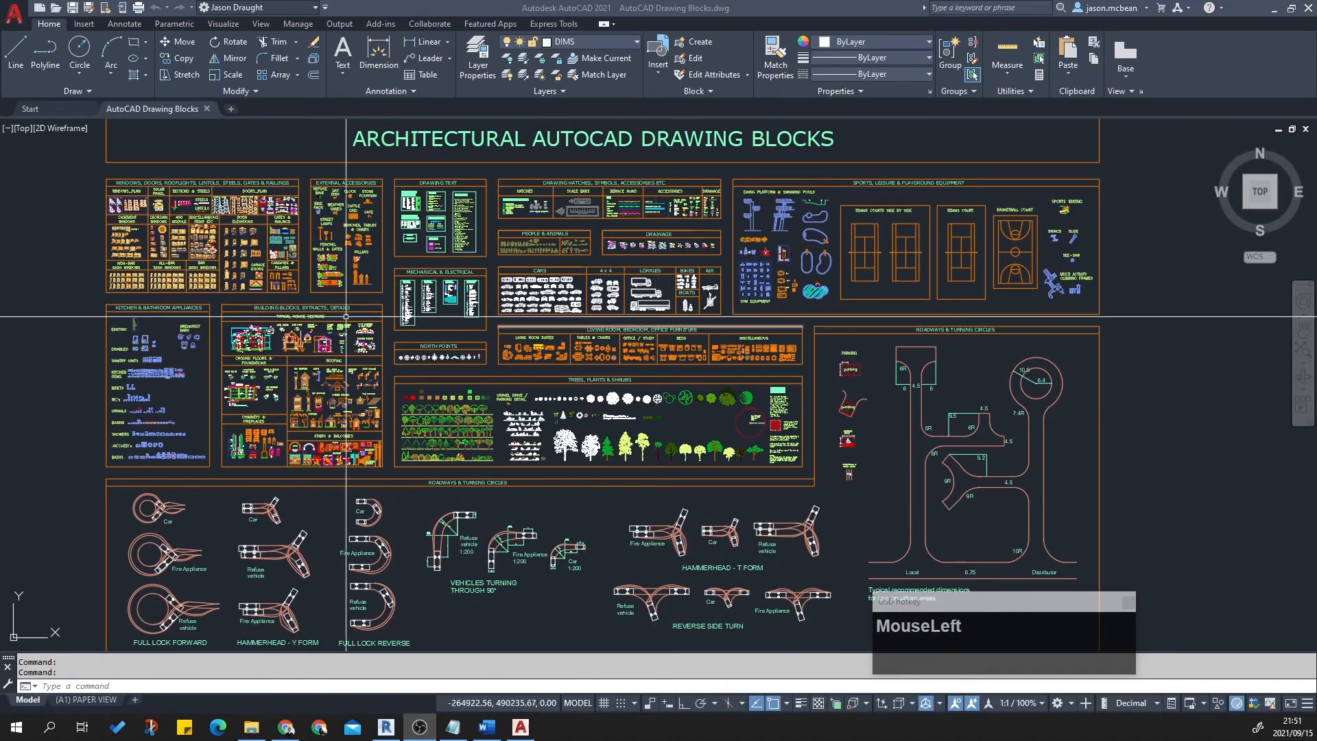
{"action": "scroll", "coordinate": [405, 275], "scroll_direction": "up", "scroll_amount": 8}
{"action": "middle_click", "coordinate": [997, 404]}
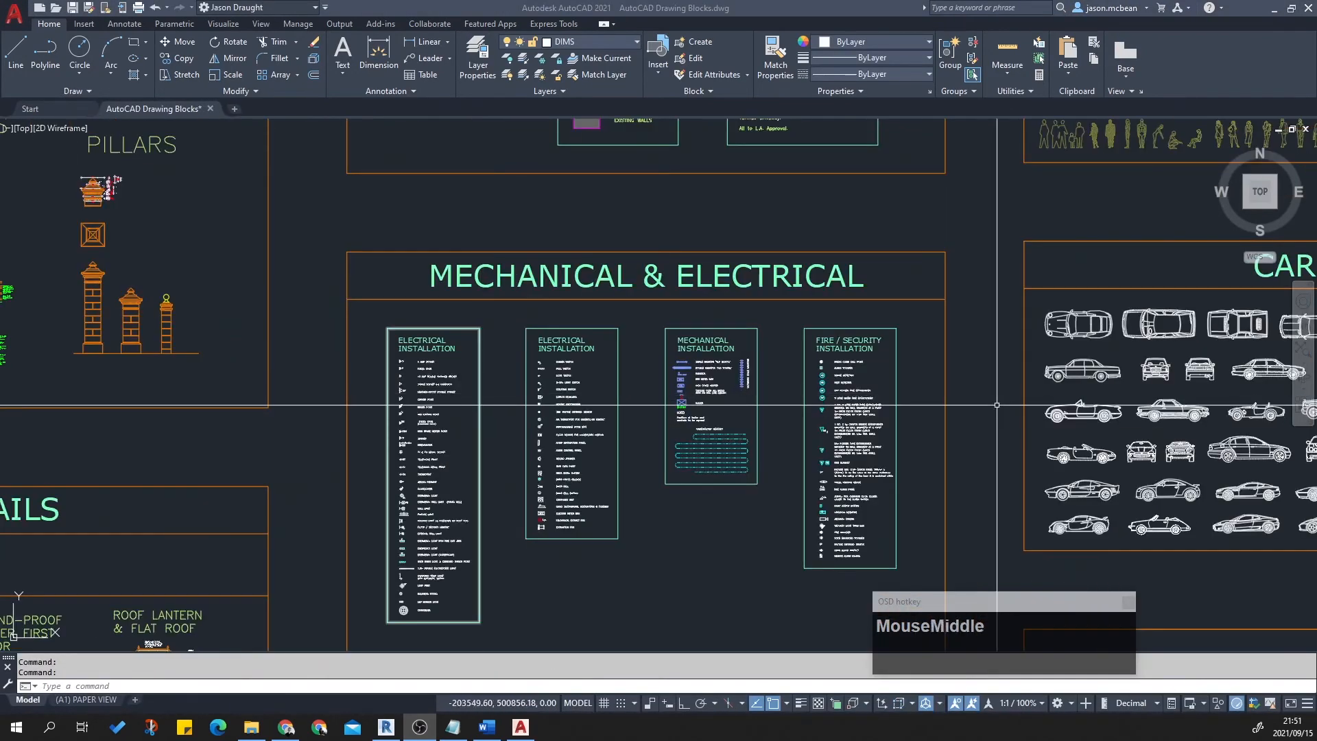
Look through the Living Room, Bedroom, Office Furniture blocks, from Tables & Chairs across to Miscellaneous.
{"action": "scroll", "coordinate": [403, 367], "scroll_direction": "down", "scroll_amount": 2}
{"action": "middle_click_drag", "start_coordinate": [827, 488], "coordinate": [735, 409]}
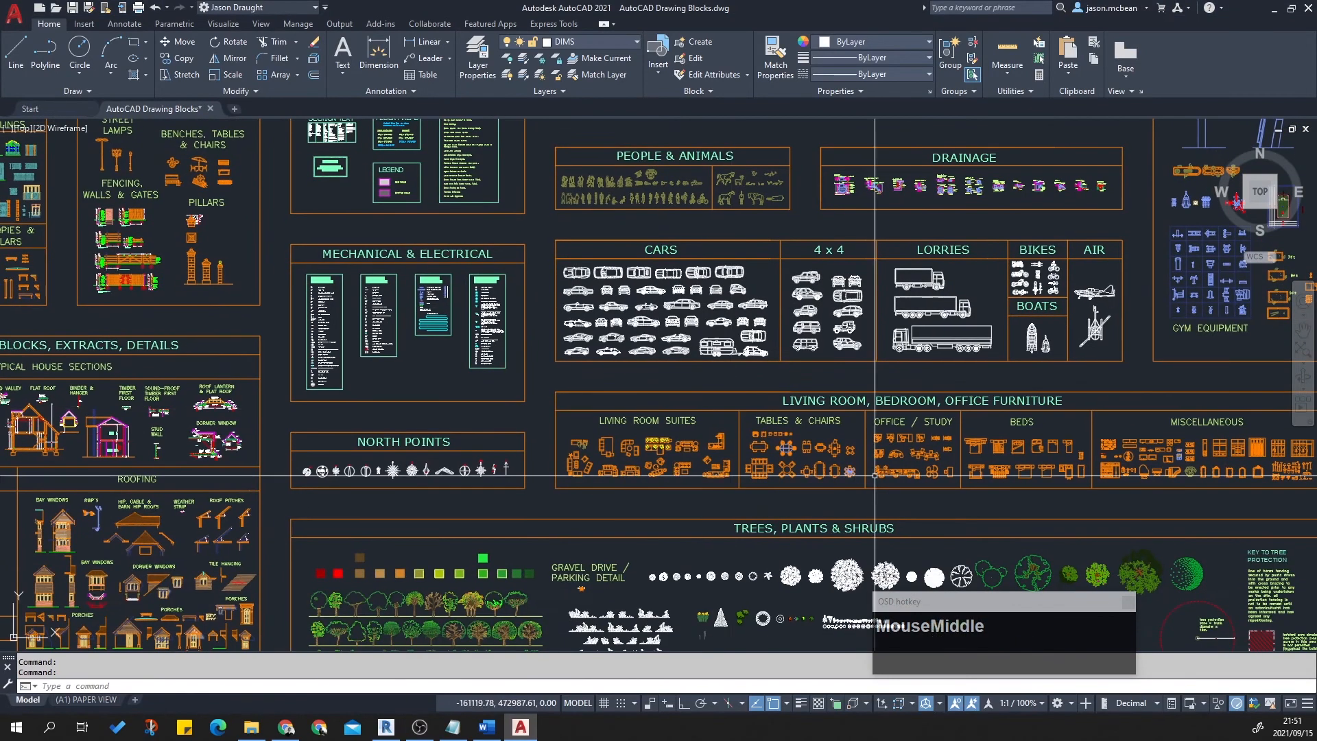
{"action": "scroll", "coordinate": [892, 474], "scroll_direction": "up", "scroll_amount": 4}
{"action": "middle_click_drag", "start_coordinate": [996, 441], "coordinate": [574, 426]}
{"action": "key", "text": "Escape"}
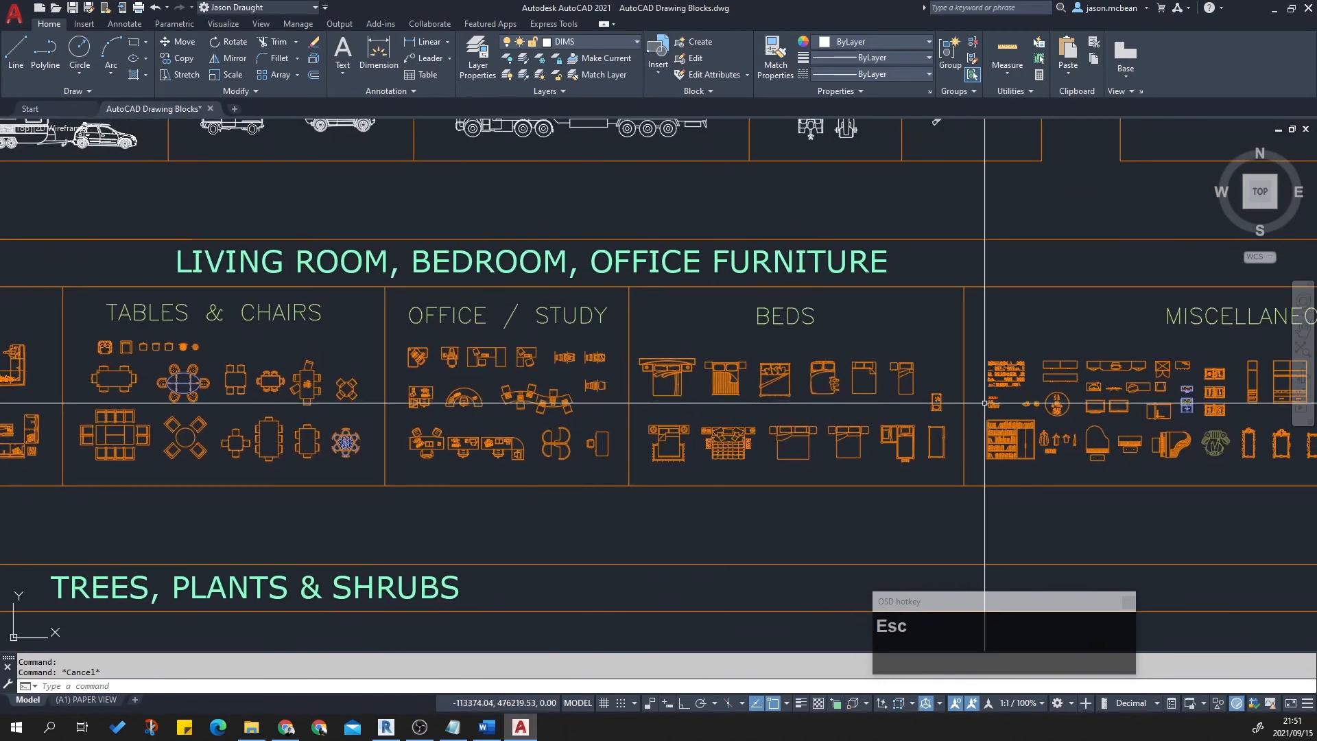
{"action": "scroll", "coordinate": [1120, 417], "scroll_direction": "up", "scroll_amount": 1}
{"action": "middle_click_drag", "start_coordinate": [1117, 417], "coordinate": [606, 420]}
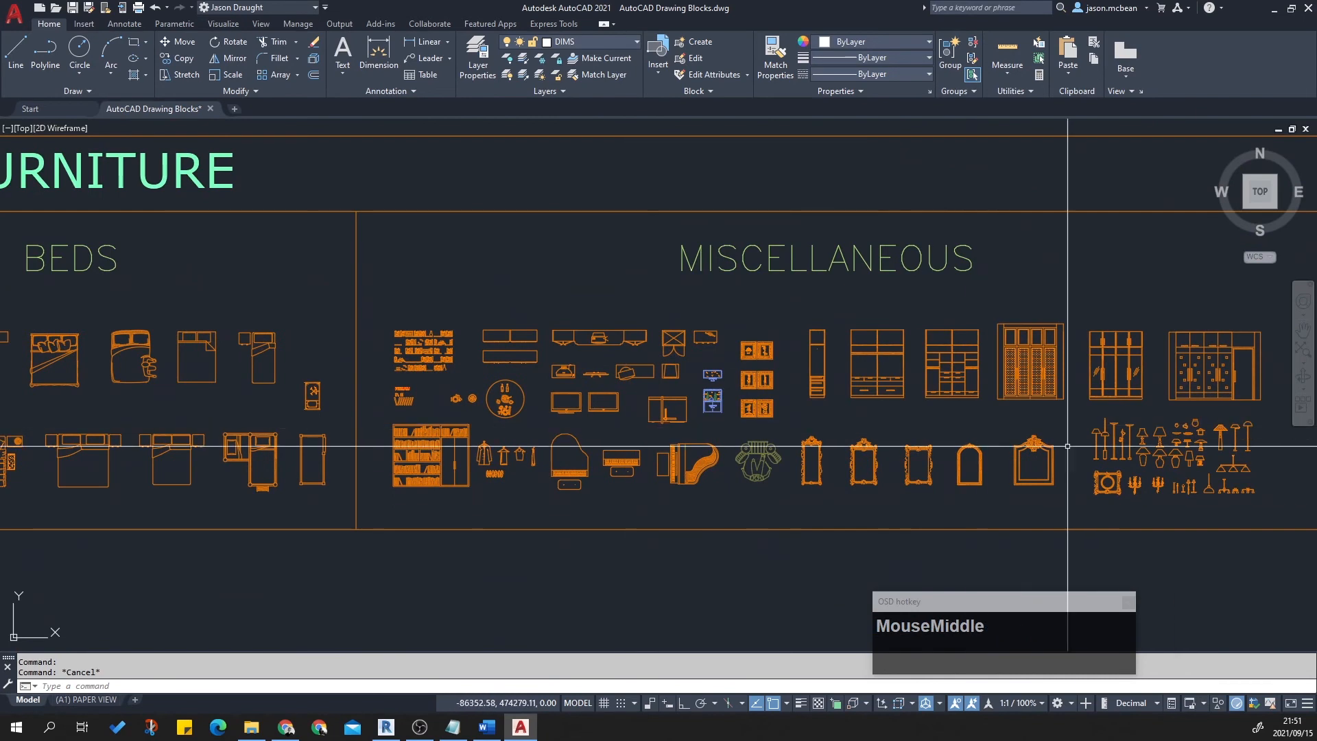
{"action": "middle_click_drag", "start_coordinate": [982, 446], "coordinate": [414, 444]}
{"action": "scroll", "coordinate": [987, 442], "scroll_direction": "down", "scroll_amount": 5}
{"action": "middle_click_drag", "start_coordinate": [988, 377], "coordinate": [976, 480]}
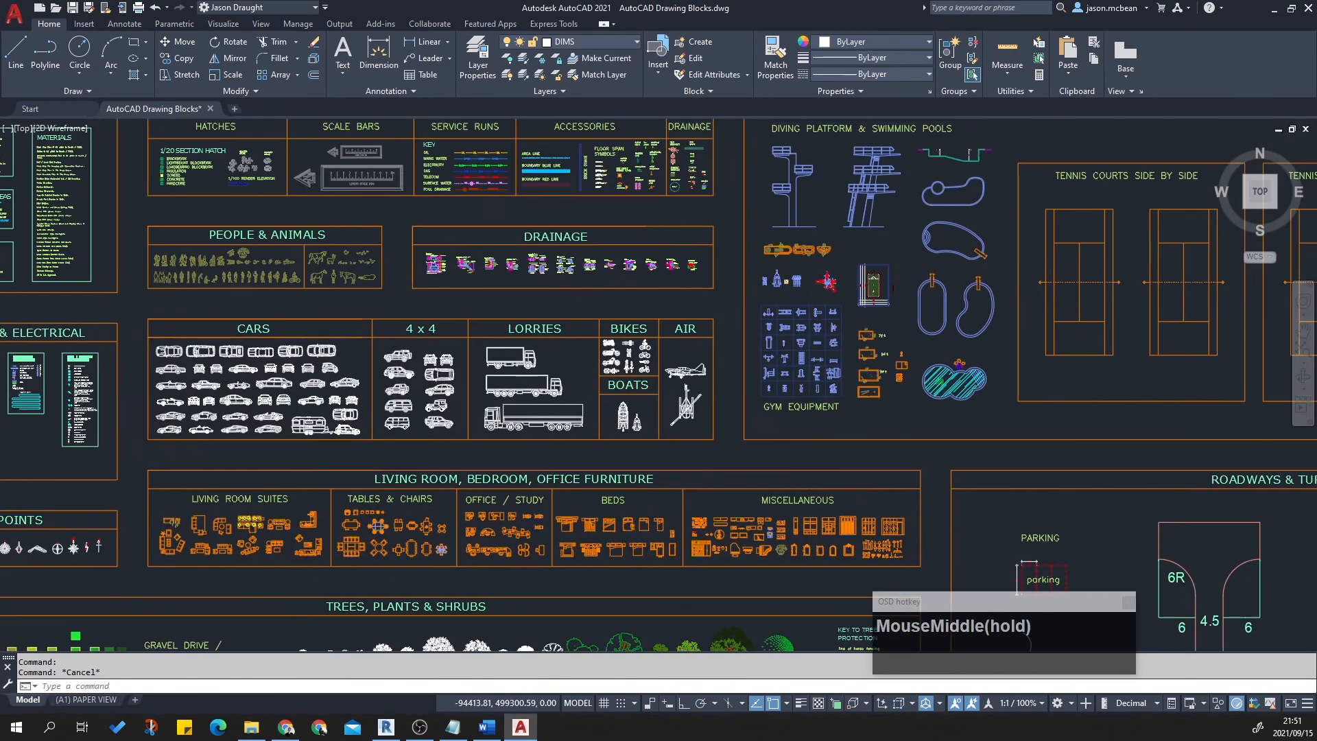
Look through the gym equipment and pool table blocks, down to the table with cues below the 9ft one.
{"action": "scroll", "coordinate": [836, 323], "scroll_direction": "up", "scroll_amount": 3}
{"action": "scroll", "coordinate": [884, 341], "scroll_direction": "down", "scroll_amount": 3}
{"action": "scroll", "coordinate": [904, 371], "scroll_direction": "up", "scroll_amount": 5}
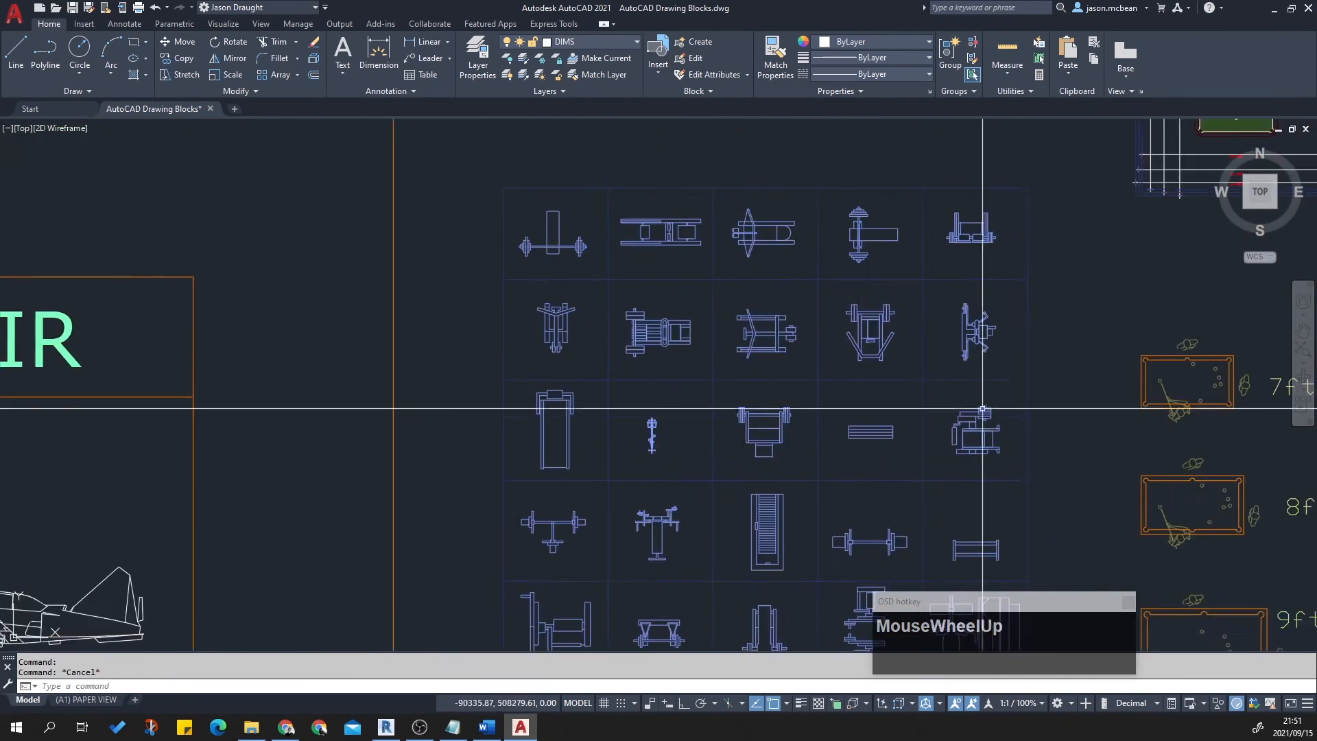
{"action": "middle_click_drag", "start_coordinate": [903, 371], "coordinate": [431, 196]}
{"action": "scroll", "coordinate": [759, 412], "scroll_direction": "up", "scroll_amount": 7}
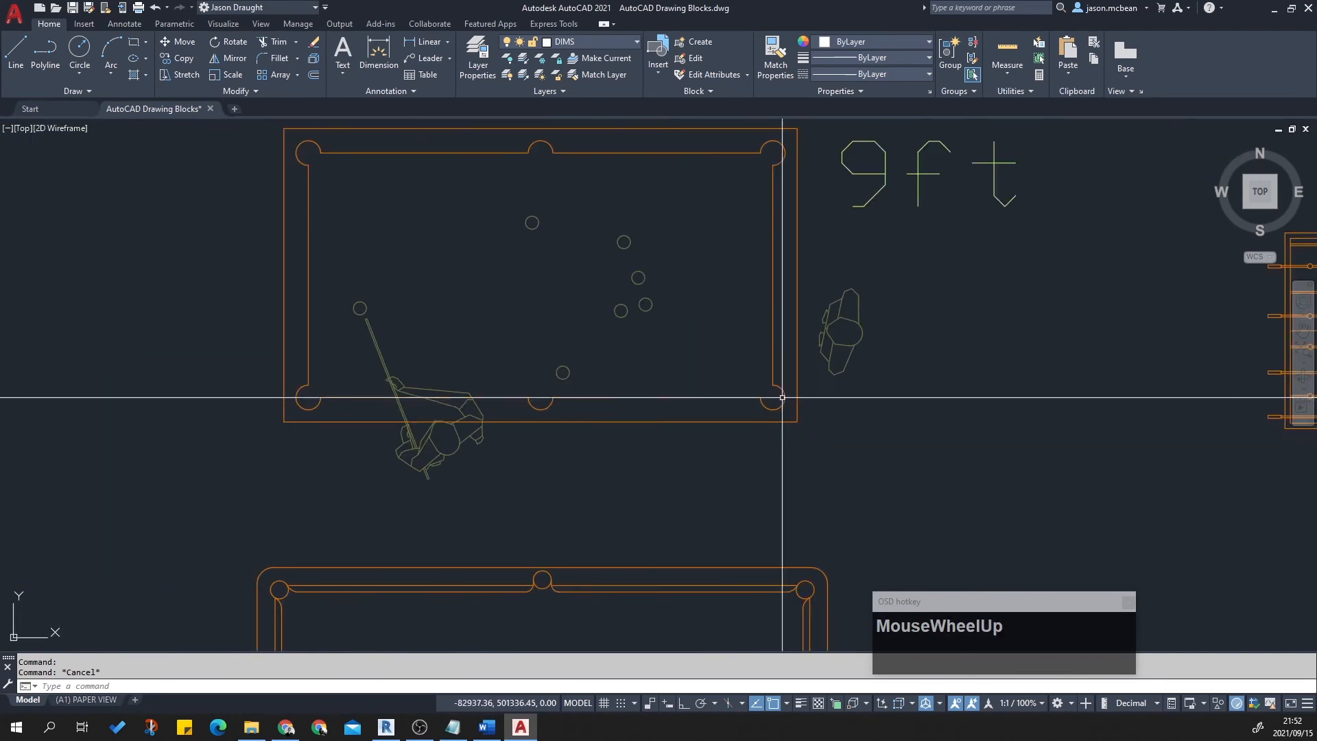
{"action": "scroll", "coordinate": [760, 411], "scroll_direction": "down", "scroll_amount": 3}
{"action": "key", "text": "Escape"}
{"action": "scroll", "coordinate": [638, 194], "scroll_direction": "down", "scroll_amount": 3}
{"action": "middle_click_drag", "start_coordinate": [638, 194], "coordinate": [637, 261]}
{"action": "mouse_move", "coordinate": [684, 224]}
{"action": "middle_mouse_down"}
{"action": "mouse_move", "coordinate": [676, 259]}
{"action": "mouse_move", "coordinate": [712, 412]}
{"action": "mouse_move", "coordinate": [724, 365]}
{"action": "middle_mouse_up"}
{"action": "middle_click_drag", "start_coordinate": [796, 505], "coordinate": [796, 466]}
{"action": "scroll", "coordinate": [737, 526], "scroll_direction": "up", "scroll_amount": 4}
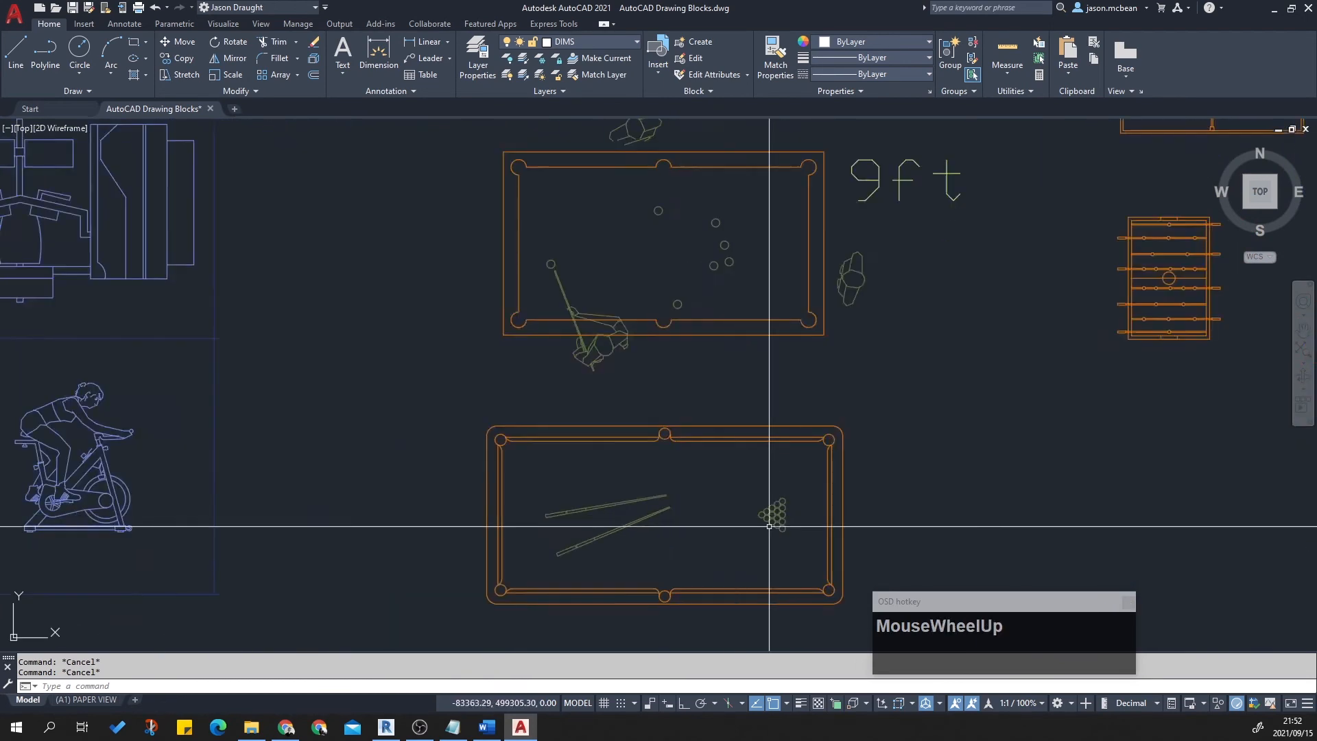
{"action": "middle_click_drag", "start_coordinate": [738, 526], "coordinate": [745, 418]}
Copy the pool table with its cues and racked balls below the 9ft table, and create a new drawing.
{"action": "left_click_drag", "start_coordinate": [441, 291], "coordinate": [926, 530]}
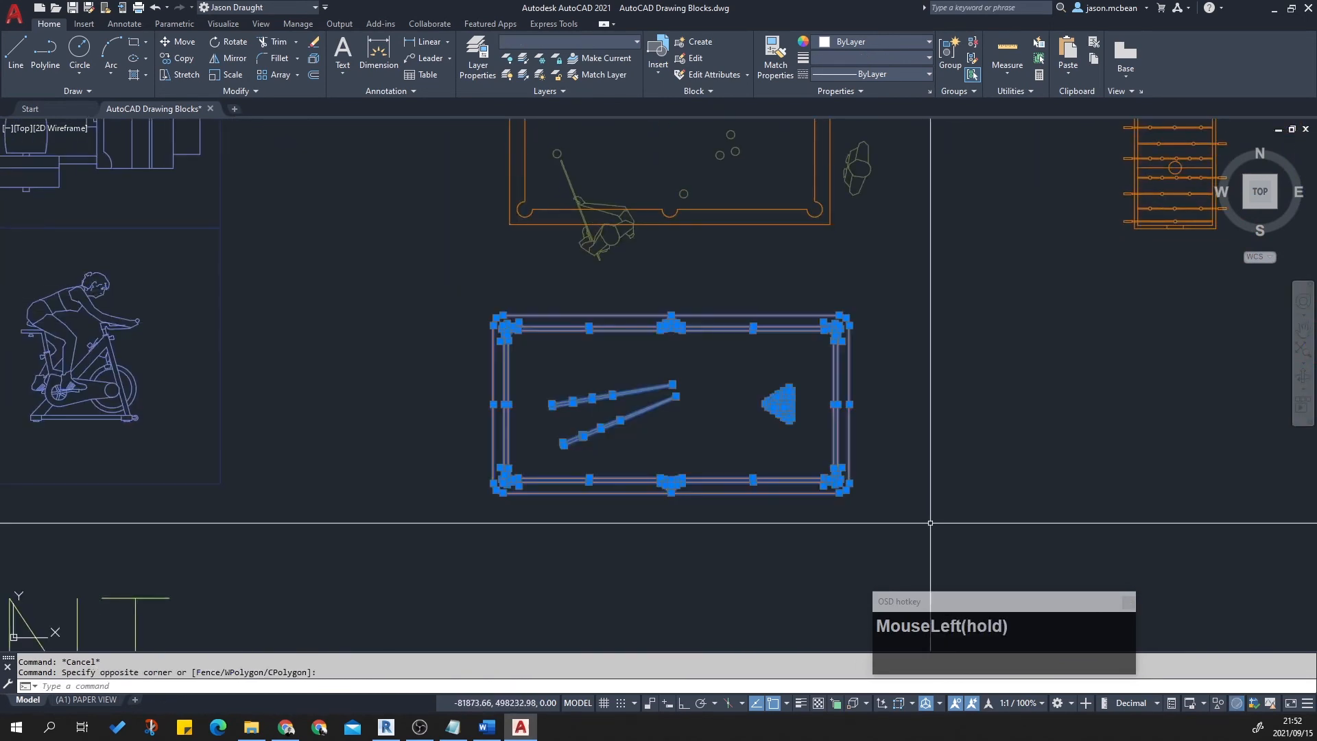
{"action": "key", "text": "ctrl+c"}
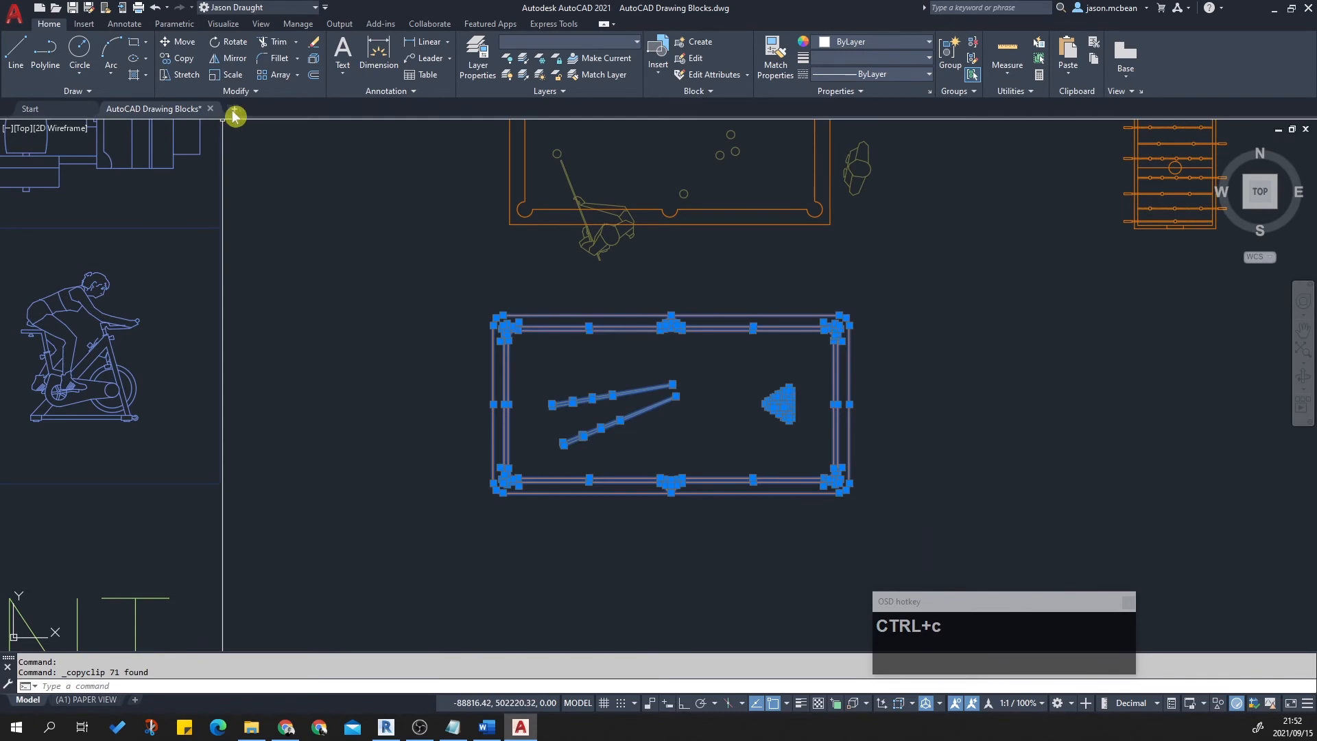
{"action": "left_click", "coordinate": [231, 111]}
Paste the copied pool table into the new drawing near the origin.
{"action": "key", "text": "ctrl+v"}
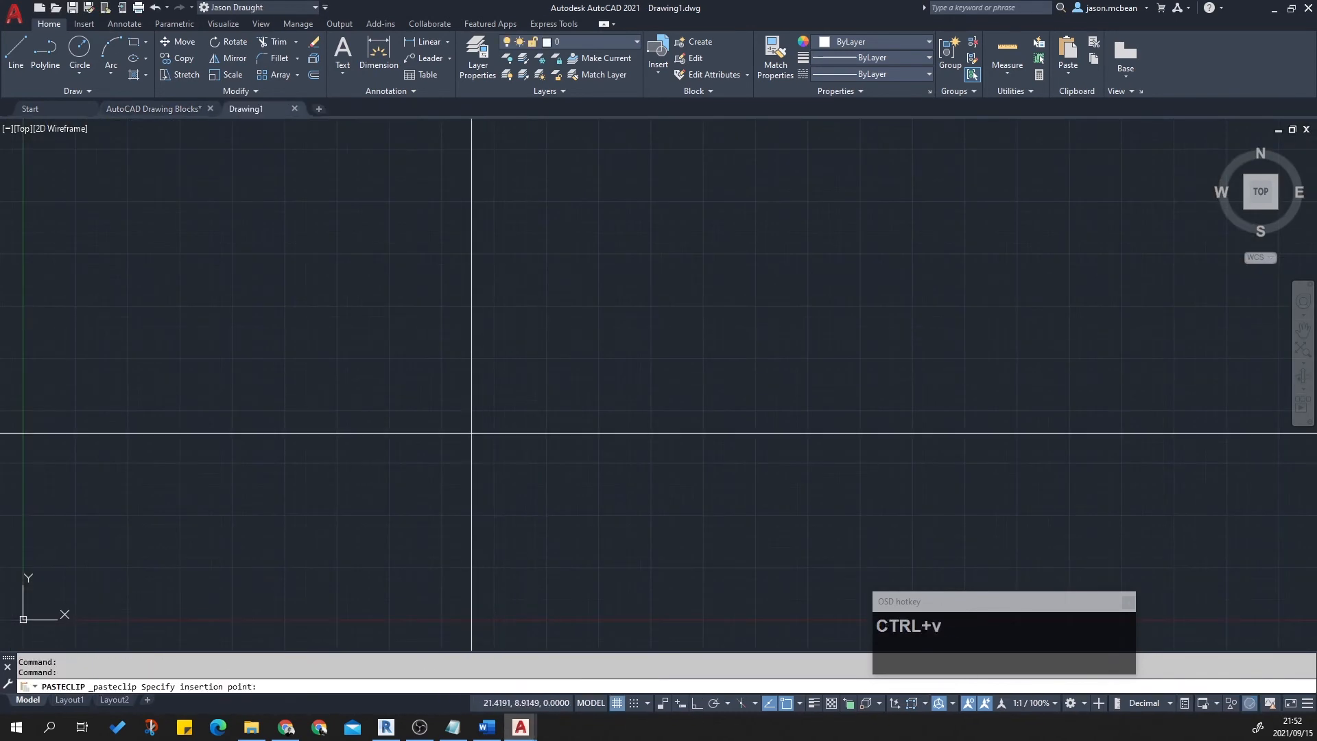
{"action": "middle_click", "coordinate": [563, 428]}
{"action": "middle_click", "coordinate": [634, 400]}
{"action": "middle_click", "coordinate": [634, 400]}
{"action": "scroll", "coordinate": [634, 374], "scroll_direction": "down", "scroll_amount": 6}
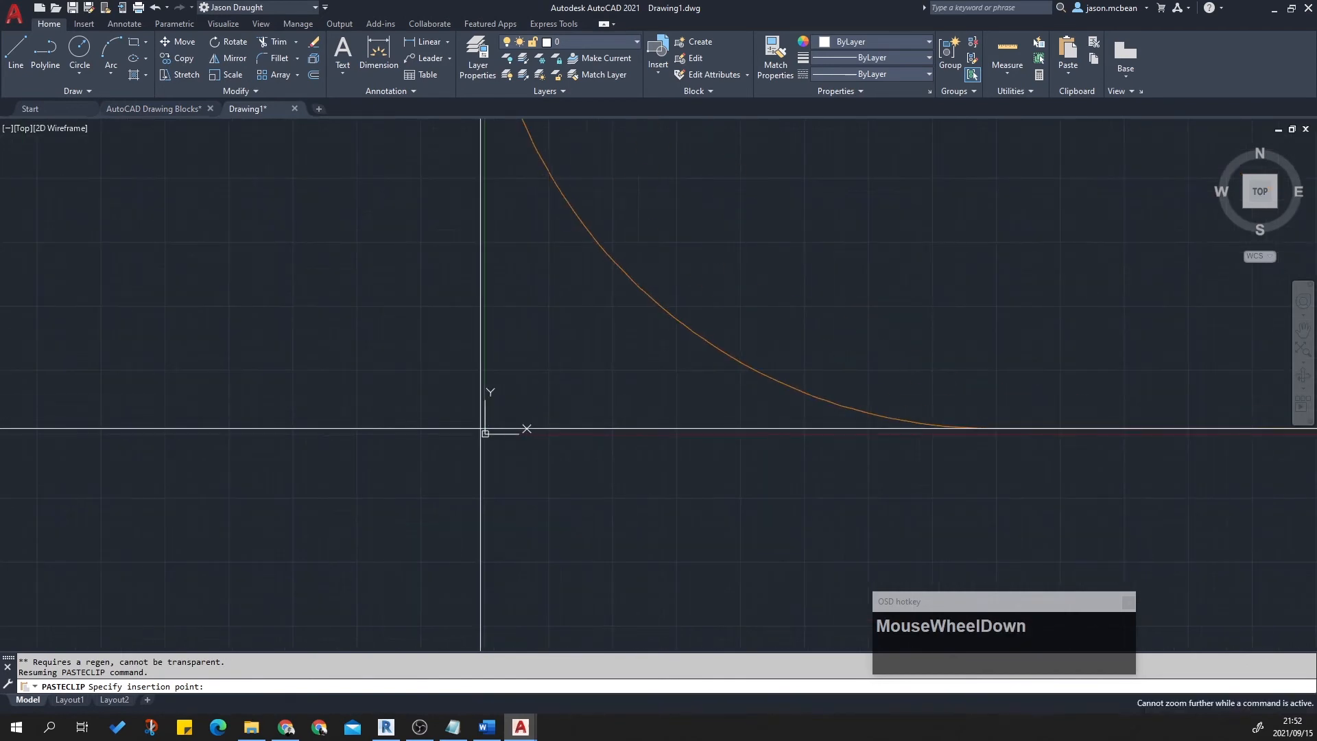
{"action": "key", "text": "ctrl+v"}
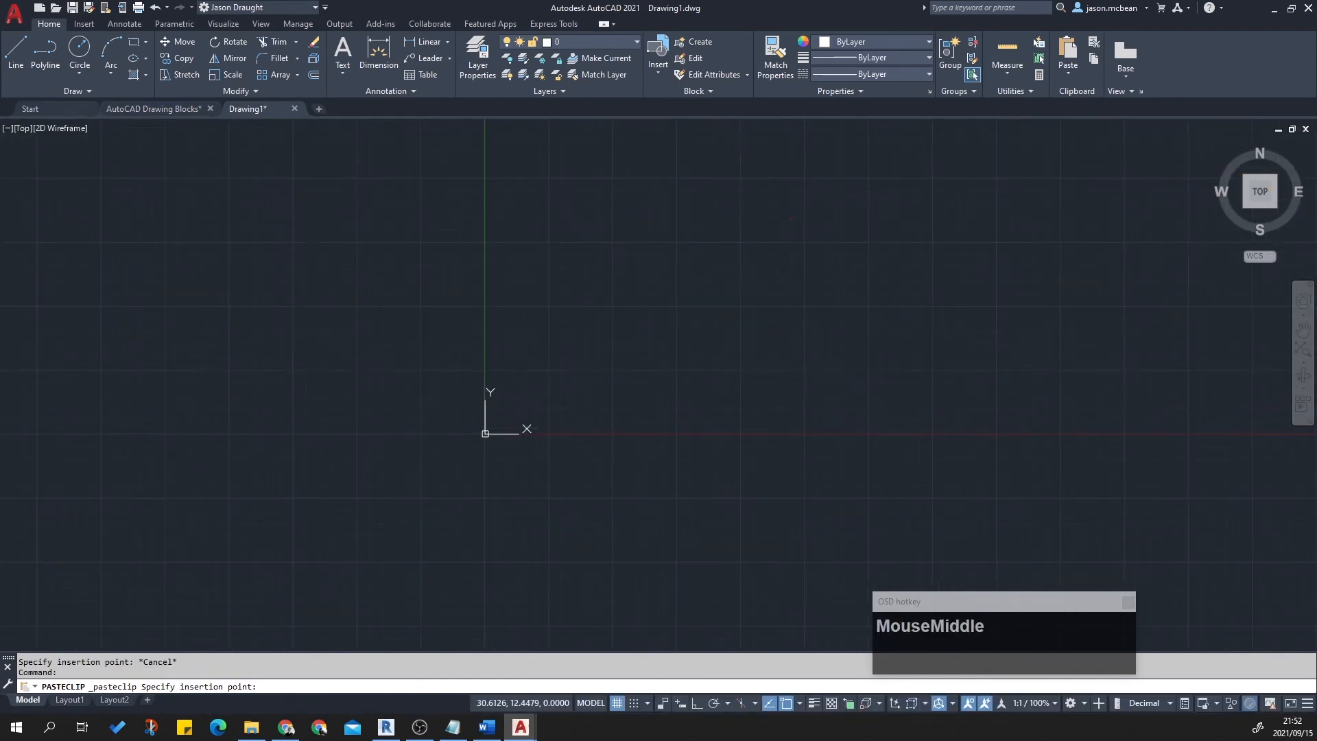
{"action": "key", "text": "ctrl+v"}
{"action": "scroll", "coordinate": [510, 354], "scroll_direction": "down", "scroll_amount": 1}
{"action": "key", "text": "Escape"}
{"action": "middle_click", "coordinate": [341, 406]}
{"action": "middle_click", "coordinate": [341, 405]}
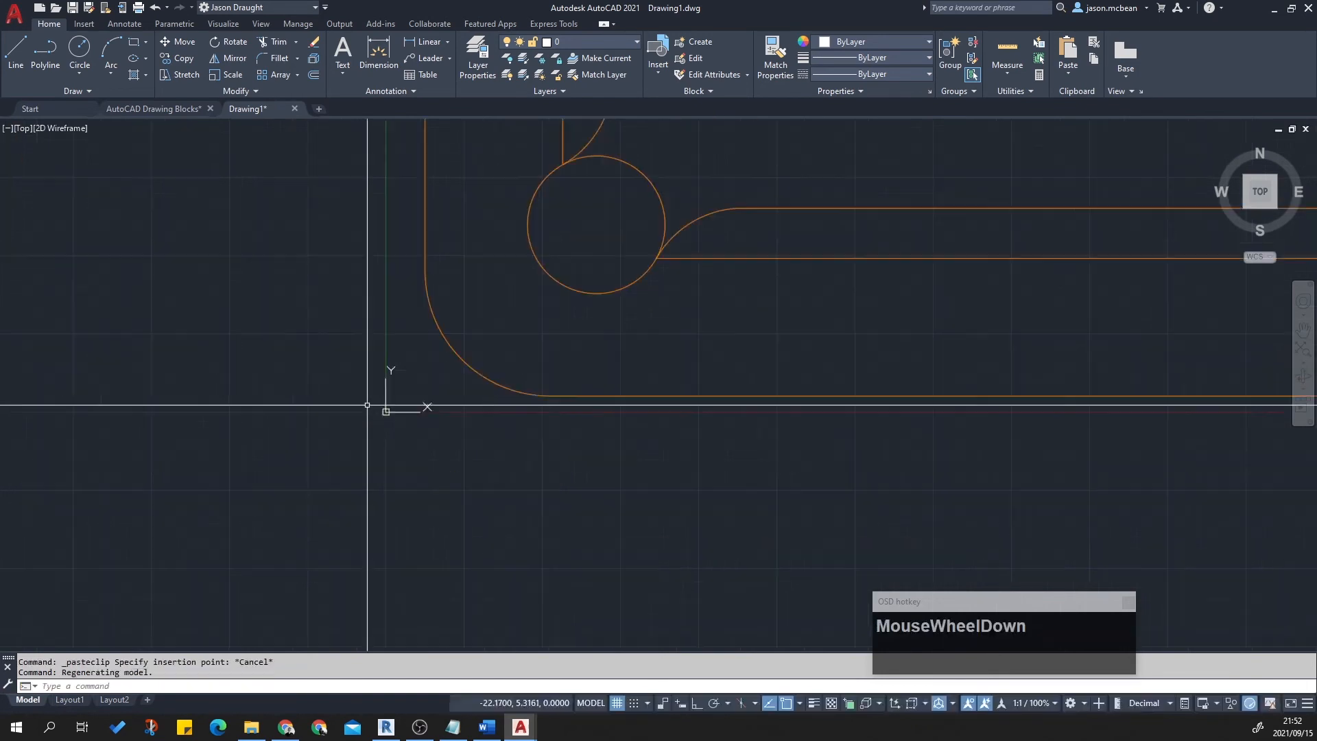
{"action": "scroll", "coordinate": [529, 384], "scroll_direction": "down", "scroll_amount": 3}
{"action": "key", "text": "Escape"}
{"action": "left_click", "coordinate": [597, 267]}
{"action": "left_click", "coordinate": [609, 286]}
{"action": "key", "text": "Delete"}
{"action": "key", "text": "ctrl+z"}
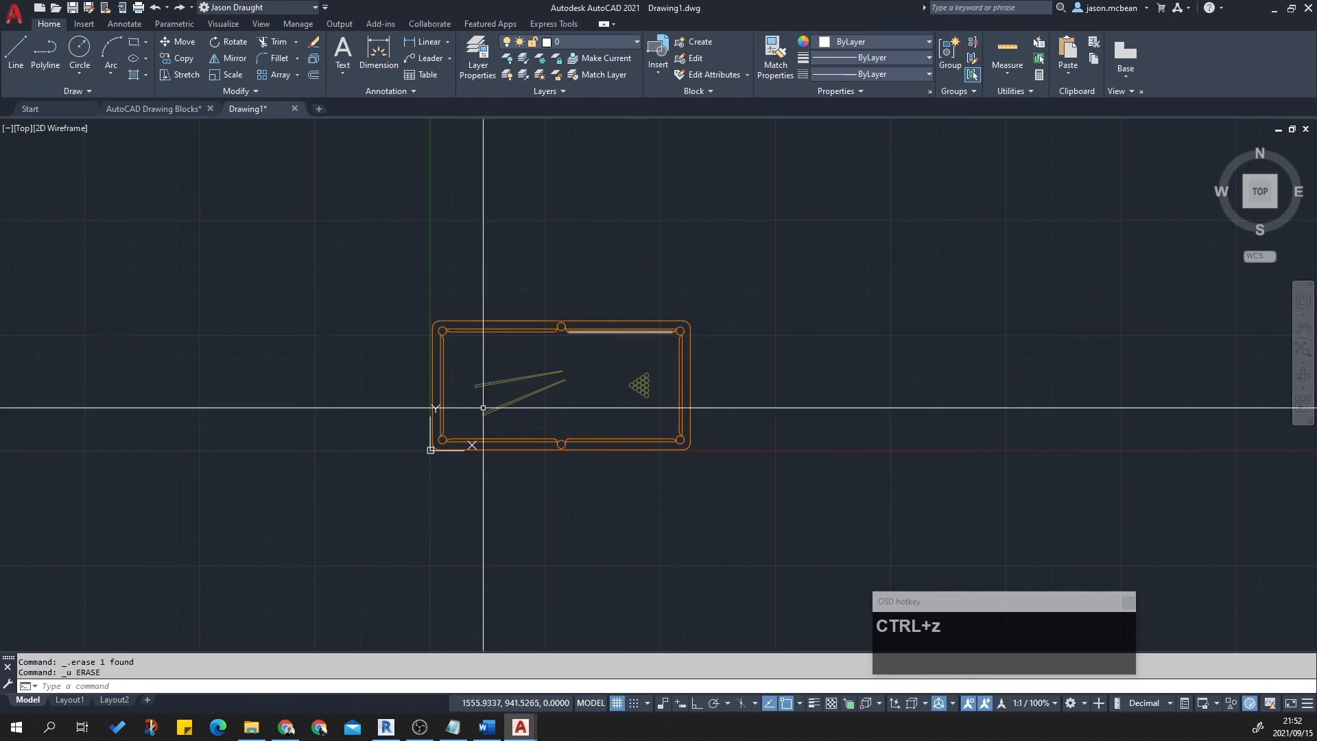
{"action": "left_click", "coordinate": [306, 270]}
{"action": "left_click", "coordinate": [899, 526]}
{"action": "scroll", "coordinate": [670, 471], "scroll_direction": "up", "scroll_amount": 5}
{"action": "type", "text": "m"}
{"action": "key", "text": "Return"}
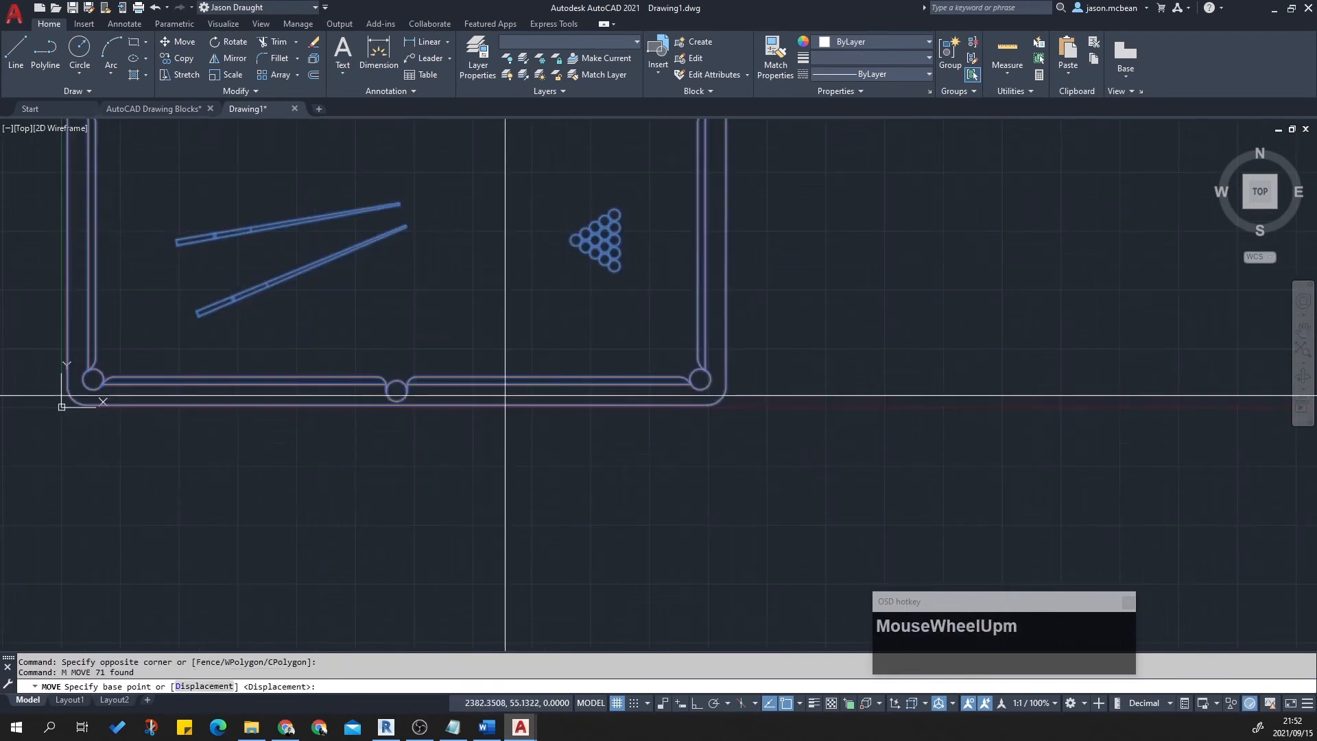
{"action": "scroll", "coordinate": [608, 382], "scroll_direction": "down", "scroll_amount": 5}
{"action": "scroll", "coordinate": [531, 382], "scroll_direction": "up", "scroll_amount": 4}
{"action": "right_click", "coordinate": [589, 406], "text": "shift"}
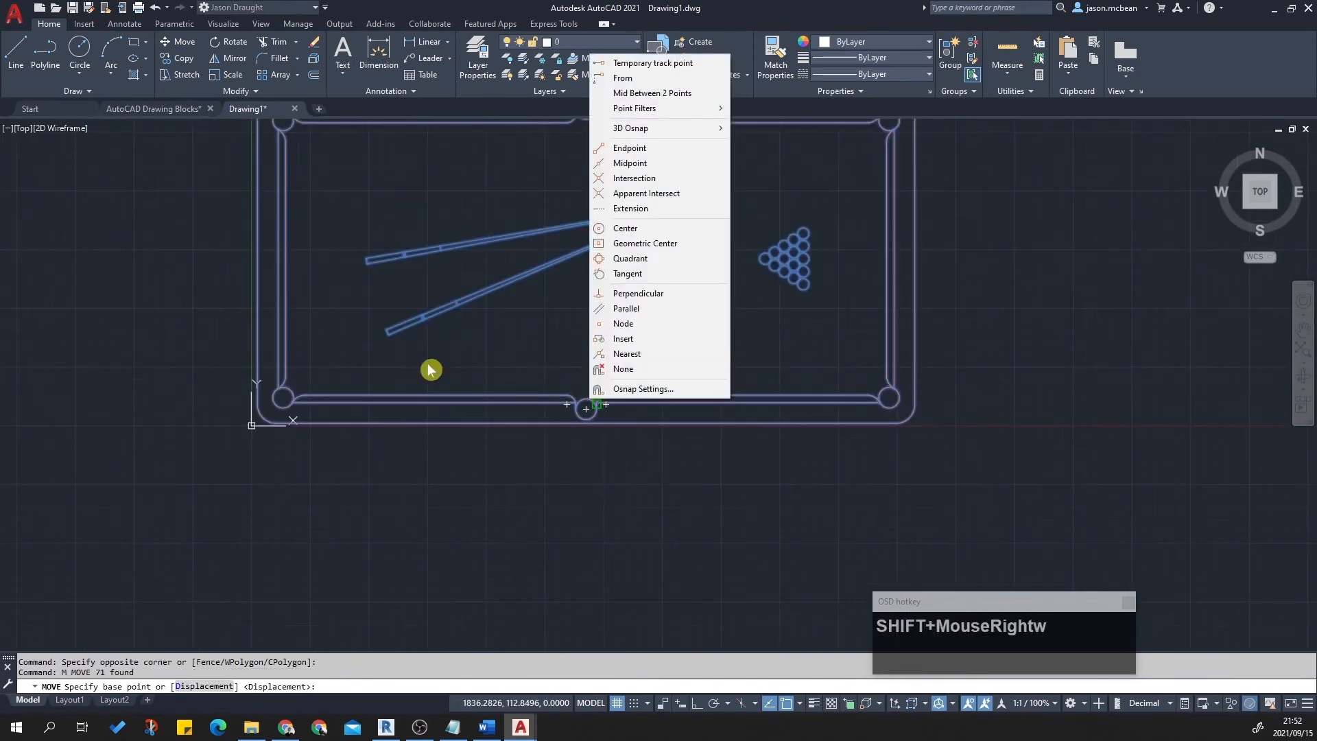
{"action": "left_click", "coordinate": [647, 164]}
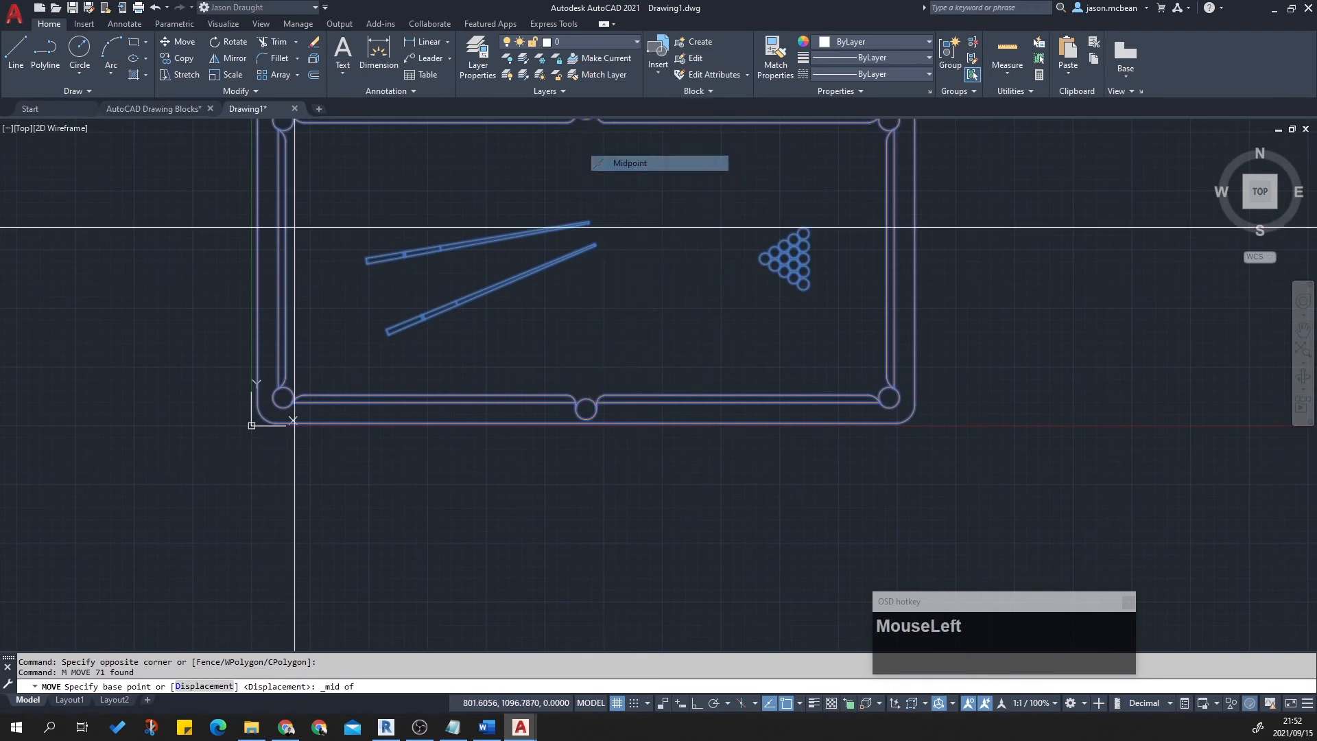
{"action": "left_click", "coordinate": [257, 259]}
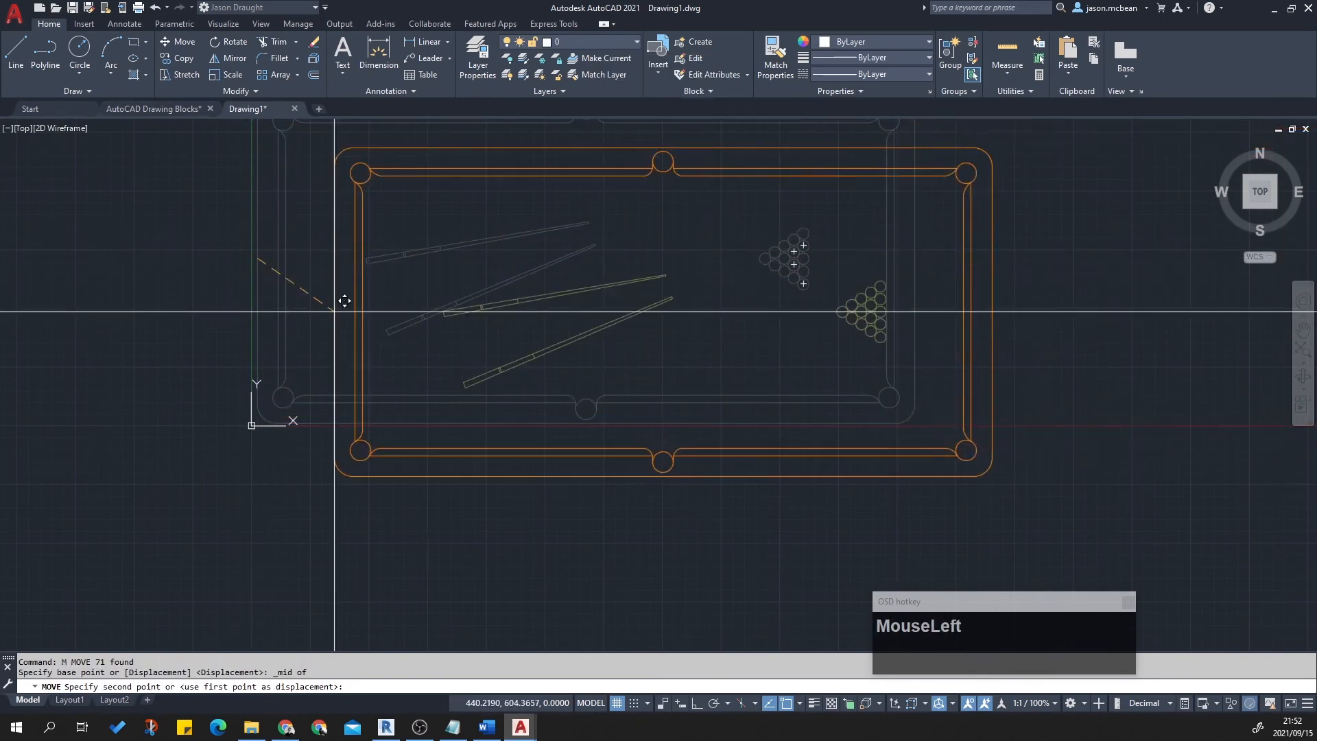
{"action": "right_click", "coordinate": [392, 287], "text": "shift"}
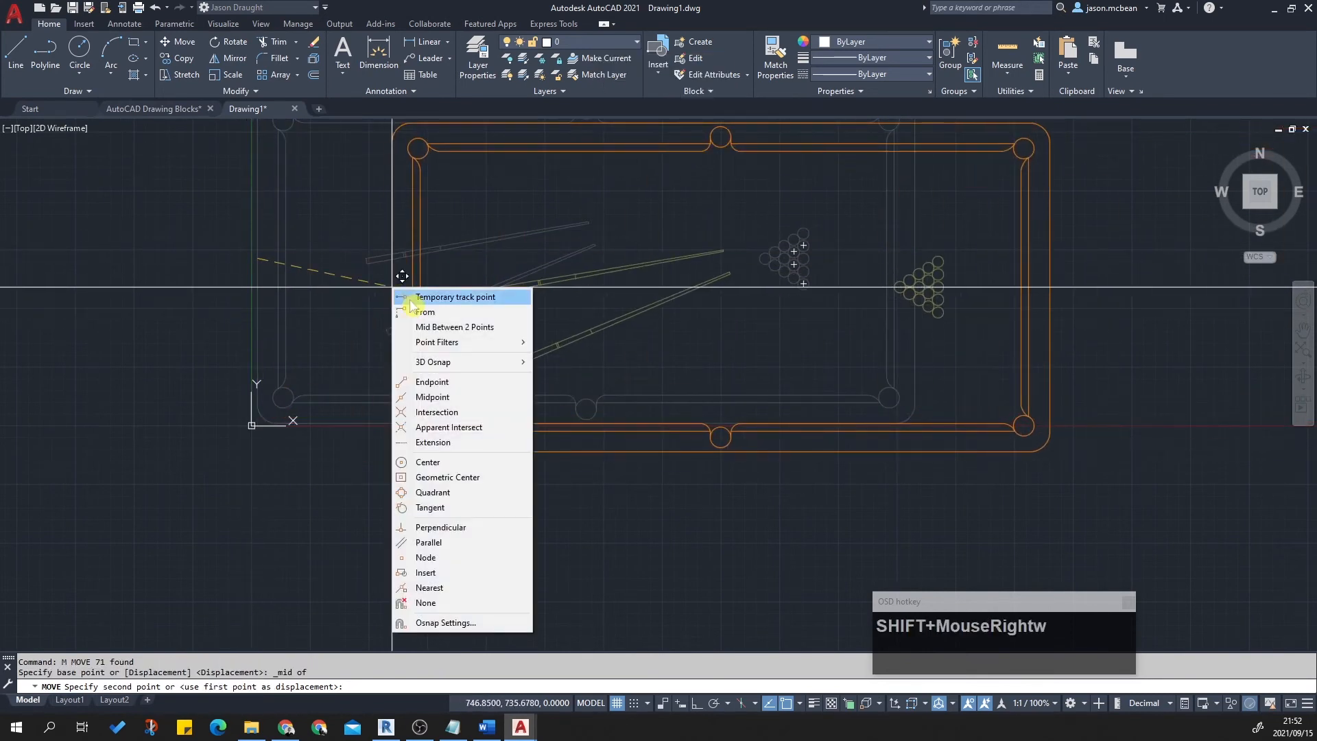
{"action": "left_click", "coordinate": [437, 327]}
{"action": "key", "text": "Escape"}
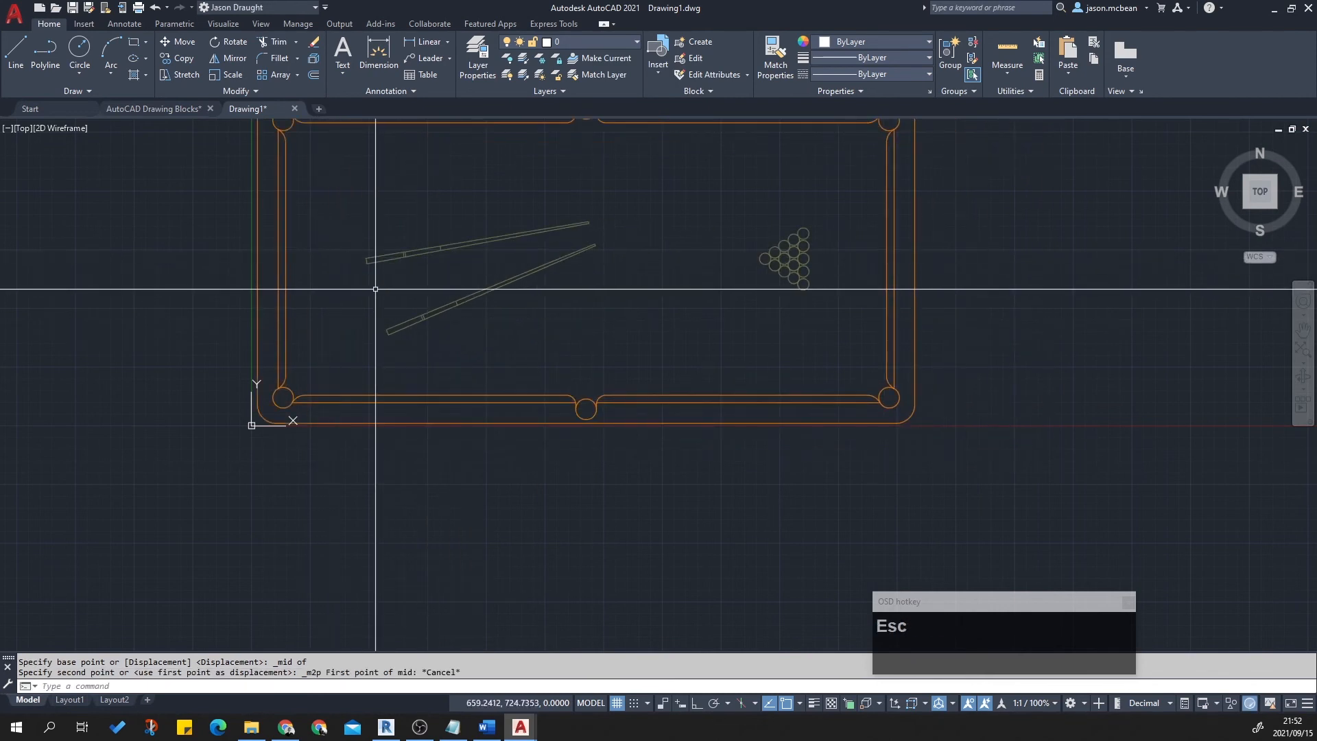
Move the whole pool table from the midpoint between its two short sides to the origin 0,0,0.
{"action": "scroll", "coordinate": [466, 332], "scroll_direction": "down", "scroll_amount": 6}
{"action": "type", "text": "m"}
{"action": "left_click", "coordinate": [370, 251]}
{"action": "left_click", "coordinate": [641, 403]}
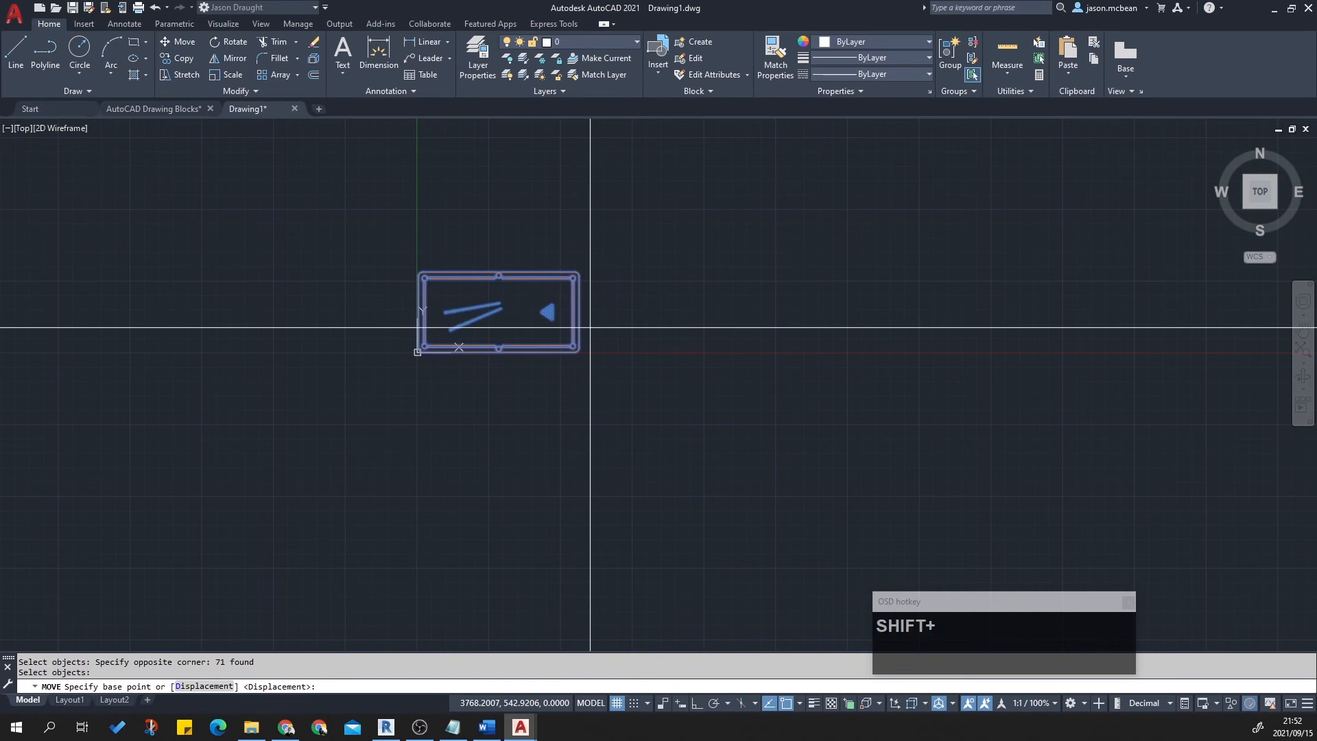
{"action": "right_click", "coordinate": [590, 328], "text": "shift"}
{"action": "left_click", "coordinate": [636, 368]}
{"action": "left_click", "coordinate": [582, 293]}
{"action": "scroll", "coordinate": [427, 322], "scroll_direction": "up", "scroll_amount": 6}
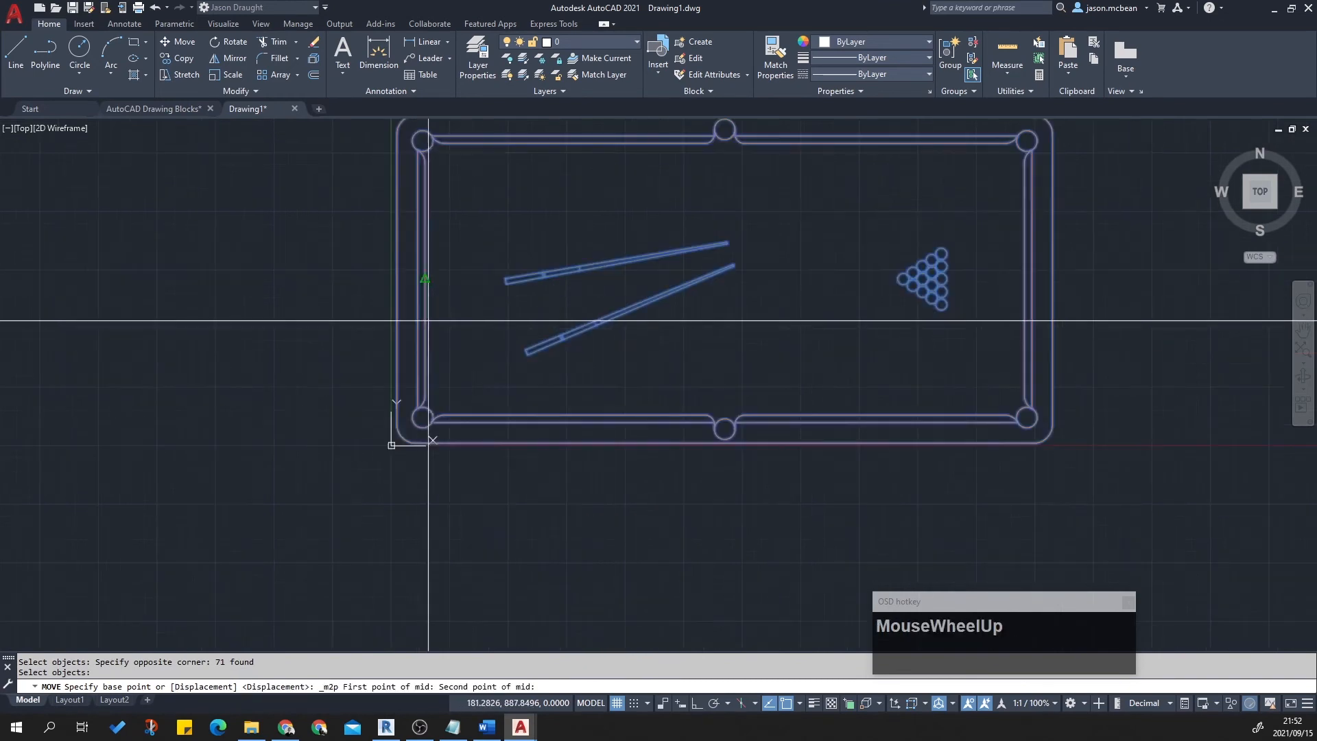
{"action": "left_click", "coordinate": [391, 295]}
{"action": "type", "text": "0,0,0"}
{"action": "key", "text": "Return"}
{"action": "key", "text": "Escape"}
Assign all of the pool table's objects, including the cues and balls, to layer 0.
{"action": "scroll", "coordinate": [470, 402], "scroll_direction": "down", "scroll_amount": 4}
{"action": "scroll", "coordinate": [538, 426], "scroll_direction": "up", "scroll_amount": 4}
{"action": "scroll", "coordinate": [617, 332], "scroll_direction": "down", "scroll_amount": 6}
{"action": "left_click", "coordinate": [358, 269]}
{"action": "left_click", "coordinate": [849, 550]}
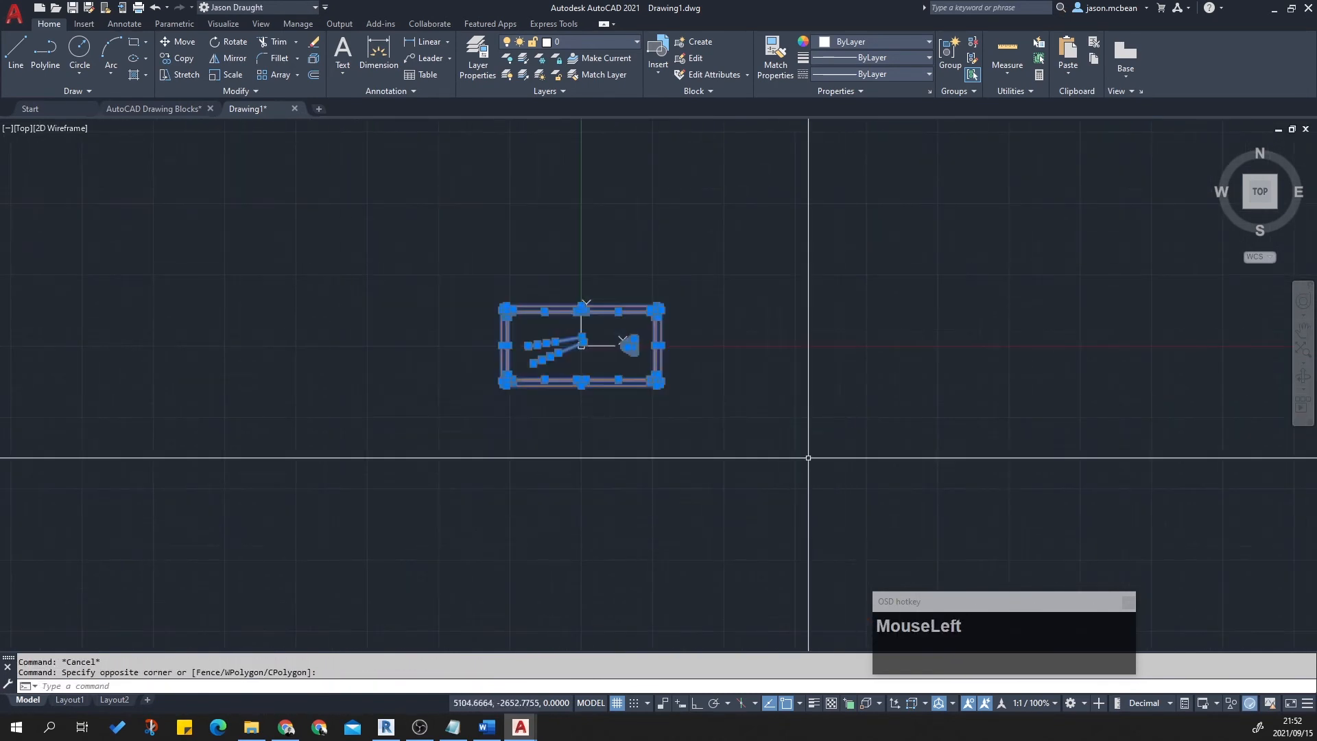
{"action": "left_click", "coordinate": [606, 48]}
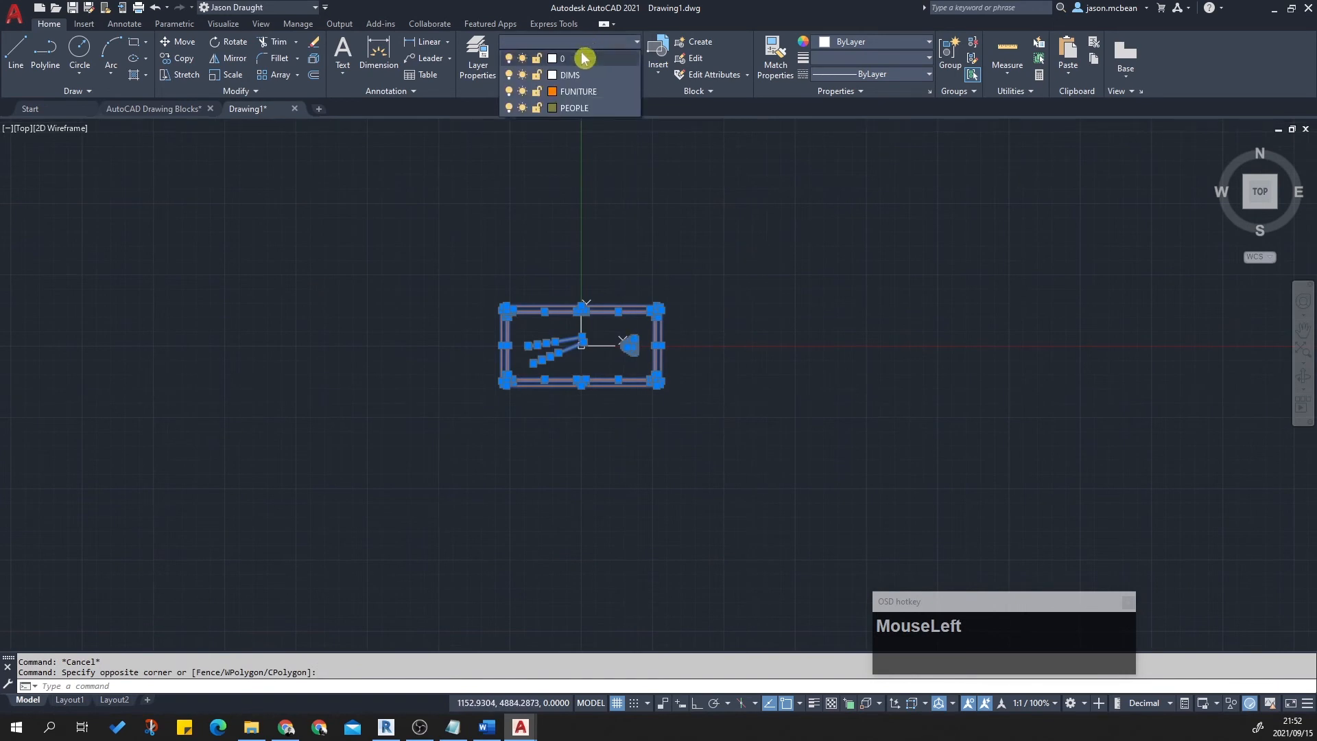
{"action": "left_click", "coordinate": [586, 57]}
{"action": "scroll", "coordinate": [727, 323], "scroll_direction": "up", "scroll_amount": 6}
{"action": "key", "text": "Escape"}
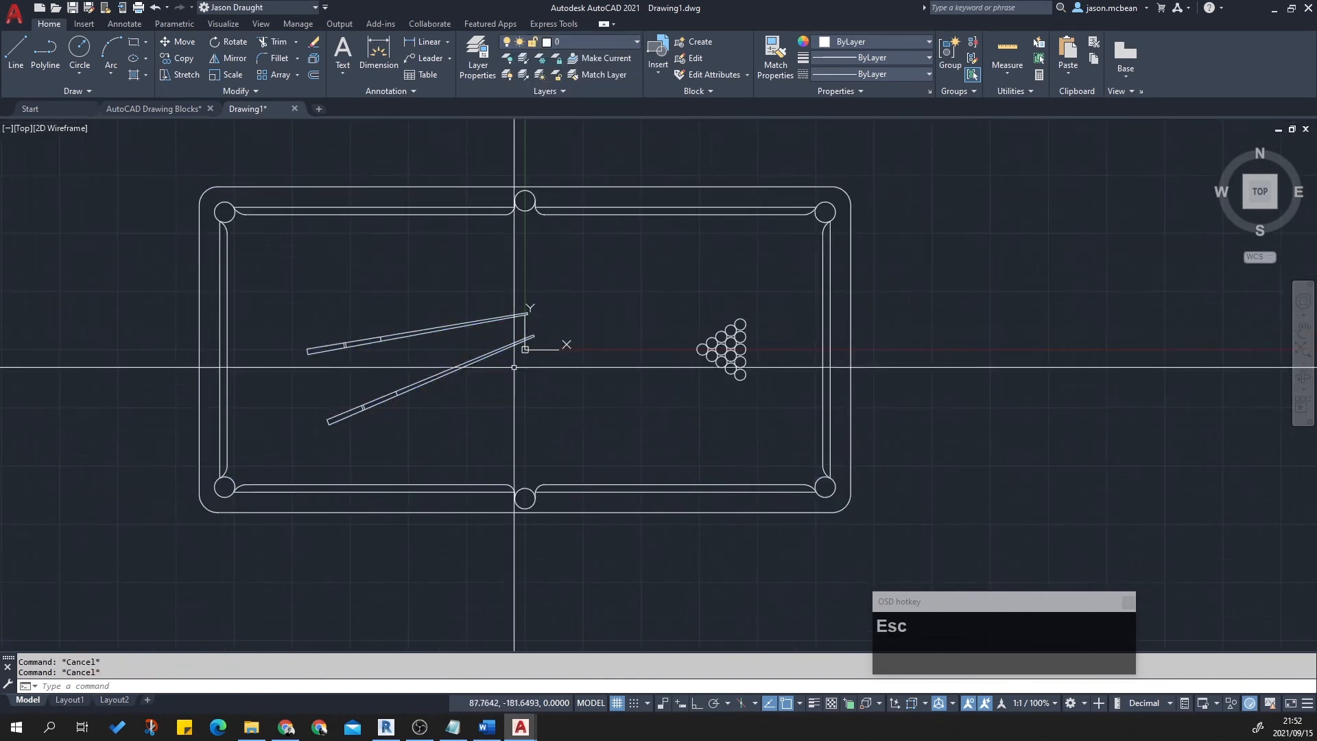
{"action": "scroll", "coordinate": [714, 384], "scroll_direction": "down", "scroll_amount": 4}
{"action": "middle_click_drag", "start_coordinate": [658, 315], "coordinate": [643, 331]}
{"action": "middle_click_drag", "start_coordinate": [658, 405], "coordinate": [698, 420]}
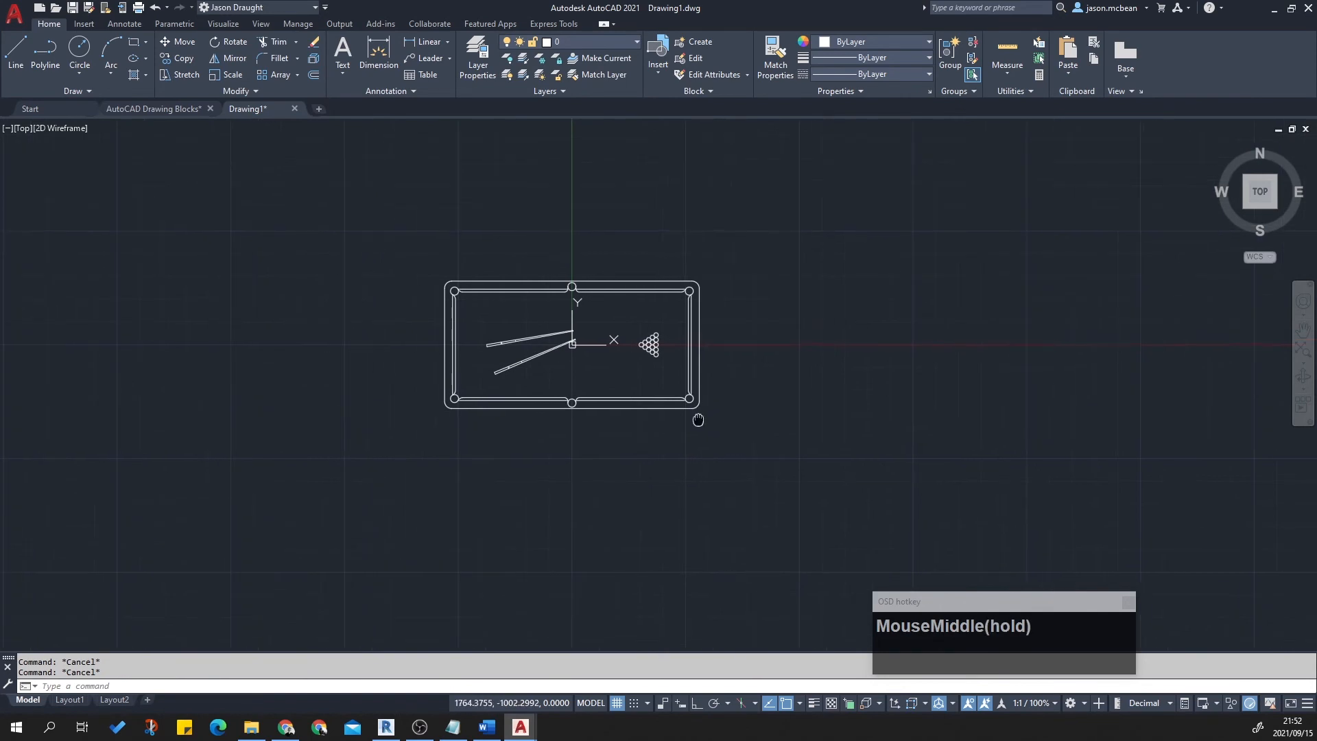
Return to the AutoCAD Drawing Blocks drawing and look through the gym equipment, game table and swimming pool blocks.
{"action": "left_click", "coordinate": [141, 108]}
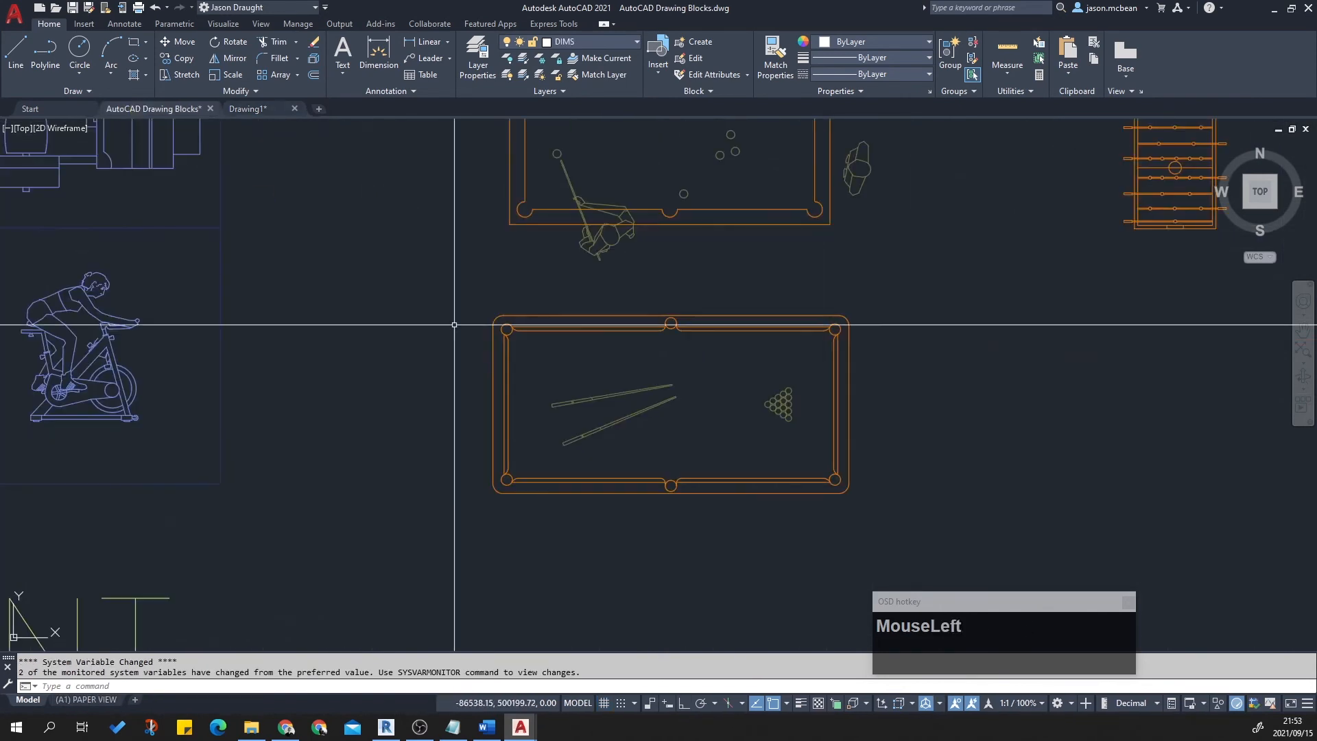
{"action": "scroll", "coordinate": [565, 323], "scroll_direction": "down", "scroll_amount": 4}
{"action": "middle_click_drag", "start_coordinate": [589, 302], "coordinate": [611, 390]}
{"action": "scroll", "coordinate": [426, 206], "scroll_direction": "up", "scroll_amount": 3}
{"action": "middle_click_drag", "start_coordinate": [426, 206], "coordinate": [485, 398]}
{"action": "scroll", "coordinate": [890, 254], "scroll_direction": "up", "scroll_amount": 3}
{"action": "scroll", "coordinate": [758, 352], "scroll_direction": "down", "scroll_amount": 4}
{"action": "scroll", "coordinate": [758, 353], "scroll_direction": "up", "scroll_amount": 3}
{"action": "scroll", "coordinate": [899, 359], "scroll_direction": "down", "scroll_amount": 3}
{"action": "middle_click_drag", "start_coordinate": [944, 369], "coordinate": [890, 397]}
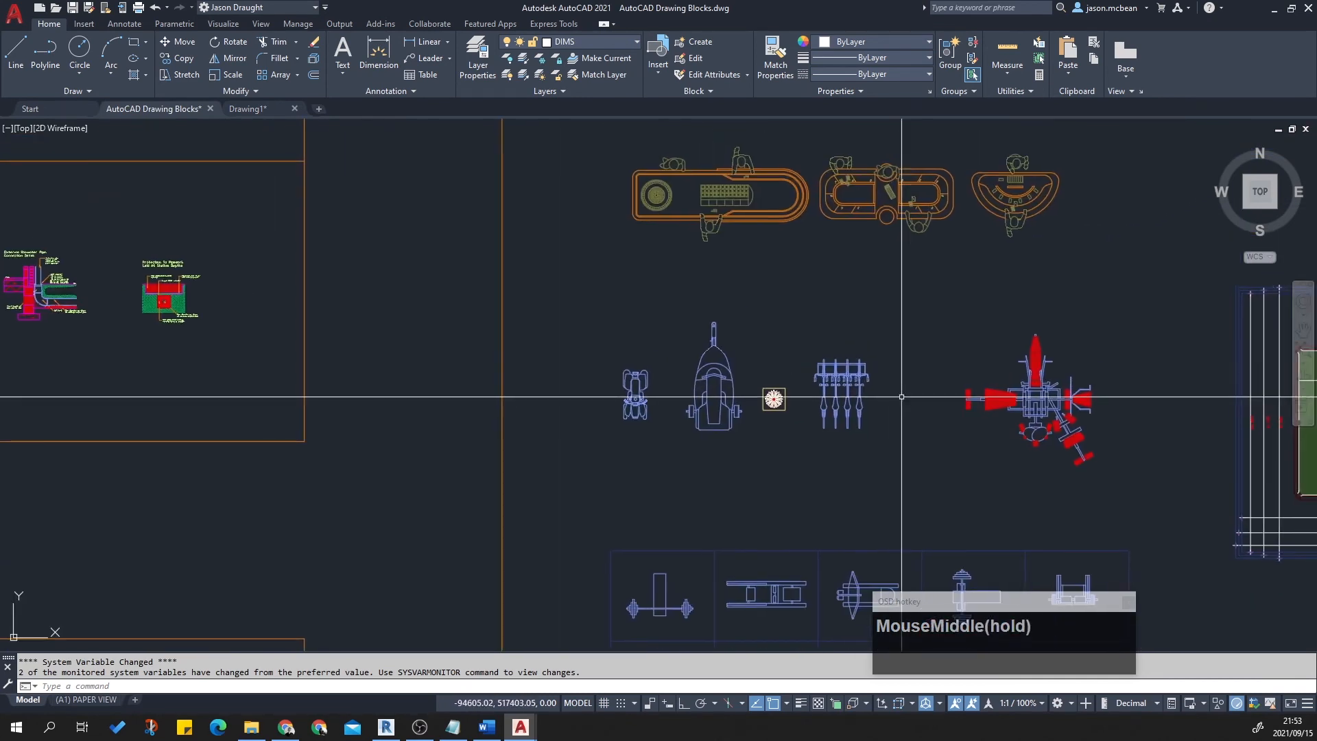
{"action": "mouse_move", "coordinate": [997, 358]}
{"action": "middle_mouse_down"}
{"action": "mouse_move", "coordinate": [906, 367]}
{"action": "mouse_move", "coordinate": [603, 285]}
{"action": "middle_mouse_up"}
{"action": "scroll", "coordinate": [611, 318], "scroll_direction": "down", "scroll_amount": 3}
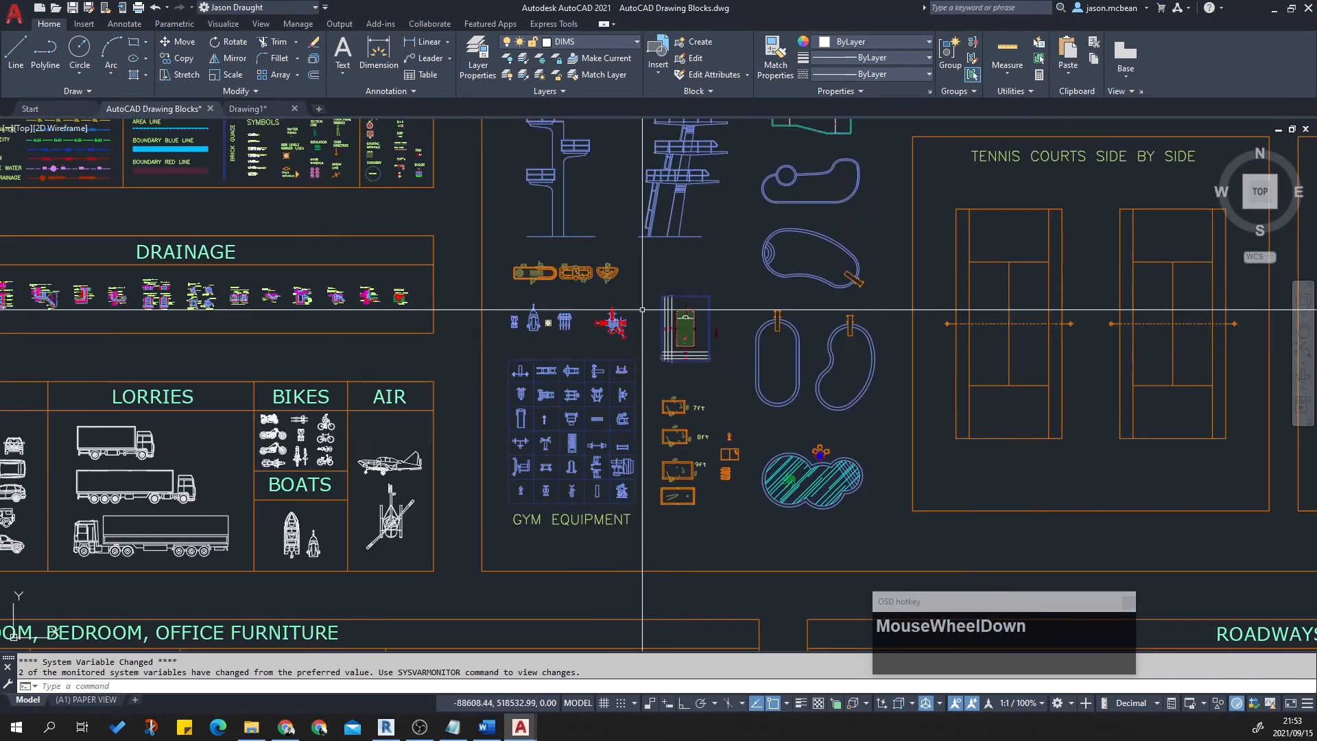
{"action": "scroll", "coordinate": [717, 364], "scroll_direction": "up", "scroll_amount": 3}
{"action": "scroll", "coordinate": [755, 302], "scroll_direction": "down", "scroll_amount": 6}
Look through the motorcycle and bicycle blocks in the Bikes section.
{"action": "middle_click_drag", "start_coordinate": [755, 303], "coordinate": [1228, 312]}
{"action": "middle_click_drag", "start_coordinate": [798, 424], "coordinate": [858, 423]}
{"action": "scroll", "coordinate": [857, 423], "scroll_direction": "up", "scroll_amount": 8}
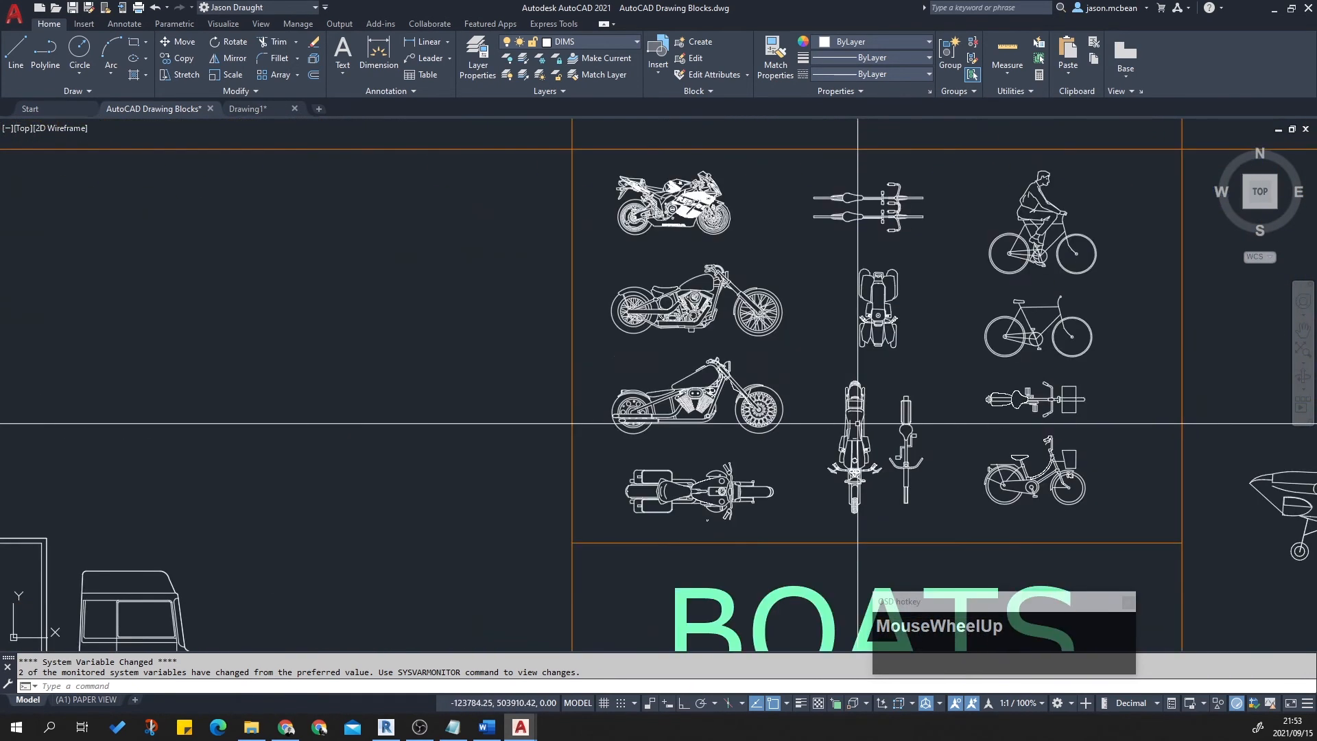
{"action": "middle_click_drag", "start_coordinate": [977, 431], "coordinate": [812, 408]}
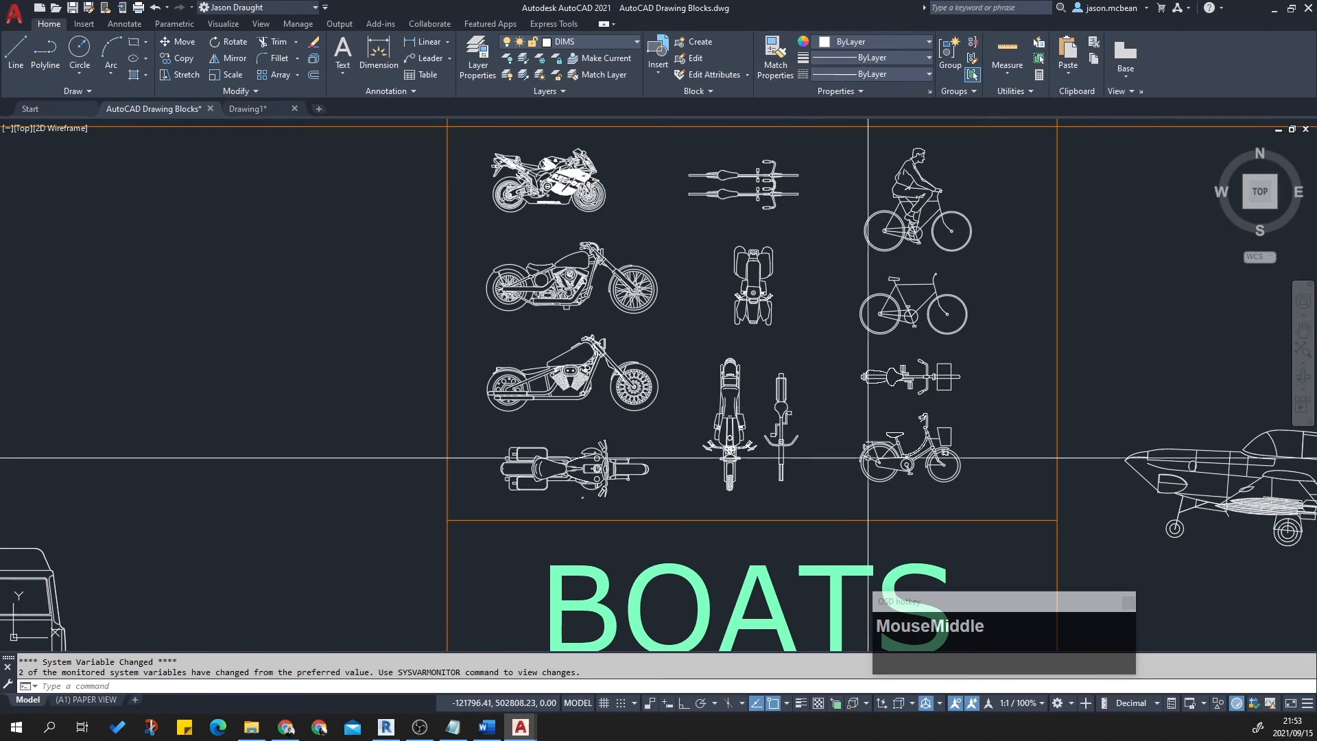
{"action": "scroll", "coordinate": [670, 304], "scroll_direction": "down", "scroll_amount": 3}
{"action": "scroll", "coordinate": [617, 254], "scroll_direction": "up", "scroll_amount": 5}
{"action": "middle_click_drag", "start_coordinate": [618, 425], "coordinate": [350, 201]}
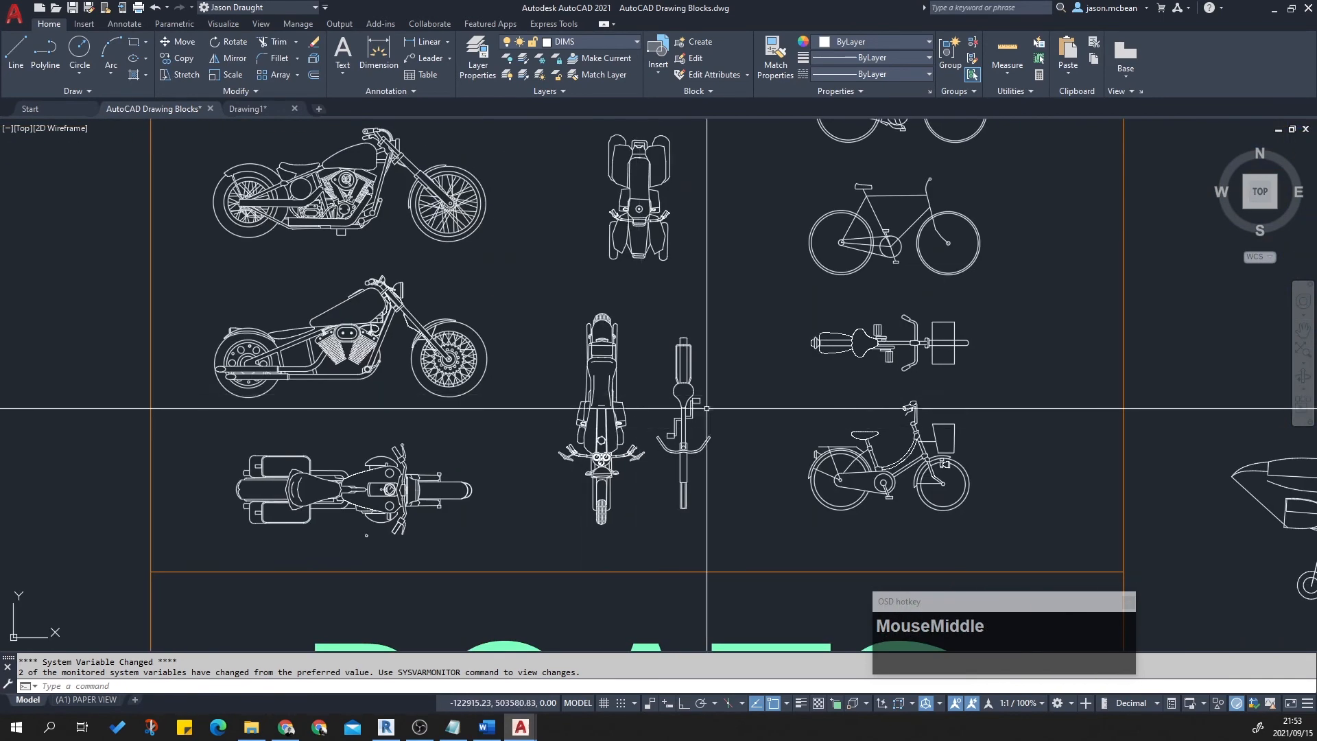
Look through the neighbouring blocks and examine the multi-station gym machine with the red hatched pads.
{"action": "scroll", "coordinate": [642, 431], "scroll_direction": "down", "scroll_amount": 6}
{"action": "middle_click_drag", "start_coordinate": [971, 379], "coordinate": [558, 304]}
{"action": "scroll", "coordinate": [651, 315], "scroll_direction": "down", "scroll_amount": 3}
{"action": "scroll", "coordinate": [676, 362], "scroll_direction": "up", "scroll_amount": 3}
{"action": "middle_click_drag", "start_coordinate": [722, 322], "coordinate": [729, 538]}
{"action": "middle_click_drag", "start_coordinate": [742, 282], "coordinate": [770, 370]}
{"action": "scroll", "coordinate": [609, 206], "scroll_direction": "up", "scroll_amount": 5}
{"action": "scroll", "coordinate": [609, 206], "scroll_direction": "down", "scroll_amount": 3}
{"action": "scroll", "coordinate": [686, 302], "scroll_direction": "up", "scroll_amount": 5}
{"action": "middle_click_drag", "start_coordinate": [688, 295], "coordinate": [672, 292]}
{"action": "scroll", "coordinate": [672, 292], "scroll_direction": "down", "scroll_amount": 3}
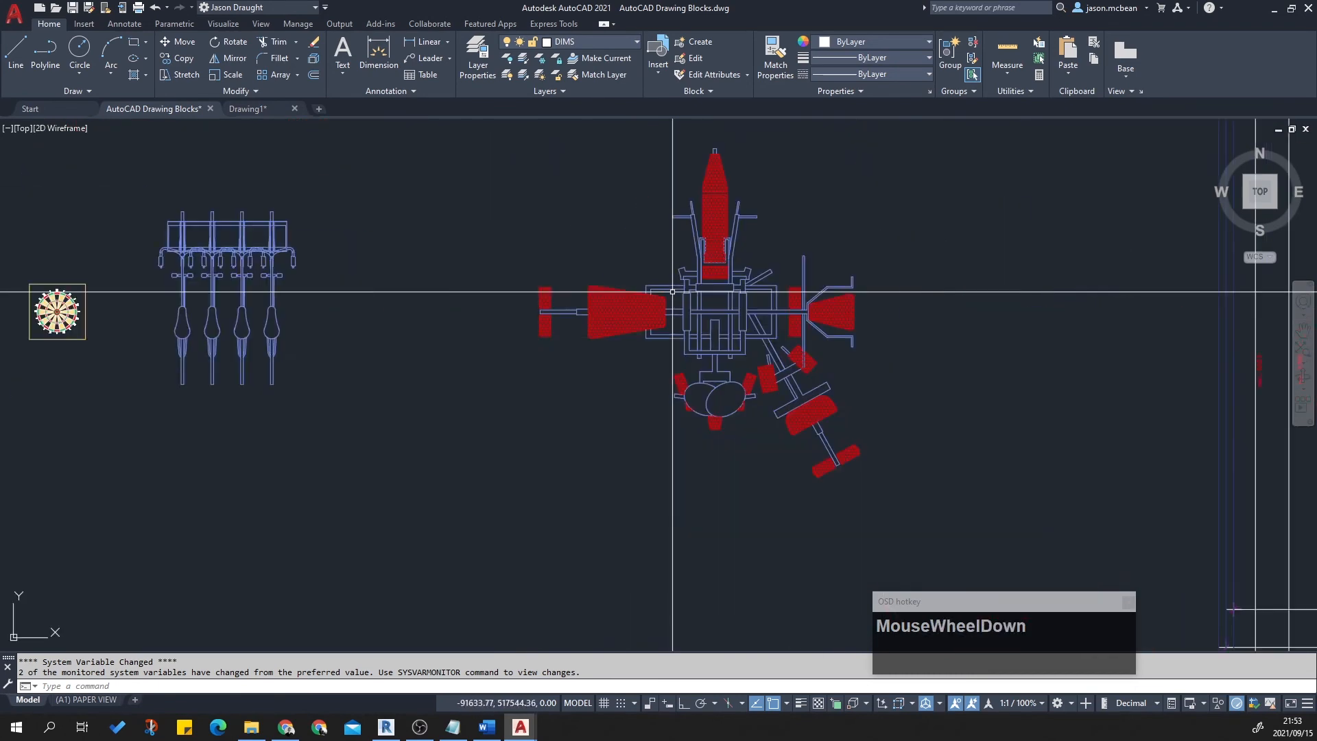
{"action": "scroll", "coordinate": [567, 219], "scroll_direction": "down", "scroll_amount": 2}
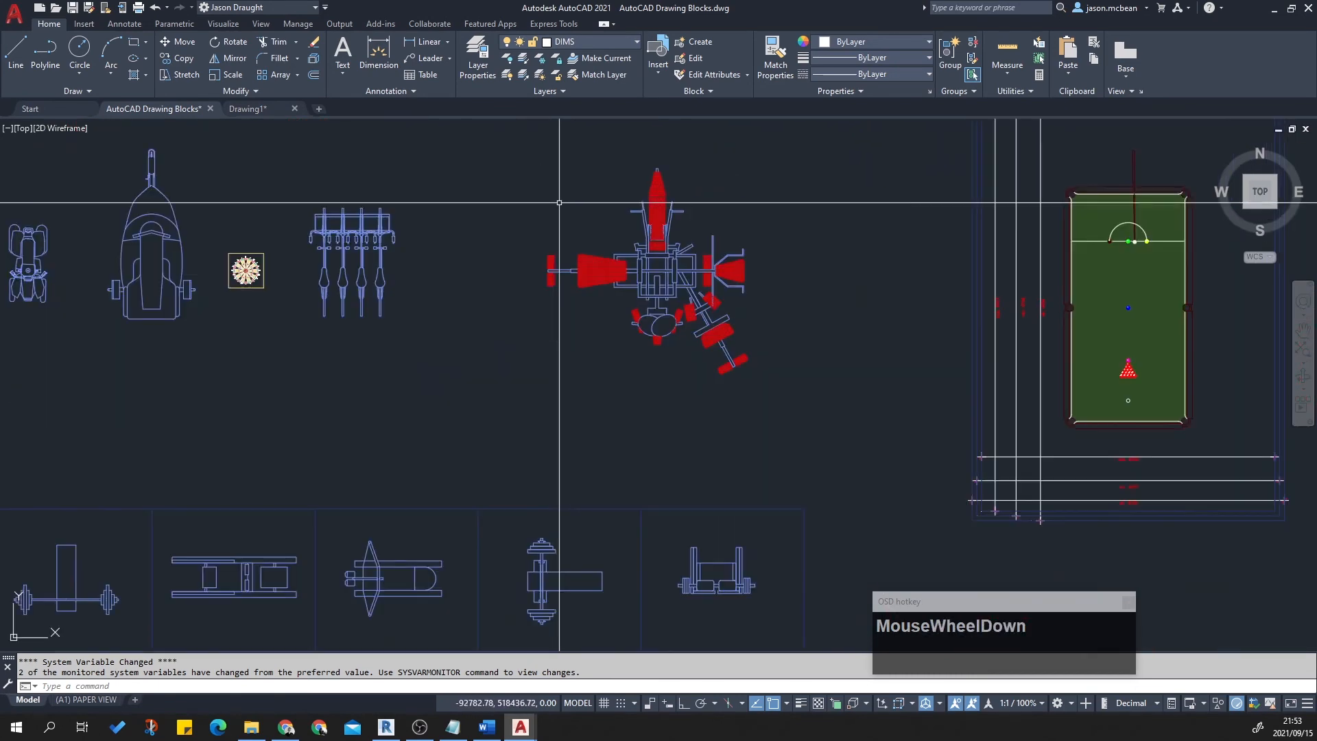
Copy the multi-station gym machine from the blocks drawing and paste it into a new blank drawing.
{"action": "left_click", "coordinate": [482, 169]}
{"action": "left_click", "coordinate": [836, 409]}
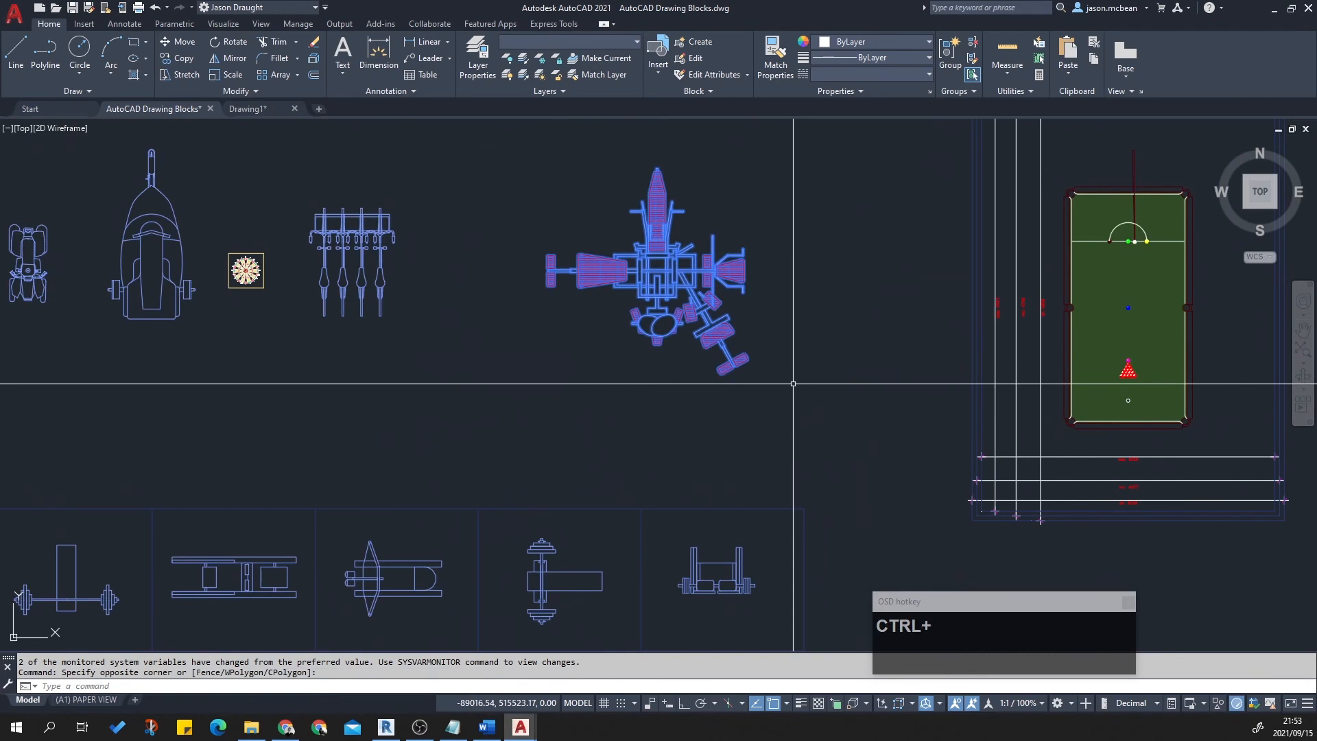
{"action": "left_click", "coordinate": [318, 108]}
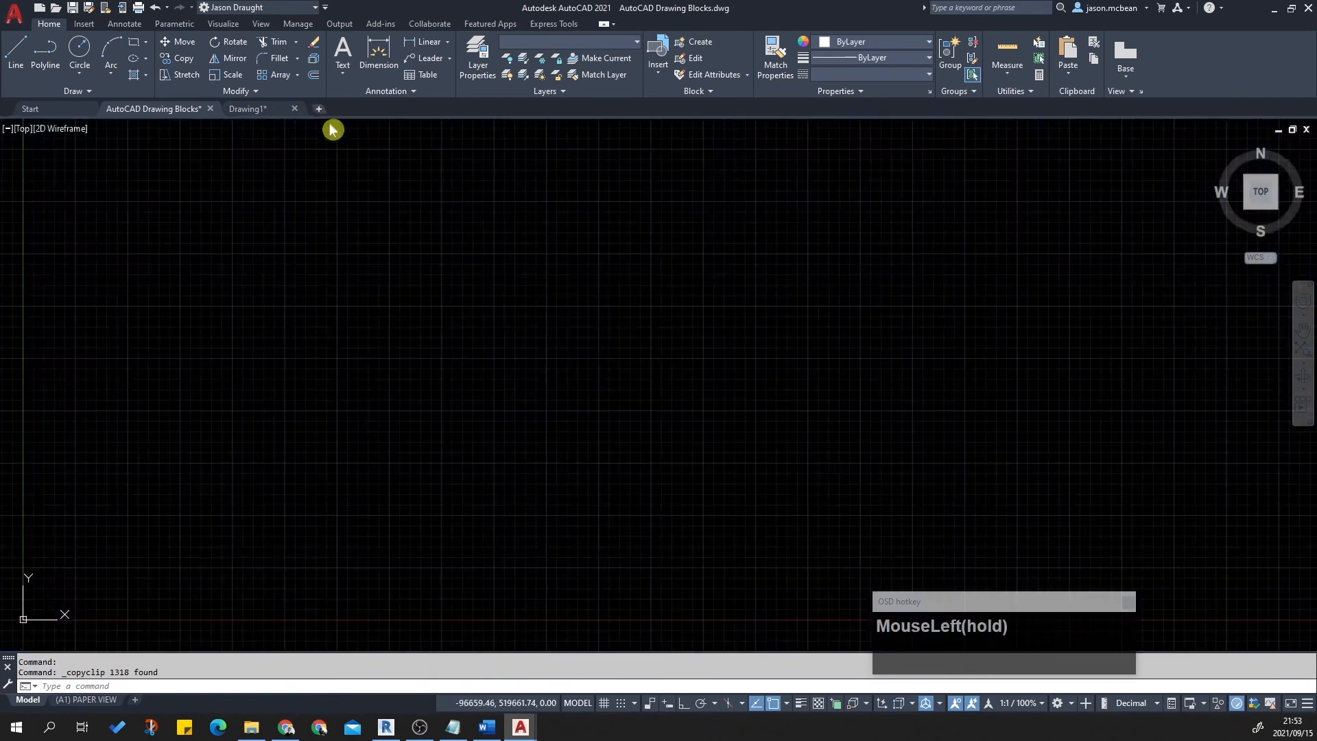
{"action": "key", "text": "ctrl+v"}
{"action": "scroll", "coordinate": [476, 405], "scroll_direction": "down", "scroll_amount": 3}
{"action": "left_click", "coordinate": [478, 417]}
{"action": "middle_click", "coordinate": [568, 418]}
{"action": "middle_click", "coordinate": [568, 418]}
{"action": "scroll", "coordinate": [679, 374], "scroll_direction": "down", "scroll_amount": 3}
Move the whole gym machine from the midpoint of its central crossbar's upper edge to the origin 0,0,0.
{"action": "left_click", "coordinate": [472, 253]}
{"action": "left_click", "coordinate": [722, 413]}
{"action": "scroll", "coordinate": [658, 397], "scroll_direction": "up", "scroll_amount": 12}
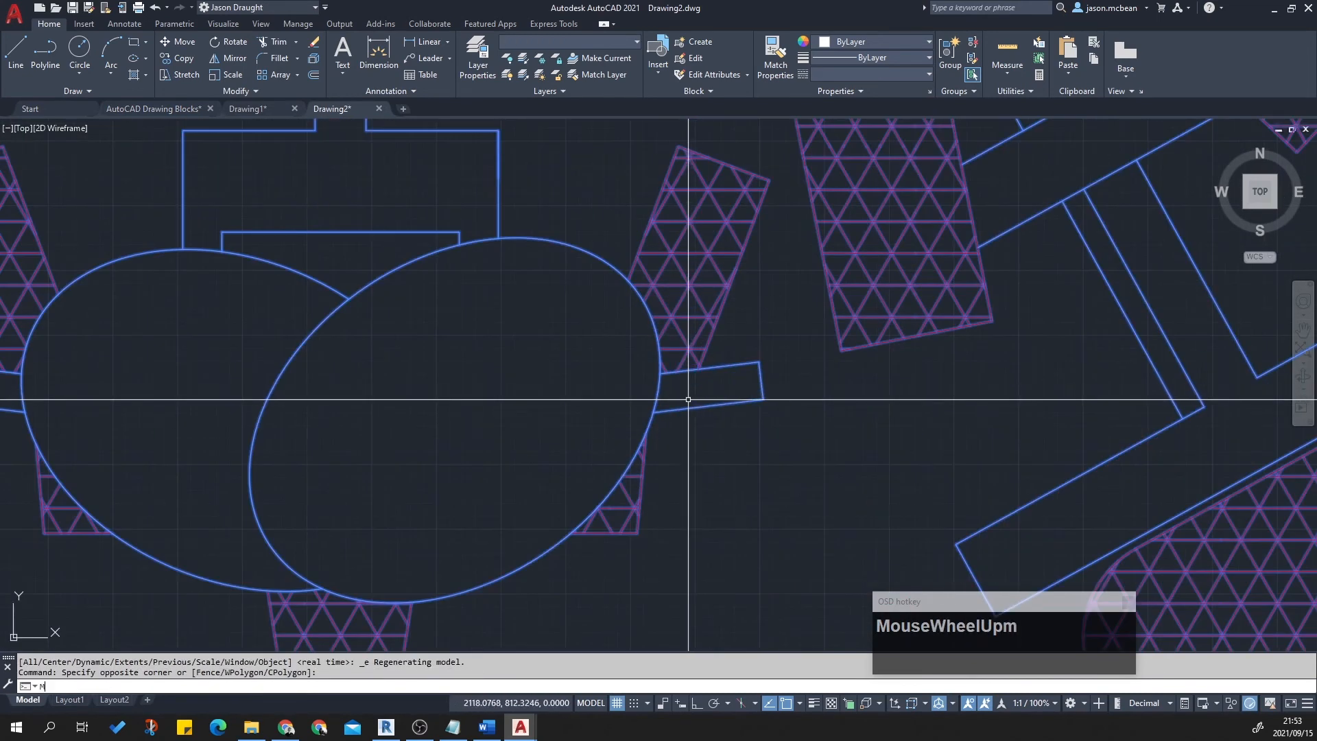
{"action": "scroll", "coordinate": [640, 341], "scroll_direction": "down", "scroll_amount": 4}
{"action": "type", "text": "m"}
{"action": "key", "text": "Return"}
{"action": "middle_click_drag", "start_coordinate": [596, 360], "coordinate": [642, 559]}
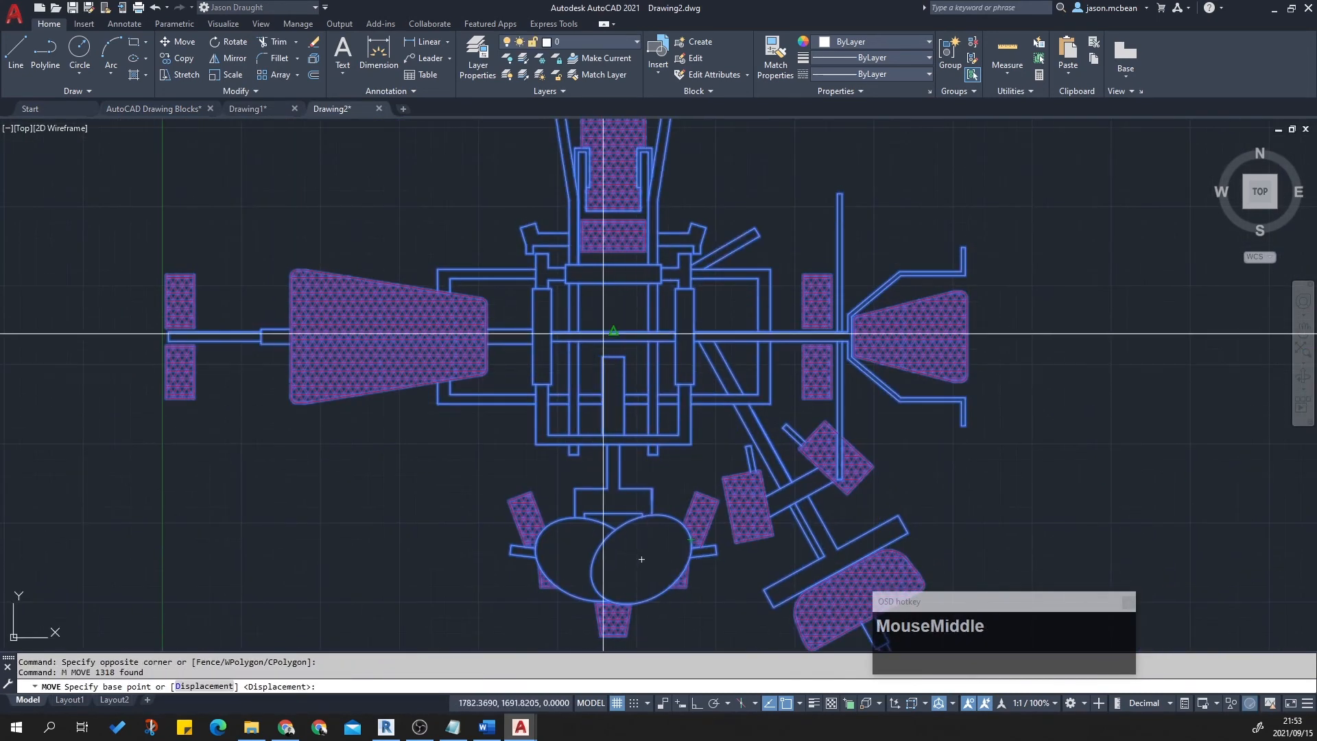
{"action": "scroll", "coordinate": [617, 322], "scroll_direction": "up", "scroll_amount": 8}
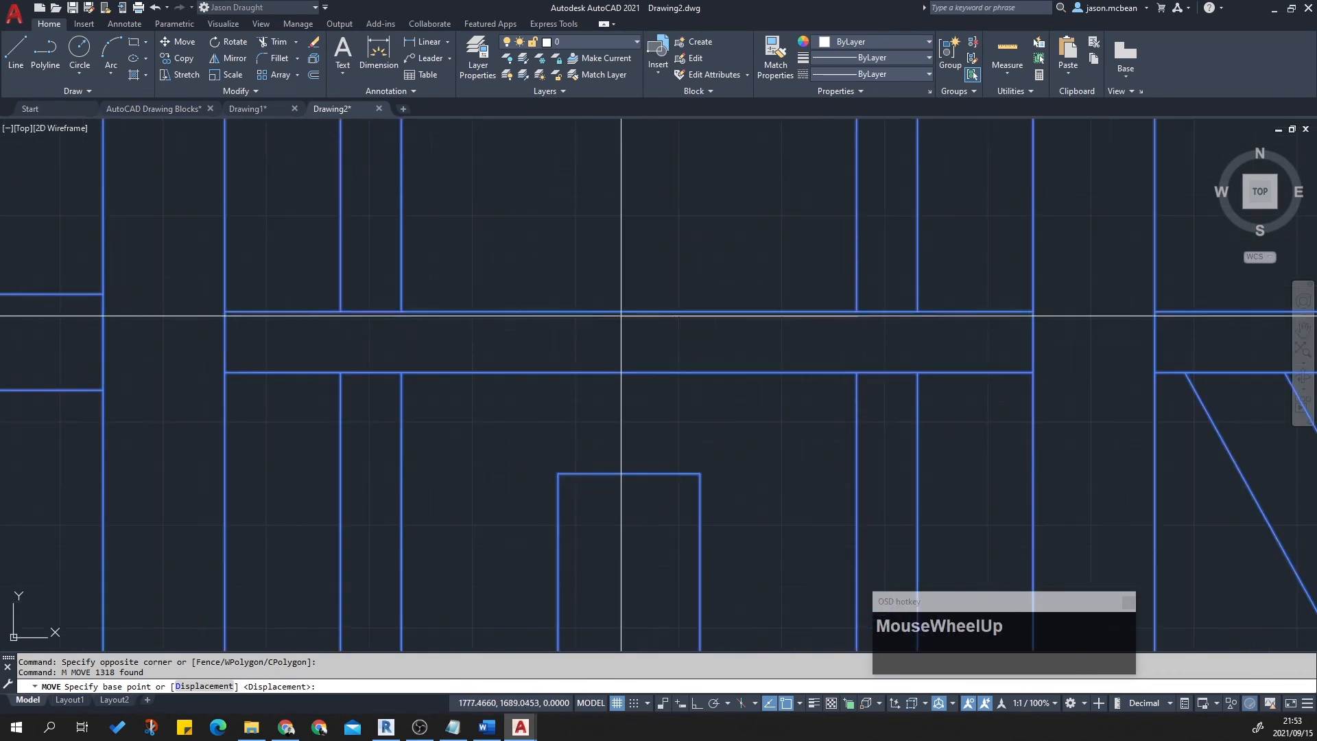
{"action": "left_click", "coordinate": [629, 311]}
{"action": "type", "text": "0,0,0"}
{"action": "scroll", "coordinate": [663, 259], "scroll_direction": "down", "scroll_amount": 5}
{"action": "key", "text": "Escape"}
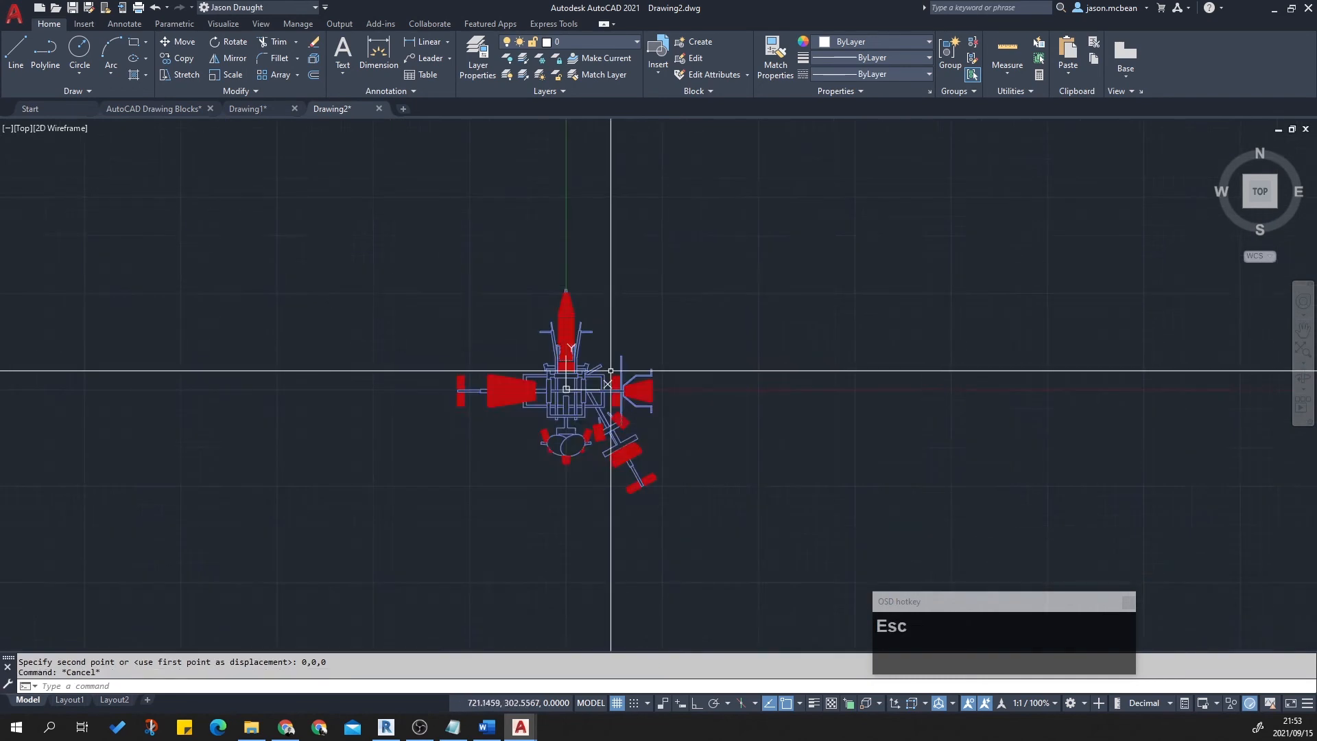
Erase a first group of red triangular hatch lines inside the tapered end of the gym machine's upper bench pad.
{"action": "scroll", "coordinate": [497, 255], "scroll_direction": "up", "scroll_amount": 3}
{"action": "left_click", "coordinate": [302, 190]}
{"action": "key", "text": "Escape"}
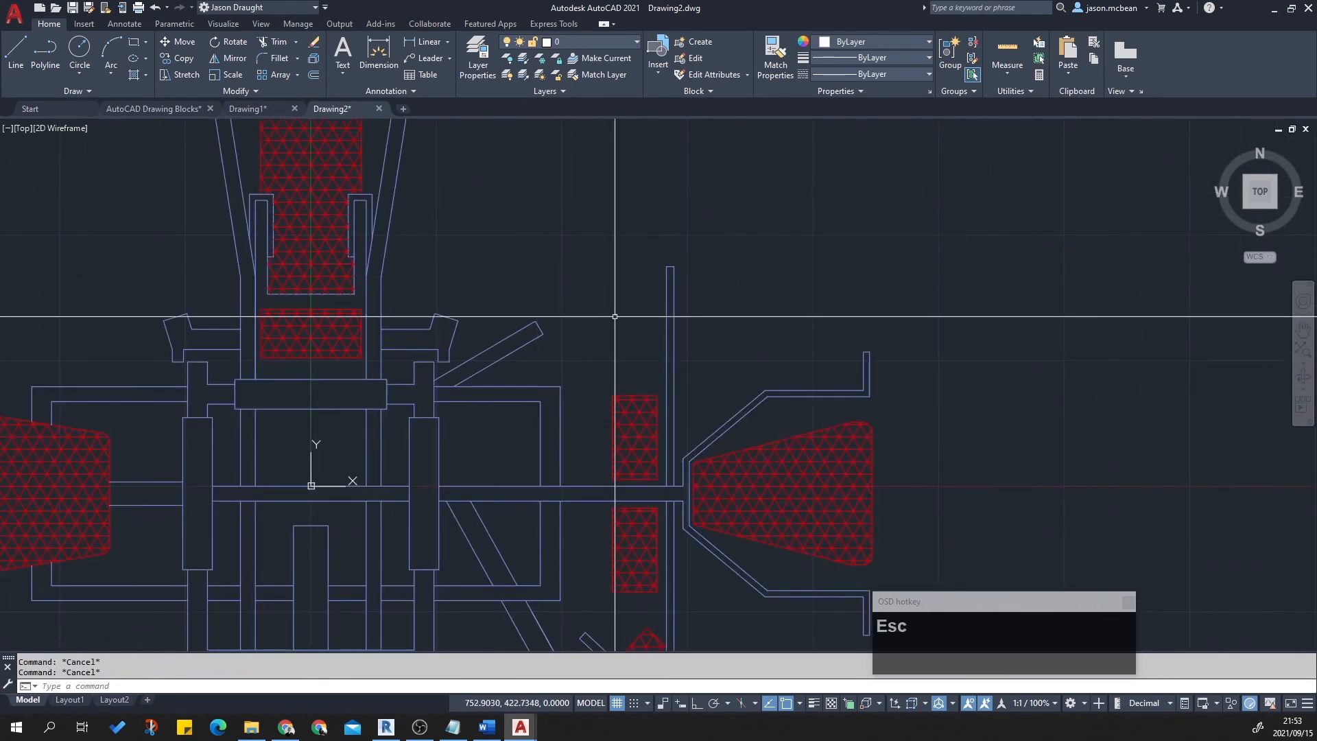
{"action": "middle_click_drag", "start_coordinate": [605, 287], "coordinate": [710, 508]}
{"action": "left_click", "coordinate": [439, 300]}
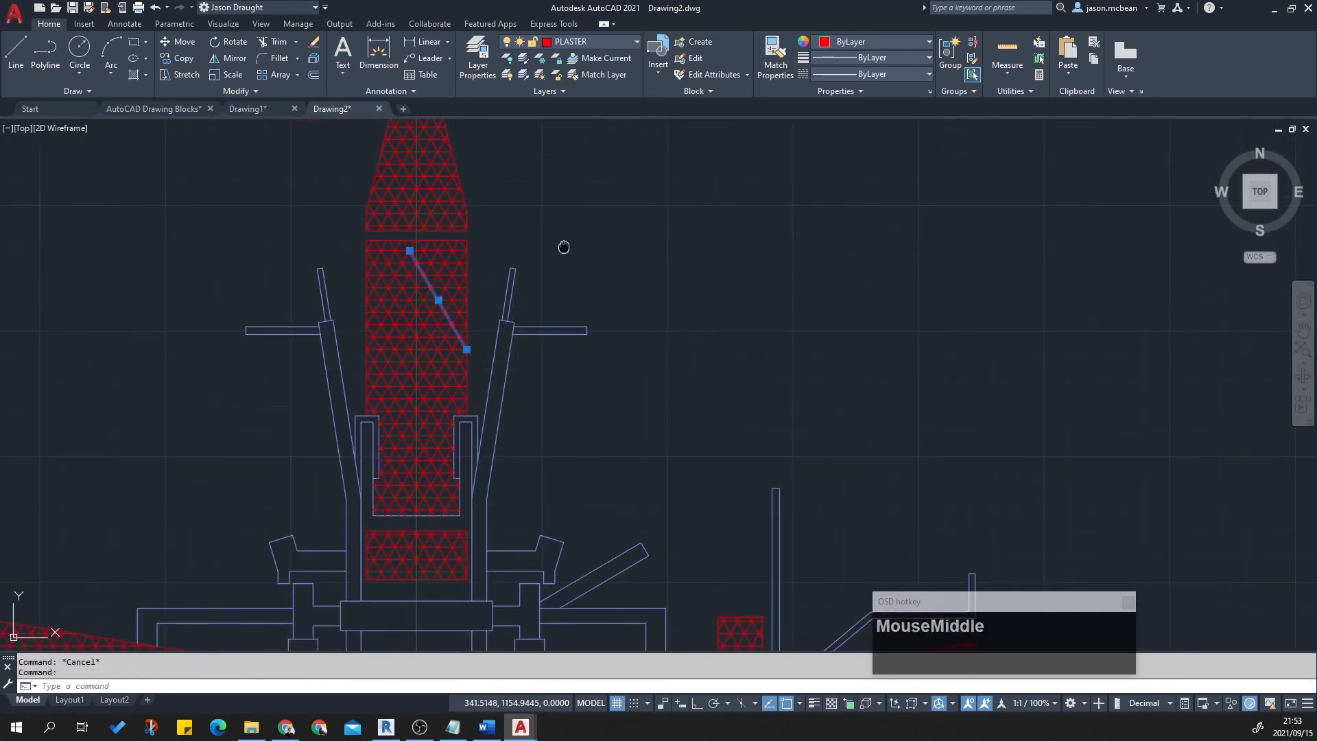
{"action": "middle_click_drag", "start_coordinate": [302, 133], "coordinate": [437, 245]}
{"action": "scroll", "coordinate": [497, 237], "scroll_direction": "up", "scroll_amount": 3}
{"action": "key", "text": "Escape"}
{"action": "scroll", "coordinate": [768, 309], "scroll_direction": "down", "scroll_amount": 2}
{"action": "scroll", "coordinate": [821, 436], "scroll_direction": "up", "scroll_amount": 2}
{"action": "left_click", "coordinate": [825, 448]}
{"action": "left_click", "coordinate": [696, 294]}
{"action": "key", "text": "Delete"}
Erase most of the remaining red hatch lines inside the tapered pad without removing its outline.
{"action": "scroll", "coordinate": [743, 391], "scroll_direction": "down", "scroll_amount": 3}
{"action": "left_click", "coordinate": [742, 391]}
{"action": "left_click", "coordinate": [672, 223]}
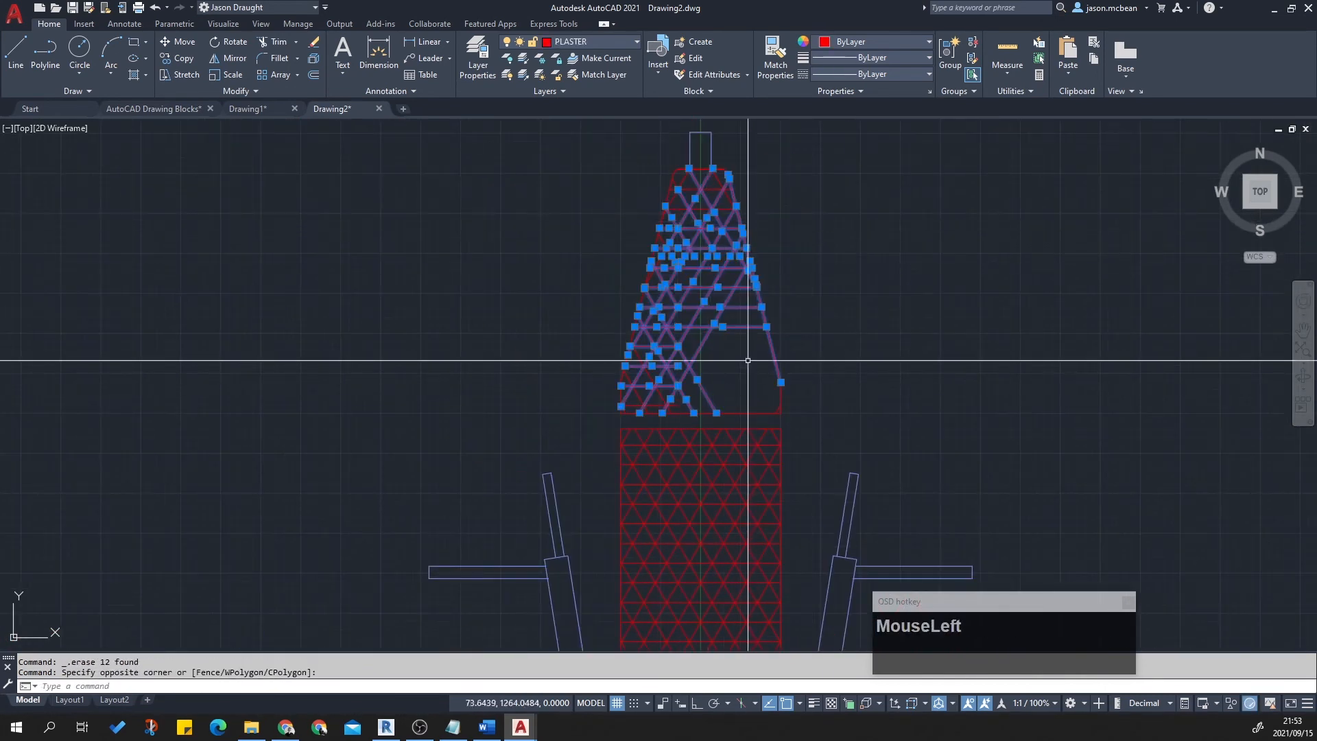
{"action": "key", "text": "Escape"}
{"action": "scroll", "coordinate": [775, 406], "scroll_direction": "up", "scroll_amount": 3}
{"action": "left_click", "coordinate": [784, 415]}
{"action": "scroll", "coordinate": [761, 384], "scroll_direction": "down", "scroll_amount": 2}
{"action": "left_click", "coordinate": [715, 378]}
{"action": "key", "text": "Delete"}
{"action": "left_click", "coordinate": [714, 377]}
{"action": "left_click", "coordinate": [542, 332]}
{"action": "key", "text": "Delete"}
Erase the leftover hatch lines at the lower-left corner of the tapered pad.
{"action": "scroll", "coordinate": [562, 376], "scroll_direction": "up", "scroll_amount": 5}
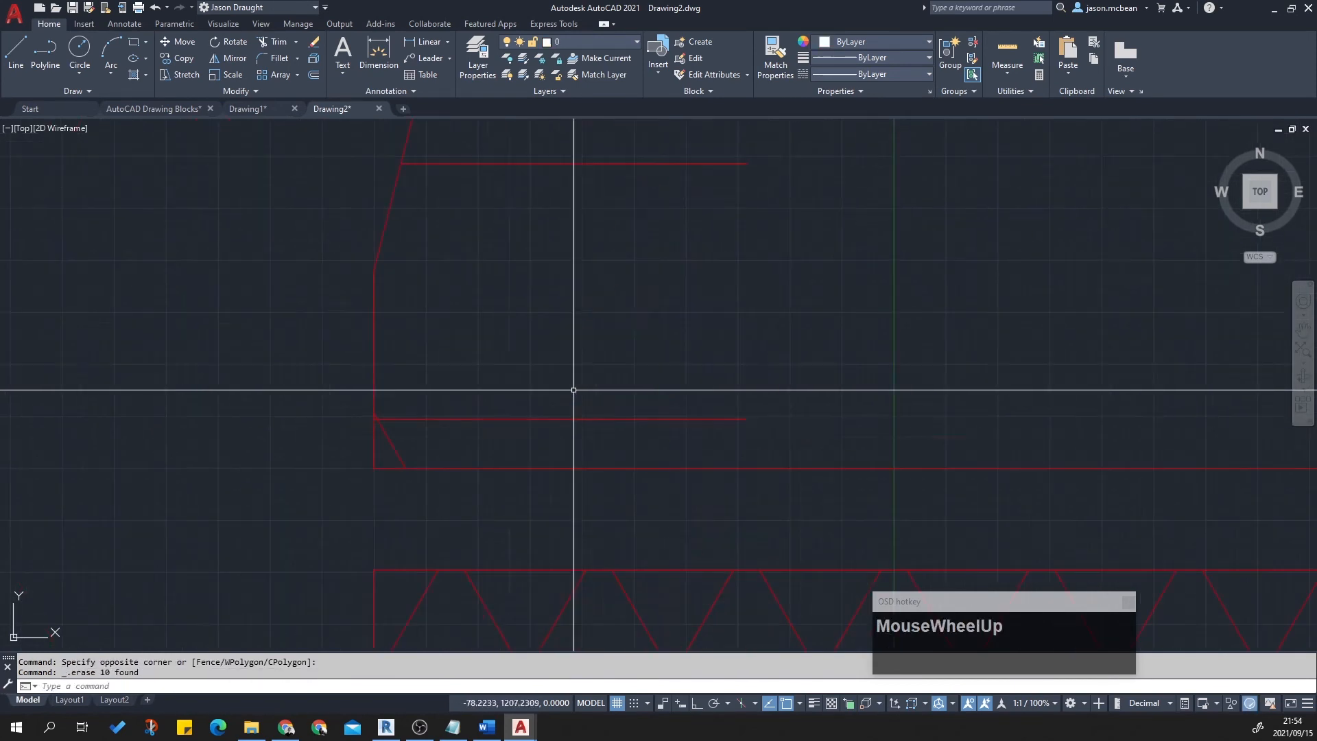
{"action": "left_click", "coordinate": [443, 427]}
{"action": "left_click", "coordinate": [392, 446]}
{"action": "key", "text": "Delete"}
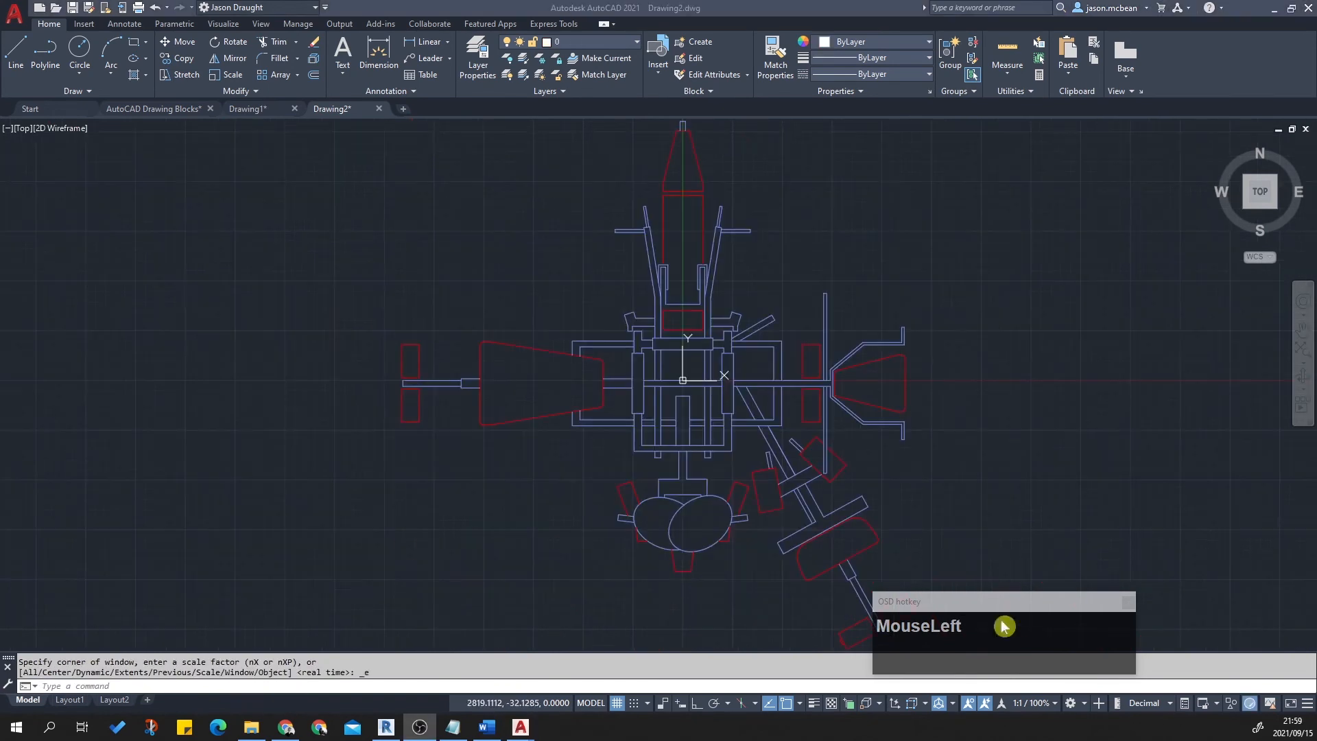
Save the gym machine drawing to the Desktop as GYM in AutoCAD 2018 drawing format.
{"action": "left_click", "coordinate": [12, 16]}
{"action": "left_click", "coordinate": [49, 179]}
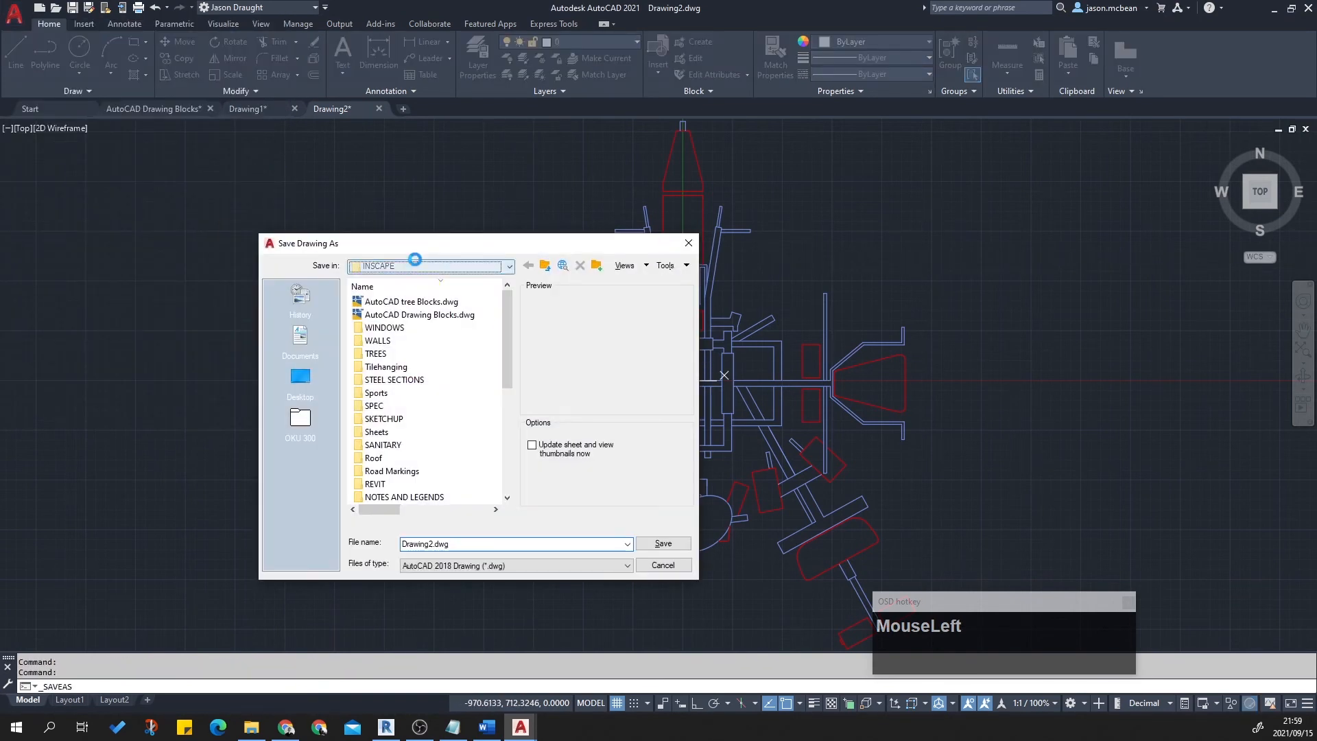
{"action": "left_click", "coordinate": [417, 265]}
{"action": "left_click", "coordinate": [377, 280]}
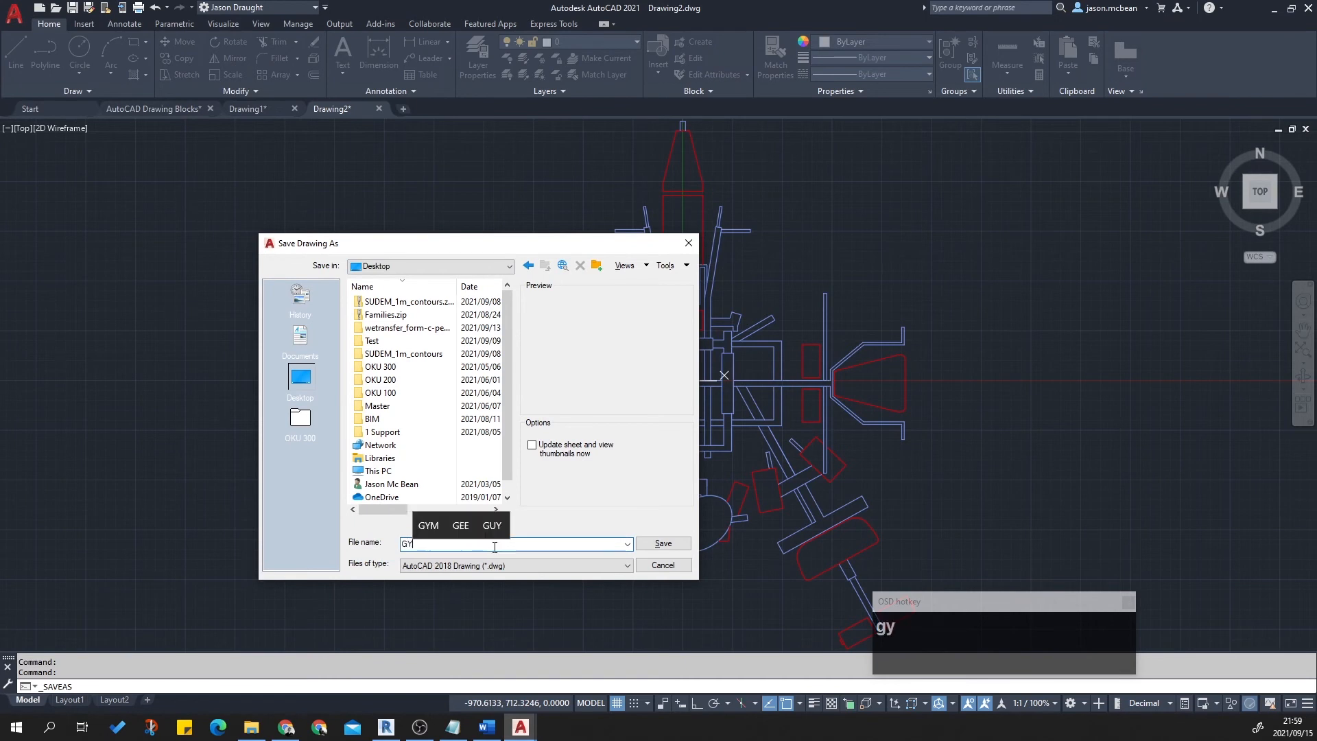
{"action": "left_click", "coordinate": [495, 546]}
{"action": "type", "text": "GYM"}
{"action": "key", "text": "Return"}
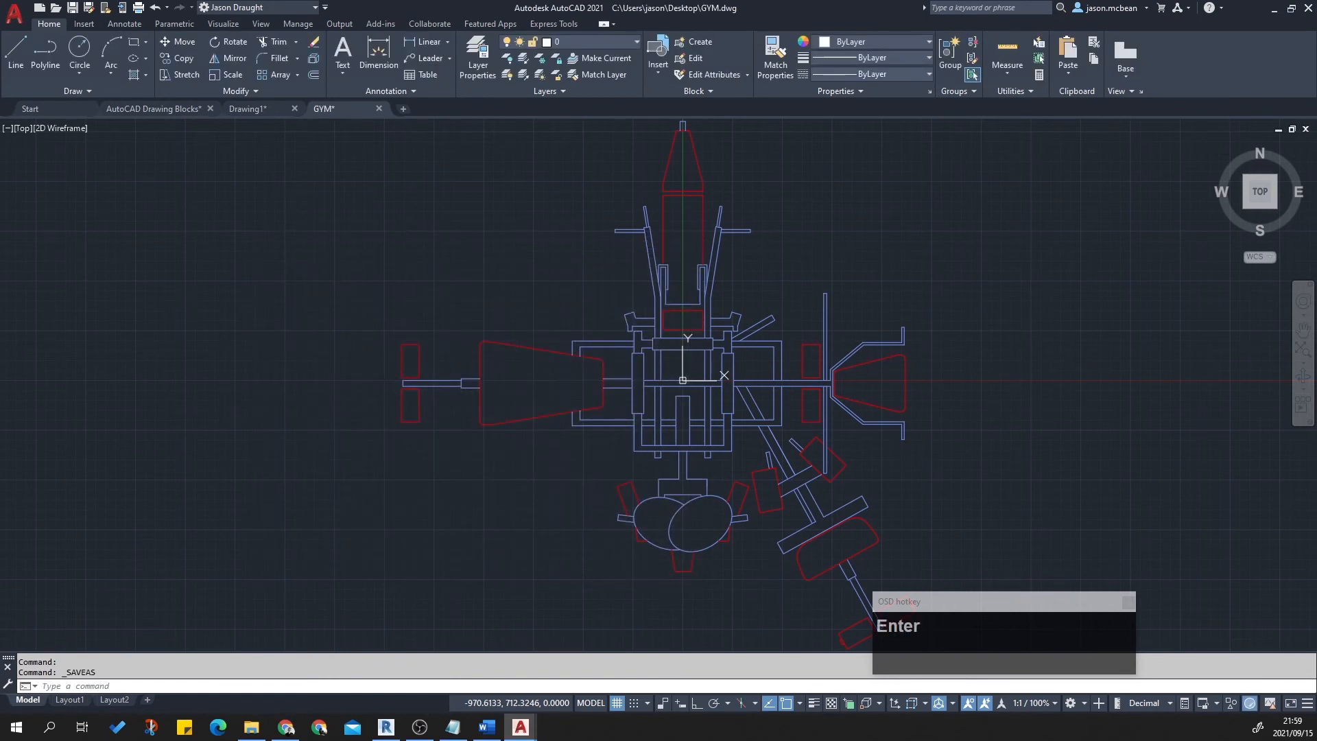
Return to the pool table drawing and save it to the Desktop as POOL.
{"action": "left_click", "coordinate": [244, 108]}
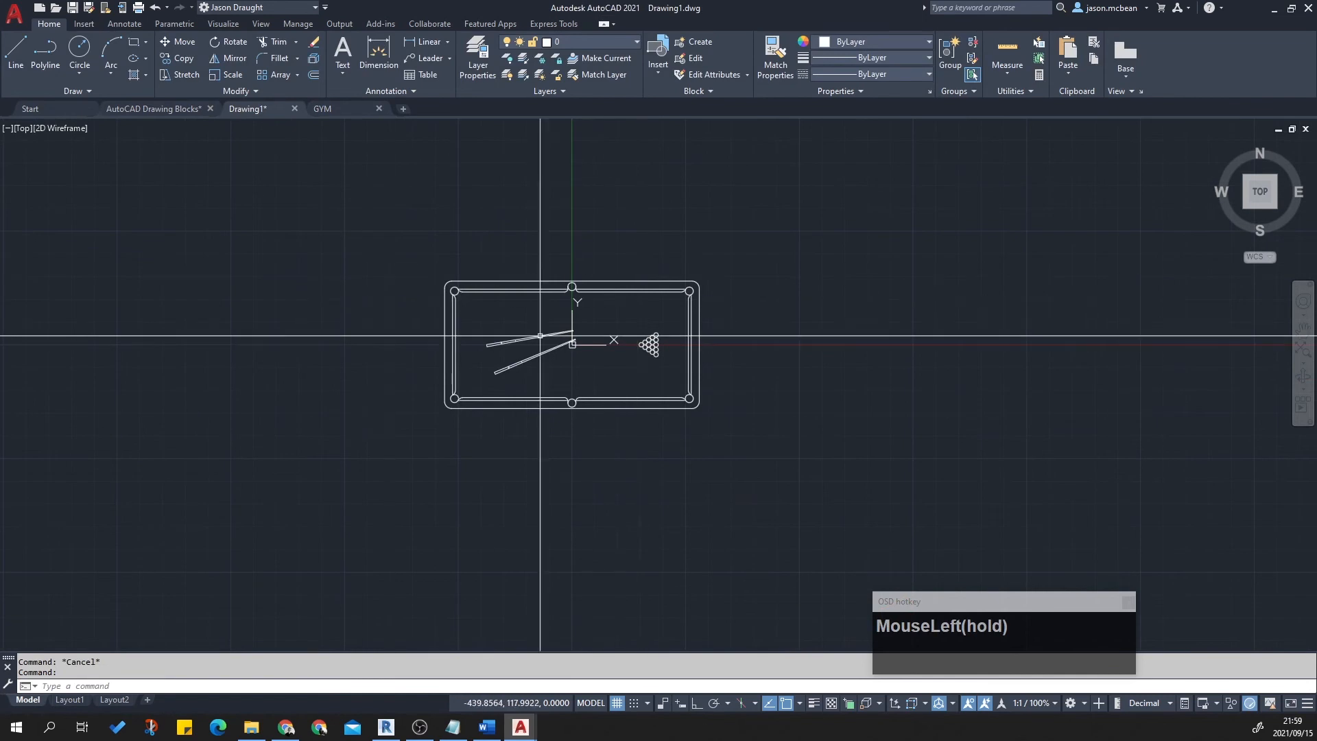
{"action": "scroll", "coordinate": [587, 354], "scroll_direction": "up", "scroll_amount": 5}
{"action": "scroll", "coordinate": [586, 355], "scroll_direction": "down", "scroll_amount": 3}
{"action": "middle_click_drag", "start_coordinate": [586, 355], "coordinate": [707, 417]}
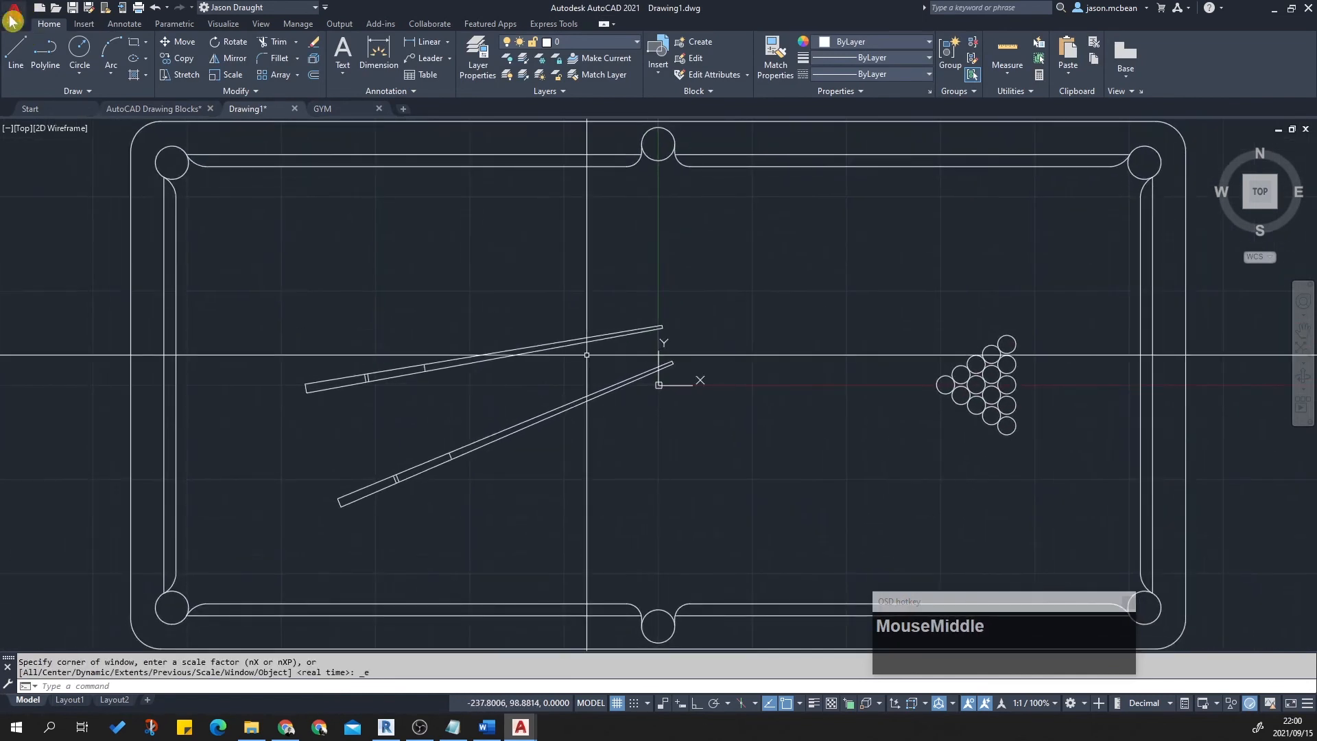
{"action": "left_click", "coordinate": [15, 13]}
{"action": "left_click", "coordinate": [59, 190]}
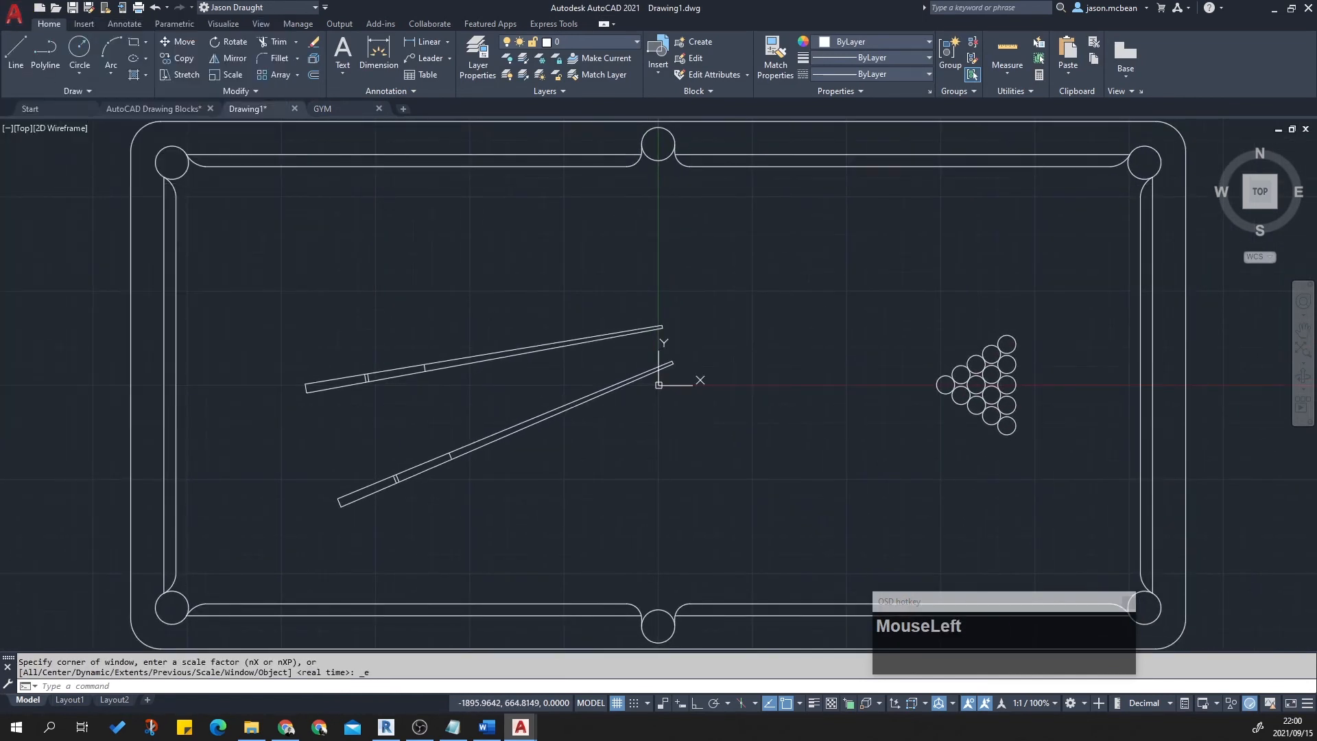
{"action": "left_click", "coordinate": [406, 265]}
{"action": "left_click", "coordinate": [384, 278]}
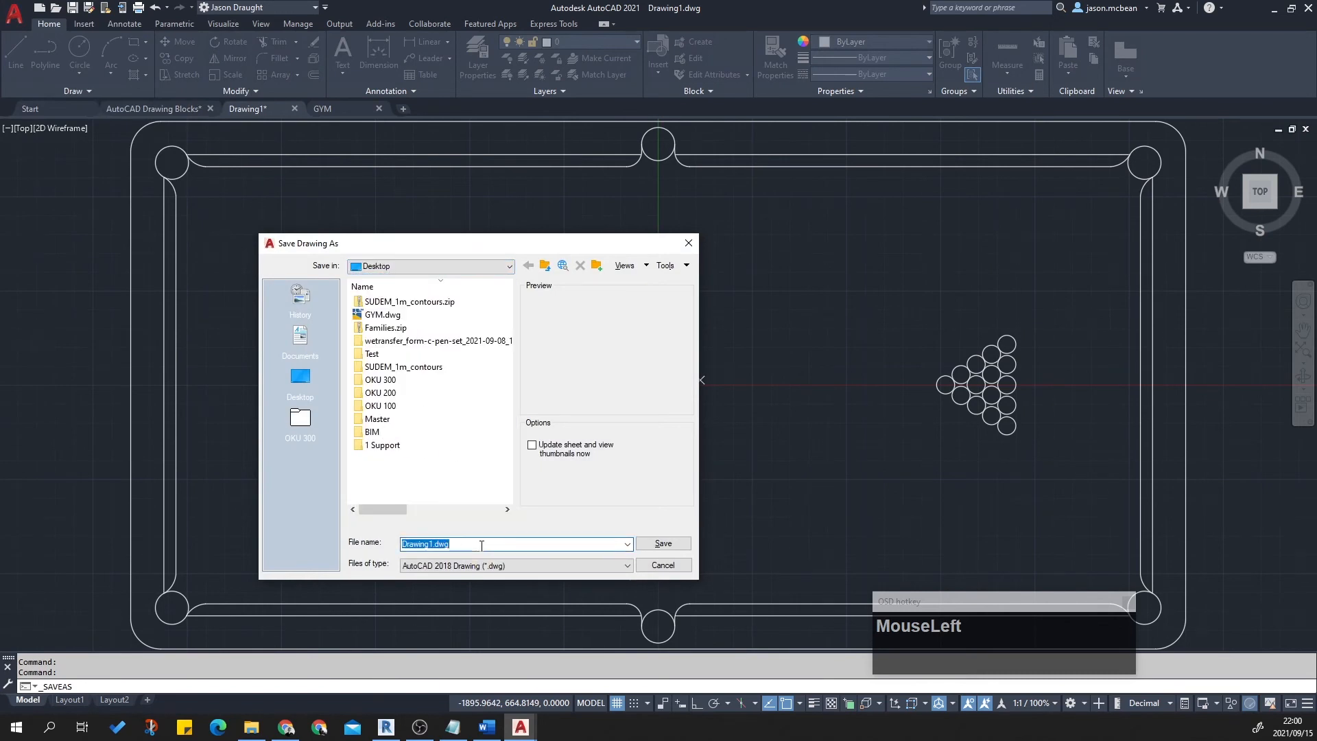
{"action": "key", "text": "Return"}
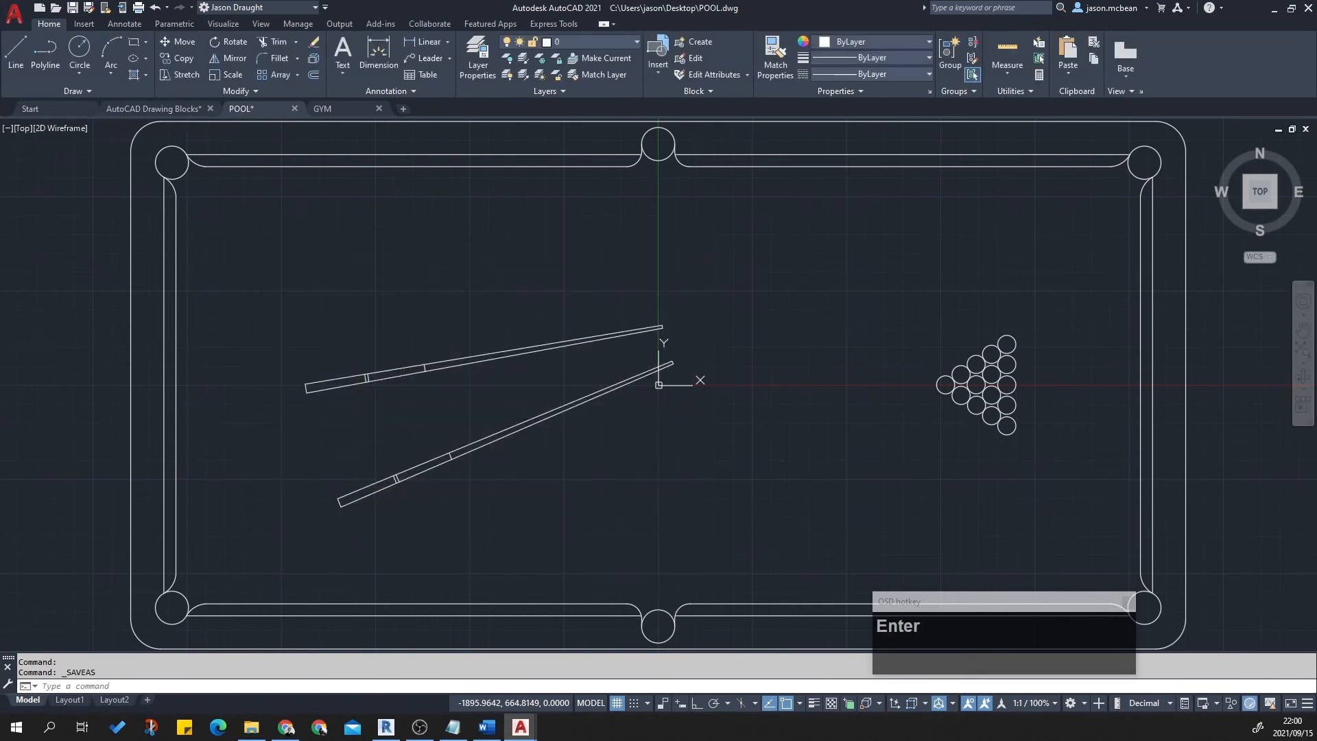
{"action": "scroll", "coordinate": [549, 559], "scroll_direction": "down", "scroll_amount": 3}
{"action": "middle_click_drag", "start_coordinate": [549, 559], "coordinate": [552, 550]}
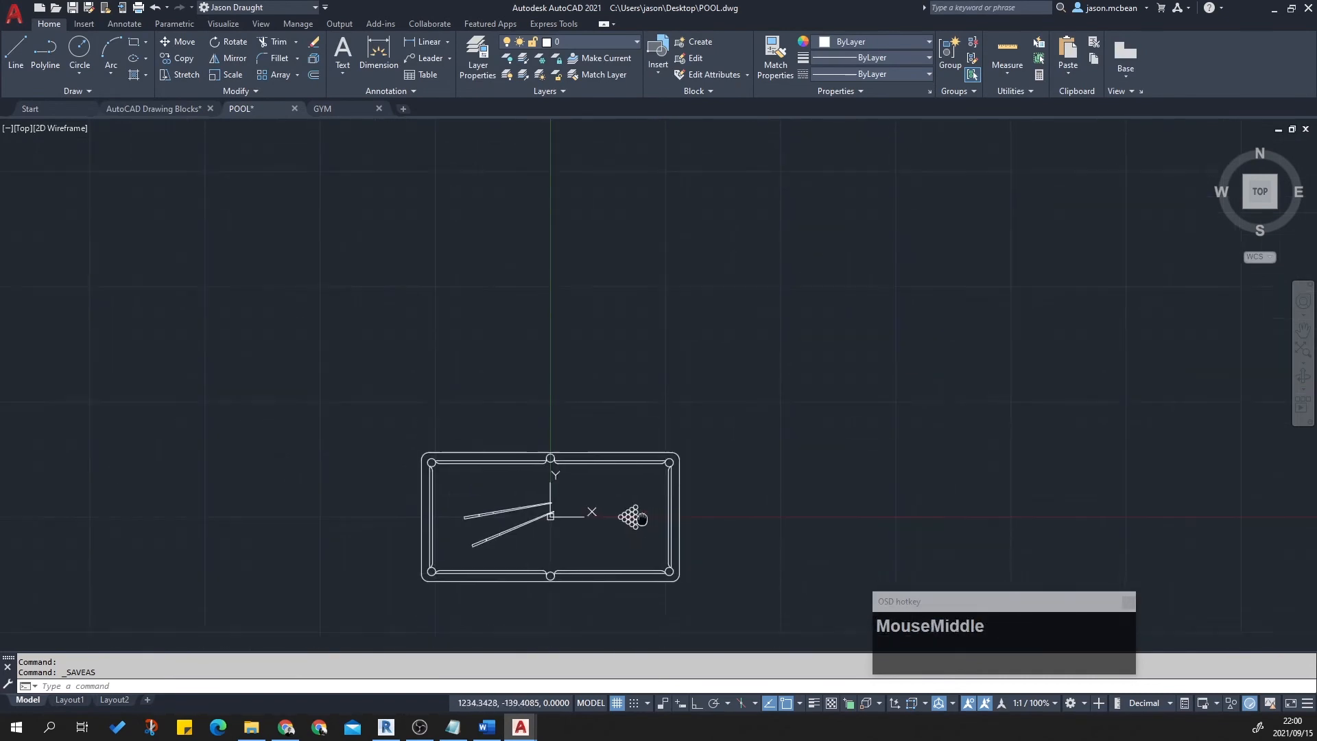
{"action": "scroll", "coordinate": [633, 558], "scroll_direction": "up", "scroll_amount": 4}
{"action": "scroll", "coordinate": [672, 425], "scroll_direction": "down", "scroll_amount": 5}
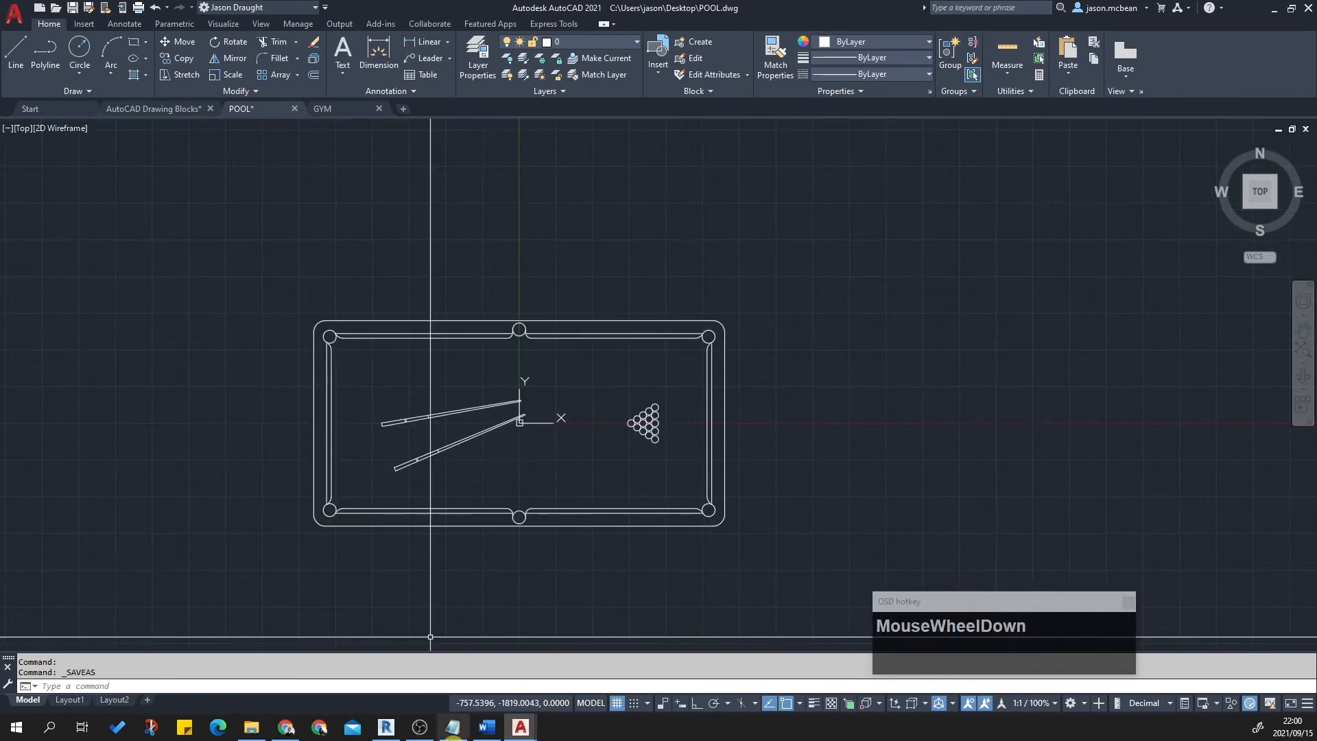
Switch to Revit and create a new family from the English Metric Detail Item.rft template.
{"action": "left_click", "coordinate": [522, 729]}
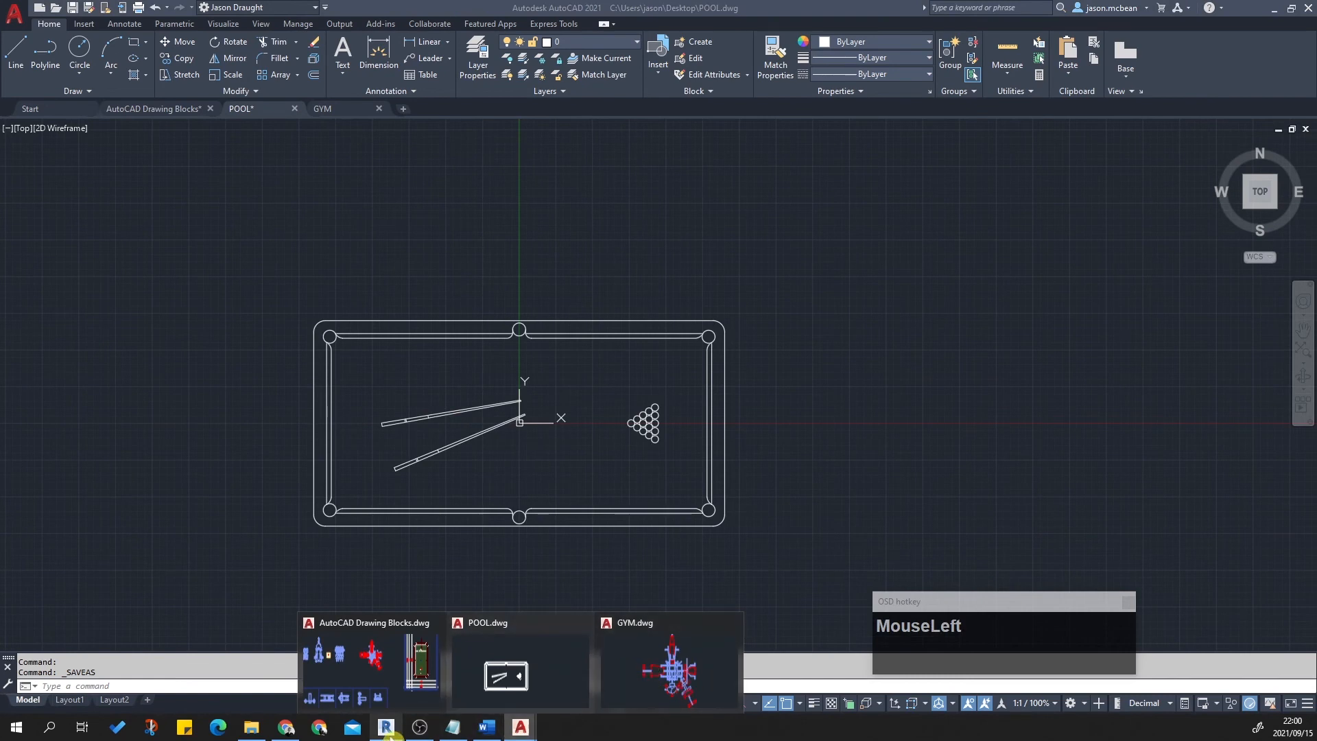
{"action": "left_click", "coordinate": [386, 728]}
{"action": "scroll", "coordinate": [554, 461], "scroll_direction": "down", "scroll_amount": 5}
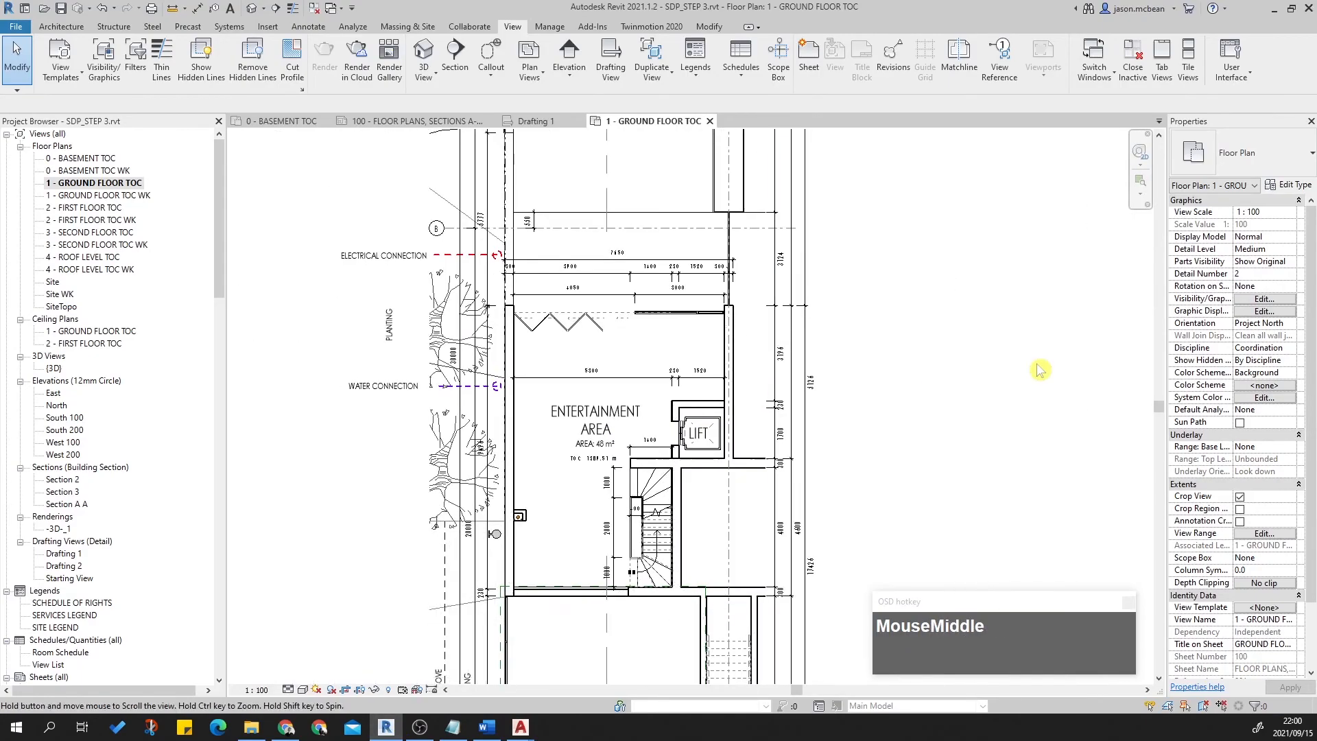
{"action": "middle_click_drag", "start_coordinate": [652, 380], "coordinate": [748, 265]}
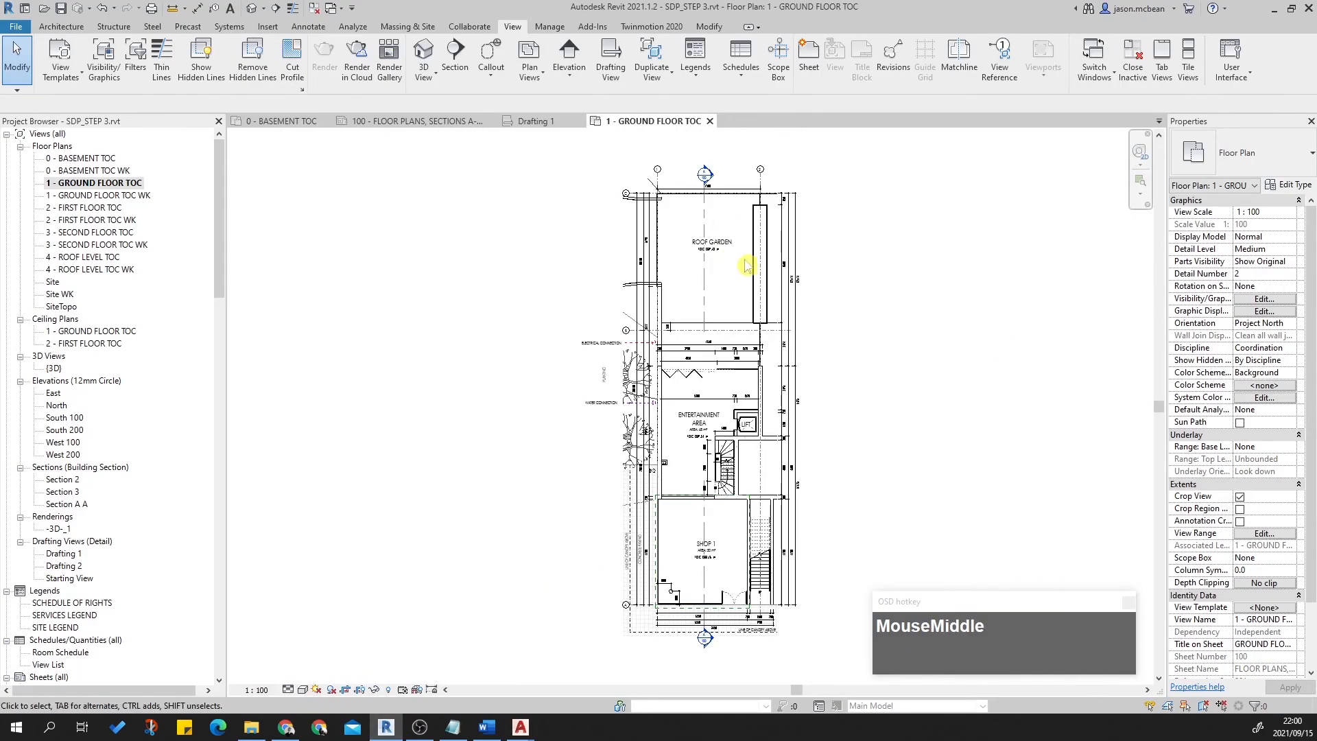
{"action": "left_click", "coordinate": [16, 28]}
{"action": "mouse_move", "coordinate": [91, 81]}
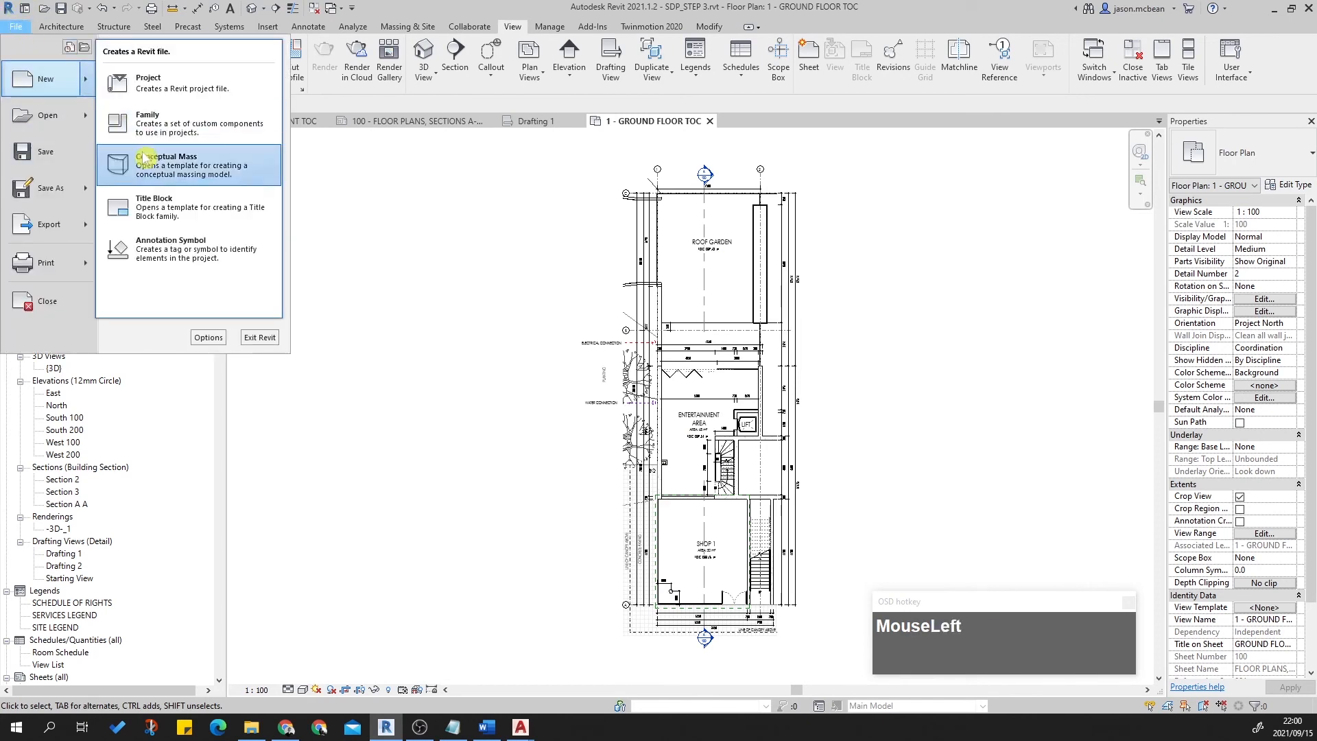
{"action": "left_click", "coordinate": [154, 114]}
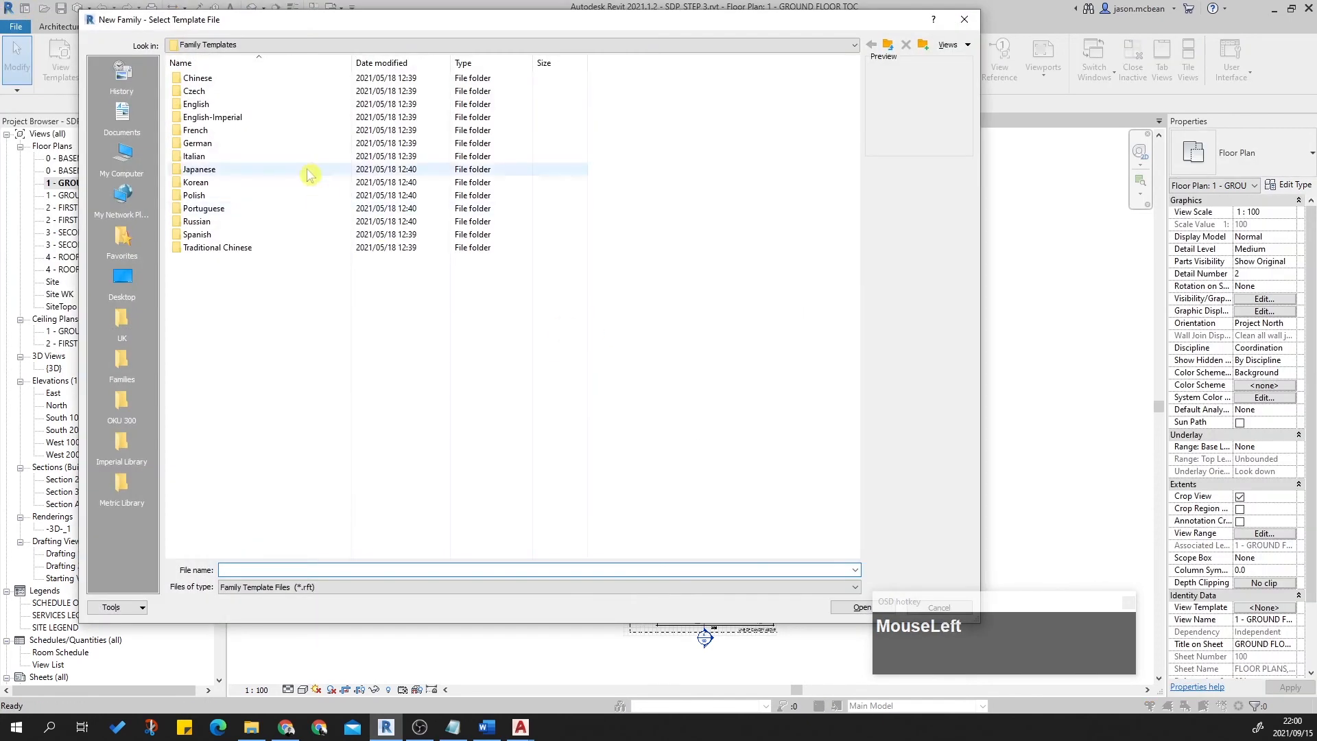
{"action": "double_click", "coordinate": [199, 105]}
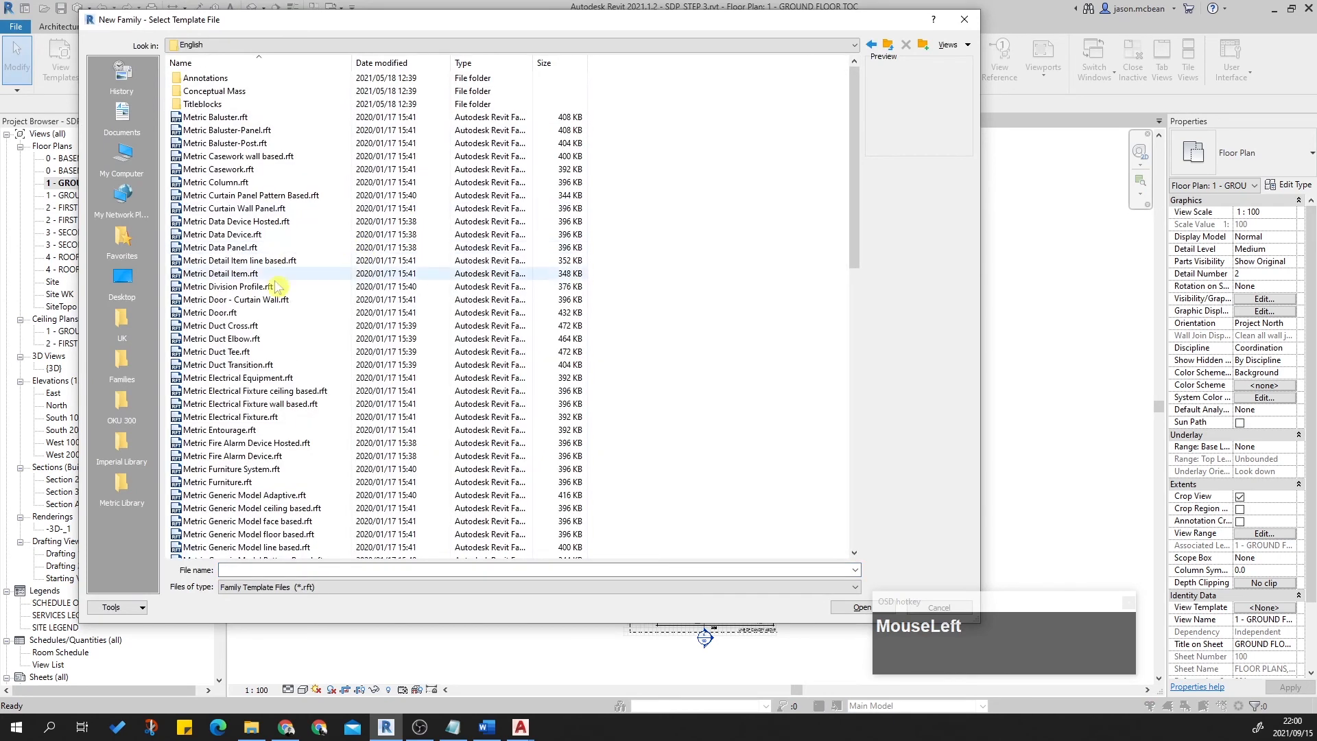
{"action": "left_click", "coordinate": [246, 250]}
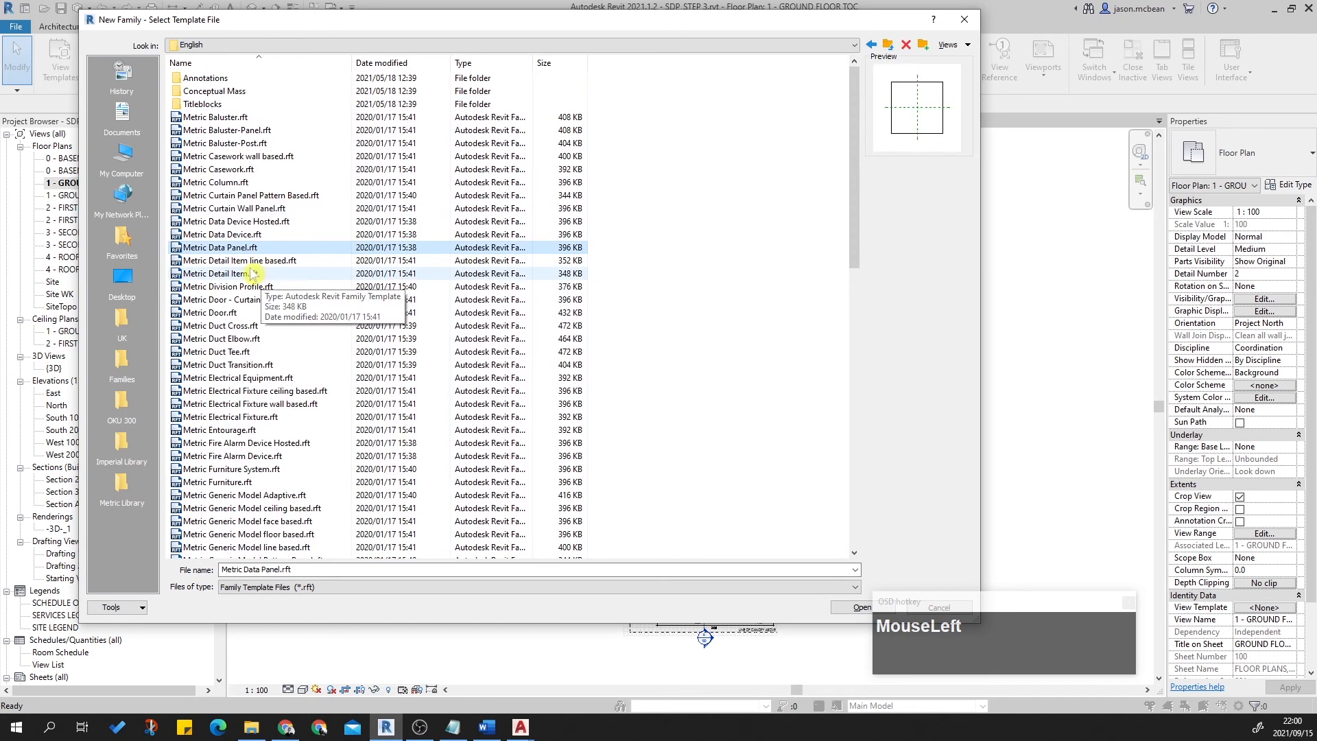
{"action": "double_click", "coordinate": [252, 275]}
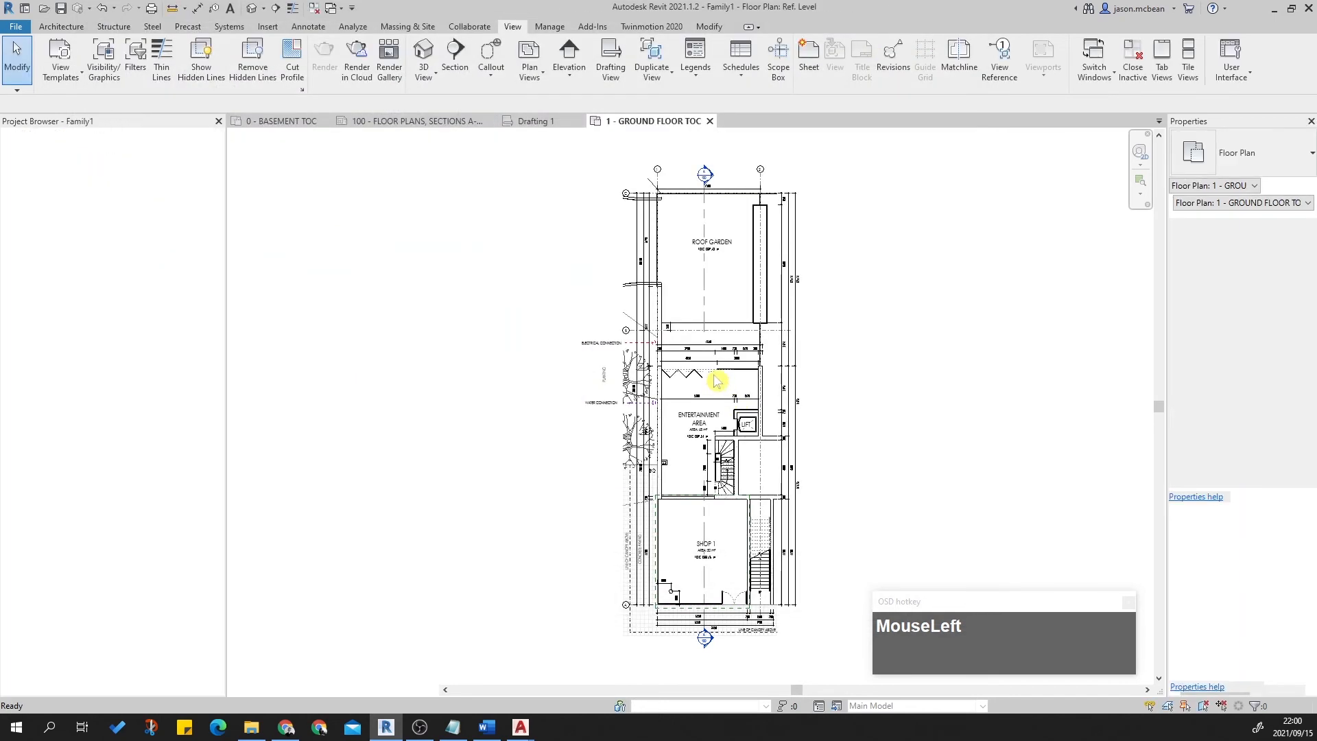
Import POOL.dwg from the Desktop into the new family with auto-detected import units.
{"action": "middle_click_drag", "start_coordinate": [697, 402], "coordinate": [725, 420]}
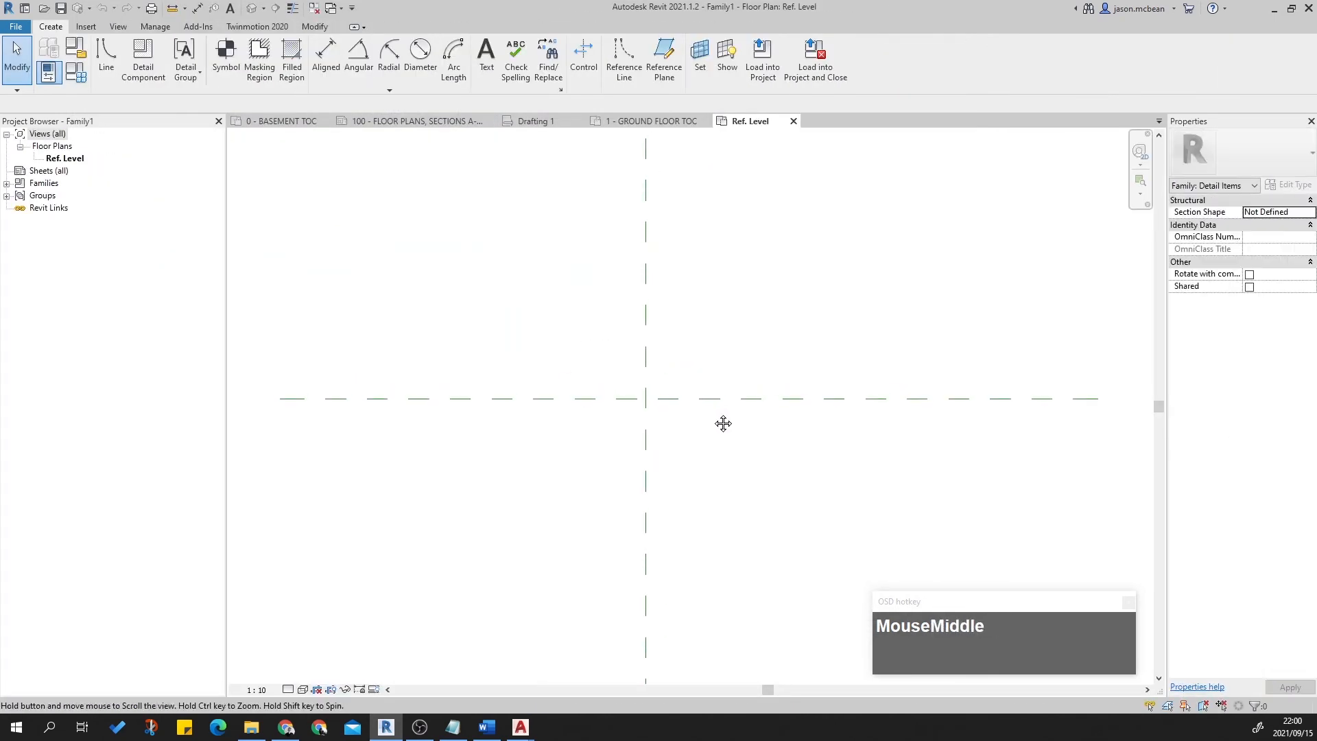
{"action": "scroll", "coordinate": [107, 48], "scroll_direction": "down", "scroll_amount": 1}
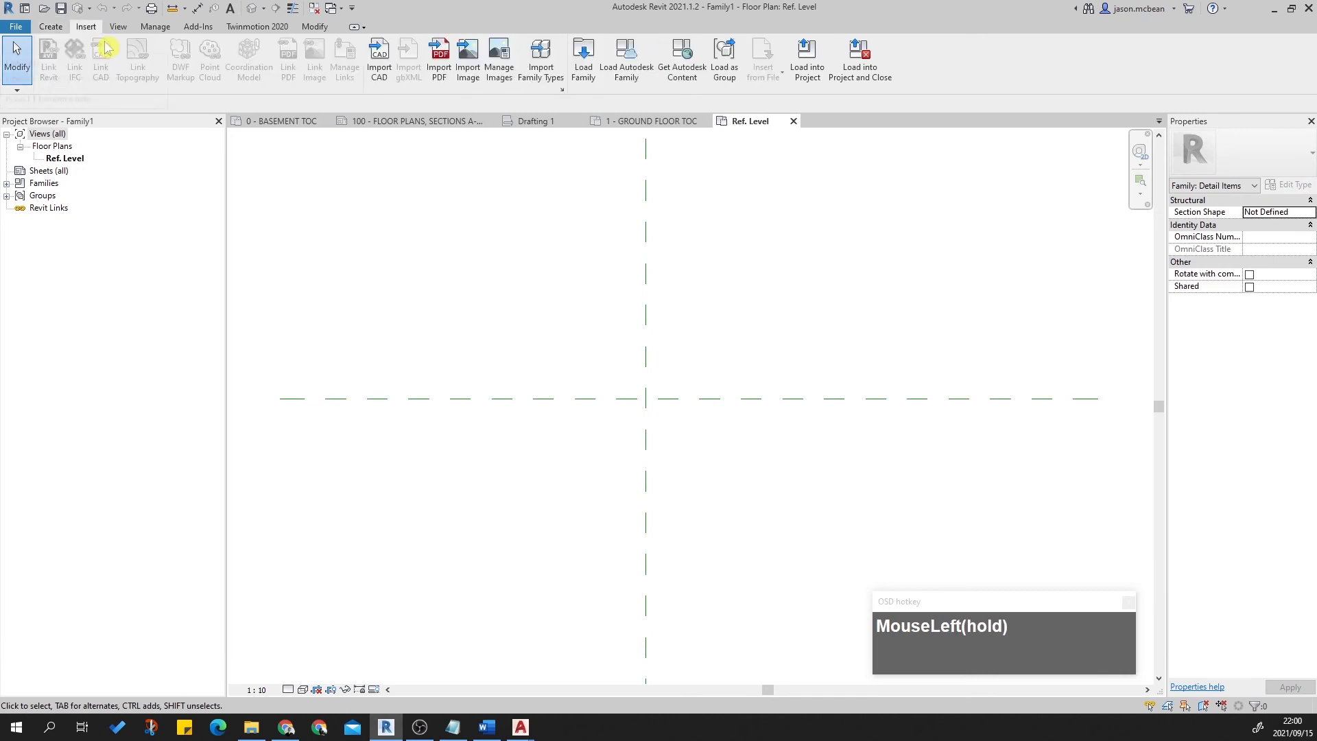
{"action": "left_click", "coordinate": [381, 65]}
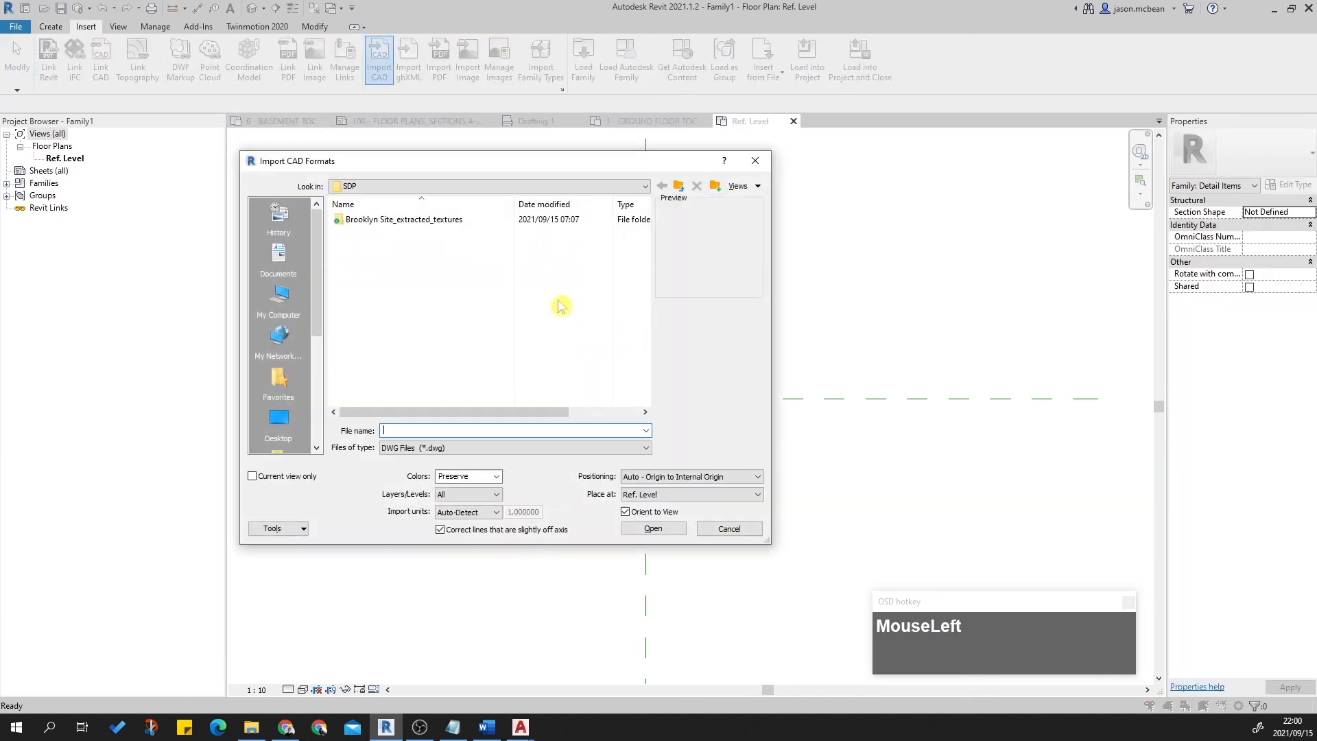
{"action": "left_click", "coordinate": [363, 186]}
{"action": "scroll", "coordinate": [372, 207], "scroll_direction": "up", "scroll_amount": 5}
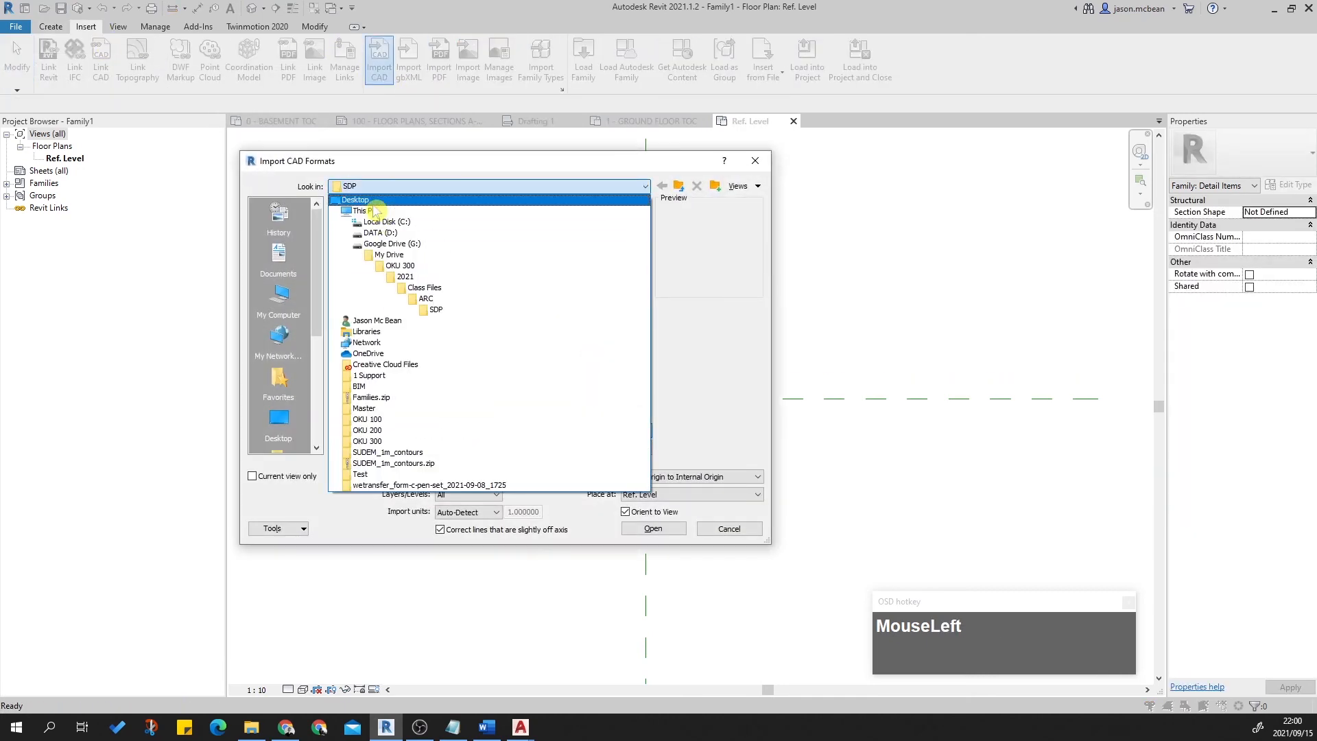
{"action": "left_click", "coordinate": [370, 199]}
{"action": "scroll", "coordinate": [389, 256], "scroll_direction": "down", "scroll_amount": 2}
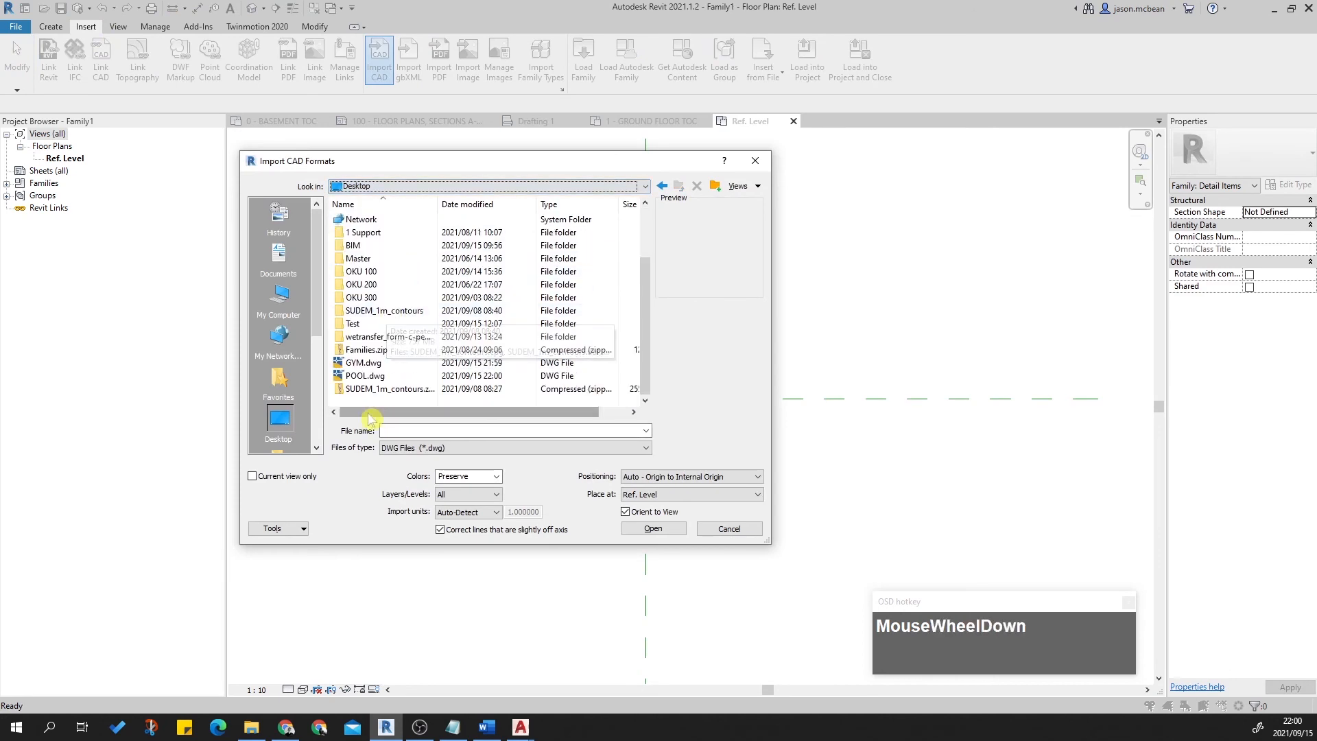
{"action": "left_click", "coordinate": [374, 375]}
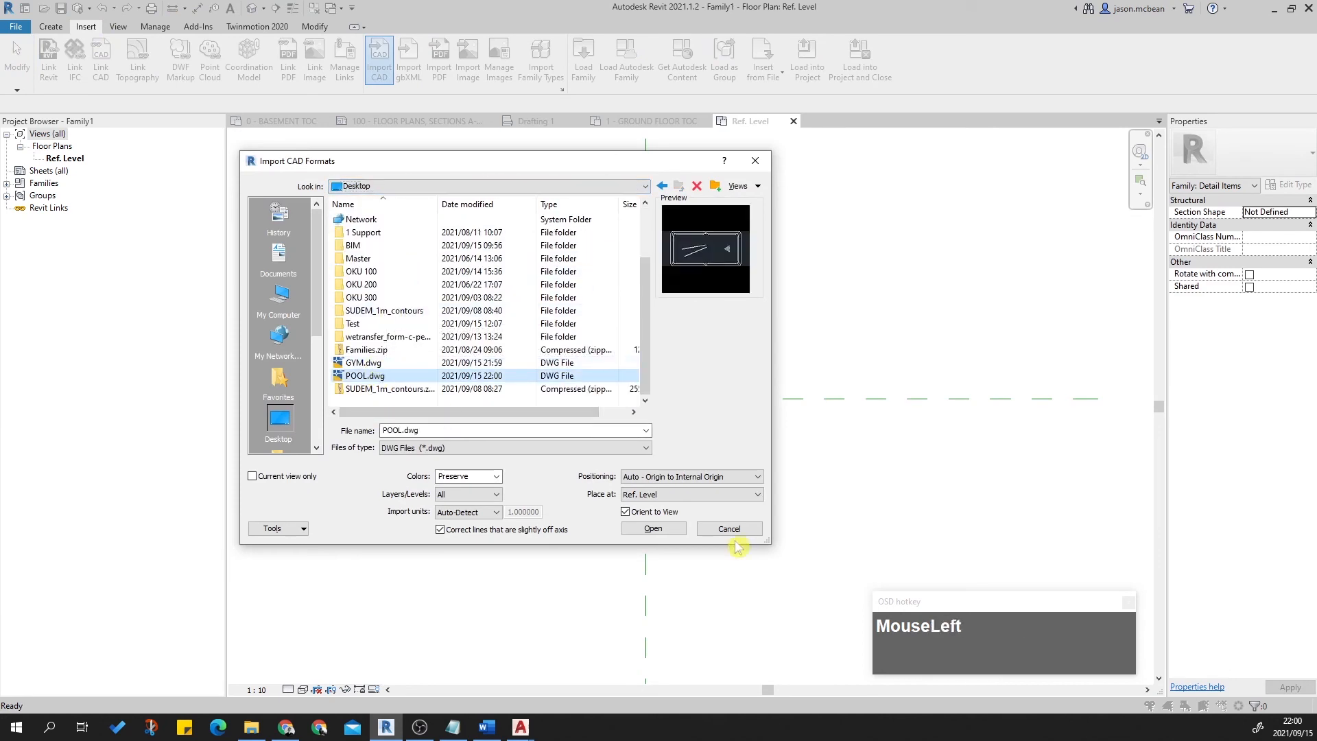
{"action": "left_click", "coordinate": [654, 529]}
{"action": "scroll", "coordinate": [662, 410], "scroll_direction": "down", "scroll_amount": 5}
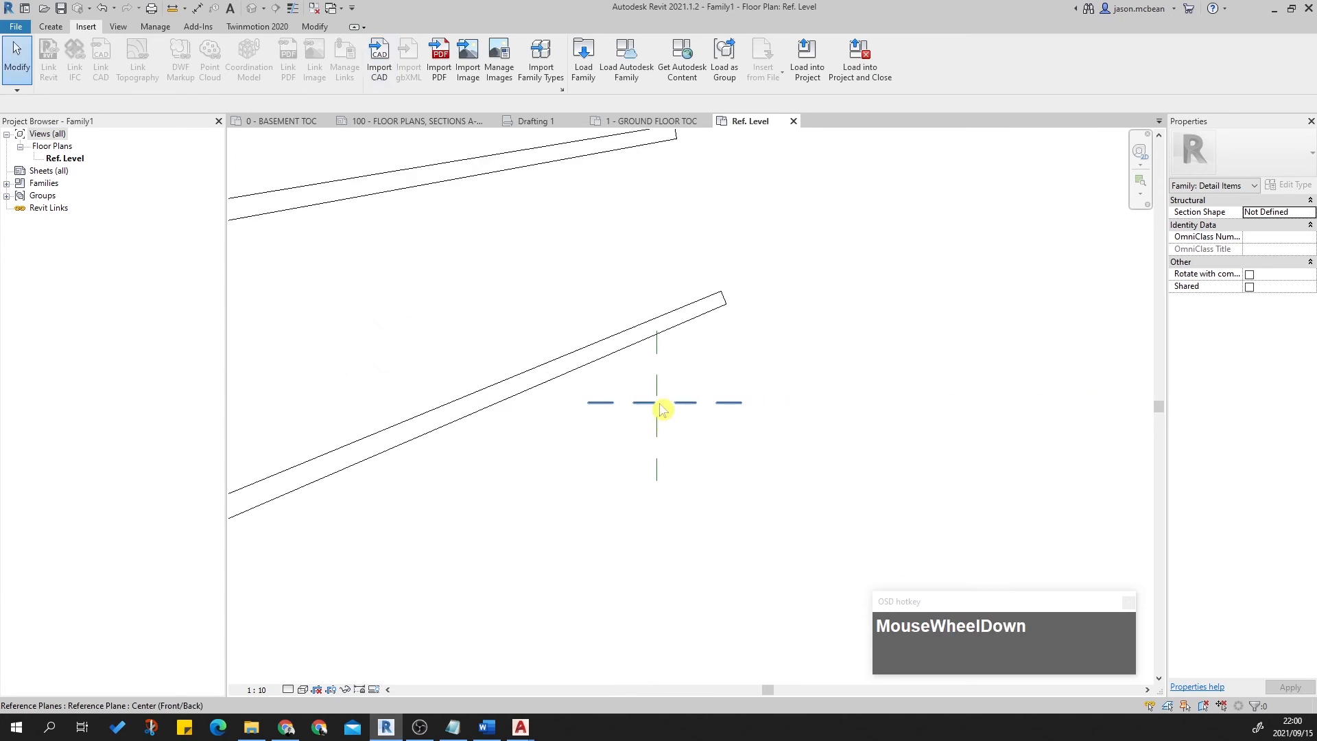
Check the imported pool table's width with an aligned dimension between its outer long edges, and delete the dimension.
{"action": "left_click", "coordinate": [665, 473]}
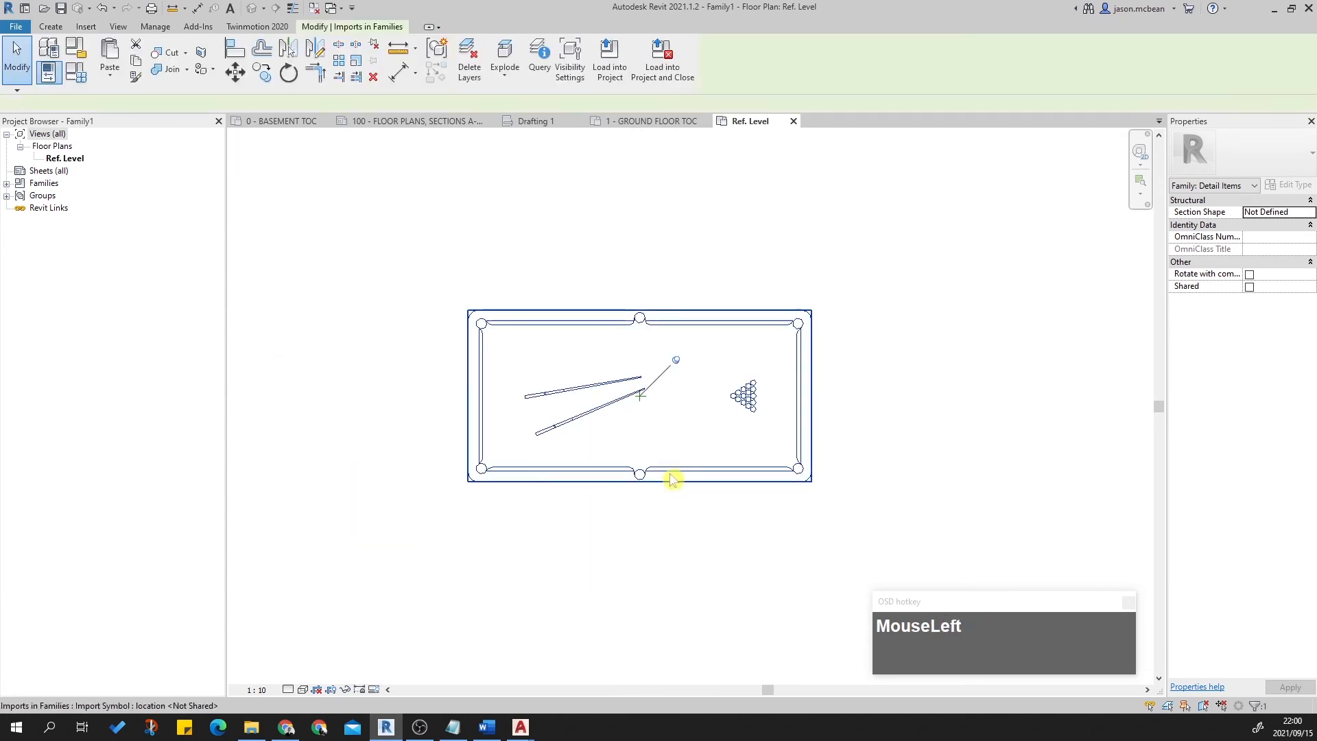
{"action": "scroll", "coordinate": [679, 478], "scroll_direction": "up", "scroll_amount": 2}
{"action": "left_click", "coordinate": [779, 520]}
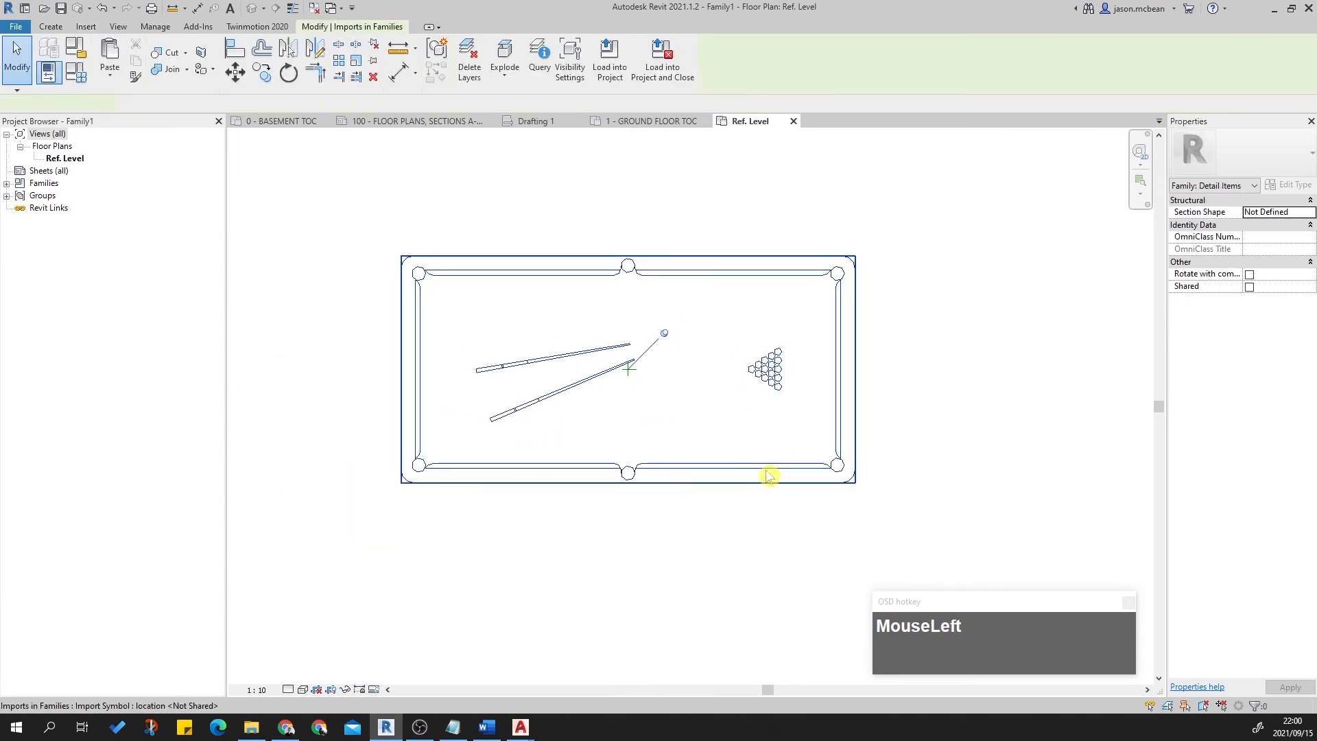
{"action": "left_click", "coordinate": [769, 475]}
{"action": "left_click", "coordinate": [782, 535]}
{"action": "key", "text": "d"}
{"action": "key", "text": "i"}
{"action": "left_click", "coordinate": [752, 483]}
{"action": "left_click", "coordinate": [739, 255]}
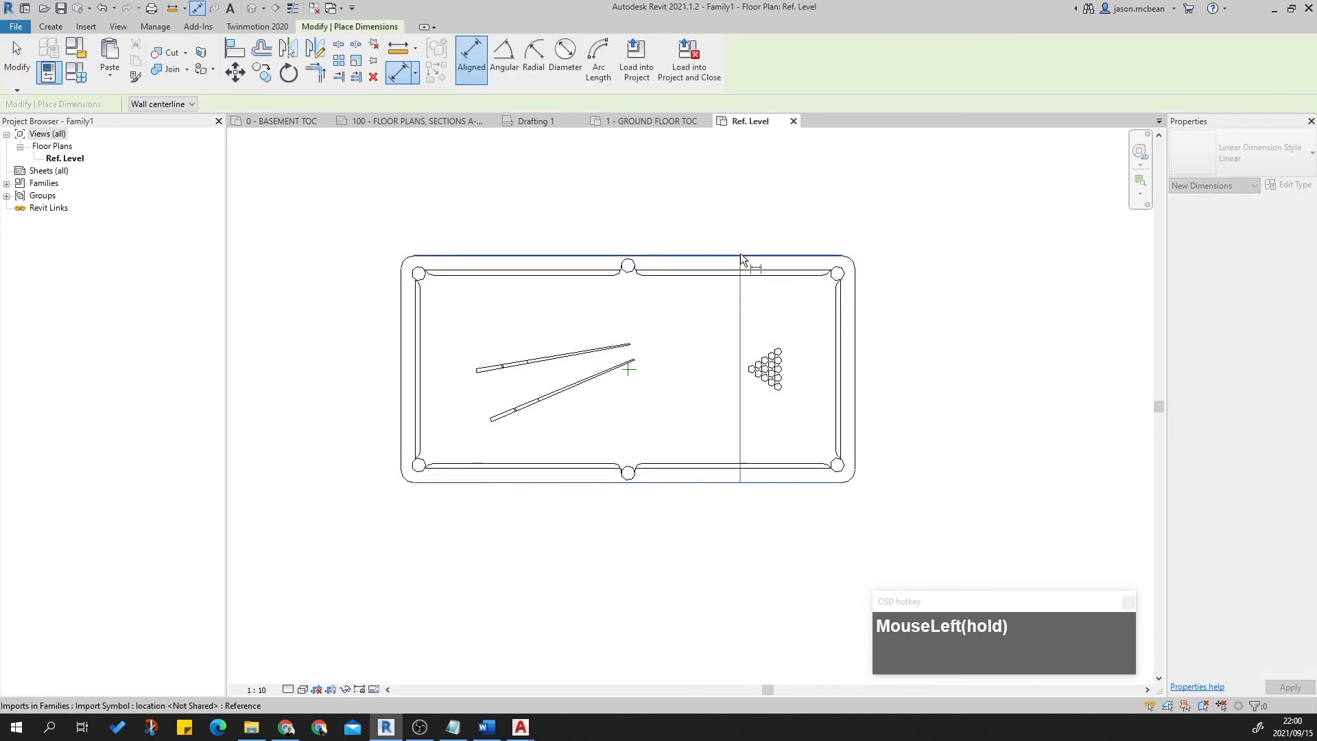
{"action": "left_click", "coordinate": [722, 340]}
{"action": "scroll", "coordinate": [724, 364], "scroll_direction": "up", "scroll_amount": 6}
{"action": "key", "text": "Escape"}
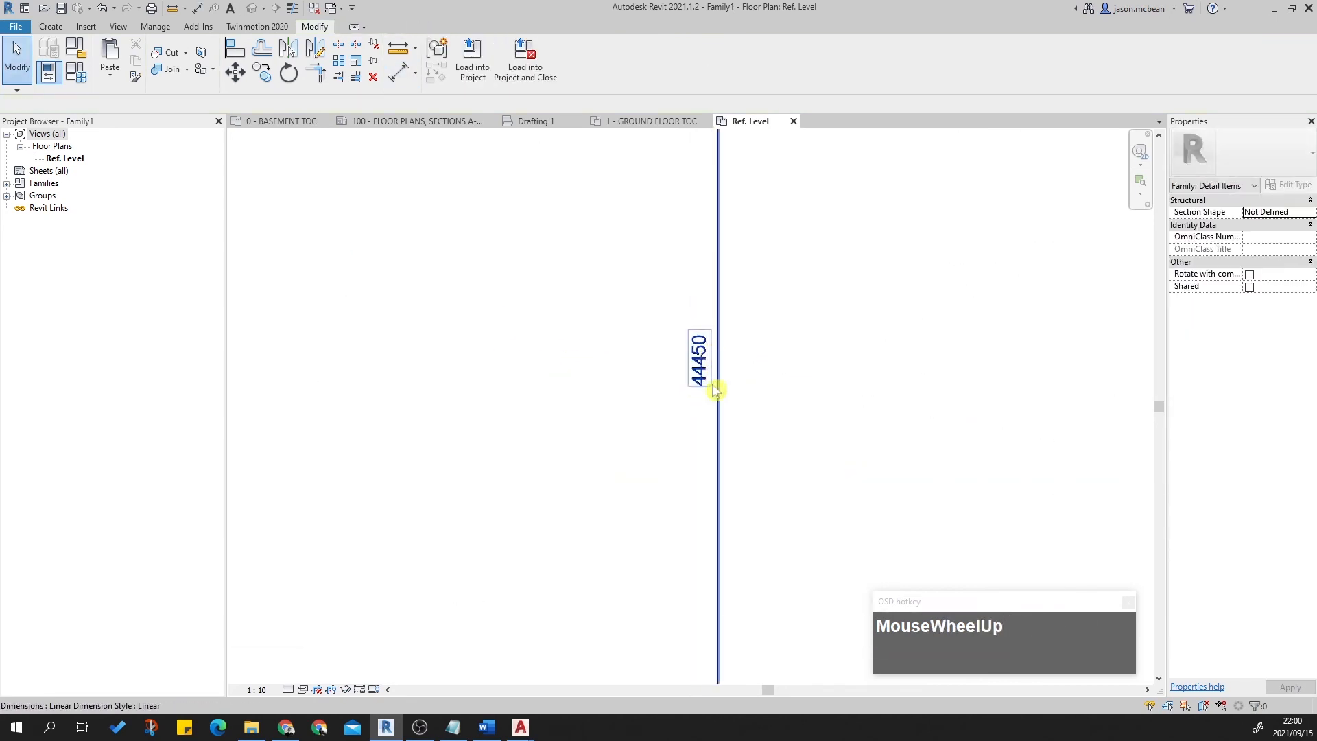
{"action": "scroll", "coordinate": [699, 377], "scroll_direction": "down", "scroll_amount": 3}
{"action": "key", "text": "Delete"}
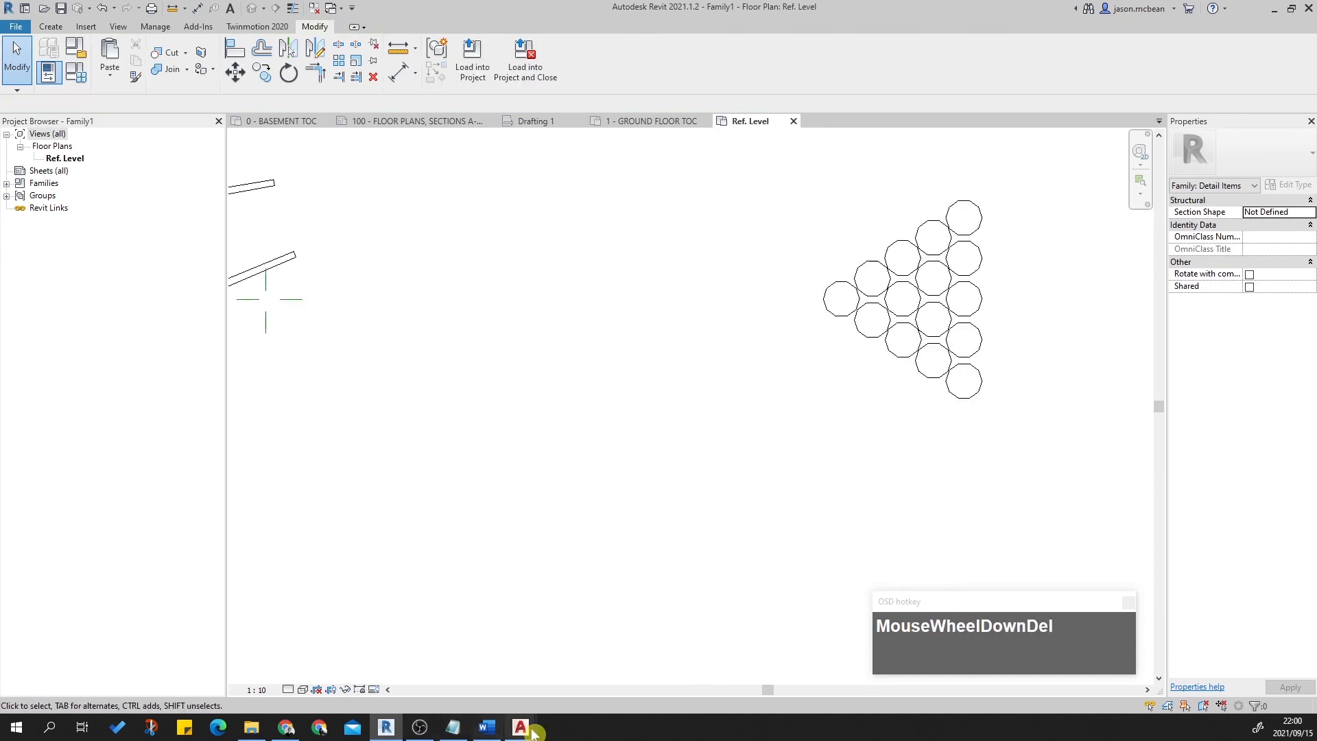
Switch to AutoCAD and find the original pool table with two cues in the AutoCAD Drawing Blocks drawing.
{"action": "left_click", "coordinate": [546, 603]}
{"action": "scroll", "coordinate": [536, 440], "scroll_direction": "down", "scroll_amount": 3}
{"action": "left_click", "coordinate": [182, 109]}
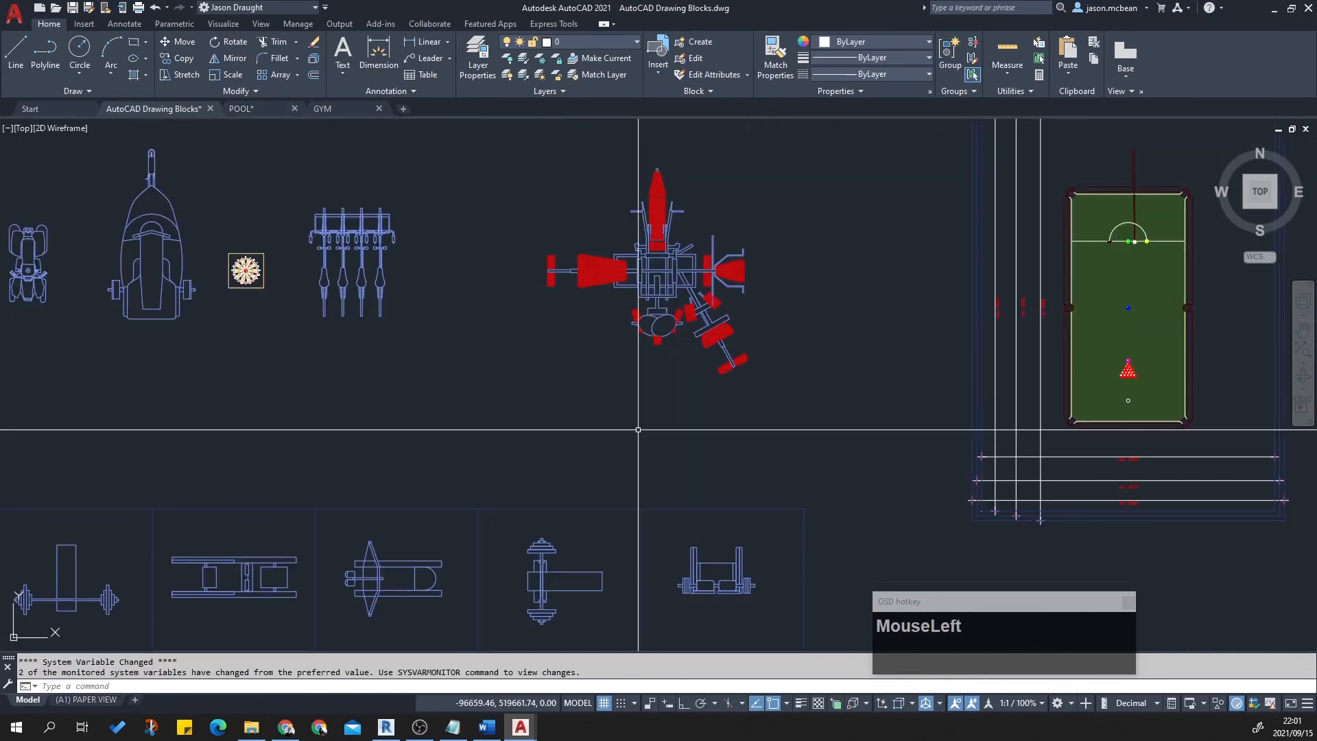
{"action": "middle_click_drag", "start_coordinate": [651, 518], "coordinate": [323, 445]}
{"action": "scroll", "coordinate": [709, 535], "scroll_direction": "down", "scroll_amount": 3}
{"action": "middle_click_drag", "start_coordinate": [709, 535], "coordinate": [694, 461]}
{"action": "scroll", "coordinate": [694, 461], "scroll_direction": "up", "scroll_amount": 2}
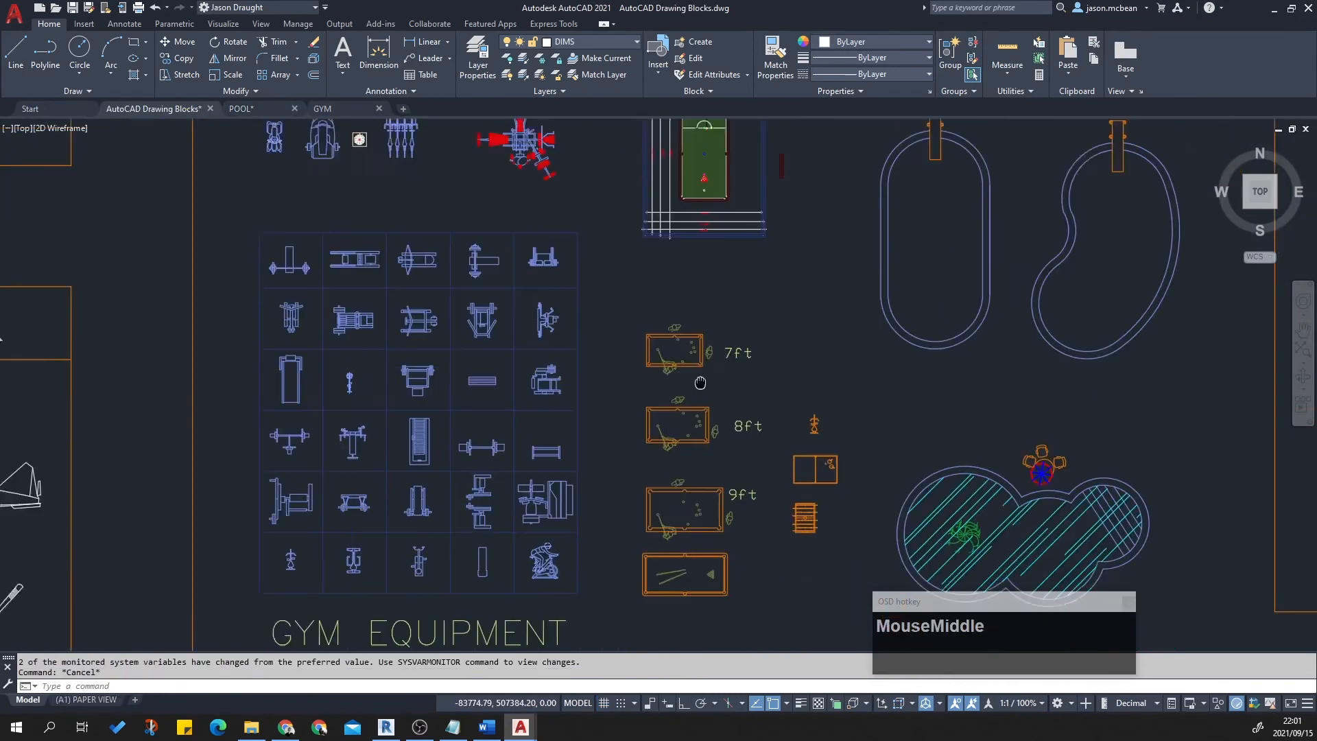
{"action": "scroll", "coordinate": [694, 461], "scroll_direction": "up", "scroll_amount": 2}
{"action": "middle_click_drag", "start_coordinate": [653, 500], "coordinate": [614, 492]}
Measure the distance between the original pool table's outer long edges.
{"action": "key", "text": "Return"}
{"action": "scroll", "coordinate": [603, 491], "scroll_direction": "up", "scroll_amount": 8}
{"action": "left_click", "coordinate": [383, 449]}
{"action": "key", "text": "Escape"}
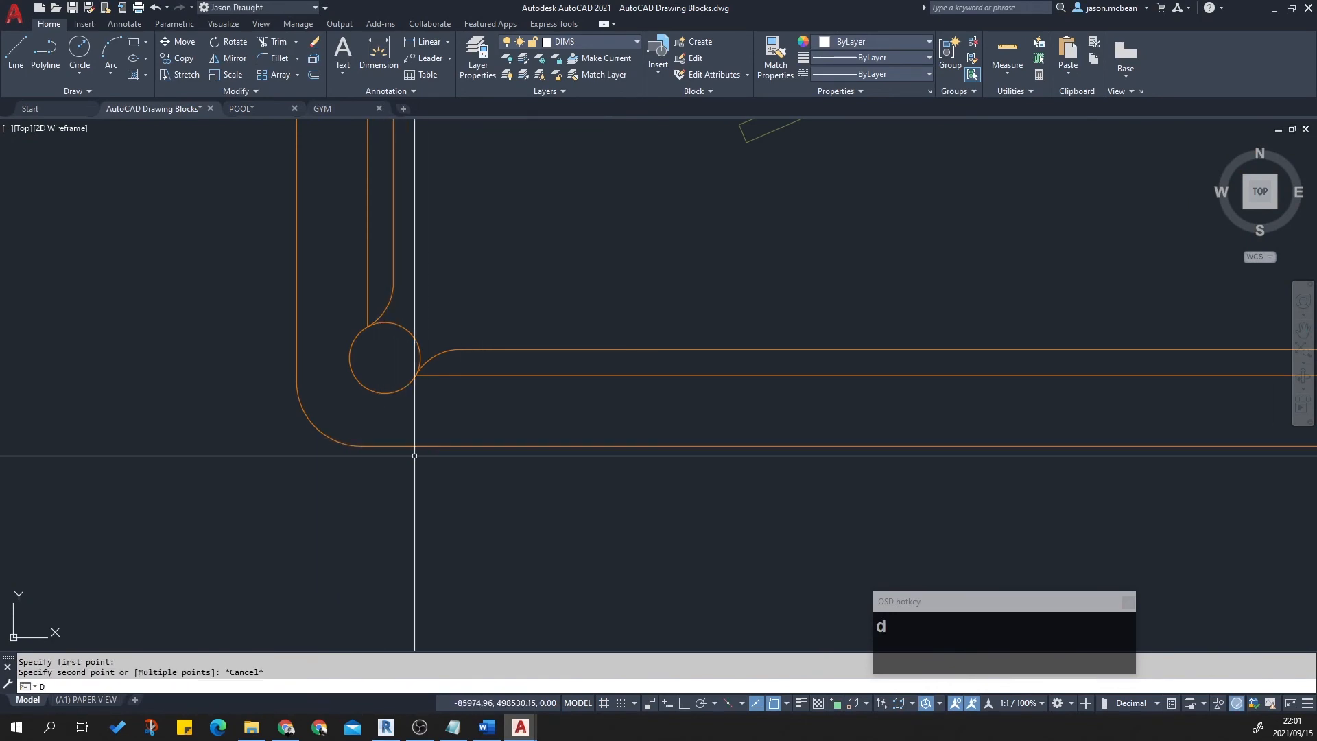
{"action": "type", "text": "di"}
{"action": "key", "text": "Return"}
{"action": "left_click", "coordinate": [382, 442]}
{"action": "scroll", "coordinate": [394, 439], "scroll_direction": "down", "scroll_amount": 5}
{"action": "middle_click_drag", "start_coordinate": [405, 435], "coordinate": [499, 243]}
{"action": "scroll", "coordinate": [520, 448], "scroll_direction": "up", "scroll_amount": 5}
{"action": "middle_click_drag", "start_coordinate": [232, 440], "coordinate": [382, 372]}
{"action": "right_click", "coordinate": [375, 373], "text": "shift"}
{"action": "left_click", "coordinate": [420, 268]}
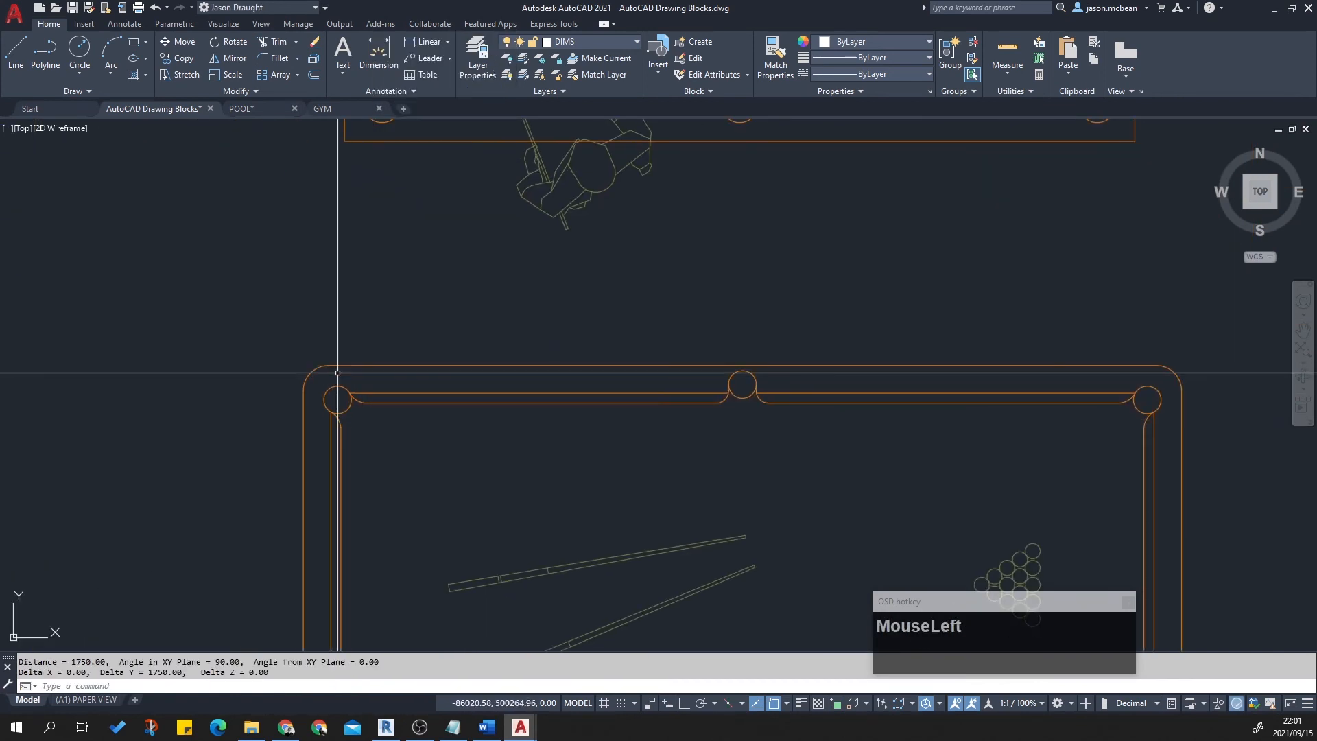
In the POOL drawing, scale the whole pool table by reference from its lower long edge, with a new length of 1500.
{"action": "left_click", "coordinate": [241, 108]}
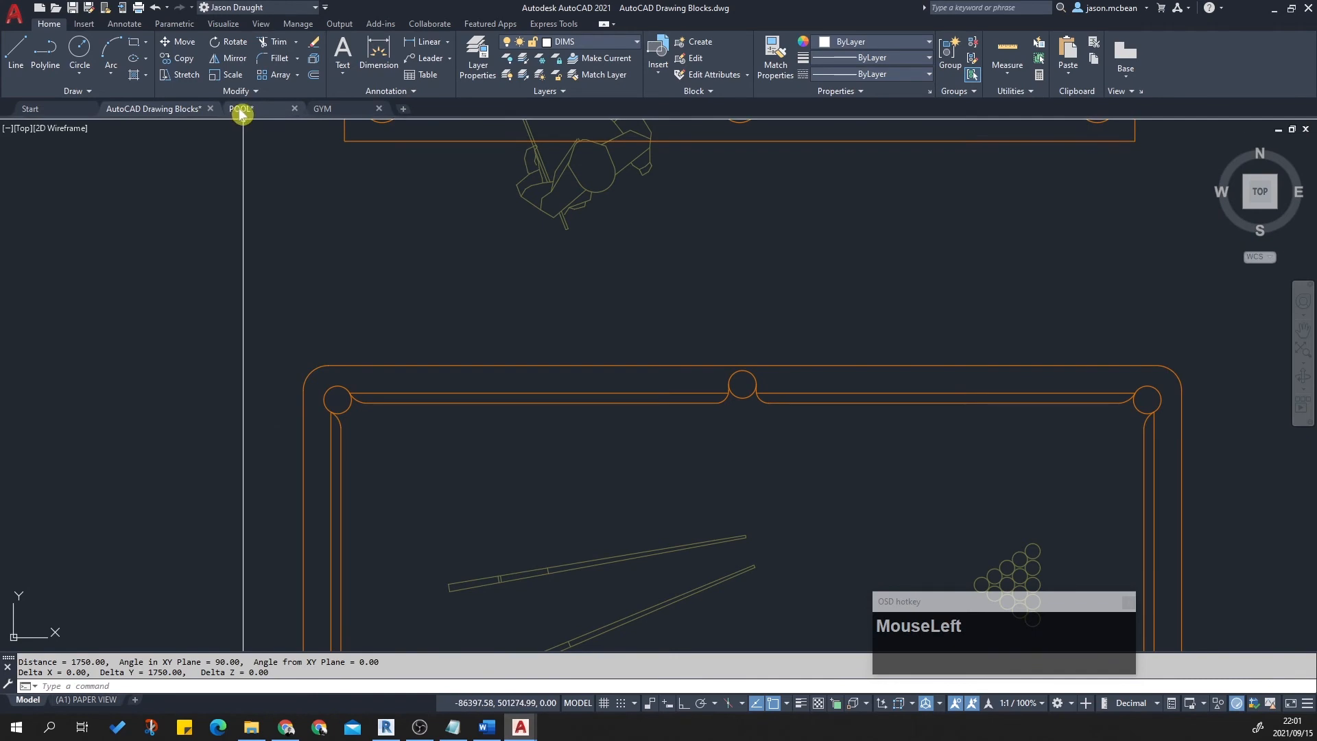
{"action": "scroll", "coordinate": [577, 426], "scroll_direction": "up", "scroll_amount": 10}
{"action": "middle_click_drag", "start_coordinate": [577, 432], "coordinate": [584, 425]}
{"action": "scroll", "coordinate": [584, 425], "scroll_direction": "down", "scroll_amount": 6}
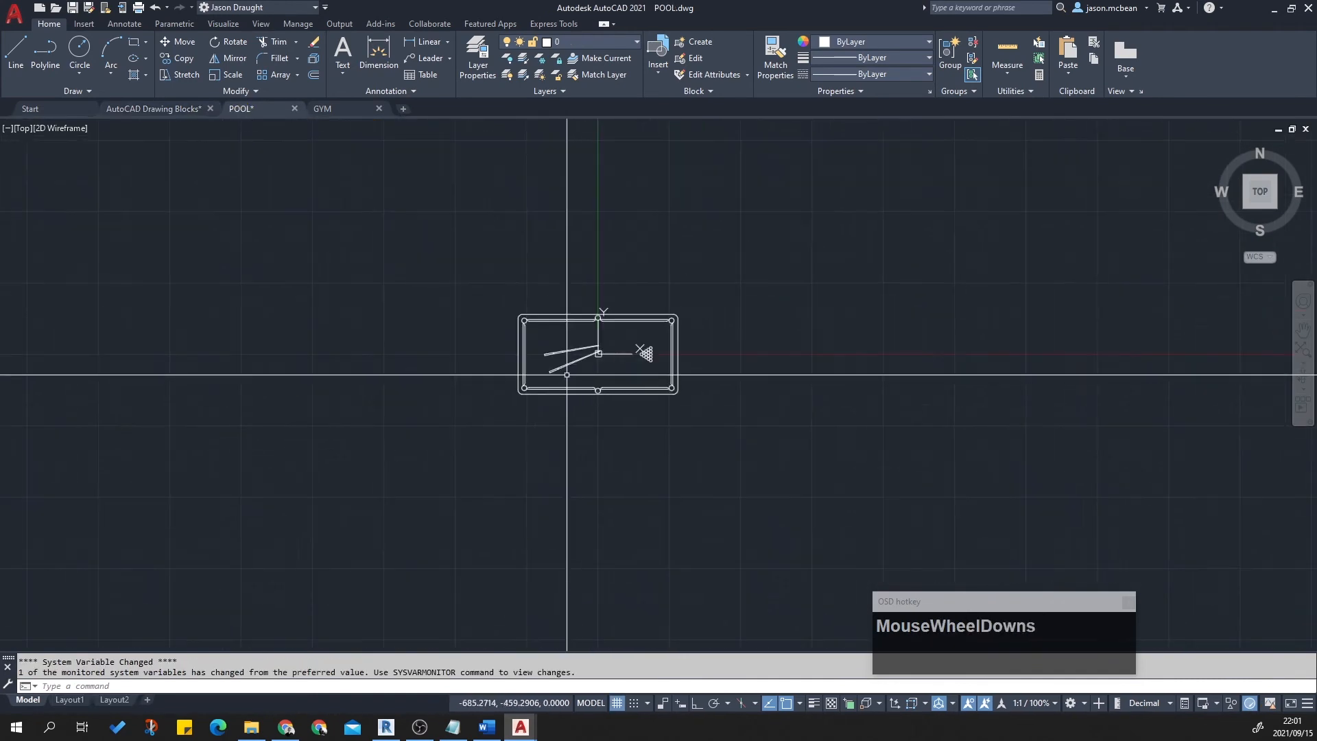
{"action": "type", "text": "sc"}
{"action": "key", "text": "Return"}
{"action": "left_click", "coordinate": [455, 265]}
{"action": "left_click", "coordinate": [692, 408]}
{"action": "key", "text": "Return"}
{"action": "scroll", "coordinate": [595, 370], "scroll_direction": "up", "scroll_amount": 6}
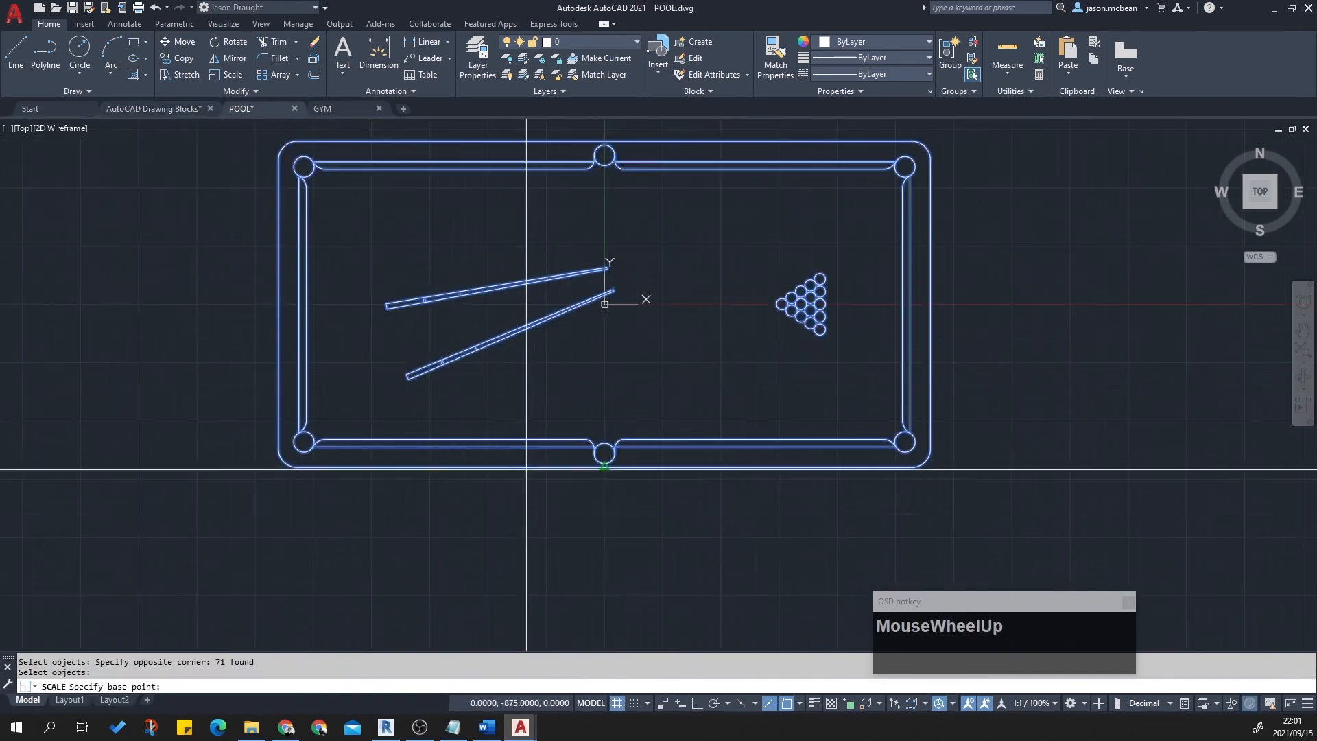
{"action": "right_click", "coordinate": [457, 496], "text": "shift"}
{"action": "left_click", "coordinate": [463, 453]}
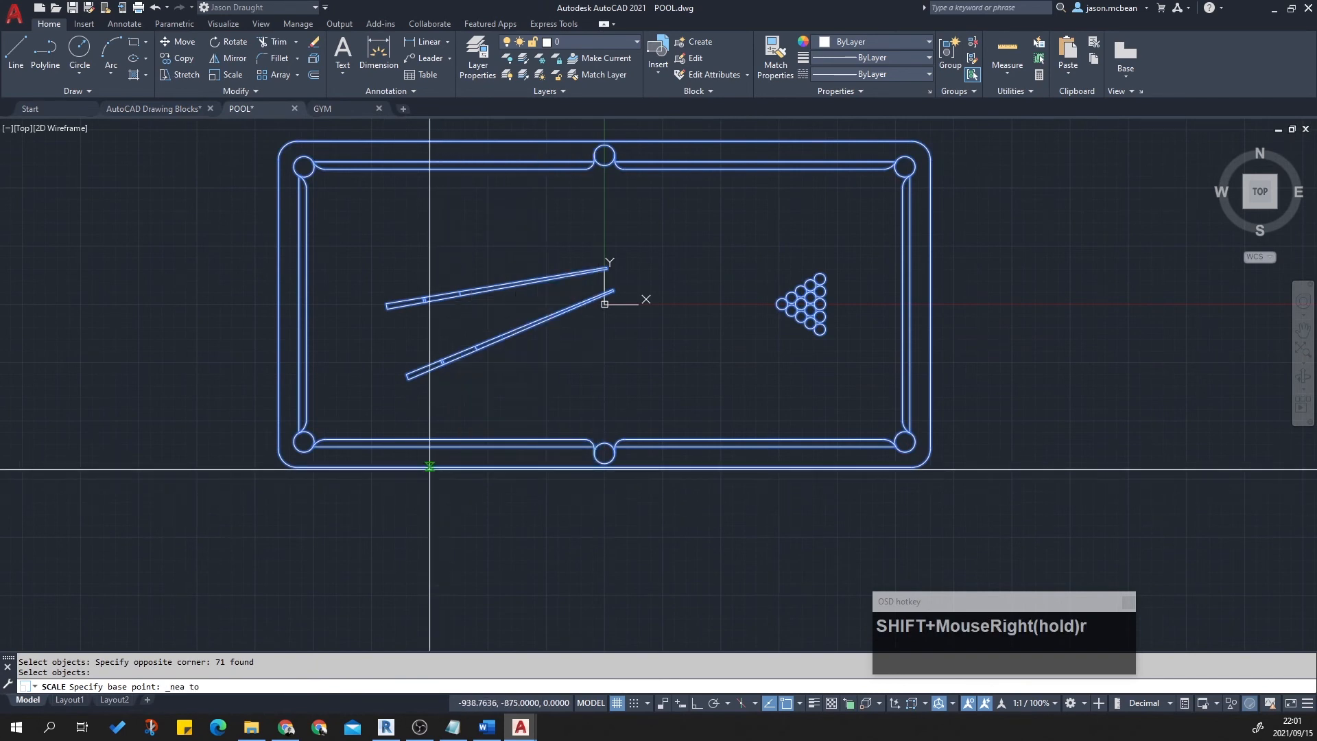
{"action": "left_click", "coordinate": [430, 467]}
{"action": "type", "text": "R"}
{"action": "key", "text": "Return"}
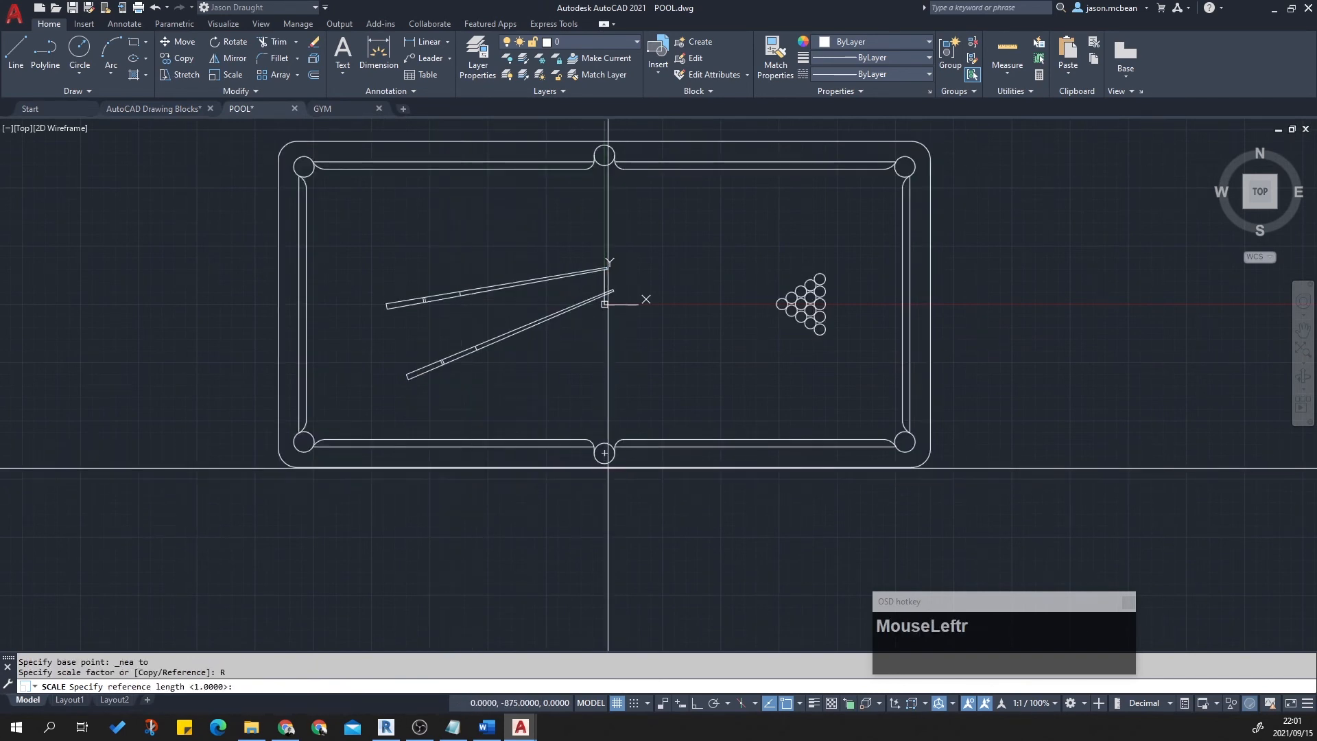
{"action": "left_click", "coordinate": [604, 453]}
{"action": "right_click", "coordinate": [620, 271], "text": "shift"}
{"action": "left_click", "coordinate": [651, 505]}
{"action": "left_click", "coordinate": [602, 142]}
{"action": "type", "text": "1500"}
{"action": "key", "text": "Return"}
{"action": "scroll", "coordinate": [624, 278], "scroll_direction": "down", "scroll_amount": 5}
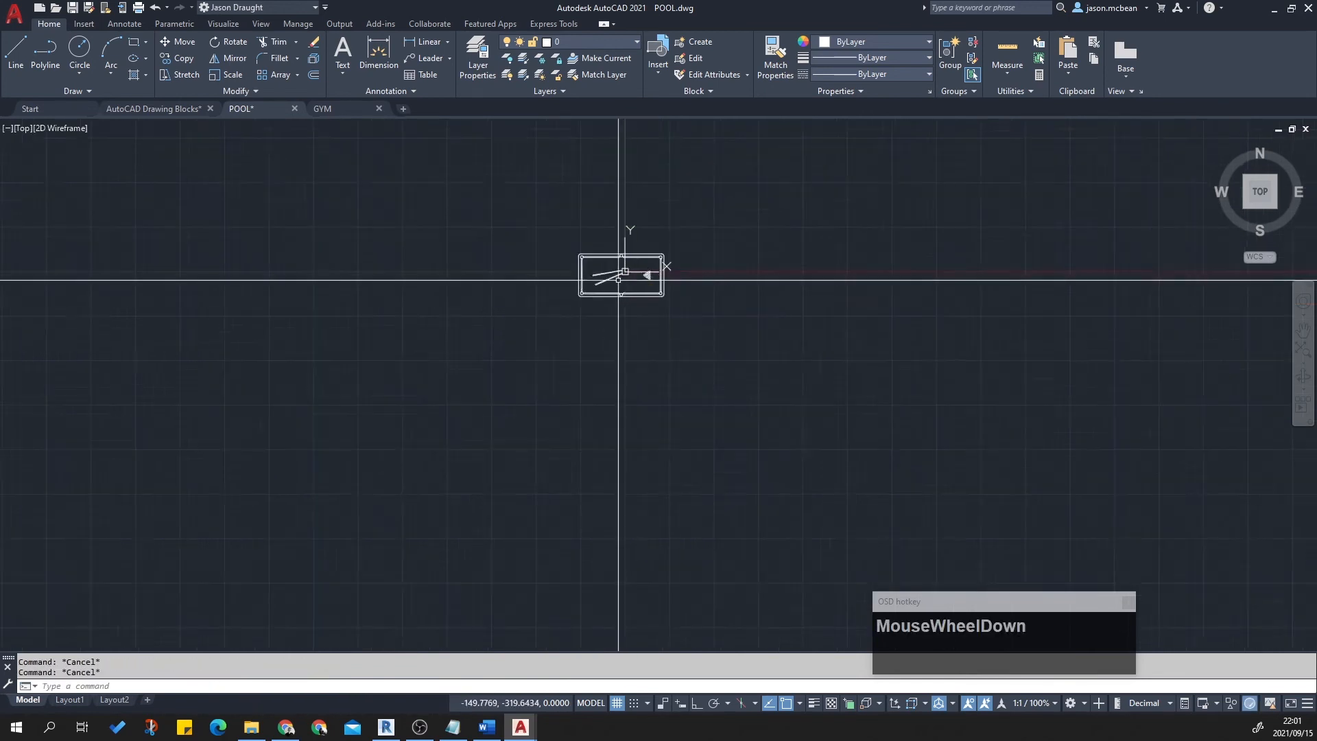
{"action": "scroll", "coordinate": [544, 203], "scroll_direction": "up", "scroll_amount": 3}
{"action": "left_click", "coordinate": [364, 197]}
{"action": "left_click", "coordinate": [772, 434]}
{"action": "scroll", "coordinate": [772, 434], "scroll_direction": "up", "scroll_amount": 3}
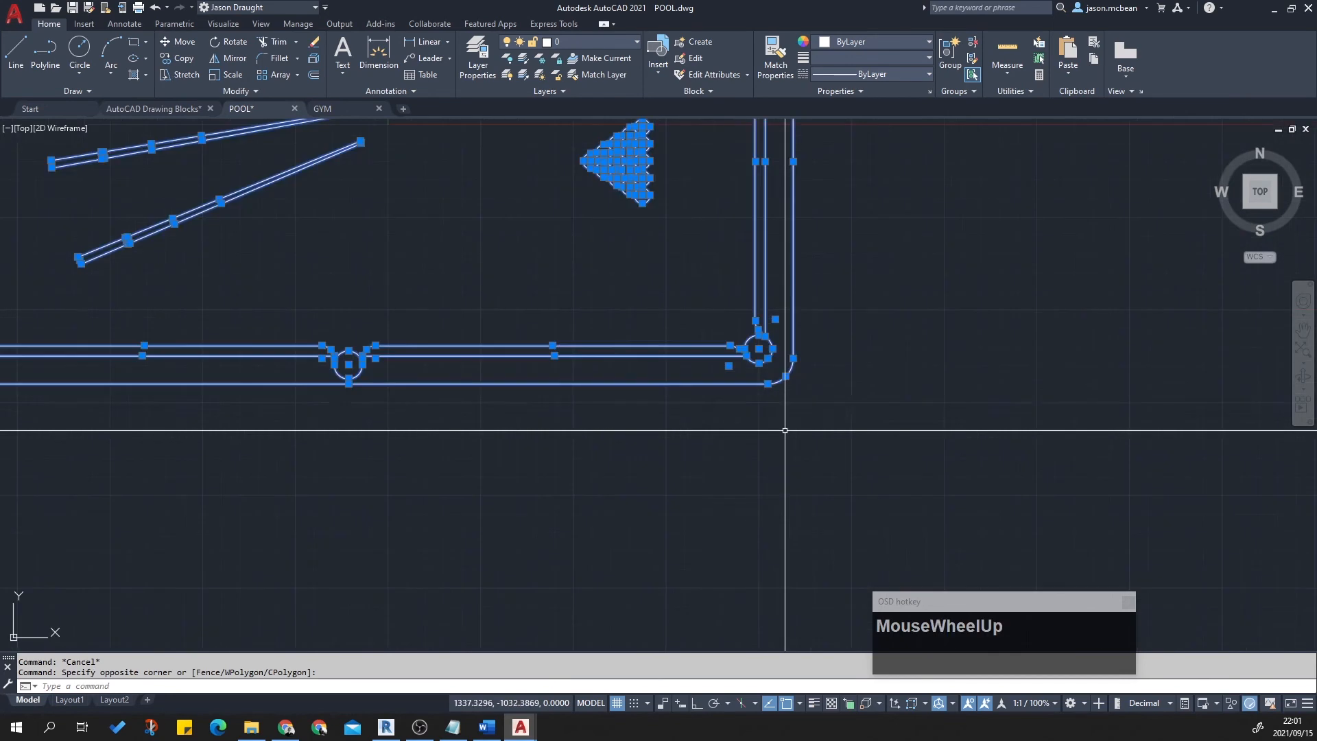
{"action": "type", "text": "m"}
{"action": "key", "text": "Return"}
{"action": "scroll", "coordinate": [676, 397], "scroll_direction": "down", "scroll_amount": 5}
{"action": "key", "text": "Escape"}
{"action": "key", "text": "Escape"}
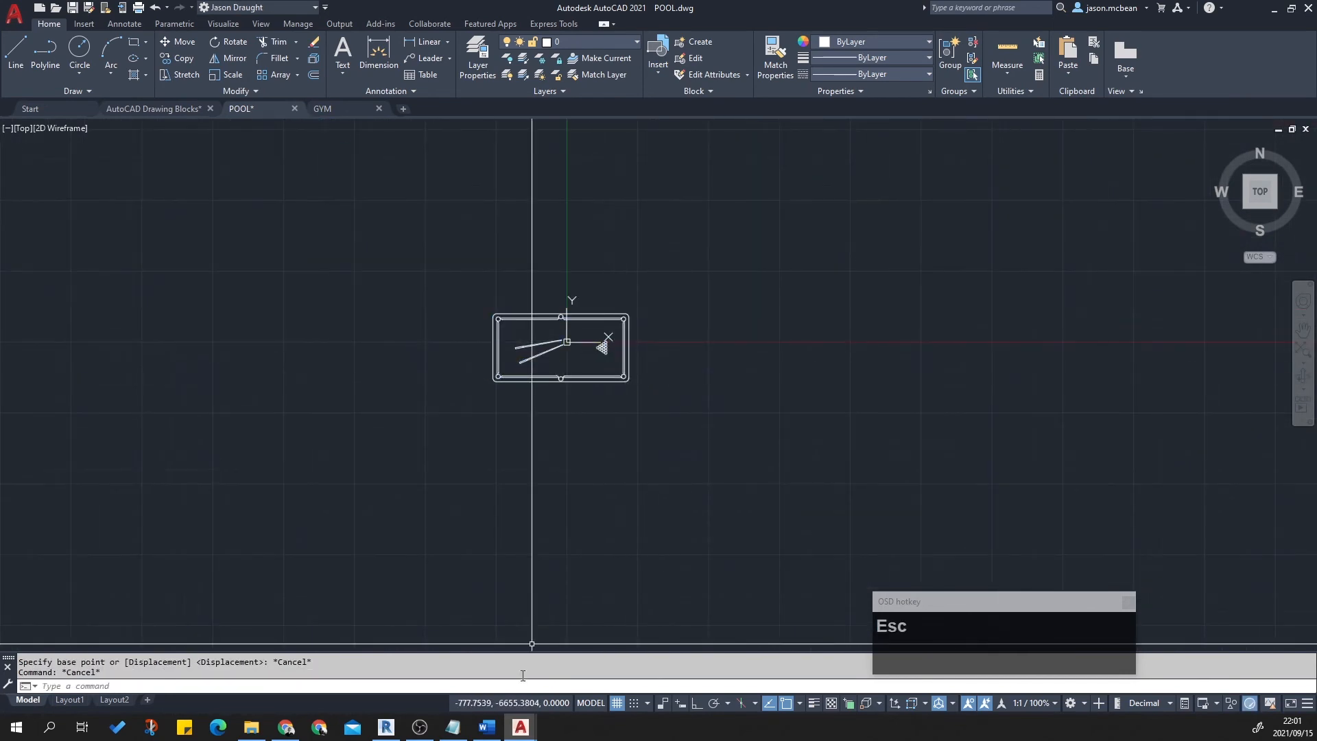
Switch to Revit, unpin the imported pool table and delete it from the family.
{"action": "left_click", "coordinate": [394, 731]}
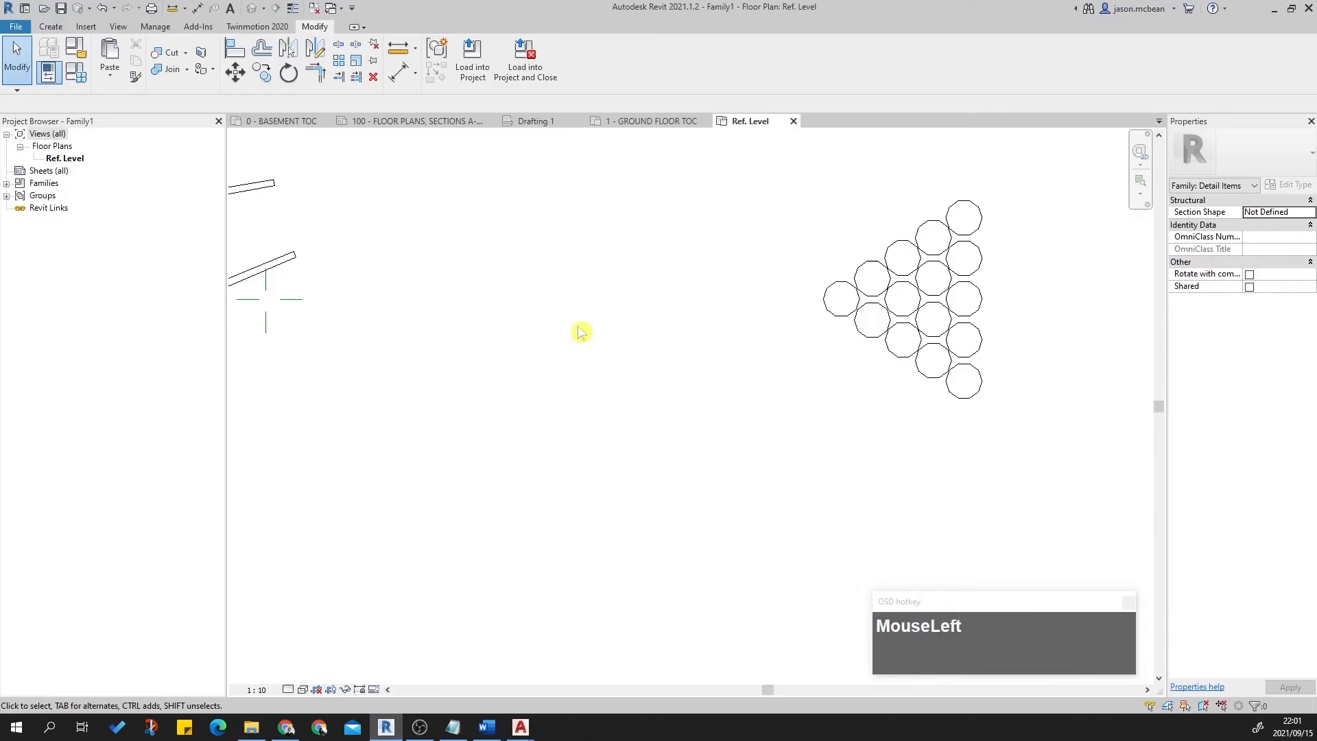
{"action": "scroll", "coordinate": [842, 365], "scroll_direction": "down", "scroll_amount": 3}
{"action": "double_click", "coordinate": [630, 323]}
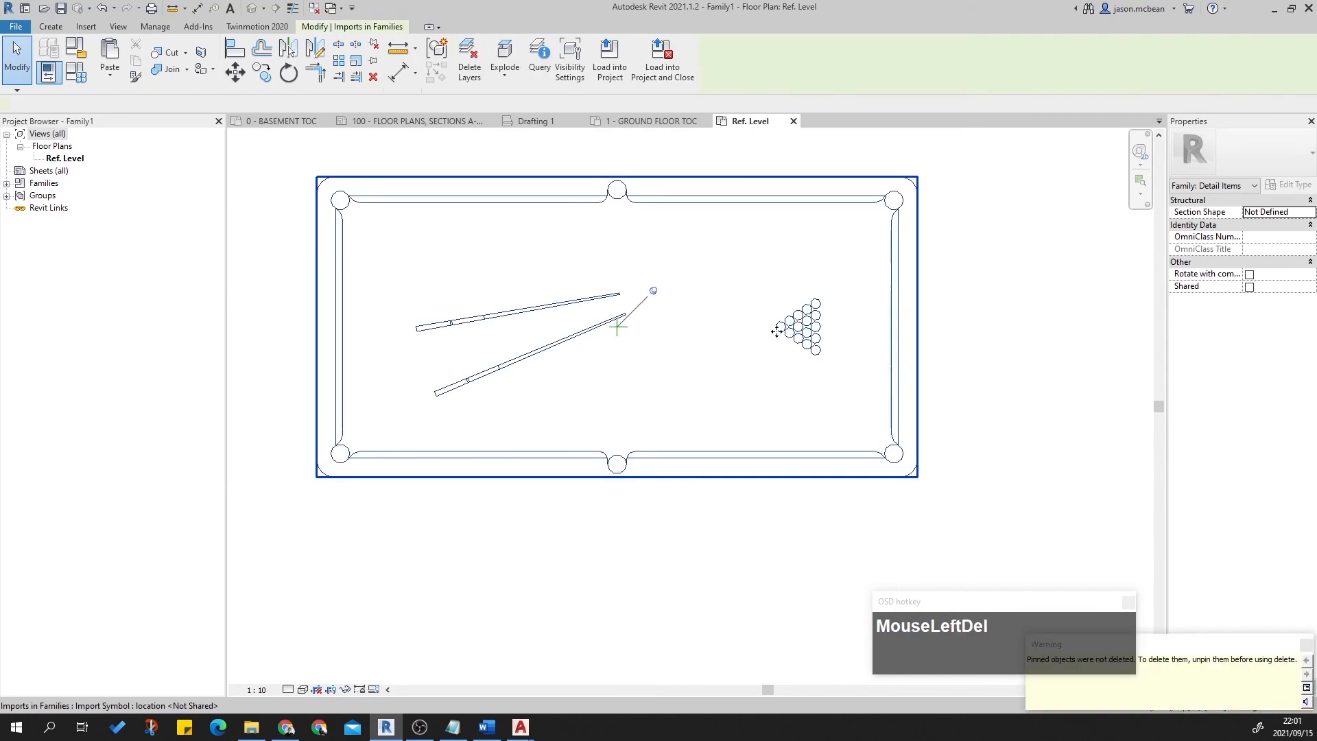
{"action": "left_click", "coordinate": [656, 297]}
{"action": "key", "text": "Delete"}
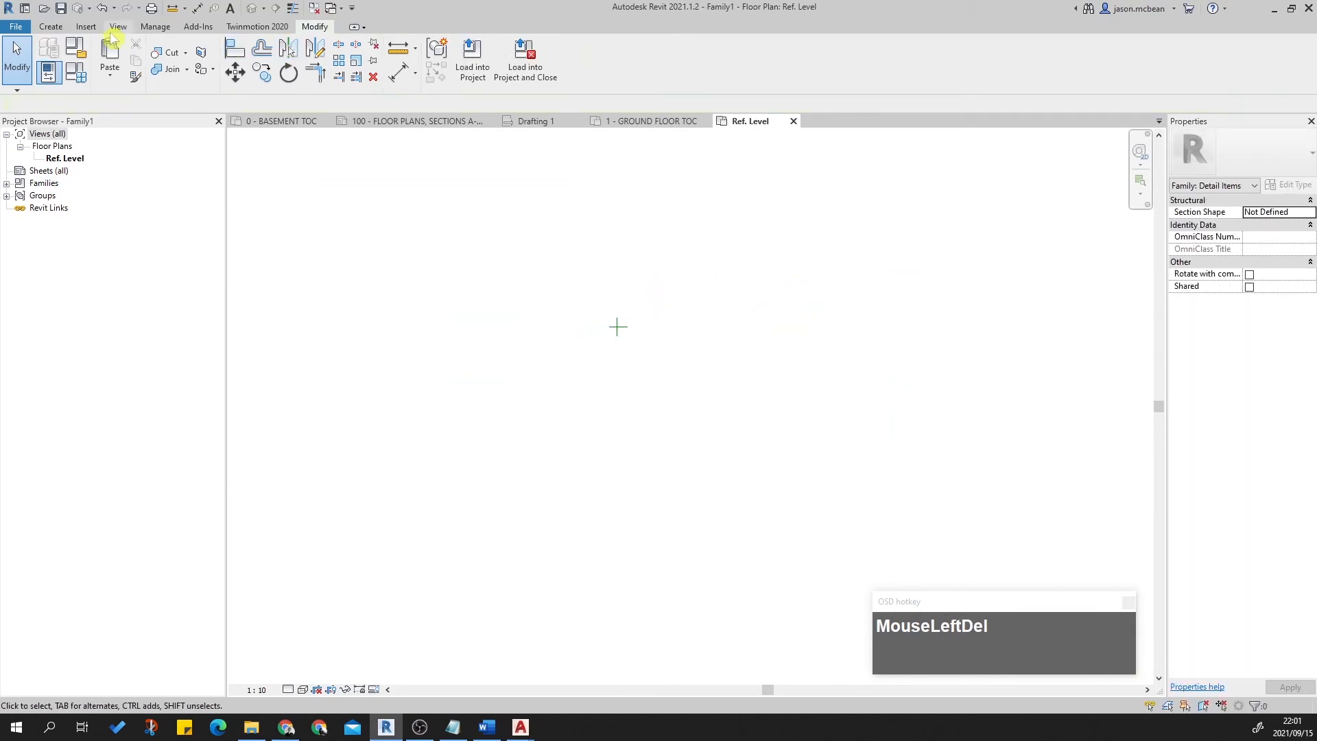
Import POOL.dwg from the Desktop into the family with the import units set to millimeter.
{"action": "left_click", "coordinate": [85, 28]}
{"action": "left_click", "coordinate": [379, 61]}
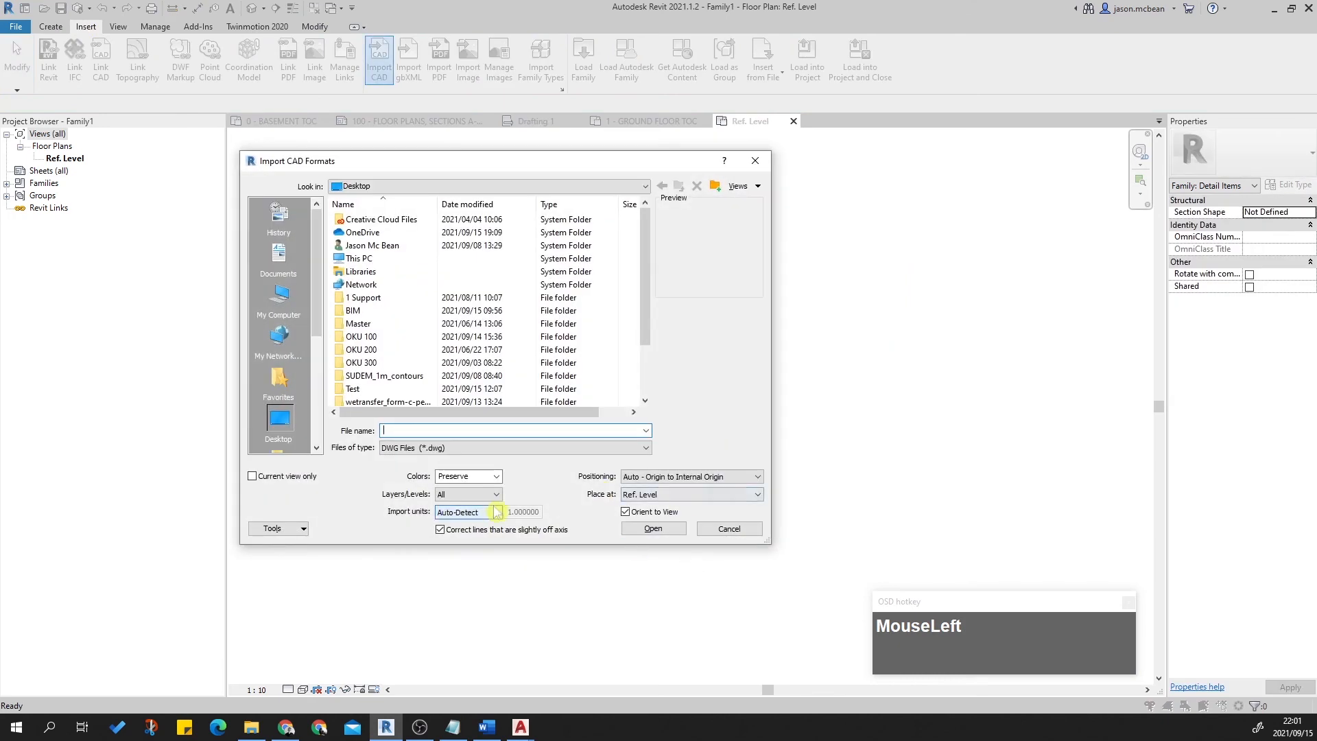
{"action": "left_click", "coordinate": [452, 513]}
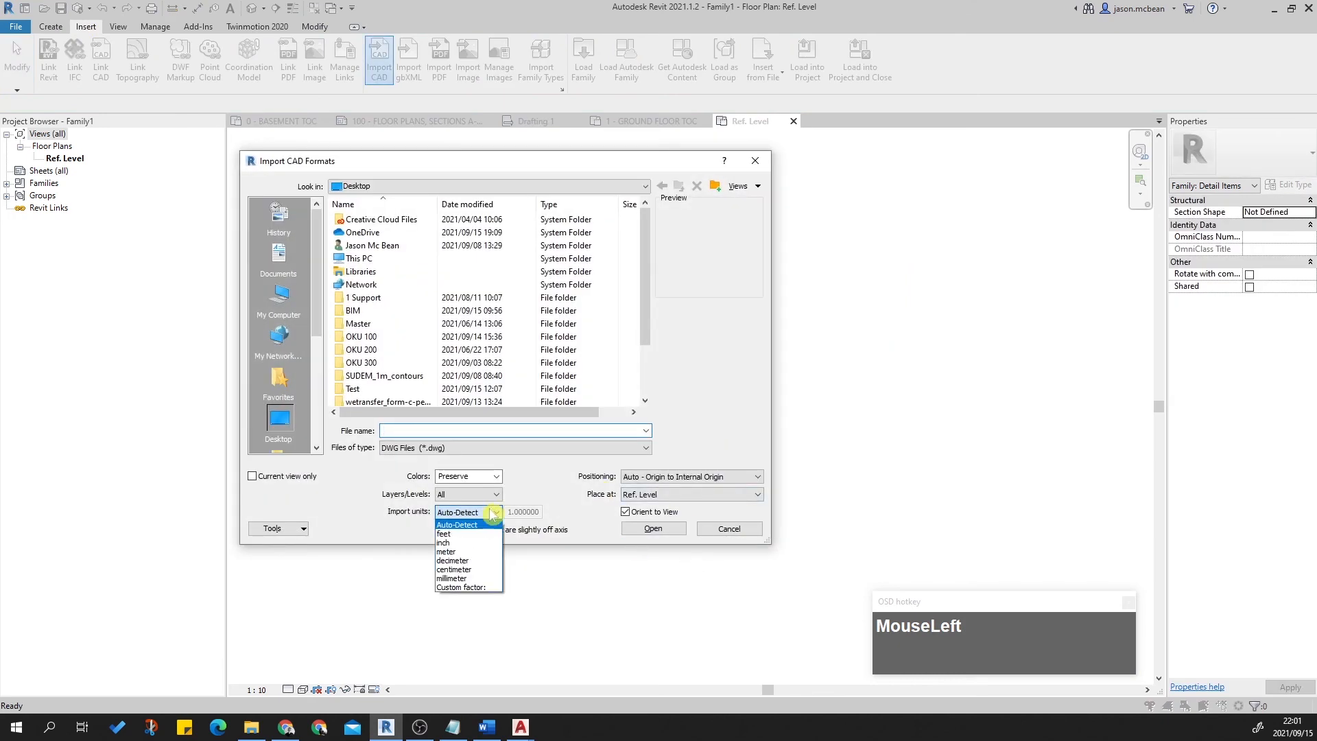
{"action": "left_click", "coordinate": [473, 579]}
{"action": "scroll", "coordinate": [384, 370], "scroll_direction": "down", "scroll_amount": 2}
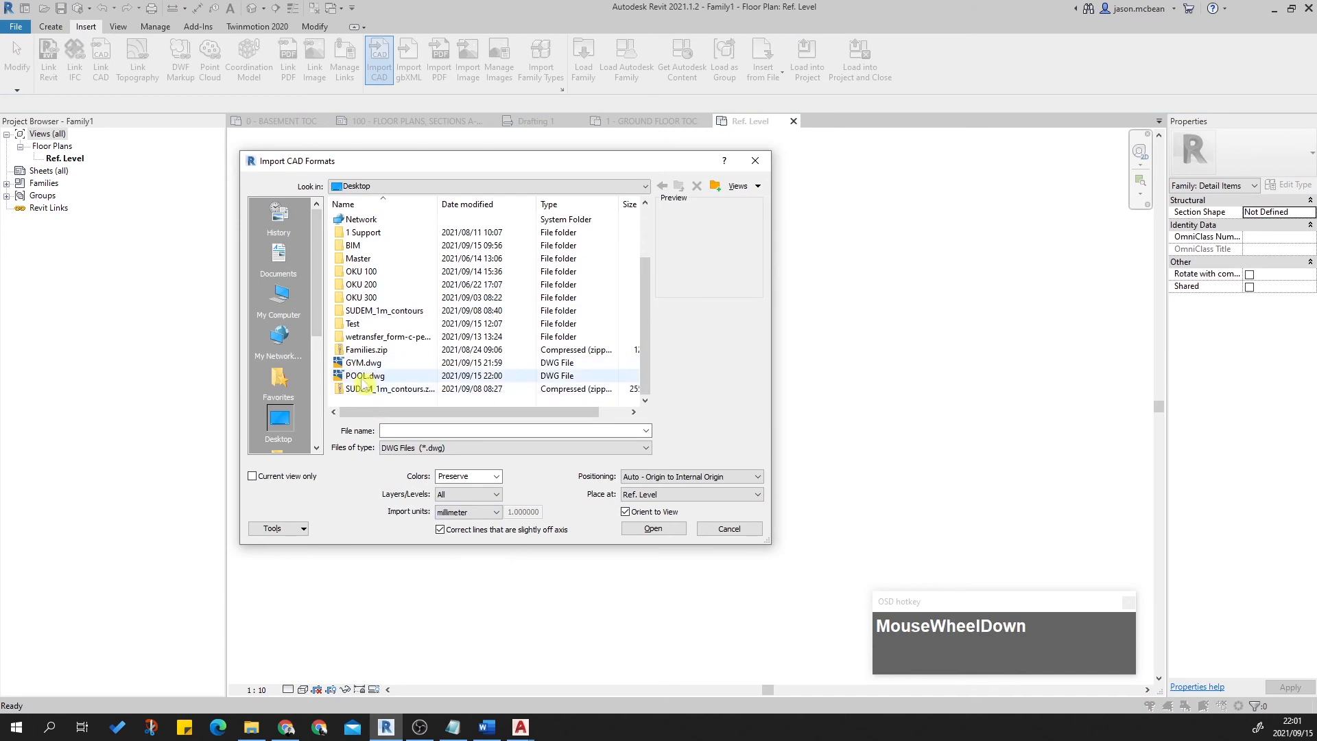
{"action": "left_click", "coordinate": [366, 376]}
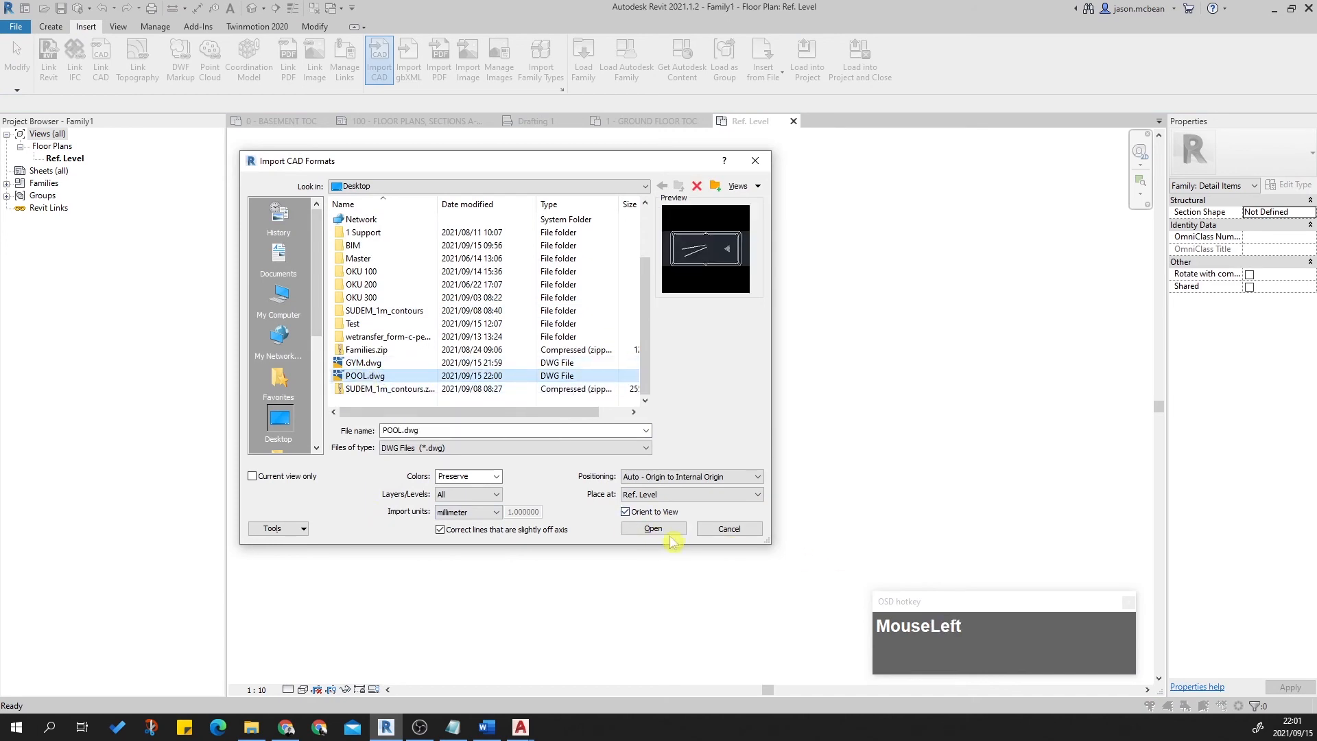
{"action": "left_click", "coordinate": [653, 528]}
{"action": "scroll", "coordinate": [632, 306], "scroll_direction": "up", "scroll_amount": 10}
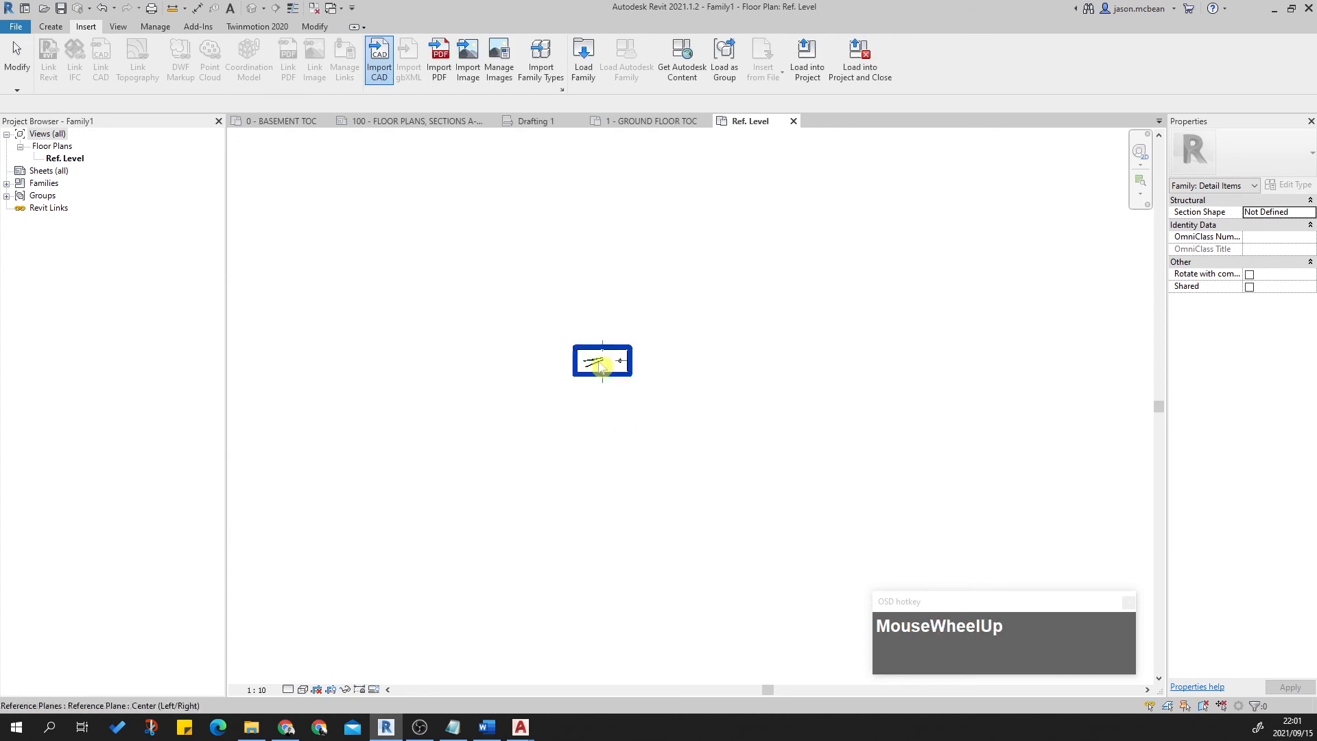
Fully explode the imported pool table into individual lines.
{"action": "scroll", "coordinate": [696, 304], "scroll_direction": "up", "scroll_amount": 5}
{"action": "scroll", "coordinate": [706, 306], "scroll_direction": "down", "scroll_amount": 4}
{"action": "scroll", "coordinate": [600, 303], "scroll_direction": "up", "scroll_amount": 2}
{"action": "scroll", "coordinate": [517, 282], "scroll_direction": "down", "scroll_amount": 4}
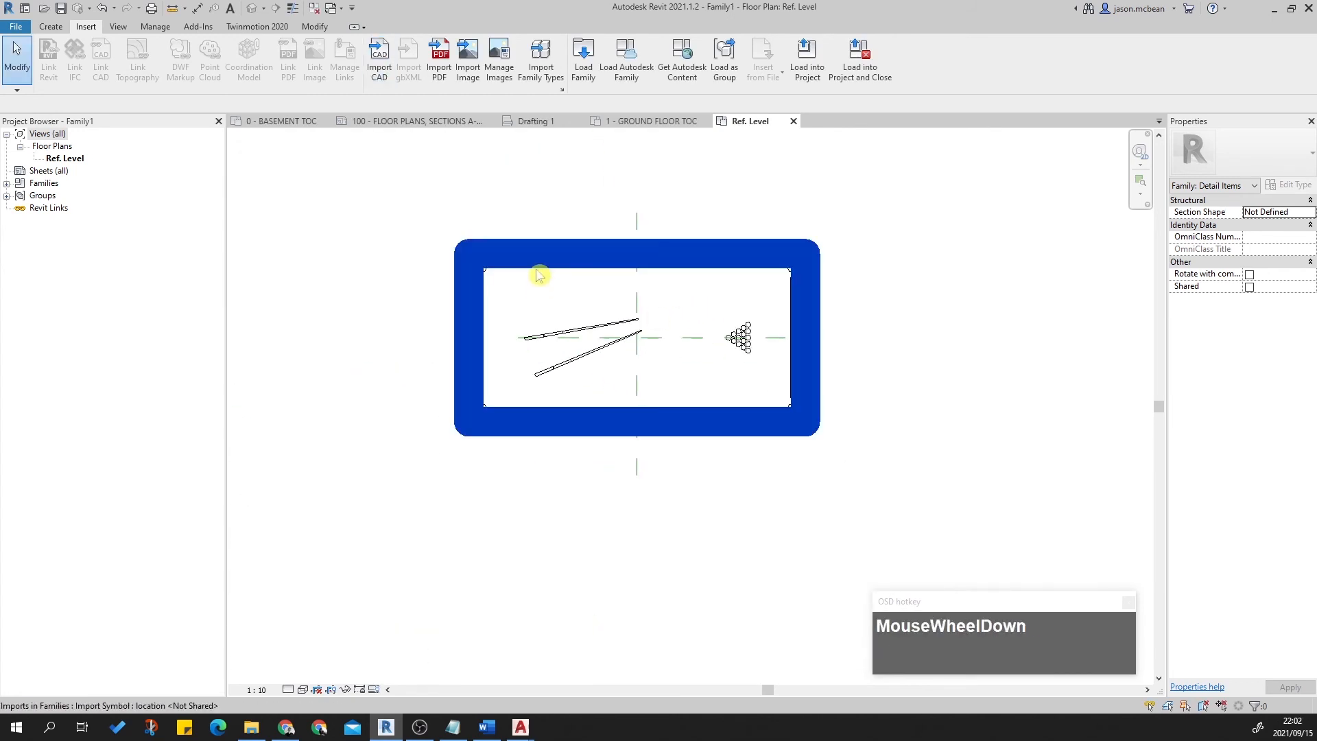
{"action": "left_click", "coordinate": [552, 270]}
{"action": "left_click", "coordinate": [501, 80]}
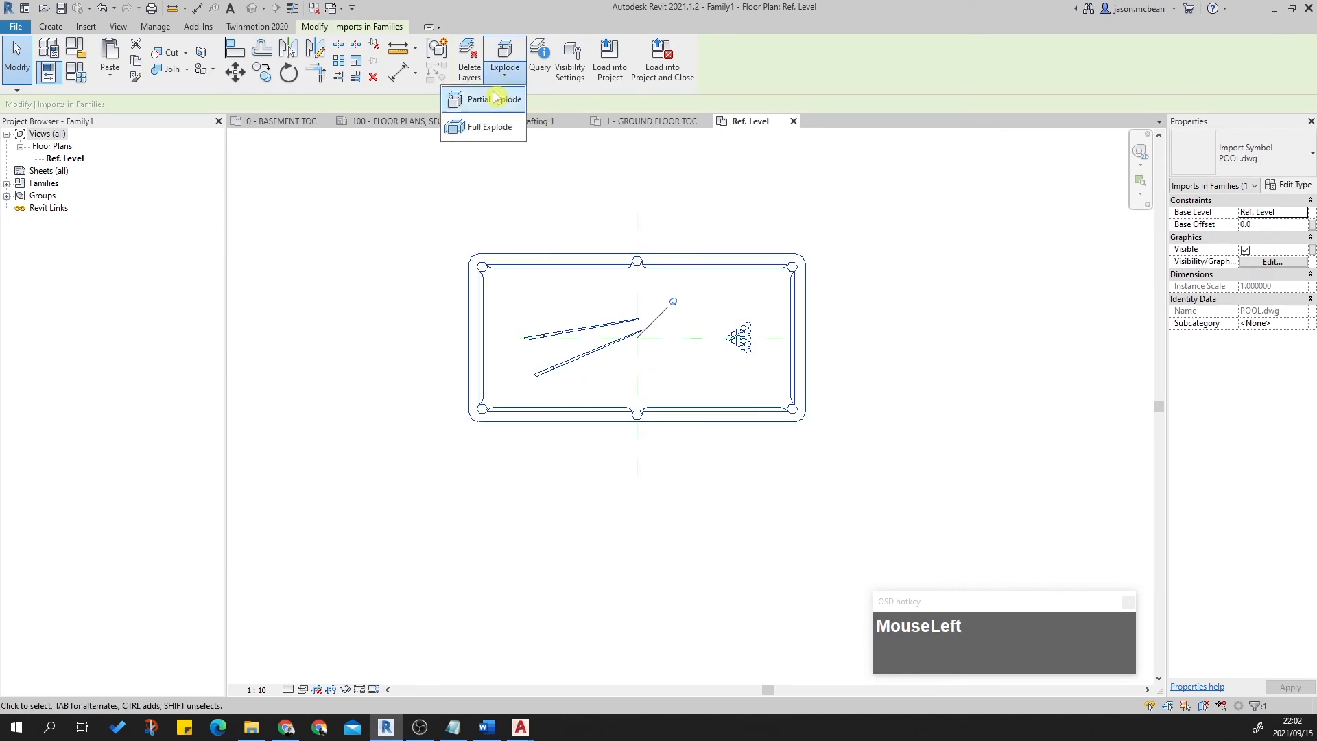
{"action": "left_click", "coordinate": [490, 127]}
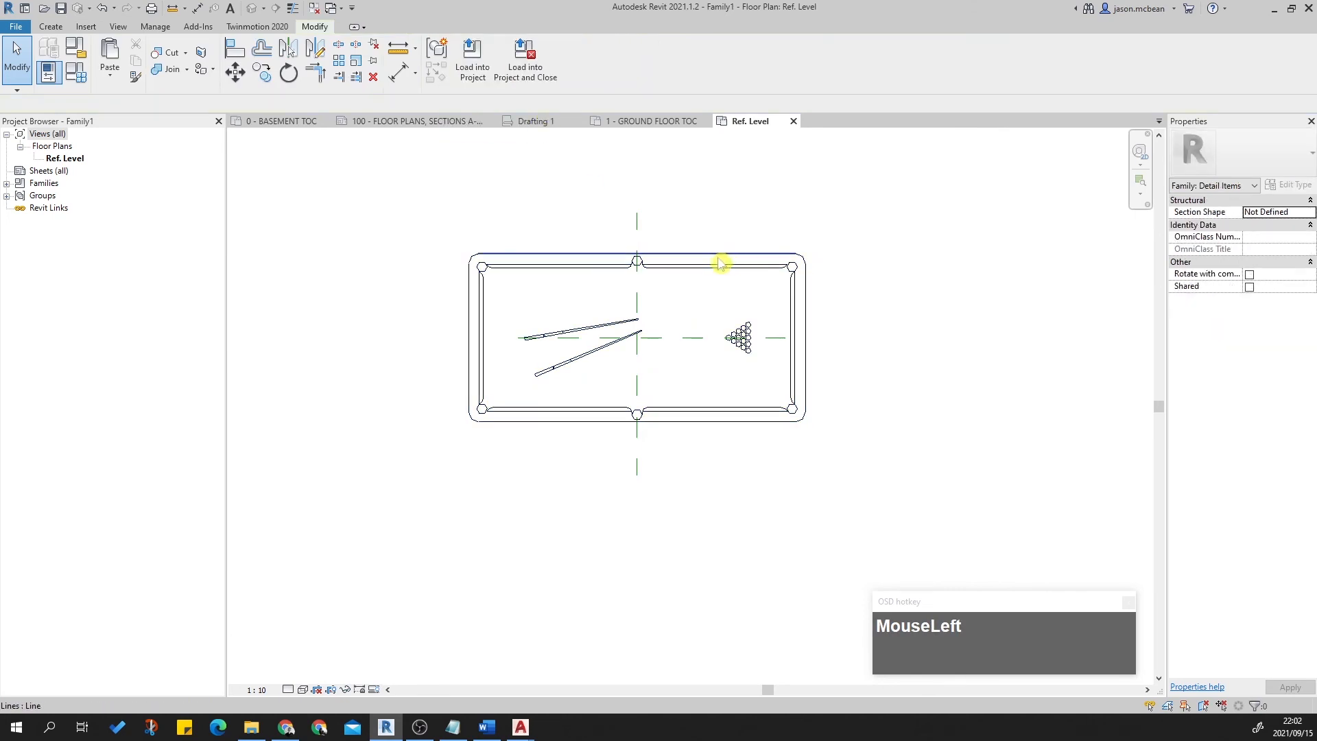
Rename the pool table lines' subcategory 0 to FURNITURE in the family's object styles.
{"action": "left_click", "coordinate": [518, 255]}
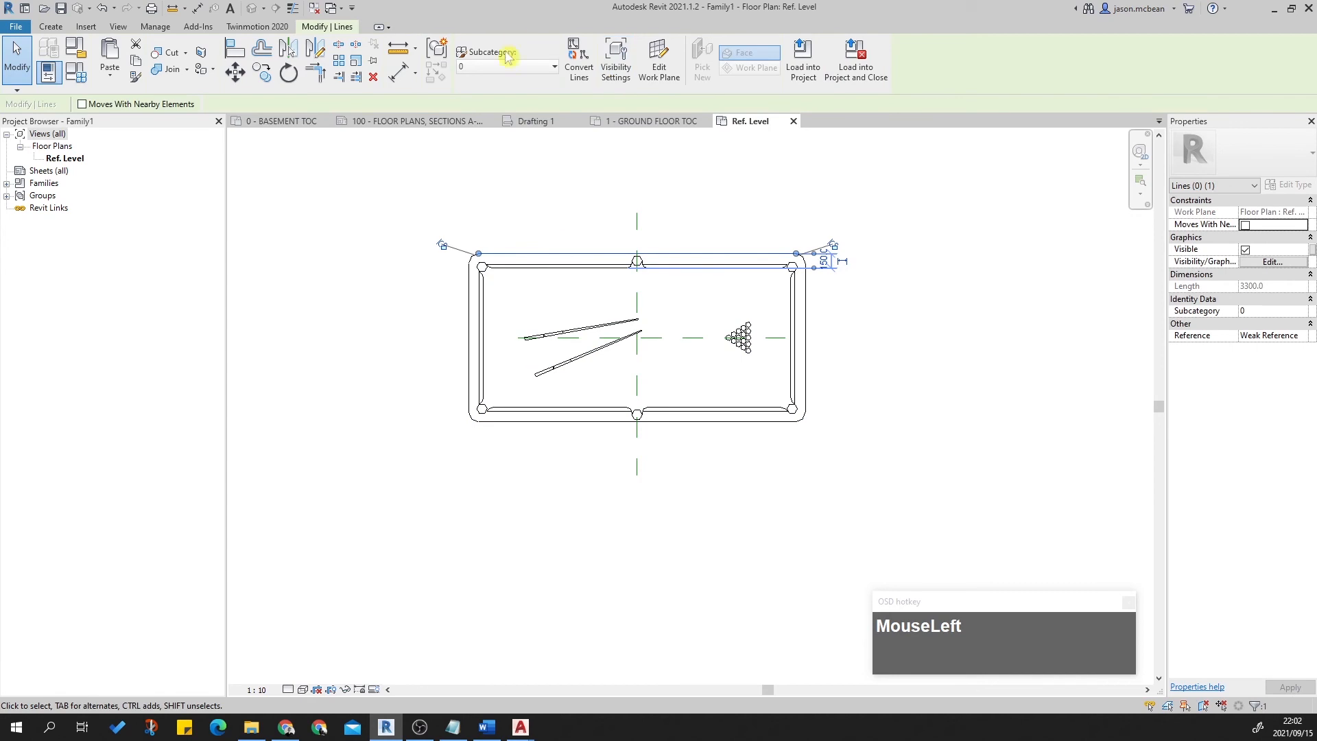
{"action": "left_click", "coordinate": [494, 69]}
{"action": "left_click", "coordinate": [500, 81]}
{"action": "left_click", "coordinate": [55, 29]}
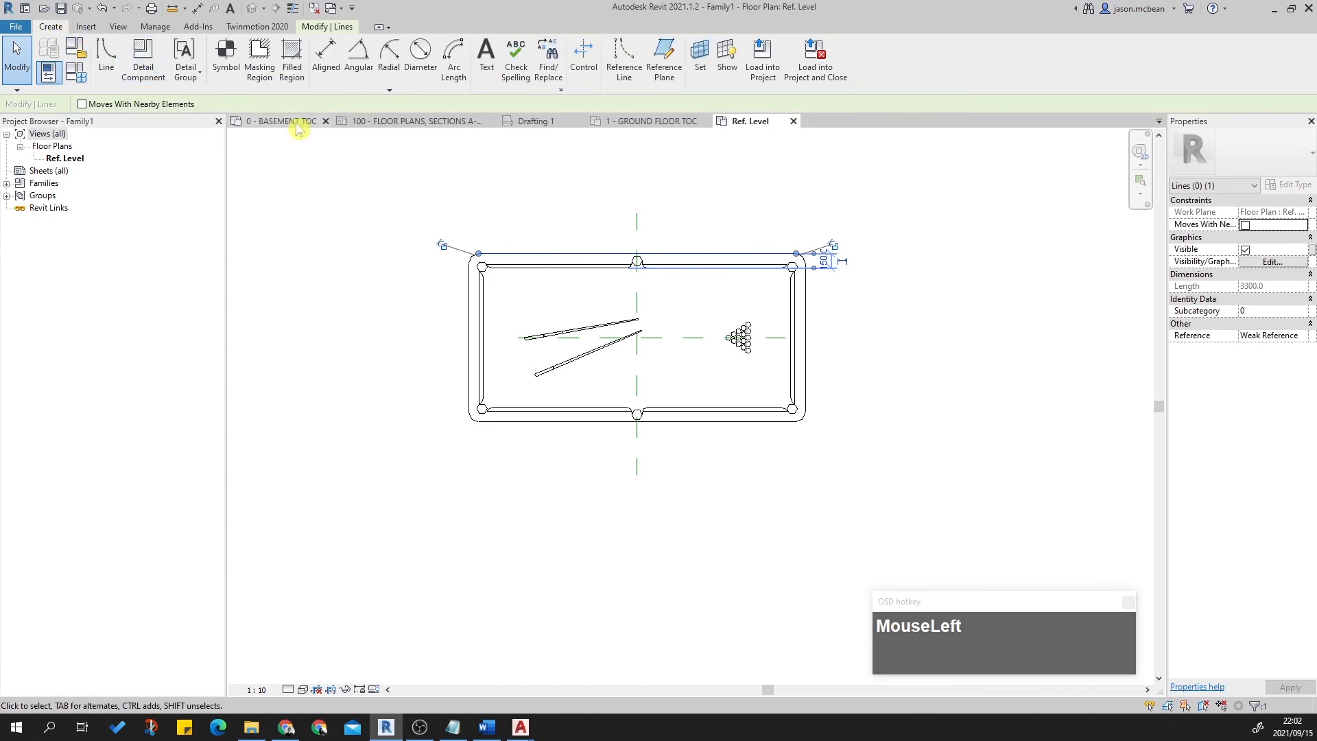
{"action": "left_click", "coordinate": [155, 26]}
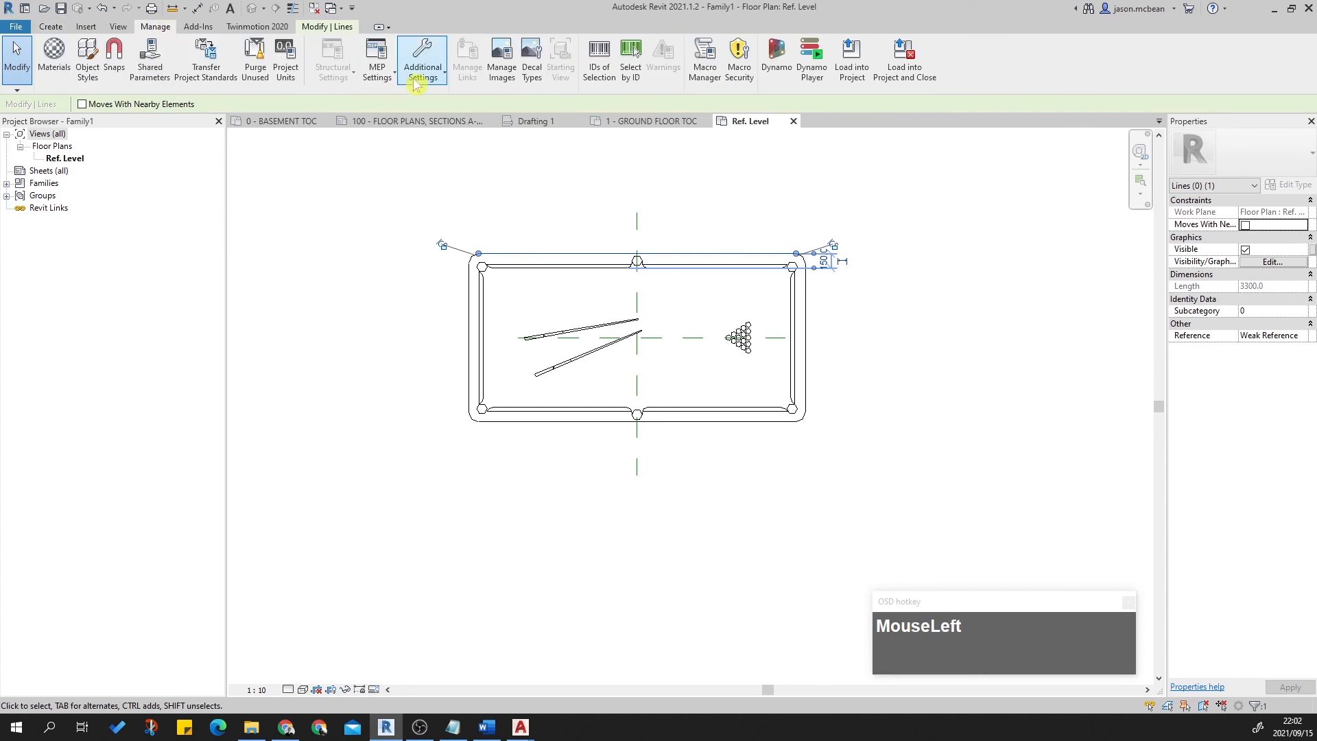
{"action": "left_click", "coordinate": [95, 77]}
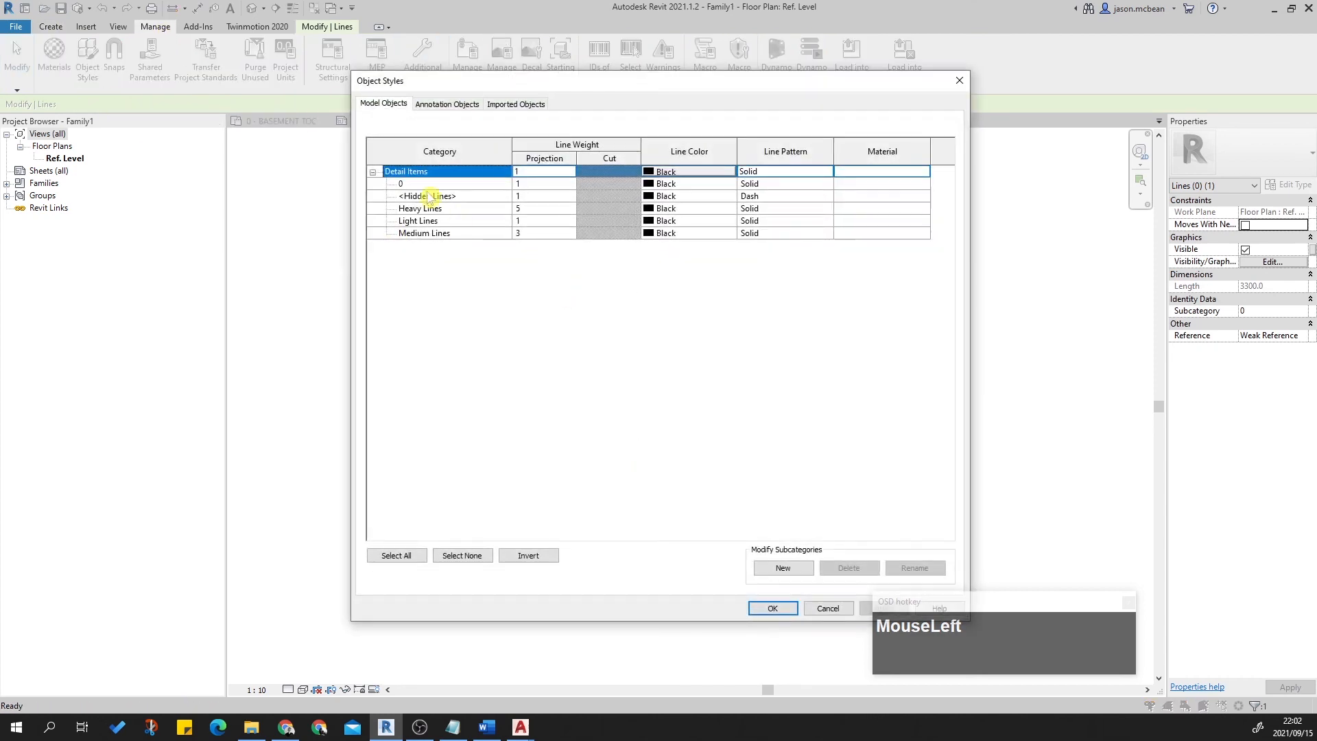
{"action": "left_click", "coordinate": [410, 184]}
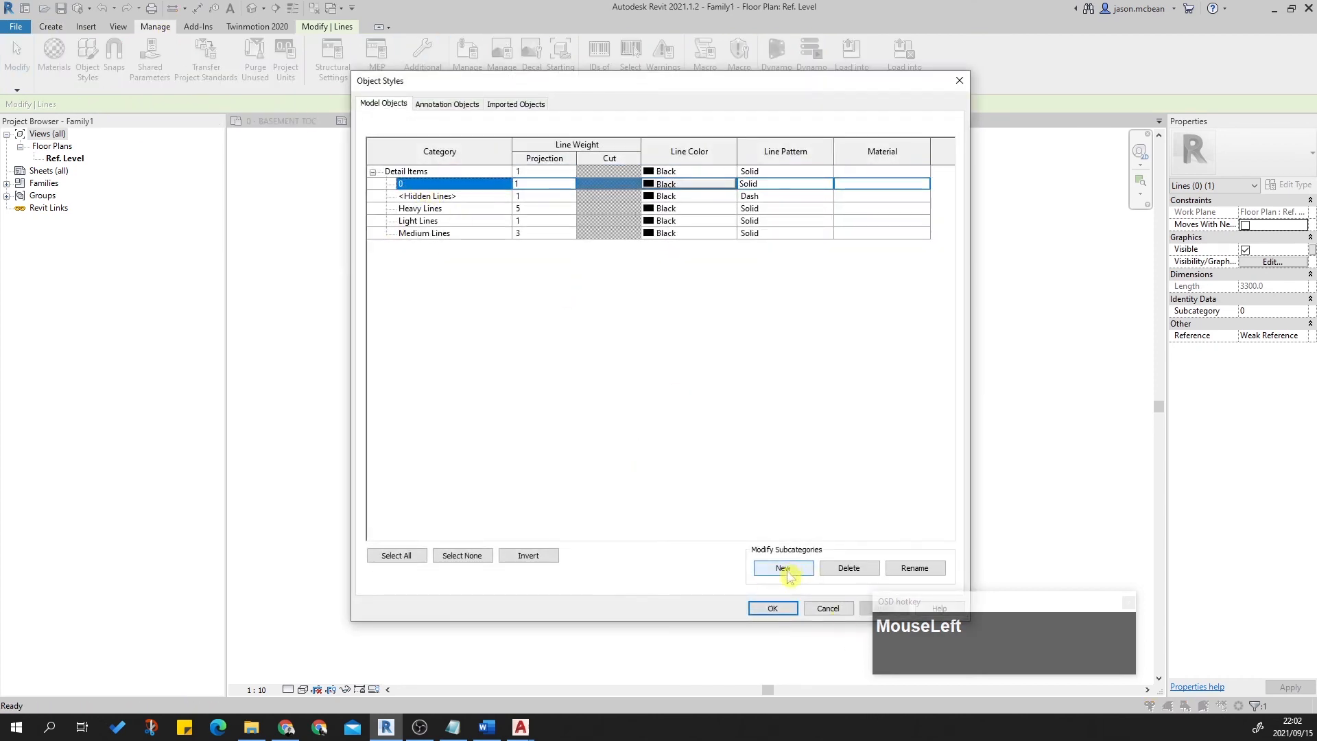
{"action": "left_click", "coordinate": [912, 568]}
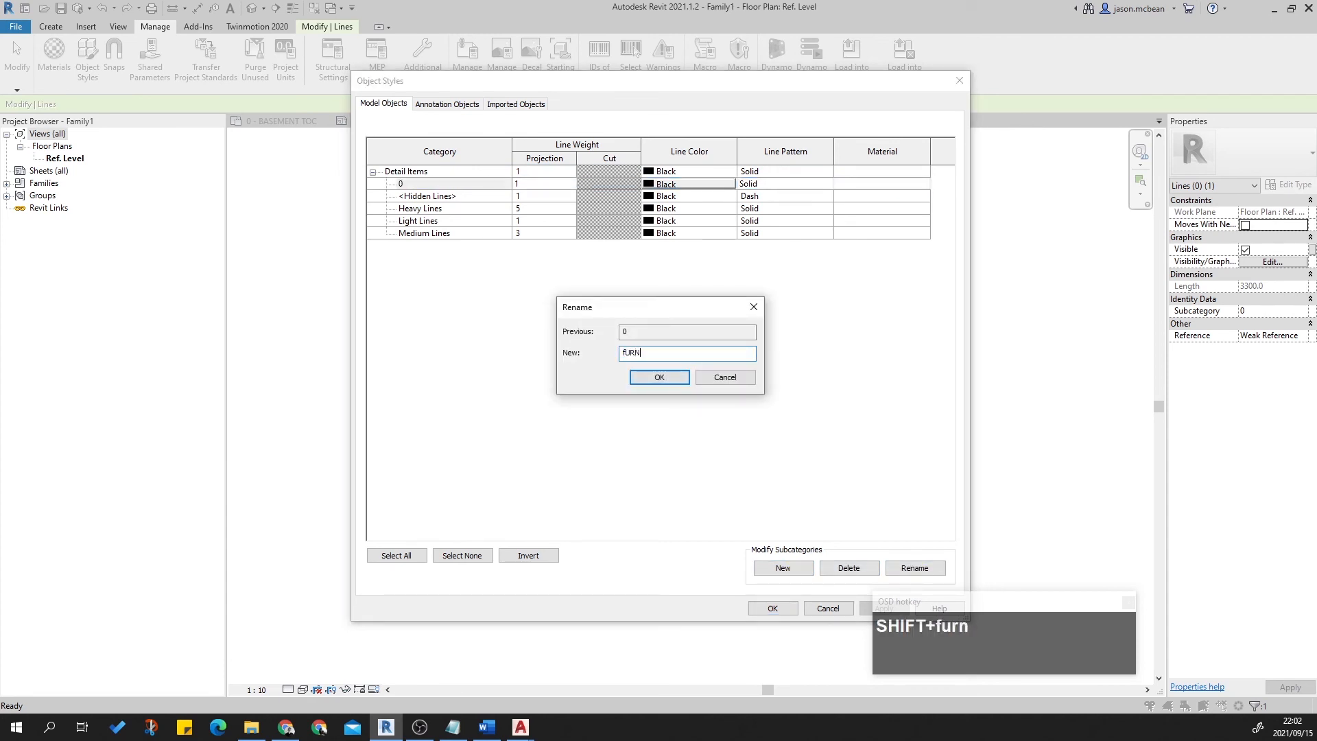
{"action": "type", "text": "FURN"}
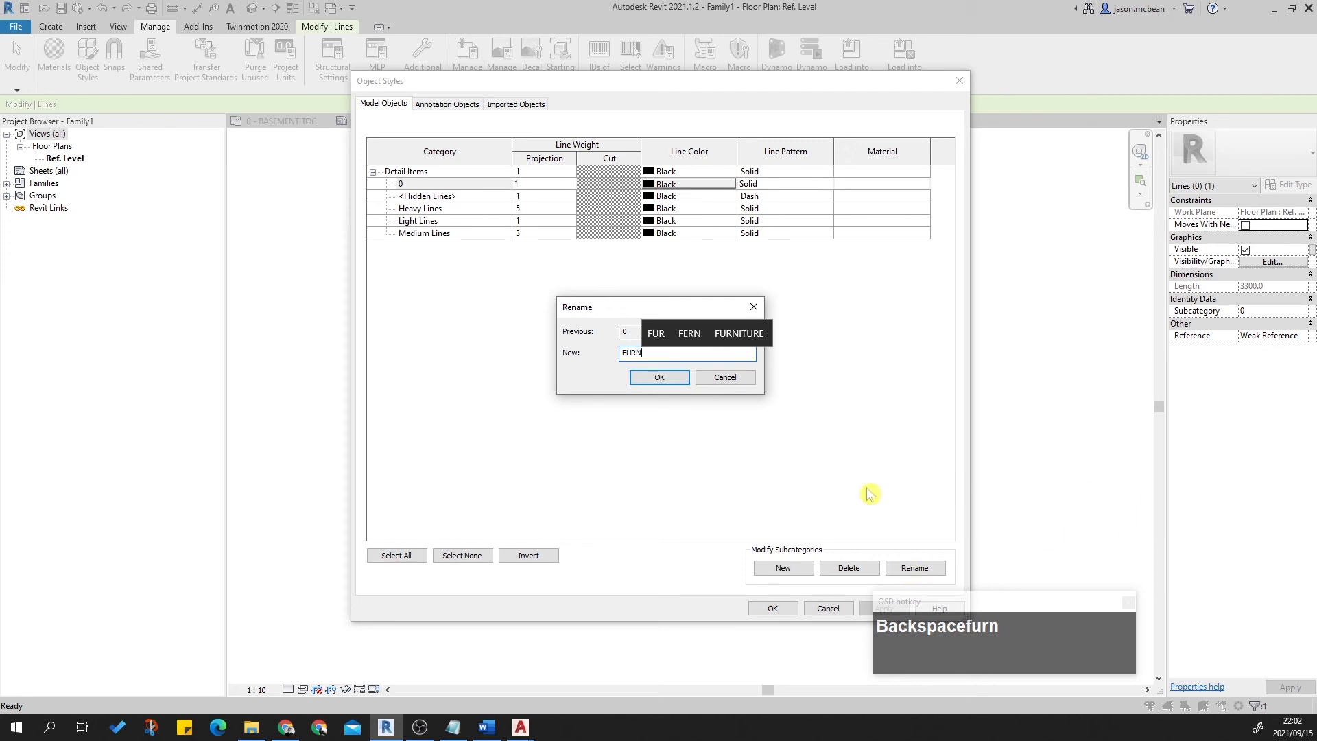
{"action": "left_click", "coordinate": [739, 334]}
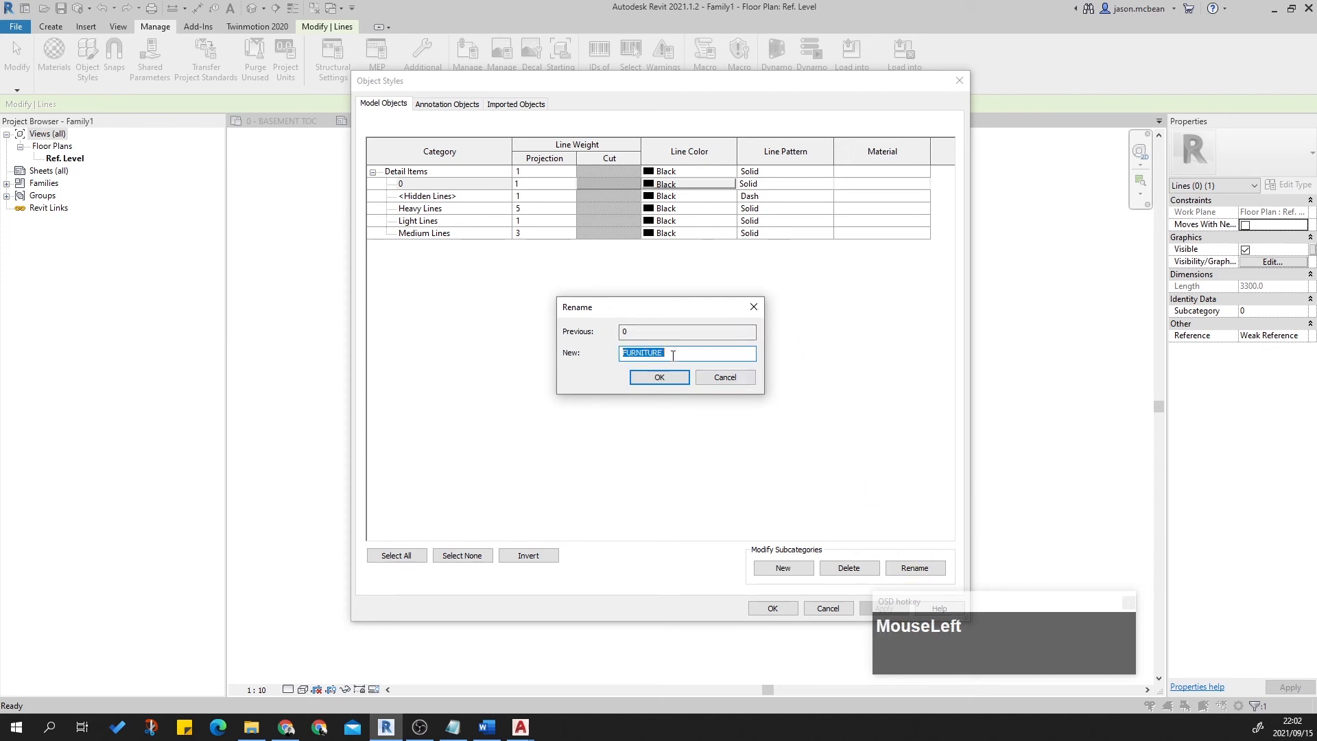
{"action": "left_click", "coordinate": [660, 377]}
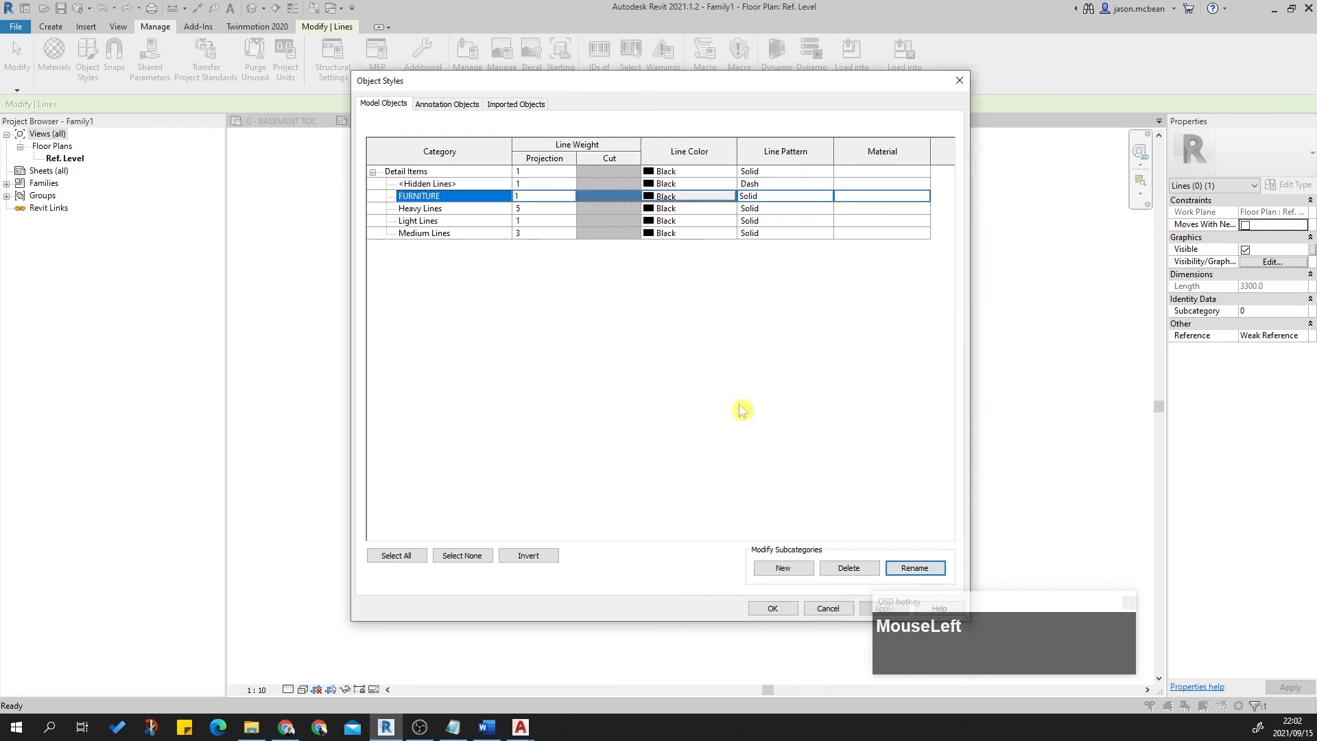
Set the FURNITURE subcategory's line color to grey RGB 128-128-128 and apply the object styles.
{"action": "left_click", "coordinate": [652, 196]}
{"action": "left_click", "coordinate": [571, 328]}
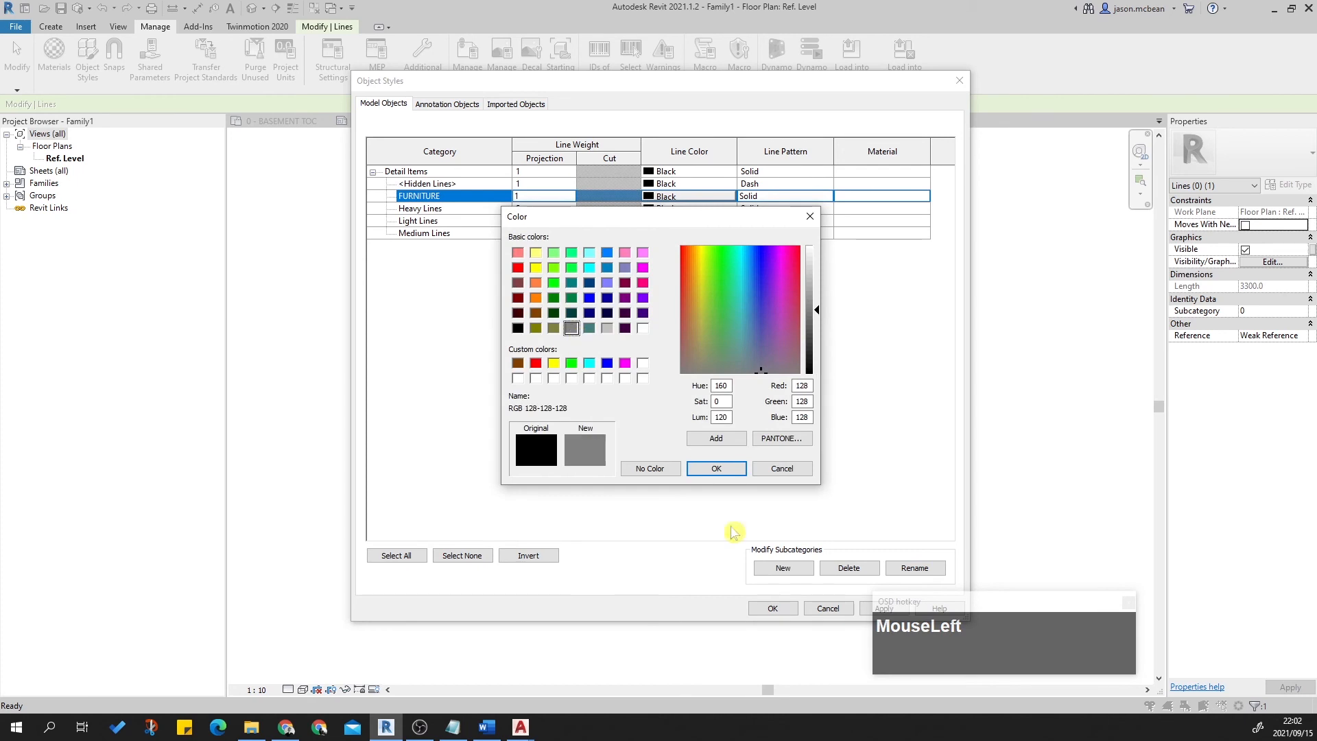
{"action": "left_click", "coordinate": [716, 468]}
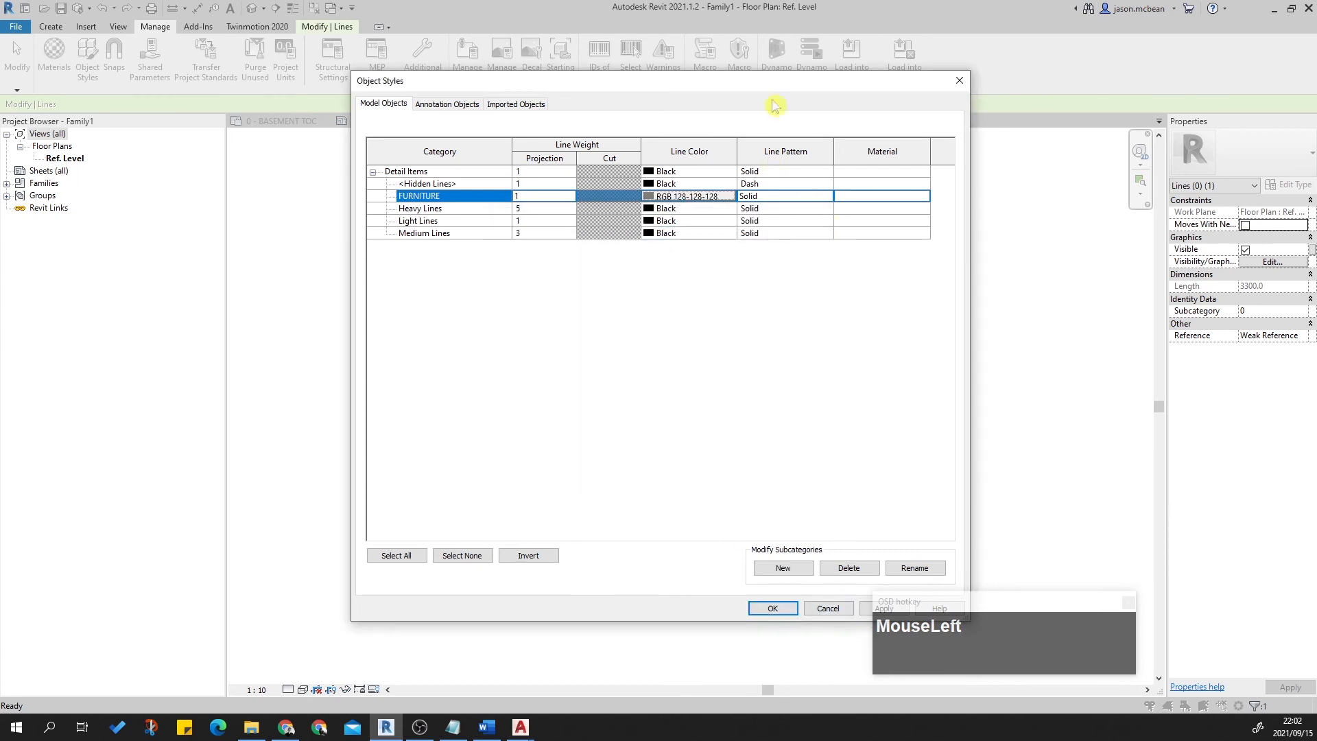
{"action": "left_click", "coordinate": [757, 585]}
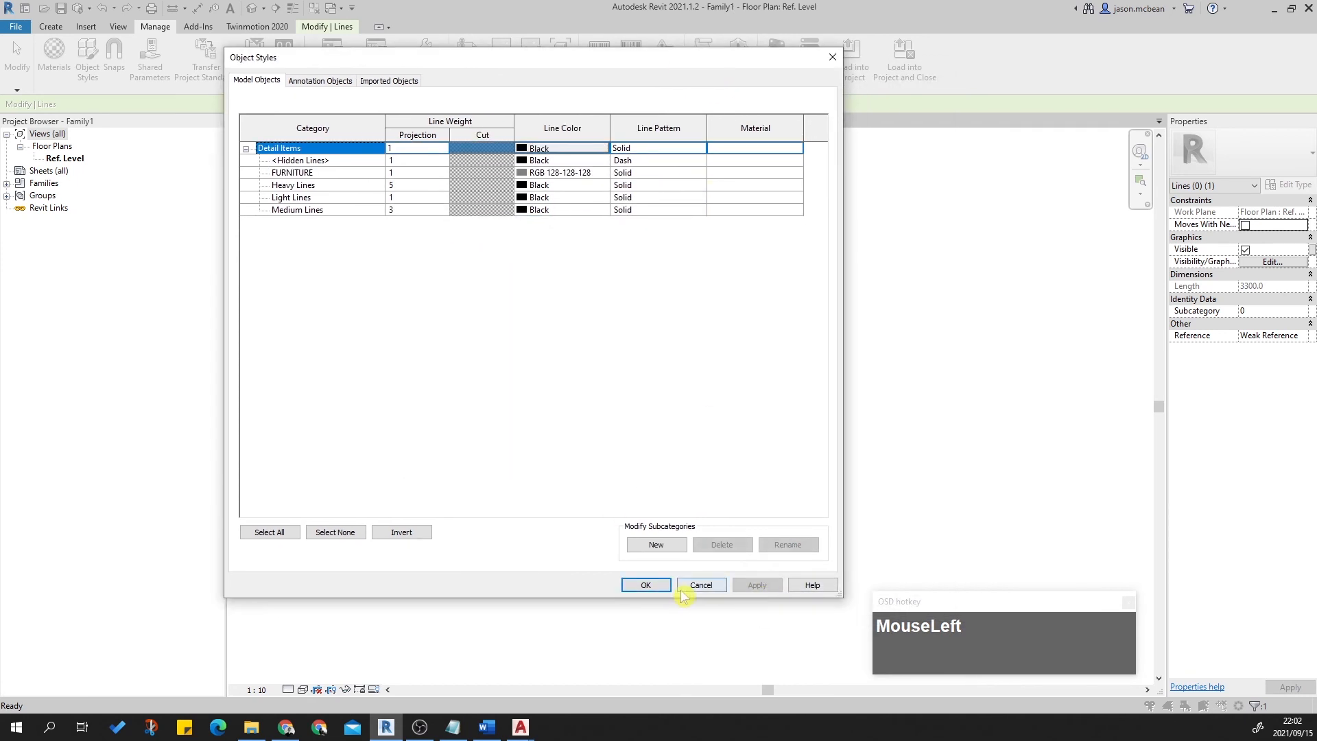
{"action": "left_click", "coordinate": [664, 585]}
{"action": "left_click", "coordinate": [673, 373]}
{"action": "scroll", "coordinate": [747, 458], "scroll_direction": "up", "scroll_amount": 1}
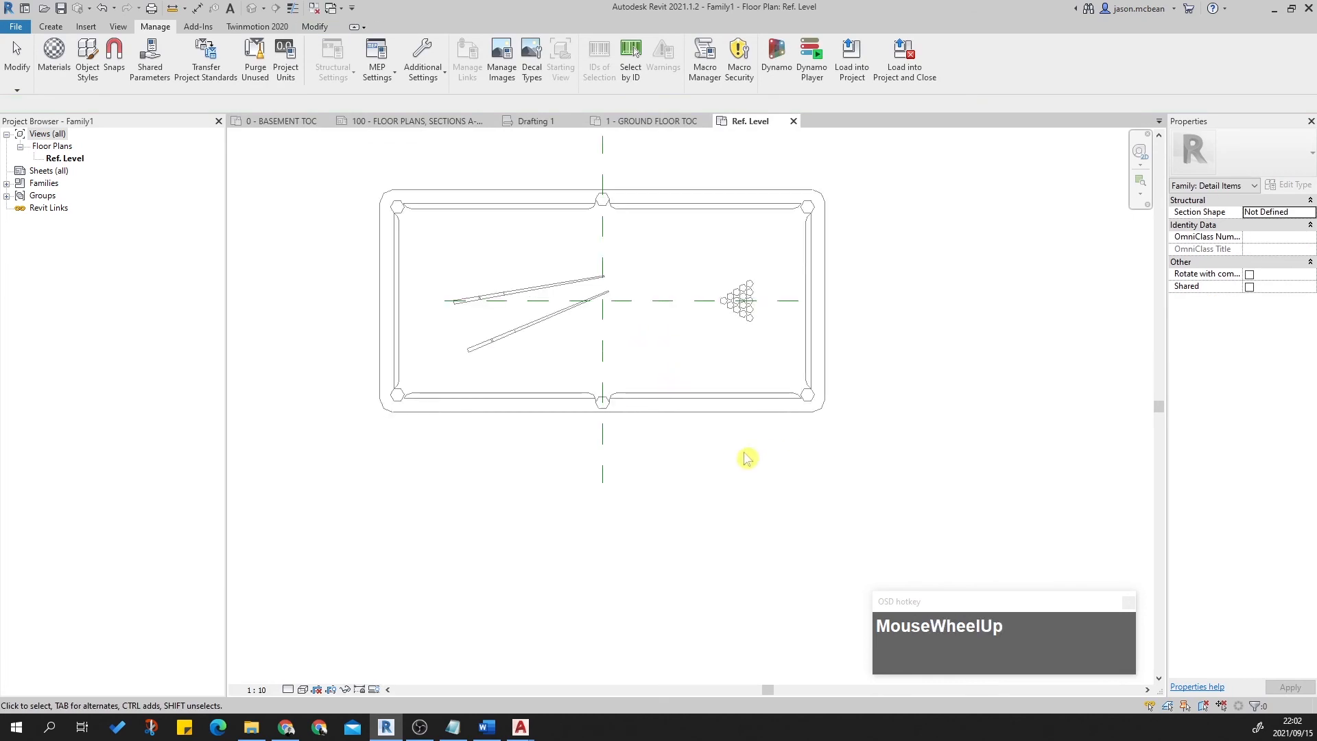
{"action": "scroll", "coordinate": [676, 343], "scroll_direction": "down", "scroll_amount": 1}
{"action": "scroll", "coordinate": [672, 411], "scroll_direction": "up", "scroll_amount": 3}
{"action": "scroll", "coordinate": [653, 447], "scroll_direction": "down", "scroll_amount": 1}
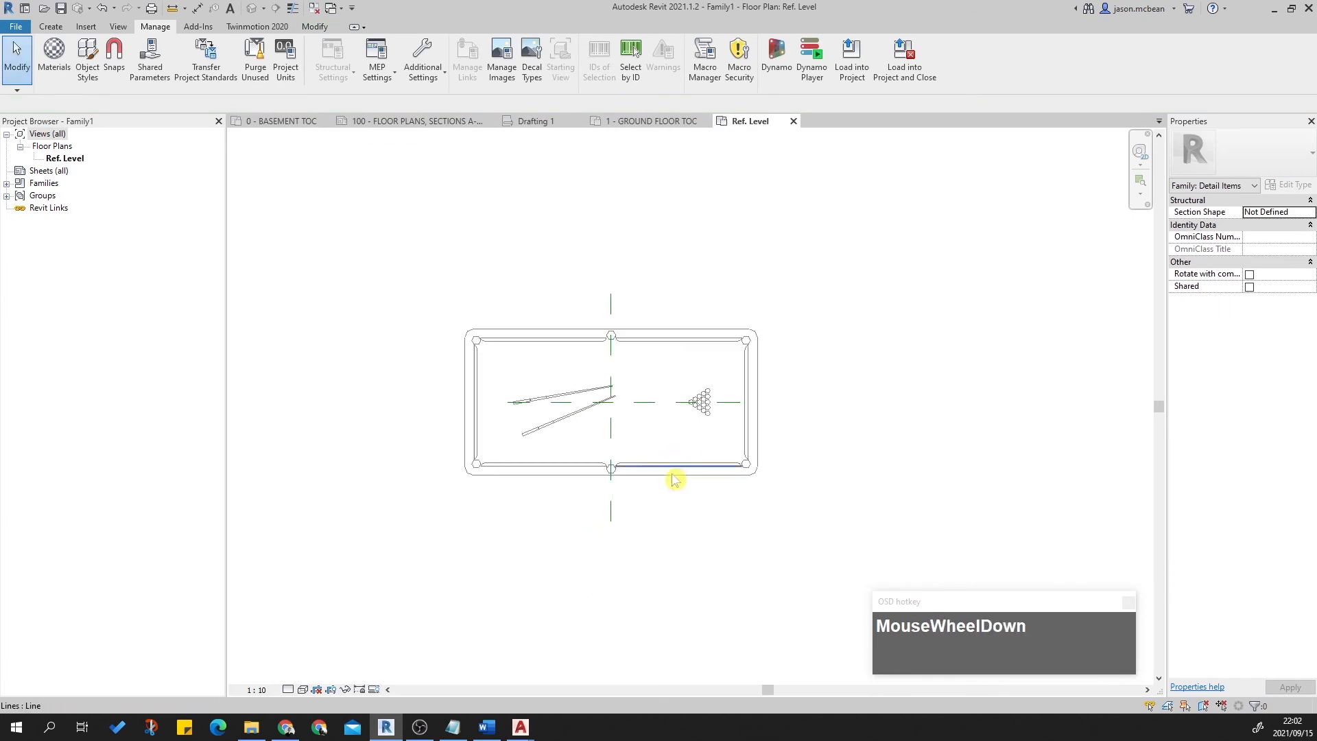
{"action": "key", "text": "Escape"}
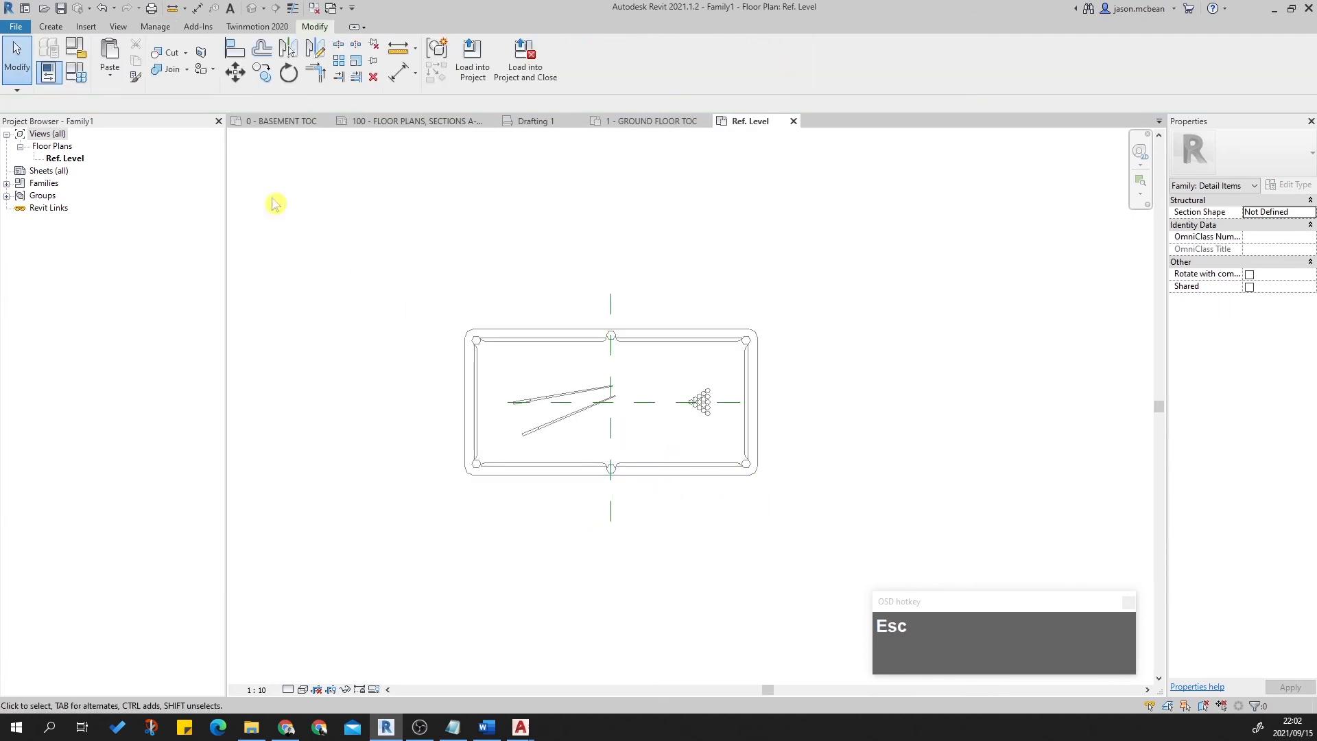
Start a masking region and trace its boundary by picking the whole chain of lines along the pool table's outer edge.
{"action": "left_click", "coordinate": [51, 26]}
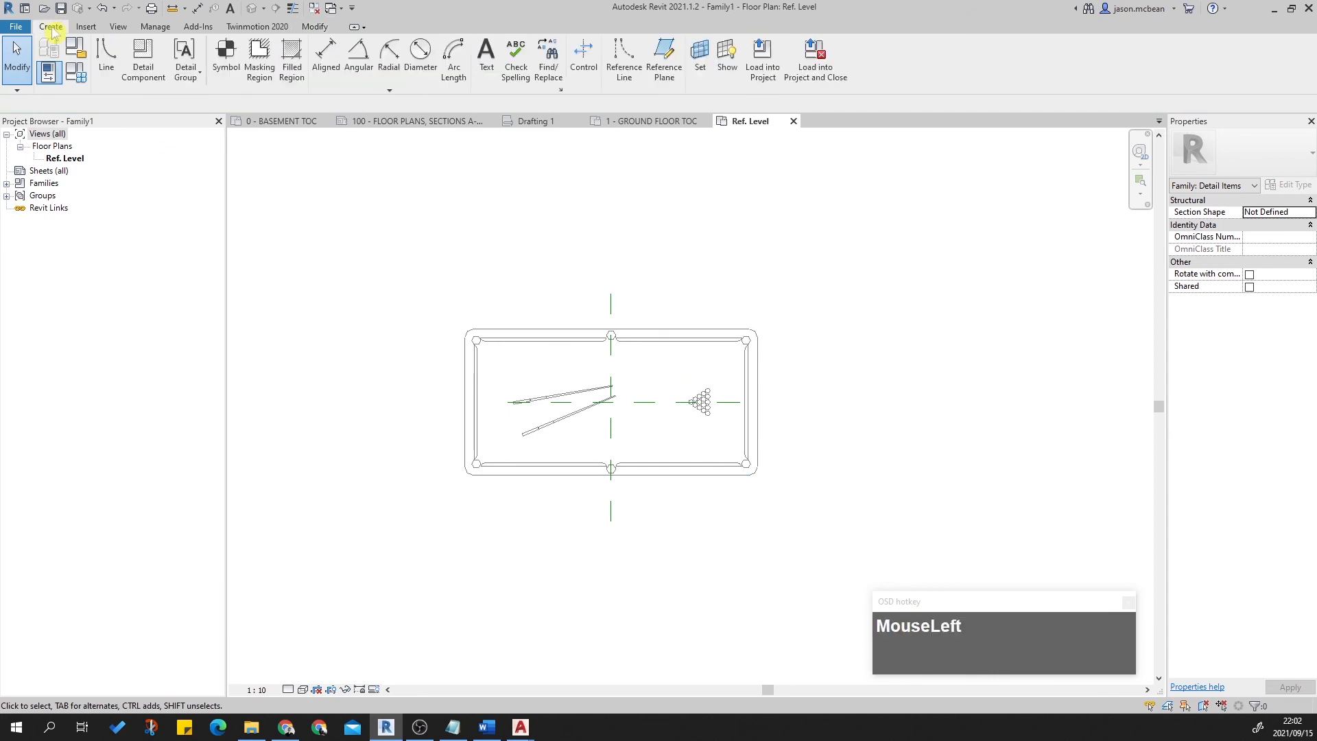
{"action": "left_click", "coordinate": [262, 81]}
{"action": "scroll", "coordinate": [582, 327], "scroll_direction": "up", "scroll_amount": 1}
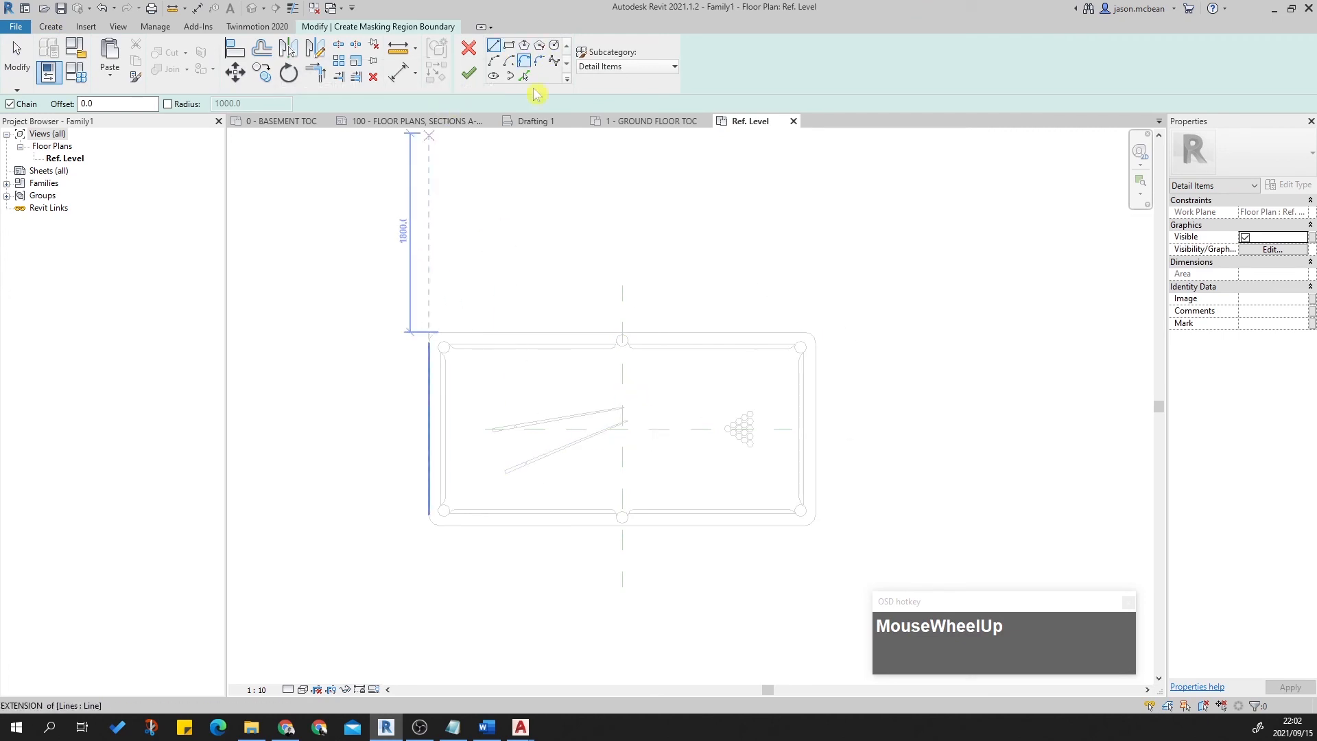
{"action": "left_click", "coordinate": [523, 77]}
{"action": "key", "text": "Tab"}
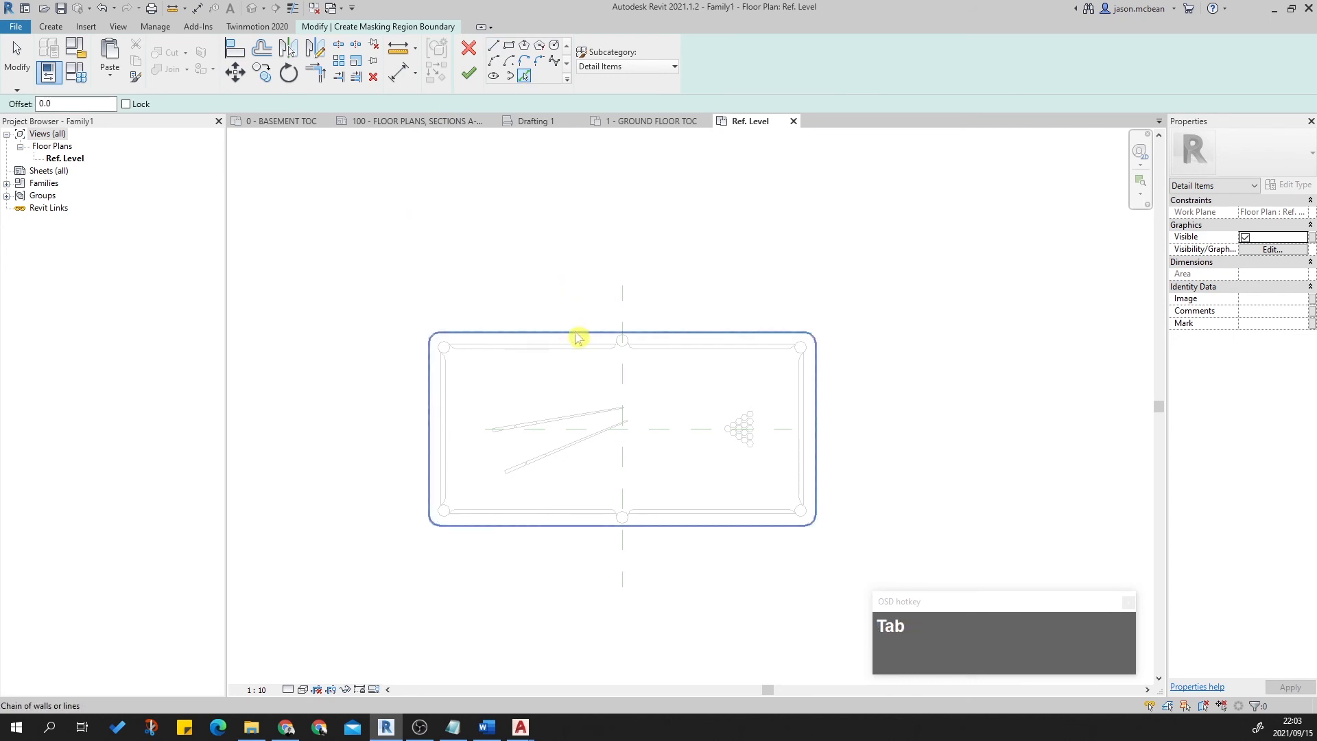
{"action": "left_click", "coordinate": [578, 338]}
{"action": "key", "text": "Escape"}
{"action": "key", "text": "Escape"}
{"action": "key", "text": "Tab"}
{"action": "left_click", "coordinate": [753, 340]}
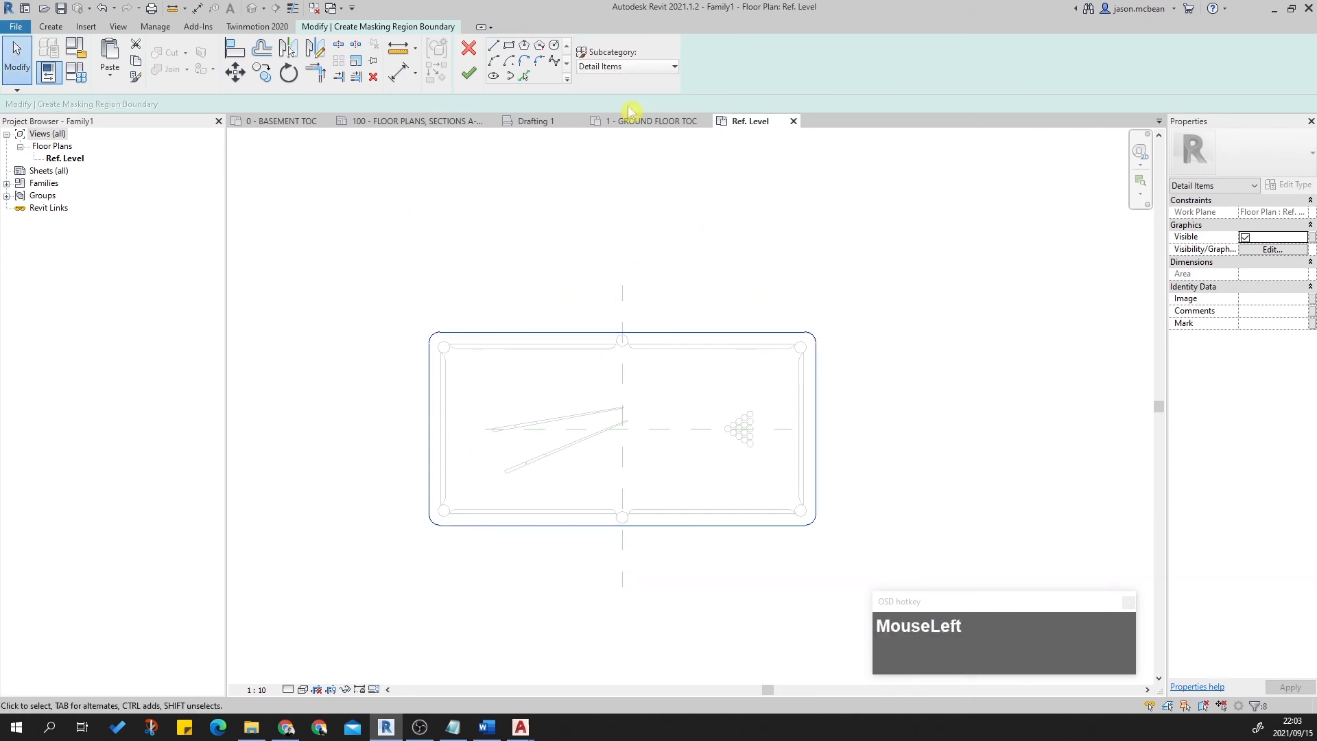
Assign <Invisible lines> to the masking region's boundary and finish the region.
{"action": "left_click", "coordinate": [636, 67]}
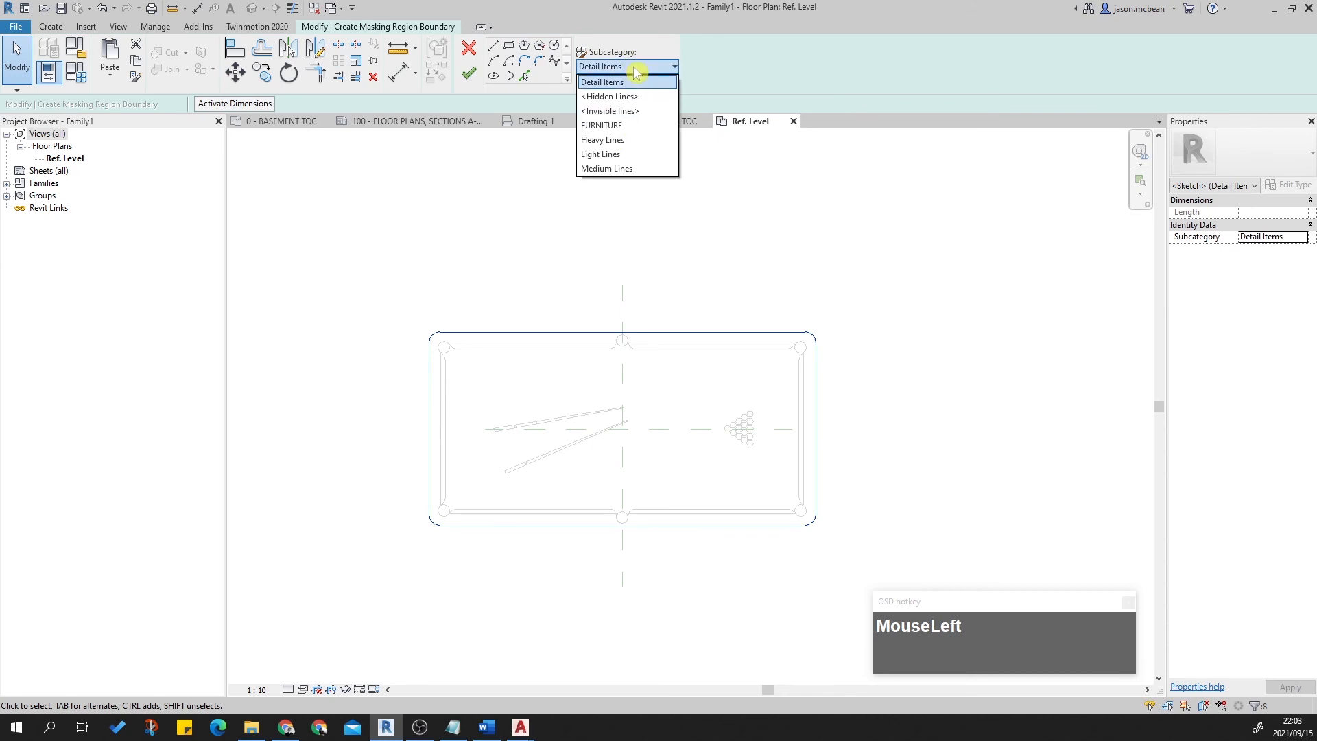
{"action": "left_click", "coordinate": [629, 121]}
{"action": "left_click", "coordinate": [471, 76]}
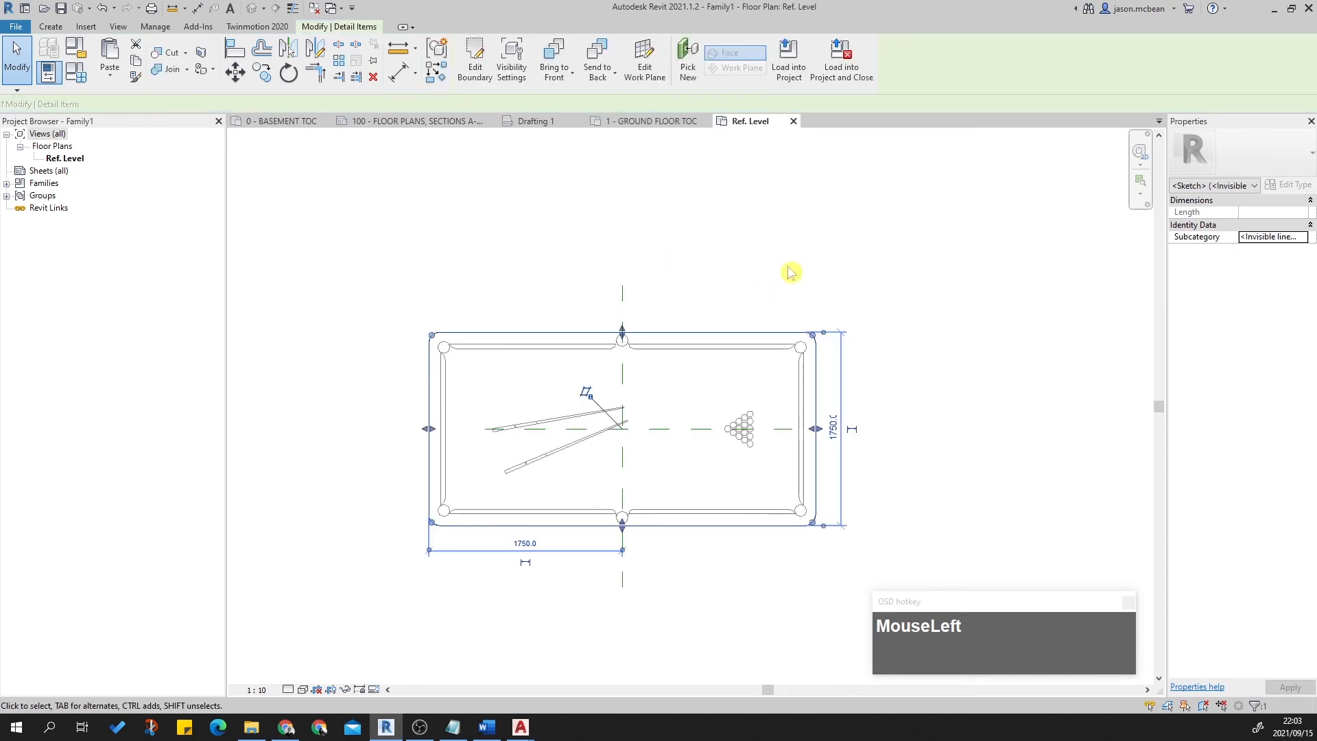
{"action": "left_click", "coordinate": [870, 296]}
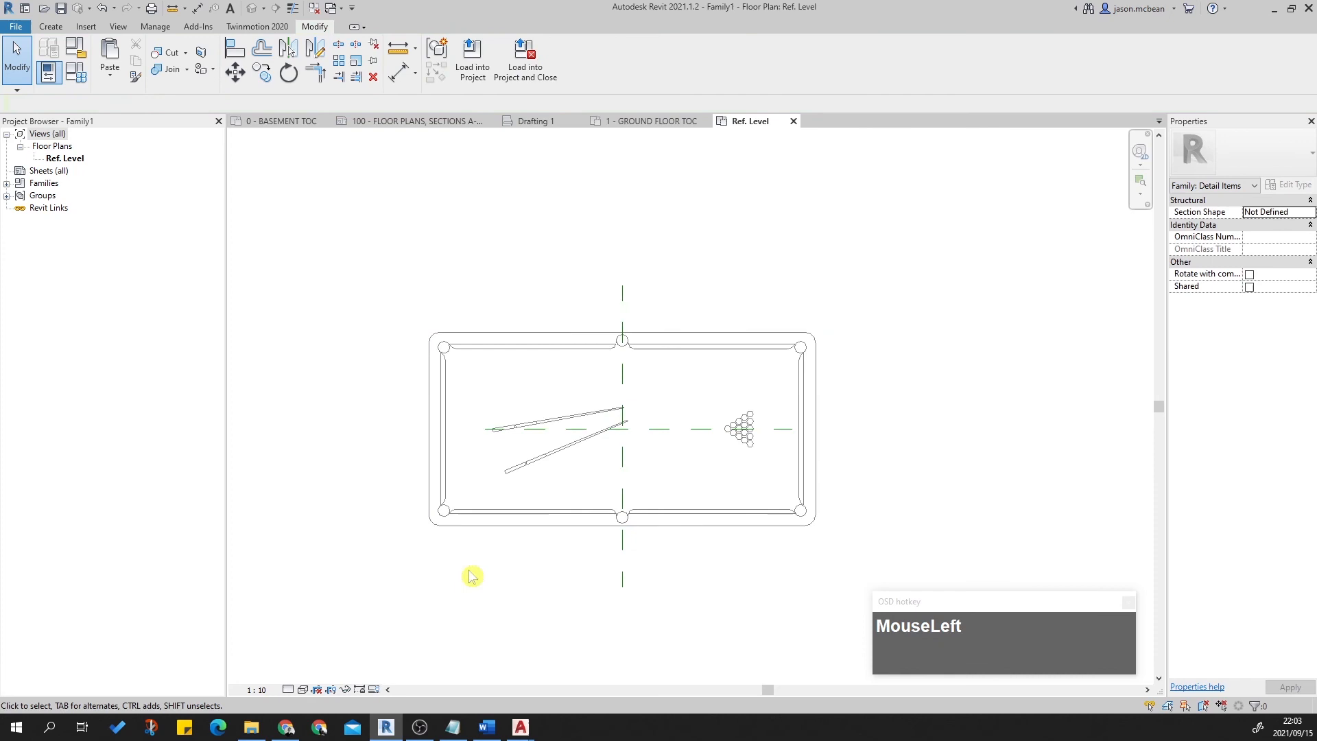
Change the view's visual style to show the masking effect, and try to send the masking region behind the table's lines.
{"action": "left_click", "coordinate": [303, 689]}
{"action": "left_click", "coordinate": [329, 636]}
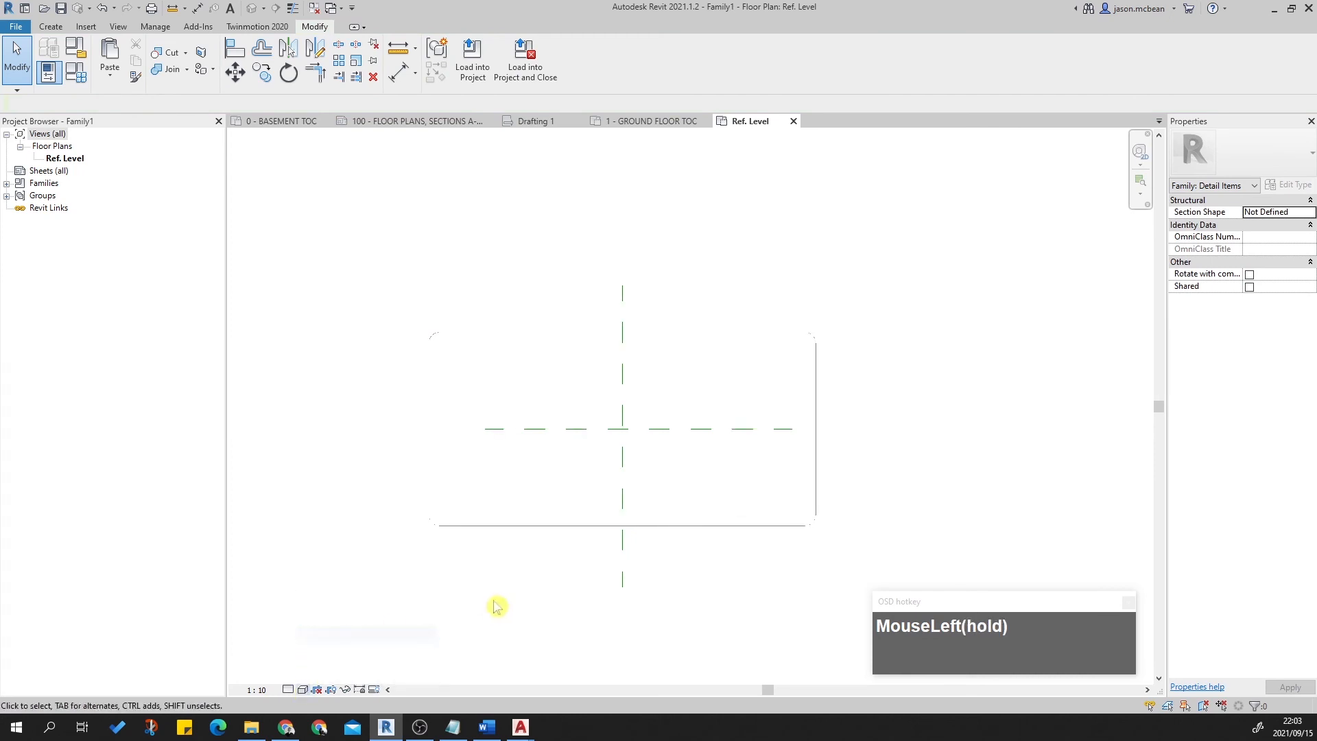
{"action": "left_click", "coordinate": [762, 523]}
{"action": "left_click", "coordinate": [824, 542]}
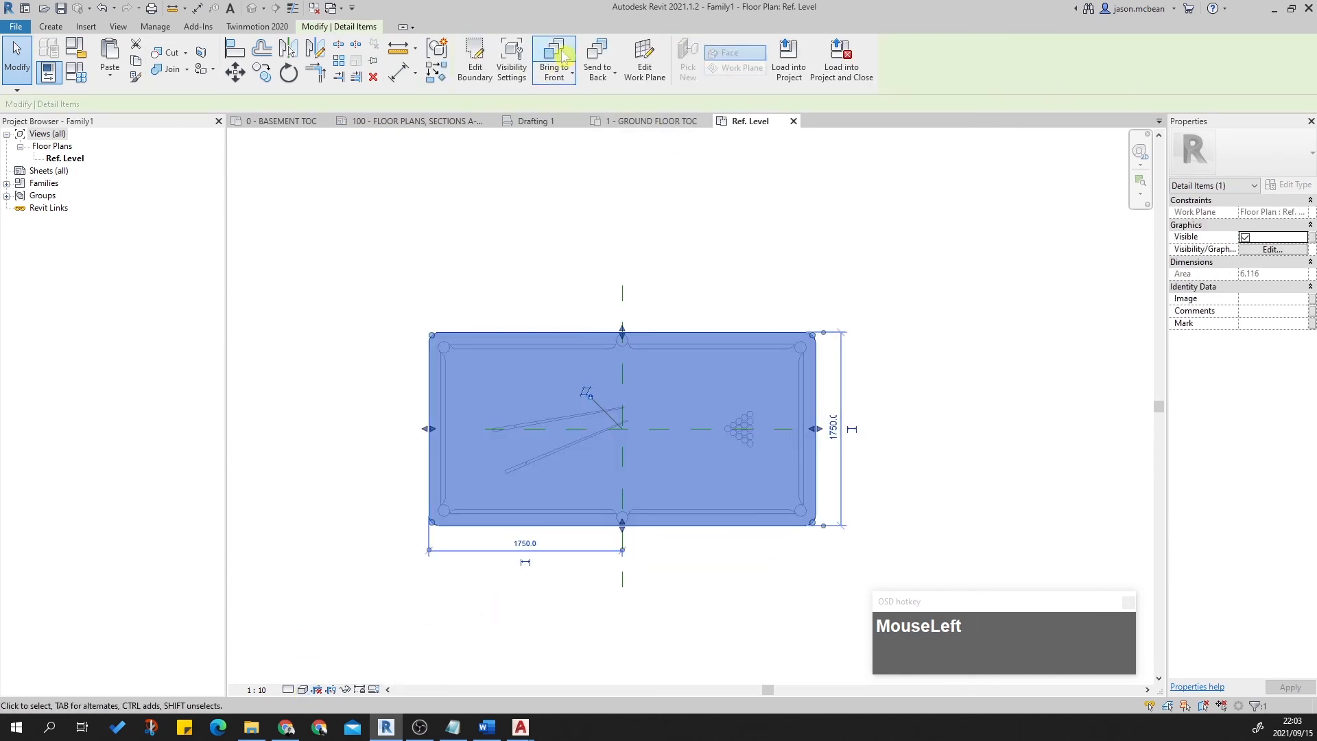
{"action": "left_click", "coordinate": [904, 333]}
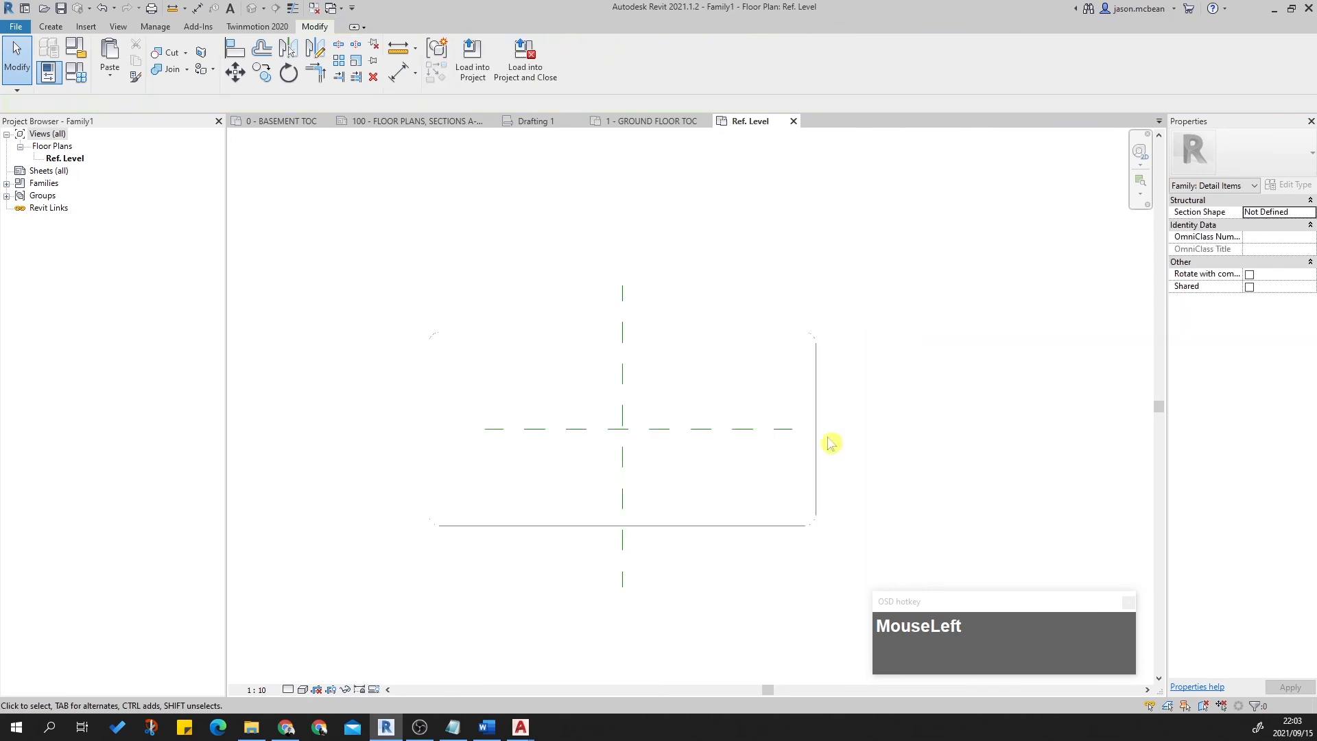
{"action": "left_click", "coordinate": [819, 423]}
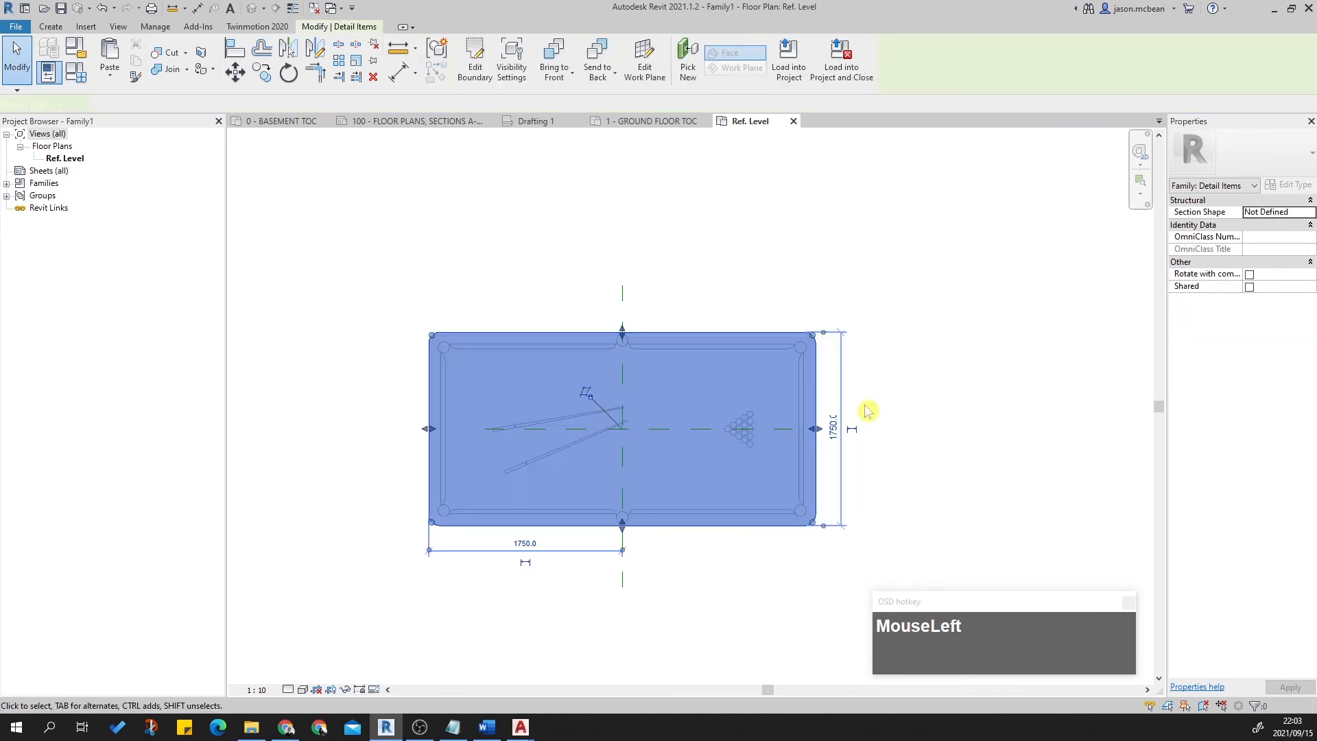
{"action": "left_click", "coordinate": [603, 75]}
{"action": "left_click", "coordinate": [582, 100]}
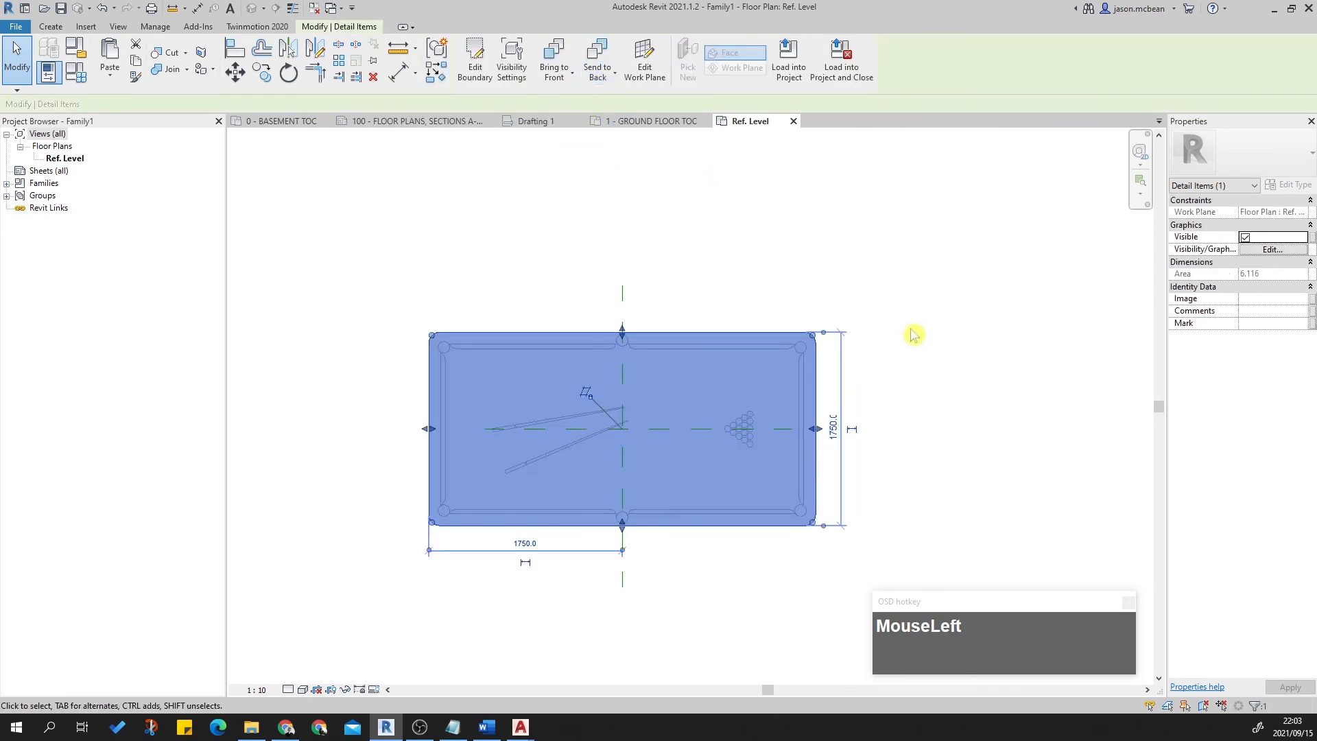
{"action": "left_click", "coordinate": [911, 332]}
{"action": "left_click_drag", "start_coordinate": [317, 281], "coordinate": [891, 607]}
{"action": "left_click", "coordinate": [1255, 705]}
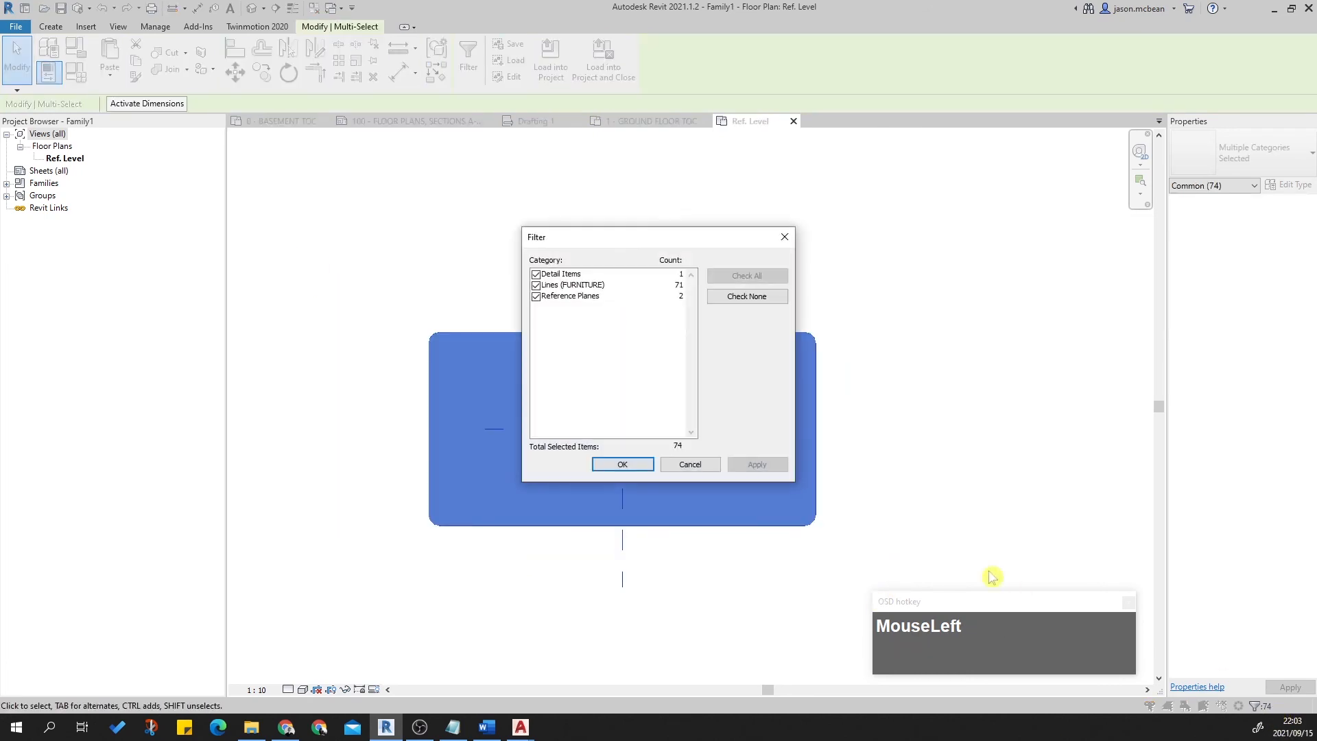
{"action": "left_click", "coordinate": [545, 277]}
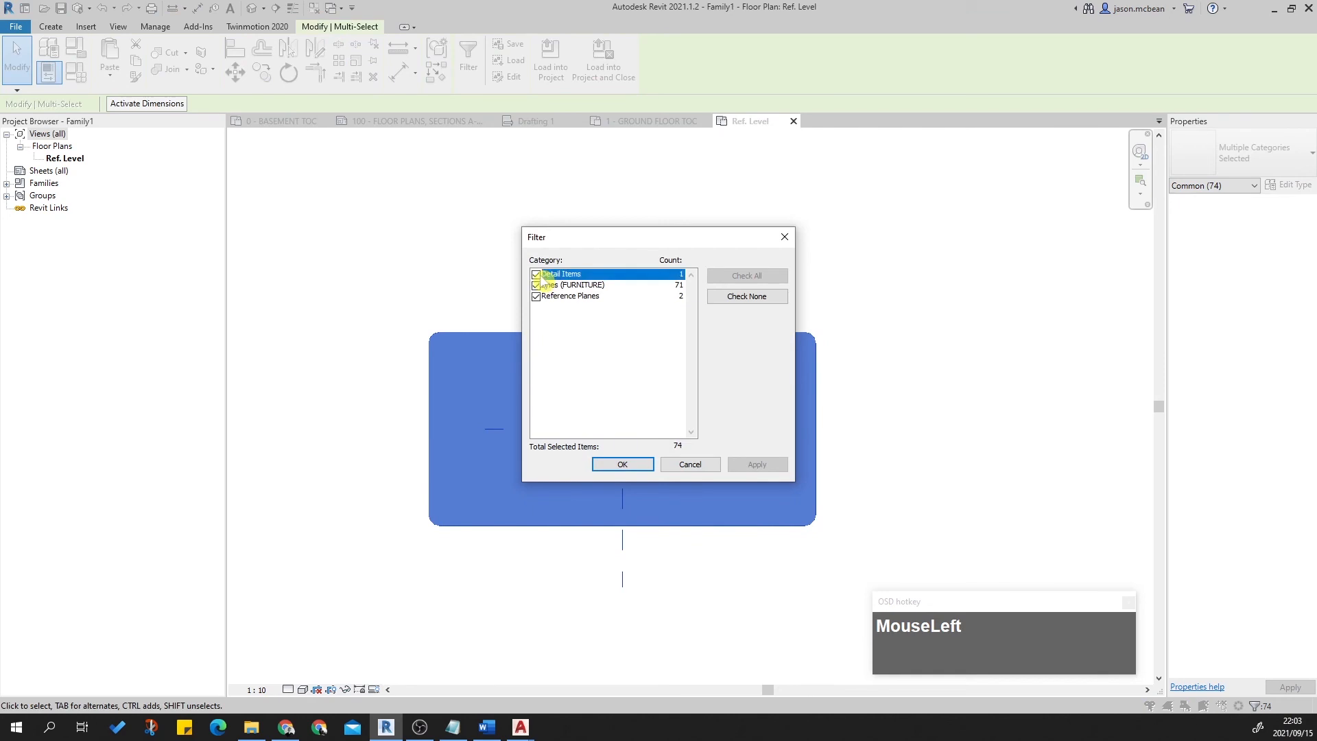
{"action": "left_click", "coordinate": [620, 465]}
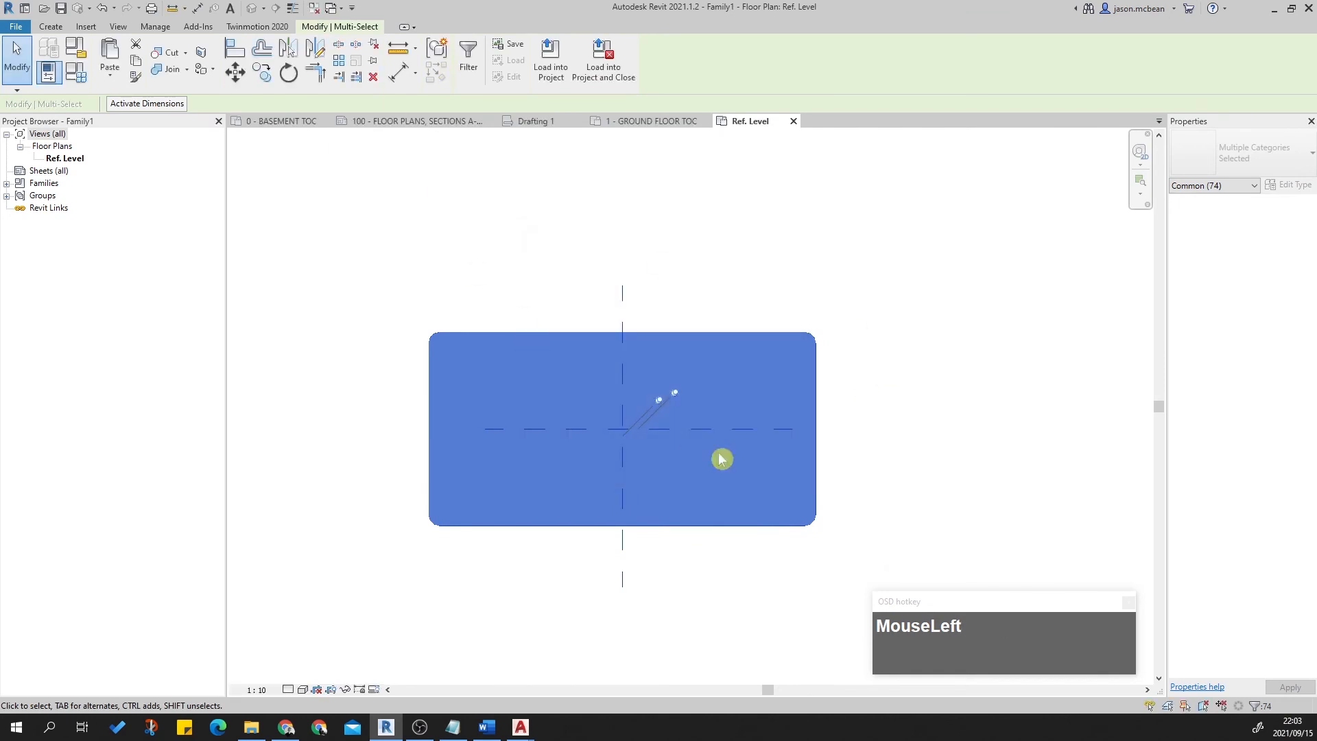
{"action": "left_click", "coordinate": [624, 561], "text": "shift"}
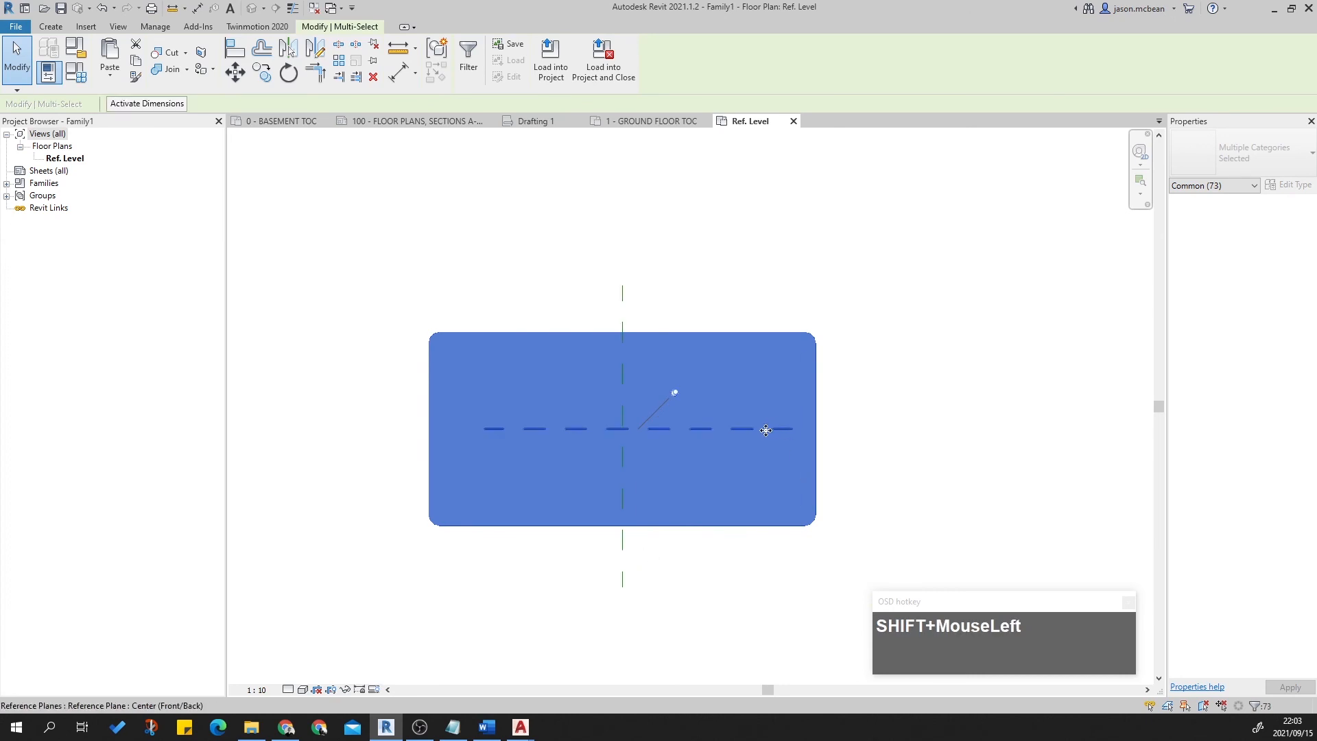
{"action": "left_click", "coordinate": [765, 430], "text": "shift"}
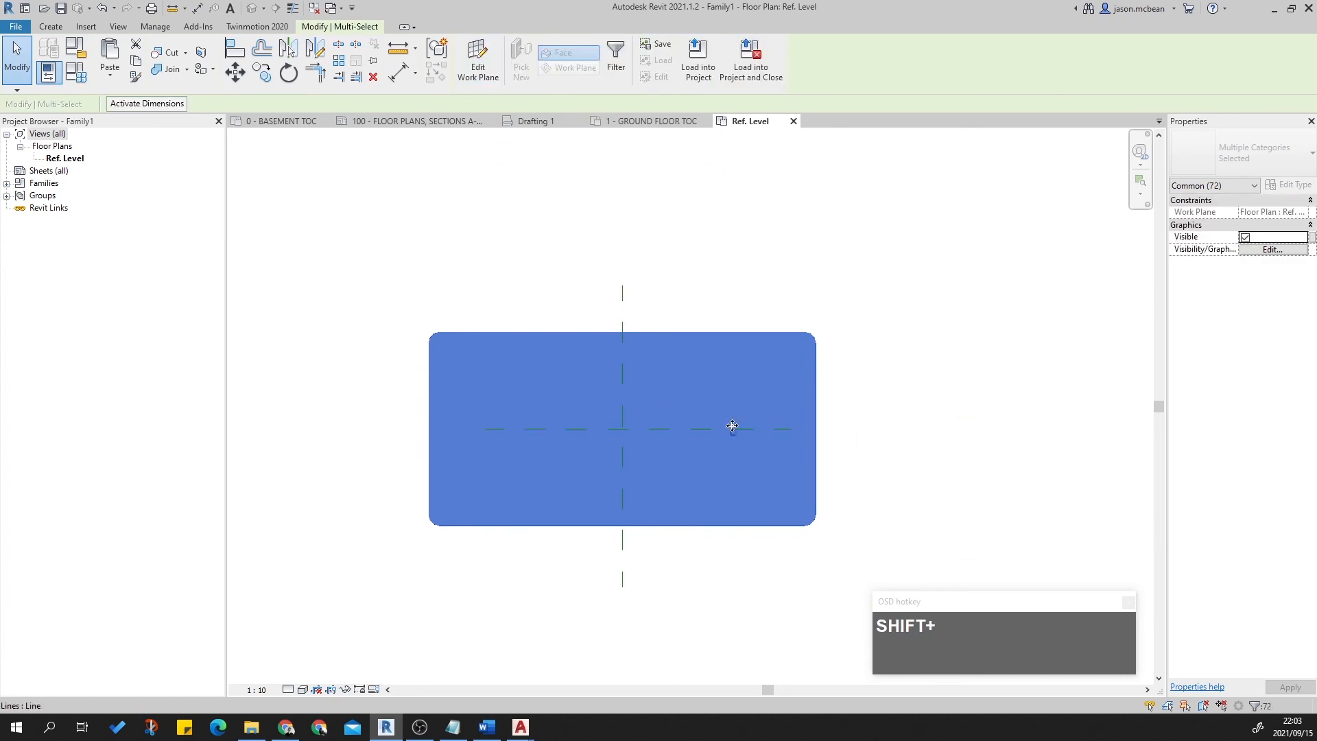
{"action": "left_click", "coordinate": [832, 316]}
Filter a selection of the pool table down to its FURNITURE lines and convert these model lines to symbolic lines.
{"action": "scroll", "coordinate": [711, 314], "scroll_direction": "down", "scroll_amount": 3}
{"action": "left_click_drag", "start_coordinate": [454, 289], "coordinate": [736, 439]}
{"action": "left_click_drag", "start_coordinate": [615, 301], "coordinate": [912, 482], "text": "ctrl"}
{"action": "left_click", "coordinate": [1257, 705]}
{"action": "left_click", "coordinate": [631, 466]}
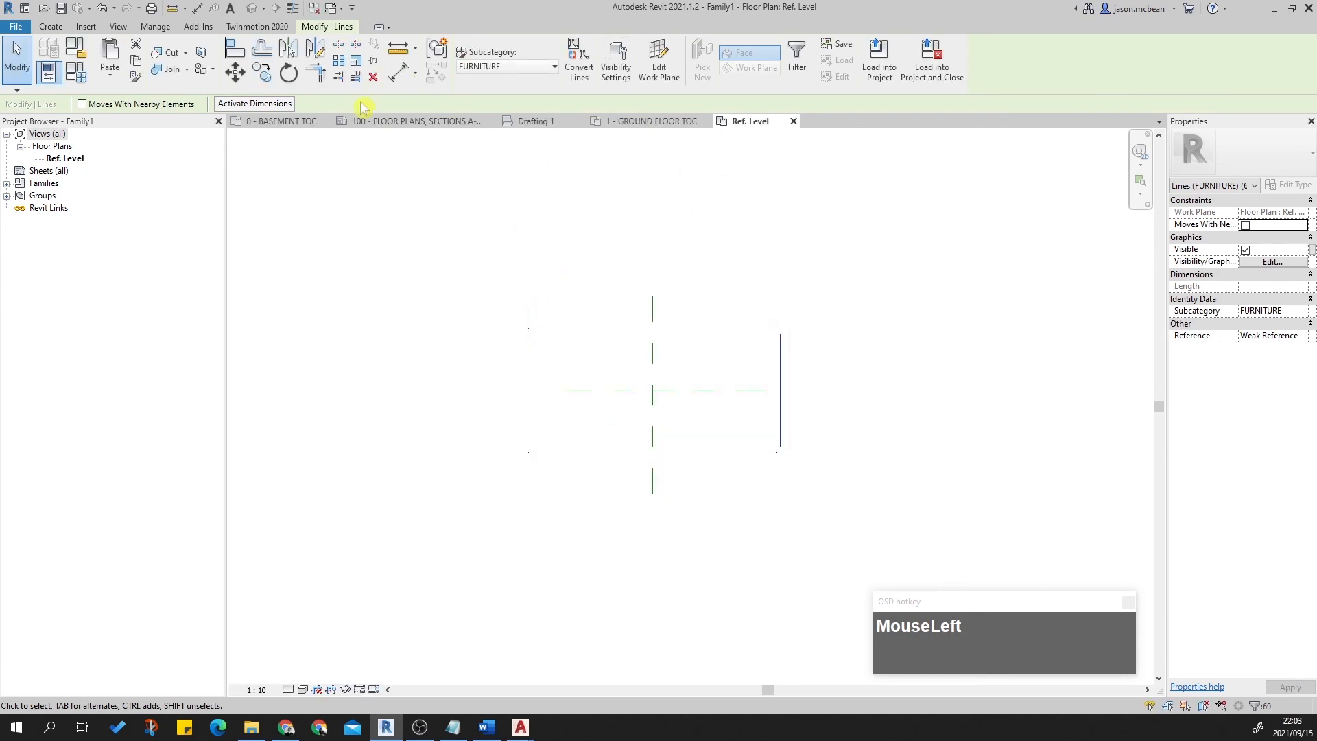
{"action": "left_click", "coordinate": [585, 67]}
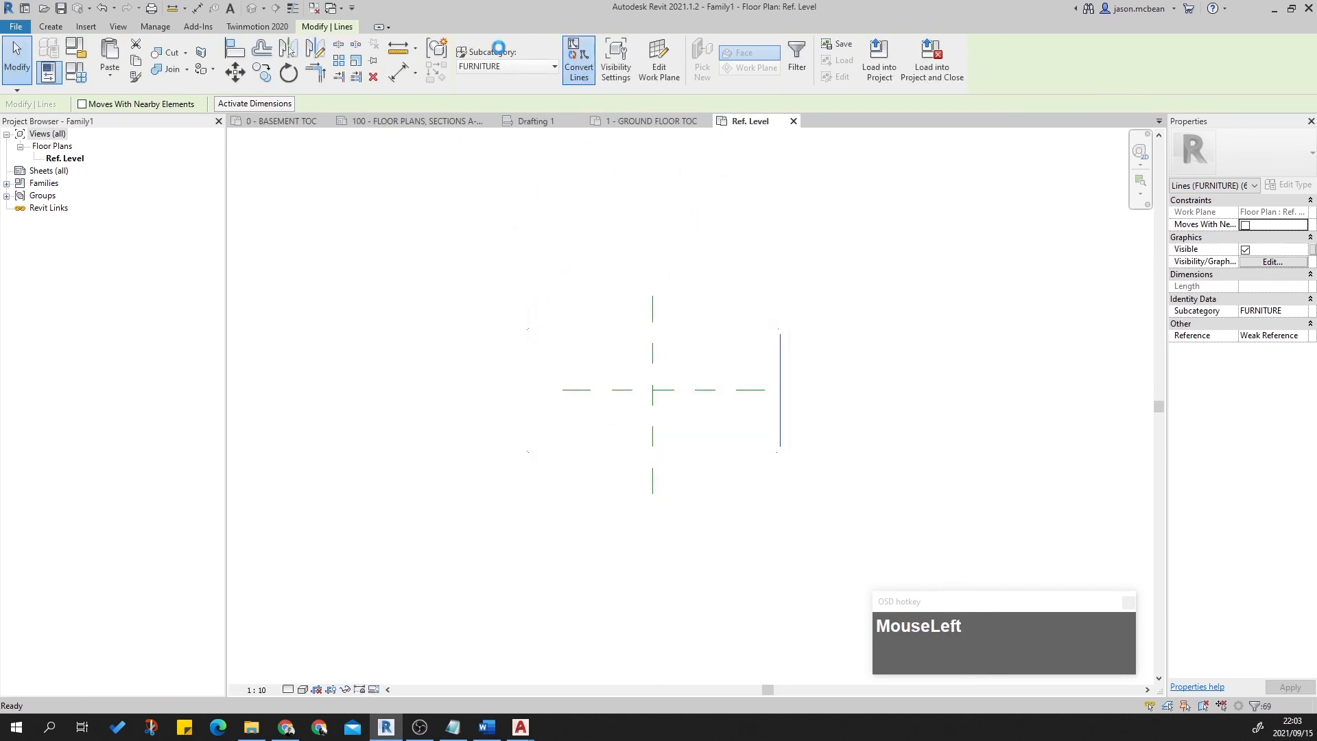
{"action": "left_click", "coordinate": [696, 312]}
{"action": "scroll", "coordinate": [696, 312], "scroll_direction": "up", "scroll_amount": 2}
{"action": "left_click", "coordinate": [658, 364]}
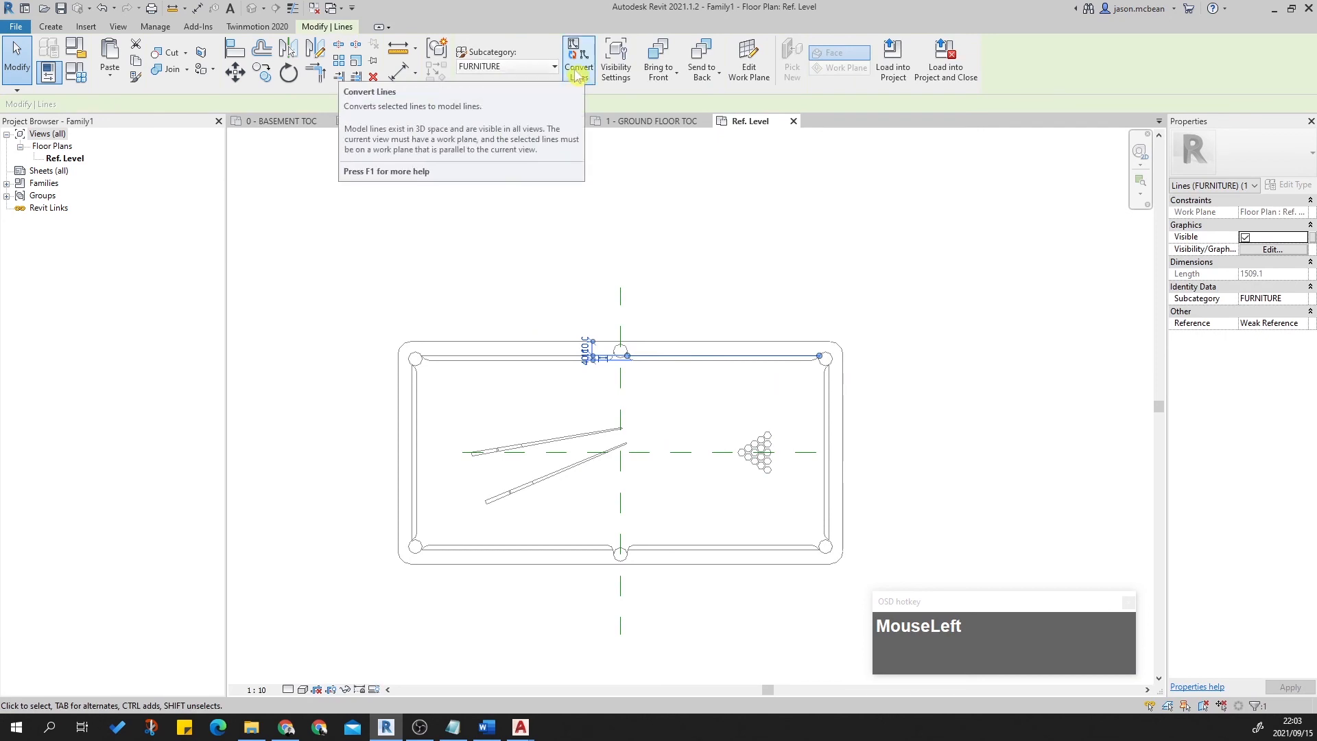
Check individual lines of the pool table and select its masking region to examine how the lines and mask overlap.
{"action": "key", "text": "Escape"}
{"action": "left_click", "coordinate": [478, 365]}
{"action": "key", "text": "Escape"}
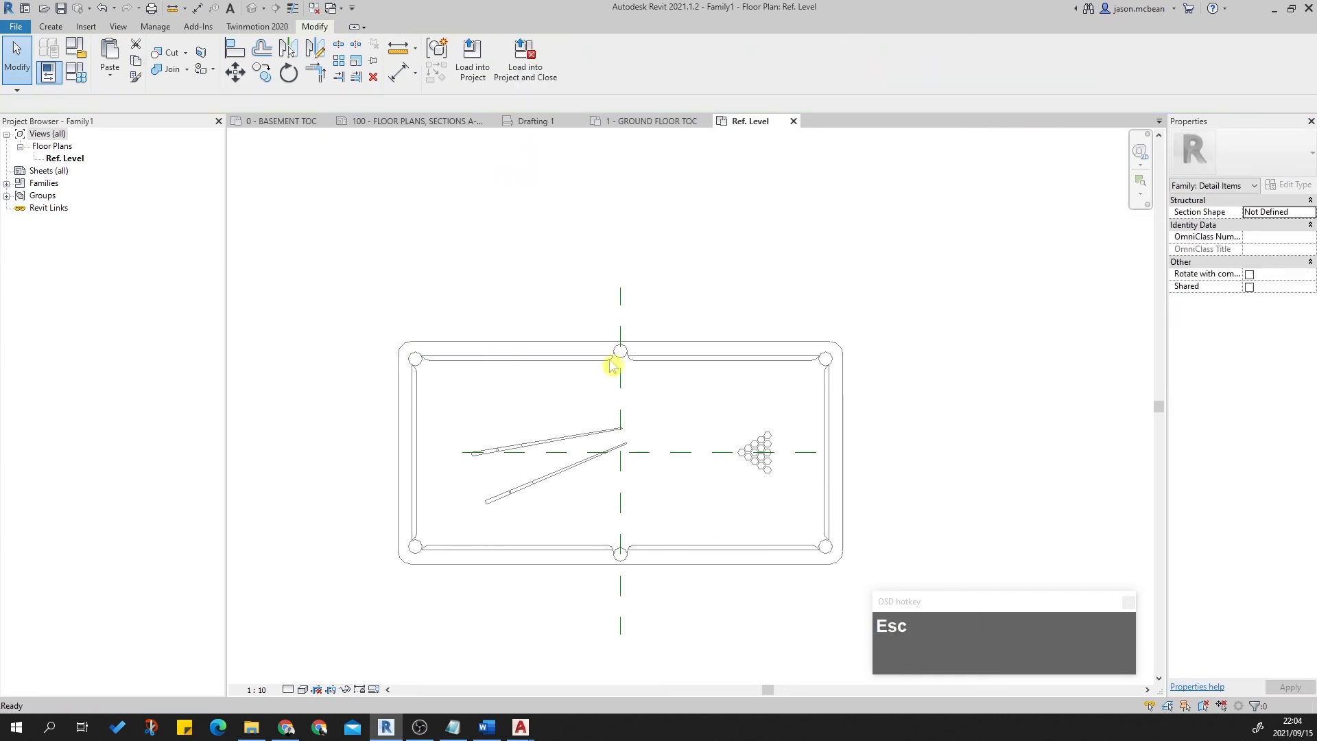
{"action": "left_click", "coordinate": [663, 344]}
{"action": "key", "text": "Escape"}
{"action": "left_click", "coordinate": [890, 388]}
{"action": "scroll", "coordinate": [651, 537], "scroll_direction": "up", "scroll_amount": 3}
{"action": "middle_click", "coordinate": [681, 498]}
{"action": "middle_click", "coordinate": [681, 498]}
{"action": "scroll", "coordinate": [684, 504], "scroll_direction": "up", "scroll_amount": 2}
{"action": "middle_click", "coordinate": [480, 354]}
{"action": "middle_click", "coordinate": [480, 354]}
{"action": "scroll", "coordinate": [434, 285], "scroll_direction": "up", "scroll_amount": 2}
{"action": "scroll", "coordinate": [471, 256], "scroll_direction": "down", "scroll_amount": 2}
{"action": "scroll", "coordinate": [470, 256], "scroll_direction": "up", "scroll_amount": 2}
{"action": "left_click", "coordinate": [473, 245]}
{"action": "scroll", "coordinate": [500, 229], "scroll_direction": "down", "scroll_amount": 5}
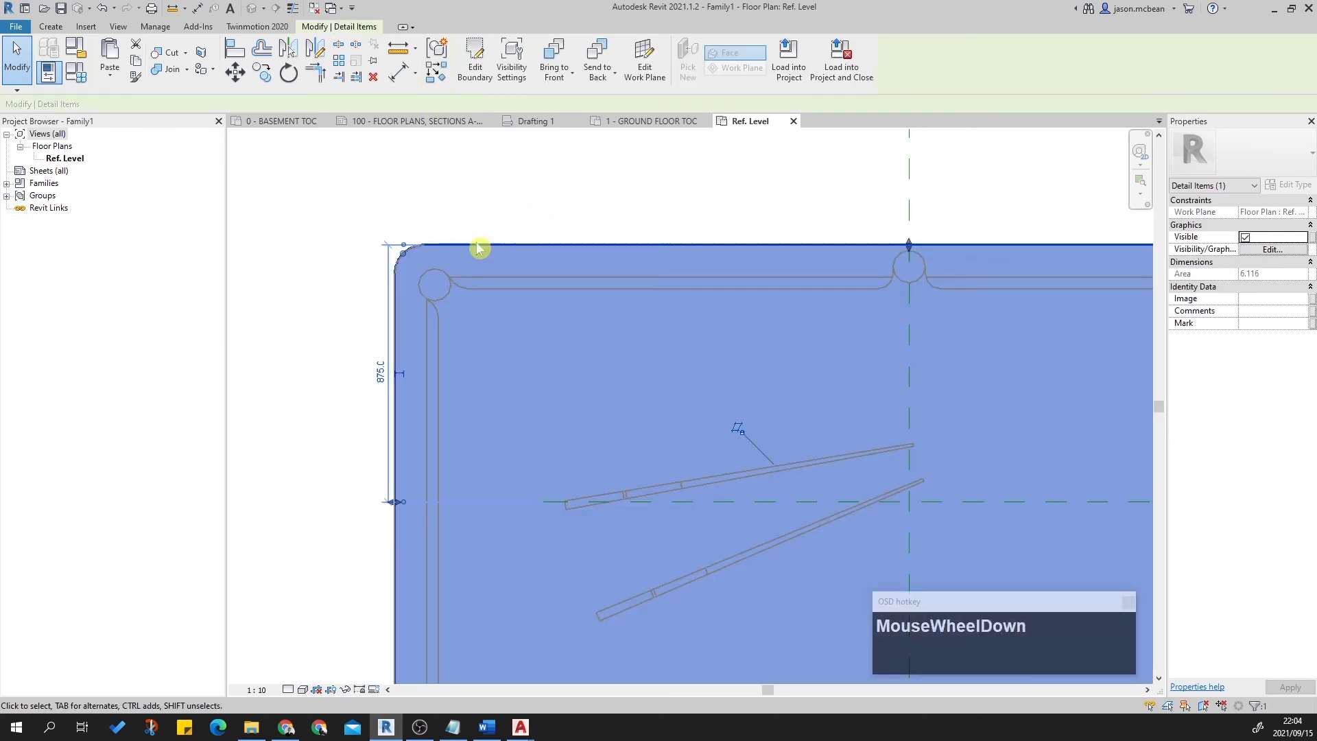
Filter a selection of the whole pool table to its FURNITURE lines and convert the remaining model lines to symbolic lines.
{"action": "left_click_drag", "start_coordinate": [414, 175], "coordinate": [760, 472]}
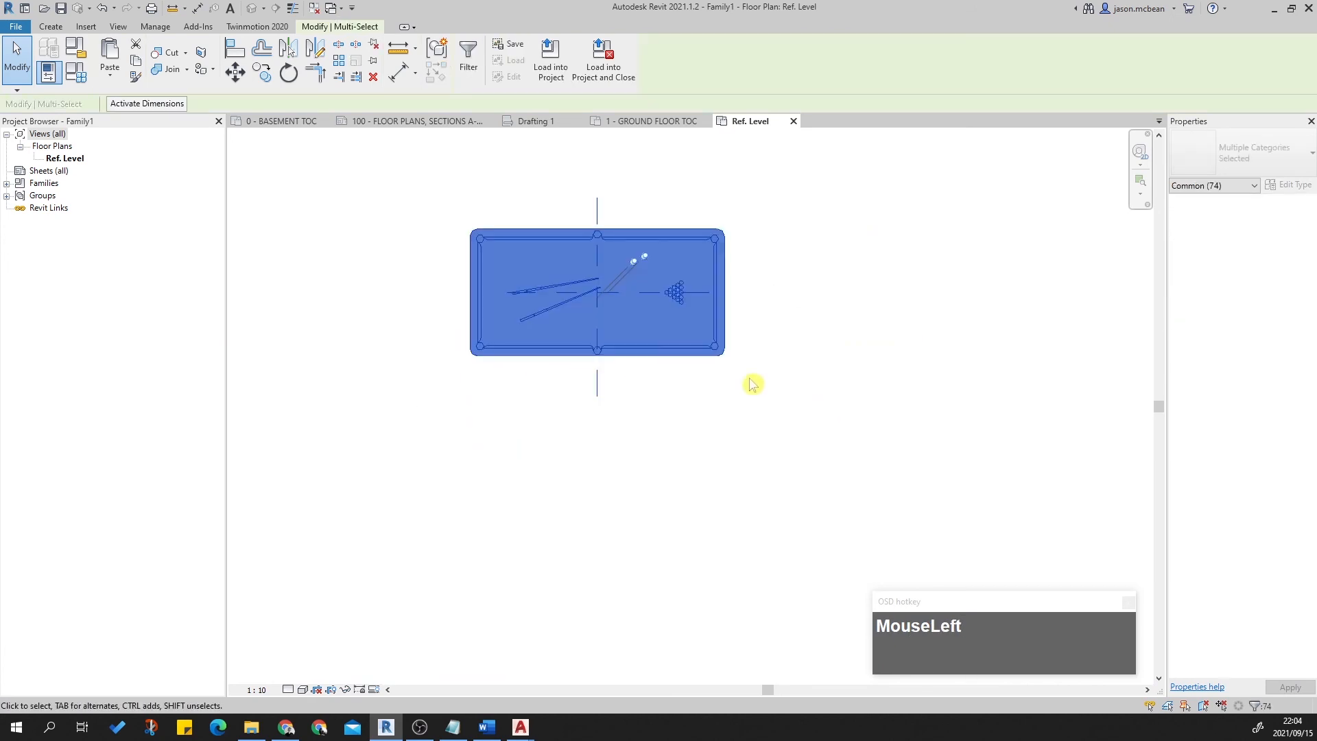
{"action": "left_click", "coordinate": [1266, 711]}
{"action": "left_click", "coordinate": [749, 297]}
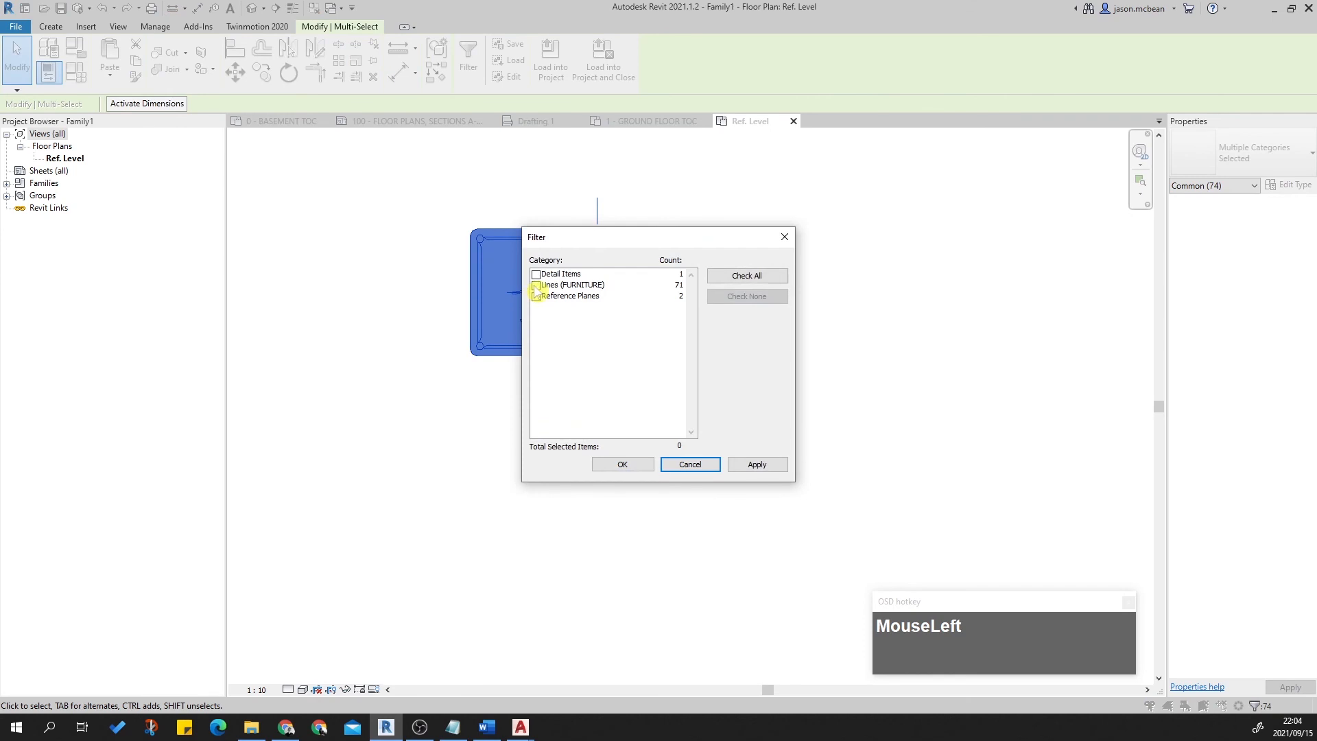
{"action": "left_click", "coordinate": [536, 286]}
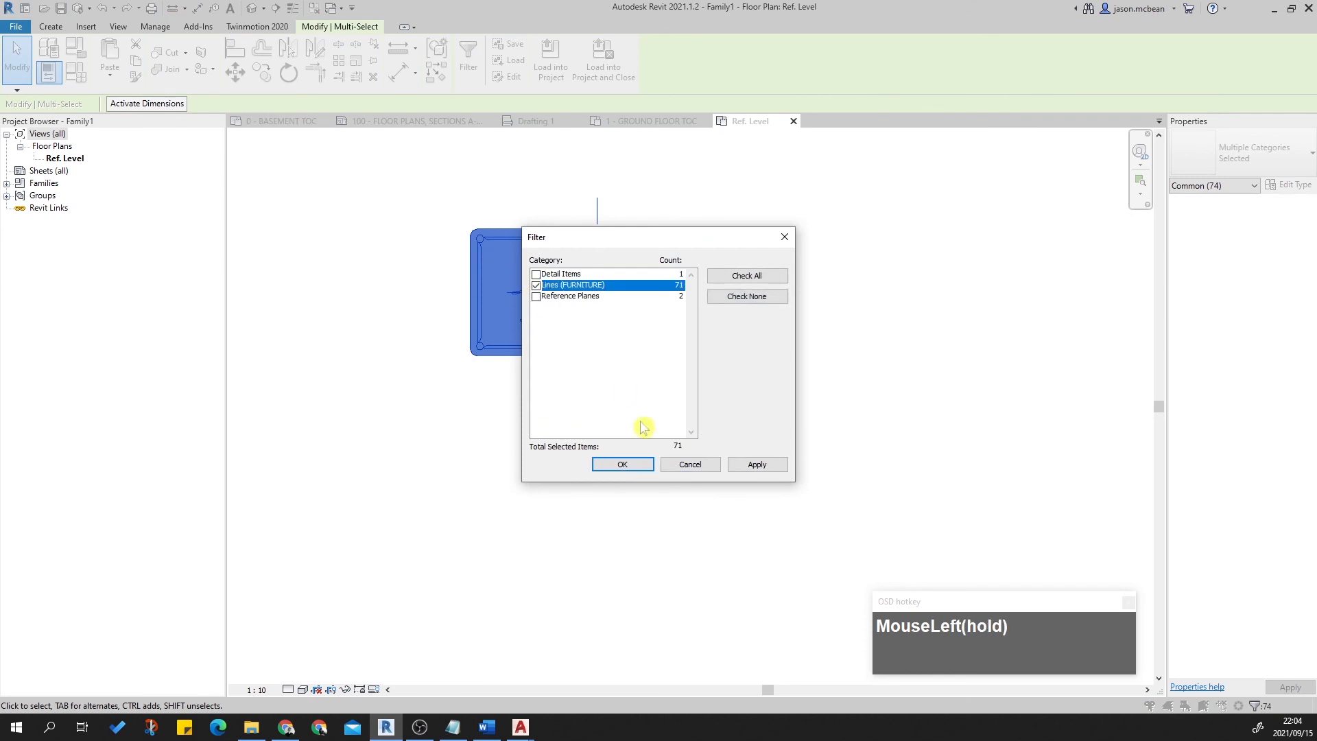
{"action": "left_click", "coordinate": [623, 465]}
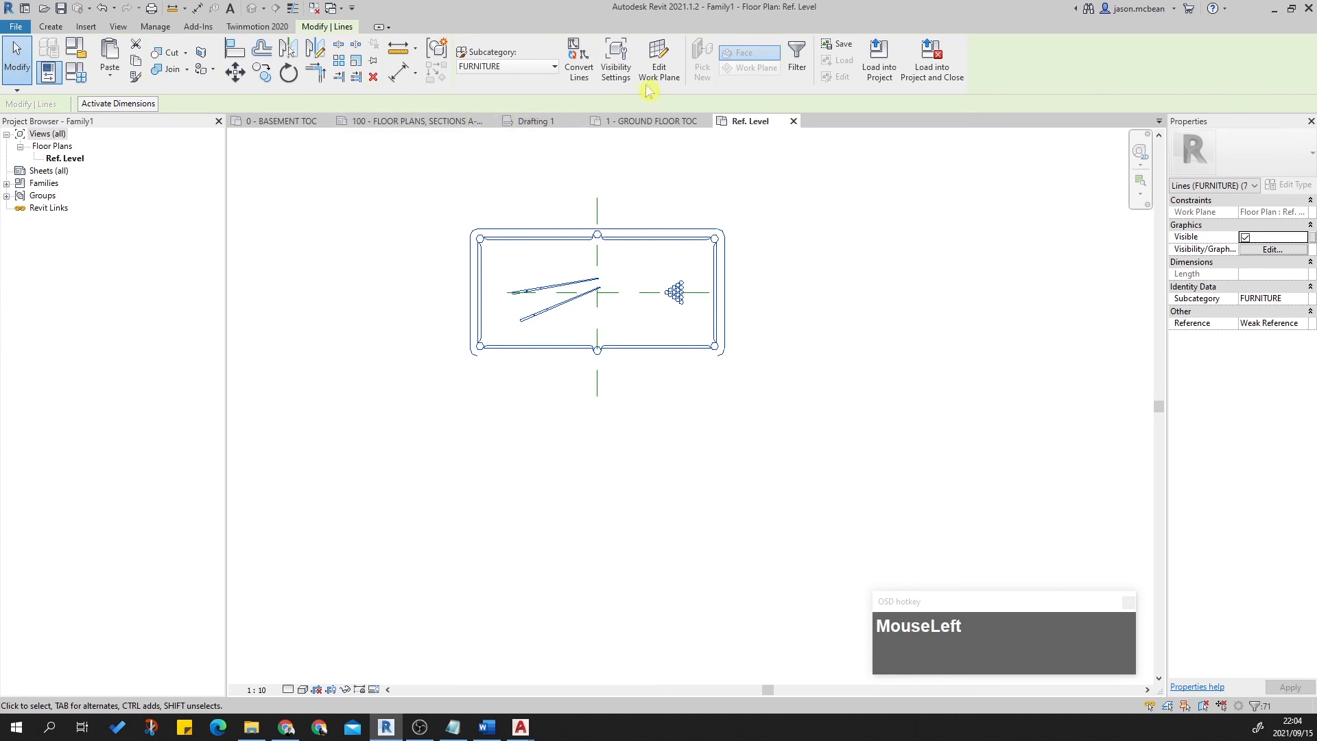
{"action": "left_click", "coordinate": [570, 73]}
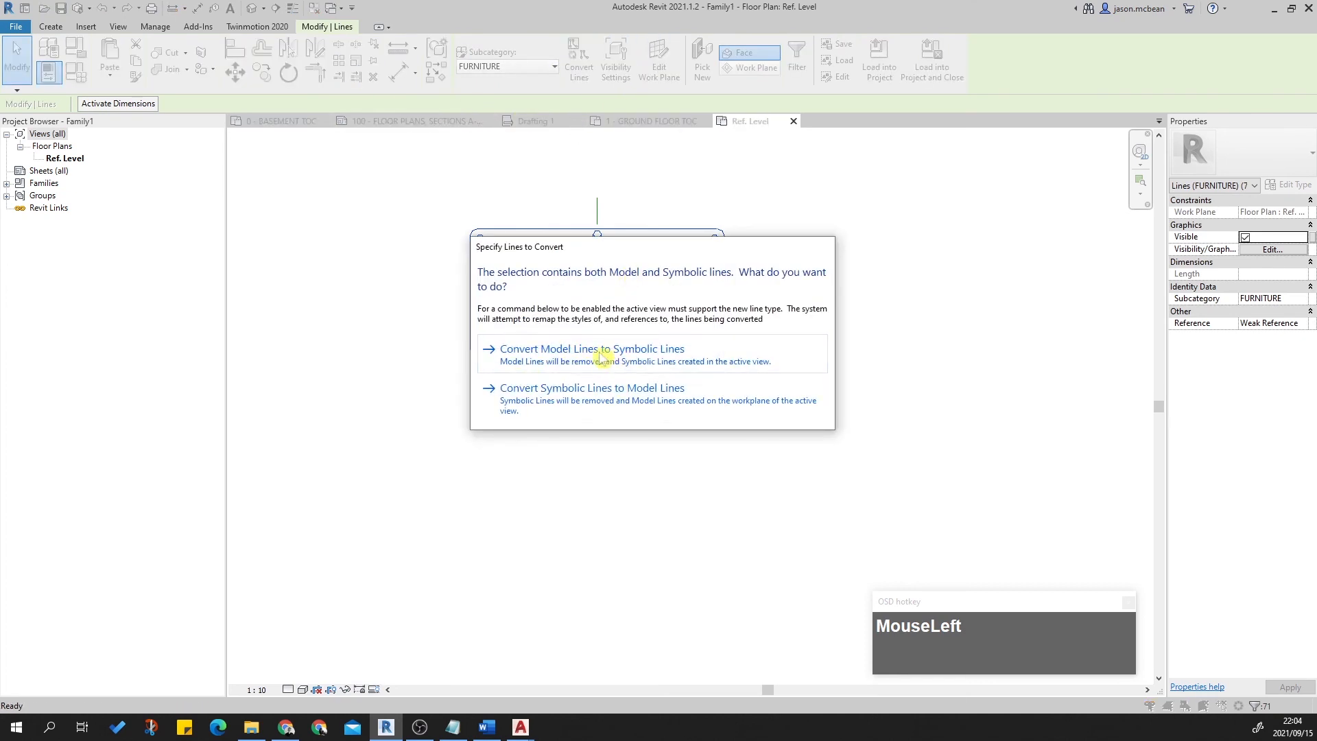
{"action": "left_click", "coordinate": [602, 353]}
{"action": "left_click", "coordinate": [743, 372]}
{"action": "left_click", "coordinate": [729, 376]}
{"action": "scroll", "coordinate": [708, 362], "scroll_direction": "up", "scroll_amount": 3}
{"action": "left_click", "coordinate": [706, 353]}
{"action": "left_click", "coordinate": [985, 403]}
{"action": "scroll", "coordinate": [876, 362], "scroll_direction": "down", "scroll_amount": 3}
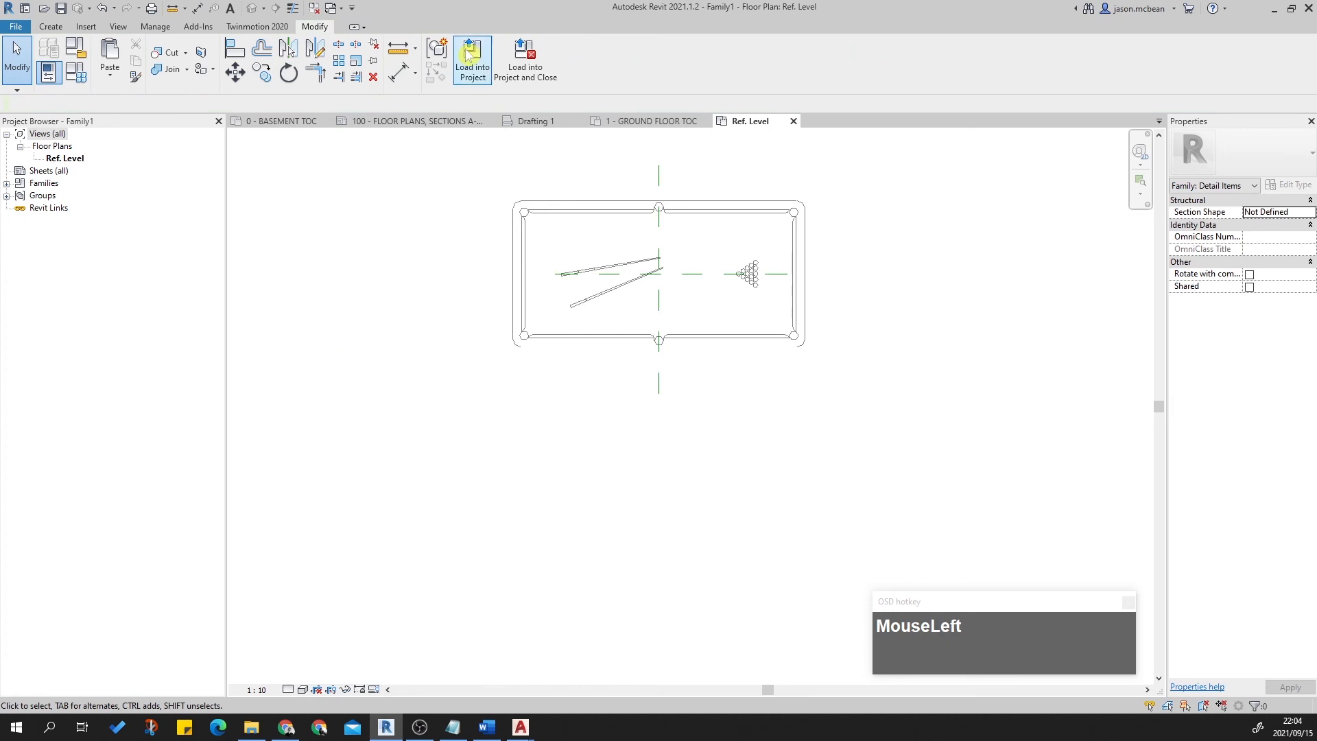
Save the family to the Desktop as POOL TABLE.
{"action": "left_click", "coordinate": [16, 26]}
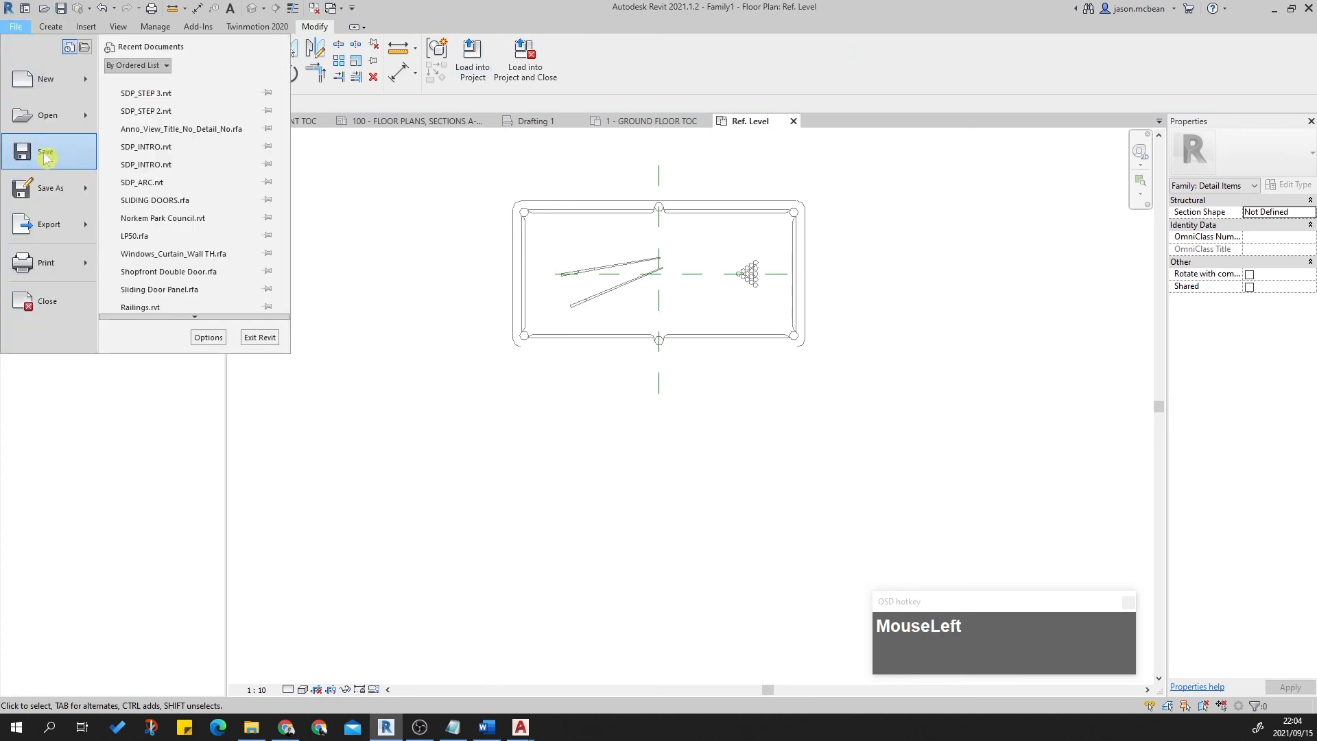
{"action": "mouse_move", "coordinate": [60, 199]}
{"action": "left_click", "coordinate": [141, 182]}
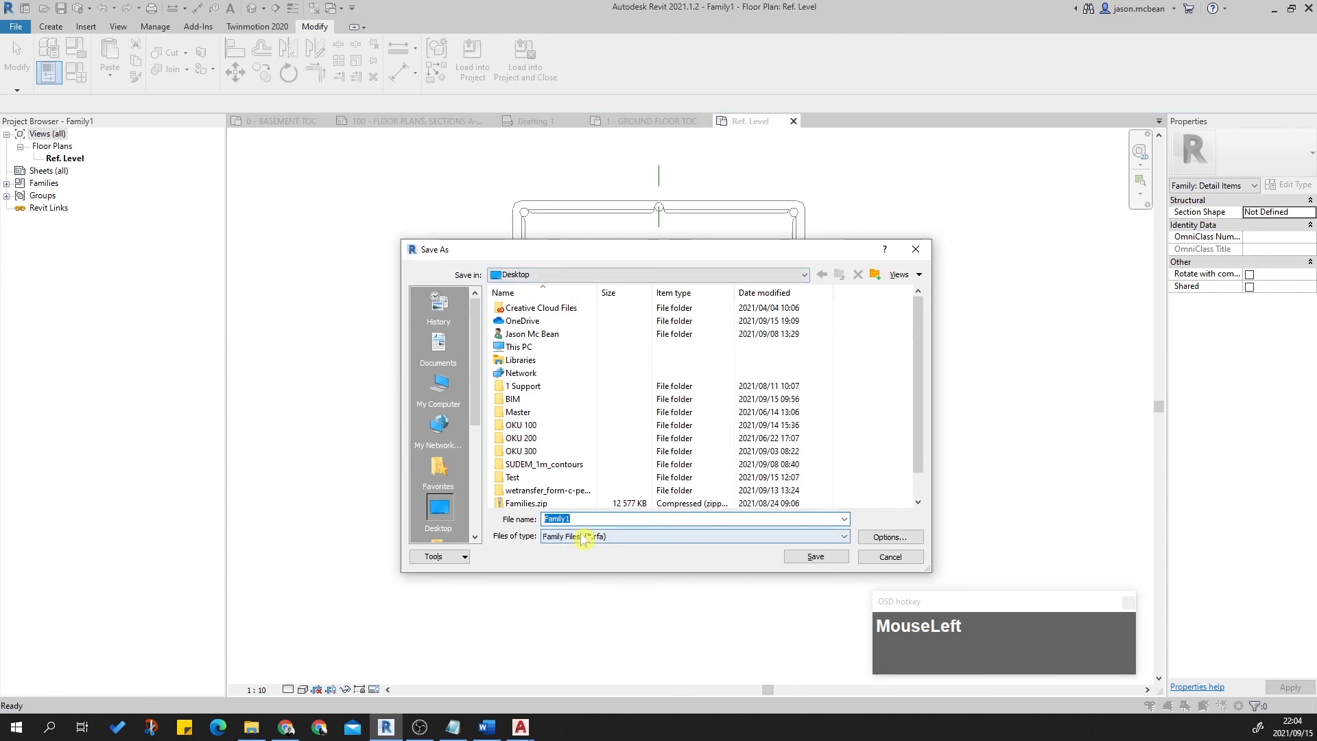
{"action": "type", "text": "ol"}
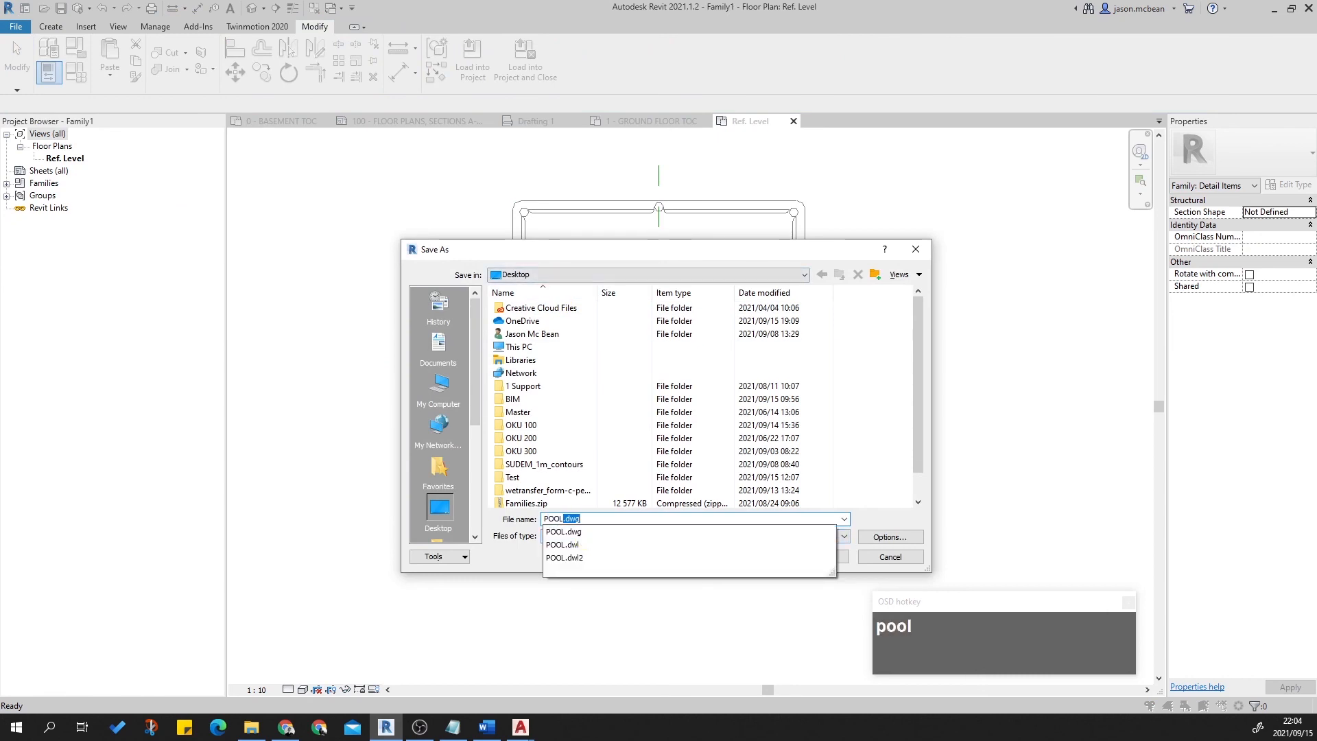
{"action": "type", "text": " TABLE"}
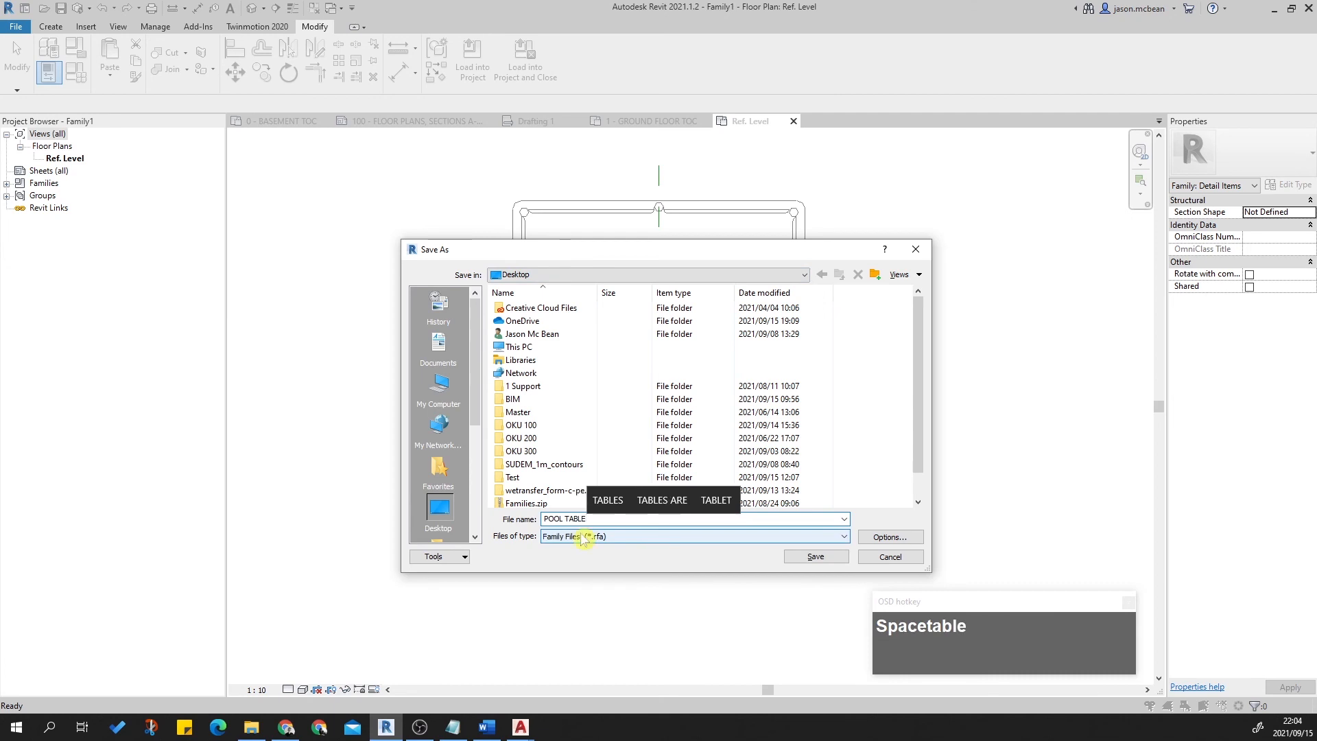
{"action": "key", "text": "Return"}
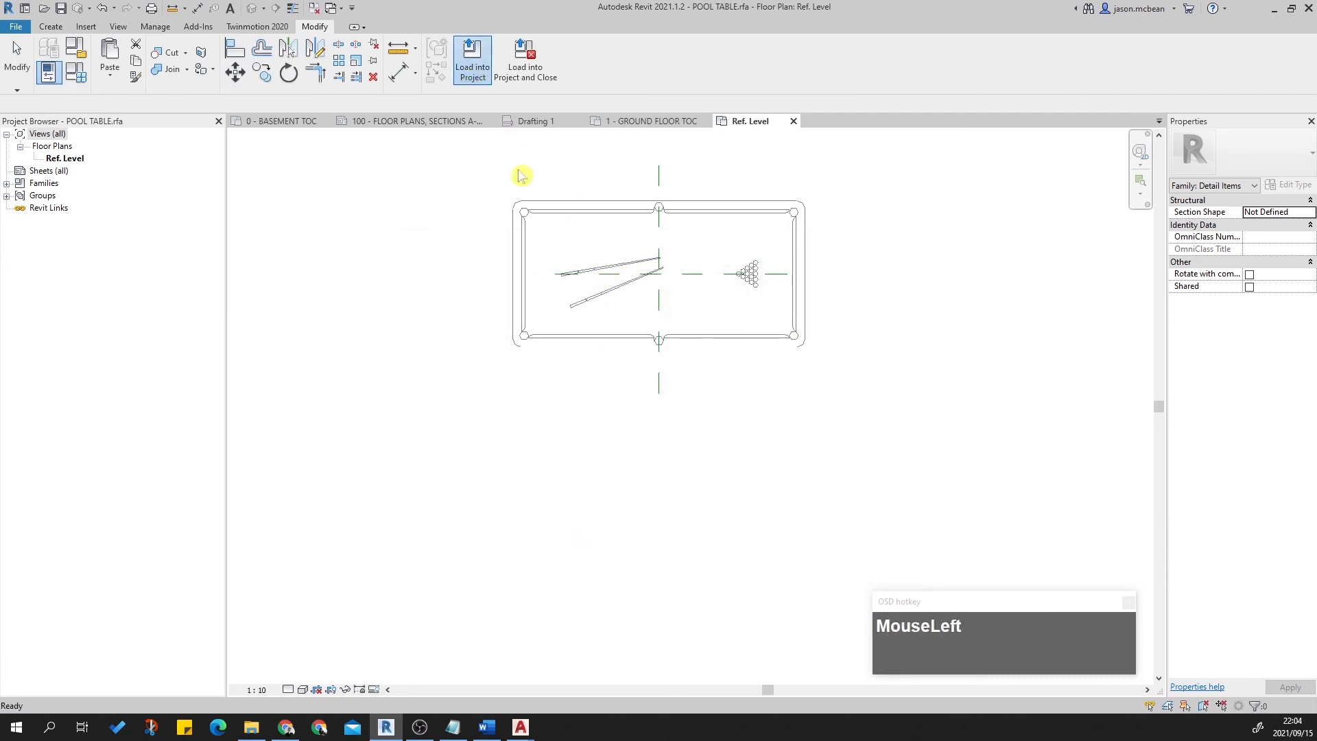
Load the pool table family into the project and place one in the Entertainment Area of the ground floor plan.
{"action": "scroll", "coordinate": [627, 374], "scroll_direction": "up", "scroll_amount": 4}
{"action": "scroll", "coordinate": [721, 433], "scroll_direction": "up", "scroll_amount": 2}
{"action": "scroll", "coordinate": [693, 394], "scroll_direction": "down", "scroll_amount": 4}
{"action": "left_click", "coordinate": [693, 393]}
{"action": "scroll", "coordinate": [692, 393], "scroll_direction": "up", "scroll_amount": 4}
{"action": "key", "text": "Escape"}
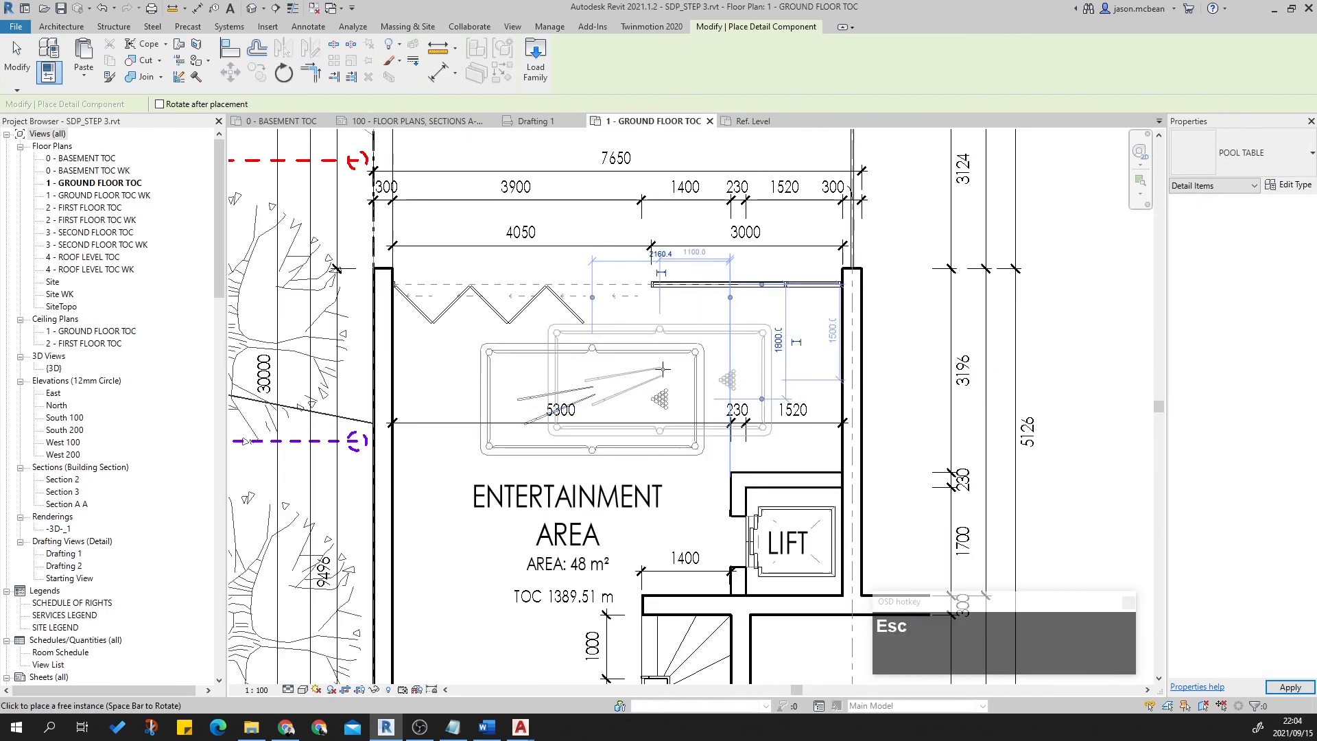
Cut the placed pool table and paste it back just above the Entertainment Area label.
{"action": "left_click", "coordinate": [639, 372]}
{"action": "scroll", "coordinate": [639, 371], "scroll_direction": "down", "scroll_amount": 5}
{"action": "scroll", "coordinate": [706, 395], "scroll_direction": "up", "scroll_amount": 2}
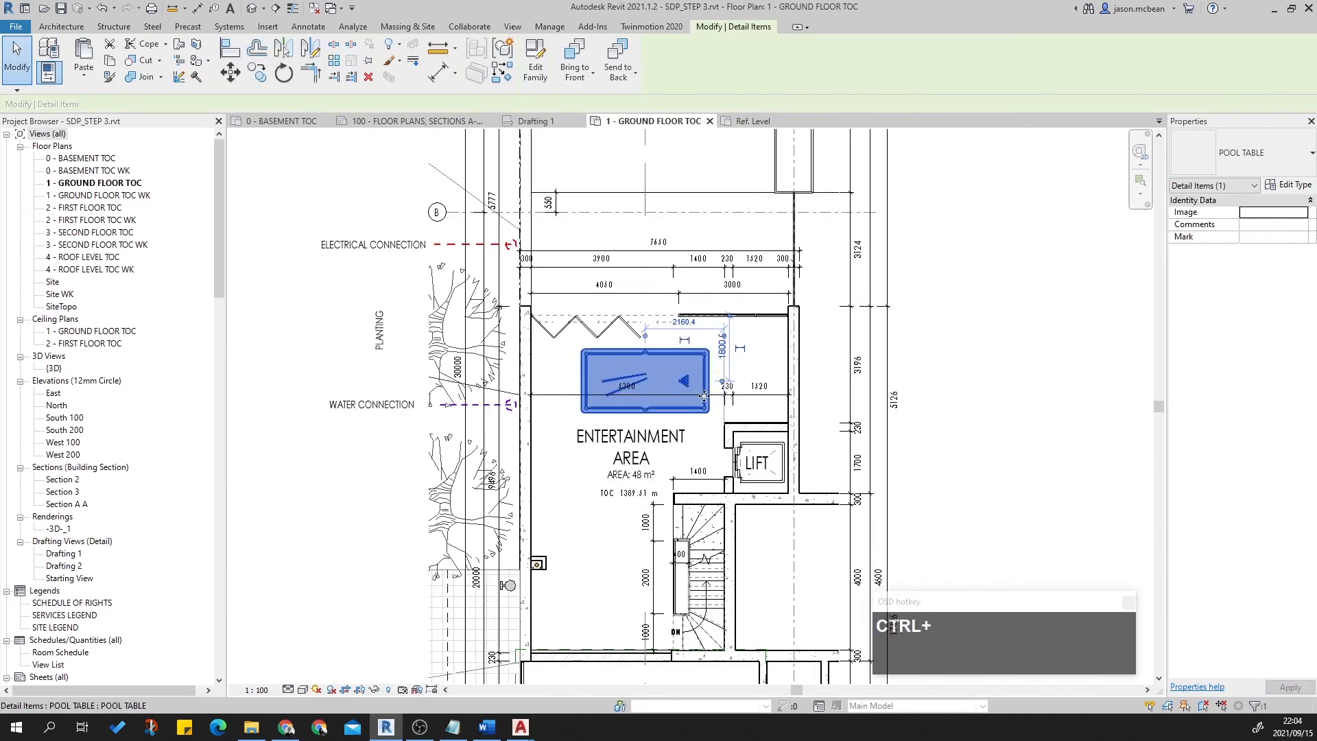
{"action": "key", "text": "ctrl+x"}
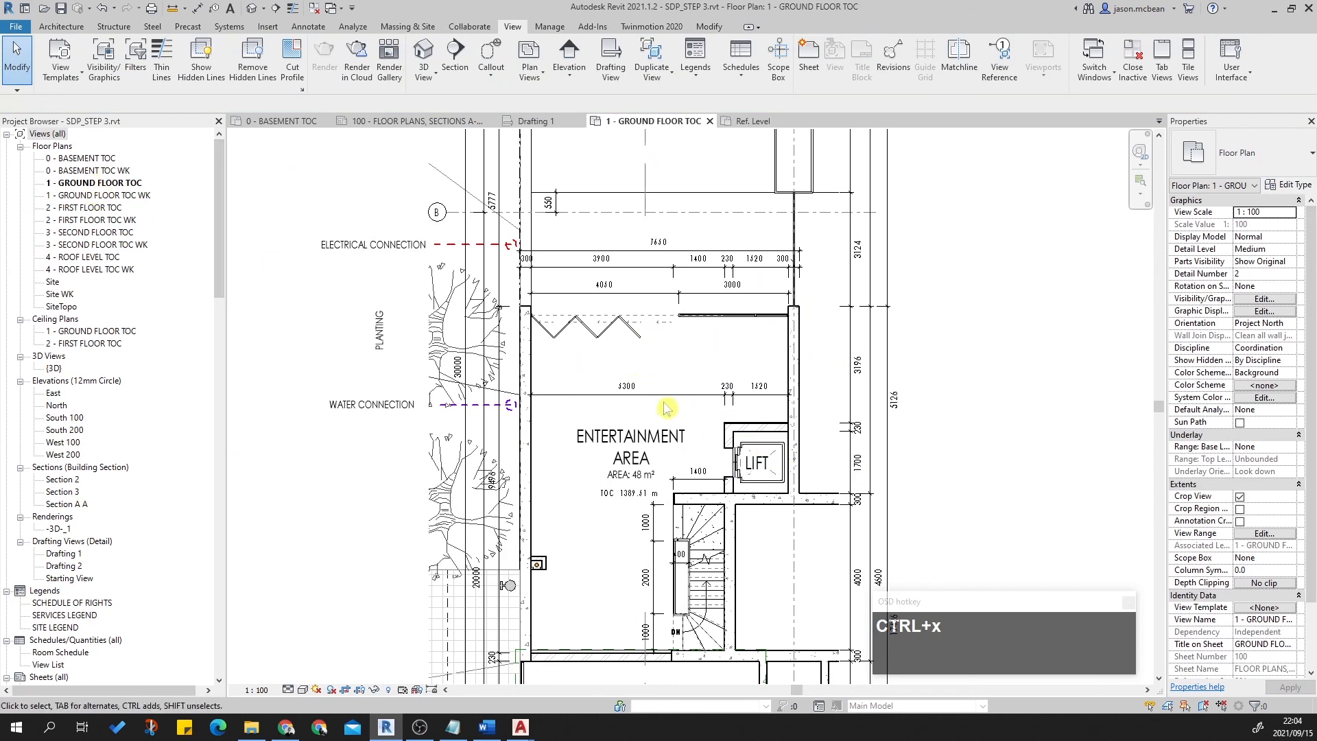
{"action": "key", "text": "ctrl+v"}
{"action": "scroll", "coordinate": [653, 402], "scroll_direction": "up", "scroll_amount": 3}
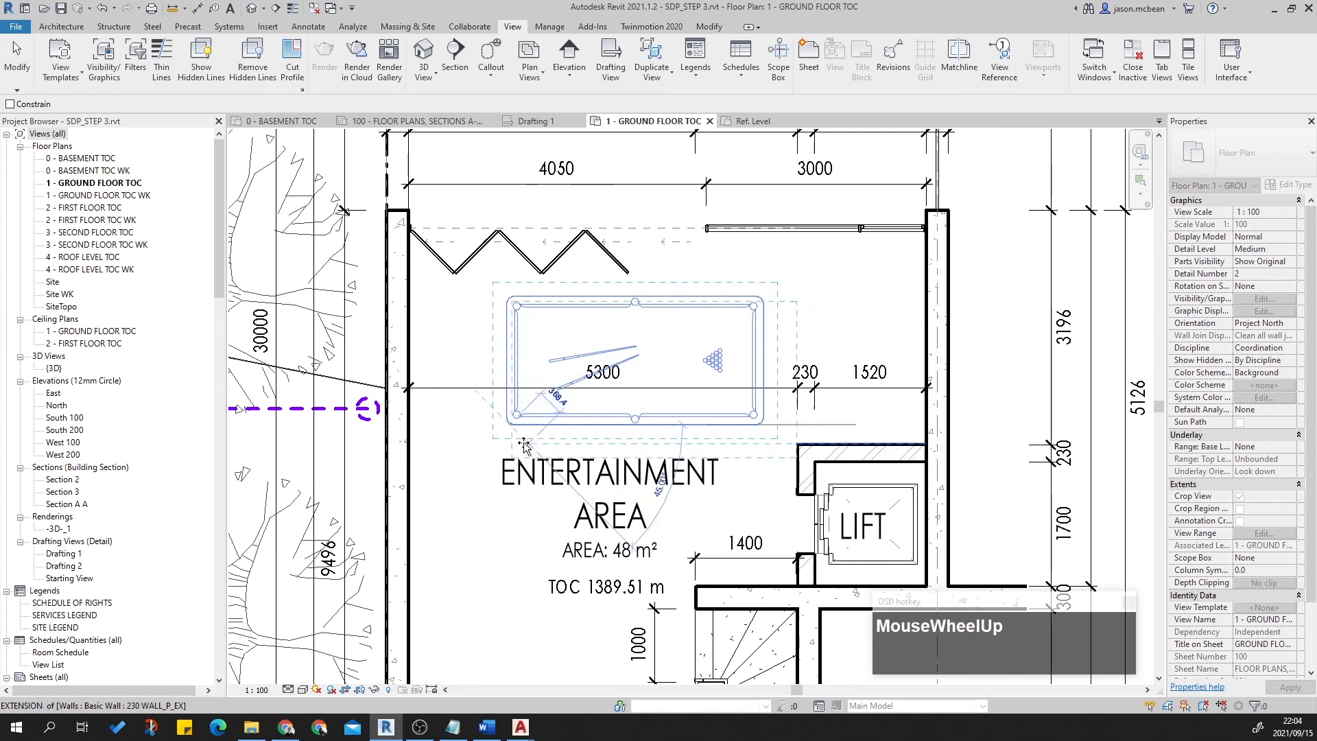
{"action": "left_click", "coordinate": [438, 493]}
{"action": "key", "text": "Escape"}
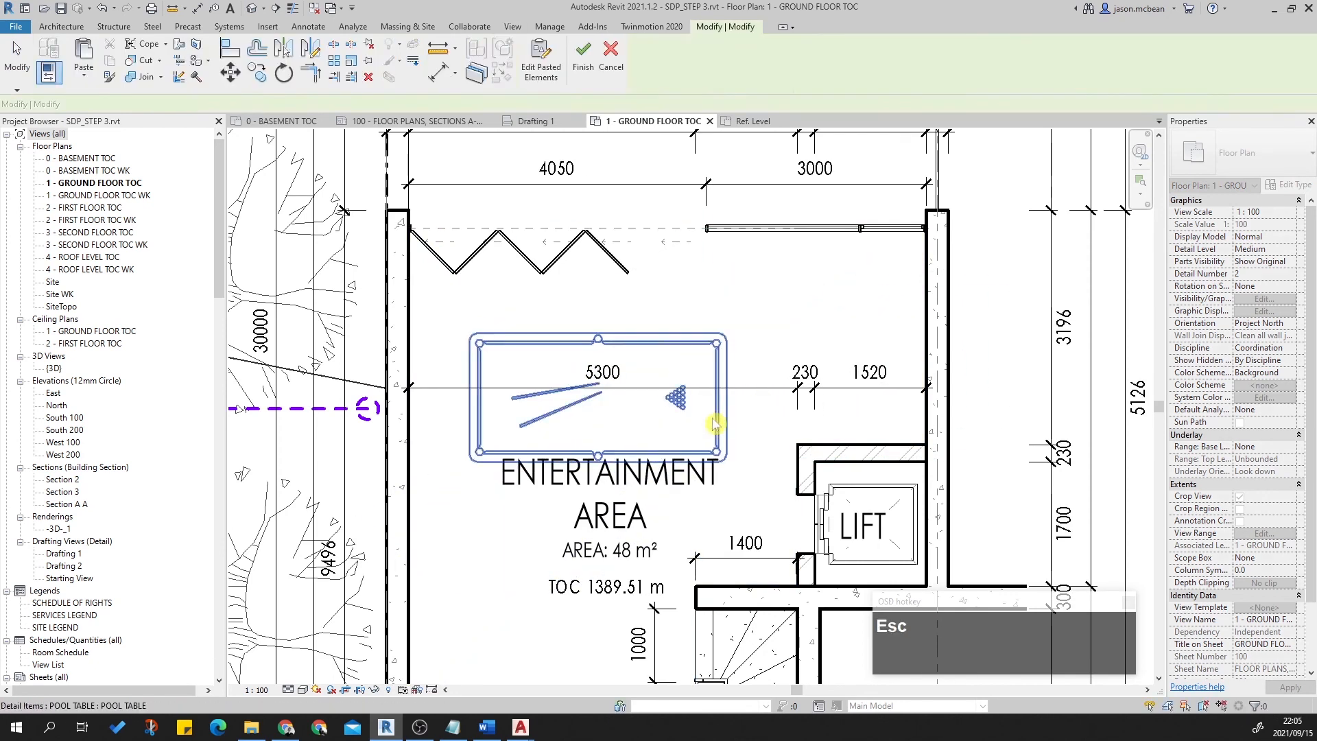
Move the pool table over the wall beside the lift to test its masking, and return it to above the room label.
{"action": "left_click", "coordinate": [738, 339]}
{"action": "key", "text": "Up"}
{"action": "key", "text": "Left"}
{"action": "key", "text": "Left"}
{"action": "key", "text": "Up"}
{"action": "left_click_drag", "start_coordinate": [714, 416], "coordinate": [833, 459]}
{"action": "key", "text": "Escape"}
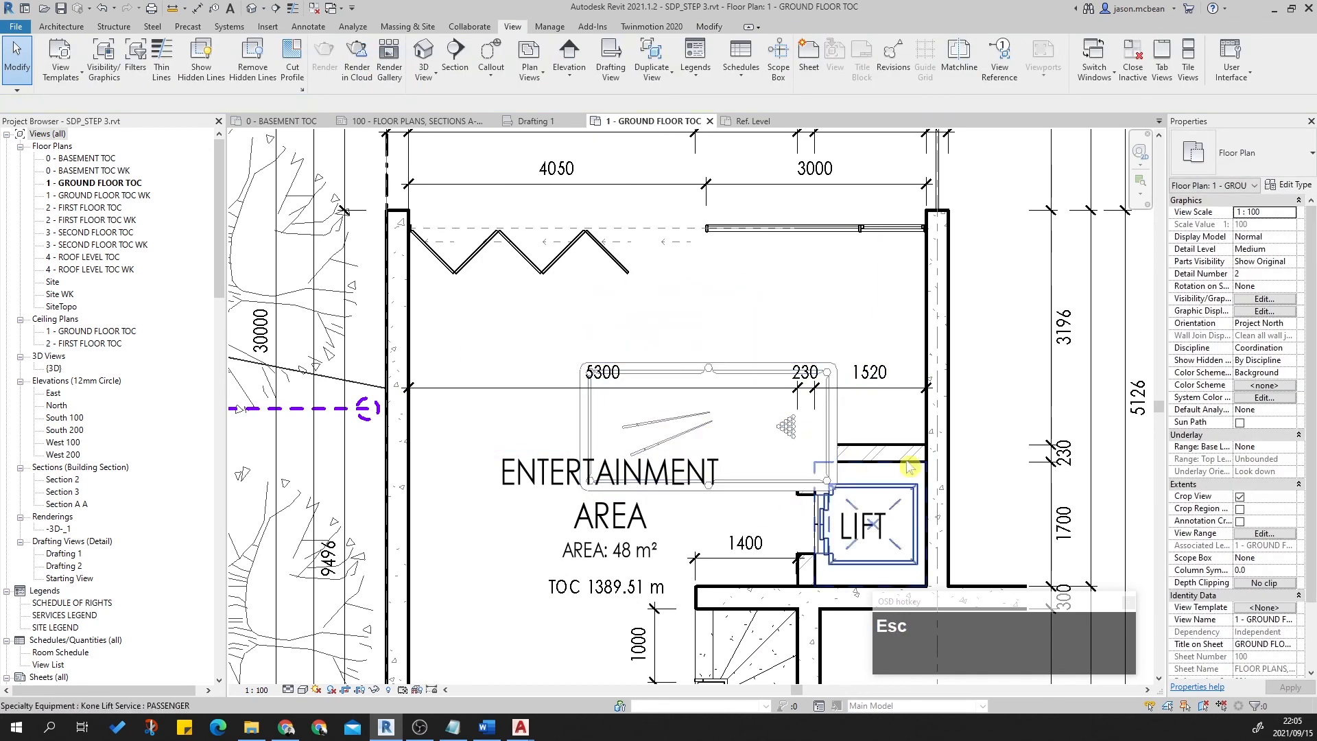
{"action": "left_click", "coordinate": [718, 369]}
{"action": "left_click_drag", "start_coordinate": [718, 369], "coordinate": [620, 322]}
{"action": "scroll", "coordinate": [823, 370], "scroll_direction": "down", "scroll_amount": 3}
{"action": "key", "text": "Escape"}
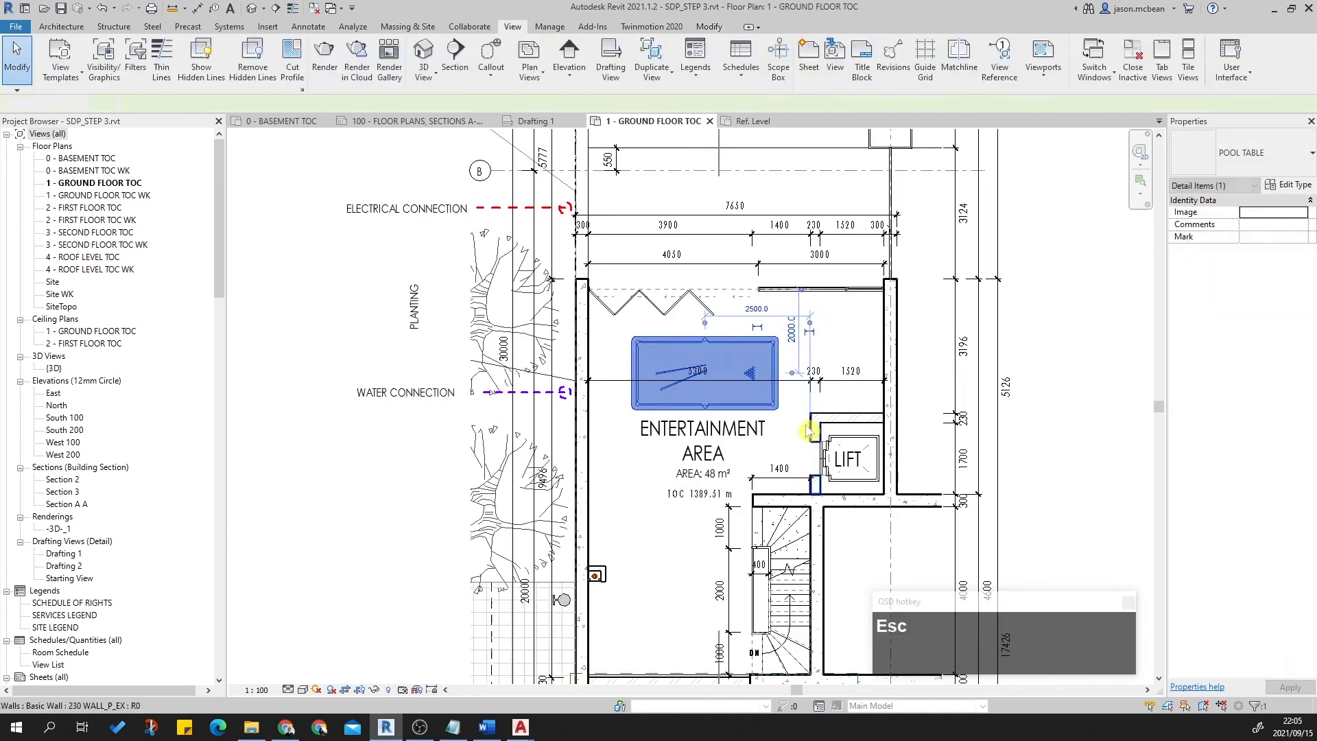
Rotate the pool table by 90 degrees and move it to the open floor beside the staircase, below the room label.
{"action": "middle_click_drag", "start_coordinate": [793, 473], "coordinate": [772, 418]}
{"action": "left_click", "coordinate": [717, 345]}
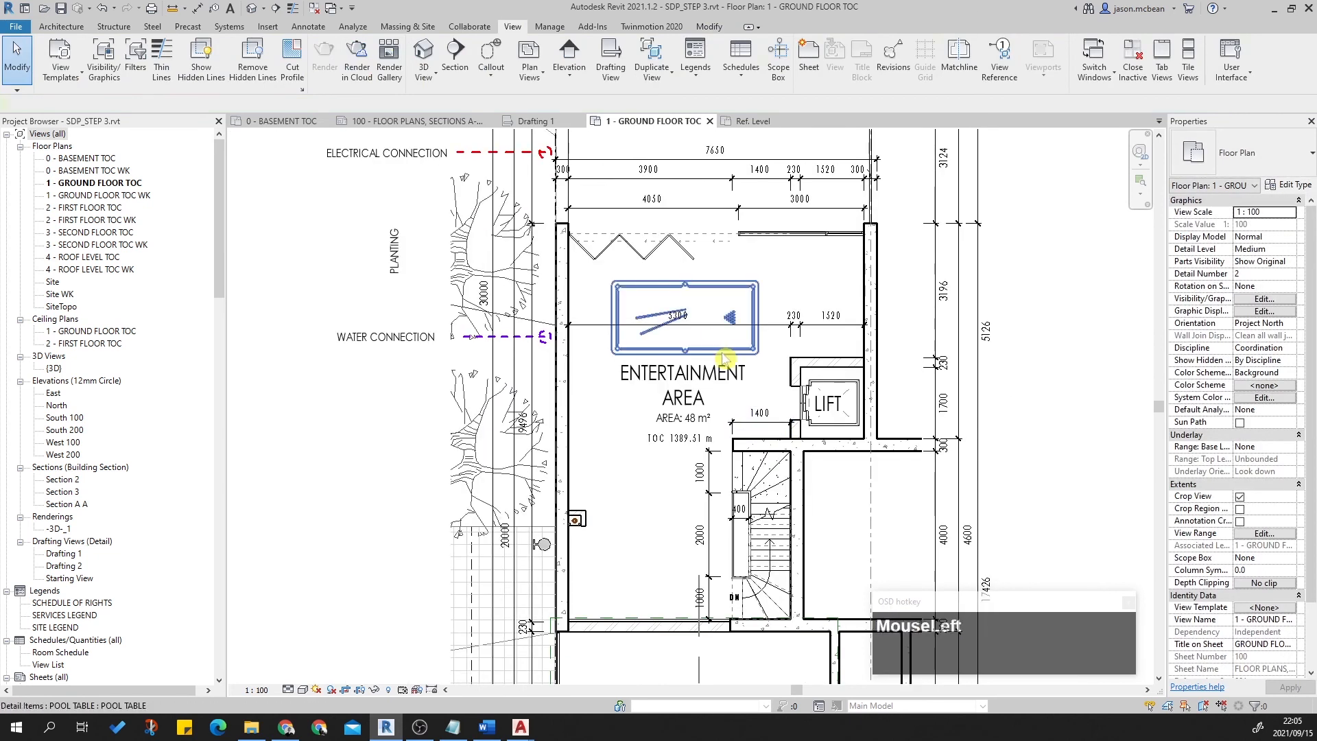
{"action": "scroll", "coordinate": [676, 422], "scroll_direction": "up", "scroll_amount": 2}
{"action": "left_click", "coordinate": [738, 282]}
{"action": "key", "text": "space"}
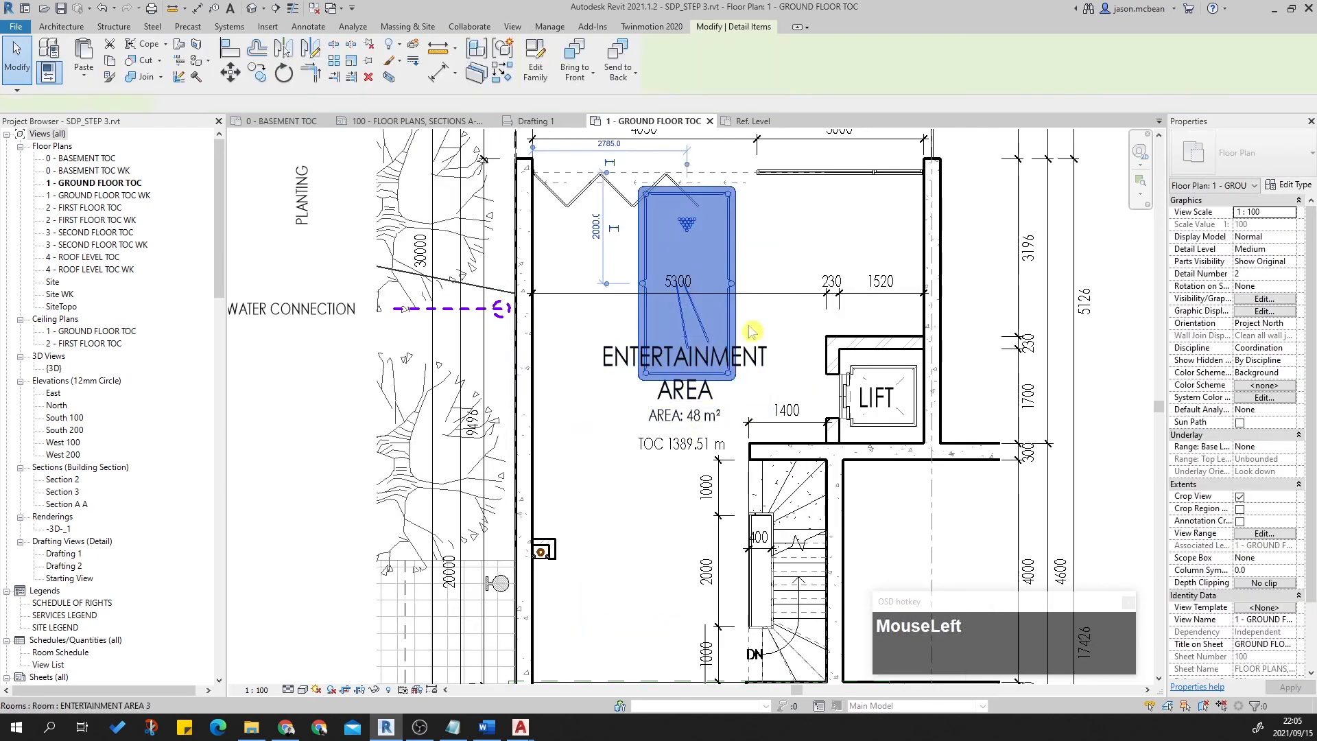
{"action": "left_click_drag", "start_coordinate": [738, 282], "coordinate": [683, 579]}
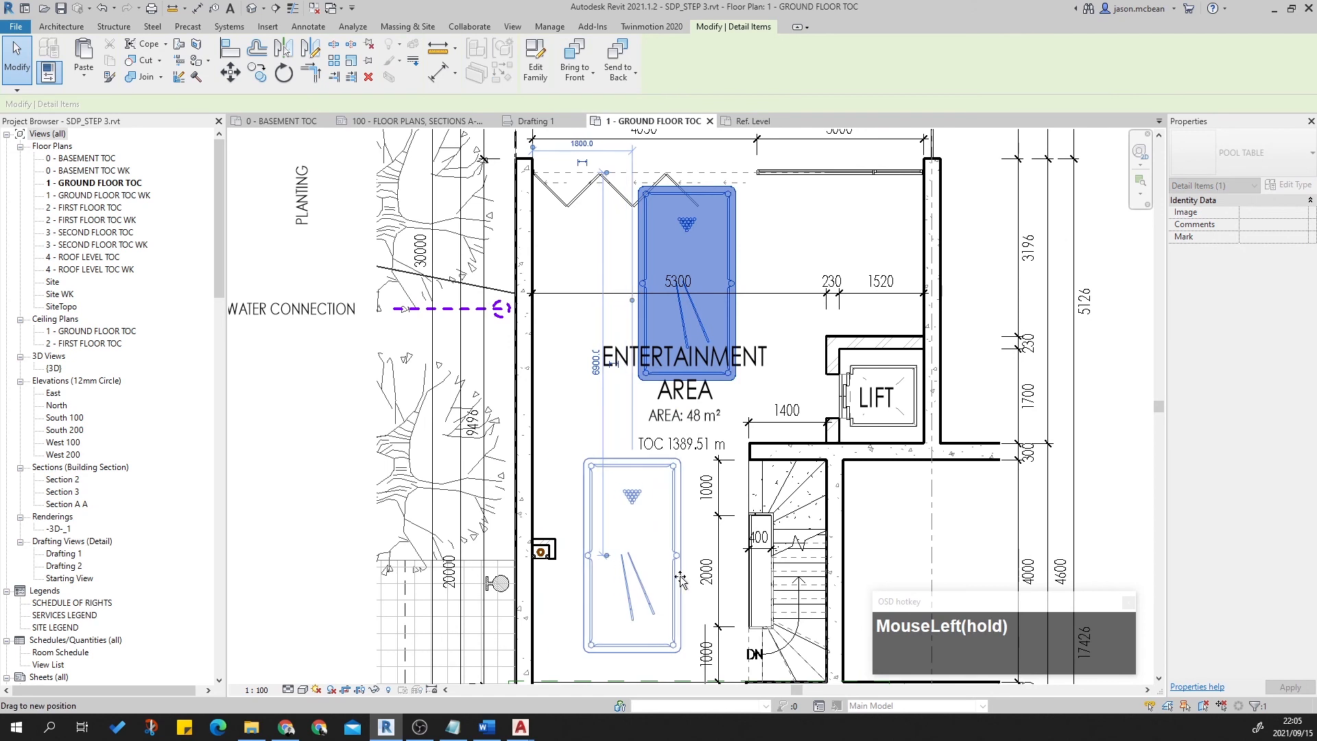
{"action": "left_click_drag", "start_coordinate": [675, 574], "coordinate": [675, 573]}
{"action": "key", "text": "Escape"}
Nudge the pool table slightly up and to the right to fine-tune its position beside the staircase.
{"action": "scroll", "coordinate": [687, 545], "scroll_direction": "down", "scroll_amount": 2}
{"action": "left_click", "coordinate": [688, 545]}
{"action": "key", "text": "Up"}
{"action": "key", "text": "Right"}
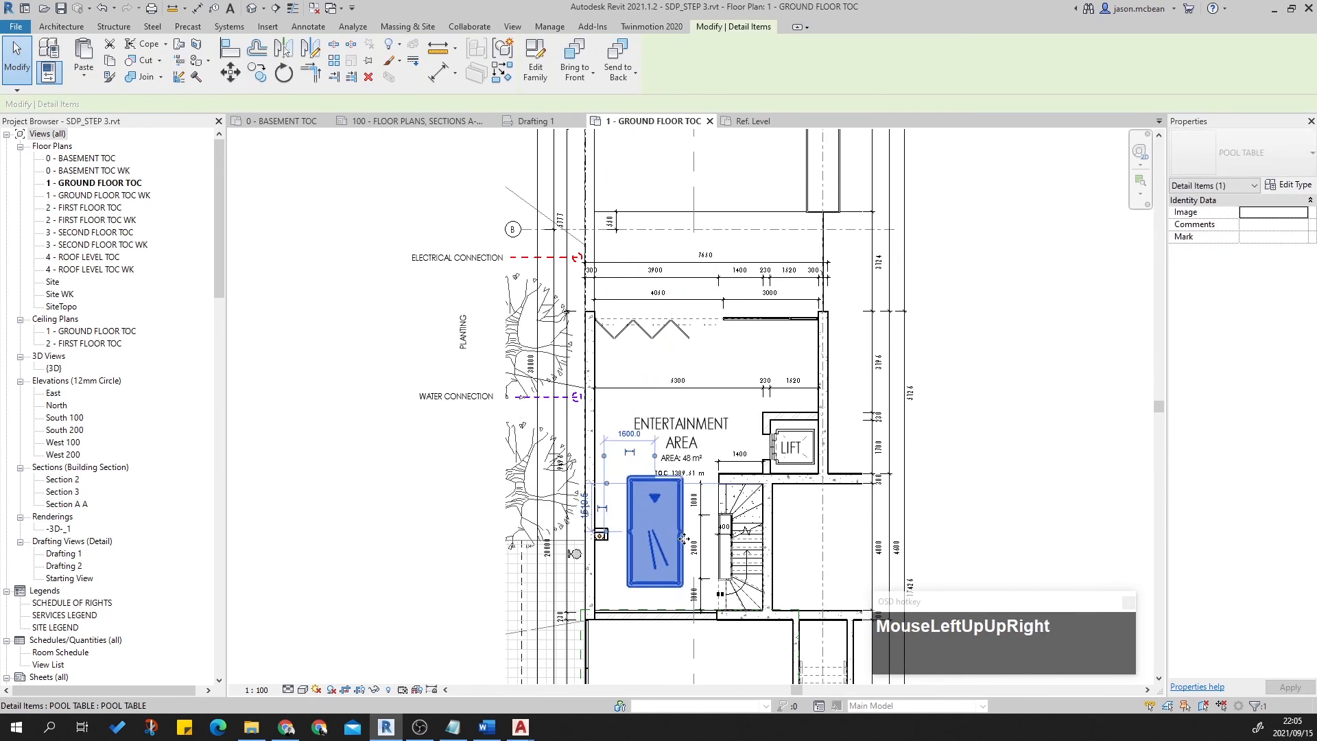
{"action": "key", "text": "Up"}
{"action": "key", "text": "Up"}
{"action": "left_click", "coordinate": [1052, 441]}
{"action": "scroll", "coordinate": [1037, 435], "scroll_direction": "down", "scroll_amount": 2}
{"action": "key", "text": "Escape"}
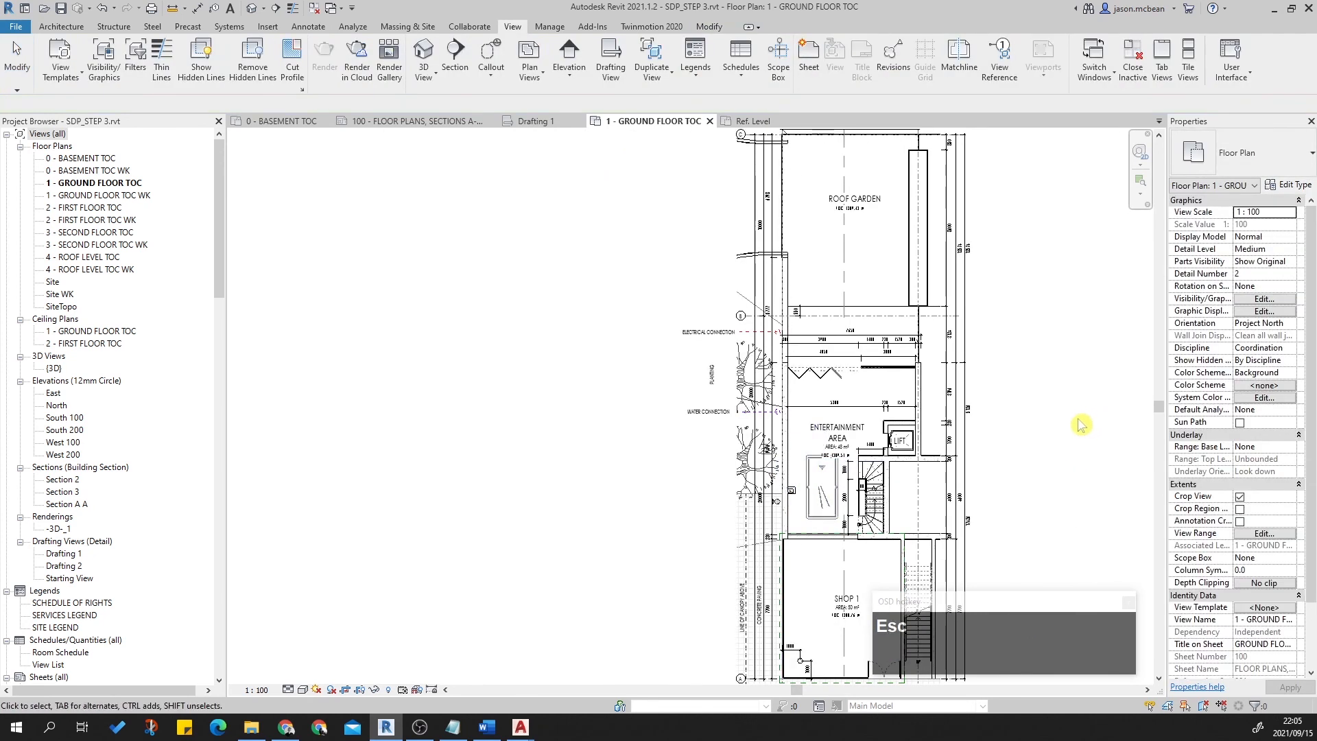
{"action": "middle_click_drag", "start_coordinate": [1086, 423], "coordinate": [888, 435]}
{"action": "scroll", "coordinate": [759, 521], "scroll_direction": "up", "scroll_amount": 2}
{"action": "scroll", "coordinate": [638, 473], "scroll_direction": "up", "scroll_amount": 2}
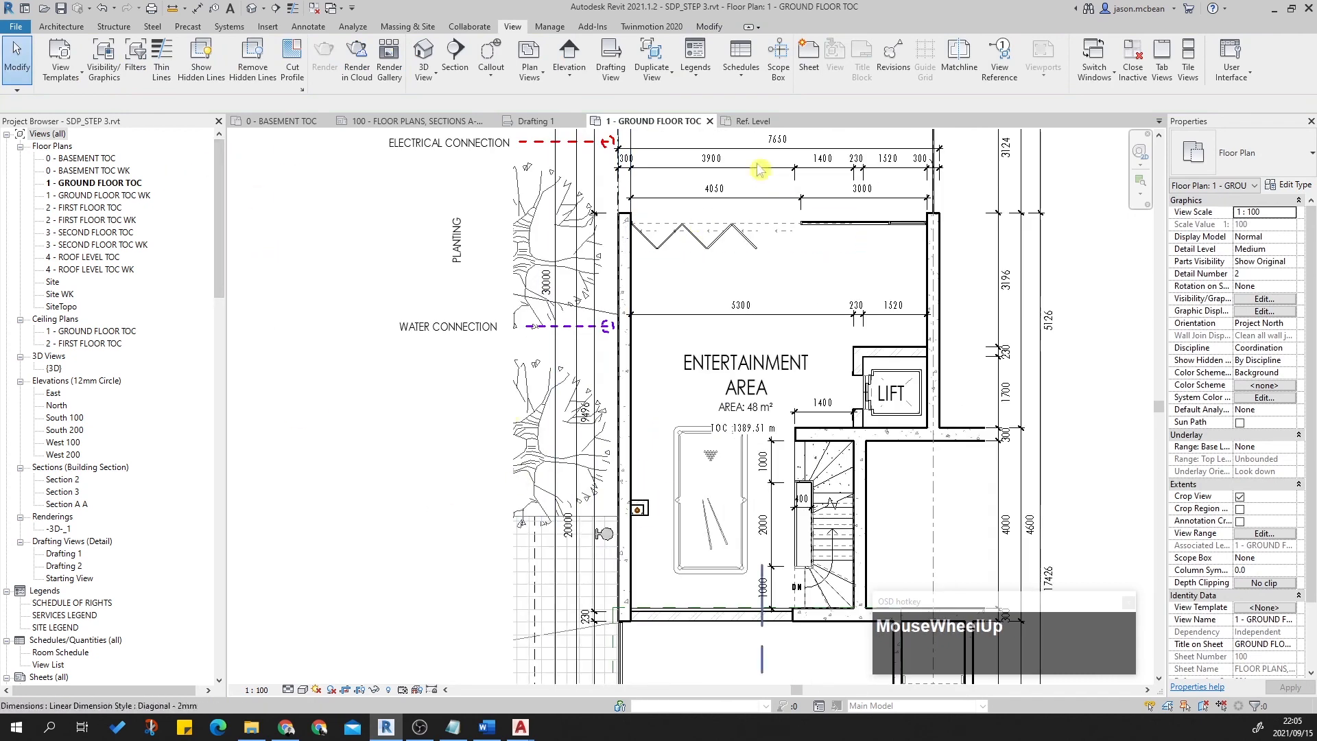
Return to the pool table family's Ref. Level view and delete all its linework and masking, keeping the reference planes.
{"action": "left_click", "coordinate": [536, 121]}
{"action": "left_click", "coordinate": [754, 121]}
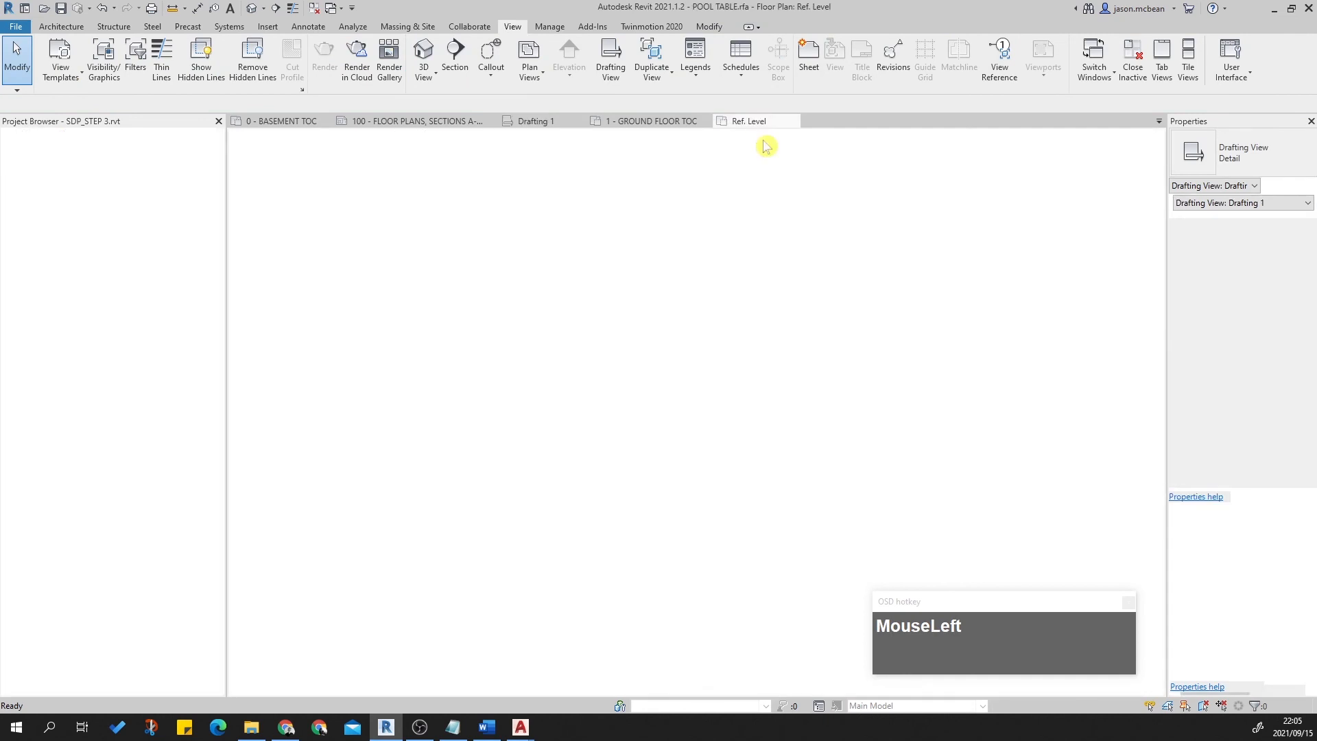
{"action": "left_click_drag", "start_coordinate": [462, 172], "coordinate": [835, 347]}
{"action": "left_click_drag", "start_coordinate": [858, 447], "coordinate": [303, 133]}
{"action": "key", "text": "Delete"}
{"action": "left_click", "coordinate": [675, 323]}
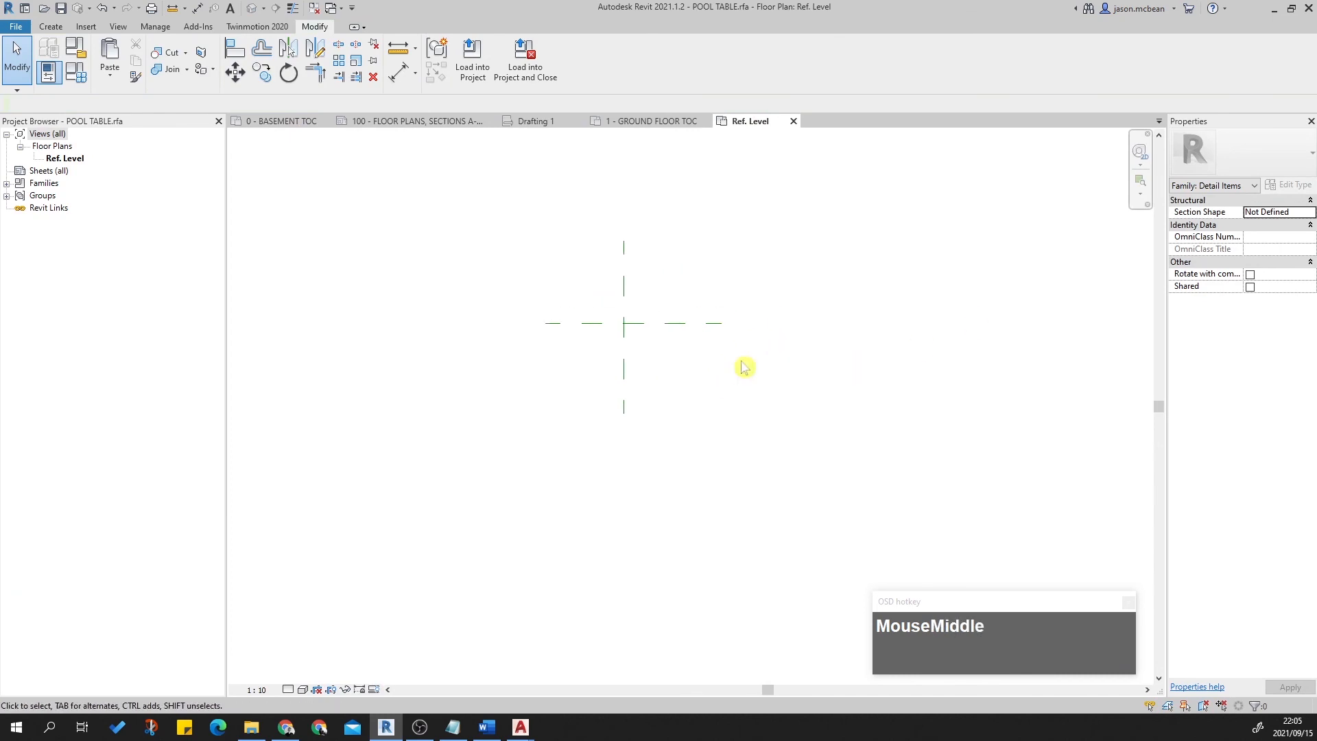
Import the CAD file GYM.dwg from the Desktop into the family.
{"action": "left_click", "coordinate": [86, 26]}
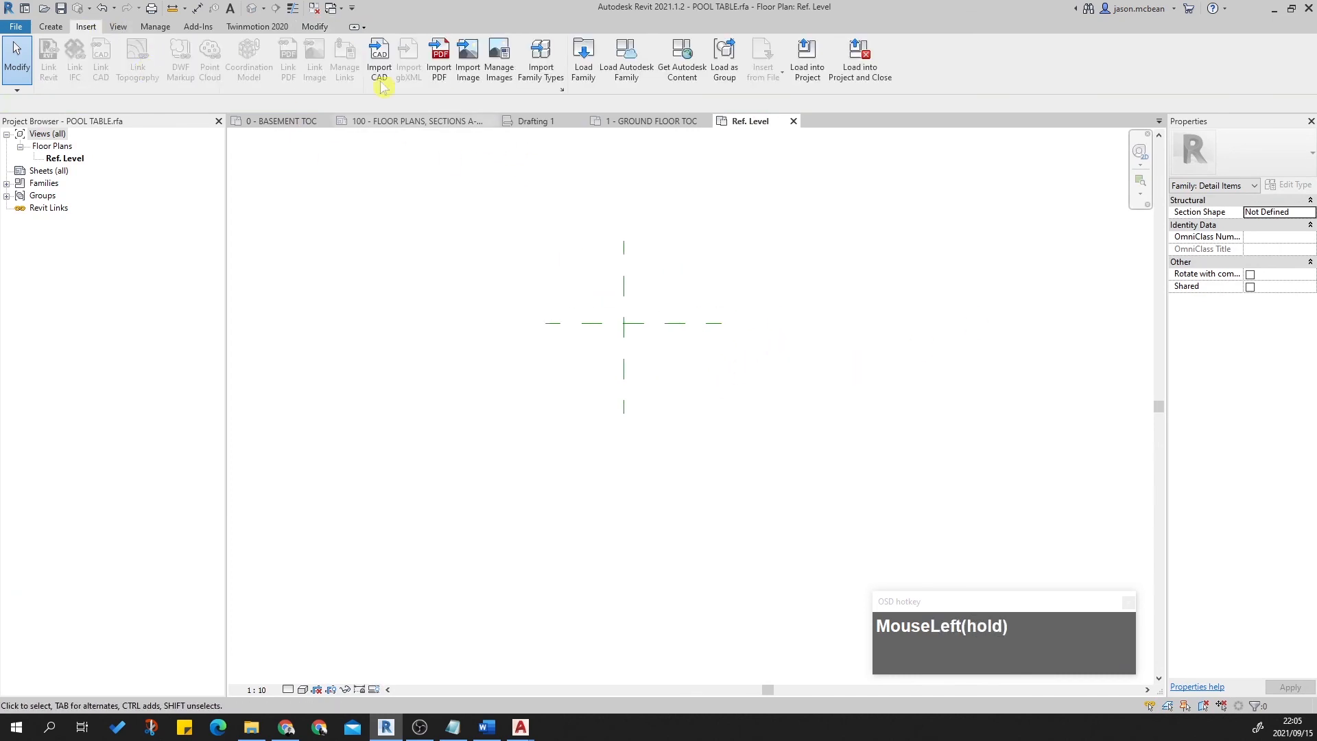
{"action": "left_click", "coordinate": [377, 61]}
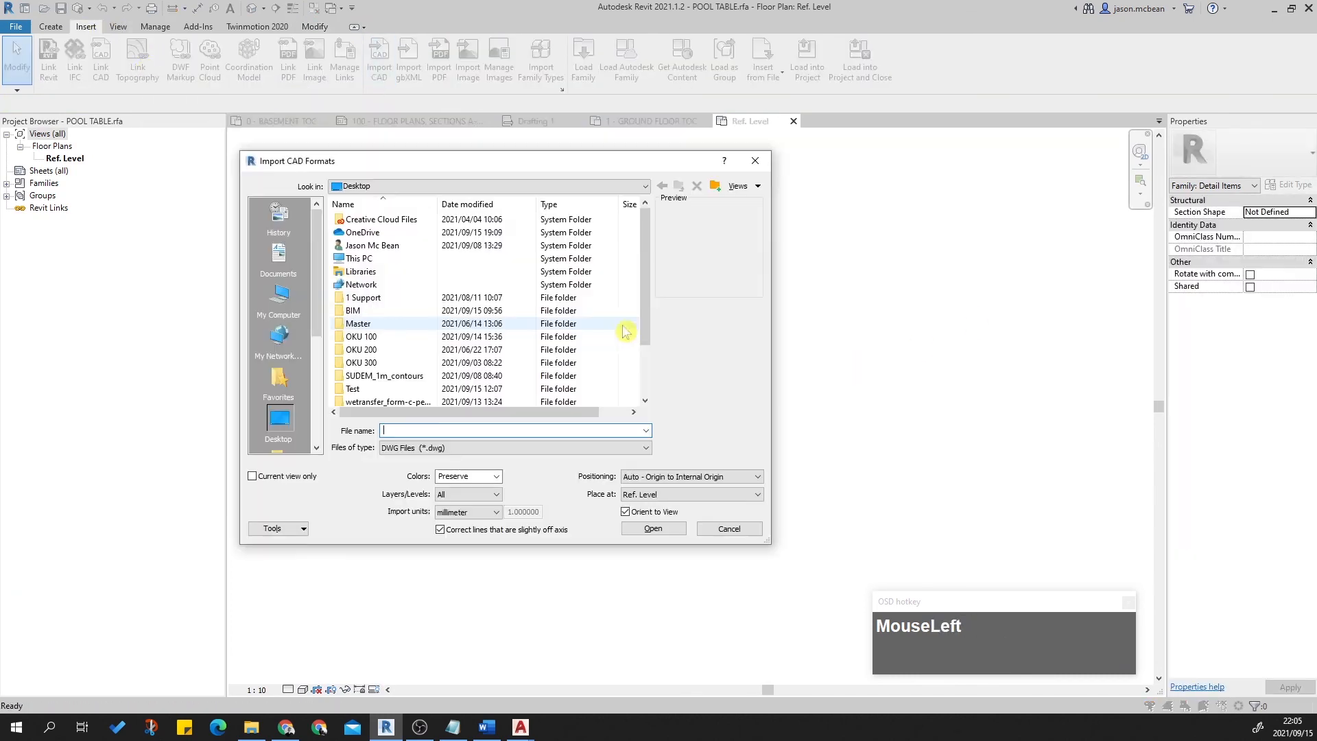
{"action": "scroll", "coordinate": [329, 321], "scroll_direction": "down", "scroll_amount": 2}
{"action": "left_click", "coordinate": [363, 363]}
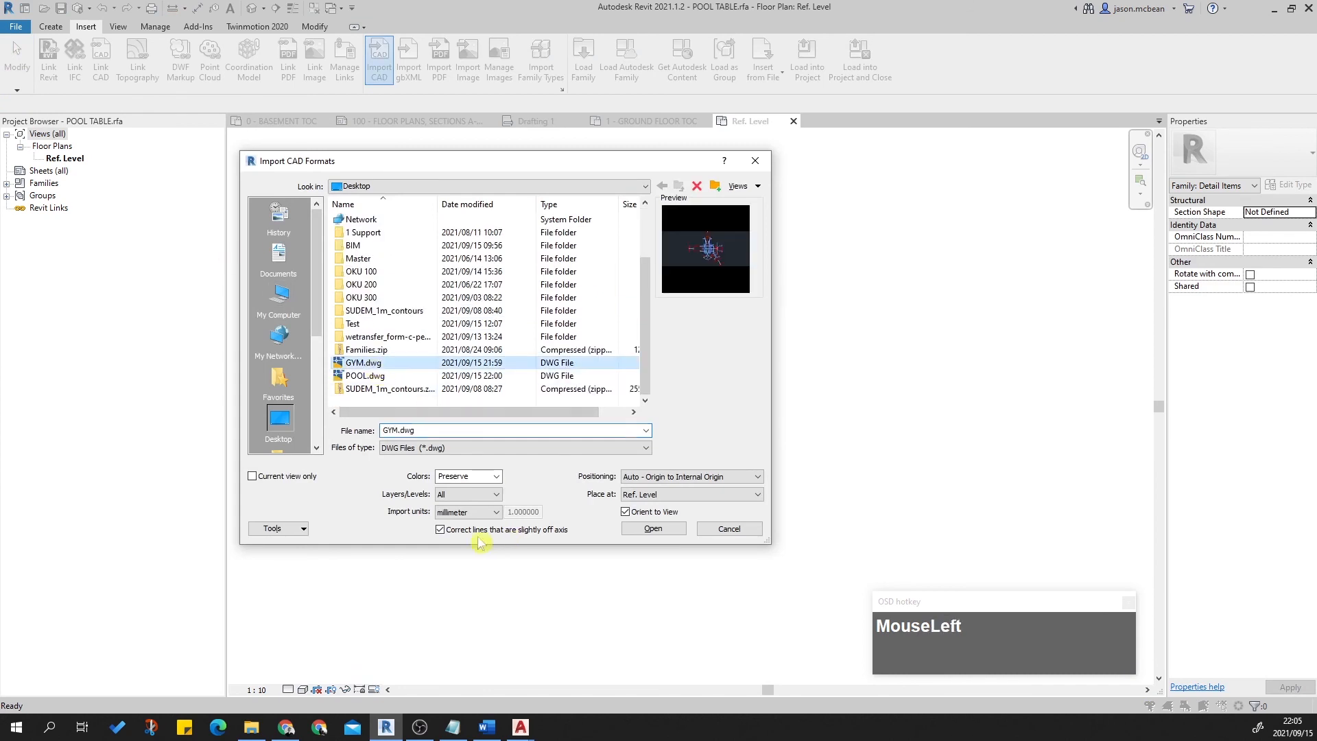
{"action": "left_click", "coordinate": [653, 528]}
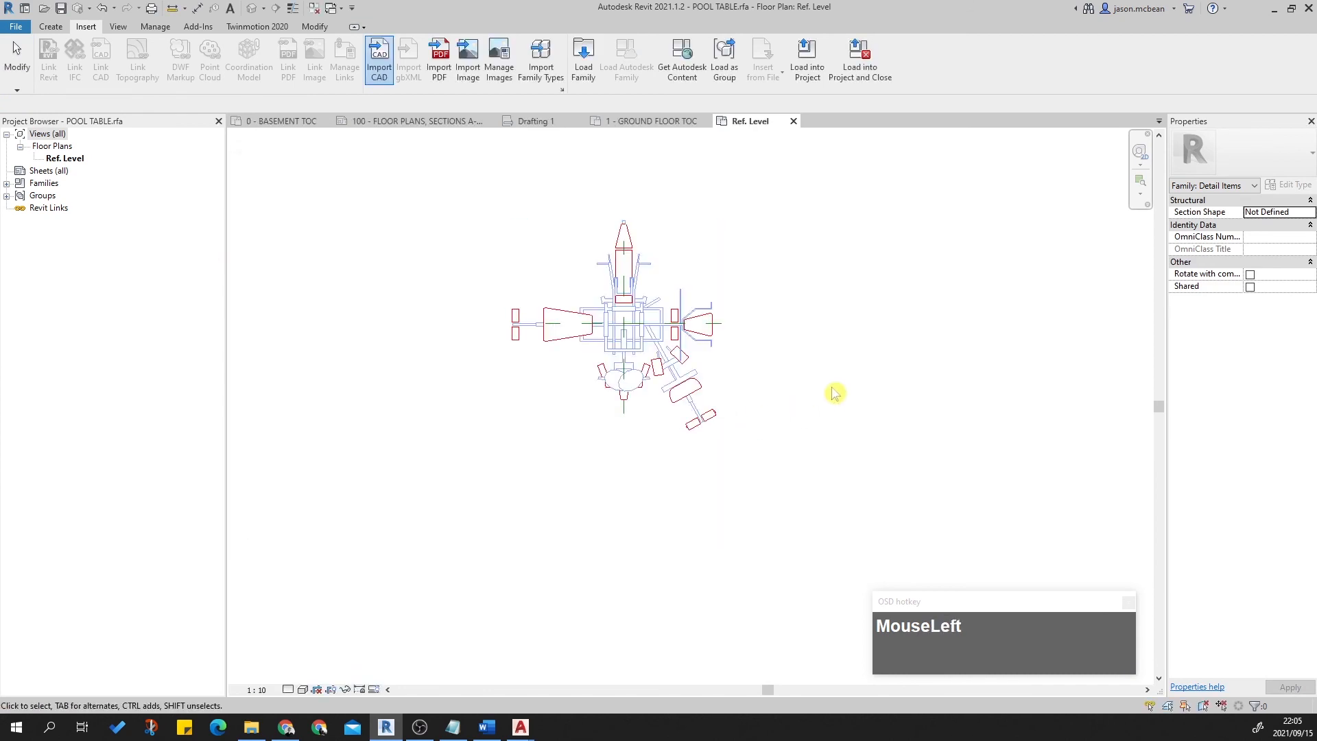
Fully explode the imported gym machine drawing into separate lines.
{"action": "scroll", "coordinate": [736, 385], "scroll_direction": "up", "scroll_amount": 3}
{"action": "scroll", "coordinate": [631, 382], "scroll_direction": "down", "scroll_amount": 2}
{"action": "left_click", "coordinate": [641, 401]}
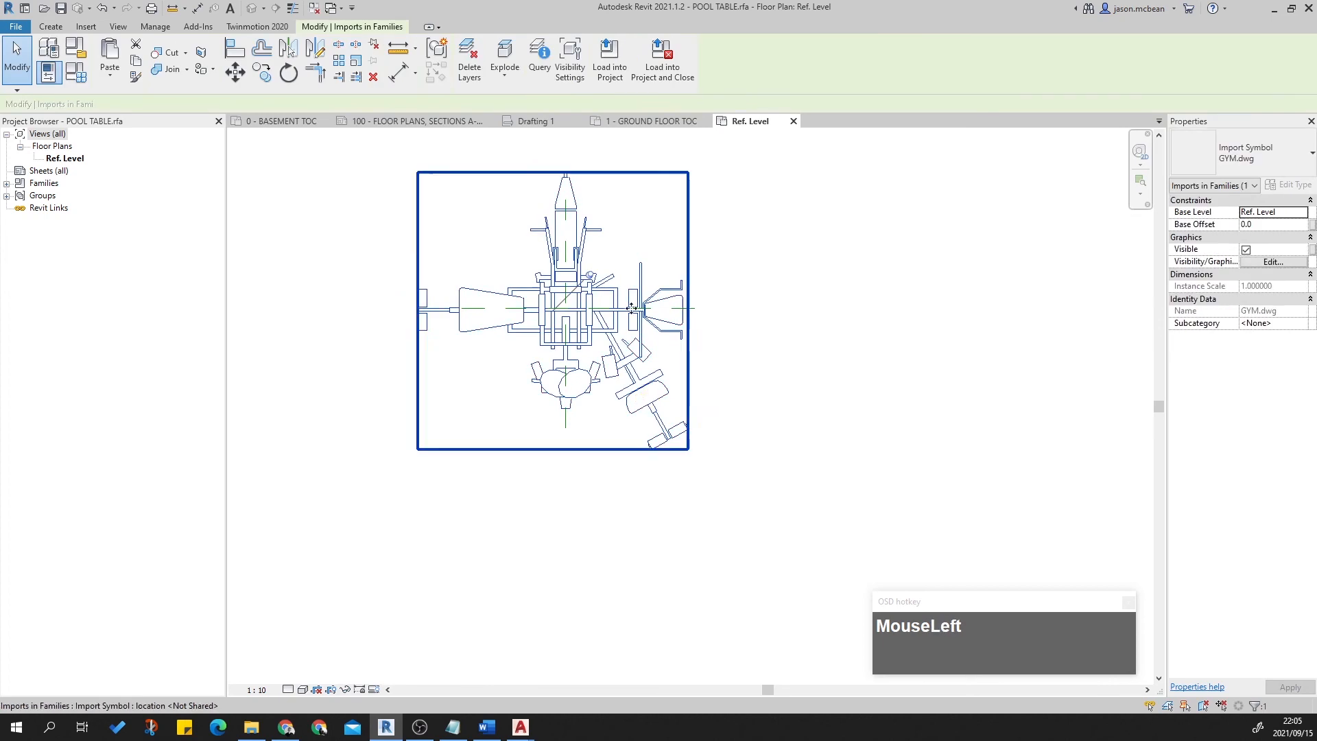
{"action": "left_click", "coordinate": [504, 81]}
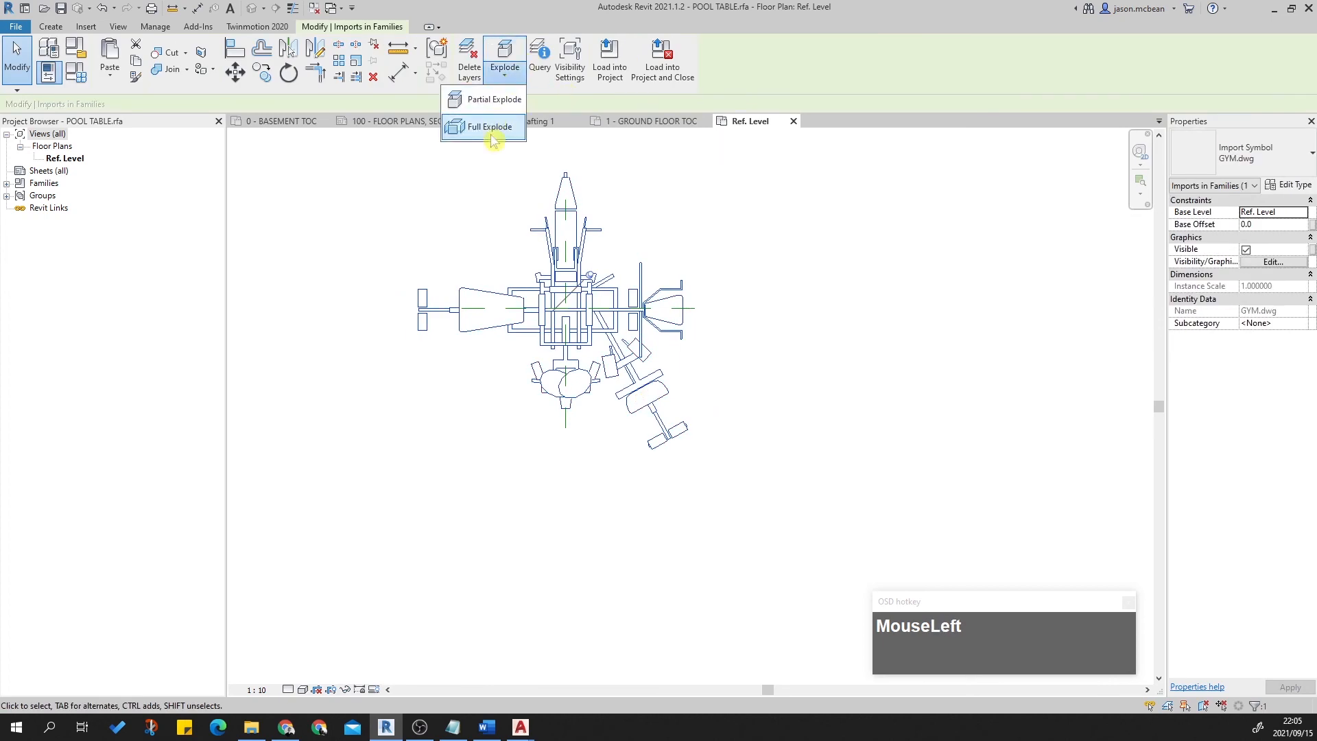
{"action": "left_click", "coordinate": [480, 127]}
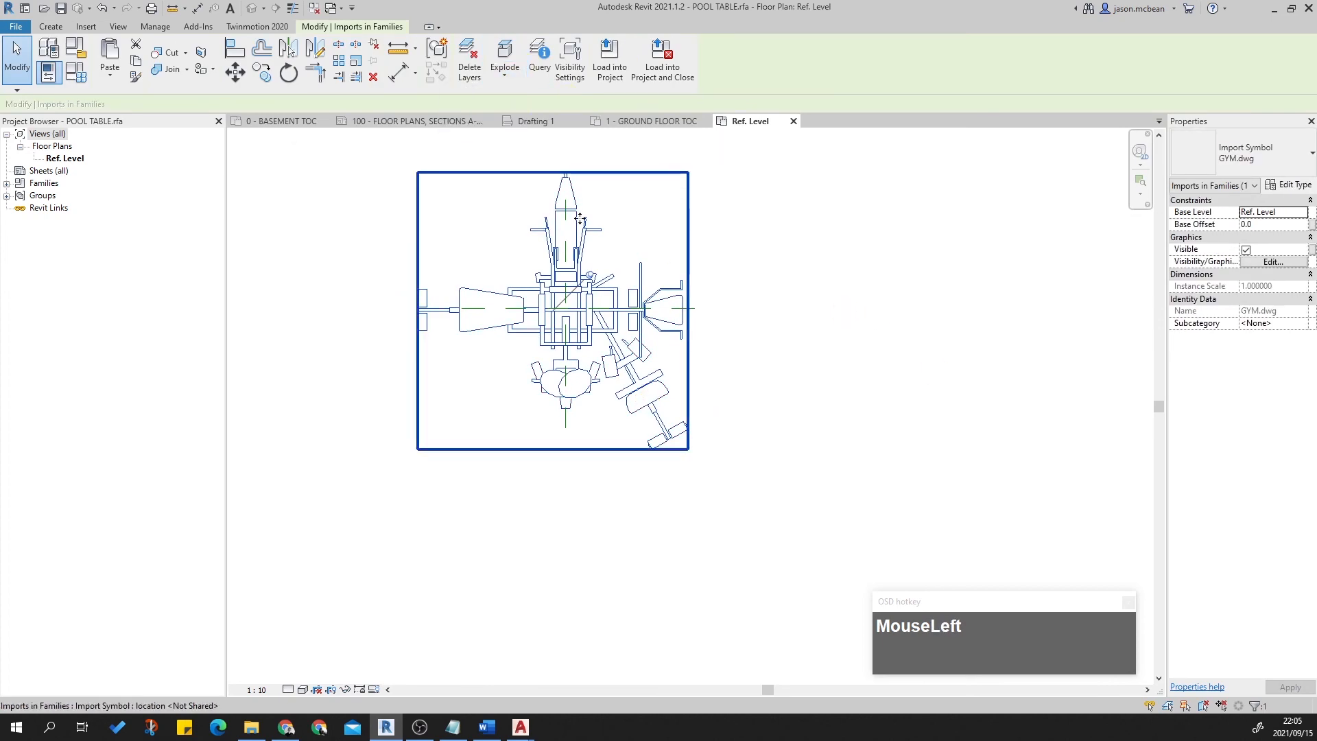
Fully explode the imported gym machine drawing and assign one subcategory to all its lines, leaving out the reference planes.
{"action": "left_click", "coordinate": [508, 81]}
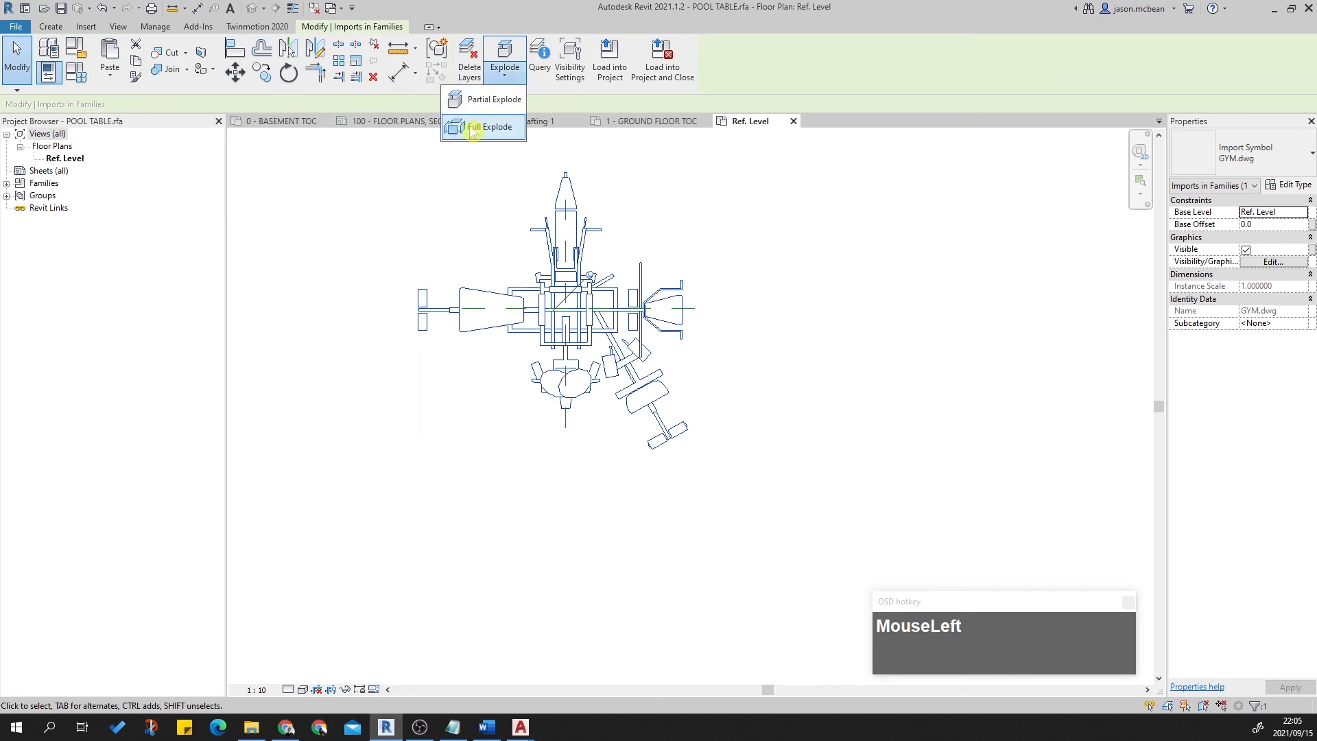
{"action": "left_click", "coordinate": [480, 130]}
{"action": "left_click_drag", "start_coordinate": [326, 130], "coordinate": [925, 576]}
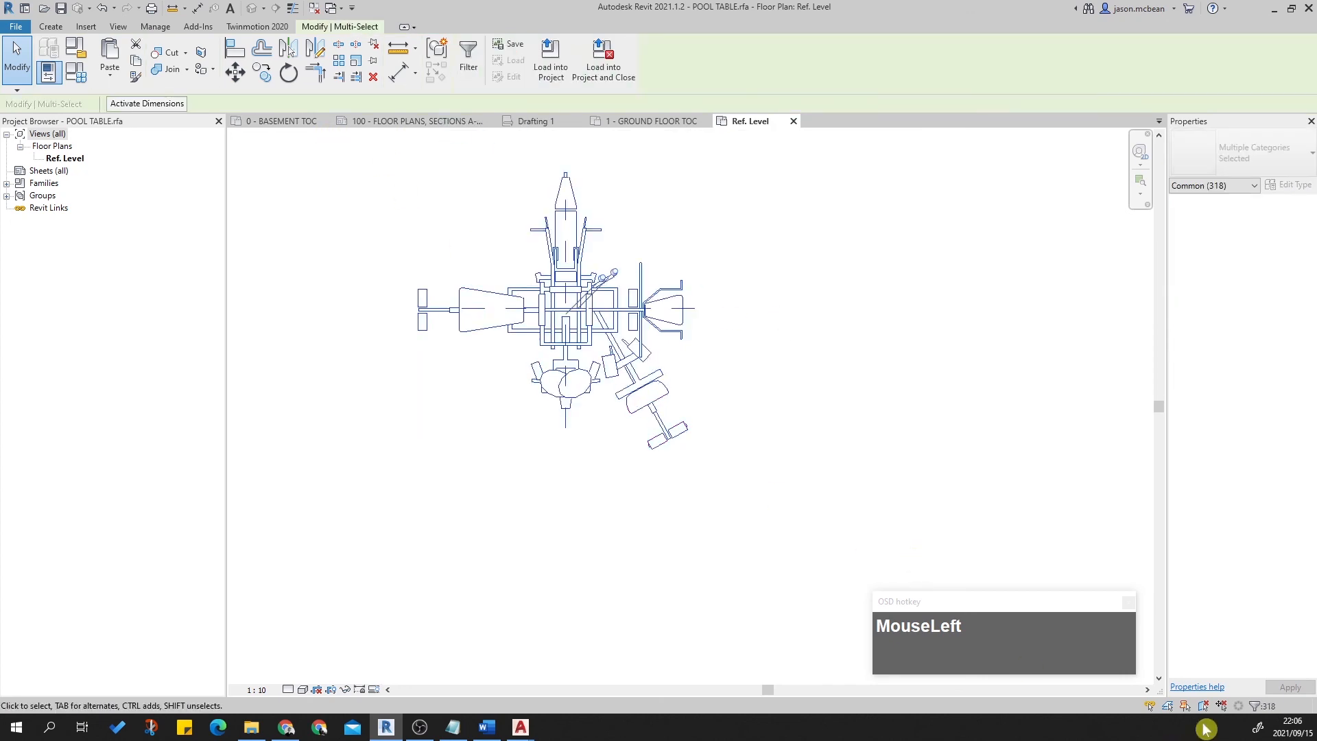
{"action": "left_click", "coordinate": [1257, 709]}
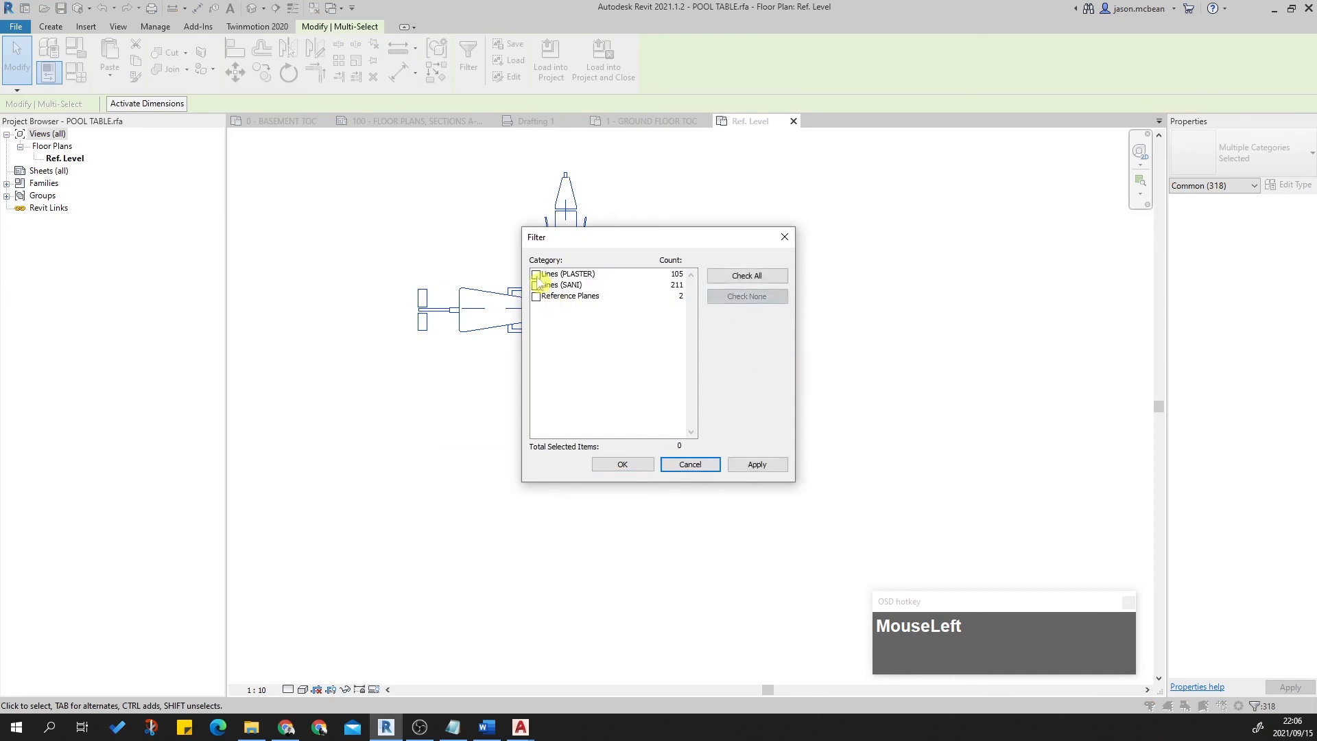
{"action": "left_click", "coordinate": [535, 285]}
{"action": "left_click", "coordinate": [635, 467]}
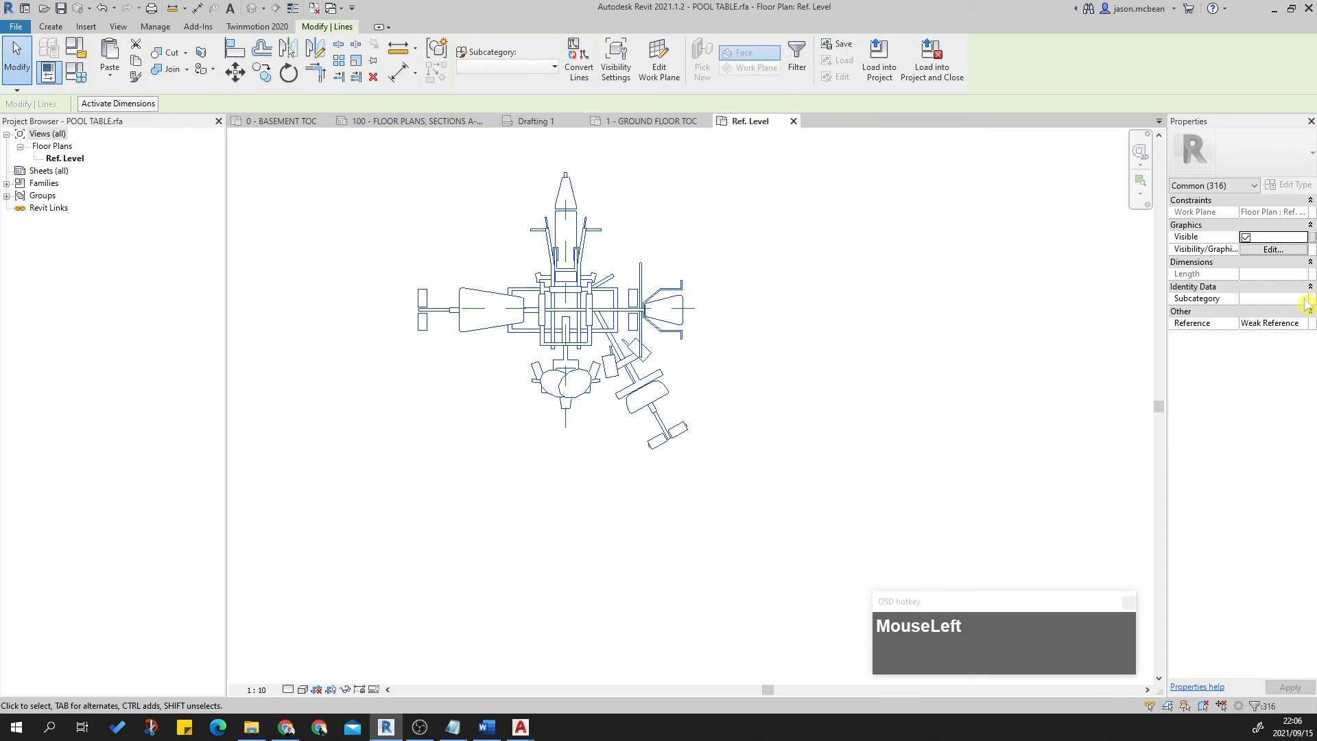
{"action": "left_click", "coordinate": [1303, 299]}
{"action": "left_click", "coordinate": [1270, 342]}
{"action": "left_click", "coordinate": [849, 285]}
Save the family under the new name GYM on the Desktop.
{"action": "scroll", "coordinate": [457, 245], "scroll_direction": "up", "scroll_amount": 2}
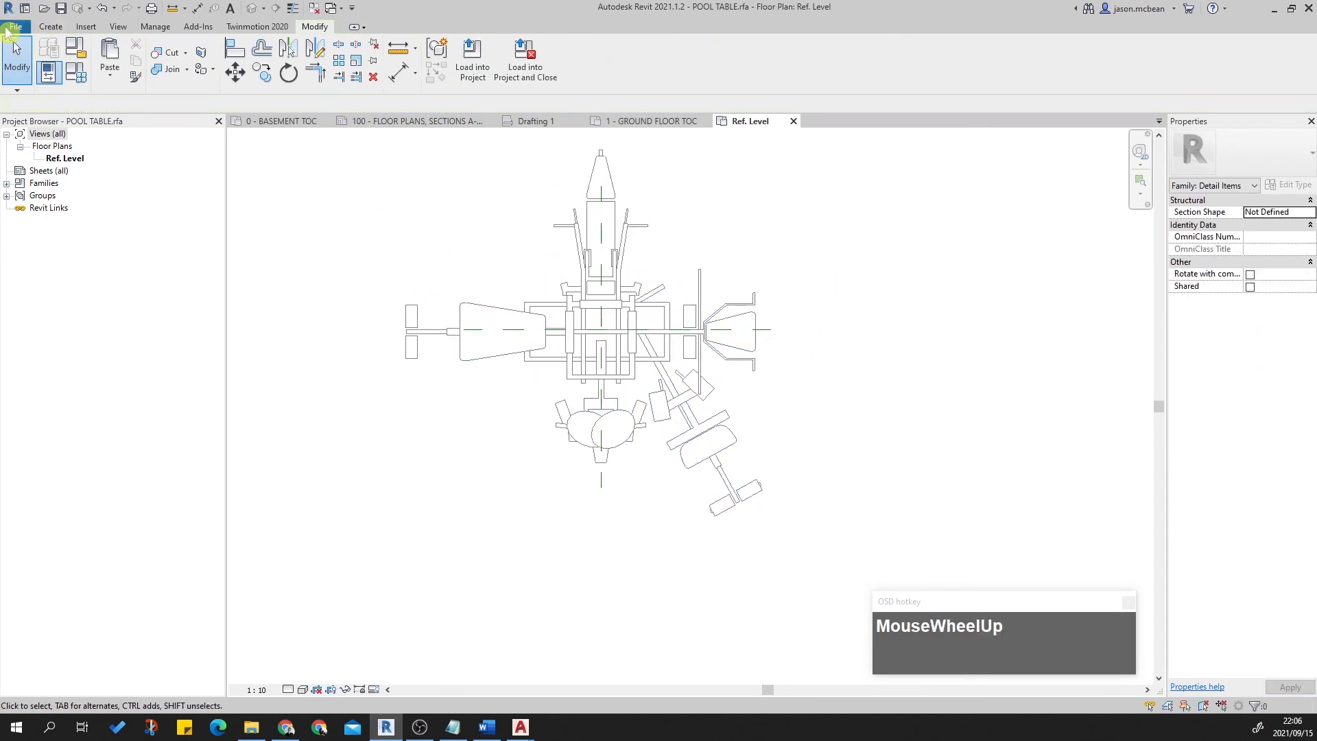
{"action": "left_click", "coordinate": [15, 26]}
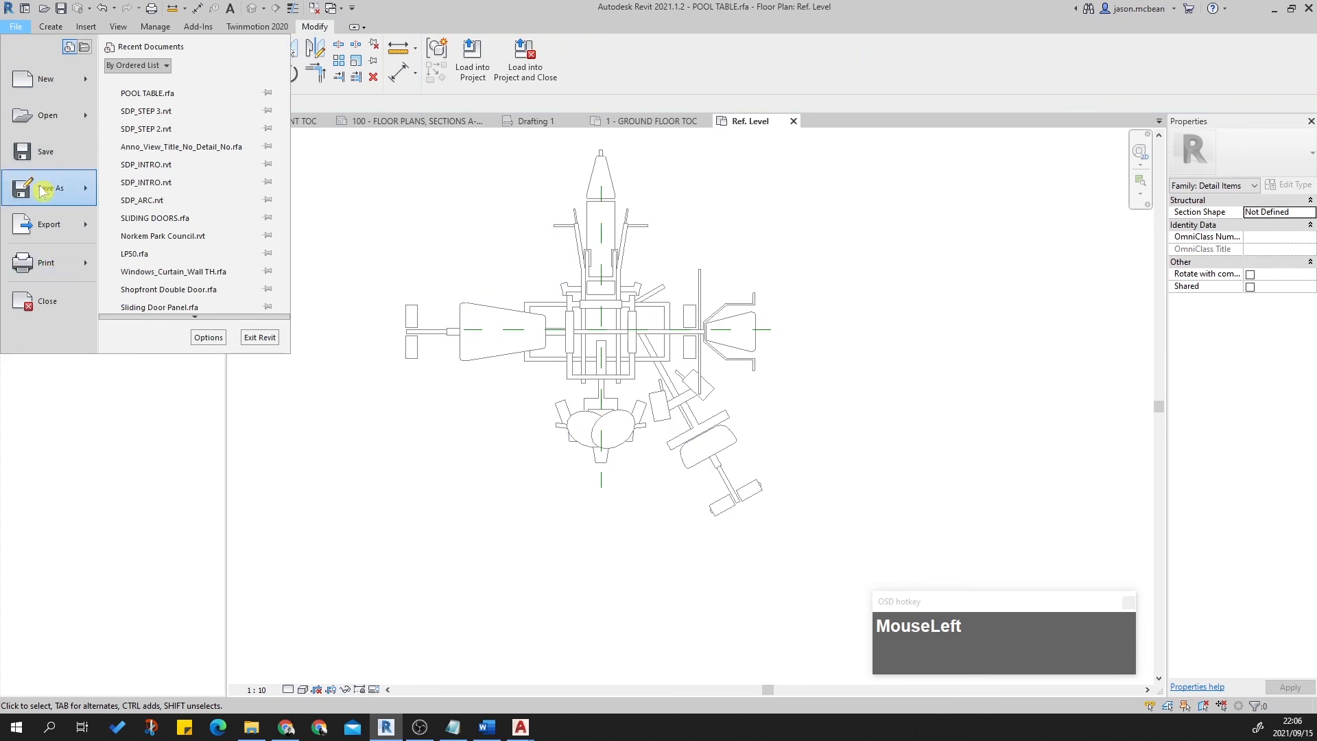
{"action": "mouse_move", "coordinate": [42, 191]}
{"action": "left_click", "coordinate": [182, 187]}
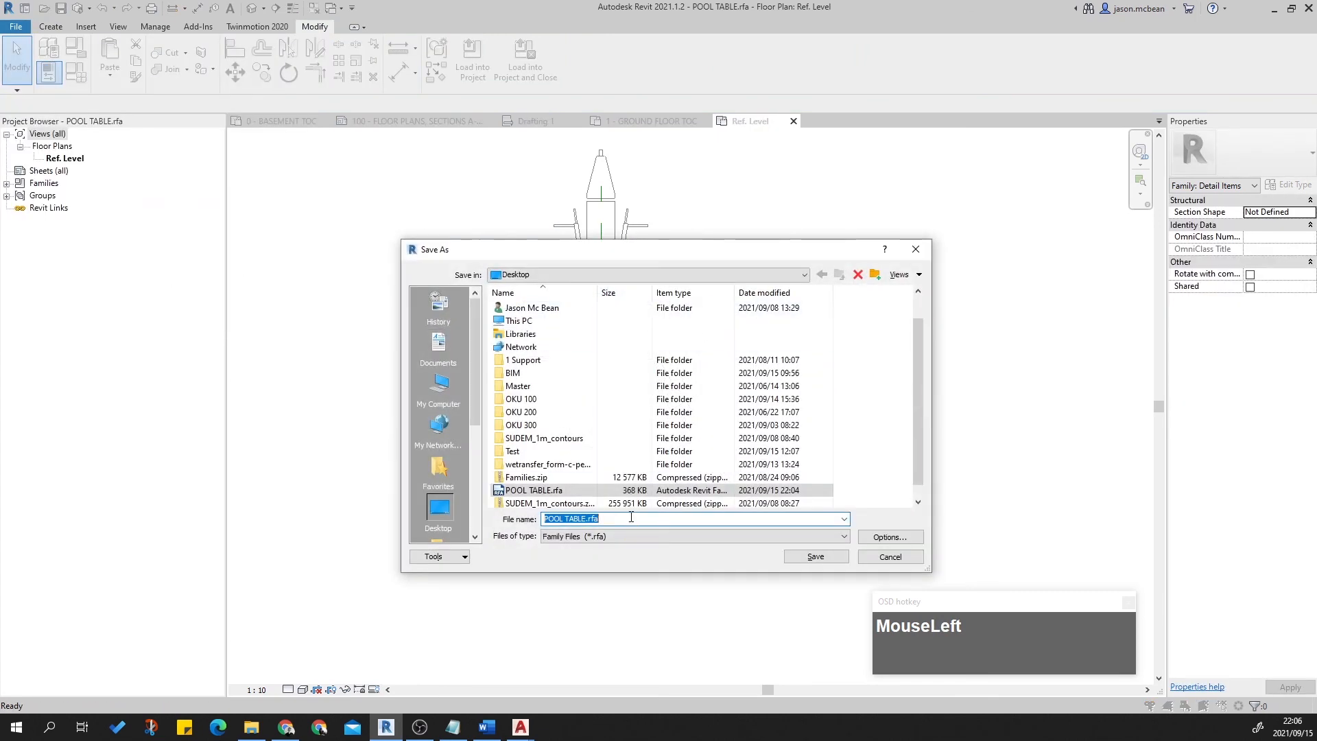
{"action": "type", "text": "gy"}
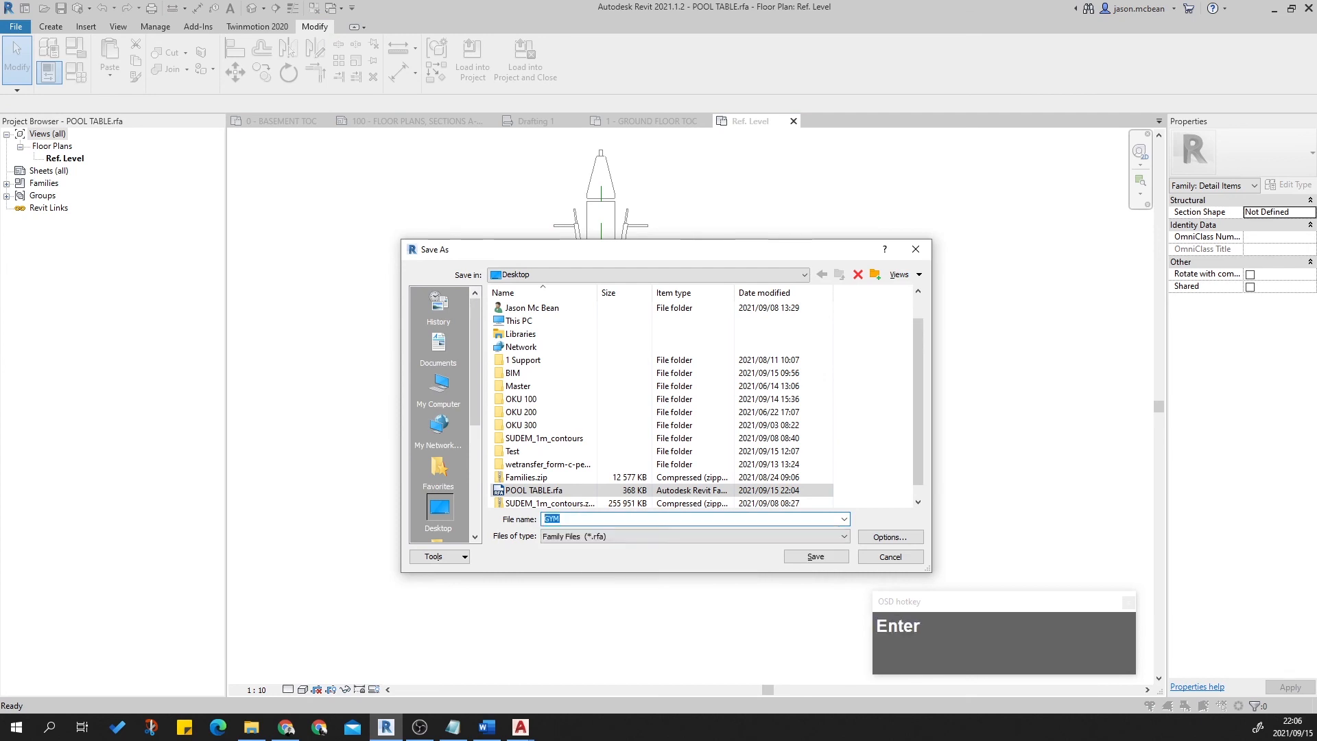
{"action": "key", "text": "Return"}
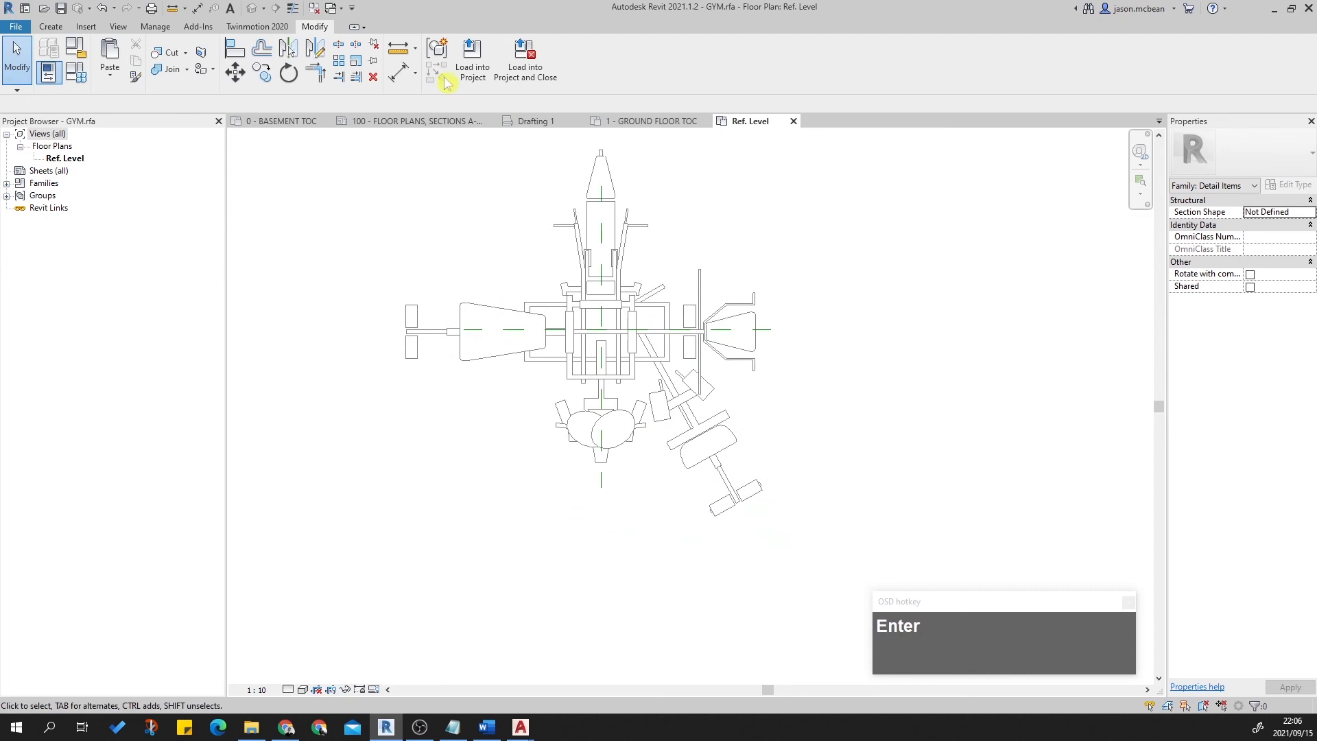
Load the GYM family into the project and place it, rotated, in the Entertainment Area above the pool table on the ground floor plan.
{"action": "left_click", "coordinate": [472, 62]}
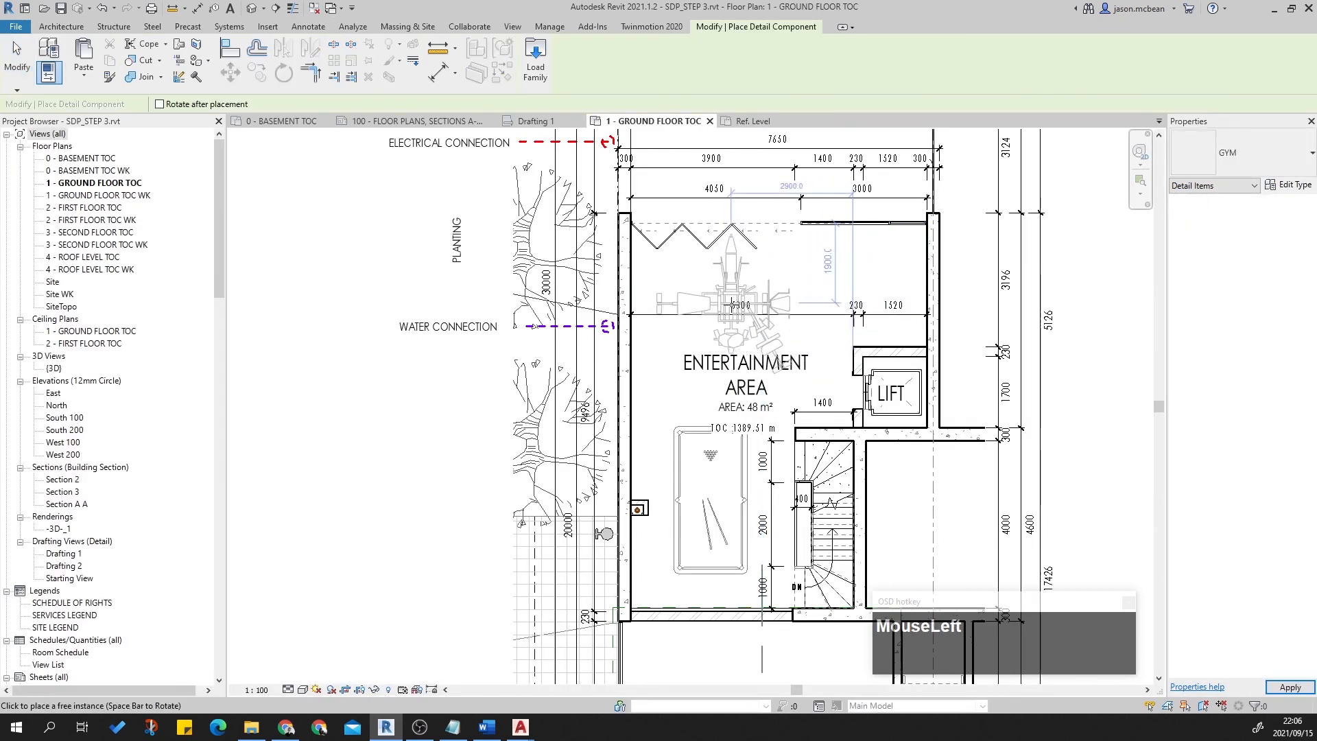
{"action": "key", "text": "space"}
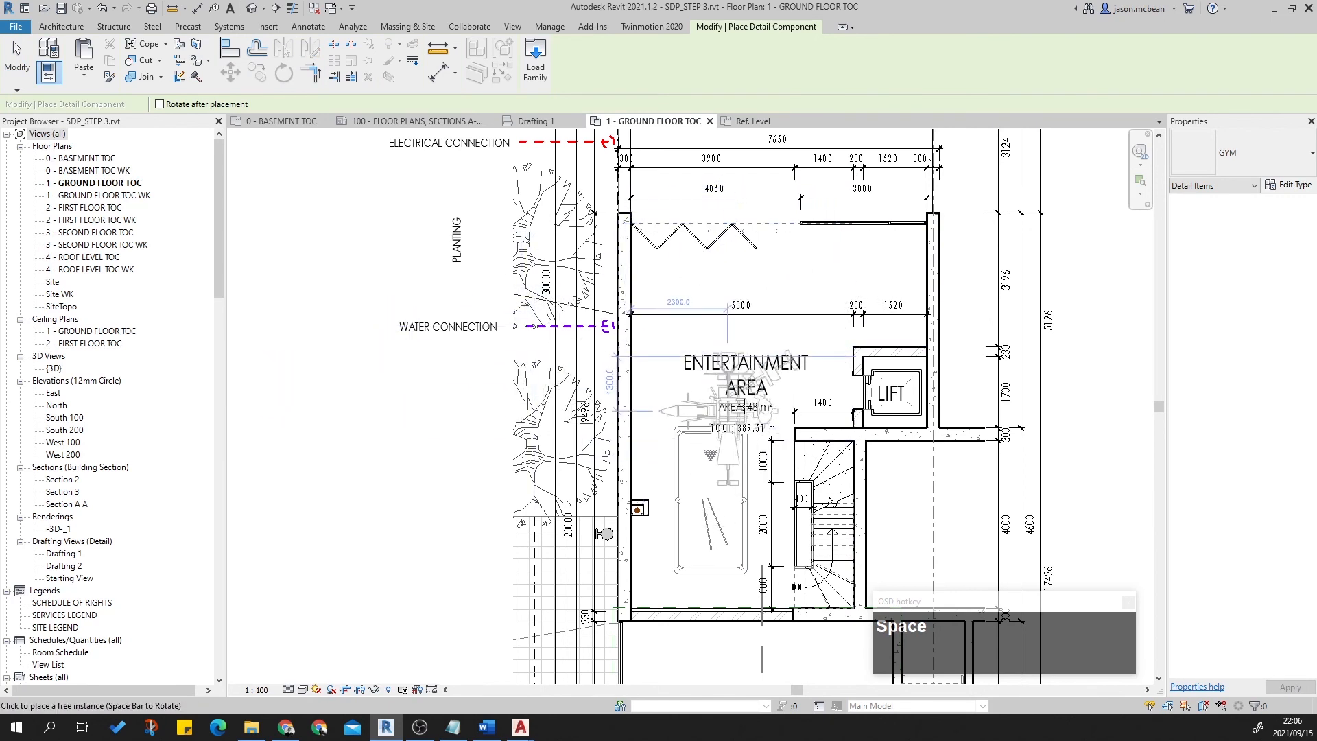
{"action": "left_click", "coordinate": [697, 365]}
{"action": "key", "text": "Escape"}
{"action": "key", "text": "Escape"}
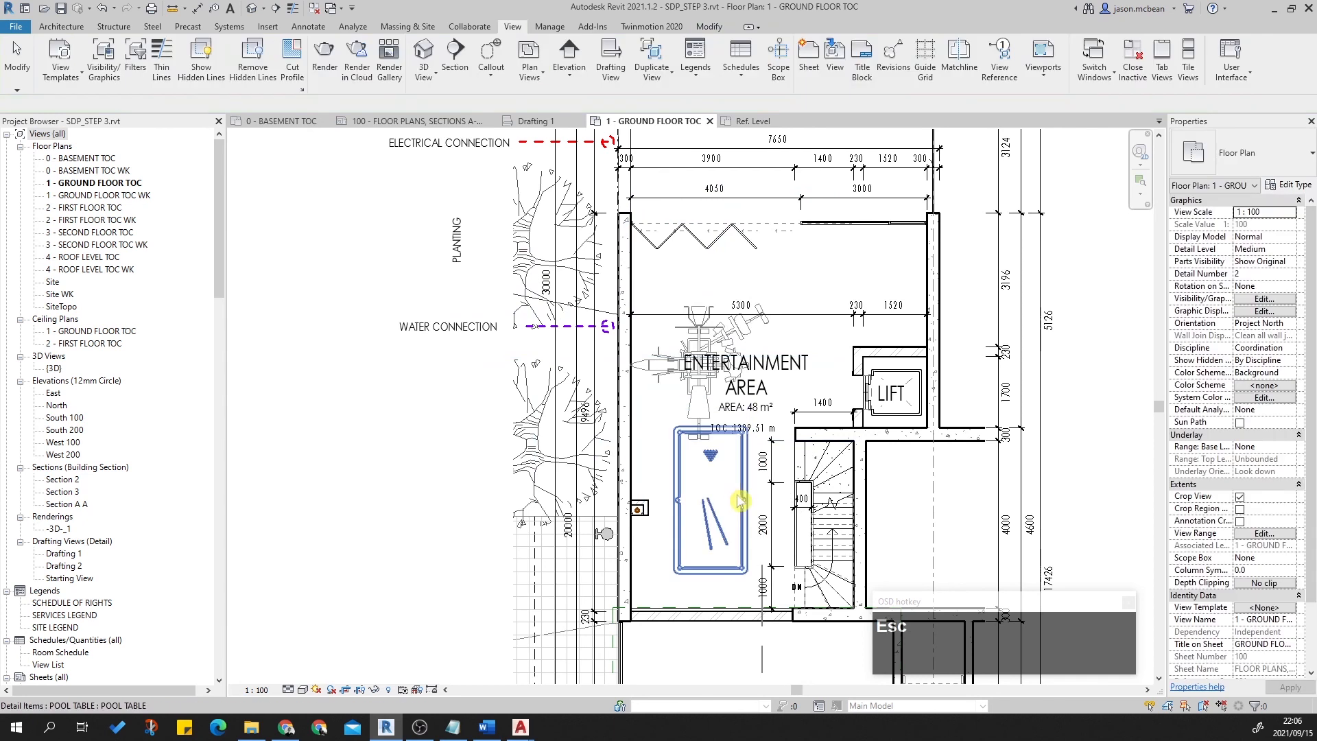
Rotate the pool table to lie horizontally and move it to the upper part of the Entertainment Area beside the folding doors.
{"action": "left_click", "coordinate": [744, 498]}
{"action": "key", "text": "space"}
{"action": "left_click_drag", "start_coordinate": [741, 479], "coordinate": [860, 259]}
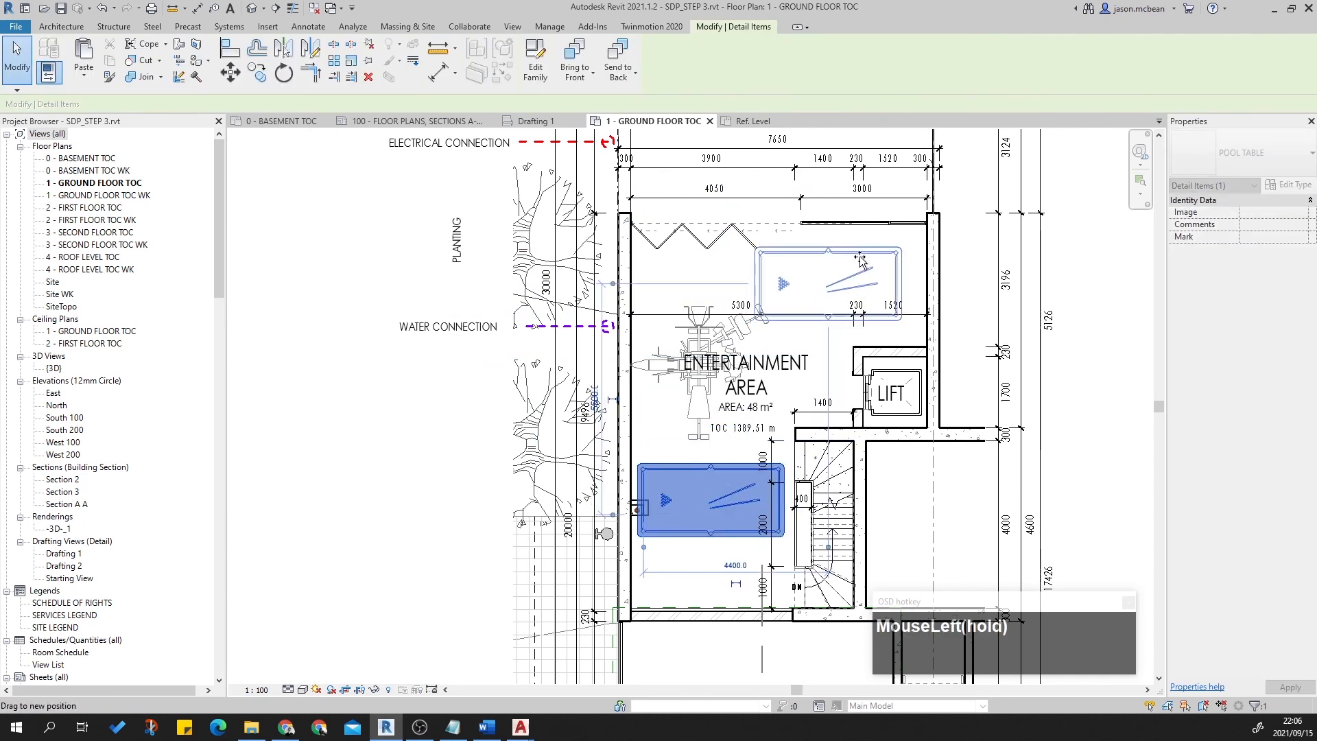
{"action": "left_click_drag", "start_coordinate": [857, 263], "coordinate": [854, 267]}
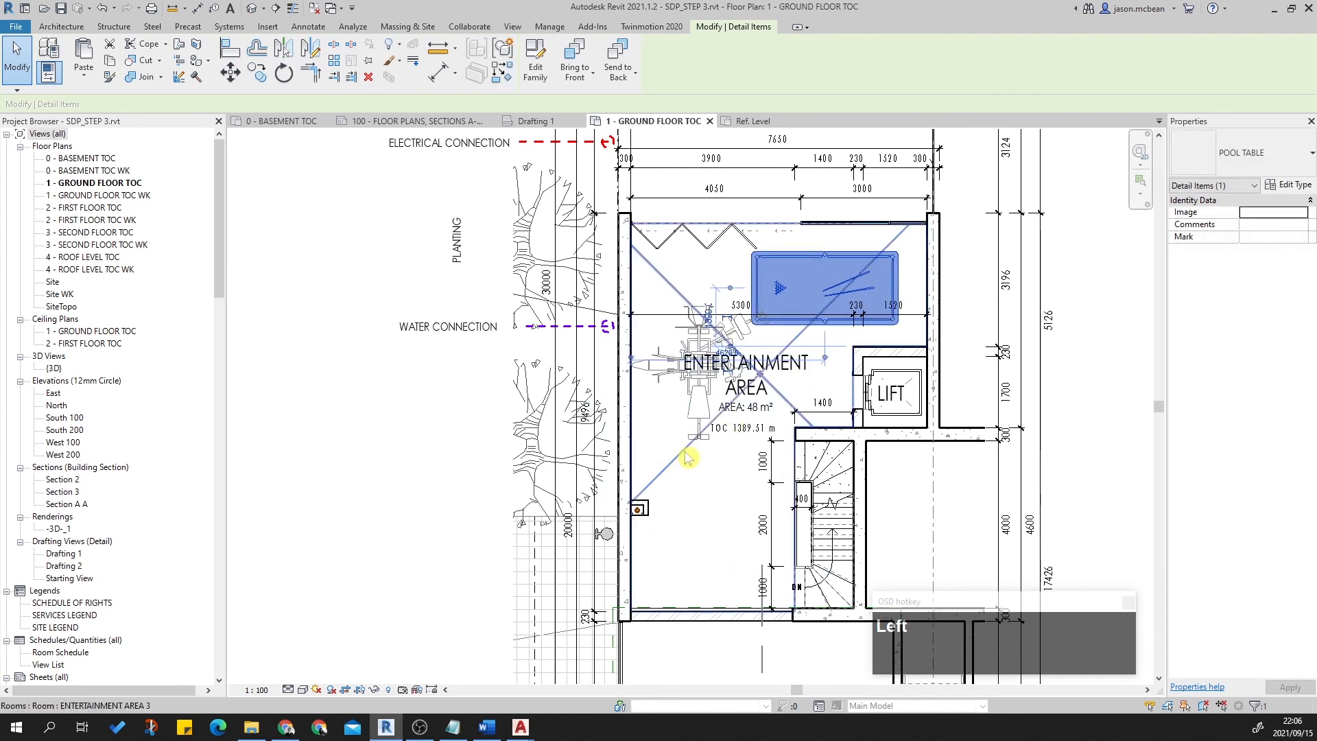
Reposition and rotate the gym machine in the lower part of the Entertainment Area.
{"action": "mouse_move", "coordinate": [699, 441]}
{"action": "left_mouse_down"}
{"action": "mouse_move", "coordinate": [712, 545]}
{"action": "mouse_move", "coordinate": [729, 271]}
{"action": "mouse_move", "coordinate": [730, 570]}
{"action": "mouse_move", "coordinate": [705, 514]}
{"action": "mouse_move", "coordinate": [706, 582]}
{"action": "mouse_move", "coordinate": [704, 376]}
{"action": "mouse_move", "coordinate": [703, 422]}
{"action": "left_mouse_up"}
{"action": "key", "text": "space"}
{"action": "scroll", "coordinate": [709, 439], "scroll_direction": "down", "scroll_amount": 3}
{"action": "key", "text": "Escape"}
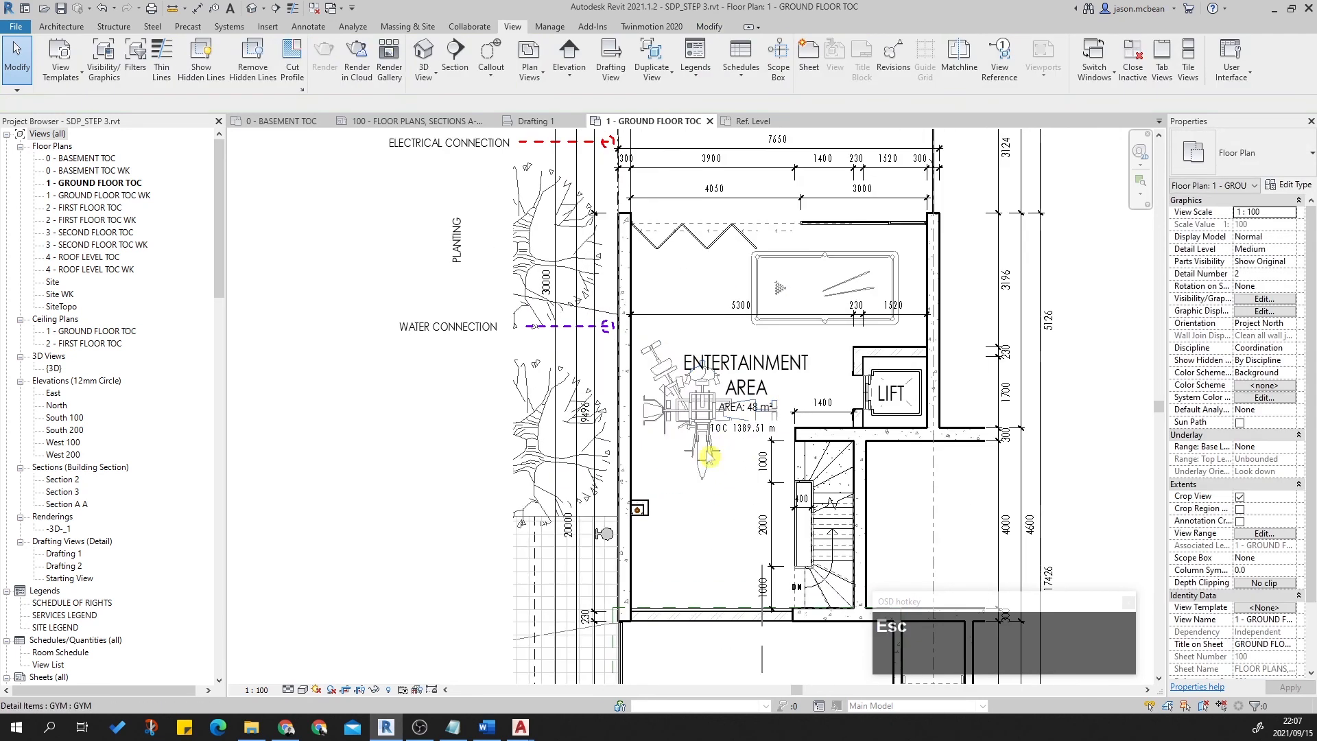
{"action": "scroll", "coordinate": [708, 439], "scroll_direction": "up", "scroll_amount": 2}
{"action": "key", "text": "Escape"}
Delete the gym machine from the Entertainment Area.
{"action": "left_click", "coordinate": [658, 484]}
{"action": "left_click_drag", "start_coordinate": [657, 458], "coordinate": [673, 371]}
{"action": "key", "text": "Delete"}
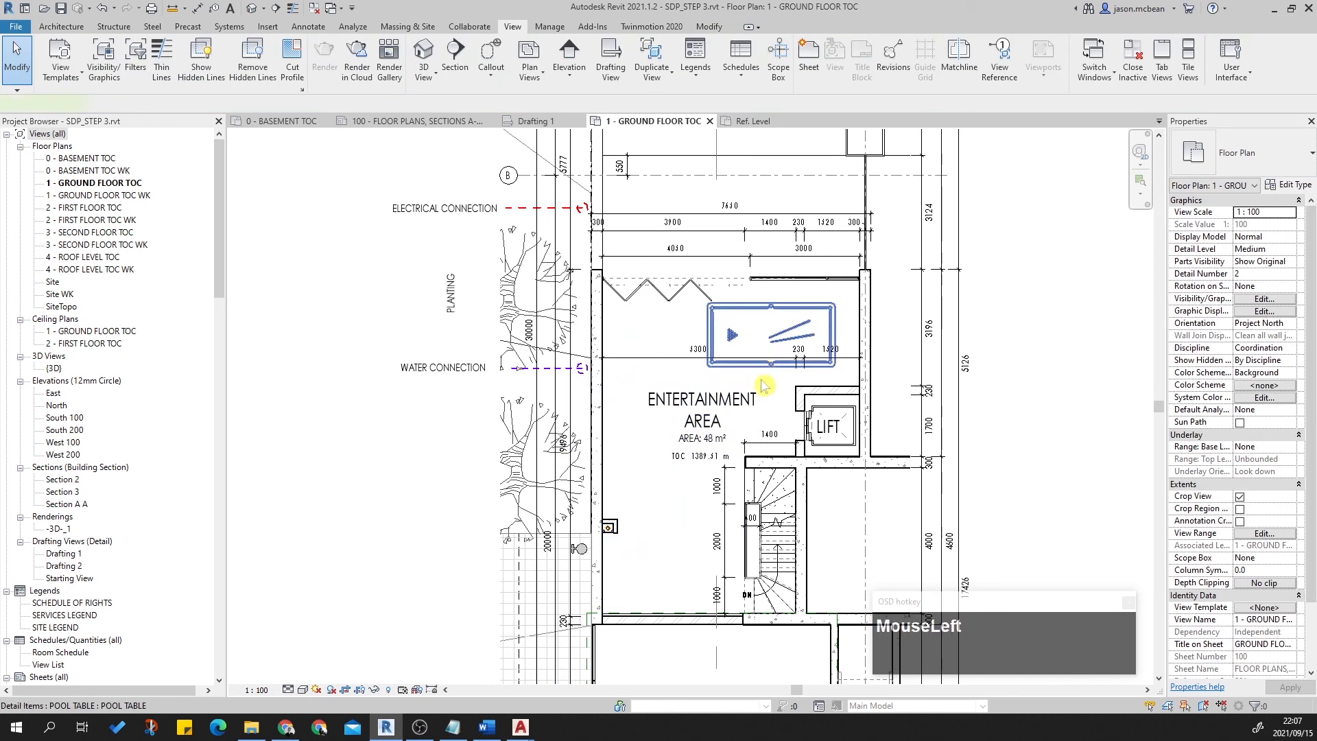
Move the pool table back beside the staircase, rotate it upright, and nudge it down and to the left.
{"action": "left_click", "coordinate": [770, 366]}
{"action": "left_click_drag", "start_coordinate": [770, 367], "coordinate": [697, 519]}
{"action": "key", "text": "space"}
{"action": "key", "text": "Escape"}
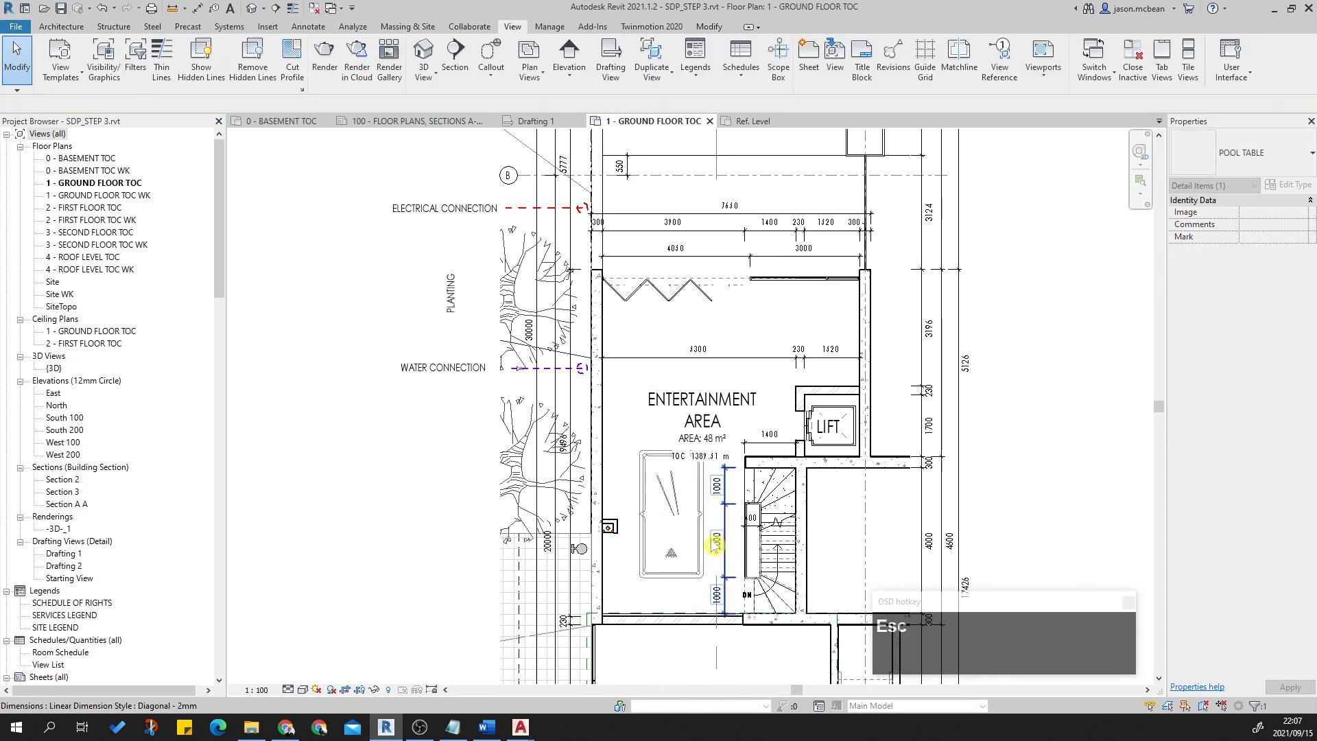
{"action": "left_click", "coordinate": [700, 535]}
{"action": "key", "text": "Down"}
{"action": "key", "text": "Down"}
{"action": "key", "text": "Down"}
{"action": "key", "text": "Down"}
{"action": "key", "text": "Left"}
{"action": "key", "text": "Left"}
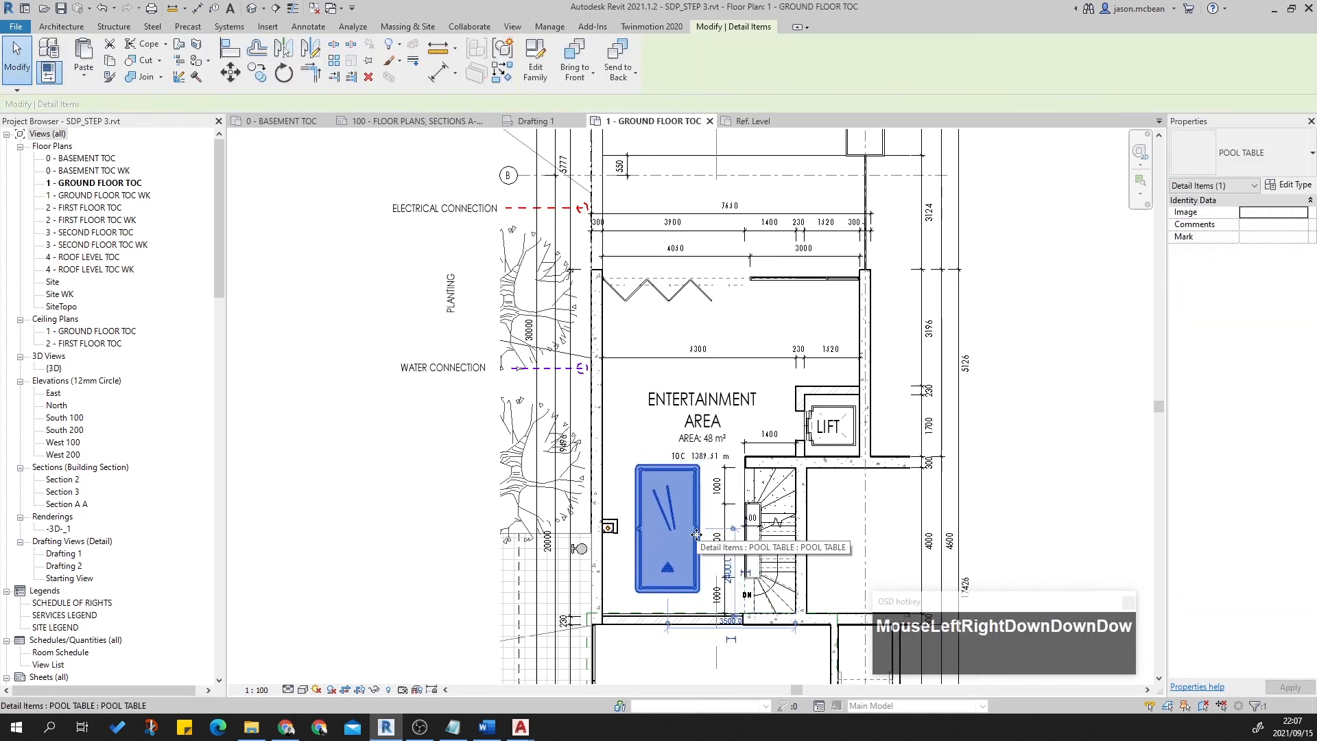
Rotate the pool table to horizontal, move it to the upper part of the Entertainment Area above the lift, and fine-tune its position.
{"action": "key", "text": "space"}
{"action": "left_click_drag", "start_coordinate": [692, 505], "coordinate": [788, 317]}
{"action": "key", "text": "Escape"}
{"action": "scroll", "coordinate": [753, 400], "scroll_direction": "down", "scroll_amount": 2}
{"action": "scroll", "coordinate": [686, 374], "scroll_direction": "down", "scroll_amount": 3}
{"action": "scroll", "coordinate": [789, 364], "scroll_direction": "up", "scroll_amount": 5}
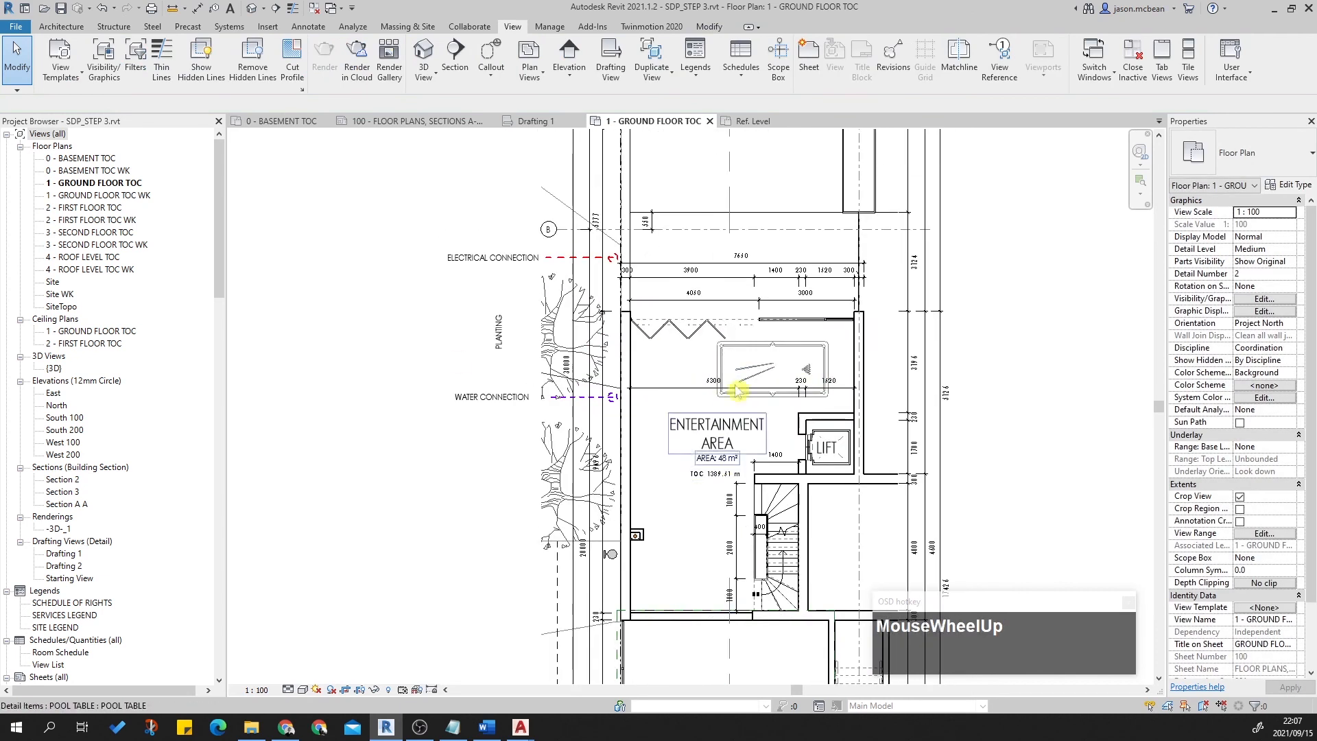
{"action": "left_click", "coordinate": [809, 355]}
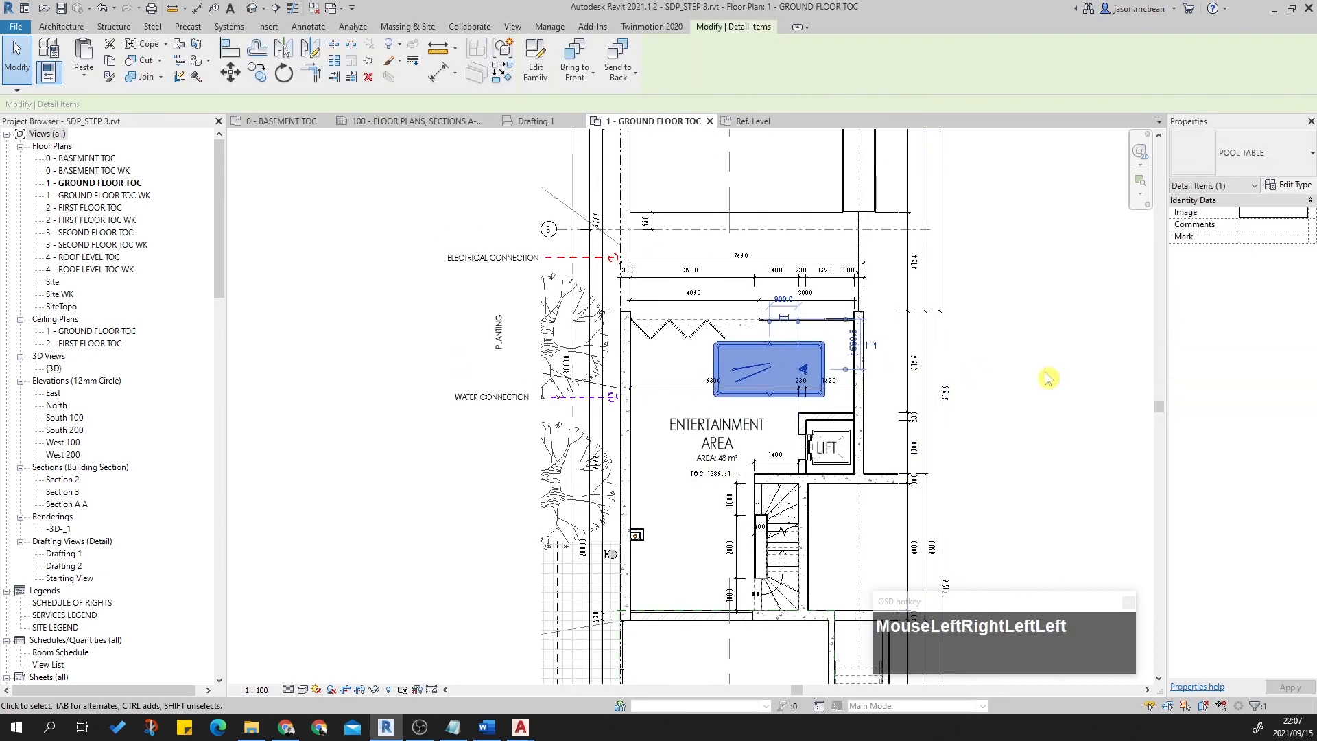
{"action": "left_click", "coordinate": [1047, 377]}
Examine the ground floor plan's layout and annotations from the Roof Garden down to Shop 1.
{"action": "scroll", "coordinate": [1050, 435], "scroll_direction": "down", "scroll_amount": 2}
{"action": "middle_click_drag", "start_coordinate": [1032, 376], "coordinate": [694, 358]}
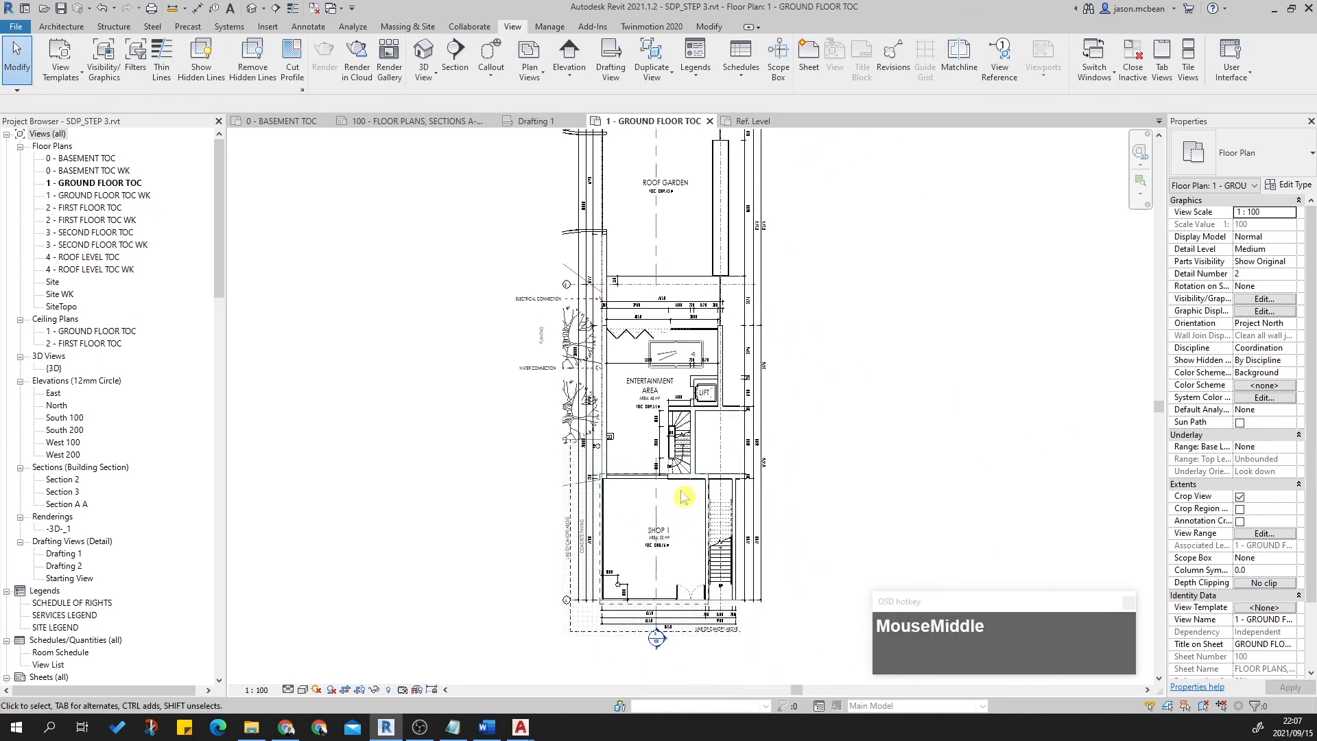
{"action": "middle_click_drag", "start_coordinate": [826, 482], "coordinate": [821, 474]}
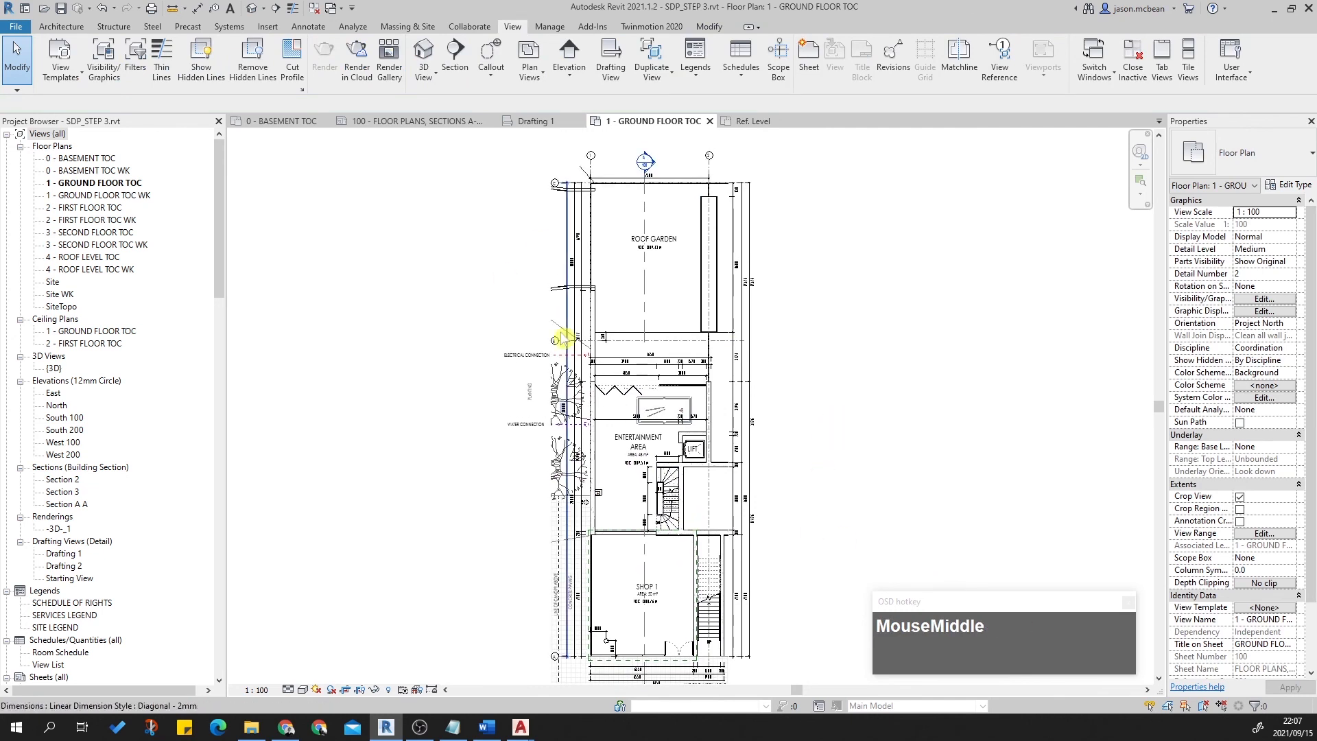
{"action": "middle_click_drag", "start_coordinate": [793, 376], "coordinate": [693, 414]}
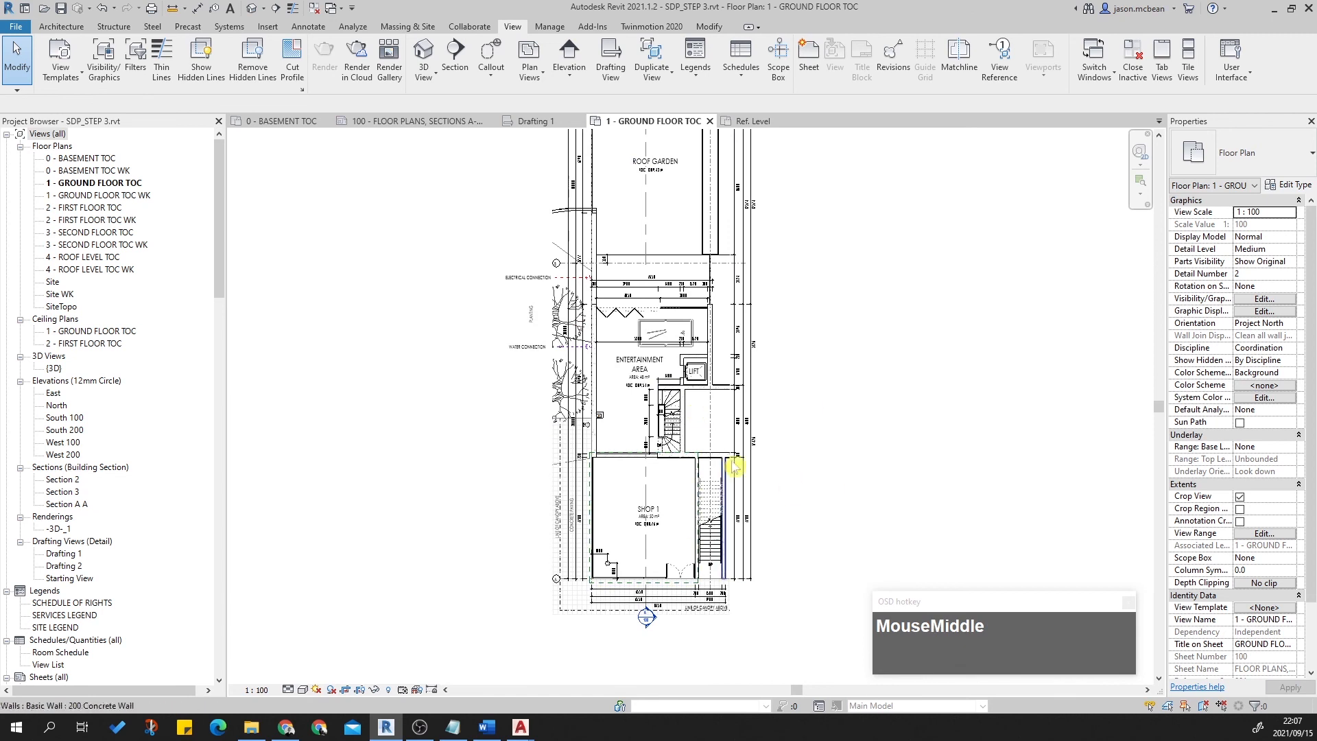
{"action": "scroll", "coordinate": [730, 493], "scroll_direction": "up", "scroll_amount": 2}
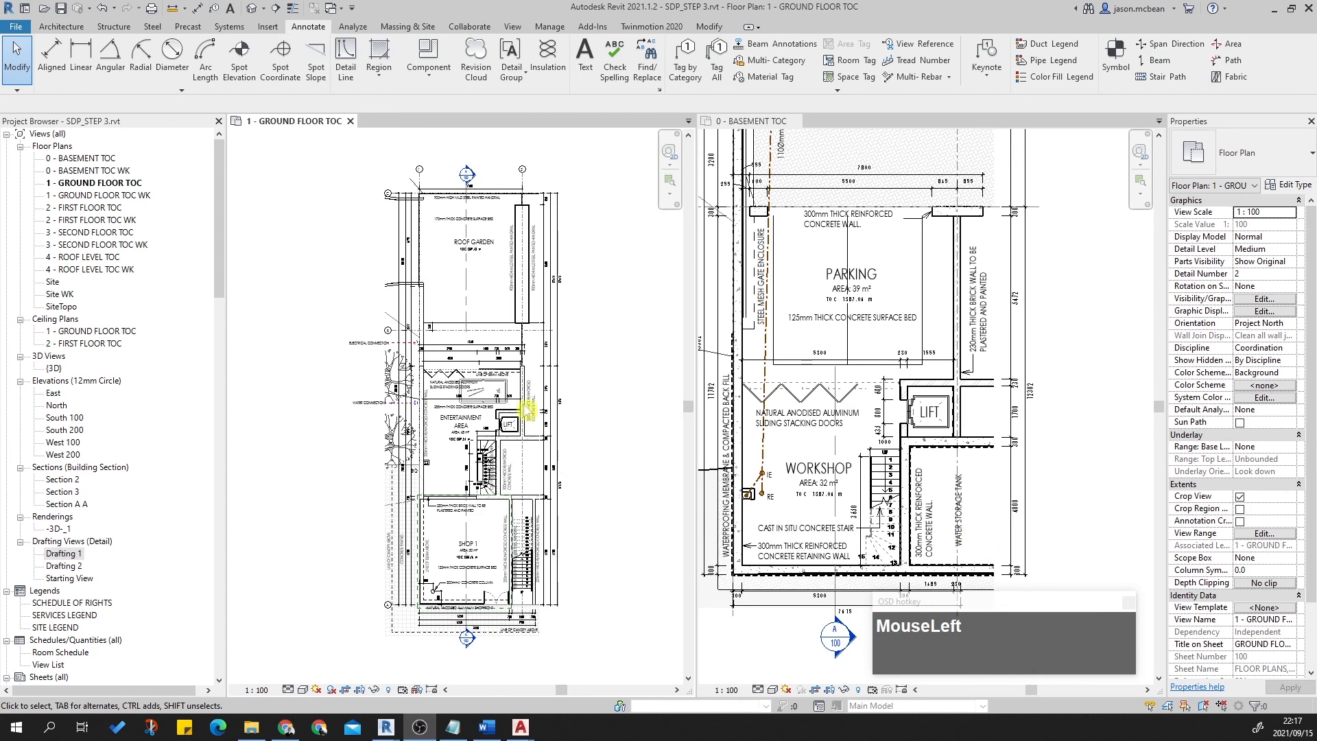
{"action": "scroll", "coordinate": [607, 389], "scroll_direction": "up", "scroll_amount": 3}
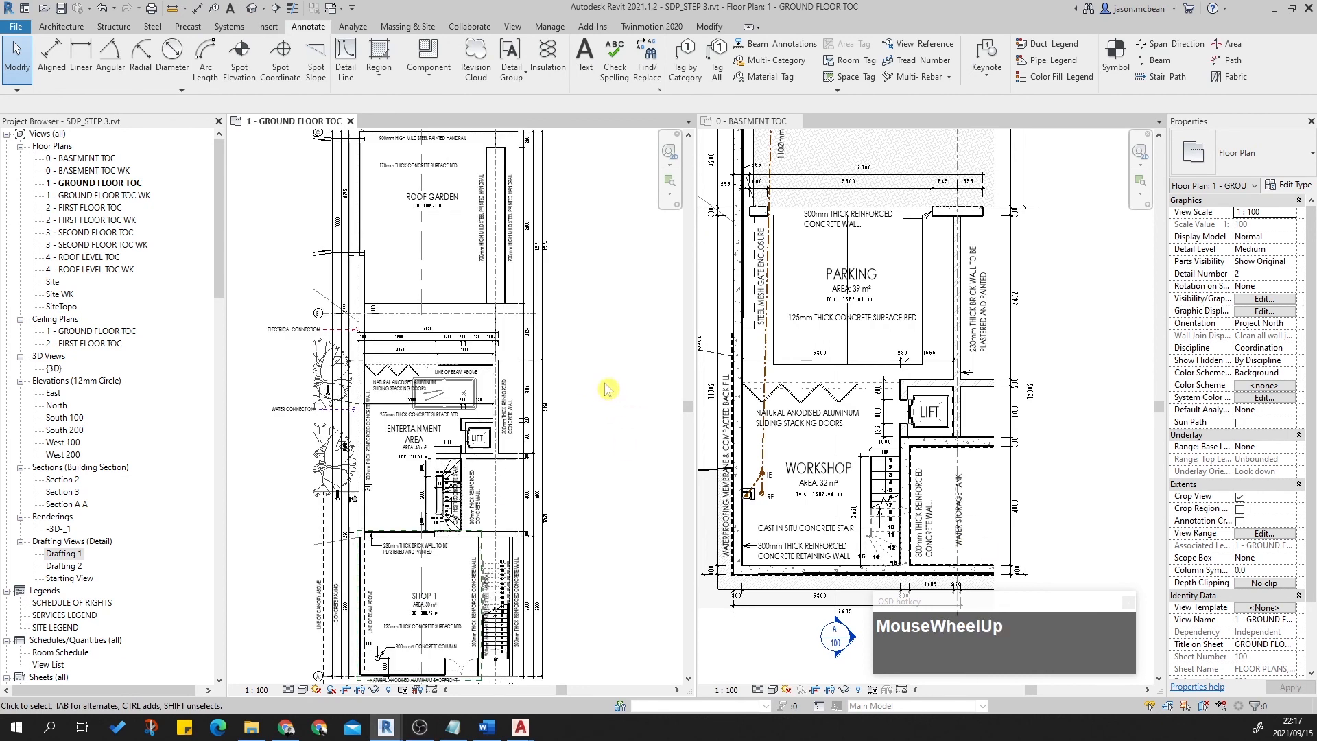
{"action": "scroll", "coordinate": [607, 389], "scroll_direction": "down", "scroll_amount": 5}
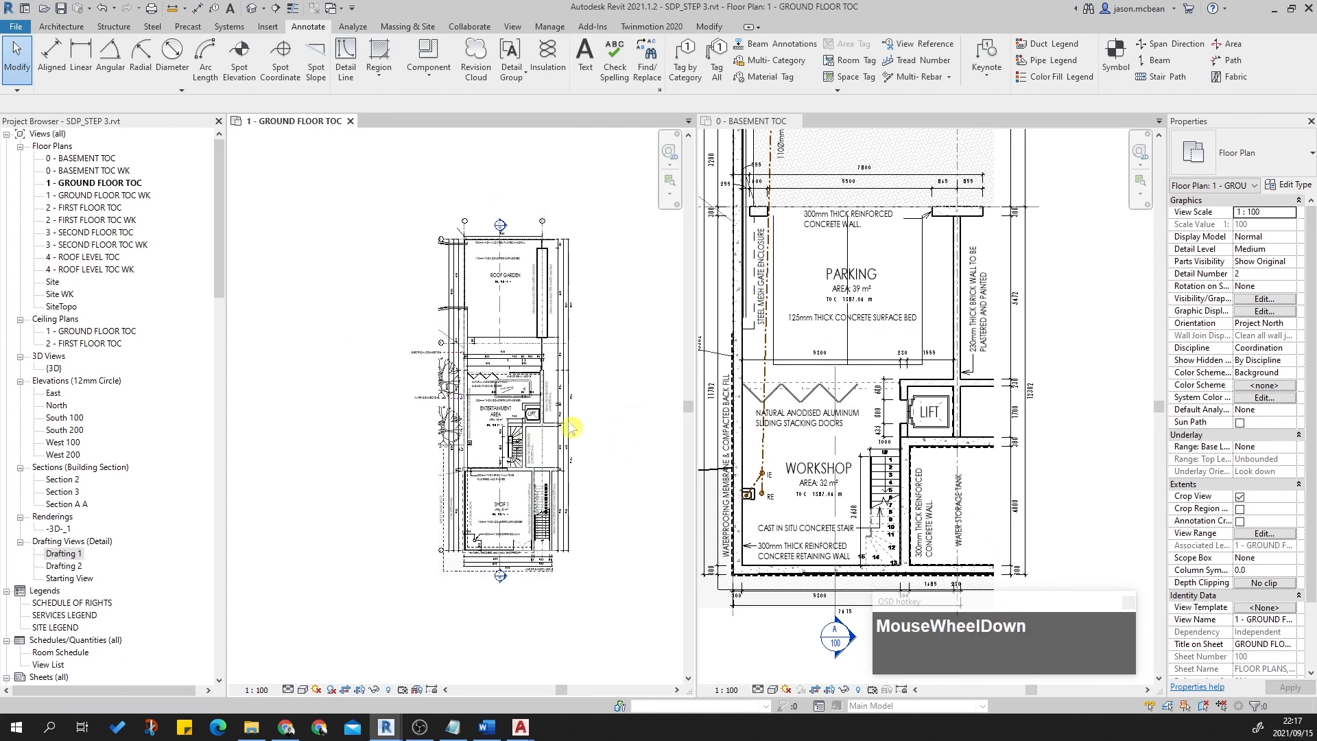
{"action": "scroll", "coordinate": [576, 489], "scroll_direction": "up", "scroll_amount": 3}
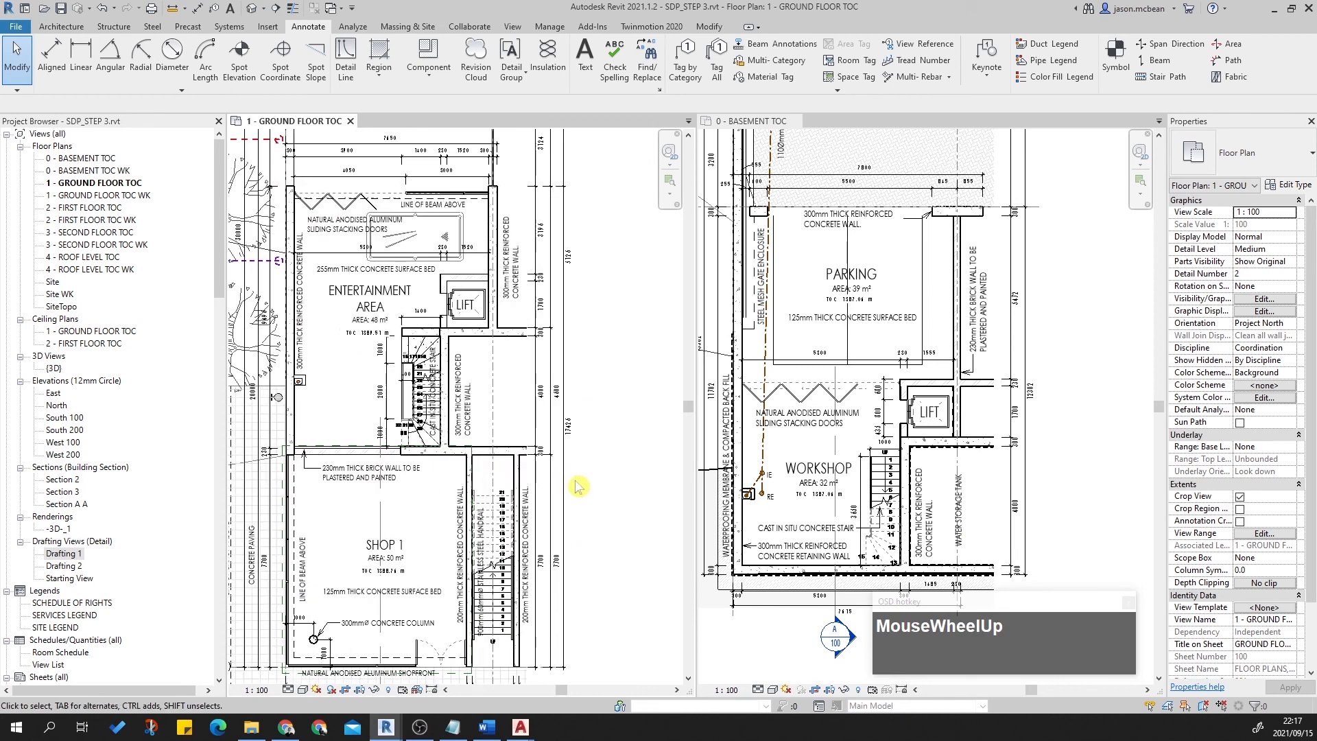
{"action": "scroll", "coordinate": [578, 487], "scroll_direction": "down", "scroll_amount": 2}
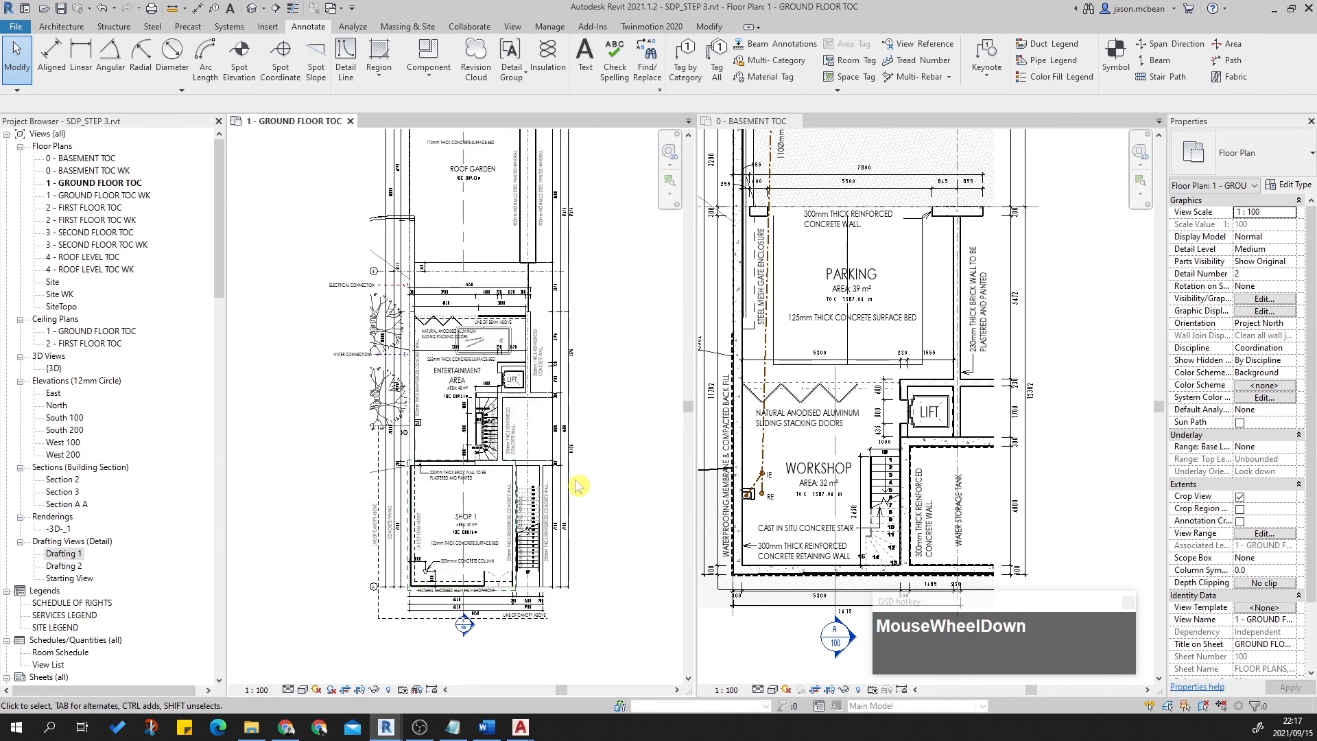
{"action": "scroll", "coordinate": [588, 458], "scroll_direction": "up", "scroll_amount": 2}
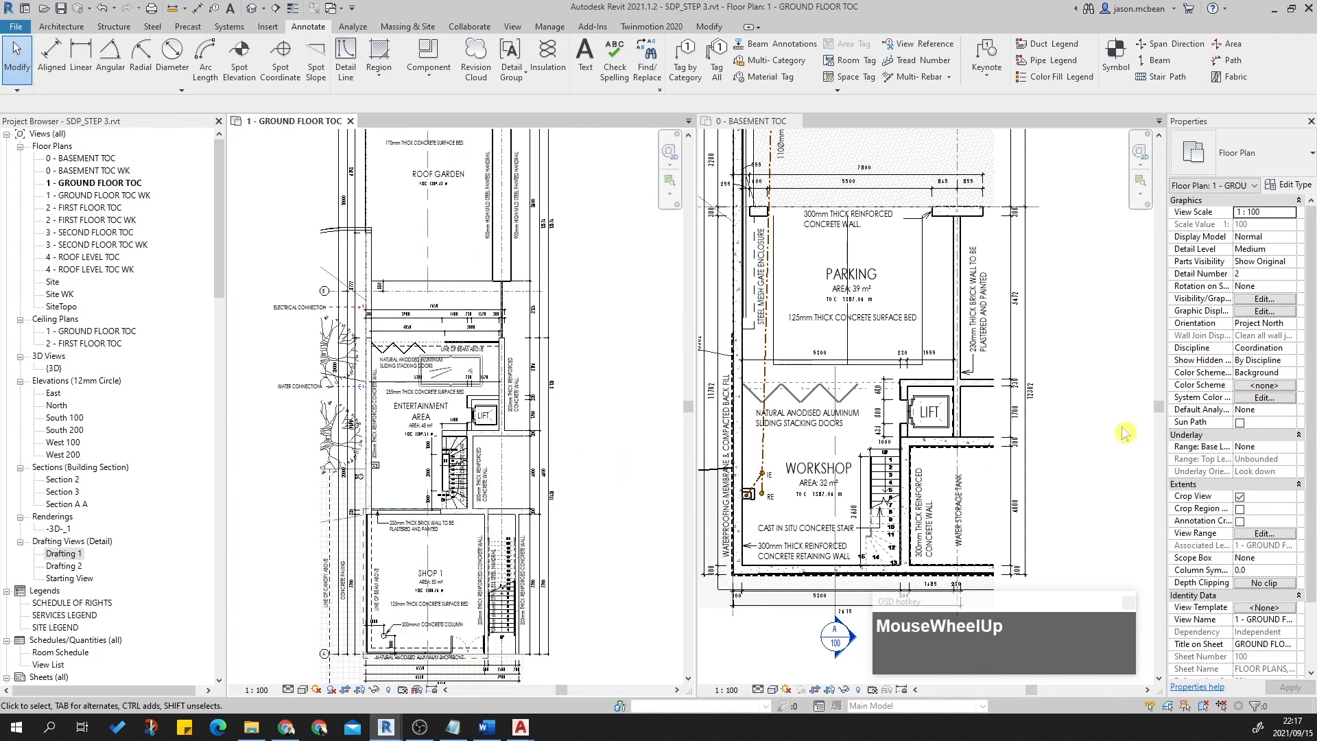
Examine the basement plan's Parking and Workshop areas, including the opening between the concrete wall piers on grid B.
{"action": "left_click", "coordinate": [1090, 432]}
{"action": "middle_click", "coordinate": [1073, 403]}
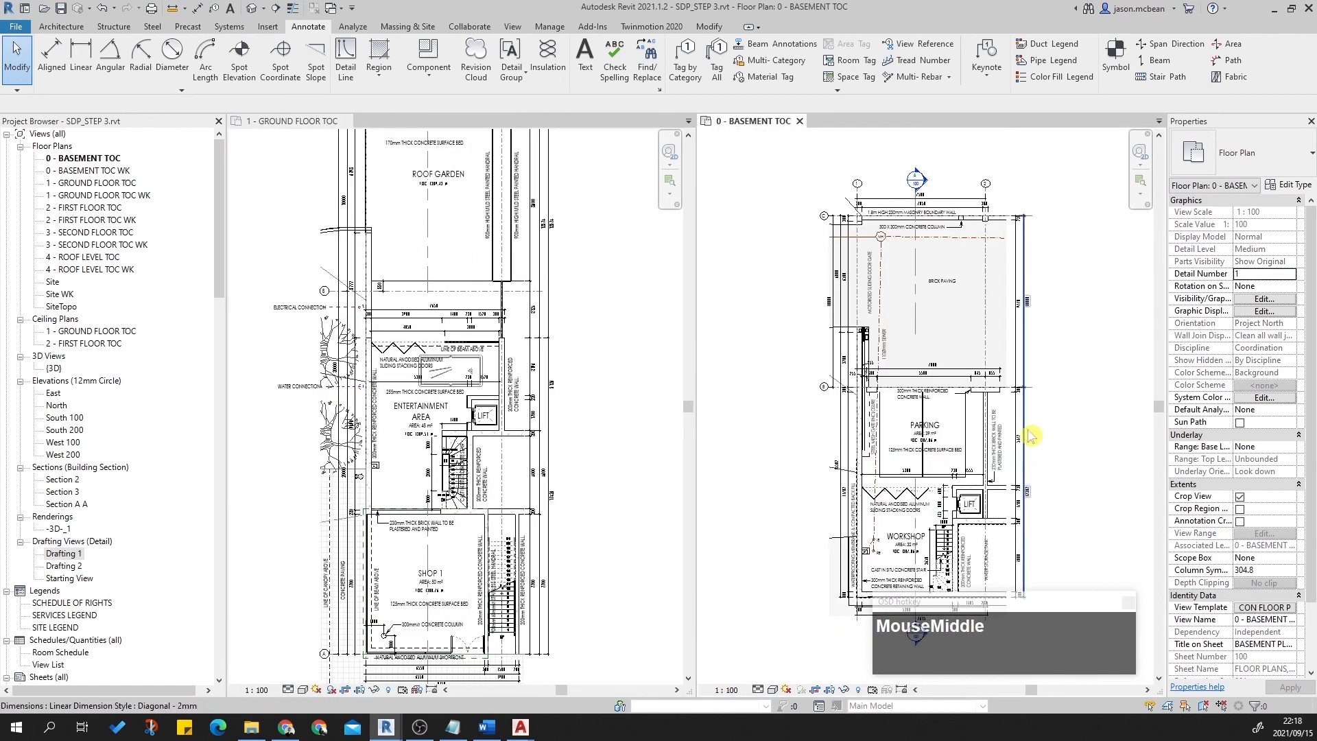
{"action": "scroll", "coordinate": [950, 412], "scroll_direction": "down", "scroll_amount": 2}
{"action": "scroll", "coordinate": [1011, 416], "scroll_direction": "up", "scroll_amount": 5}
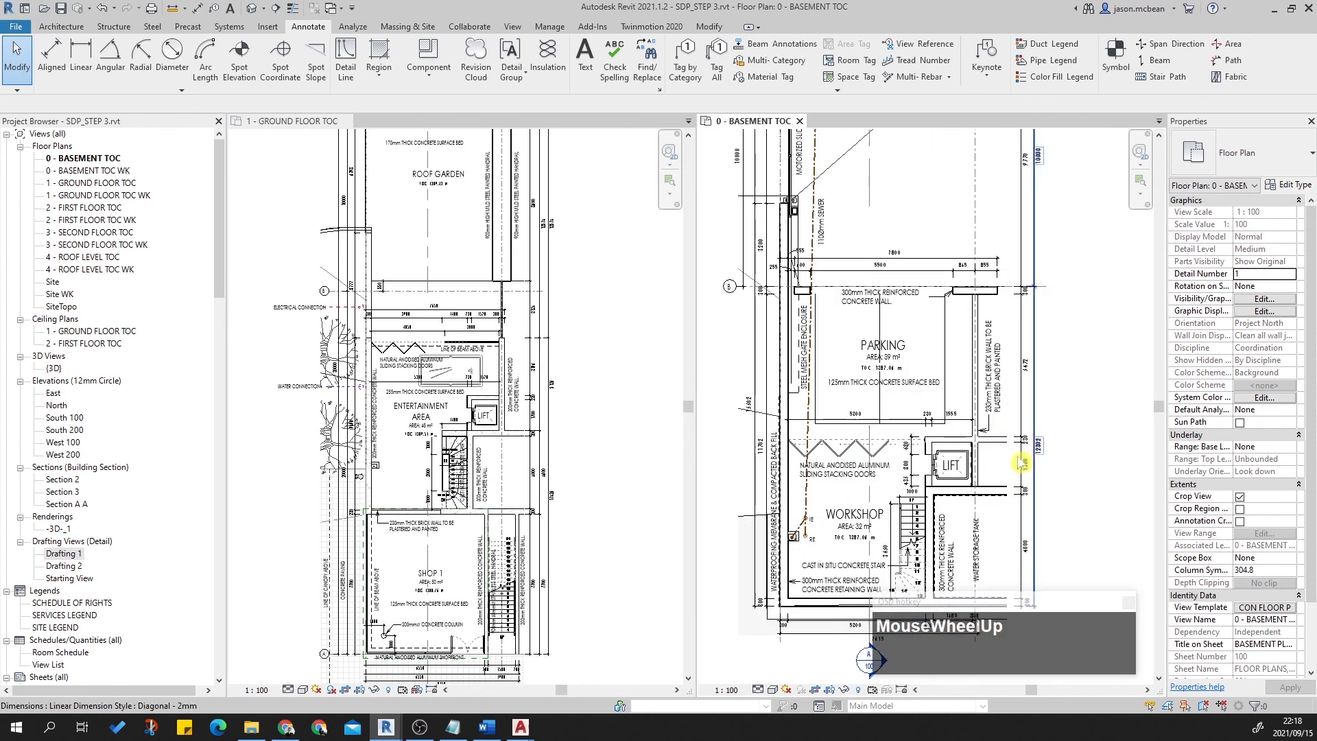
{"action": "middle_click_drag", "start_coordinate": [1046, 409], "coordinate": [1049, 317]}
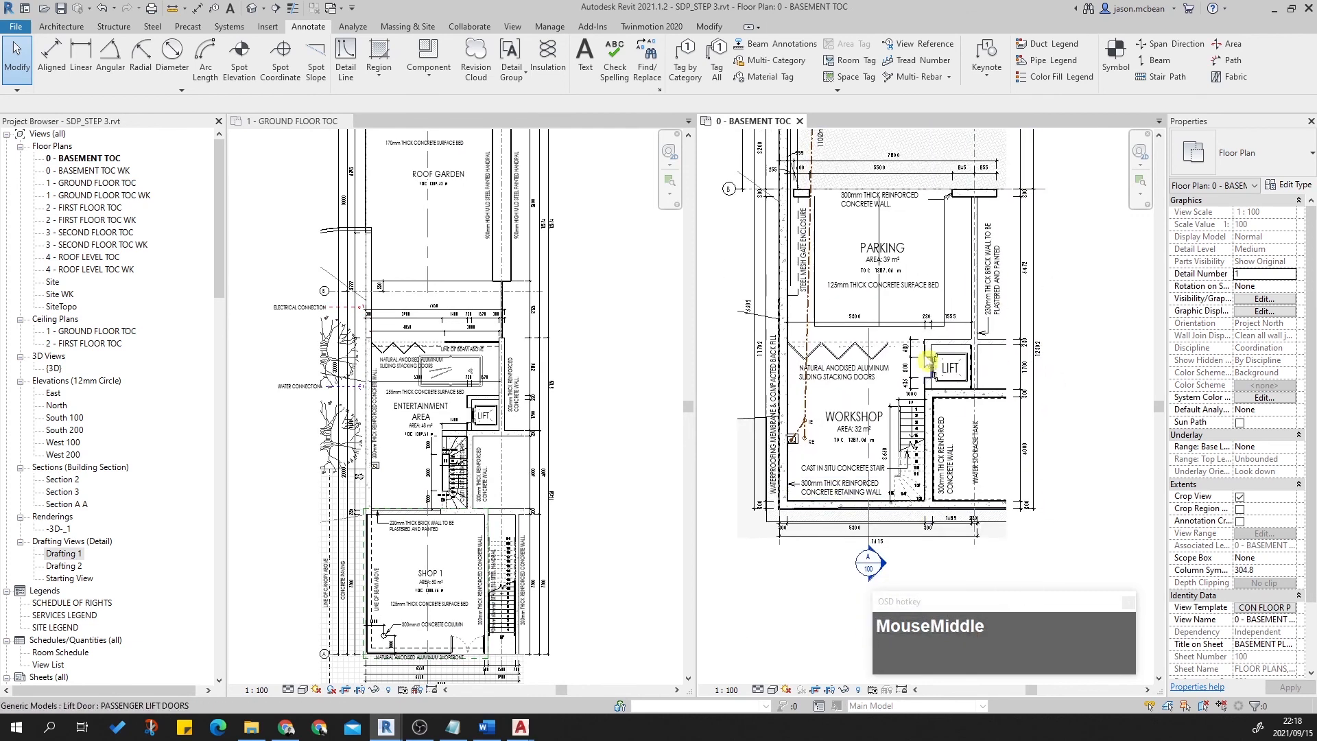
{"action": "middle_click_drag", "start_coordinate": [892, 193], "coordinate": [896, 303]}
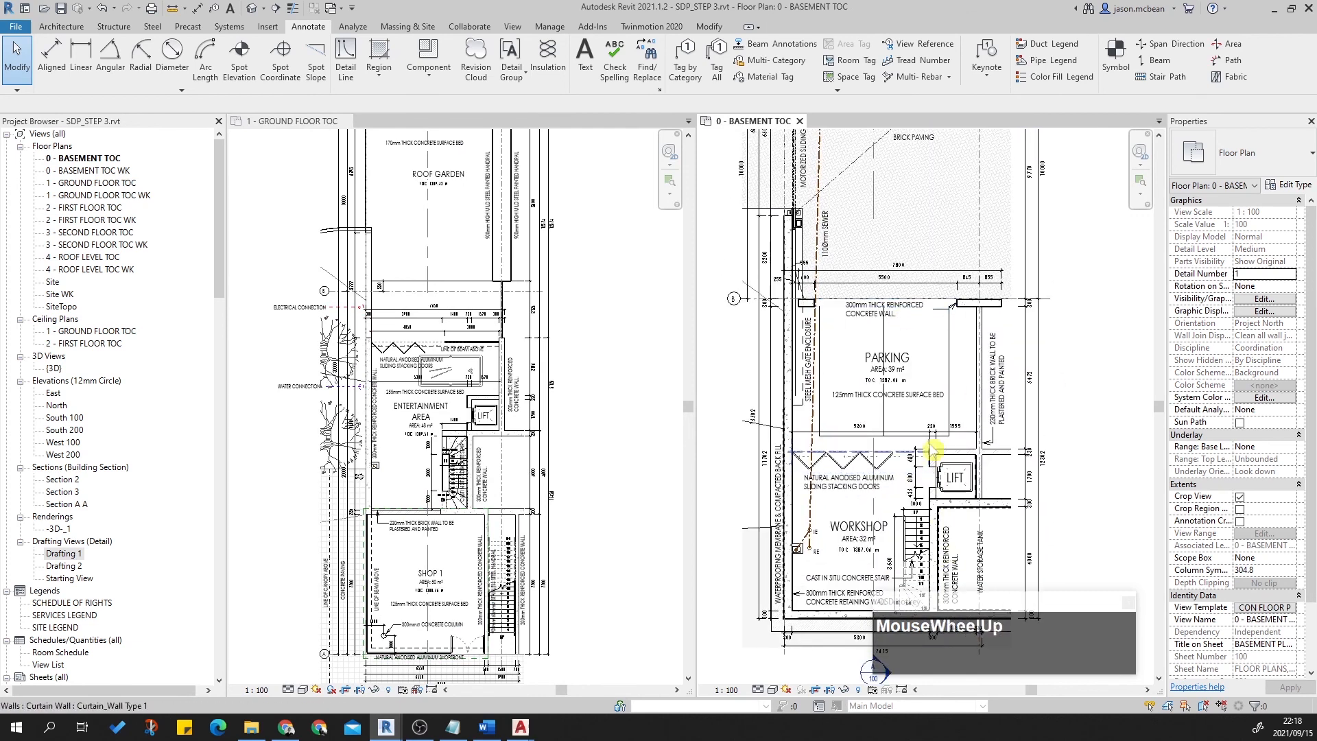
{"action": "scroll", "coordinate": [932, 451], "scroll_direction": "up", "scroll_amount": 4}
{"action": "middle_click_drag", "start_coordinate": [1017, 370], "coordinate": [1017, 353]}
{"action": "scroll", "coordinate": [1017, 351], "scroll_direction": "down", "scroll_amount": 1}
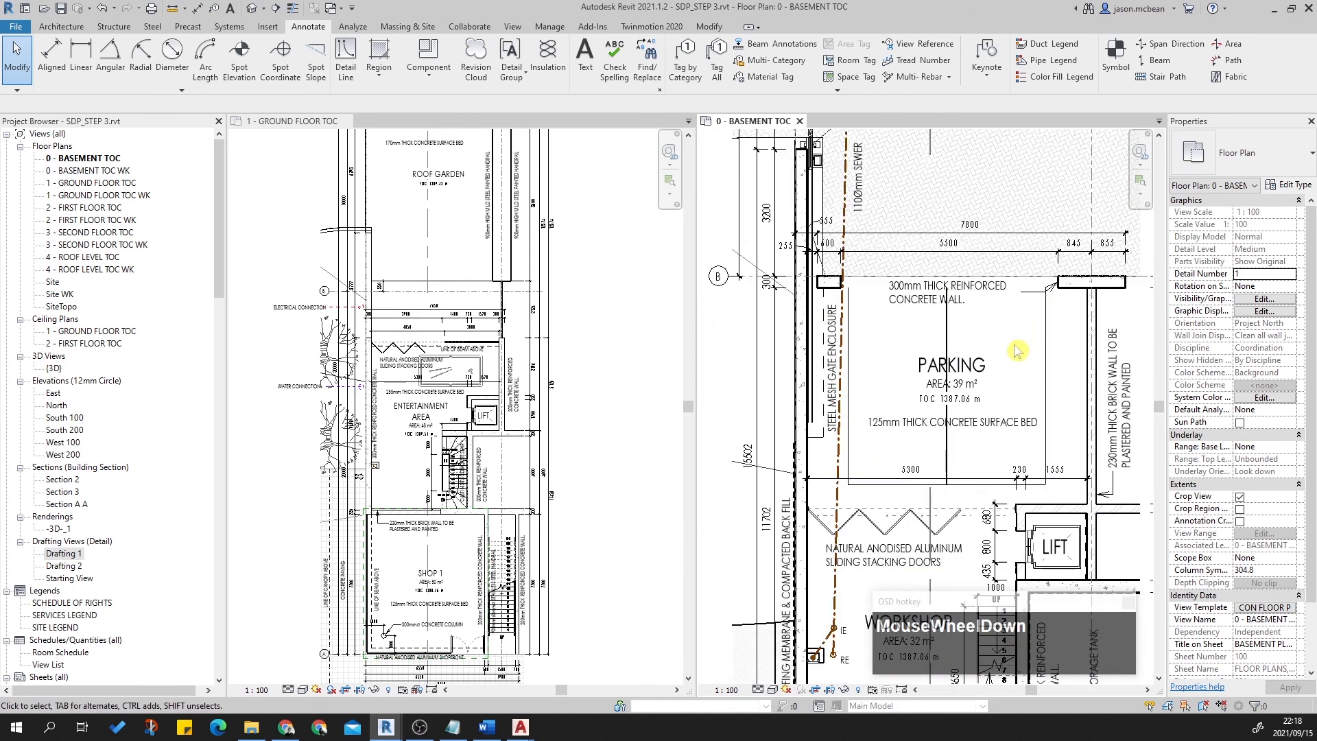
Draw an <Overhead> detail line about 5500 mm long across the Parking opening, between the inner faces of the two concrete wall piers.
{"action": "key", "text": "d"}
{"action": "key", "text": "l"}
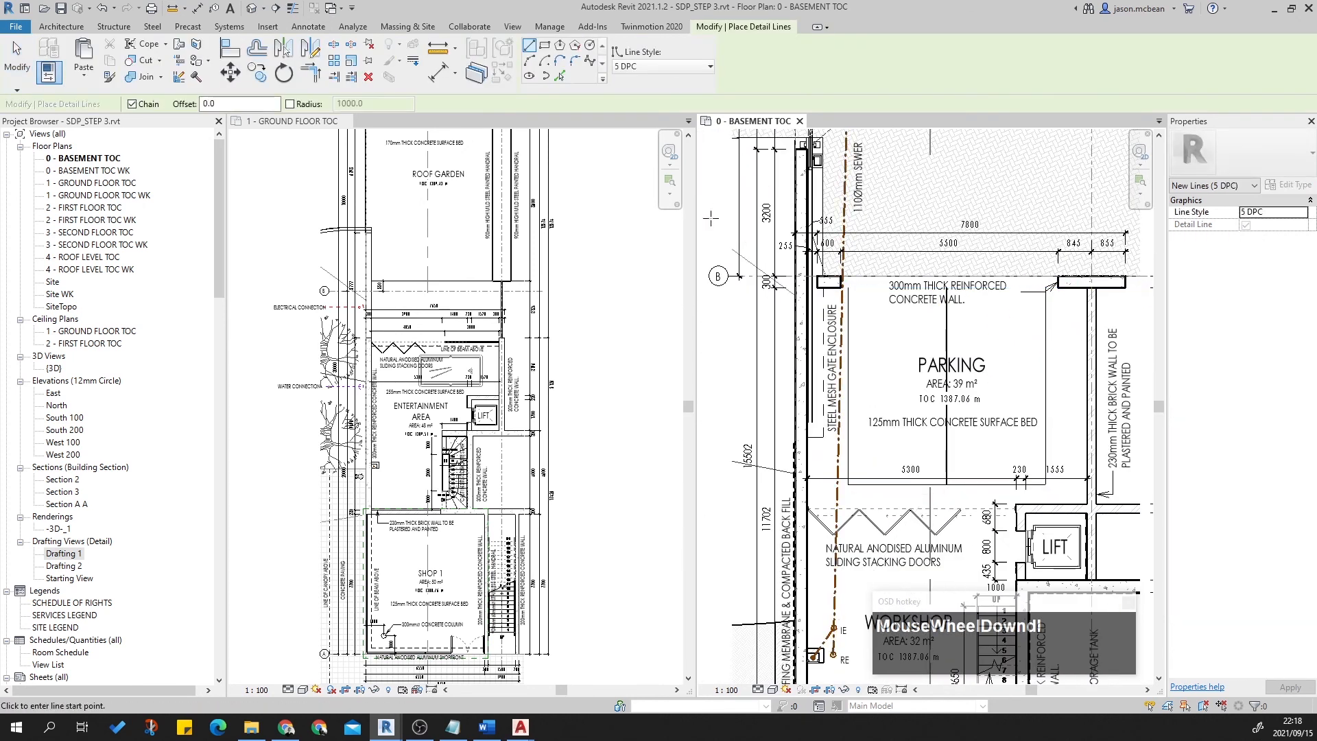
{"action": "left_click", "coordinate": [663, 68]}
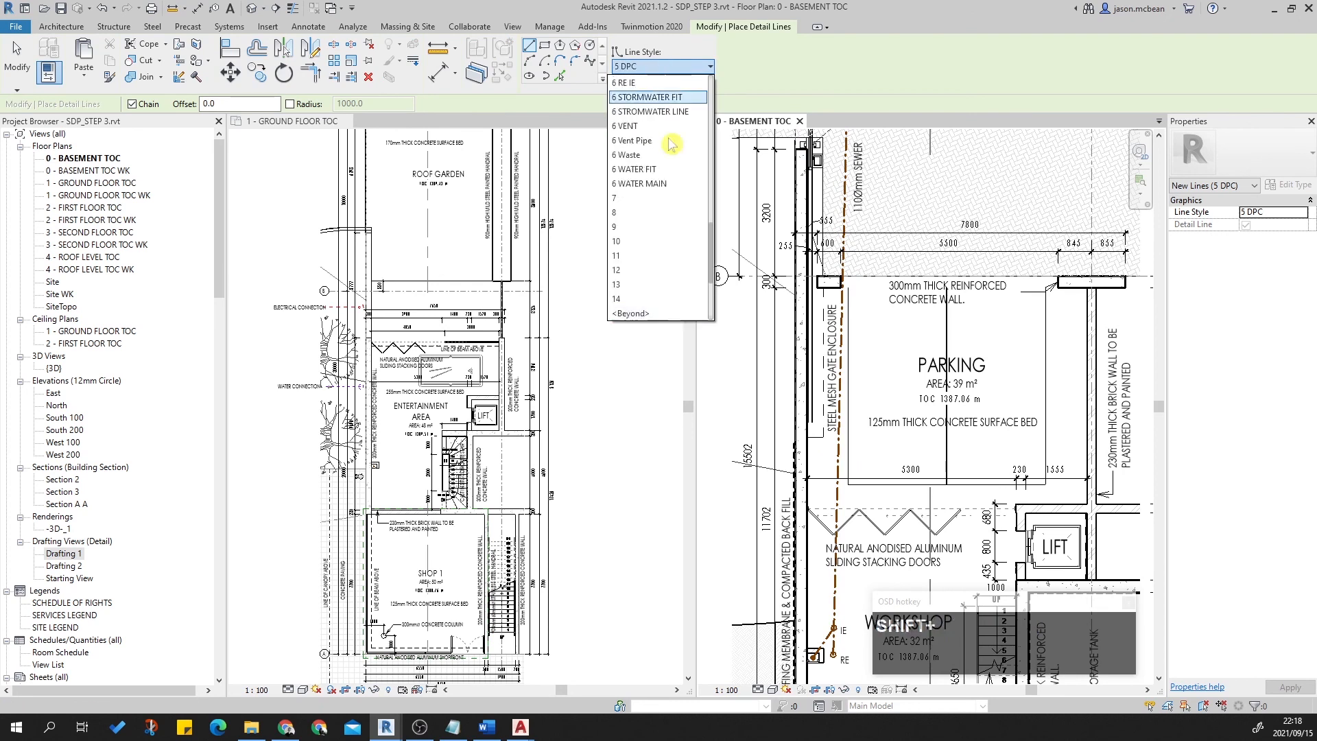
{"action": "scroll", "coordinate": [664, 281], "scroll_direction": "down", "scroll_amount": 6}
{"action": "scroll", "coordinate": [659, 287], "scroll_direction": "down", "scroll_amount": 3}
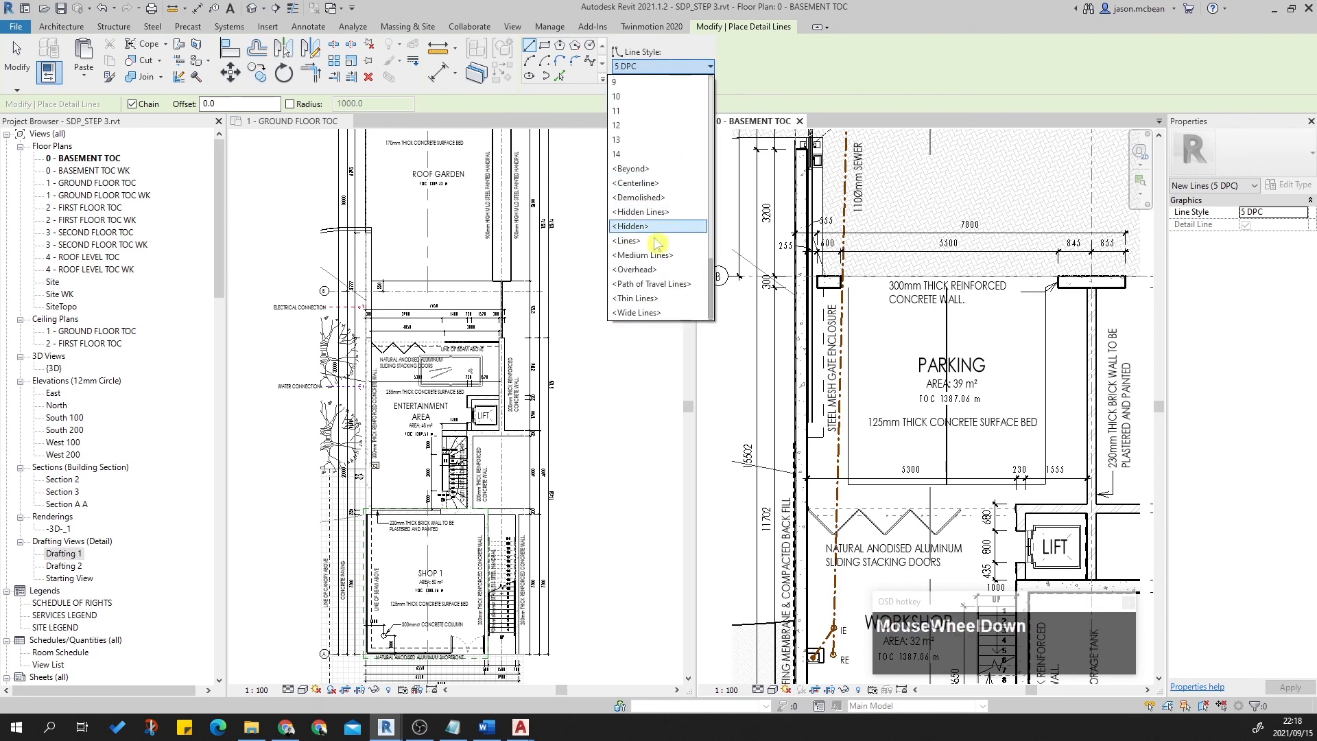
{"action": "left_click", "coordinate": [646, 269]}
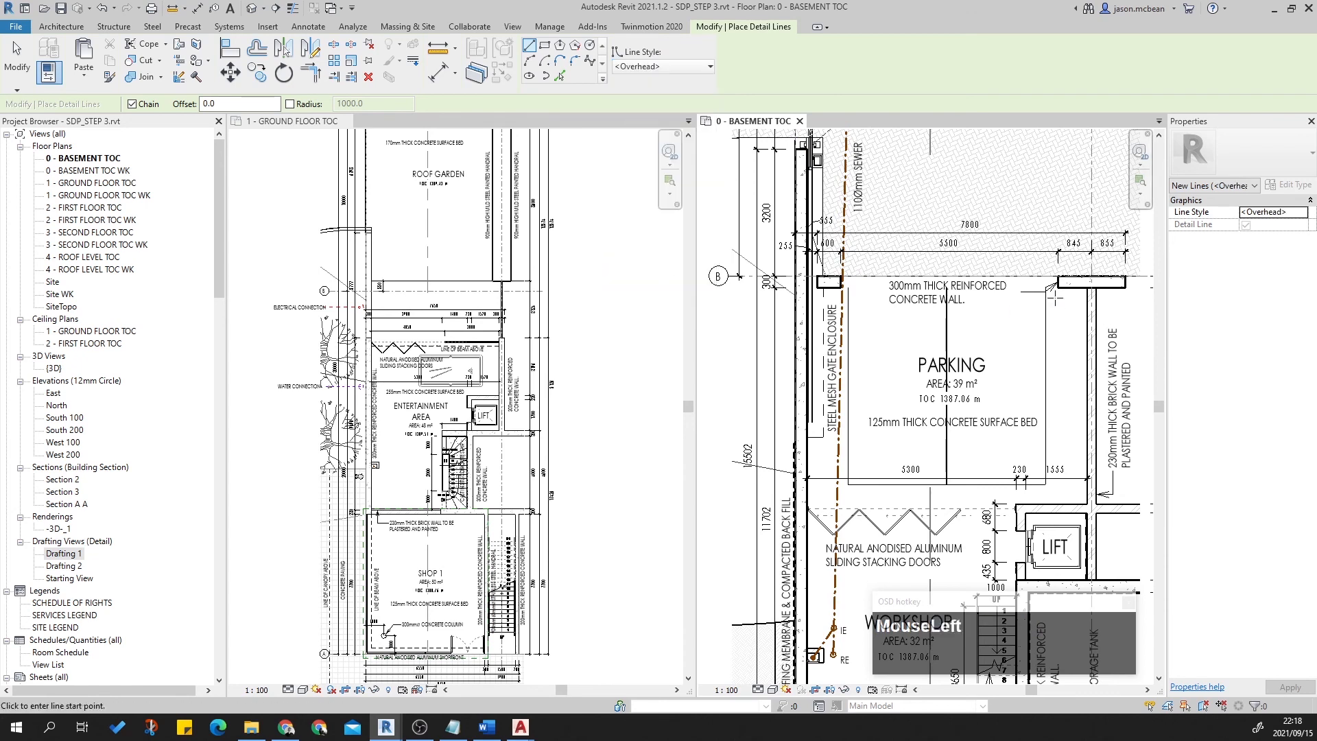
{"action": "scroll", "coordinate": [1049, 290], "scroll_direction": "up", "scroll_amount": 2}
{"action": "left_click", "coordinate": [1061, 287]}
{"action": "scroll", "coordinate": [782, 287], "scroll_direction": "up", "scroll_amount": 1}
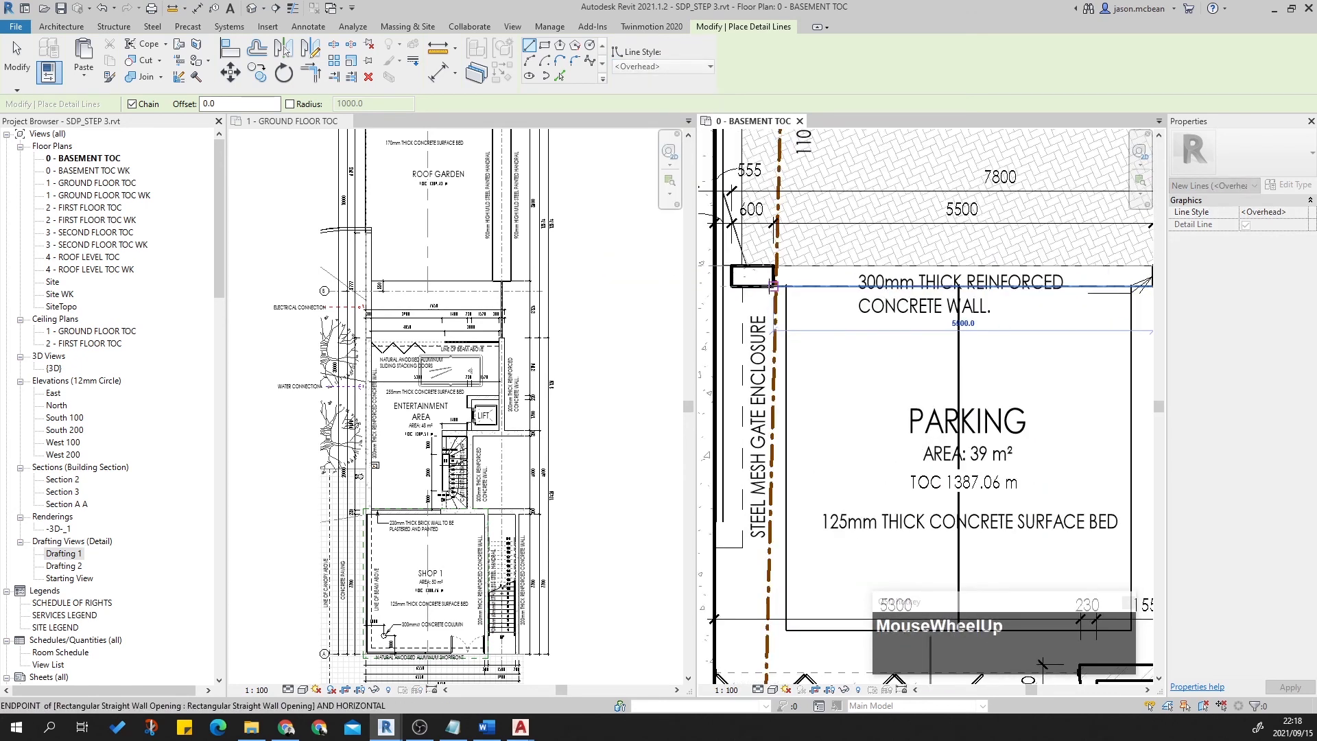
{"action": "key", "text": "Escape"}
{"action": "scroll", "coordinate": [823, 292], "scroll_direction": "up", "scroll_amount": 2}
{"action": "scroll", "coordinate": [770, 269], "scroll_direction": "down", "scroll_amount": 1}
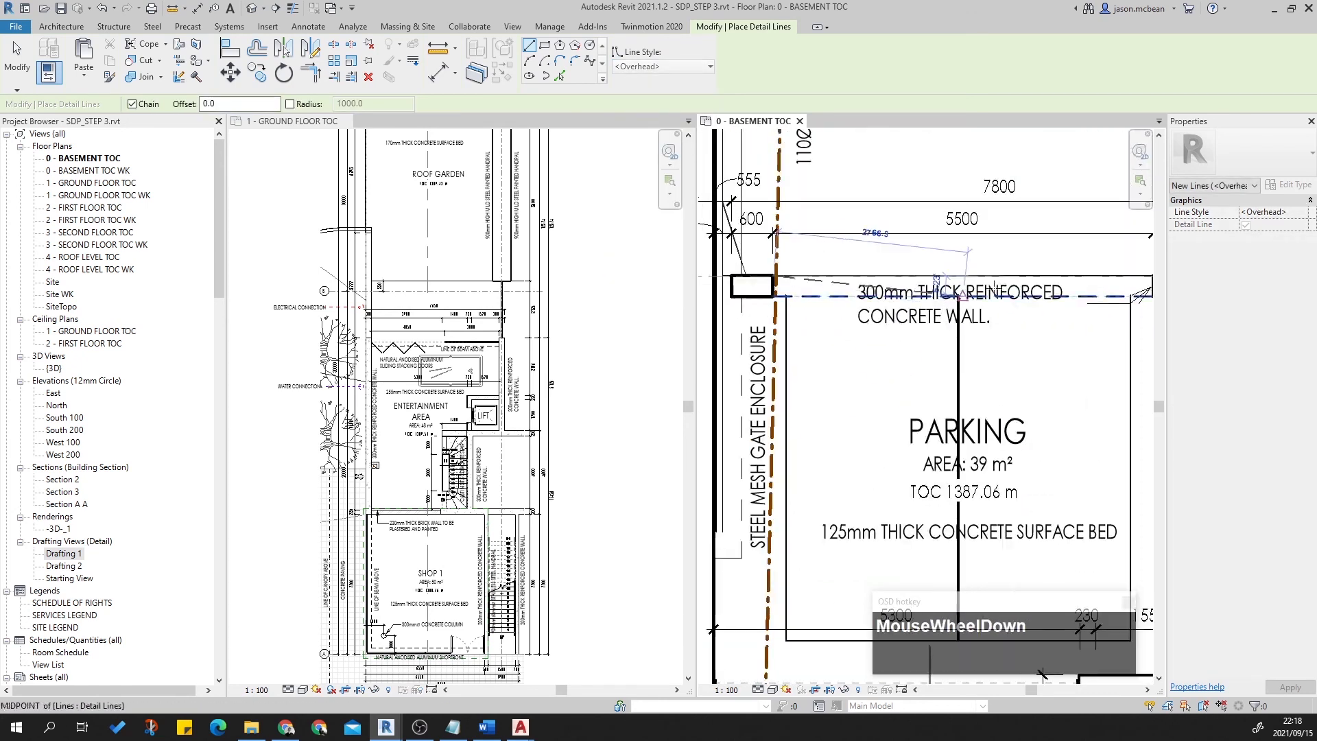
{"action": "middle_click_drag", "start_coordinate": [999, 382], "coordinate": [827, 294]}
{"action": "key", "text": "Escape"}
{"action": "scroll", "coordinate": [912, 405], "scroll_direction": "down", "scroll_amount": 3}
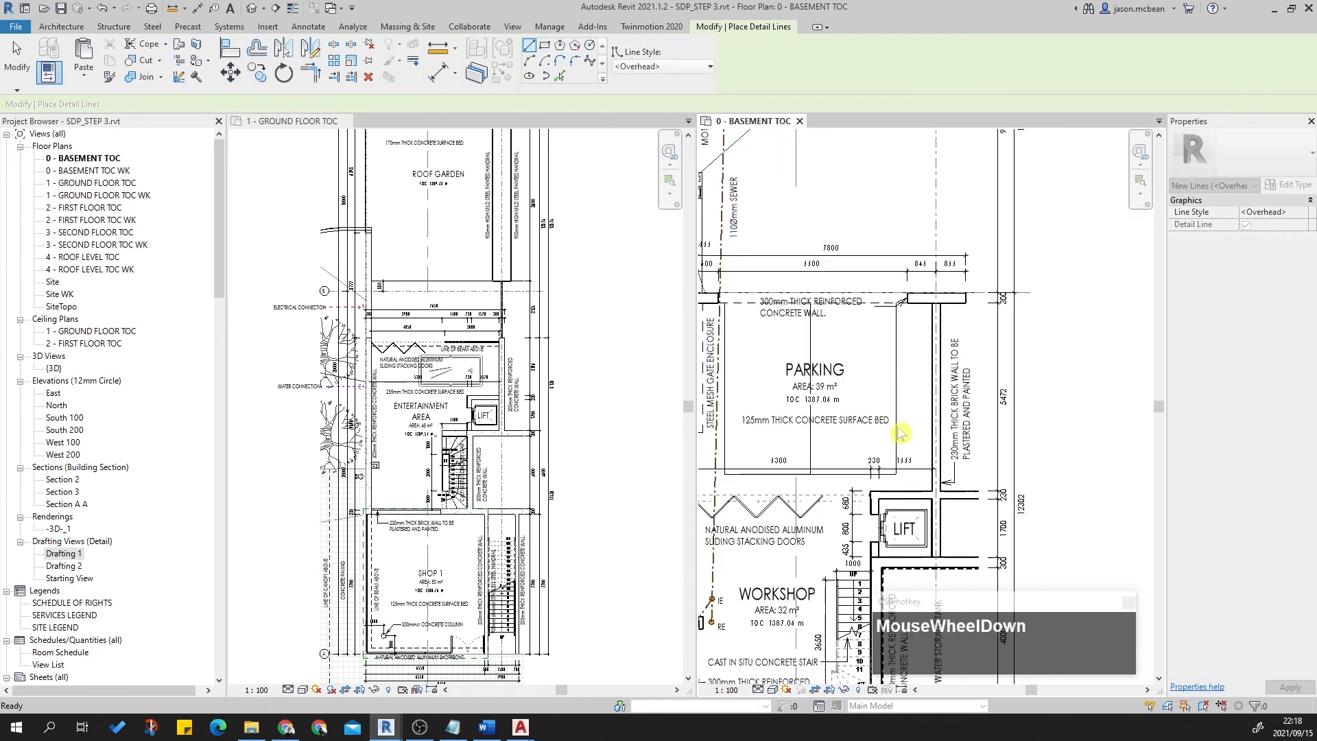
{"action": "key", "text": "Escape"}
Move the "300mm THICK REINFORCED CONCRETE WALL." note below the overhead line and reposition its leader arrow on the pier beside it.
{"action": "middle_click_drag", "start_coordinate": [907, 452], "coordinate": [976, 333]}
{"action": "scroll", "coordinate": [919, 216], "scroll_direction": "down", "scroll_amount": 1}
{"action": "scroll", "coordinate": [926, 215], "scroll_direction": "down", "scroll_amount": 1}
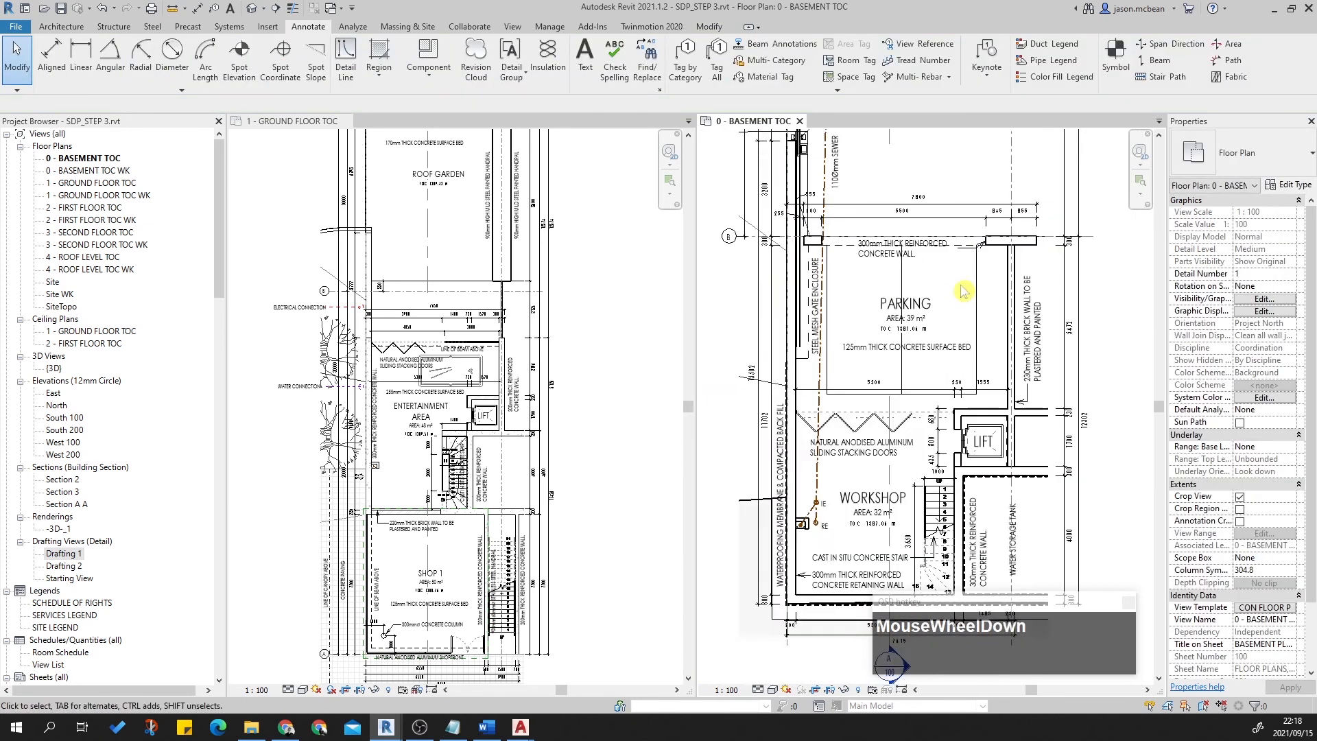
{"action": "scroll", "coordinate": [925, 226], "scroll_direction": "up", "scroll_amount": 3}
{"action": "scroll", "coordinate": [918, 316], "scroll_direction": "down", "scroll_amount": 1}
{"action": "key", "text": "Escape"}
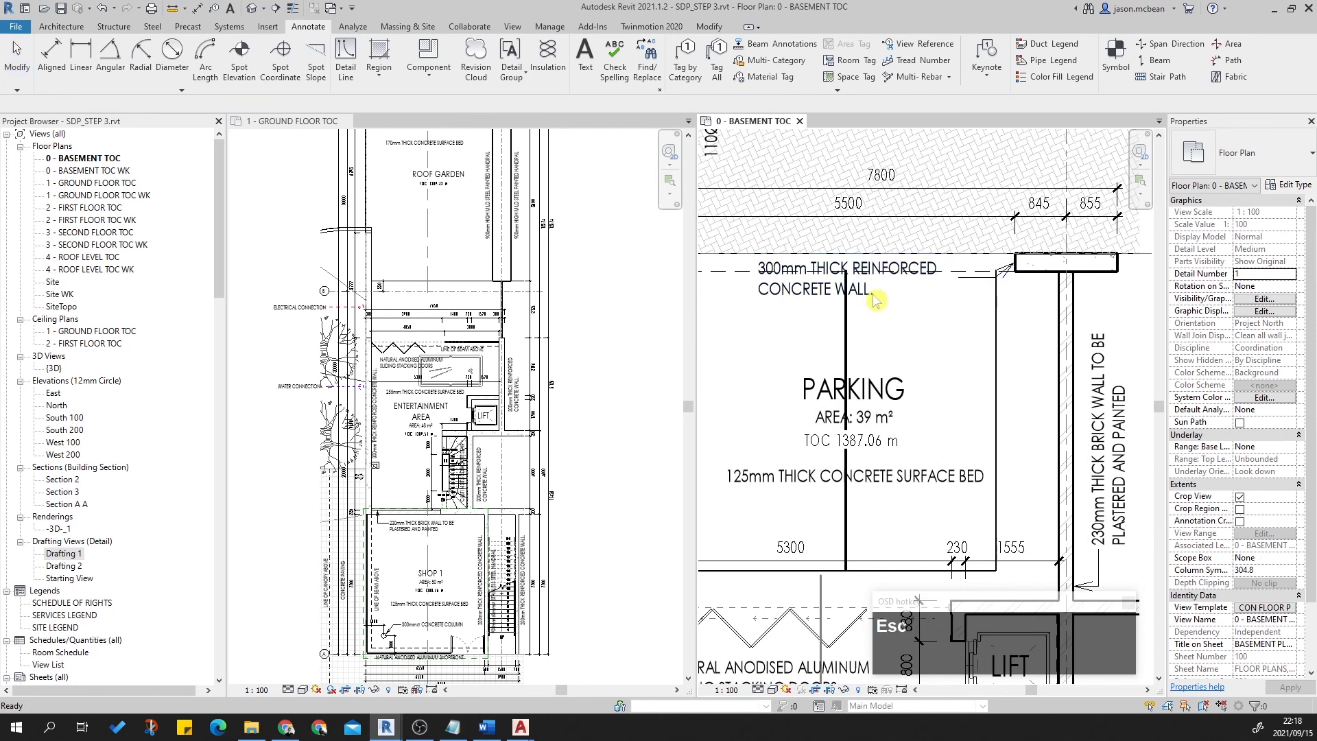
{"action": "left_click", "coordinate": [762, 267]}
{"action": "mouse_move", "coordinate": [762, 257]}
{"action": "left_mouse_down"}
{"action": "mouse_move", "coordinate": [762, 281]}
{"action": "mouse_move", "coordinate": [761, 269]}
{"action": "left_mouse_up"}
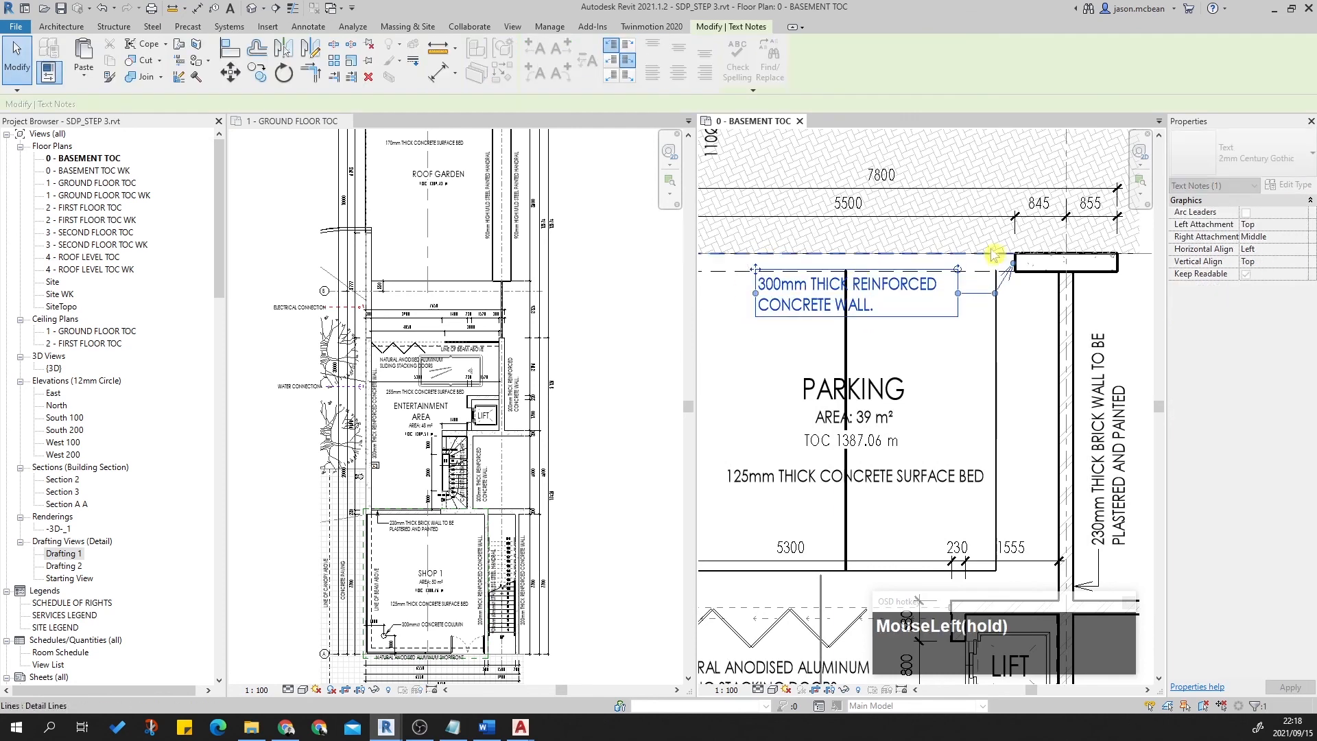
{"action": "left_click_drag", "start_coordinate": [1013, 263], "coordinate": [1033, 273]}
{"action": "key", "text": "Escape"}
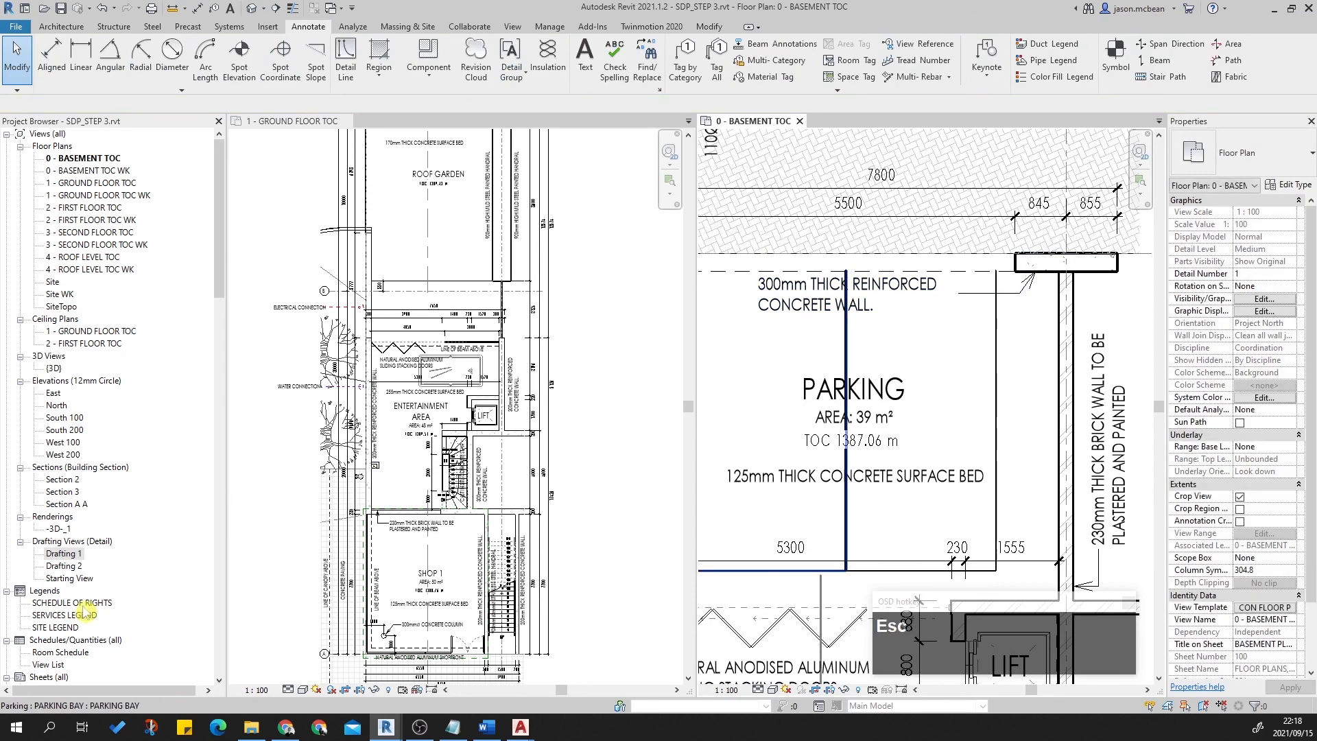
Open sheet 100 - FLOOR PLANS, SECTIONS A-A & ELEVATIONS and close the ground floor plan view.
{"action": "scroll", "coordinate": [81, 603], "scroll_direction": "down", "scroll_amount": 2}
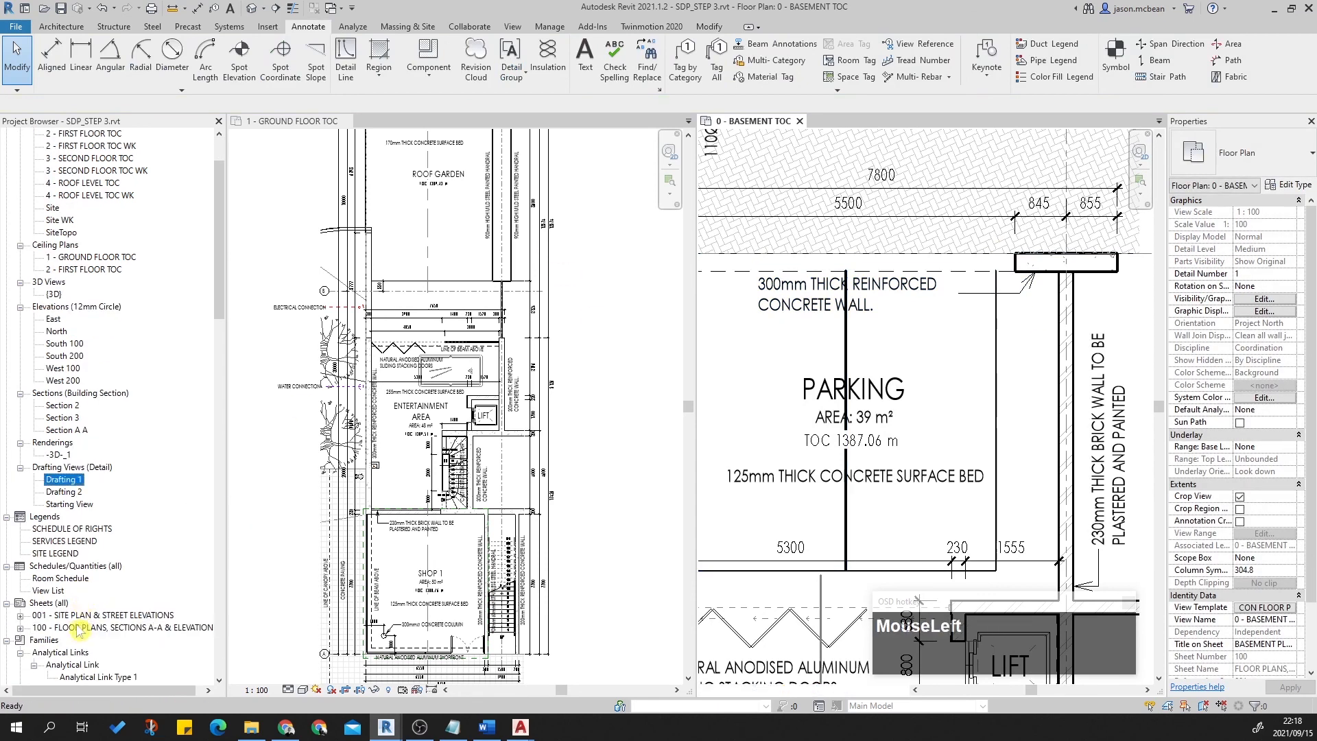
{"action": "double_click", "coordinate": [77, 627]}
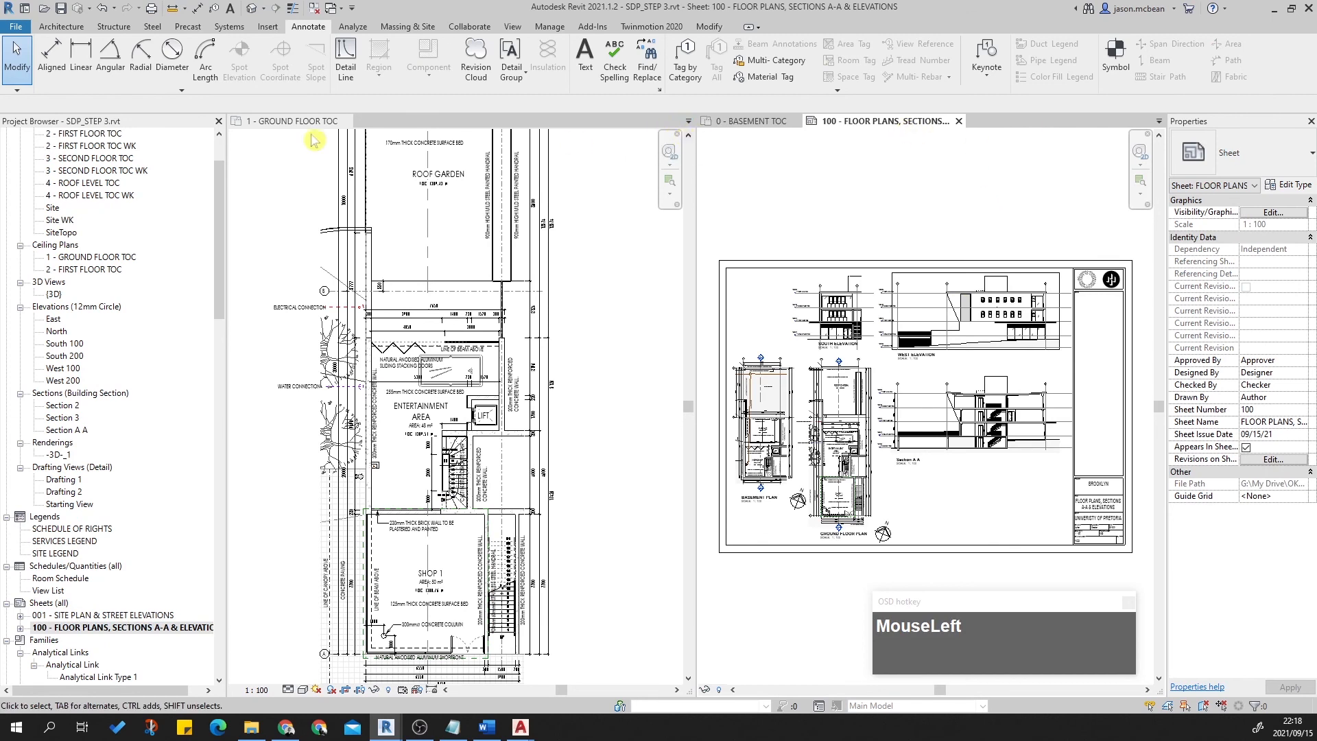
{"action": "left_click", "coordinate": [346, 121]}
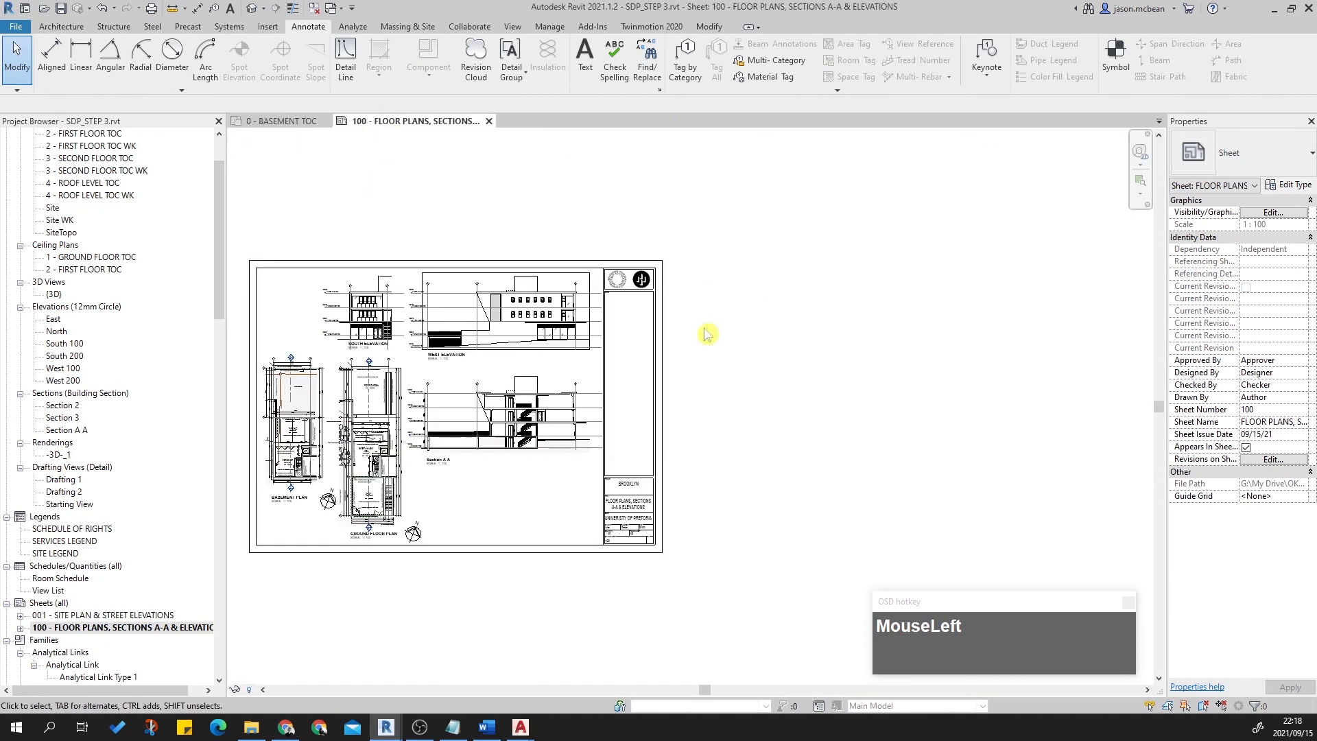
Examine Shop 1, its stair, and the surrounding notes and dimensions of the ground floor plan on the sheet.
{"action": "middle_click_drag", "start_coordinate": [782, 444], "coordinate": [926, 360]}
{"action": "scroll", "coordinate": [548, 391], "scroll_direction": "up", "scroll_amount": 5}
{"action": "key", "text": "Escape"}
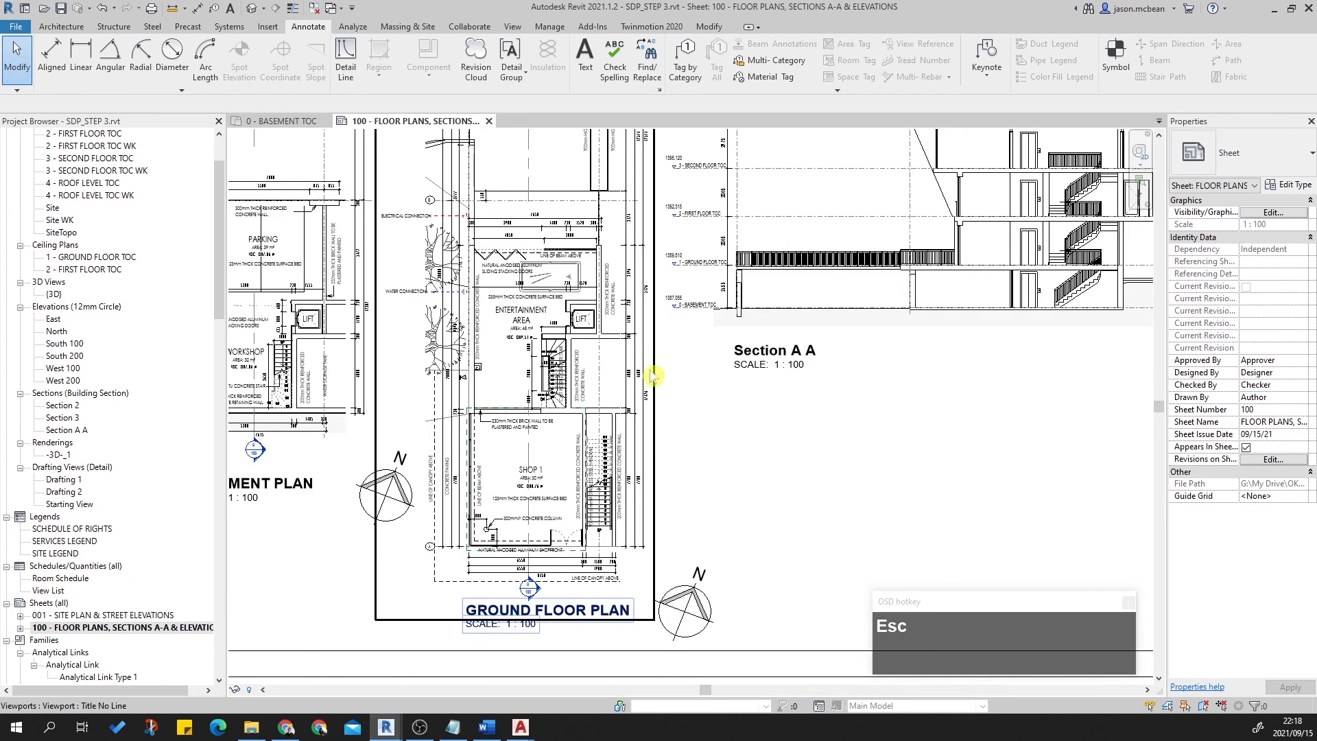
{"action": "middle_click_drag", "start_coordinate": [736, 414], "coordinate": [815, 414]}
{"action": "middle_click_drag", "start_coordinate": [735, 386], "coordinate": [851, 353]}
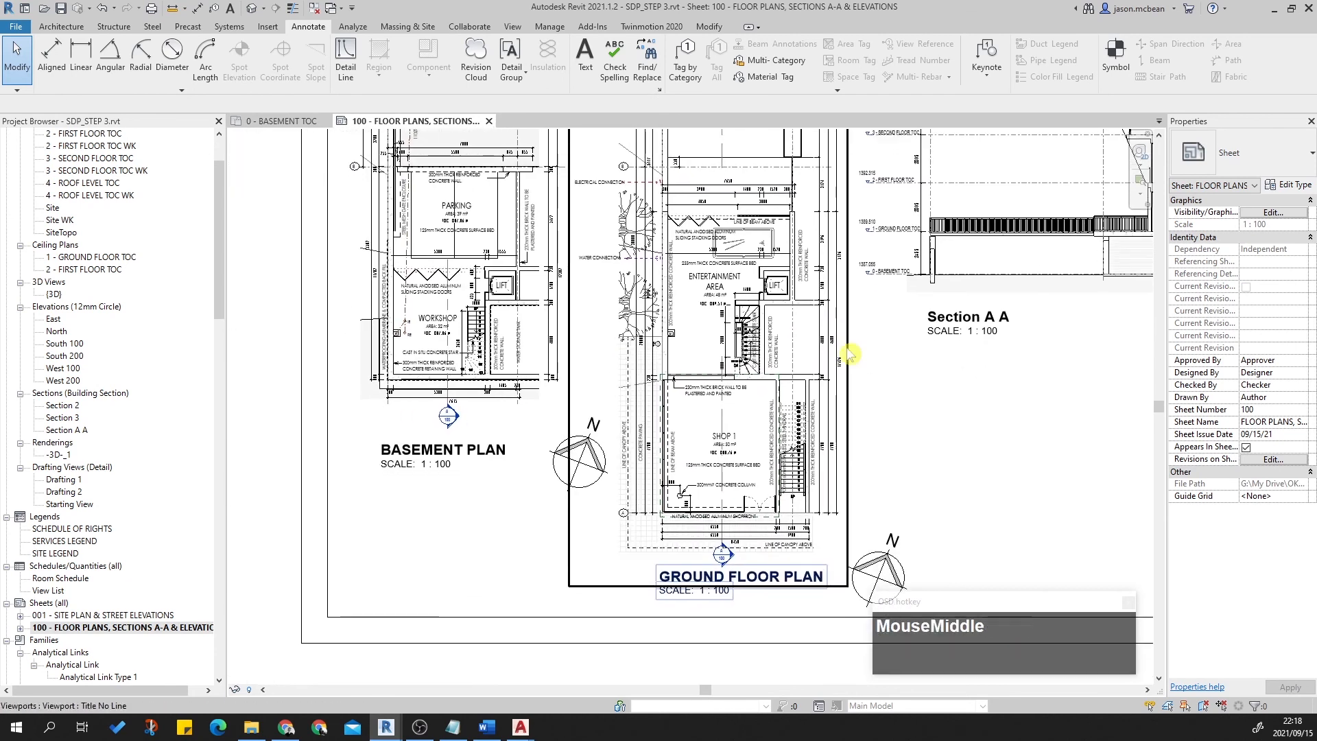
{"action": "scroll", "coordinate": [851, 353], "scroll_direction": "up", "scroll_amount": 6}
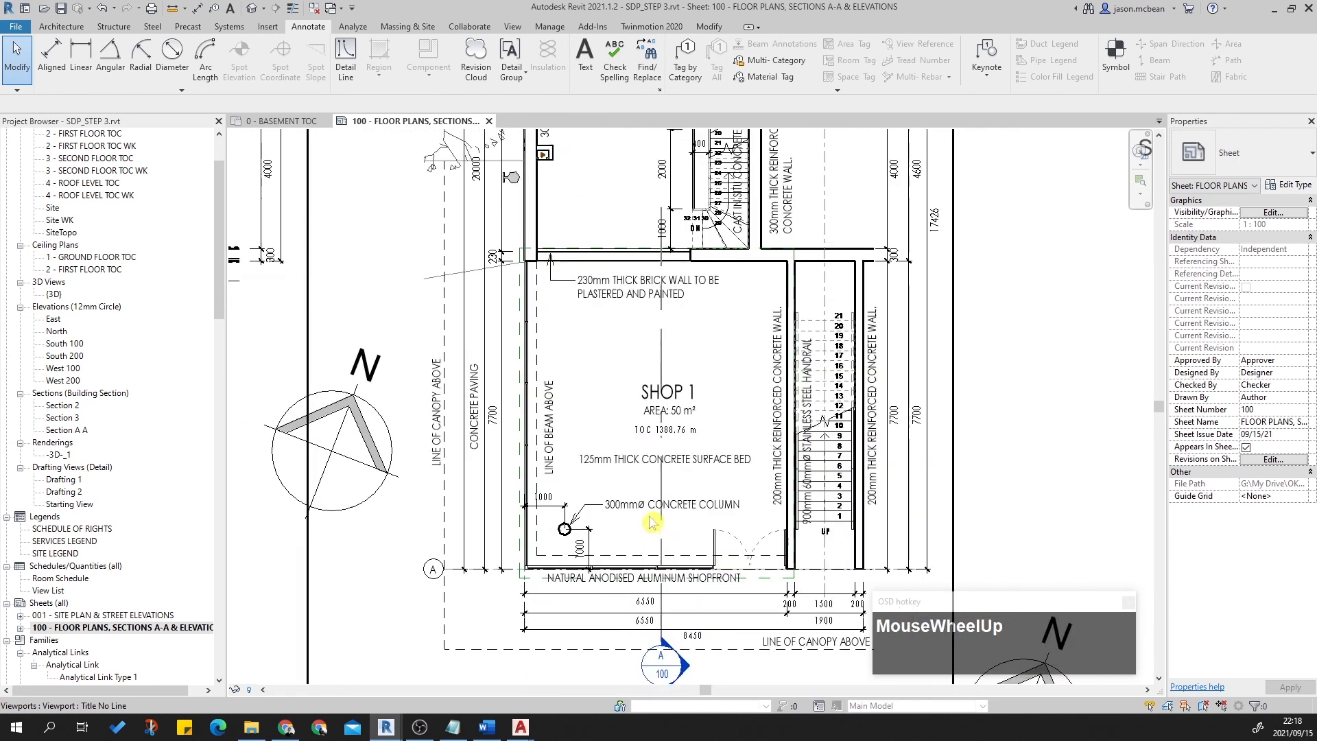
{"action": "middle_click_drag", "start_coordinate": [615, 525], "coordinate": [653, 415]}
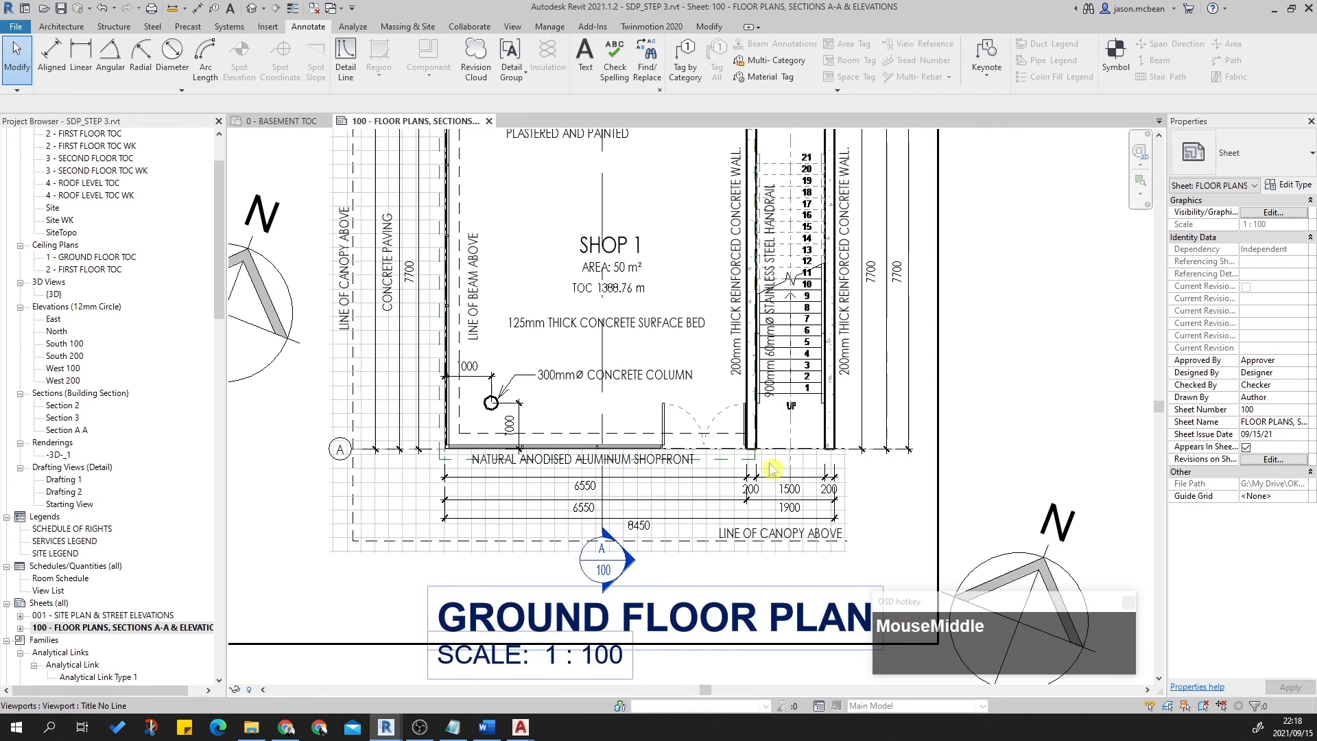
{"action": "scroll", "coordinate": [678, 464], "scroll_direction": "down", "scroll_amount": 2}
{"action": "scroll", "coordinate": [629, 459], "scroll_direction": "up", "scroll_amount": 1}
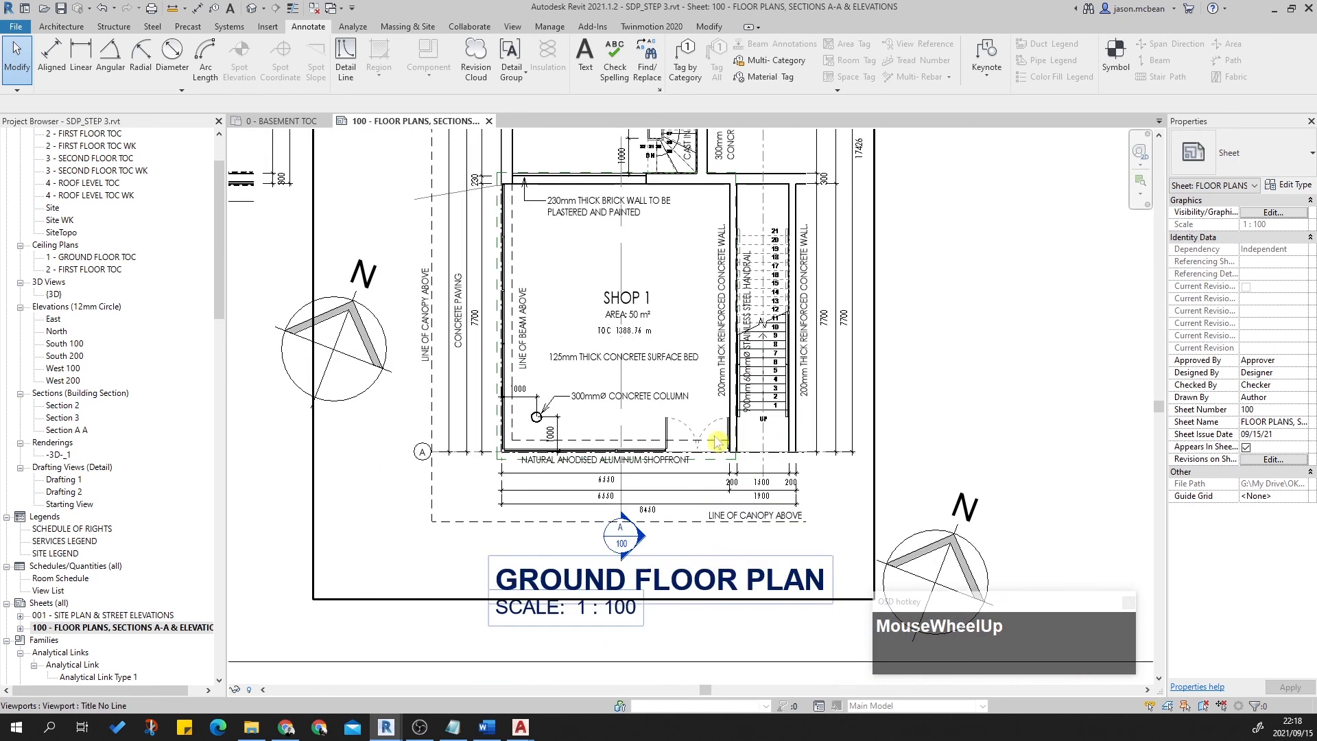
{"action": "middle_click_drag", "start_coordinate": [548, 313], "coordinate": [607, 528]}
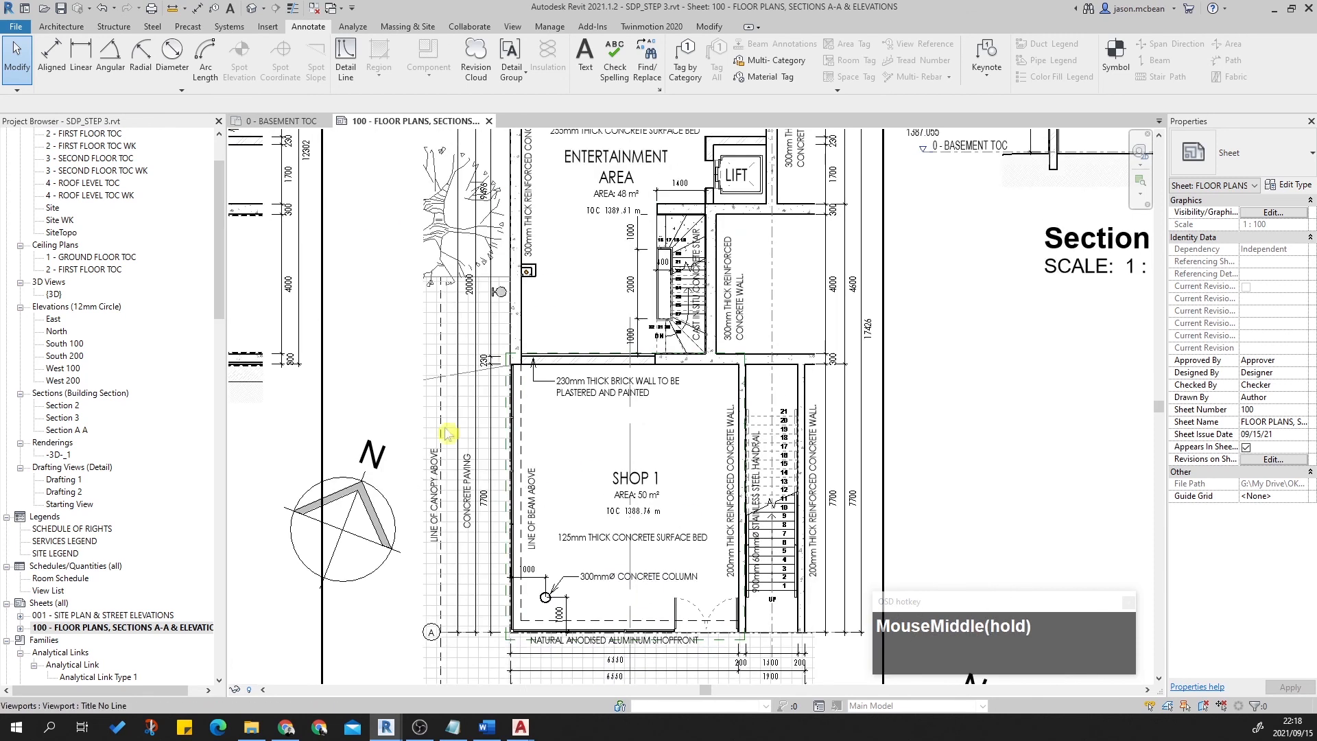
{"action": "scroll", "coordinate": [515, 334], "scroll_direction": "down", "scroll_amount": 3}
{"action": "scroll", "coordinate": [685, 542], "scroll_direction": "up", "scroll_amount": 6}
{"action": "scroll", "coordinate": [743, 552], "scroll_direction": "down", "scroll_amount": 1}
{"action": "scroll", "coordinate": [743, 552], "scroll_direction": "down", "scroll_amount": 2}
{"action": "middle_click_drag", "start_coordinate": [668, 390], "coordinate": [670, 465]}
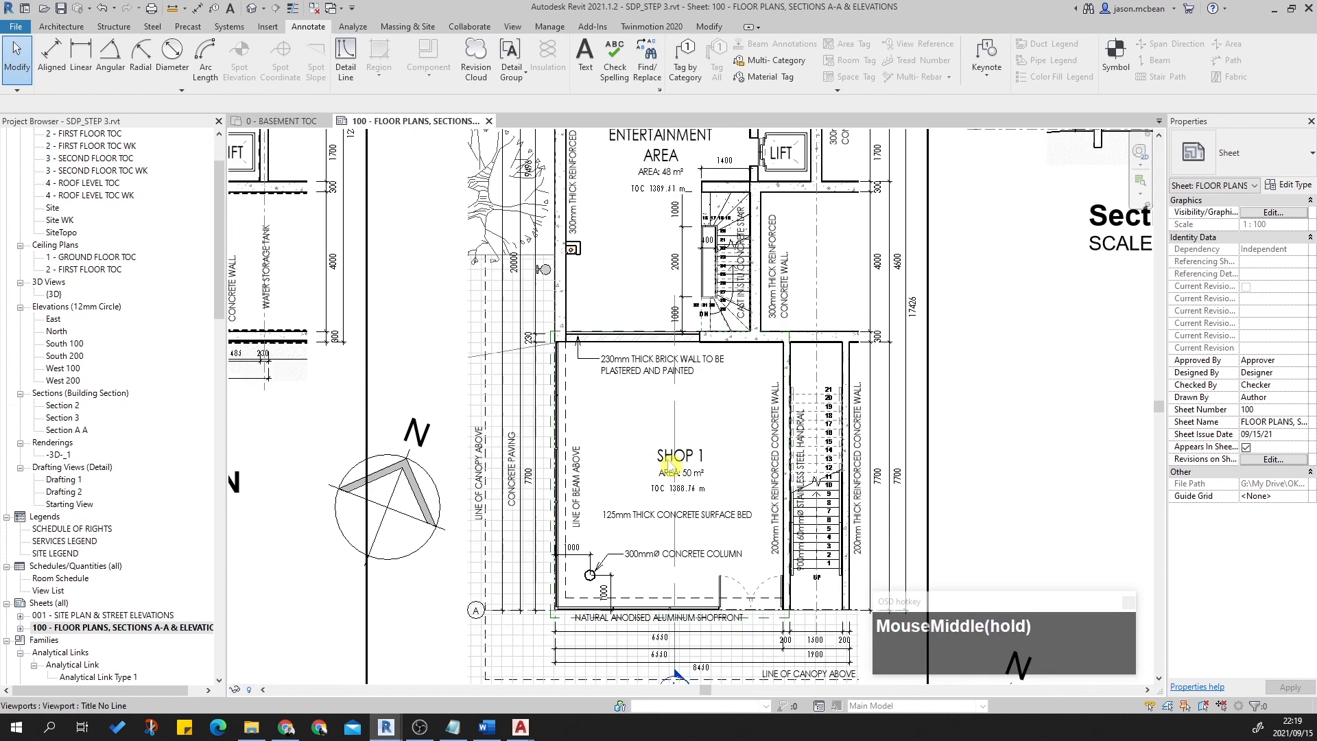
Examine the ground floor's Entertainment Area and the basement's Workshop annotations on the sheet.
{"action": "scroll", "coordinate": [621, 612], "scroll_direction": "up", "scroll_amount": 5}
{"action": "scroll", "coordinate": [621, 612], "scroll_direction": "down", "scroll_amount": 6}
{"action": "middle_click_drag", "start_coordinate": [669, 258], "coordinate": [659, 504]}
{"action": "scroll", "coordinate": [662, 410], "scroll_direction": "down", "scroll_amount": 2}
{"action": "scroll", "coordinate": [662, 410], "scroll_direction": "down", "scroll_amount": 2}
{"action": "scroll", "coordinate": [661, 410], "scroll_direction": "up", "scroll_amount": 4}
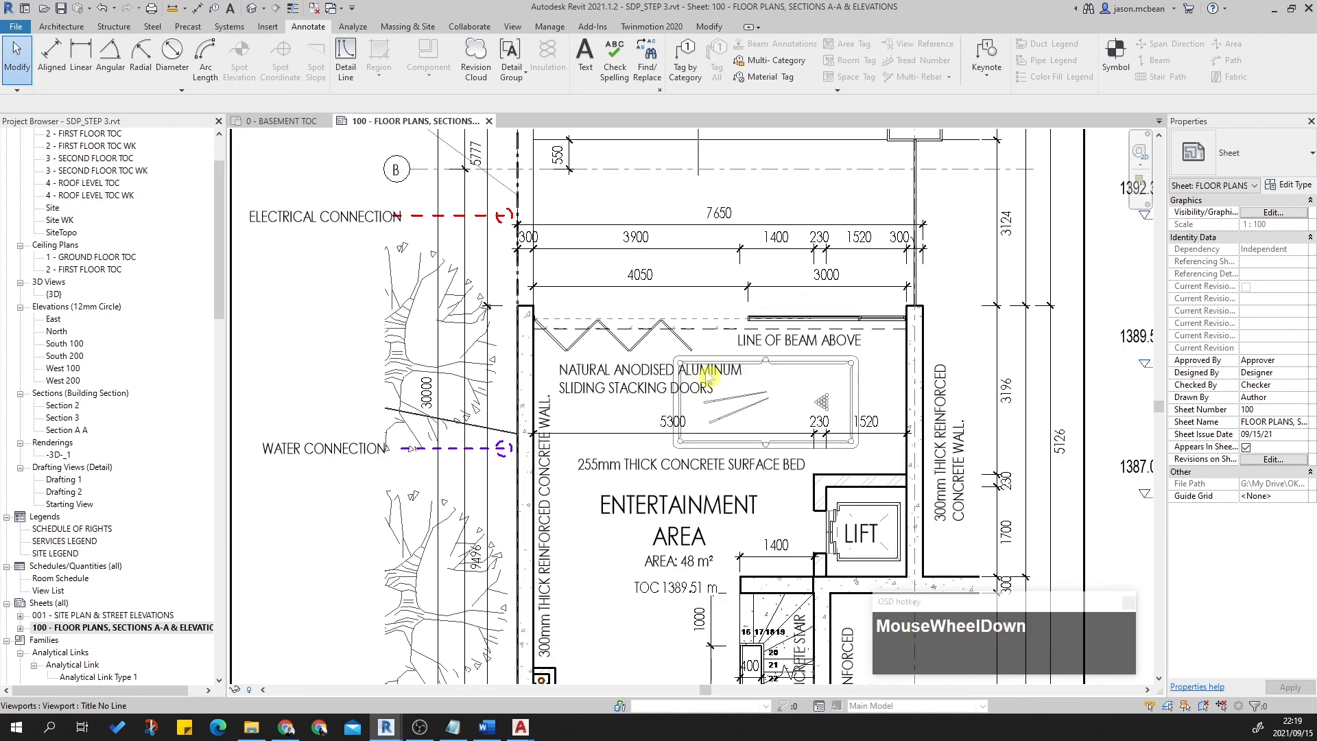
{"action": "scroll", "coordinate": [685, 367], "scroll_direction": "down", "scroll_amount": 3}
{"action": "middle_click_drag", "start_coordinate": [541, 376], "coordinate": [650, 323]}
{"action": "scroll", "coordinate": [628, 320], "scroll_direction": "down", "scroll_amount": 2}
{"action": "scroll", "coordinate": [544, 373], "scroll_direction": "up", "scroll_amount": 5}
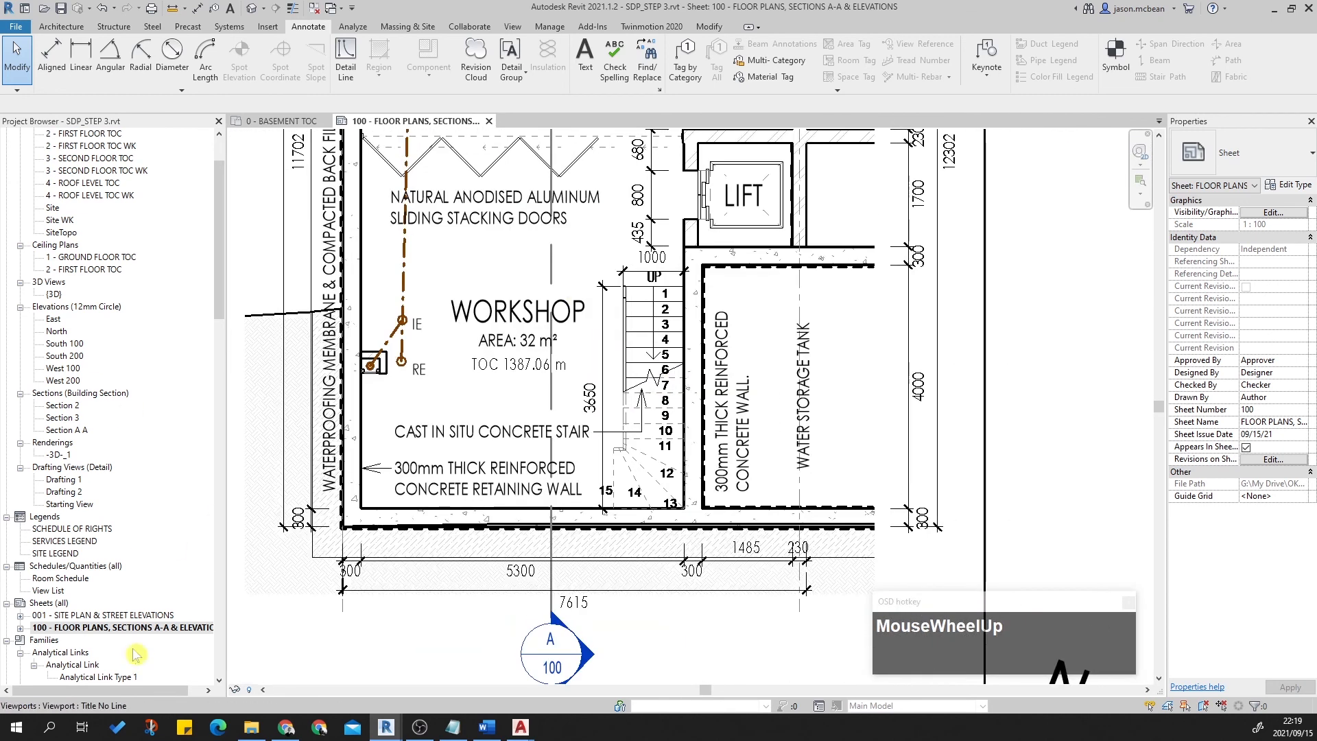
Return to the 0 - BASEMENT TOC floor plan at the Workshop's sliding stacking doors.
{"action": "scroll", "coordinate": [82, 209], "scroll_direction": "up", "scroll_amount": 2}
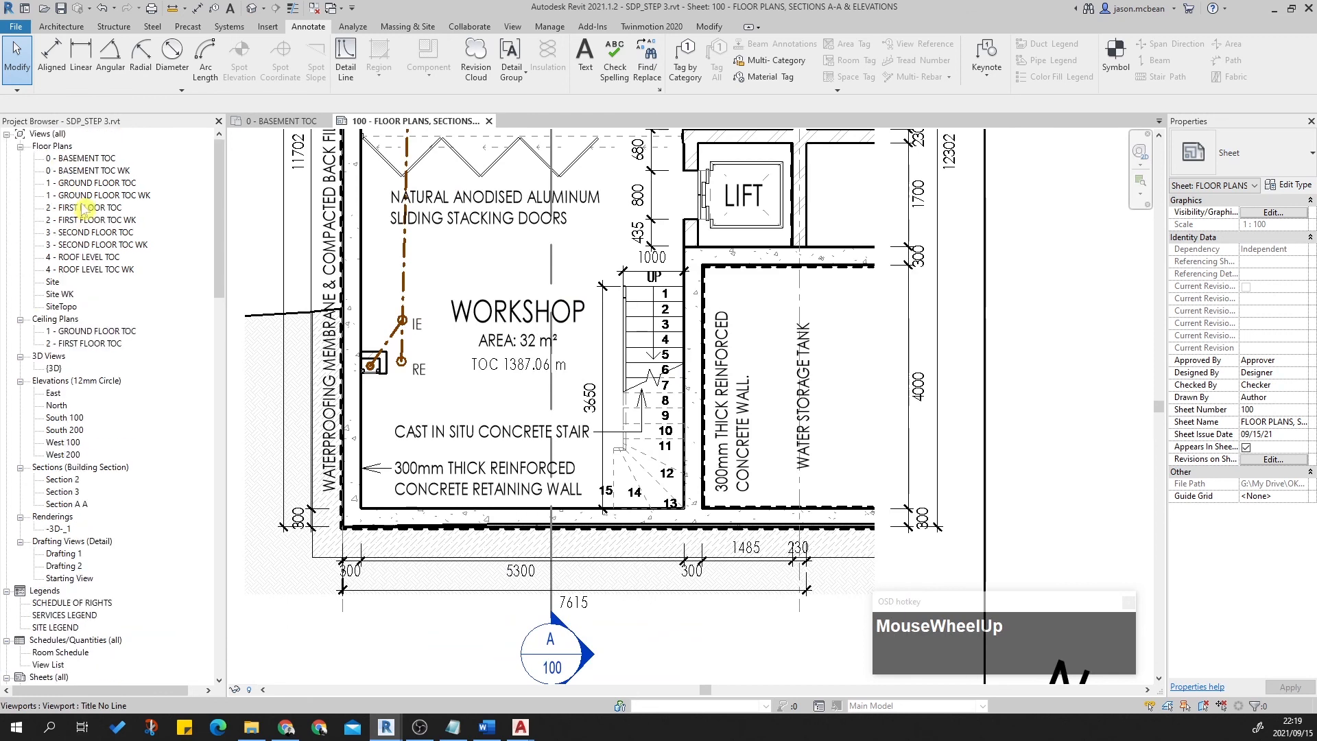
{"action": "double_click", "coordinate": [102, 158]}
{"action": "middle_click_drag", "start_coordinate": [624, 320], "coordinate": [777, 281]}
{"action": "scroll", "coordinate": [651, 247], "scroll_direction": "down", "scroll_amount": 2}
{"action": "middle_click_drag", "start_coordinate": [611, 495], "coordinate": [595, 372]}
{"action": "scroll", "coordinate": [582, 367], "scroll_direction": "up", "scroll_amount": 3}
Add a D1 text note in 2mm Century Gothic at the Workshop's sliding stacking doors.
{"action": "key", "text": "t"}
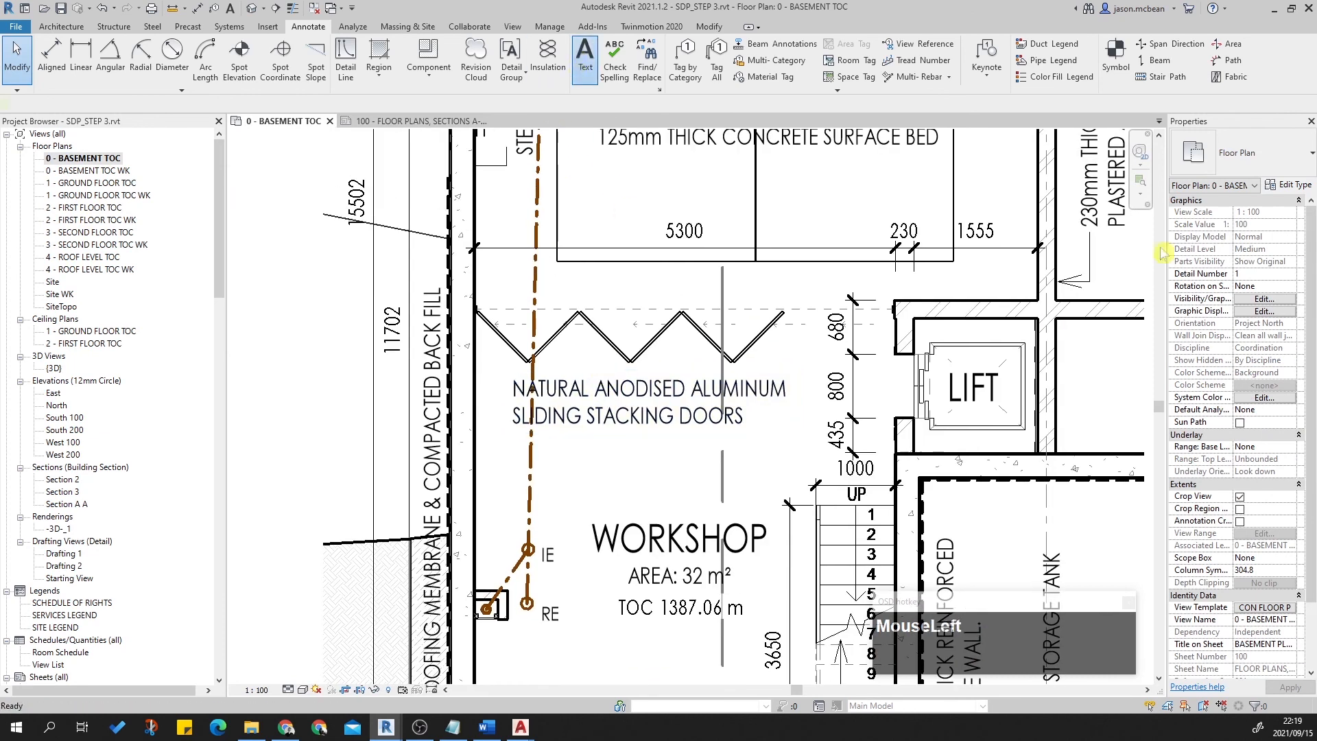
{"action": "left_click", "coordinate": [1242, 152]}
{"action": "scroll", "coordinate": [1223, 267], "scroll_direction": "up", "scroll_amount": 2}
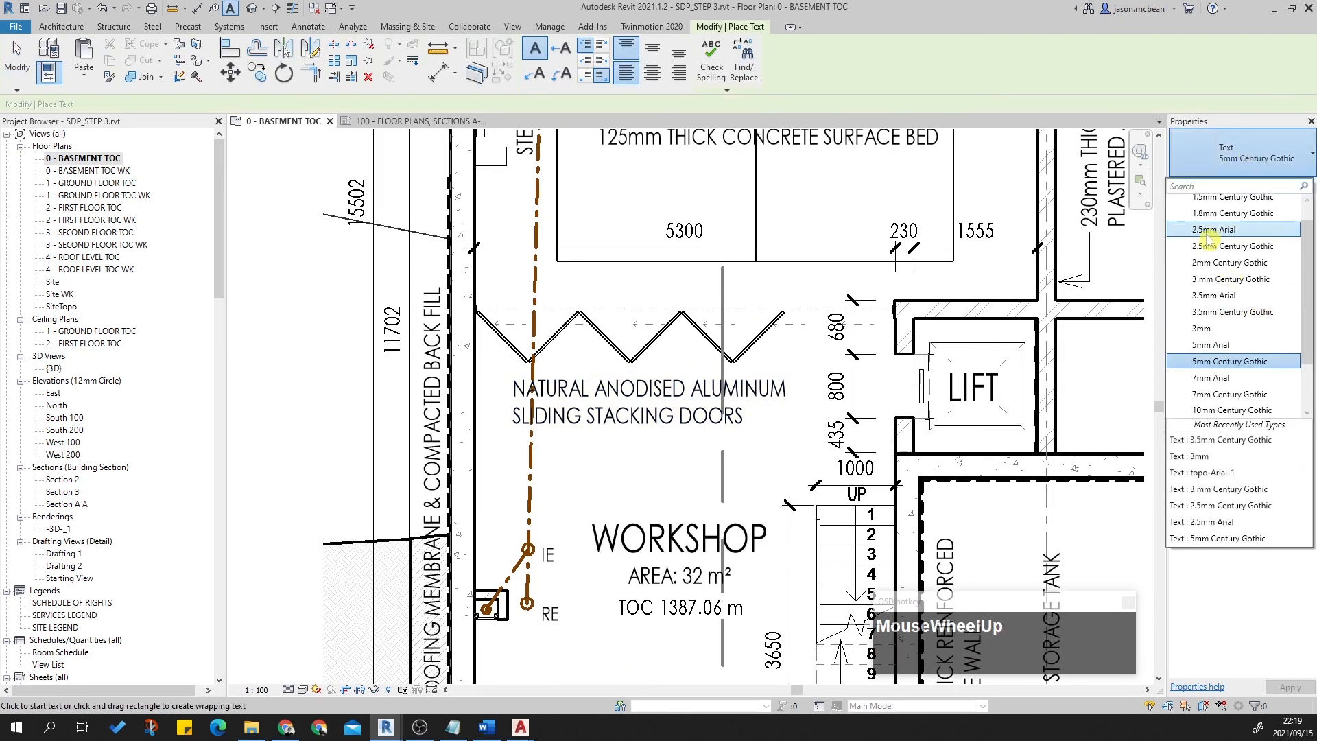
{"action": "scroll", "coordinate": [1224, 267], "scroll_direction": "up", "scroll_amount": 1}
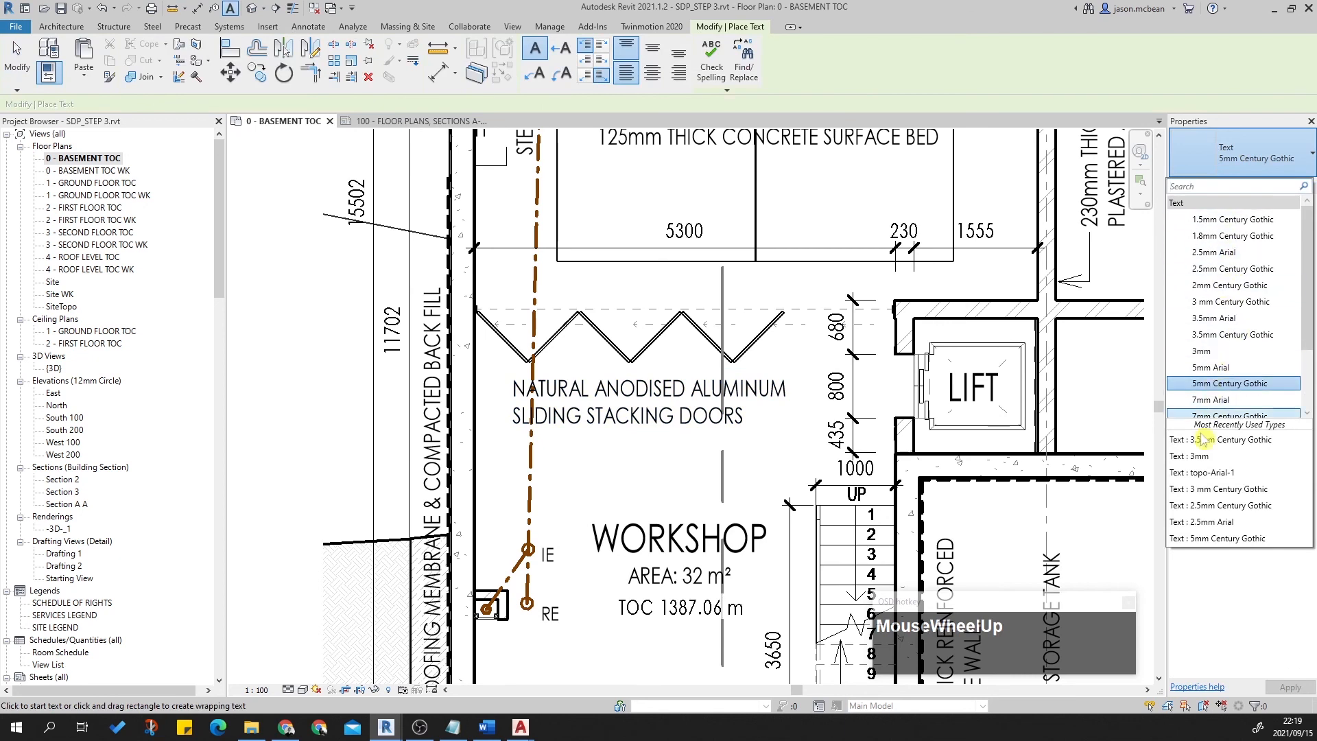
{"action": "scroll", "coordinate": [1231, 374], "scroll_direction": "down", "scroll_amount": 3}
{"action": "scroll", "coordinate": [1234, 370], "scroll_direction": "up", "scroll_amount": 3}
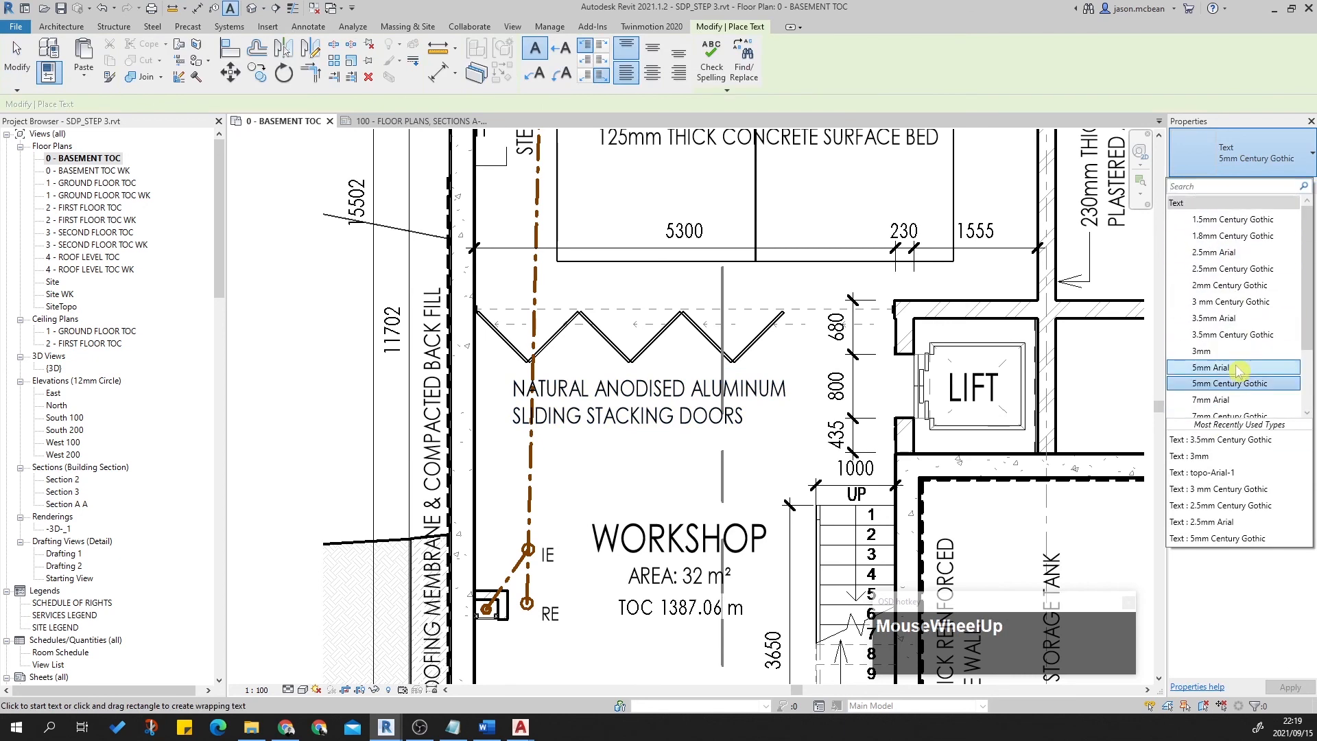
{"action": "left_click", "coordinate": [1226, 287]}
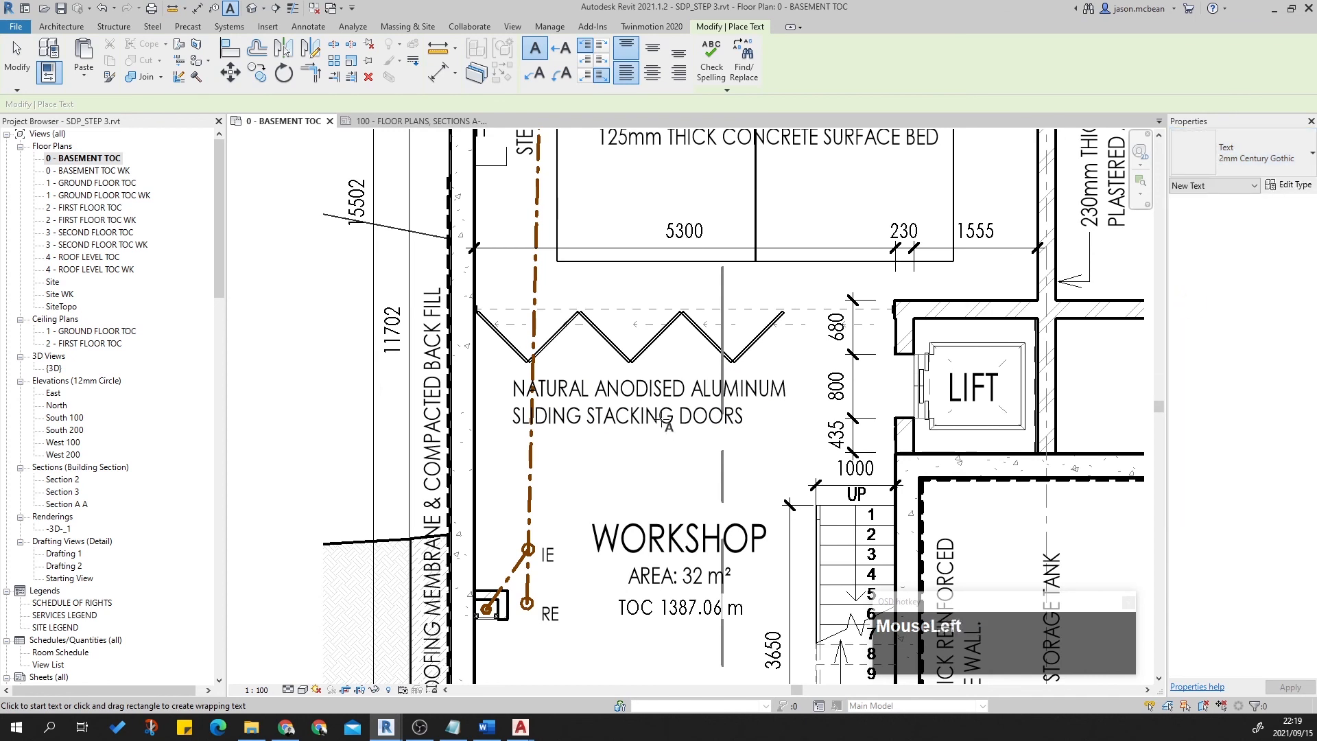
{"action": "scroll", "coordinate": [514, 295], "scroll_direction": "up", "scroll_amount": 2}
{"action": "left_click", "coordinate": [539, 317]}
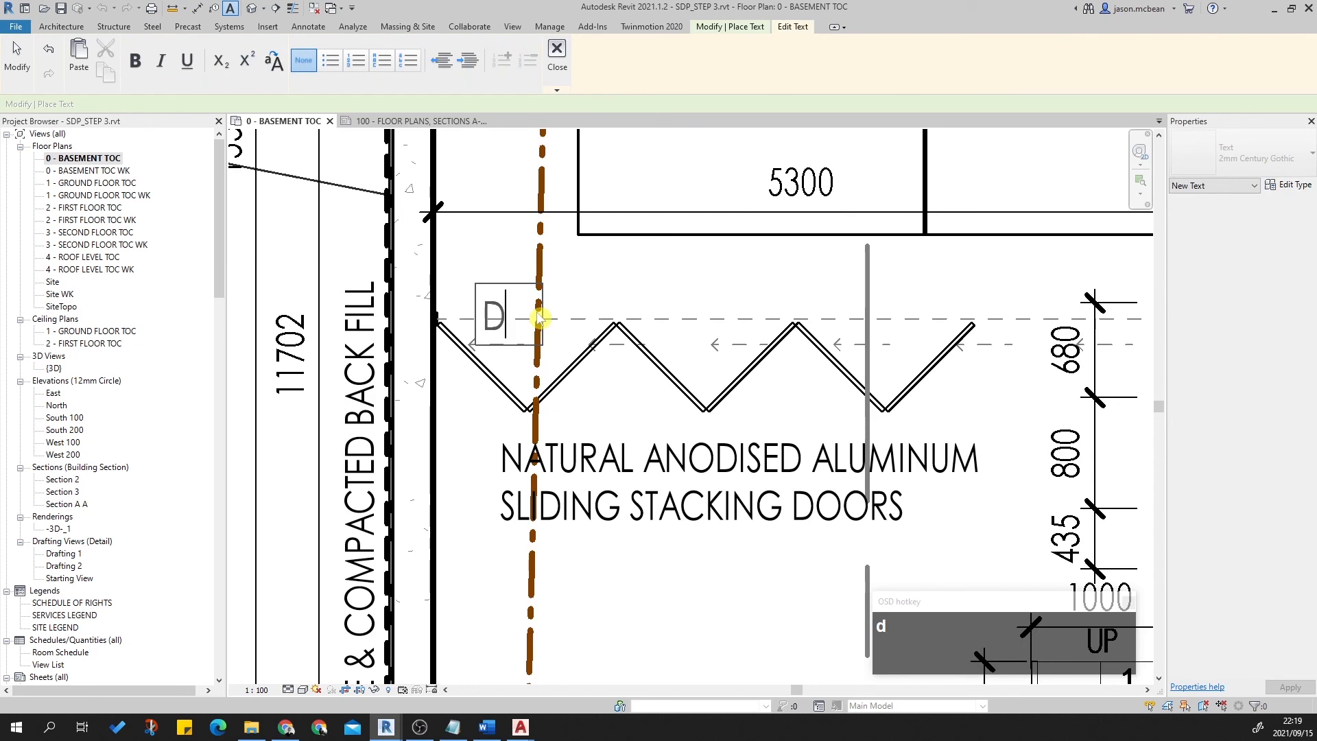
{"action": "key", "text": "Escape"}
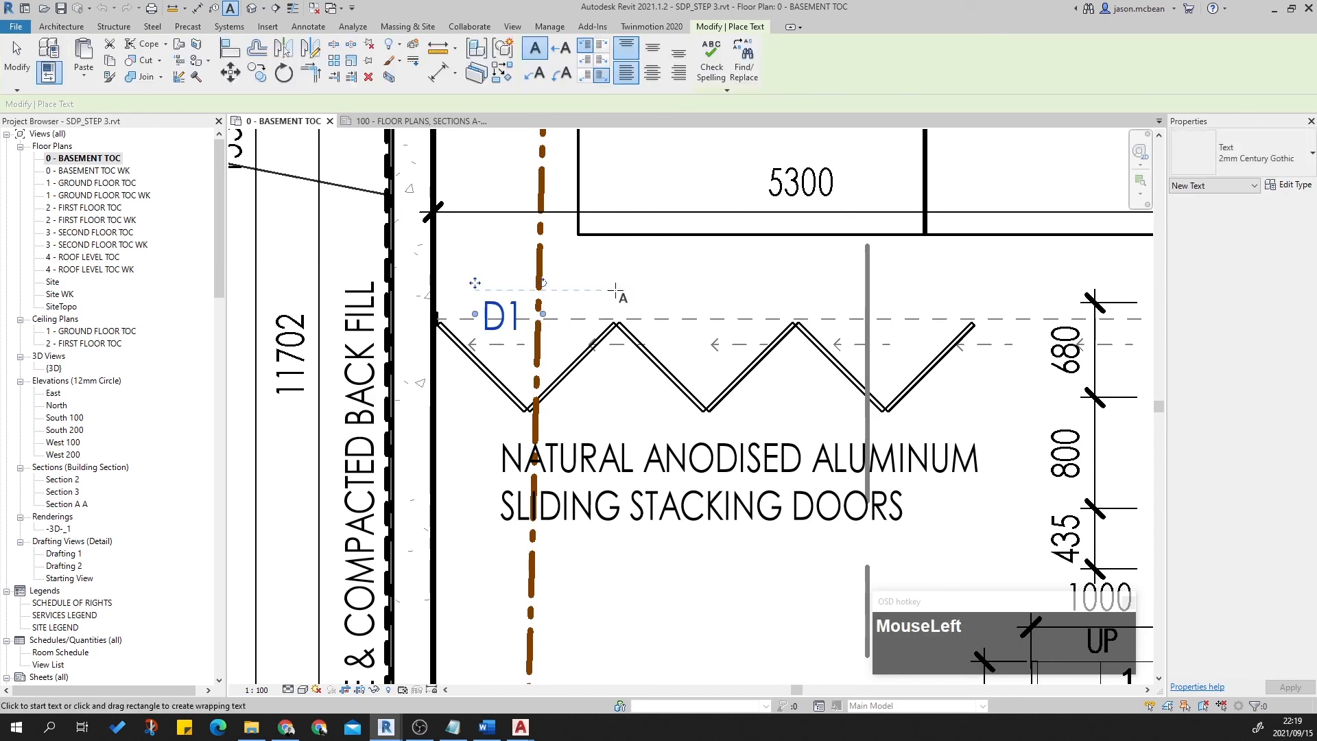
Move the D1 label just above the left end of the Workshop's sliding stacking doors, beside the wall, and copy it to the clipboard.
{"action": "left_click_drag", "start_coordinate": [475, 282], "coordinate": [444, 248]}
{"action": "scroll", "coordinate": [498, 305], "scroll_direction": "down", "scroll_amount": 3}
{"action": "left_click_drag", "start_coordinate": [500, 297], "coordinate": [498, 295]}
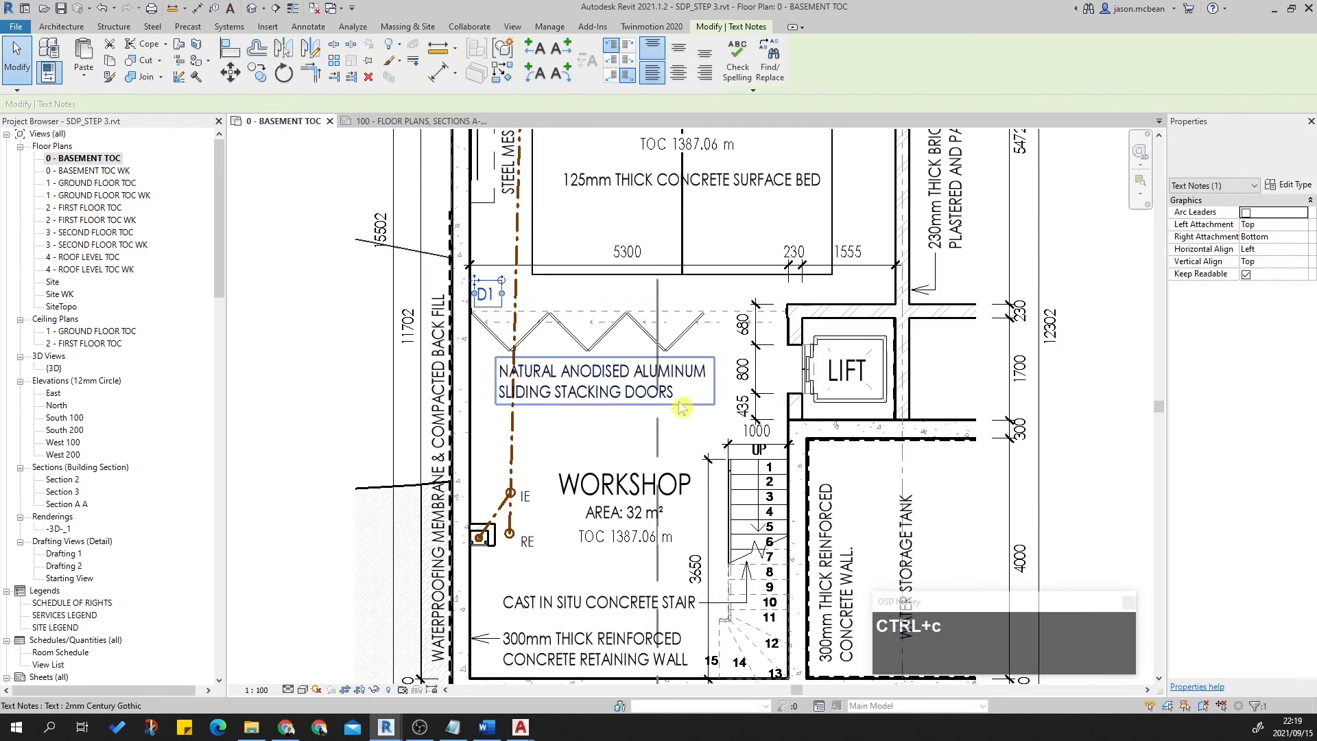
{"action": "middle_click_drag", "start_coordinate": [657, 361], "coordinate": [620, 167]}
{"action": "scroll", "coordinate": [685, 169], "scroll_direction": "down", "scroll_amount": 1}
{"action": "middle_click_drag", "start_coordinate": [760, 169], "coordinate": [734, 368]}
{"action": "scroll", "coordinate": [733, 368], "scroll_direction": "down", "scroll_amount": 2}
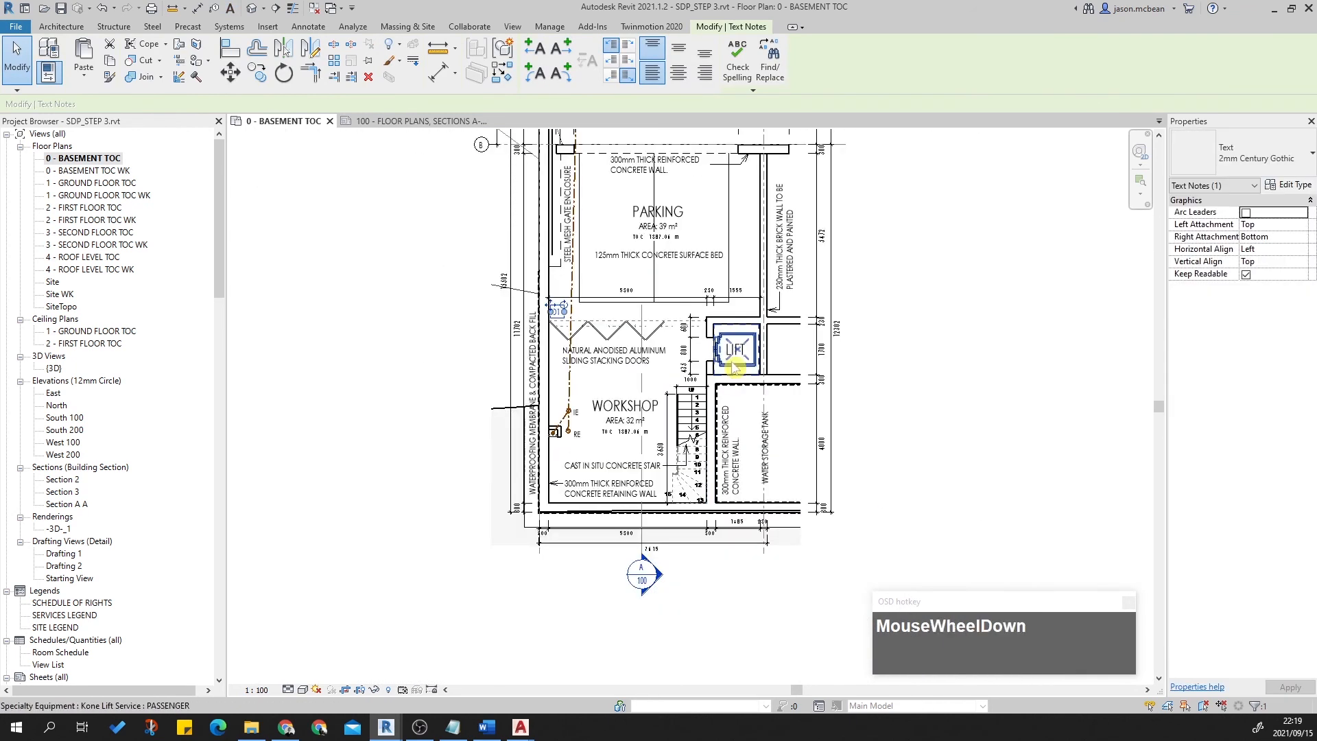
{"action": "middle_click_drag", "start_coordinate": [877, 267], "coordinate": [861, 332]}
{"action": "left_click", "coordinate": [866, 332]}
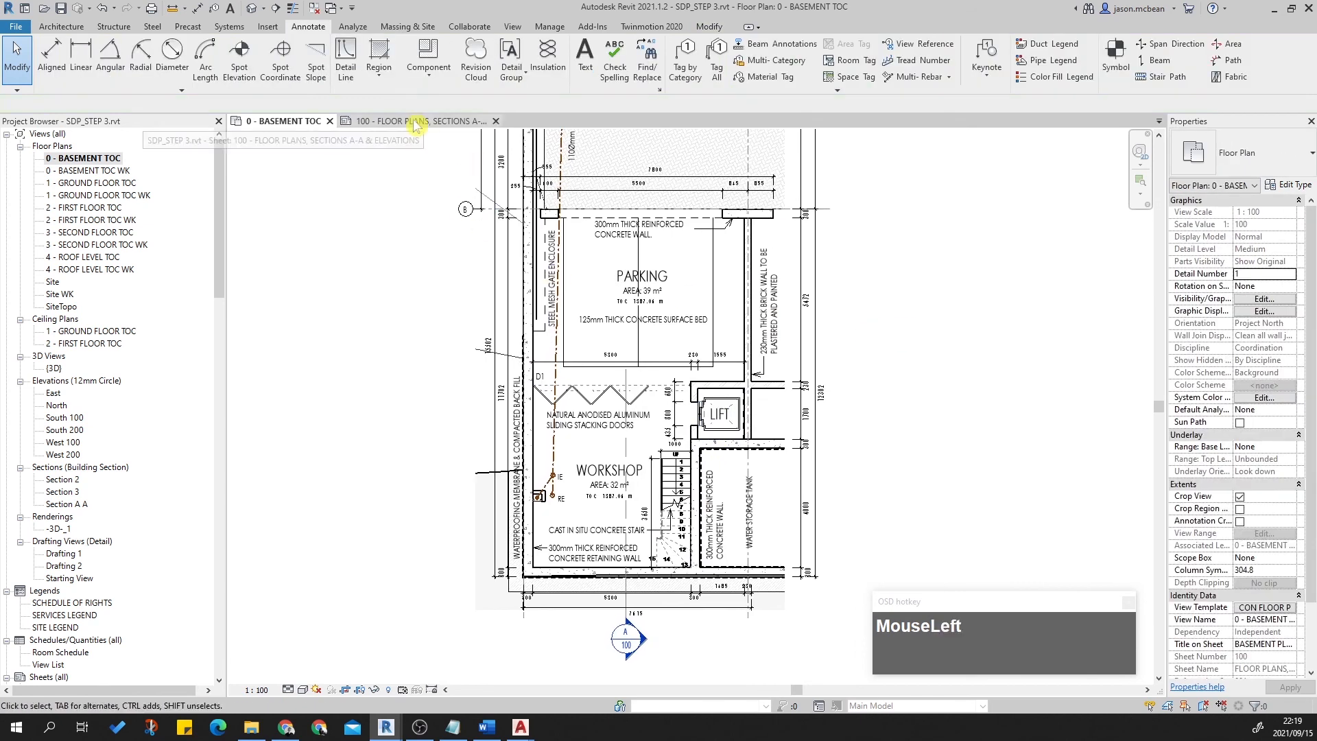
Open the 1 - GROUND FLOOR TOC plan and paste the D1 label at Shop 1's double entrance door.
{"action": "double_click", "coordinate": [106, 183]}
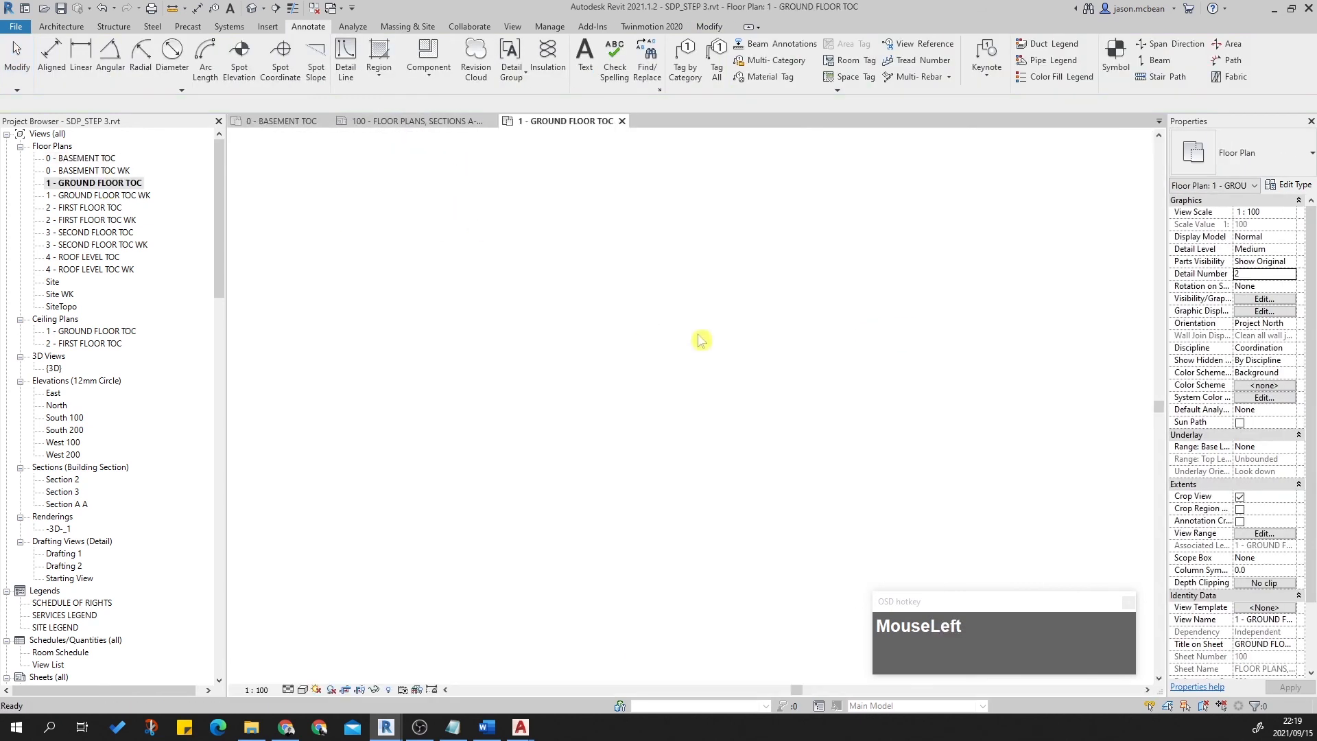
{"action": "scroll", "coordinate": [686, 418], "scroll_direction": "up", "scroll_amount": 2}
{"action": "middle_click_drag", "start_coordinate": [688, 426], "coordinate": [600, 128]}
{"action": "middle_click_drag", "start_coordinate": [693, 474], "coordinate": [720, 353]}
{"action": "scroll", "coordinate": [649, 477], "scroll_direction": "up", "scroll_amount": 2}
{"action": "key", "text": "ctrl+v"}
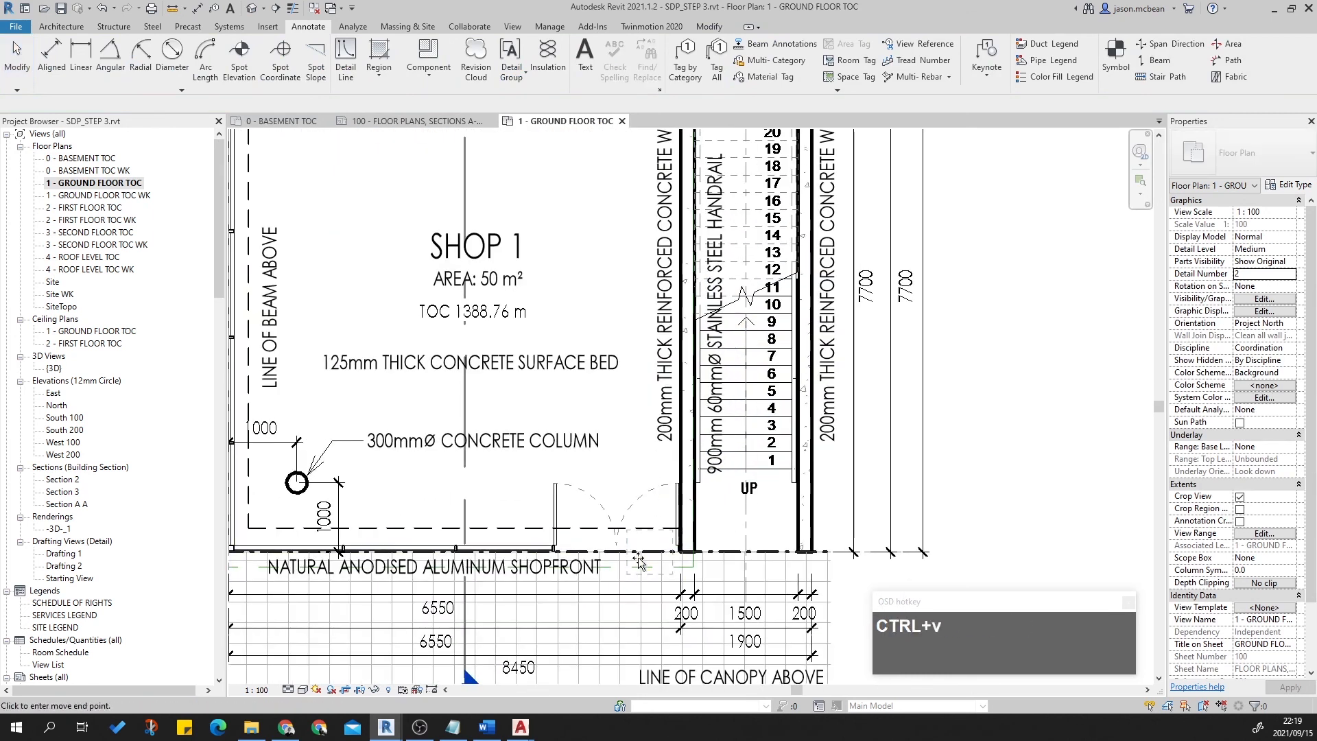
{"action": "scroll", "coordinate": [576, 522], "scroll_direction": "up", "scroll_amount": 2}
{"action": "left_click", "coordinate": [554, 539]}
{"action": "scroll", "coordinate": [581, 553], "scroll_direction": "up", "scroll_amount": 2}
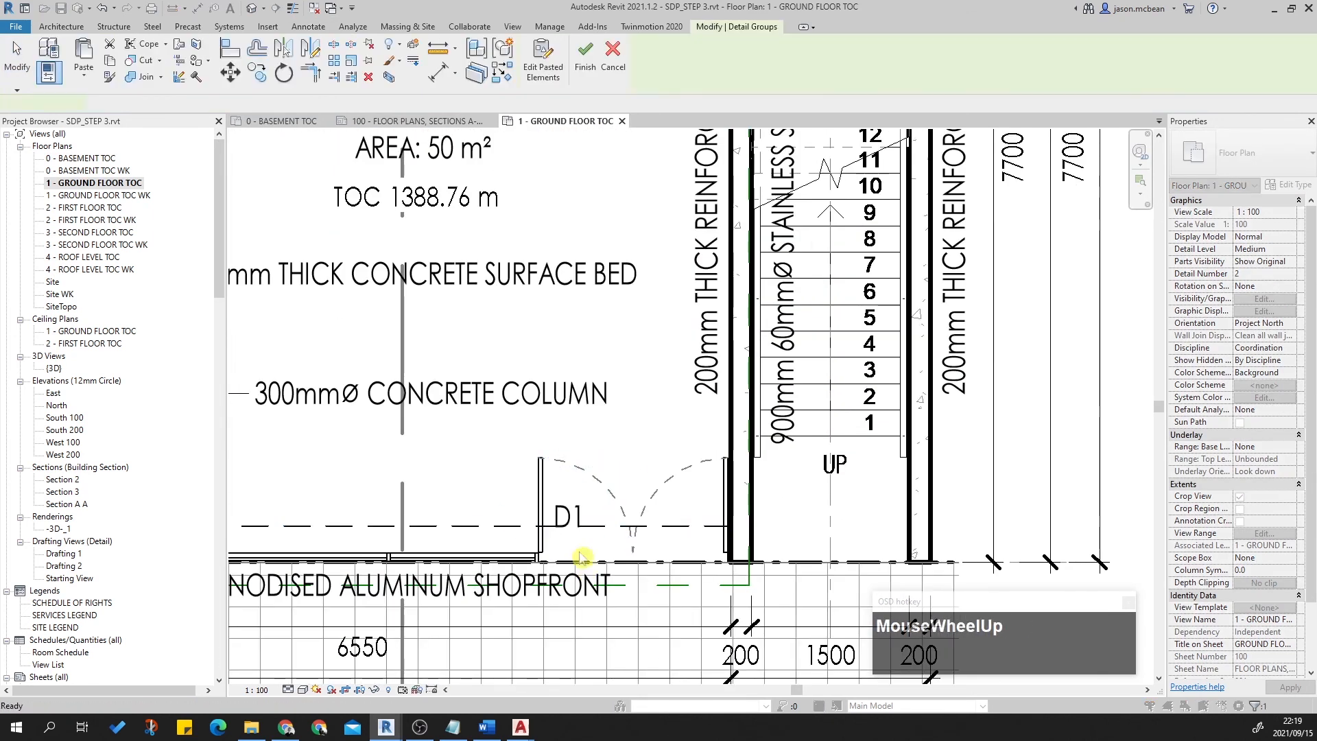
{"action": "key", "text": "Escape"}
Rotate the pasted label at Shop 1's double door to read vertically and change its text to D3.
{"action": "left_click", "coordinate": [578, 491]}
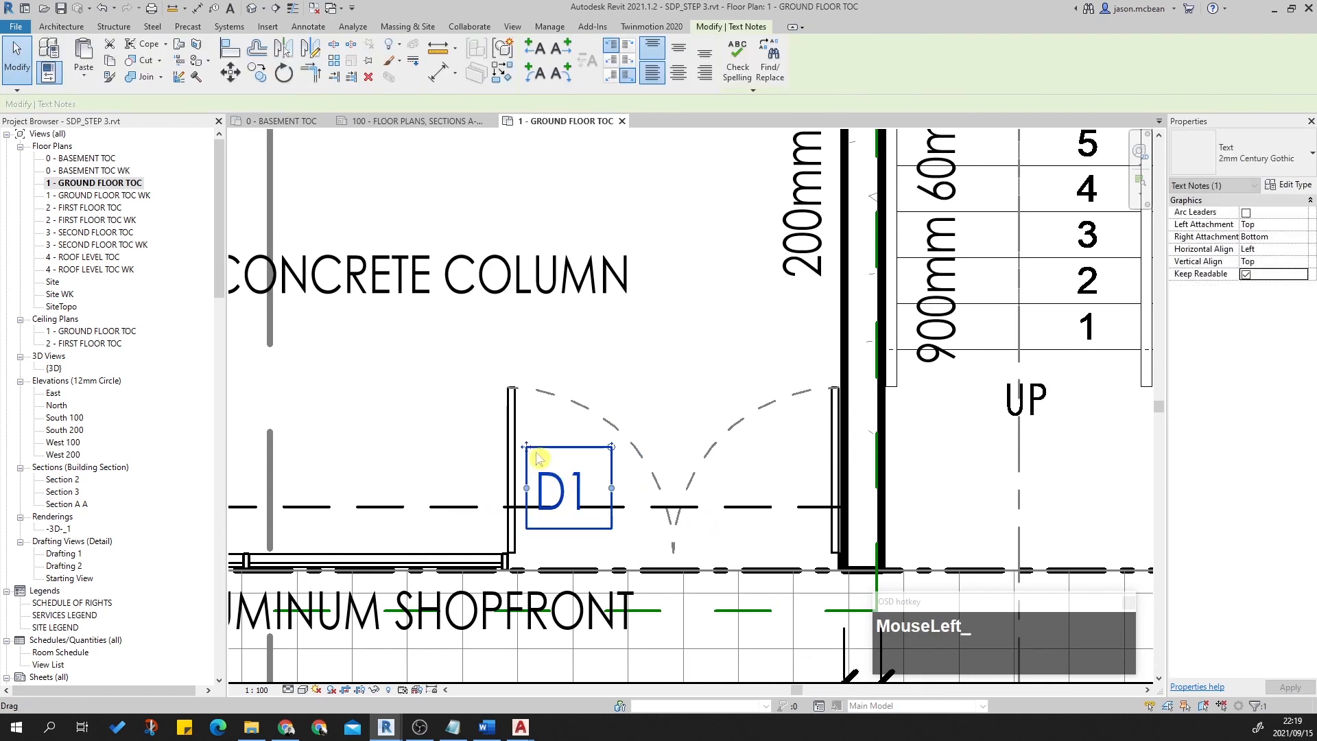
{"action": "left_click_drag", "start_coordinate": [579, 411], "coordinate": [587, 500]}
{"action": "double_click", "coordinate": [576, 487]}
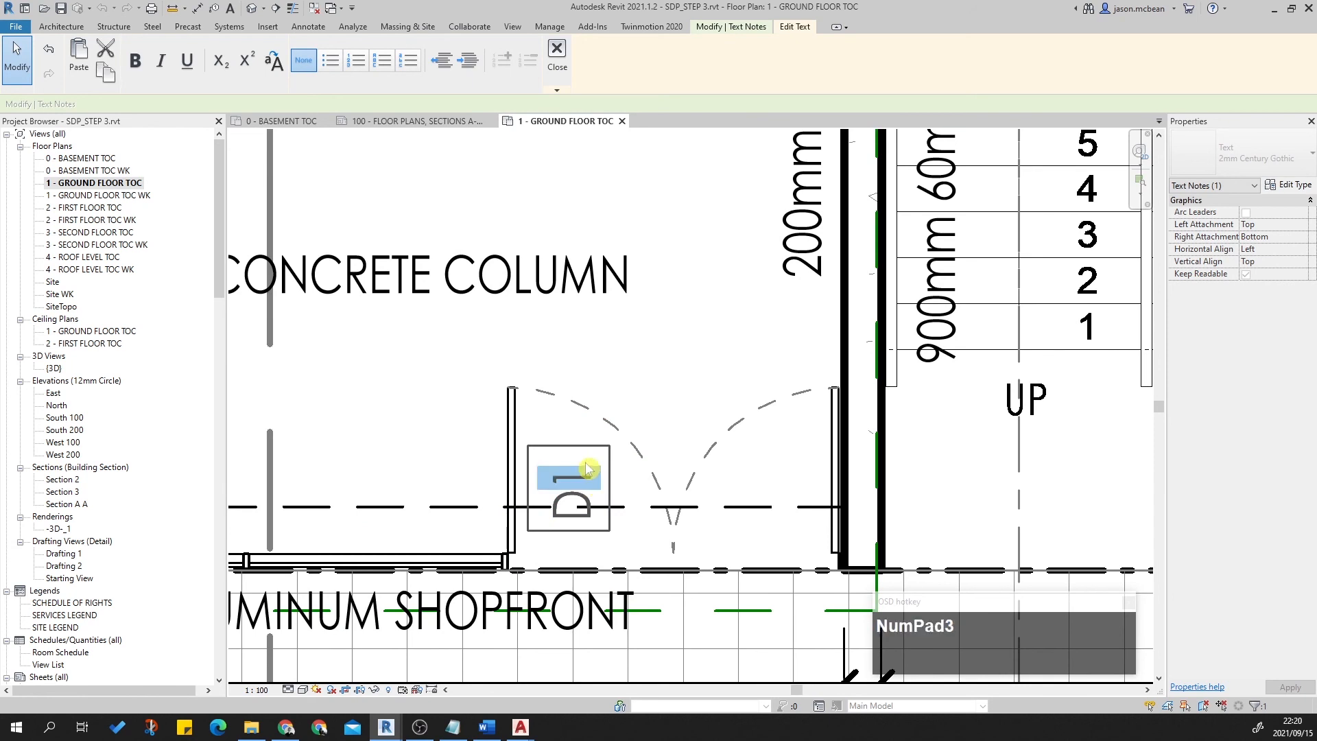
{"action": "scroll", "coordinate": [632, 432], "scroll_direction": "down", "scroll_amount": 1}
{"action": "key", "text": "Escape"}
{"action": "key", "text": "Escape"}
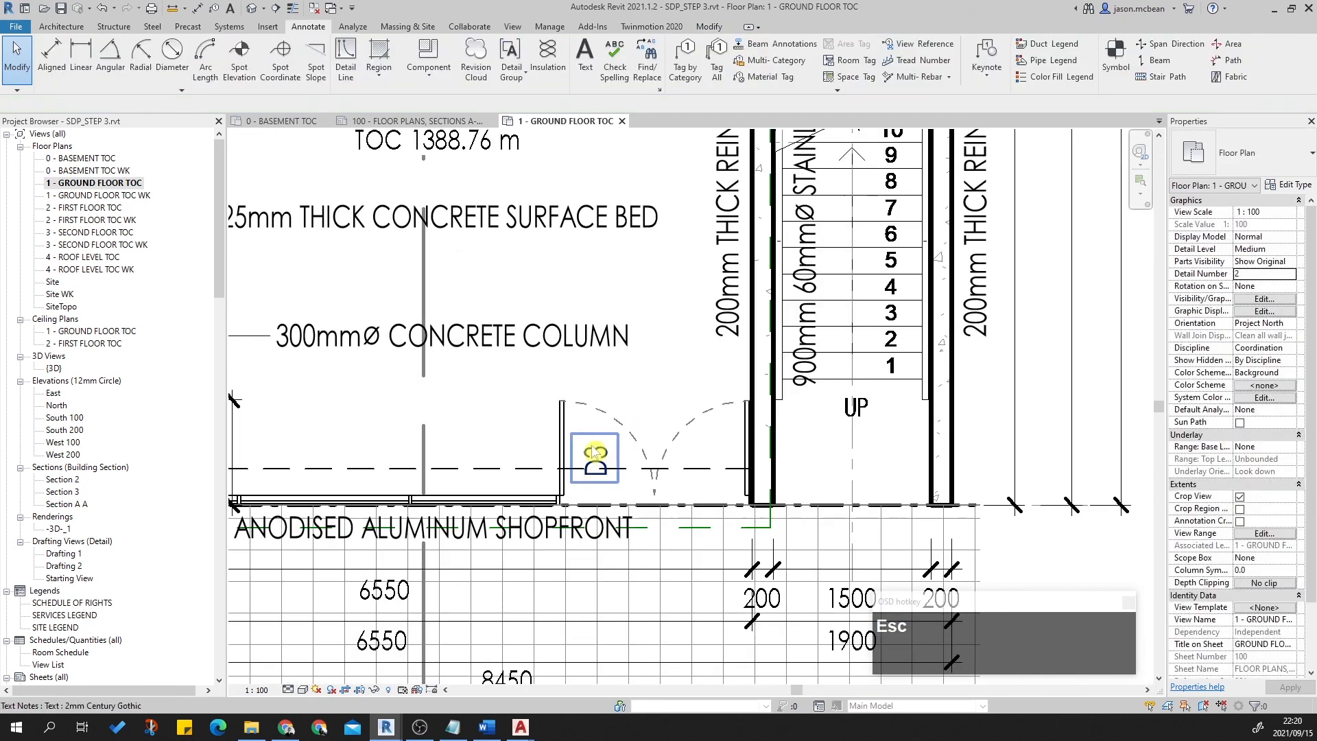
Move the D3 label up beside the left leaf of Shop 1's double door.
{"action": "left_click", "coordinate": [573, 490]}
{"action": "left_click_drag", "start_coordinate": [573, 491], "coordinate": [559, 447], "text": "ctrl"}
{"action": "scroll", "coordinate": [628, 448], "scroll_direction": "down", "scroll_amount": 1}
{"action": "key", "text": "Escape"}
Copy the D3 label and paste it above the Entertainment Area's sliding stacking doors.
{"action": "left_click", "coordinate": [599, 434]}
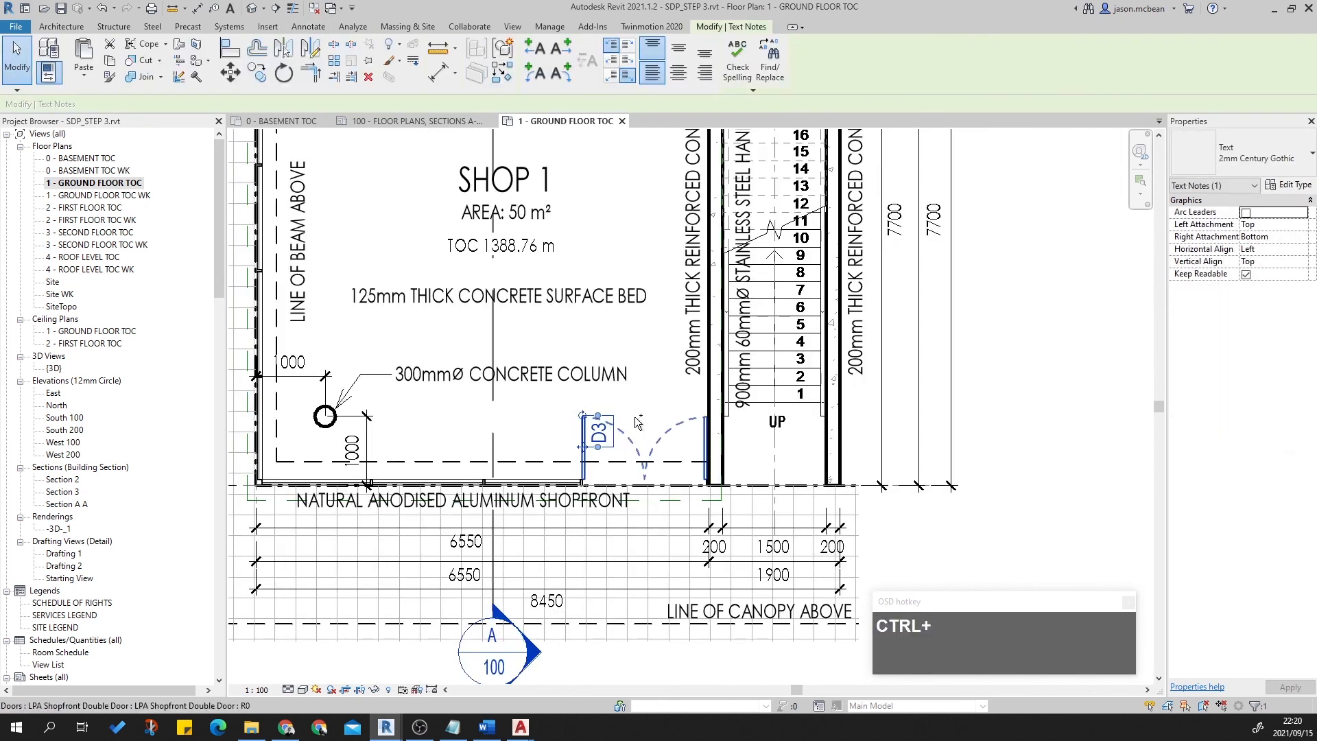
{"action": "scroll", "coordinate": [649, 470], "scroll_direction": "down", "scroll_amount": 3}
{"action": "middle_click_drag", "start_coordinate": [617, 227], "coordinate": [617, 480]}
{"action": "scroll", "coordinate": [589, 264], "scroll_direction": "up", "scroll_amount": 5}
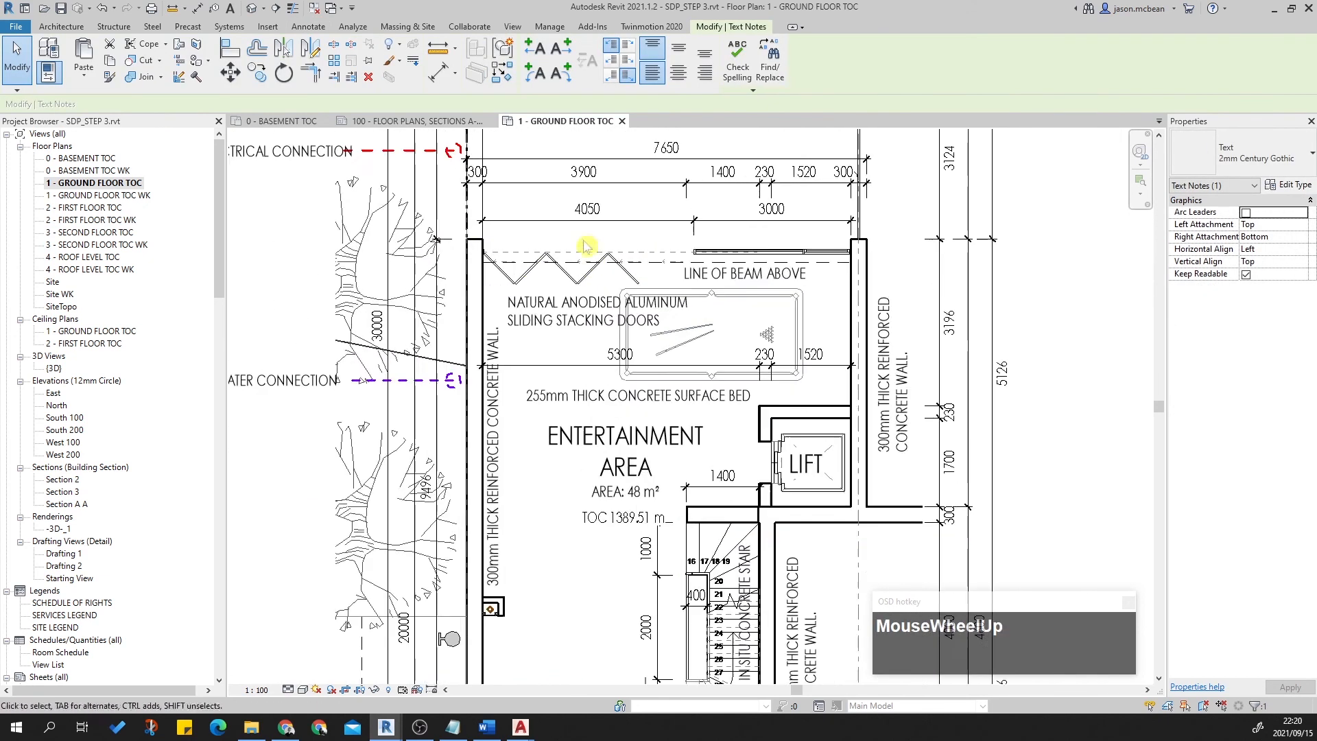
{"action": "key", "text": "ctrl+v"}
{"action": "left_click", "coordinate": [518, 248]}
{"action": "scroll", "coordinate": [542, 244], "scroll_direction": "up", "scroll_amount": 2}
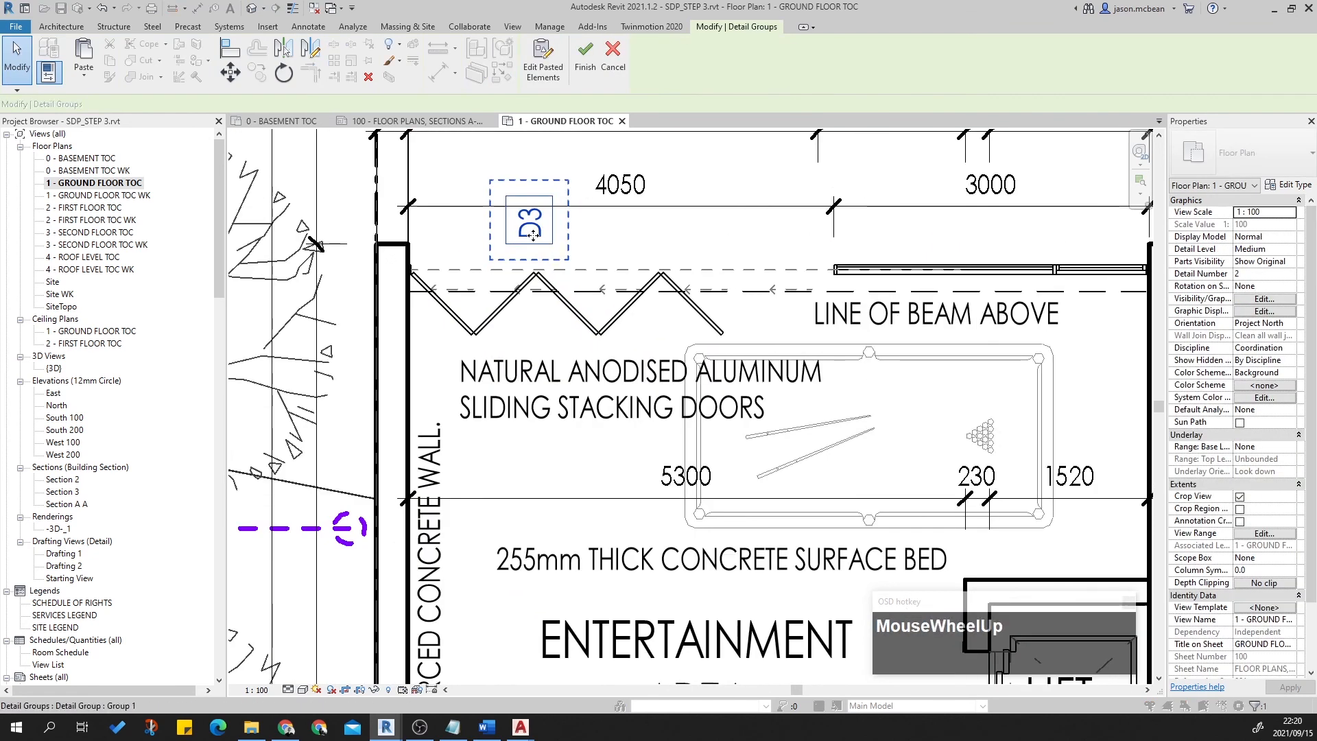
{"action": "key", "text": "Escape"}
Turn the pasted D3 label horizontal and move it just below the left end of the Entertainment Area's stacking doors, against the wall.
{"action": "left_click", "coordinate": [534, 218]}
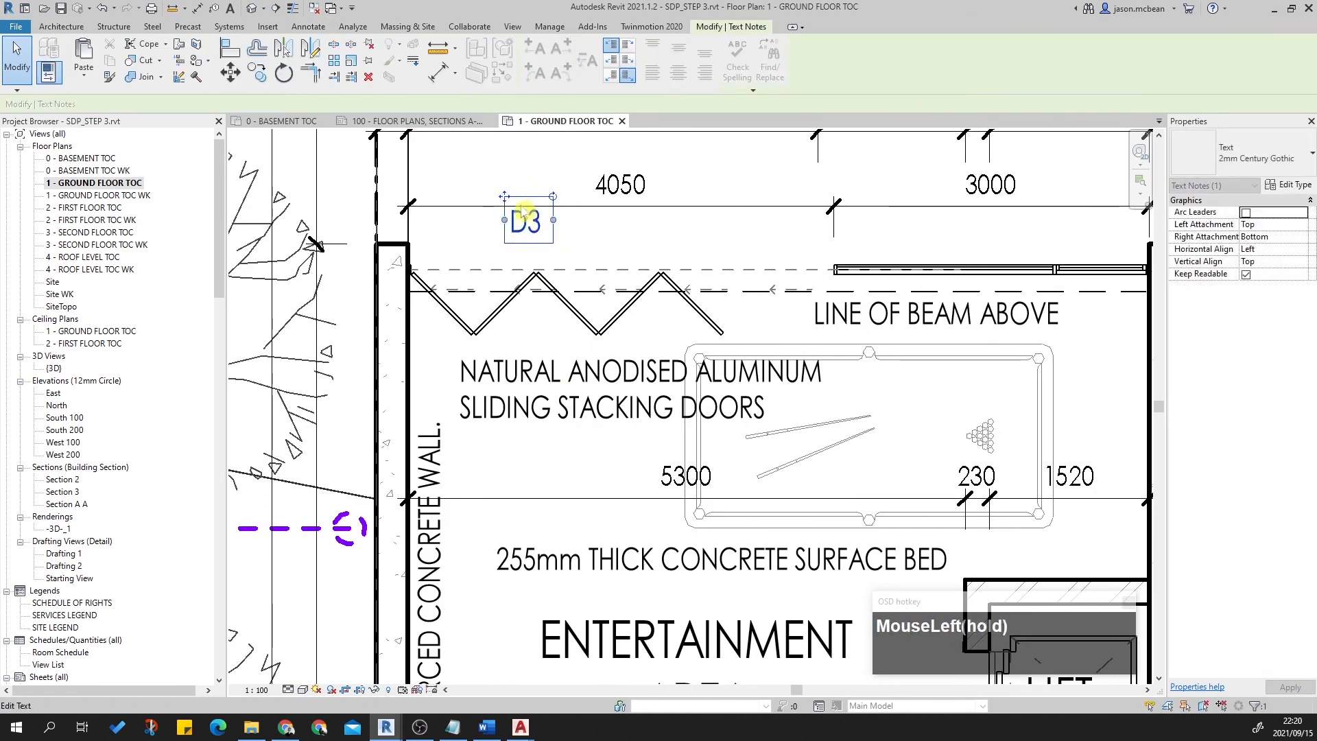
{"action": "left_click_drag", "start_coordinate": [504, 196], "coordinate": [432, 246]}
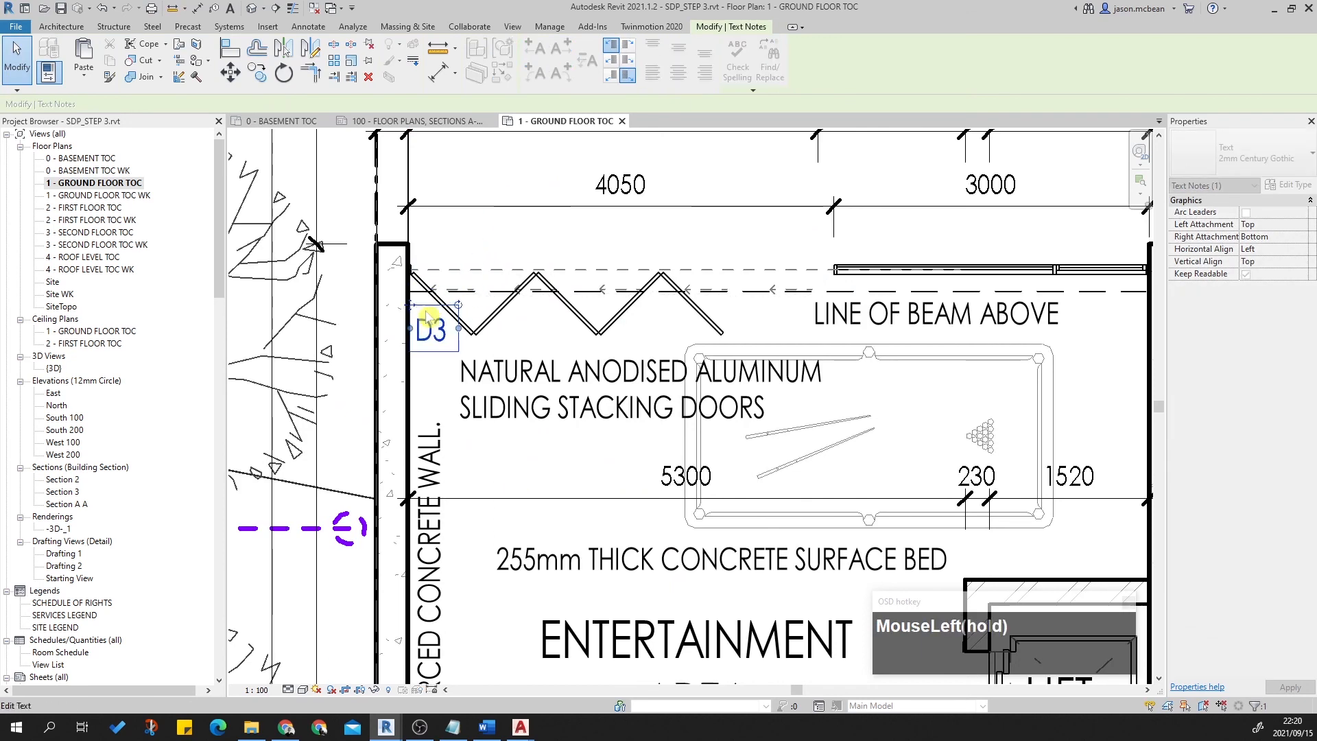
{"action": "left_click_drag", "start_coordinate": [422, 310], "coordinate": [422, 310]}
Change the label text at the Entertainment Area's sliding stacking doors to D2.
{"action": "scroll", "coordinate": [433, 332], "scroll_direction": "up", "scroll_amount": 2}
{"action": "left_click", "coordinate": [440, 333]}
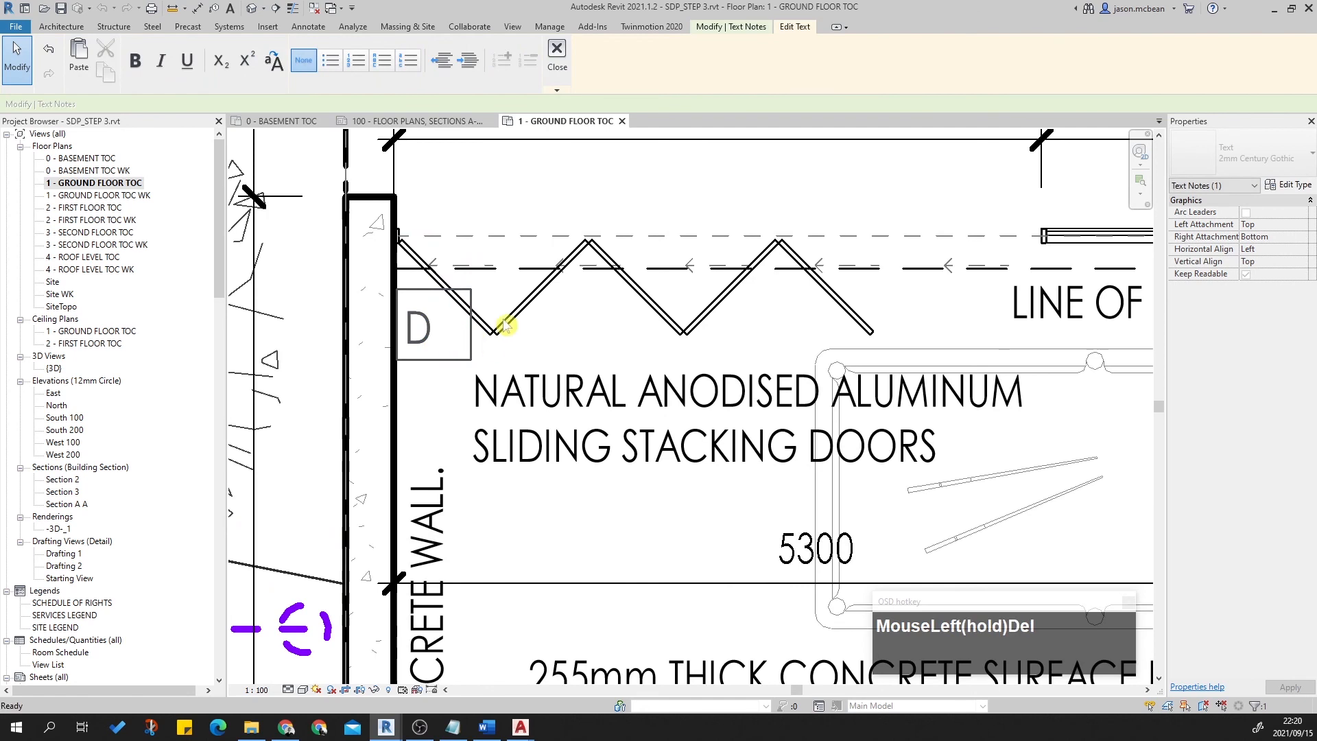
{"action": "left_click", "coordinate": [550, 205]}
{"action": "scroll", "coordinate": [583, 308], "scroll_direction": "down", "scroll_amount": 3}
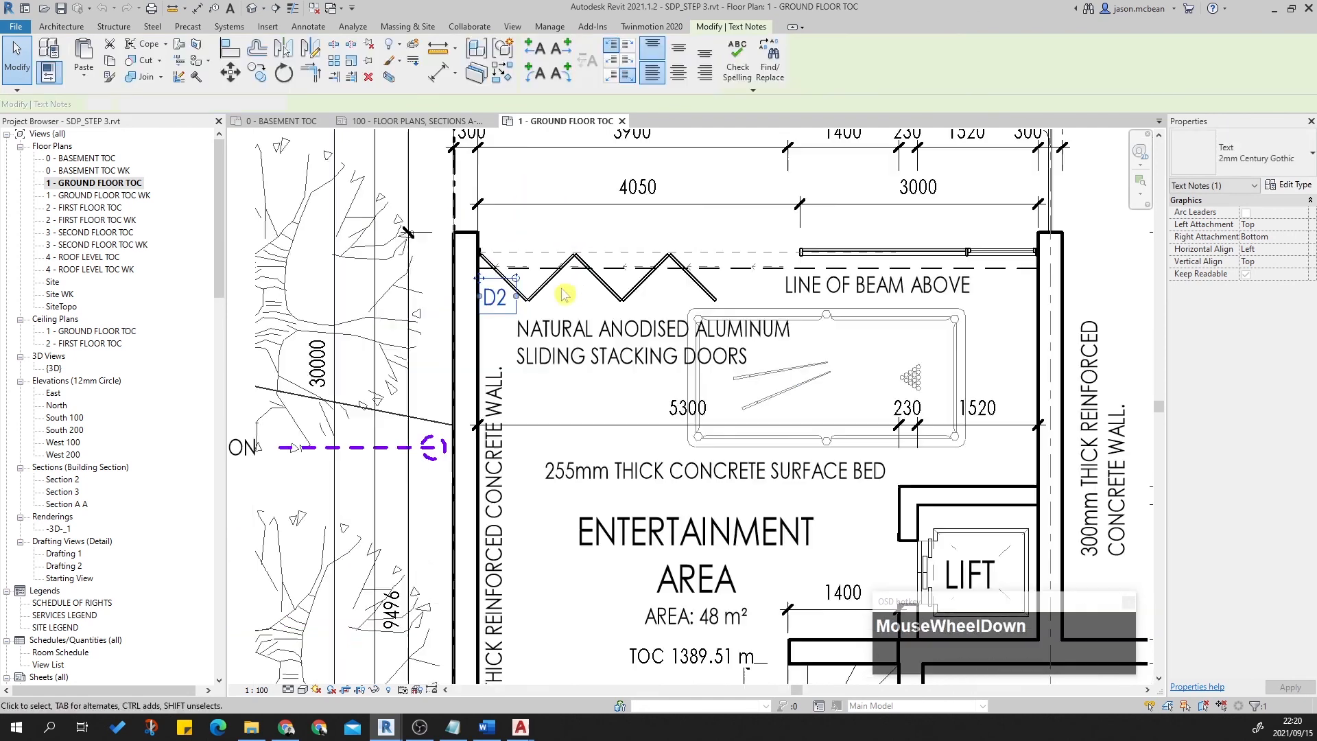
Examine the ground floor plan from Shop 1 up to the Roof Garden for doors still to label, then view the whole plan.
{"action": "scroll", "coordinate": [659, 424], "scroll_direction": "down", "scroll_amount": 2}
{"action": "middle_click_drag", "start_coordinate": [598, 394], "coordinate": [583, 192]}
{"action": "scroll", "coordinate": [564, 259], "scroll_direction": "down", "scroll_amount": 1}
{"action": "middle_click_drag", "start_coordinate": [790, 511], "coordinate": [756, 276]}
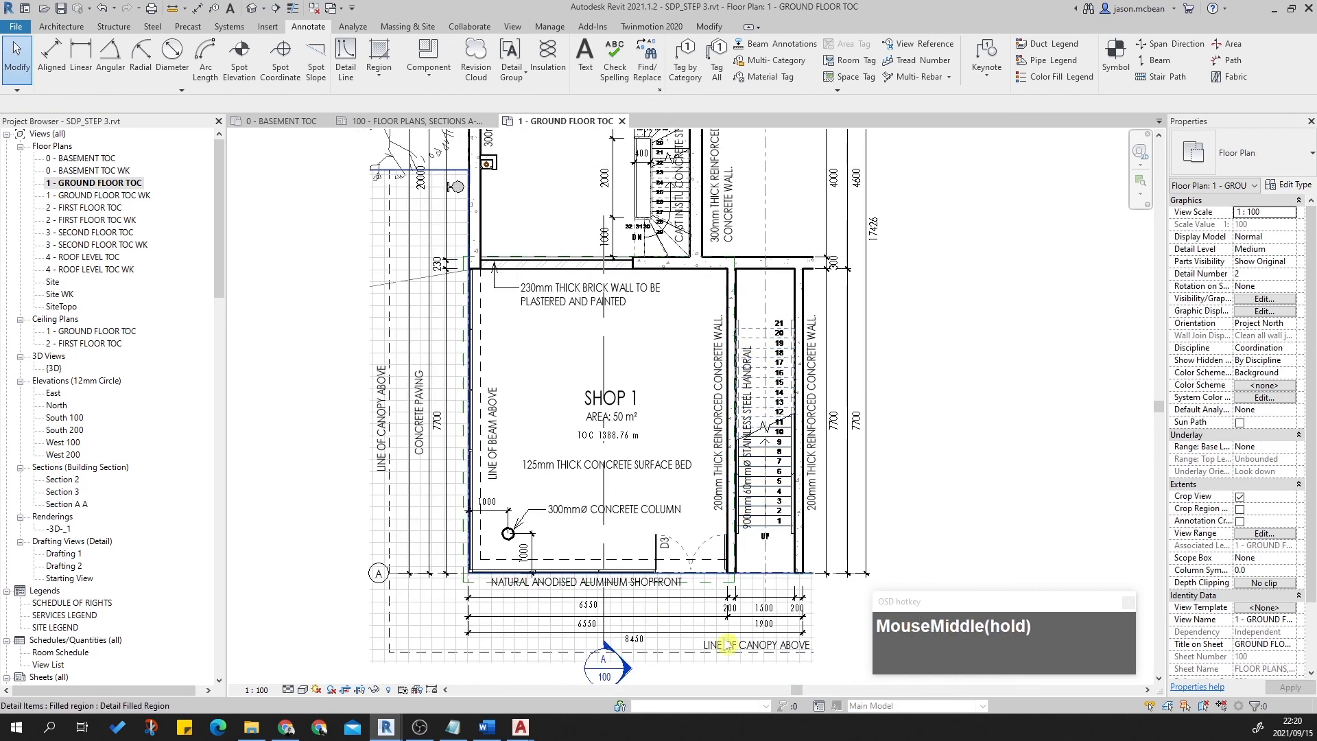
{"action": "middle_click_drag", "start_coordinate": [650, 429], "coordinate": [641, 533]}
{"action": "scroll", "coordinate": [659, 368], "scroll_direction": "down", "scroll_amount": 2}
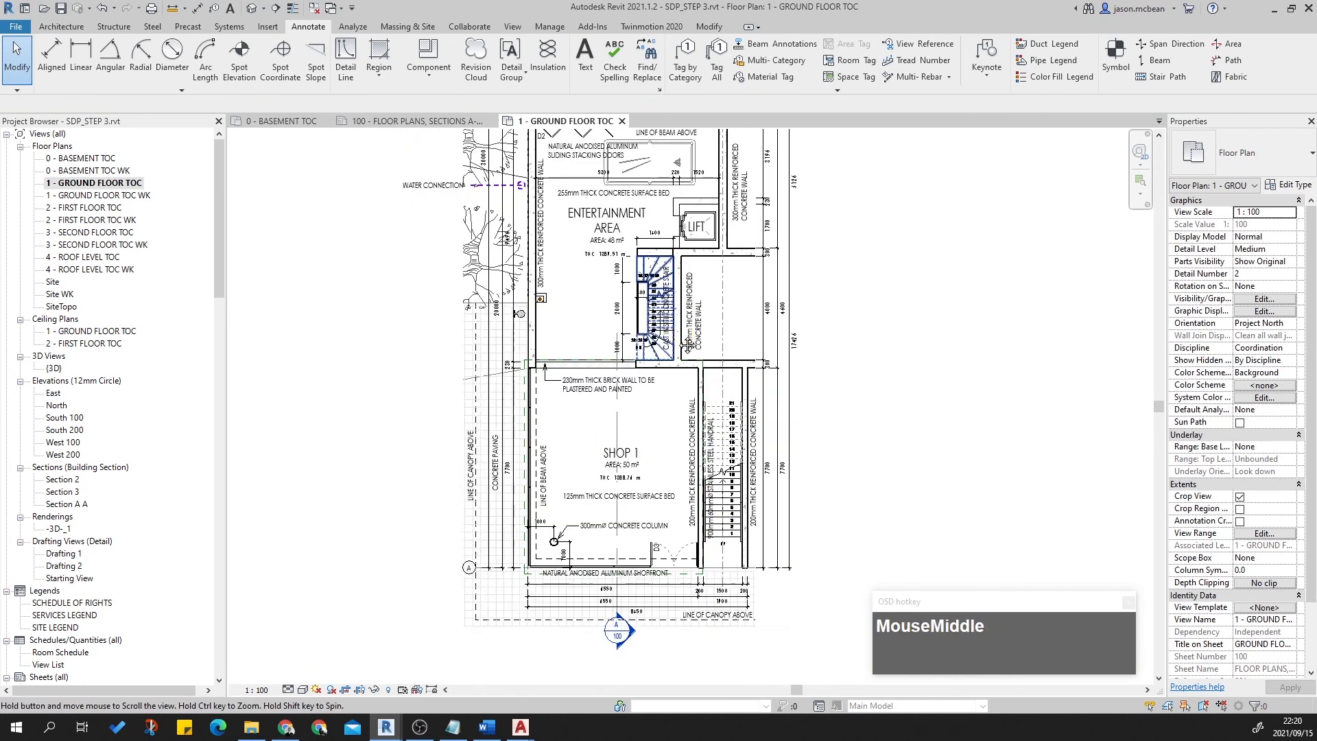
{"action": "middle_click_drag", "start_coordinate": [675, 230], "coordinate": [693, 358]}
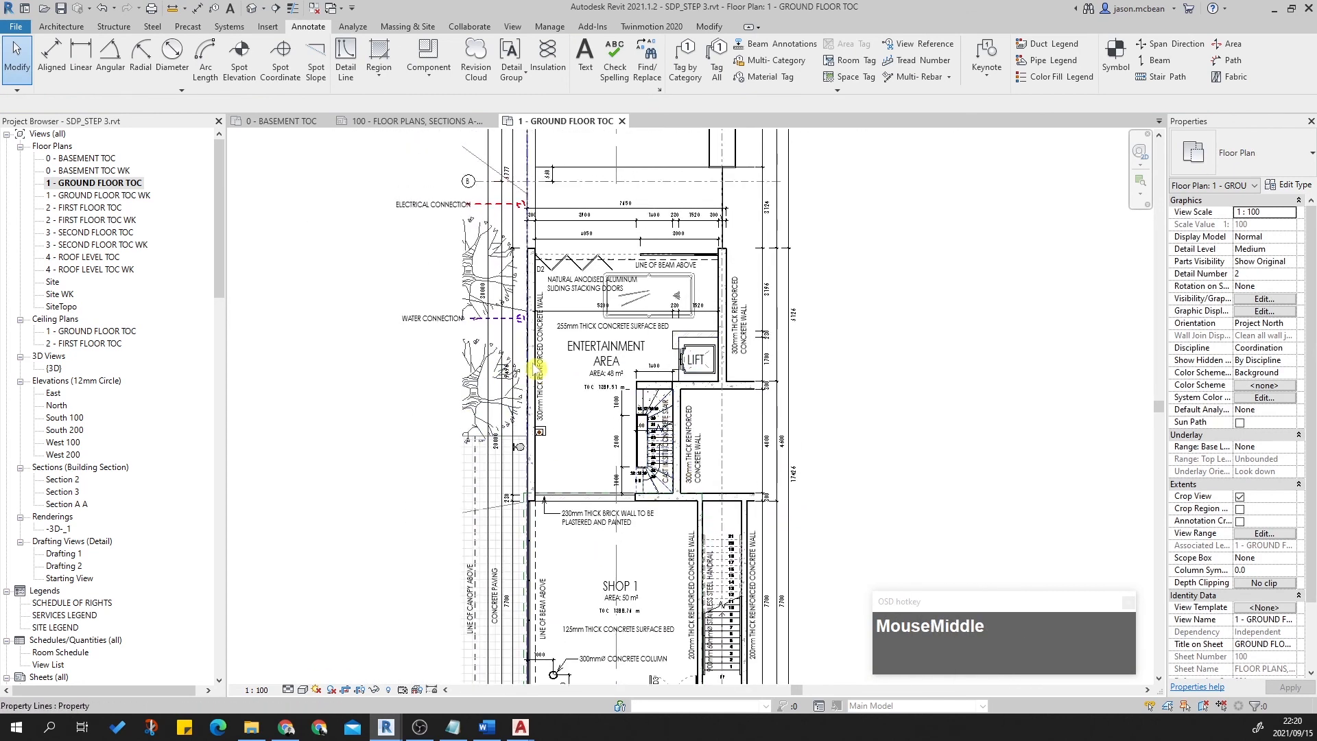
{"action": "scroll", "coordinate": [788, 294], "scroll_direction": "down", "scroll_amount": 1}
{"action": "middle_click_drag", "start_coordinate": [788, 294], "coordinate": [773, 343]}
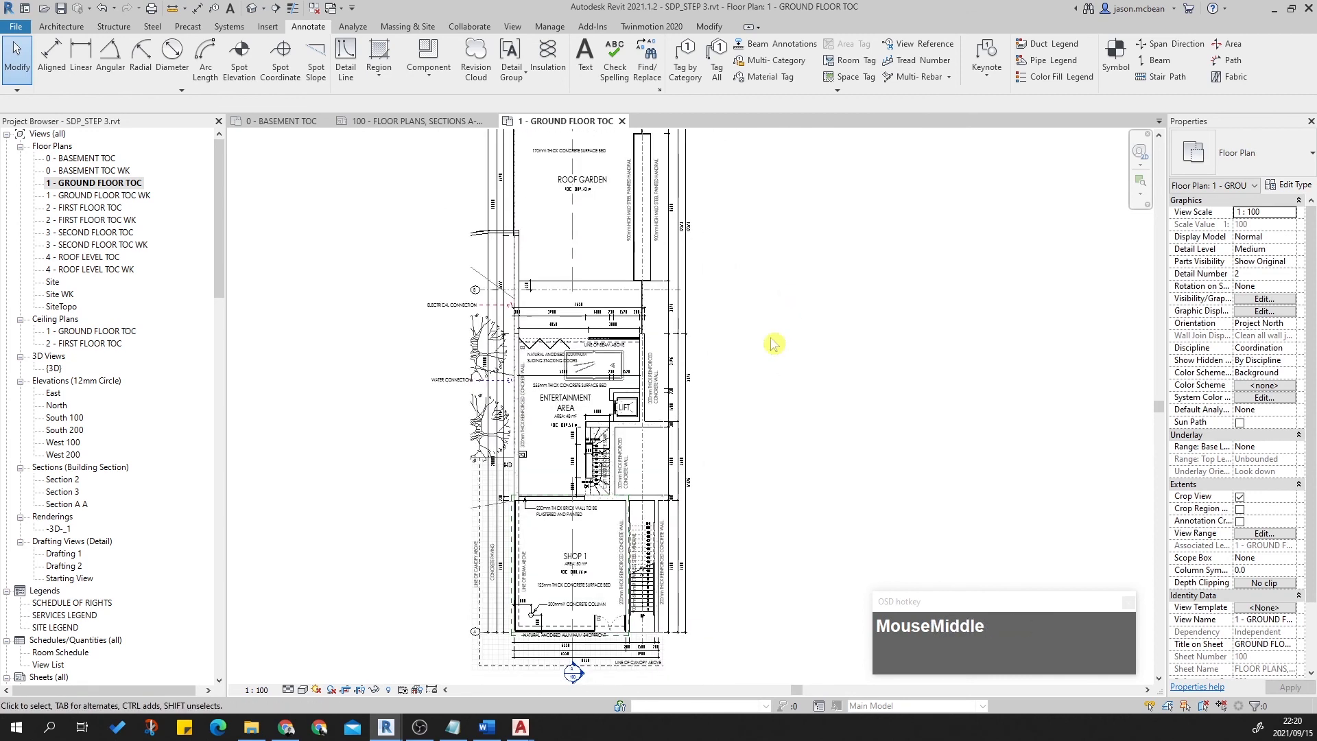
{"action": "middle_click", "coordinate": [773, 344]}
{"action": "middle_click", "coordinate": [773, 344]}
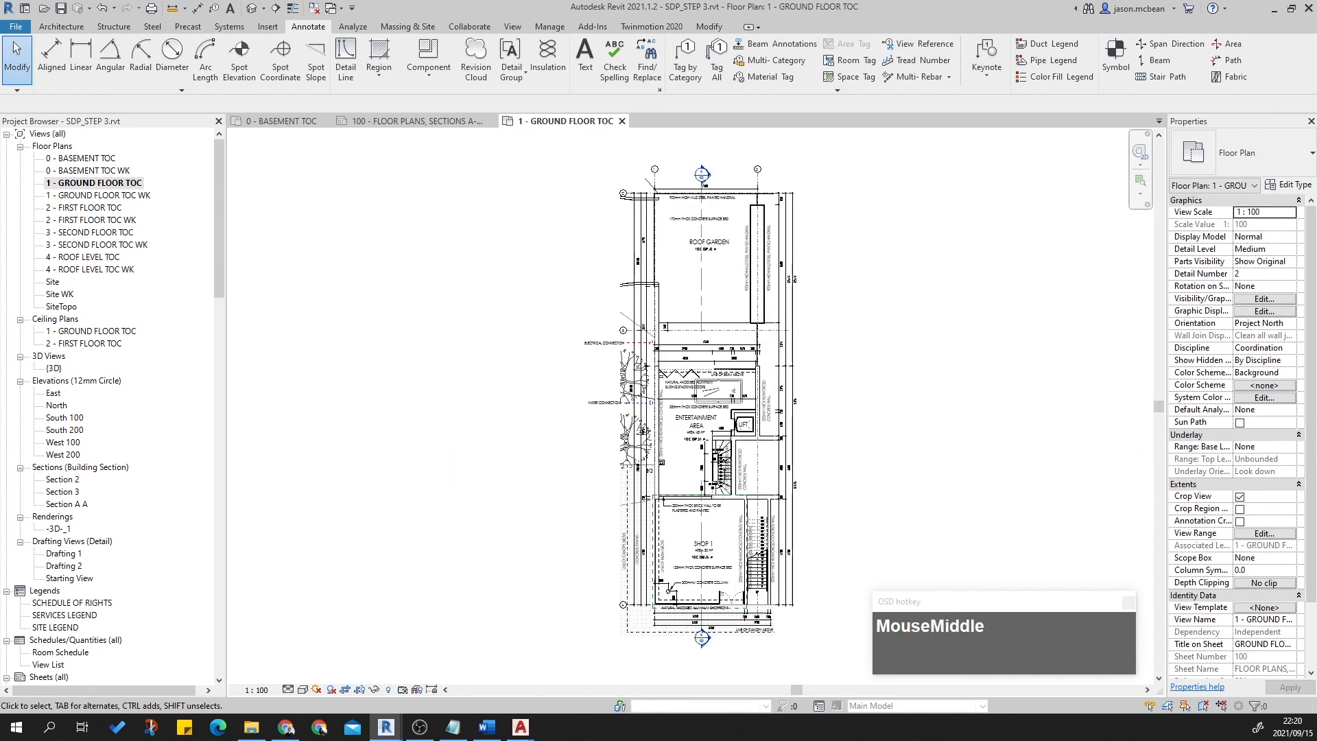